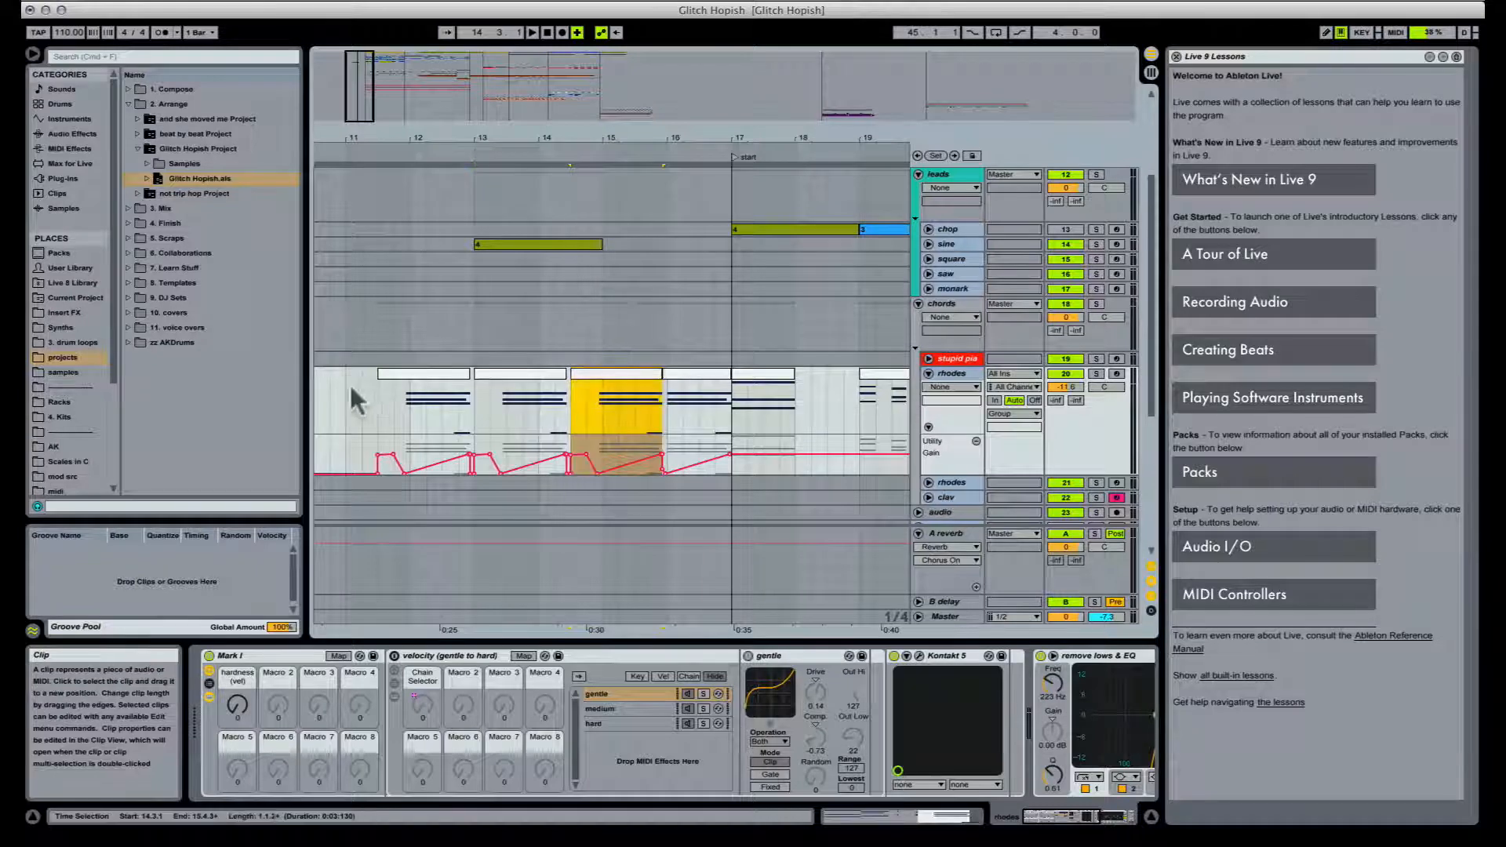
Step: Play the arrangement from bar 11 and open the first rhodes clip in the MIDI note editor
{"action": "left_click", "coordinate": [346, 392]}
{"action": "key", "text": "space"}
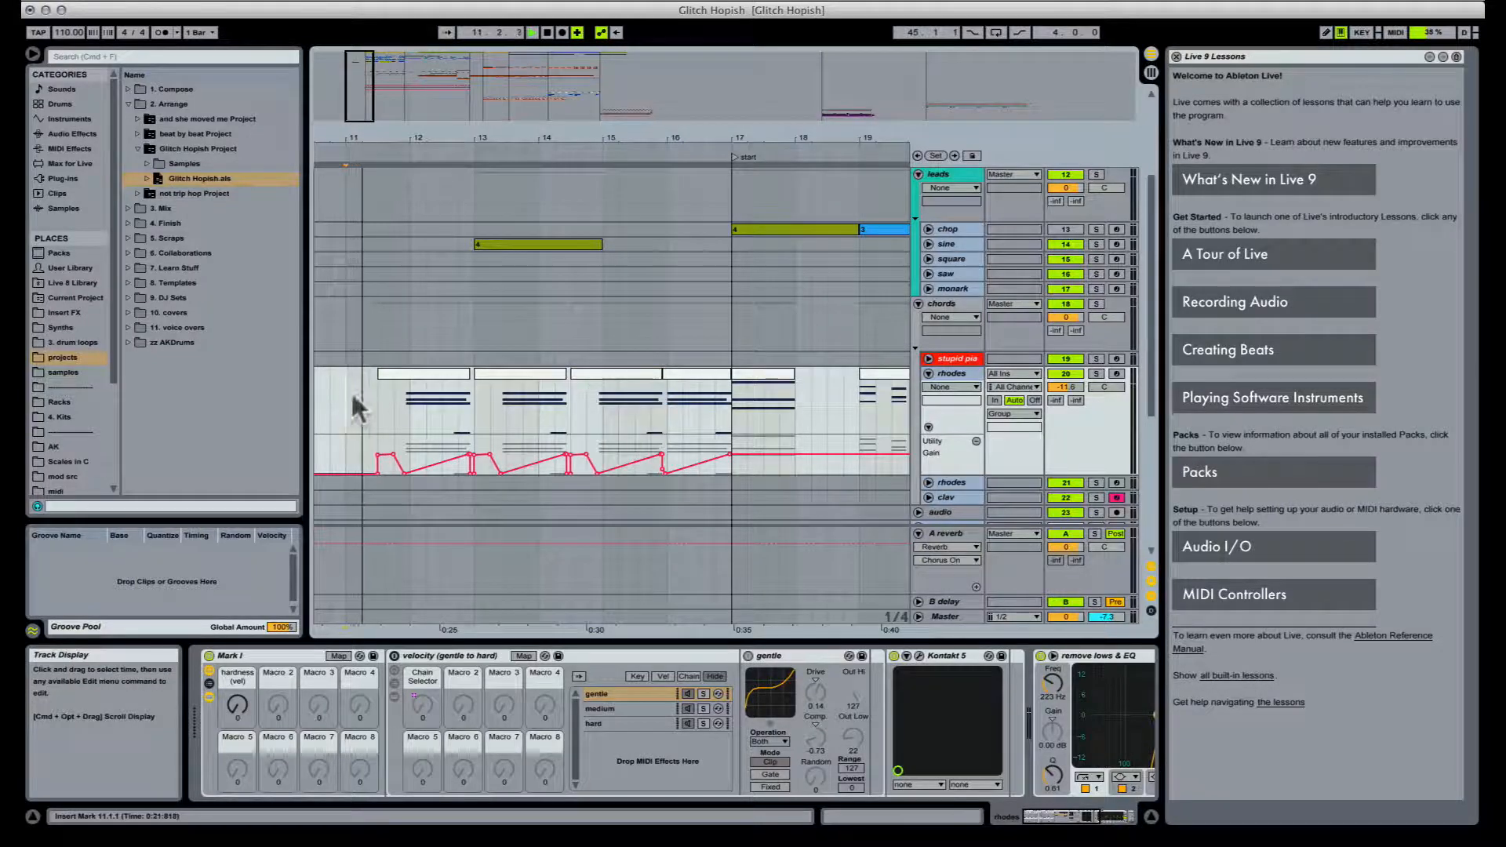
{"action": "left_click", "coordinate": [468, 385]}
{"action": "left_click", "coordinate": [898, 818]}
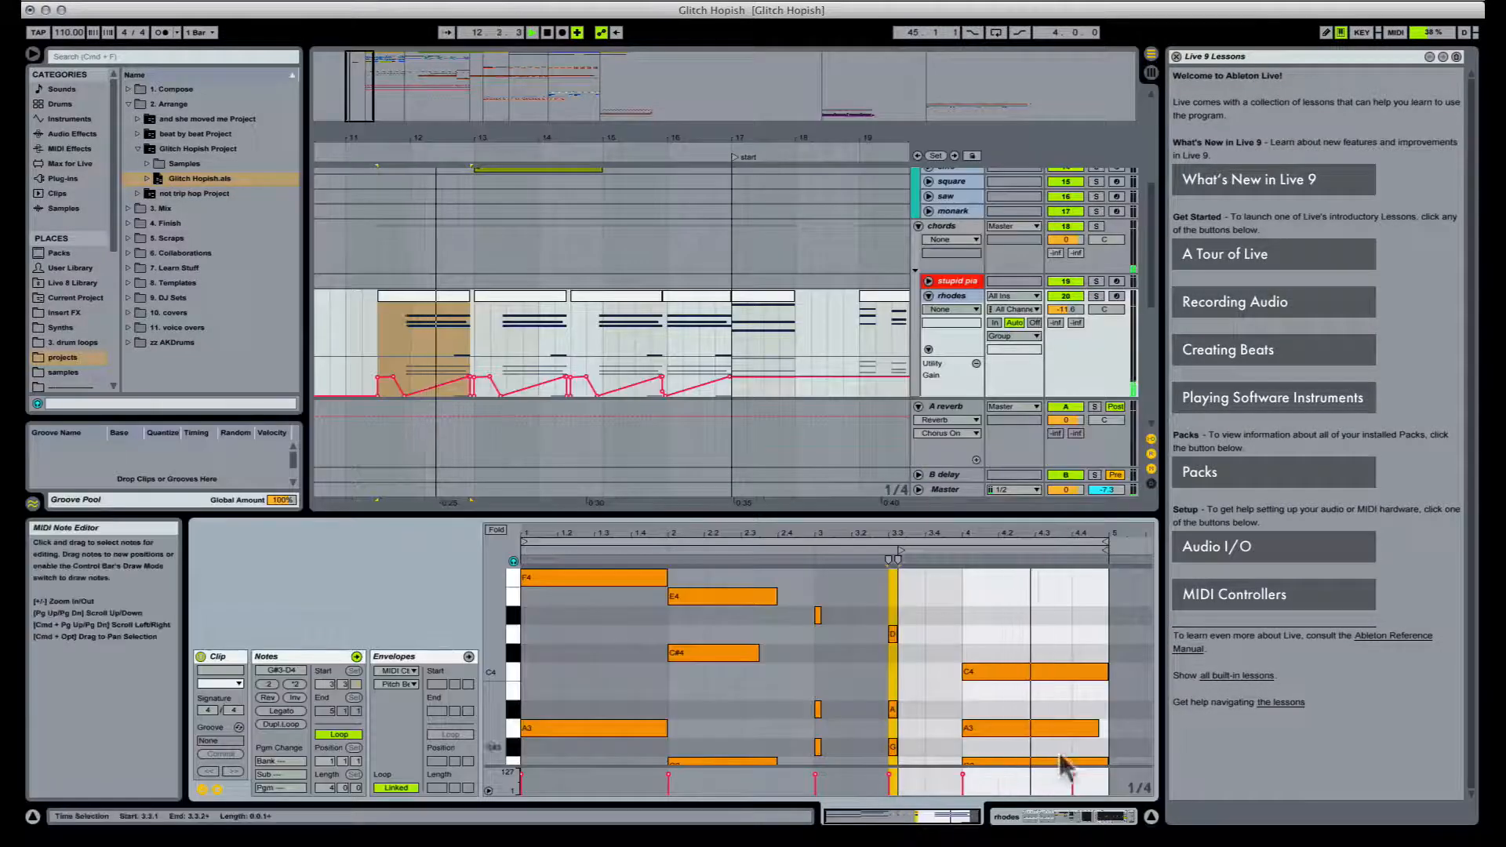
Step: Delete the low F2 note at the end of the first rhodes clip
{"action": "scroll", "coordinate": [1061, 733], "scroll_direction": "down", "scroll_amount": 8}
{"action": "scroll", "coordinate": [1078, 722], "scroll_direction": "down", "scroll_amount": 5}
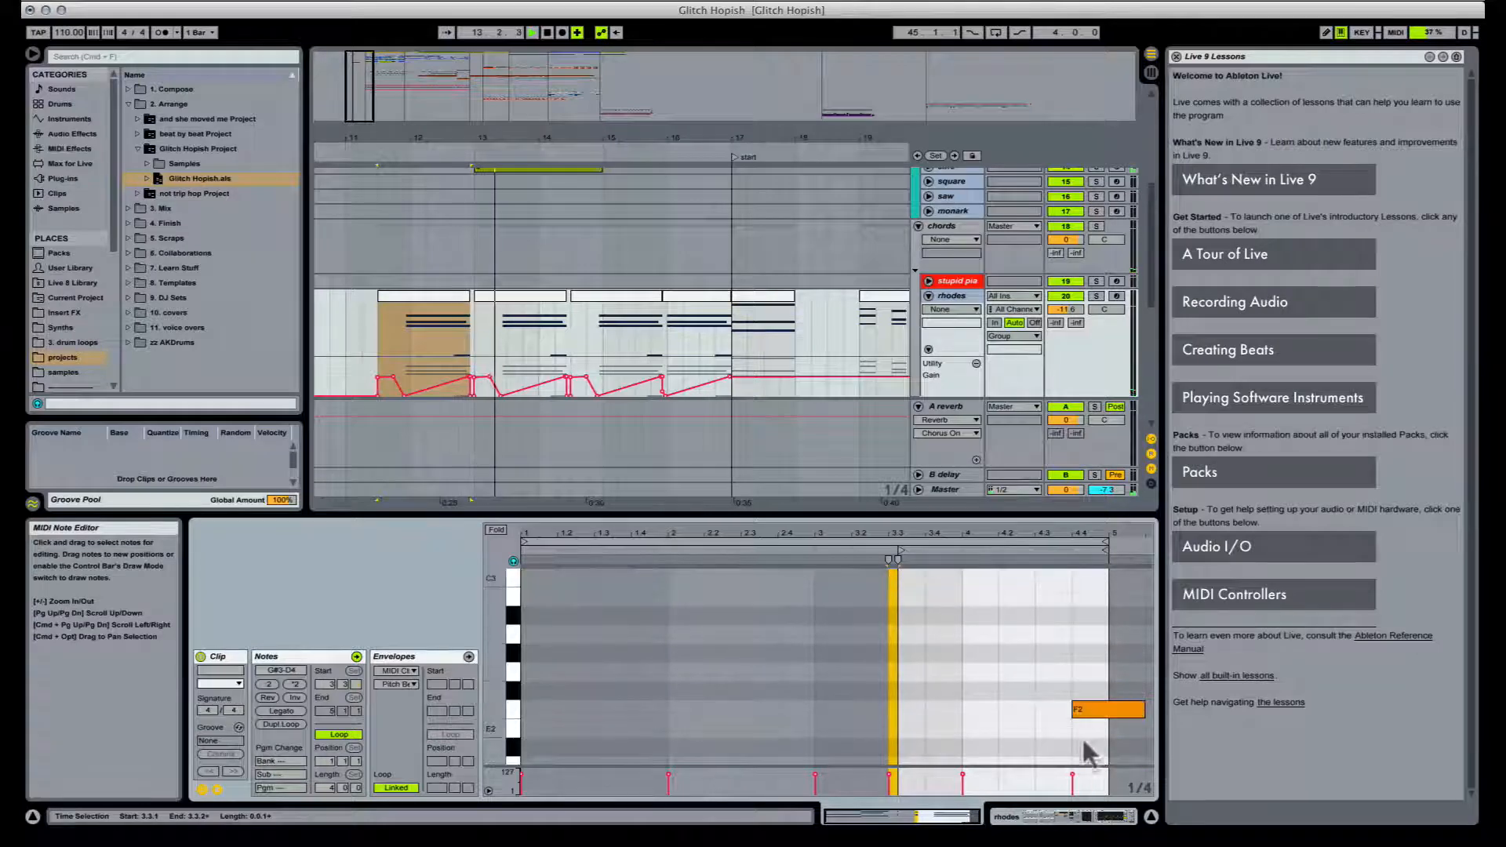
{"action": "key", "text": "space"}
{"action": "left_click", "coordinate": [1083, 711]}
{"action": "key", "text": "Delete"}
Step: Play back the rhodes part before the start marker and examine the notes of the sine clip at bar 13
{"action": "scroll", "coordinate": [451, 320], "scroll_direction": "up", "scroll_amount": 4}
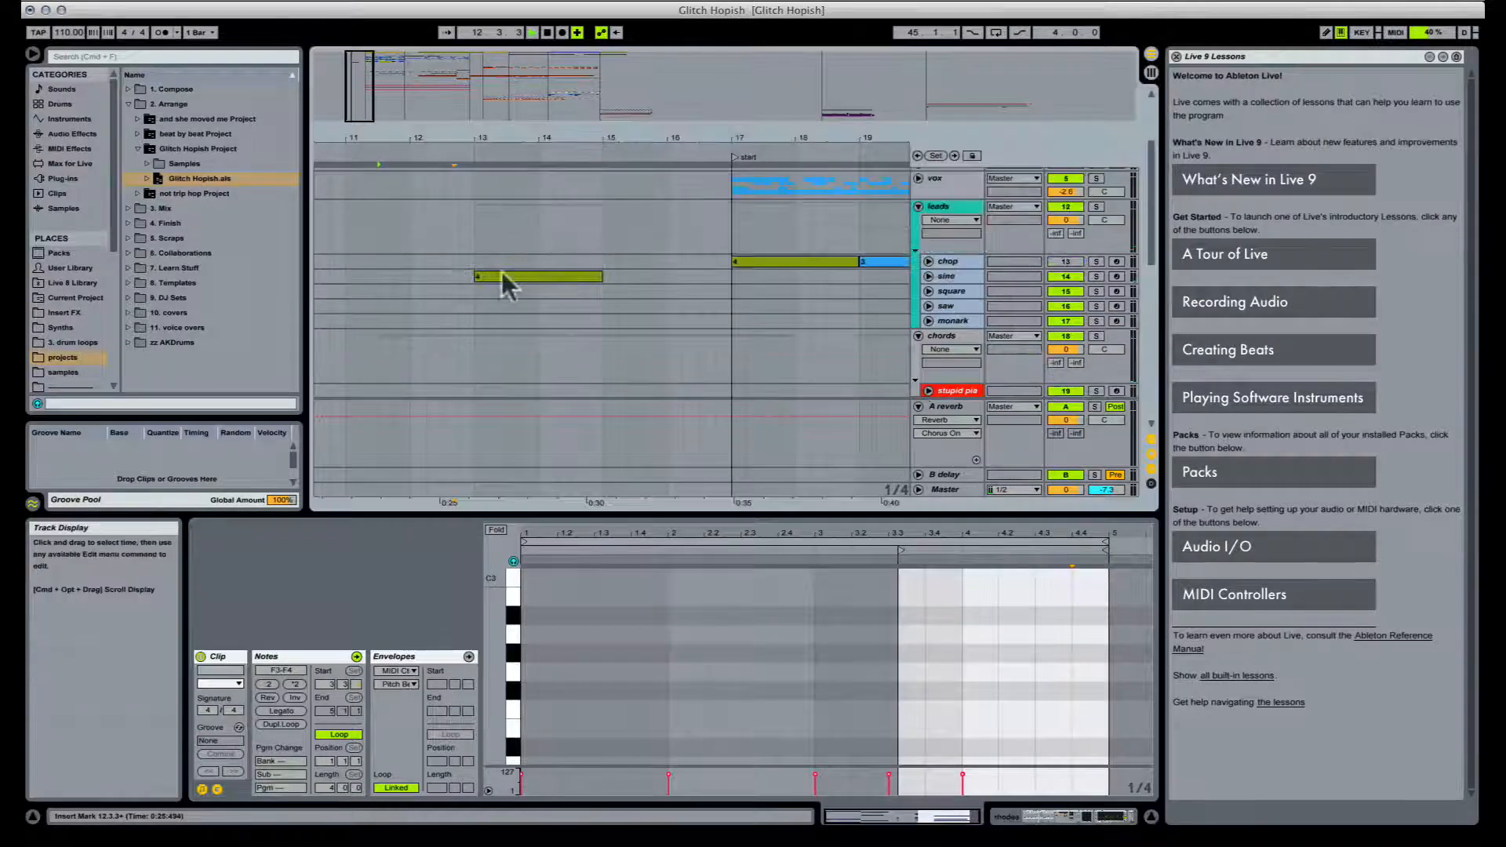
{"action": "key", "text": "space"}
{"action": "left_click", "coordinate": [506, 274]}
{"action": "scroll", "coordinate": [516, 275], "scroll_direction": "down", "scroll_amount": 2}
{"action": "scroll", "coordinate": [522, 290], "scroll_direction": "down", "scroll_amount": 4}
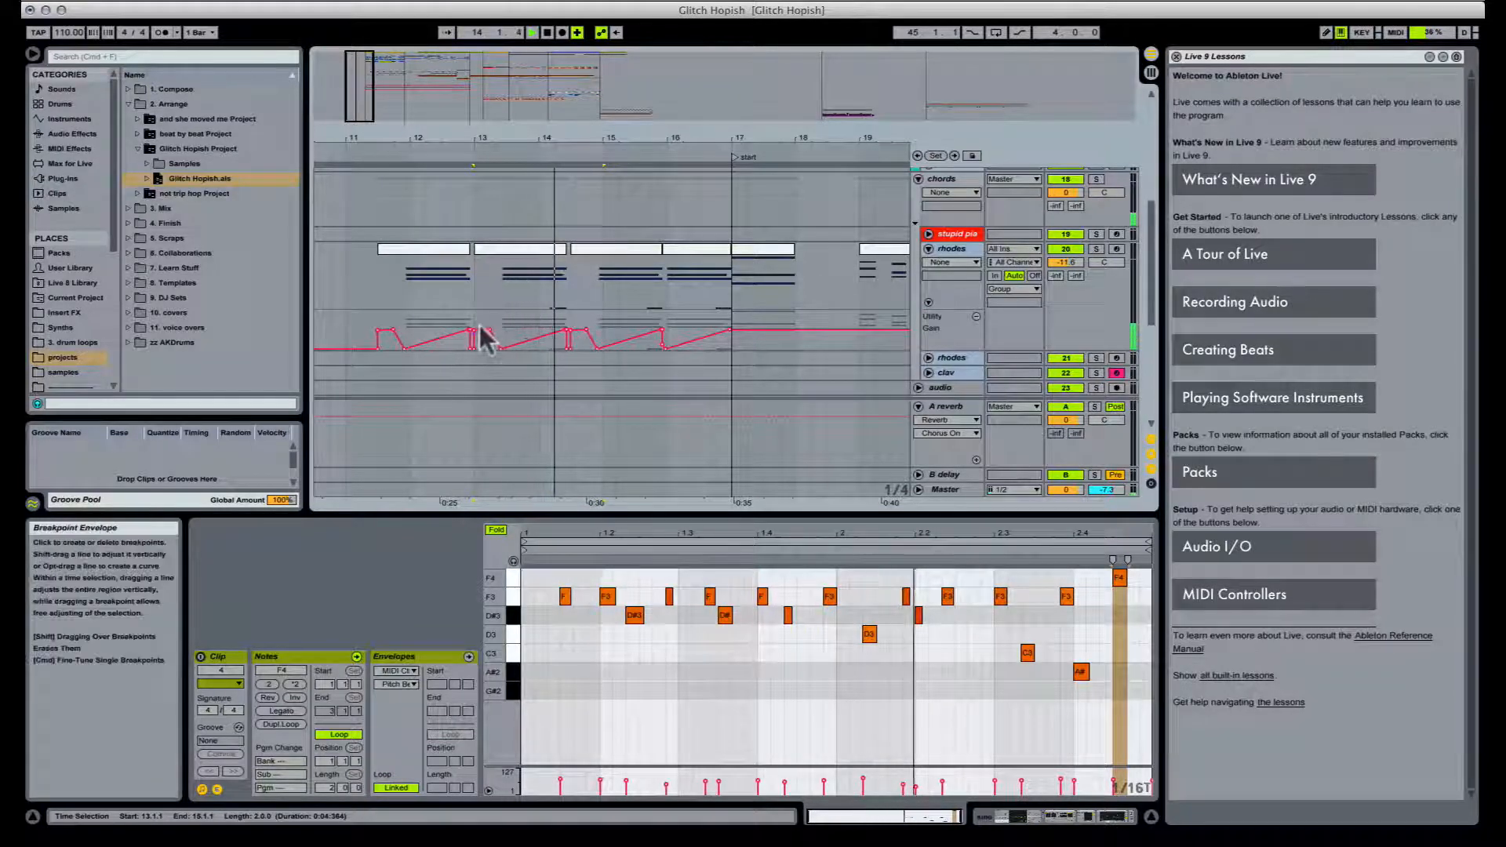
{"action": "key", "text": "space"}
Step: Turn off looping for the first rhodes clip and extend it to bar 17, replacing the three rhodes clips that follow it
{"action": "left_click", "coordinate": [436, 252]}
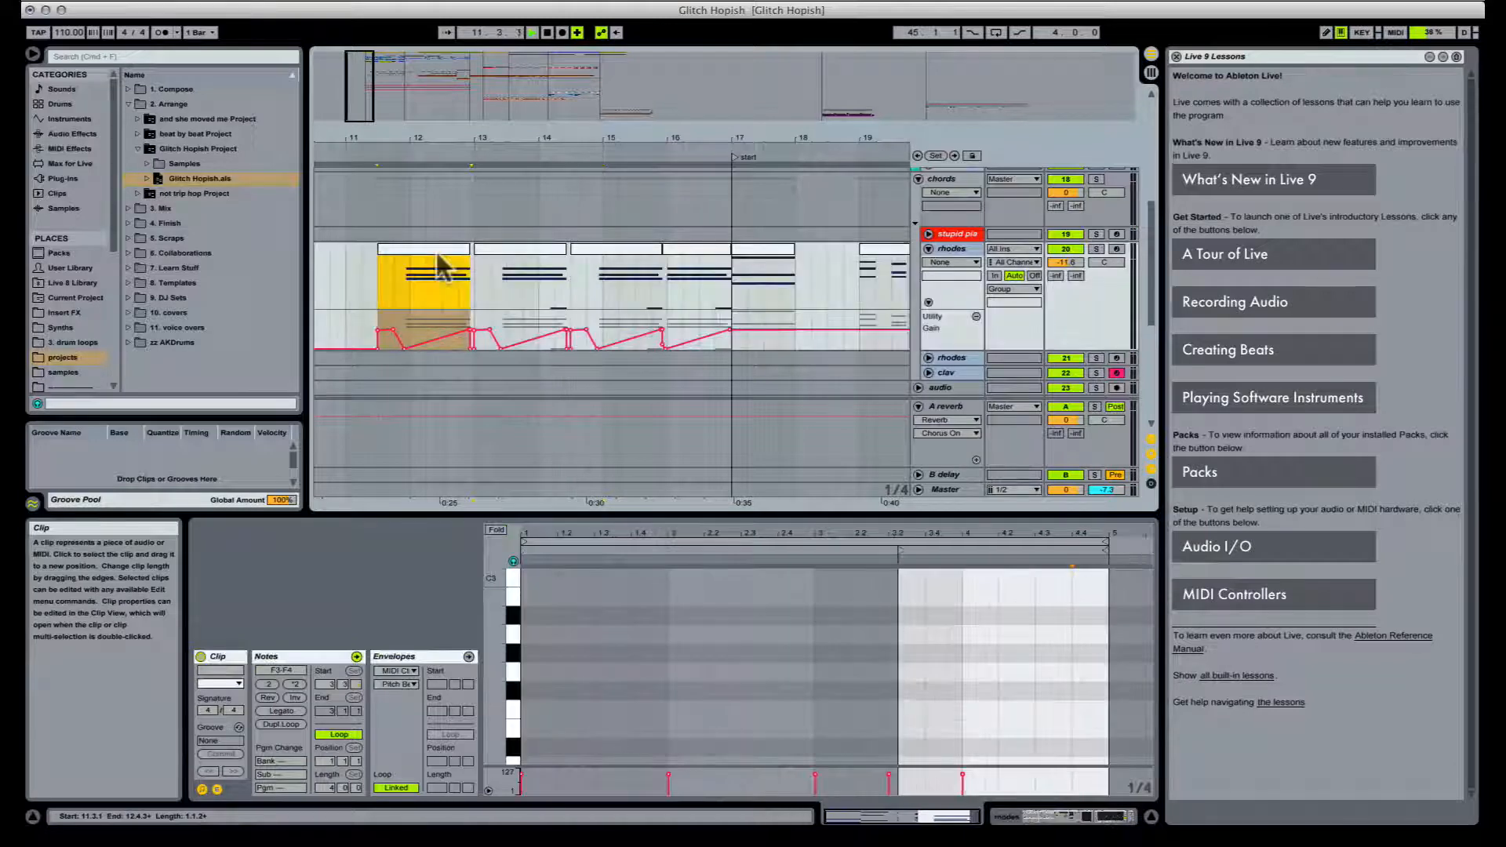
{"action": "key", "text": "space"}
{"action": "left_click_drag", "start_coordinate": [473, 249], "coordinate": [466, 251]}
{"action": "left_click", "coordinate": [469, 249]}
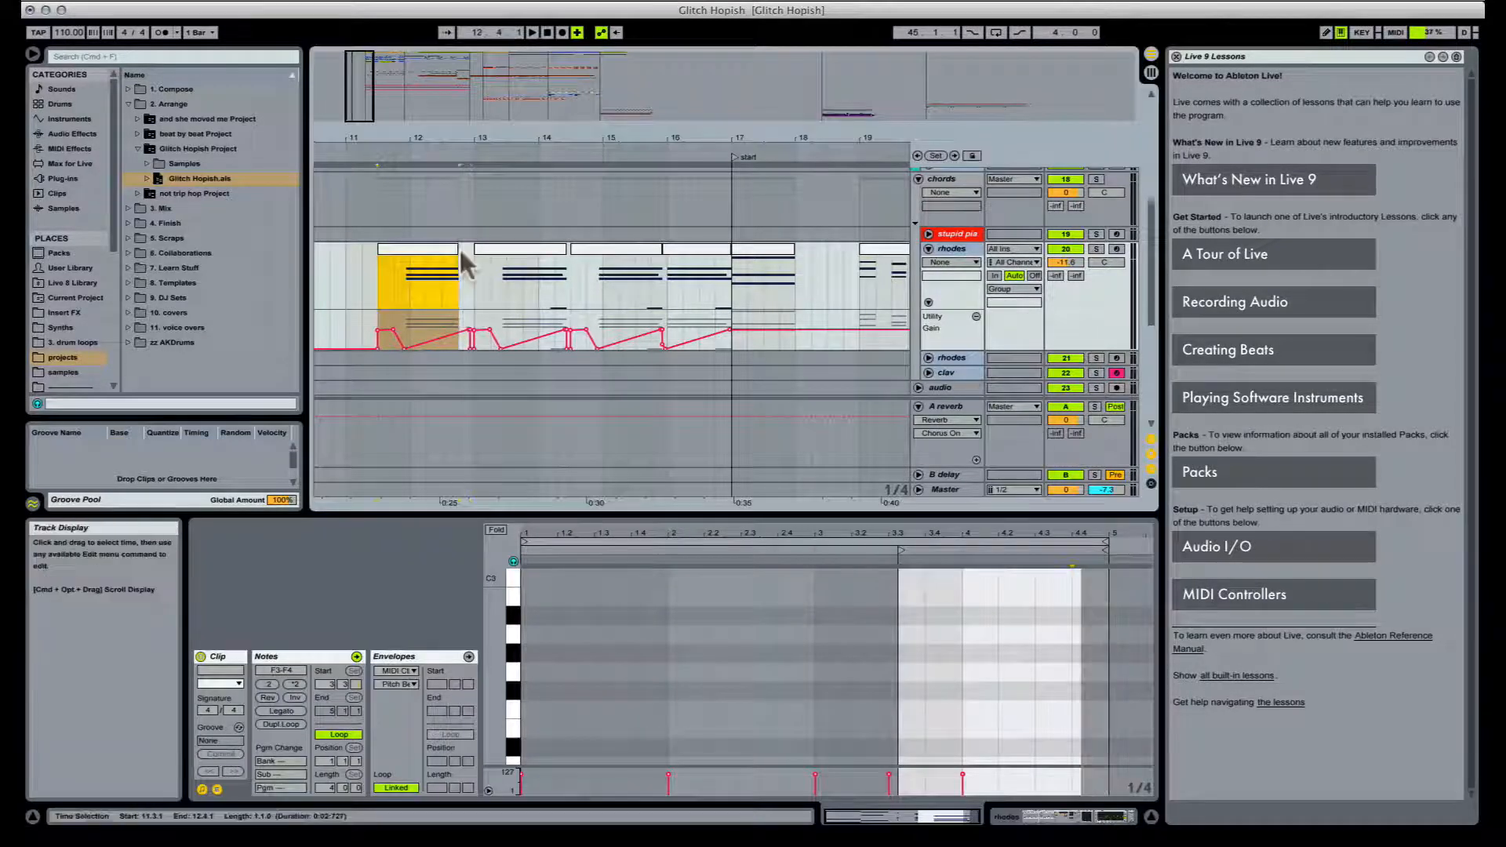
{"action": "left_click_drag", "start_coordinate": [469, 248], "coordinate": [730, 257]}
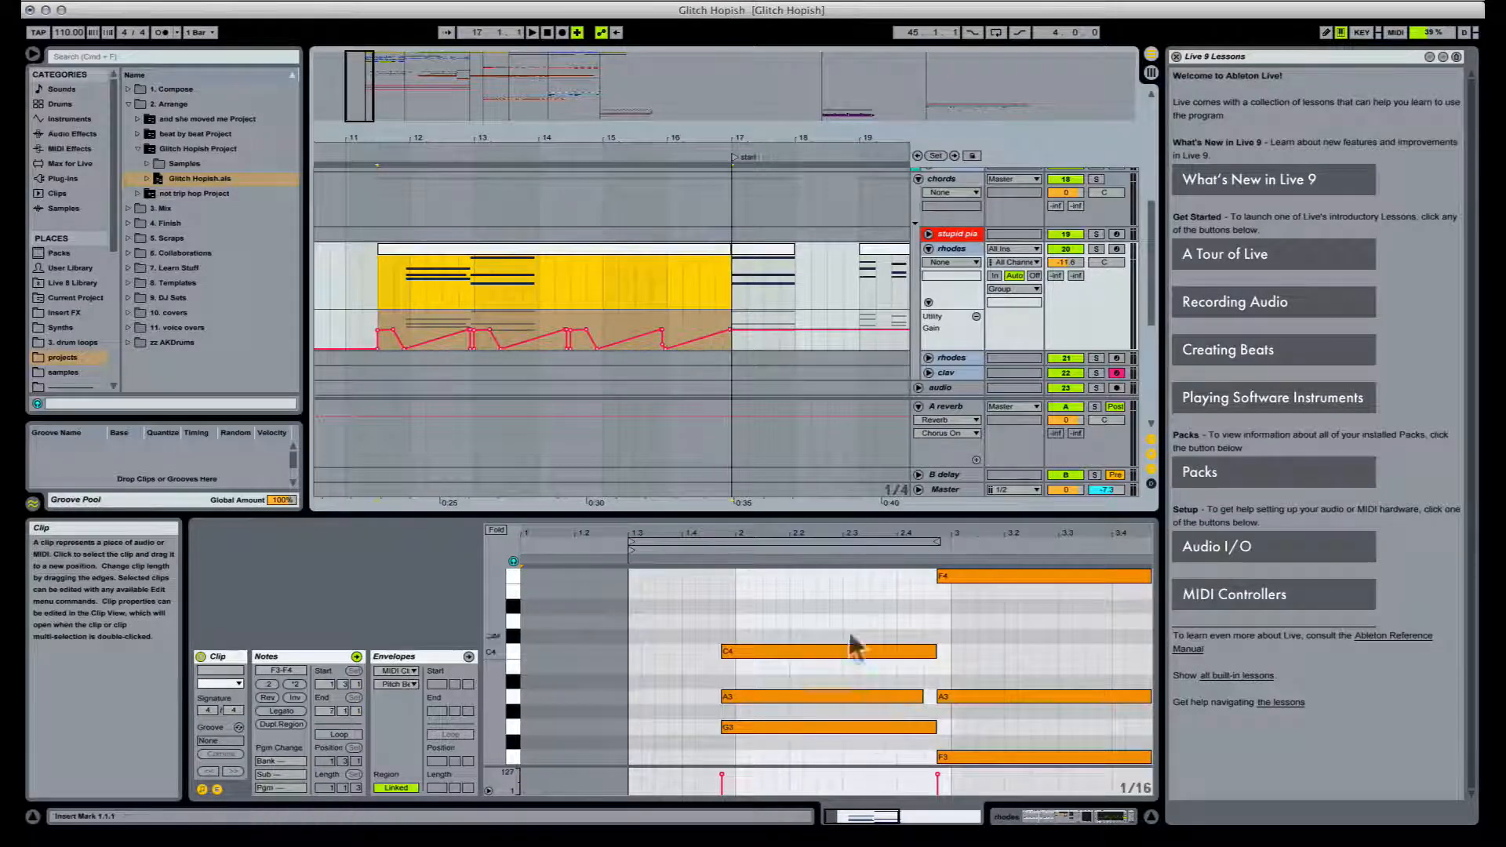
Step: Stretch the G3, A3 and C4 chord notes past the end of the rhodes clip
{"action": "left_click_drag", "start_coordinate": [855, 645], "coordinate": [891, 737]}
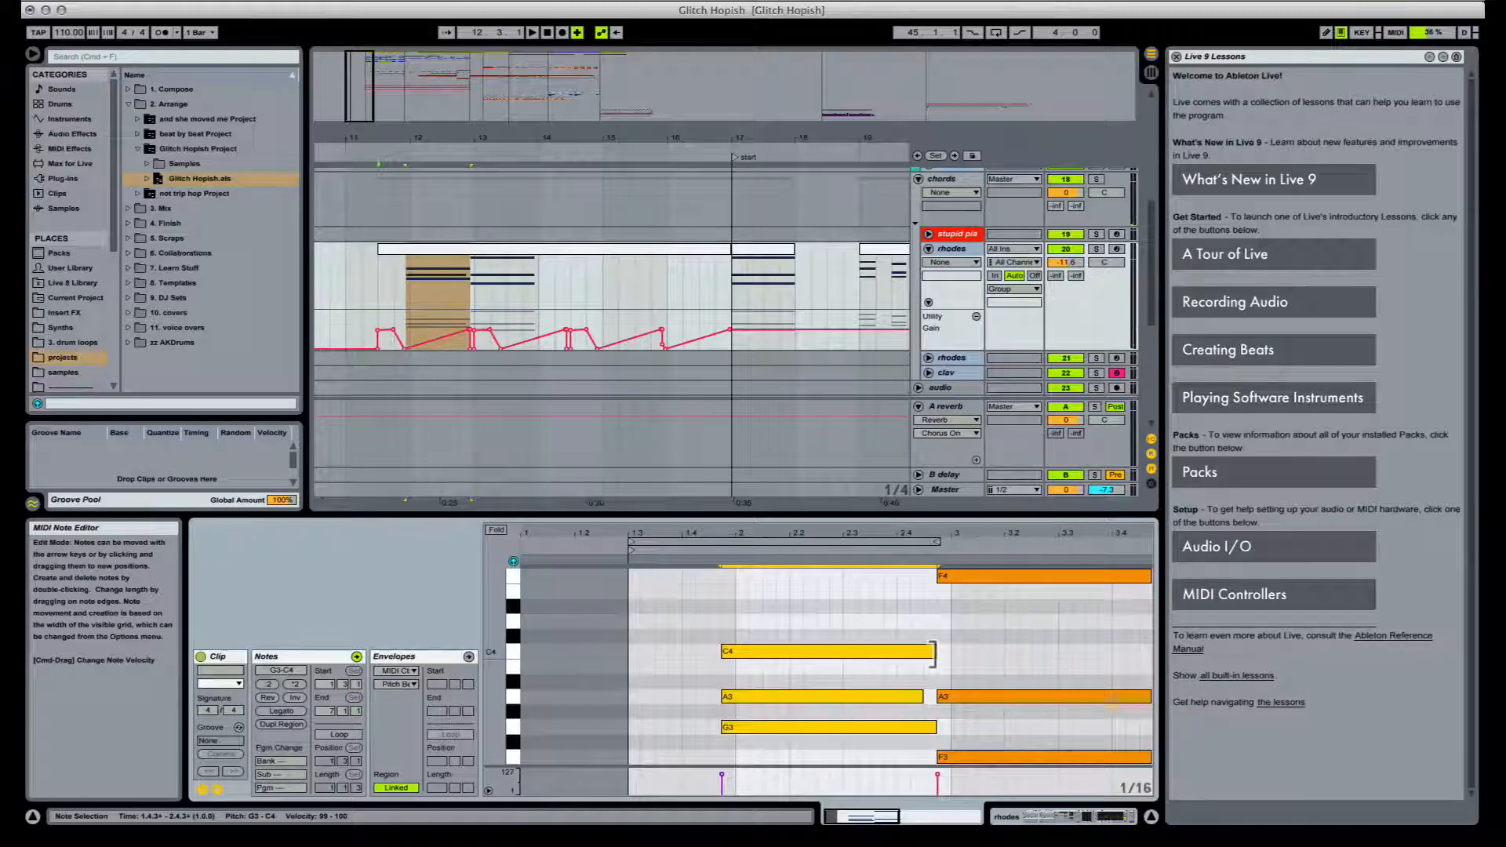
{"action": "left_click_drag", "start_coordinate": [933, 653], "coordinate": [1083, 639]}
{"action": "left_click", "coordinate": [506, 262]}
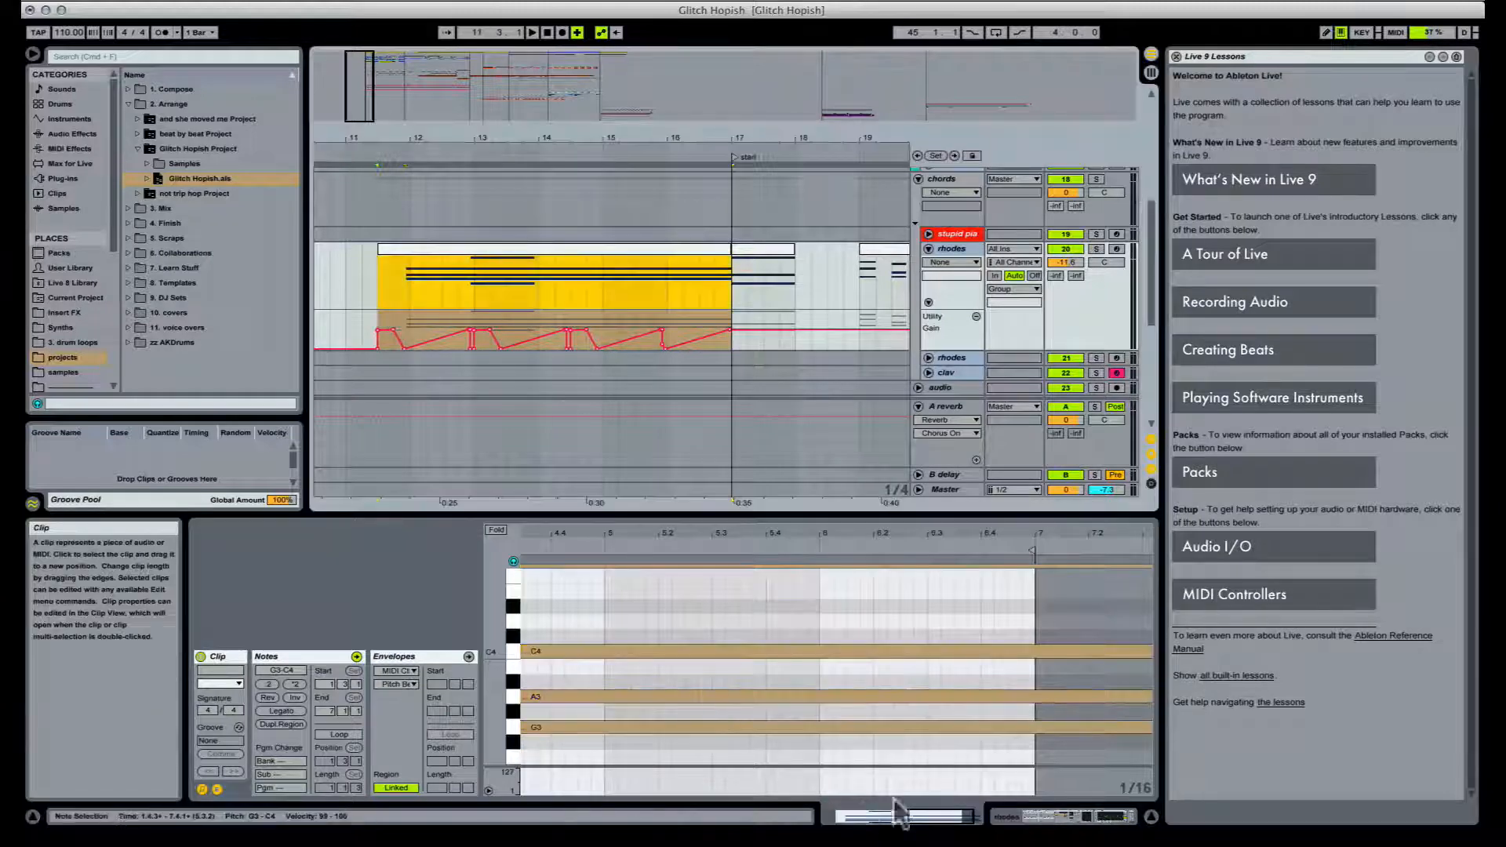
{"action": "left_click_drag", "start_coordinate": [933, 815], "coordinate": [898, 814]}
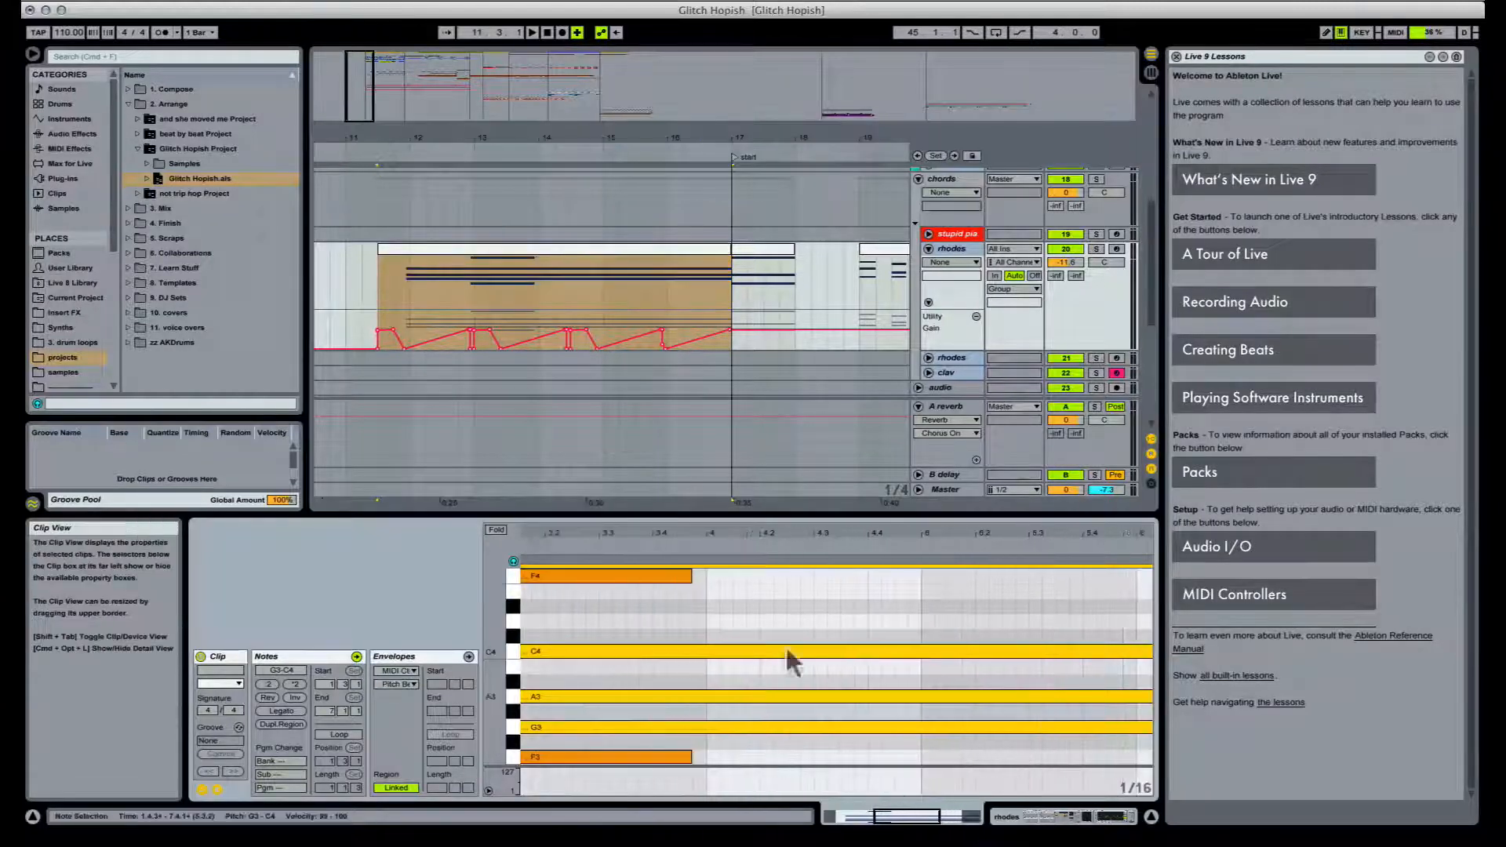
Step: Delete the second chord's F4 and F3 notes in the rhodes clip and play back the held chord
{"action": "left_click", "coordinate": [640, 575]}
{"action": "key", "text": "Delete"}
{"action": "scroll", "coordinate": [640, 582], "scroll_direction": "down", "scroll_amount": 5}
{"action": "left_click", "coordinate": [598, 648]}
{"action": "key", "text": "Delete"}
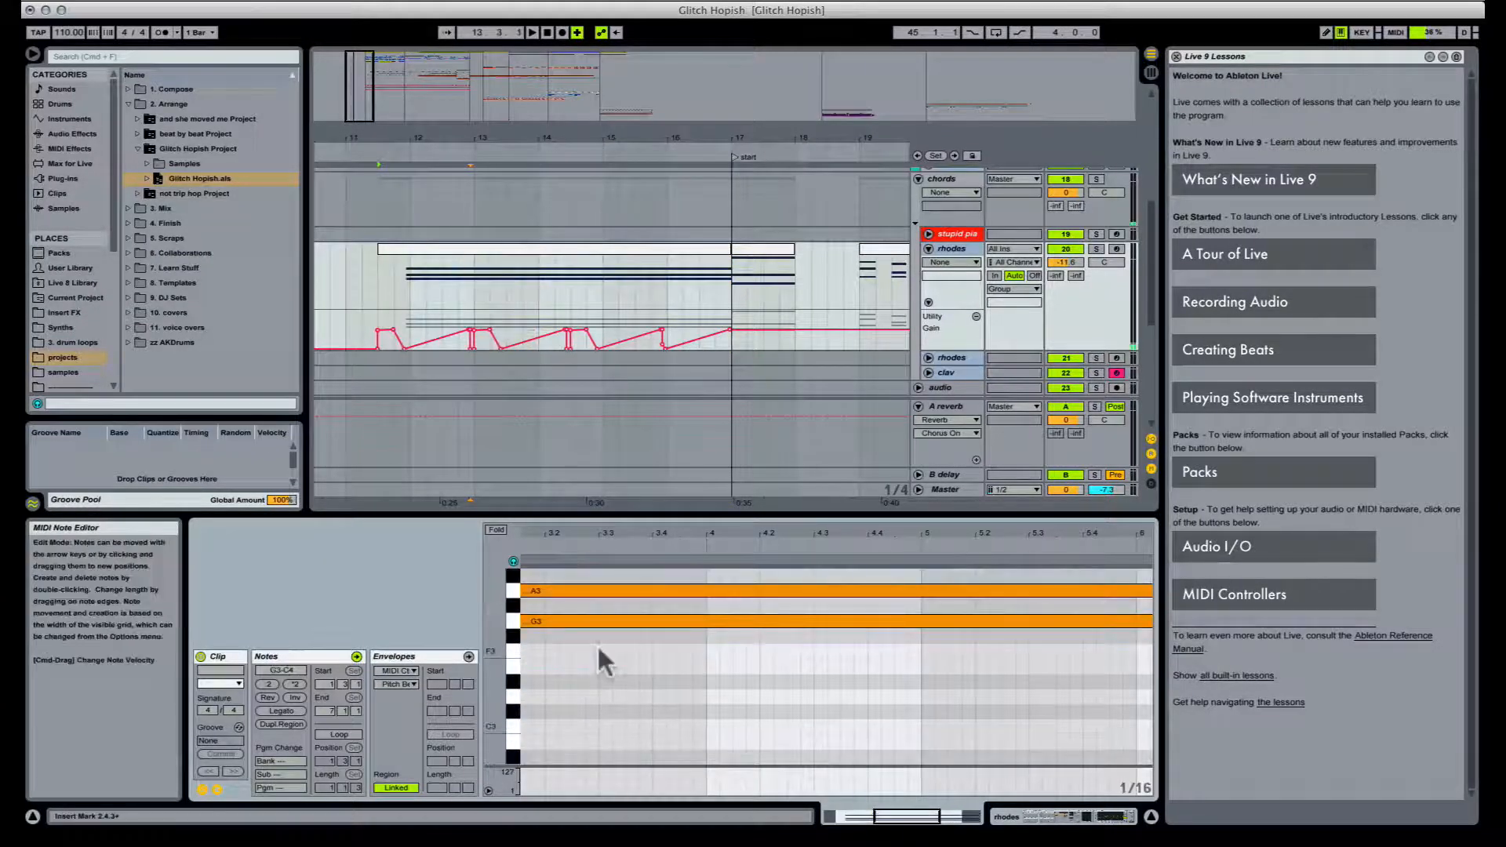
{"action": "key", "text": "space"}
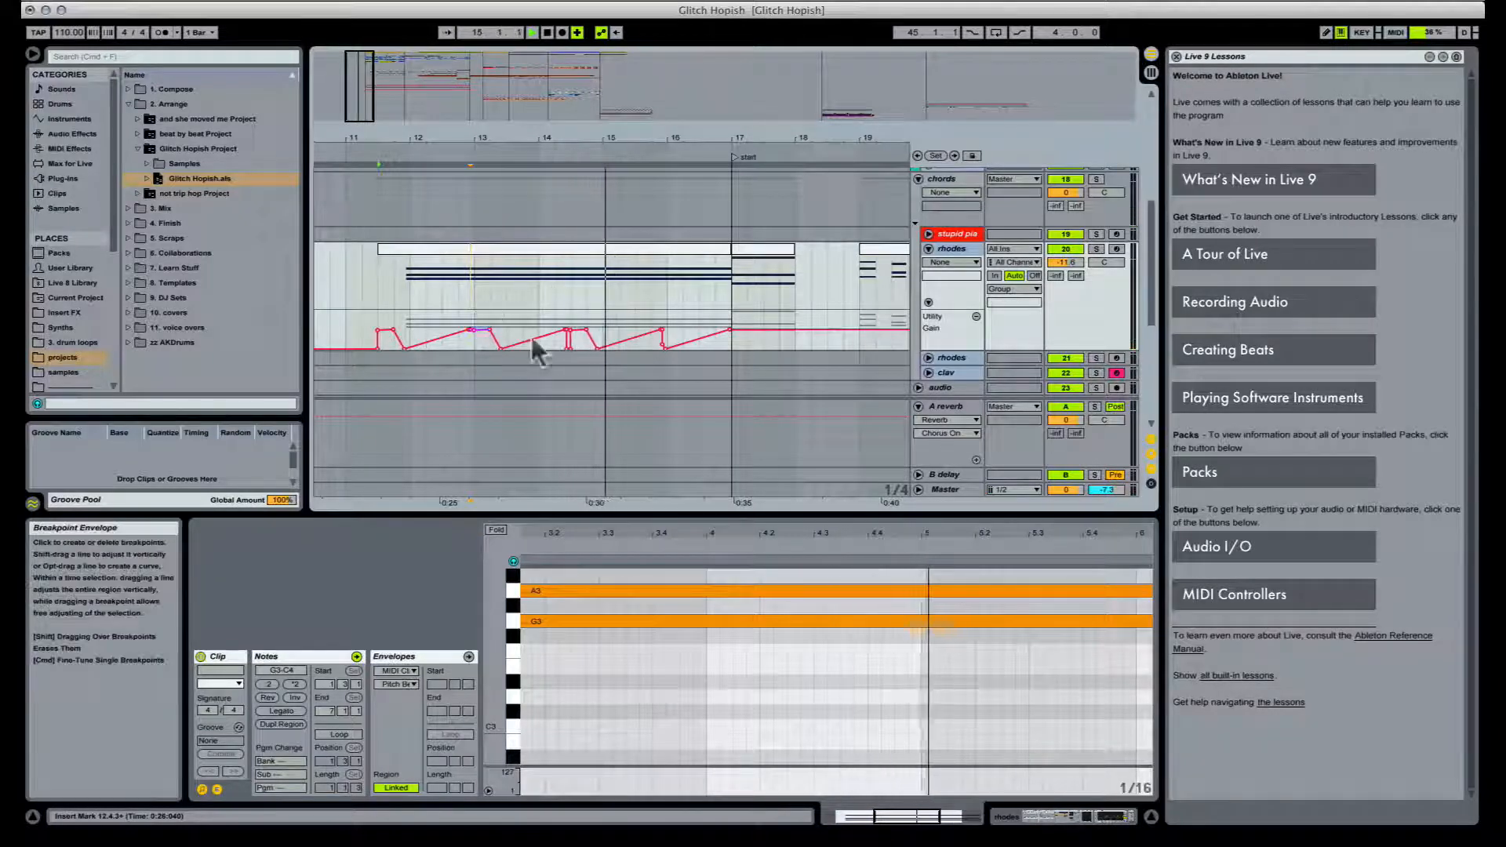
Step: Delete the rhodes track's Utility gain automation between 12.4.1 and 16.2.1
{"action": "left_click_drag", "start_coordinate": [459, 337], "coordinate": [683, 328]}
{"action": "key", "text": "Delete"}
{"action": "key", "text": "space"}
{"action": "key", "text": "space"}
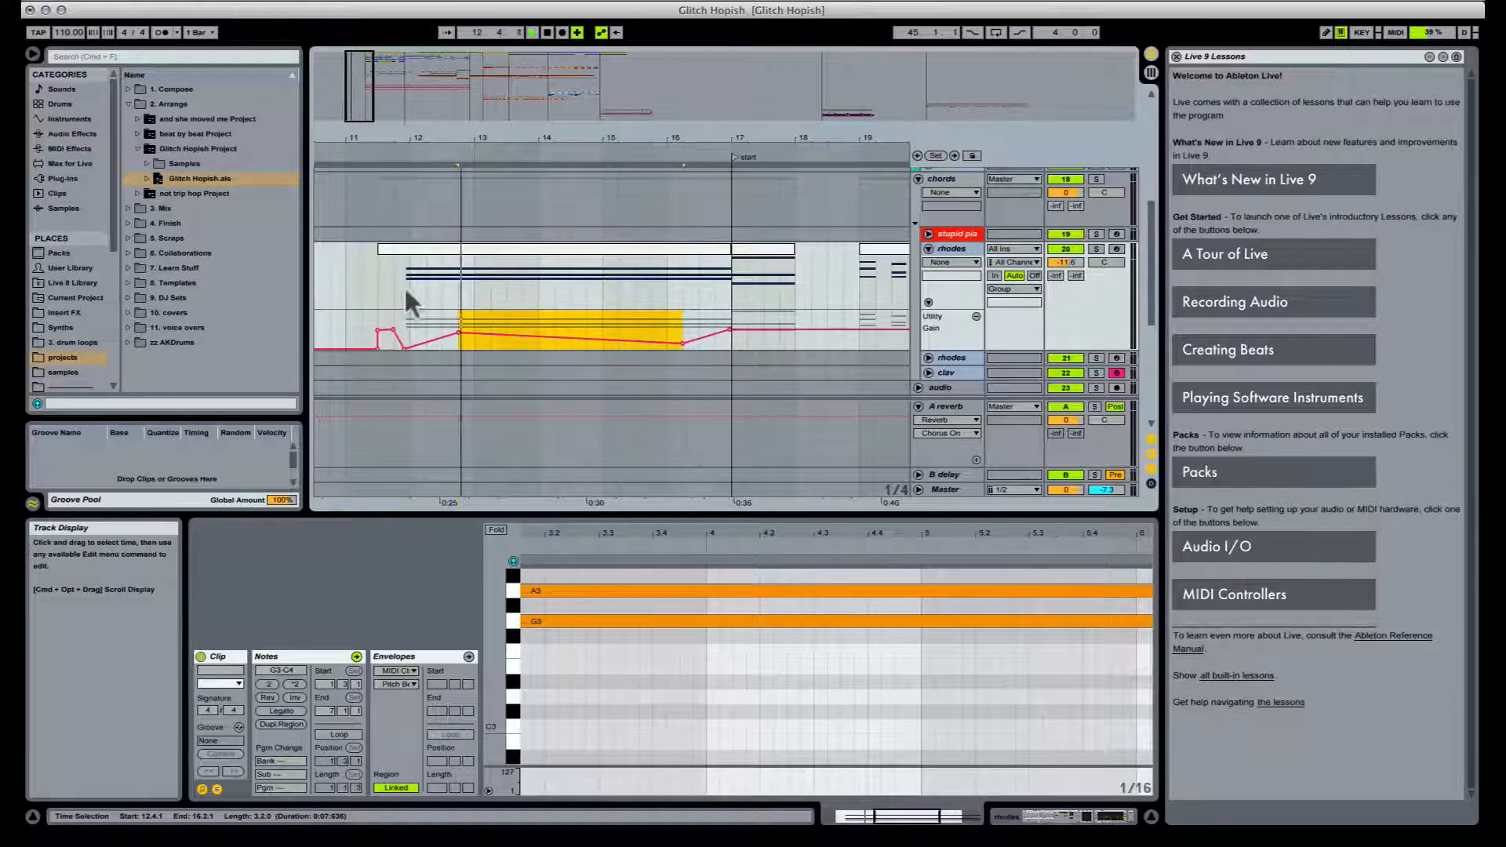
Step: Remove the leftover gain breakpoint before bar 17 and bend the rising gain line into an upward curve during playback
{"action": "left_click", "coordinate": [410, 266]}
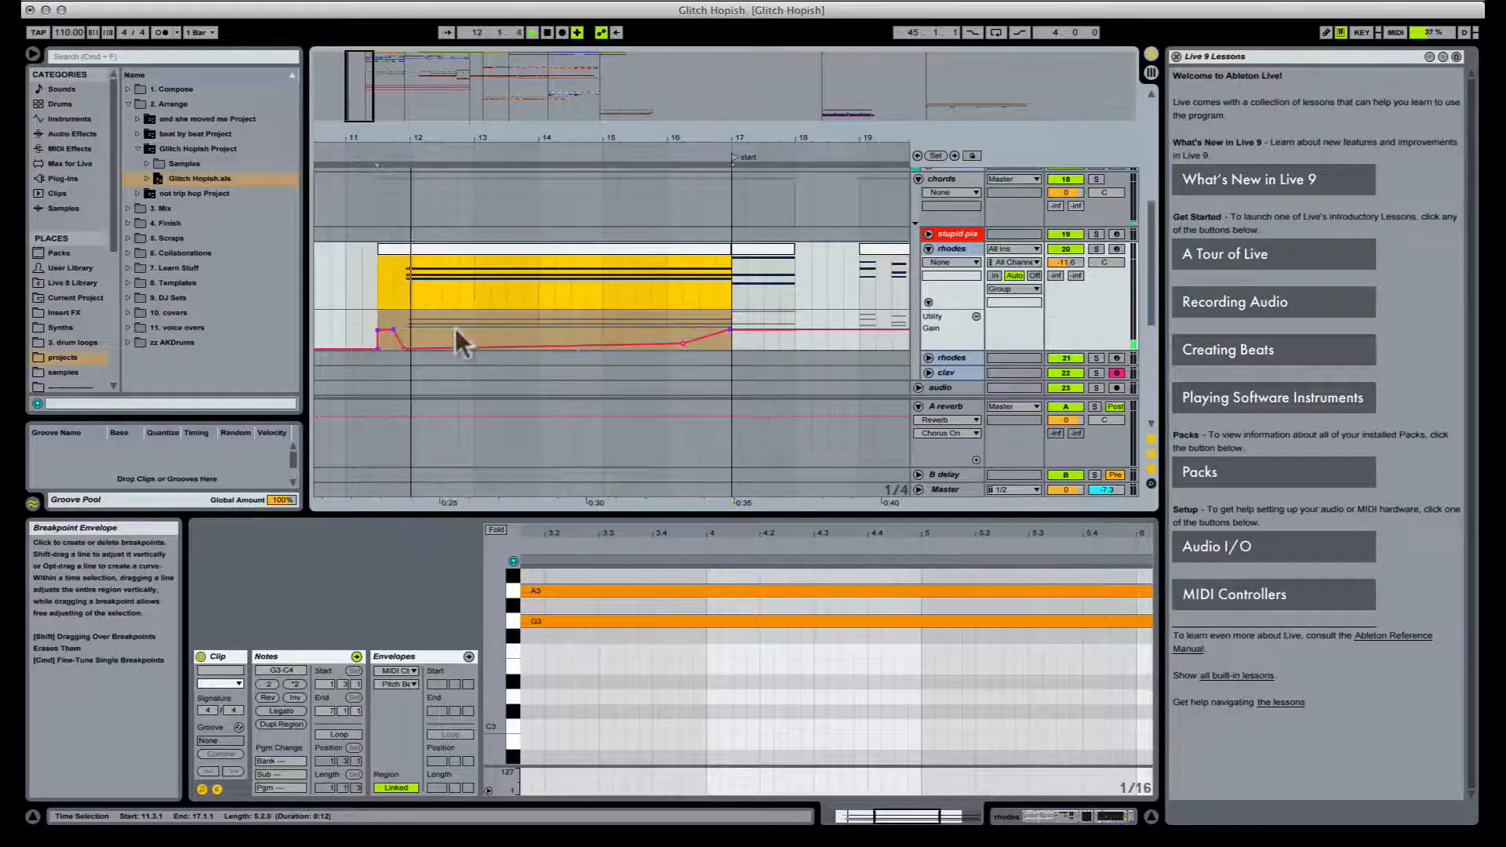
{"action": "left_click", "coordinate": [681, 342]}
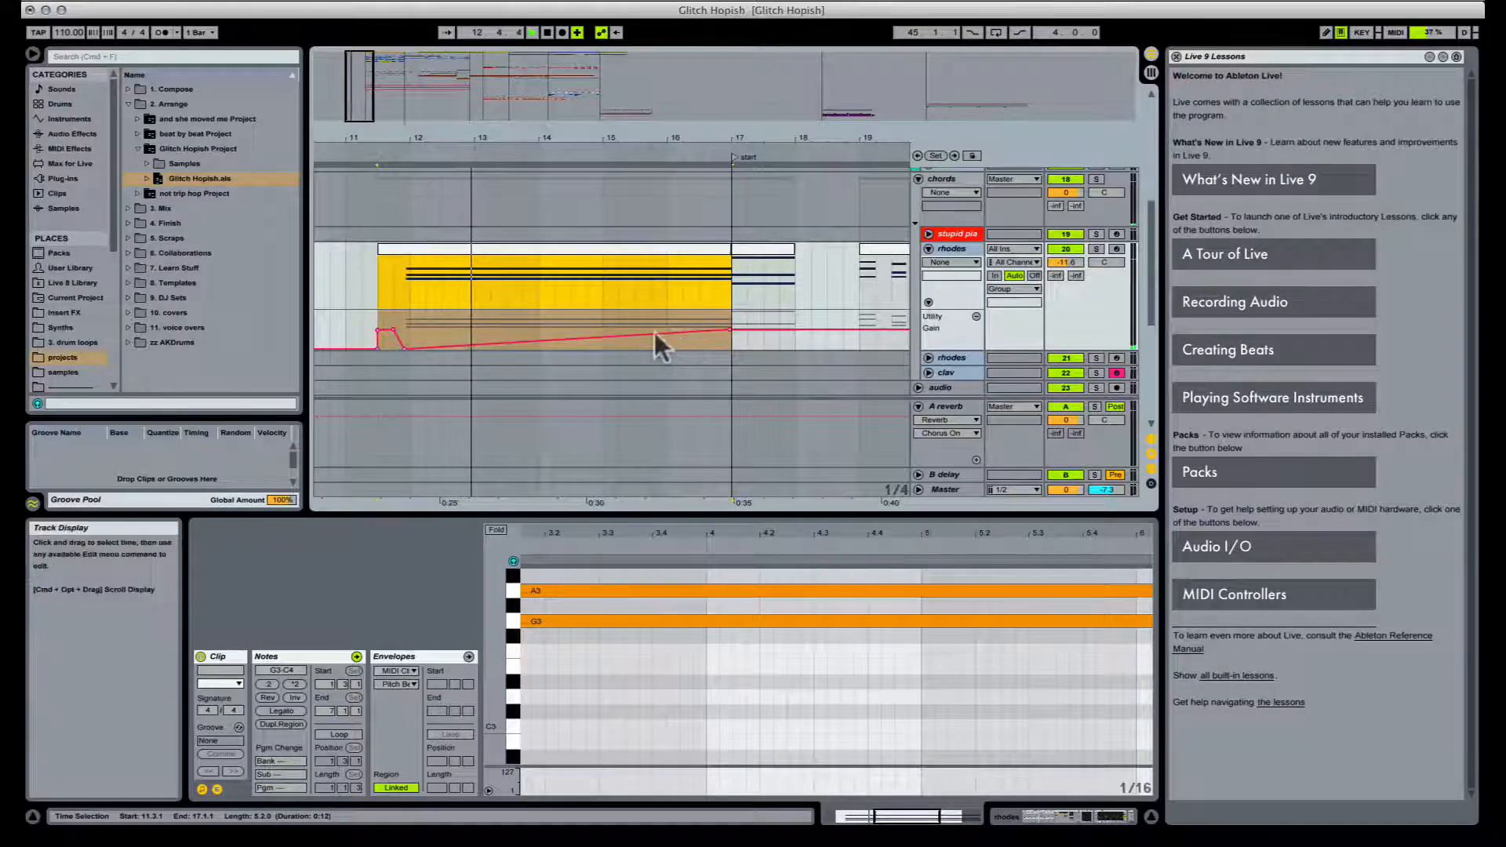
{"action": "left_click_drag", "start_coordinate": [662, 332], "coordinate": [624, 330]}
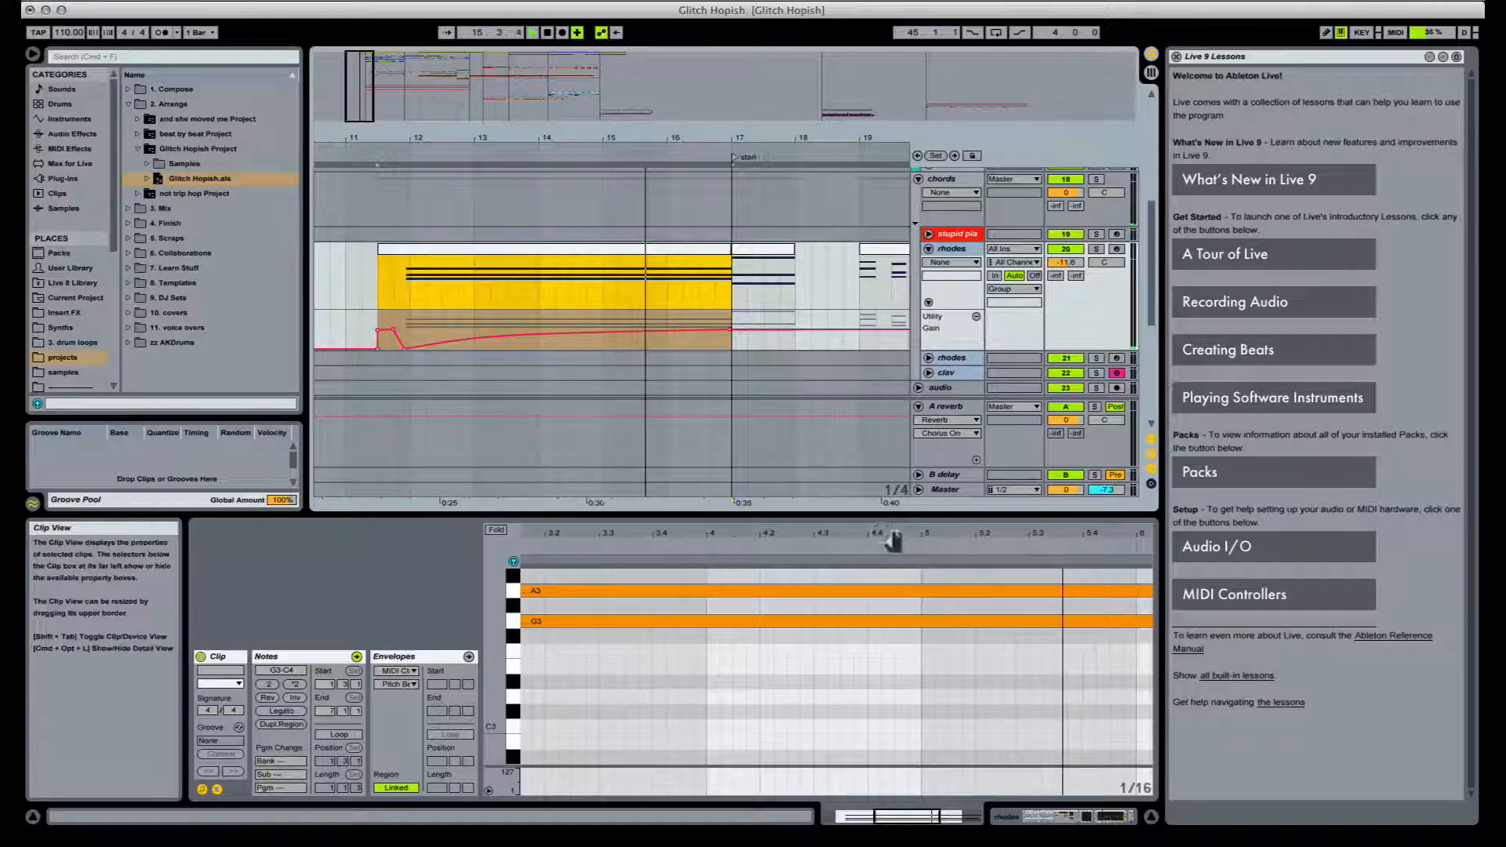
Step: Shorten the G3, A3 and C4 notes to about one bar and place a two-bar rhodes clip from bar 15 to 17
{"action": "left_click_drag", "start_coordinate": [891, 530], "coordinate": [879, 537]}
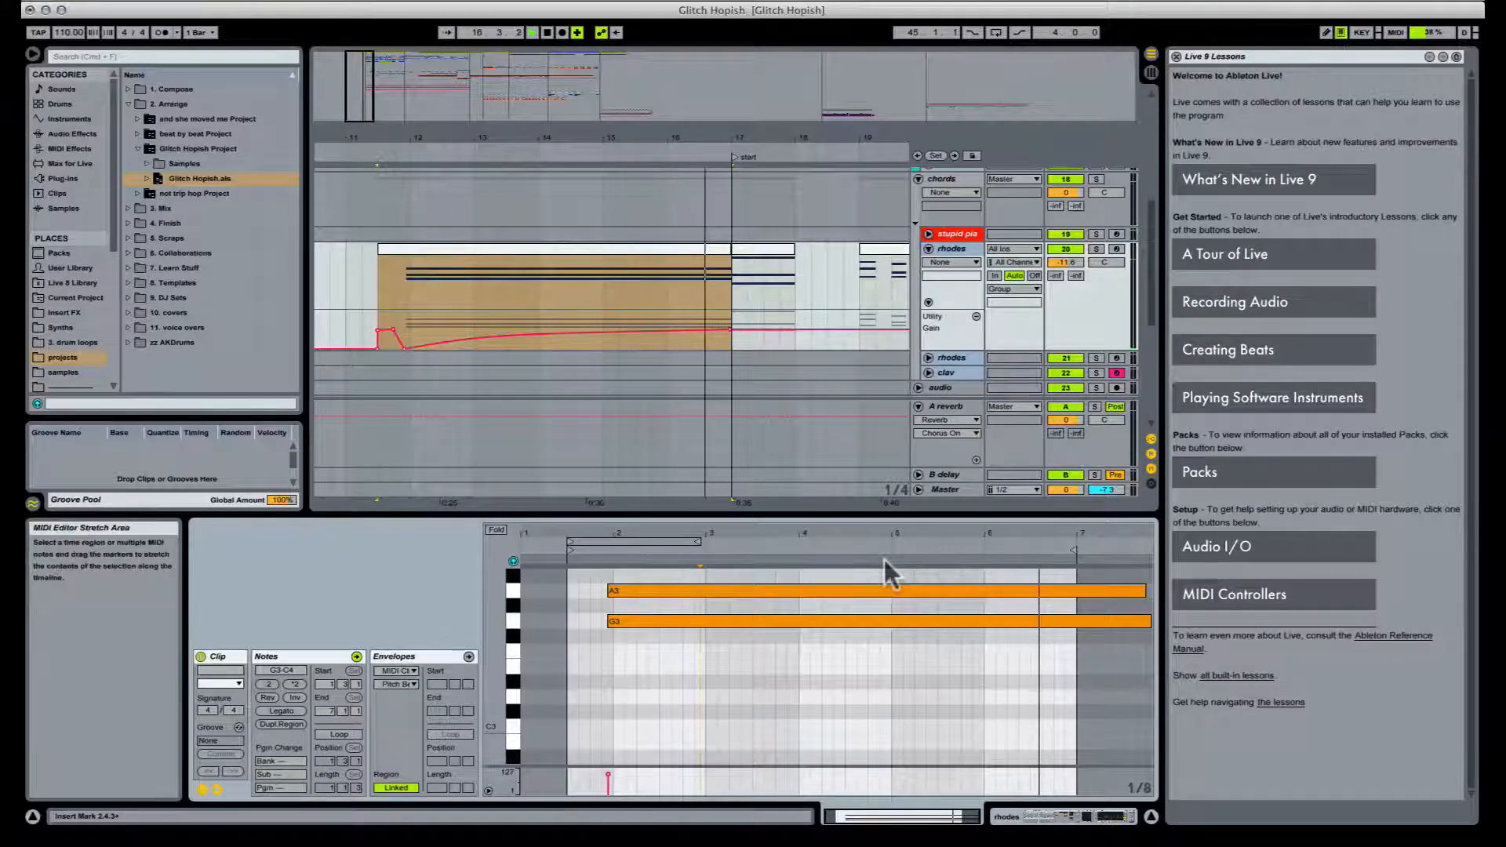
{"action": "left_click", "coordinate": [709, 267]}
{"action": "left_click", "coordinate": [880, 679]}
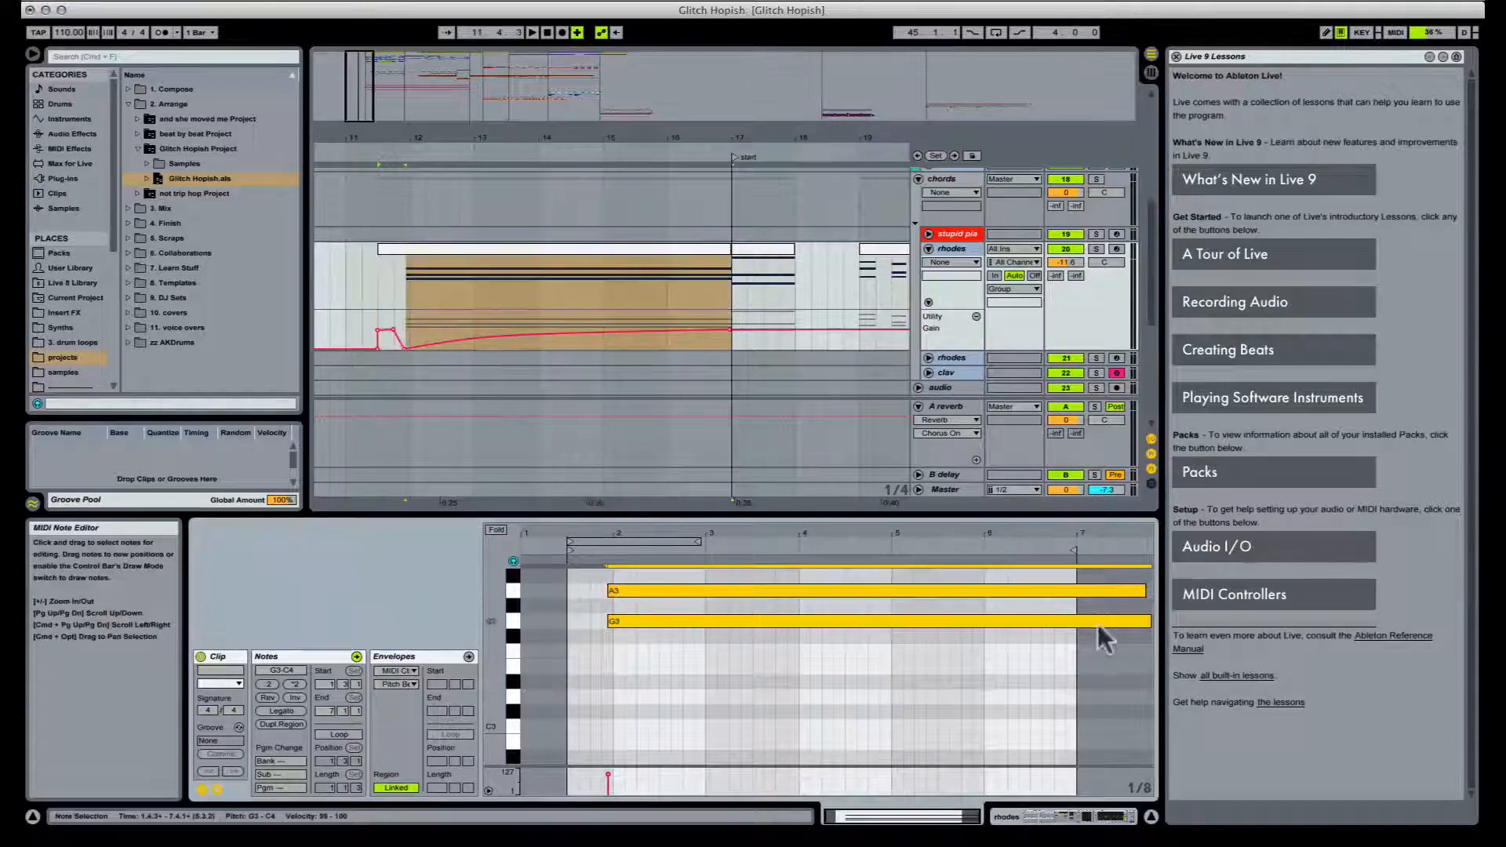
{"action": "left_click_drag", "start_coordinate": [1142, 585], "coordinate": [689, 590]}
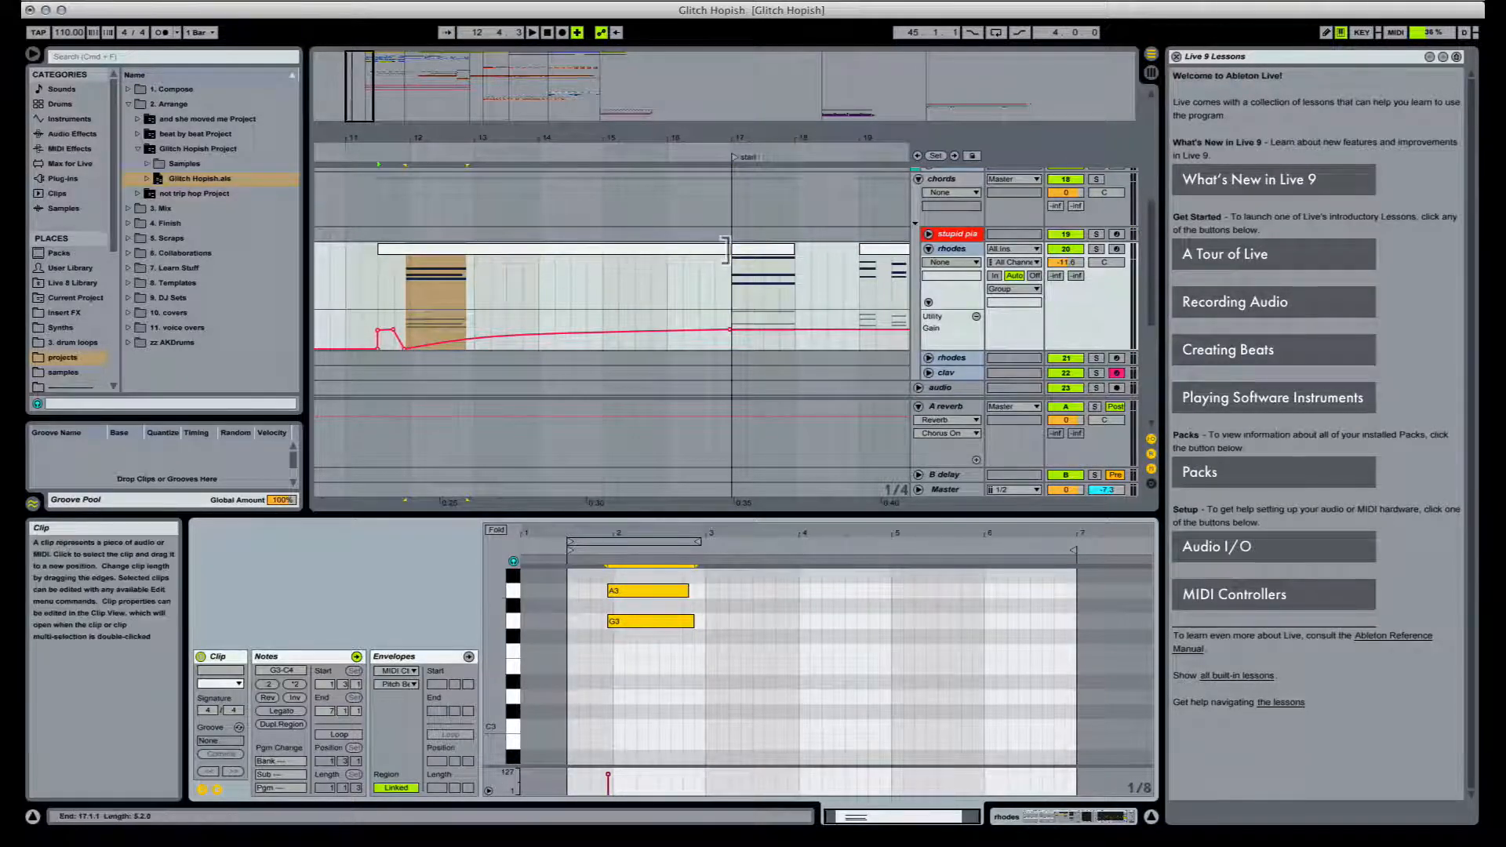
{"action": "left_click_drag", "start_coordinate": [723, 249], "coordinate": [603, 249]}
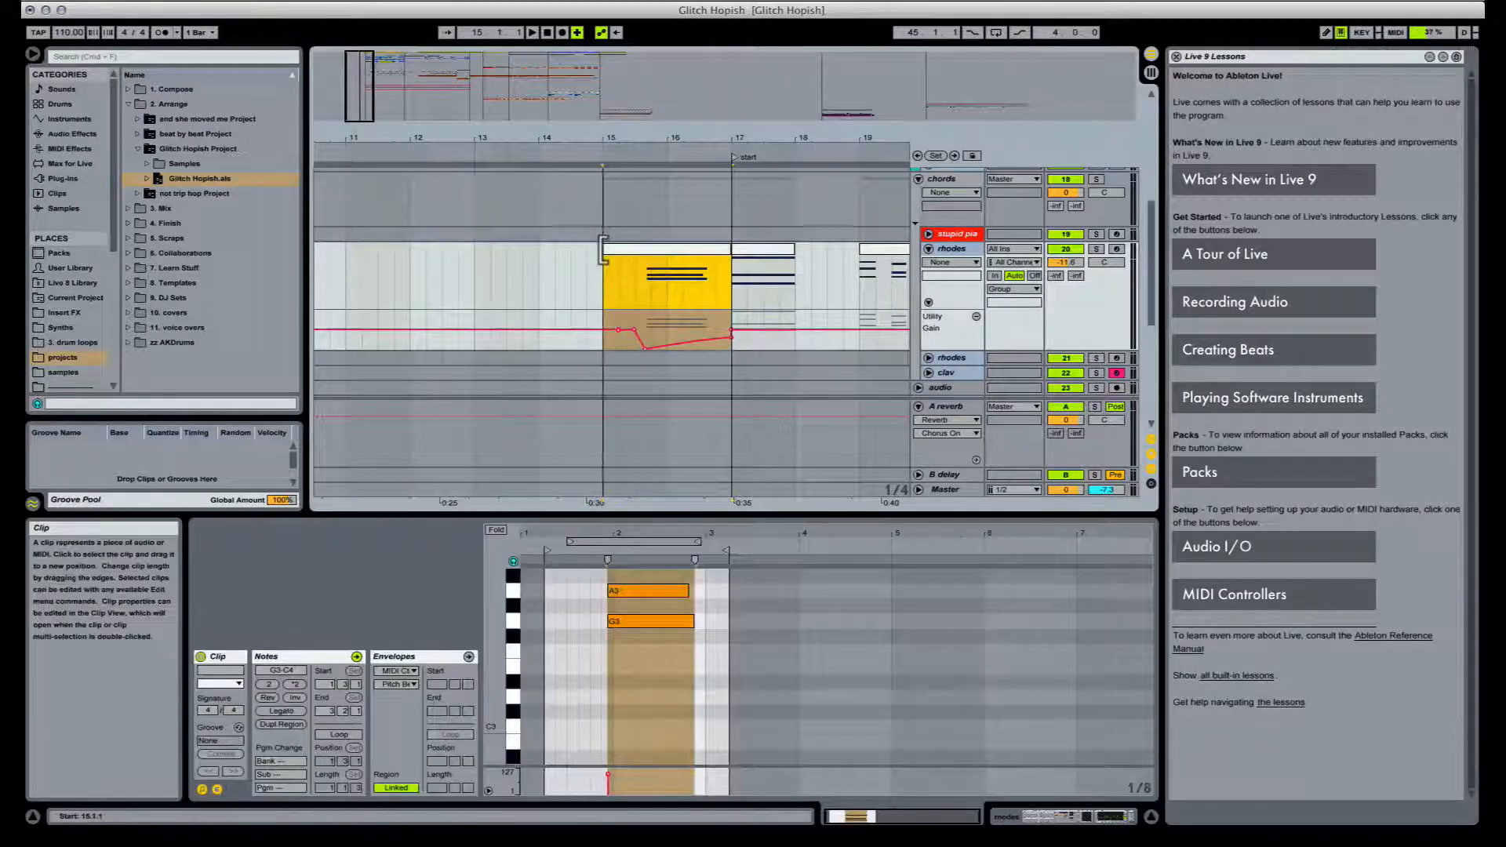
Step: Raise the gain breakpoint at bar 17 to the following level and lengthen the chord notes to about two bars, auditioning from bar 15
{"action": "key", "text": "space"}
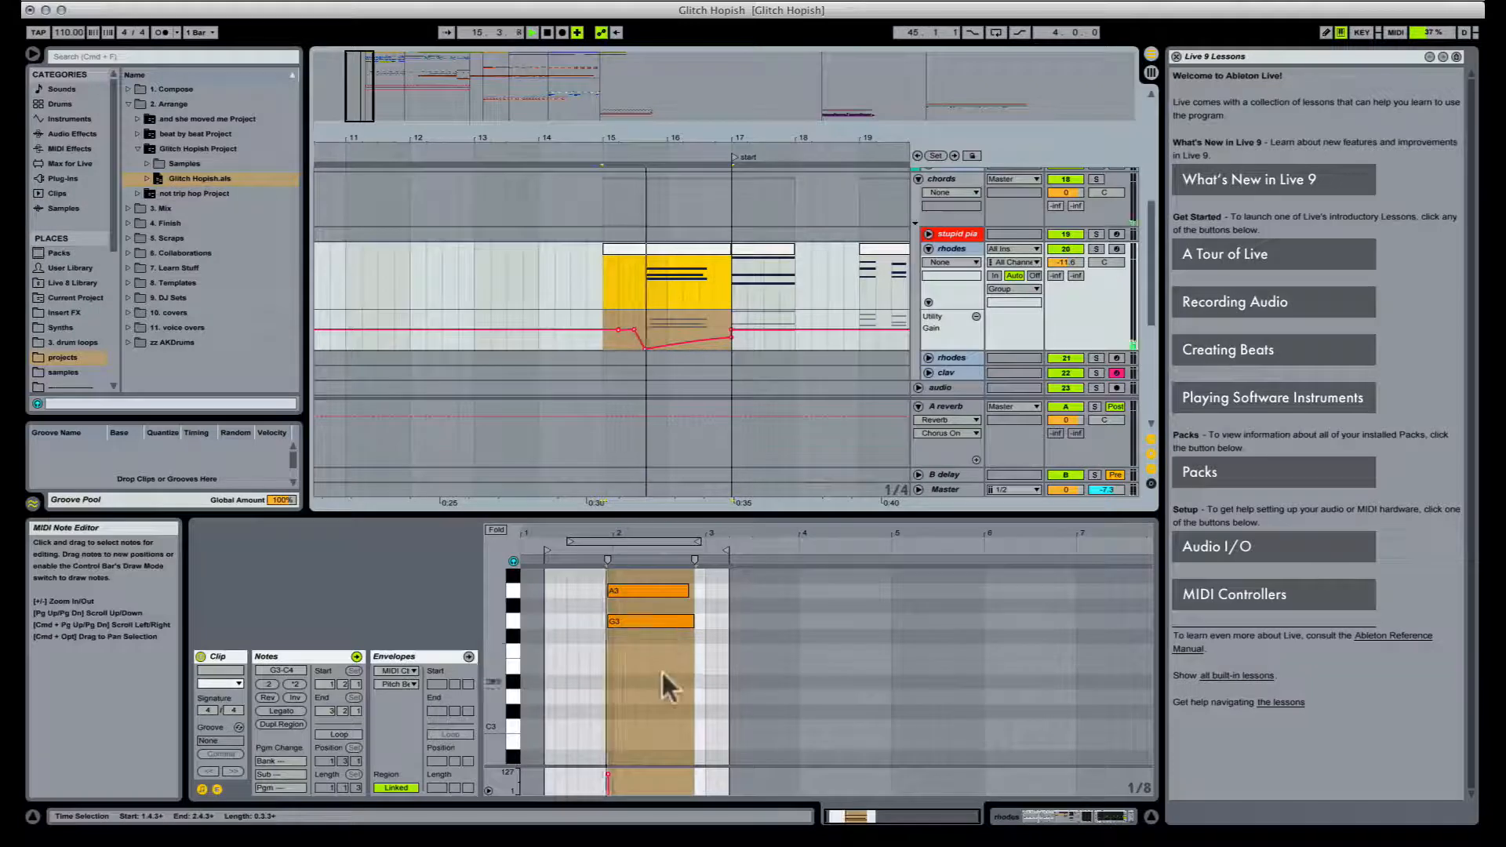
{"action": "scroll", "coordinate": [661, 671], "scroll_direction": "up", "scroll_amount": 3}
{"action": "left_click", "coordinate": [729, 337]}
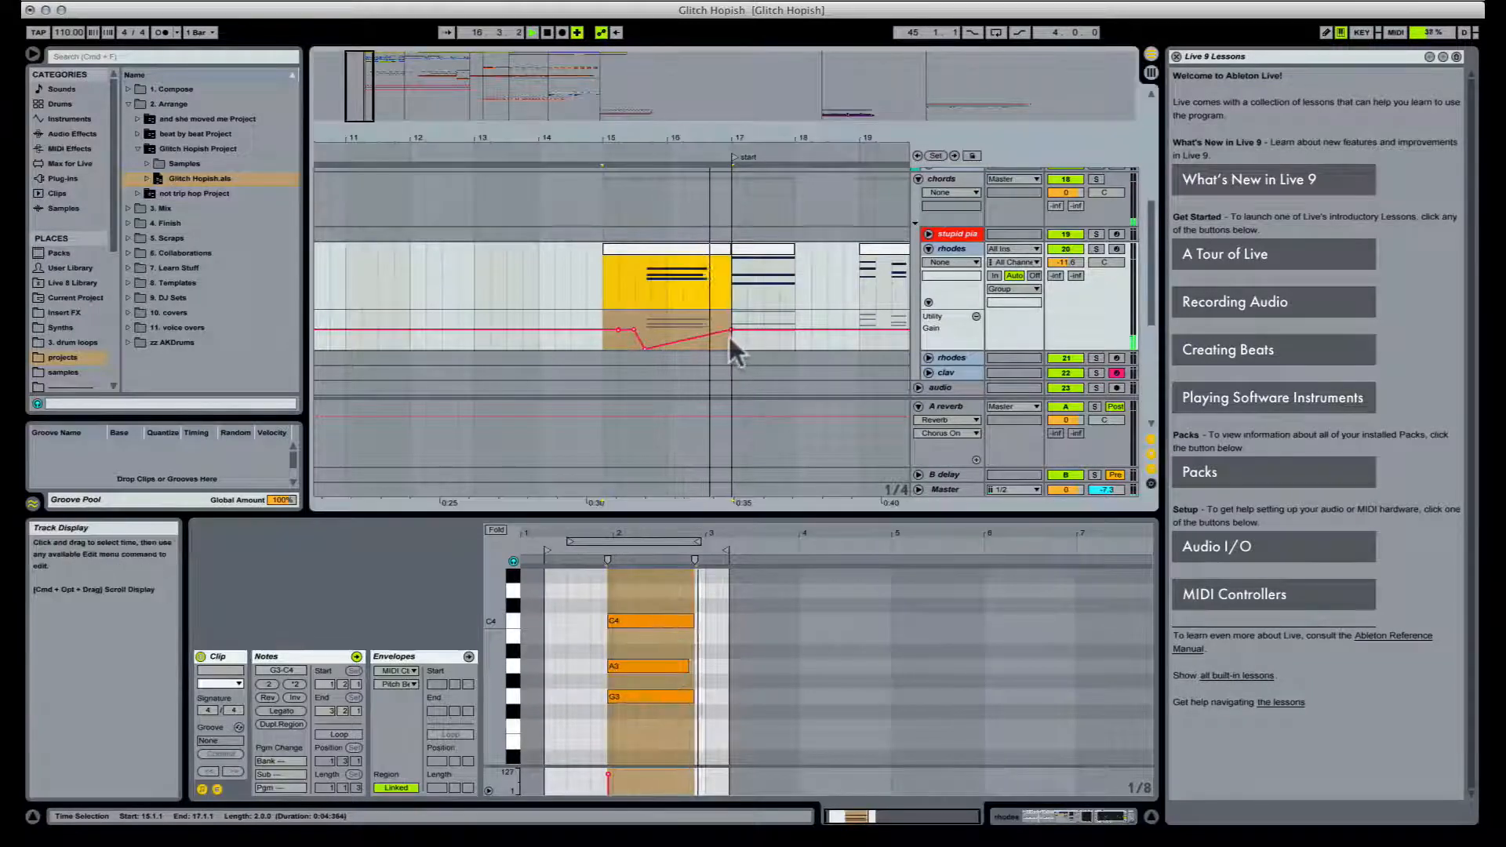
{"action": "left_click_drag", "start_coordinate": [662, 729], "coordinate": [797, 627]}
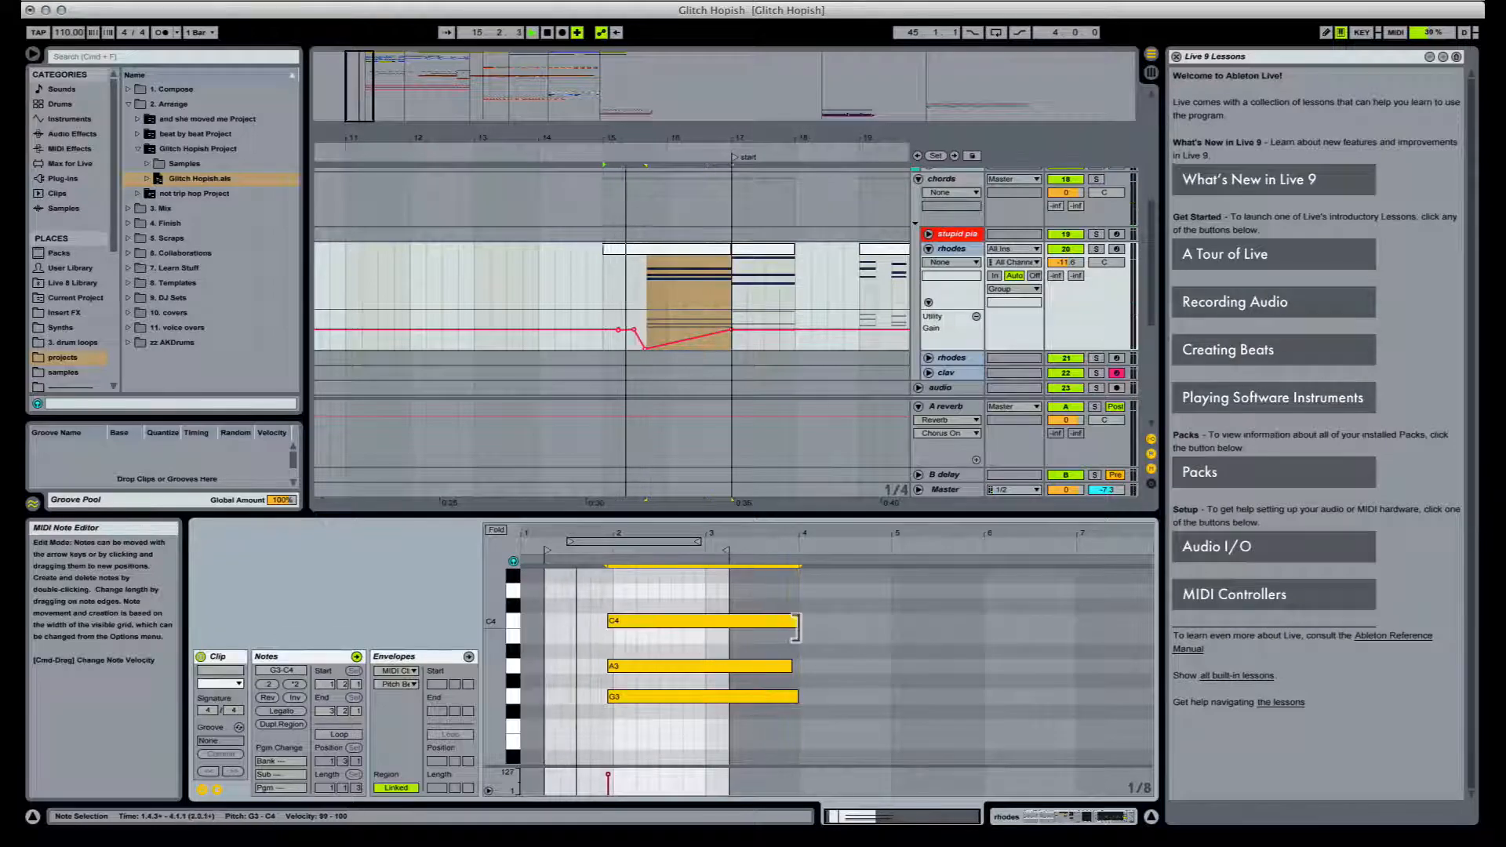
{"action": "left_click", "coordinate": [710, 353]}
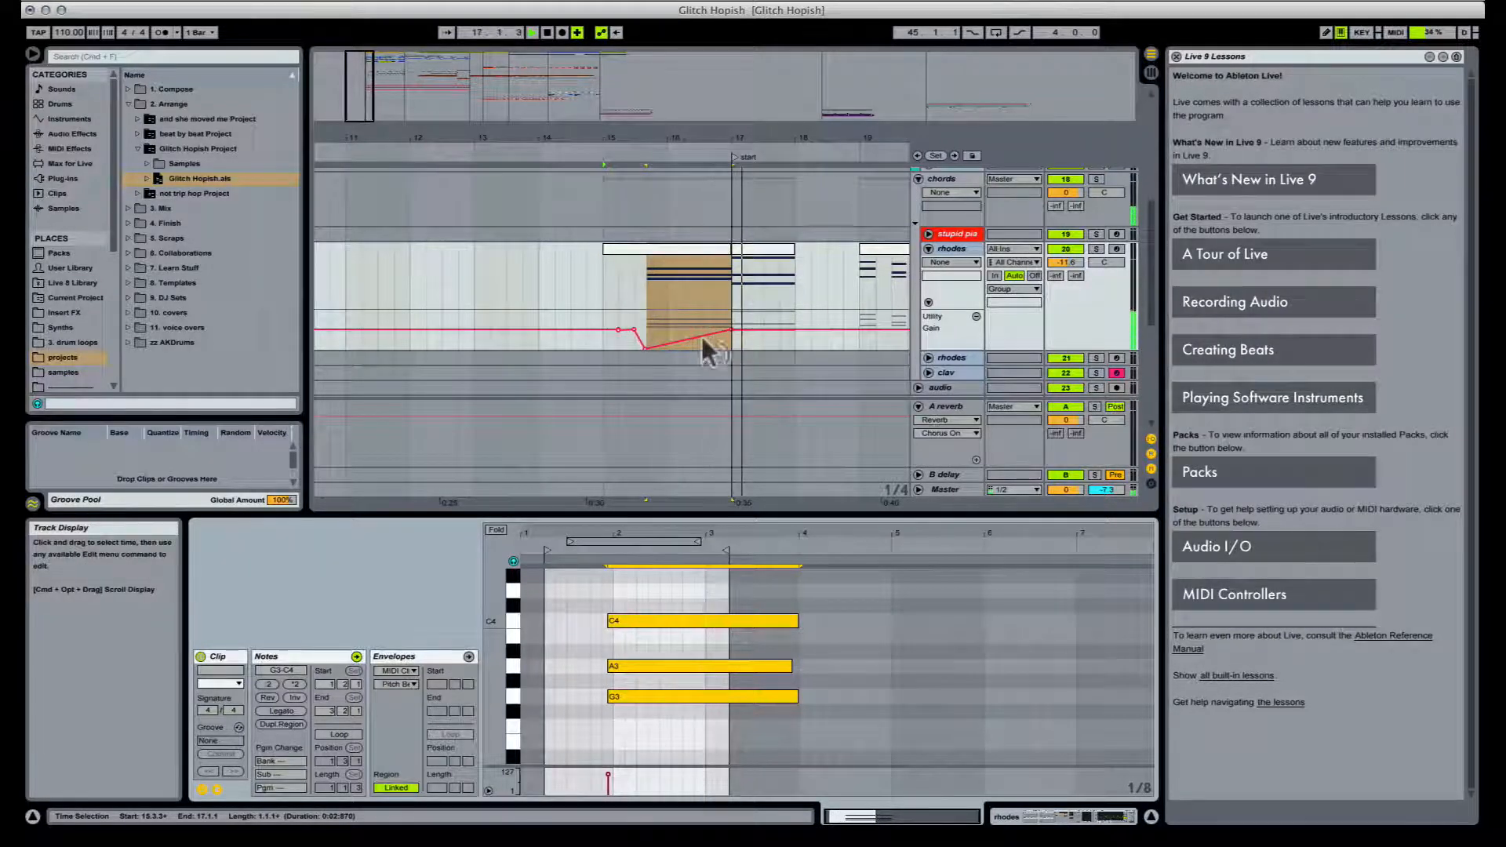
{"action": "left_click", "coordinate": [604, 286]}
{"action": "key", "text": "space"}
Step: Automate the rhodes track's B-delay send to start high and ramp down from the chord's start to minimum before bar 17
{"action": "left_click", "coordinate": [1076, 275]}
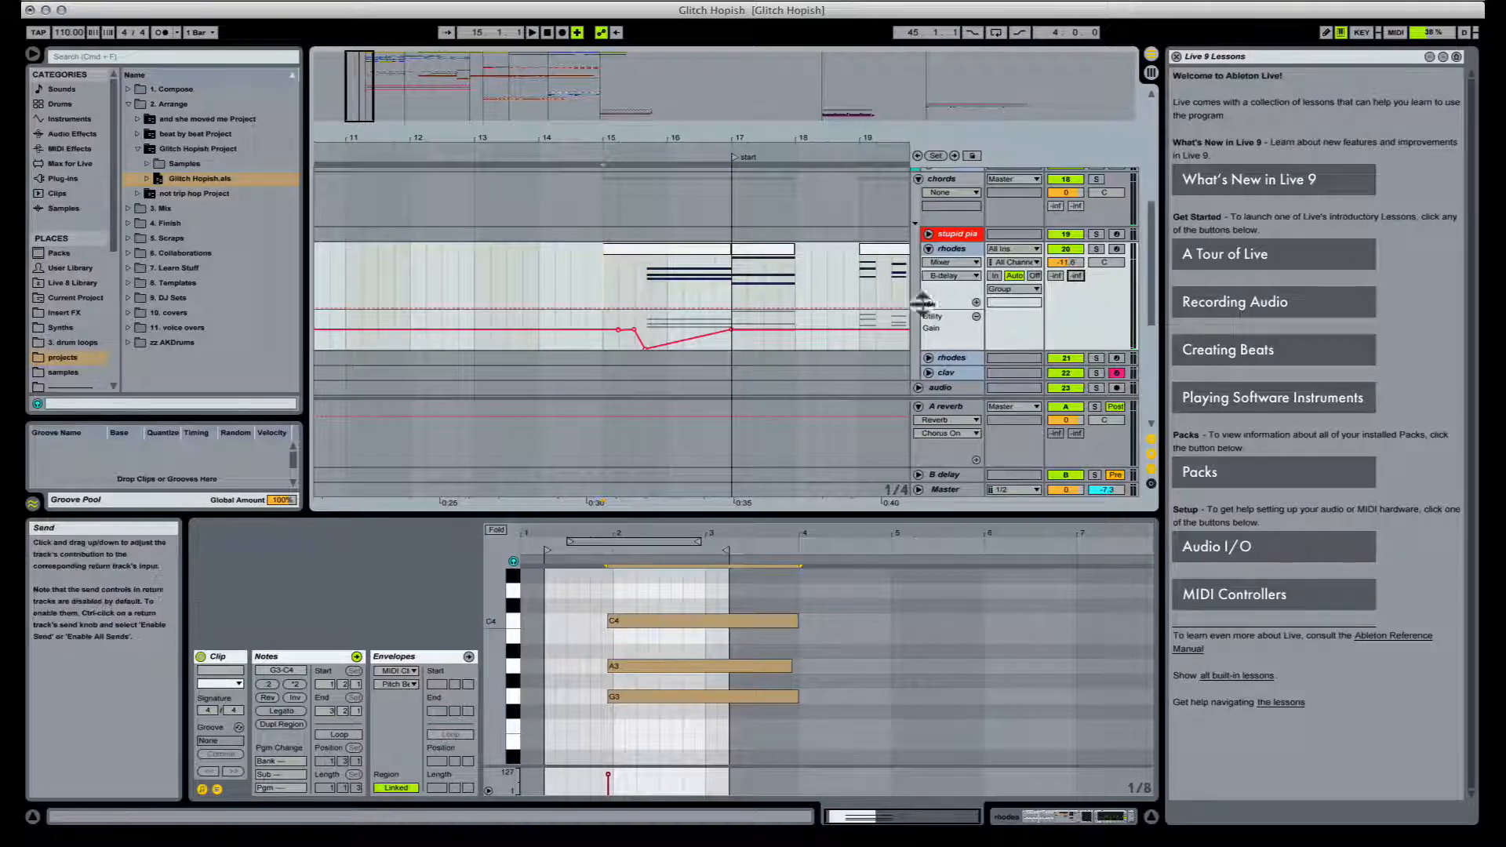
{"action": "left_click", "coordinate": [698, 319]}
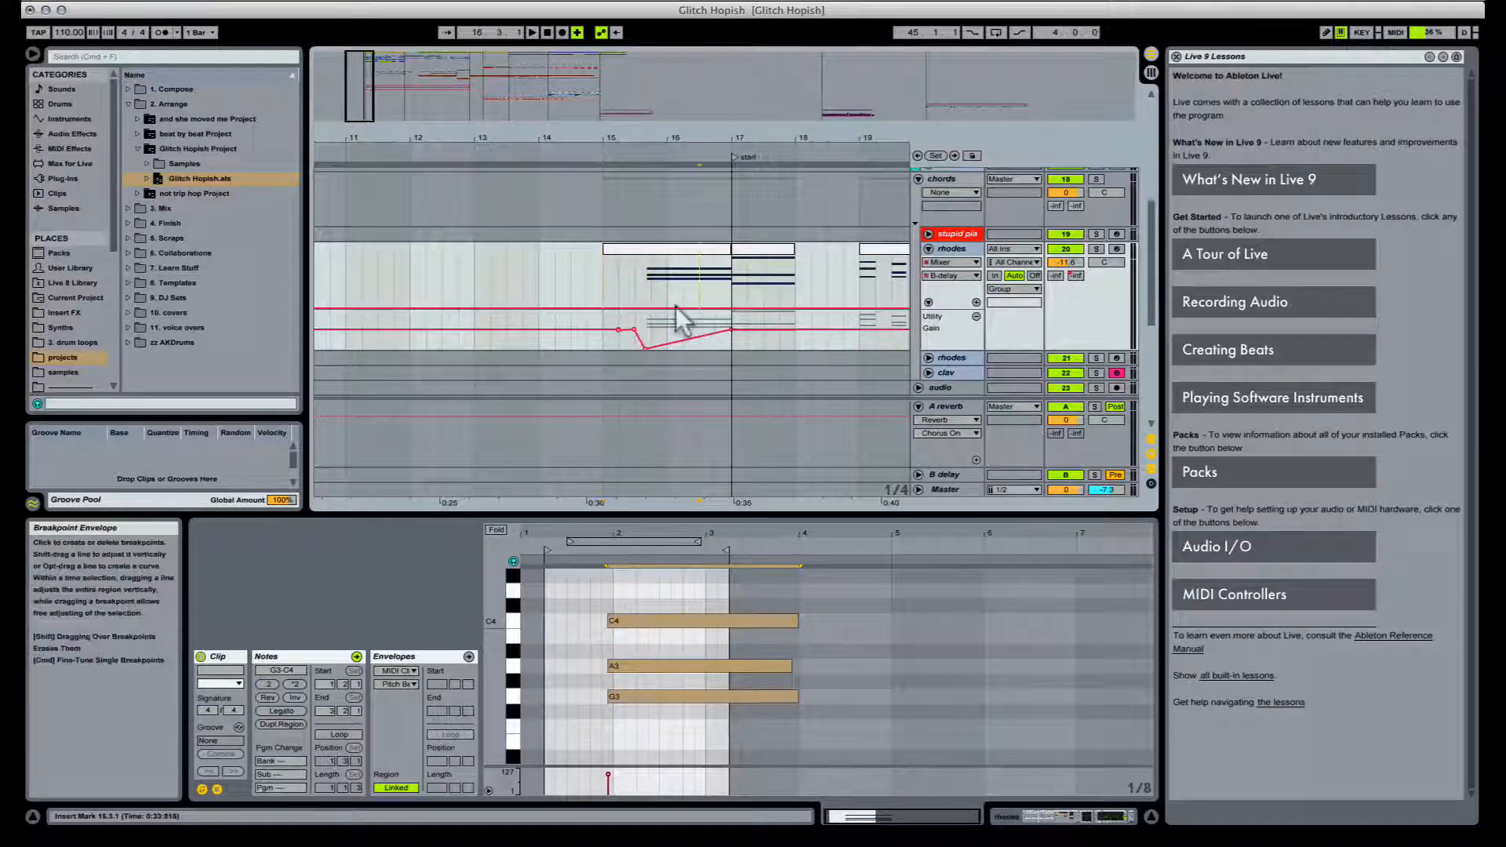
{"action": "left_click_drag", "start_coordinate": [665, 271], "coordinate": [645, 256]}
{"action": "left_click", "coordinate": [717, 307]}
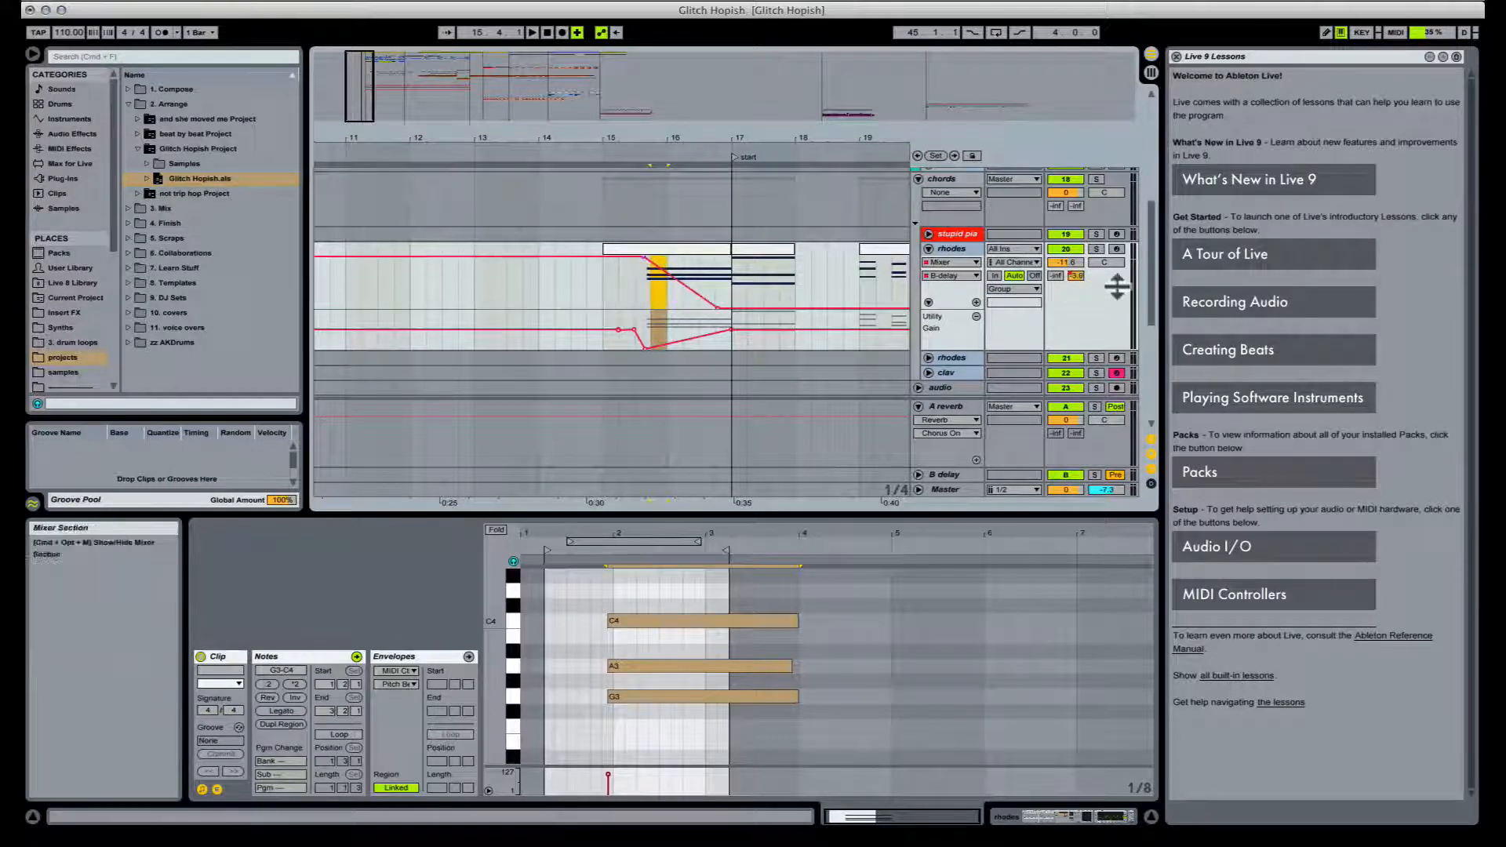
Step: Automate the rhodes A-reverb send to rise from 15.3 to 0.0 dB at bar 17, drop back to -inf, and audition it
{"action": "left_click", "coordinate": [1055, 276]}
{"action": "left_click", "coordinate": [641, 308]}
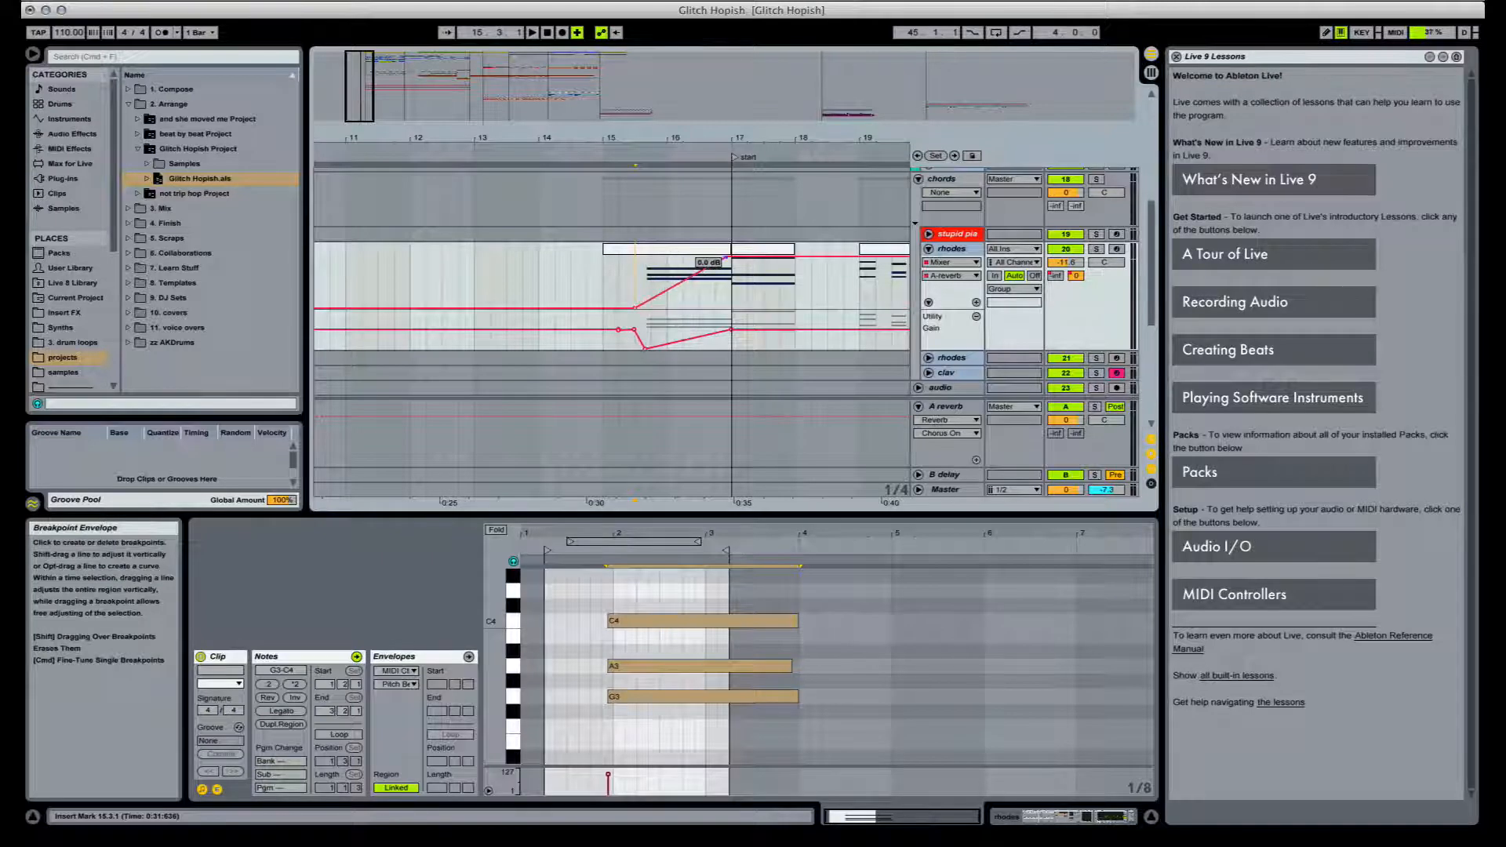
{"action": "key", "text": "space"}
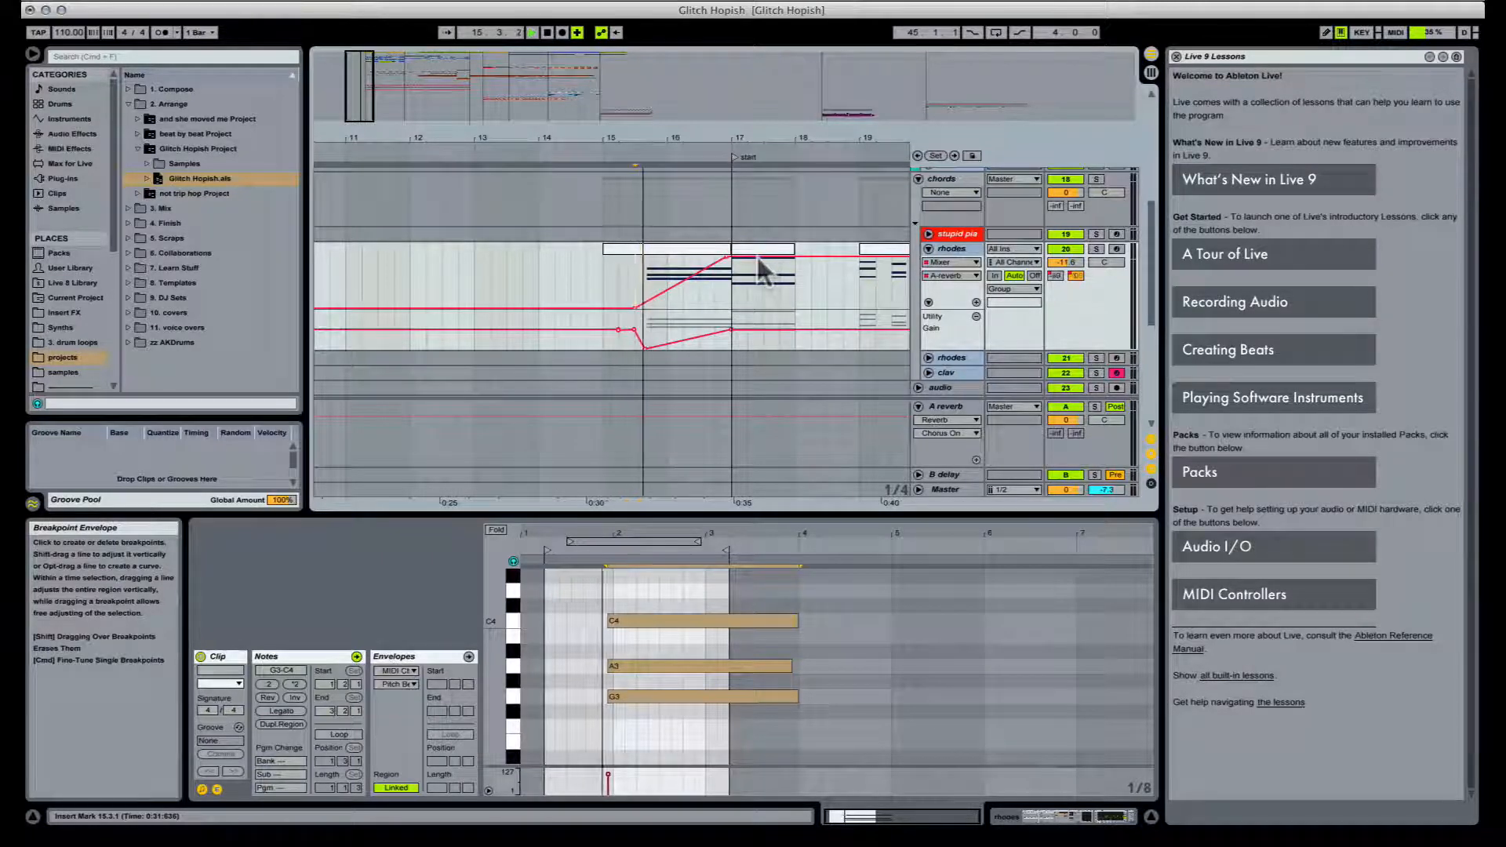
{"action": "left_click_drag", "start_coordinate": [737, 256], "coordinate": [739, 308]}
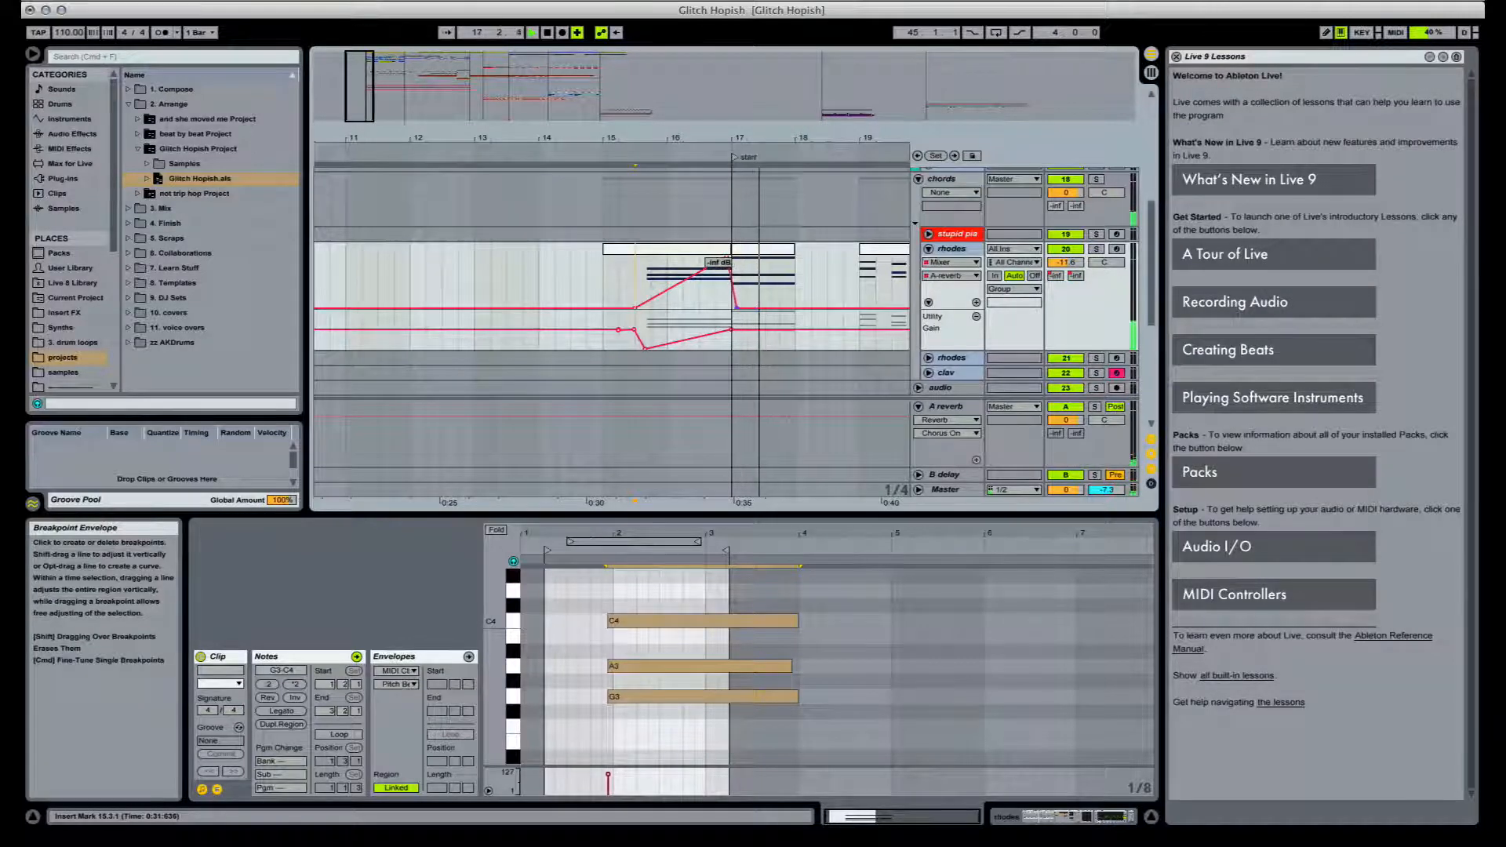
{"action": "left_click", "coordinate": [612, 252]}
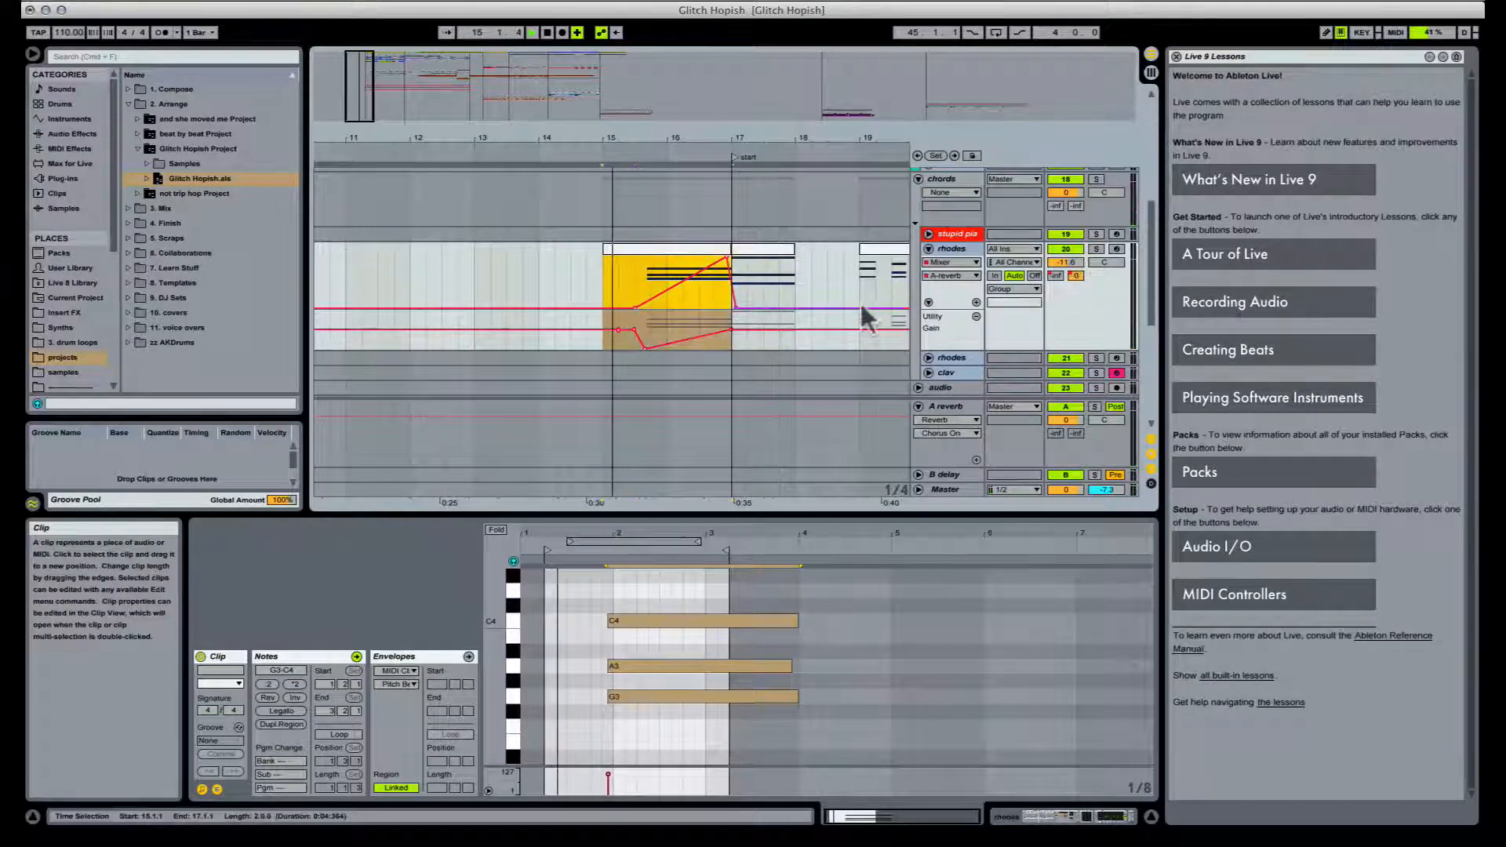
Step: Show the rhodes track's devices and review the wider arrangement around the start marker during playback
{"action": "left_click", "coordinate": [1071, 815]}
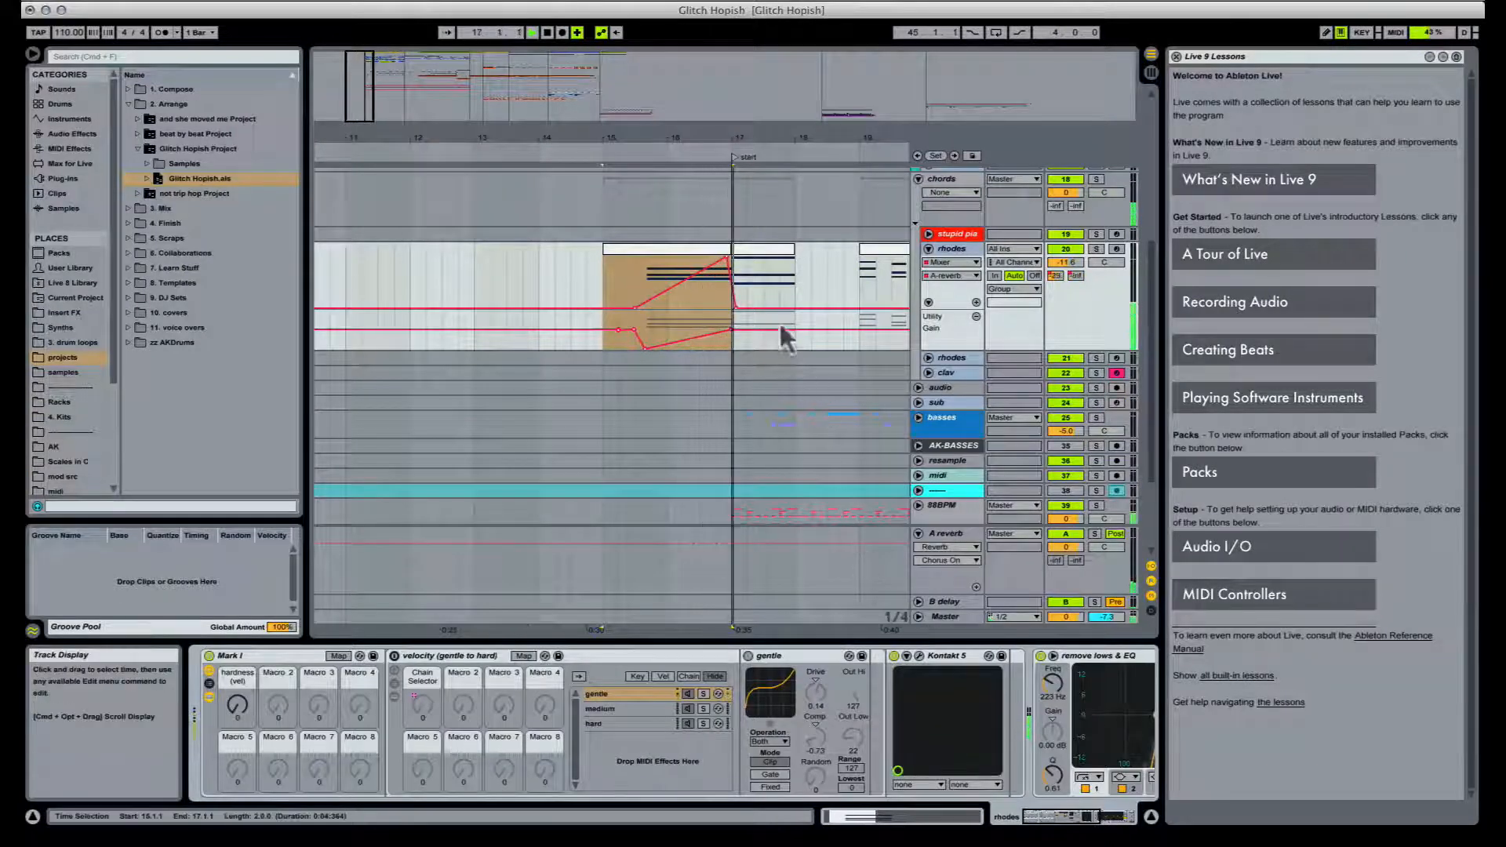
{"action": "left_click_drag", "start_coordinate": [797, 134], "coordinate": [615, 212]}
{"action": "scroll", "coordinate": [624, 248], "scroll_direction": "up", "scroll_amount": 5}
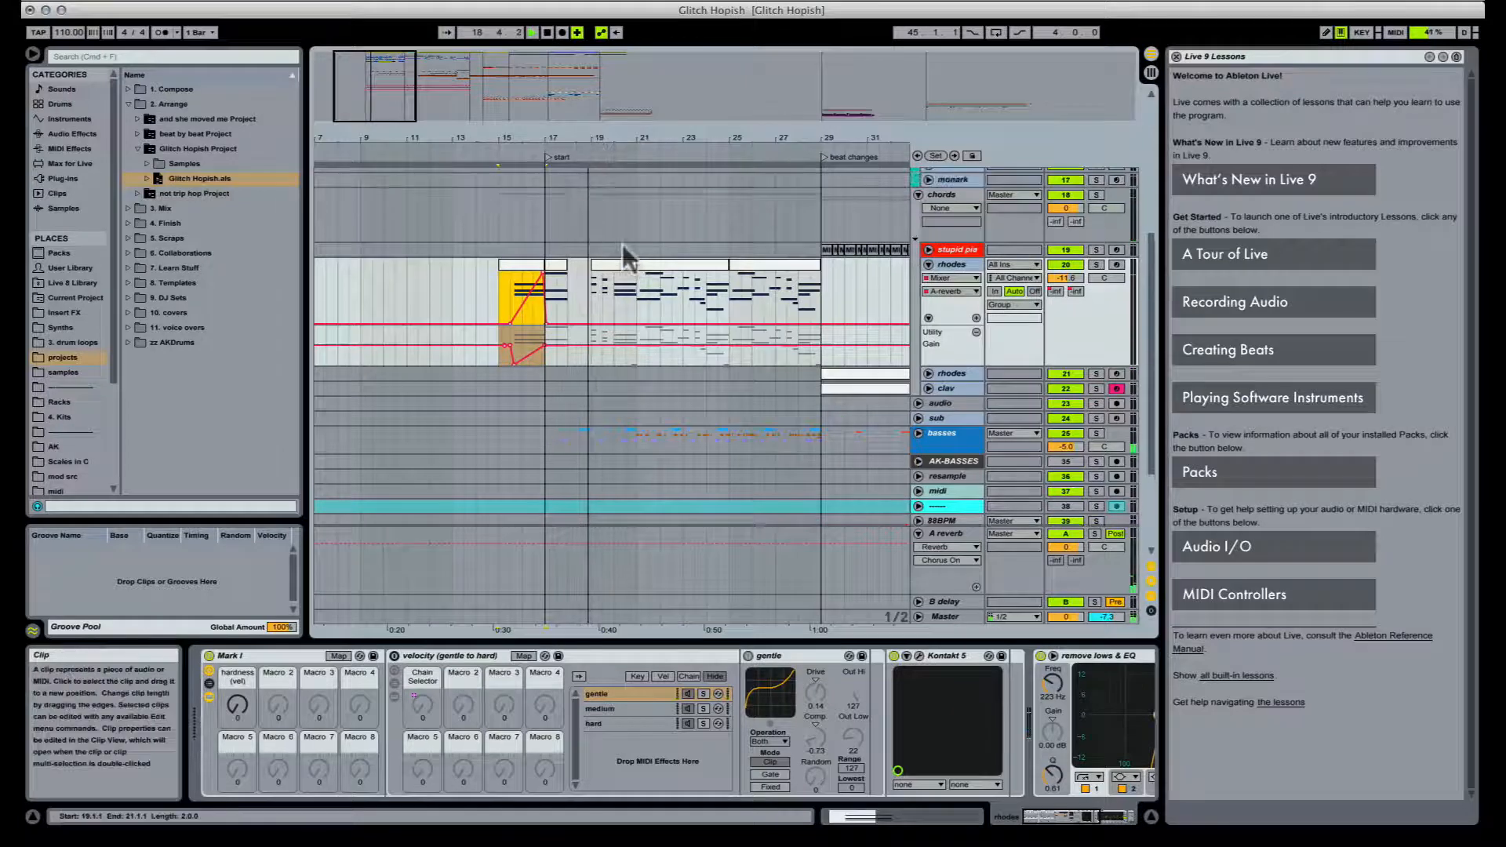
{"action": "scroll", "coordinate": [623, 243], "scroll_direction": "up", "scroll_amount": 2}
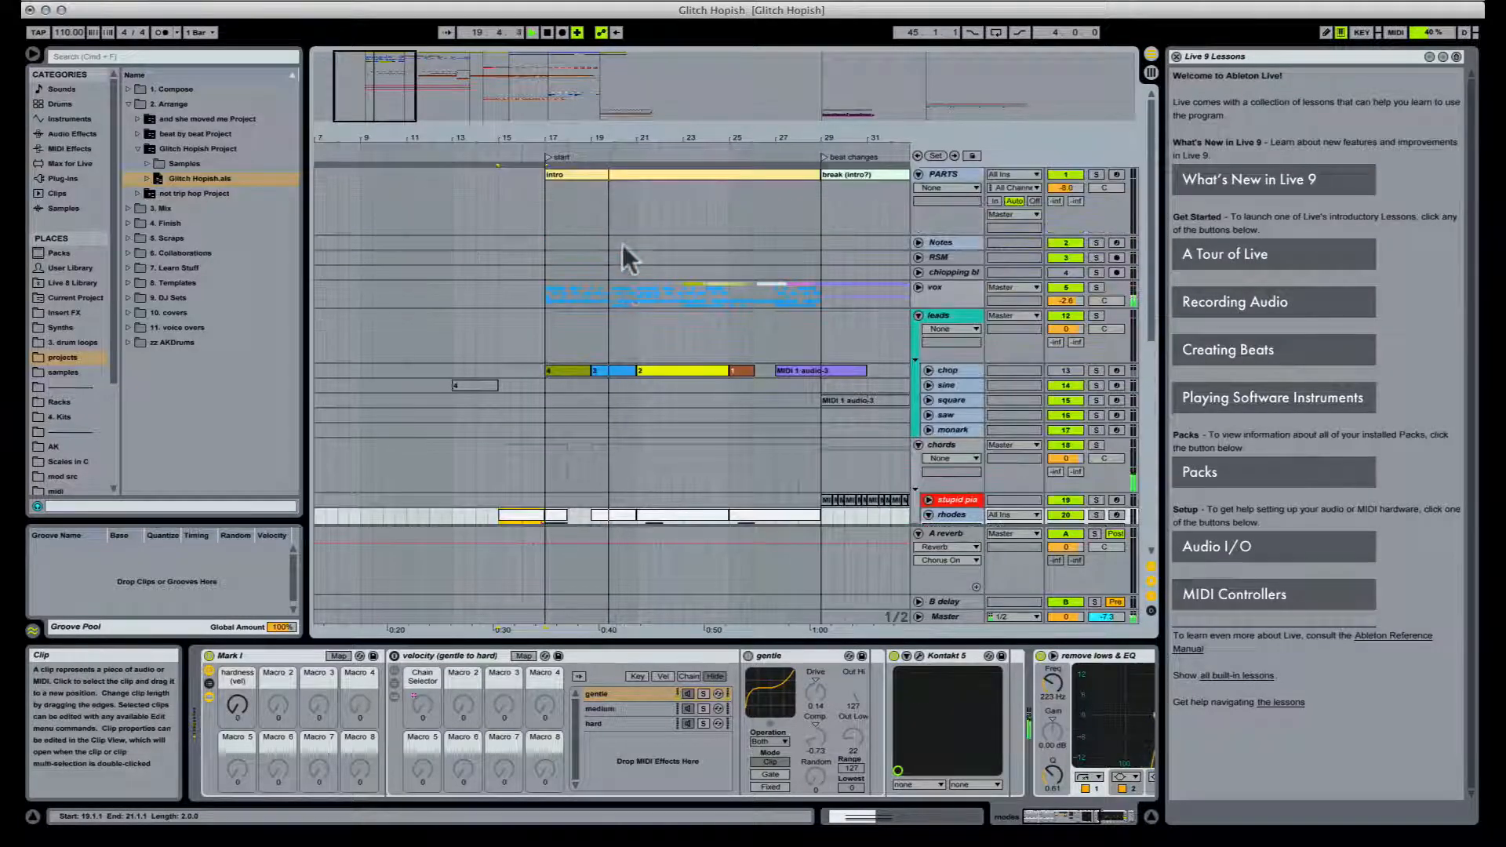
Step: Solo the vox group and play it from the start marker at bar 17
{"action": "left_click", "coordinate": [951, 300]}
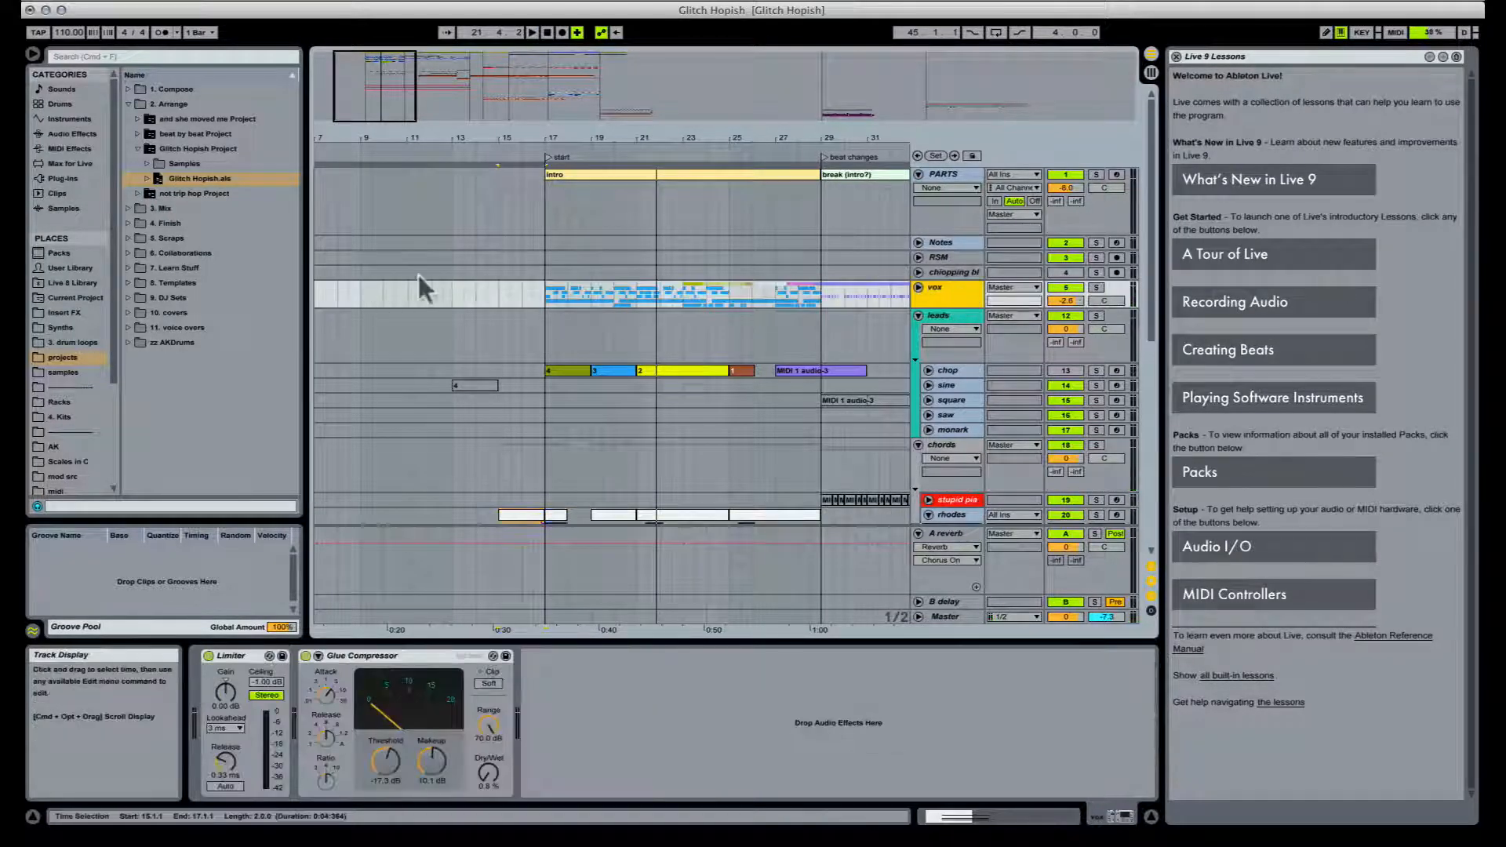
{"action": "left_click", "coordinate": [541, 290]}
{"action": "left_click", "coordinate": [1097, 288]}
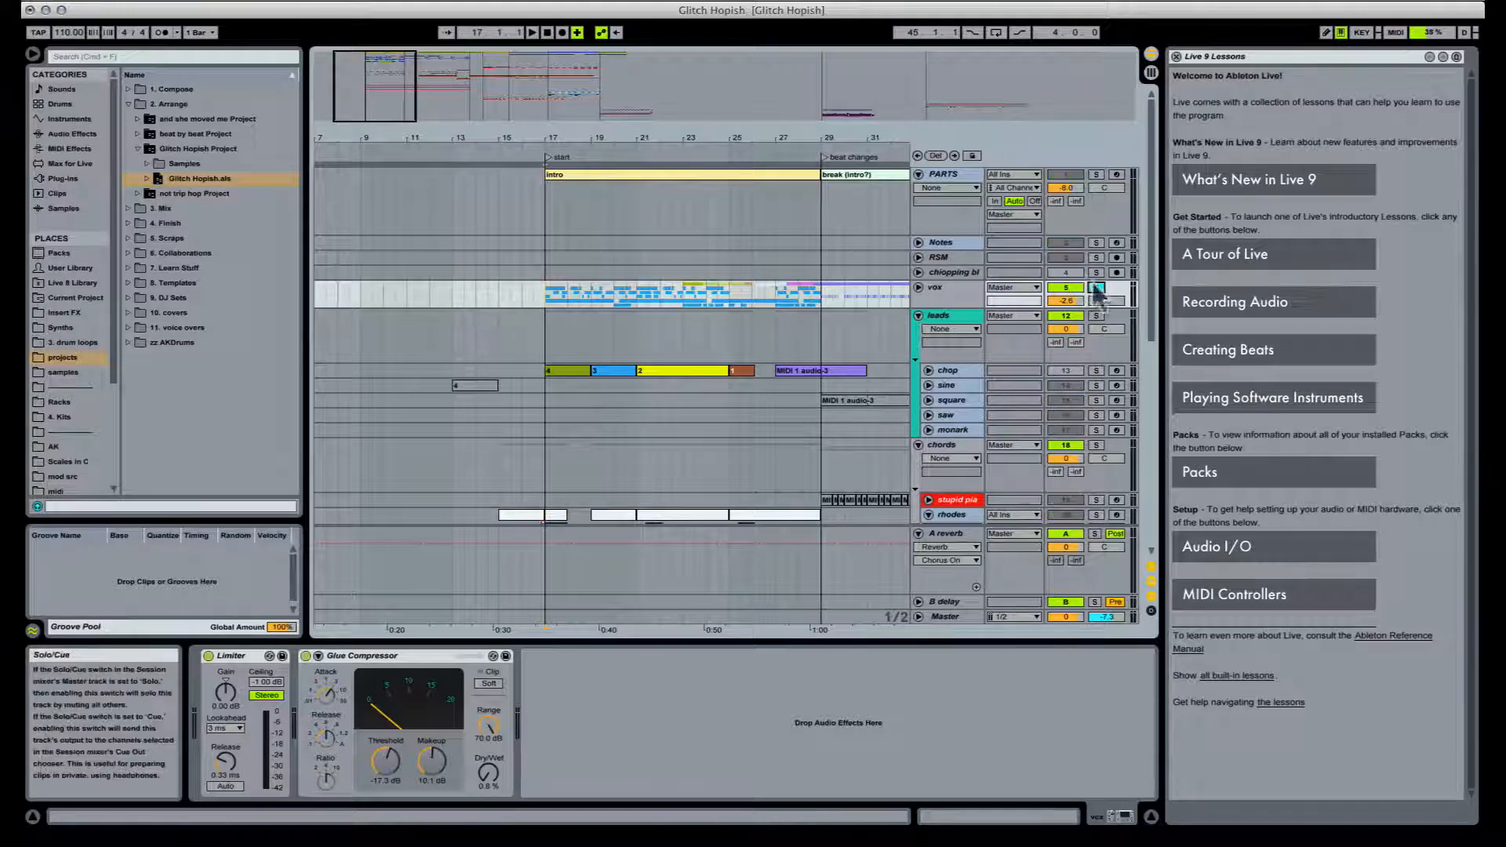
{"action": "key", "text": "space"}
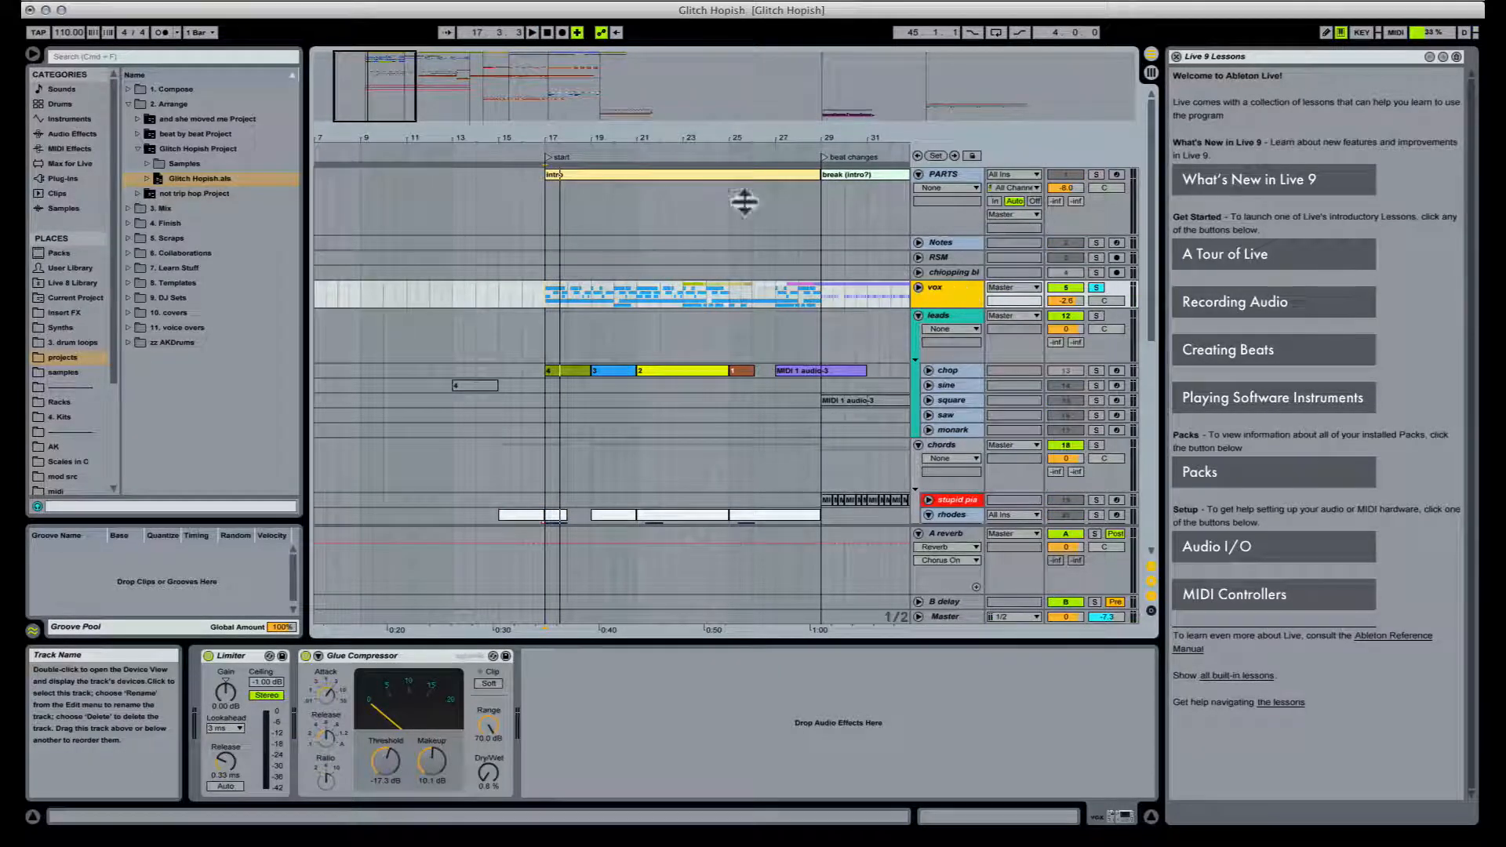
Step: Search the browser for "filter", add Auto Filter after the vox group's Glue Compressor and unfold the group
{"action": "key", "text": "super+f"}
{"action": "type", "text": "filter"}
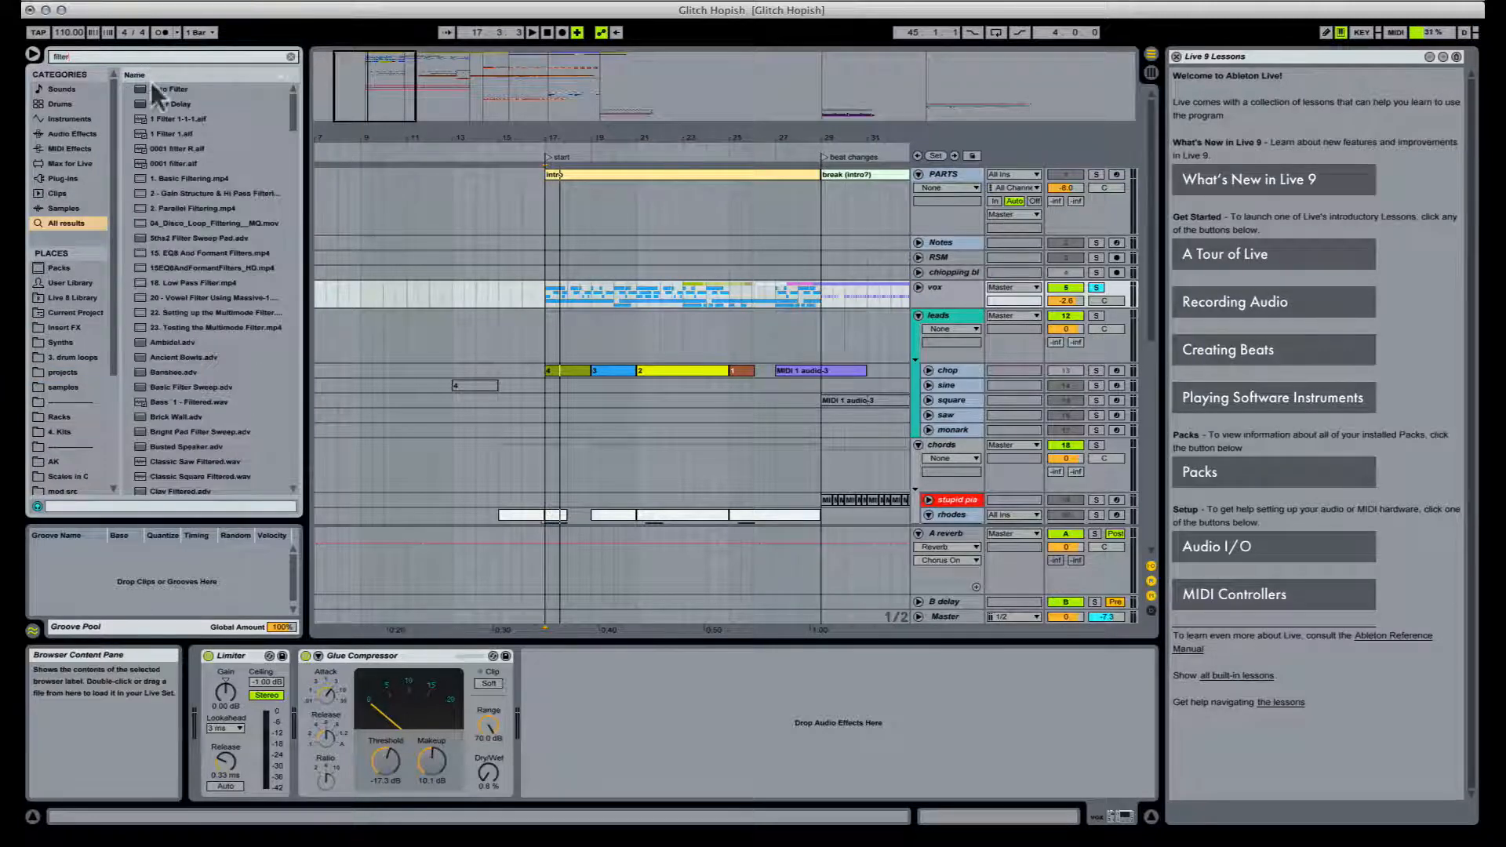
{"action": "left_click_drag", "start_coordinate": [155, 92], "coordinate": [542, 761]}
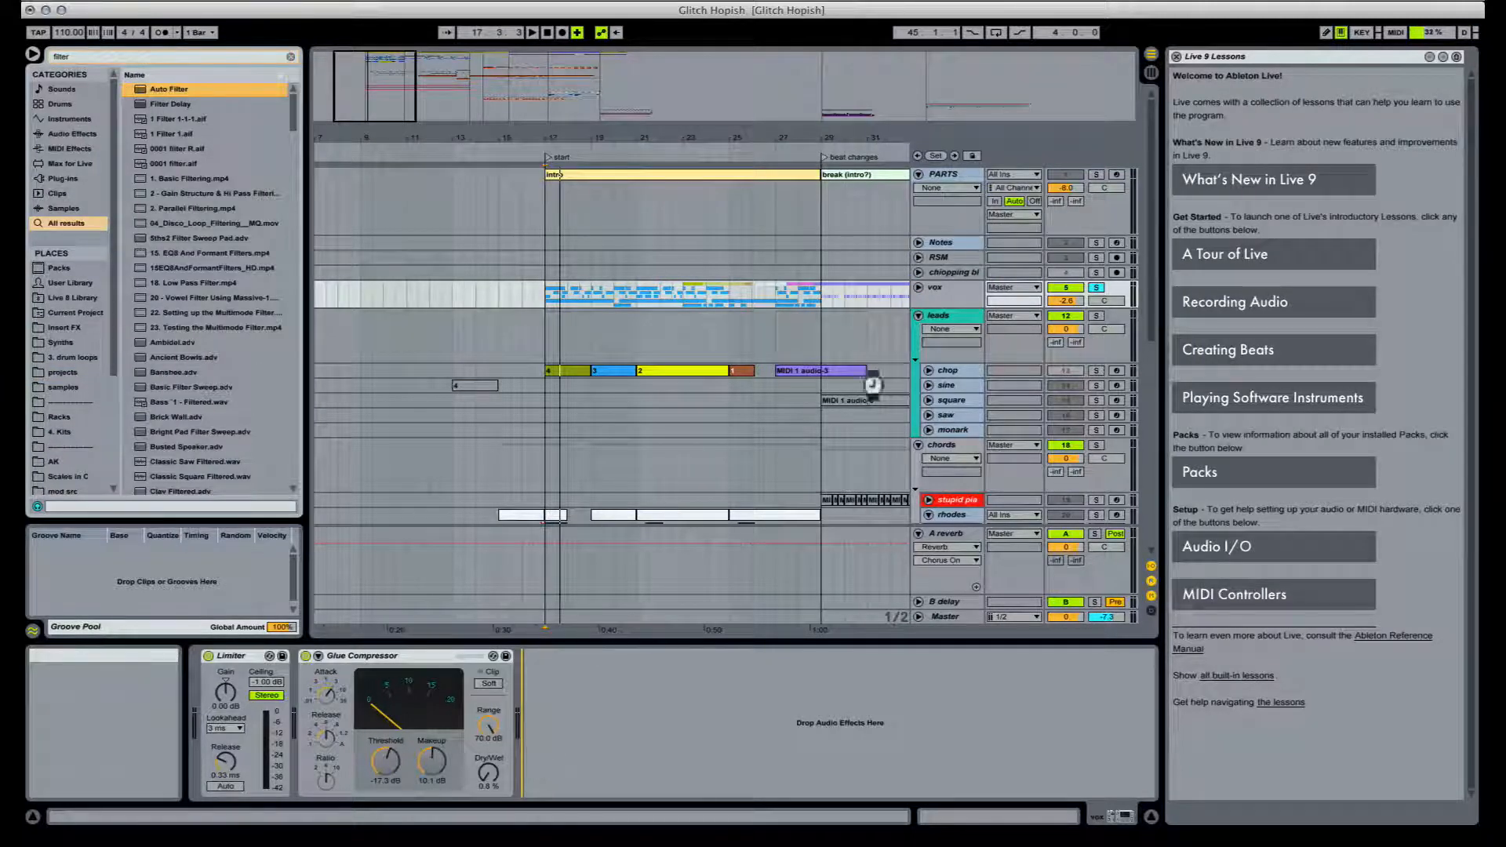
{"action": "left_click", "coordinate": [918, 288]}
Step: Set the vox Auto Filter to bandpass with a cutoff of about 426 Hz and an LFO amount of 10.0 while auditioning
{"action": "left_click_drag", "start_coordinate": [667, 748], "coordinate": [667, 689]}
{"action": "key", "text": "space"}
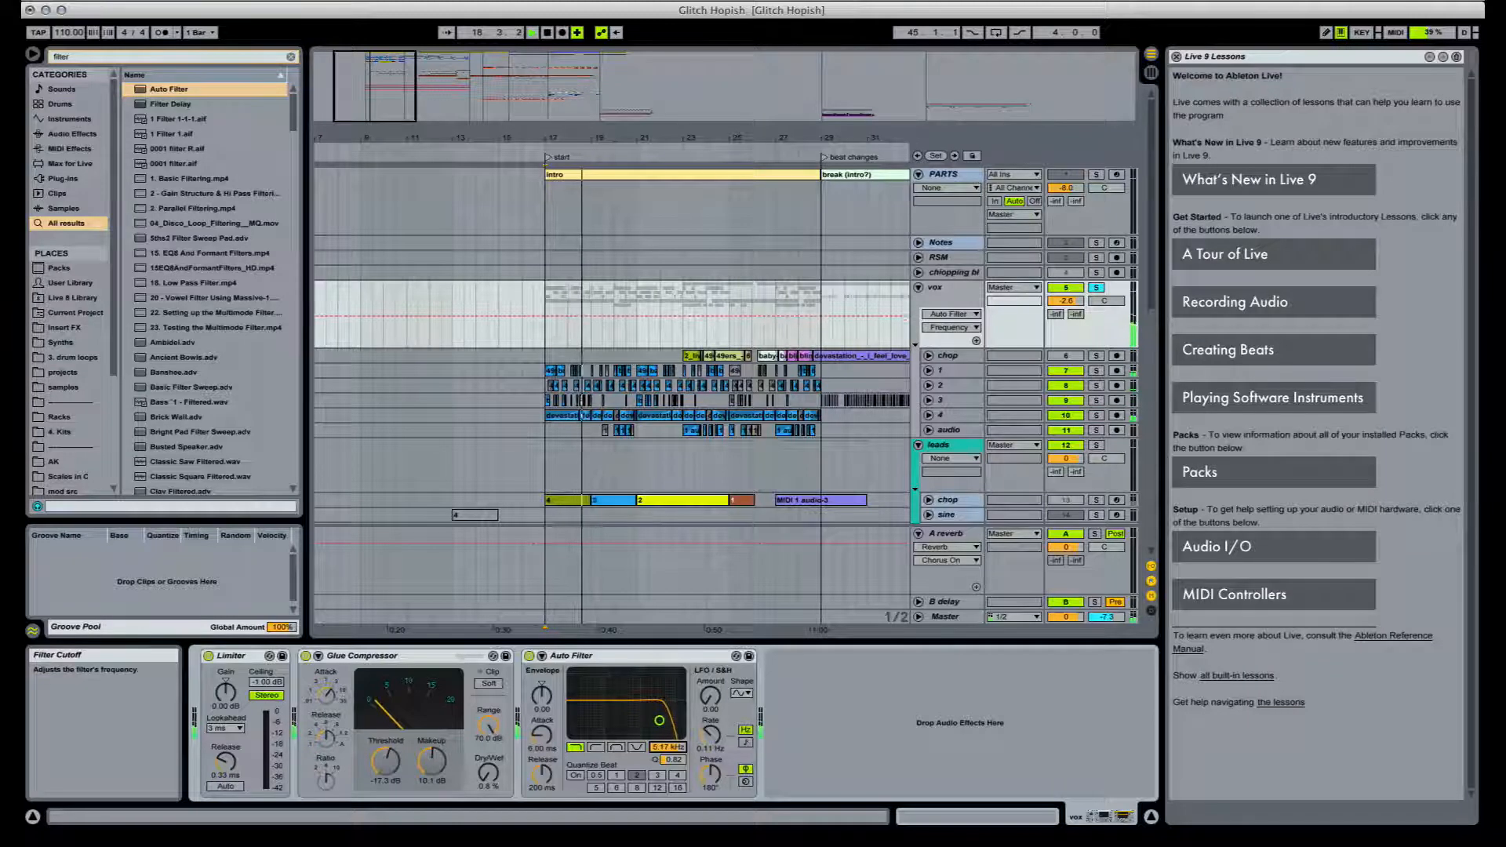
{"action": "left_click", "coordinate": [596, 747]}
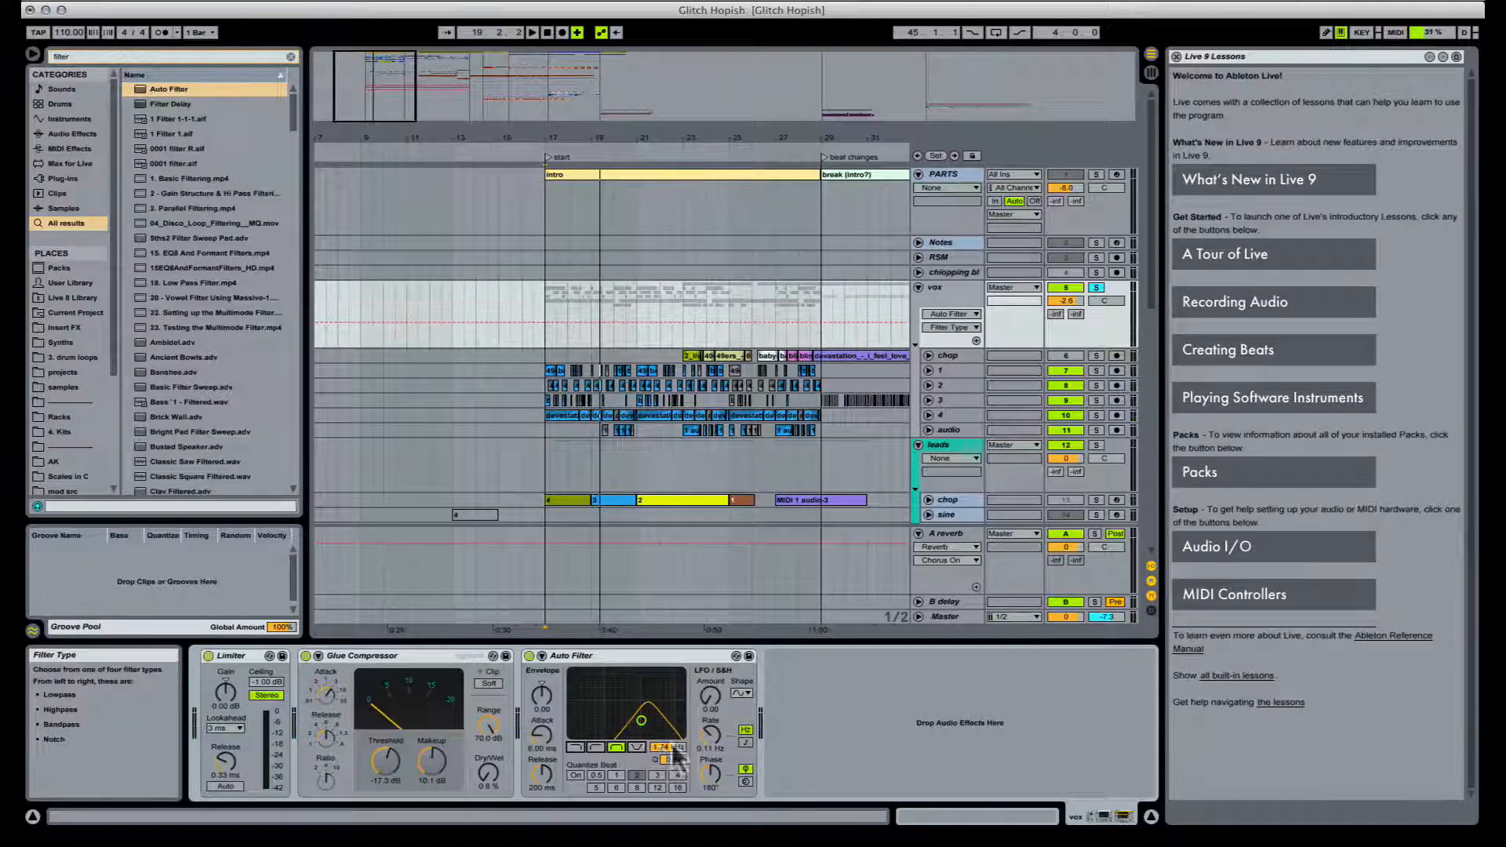
{"action": "key", "text": "space"}
{"action": "mouse_move", "coordinate": [672, 745]}
{"action": "left_mouse_down"}
{"action": "mouse_move", "coordinate": [672, 709]}
{"action": "mouse_move", "coordinate": [673, 775]}
{"action": "left_mouse_up"}
{"action": "key", "text": "space"}
{"action": "key", "text": "space"}
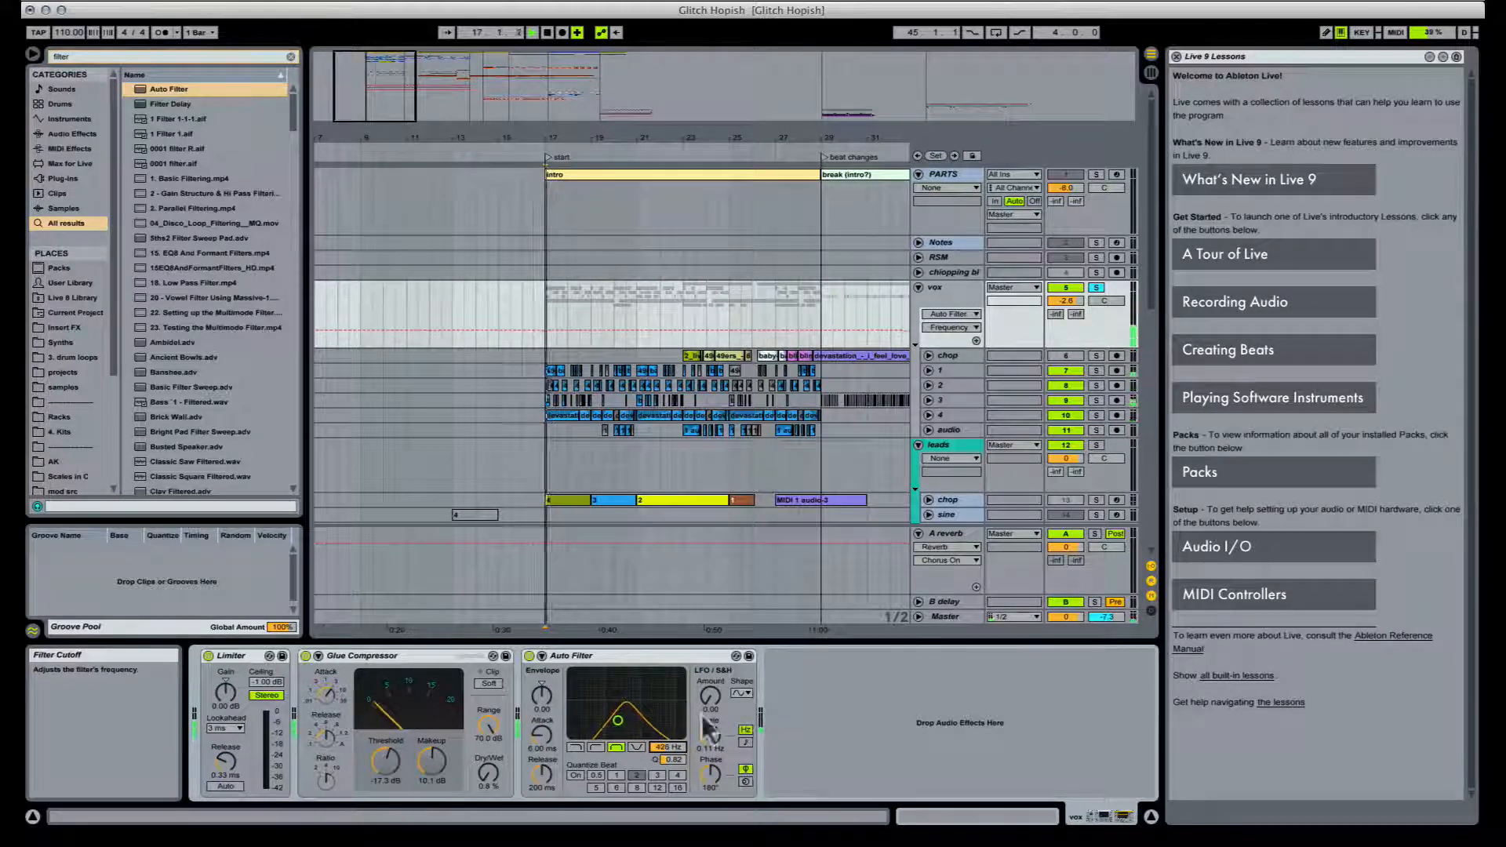
{"action": "left_click_drag", "start_coordinate": [705, 719], "coordinate": [705, 691]}
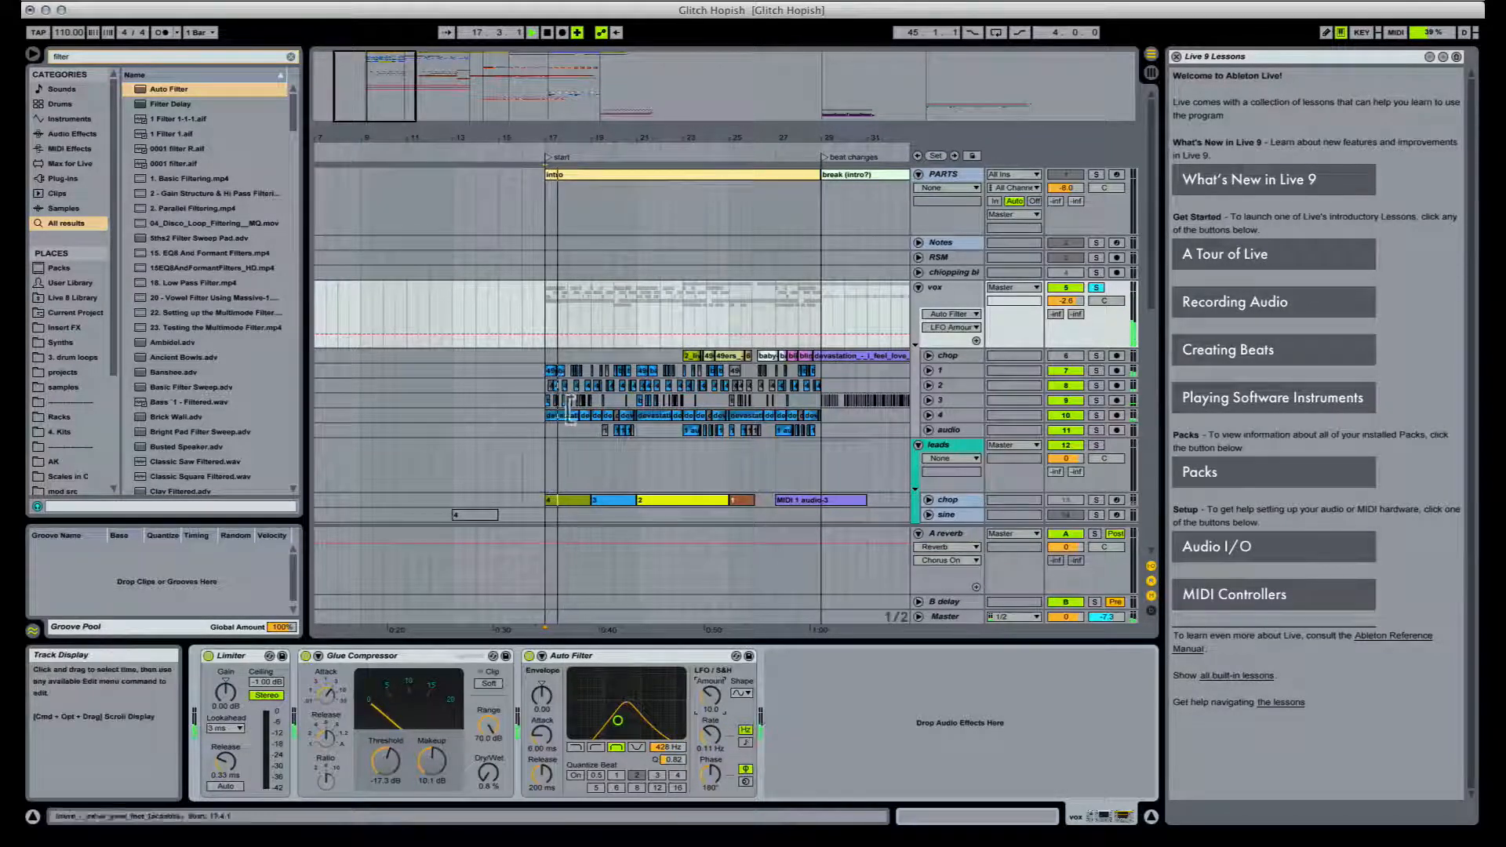
Step: Automate the vox Auto Filter's frequency to rise from bar 17 to 19, dip before bar 21 and jump back up at bar 21
{"action": "left_click", "coordinate": [662, 749]}
{"action": "key", "text": "space"}
{"action": "key", "text": "space"}
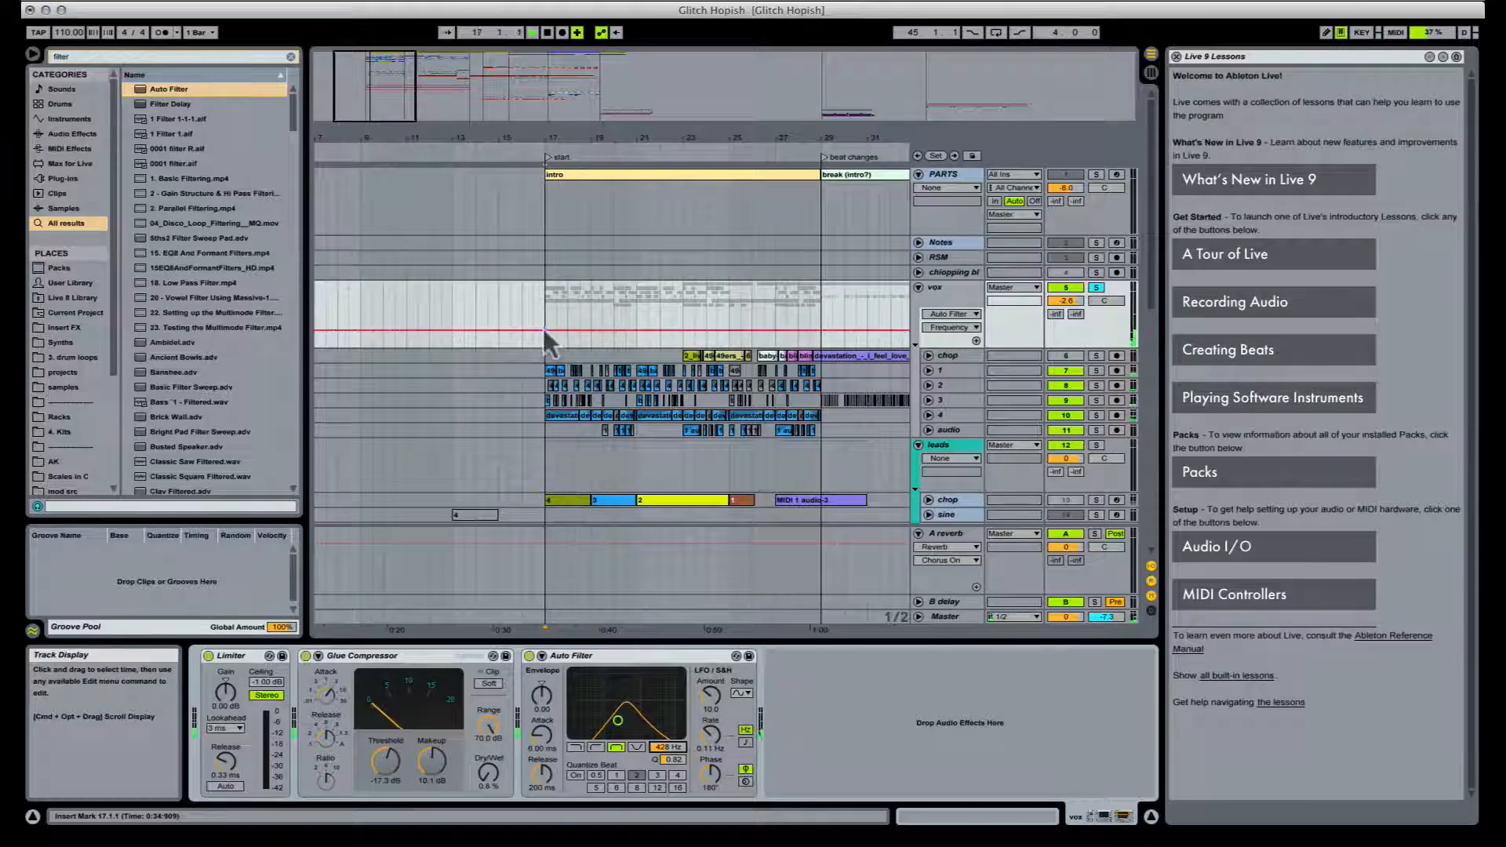
{"action": "left_click", "coordinate": [549, 333]}
{"action": "left_click", "coordinate": [542, 329]}
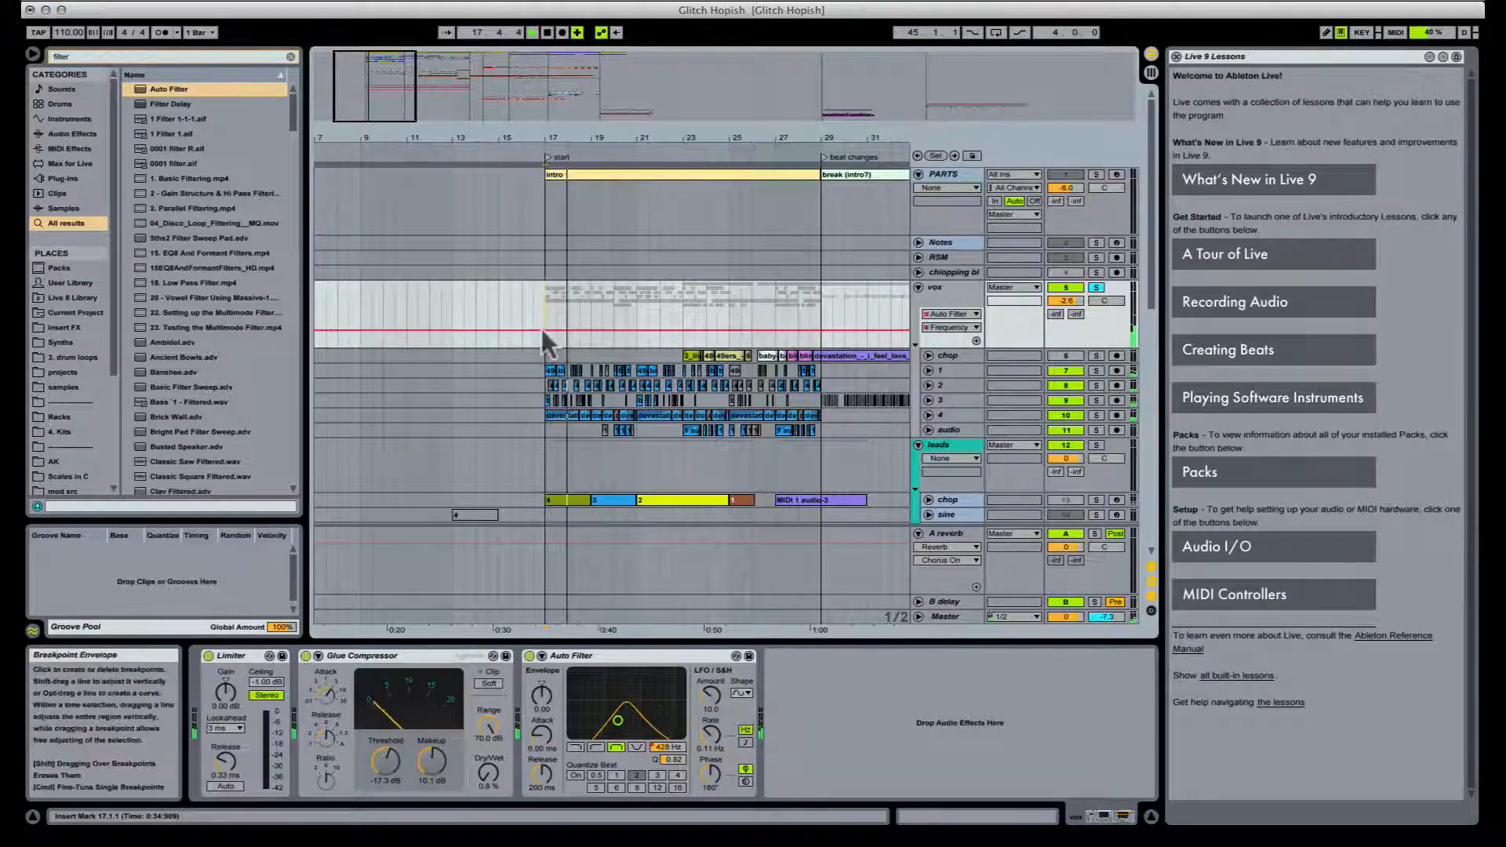
{"action": "left_click_drag", "start_coordinate": [576, 329], "coordinate": [635, 320]}
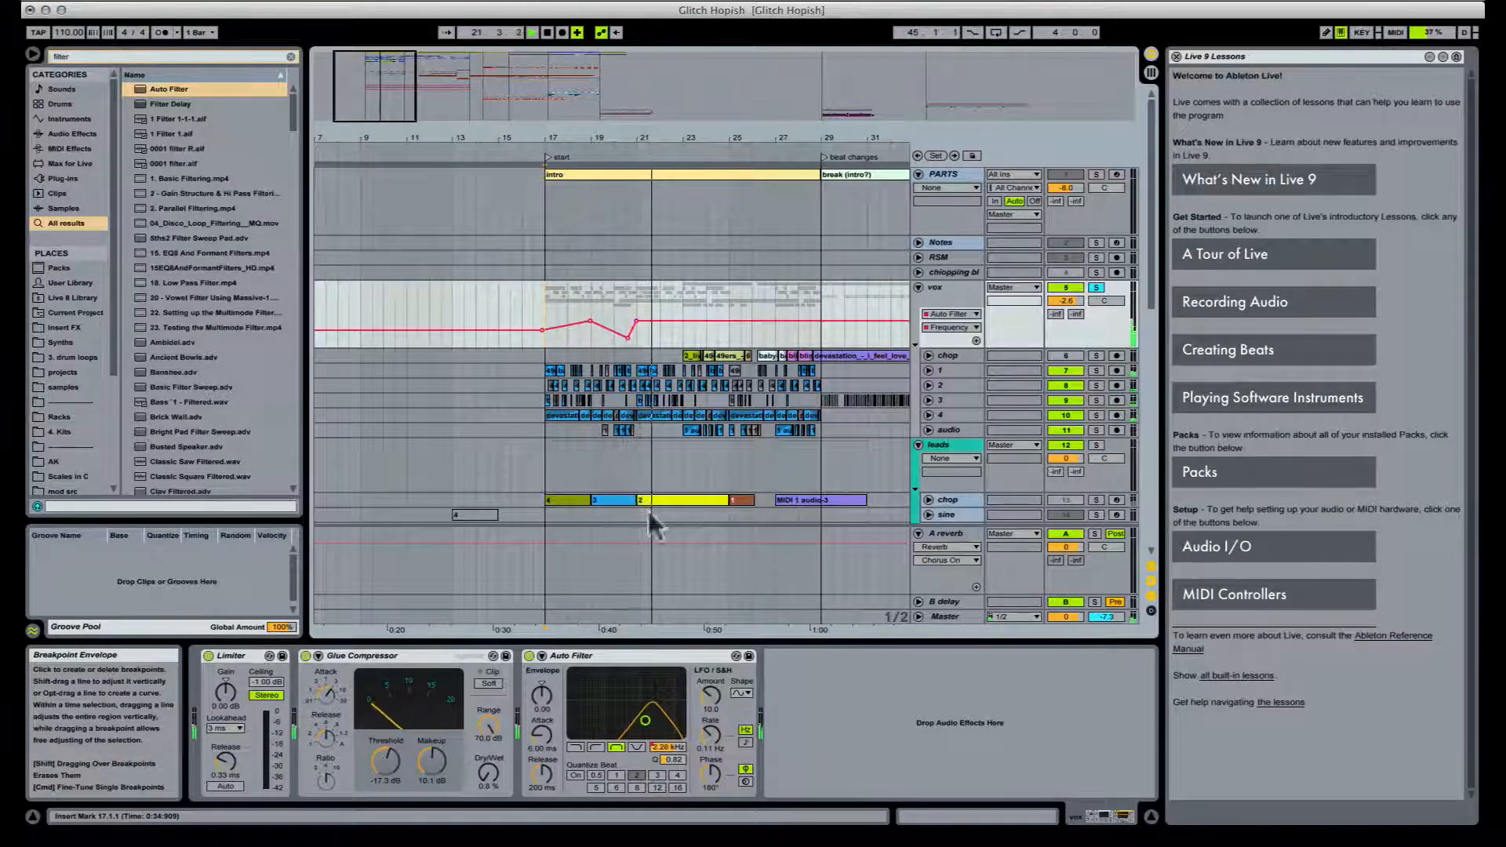
Step: Switch the vox Auto Filter off, draw its Device On automation on from bar 17 to 21, and unsolo the group
{"action": "key", "text": "space"}
{"action": "left_click", "coordinate": [529, 656]}
{"action": "key", "text": "b"}
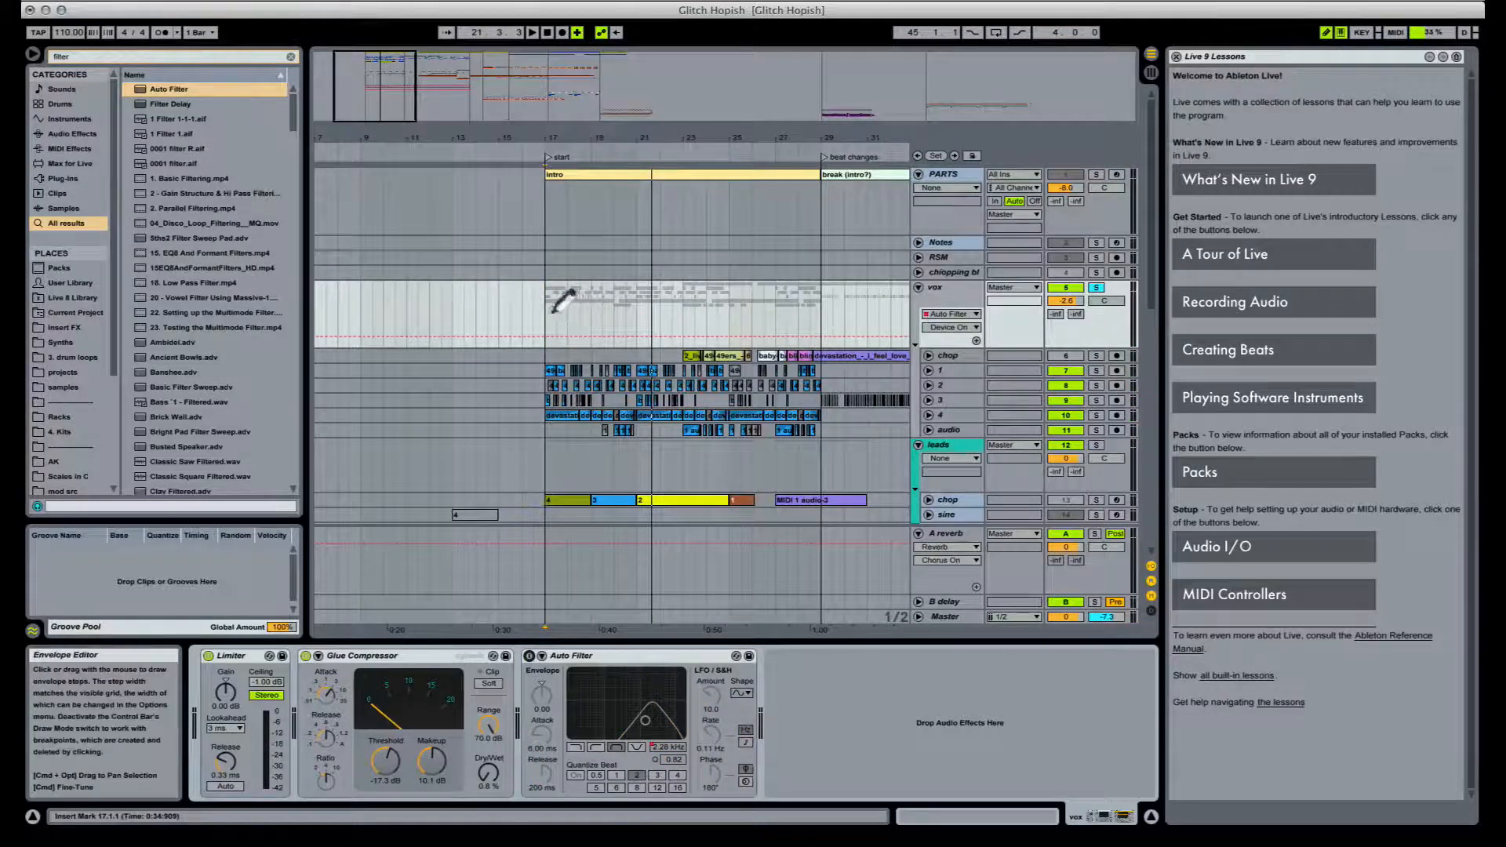
{"action": "left_click_drag", "start_coordinate": [553, 311], "coordinate": [631, 314]}
{"action": "key", "text": "space"}
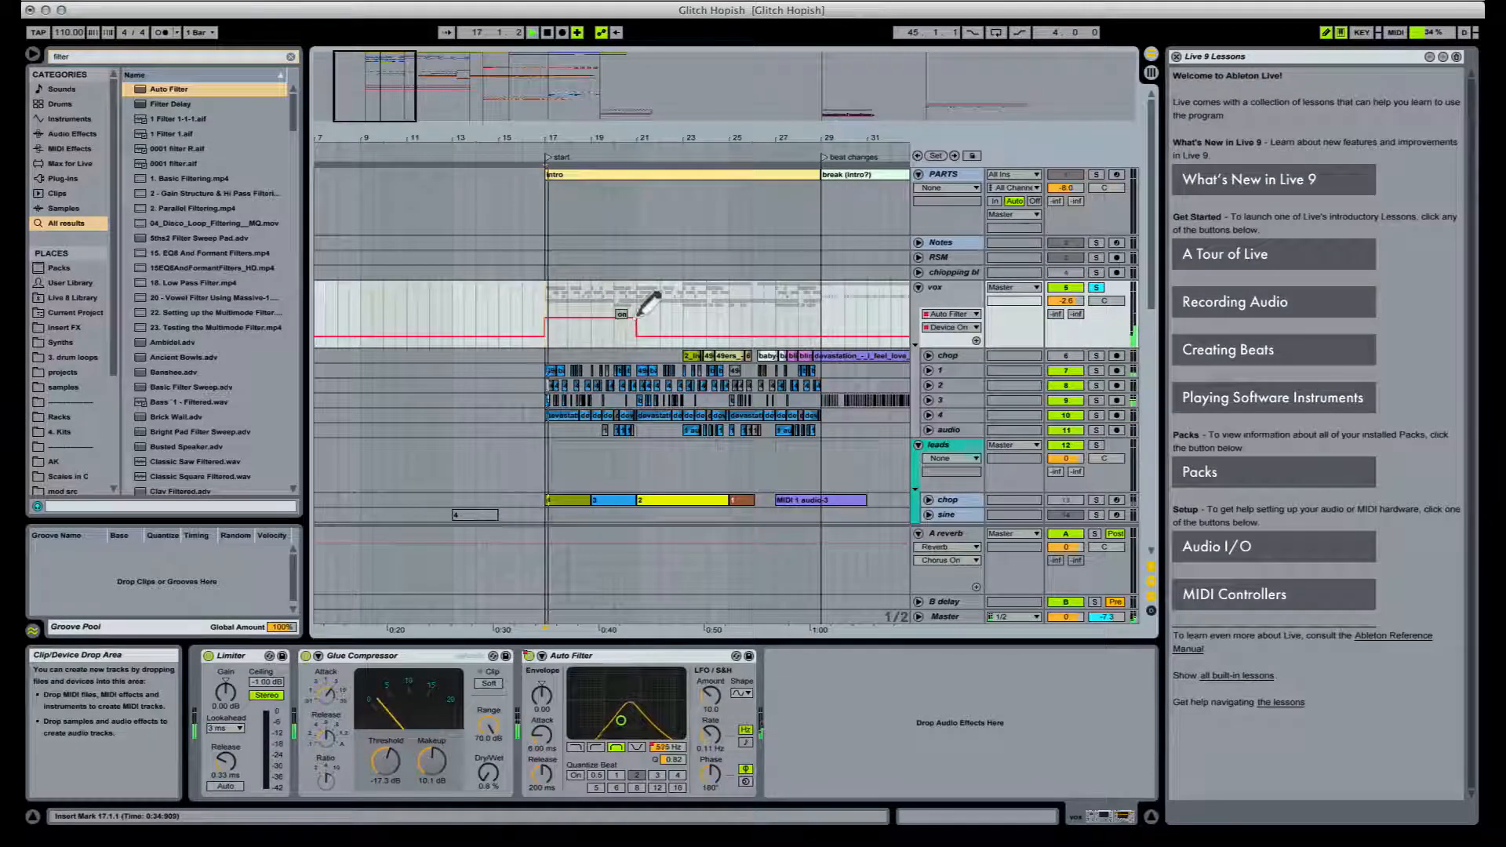
{"action": "left_click", "coordinate": [1097, 288]}
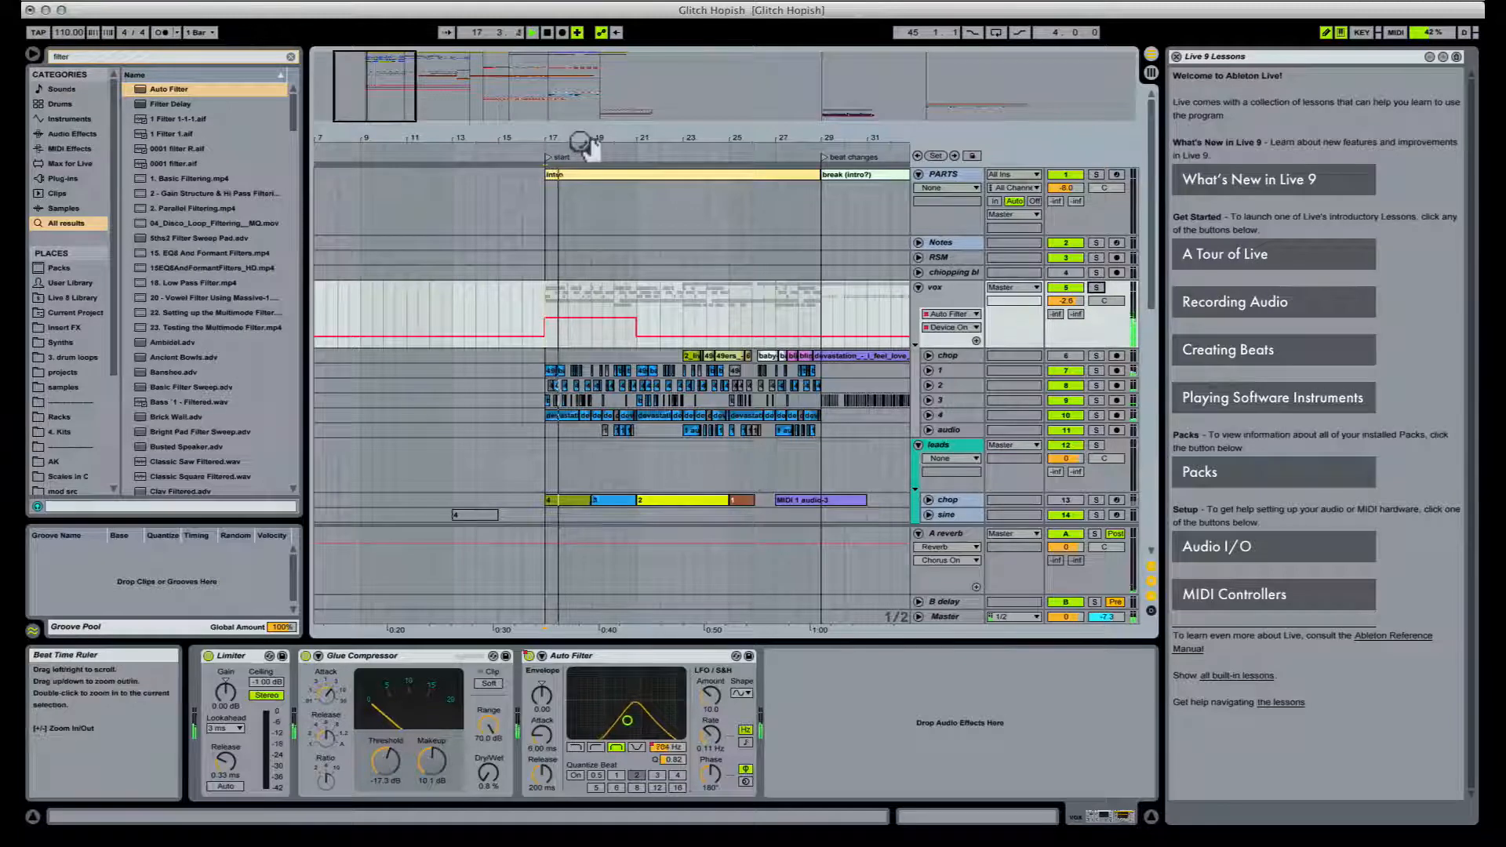
Step: Try lowering the vox Auto Filter's resonance to 0.40 and replay the intro from bar 17
{"action": "left_click_drag", "start_coordinate": [590, 155], "coordinate": [584, 143]}
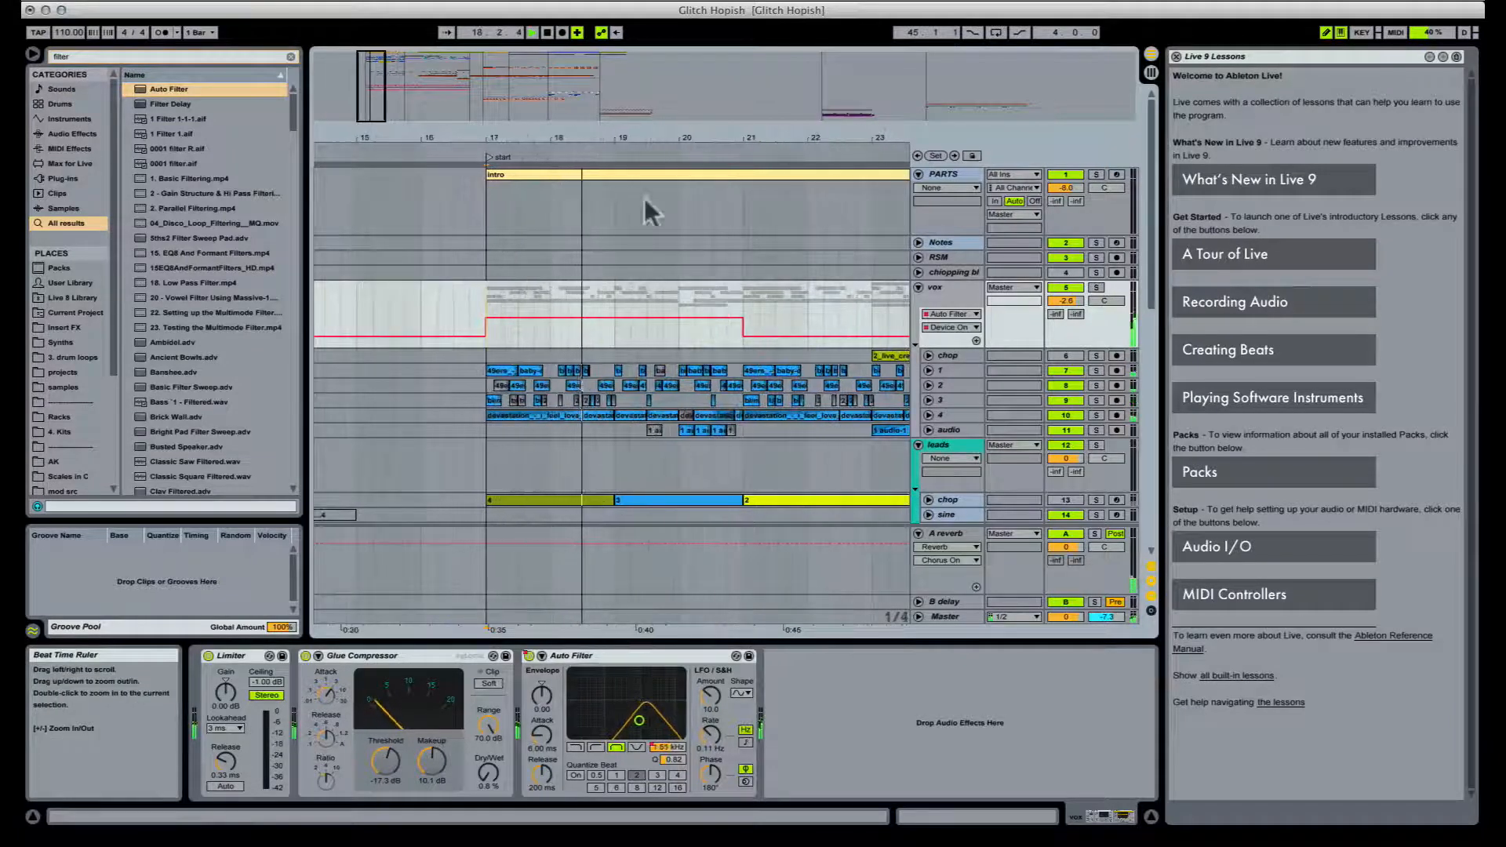
{"action": "left_click_drag", "start_coordinate": [673, 759], "coordinate": [673, 792]}
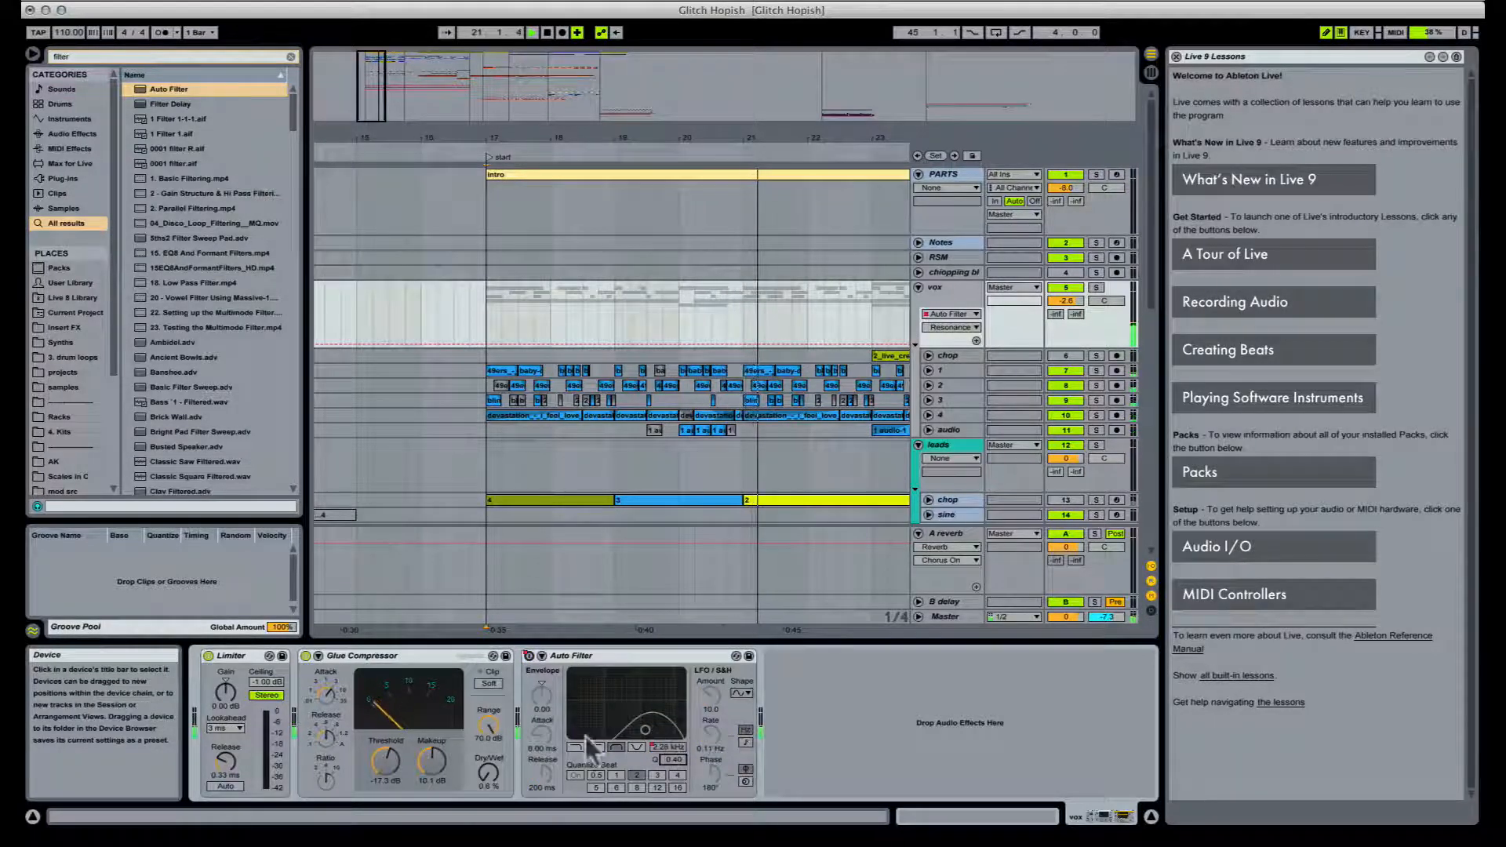
{"action": "key", "text": "space"}
{"action": "key", "text": "b"}
{"action": "left_click", "coordinate": [482, 304]}
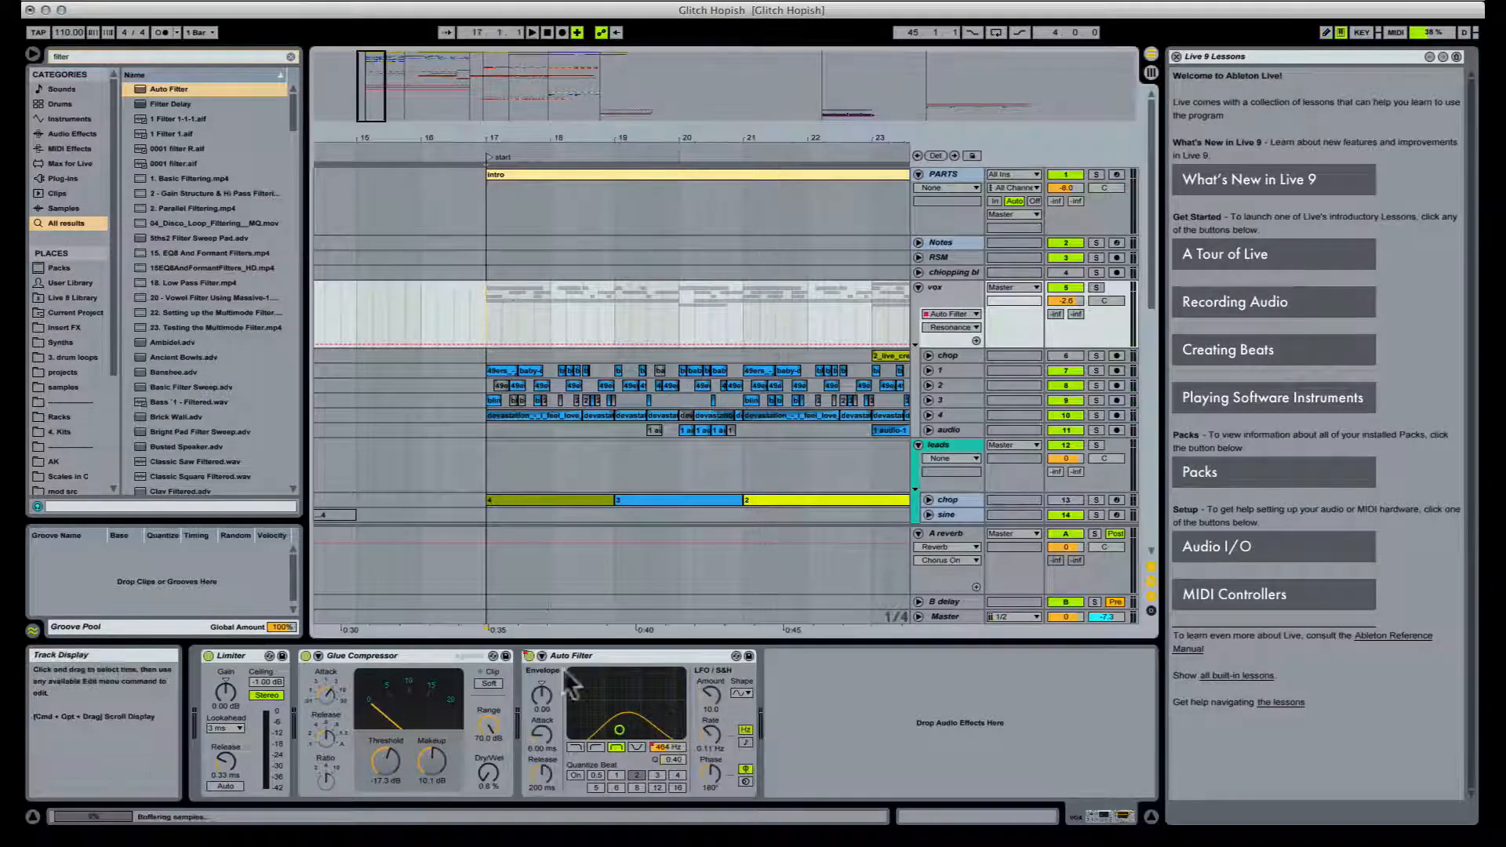
{"action": "key", "text": "space"}
Step: Try the highpass type on the vox Auto Filter, reselecting Komplete Audio 6 as the Soundflower (2ch) output to audition it
{"action": "left_click", "coordinate": [595, 747]}
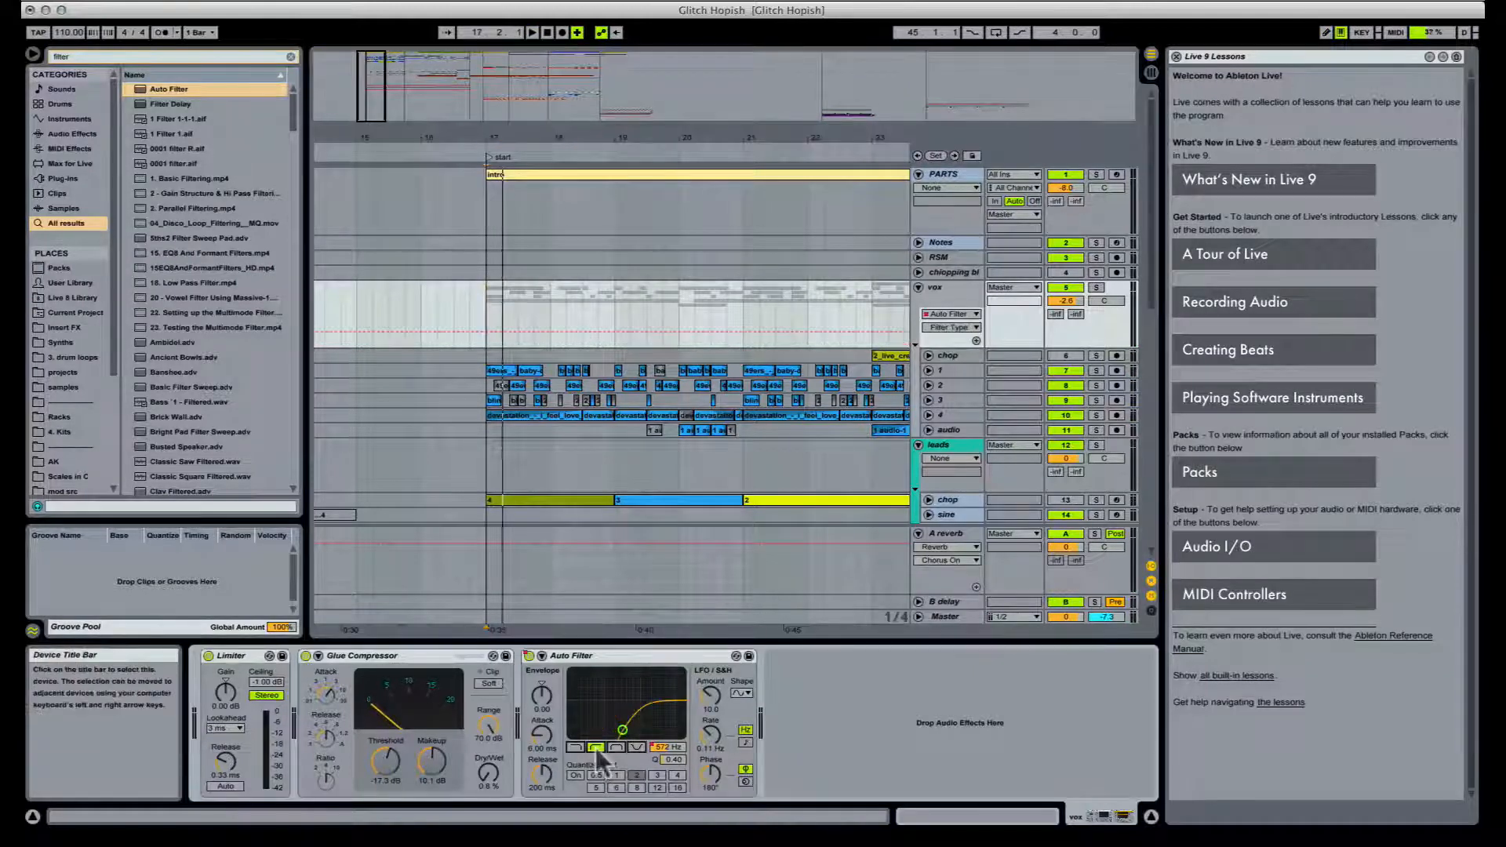
{"action": "key", "text": "space"}
{"action": "left_click", "coordinate": [966, 1]}
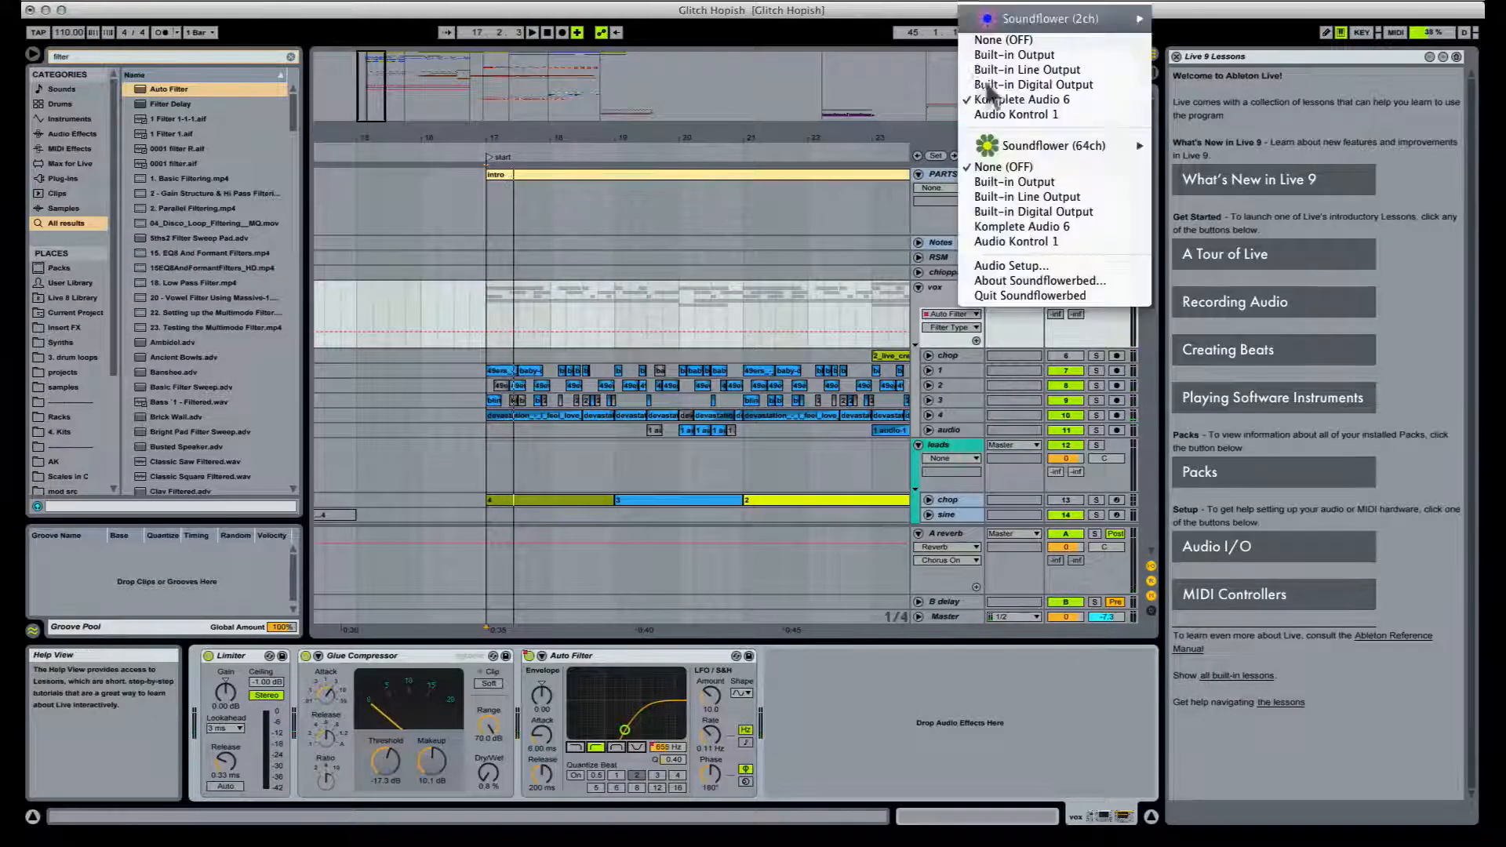
{"action": "left_click", "coordinate": [981, 100]}
{"action": "key", "text": "space"}
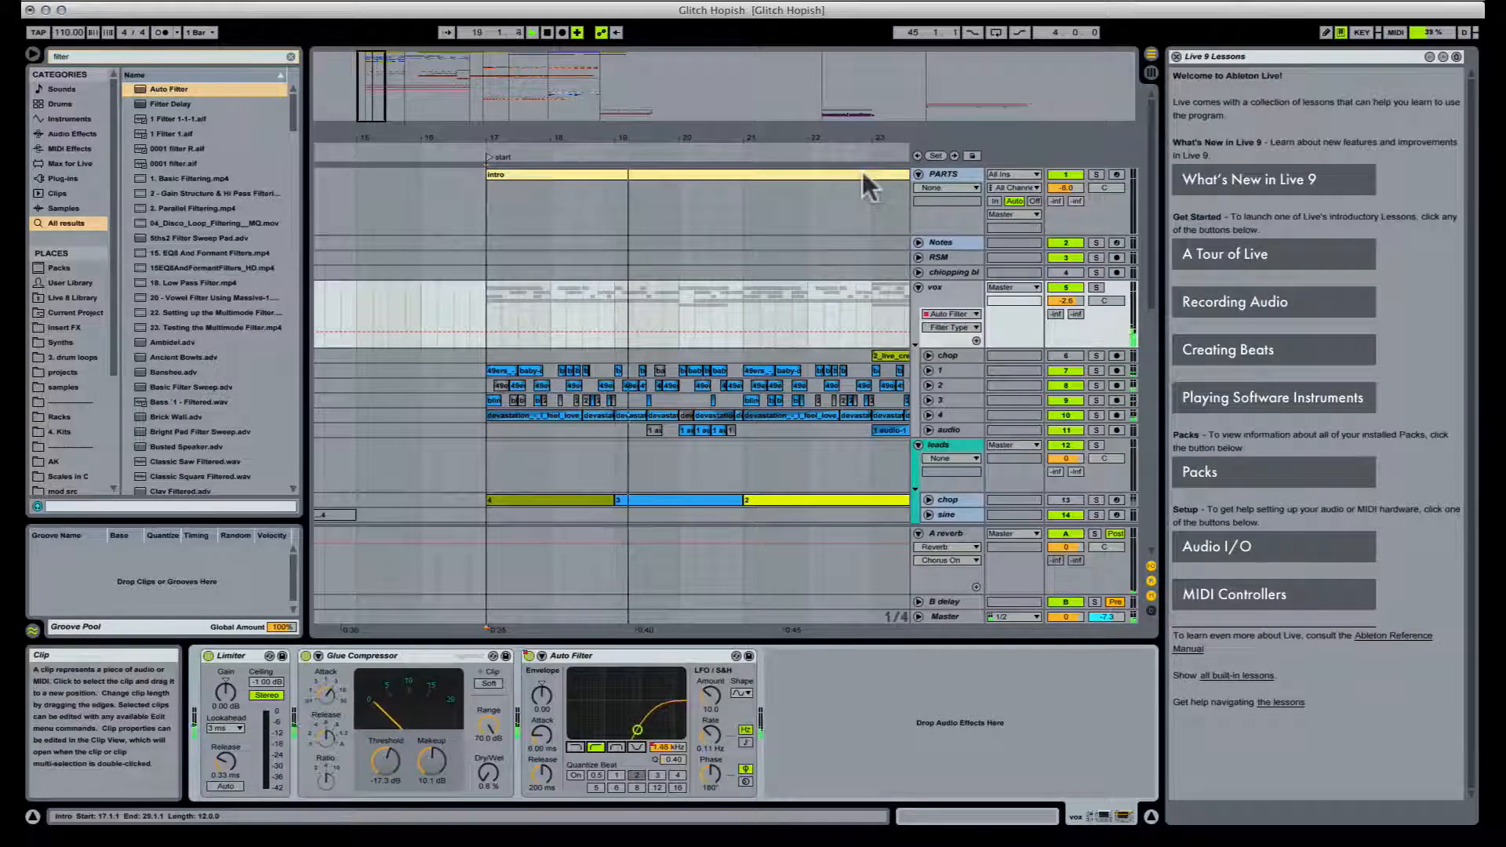
{"action": "scroll", "coordinate": [719, 289], "scroll_direction": "down", "scroll_amount": 2}
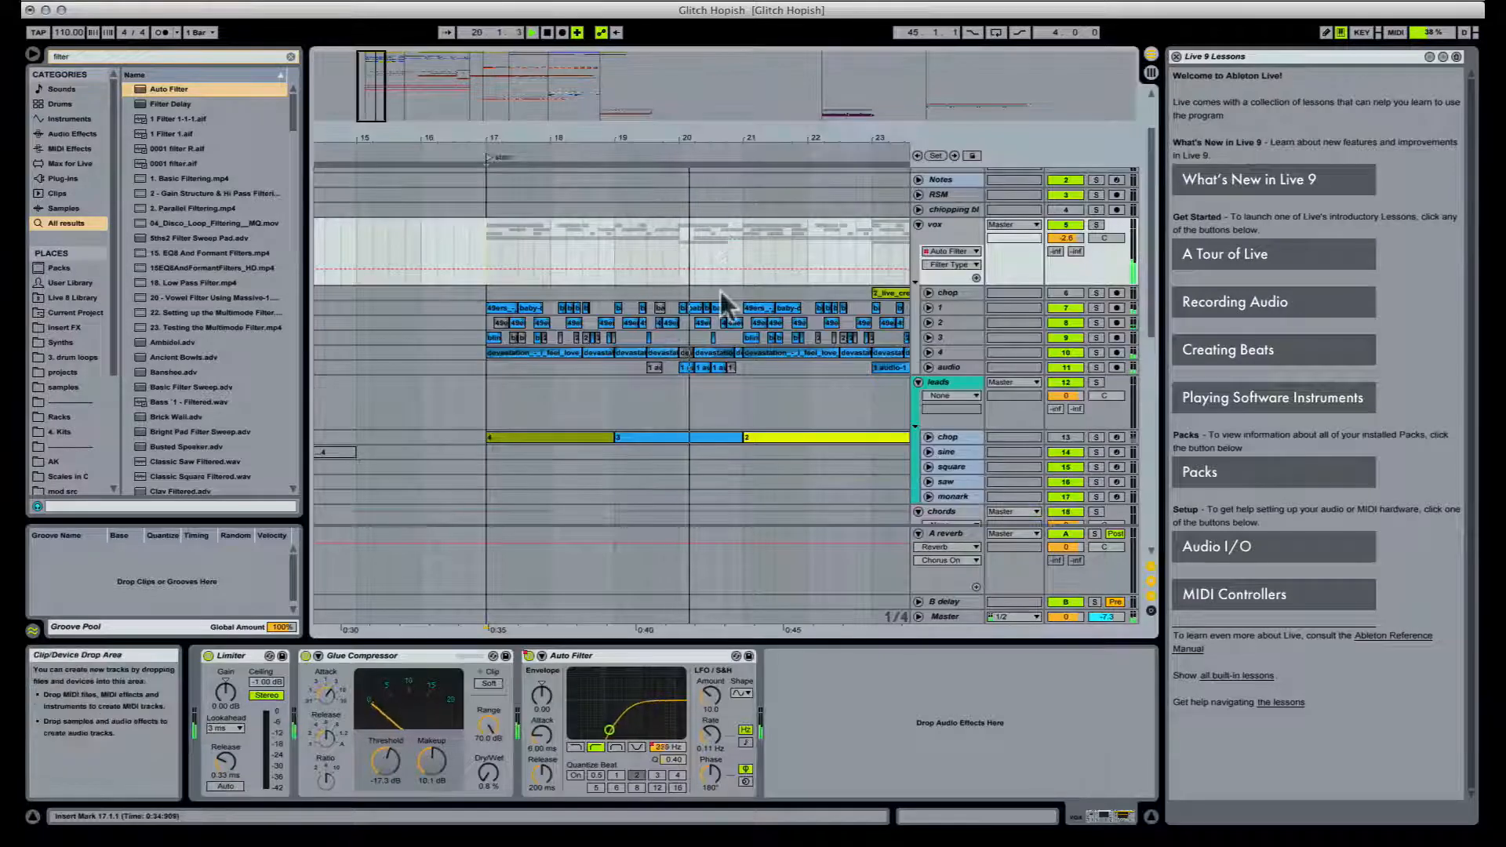
Step: Switch the vox Auto Filter to lowpass and raise its resonance to 1.10 during playback from bar 17
{"action": "left_click", "coordinate": [577, 748]}
{"action": "key", "text": "space"}
{"action": "key", "text": "space"}
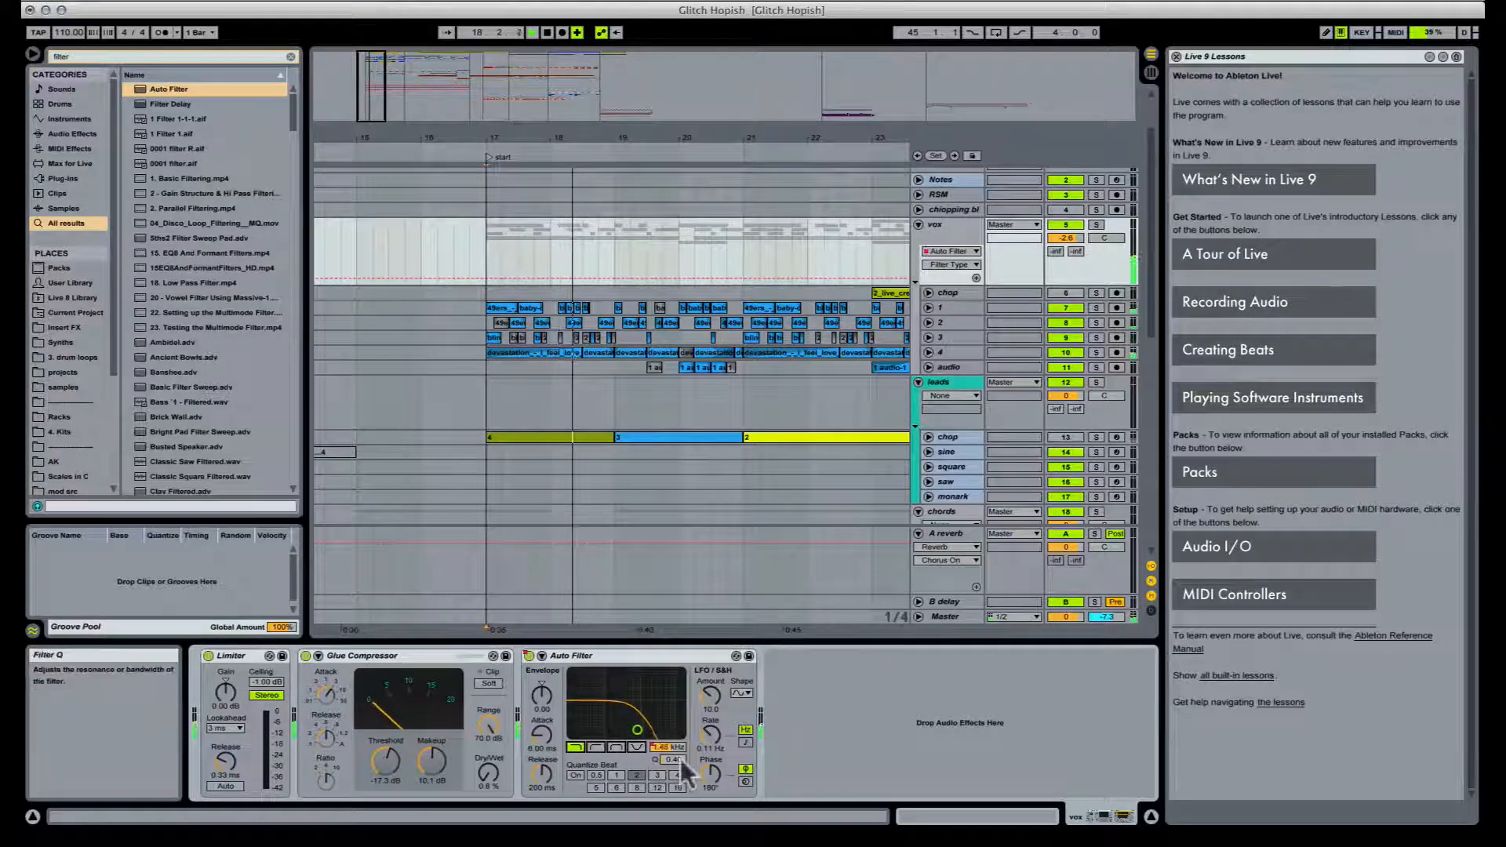
{"action": "left_click_drag", "start_coordinate": [677, 761], "coordinate": [676, 716]}
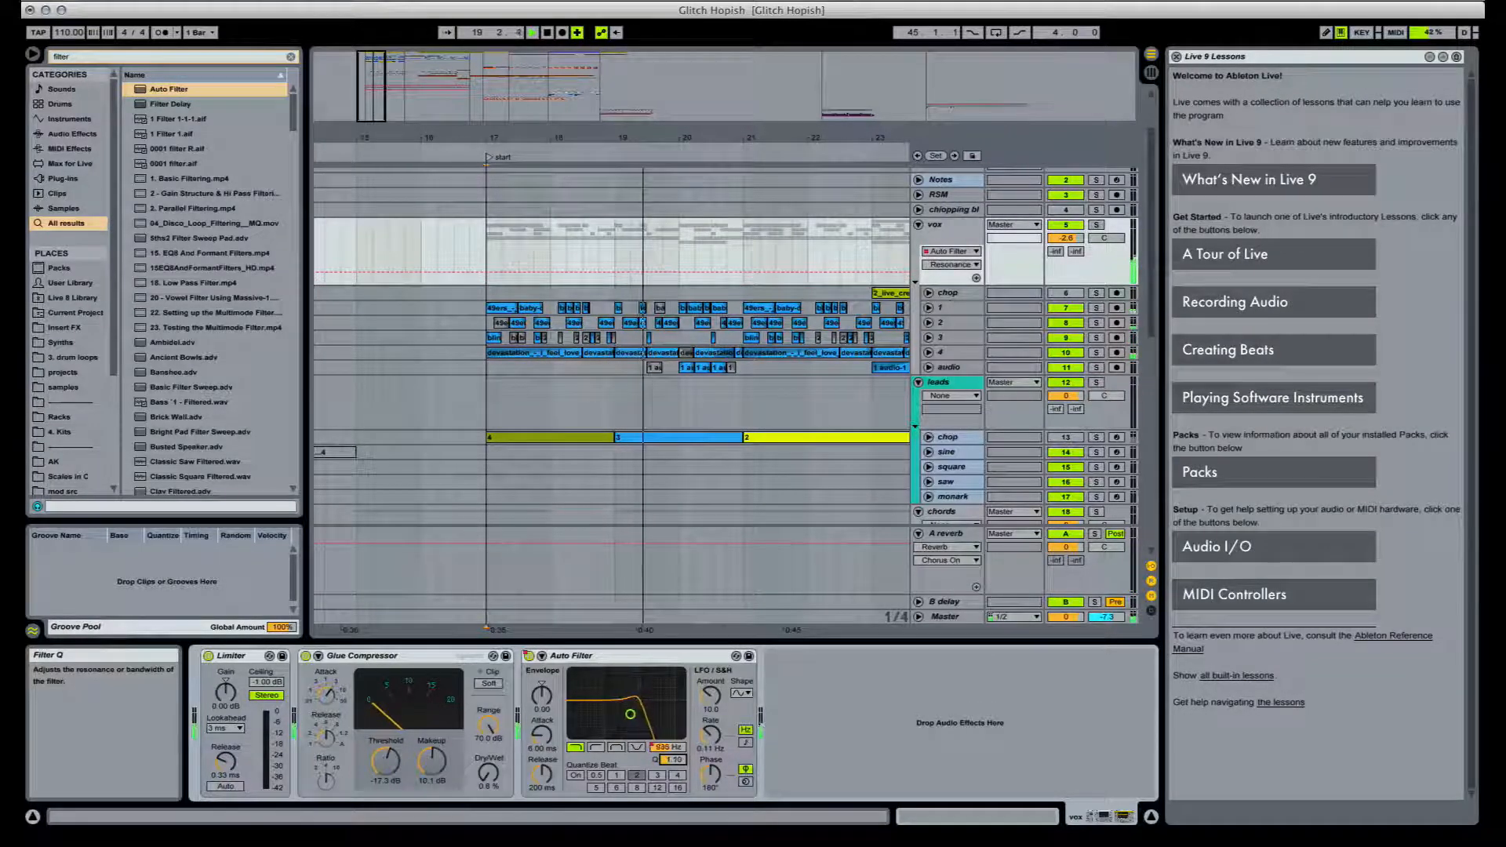
Step: Add breakpoints to the vox filter's frequency automation before bar 18, dipping to 227 Hz, spiking up and dropping to about 45 Hz, and audition it
{"action": "right_click", "coordinate": [665, 748]}
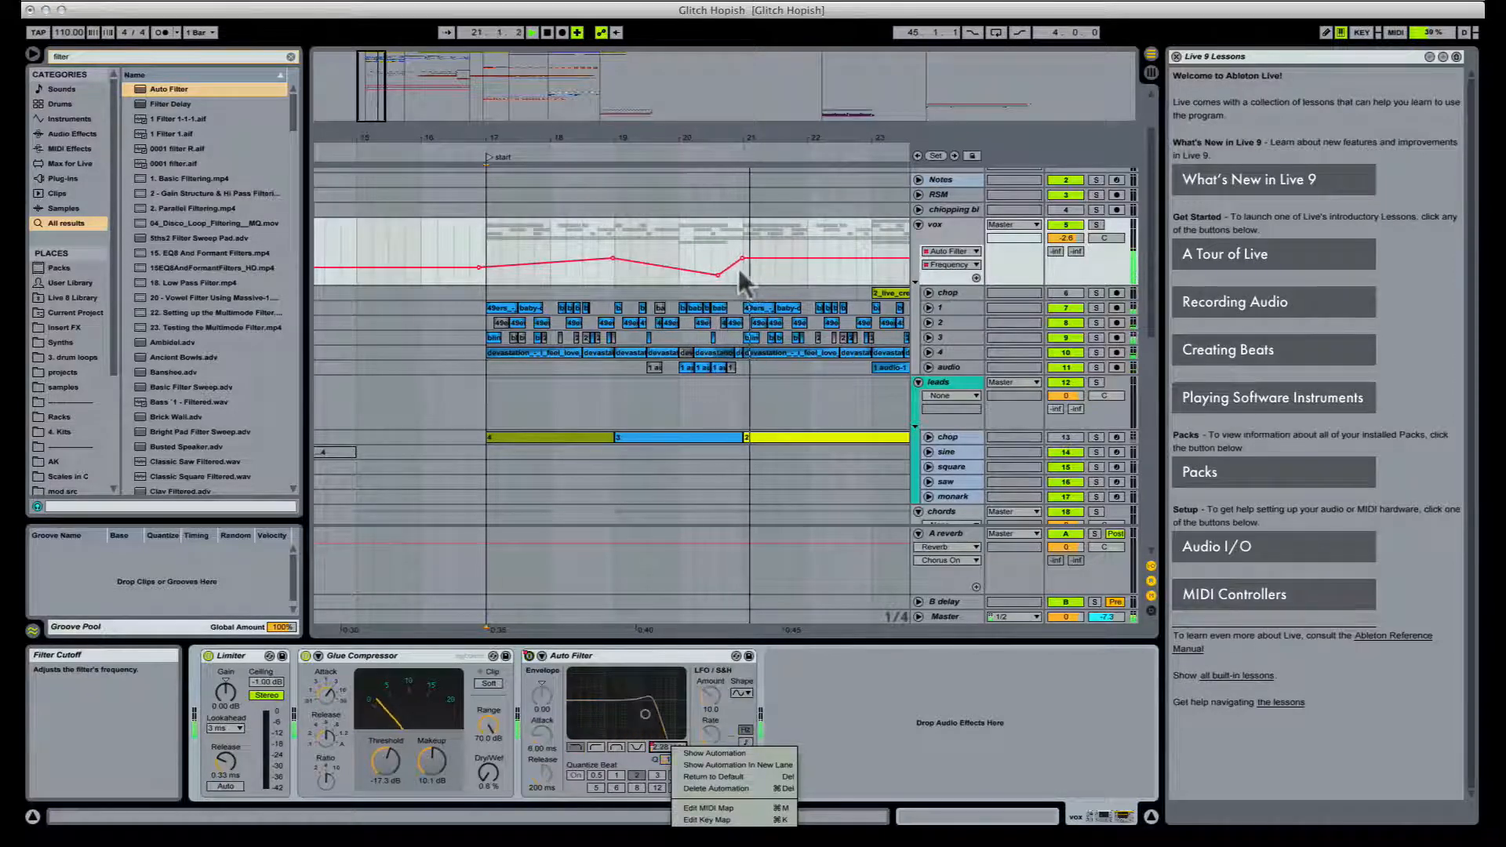
{"action": "left_click", "coordinate": [740, 272]}
{"action": "left_click", "coordinate": [484, 278]}
{"action": "key", "text": "space"}
{"action": "key", "text": "space"}
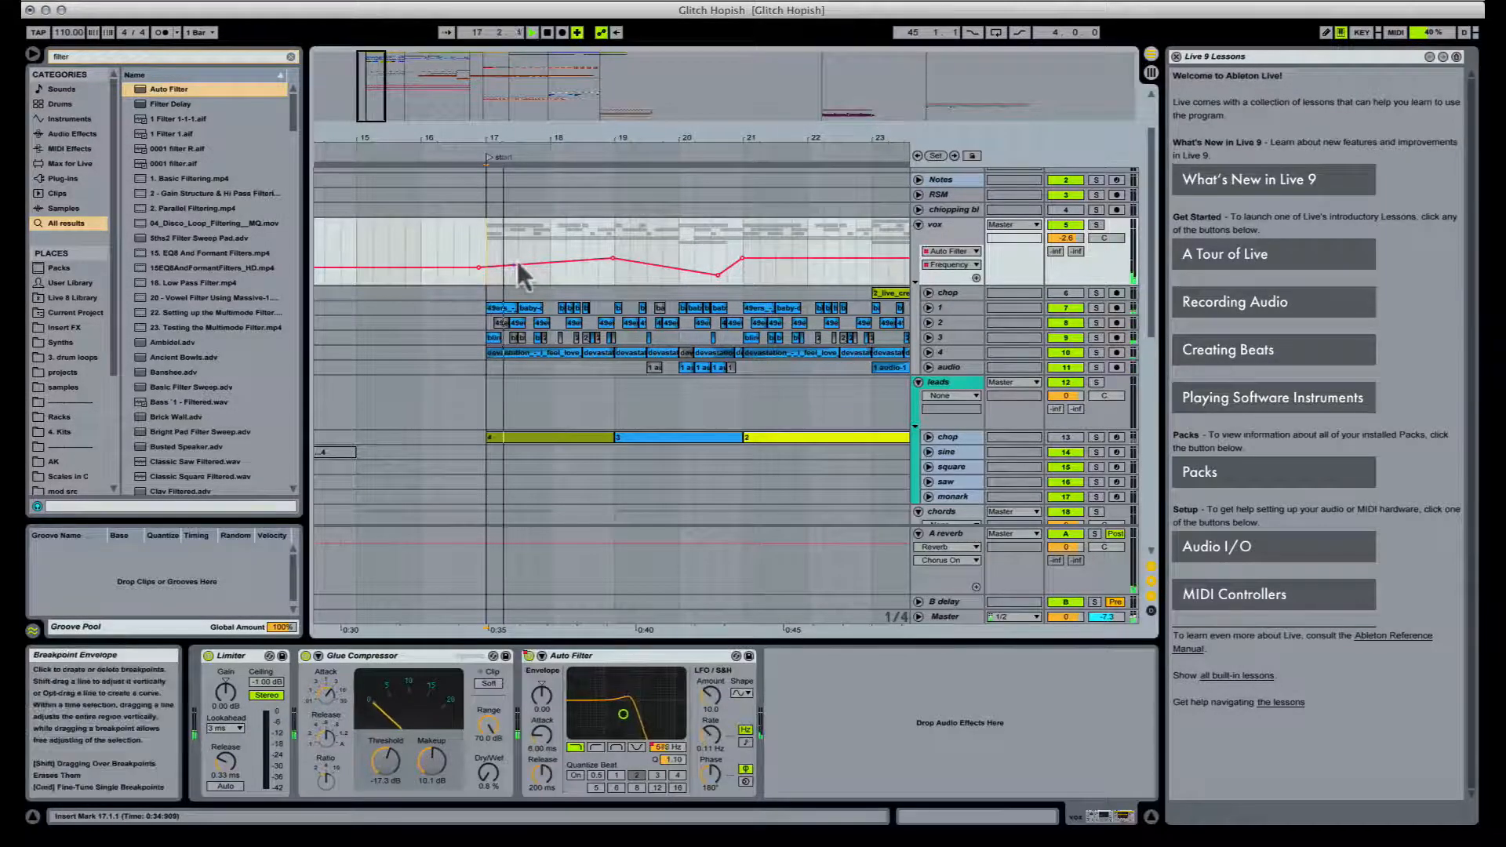
{"action": "left_click", "coordinate": [518, 272]}
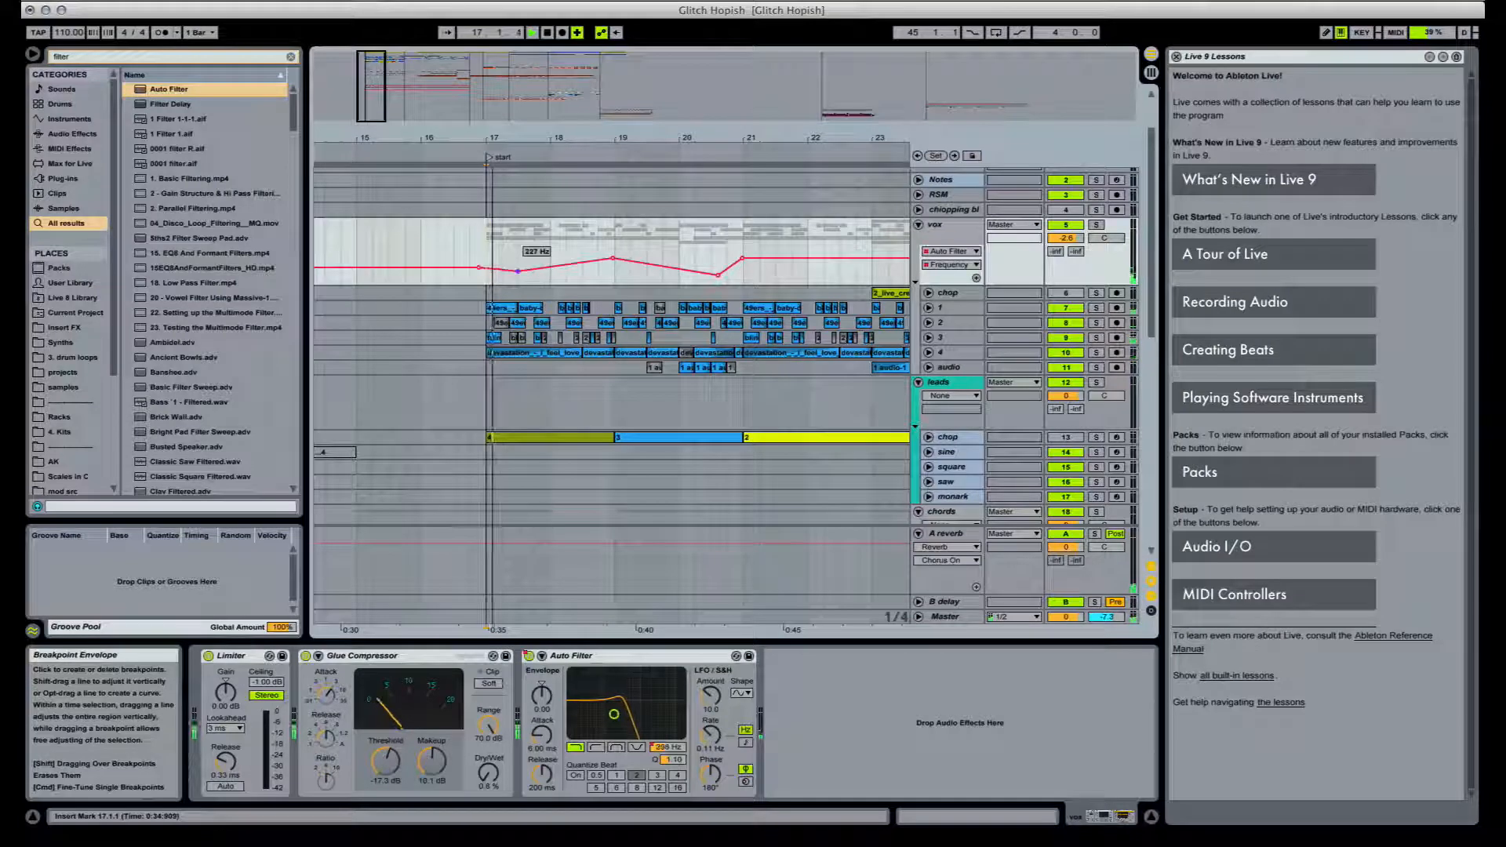
{"action": "left_click", "coordinate": [537, 263]}
{"action": "left_click_drag", "start_coordinate": [537, 263], "coordinate": [536, 277]}
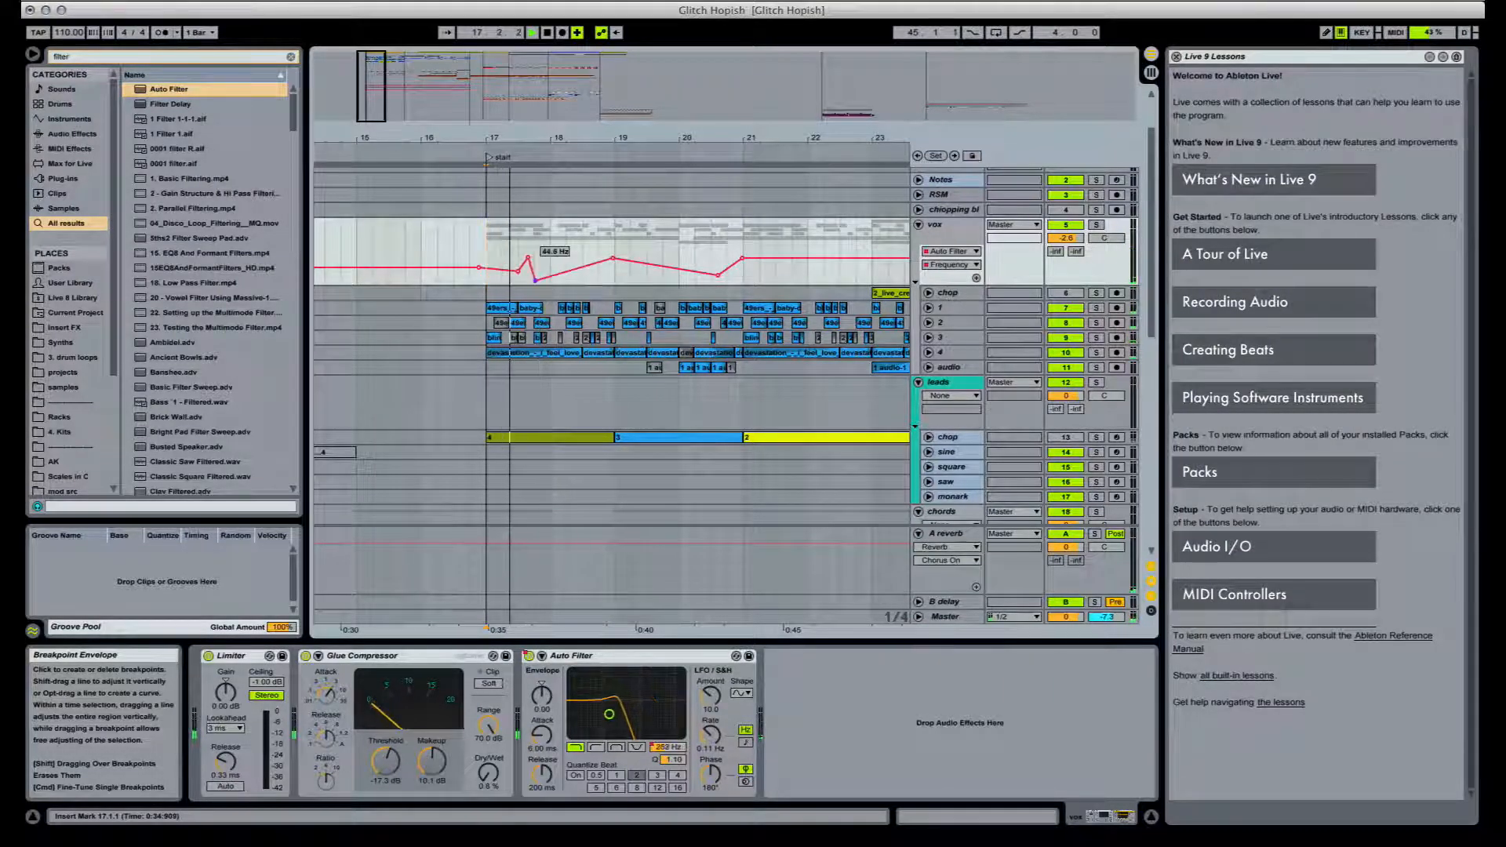
{"action": "key", "text": "space"}
{"action": "key", "text": "space"}
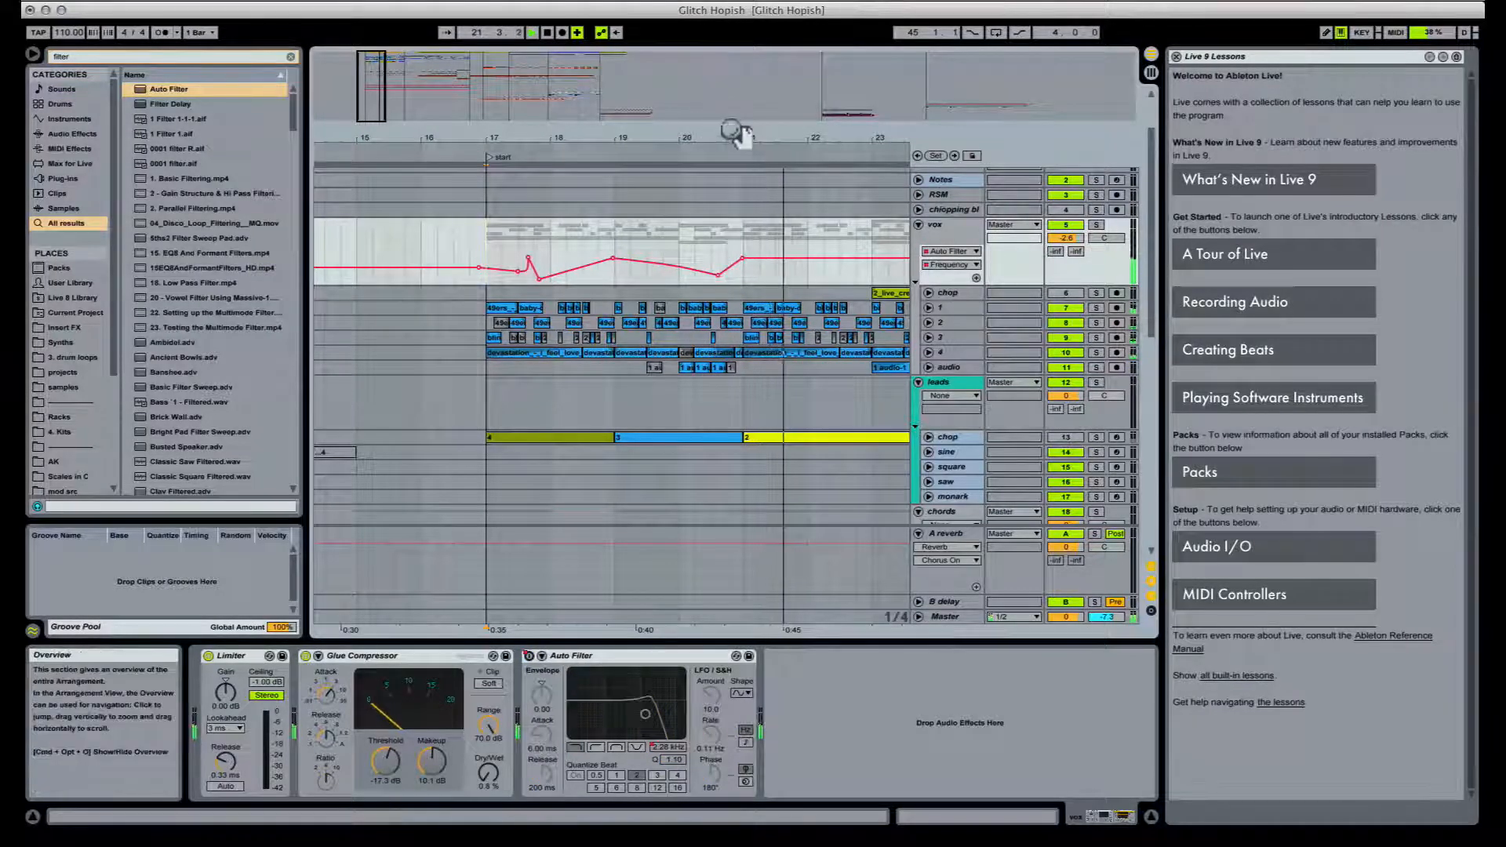
Step: Select the rhodes clip that starts at bar 19 and play it
{"action": "left_click_drag", "start_coordinate": [740, 138], "coordinate": [576, 140]}
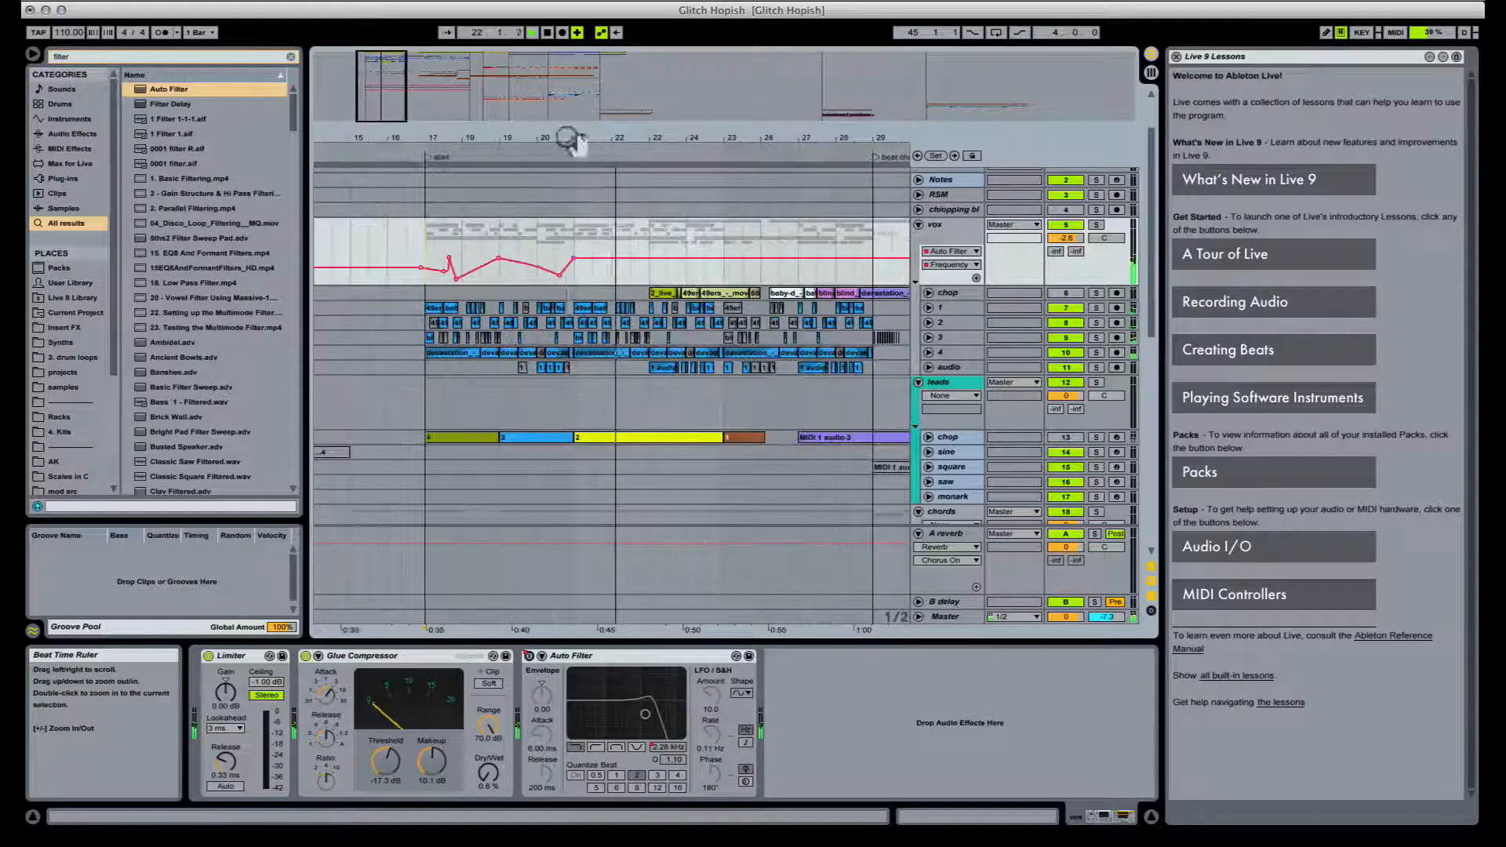
{"action": "key", "text": "space"}
{"action": "left_click", "coordinate": [423, 374]}
{"action": "scroll", "coordinate": [422, 371], "scroll_direction": "down", "scroll_amount": 10}
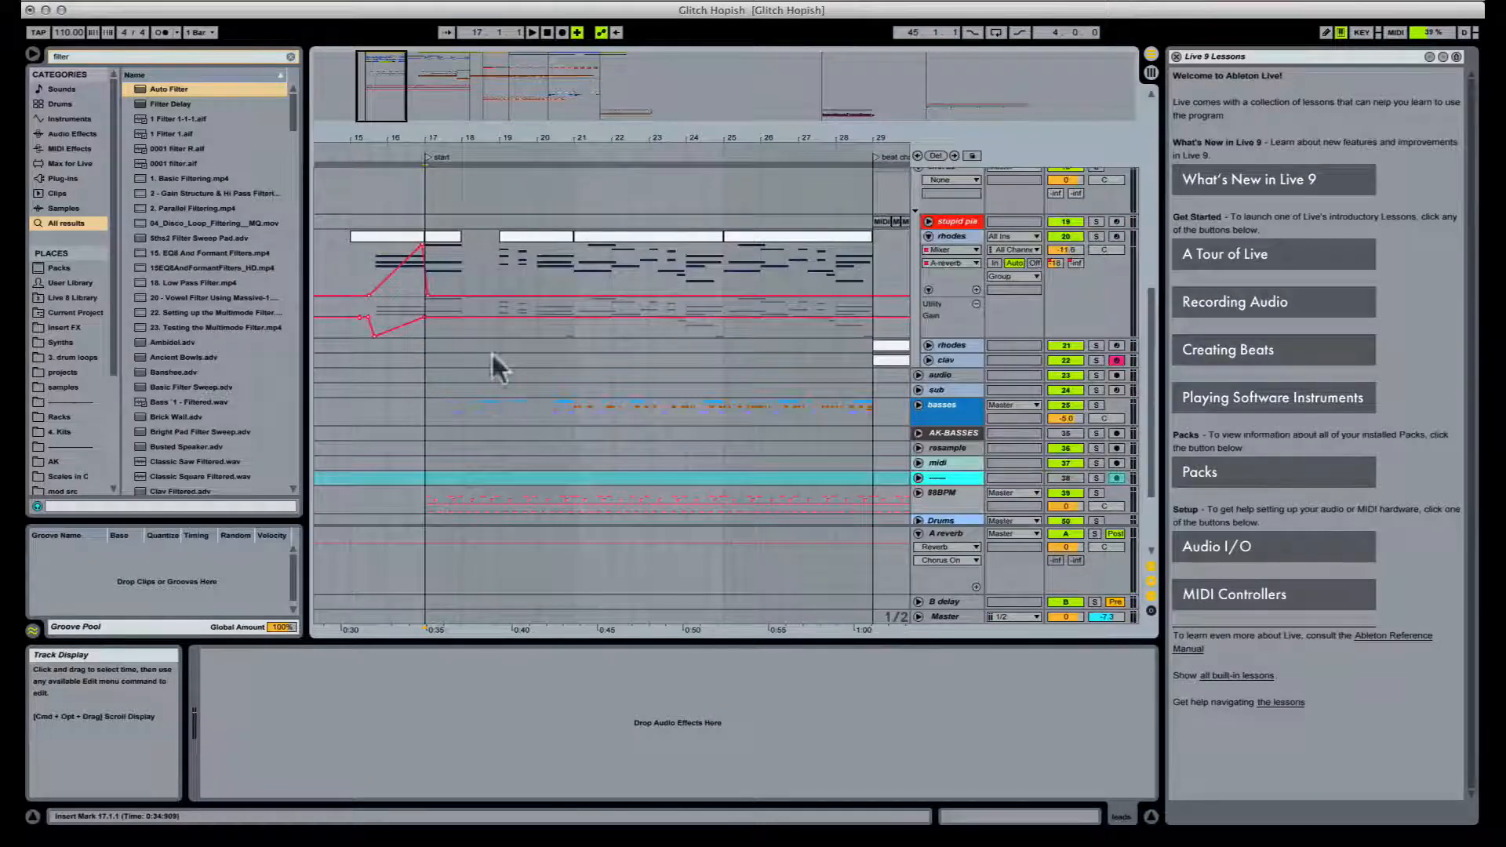
{"action": "left_click", "coordinate": [541, 234]}
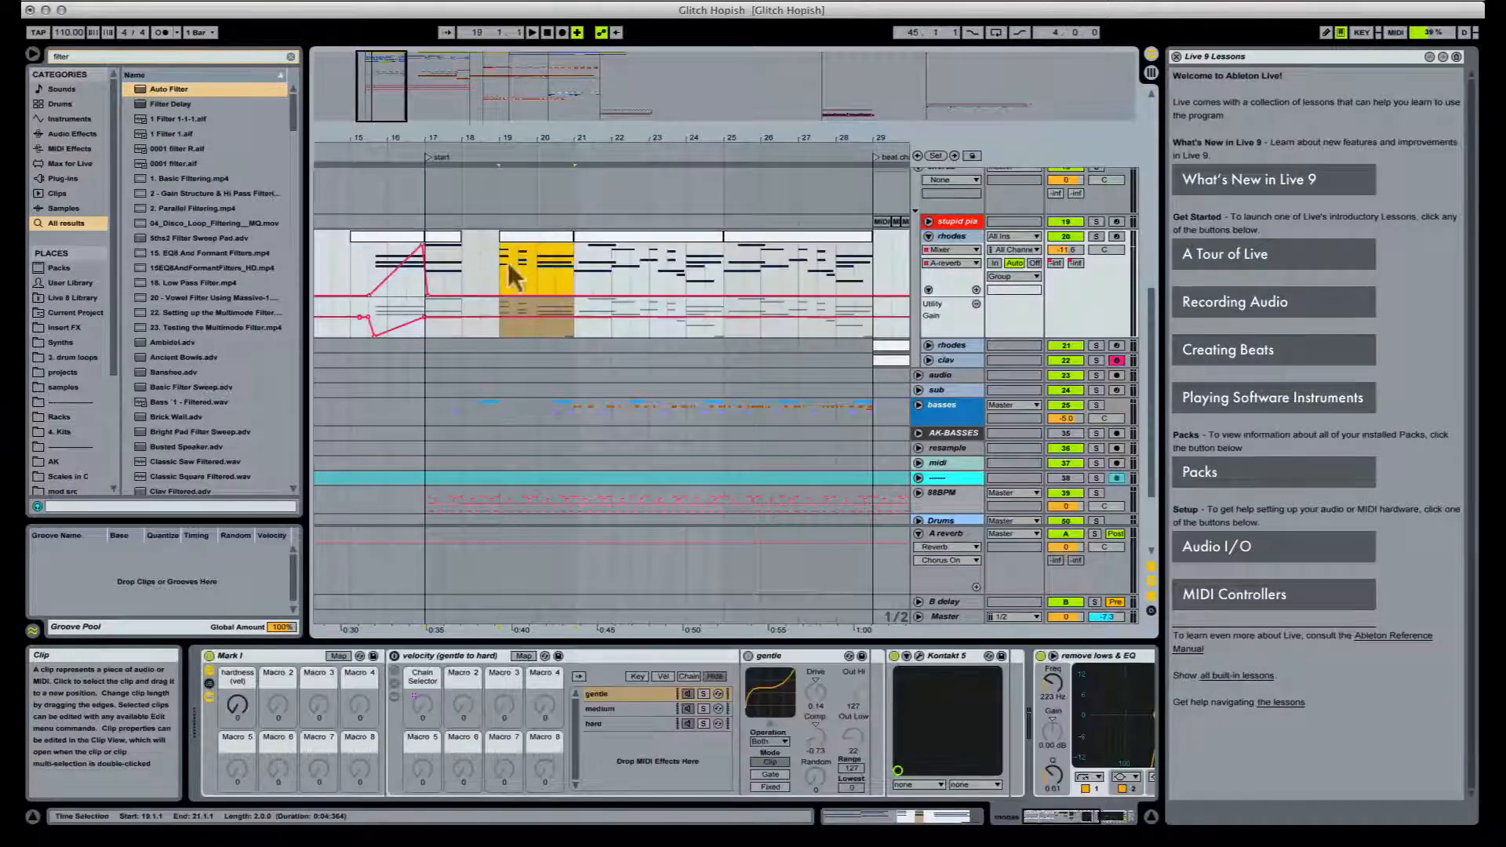
{"action": "key", "text": "space"}
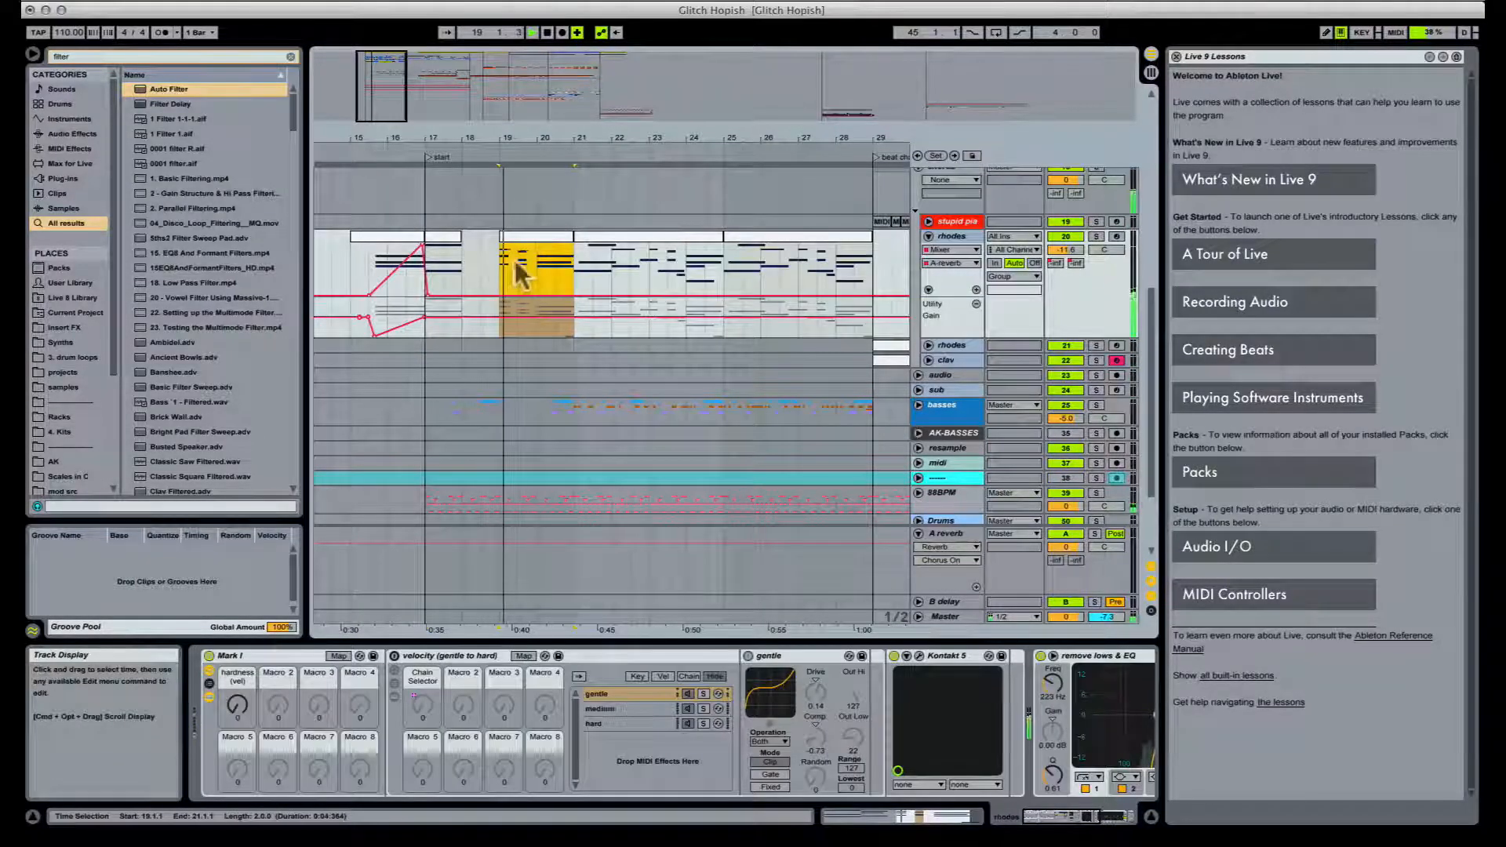
Step: Draw a raised half-bar step just before bar 20 in the rhodes track's B-delay send automation and audition it
{"action": "left_click", "coordinate": [1074, 264]}
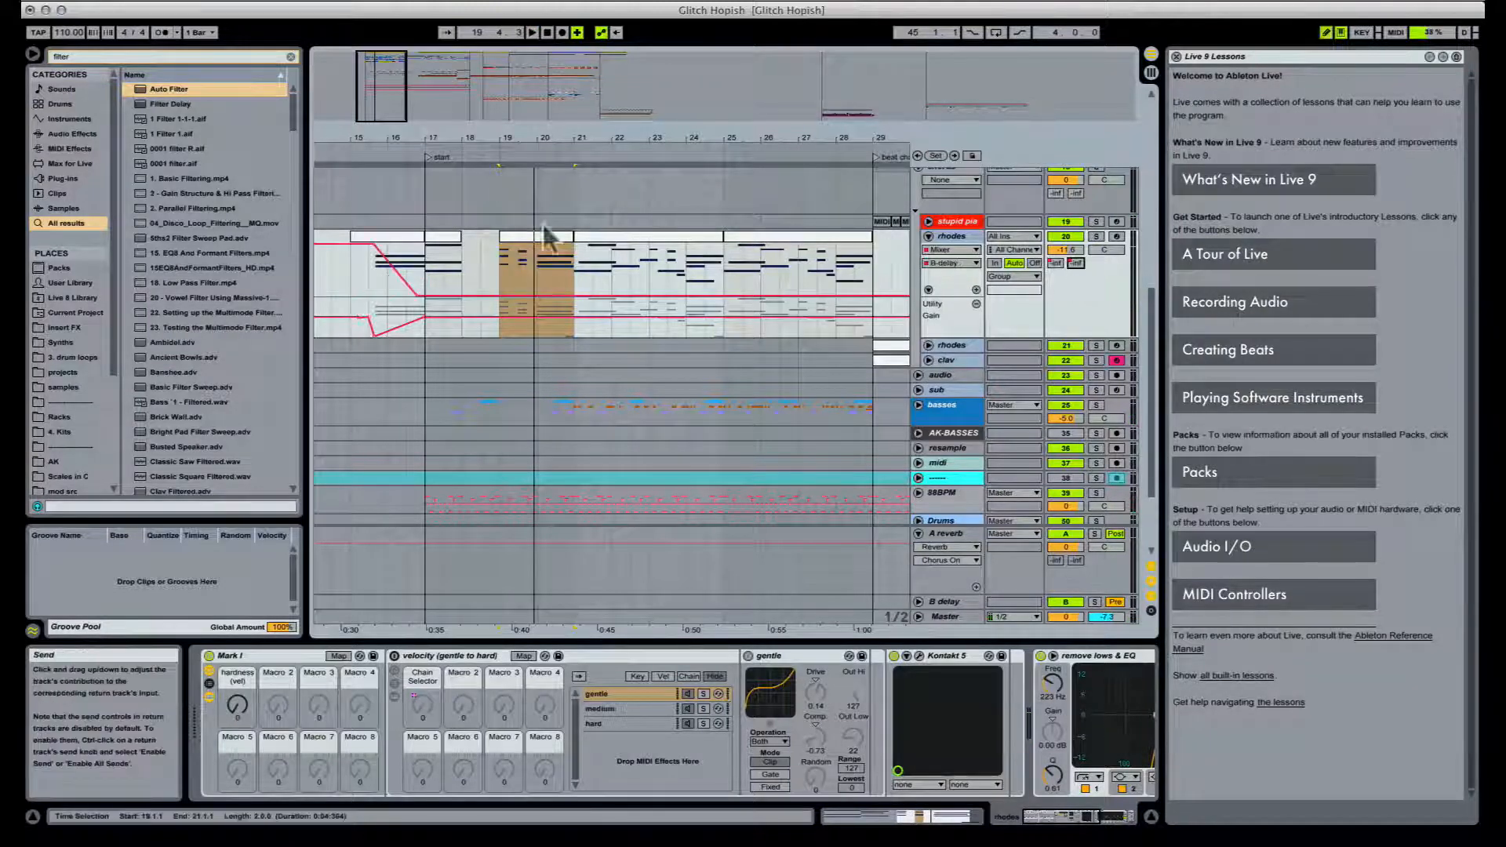
{"action": "key", "text": "super+b"}
{"action": "left_click", "coordinate": [508, 272]}
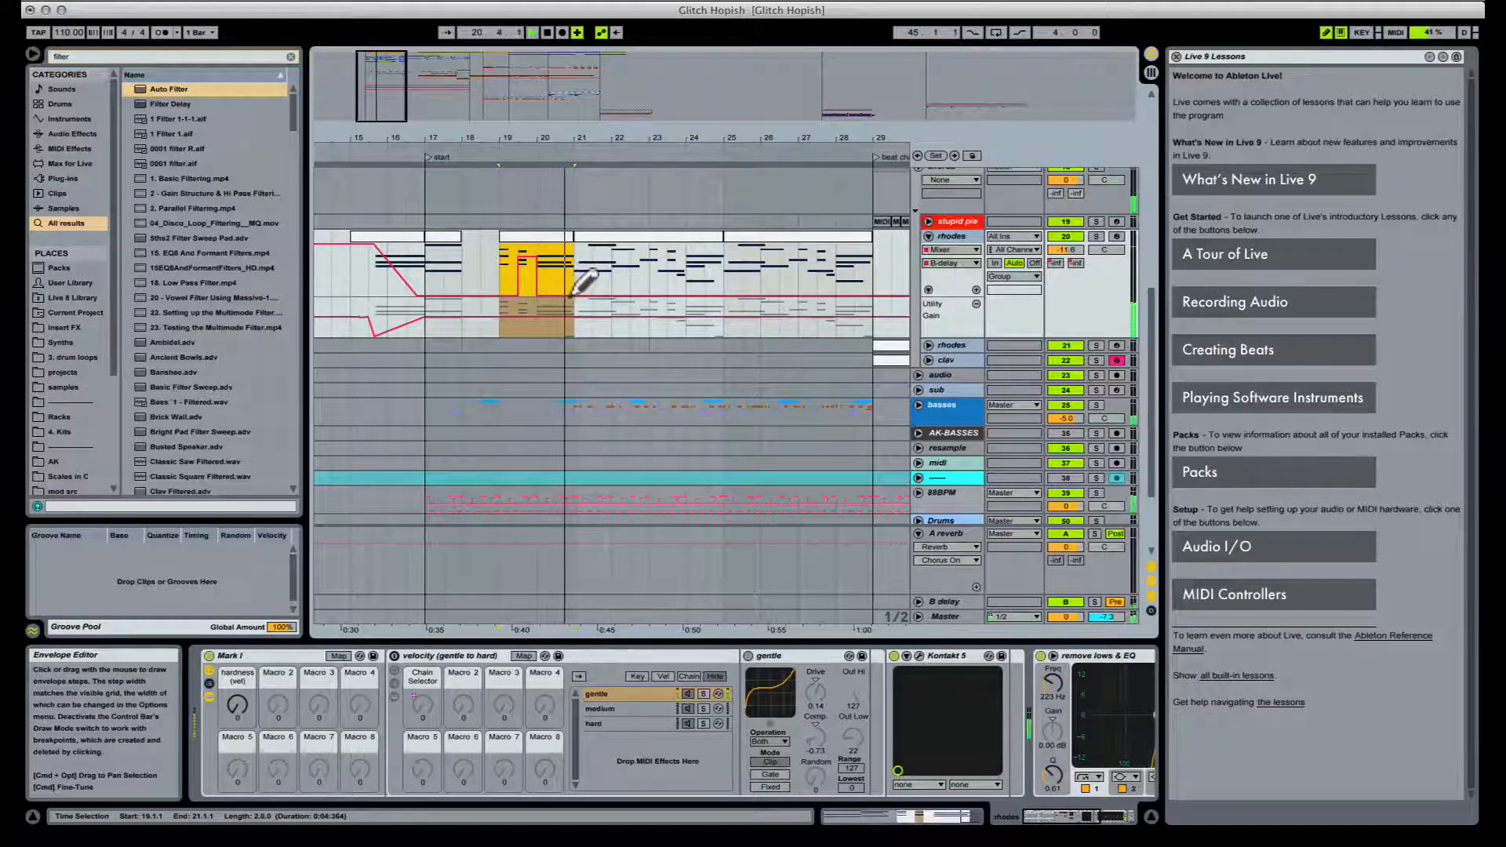
Step: Add a ramp rising from bar 20 and dropping back at bar 21 in the rhodes track's B-delay send automation
{"action": "key", "text": "b"}
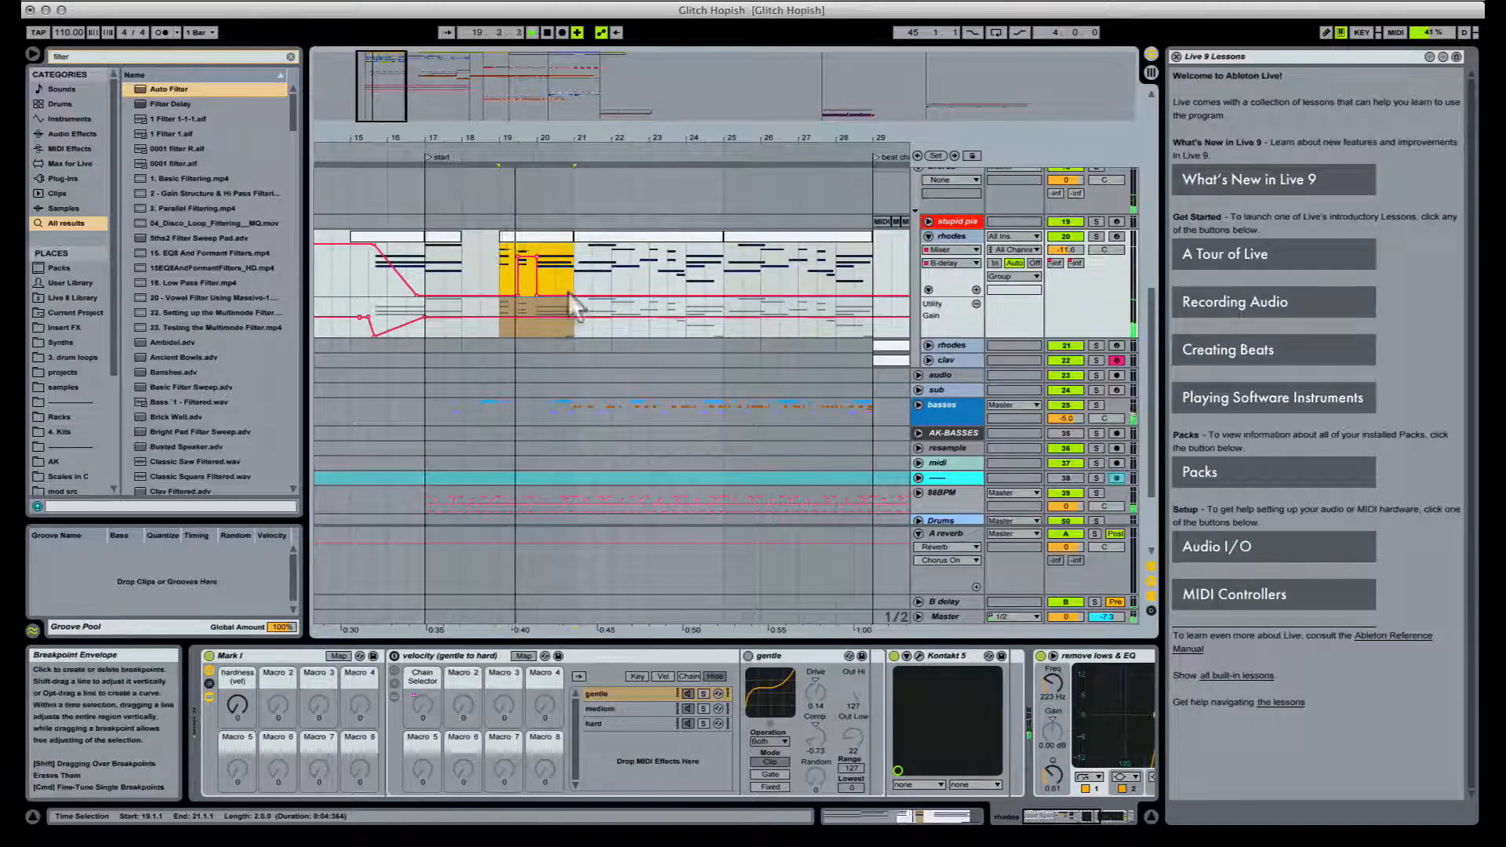
{"action": "mouse_move", "coordinate": [568, 294]}
{"action": "left_mouse_down"}
{"action": "mouse_move", "coordinate": [569, 264]}
{"action": "mouse_move", "coordinate": [570, 296]}
{"action": "left_mouse_up"}
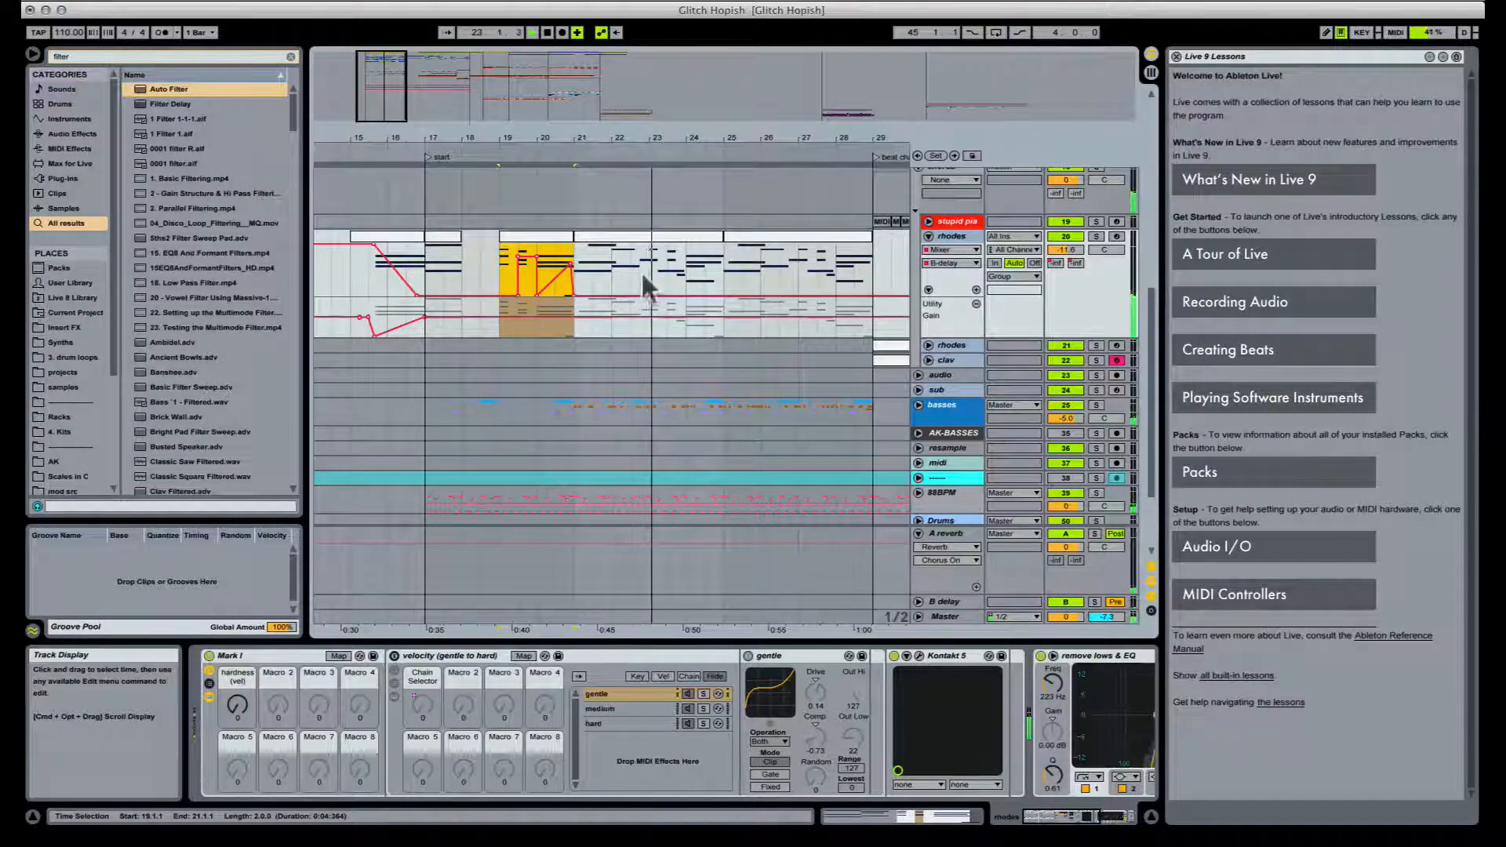
Step: Unfold vox track 1, audition its chops around bar 21 and copy the baby-d clip at 21.3.1 to 22.3.3
{"action": "scroll", "coordinate": [642, 272], "scroll_direction": "up", "scroll_amount": 8}
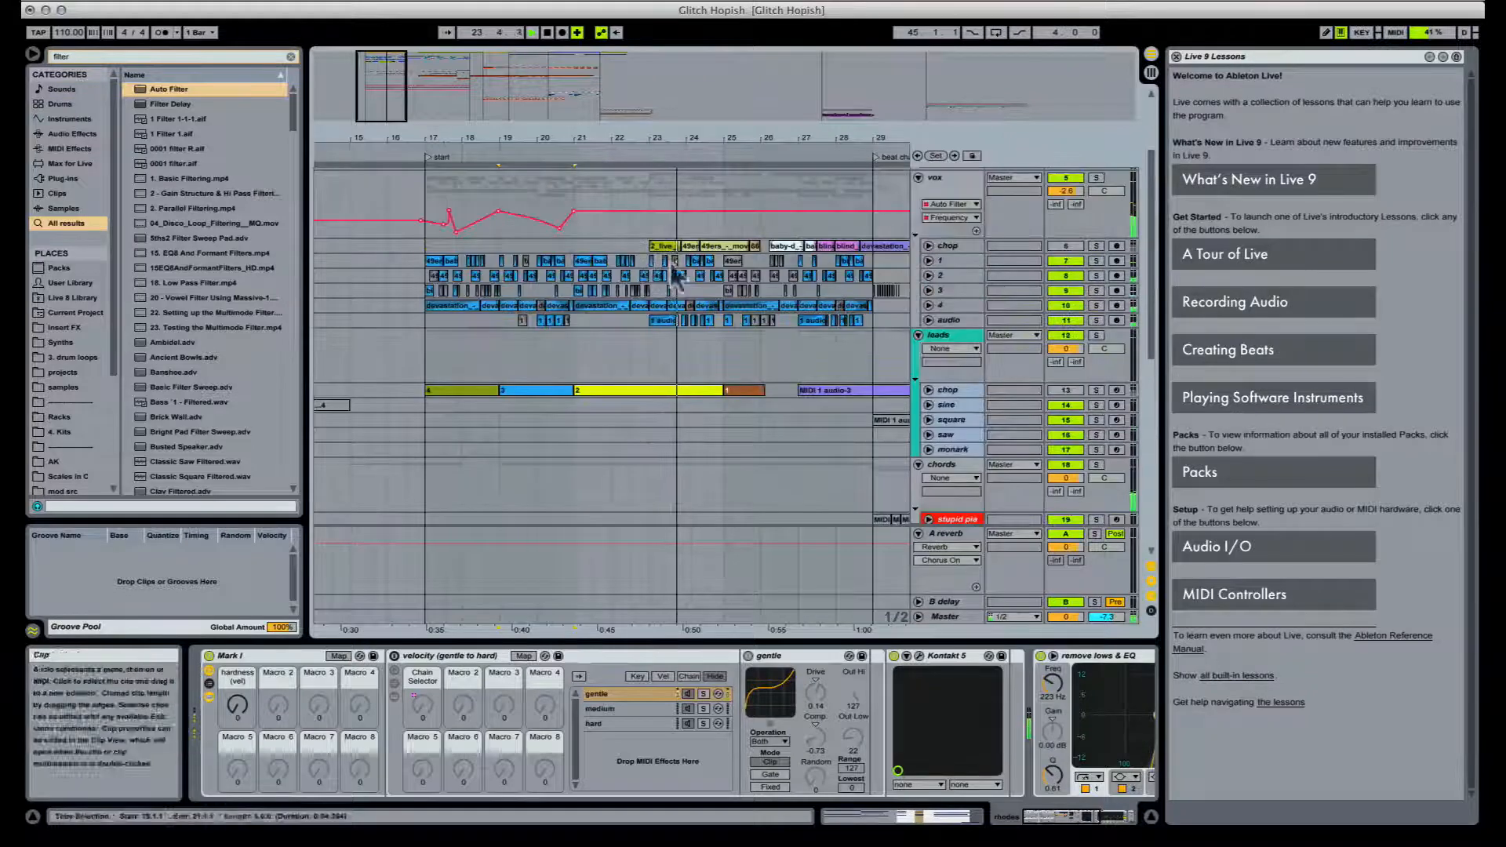
{"action": "left_click", "coordinate": [582, 261]}
{"action": "left_click_drag", "start_coordinate": [633, 143], "coordinate": [634, 181]}
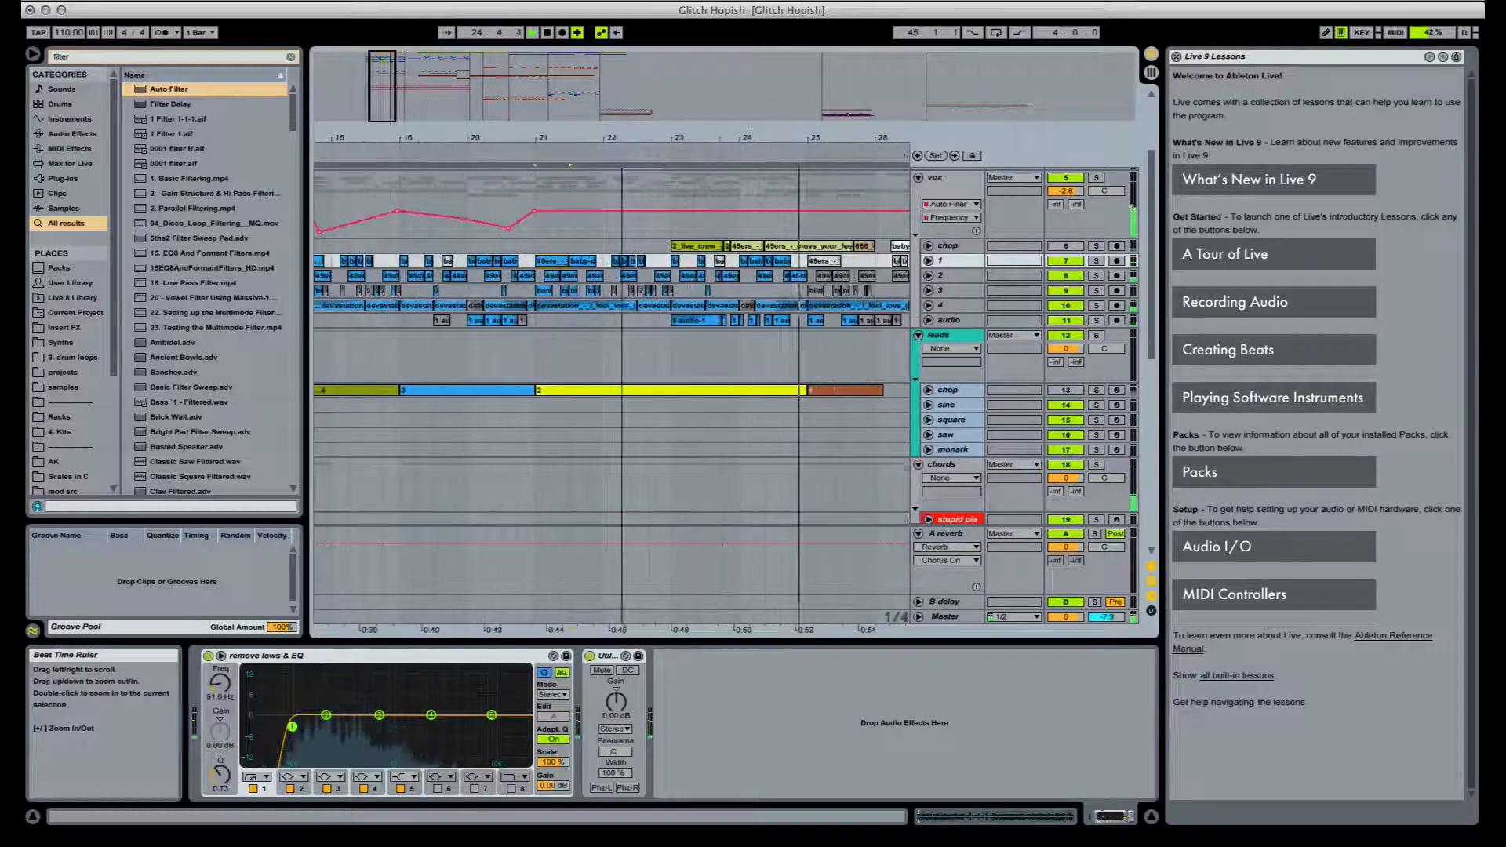
{"action": "left_click", "coordinate": [928, 261]}
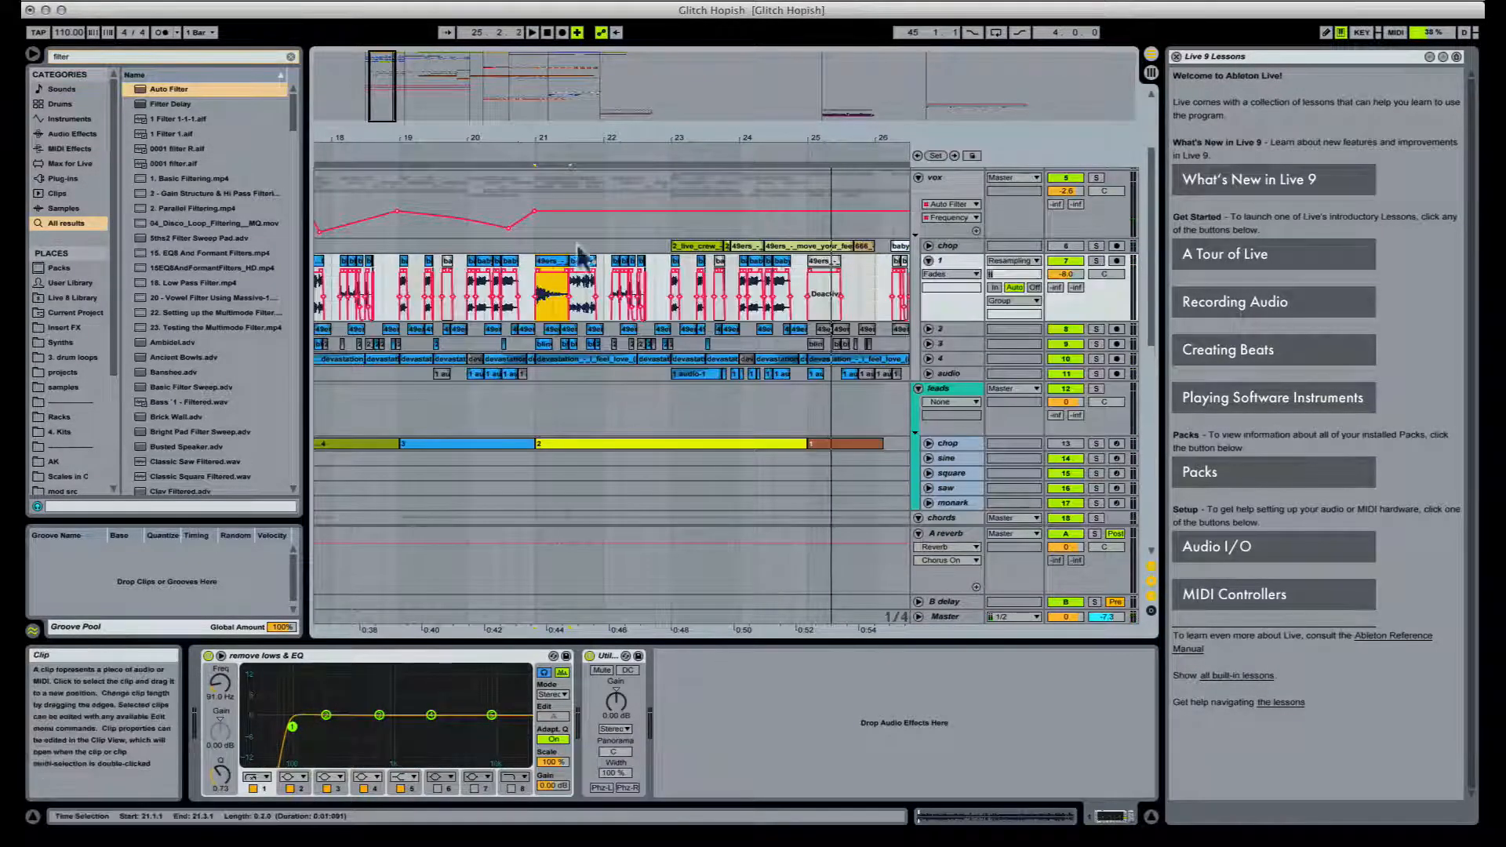
{"action": "left_click_drag", "start_coordinate": [603, 165], "coordinate": [603, 192]}
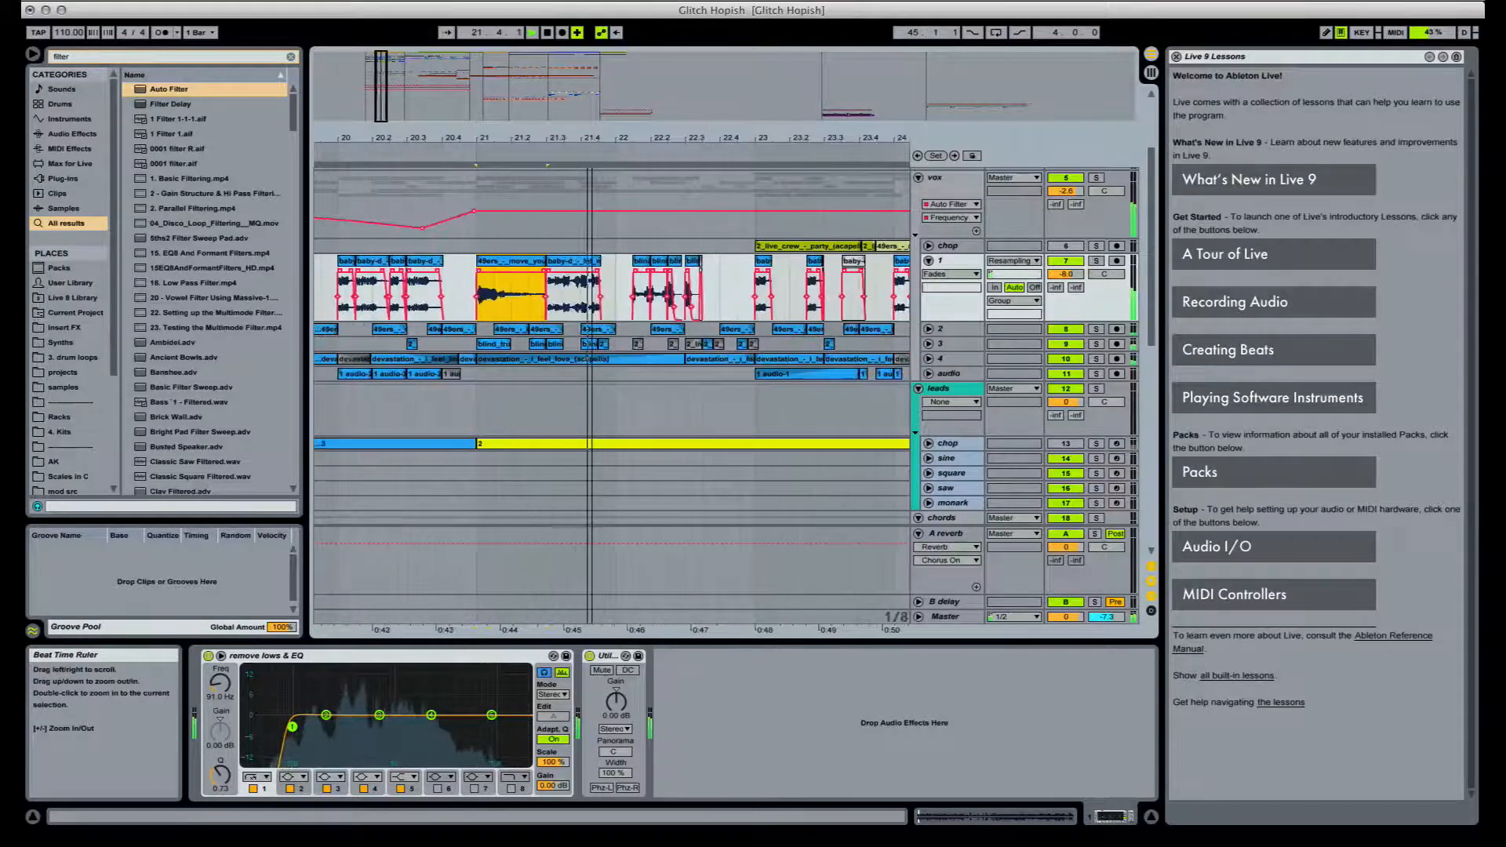
{"action": "left_click", "coordinate": [594, 274]}
{"action": "key", "text": "space"}
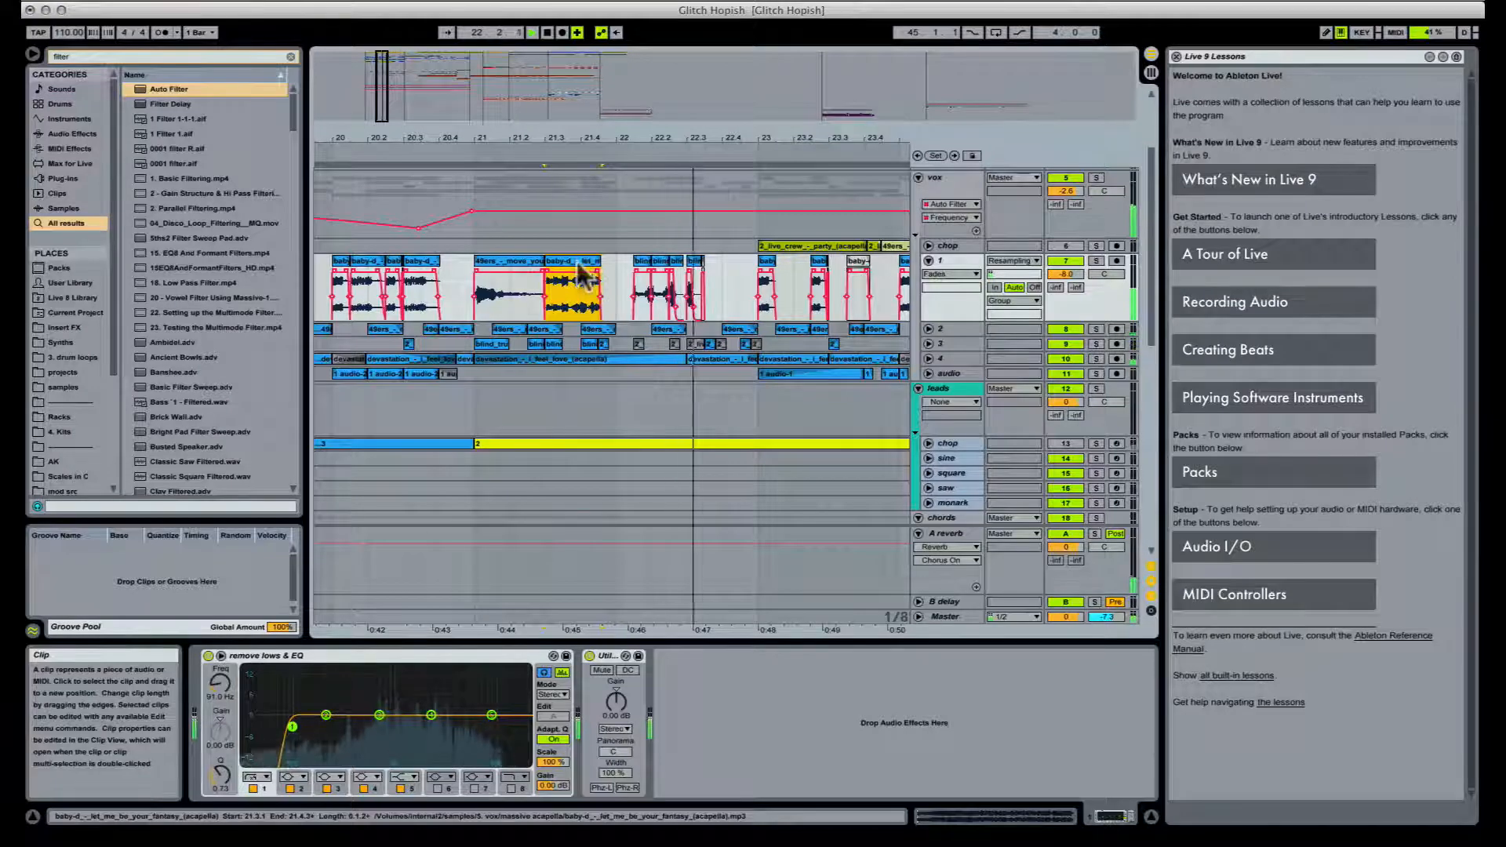
{"action": "left_click_drag", "start_coordinate": [585, 275], "coordinate": [739, 271]}
Step: Play vox track 1 from the 49ers clip that starts at bar 21
{"action": "left_click", "coordinate": [501, 261]}
{"action": "key", "text": "space"}
{"action": "key", "text": "space"}
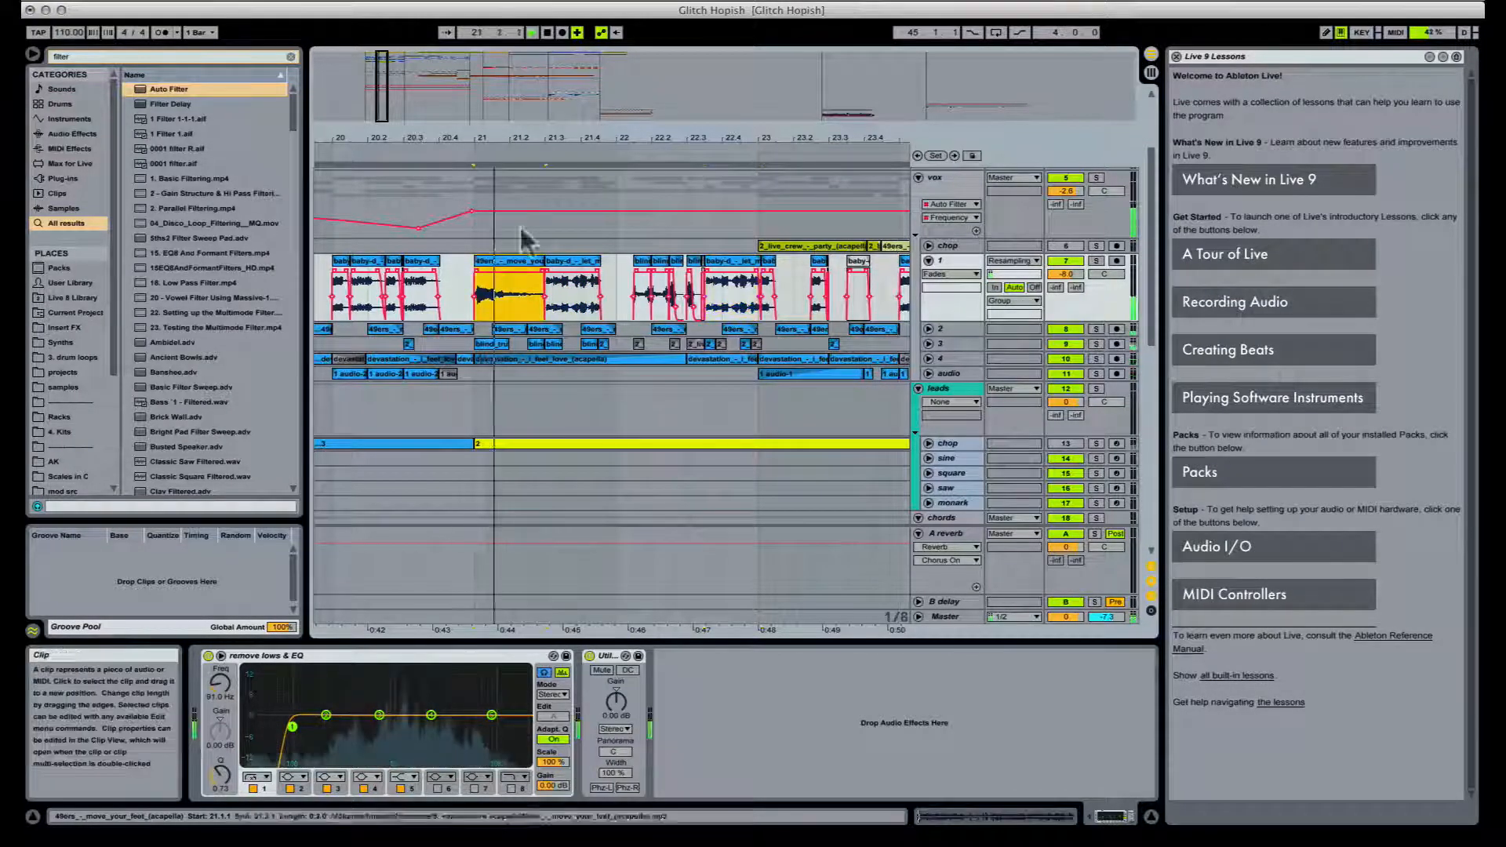
Step: Open the baby-d clip at 22.3.3 and move its start marker slightly further into the sample, auditioning the offset
{"action": "left_click", "coordinate": [758, 271]}
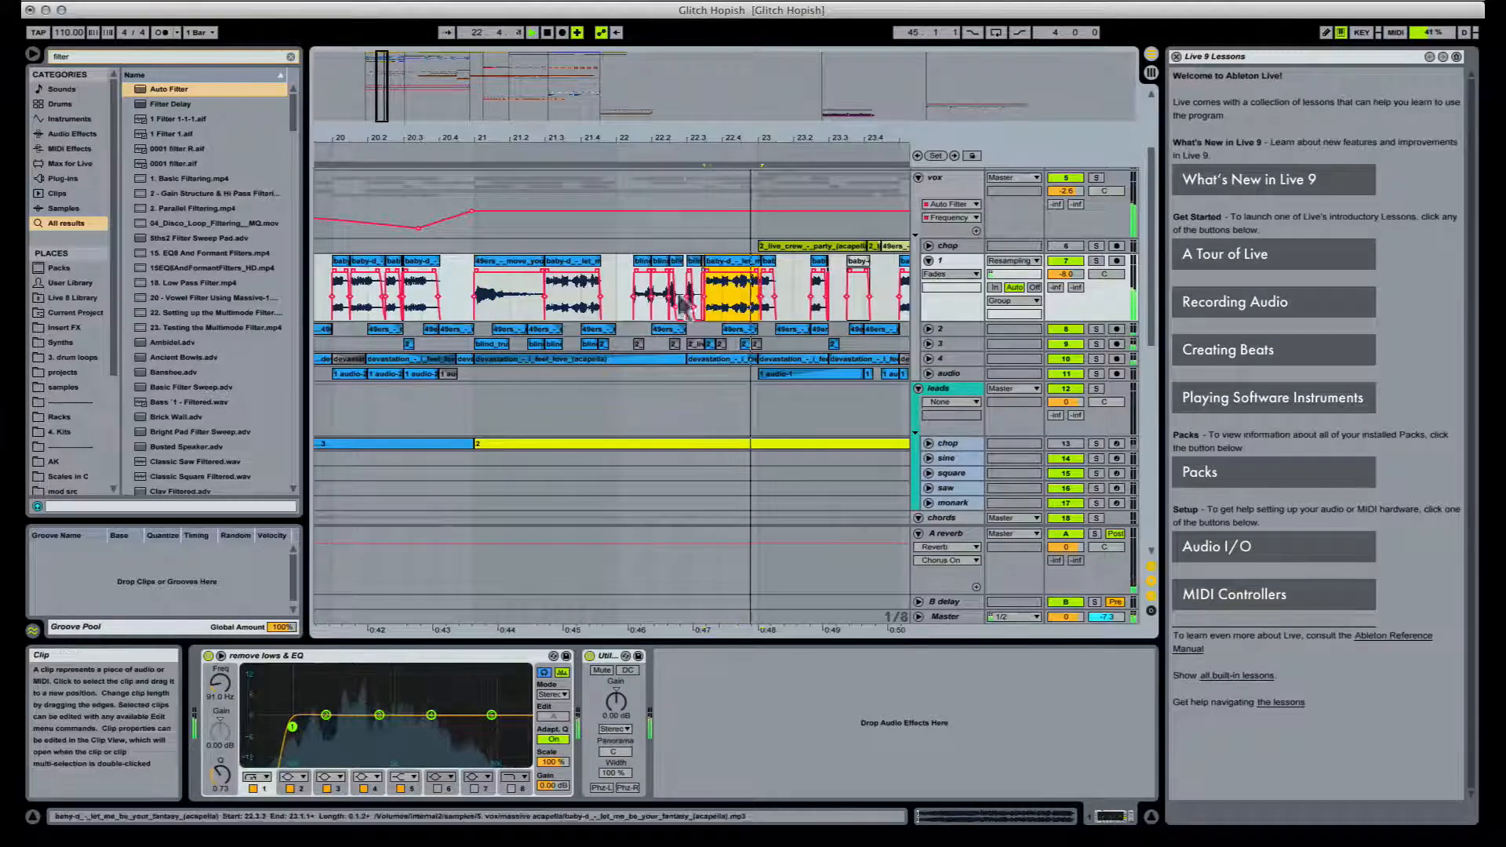
{"action": "left_click", "coordinate": [967, 818]}
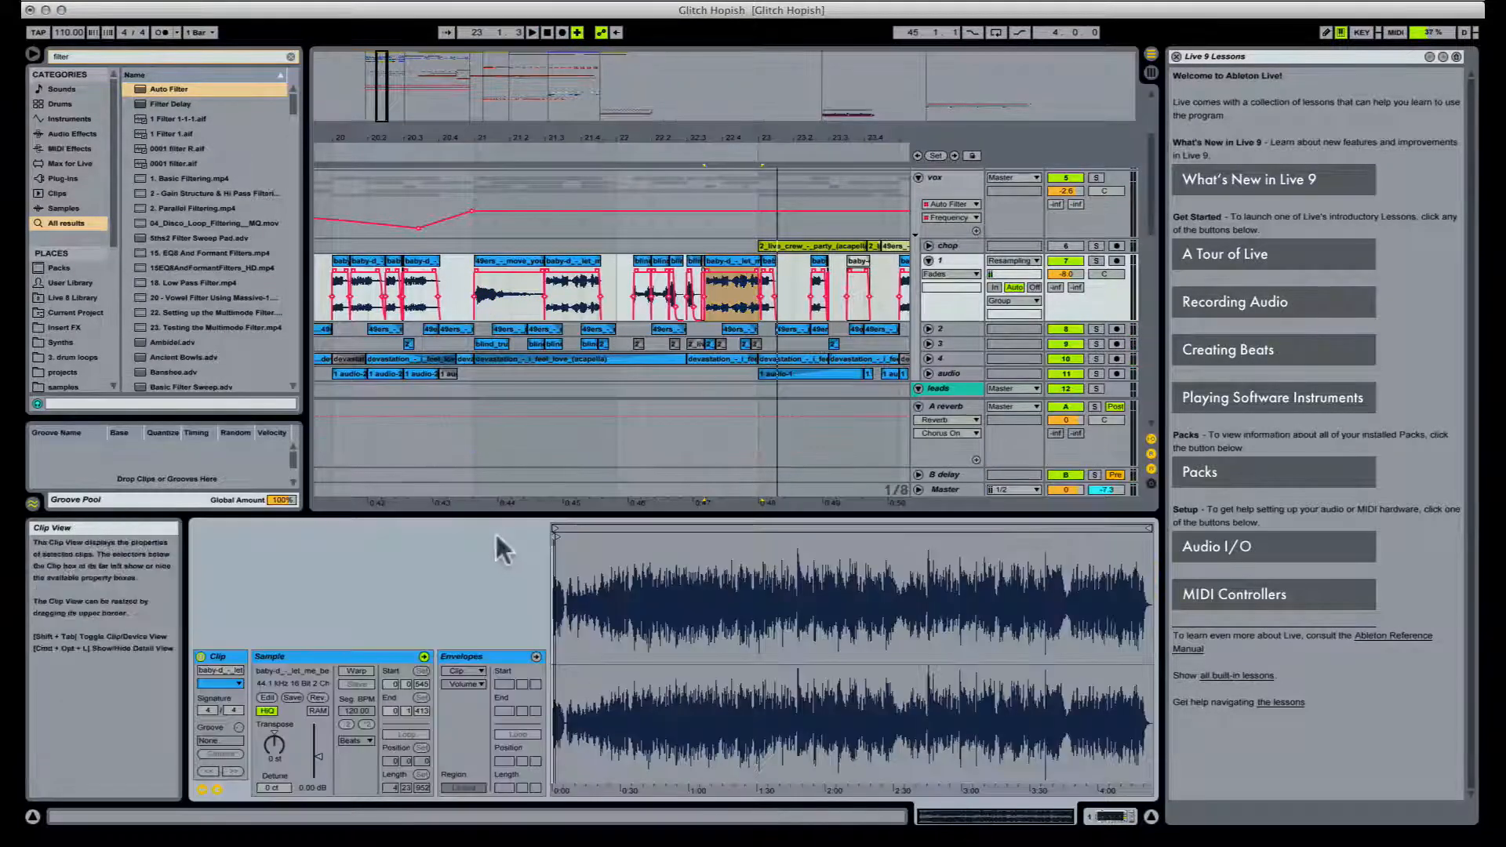
{"action": "left_click_drag", "start_coordinate": [585, 547], "coordinate": [908, 547]}
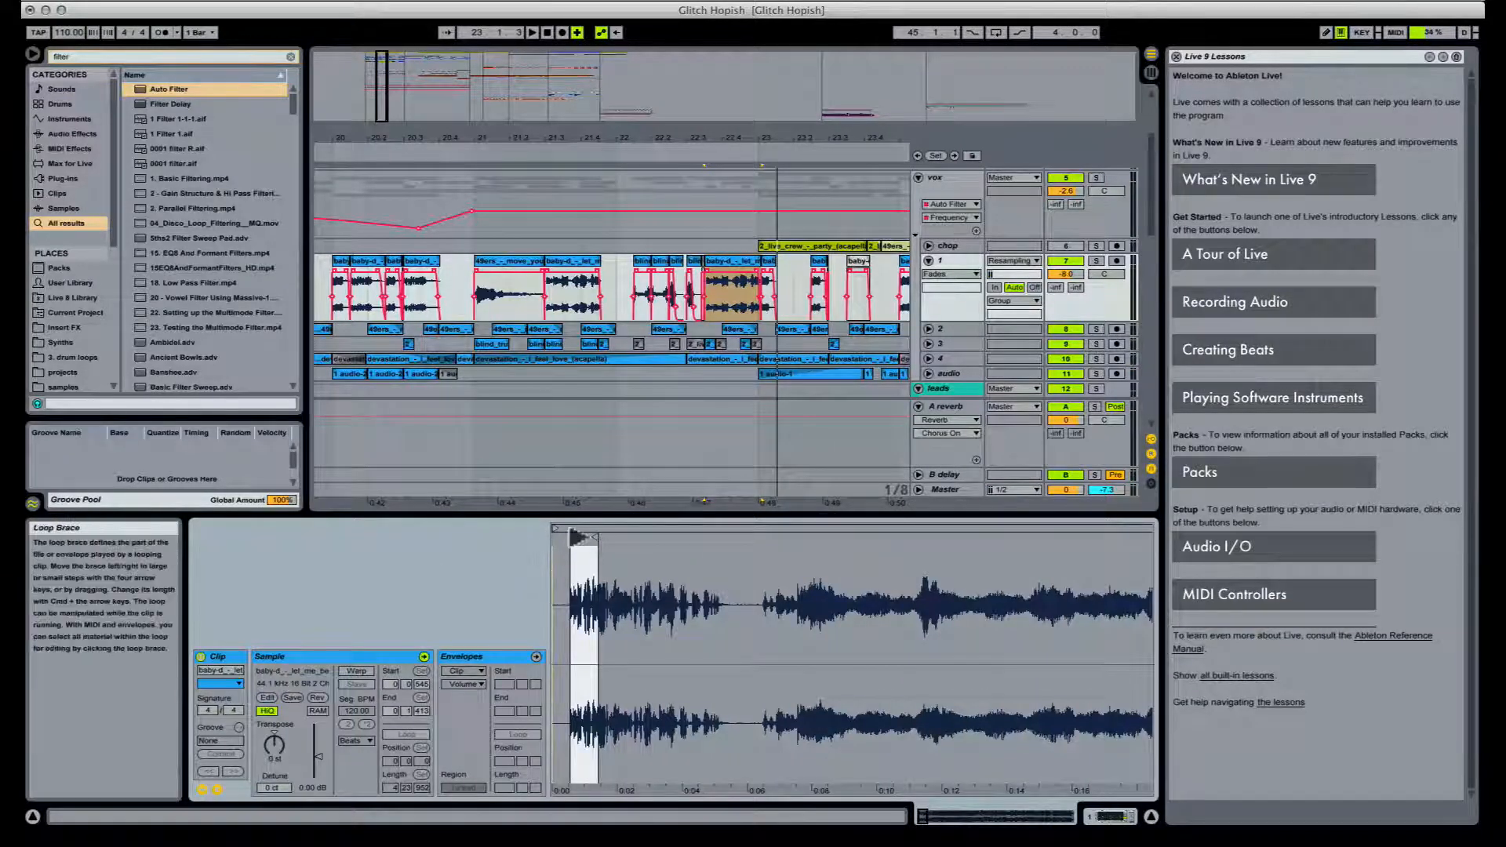
{"action": "key", "text": "space"}
{"action": "left_click_drag", "start_coordinate": [577, 537], "coordinate": [582, 537]}
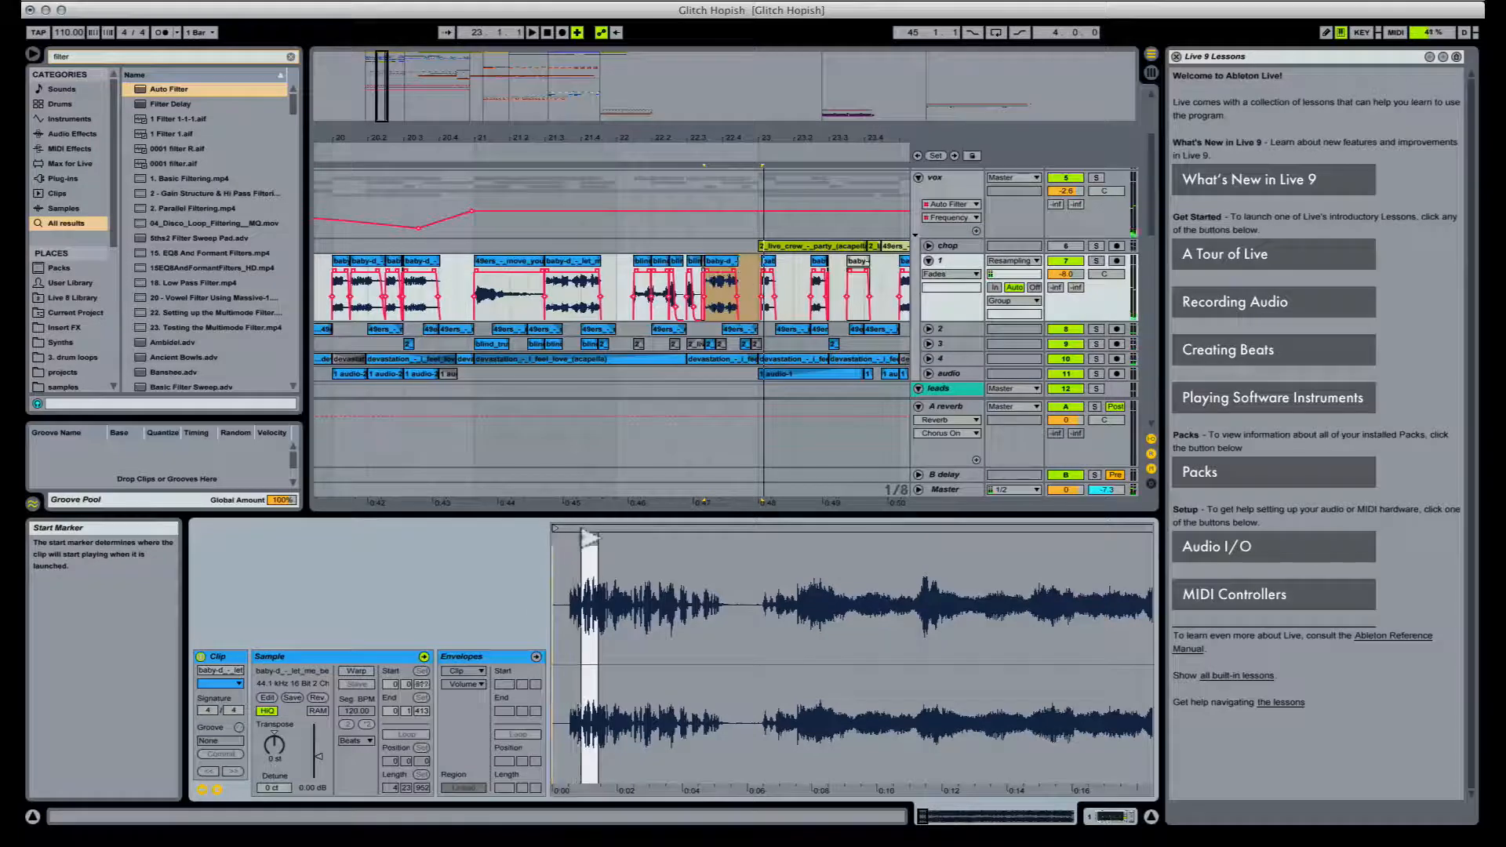
{"action": "key", "text": "space"}
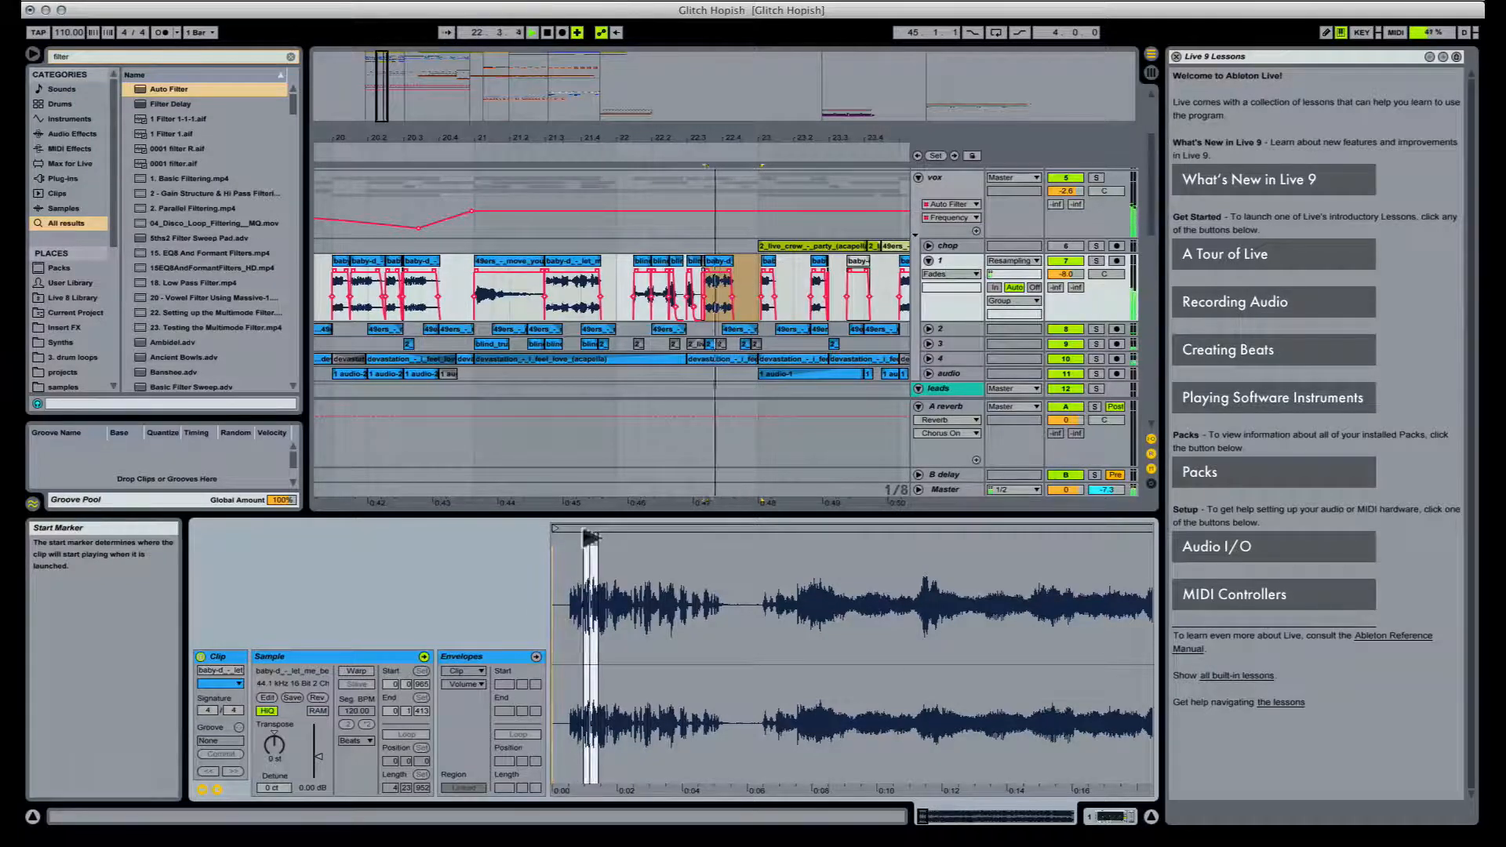
{"action": "left_click_drag", "start_coordinate": [589, 538], "coordinate": [585, 539]}
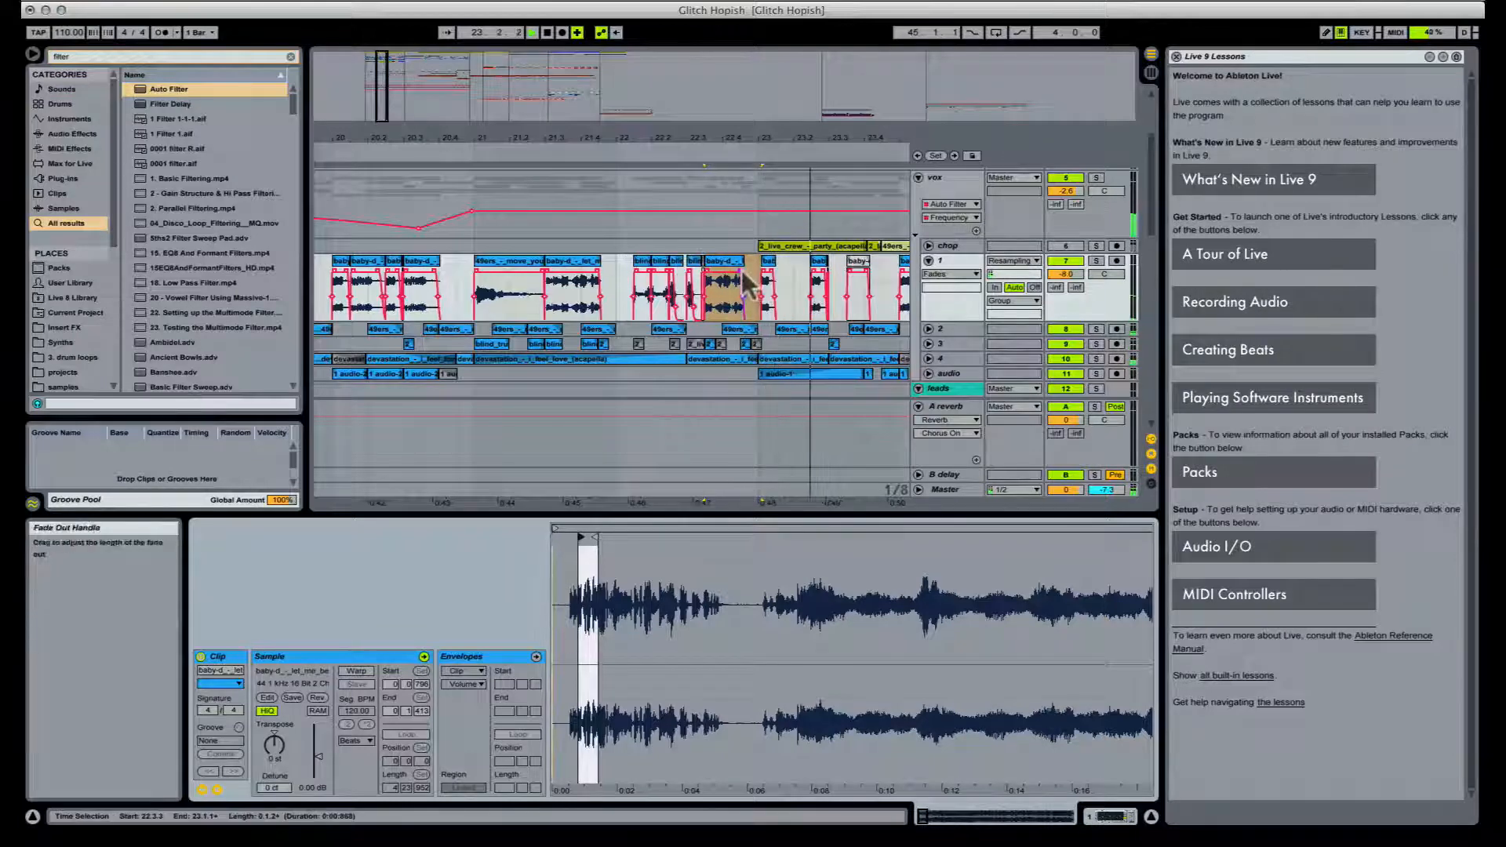
{"action": "left_click", "coordinate": [740, 271]}
Step: Put the vox filter frequency automation in its own lane and copy its bars 17 to 21 to bar 25
{"action": "mouse_move", "coordinate": [647, 138]}
{"action": "left_mouse_down"}
{"action": "mouse_move", "coordinate": [642, 117]}
{"action": "mouse_move", "coordinate": [626, 135]}
{"action": "left_mouse_up"}
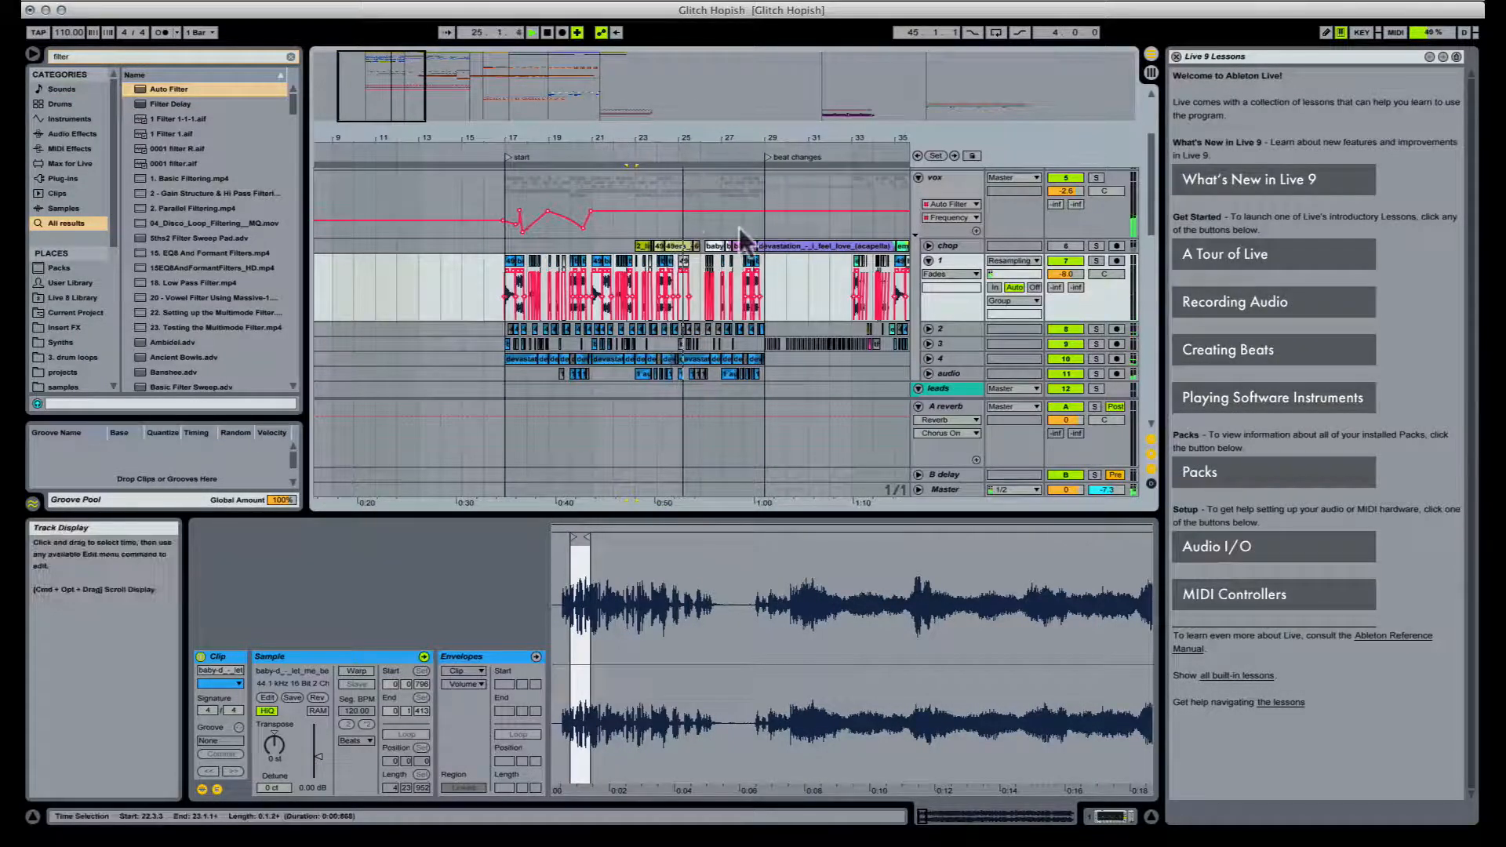
{"action": "scroll", "coordinate": [727, 263], "scroll_direction": "up", "scroll_amount": 3}
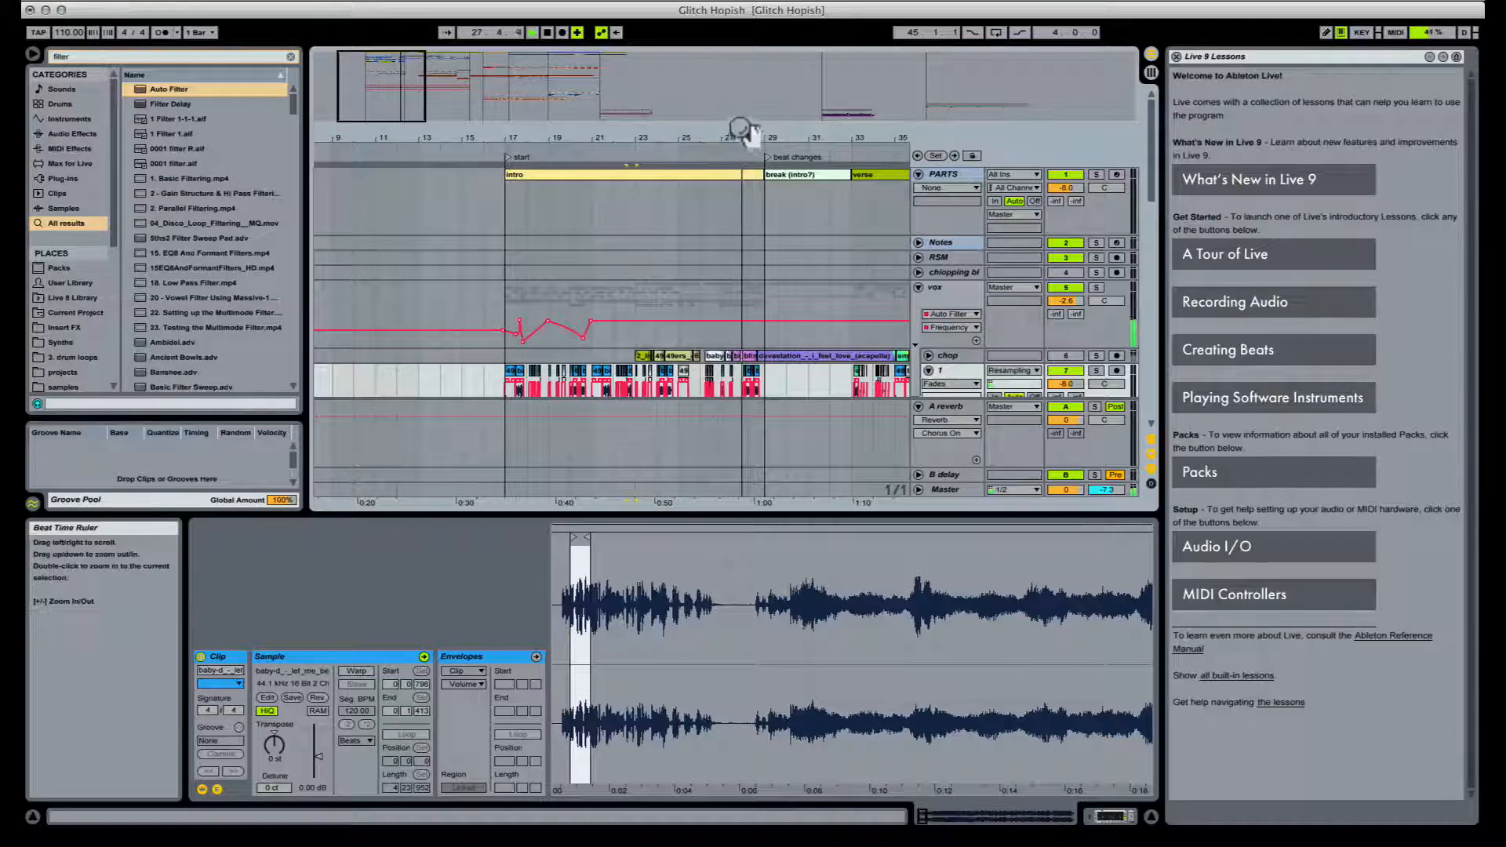
{"action": "left_click_drag", "start_coordinate": [746, 143], "coordinate": [686, 145]}
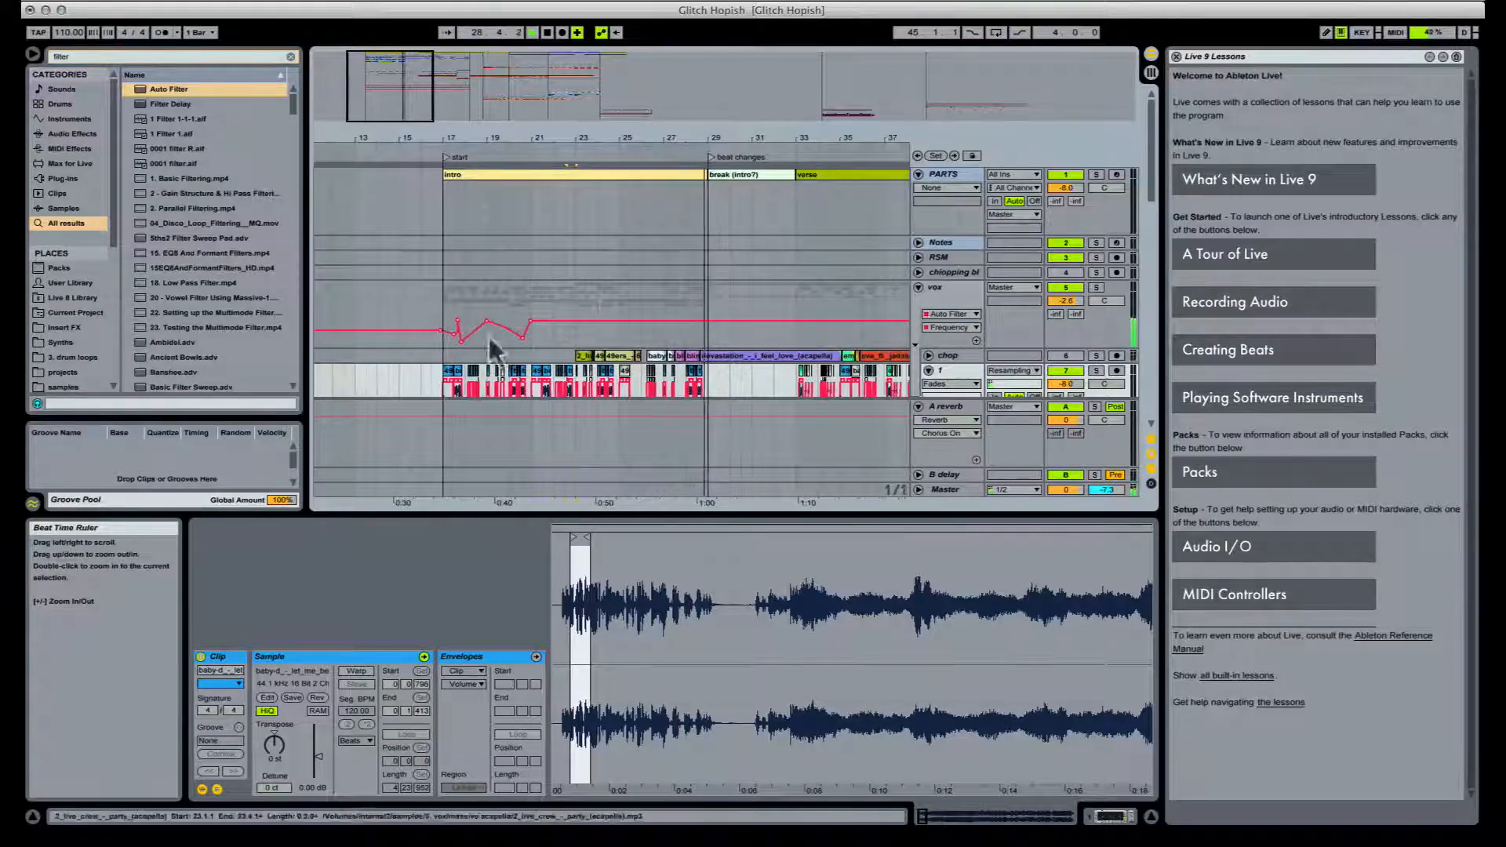
{"action": "left_click", "coordinate": [444, 323]}
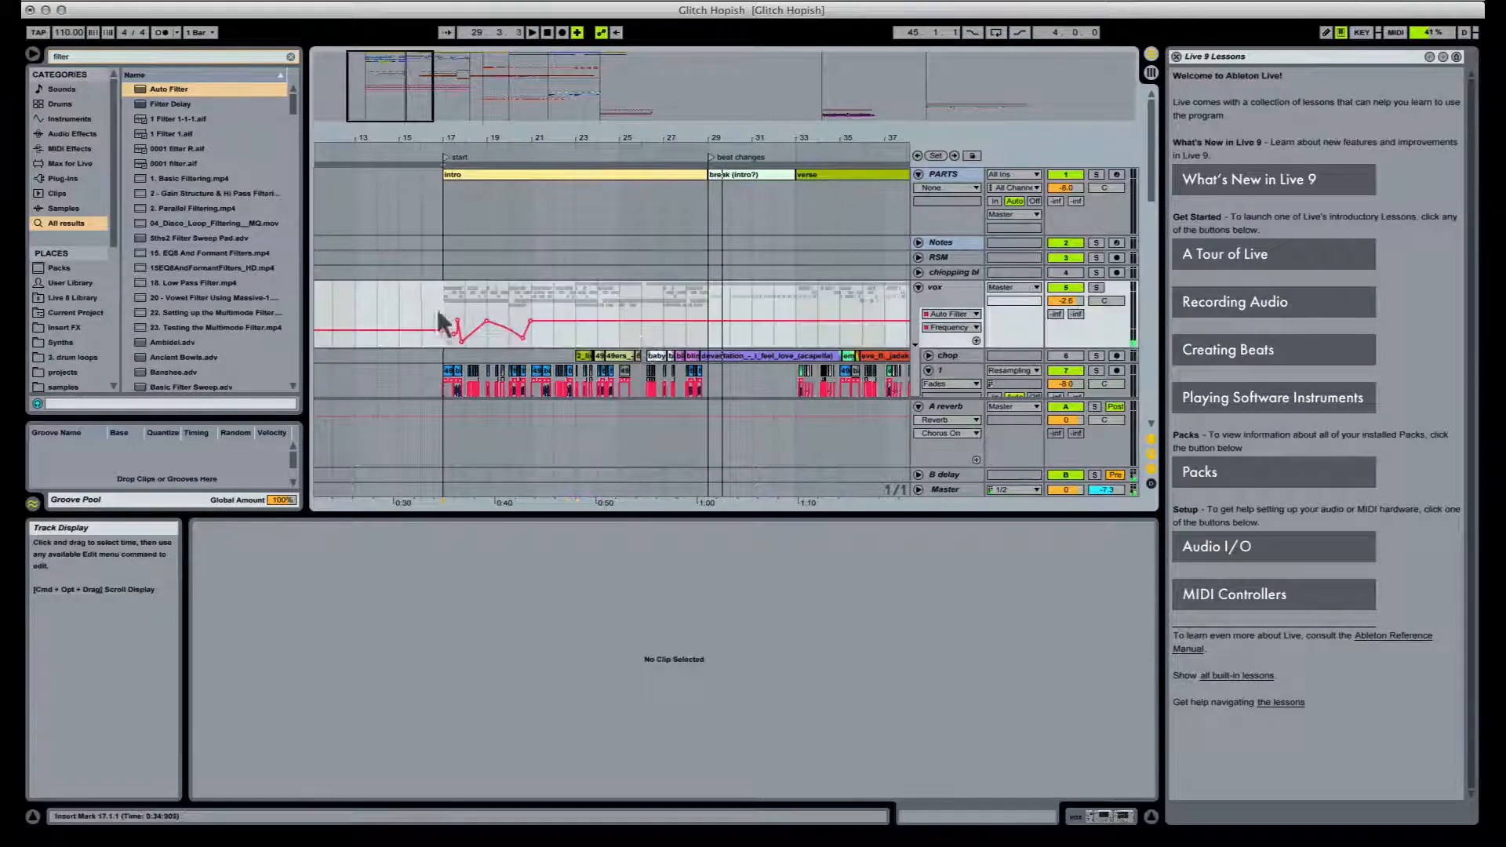
{"action": "left_click", "coordinate": [977, 341]}
{"action": "left_click_drag", "start_coordinate": [444, 361], "coordinate": [532, 375]}
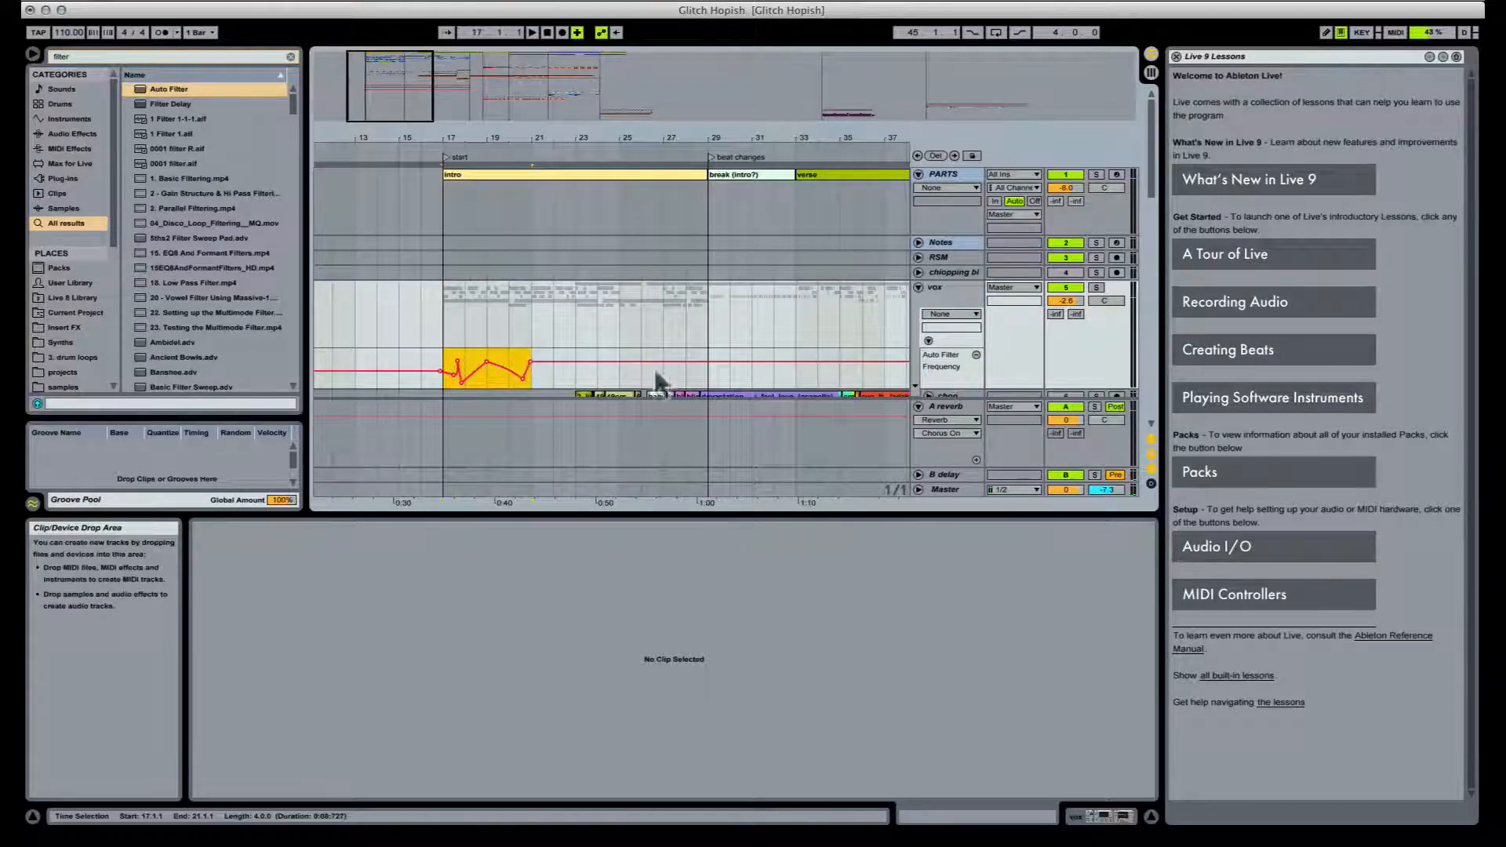
{"action": "key", "text": "super+c"}
{"action": "left_click", "coordinate": [620, 367]}
{"action": "key", "text": "super+v"}
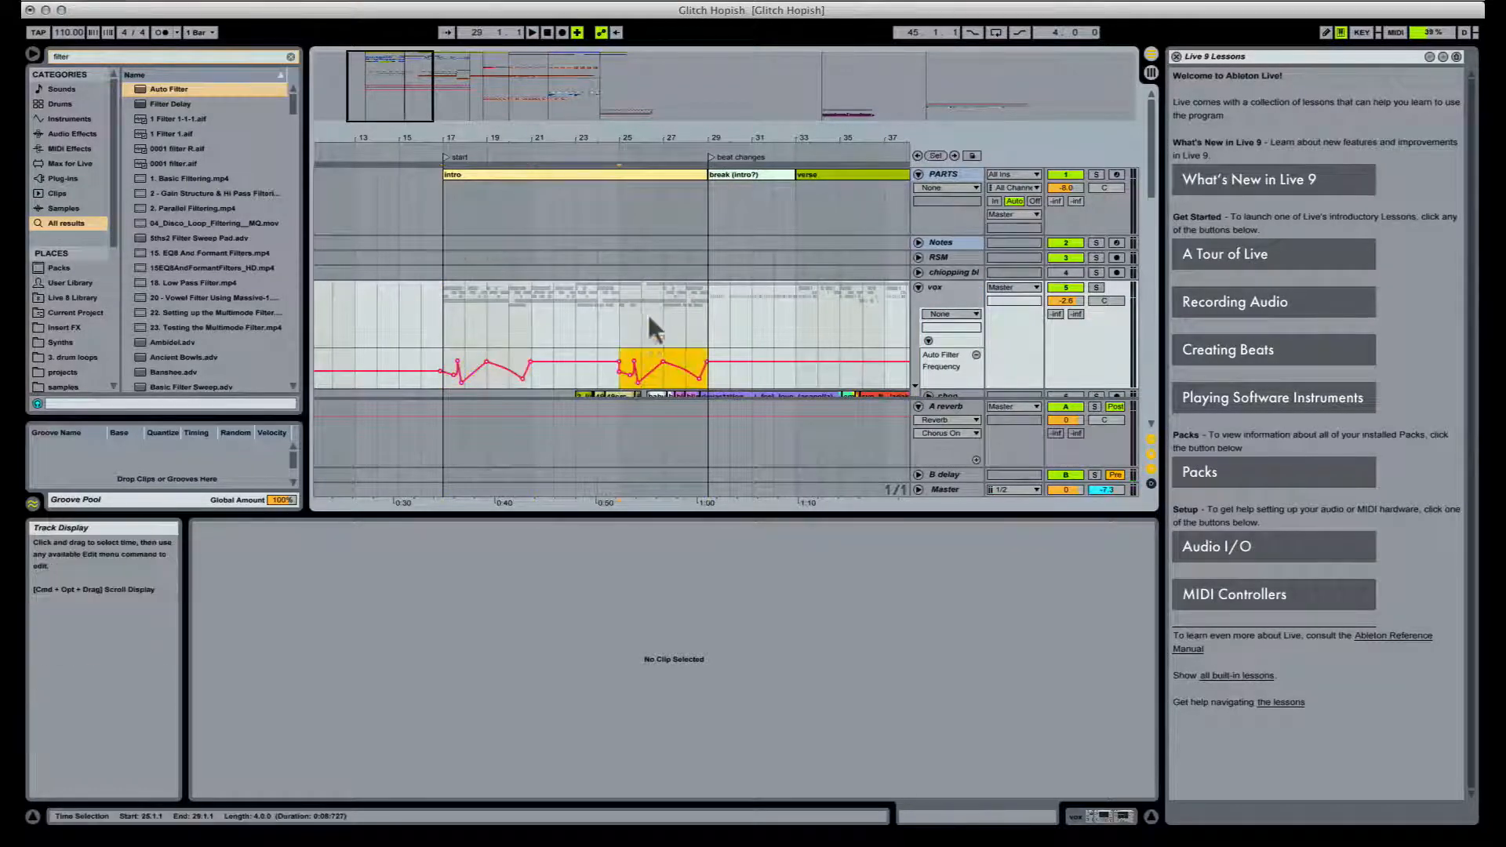
Step: Show the vox Auto Filter's Device On automation, draw it on from bar 25 to bar 29 and audition it
{"action": "scroll", "coordinate": [737, 359], "scroll_direction": "down", "scroll_amount": 5}
{"action": "key", "text": "space"}
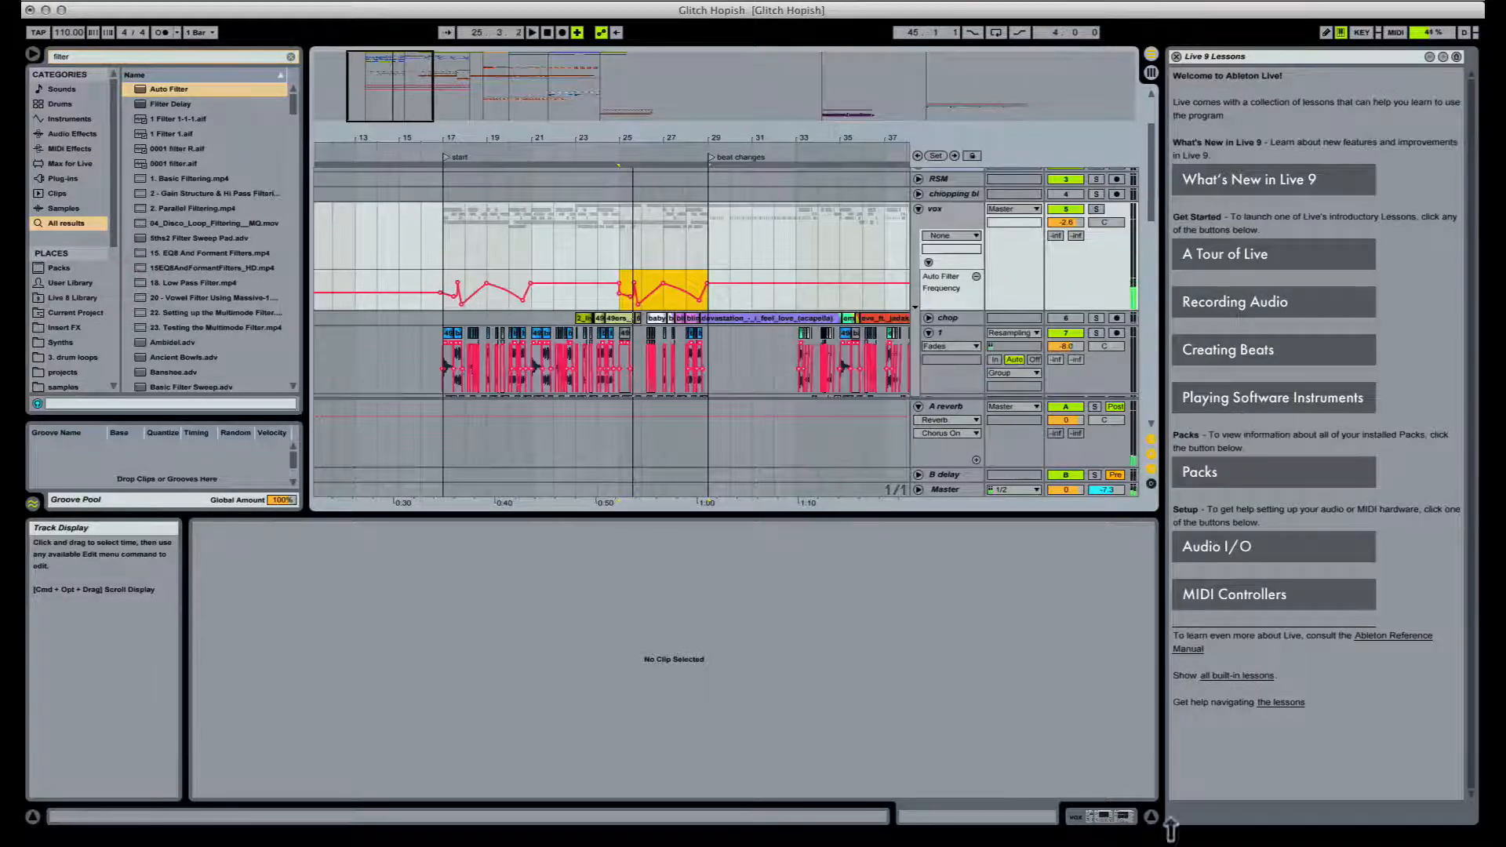
{"action": "left_click", "coordinate": [1103, 818]}
{"action": "right_click", "coordinate": [530, 658]}
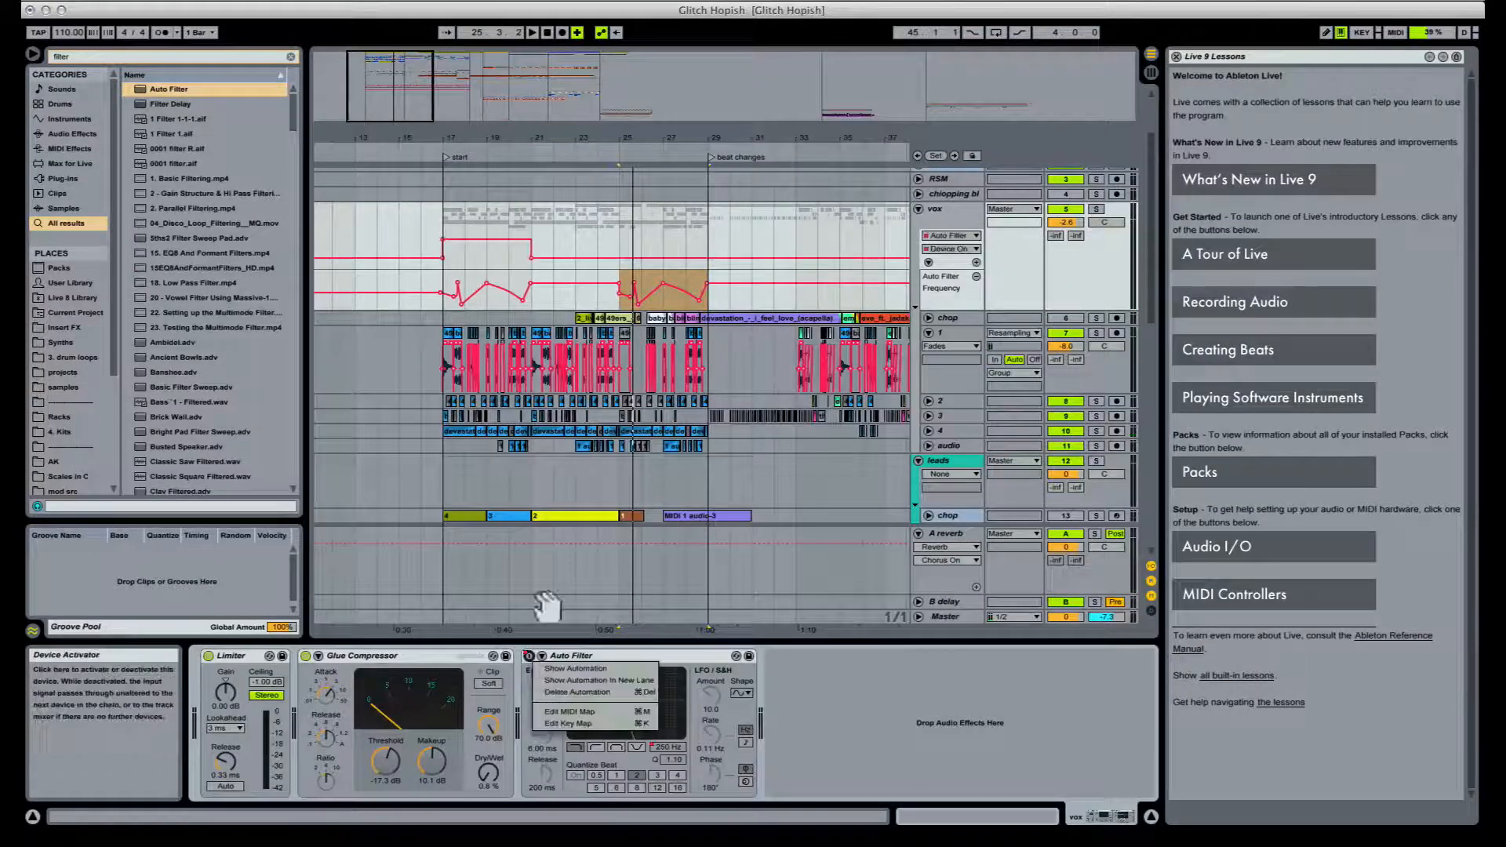
{"action": "key", "text": "b"}
{"action": "left_click_drag", "start_coordinate": [625, 239], "coordinate": [702, 231]}
{"action": "key", "text": "space"}
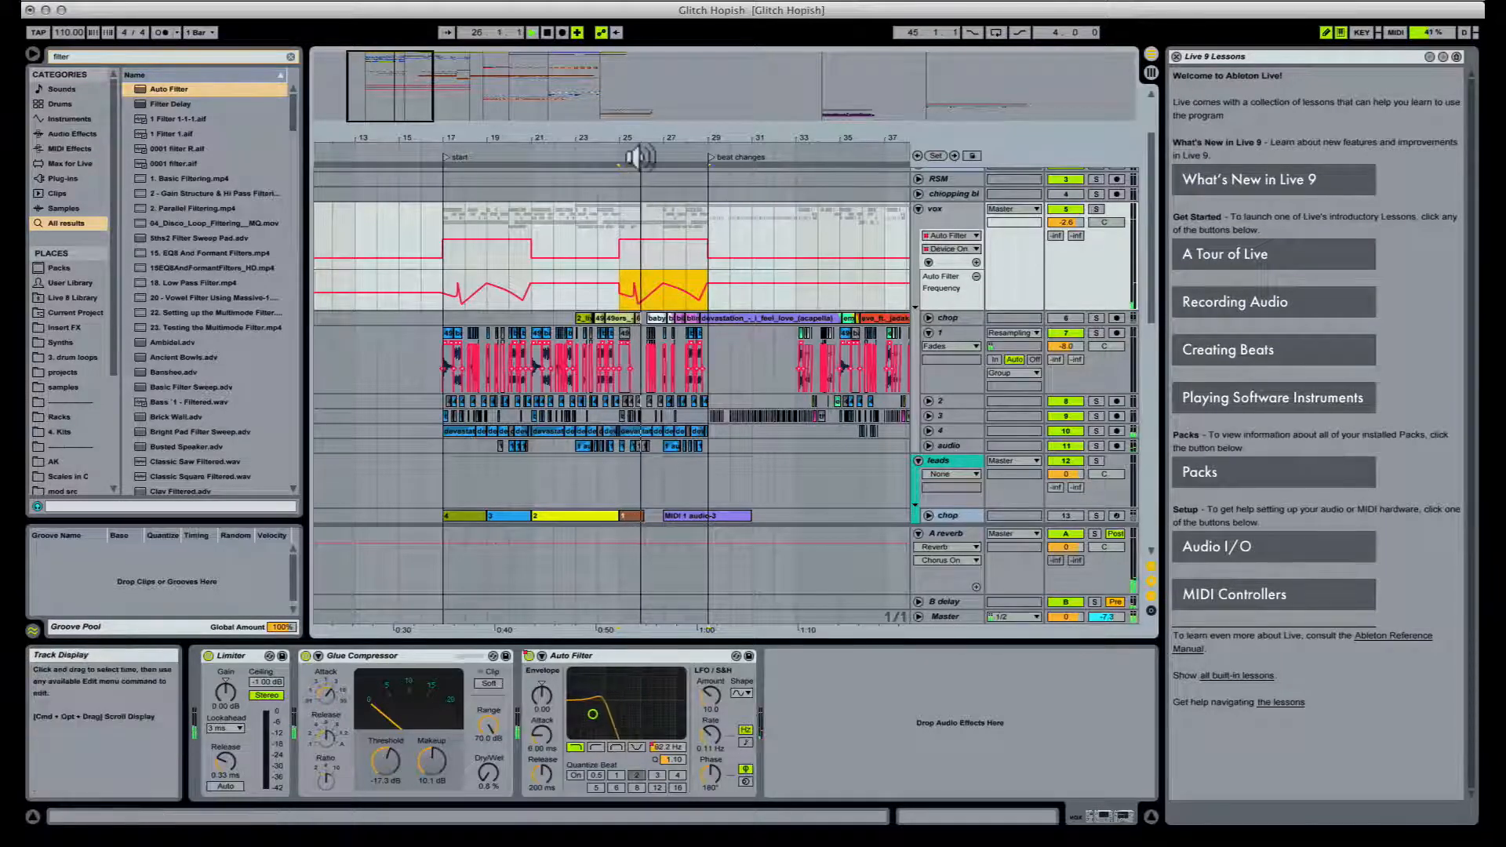
Step: Draw alternating quarter-note off steps in the vox filter's Device On automation from bar 25 onward during playback
{"action": "left_click_drag", "start_coordinate": [653, 139], "coordinate": [652, 212]}
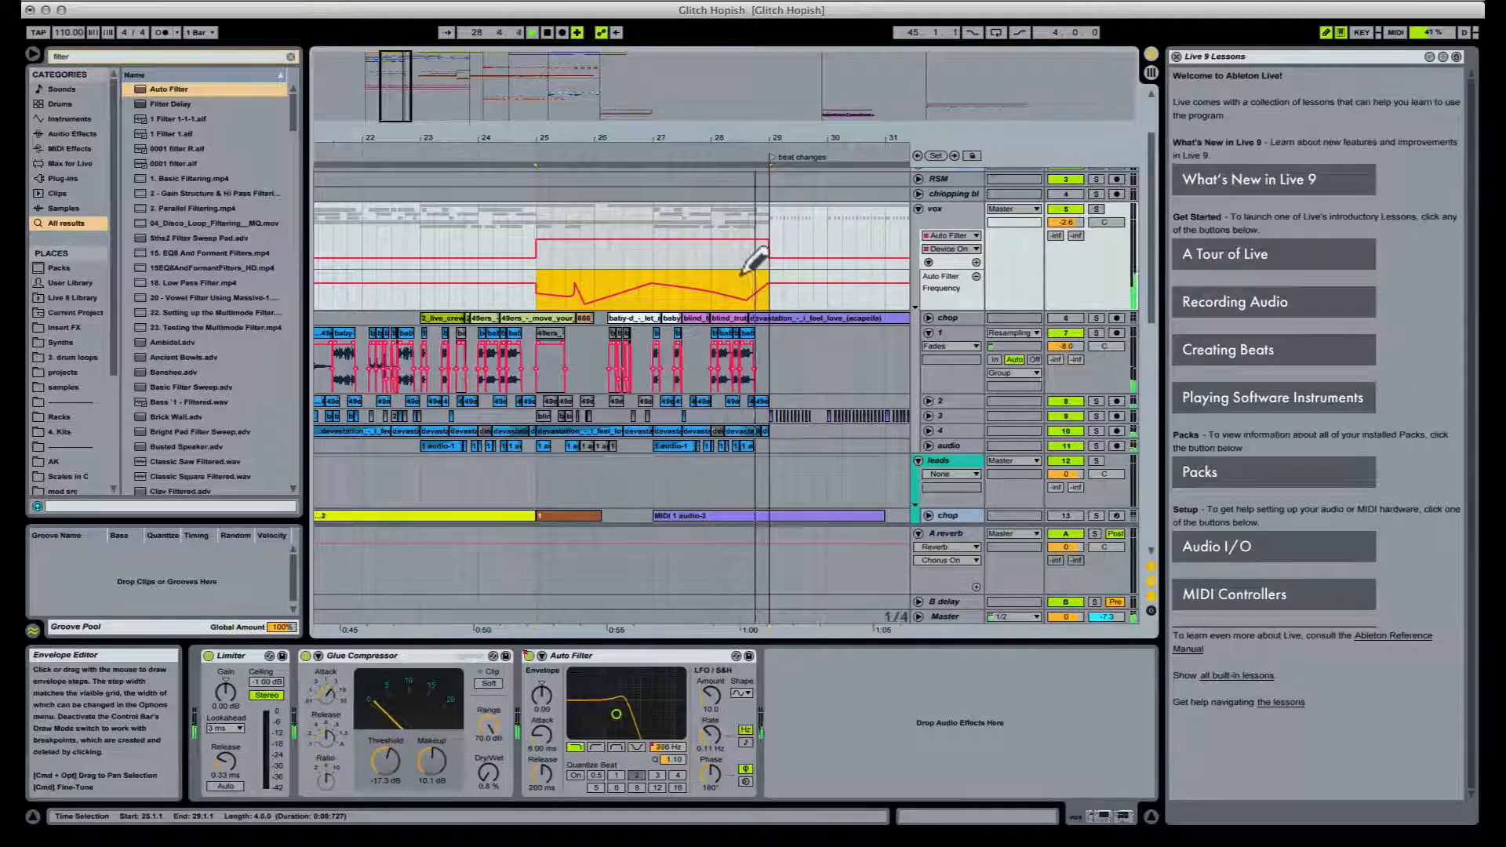
{"action": "key", "text": "space"}
{"action": "key", "text": "space"}
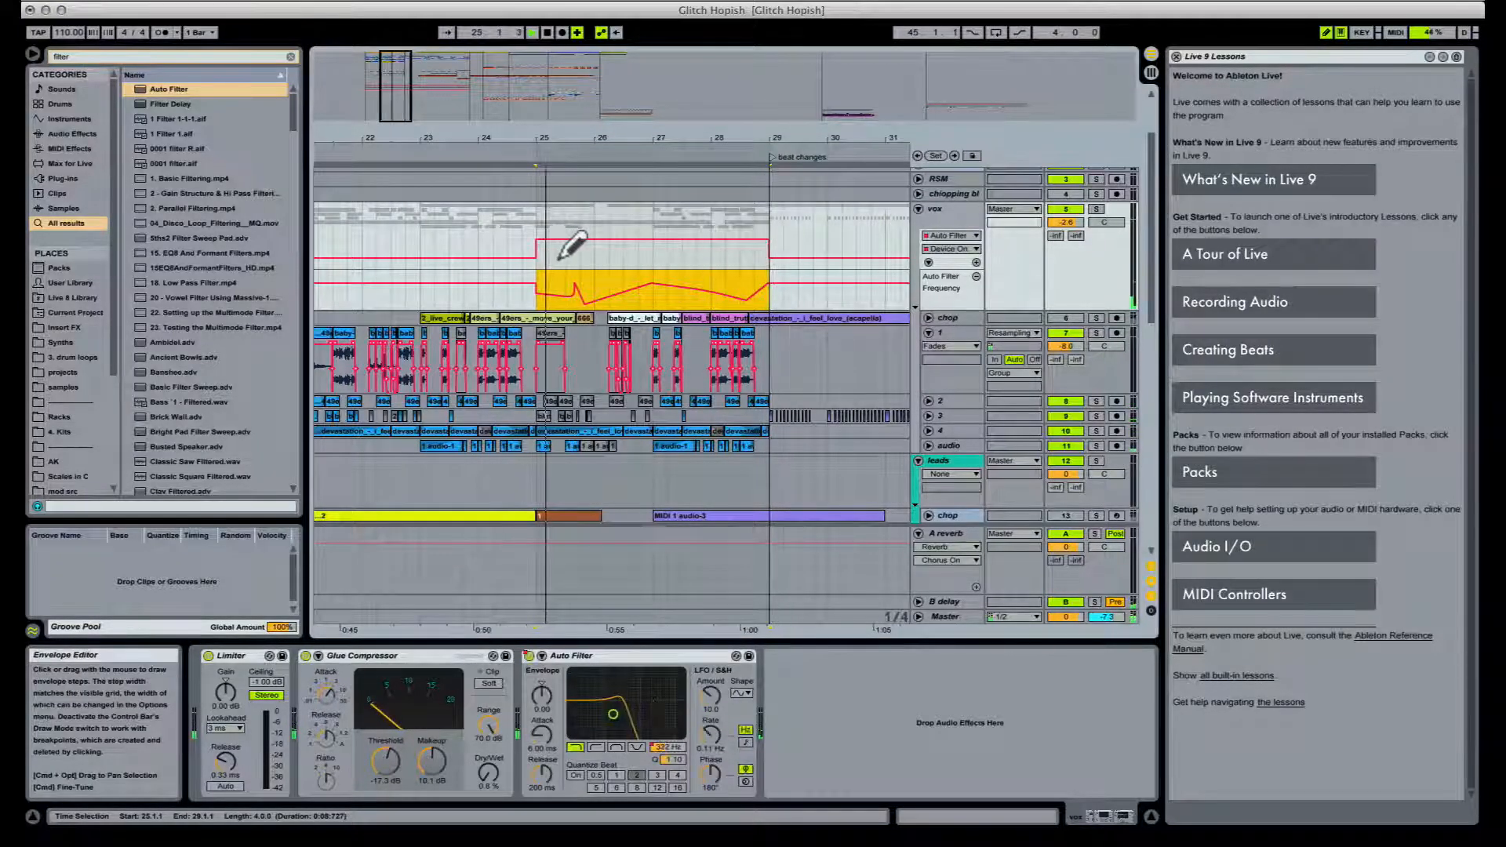
{"action": "left_click", "coordinate": [559, 257]}
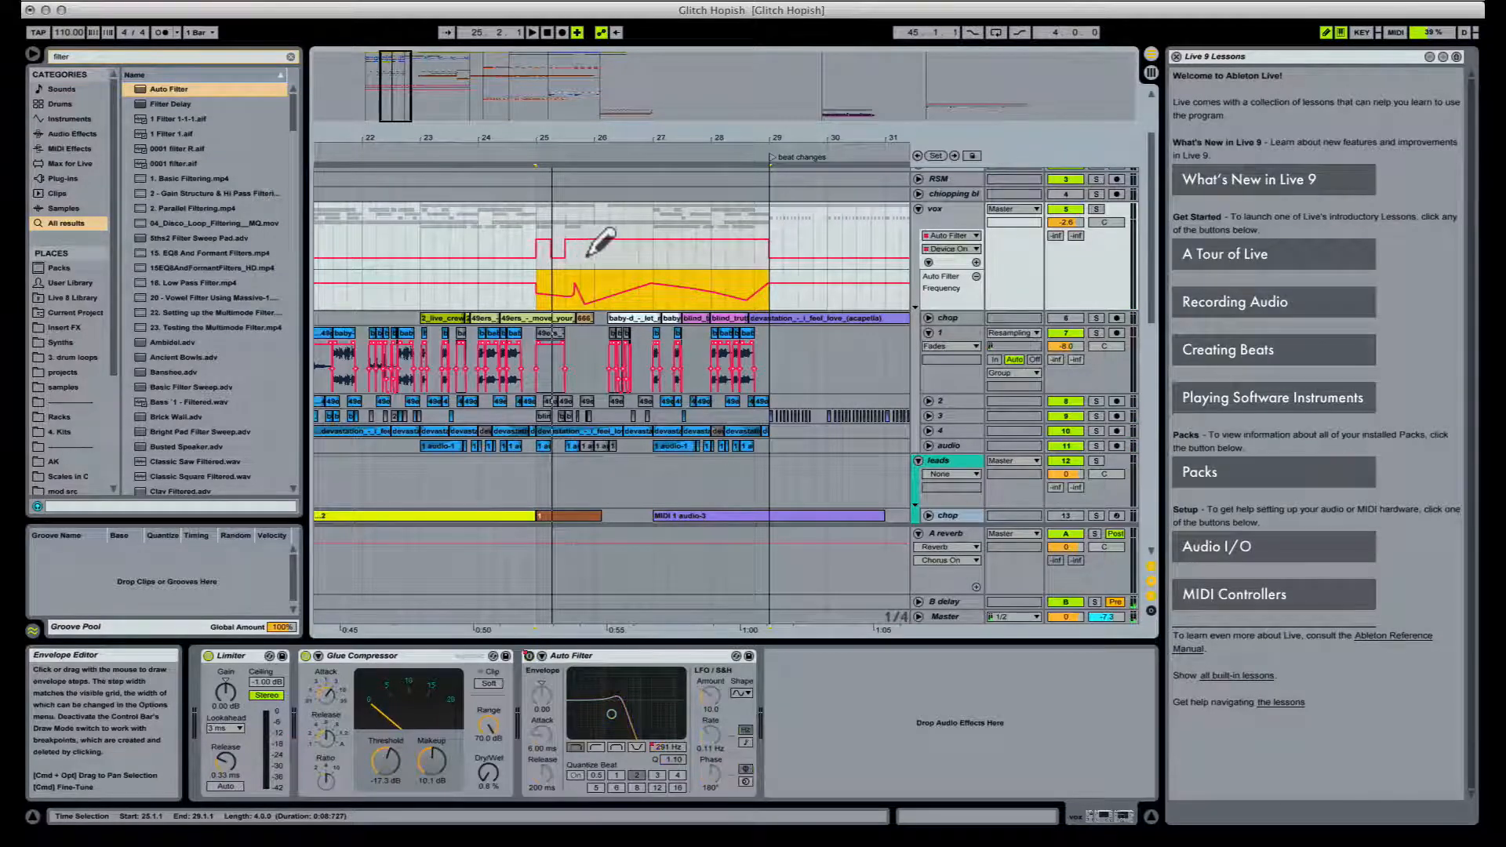
{"action": "left_click", "coordinate": [617, 258]}
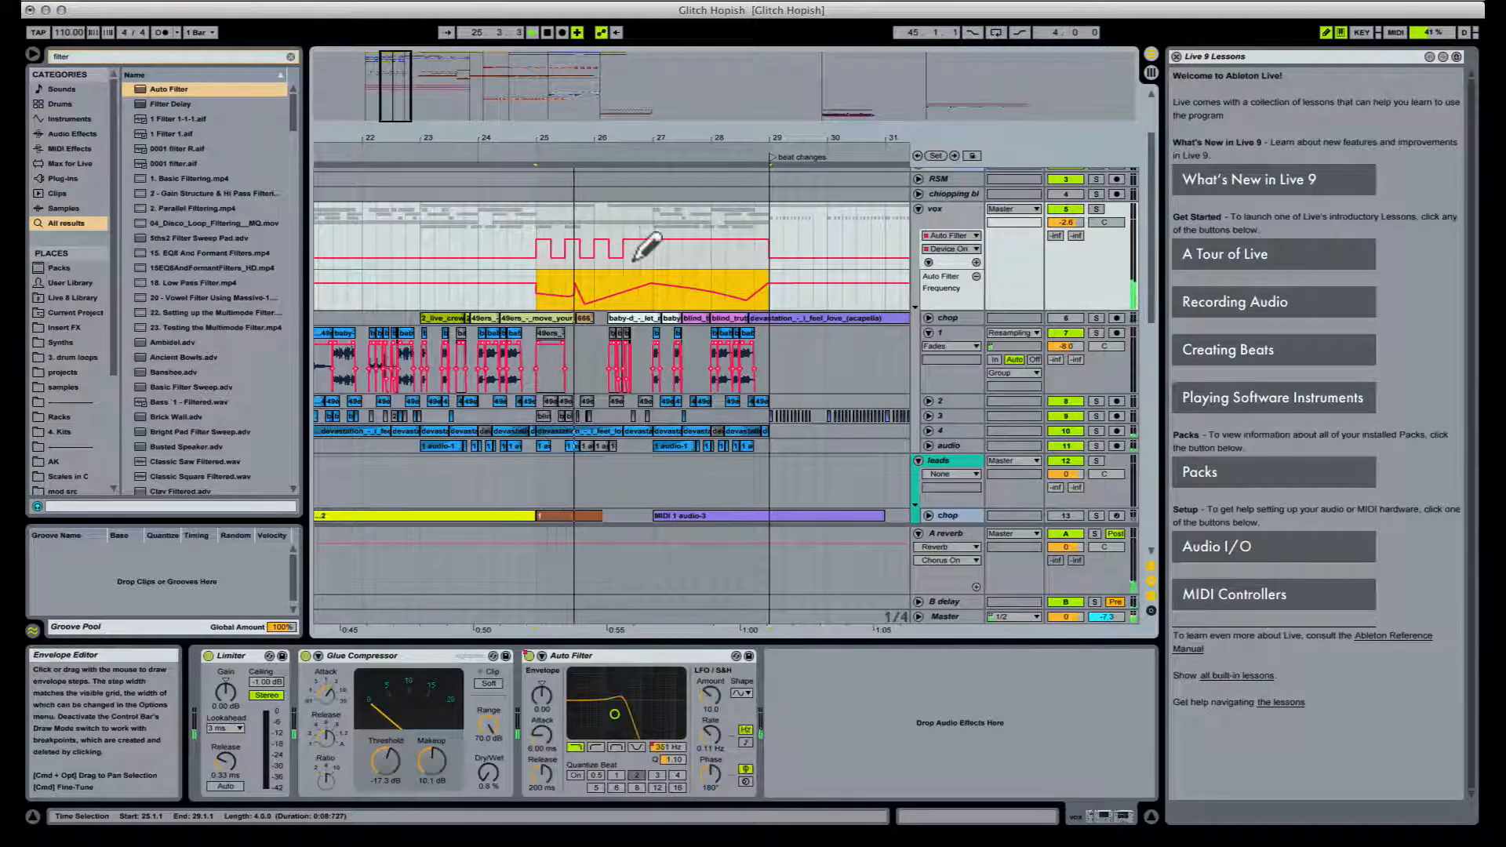
{"action": "left_click", "coordinate": [647, 257]}
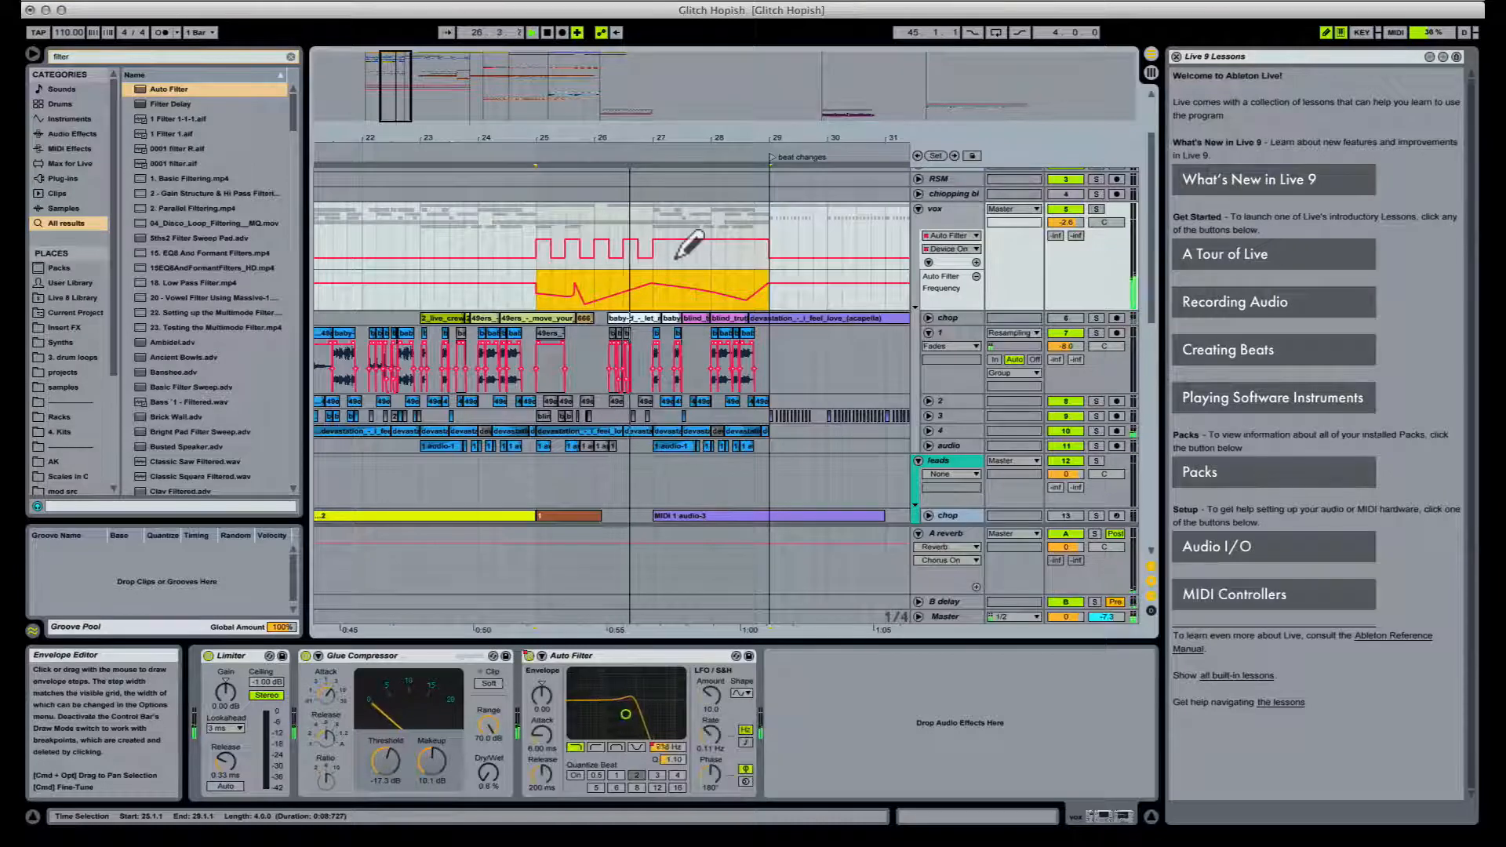
{"action": "left_click", "coordinate": [676, 257]}
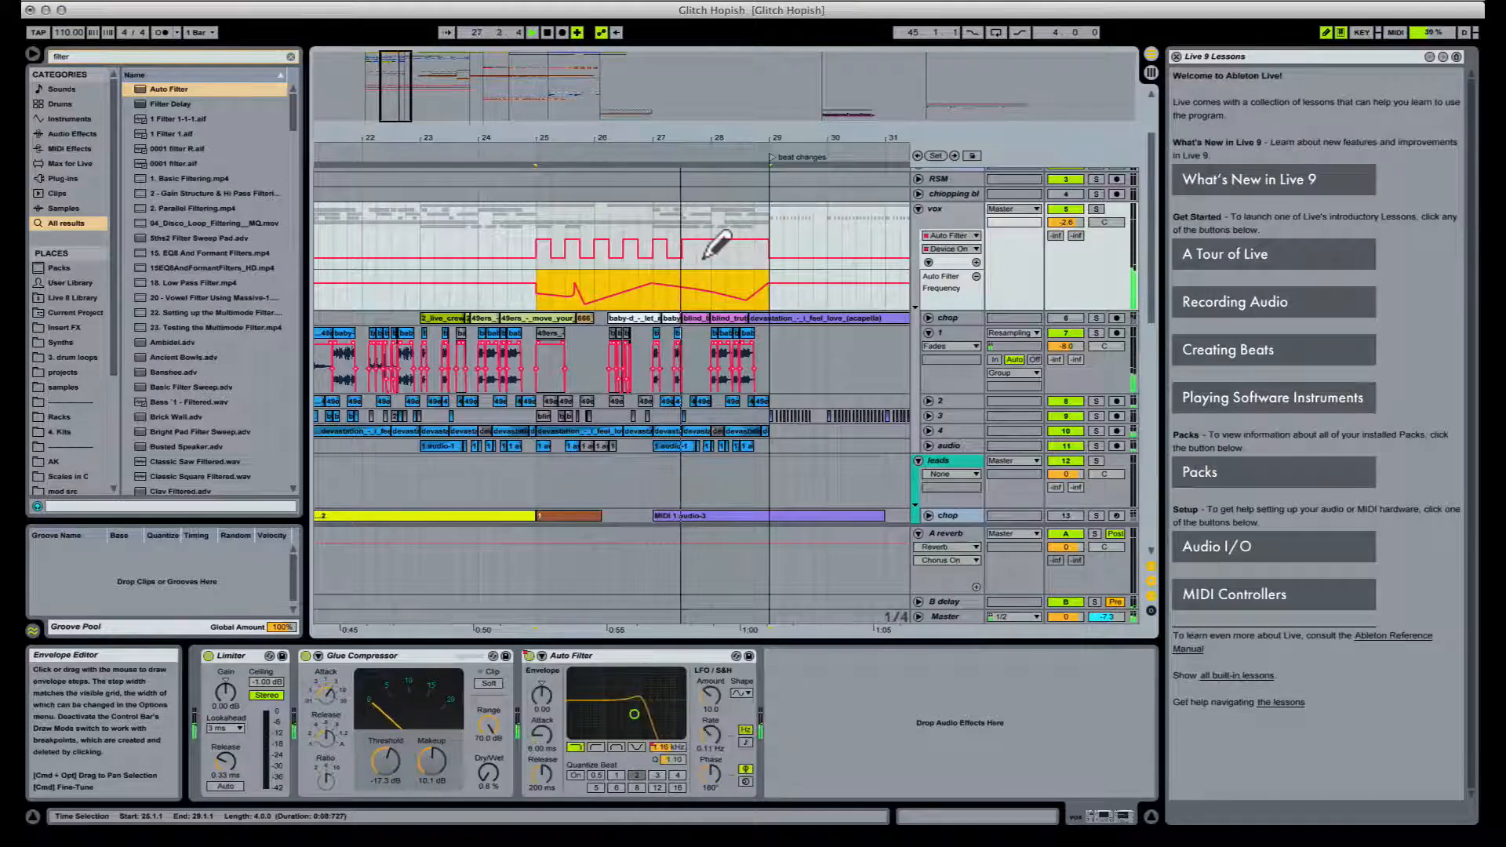
Step: Add off steps on a 1/8 grid between bars 25 and 27 of the Device On automation, auditioning the faster gating
{"action": "left_click", "coordinate": [558, 248]}
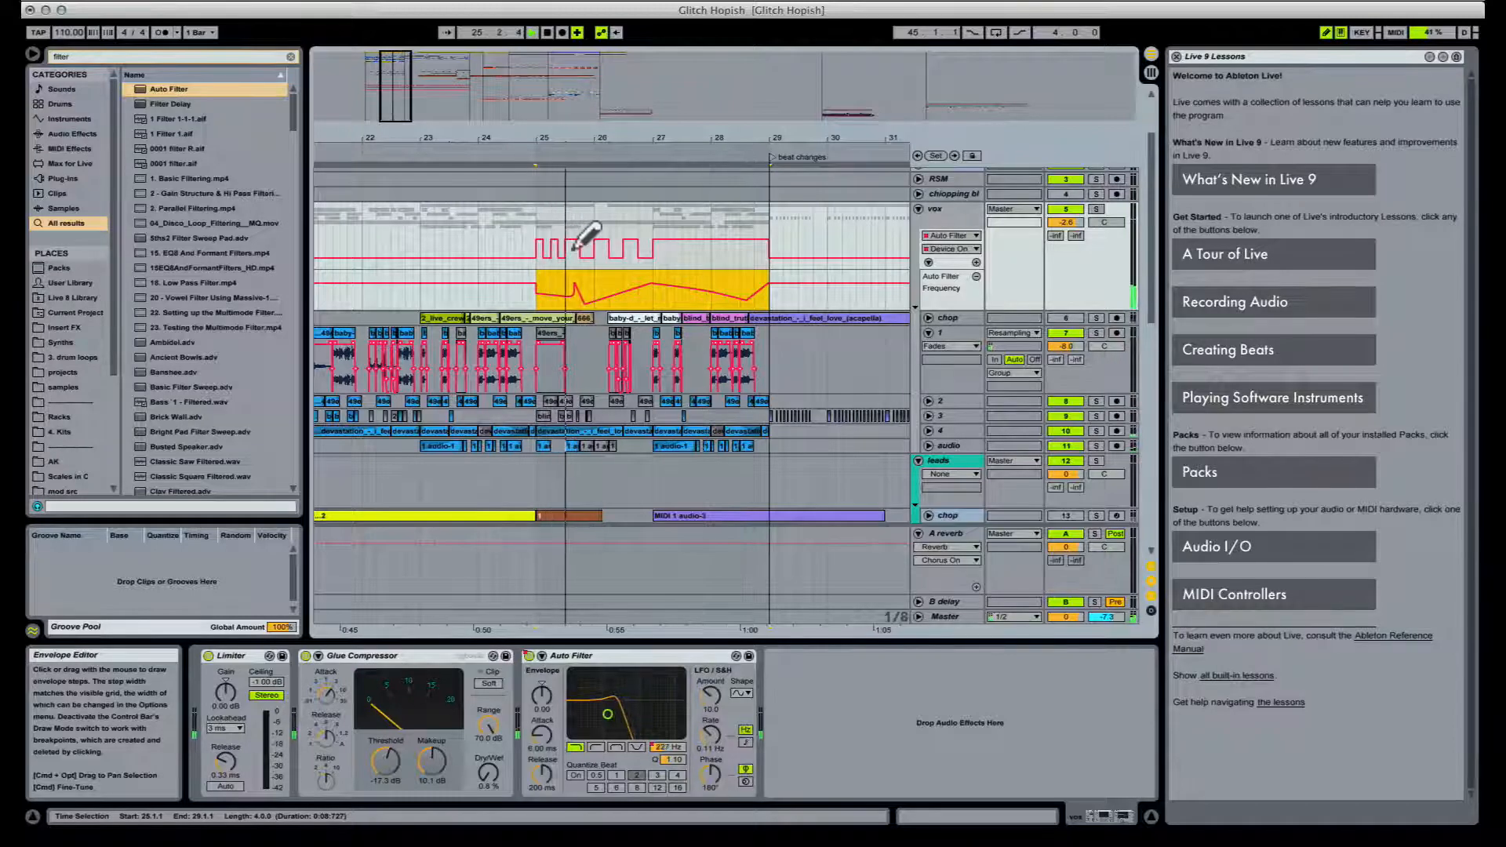
{"action": "key", "text": "space"}
{"action": "left_click", "coordinate": [577, 245]}
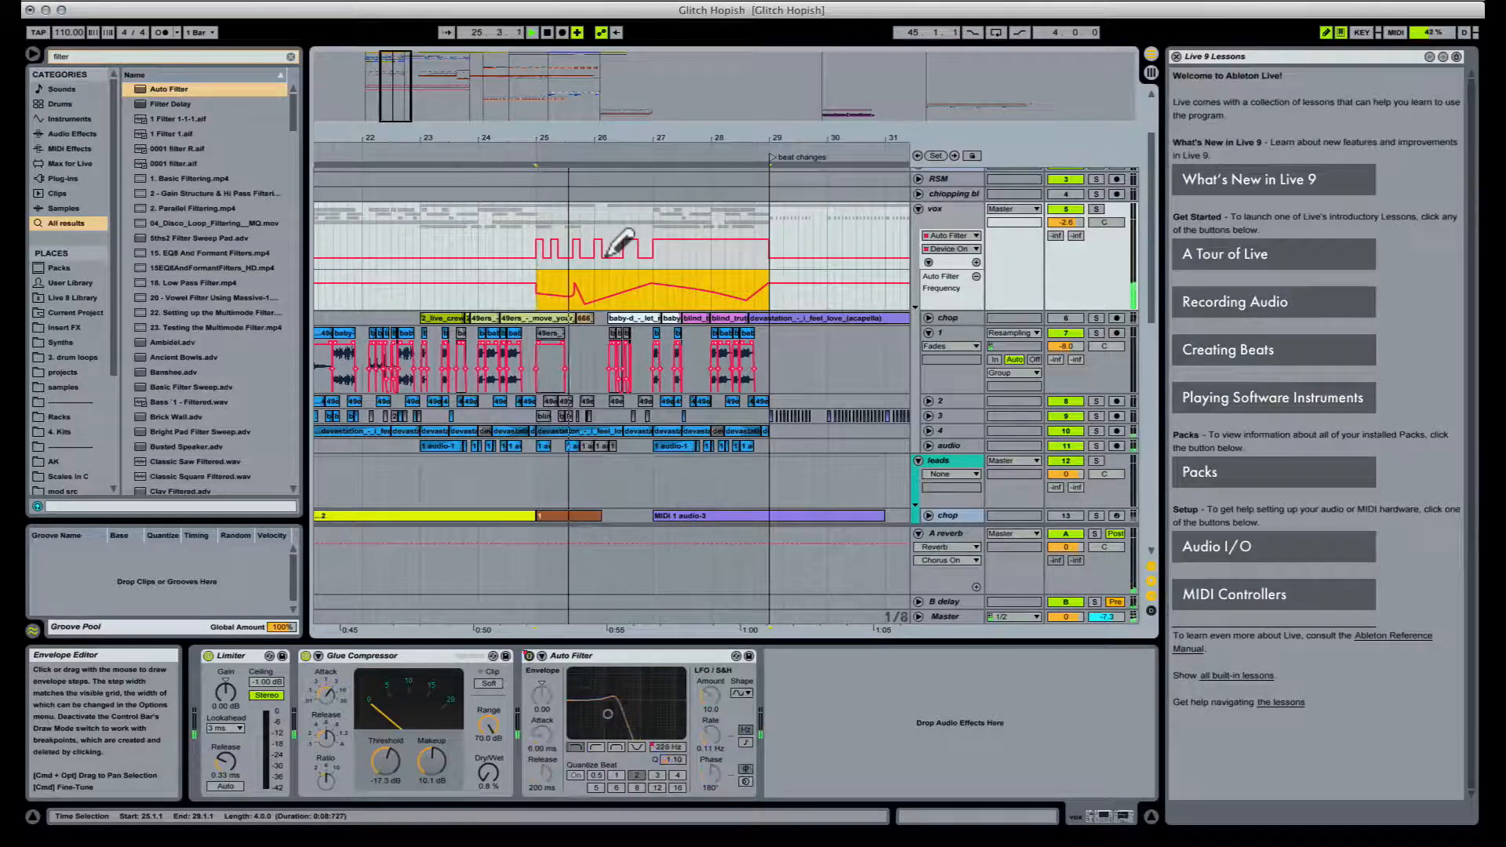
{"action": "key", "text": "space"}
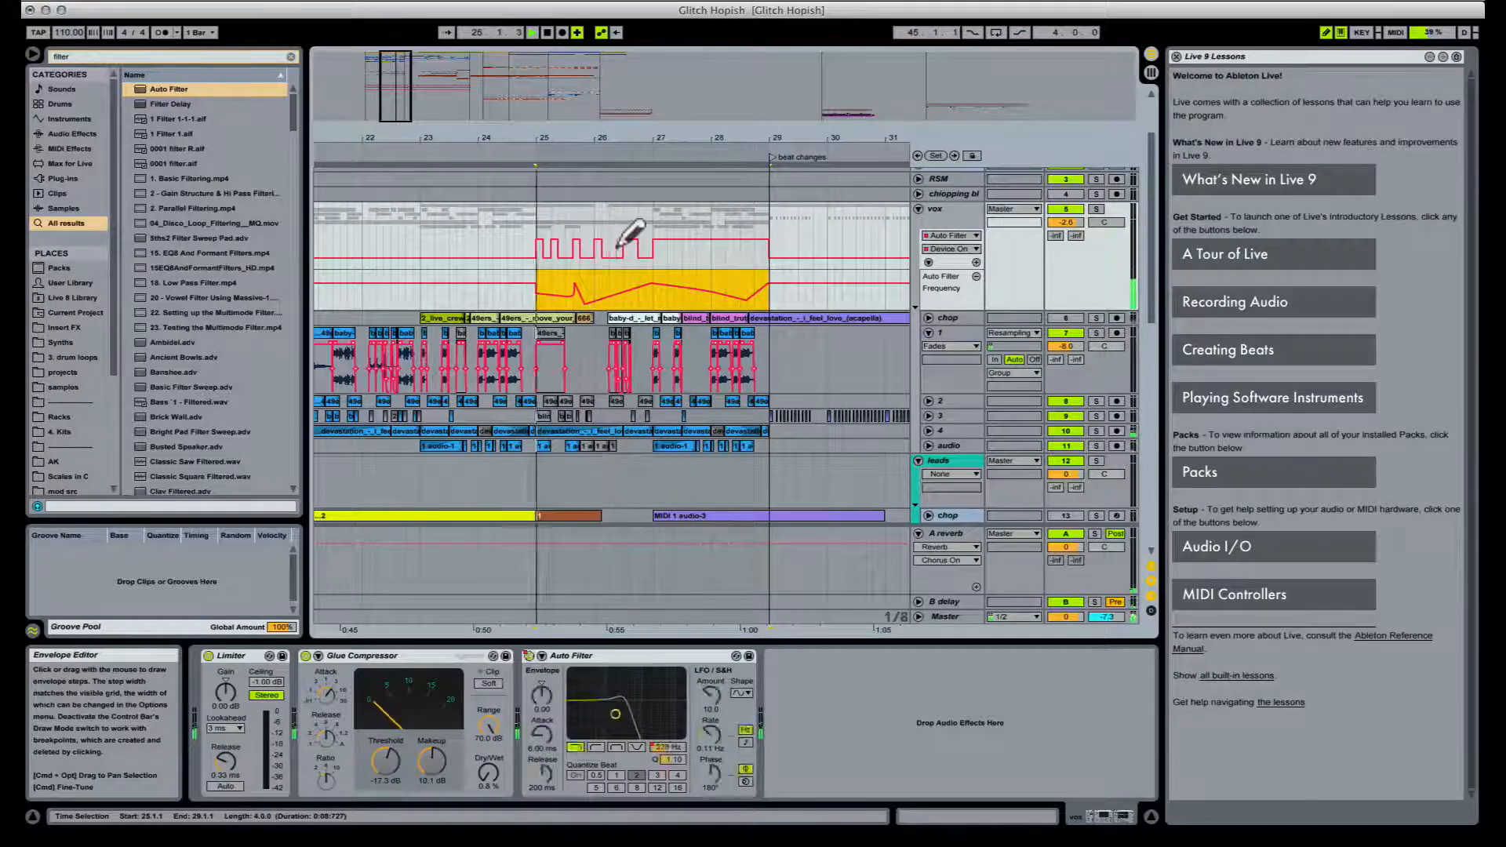
{"action": "left_click", "coordinate": [631, 249]}
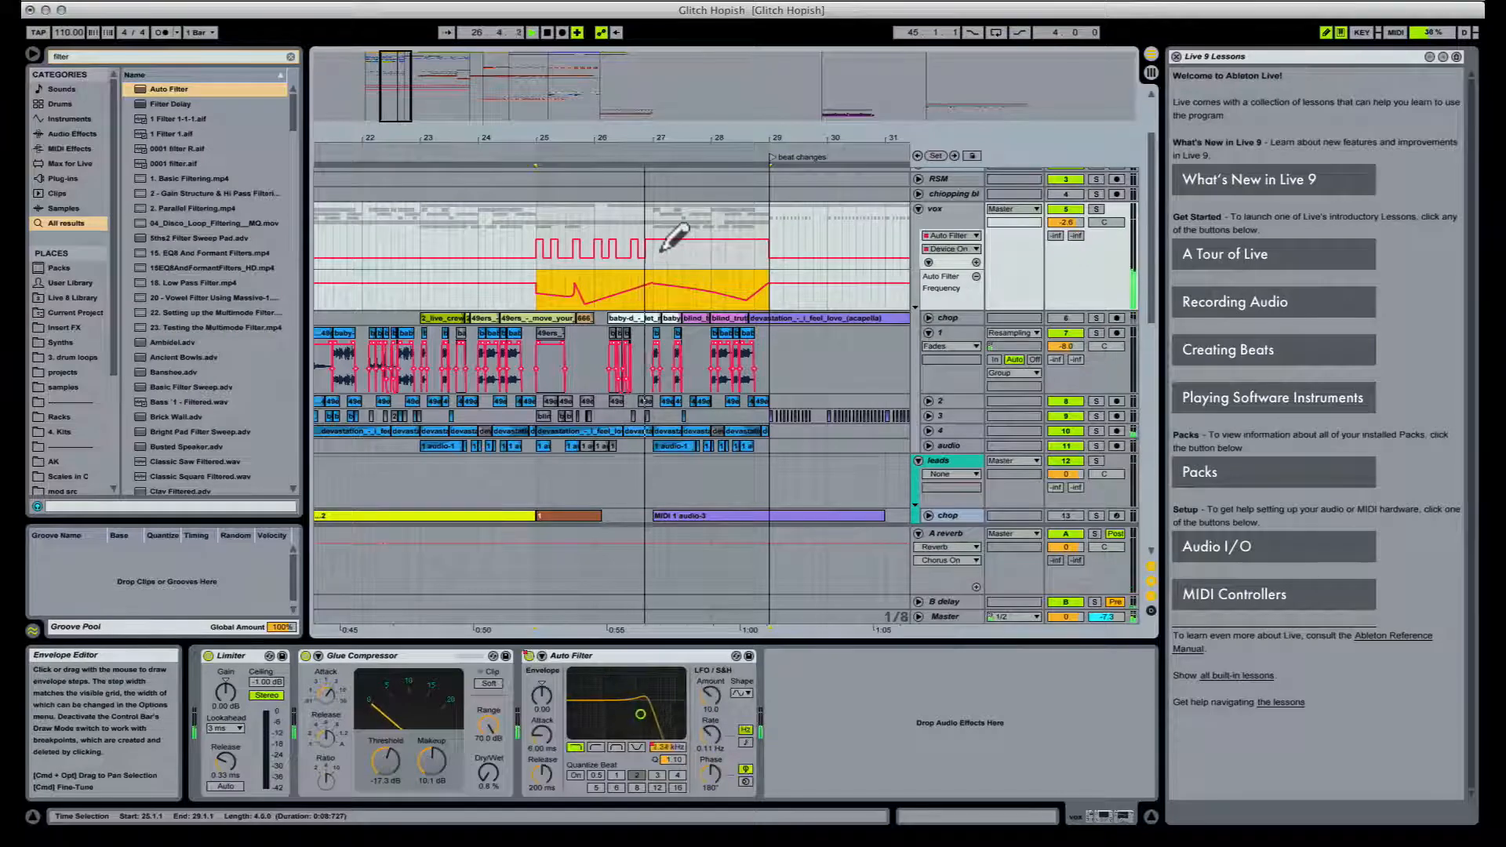
{"action": "key", "text": "space"}
Step: Select bars 25 to 27 and show the vox filter's Device On automation in its own lane
{"action": "key", "text": "b"}
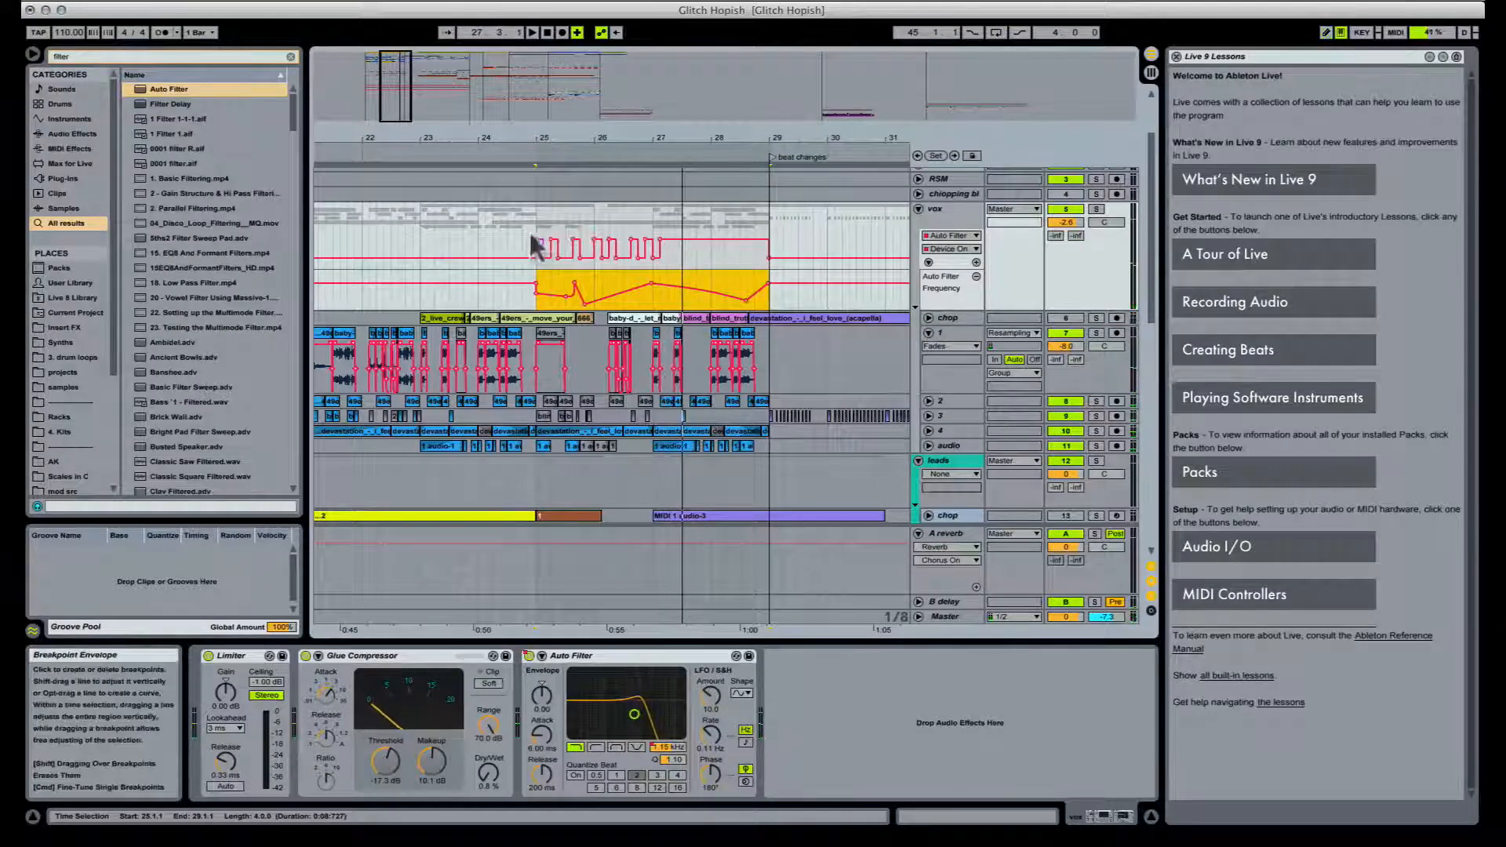
{"action": "left_click_drag", "start_coordinate": [532, 236], "coordinate": [663, 245]}
{"action": "left_click", "coordinate": [976, 262]}
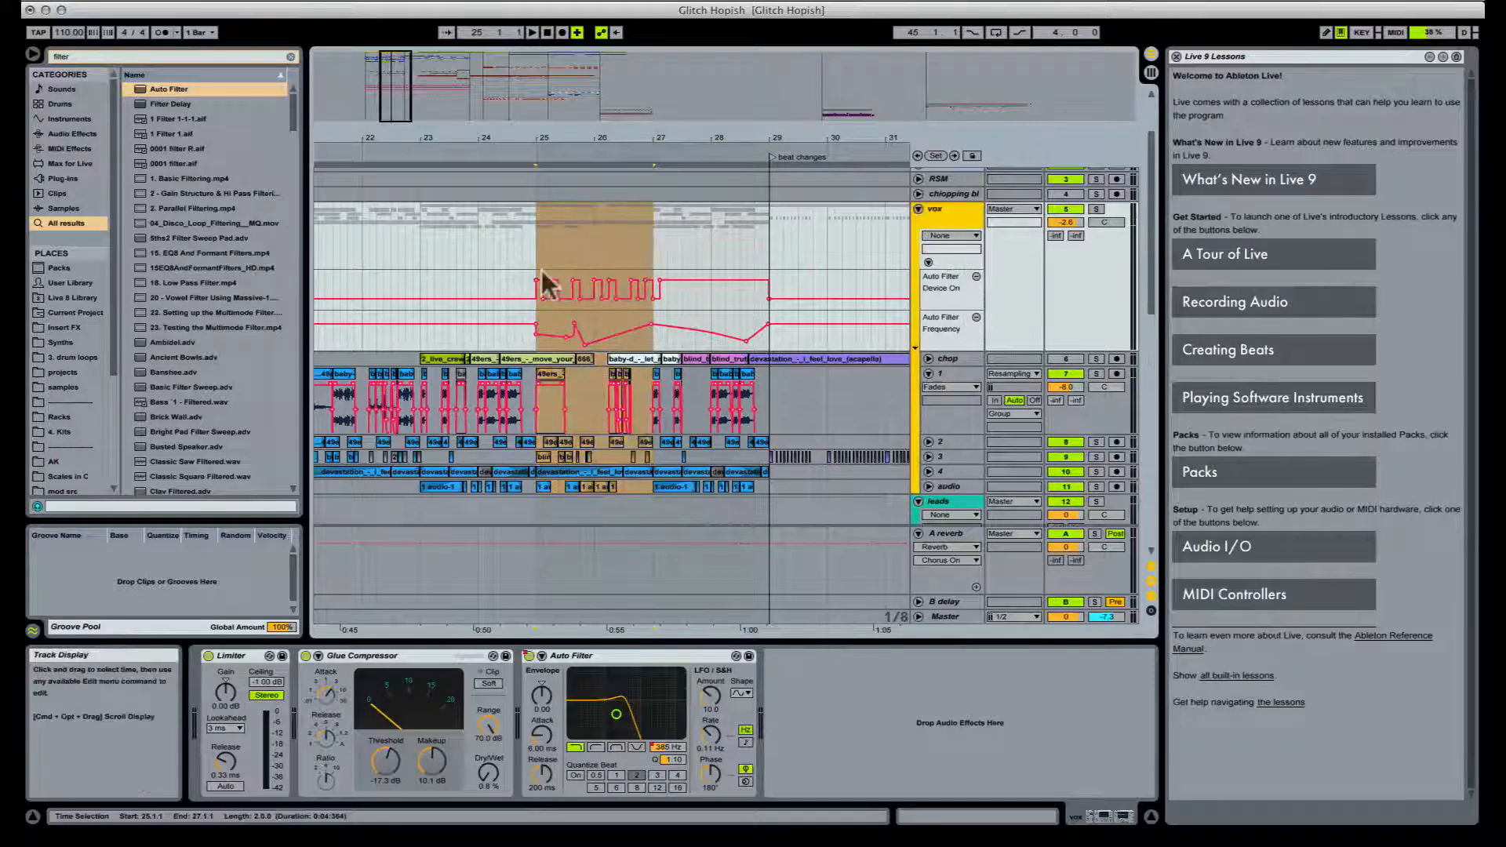
Step: Duplicate bars 25 to 27 of the Device On automation to bar 27 and play the result
{"action": "left_click", "coordinate": [540, 284]}
{"action": "left_click_drag", "start_coordinate": [540, 284], "coordinate": [687, 294]}
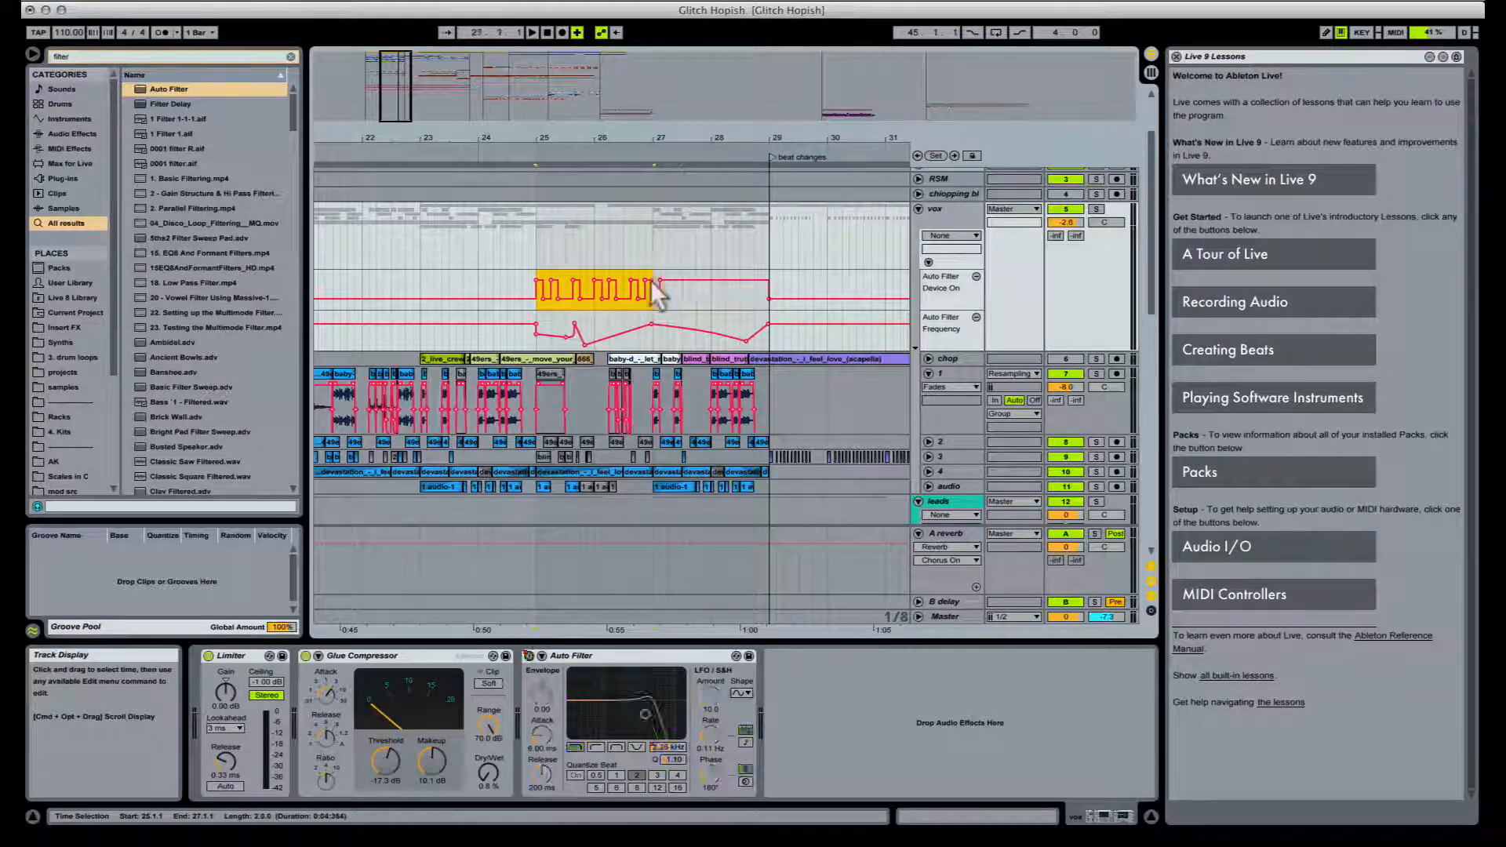
{"action": "key", "text": "super+d"}
{"action": "key", "text": "space"}
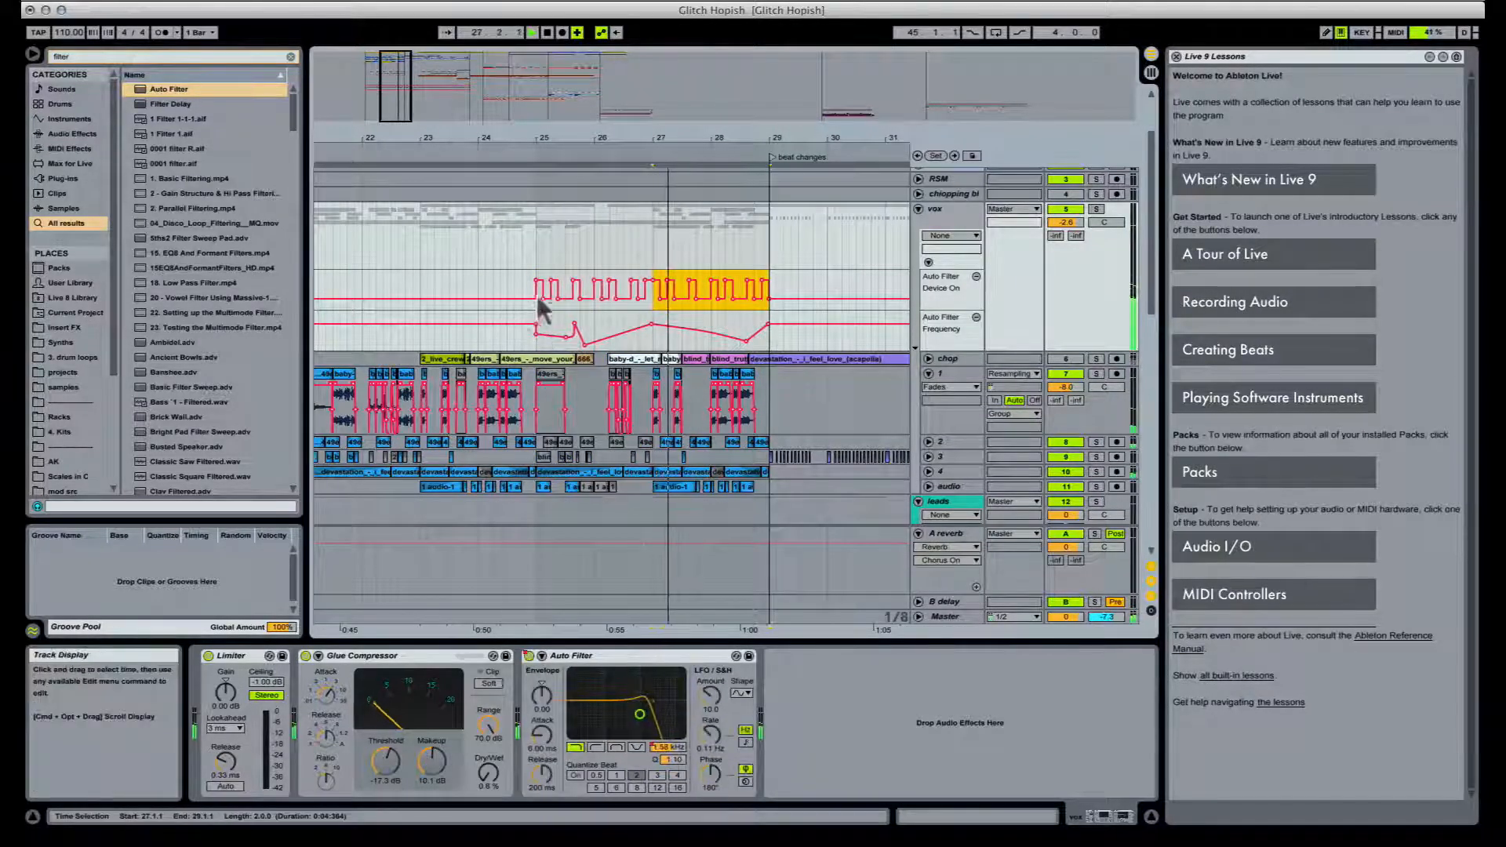
Step: Solo the vox group, audition it from bar 25 and rework individual Device On steps up to bar 29
{"action": "left_click", "coordinate": [536, 284]}
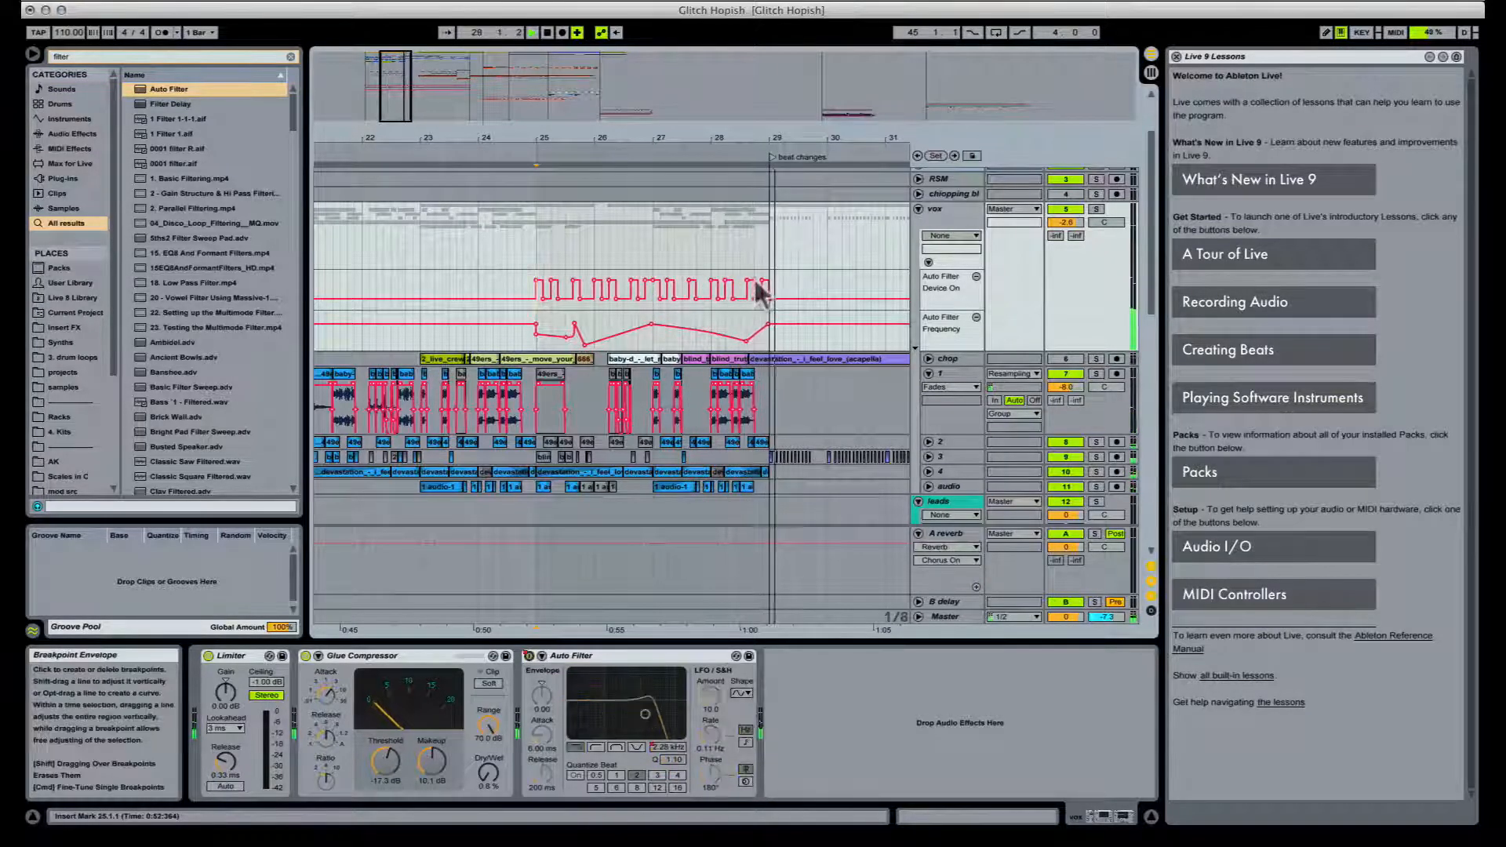
{"action": "left_click", "coordinate": [1096, 208]}
{"action": "key", "text": "space"}
{"action": "key", "text": "space"}
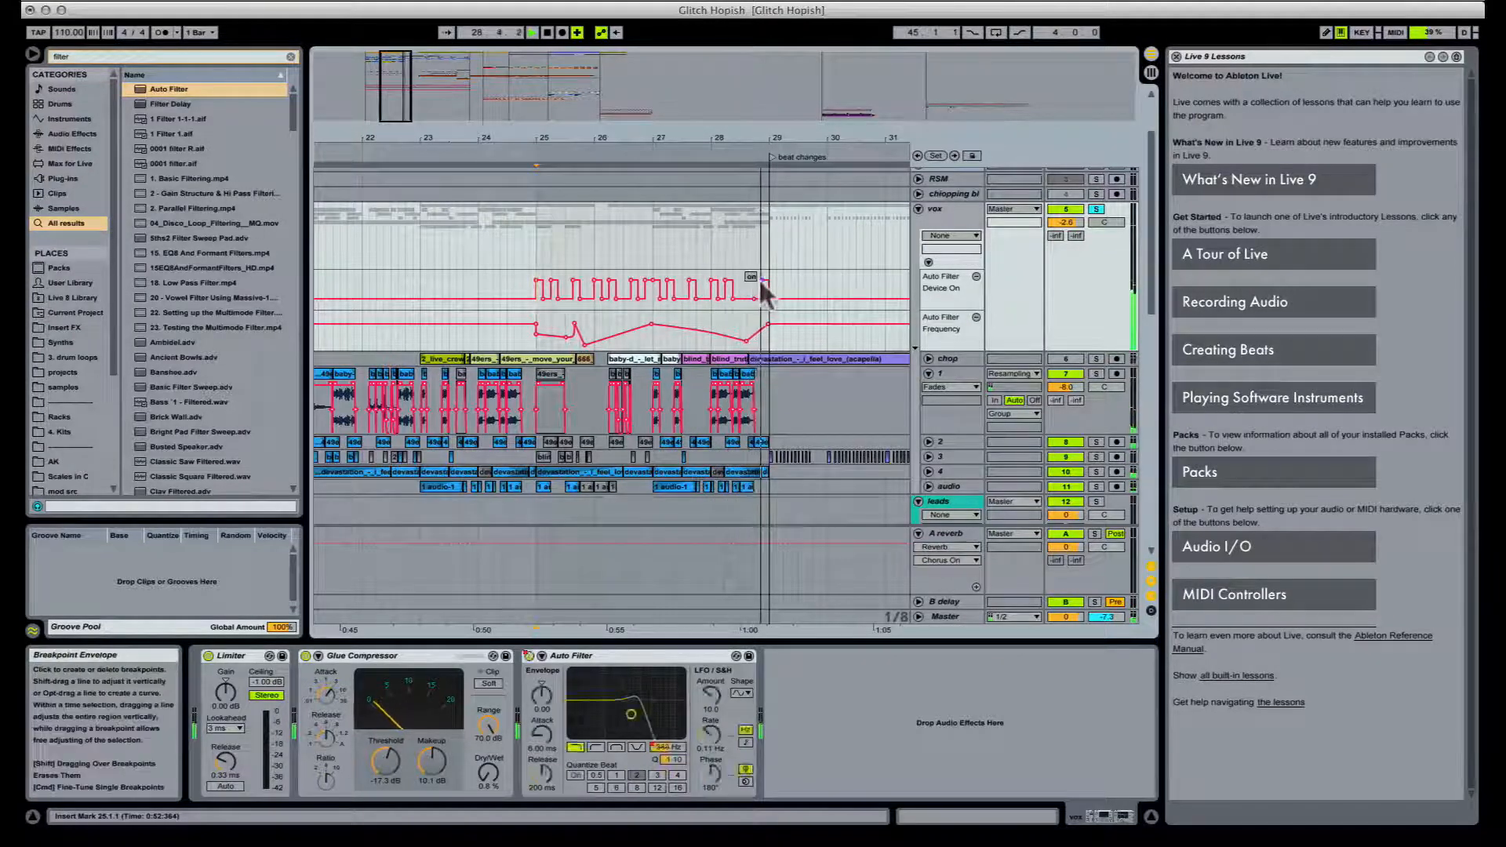
{"action": "key", "text": "space"}
{"action": "key", "text": "space"}
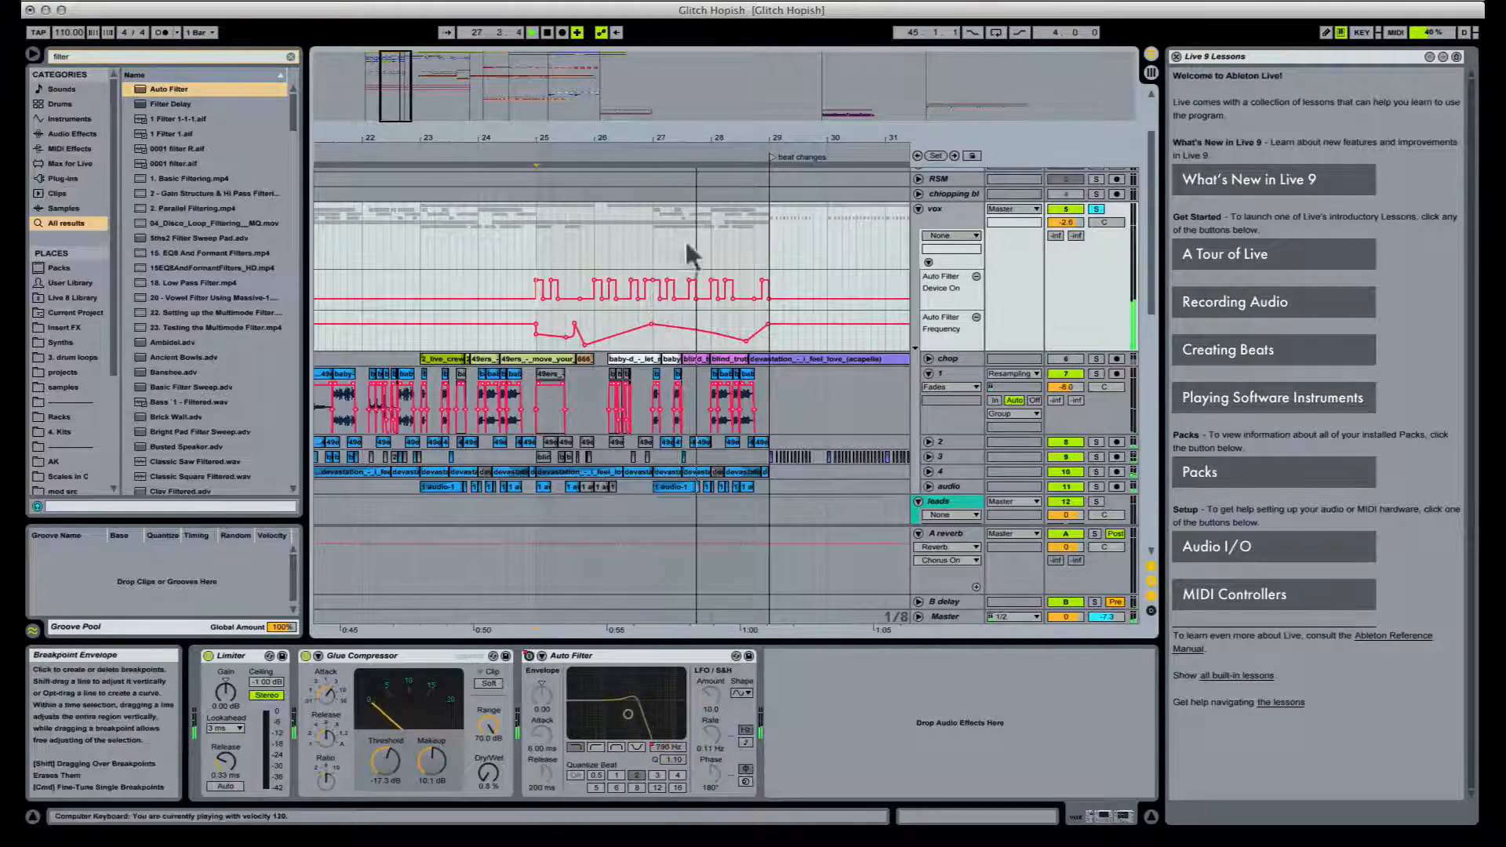
Step: Draw alternating 1/16 on and off steps in the Device On automation between 28.3 and 29, auditioning from 28.3
{"action": "left_click_drag", "start_coordinate": [765, 135], "coordinate": [759, 185]}
{"action": "key", "text": "b"}
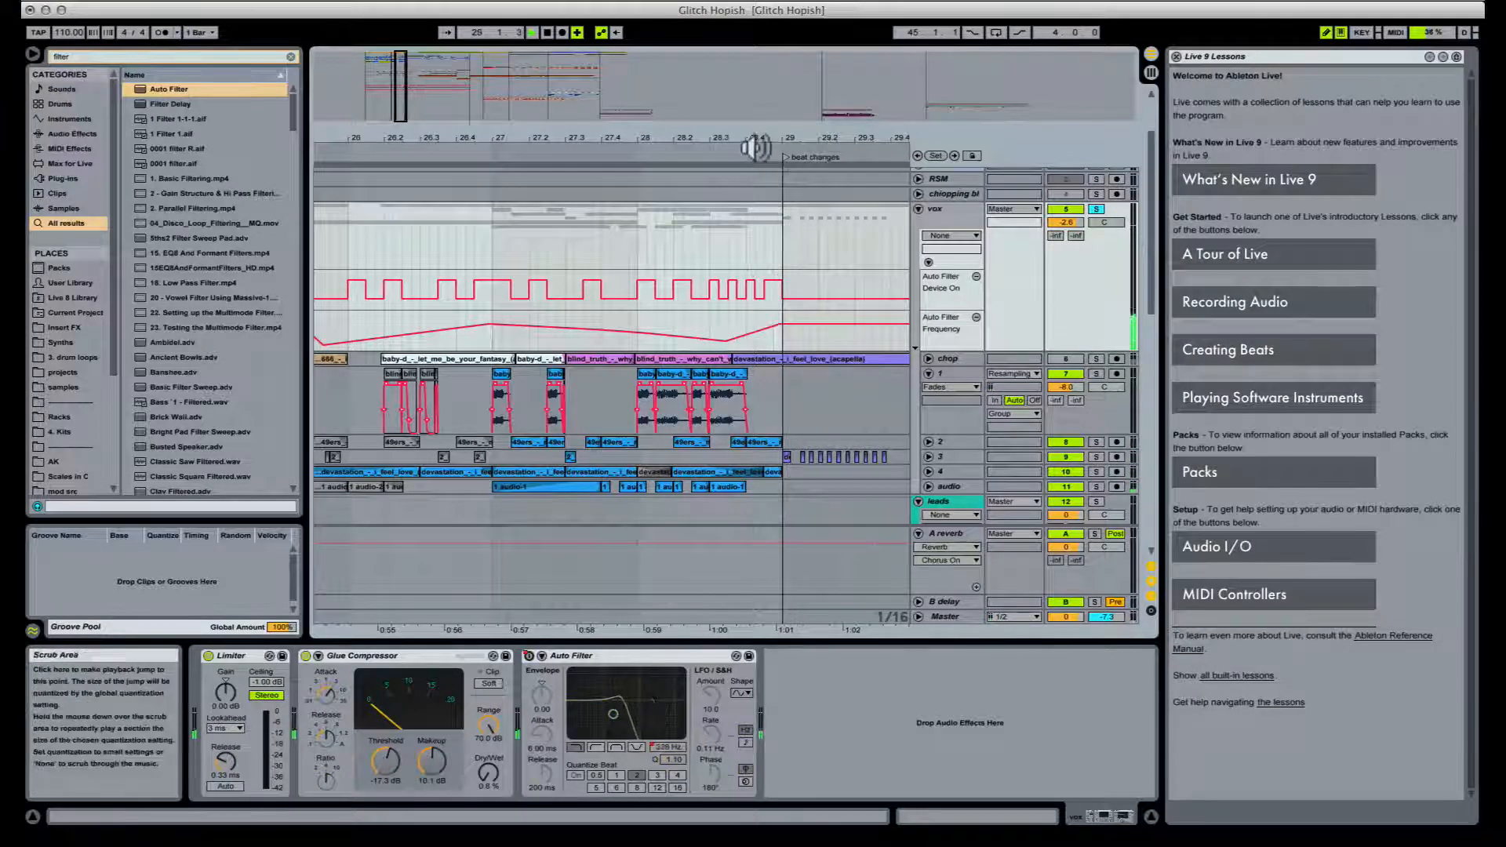
{"action": "left_click_drag", "start_coordinate": [734, 141], "coordinate": [632, 140]}
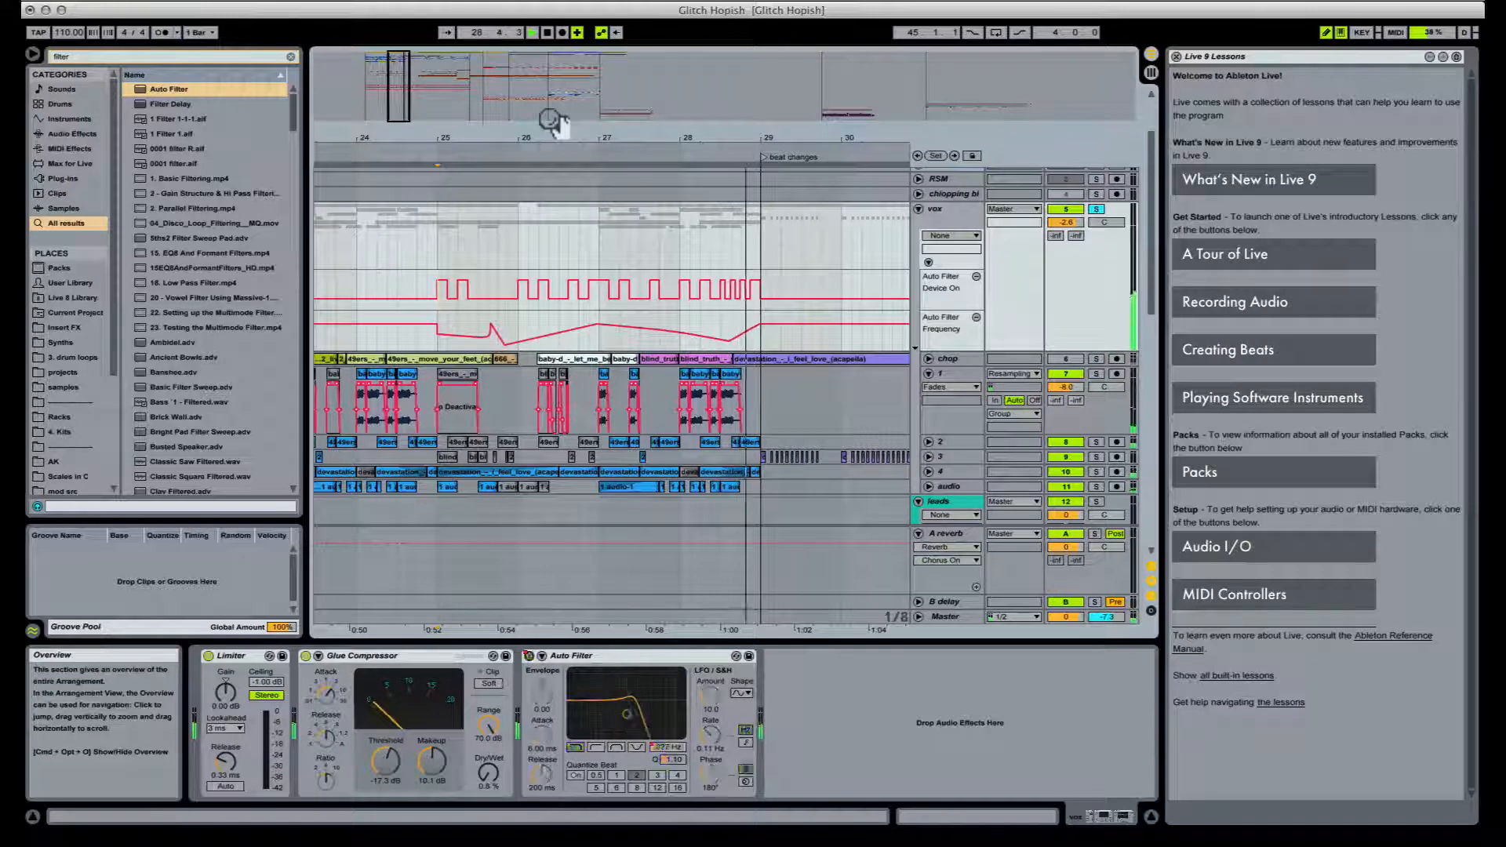
{"action": "left_click_drag", "start_coordinate": [792, 141], "coordinate": [696, 279]}
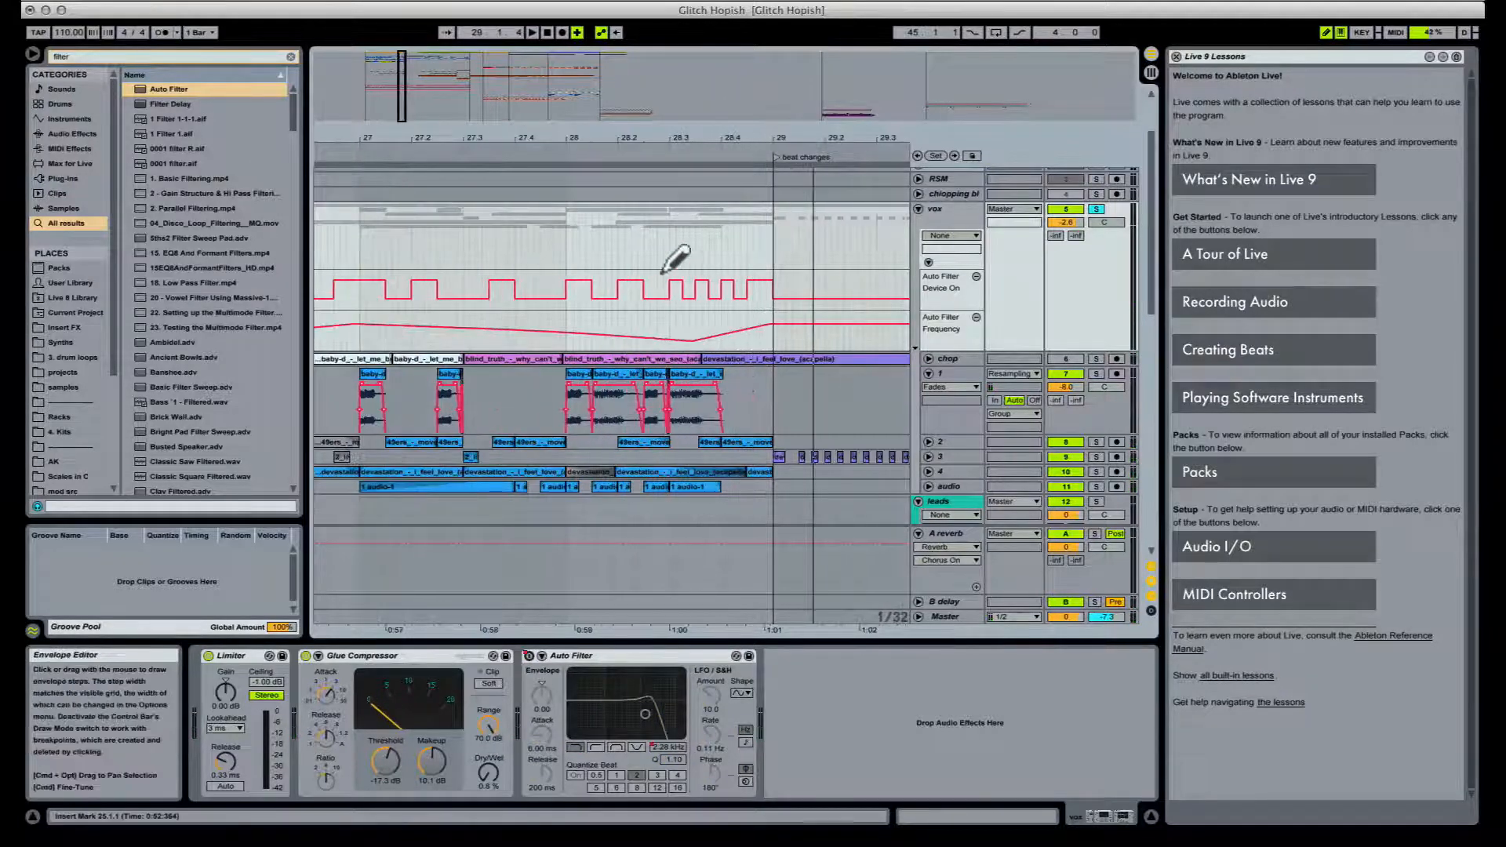
{"action": "key", "text": "b"}
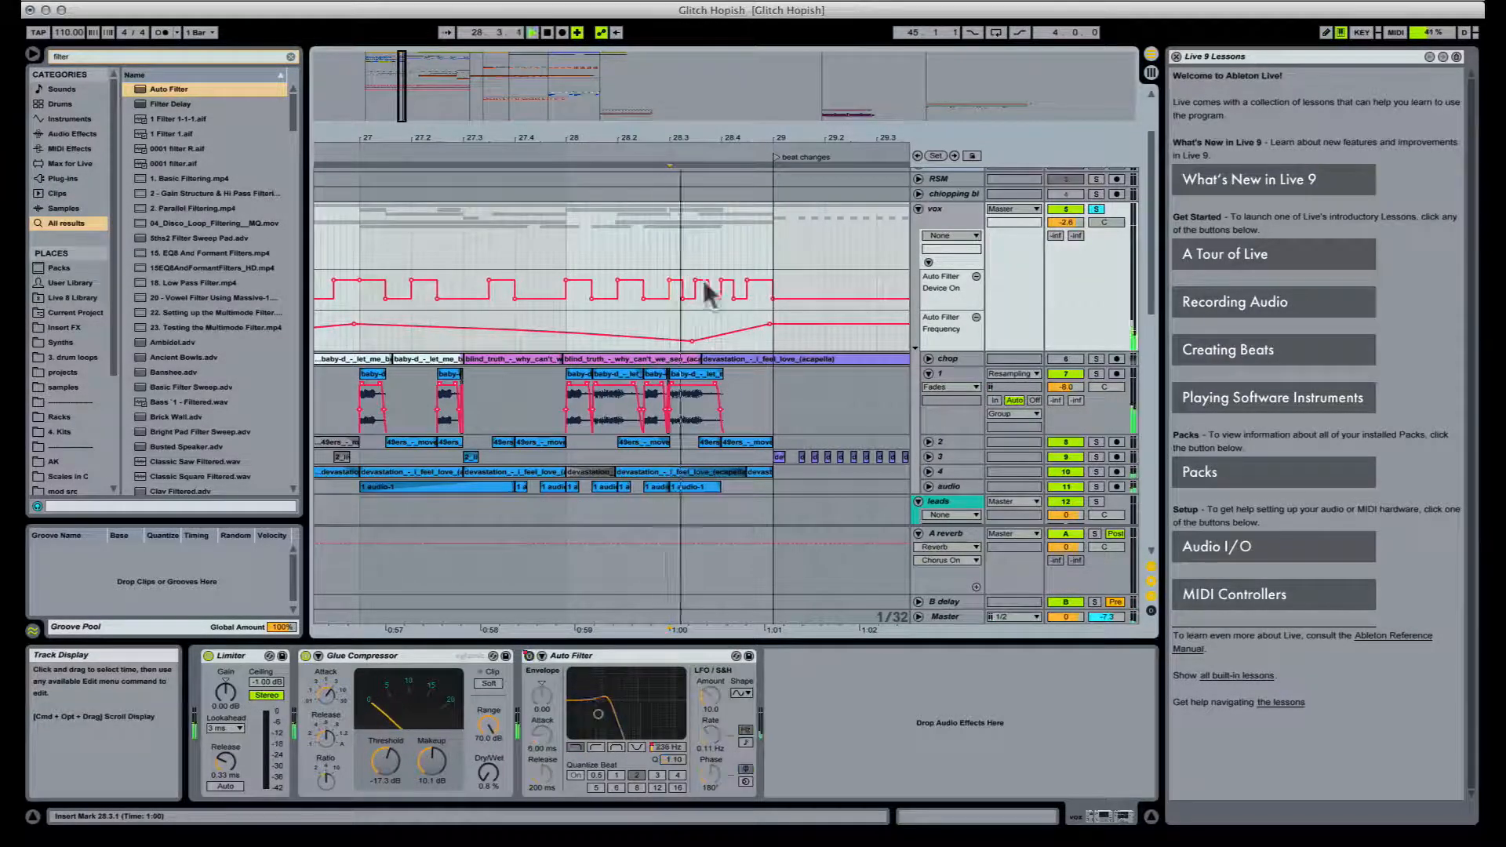
Step: Redraw the Device On steps around 28.4 during playback, switching between 1/16 and 1/32 grids
{"action": "key", "text": "b"}
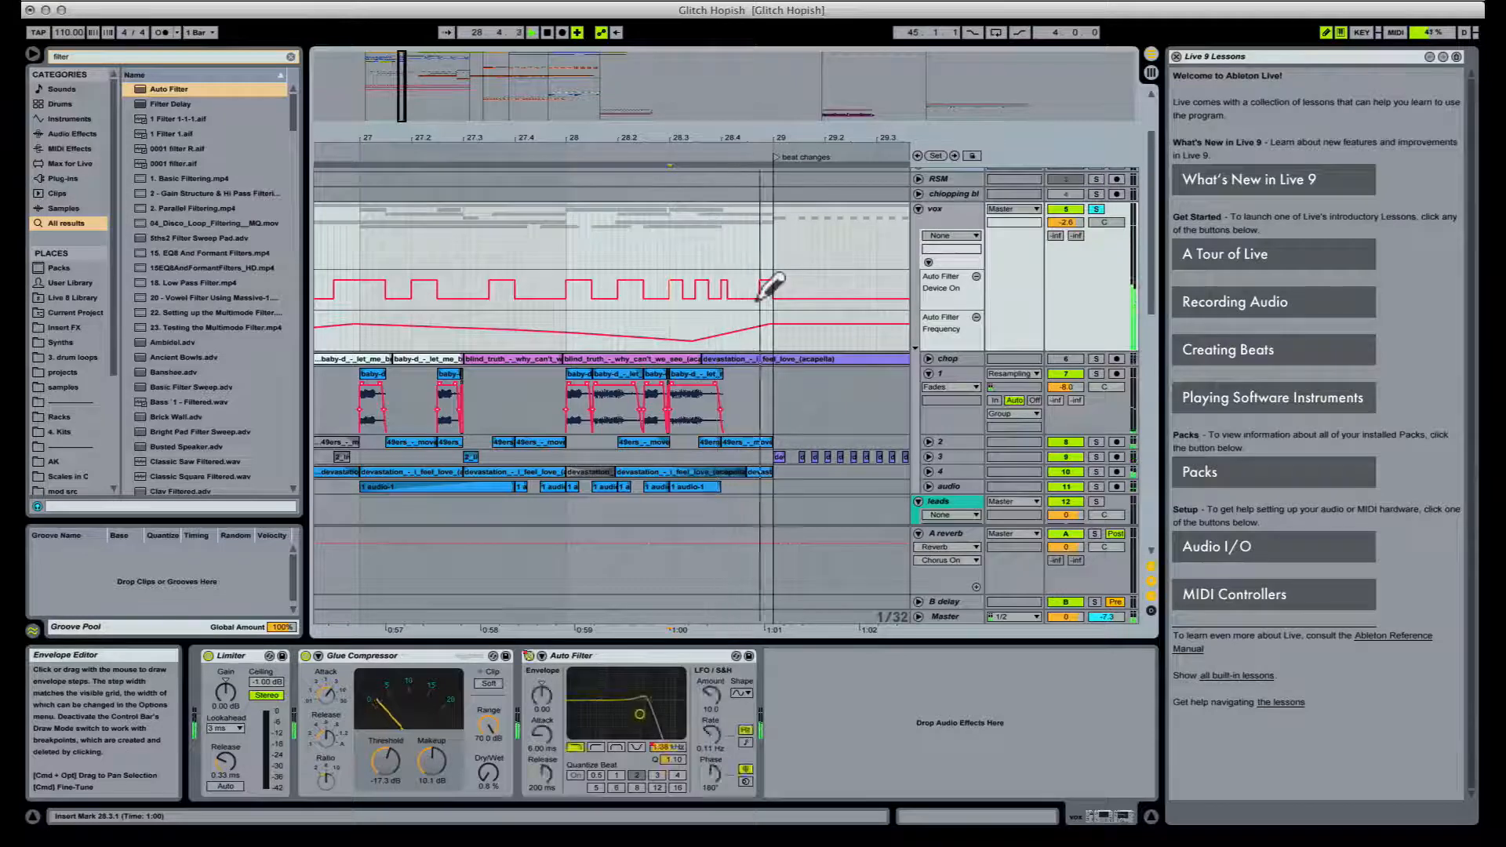
{"action": "key", "text": "super+2"}
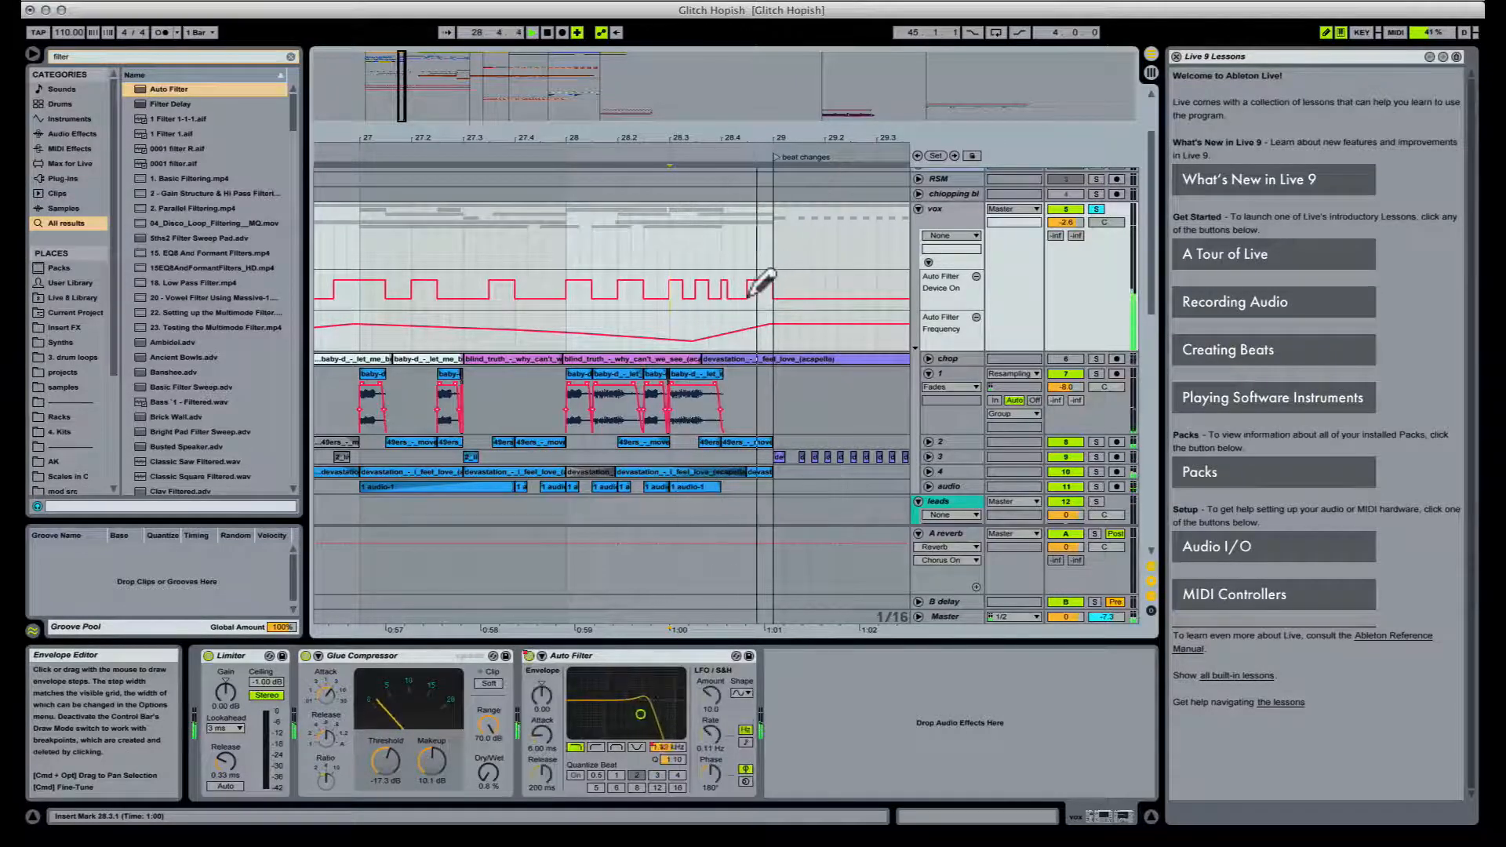
{"action": "key", "text": "space"}
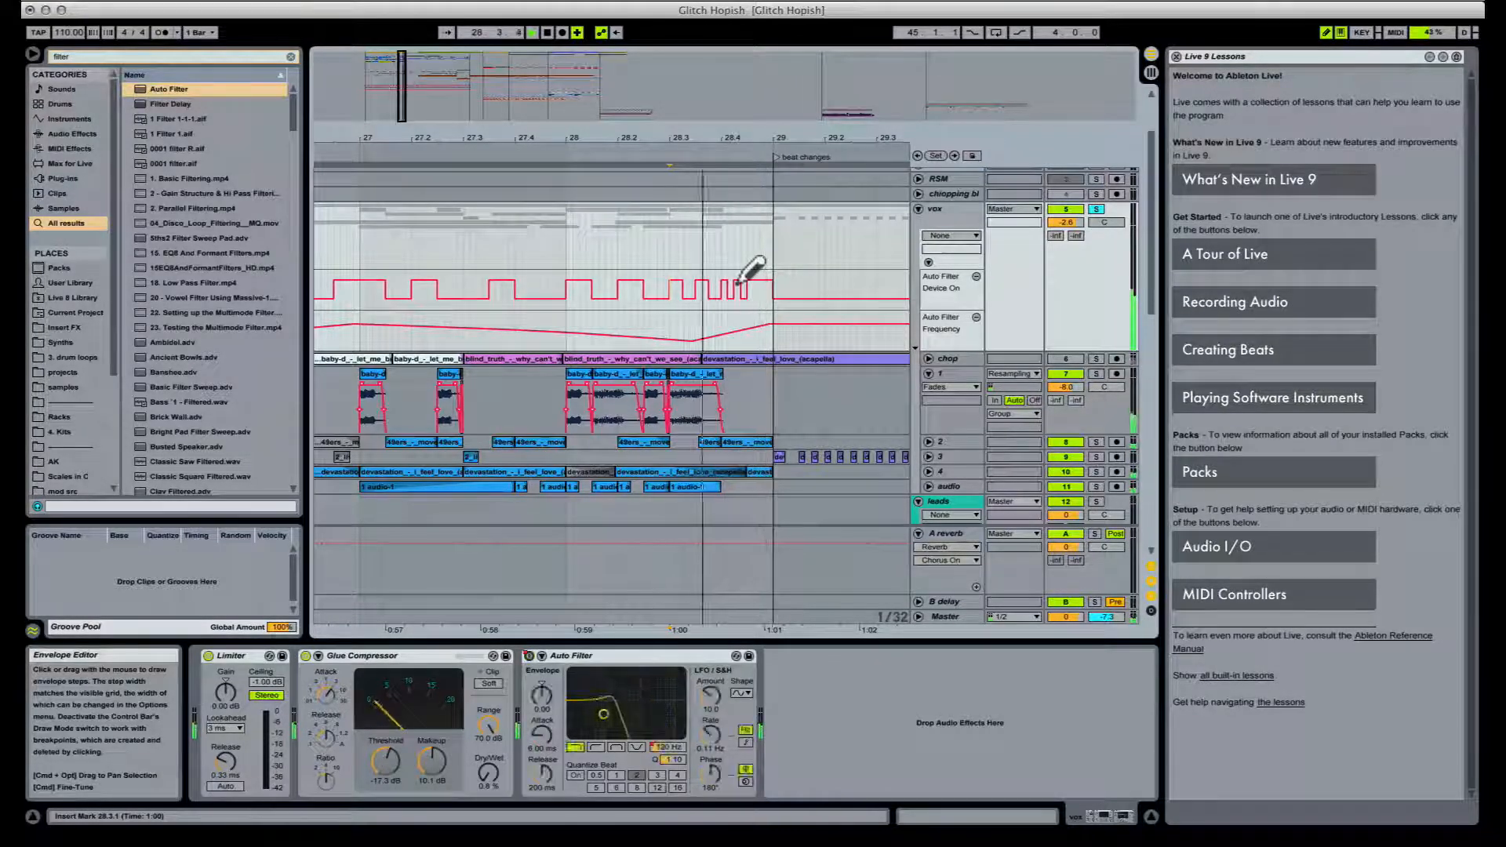
Step: Unsolo the vox group and audition the gated filter from 28.3 into bar 29 with the full mix
{"action": "left_click", "coordinate": [1096, 208]}
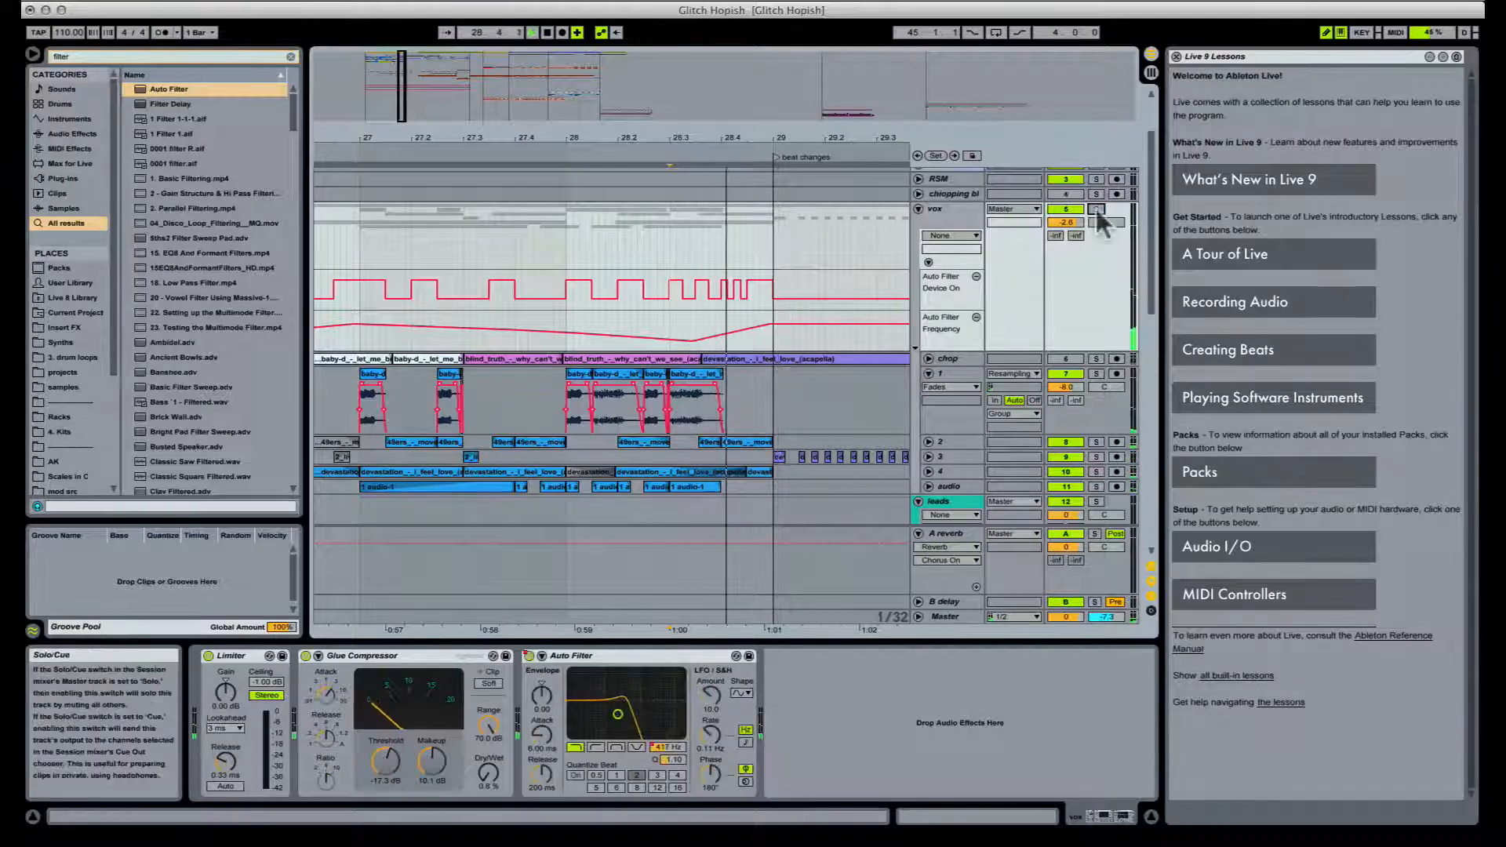
{"action": "left_click", "coordinate": [739, 296]}
{"action": "key", "text": "space"}
{"action": "key", "text": "space"}
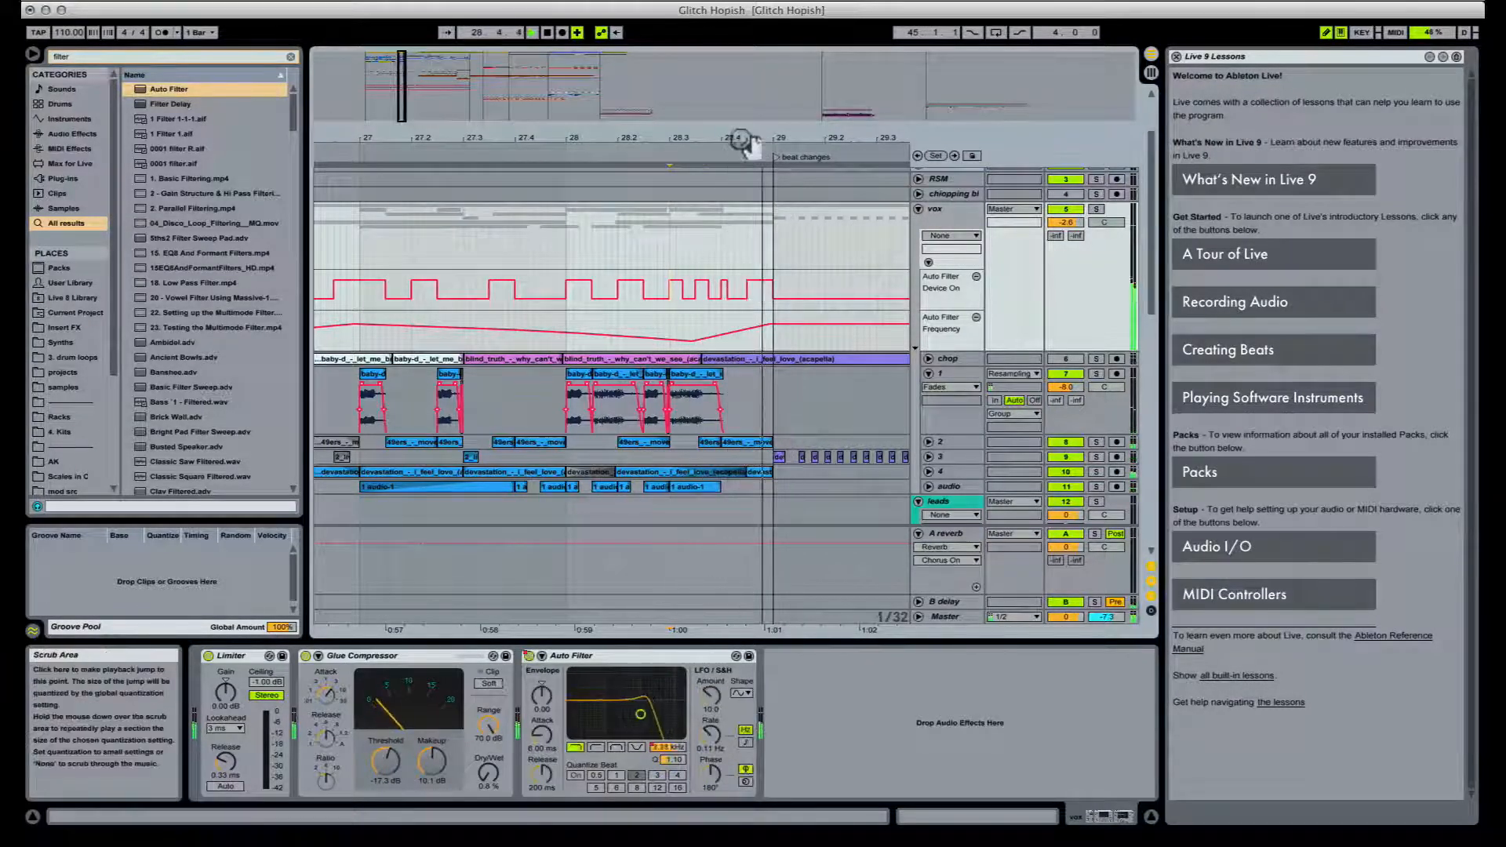
{"action": "left_click_drag", "start_coordinate": [741, 139], "coordinate": [745, 86]}
{"action": "key", "text": "space"}
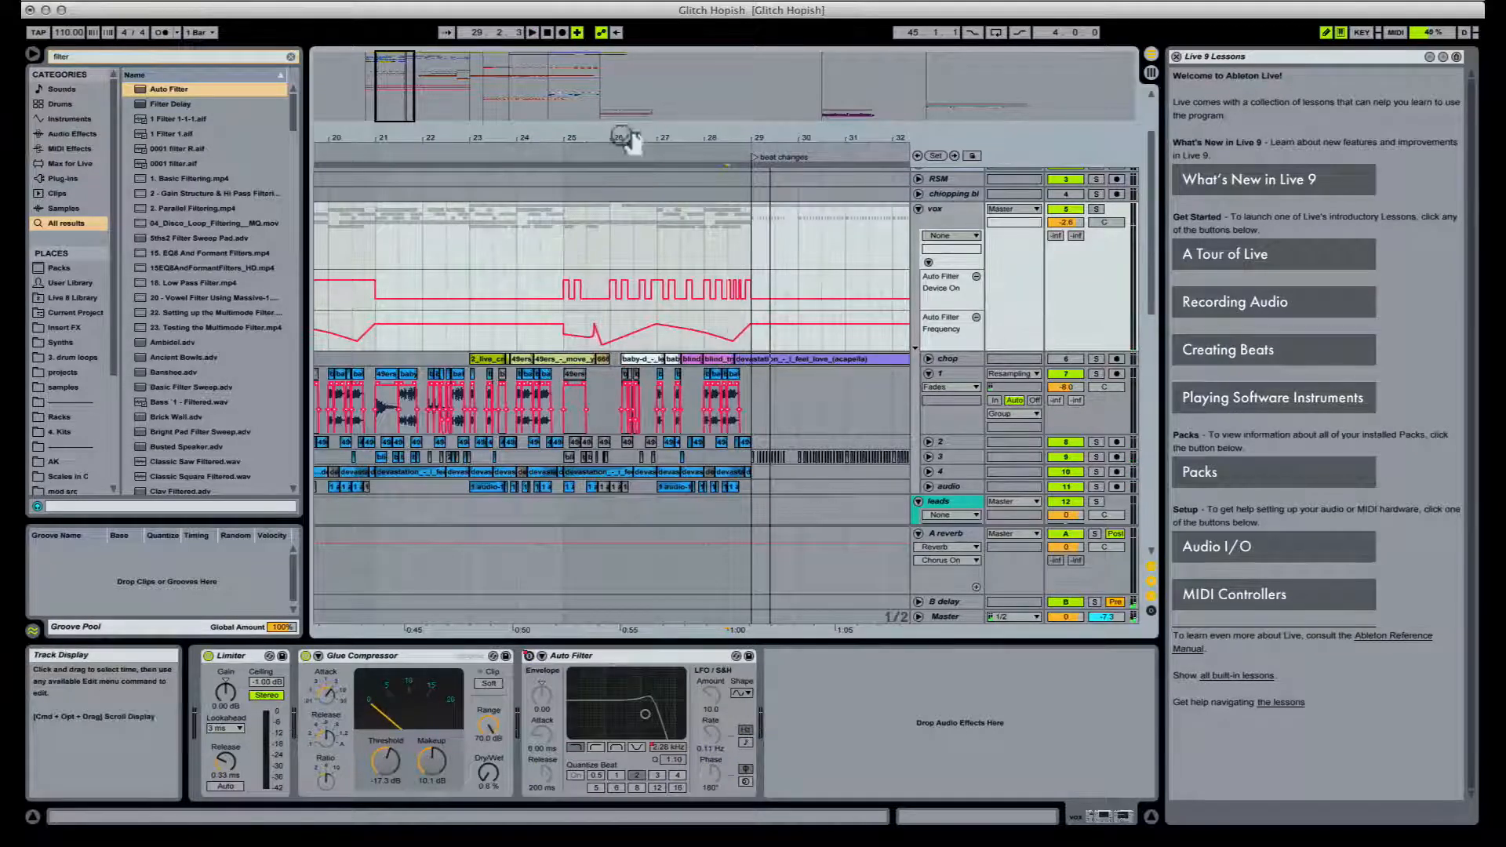
Step: Insert an empty MIDI clip from bar 14 to bar 17 on the PARTS track, ahead of the intro clip
{"action": "mouse_move", "coordinate": [625, 138]}
{"action": "left_mouse_down"}
{"action": "mouse_move", "coordinate": [624, 74]}
{"action": "mouse_move", "coordinate": [621, 108]}
{"action": "left_mouse_up"}
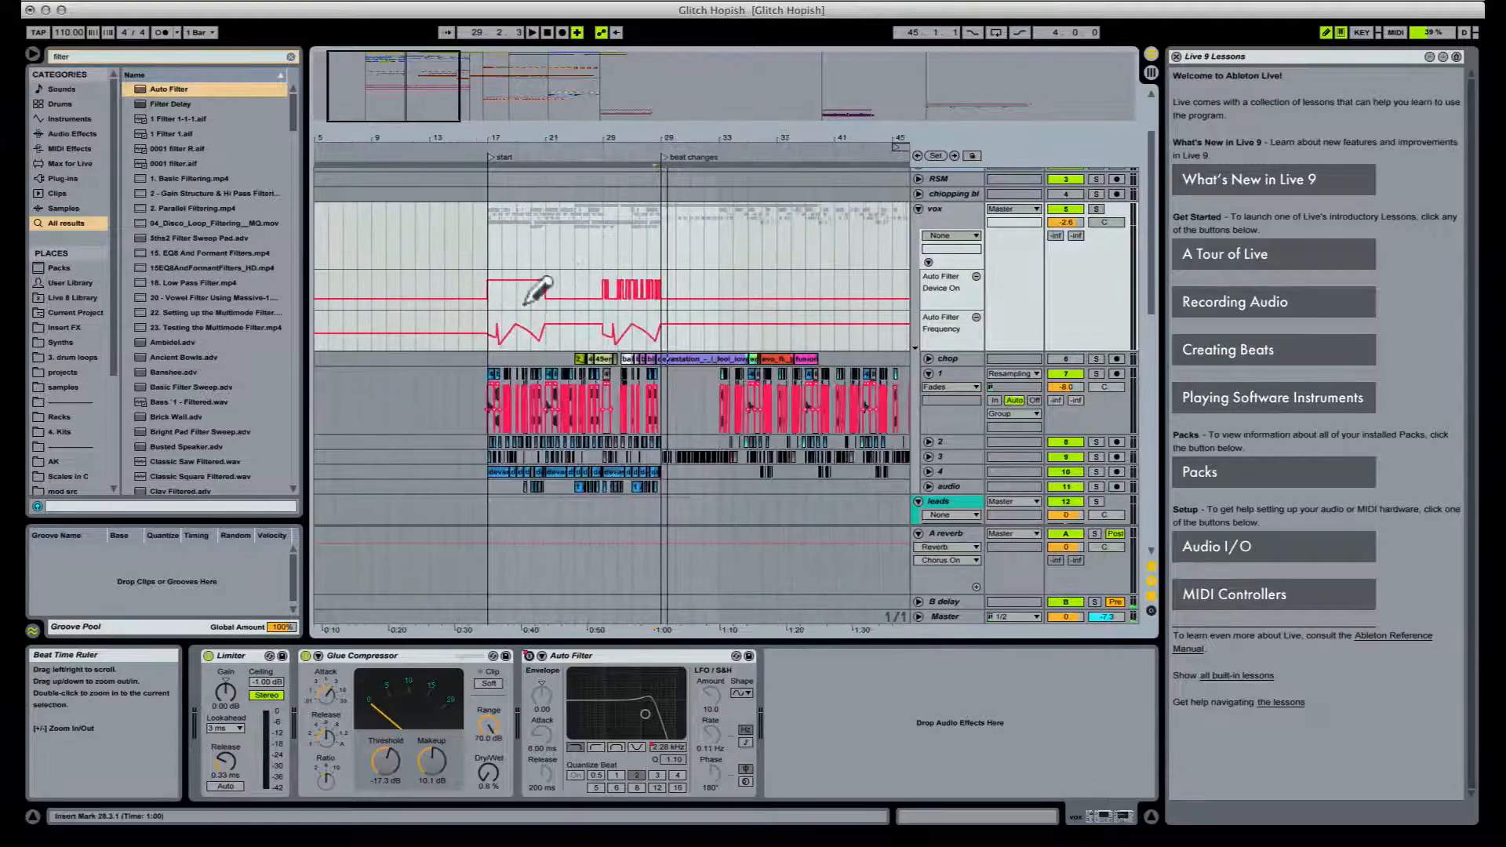
{"action": "scroll", "coordinate": [502, 306], "scroll_direction": "up", "scroll_amount": 3}
{"action": "left_click", "coordinate": [464, 220]}
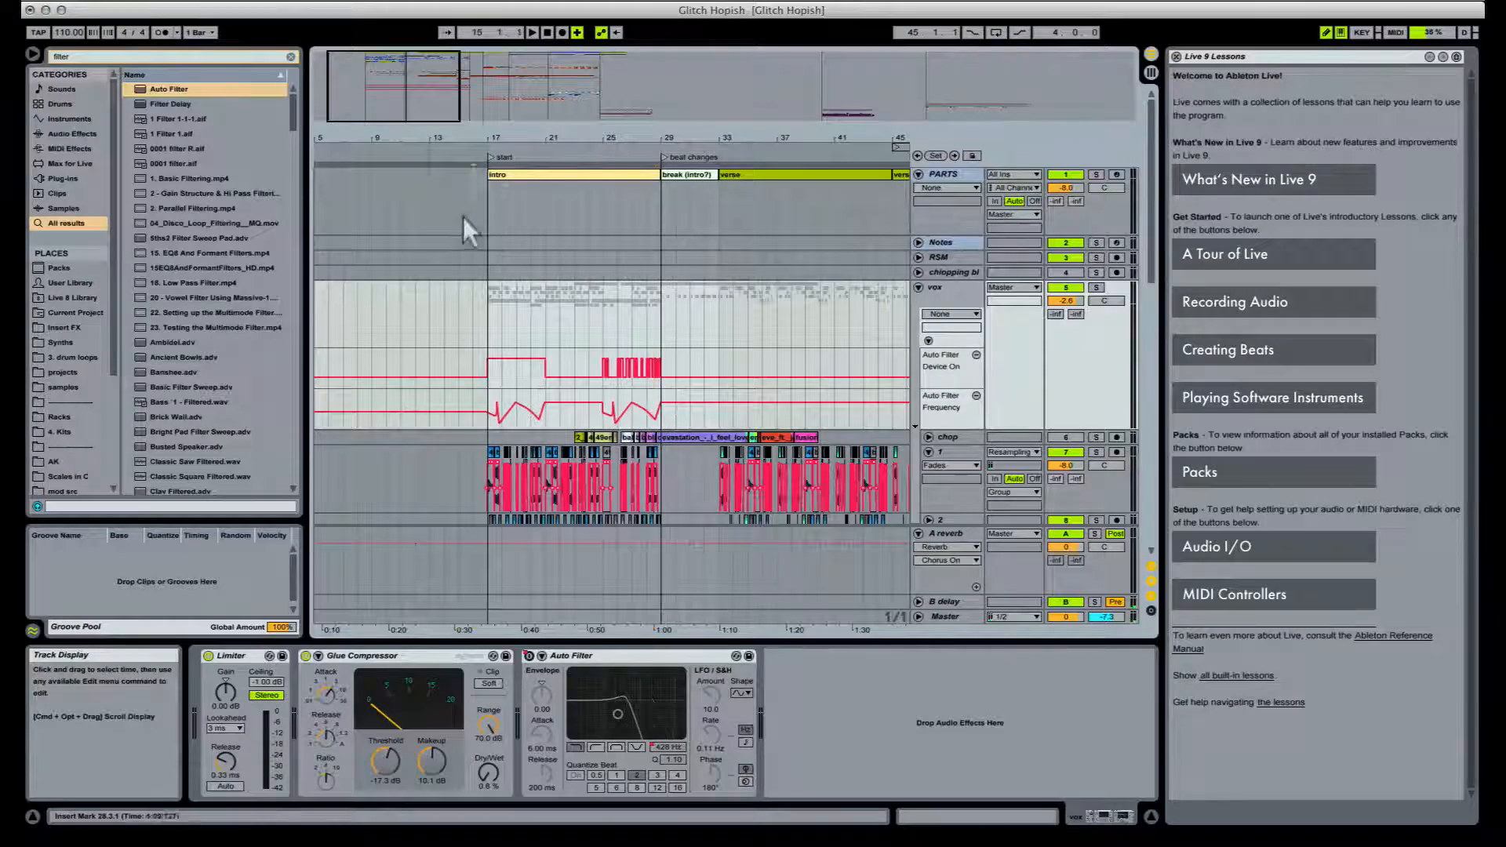
{"action": "left_click", "coordinate": [463, 216]}
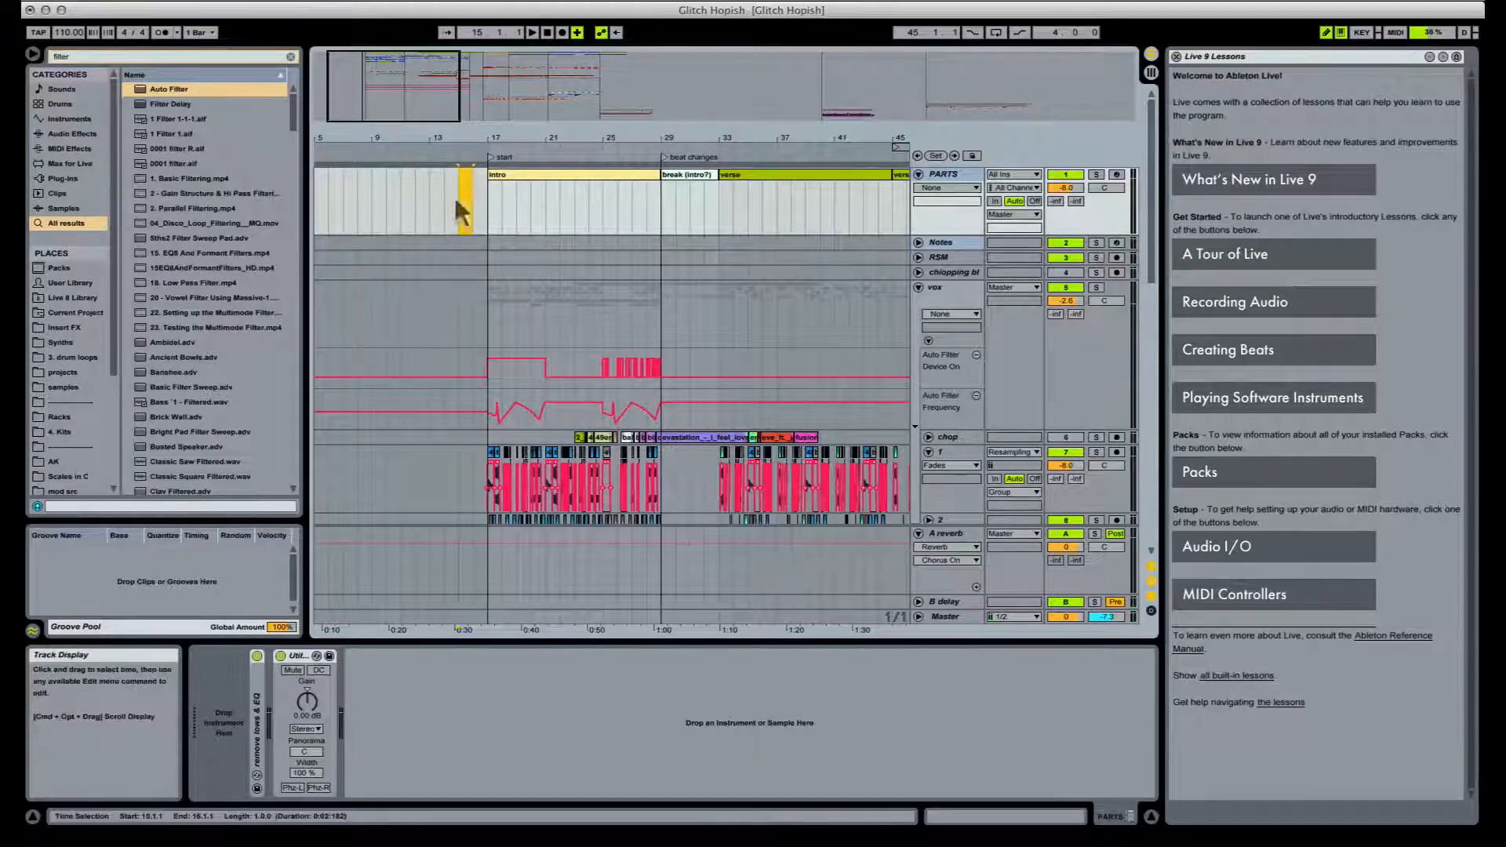
{"action": "scroll", "coordinate": [455, 227], "scroll_direction": "down", "scroll_amount": 6}
{"action": "scroll", "coordinate": [453, 359], "scroll_direction": "up", "scroll_amount": 6}
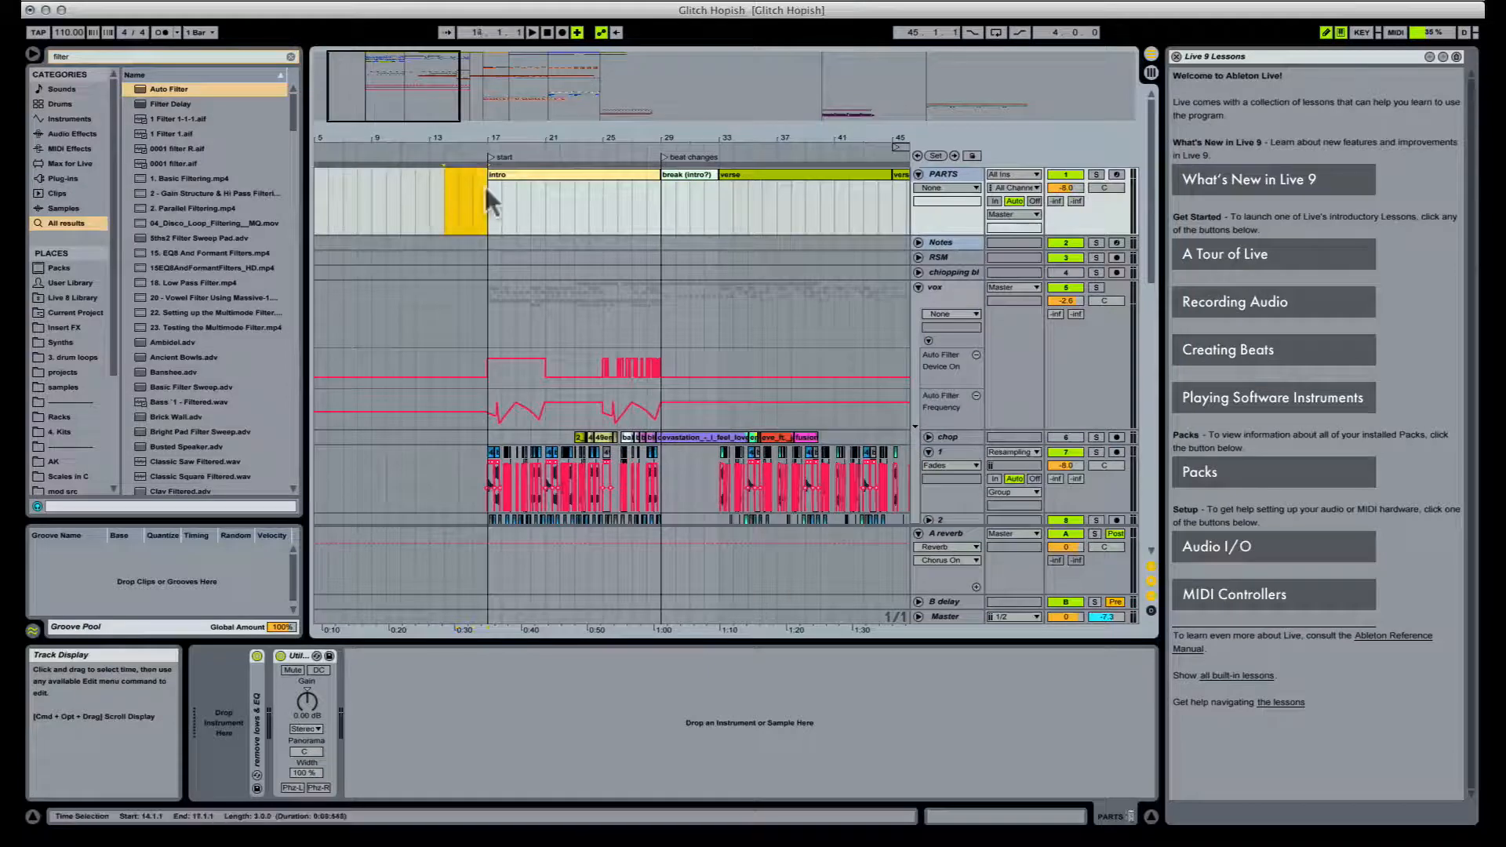
{"action": "key", "text": "super+shift+m"}
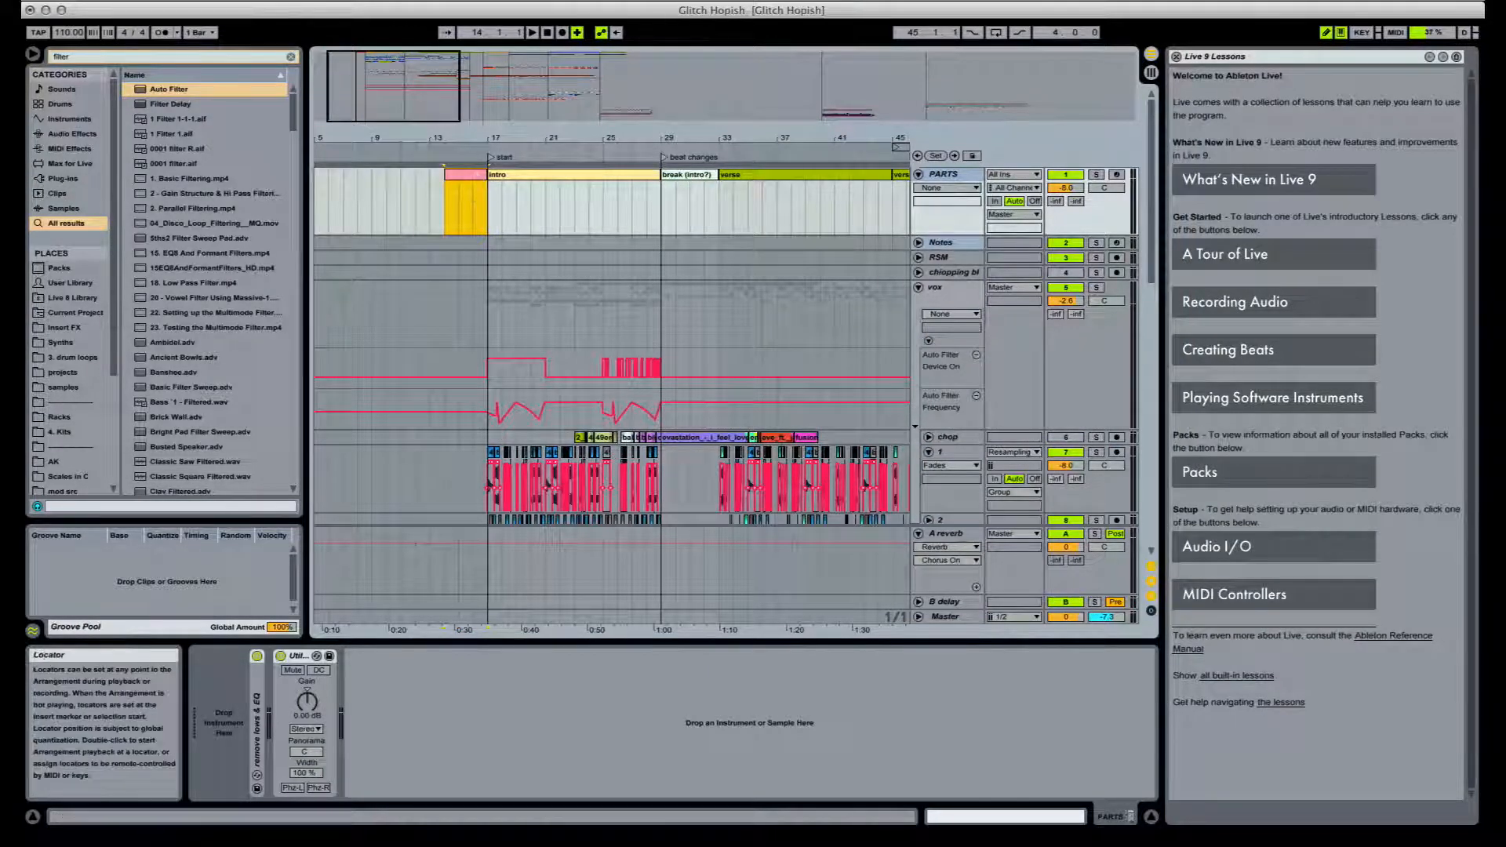
{"action": "left_click", "coordinate": [946, 1]}
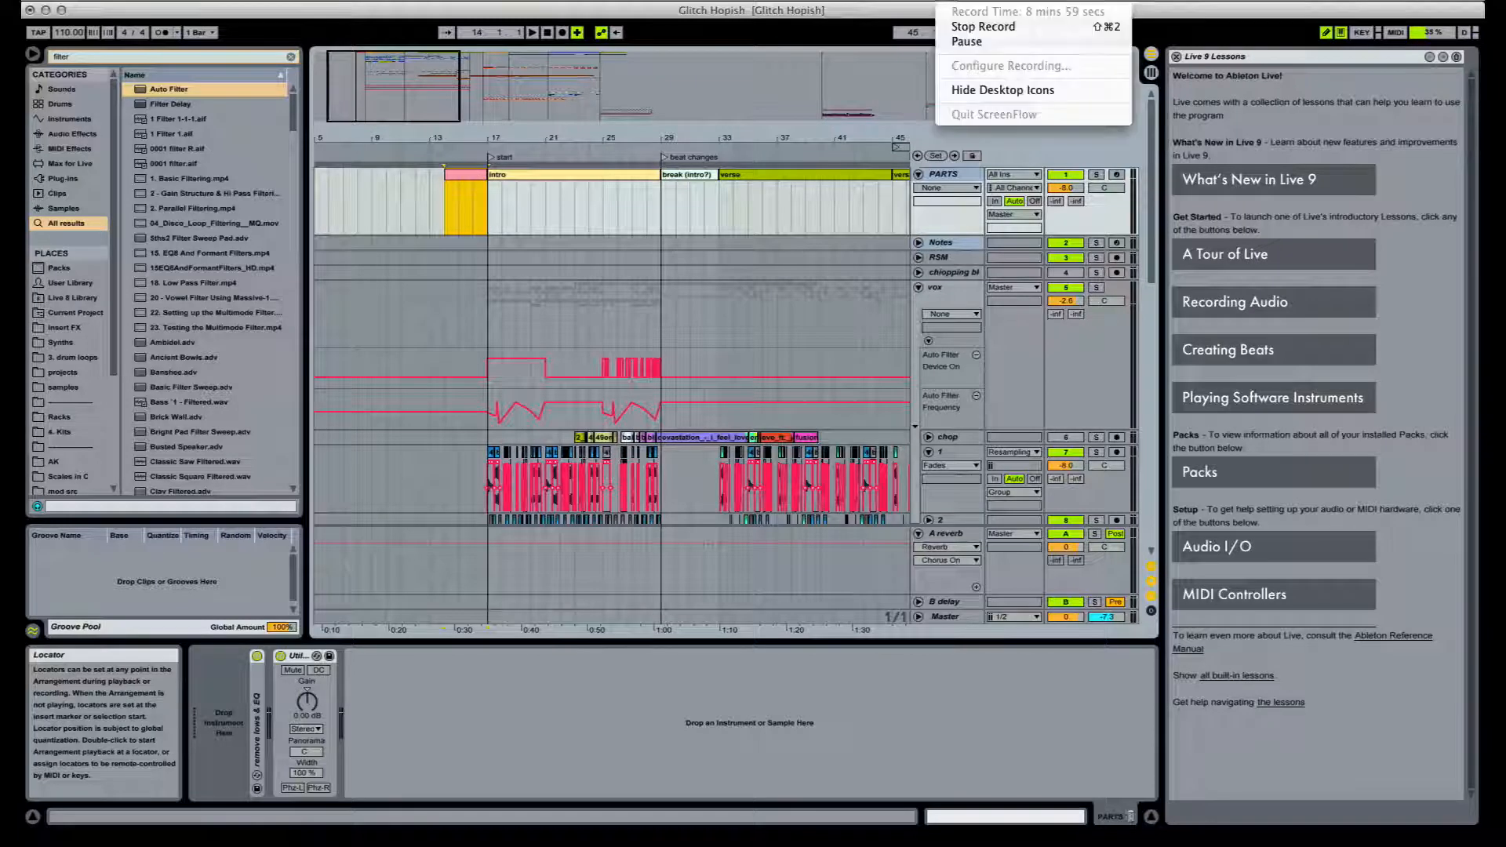
{"action": "left_click", "coordinate": [488, 304]}
{"action": "left_click", "coordinate": [488, 305]}
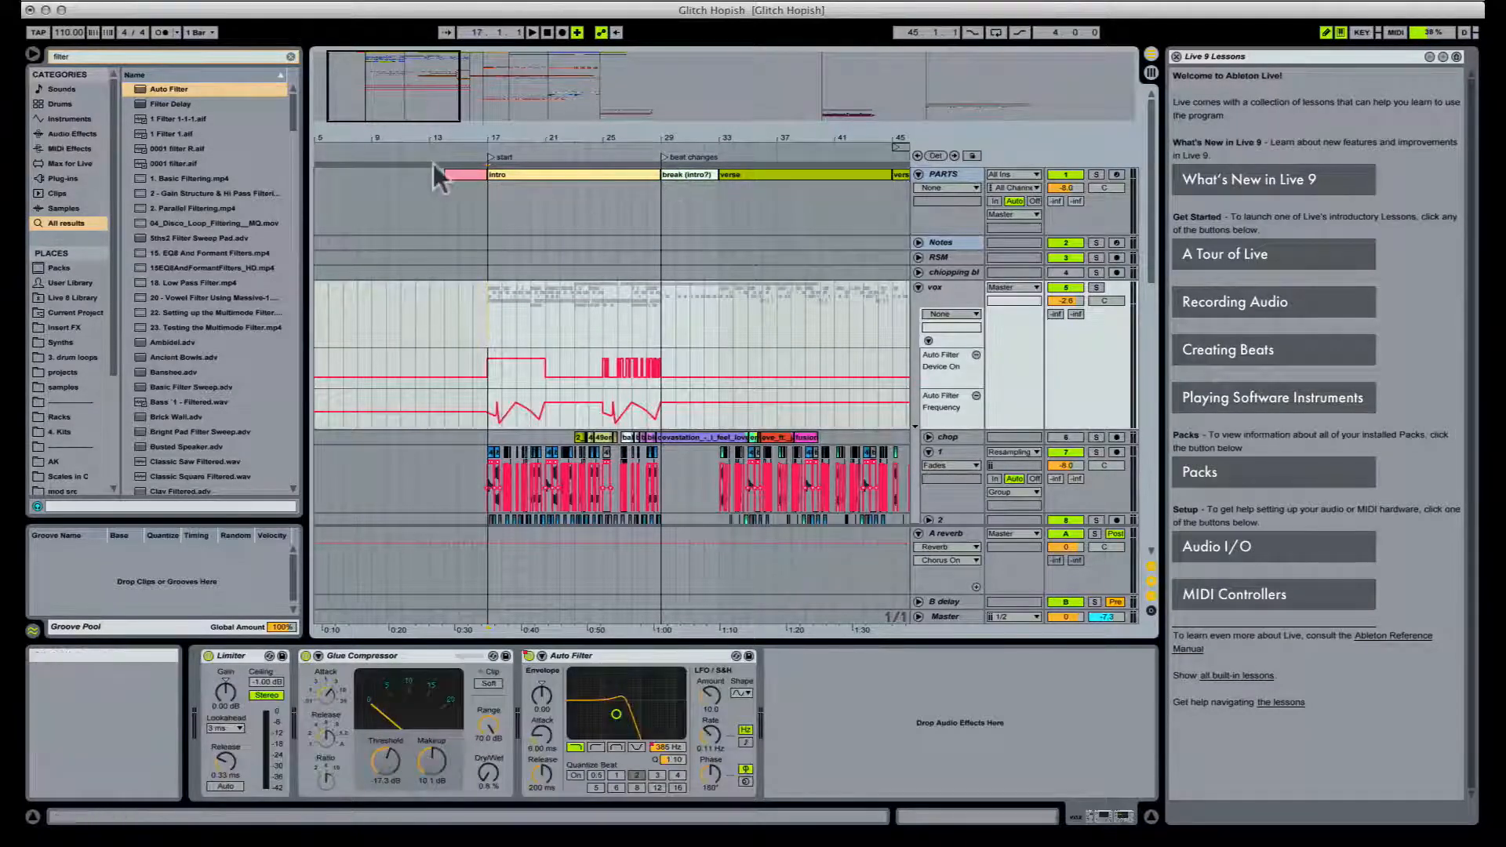
Step: Examine the song structure on the PARTS track, from the clip at bar 14 through the intro, break and verse clips
{"action": "left_click", "coordinate": [474, 175]}
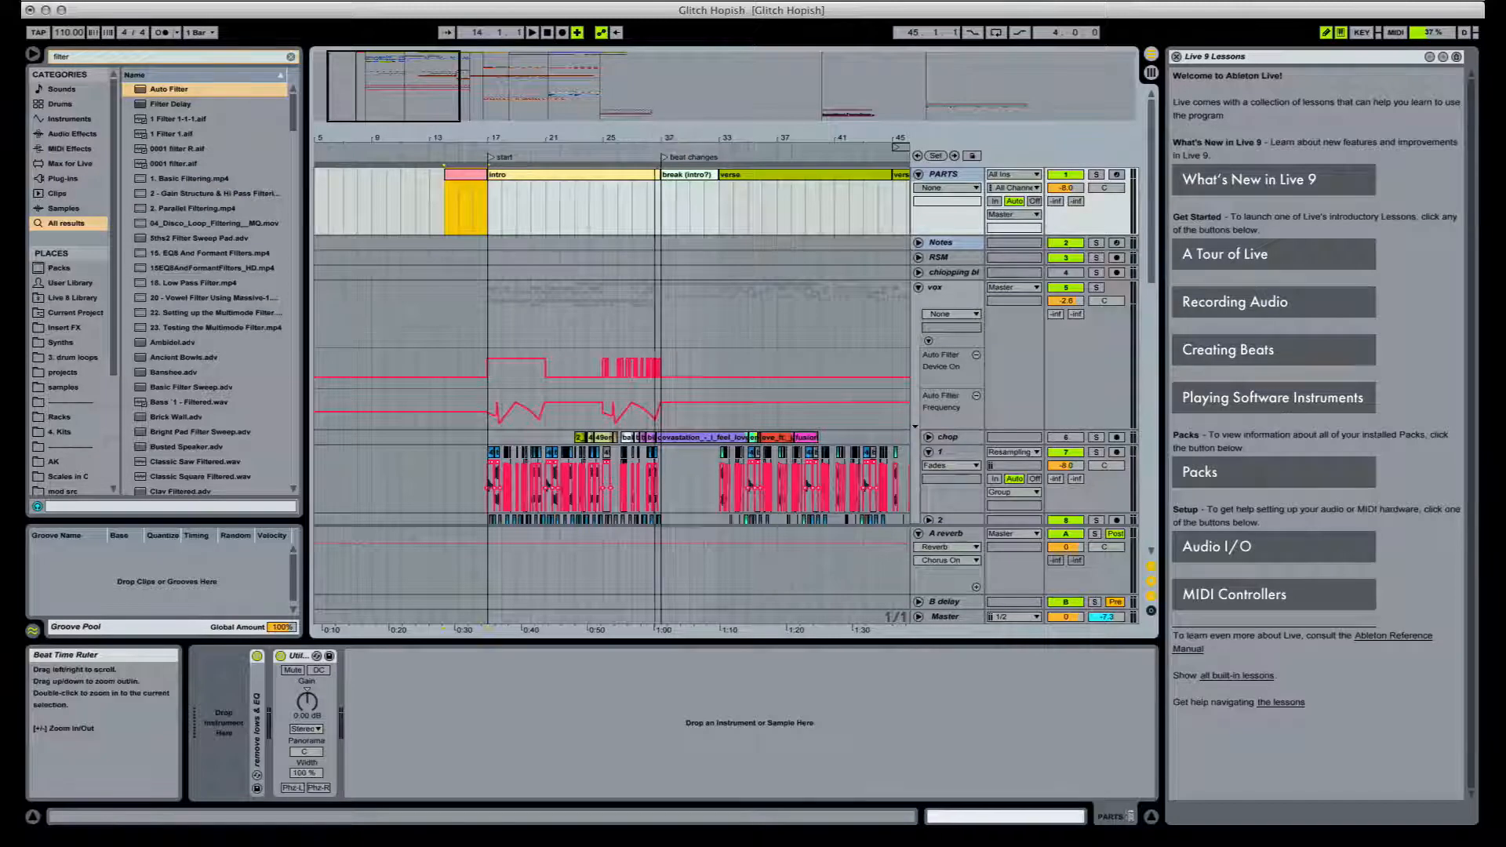
{"action": "left_click_drag", "start_coordinate": [427, 157], "coordinate": [453, 142]}
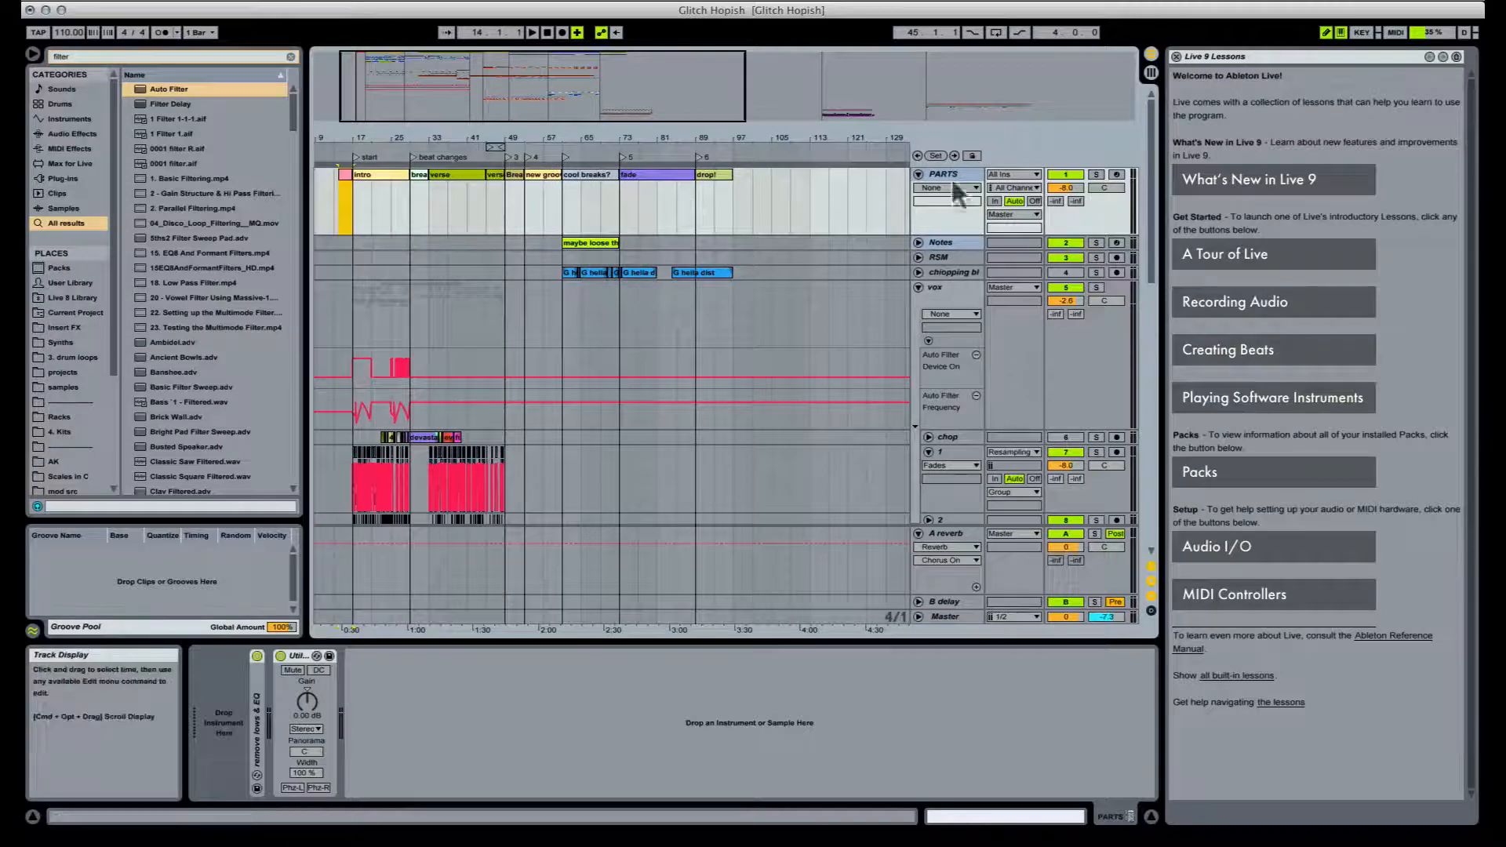
{"action": "left_click_drag", "start_coordinate": [353, 144], "coordinate": [442, 139]}
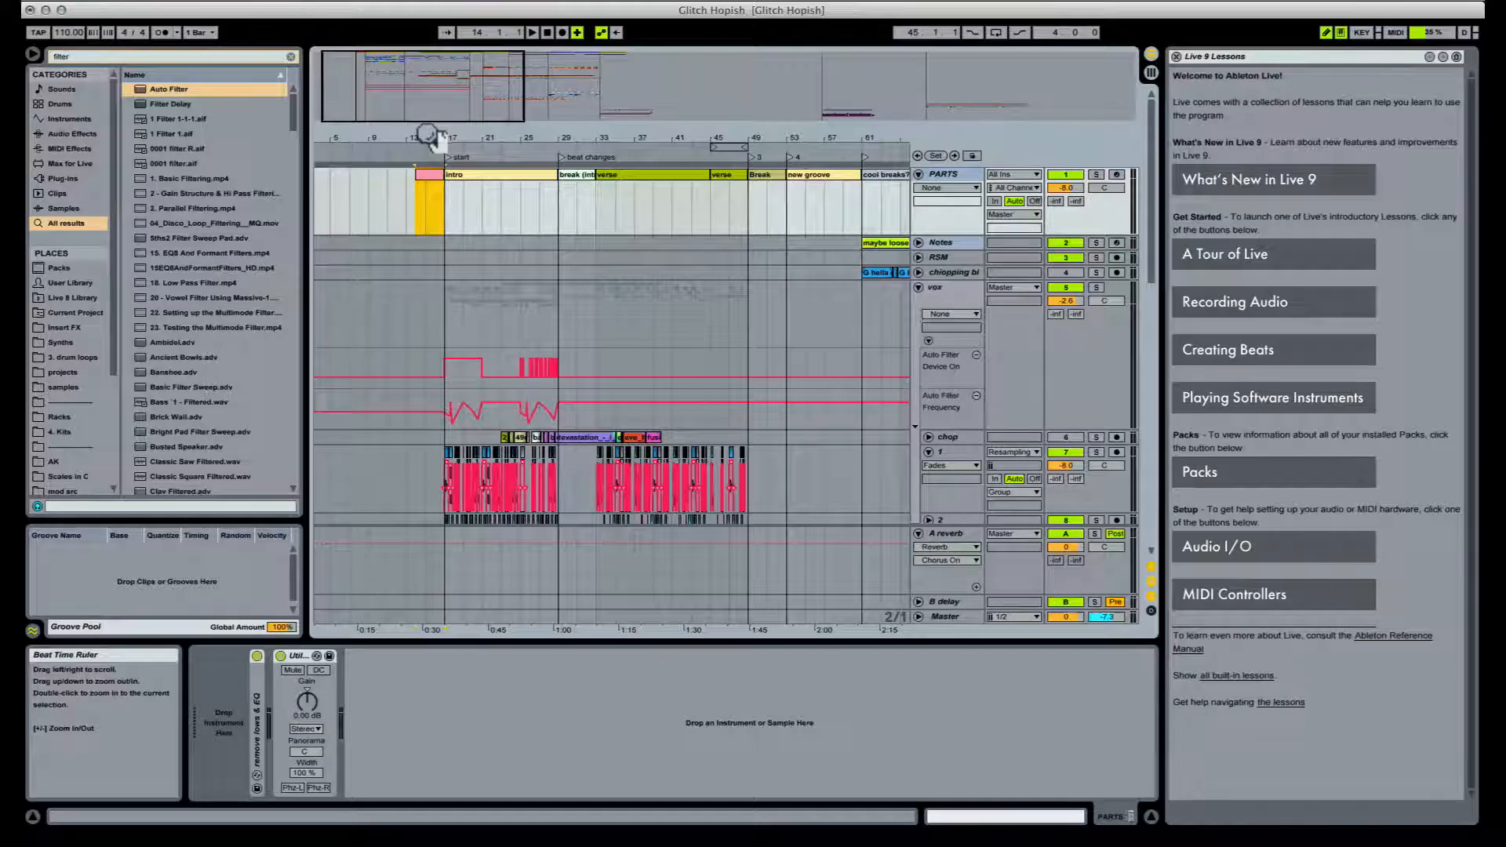
{"action": "left_click_drag", "start_coordinate": [430, 135], "coordinate": [431, 143]}
{"action": "left_click", "coordinate": [514, 175]}
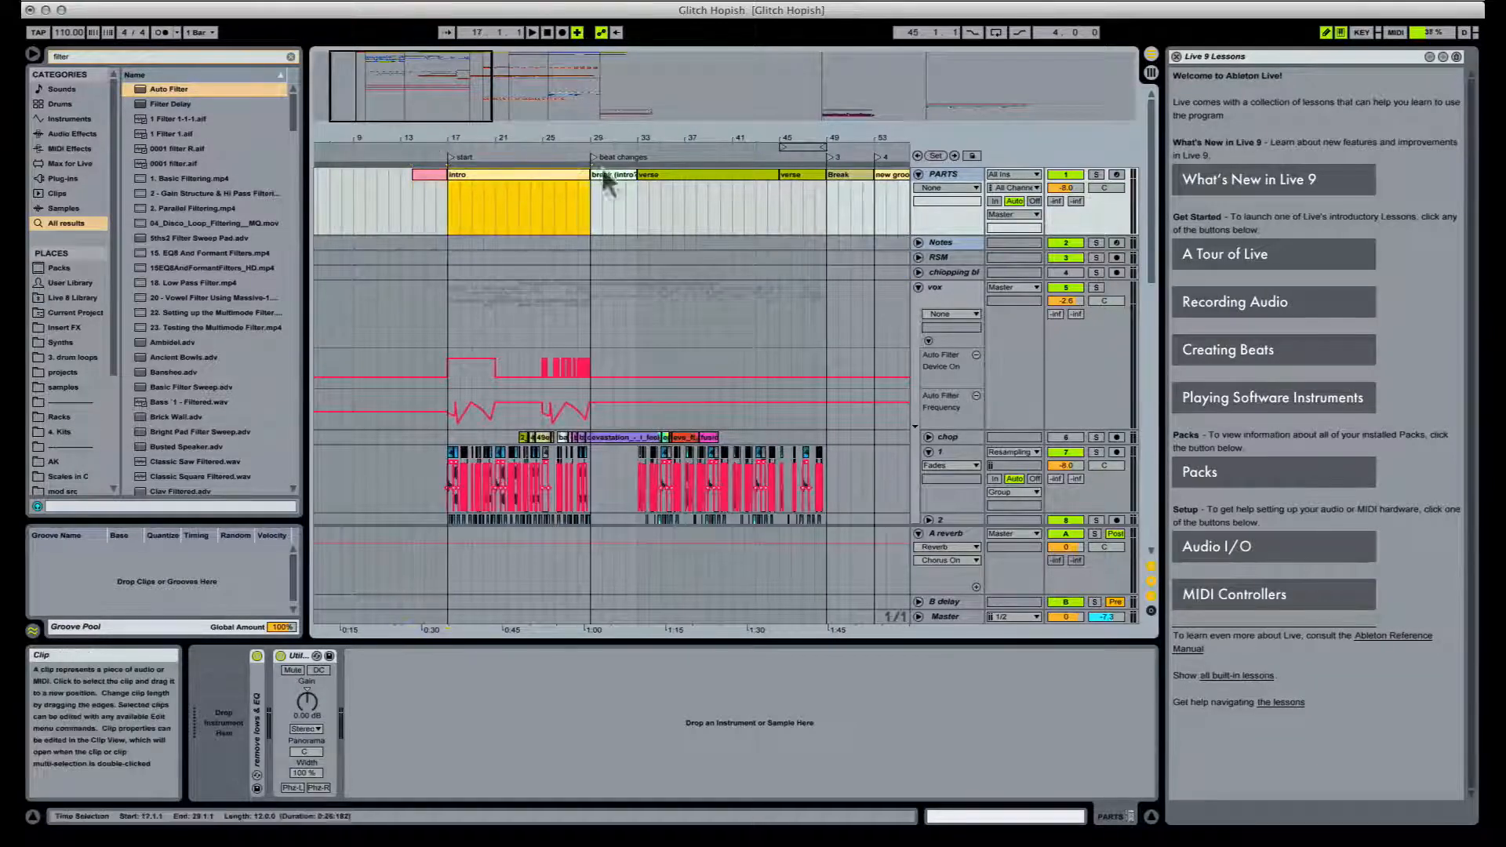
{"action": "left_click", "coordinate": [605, 173]}
{"action": "left_click", "coordinate": [662, 174]}
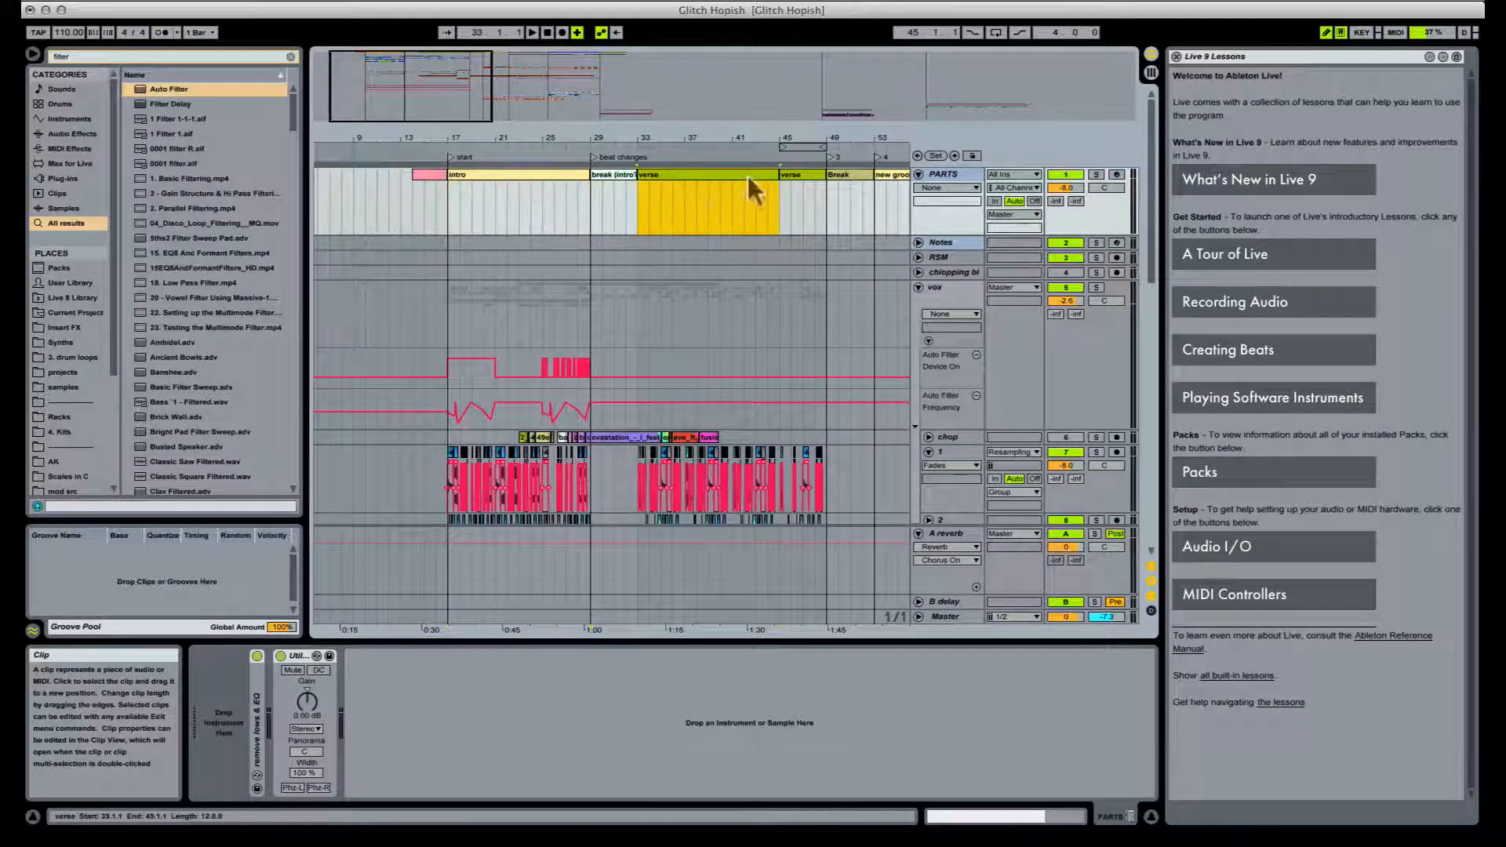
{"action": "left_click", "coordinate": [420, 176]}
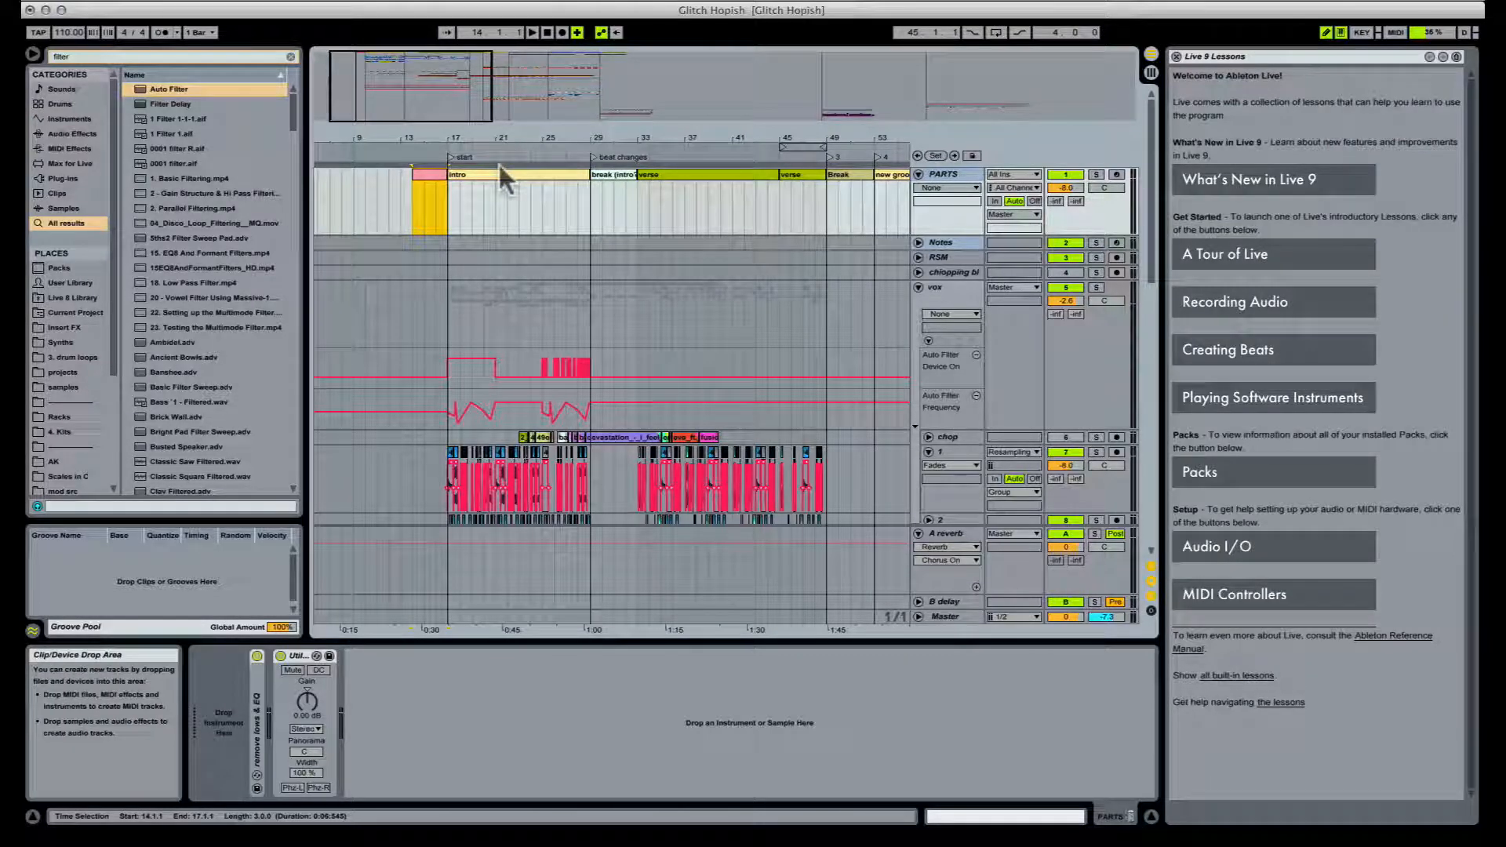
Step: Play the arrangement from bar 14 through the intro to around bar 24
{"action": "key", "text": "space"}
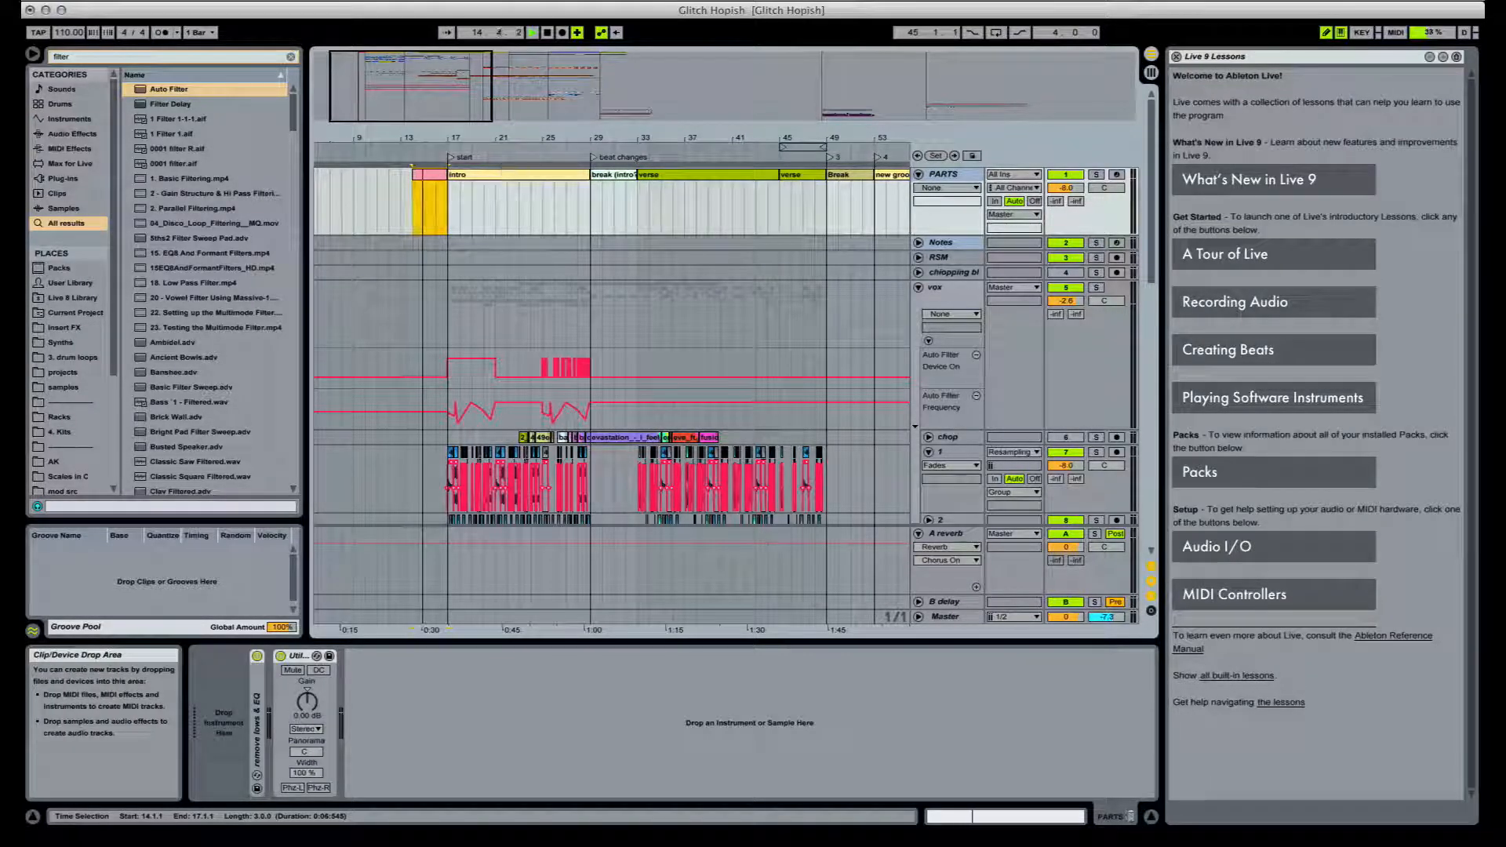
{"action": "left_click", "coordinate": [964, 2]}
{"action": "left_click", "coordinate": [985, 102]}
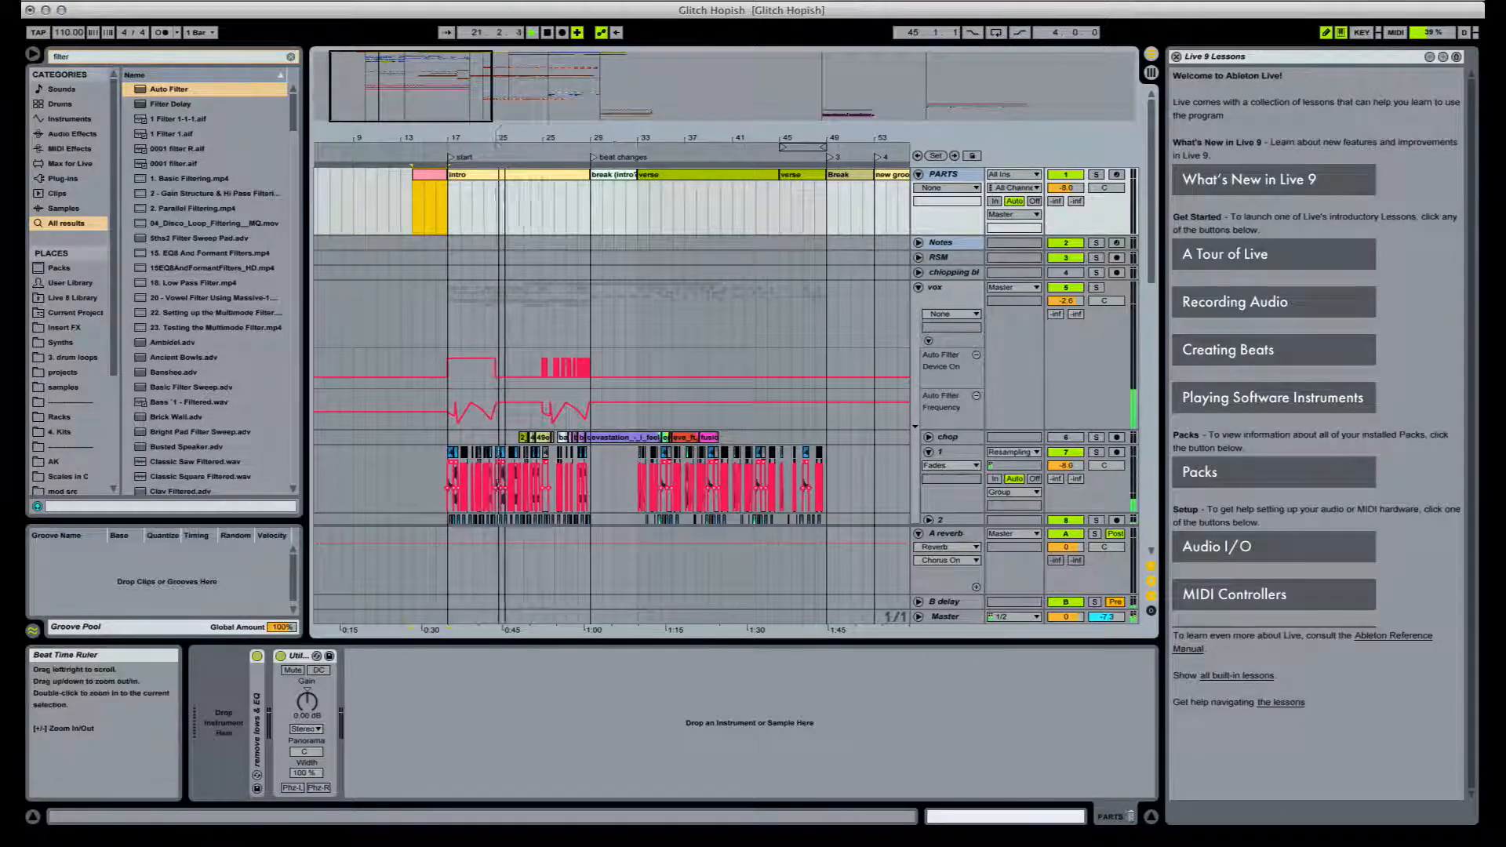
{"action": "left_click_drag", "start_coordinate": [505, 141], "coordinate": [504, 180]}
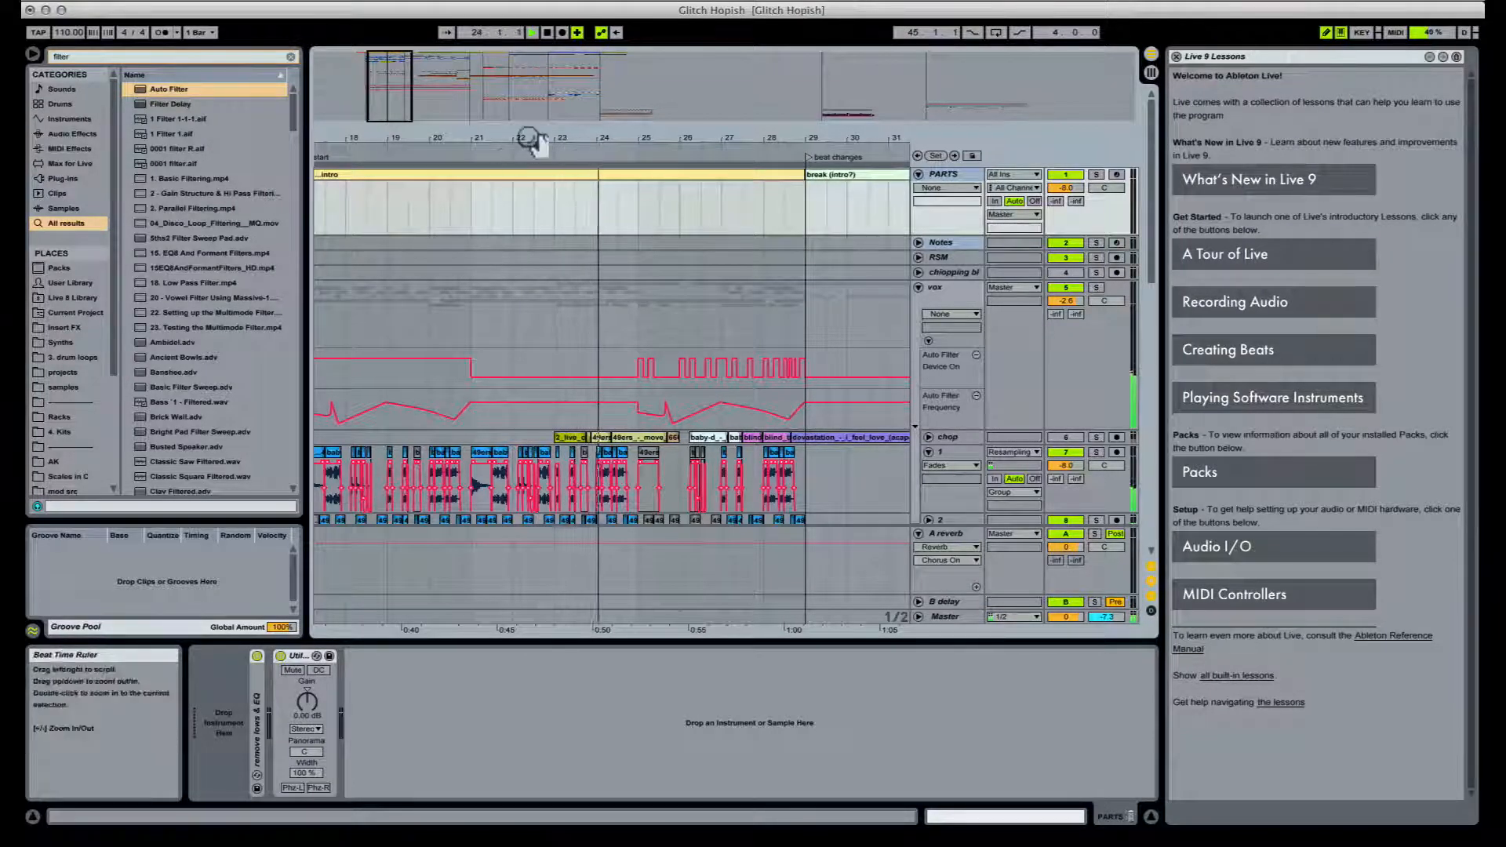
{"action": "left_click_drag", "start_coordinate": [528, 138], "coordinate": [584, 149]}
{"action": "key", "text": "space"}
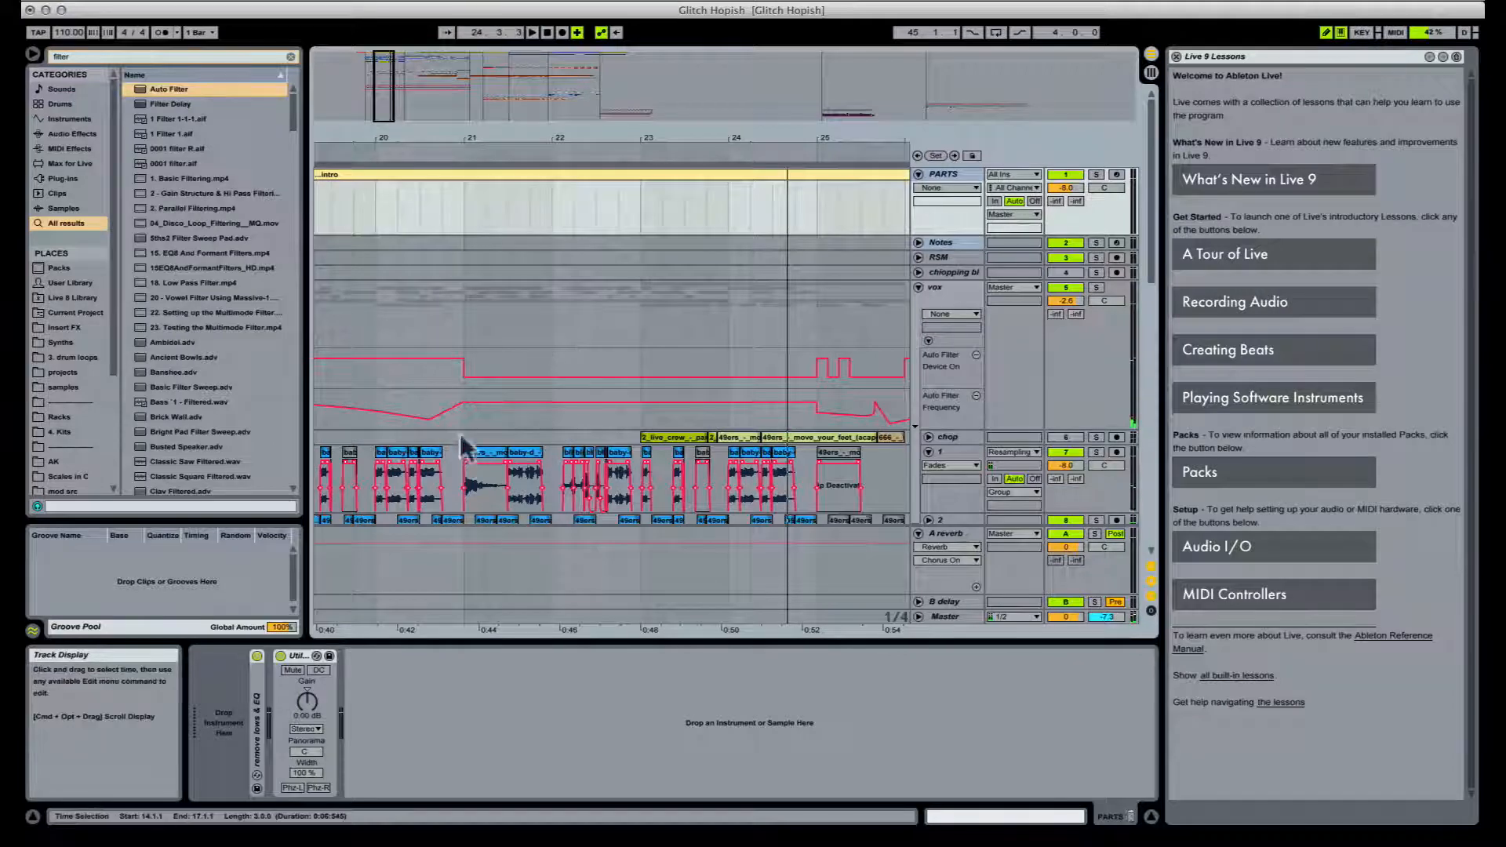
Step: Play the vox chops on track 1 from bar 21 towards bar 24 and compare the baby-d clips at 22.3.3 and 23.3.3
{"action": "left_click", "coordinate": [482, 464]}
{"action": "key", "text": "space"}
{"action": "left_click", "coordinate": [619, 469]}
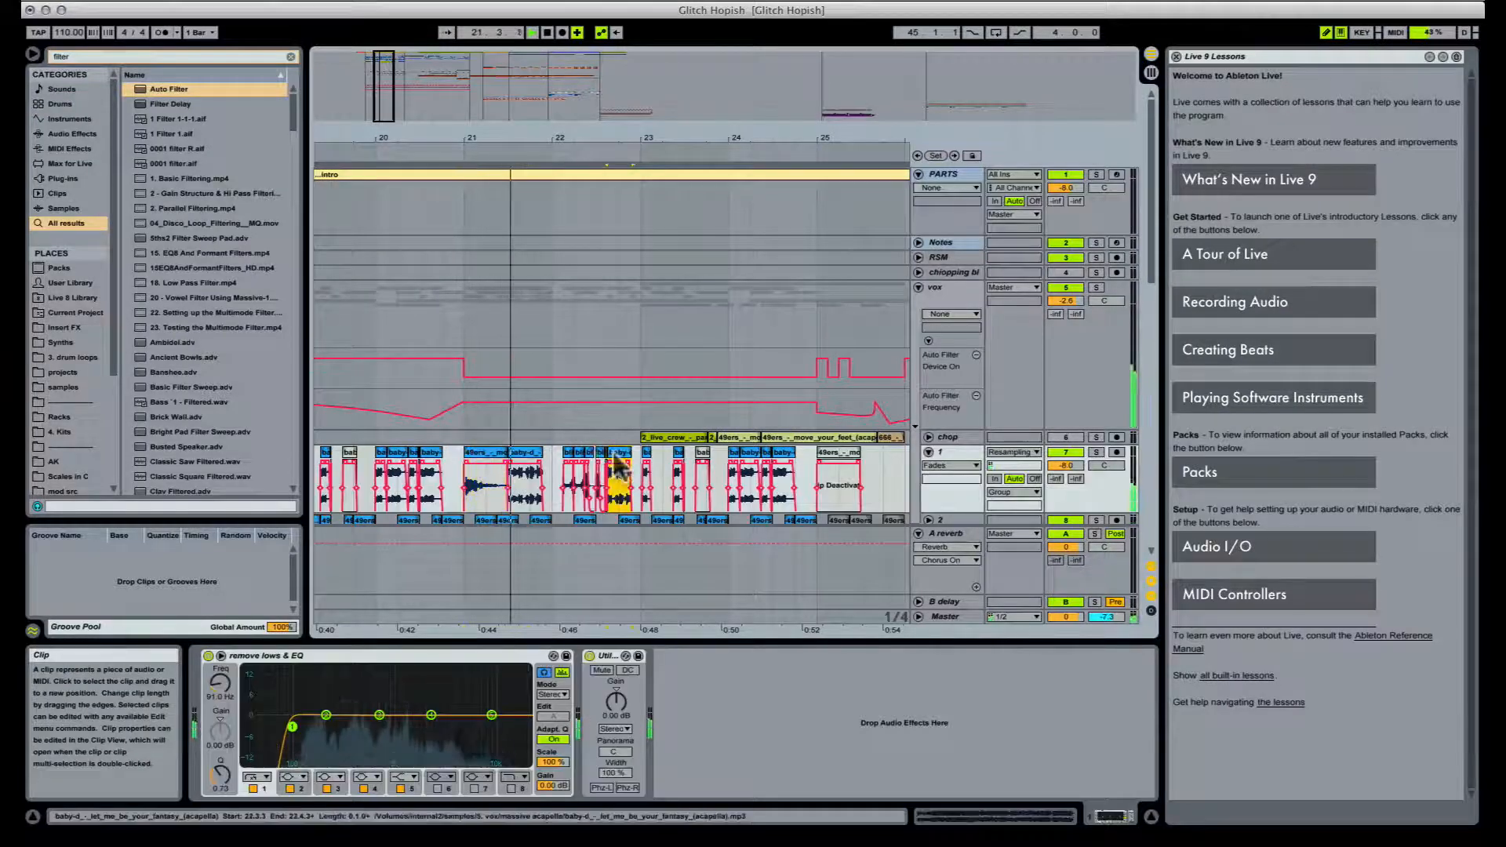
{"action": "left_click", "coordinate": [703, 467]}
{"action": "left_click", "coordinate": [706, 470]}
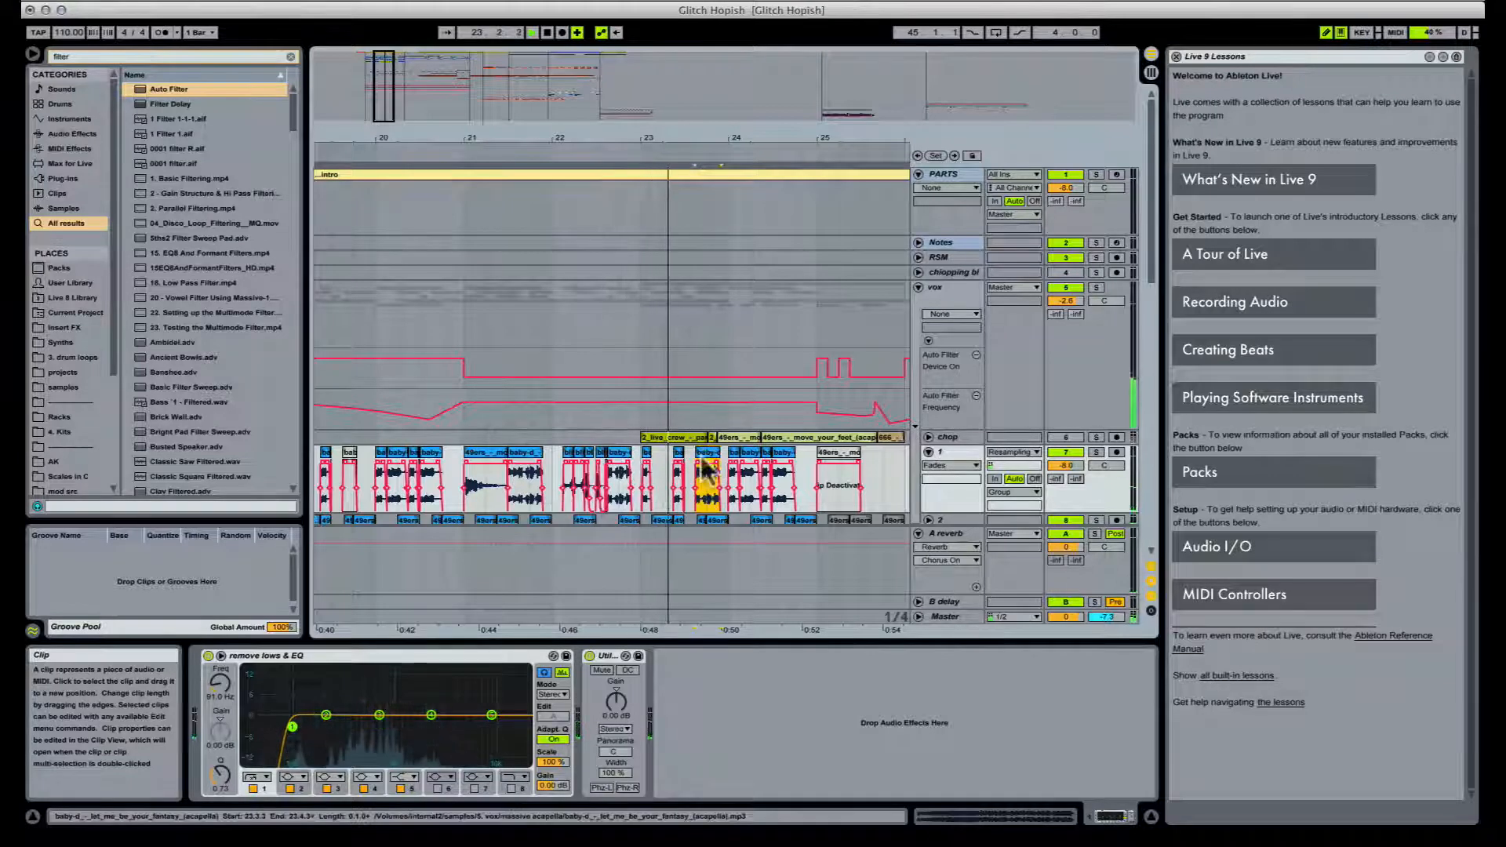
{"action": "left_click", "coordinate": [619, 455]}
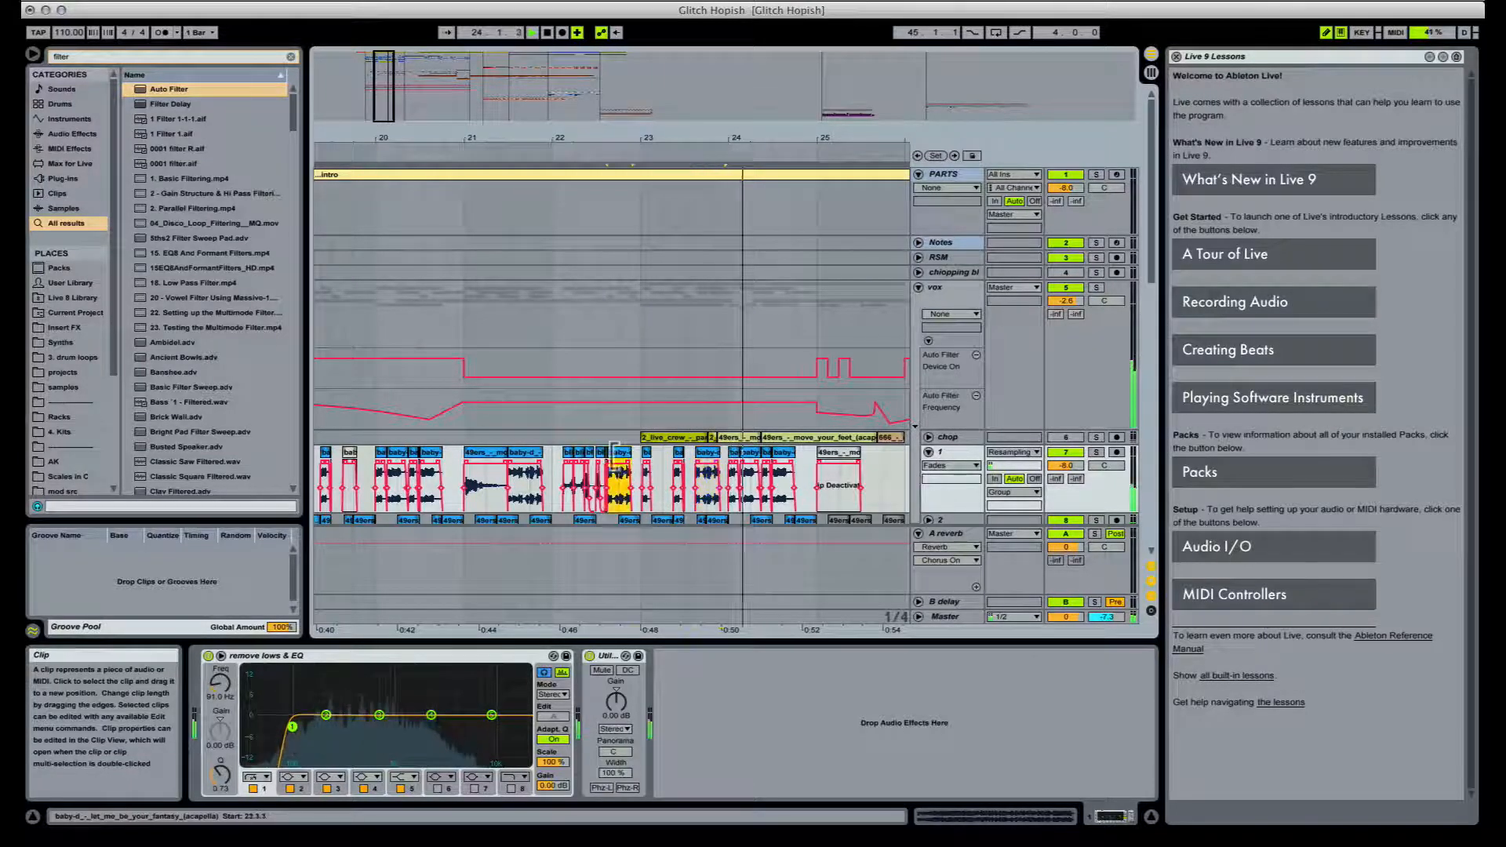
{"action": "key", "text": "space"}
Step: Try reversing the baby-d vocal chop at 22.3.3 on vox track 1
{"action": "key", "text": "shift+Tab"}
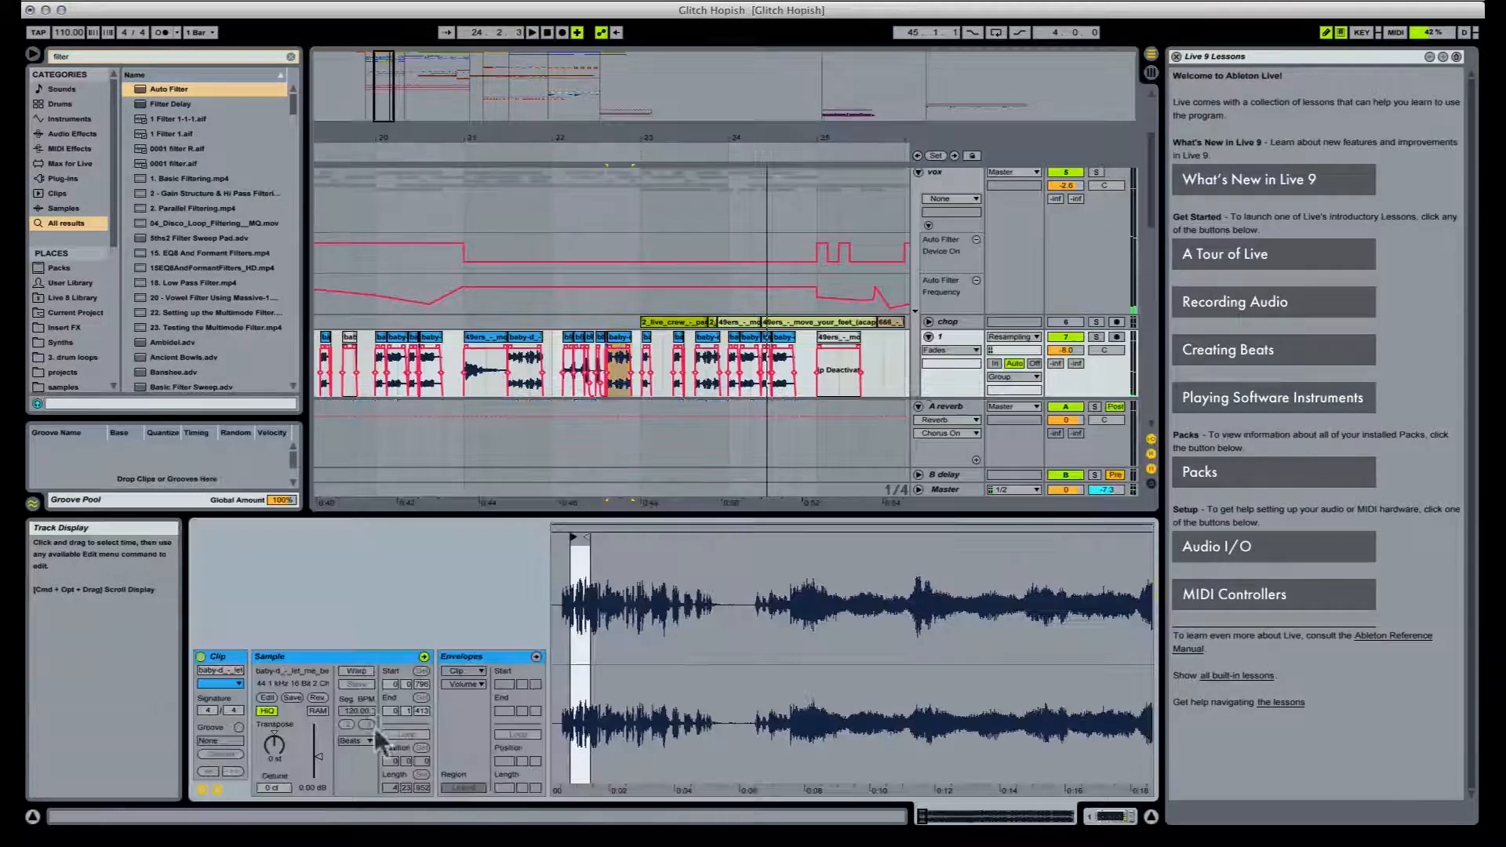
{"action": "left_click", "coordinate": [318, 697]}
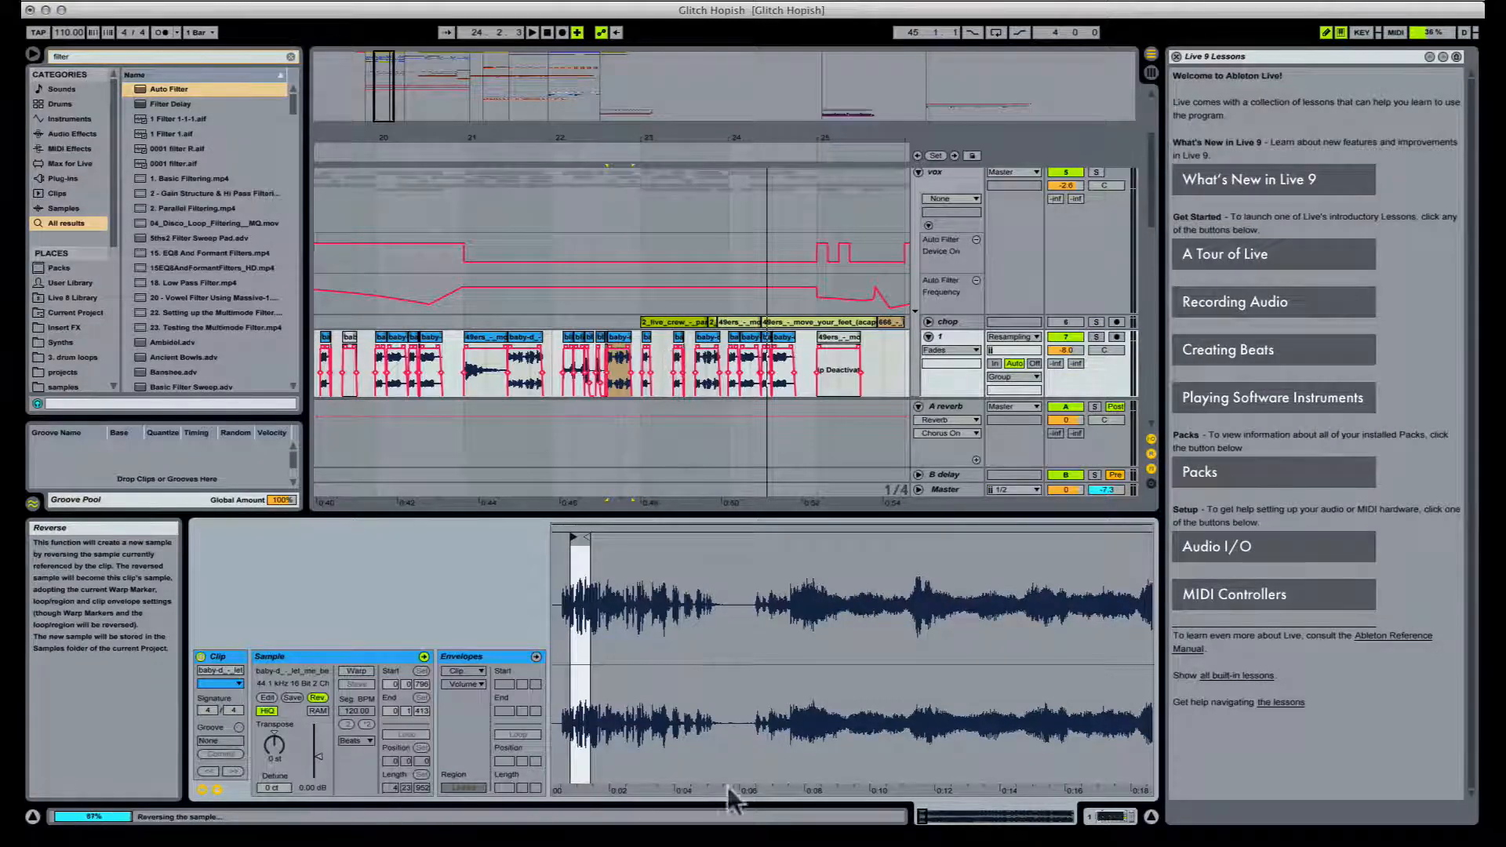
{"action": "key", "text": "space"}
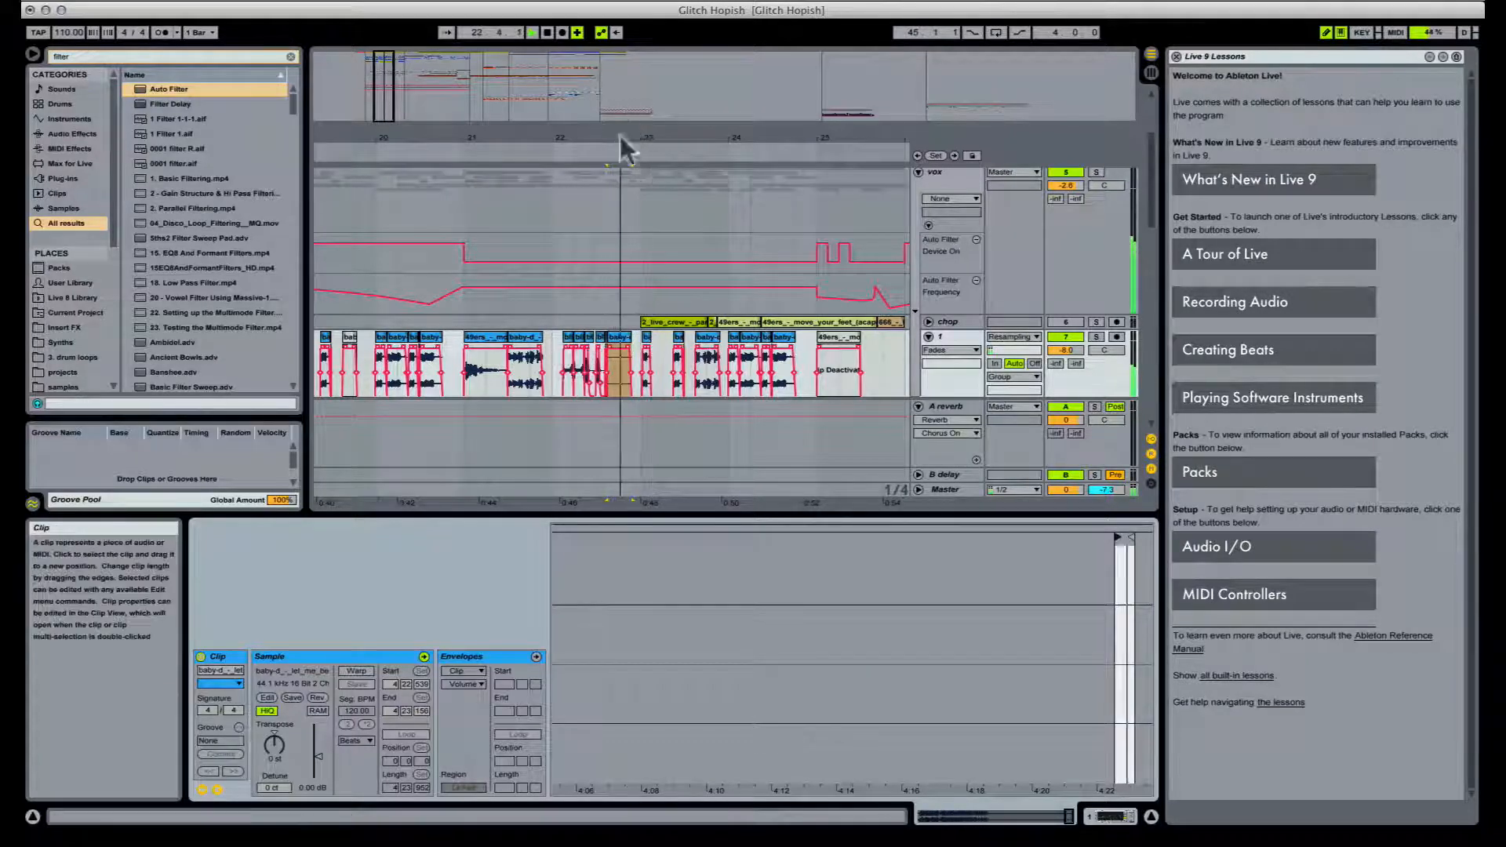
{"action": "key", "text": "space"}
{"action": "left_click_drag", "start_coordinate": [621, 138], "coordinate": [625, 259]}
{"action": "key", "text": "super+z"}
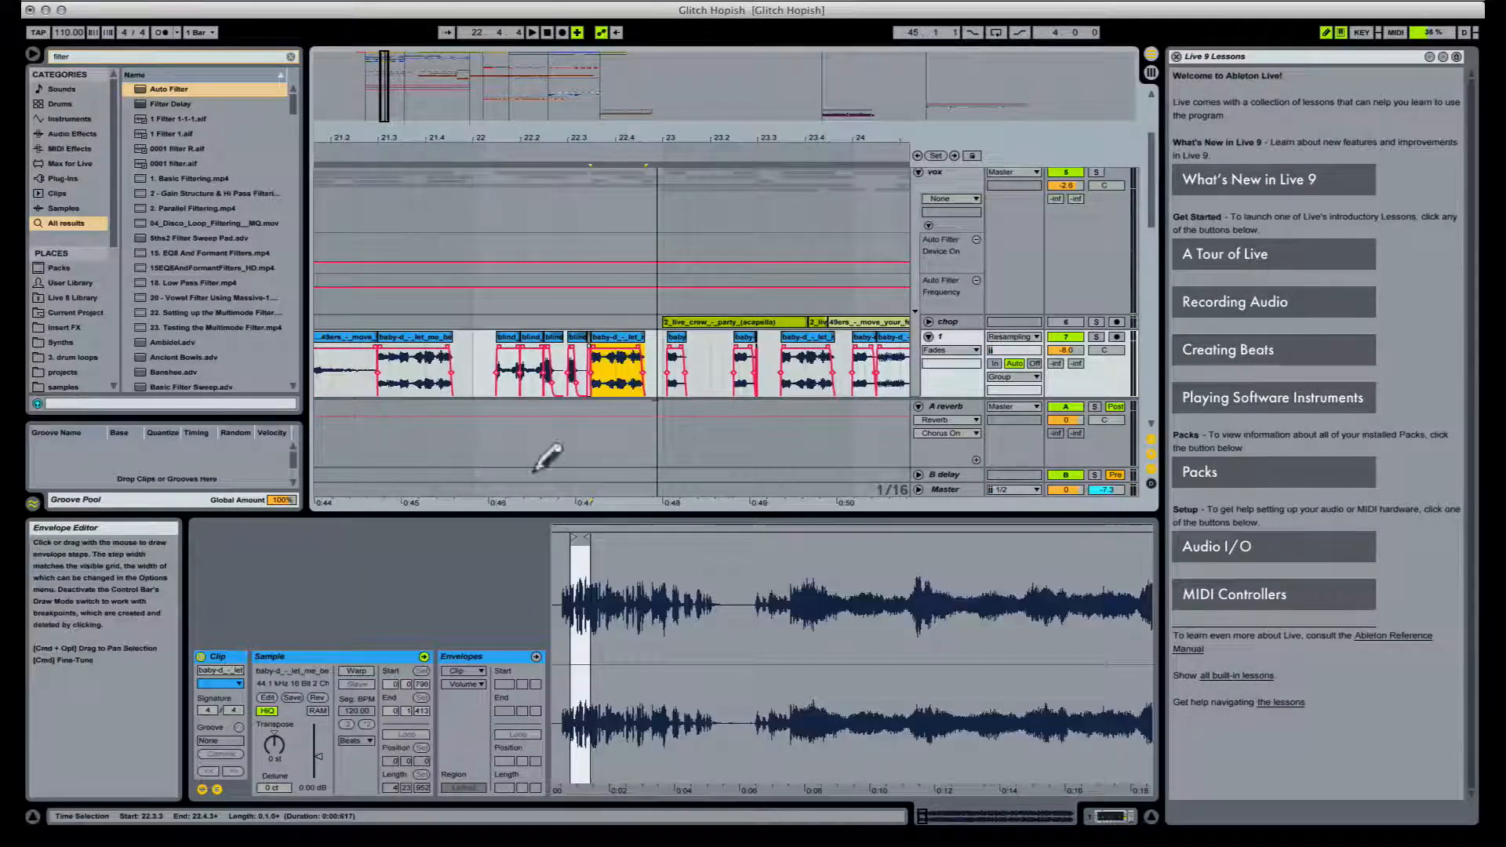
Step: Warp the baby-d chop at 22.3.3, transpose it to 12 st, change its transient loop mode and set its transient envelope to 78
{"action": "key", "text": "space"}
{"action": "key", "text": "space"}
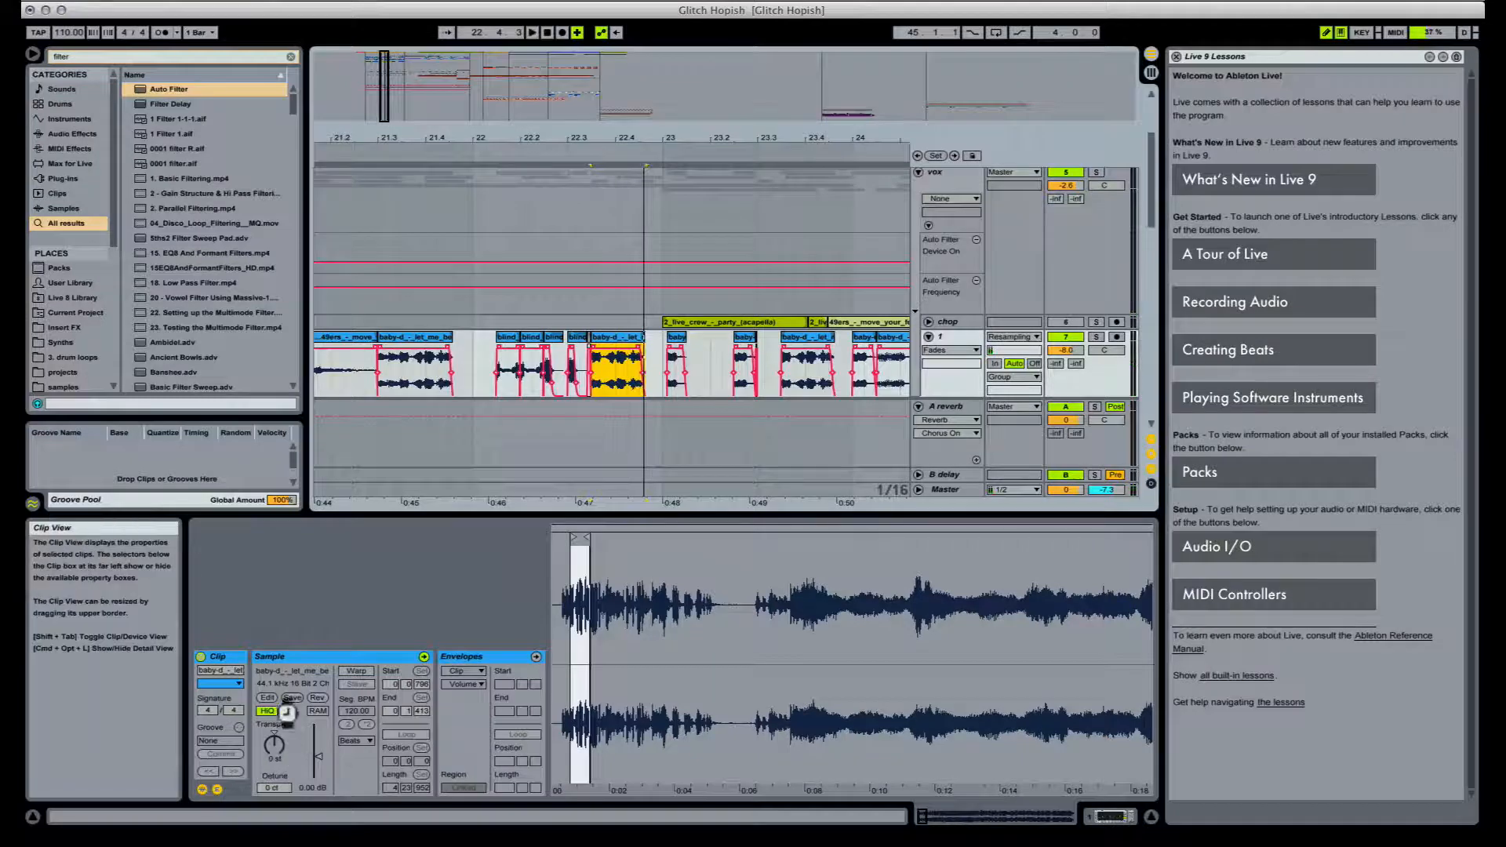
{"action": "left_click_drag", "start_coordinate": [275, 744], "coordinate": [275, 723]}
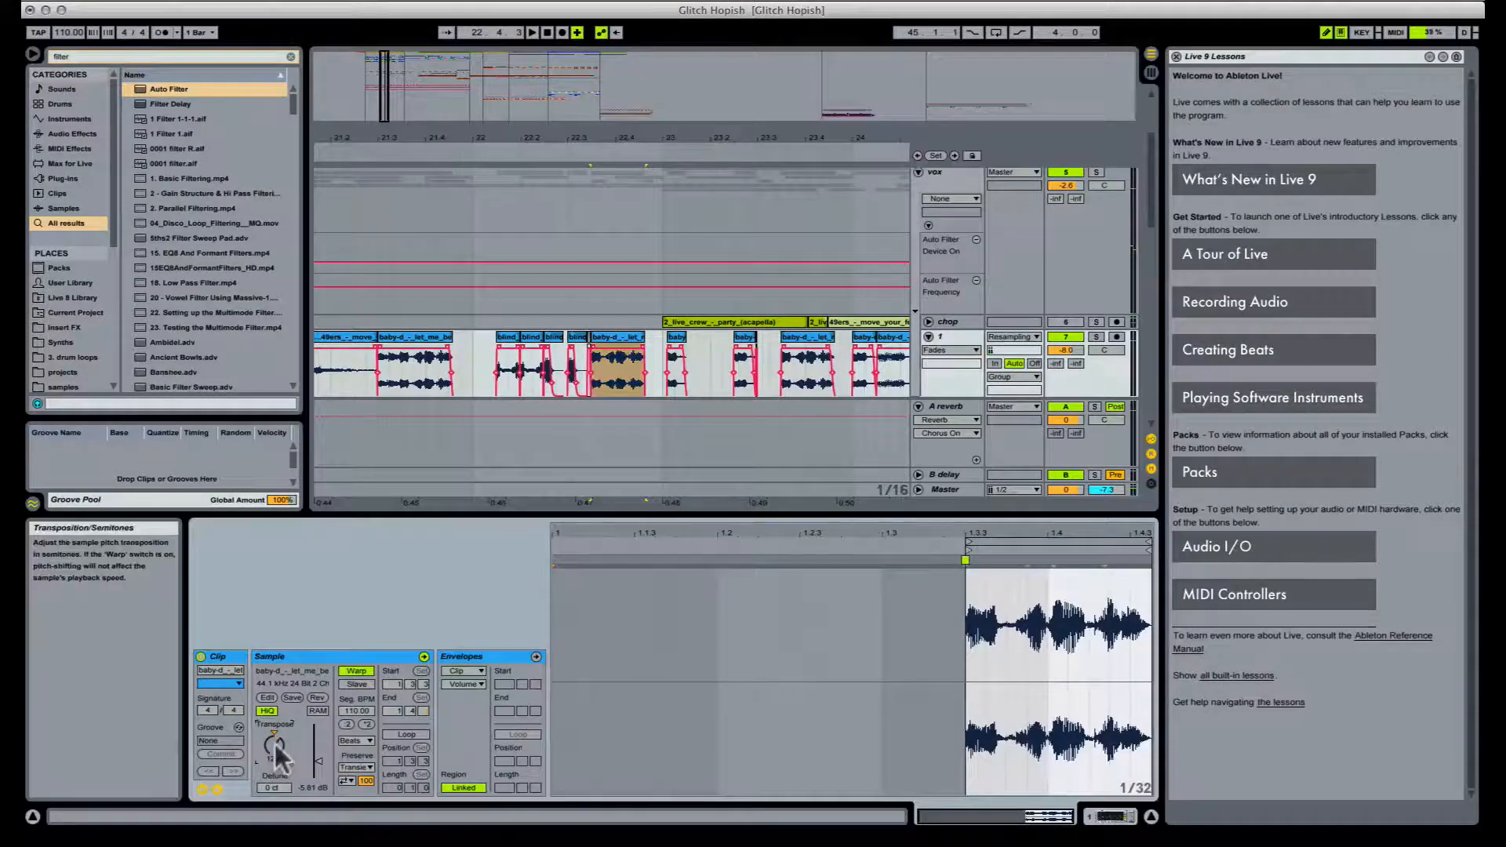
{"action": "key", "text": "space"}
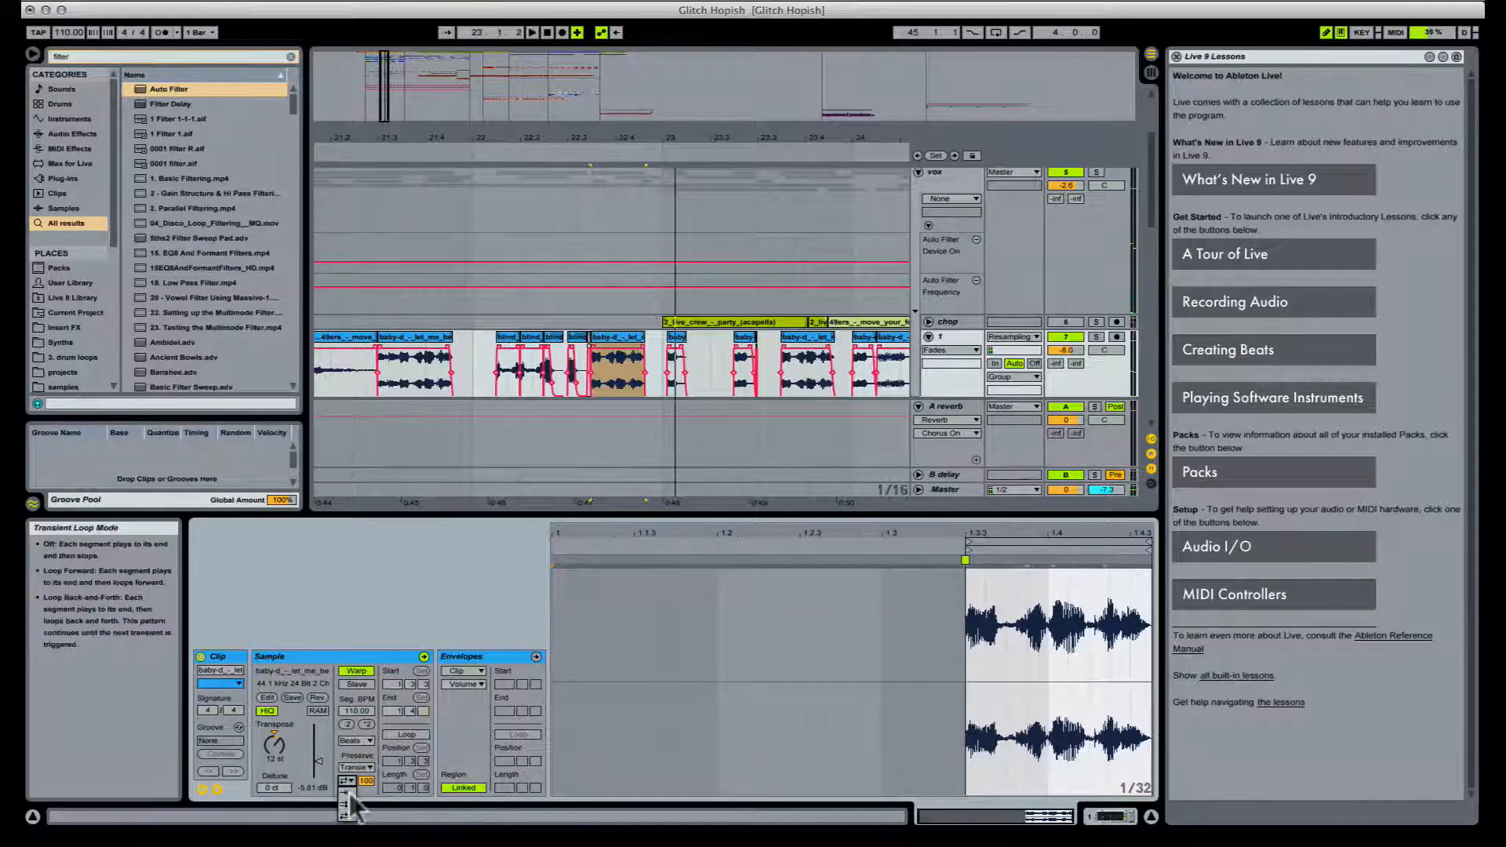
{"action": "left_click_drag", "start_coordinate": [373, 777], "coordinate": [373, 800]}
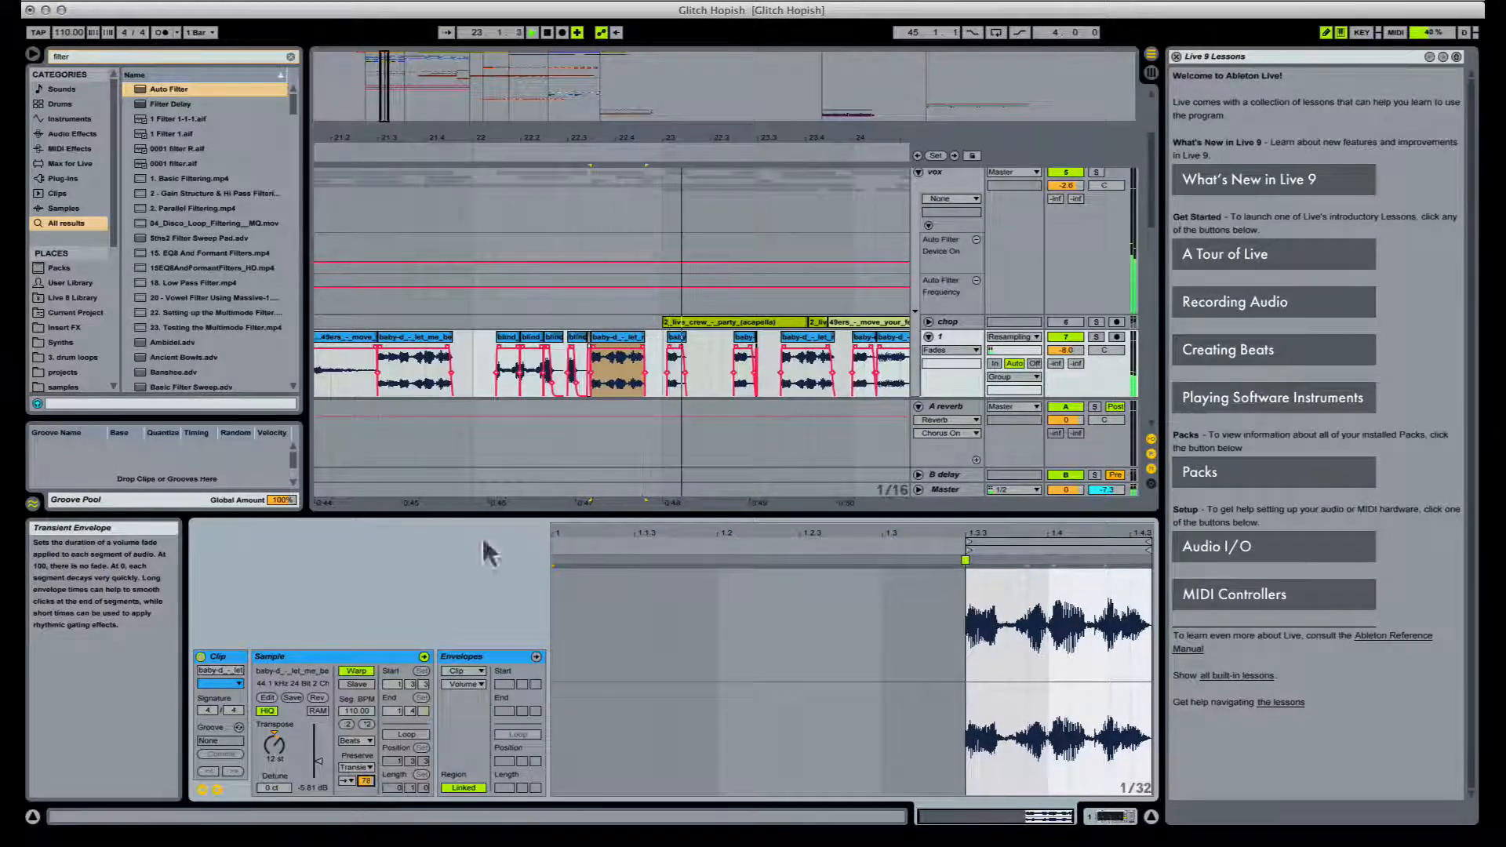
{"action": "key", "text": "space"}
Step: Split the pitched-up baby-d chop at 22.4.1 and audition the two pieces in context
{"action": "left_click", "coordinate": [617, 360]}
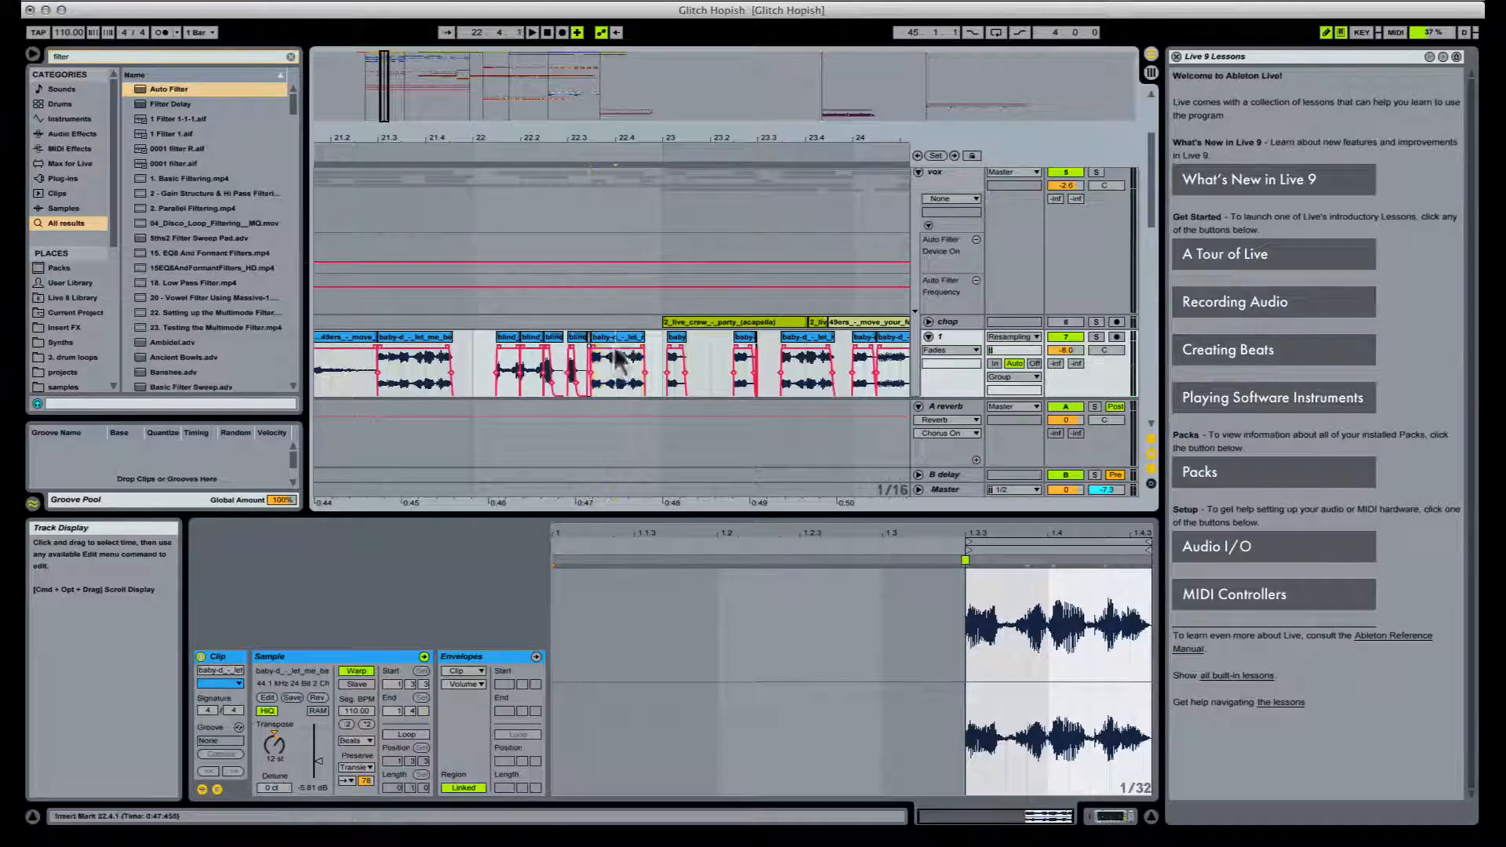
{"action": "key", "text": "super+e"}
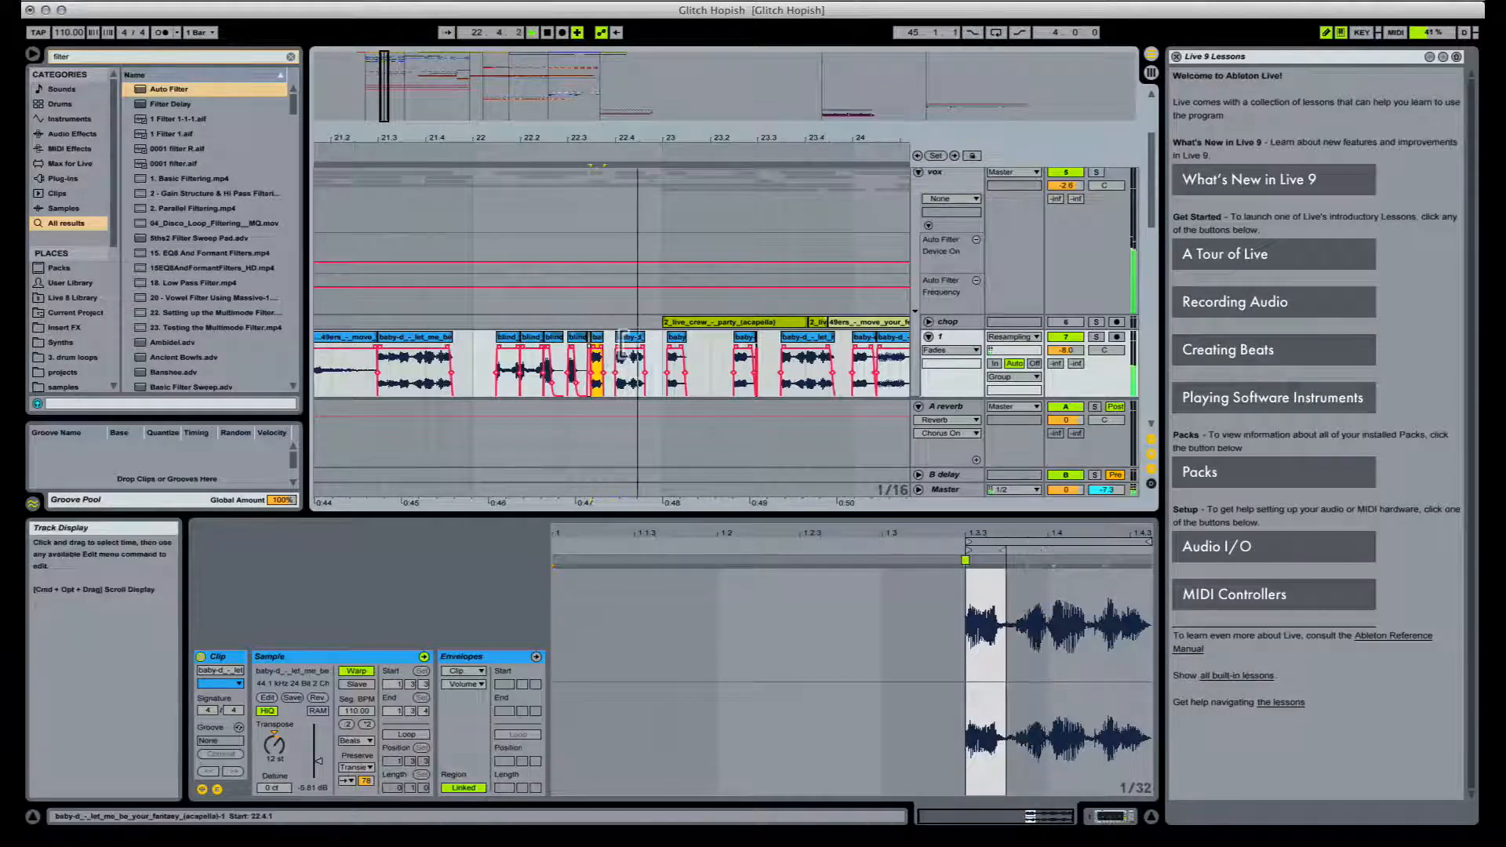
{"action": "key", "text": "space"}
{"action": "key", "text": "space"}
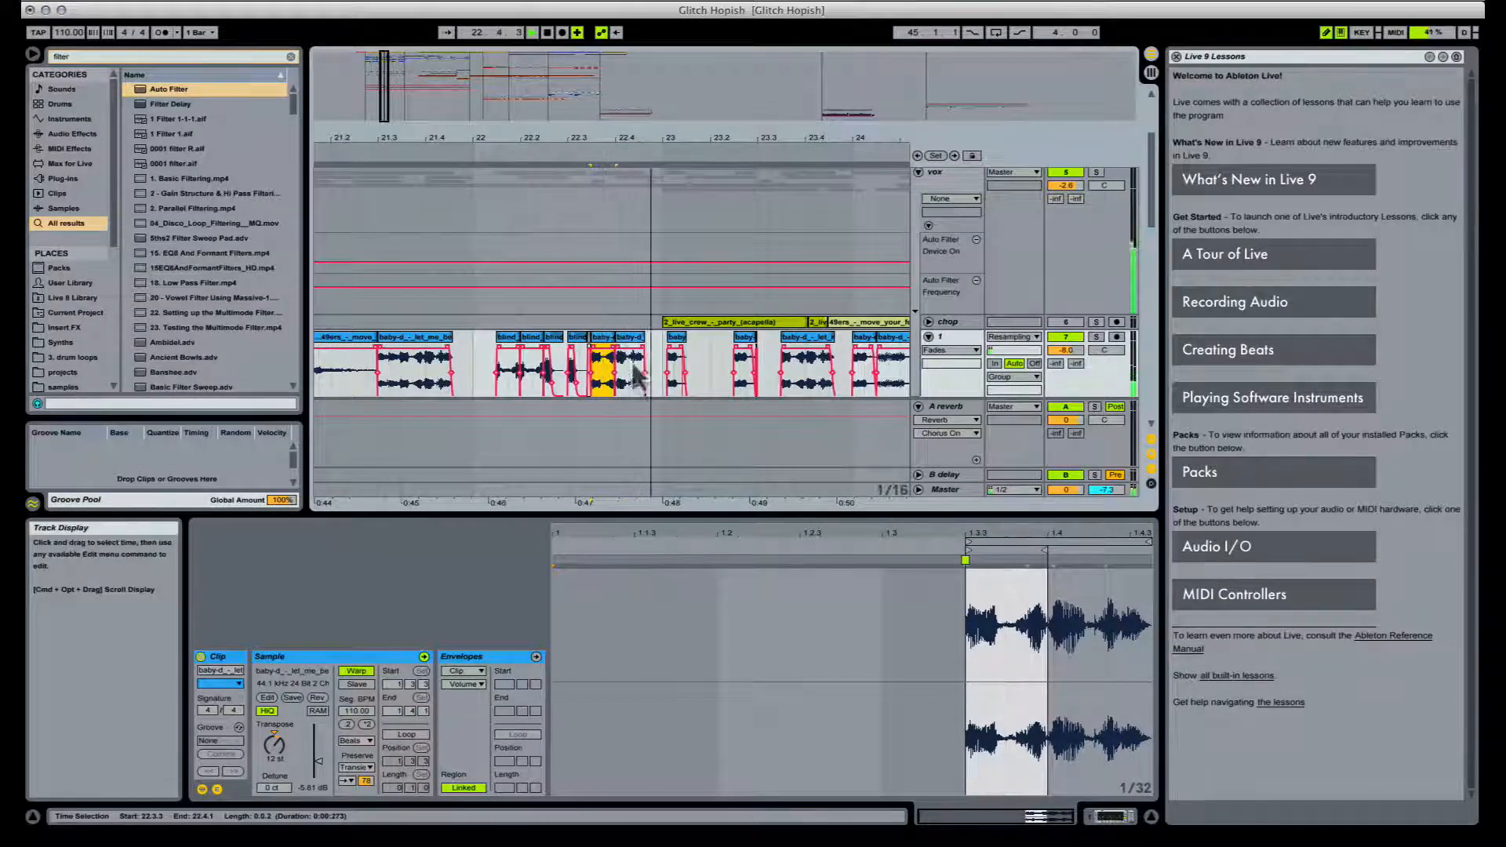
{"action": "left_click_drag", "start_coordinate": [699, 139], "coordinate": [565, 78]}
{"action": "key", "text": "space"}
{"action": "key", "text": "space"}
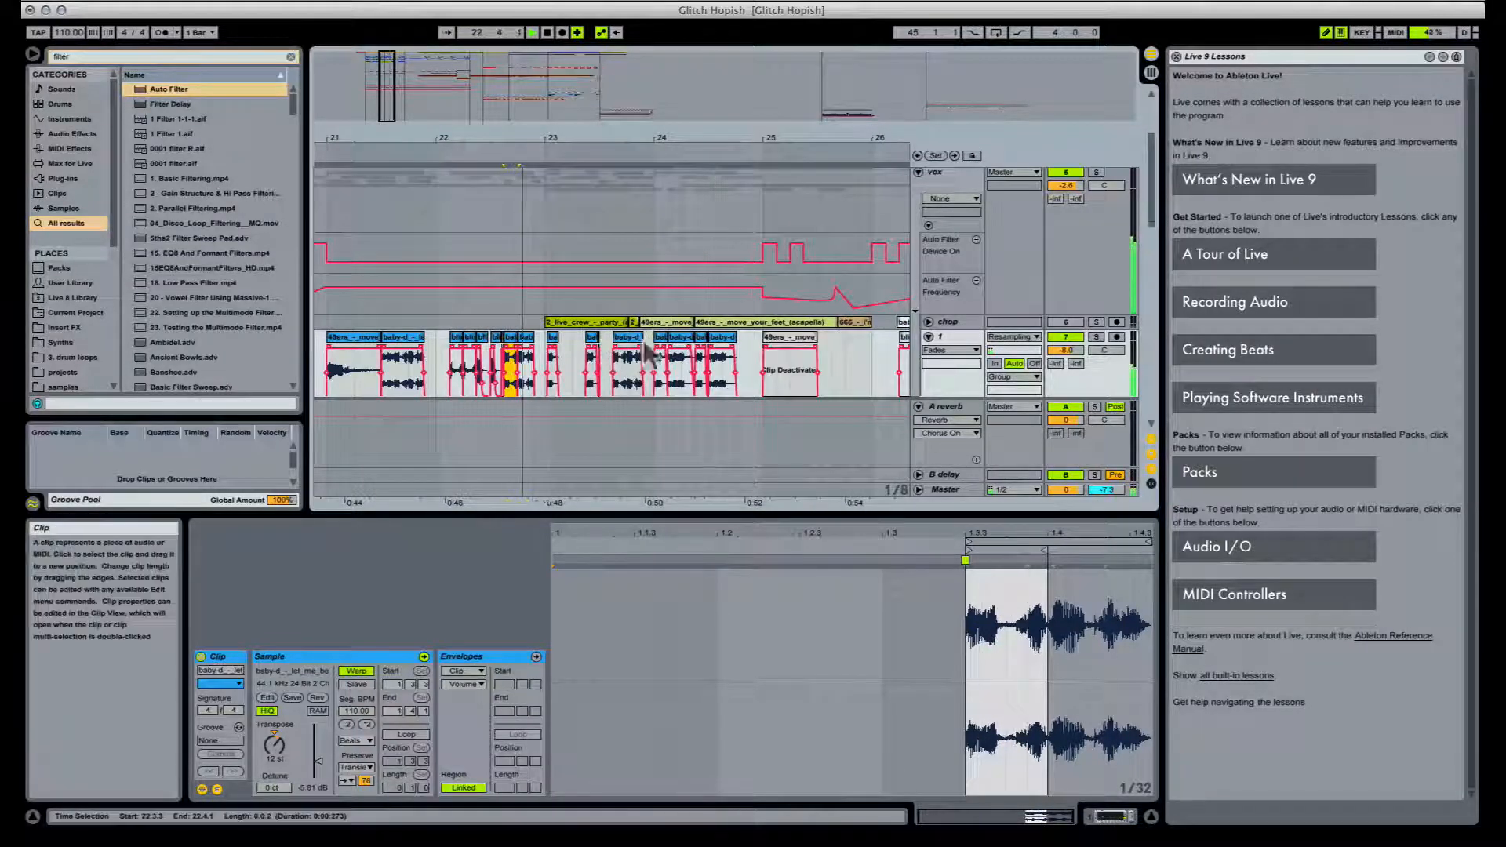
{"action": "key", "text": "space"}
{"action": "key", "text": "space"}
Step: Try transposing the unwarped baby-d chop at 23.3.3 to -12 st
{"action": "left_click", "coordinate": [632, 359]}
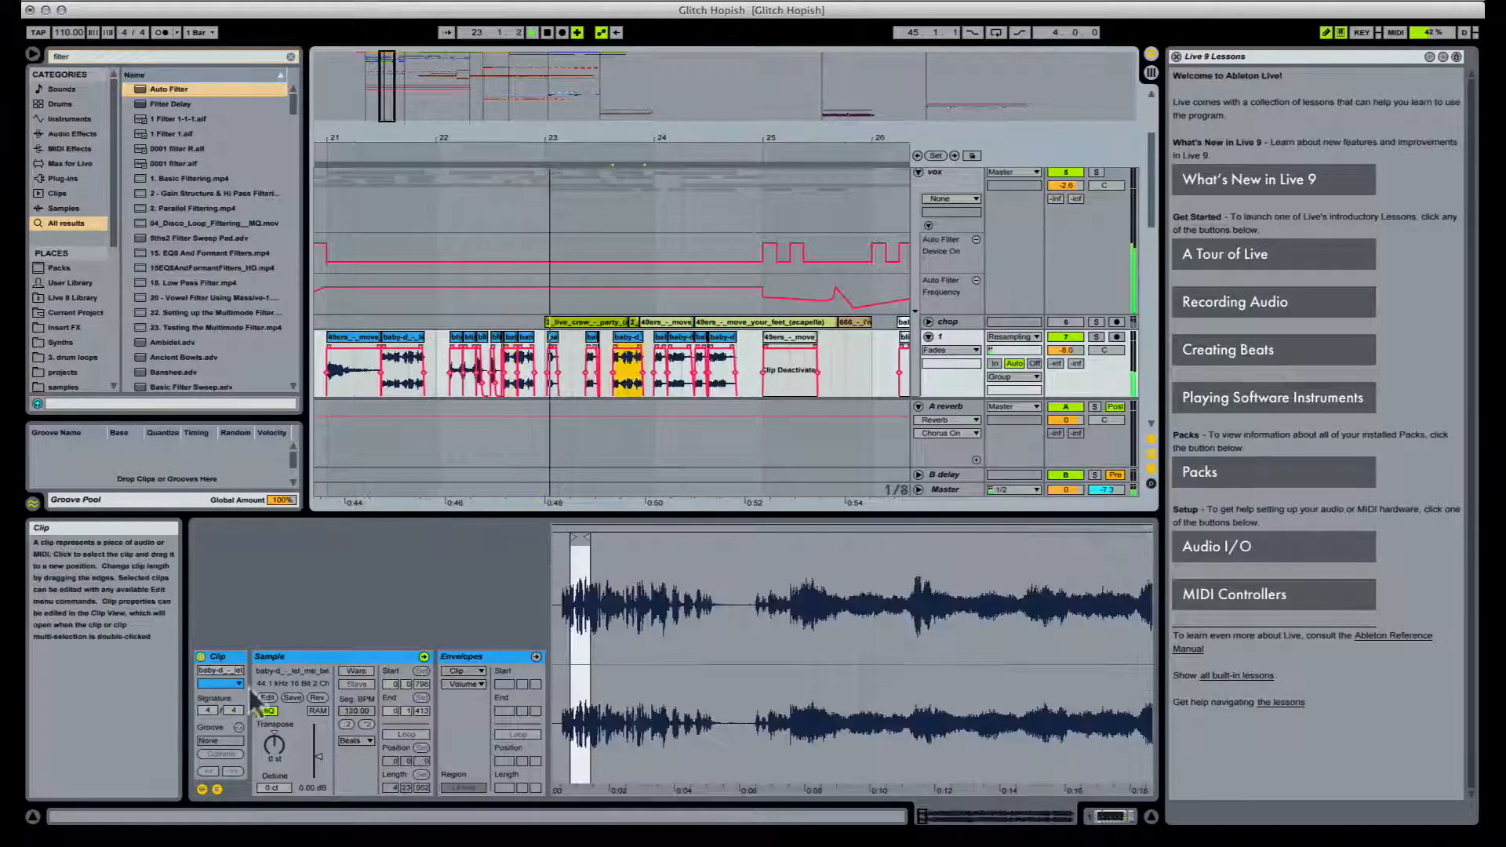
{"action": "key", "text": "space"}
{"action": "left_click", "coordinate": [273, 744]}
{"action": "key", "text": "space"}
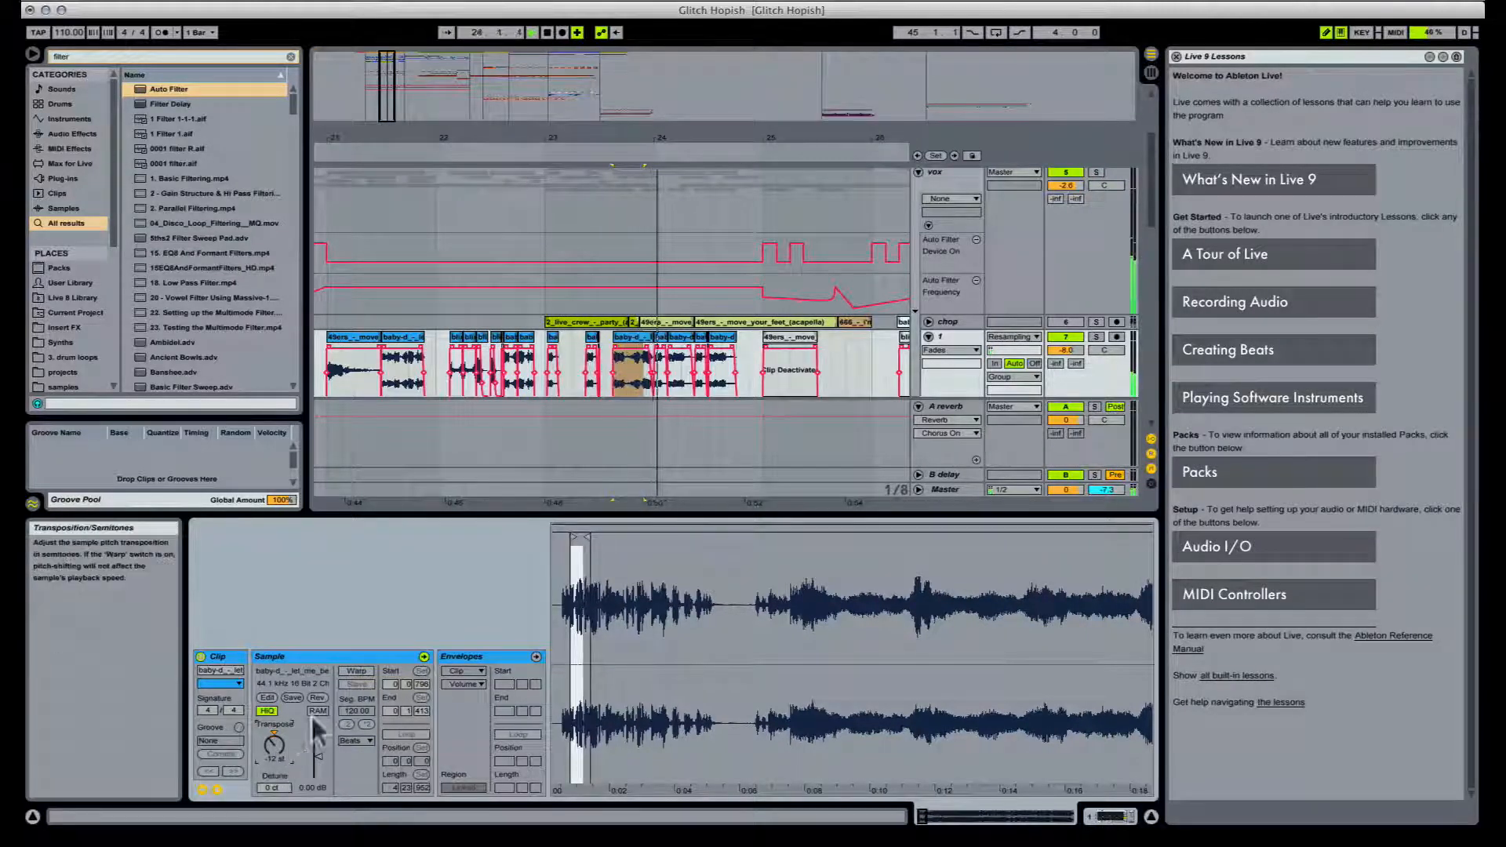
{"action": "key", "text": "Delete"}
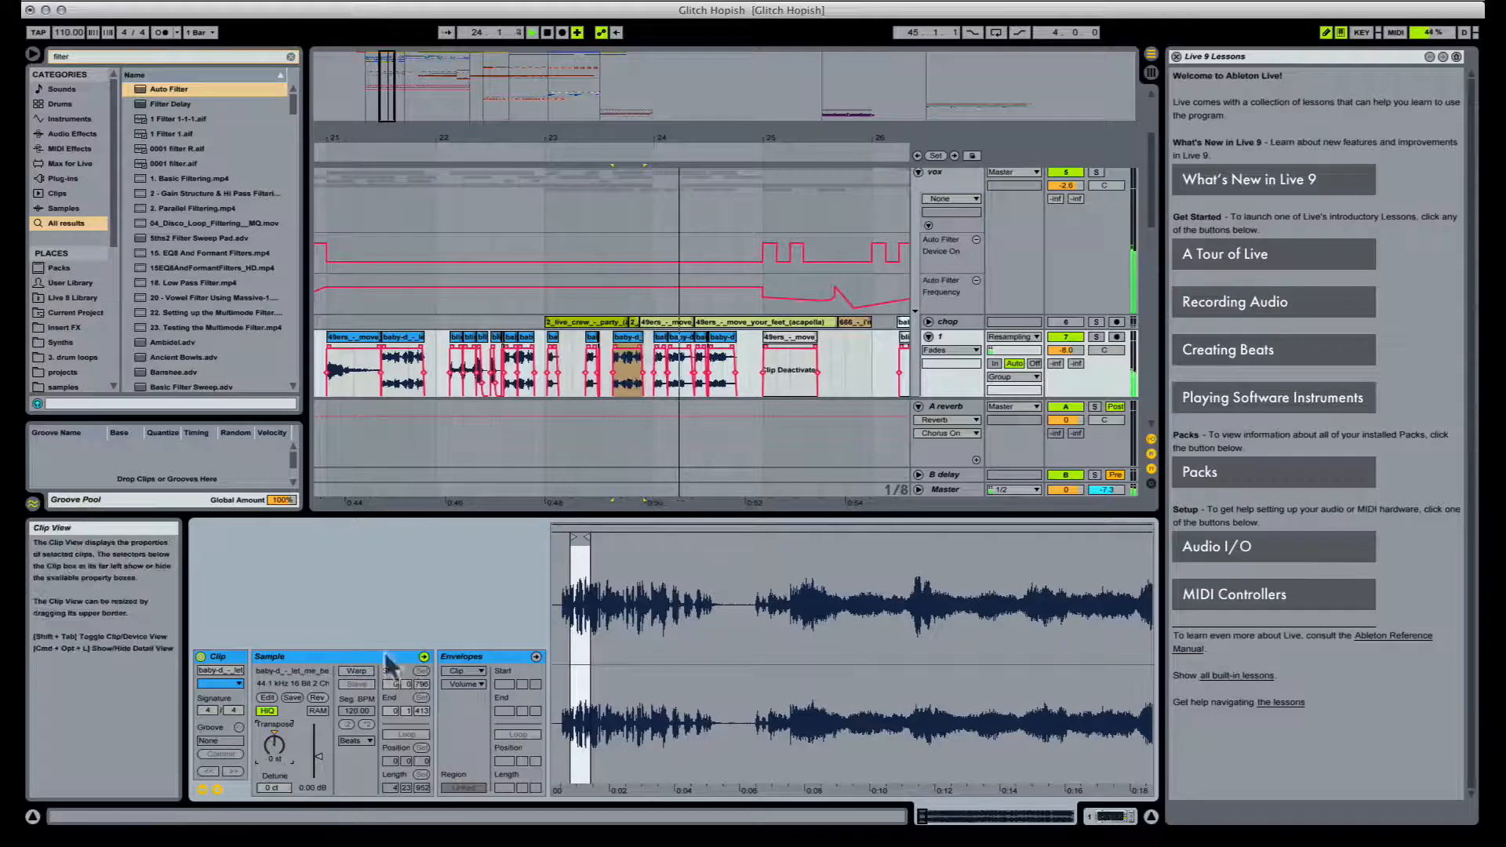
Step: Turn on warping for the baby-d chop at 23.3.3 and transpose it to -5 st
{"action": "left_click", "coordinate": [357, 671]}
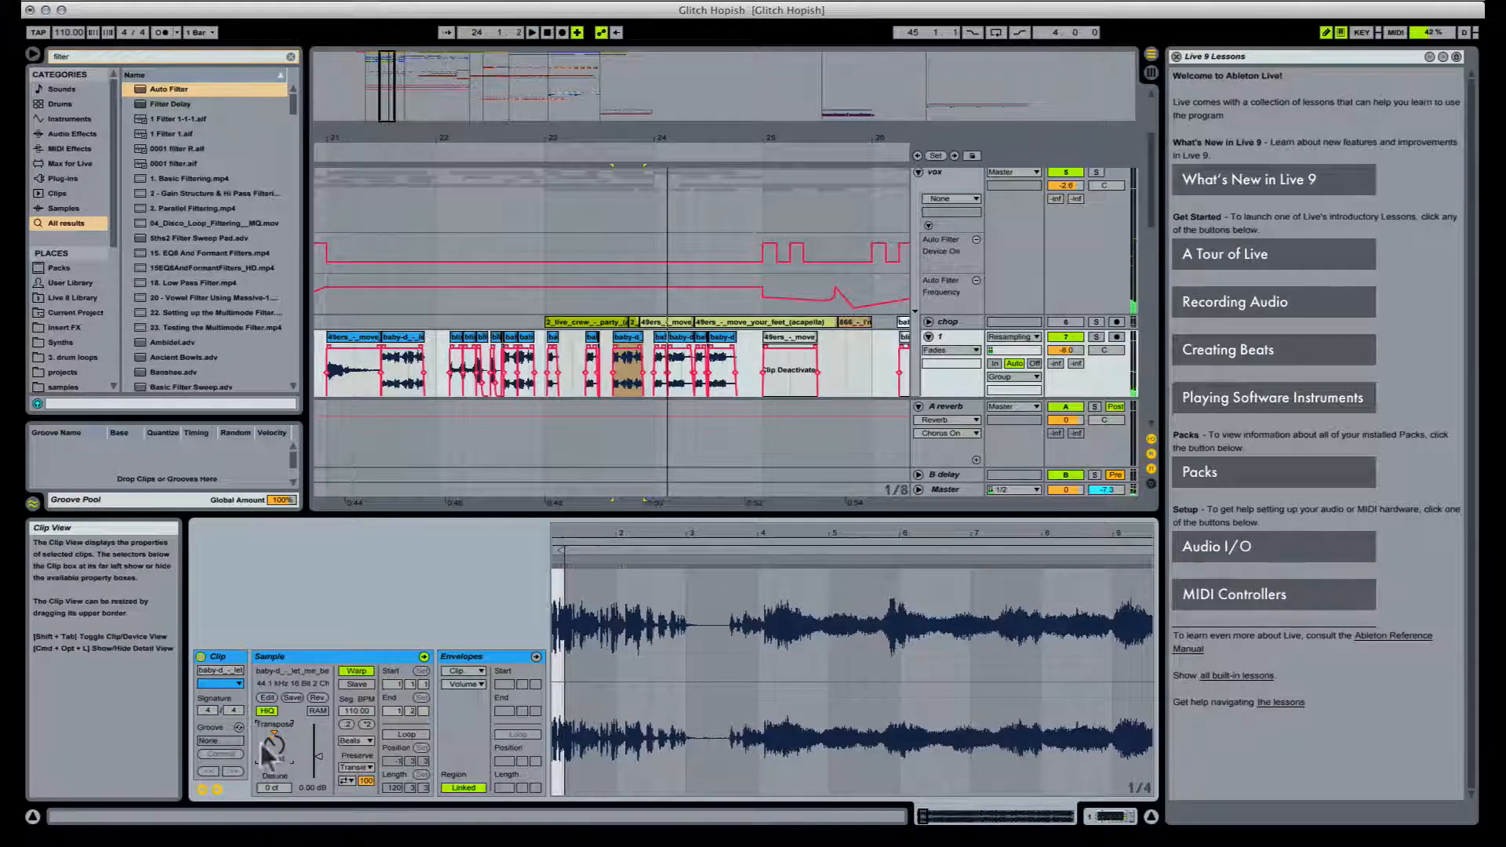
{"action": "key", "text": "space"}
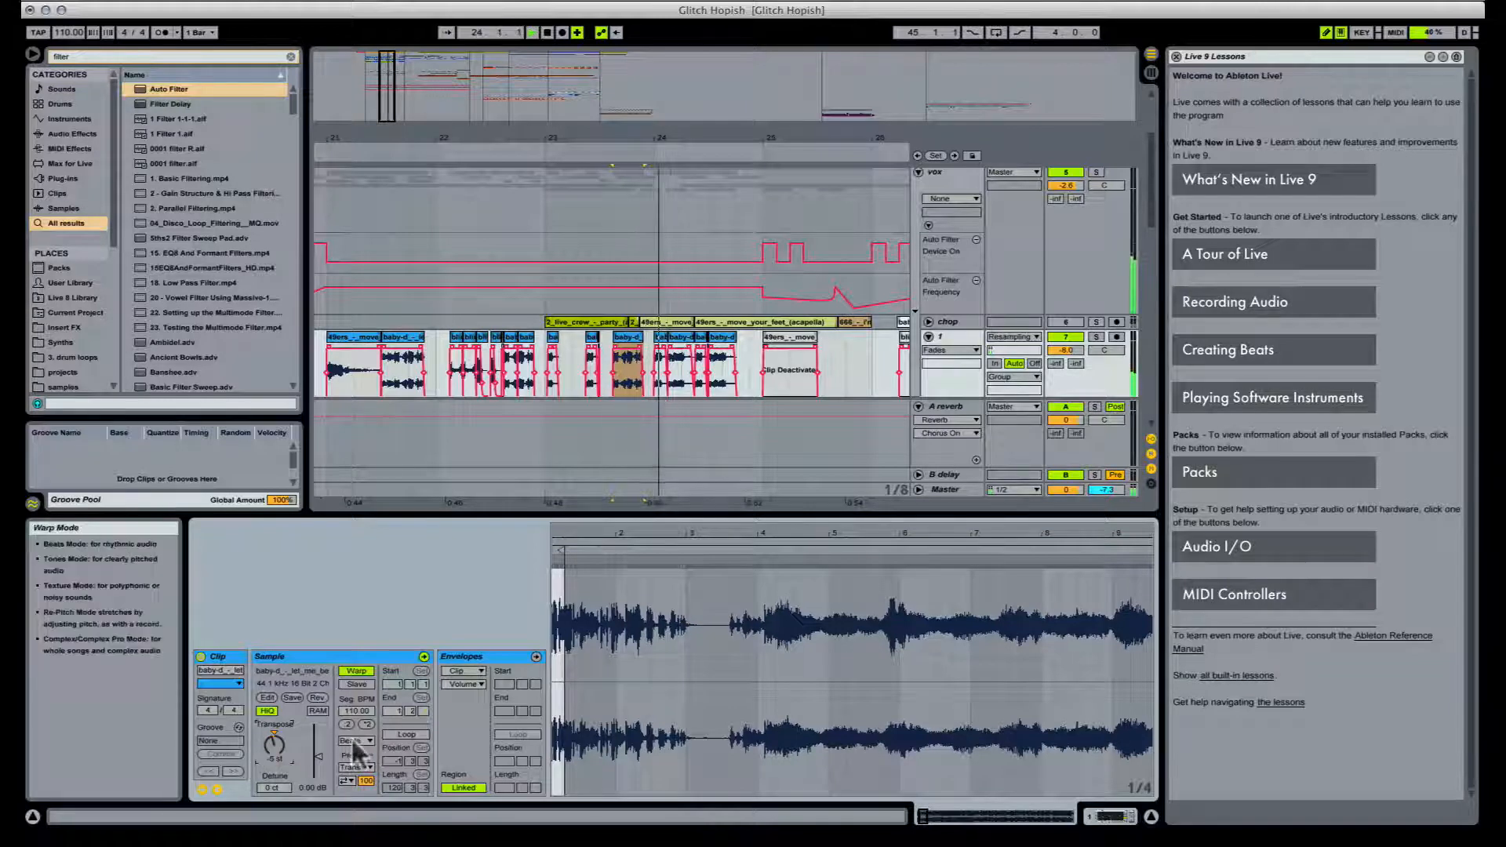
{"action": "key", "text": "space"}
{"action": "key", "text": "space"}
Step: Split the warped baby-d chop at 23.4.1 and adjust the transposition of its second half
{"action": "left_click", "coordinate": [629, 375]}
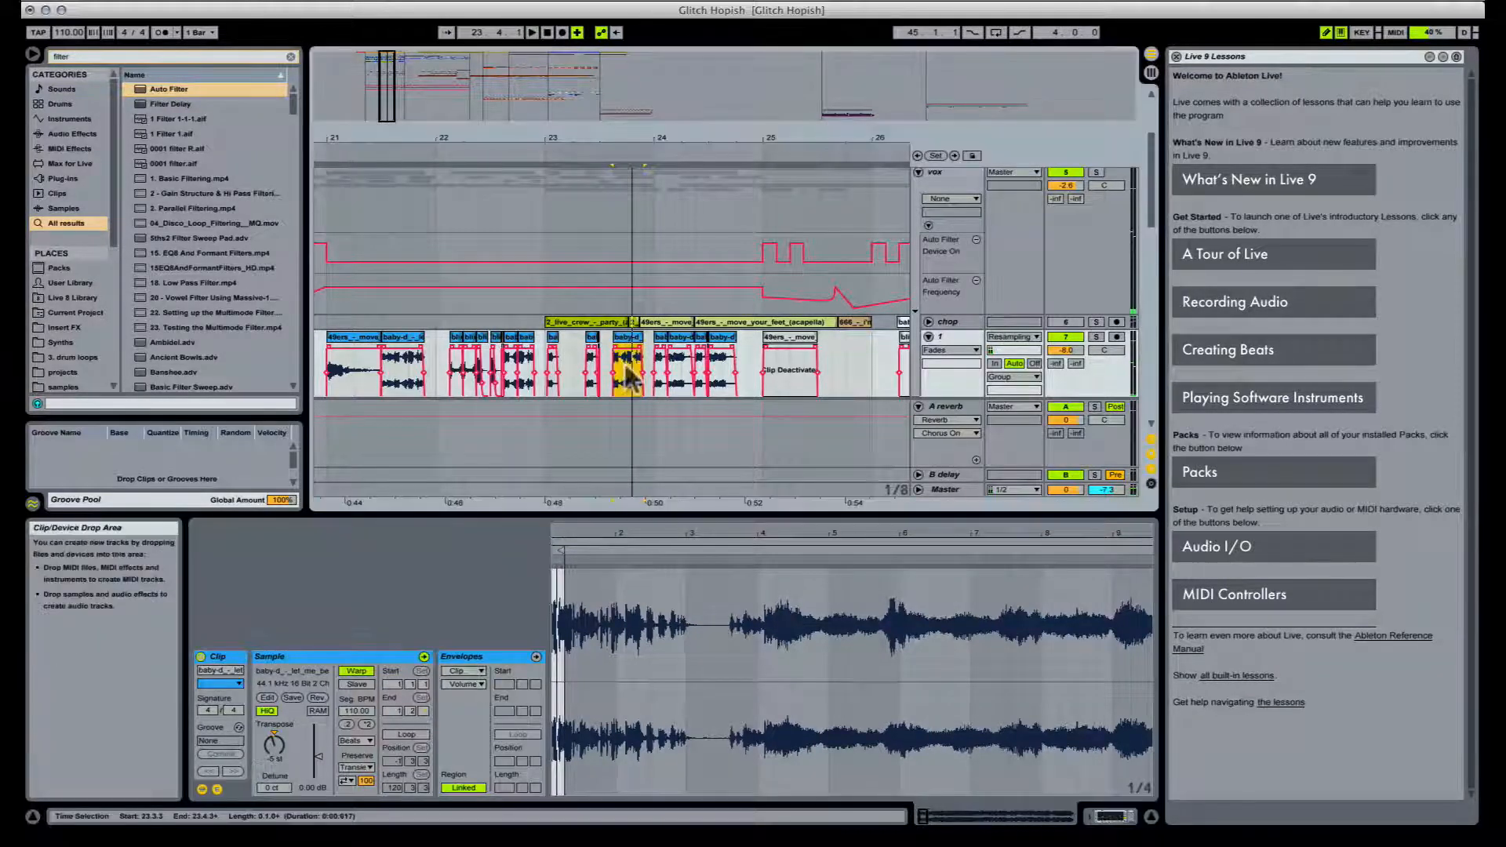
{"action": "left_click", "coordinate": [274, 749]}
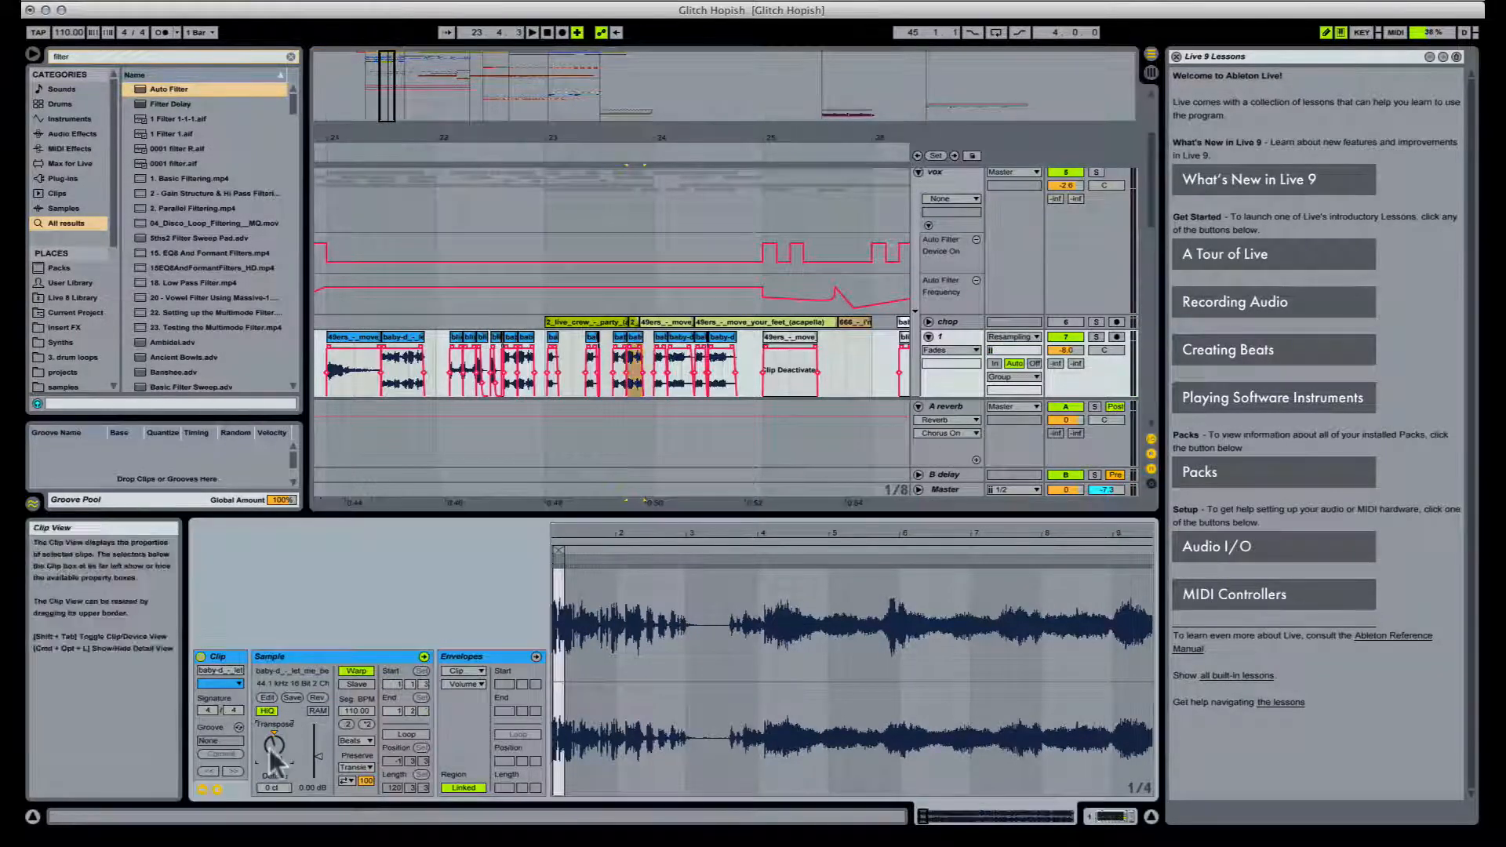
{"action": "left_click", "coordinate": [632, 337]}
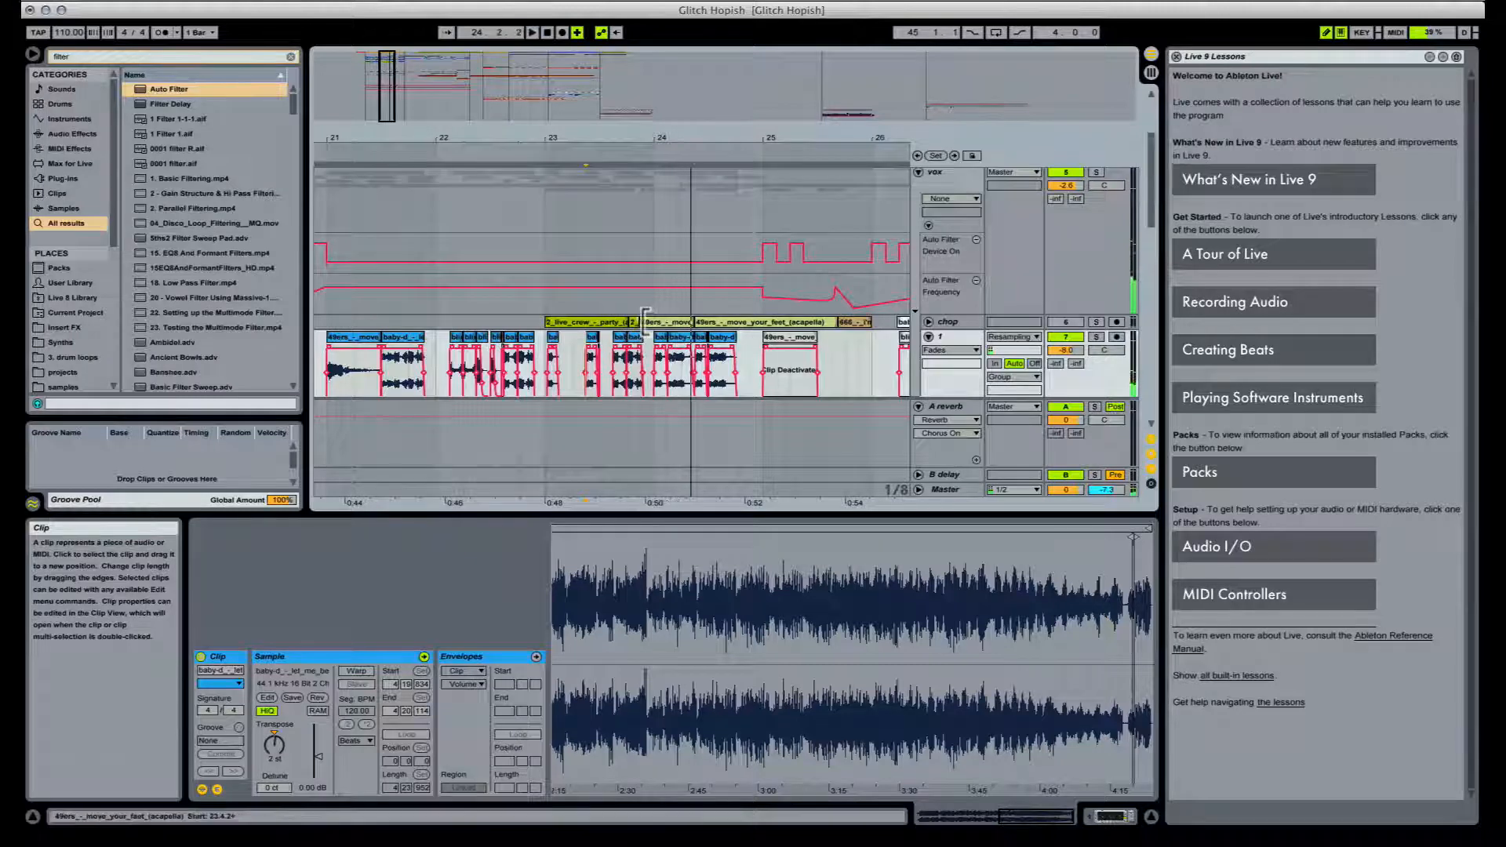
Step: Audition bar 23 and examine the clips on the chop and vox tracks to identify which ones sound under the edited chop
{"action": "key", "text": "space"}
{"action": "key", "text": "space"}
{"action": "left_click", "coordinate": [634, 322]}
{"action": "left_click", "coordinate": [619, 337]}
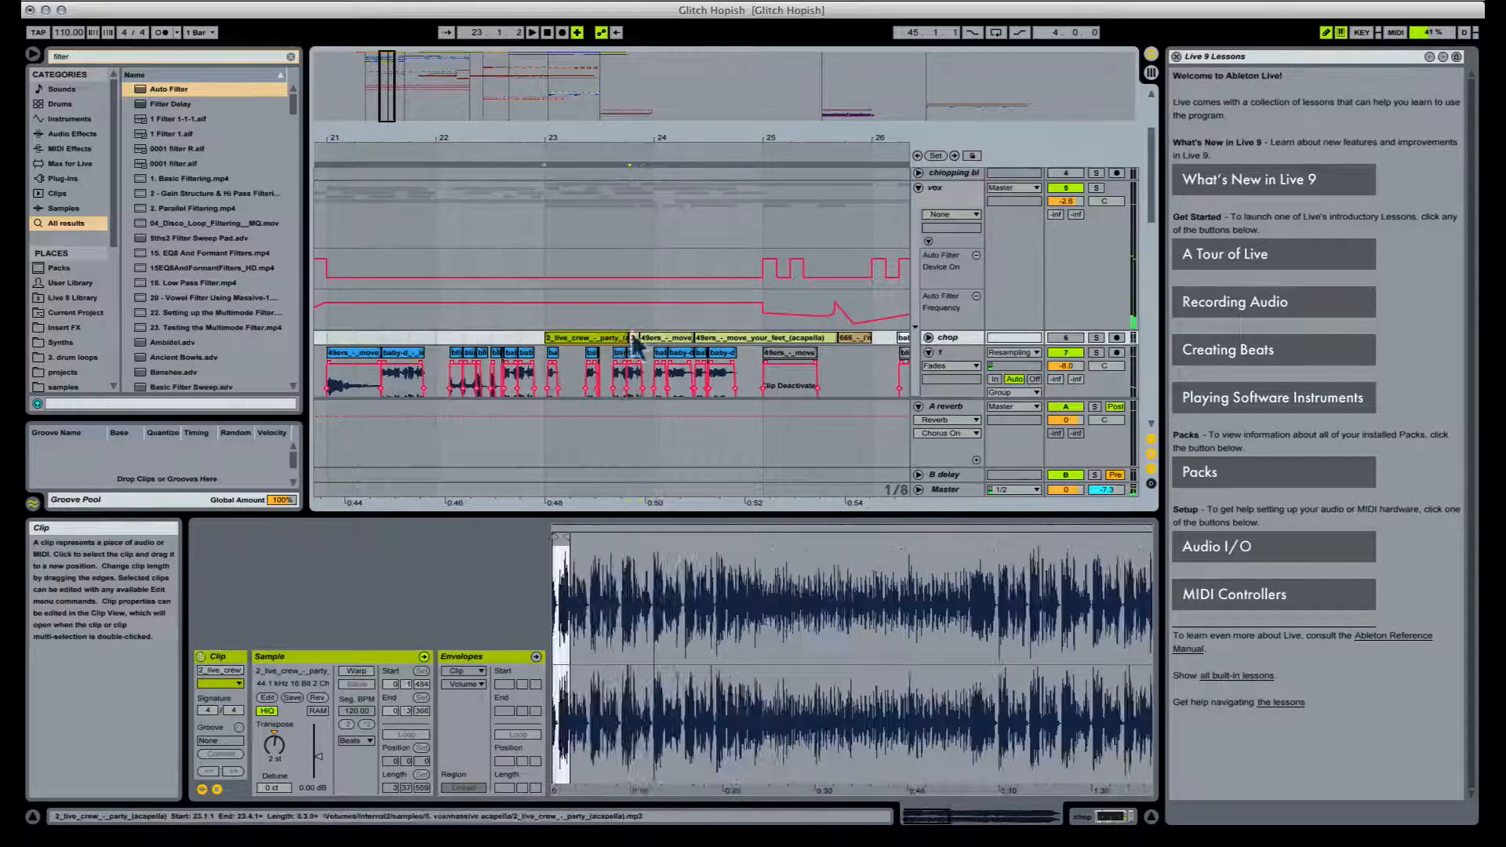
{"action": "key", "text": "space"}
{"action": "key", "text": "space"}
{"action": "scroll", "coordinate": [691, 357], "scroll_direction": "down", "scroll_amount": 4}
{"action": "scroll", "coordinate": [689, 357], "scroll_direction": "down", "scroll_amount": 2}
{"action": "key", "text": "space"}
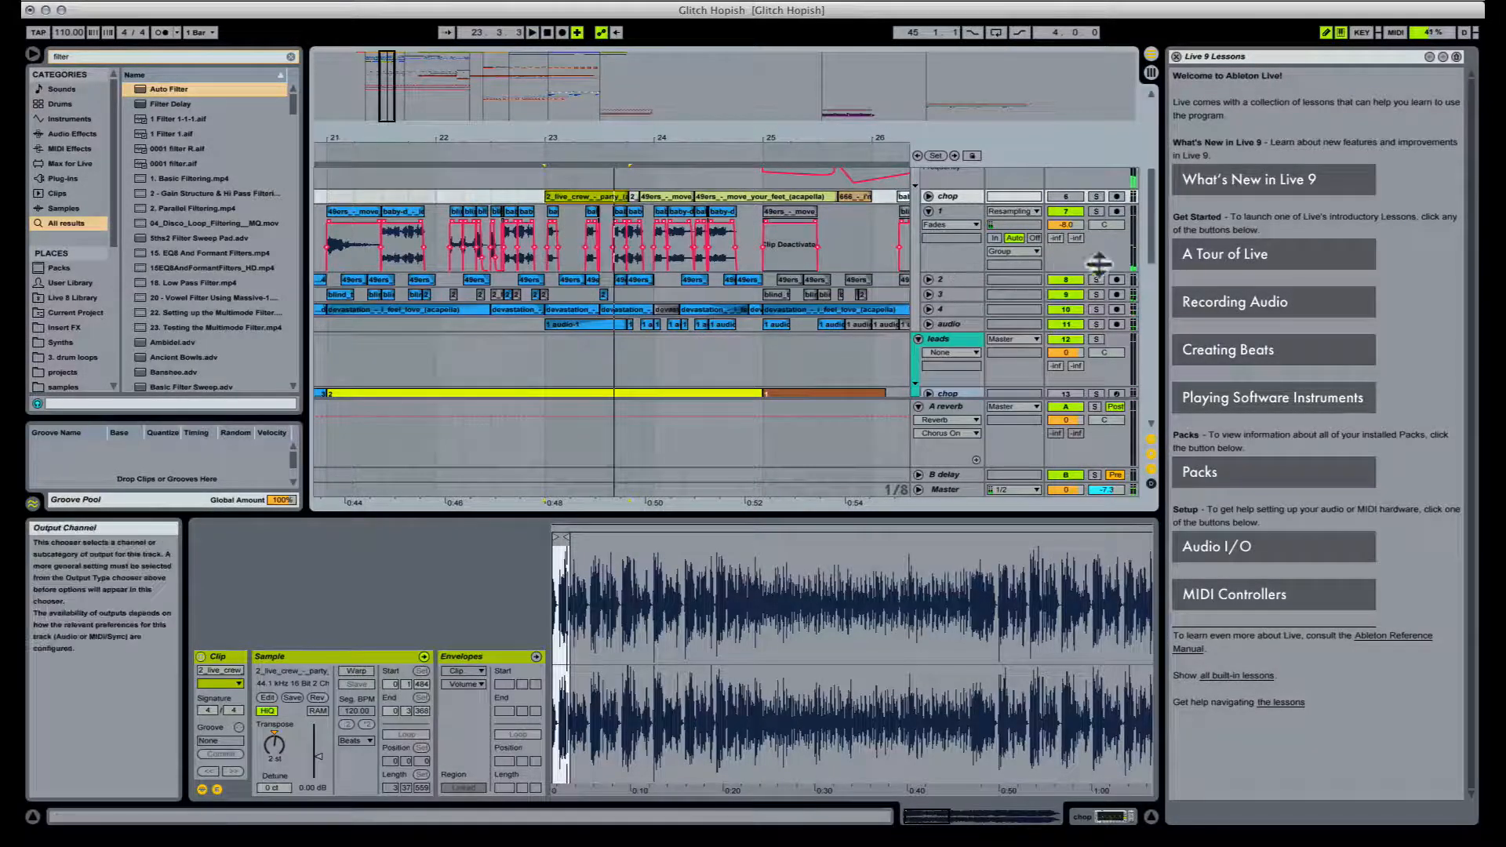
{"action": "scroll", "coordinate": [1095, 203], "scroll_direction": "up", "scroll_amount": 4}
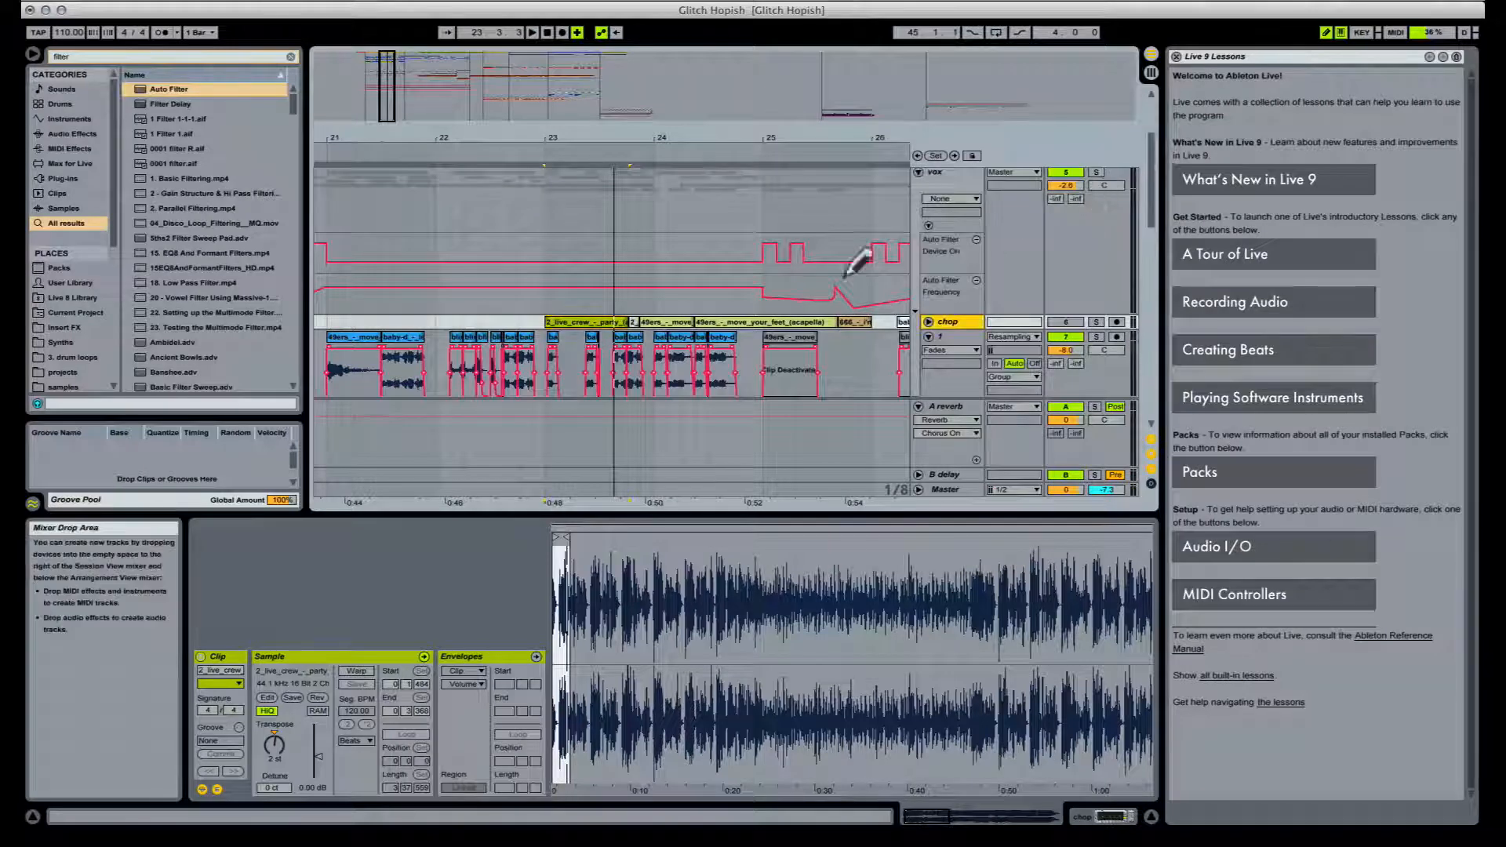
{"action": "scroll", "coordinate": [683, 294], "scroll_direction": "down", "scroll_amount": 3}
{"action": "key", "text": "space"}
{"action": "scroll", "coordinate": [911, 280], "scroll_direction": "up", "scroll_amount": 4}
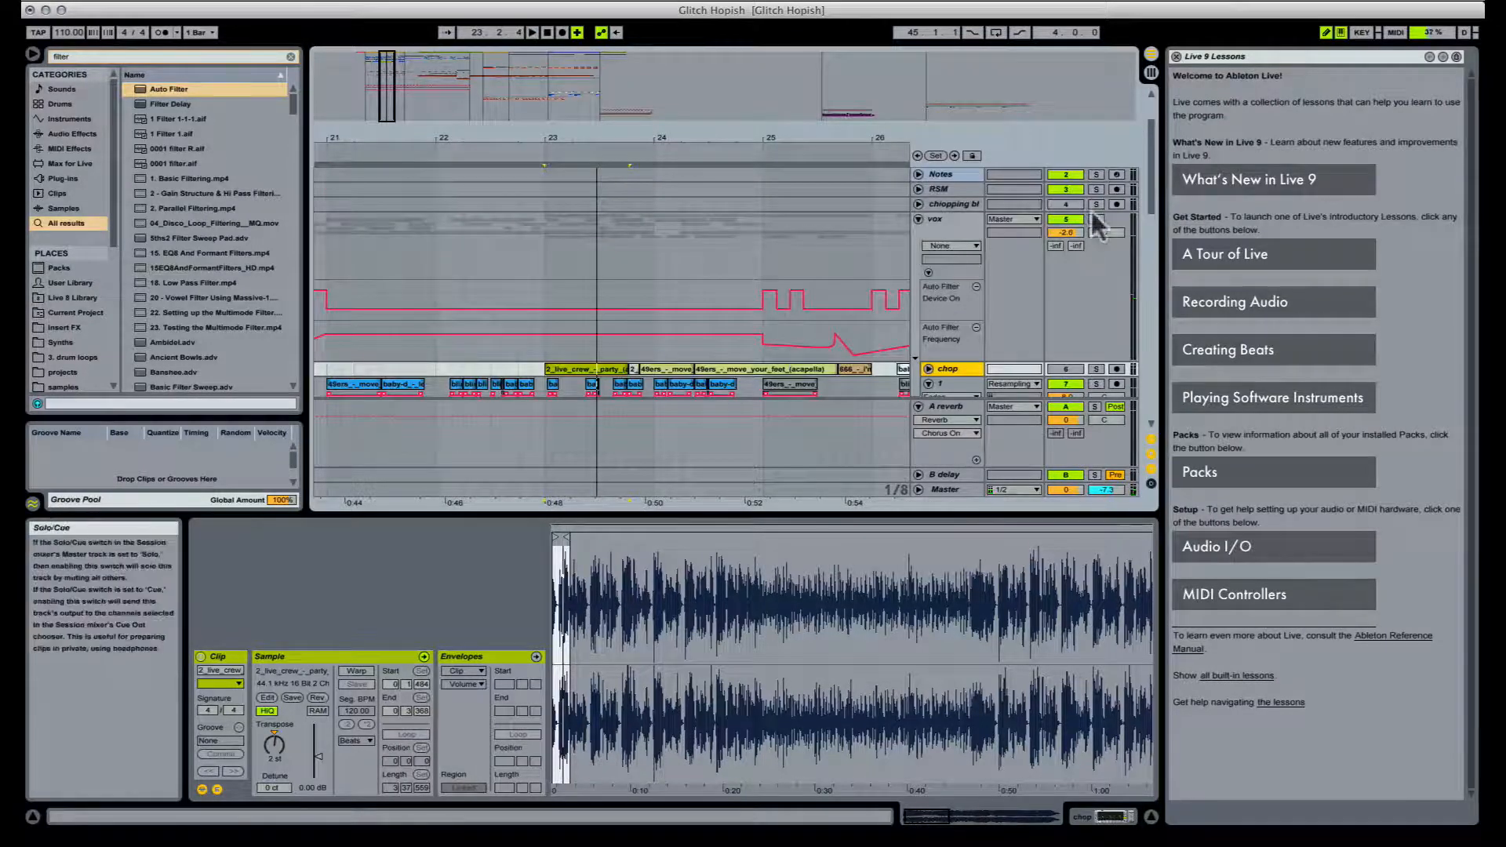
{"action": "scroll", "coordinate": [438, 238], "scroll_direction": "down", "scroll_amount": 4}
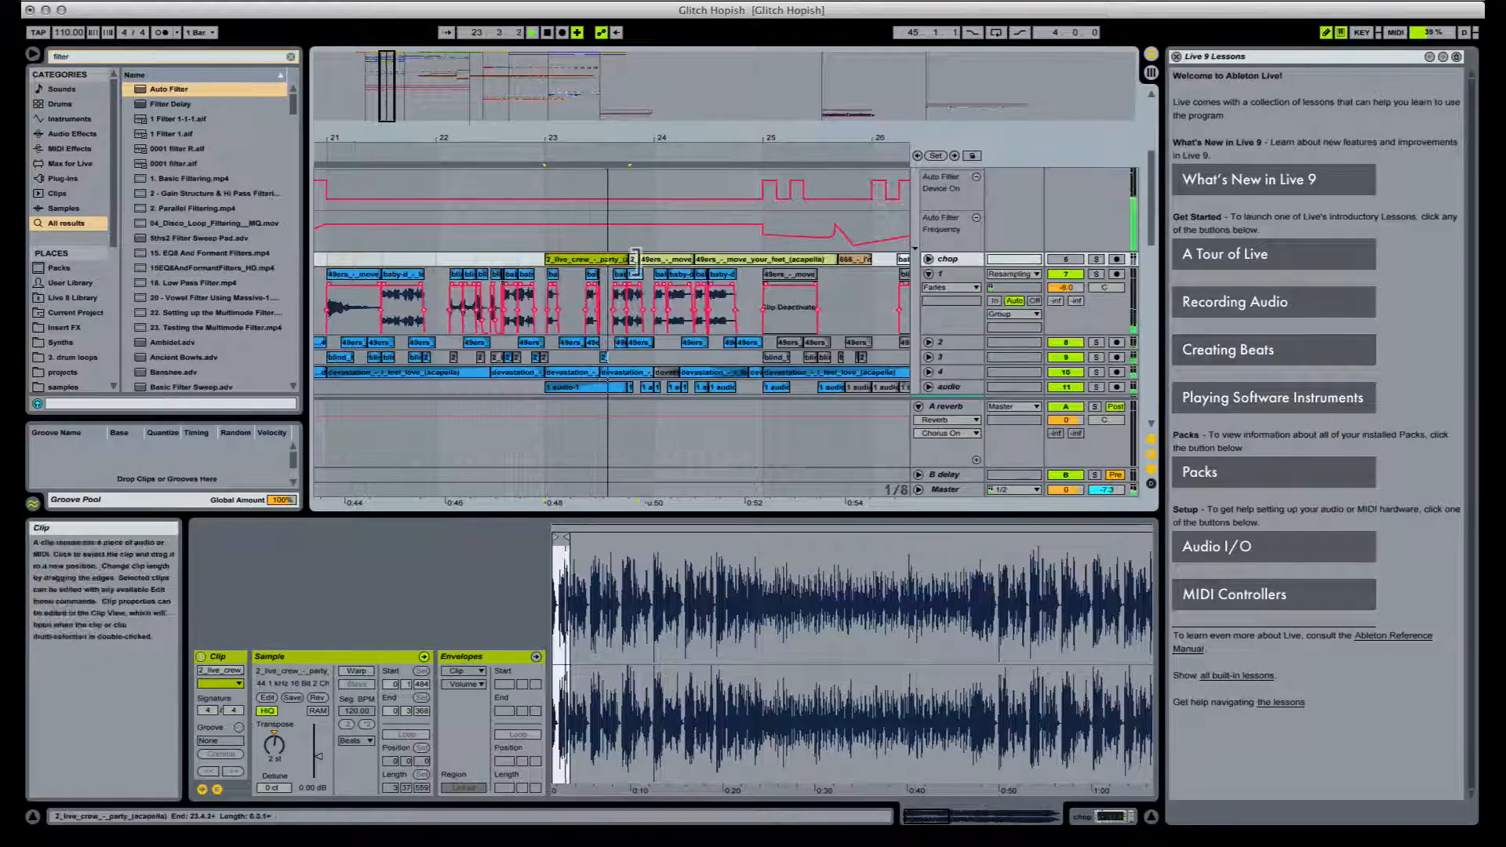
{"action": "scroll", "coordinate": [643, 267], "scroll_direction": "down", "scroll_amount": 1}
{"action": "left_click", "coordinate": [619, 295]}
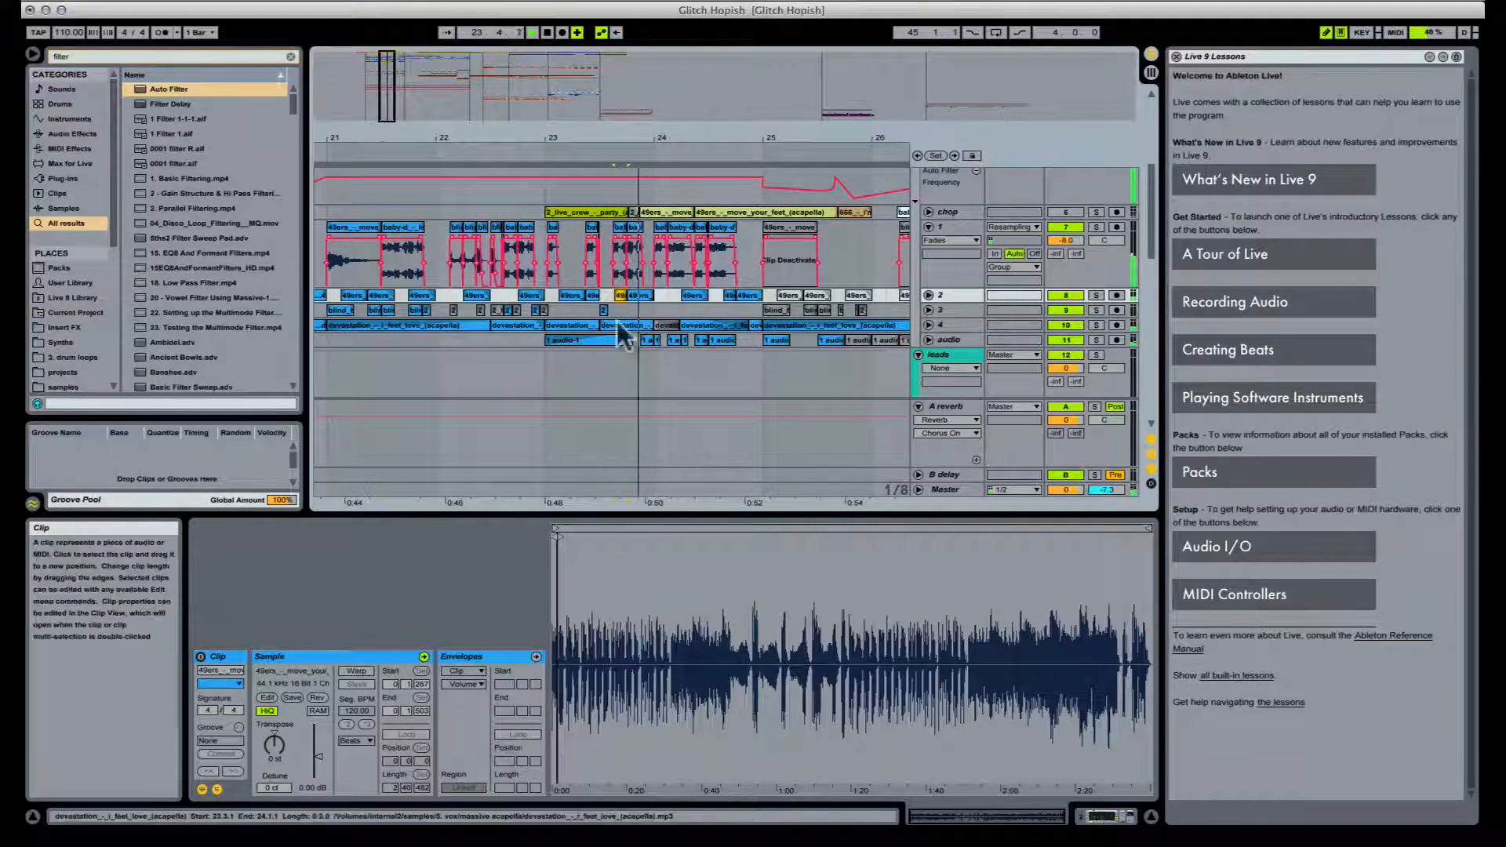
Step: Unfold vox track 4 and cut the section from 23.3.3 to 23.4.1 out of its i_feel_love acapella clip
{"action": "left_click", "coordinate": [928, 325]}
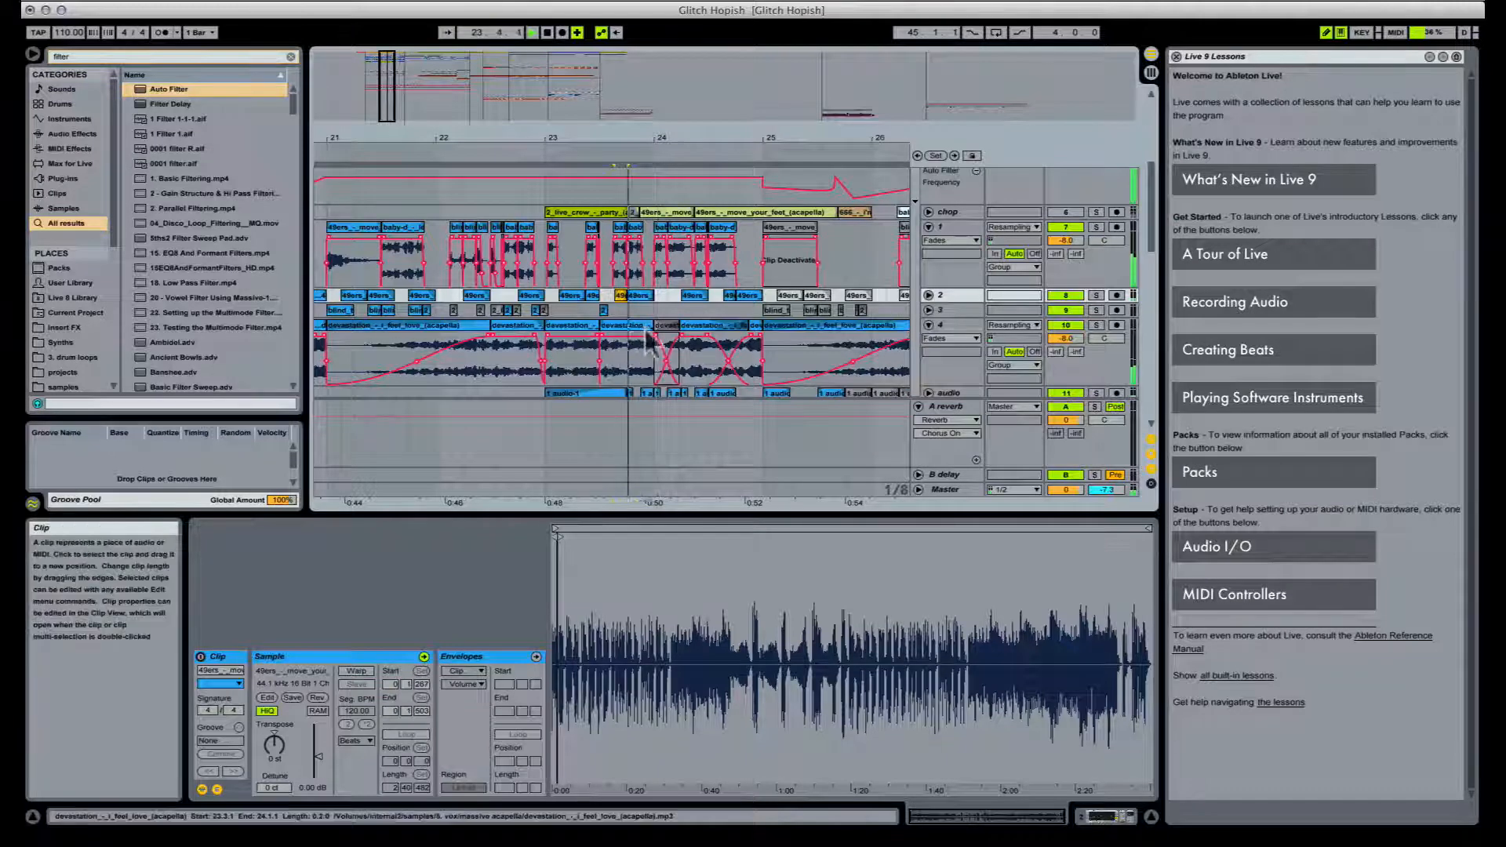
{"action": "left_click", "coordinate": [632, 324]}
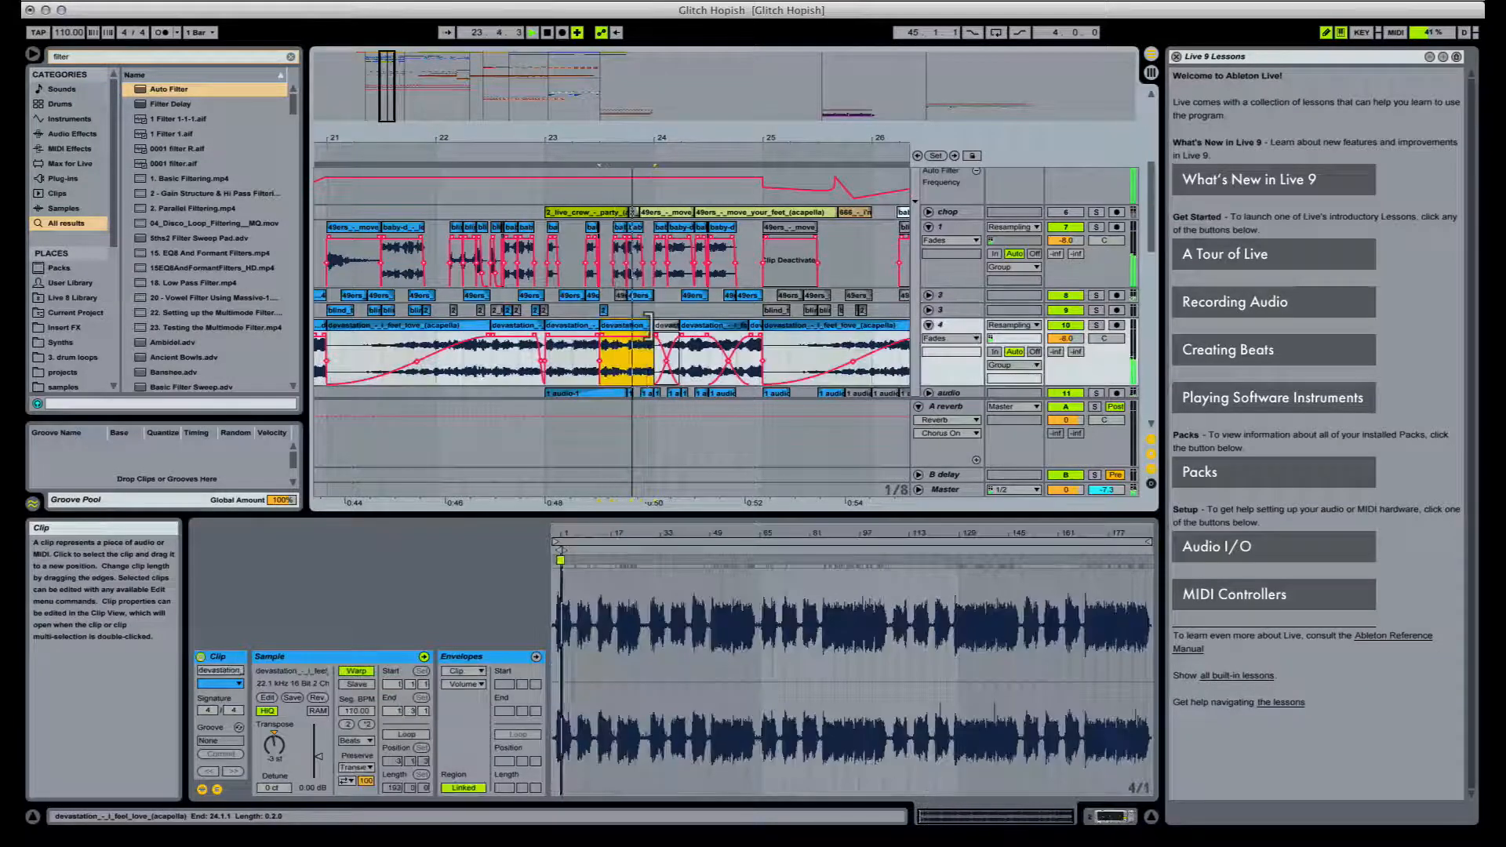
{"action": "left_click_drag", "start_coordinate": [610, 352], "coordinate": [628, 353]}
{"action": "key", "text": "Delete"}
Step: Play the vox edits from 23.1.1 past bar 25 and review the vox tracks
{"action": "left_click", "coordinate": [606, 326]}
{"action": "key", "text": "space"}
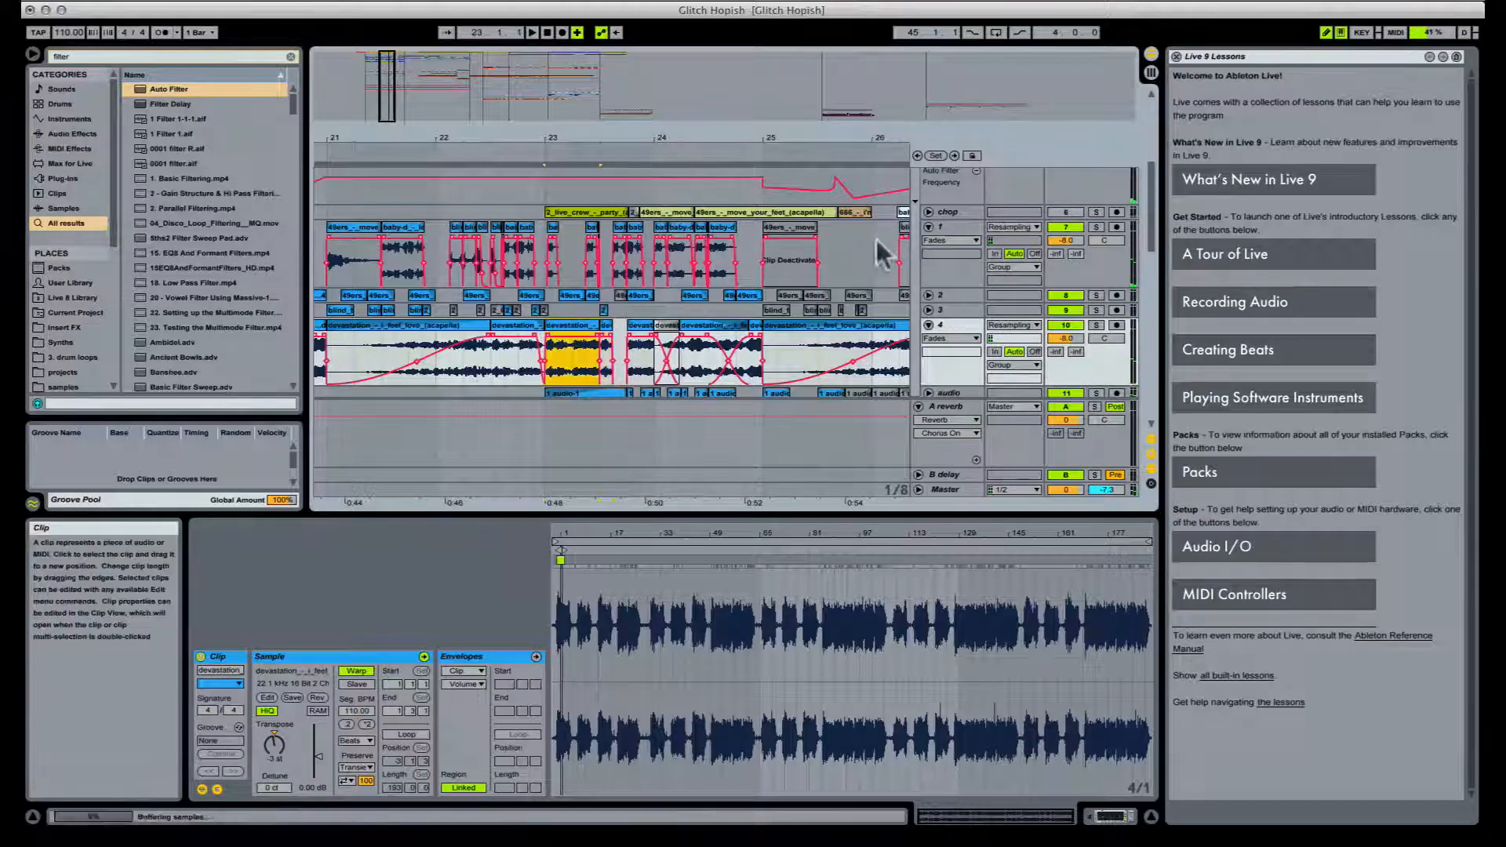
{"action": "scroll", "coordinate": [879, 294], "scroll_direction": "up", "scroll_amount": 3}
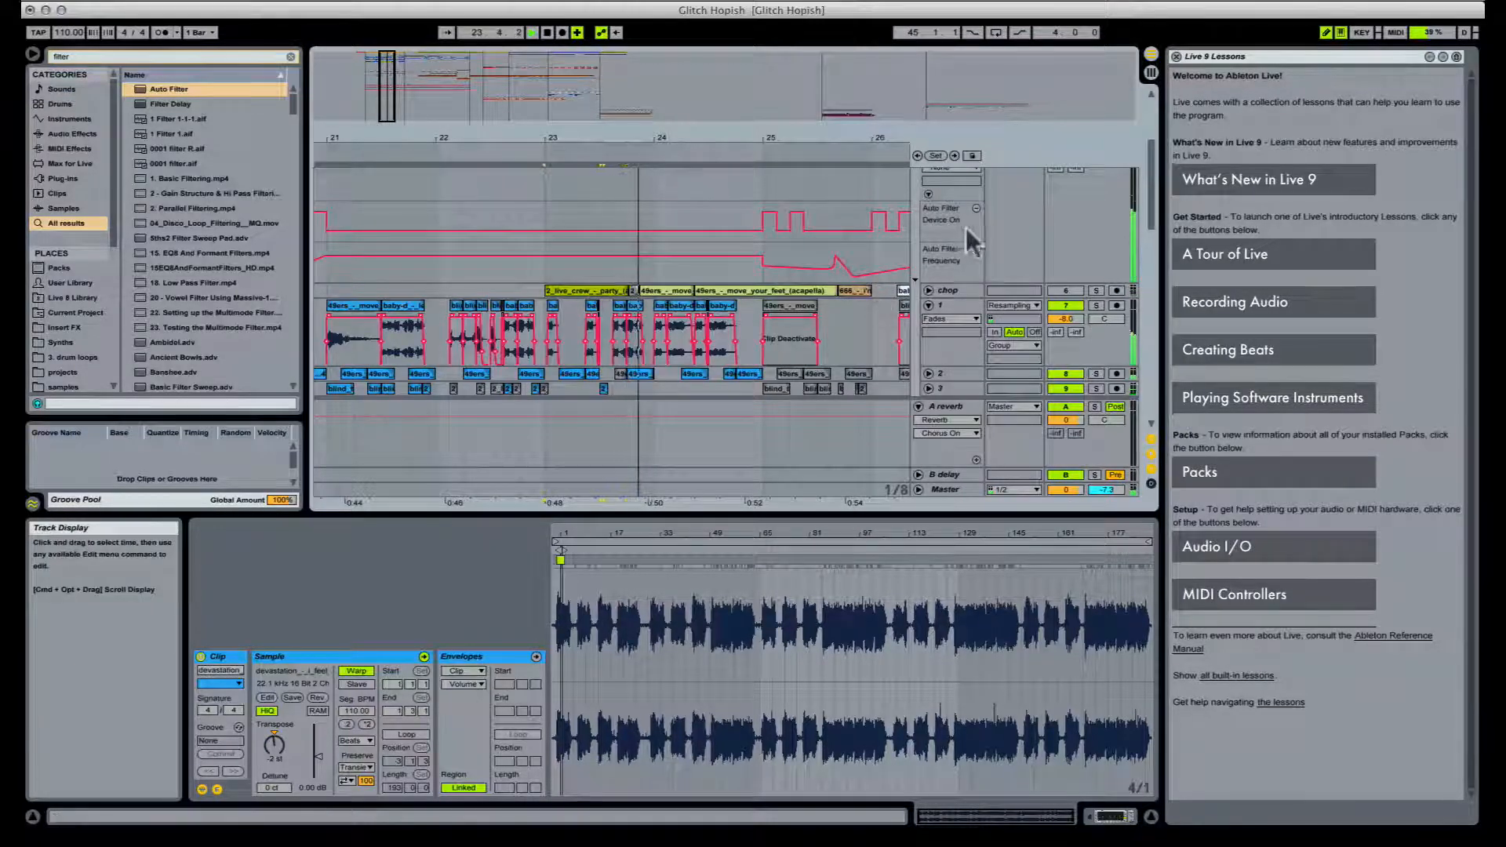
{"action": "scroll", "coordinate": [967, 228], "scroll_direction": "up", "scroll_amount": 4}
{"action": "scroll", "coordinate": [579, 292], "scroll_direction": "down", "scroll_amount": 3}
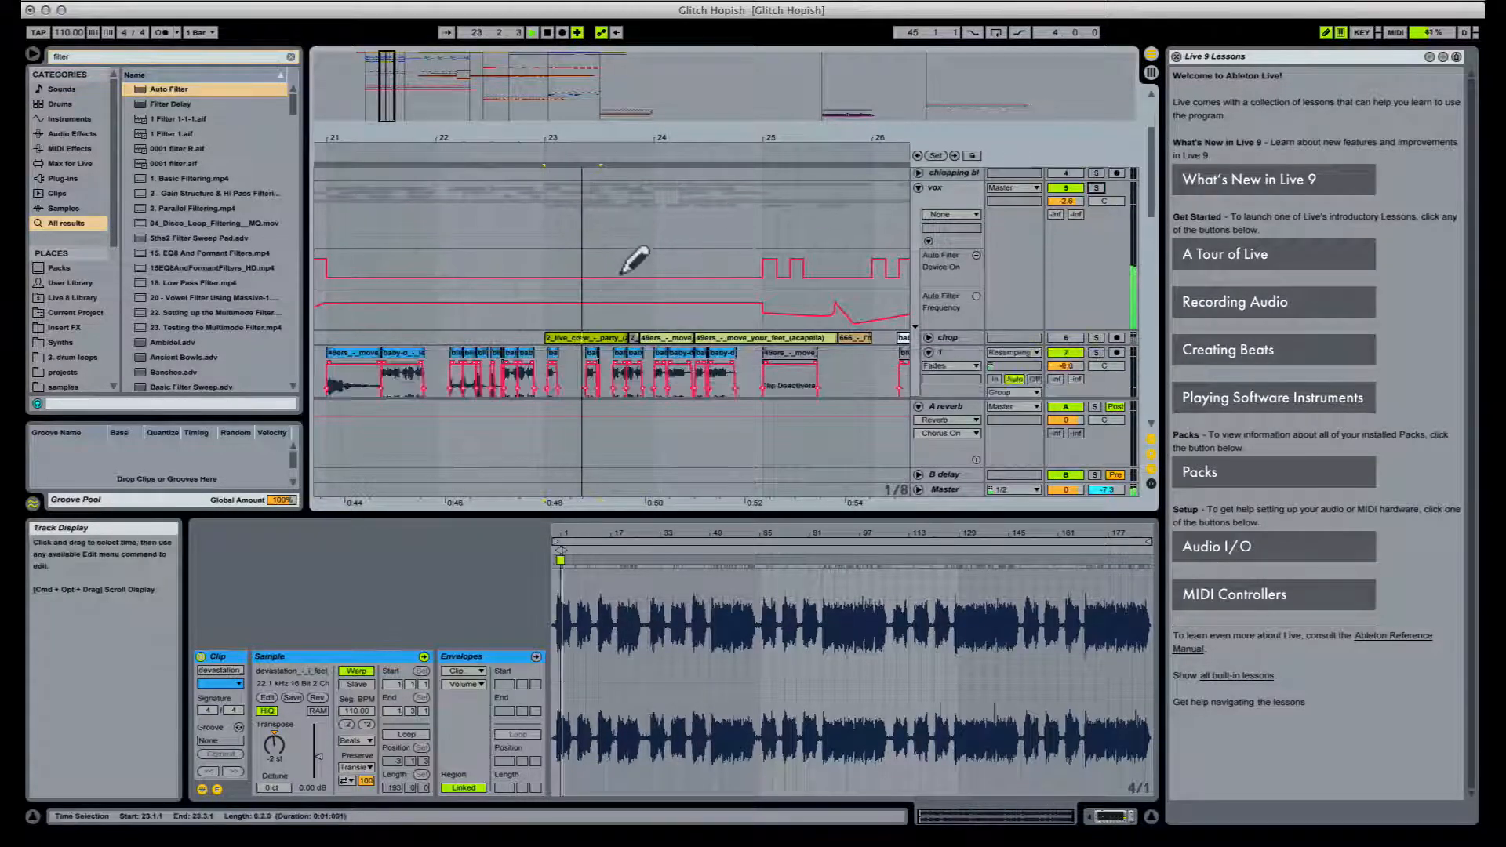
{"action": "scroll", "coordinate": [632, 267], "scroll_direction": "down", "scroll_amount": 2}
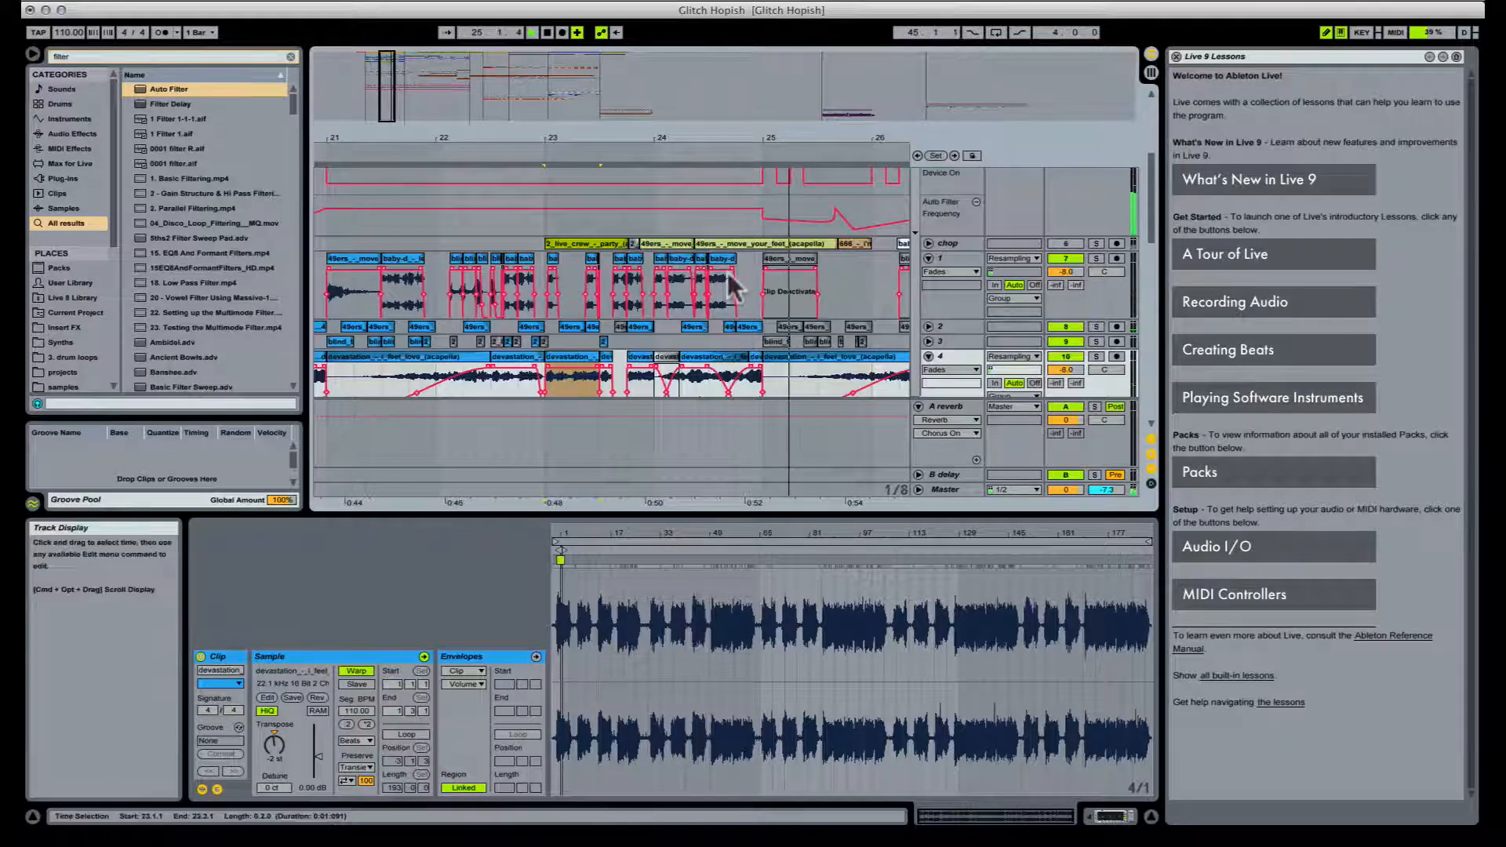
Step: Play on past bar 25 and review the vox tracks around the beat changes marker, placing the insert mark at 29.1.1
{"action": "left_click_drag", "start_coordinate": [675, 138], "coordinate": [640, 71]}
{"action": "scroll", "coordinate": [779, 284], "scroll_direction": "up", "scroll_amount": 4}
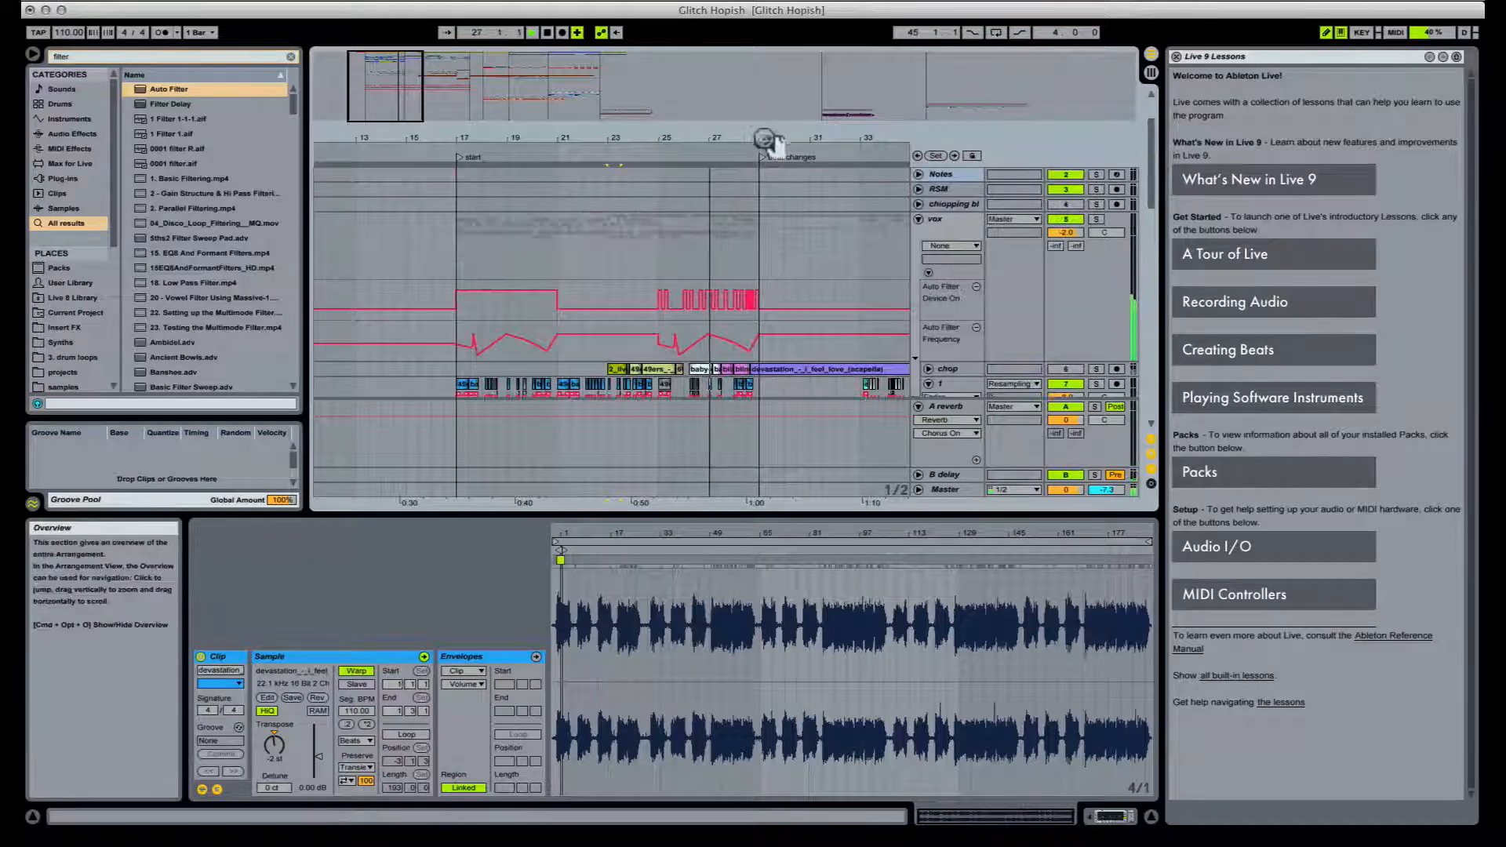
{"action": "left_click_drag", "start_coordinate": [769, 139], "coordinate": [504, 141]}
{"action": "scroll", "coordinate": [533, 299], "scroll_direction": "down", "scroll_amount": 8}
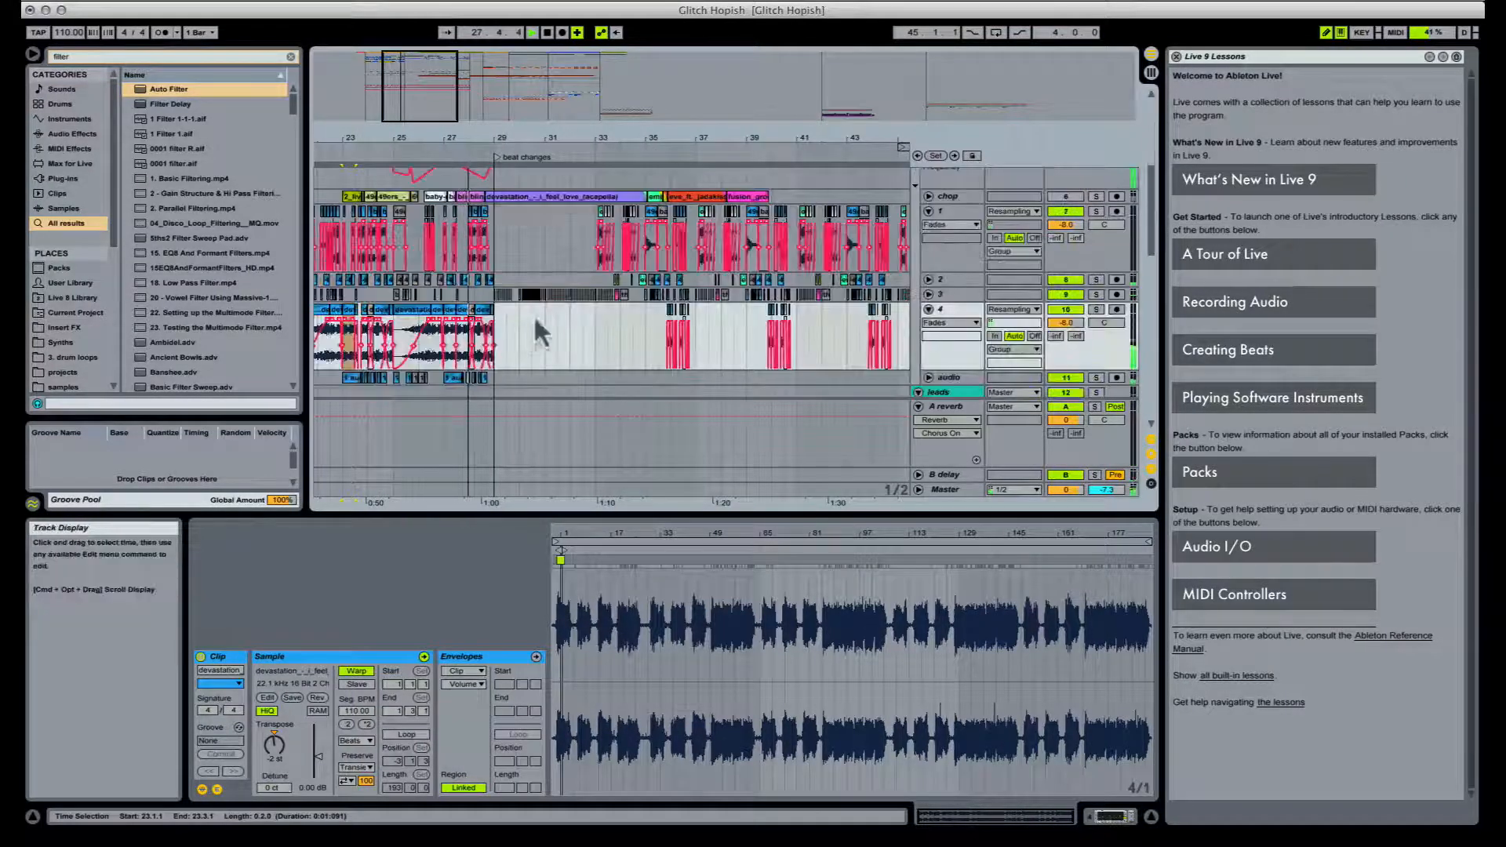
{"action": "scroll", "coordinate": [558, 308], "scroll_direction": "up", "scroll_amount": 5}
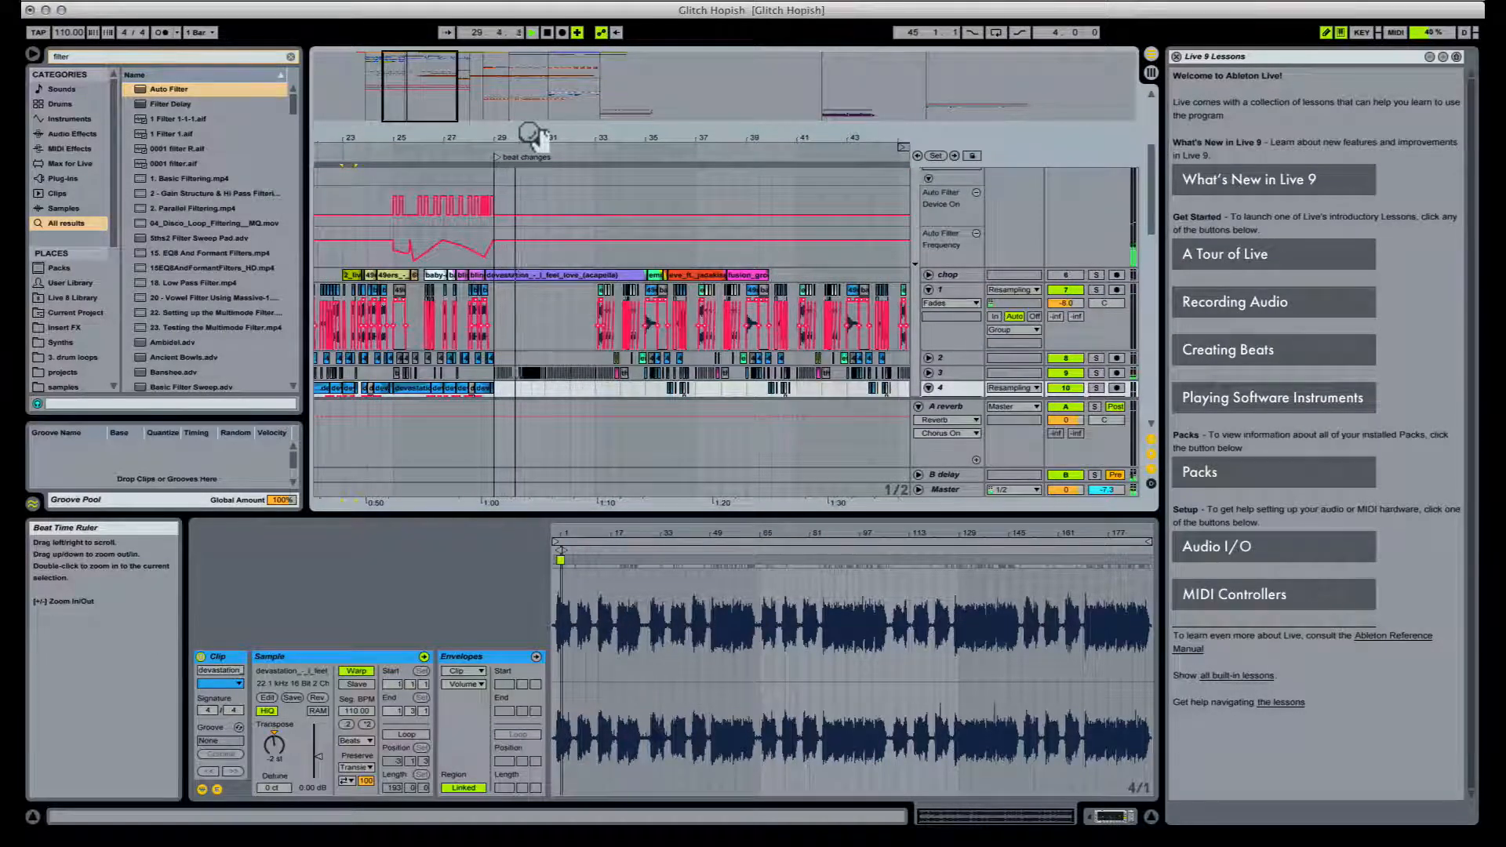
{"action": "left_click_drag", "start_coordinate": [535, 138], "coordinate": [703, 308]}
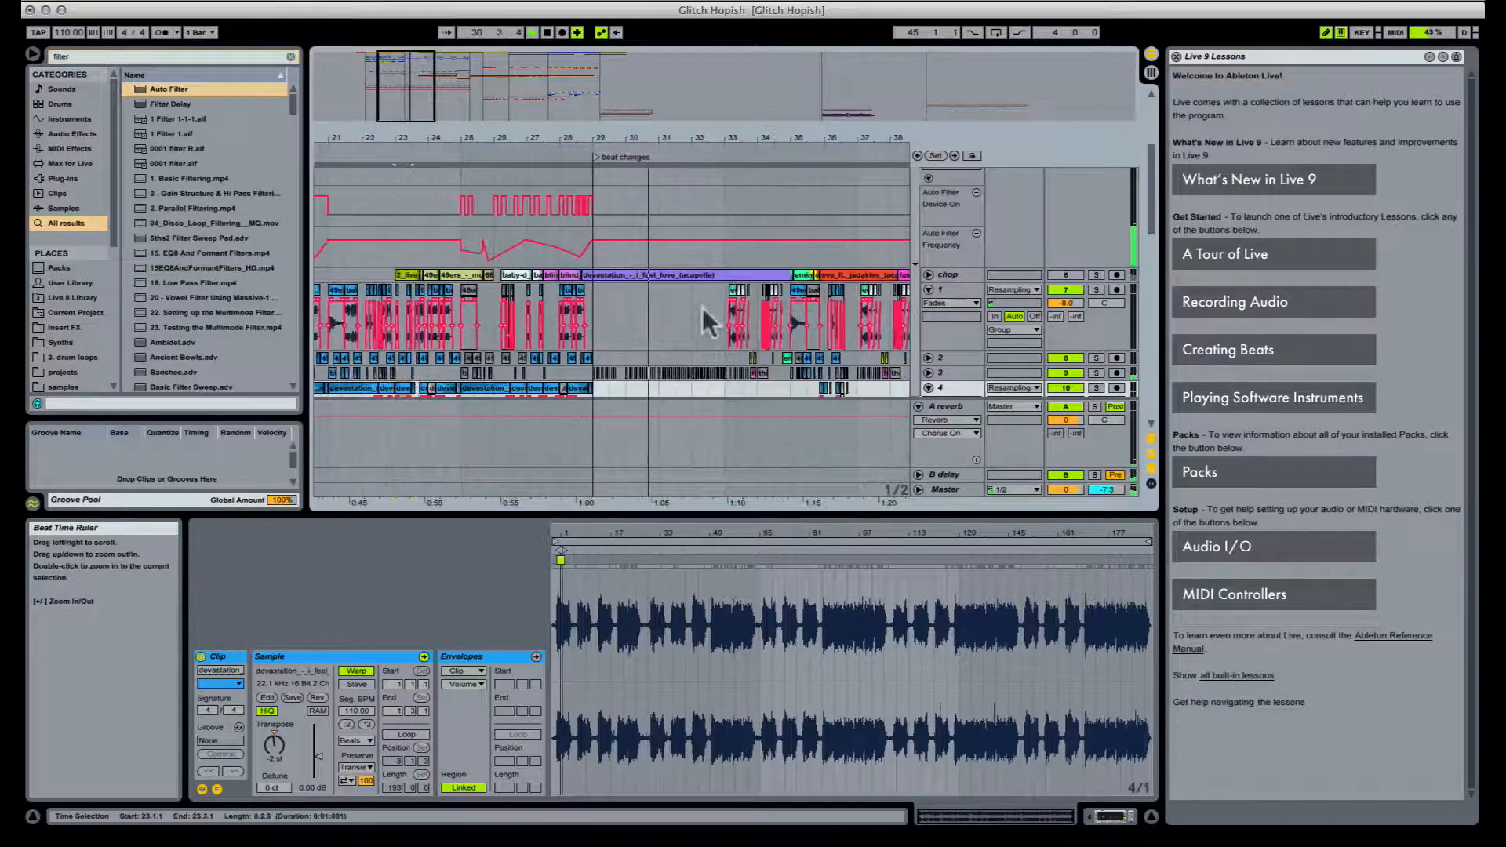
{"action": "left_click", "coordinate": [597, 310]}
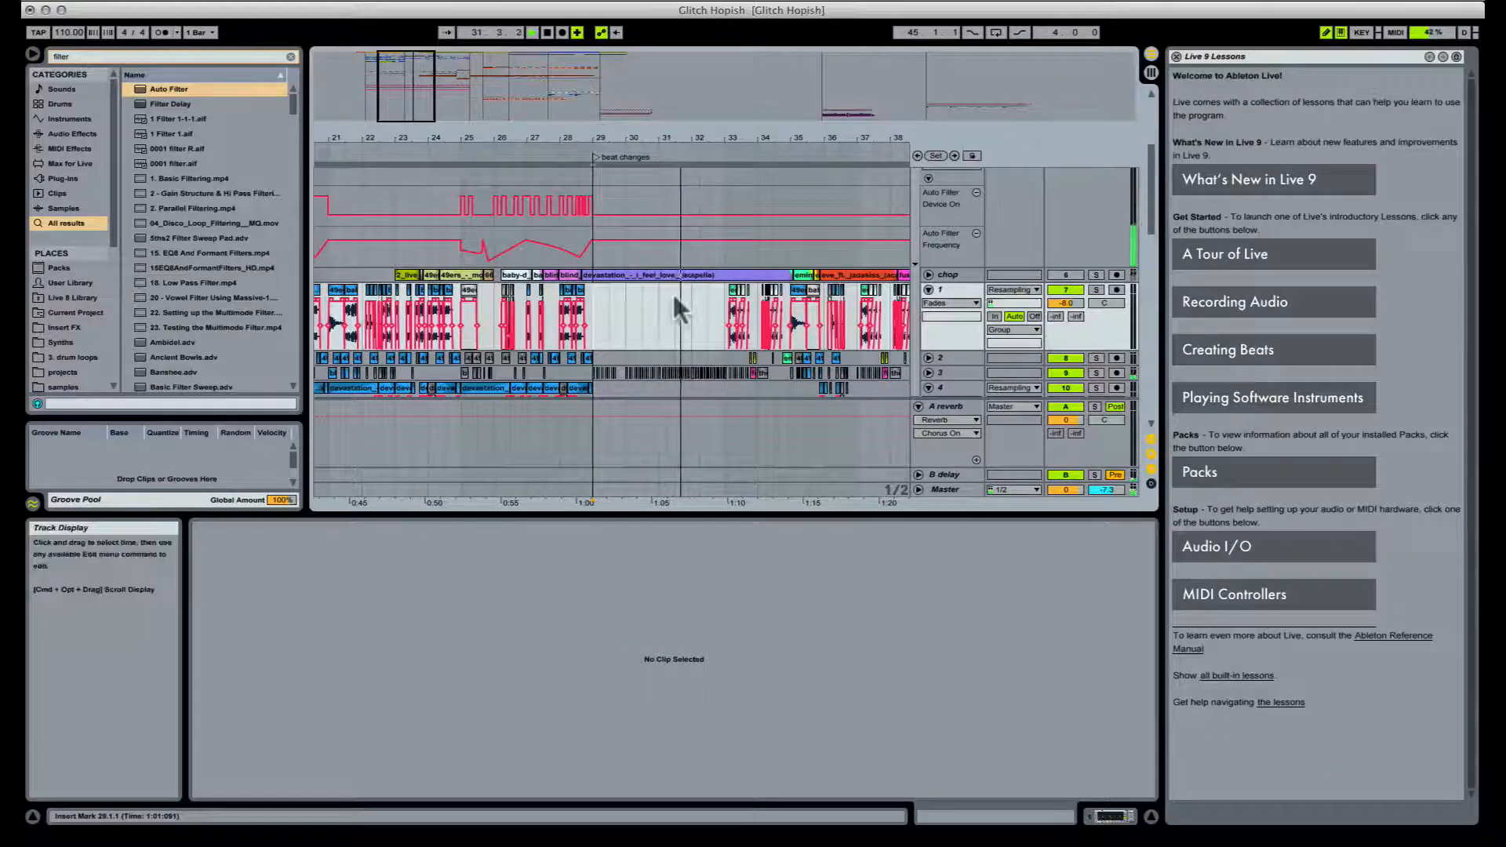
Step: Select the break (intro?) clip on the PARTS track and play the arrangement from bar 29
{"action": "scroll", "coordinate": [672, 290], "scroll_direction": "up", "scroll_amount": 10}
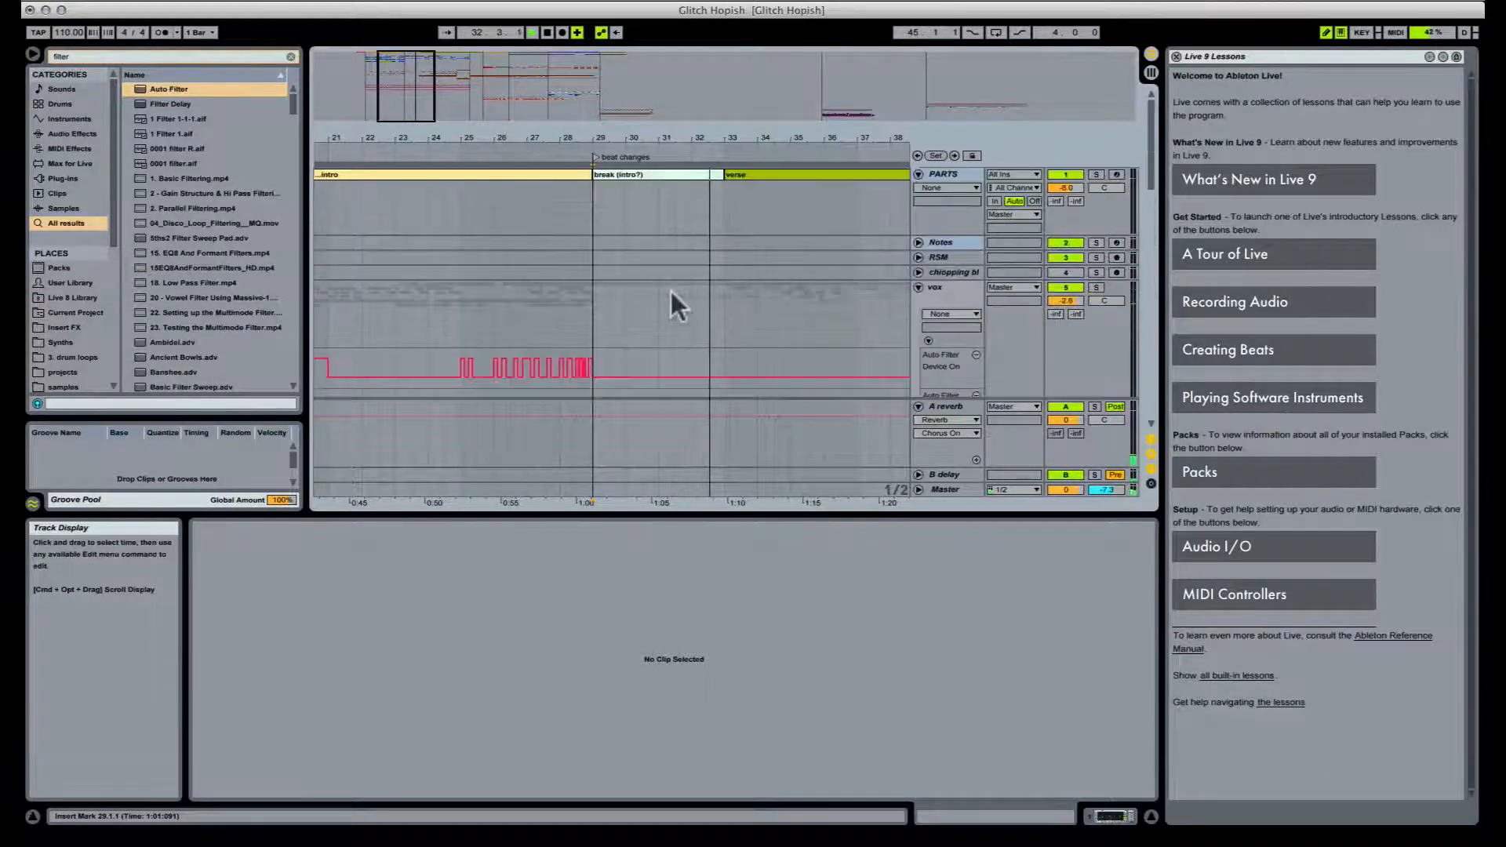
{"action": "left_click", "coordinate": [616, 173]}
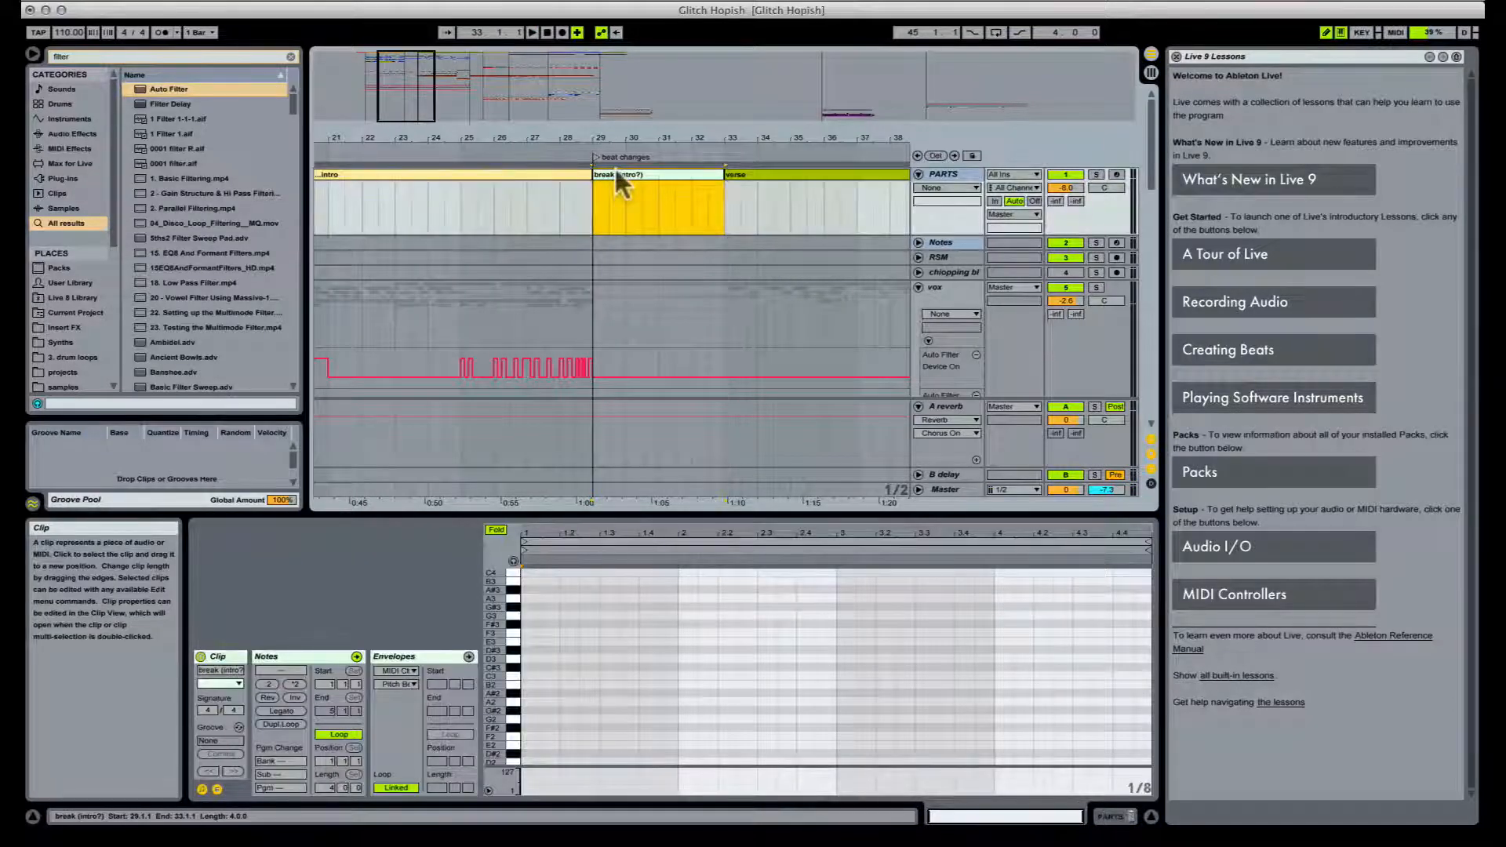
{"action": "double_click", "coordinate": [643, 133]}
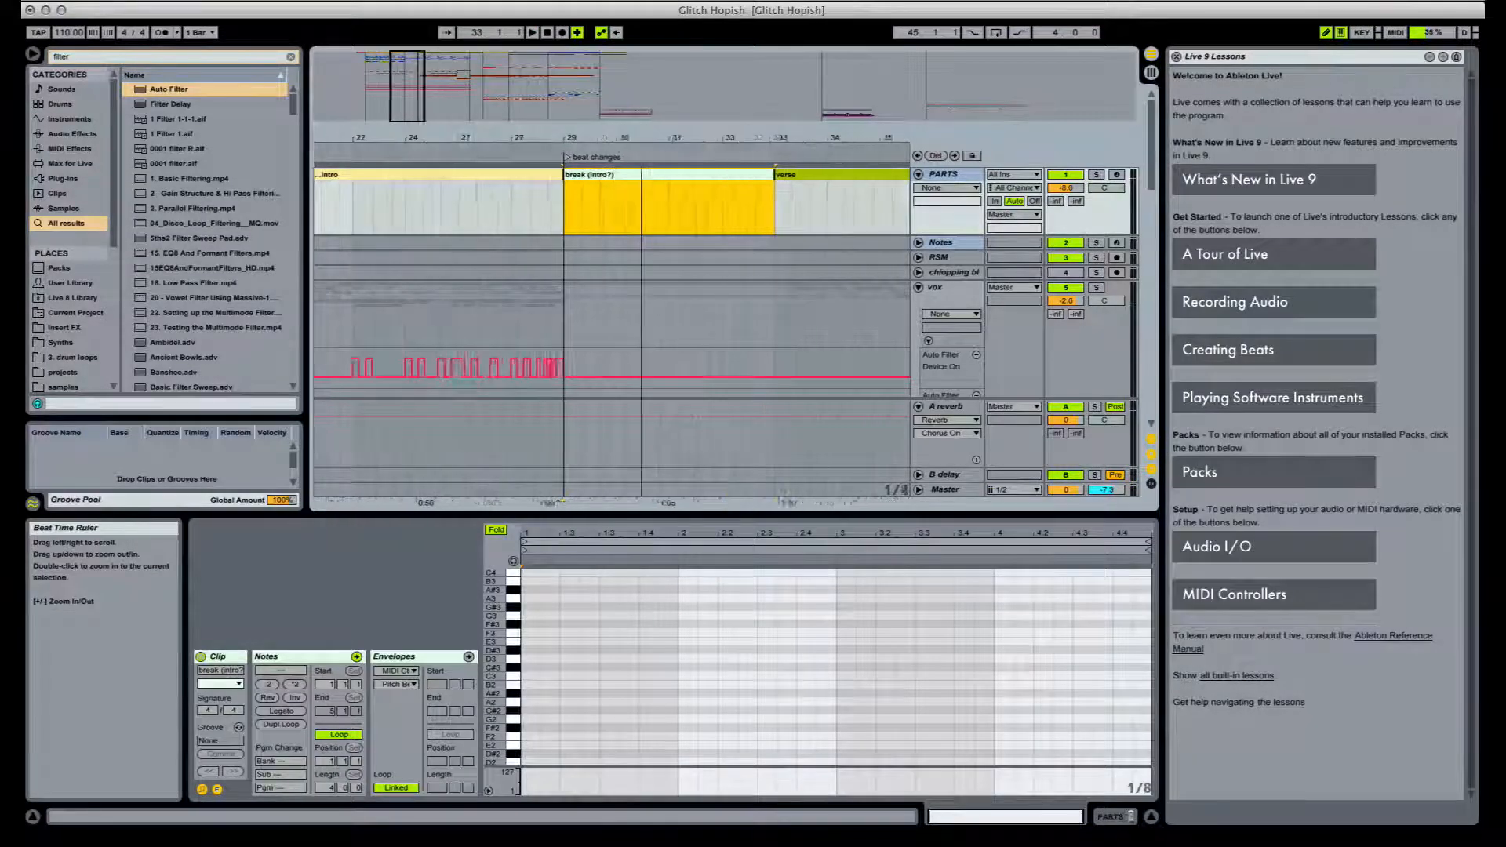
{"action": "key", "text": "space"}
{"action": "scroll", "coordinate": [607, 286], "scroll_direction": "down", "scroll_amount": 3}
{"action": "scroll", "coordinate": [607, 286], "scroll_direction": "down", "scroll_amount": 3}
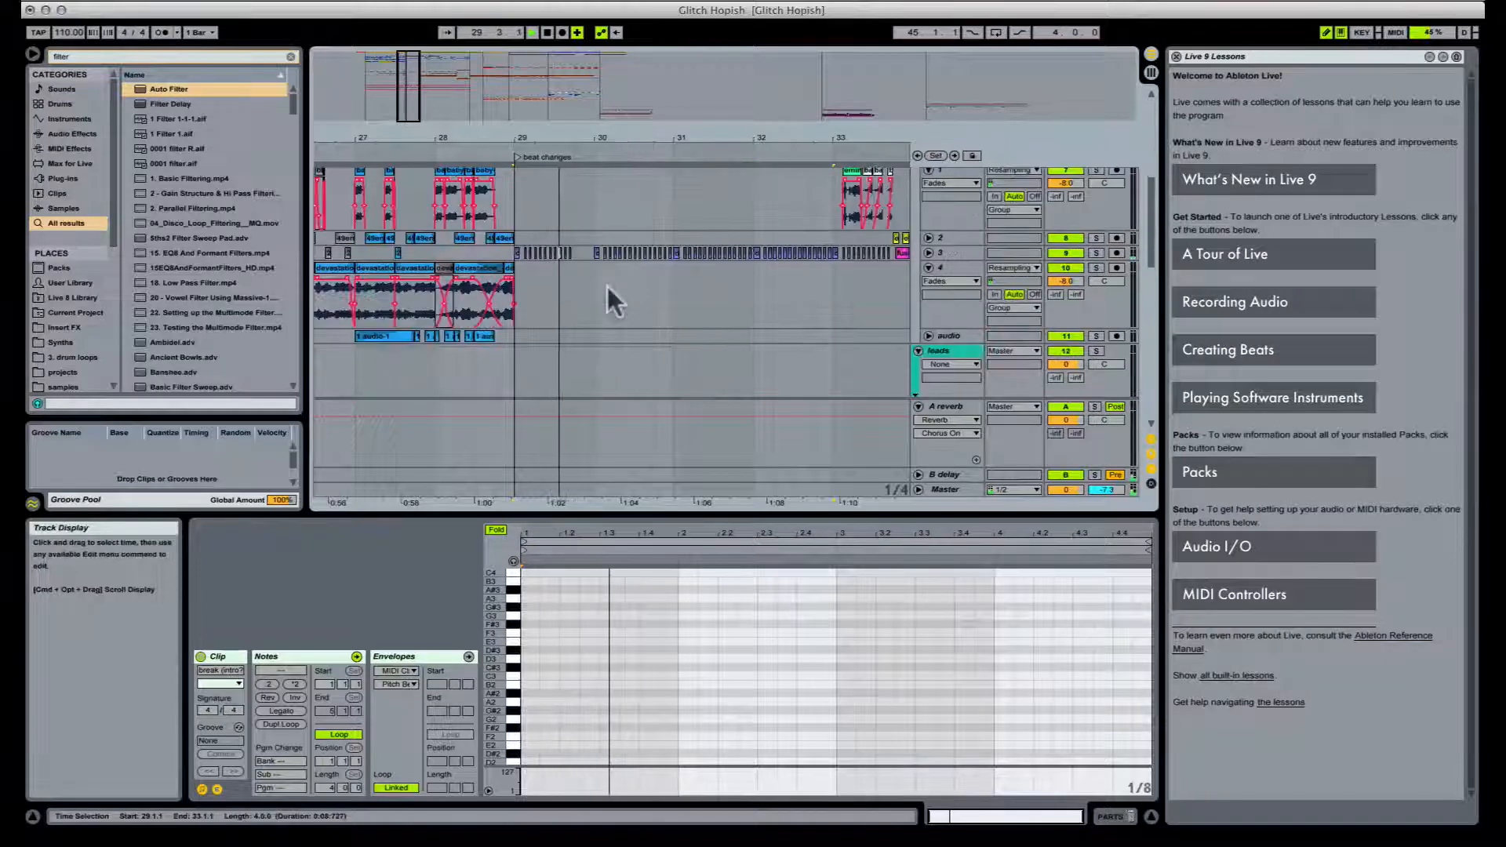
Step: Solo vox track 3, play it from the start of bar 29 and unfold the track
{"action": "left_click", "coordinate": [495, 258]}
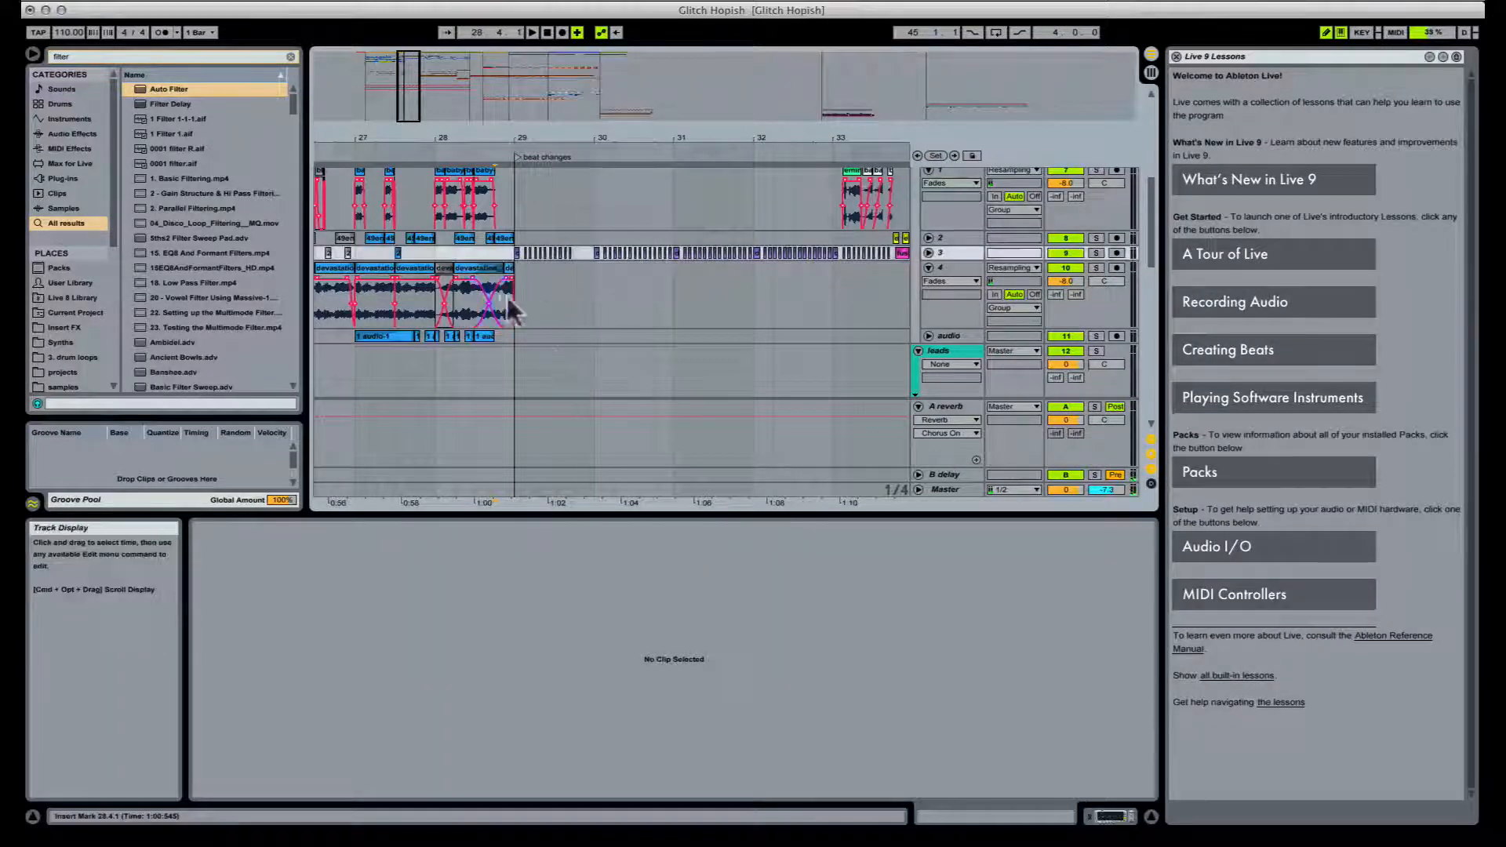
{"action": "left_click", "coordinate": [524, 286]}
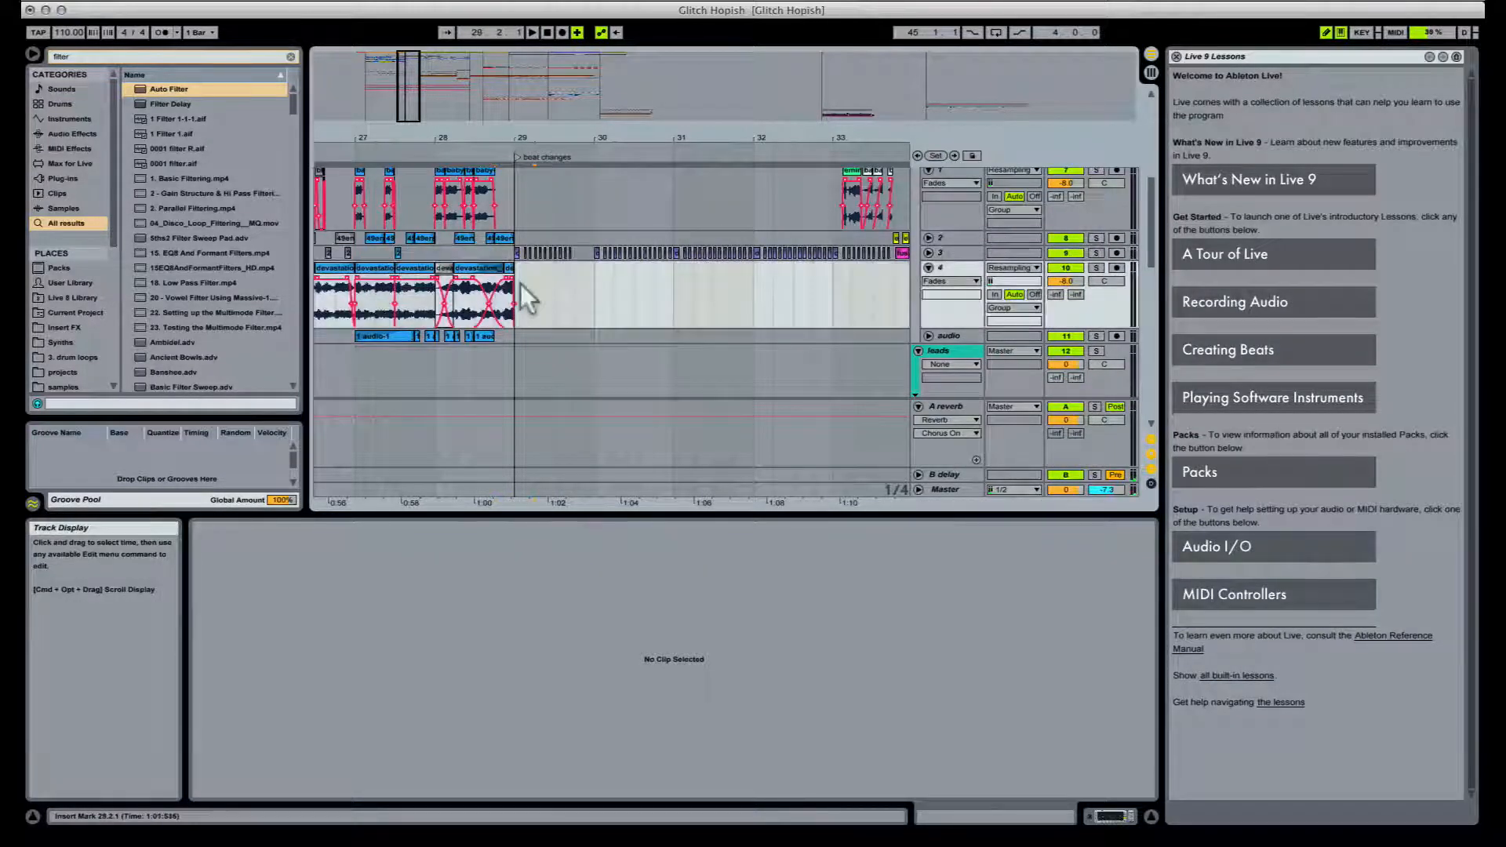
{"action": "left_click", "coordinate": [520, 284]}
{"action": "left_click", "coordinate": [1097, 253]}
{"action": "key", "text": "space"}
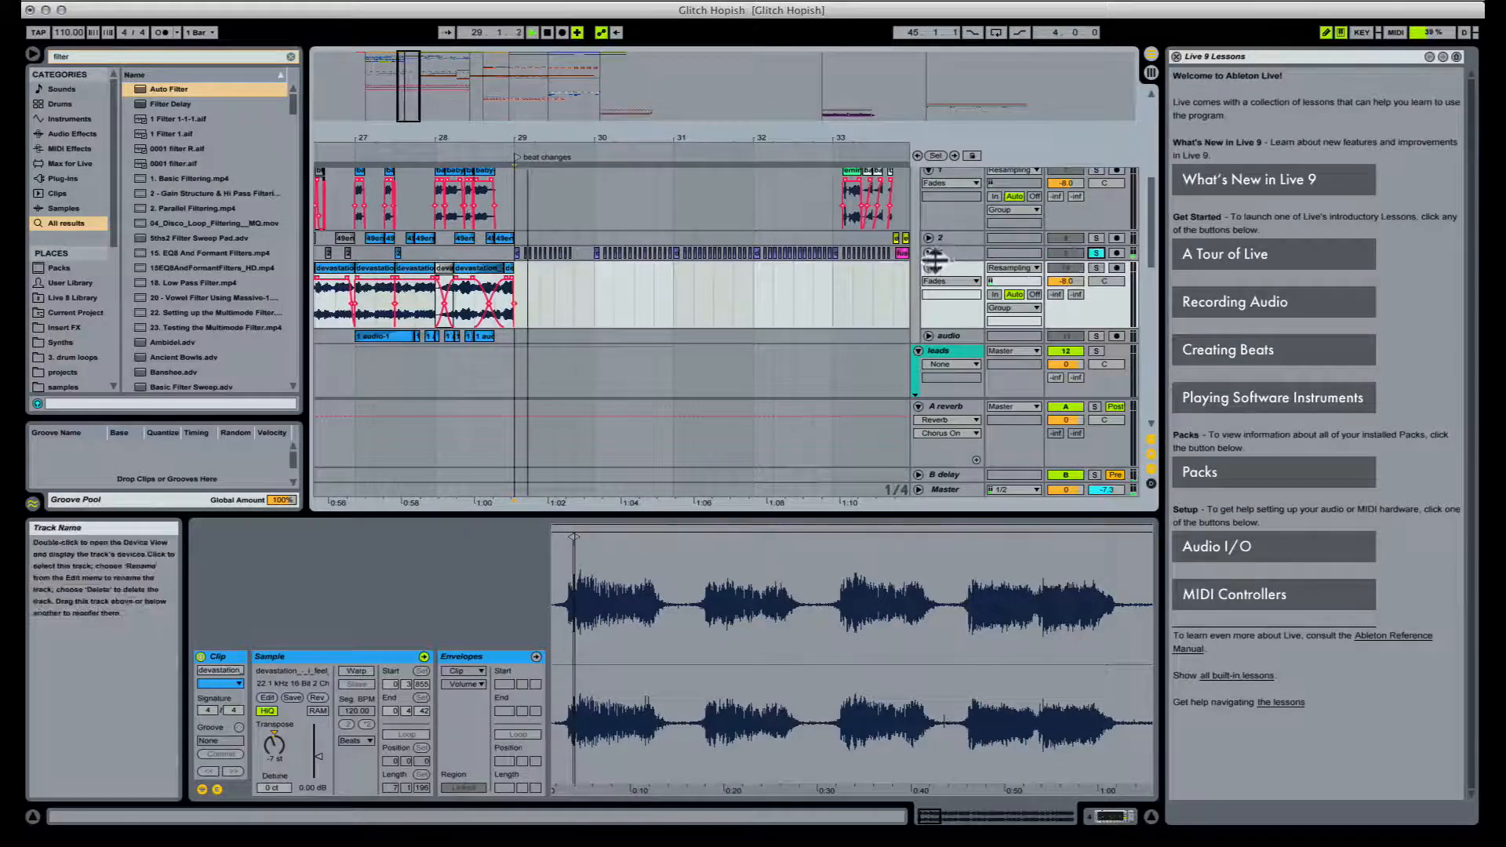
{"action": "left_click", "coordinate": [929, 254]}
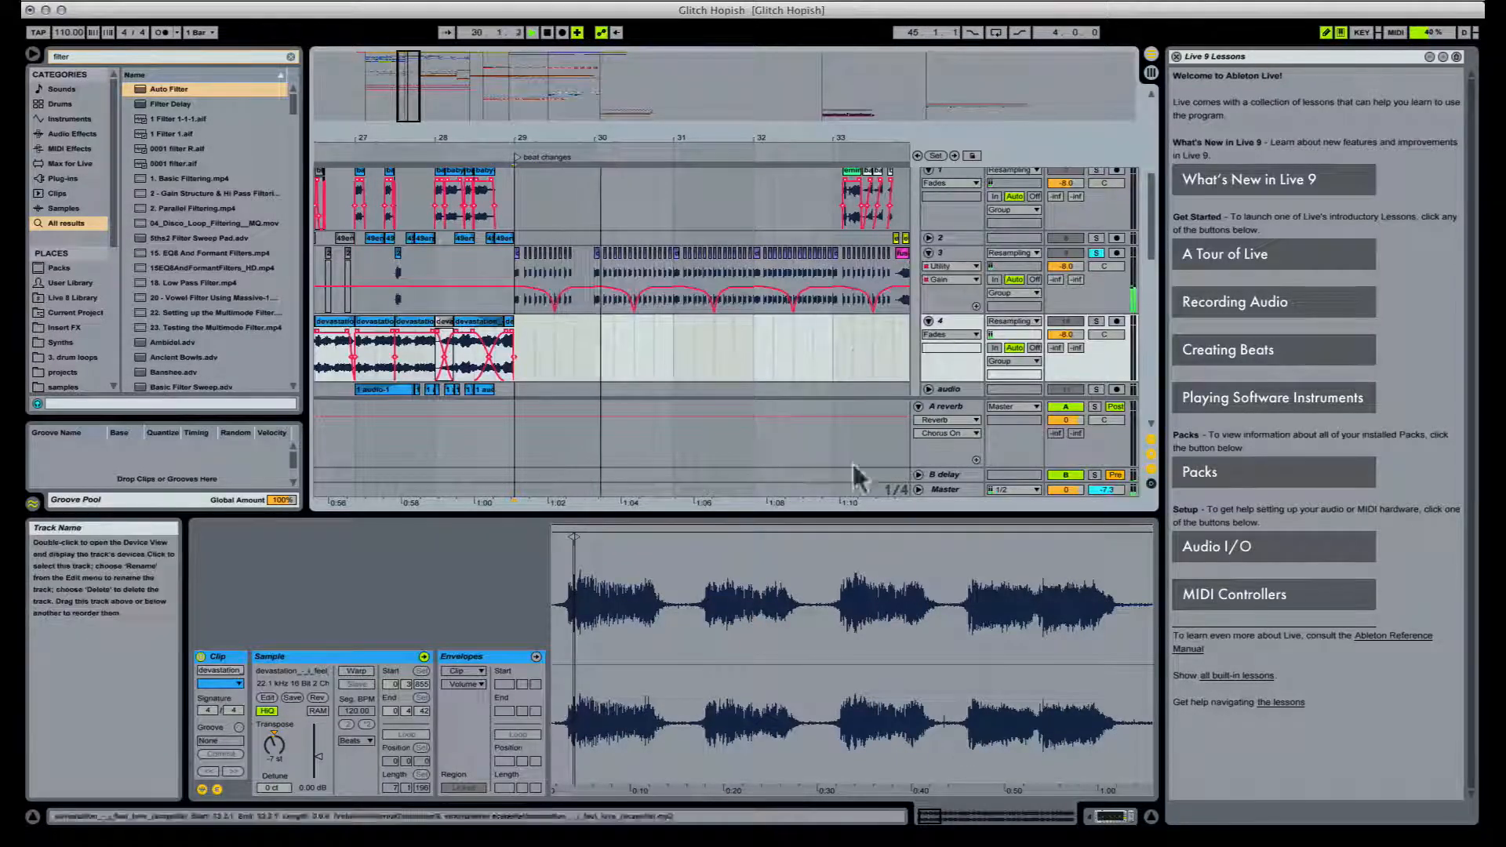
Step: Find Phaser in the browser, add it to vox track 4's device chain and try 854 Hz with 0.94 feedback
{"action": "left_click", "coordinate": [1110, 816]}
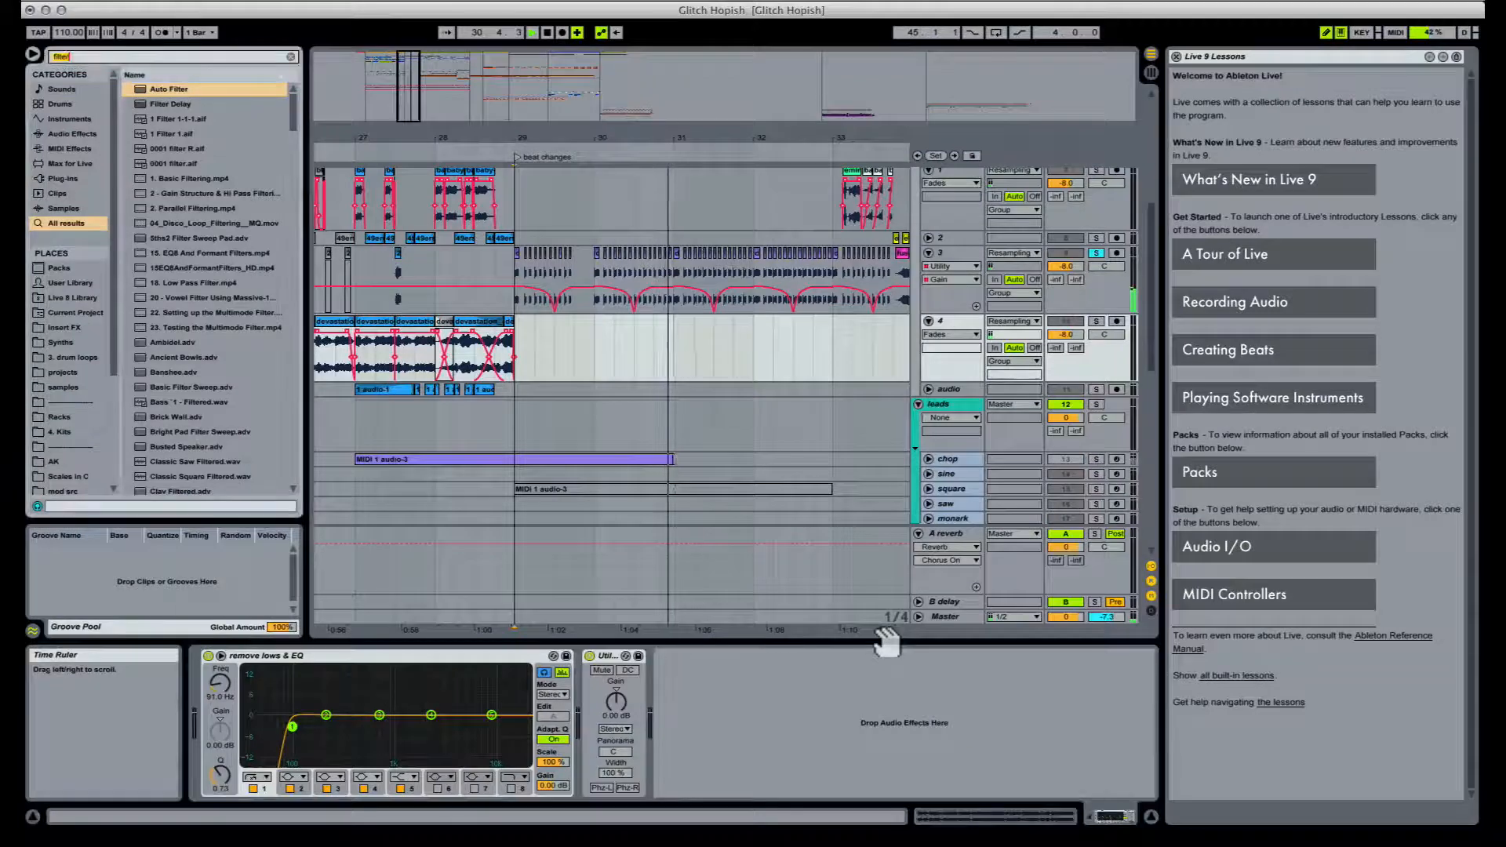
{"action": "key", "text": "super+f"}
{"action": "type", "text": "phas"}
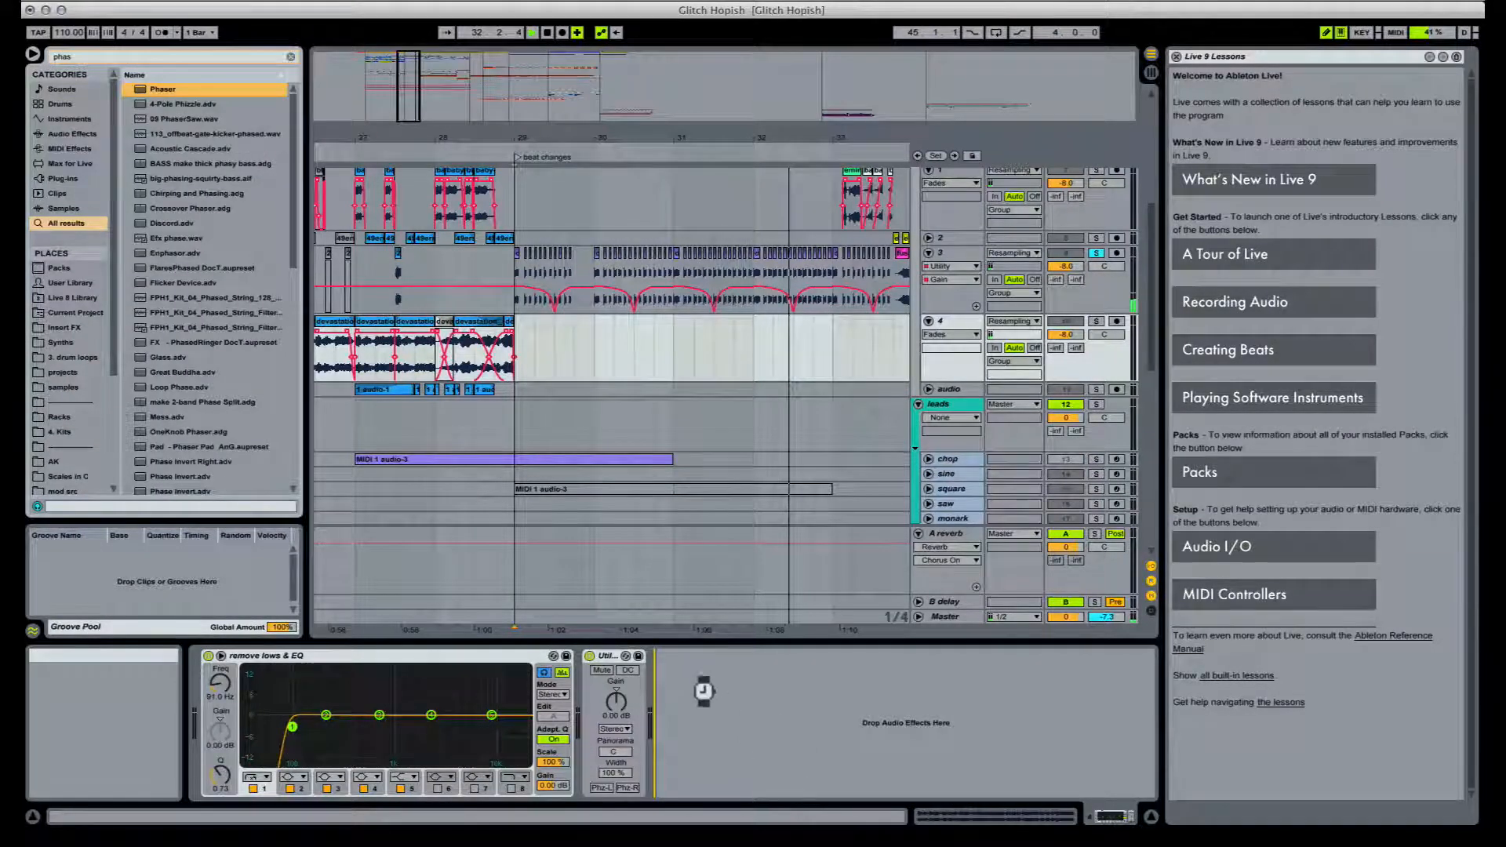
{"action": "left_click_drag", "start_coordinate": [696, 694], "coordinate": [697, 697]}
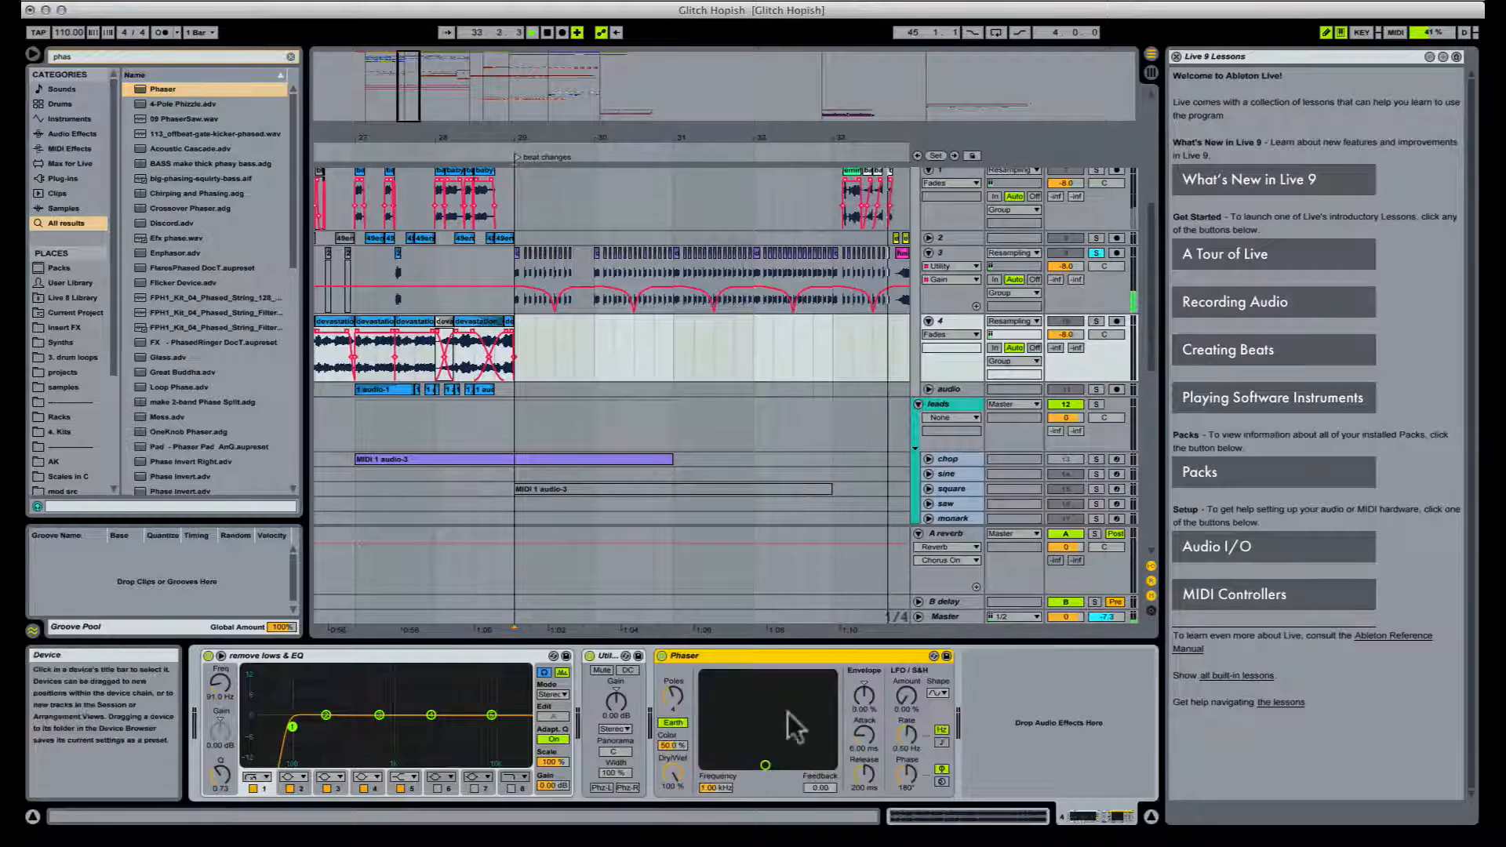
{"action": "left_click_drag", "start_coordinate": [765, 765], "coordinate": [766, 695]}
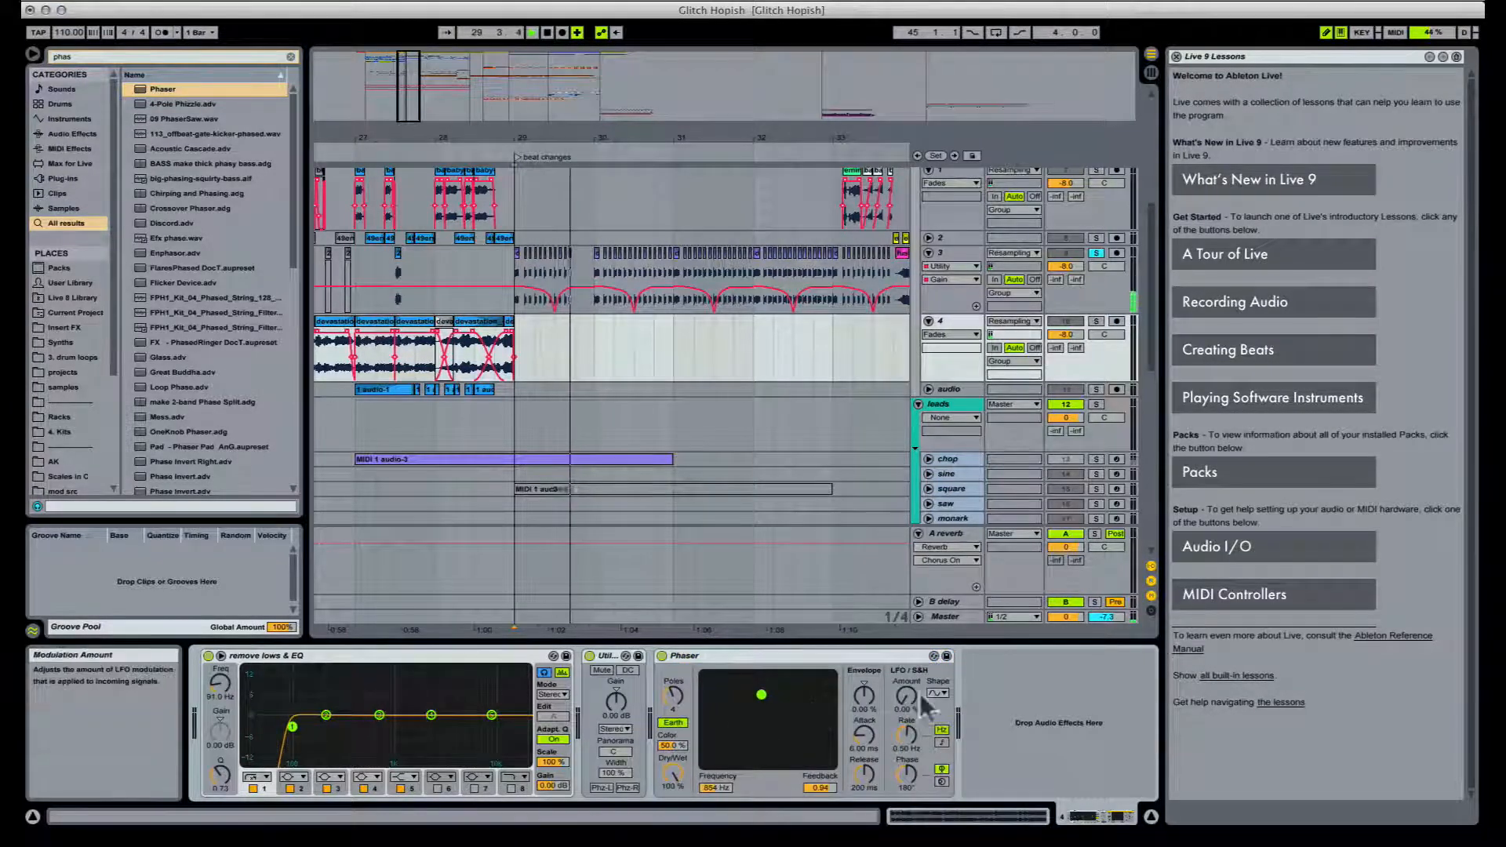
Step: Move the misplaced Phaser from vox track 4 to the end of vox track 3's device chain
{"action": "left_click", "coordinate": [956, 255]}
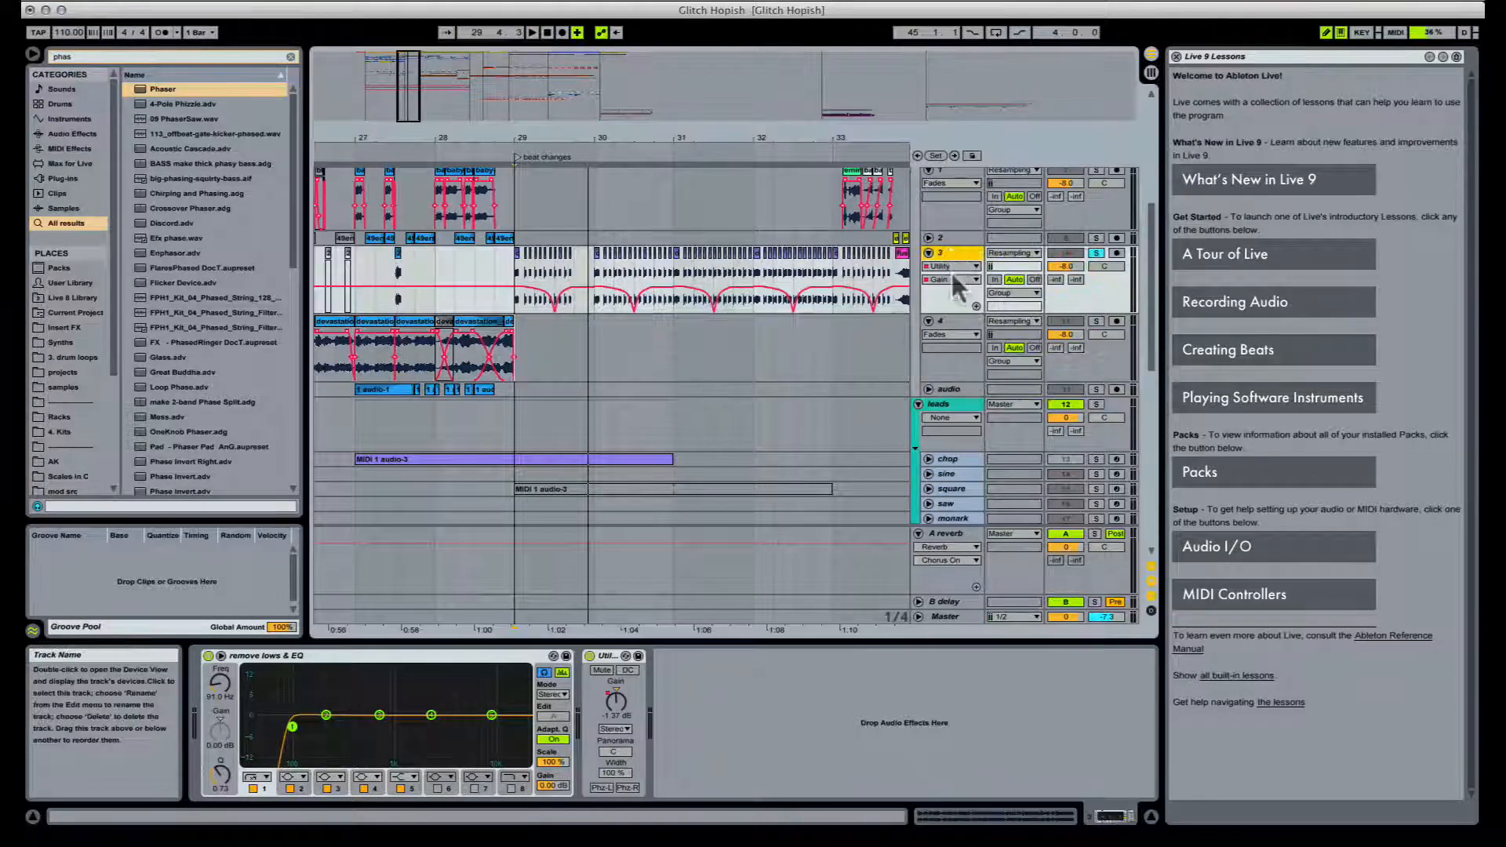
{"action": "left_click", "coordinate": [965, 337]}
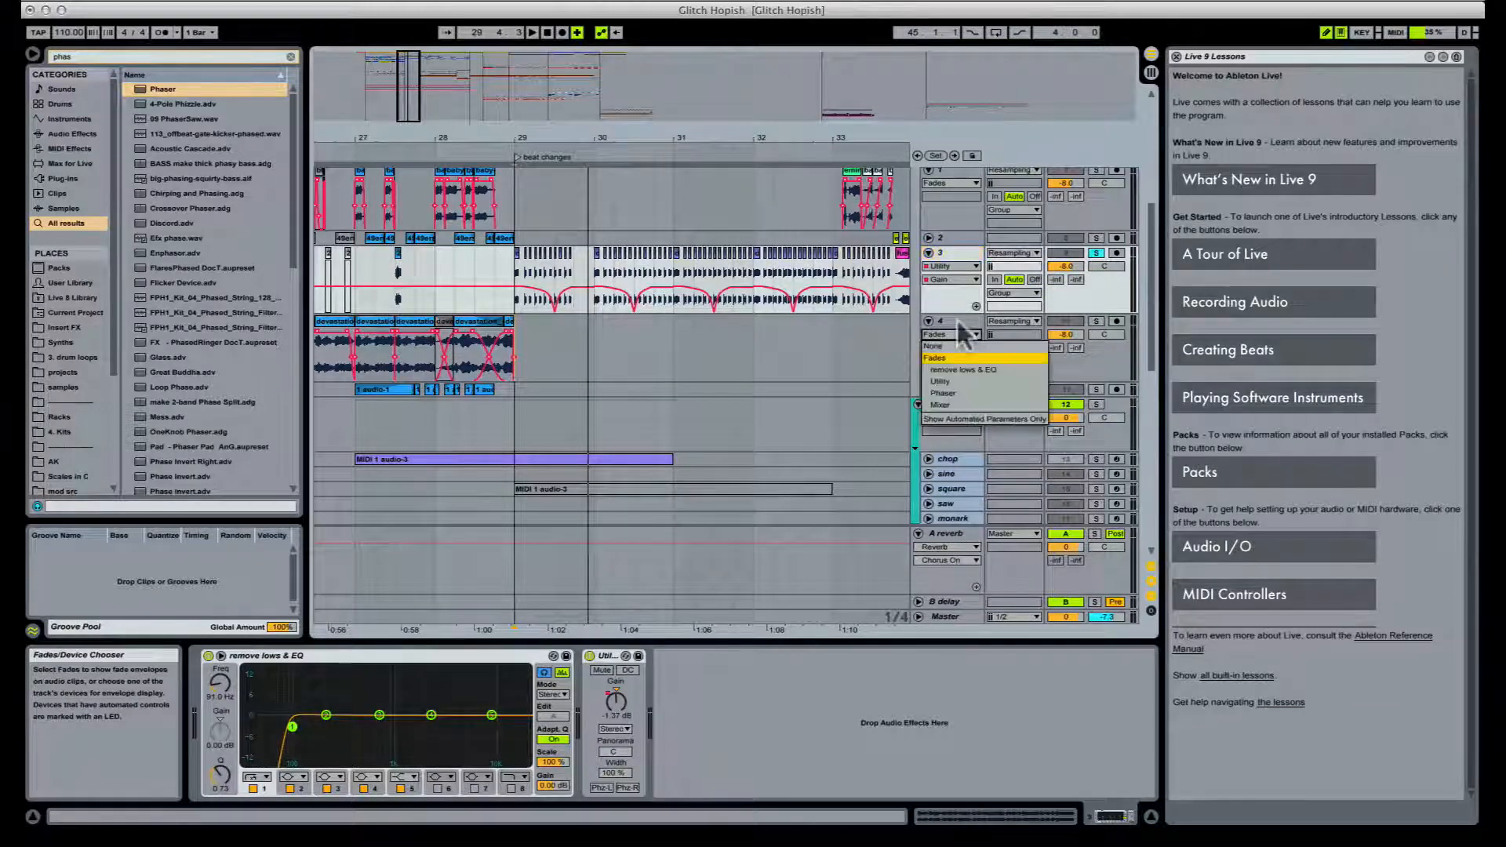
{"action": "left_click", "coordinate": [959, 328]}
{"action": "left_click", "coordinate": [951, 322]}
{"action": "left_click", "coordinate": [805, 655]}
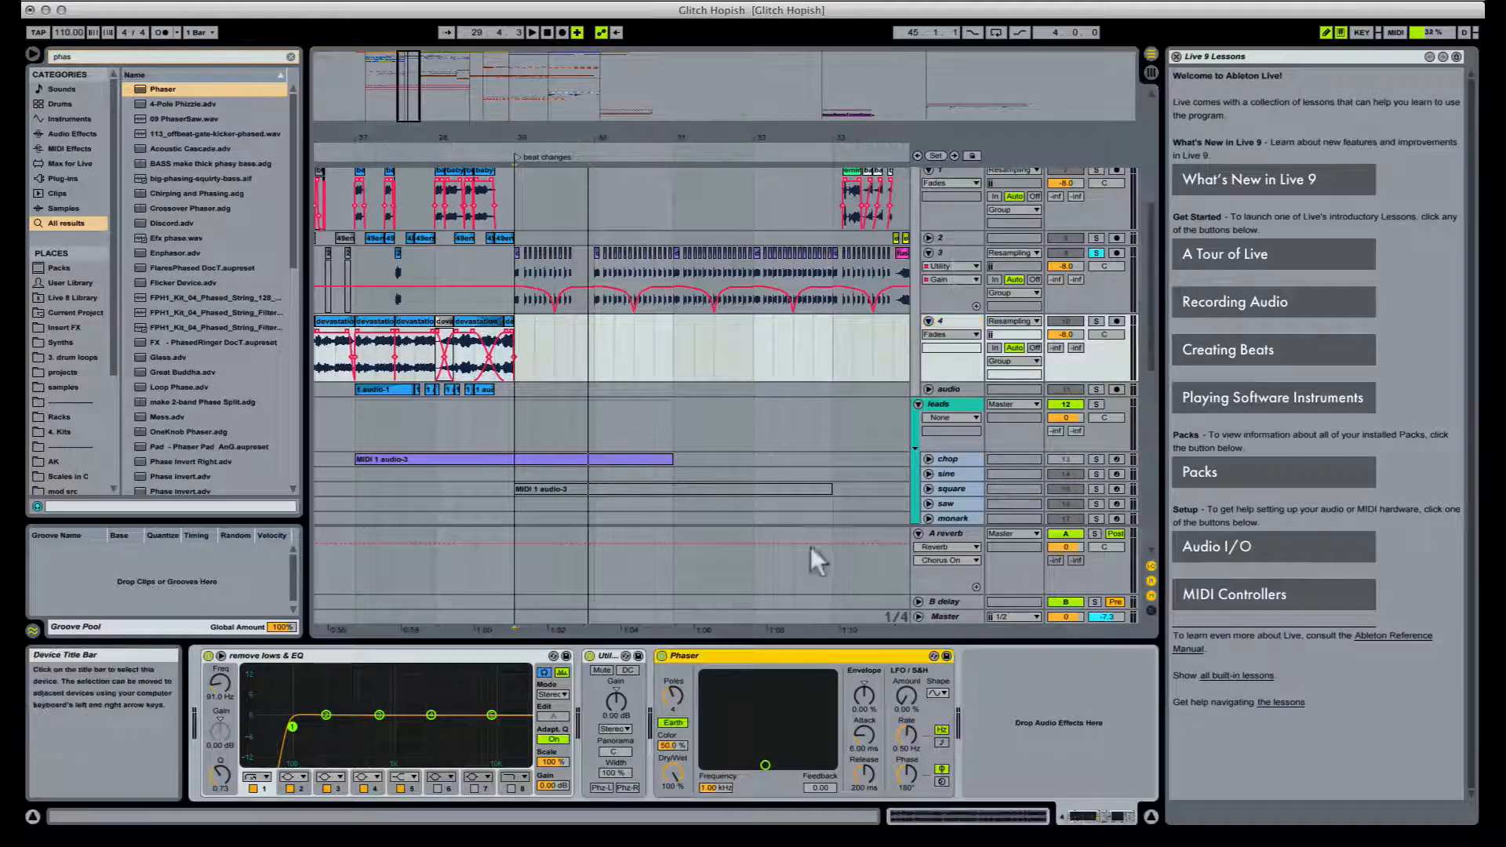
{"action": "left_click", "coordinate": [957, 257]}
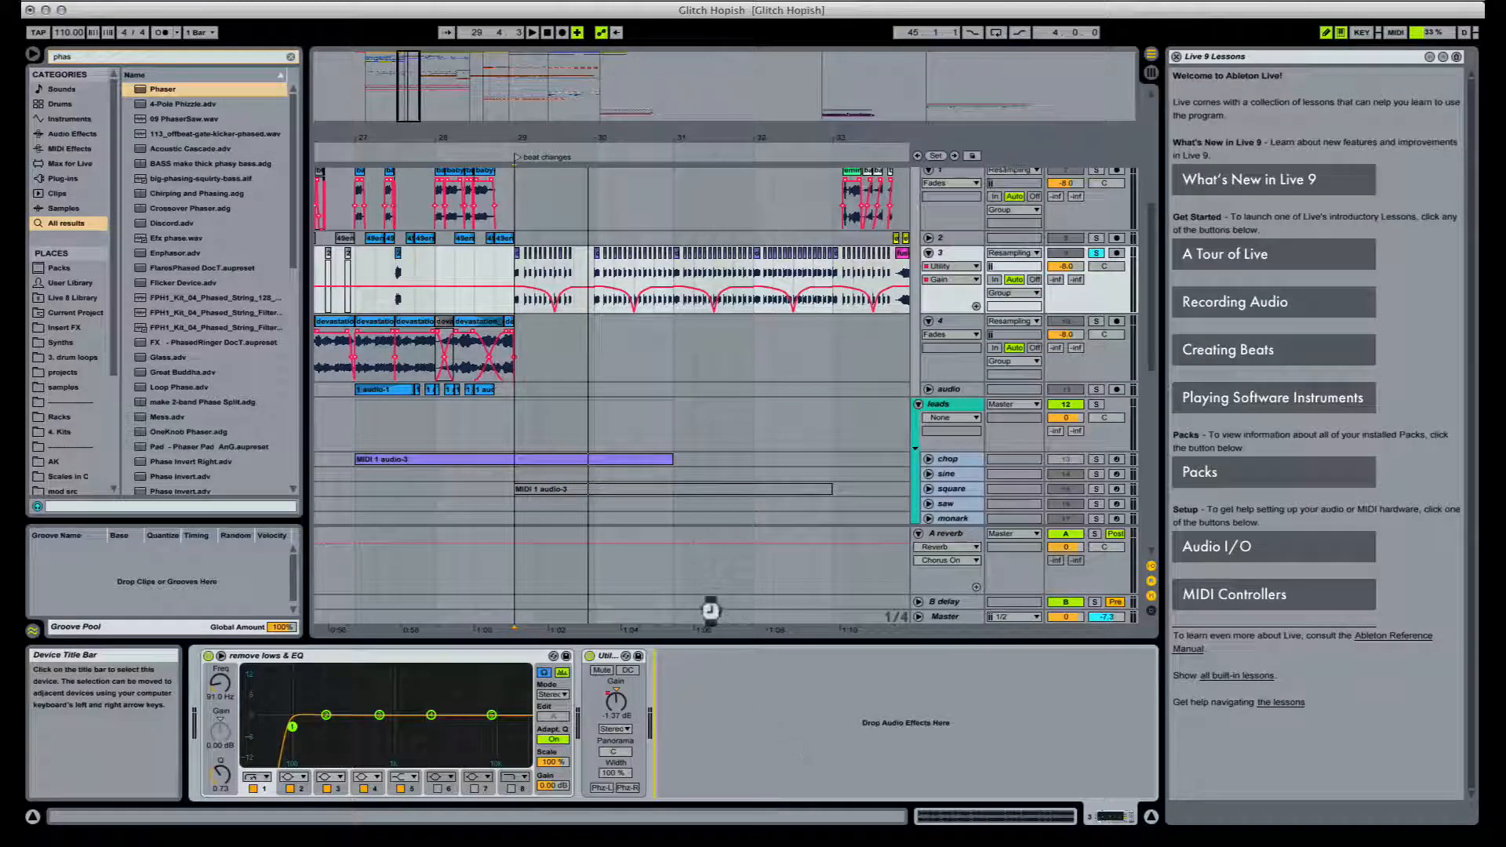
Step: Set the vox track 3 Phaser to about 5.12 kHz with 0.93 feedback while auditioning from bar 29
{"action": "key", "text": "space"}
{"action": "left_click_drag", "start_coordinate": [762, 764], "coordinate": [803, 696]}
{"action": "key", "text": "space"}
{"action": "key", "text": "space"}
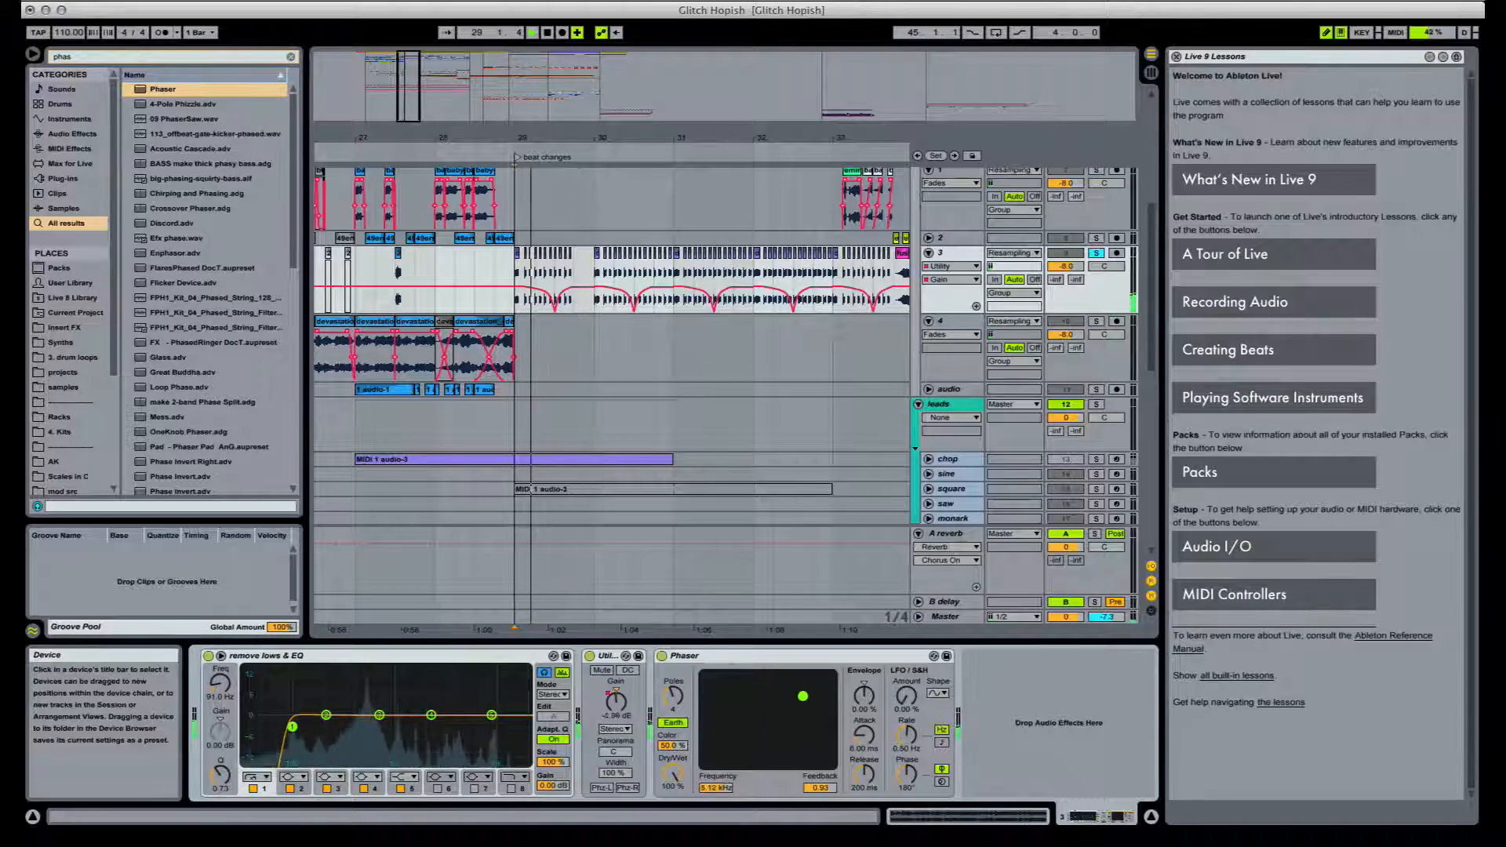
{"action": "key", "text": "space"}
Step: Set the Phaser's LFO amount to 29.4%, envelope amount to -49.2% and dry/wet to 29.4% while auditioning bar 29
{"action": "left_click_drag", "start_coordinate": [906, 699], "coordinate": [864, 735]}
{"action": "key", "text": "space"}
{"action": "key", "text": "space"}
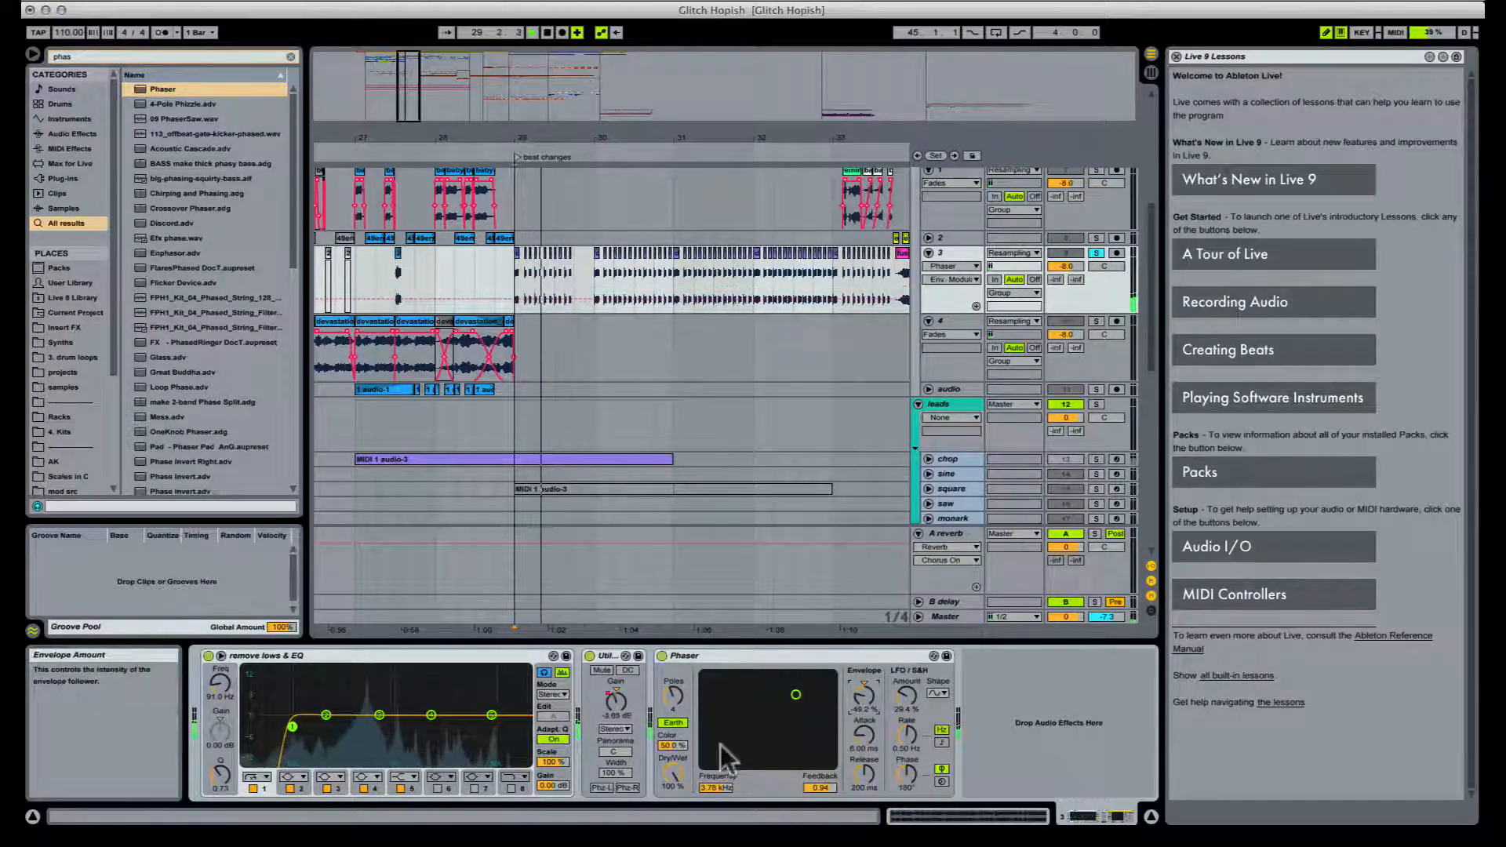
{"action": "left_click_drag", "start_coordinate": [676, 777], "coordinate": [676, 837]}
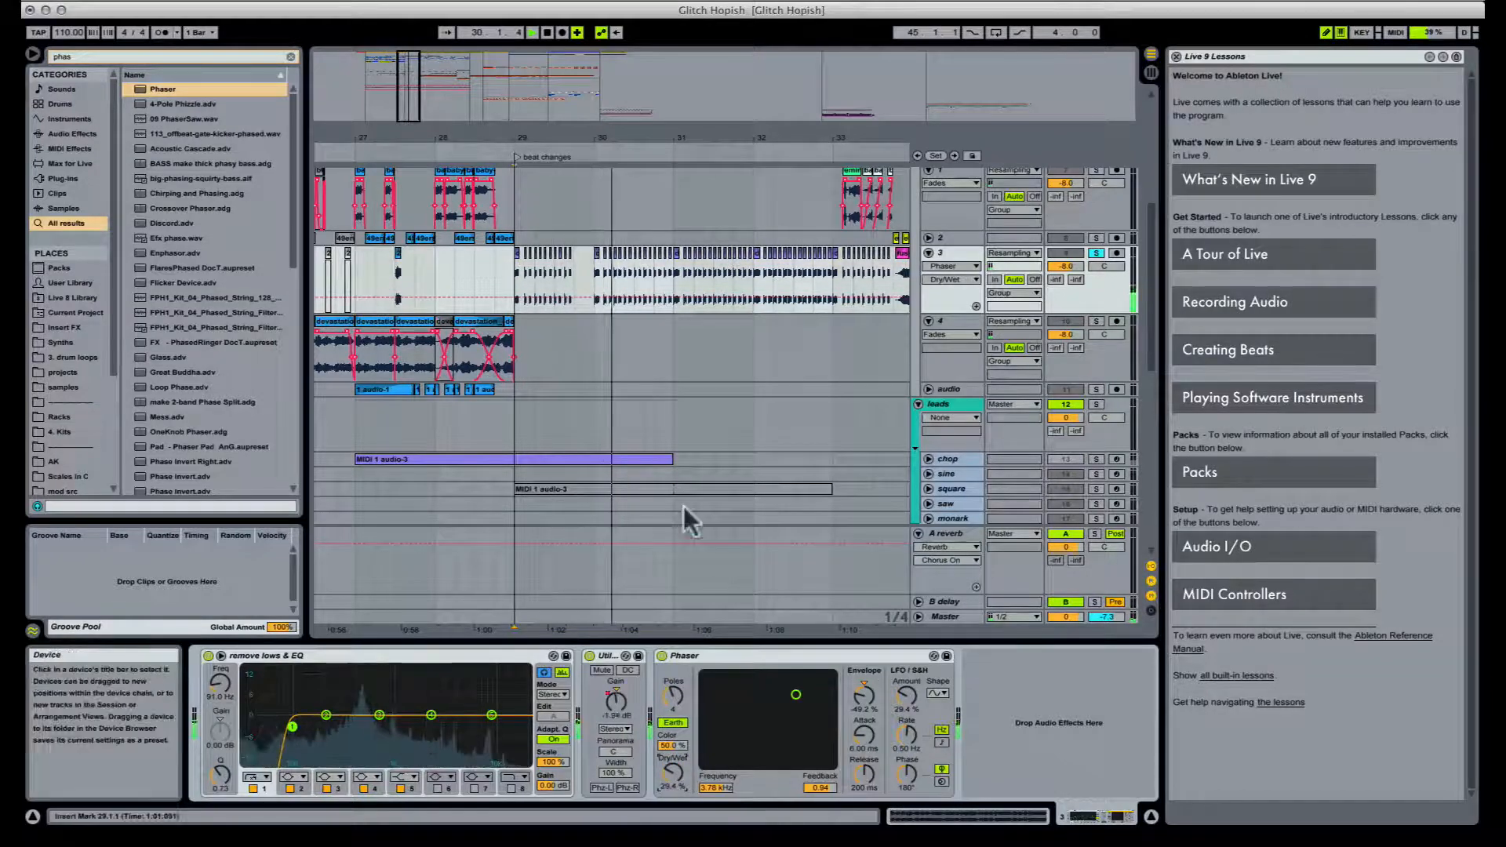
{"action": "key", "text": "space"}
{"action": "key", "text": "space"}
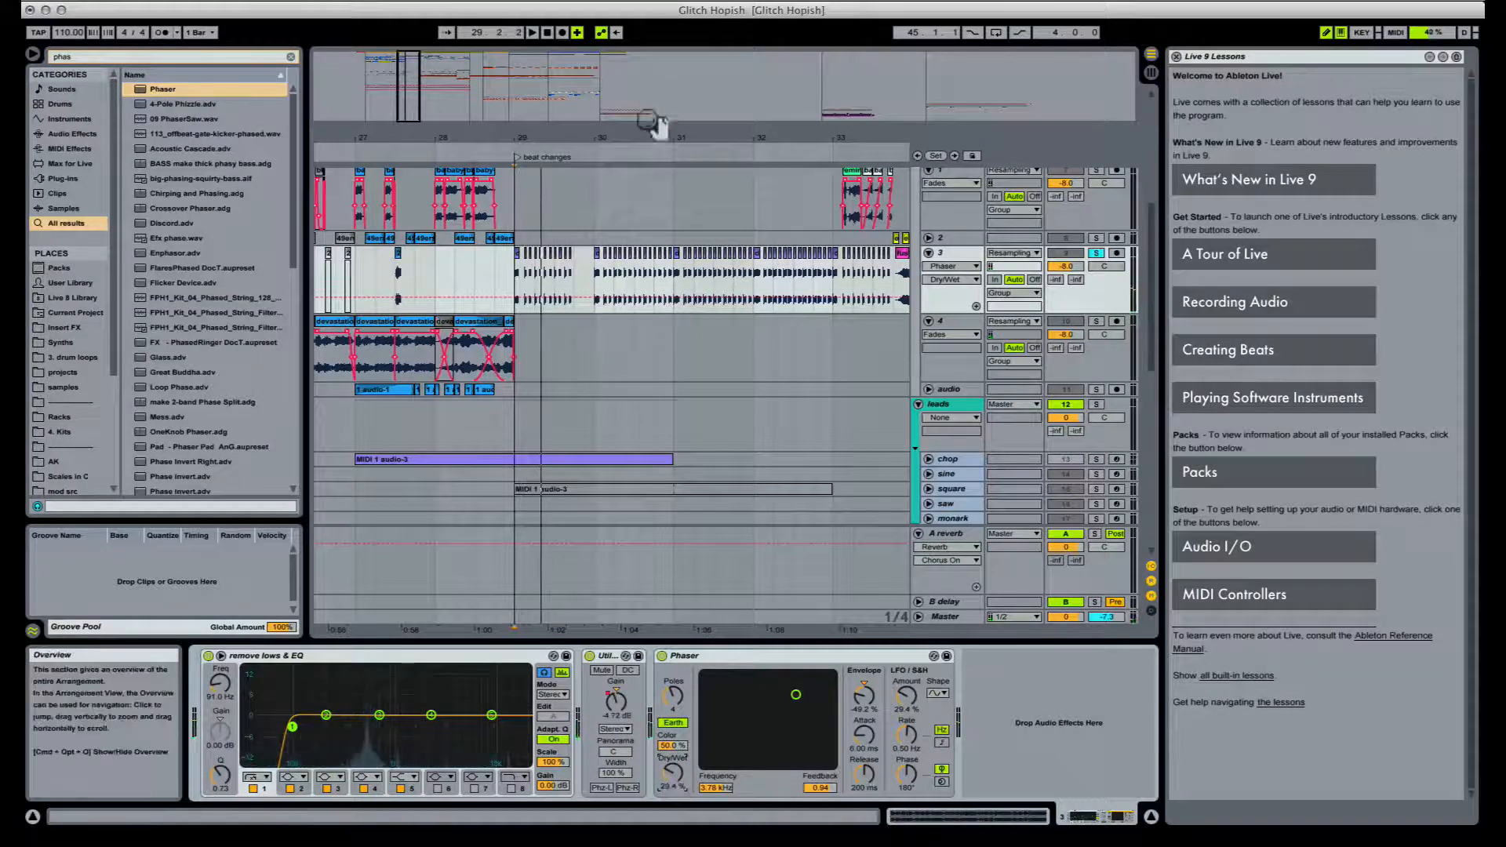
Step: Switch the Phaser off and draw Device On automation that enables it from 29.1.1 to late in bar 33
{"action": "left_click", "coordinate": [661, 656]}
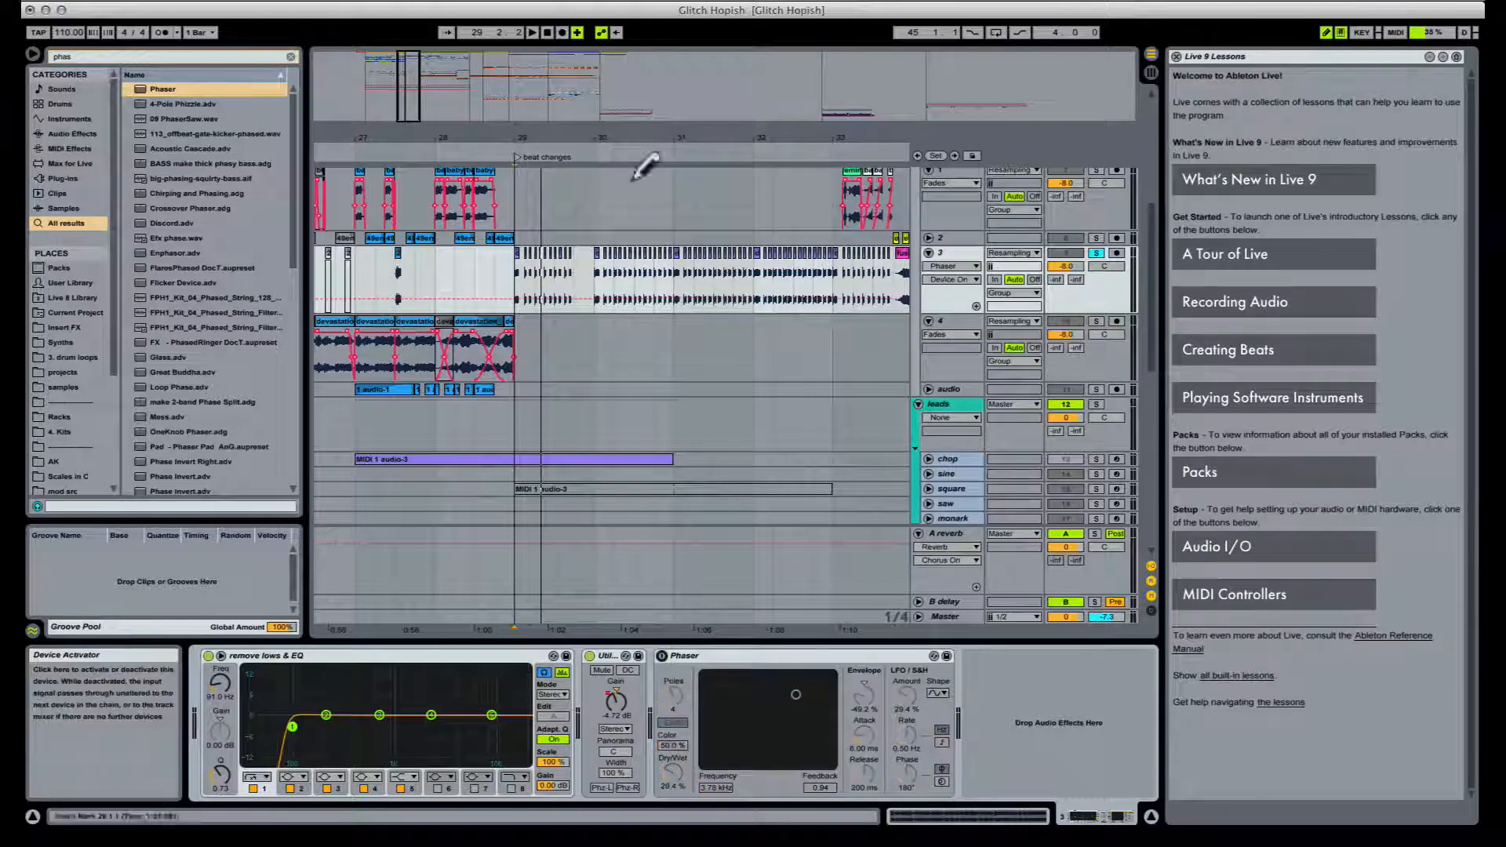
{"action": "mouse_move", "coordinate": [687, 140]}
{"action": "left_mouse_down"}
{"action": "mouse_move", "coordinate": [687, 110]}
{"action": "mouse_move", "coordinate": [688, 122]}
{"action": "left_mouse_up"}
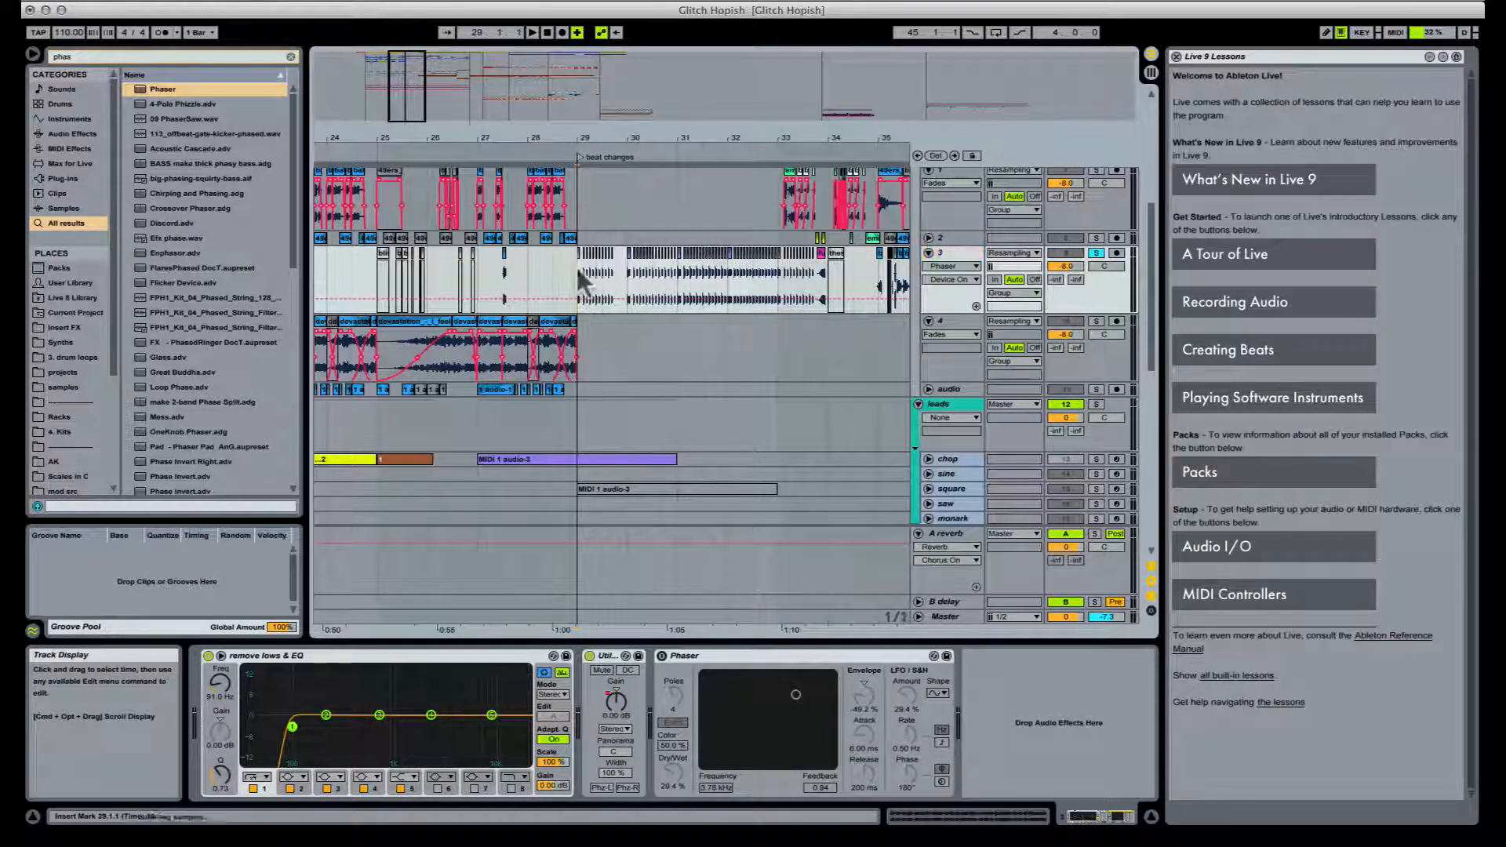
{"action": "key", "text": "b"}
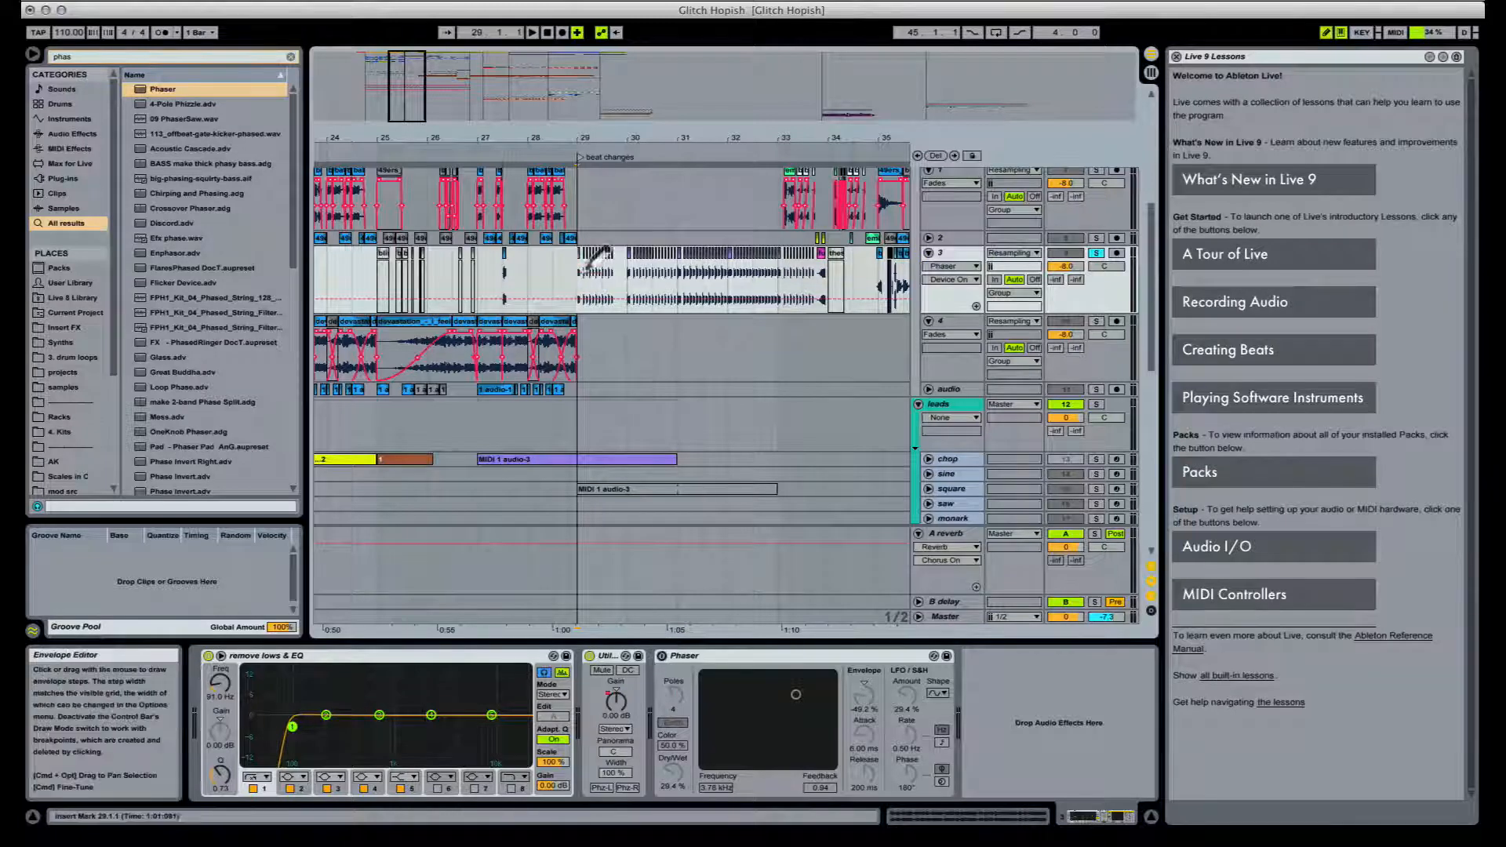
{"action": "left_click_drag", "start_coordinate": [587, 271], "coordinate": [761, 265]}
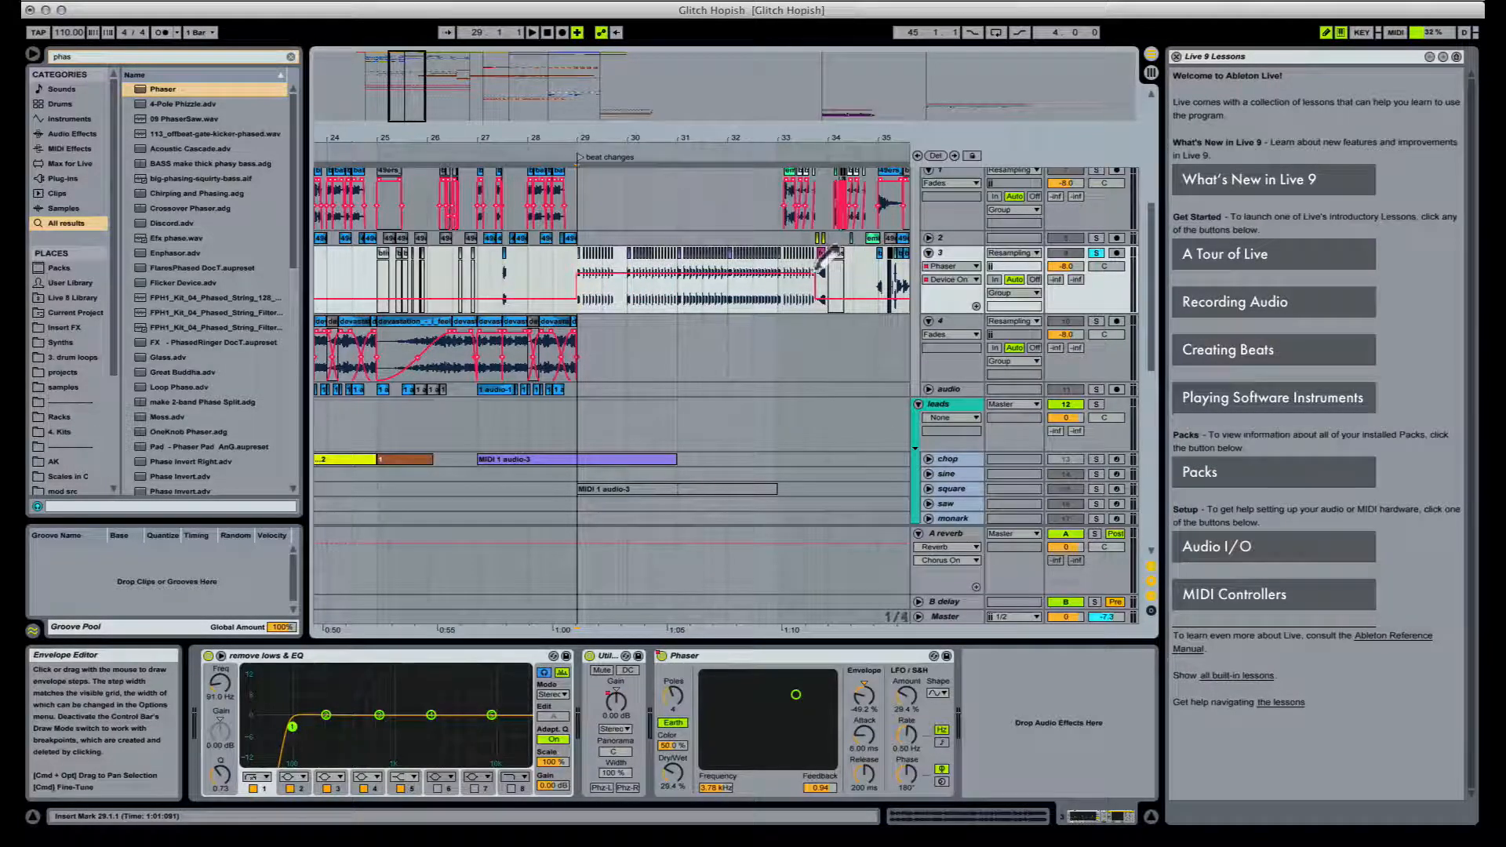
Step: Boost vox track 3's highs with EQ band 5 as a high shelf at 2.79 kHz and 5.08 dB during playback
{"action": "key", "text": "space"}
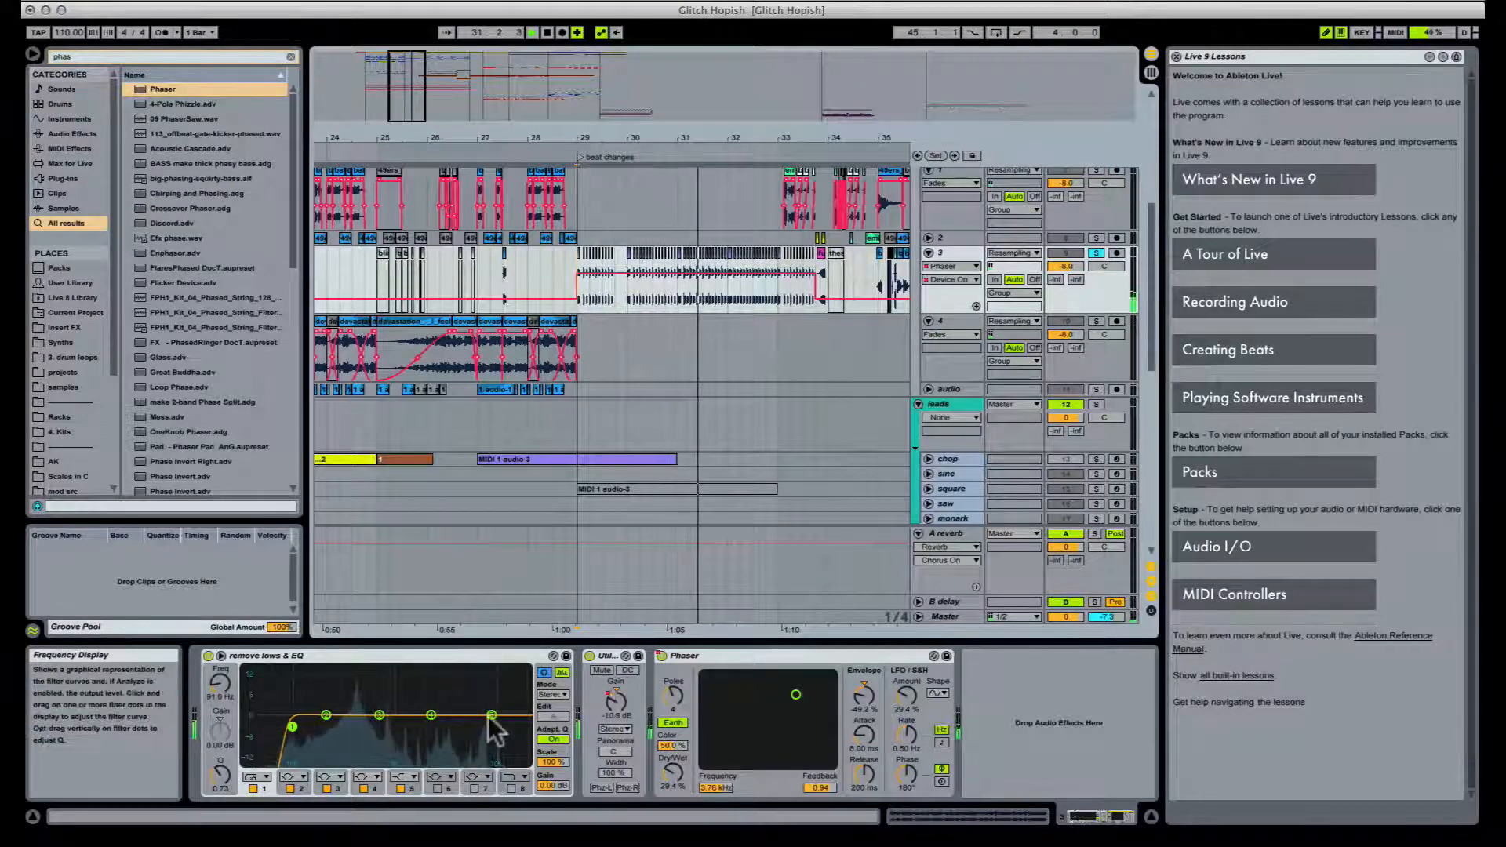
{"action": "left_click_drag", "start_coordinate": [491, 715], "coordinate": [428, 709]}
{"action": "key", "text": "space"}
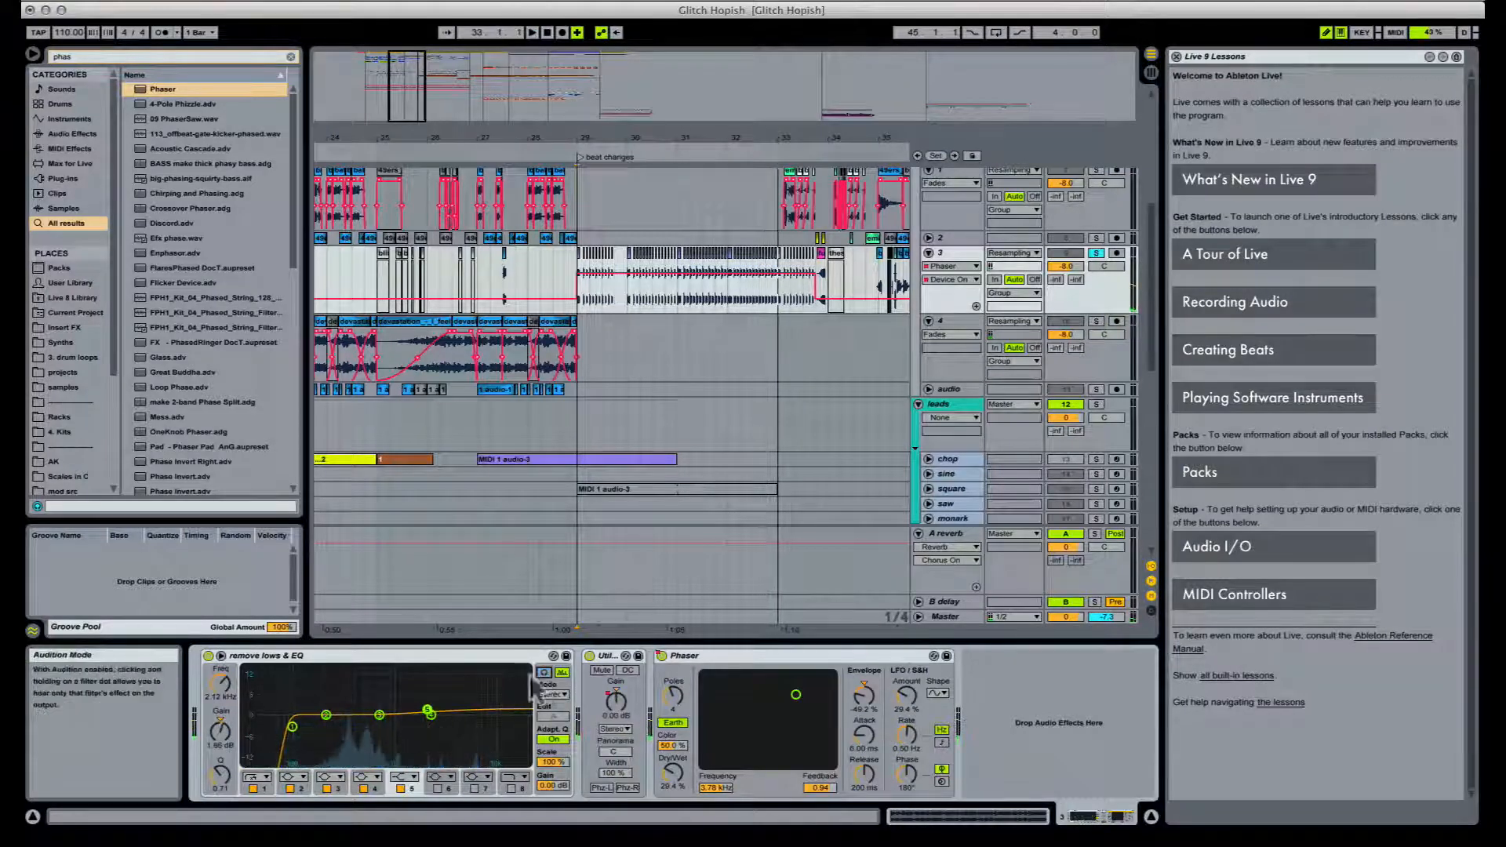
{"action": "key", "text": "space"}
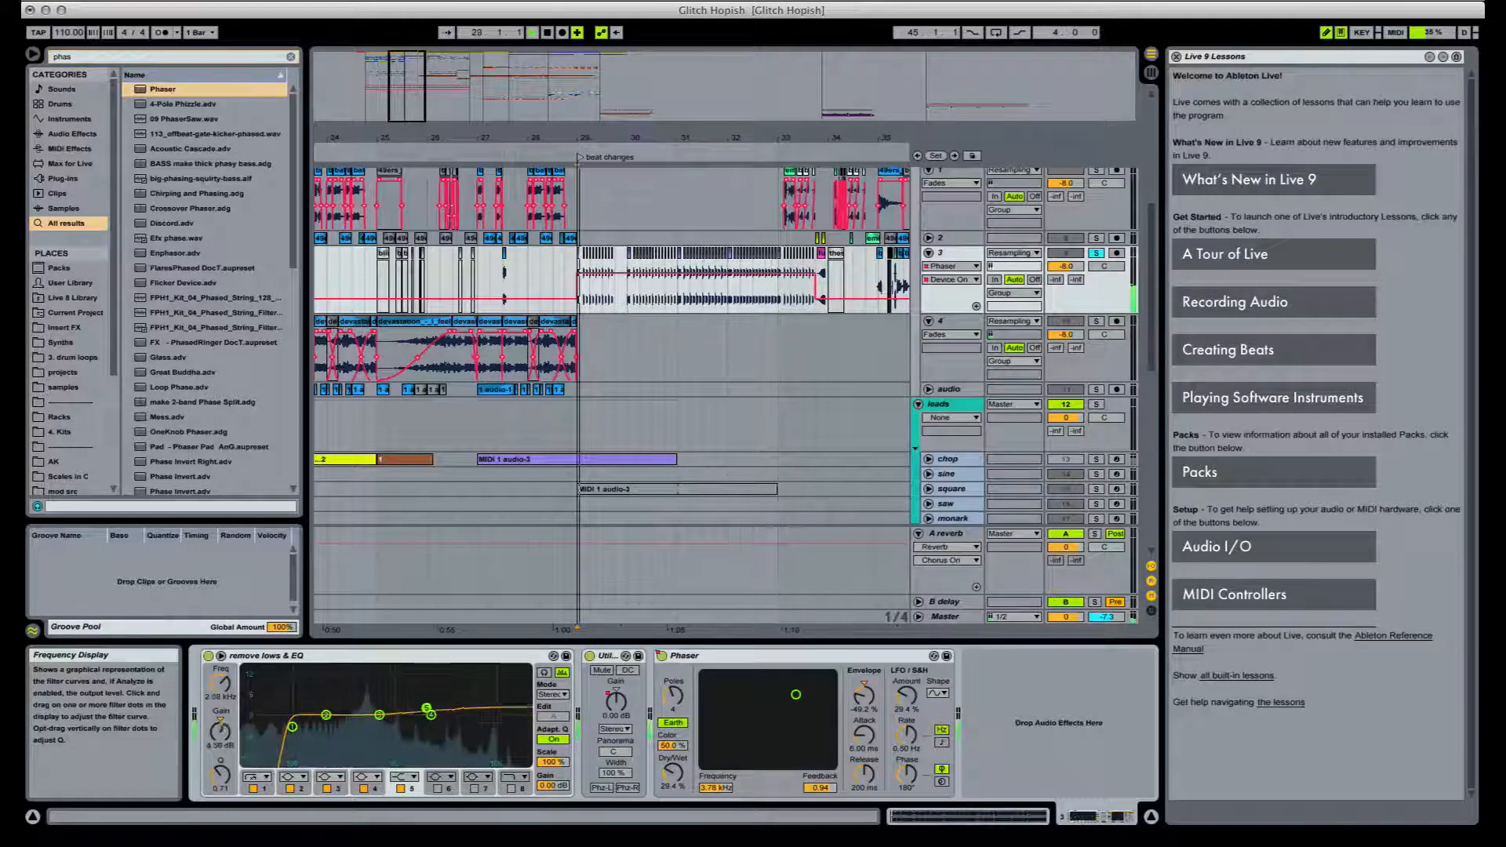
{"action": "mouse_move", "coordinate": [428, 716]}
{"action": "left_mouse_down"}
{"action": "mouse_move", "coordinate": [418, 701]}
{"action": "mouse_move", "coordinate": [439, 699]}
{"action": "left_mouse_up"}
{"action": "key", "text": "space"}
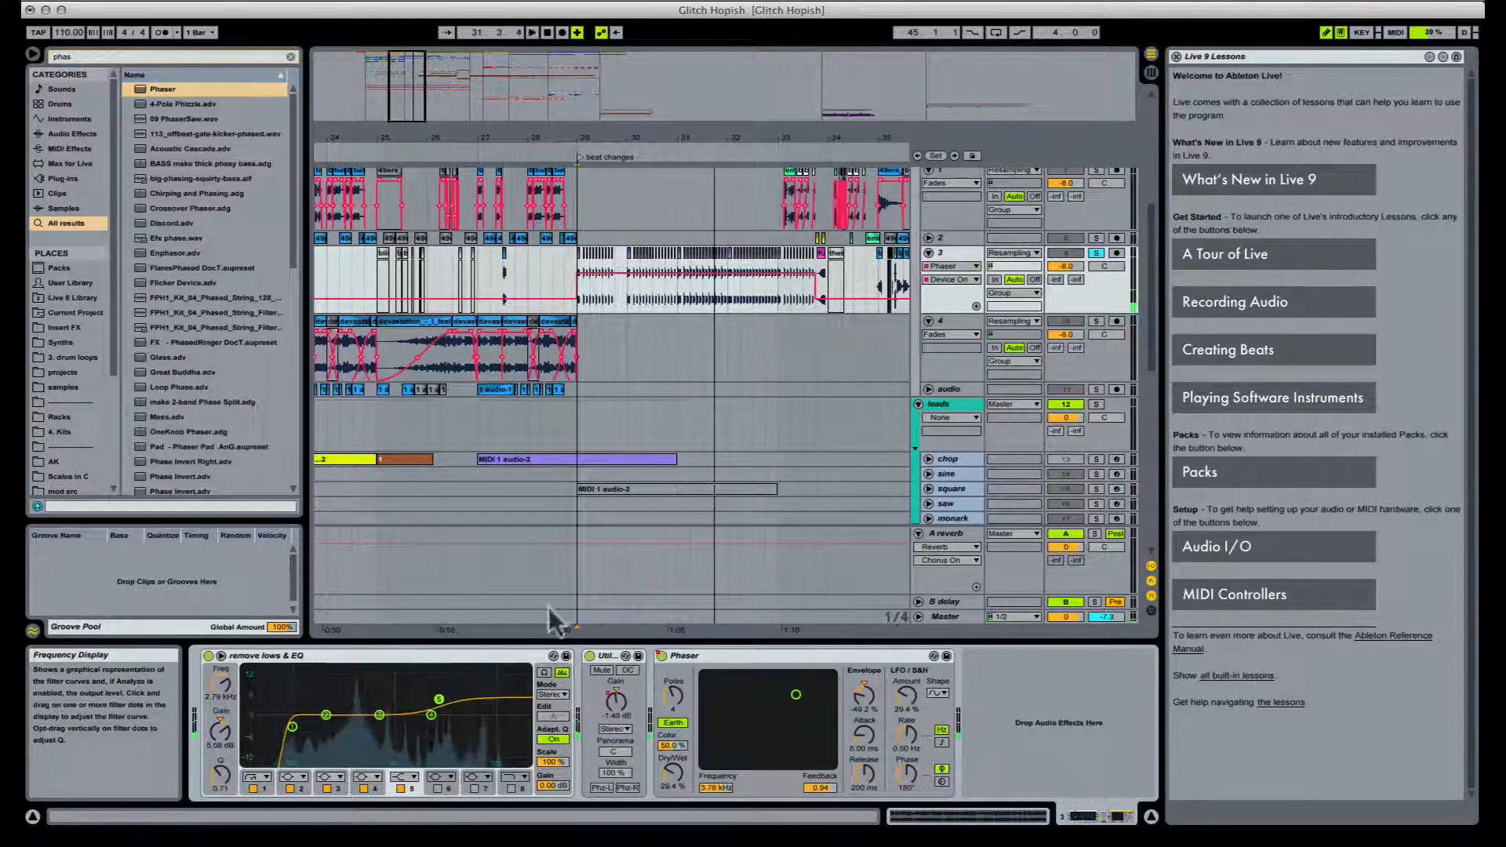
Step: Replay vox track 3 from bar 29 and set EQ band 5's high shelf to 2.41 kHz and 6.82 dB
{"action": "key", "text": "space"}
{"action": "key", "text": "space"}
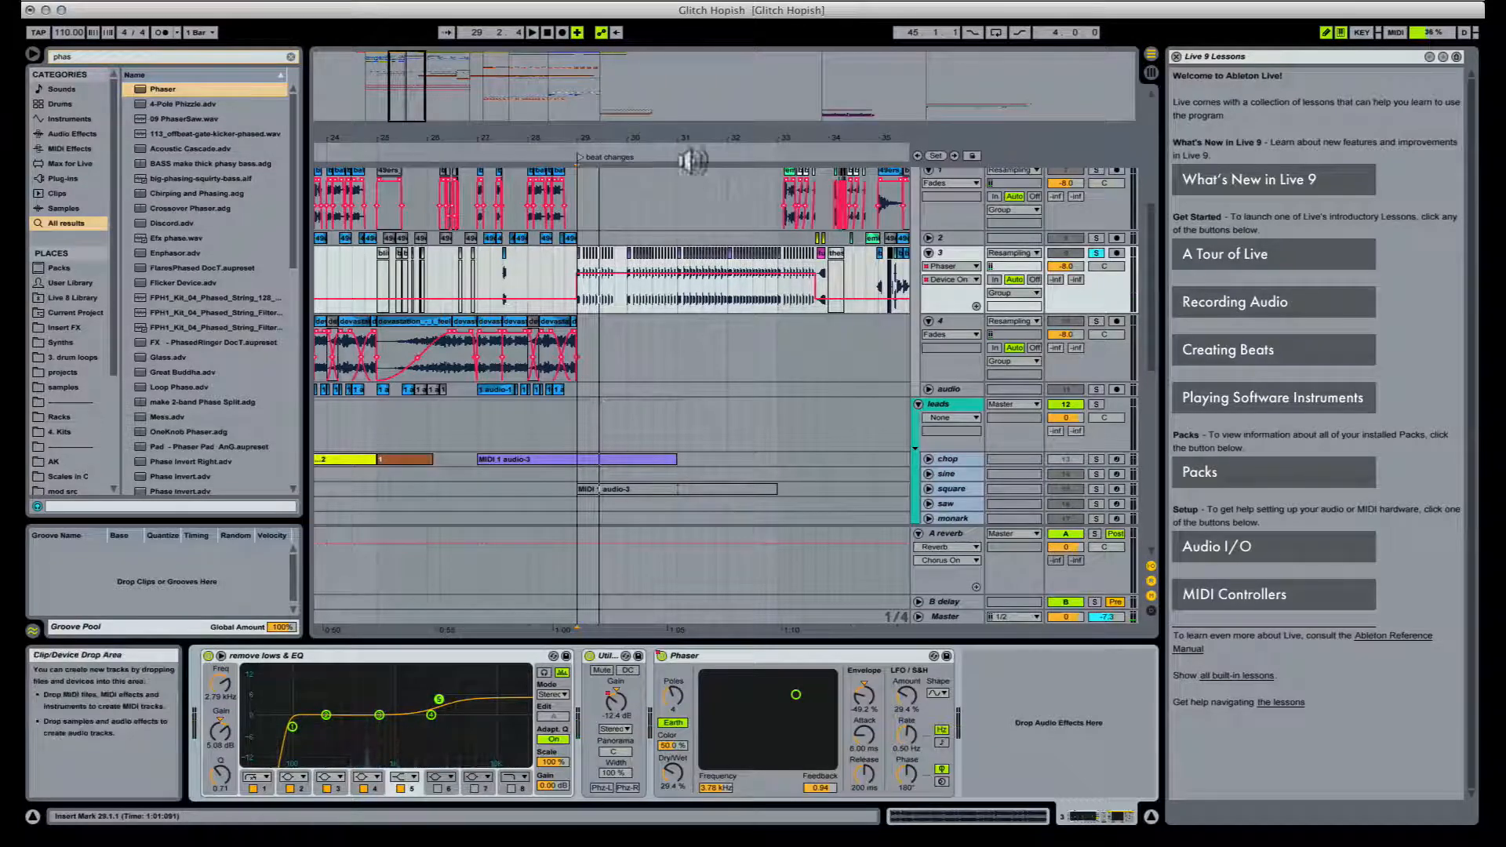
{"action": "left_click", "coordinate": [221, 684]}
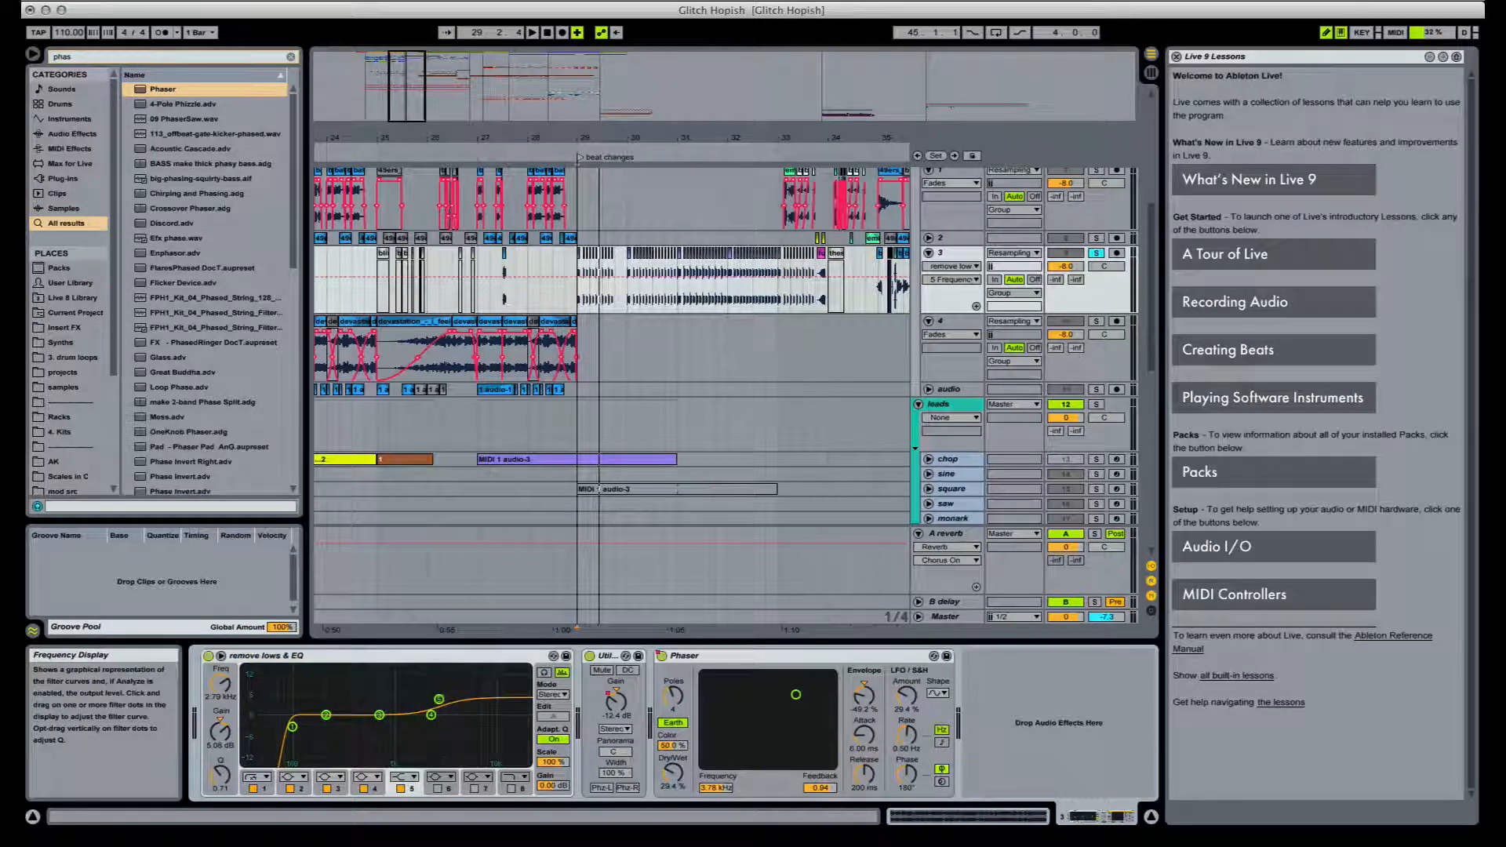
{"action": "left_click_drag", "start_coordinate": [439, 699], "coordinate": [439, 687]}
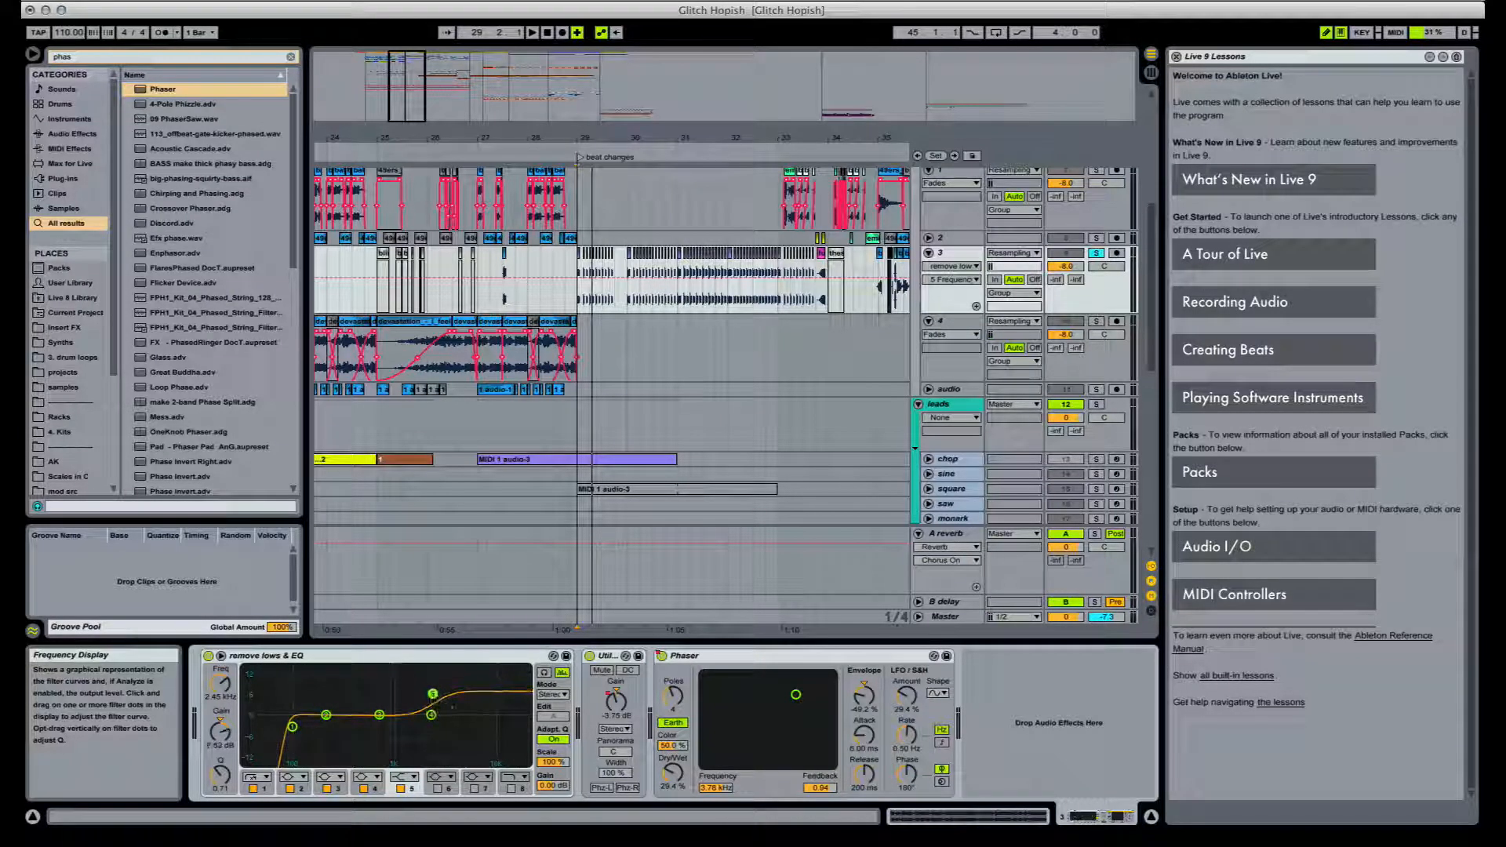
Step: Group the EQ into an Audio Effect Rack, showing its macro controls and devices with the chain list hidden
{"action": "left_click", "coordinate": [292, 659]}
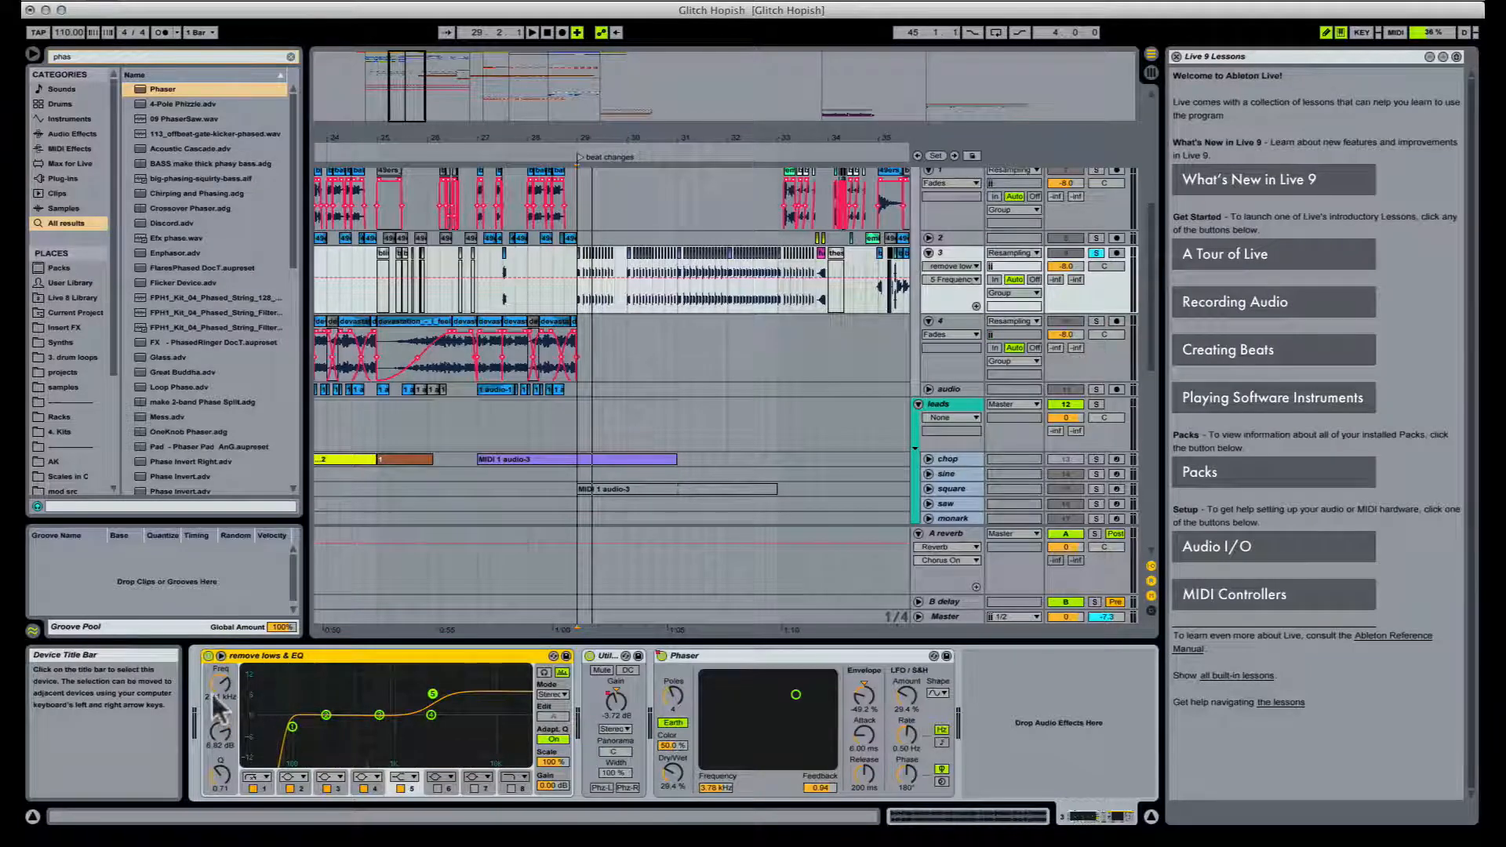
{"action": "key", "text": "super+g"}
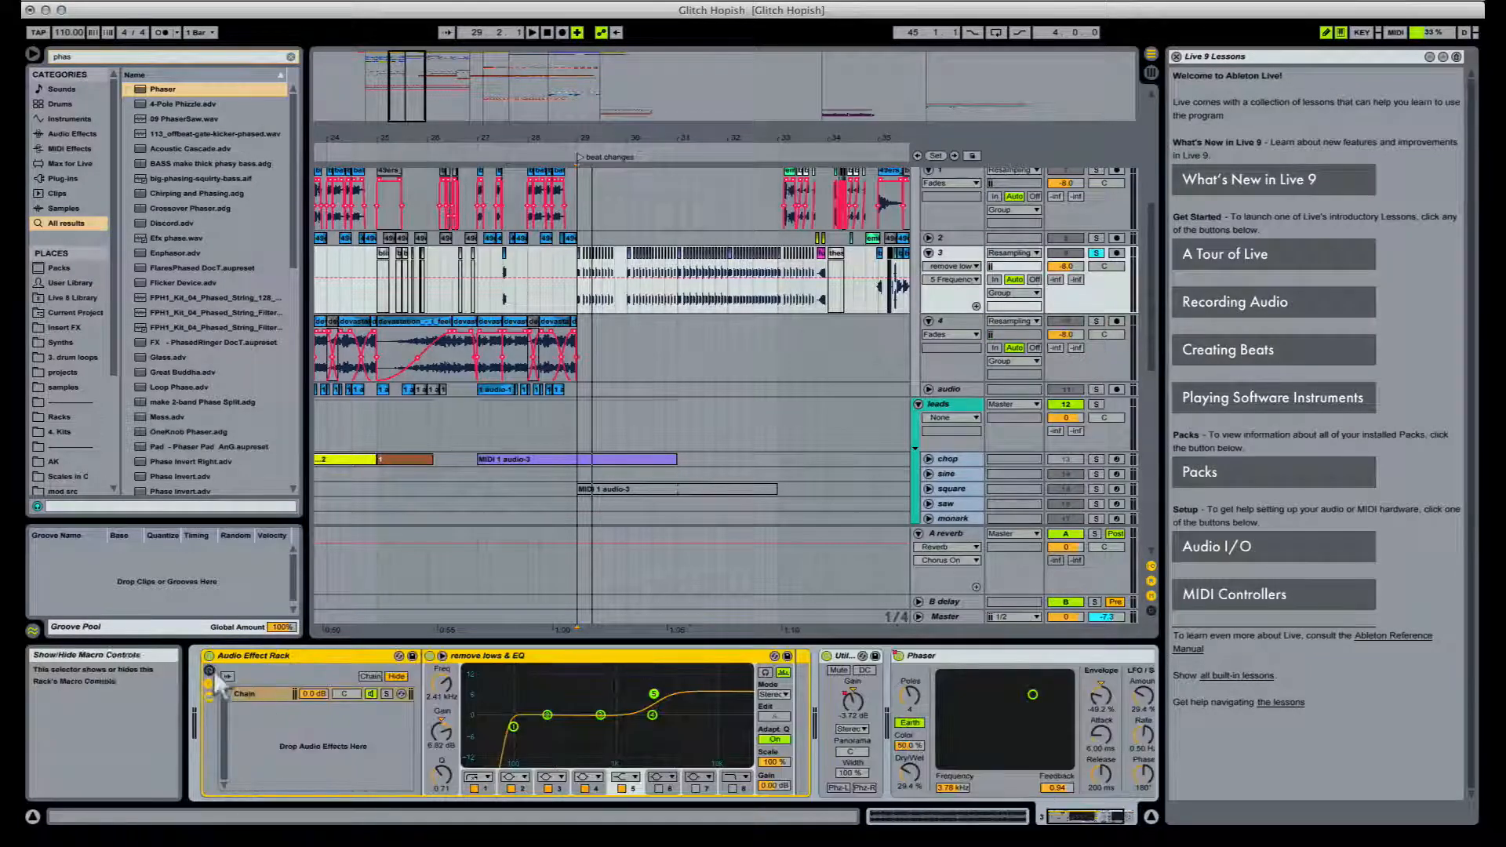
{"action": "left_click", "coordinate": [210, 671]}
{"action": "left_click", "coordinate": [209, 697]}
{"action": "left_click", "coordinate": [209, 684]}
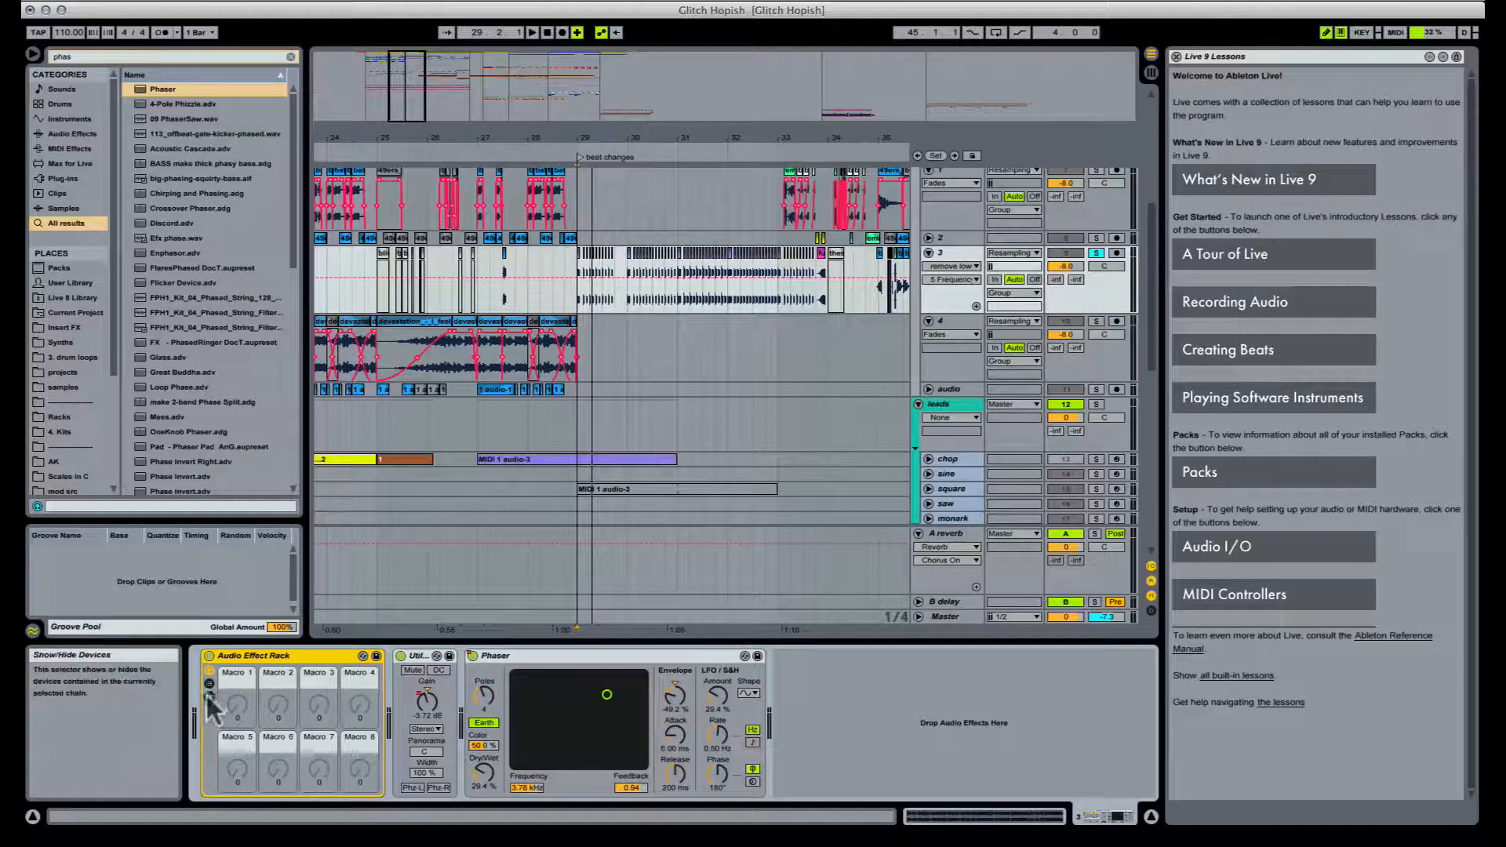
{"action": "left_click", "coordinate": [209, 696]}
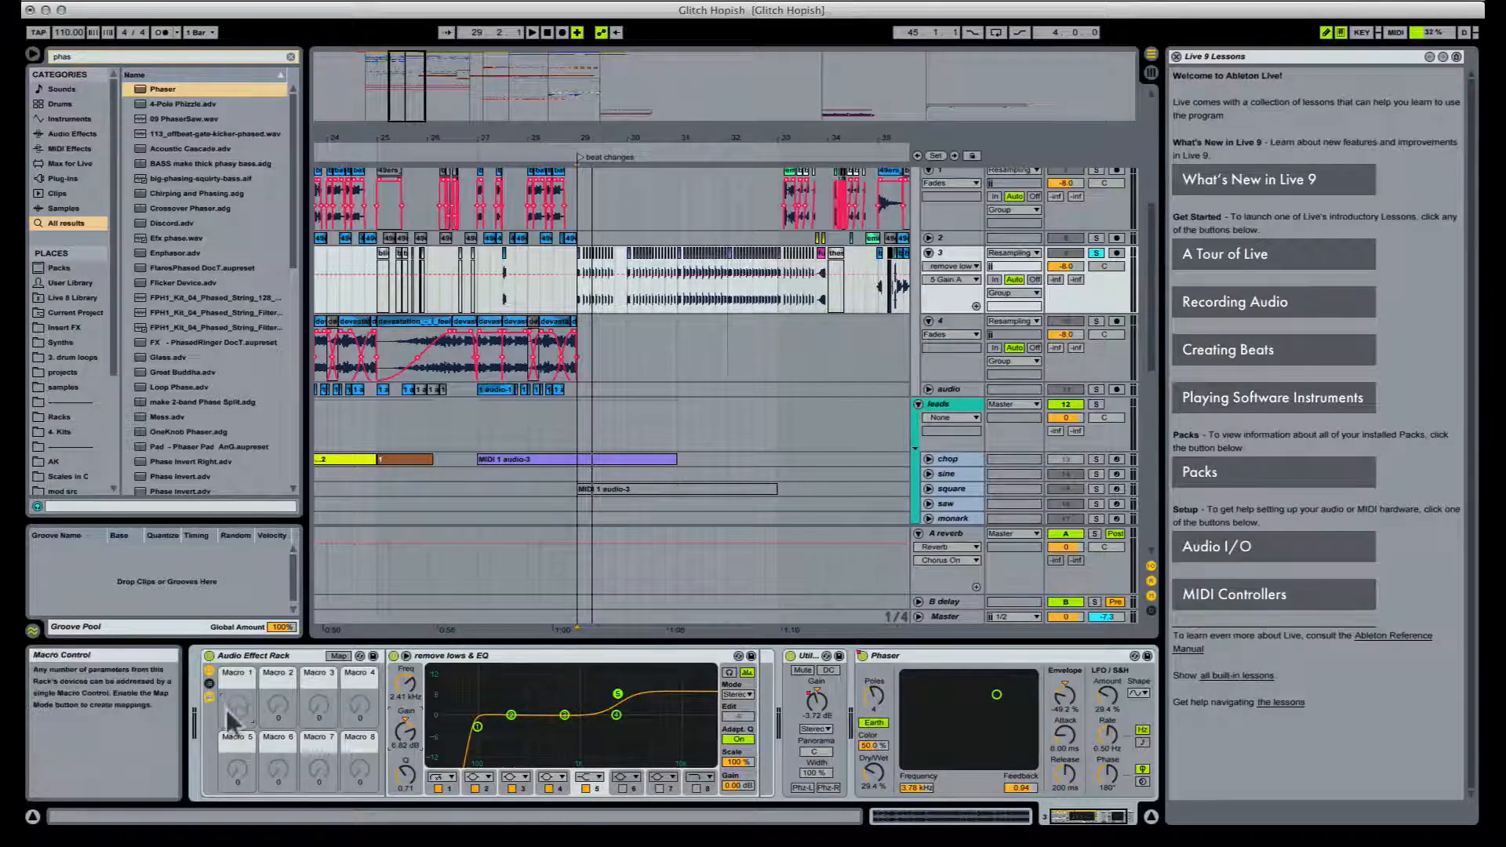
Step: Map EQ band 5's gain to Macro 1 with a 0 dB minimum and 6.82 dB maximum, and turn the macro down to 0 dB
{"action": "right_click", "coordinate": [408, 736]}
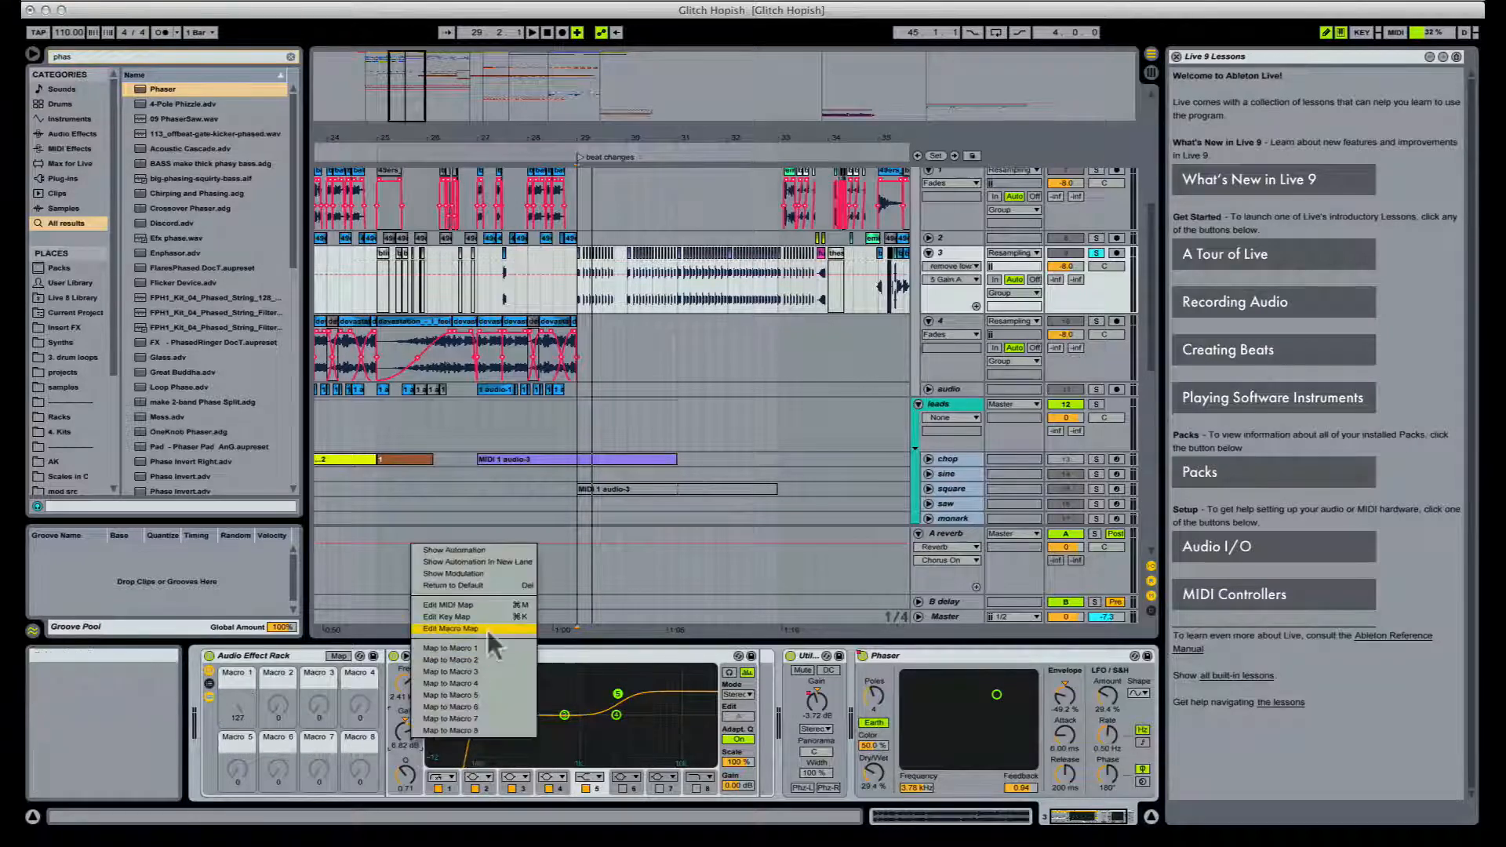
{"action": "left_click", "coordinate": [471, 648]}
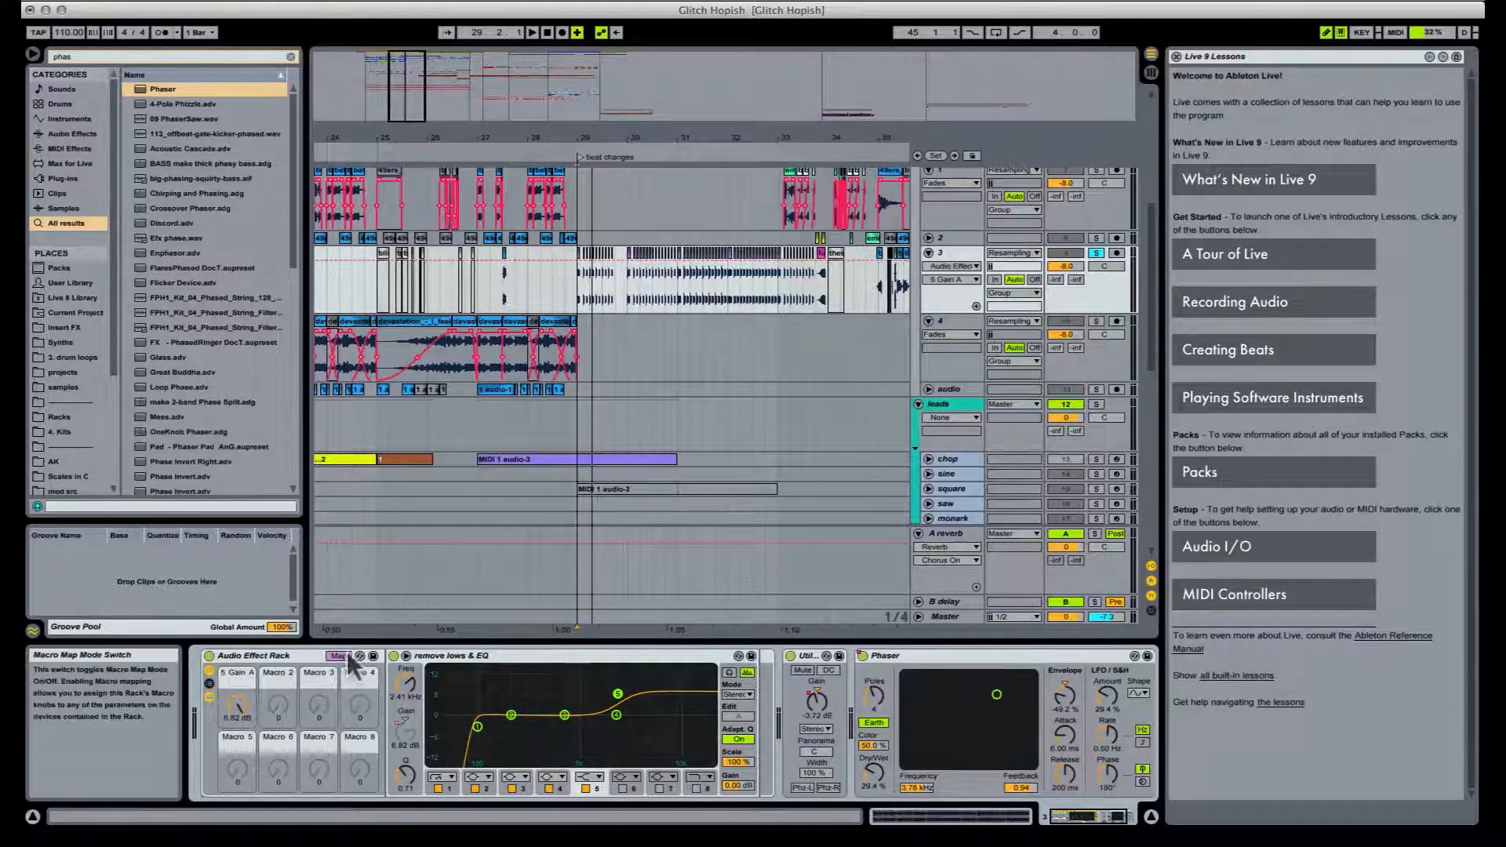
{"action": "left_click", "coordinate": [343, 657]}
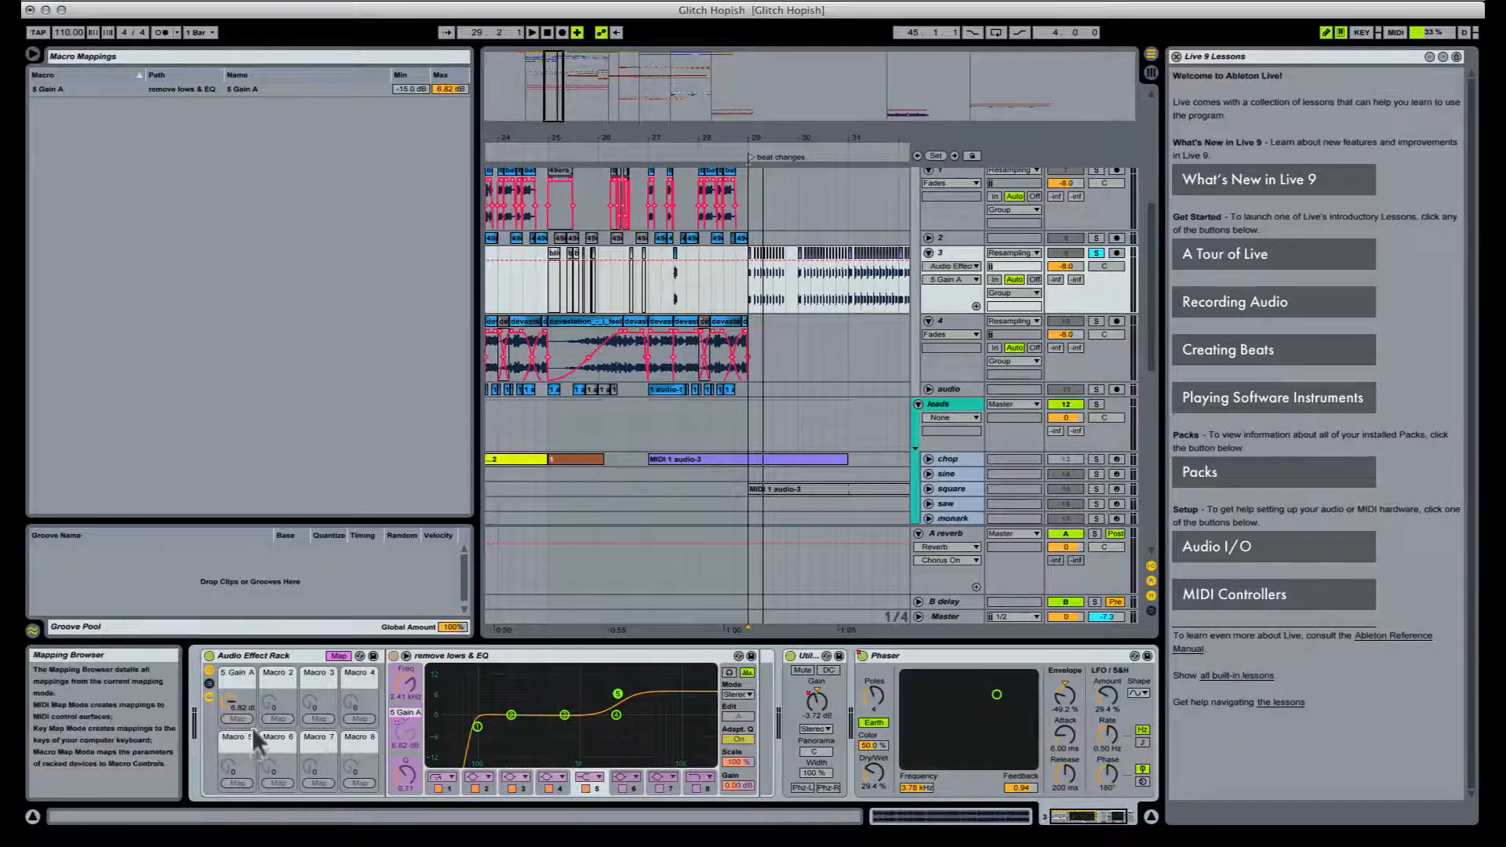
{"action": "left_click", "coordinate": [398, 88]}
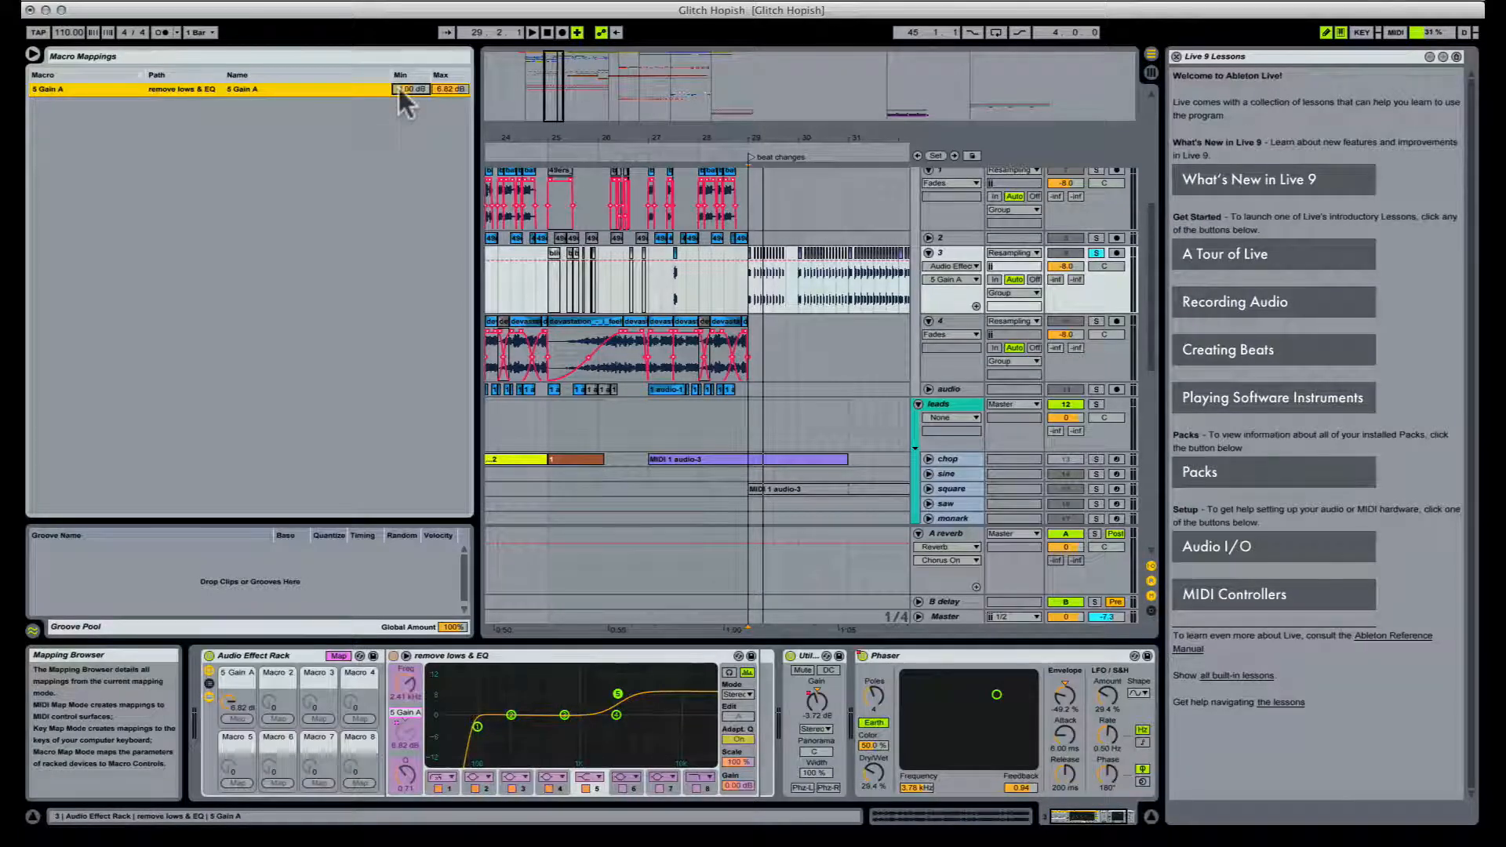
{"action": "left_click", "coordinate": [338, 656]}
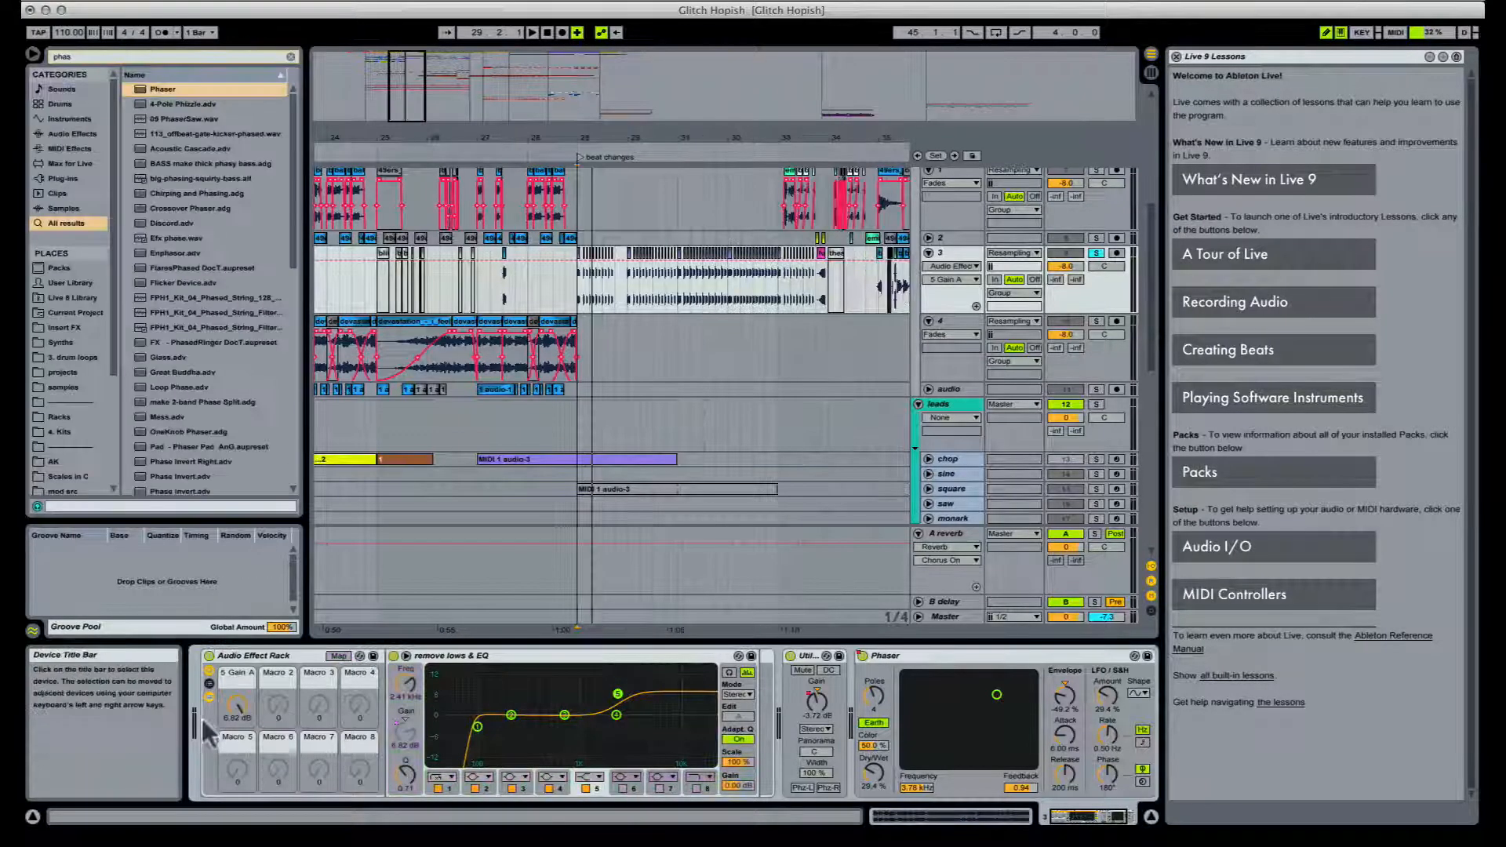
{"action": "left_click_drag", "start_coordinate": [237, 703], "coordinate": [237, 757]}
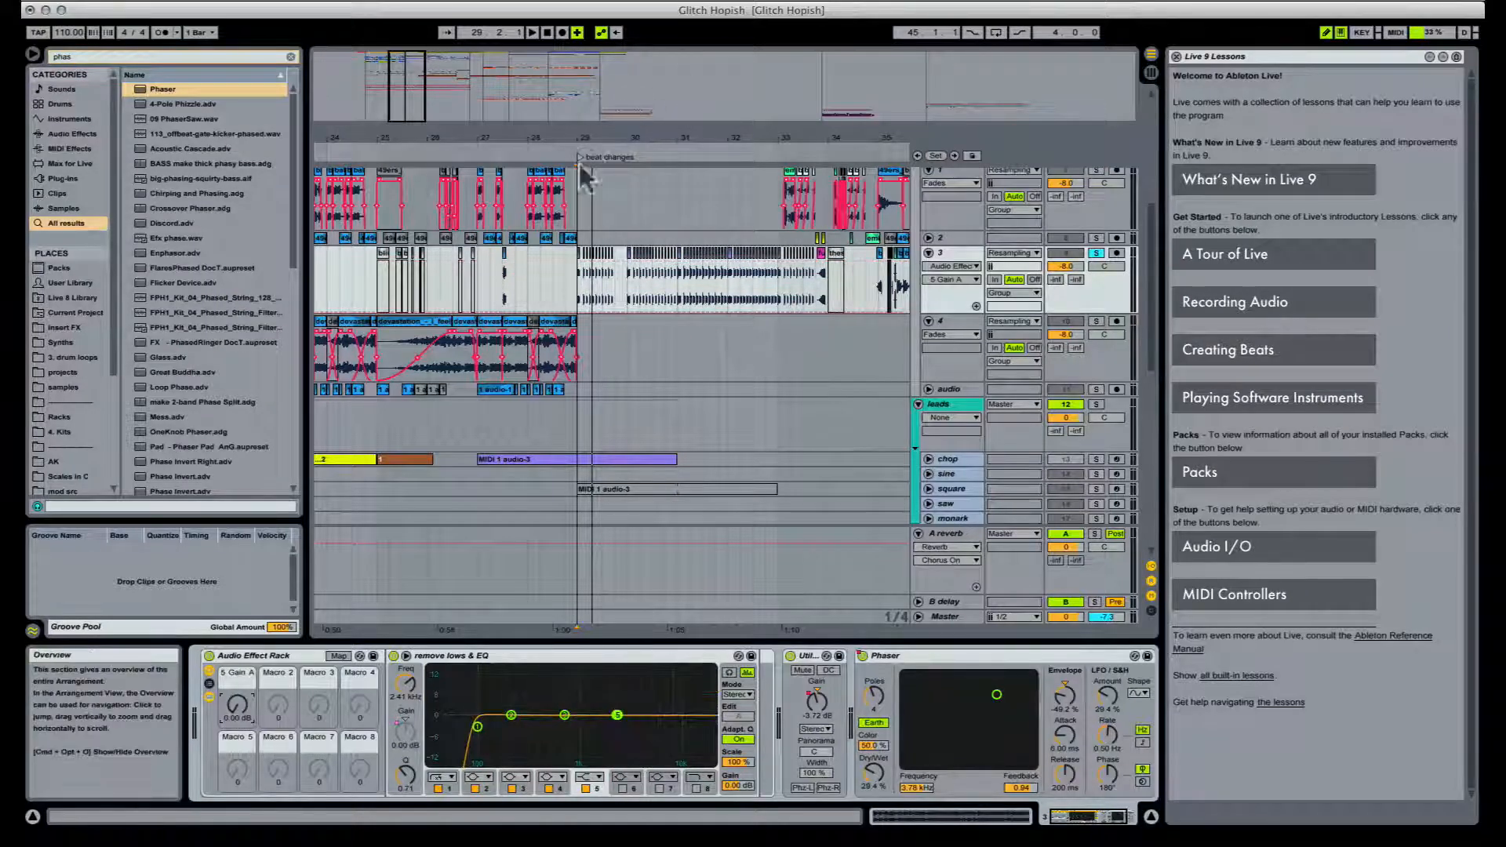
Step: Solo the 88BPM group alongside vox track 3 and audition the section from bar 29
{"action": "left_click_drag", "start_coordinate": [605, 134], "coordinate": [628, 152]}
{"action": "scroll", "coordinate": [1065, 275], "scroll_direction": "up", "scroll_amount": 6}
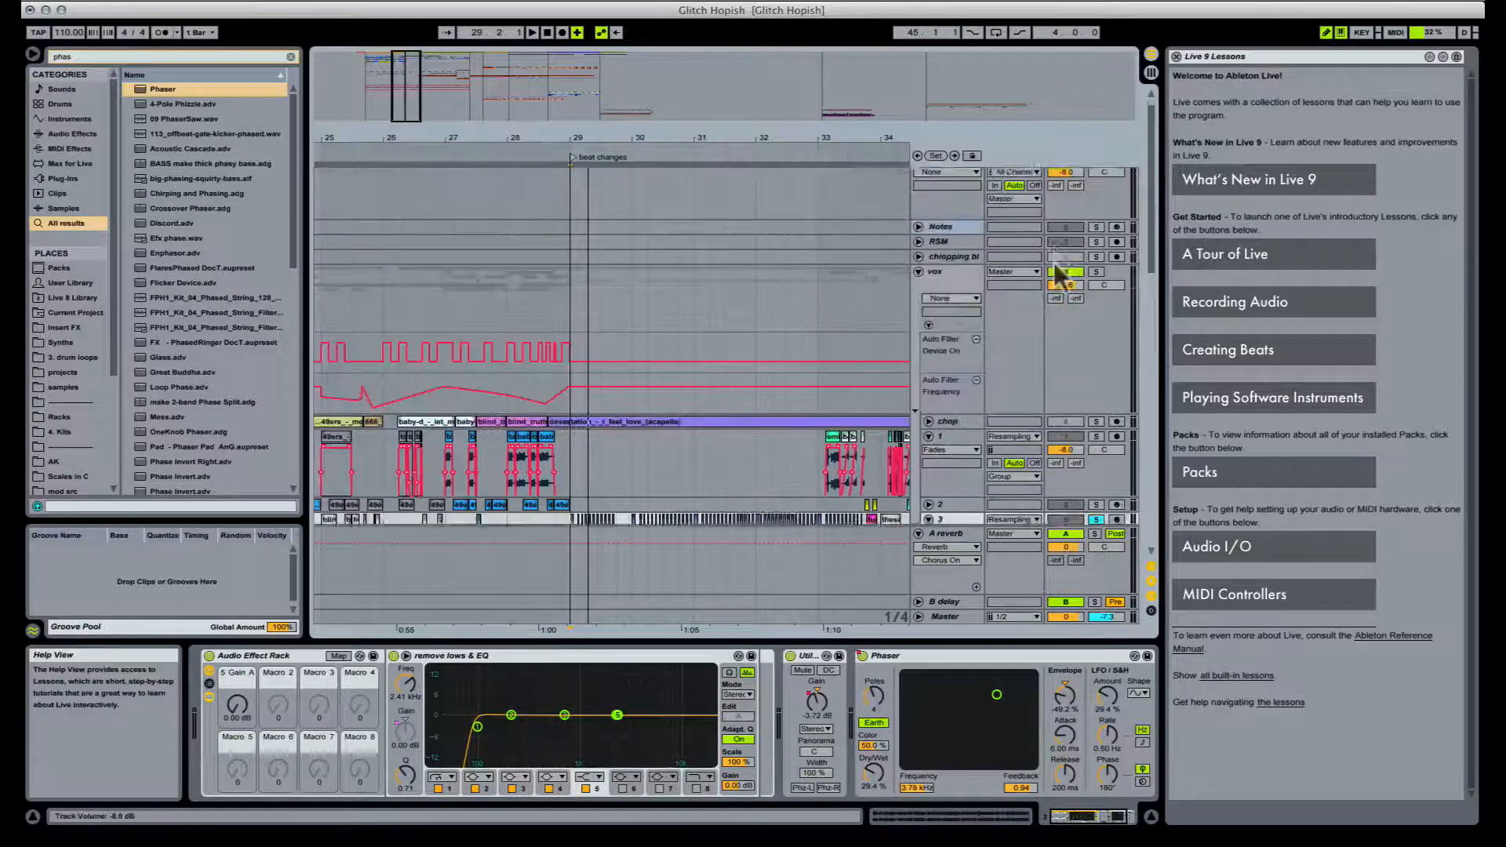
{"action": "scroll", "coordinate": [1067, 323], "scroll_direction": "down", "scroll_amount": 3}
{"action": "scroll", "coordinate": [1067, 323], "scroll_direction": "down", "scroll_amount": 10}
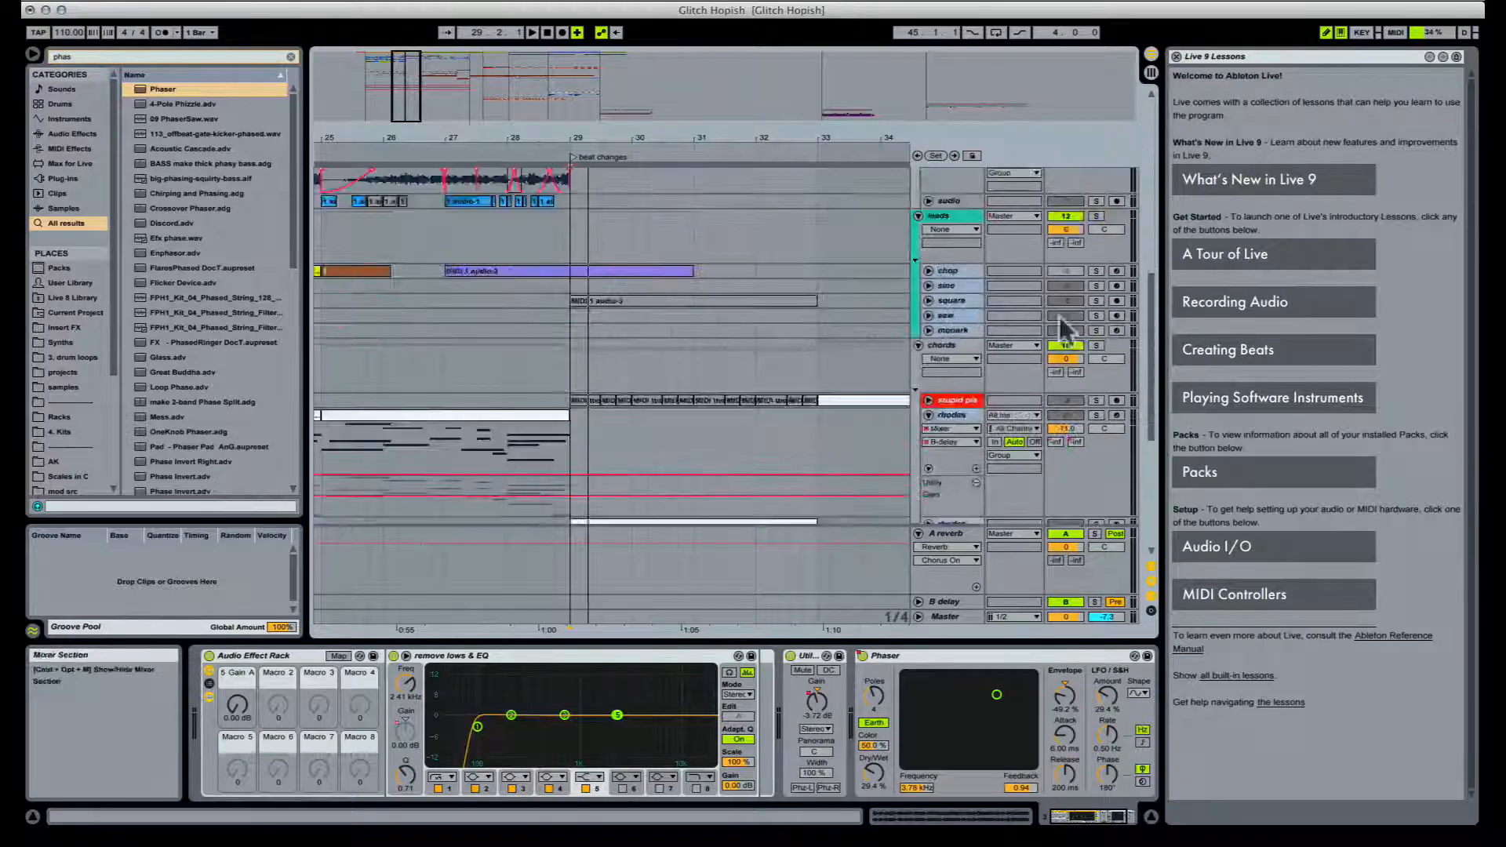
{"action": "scroll", "coordinate": [1060, 352], "scroll_direction": "down", "scroll_amount": 2}
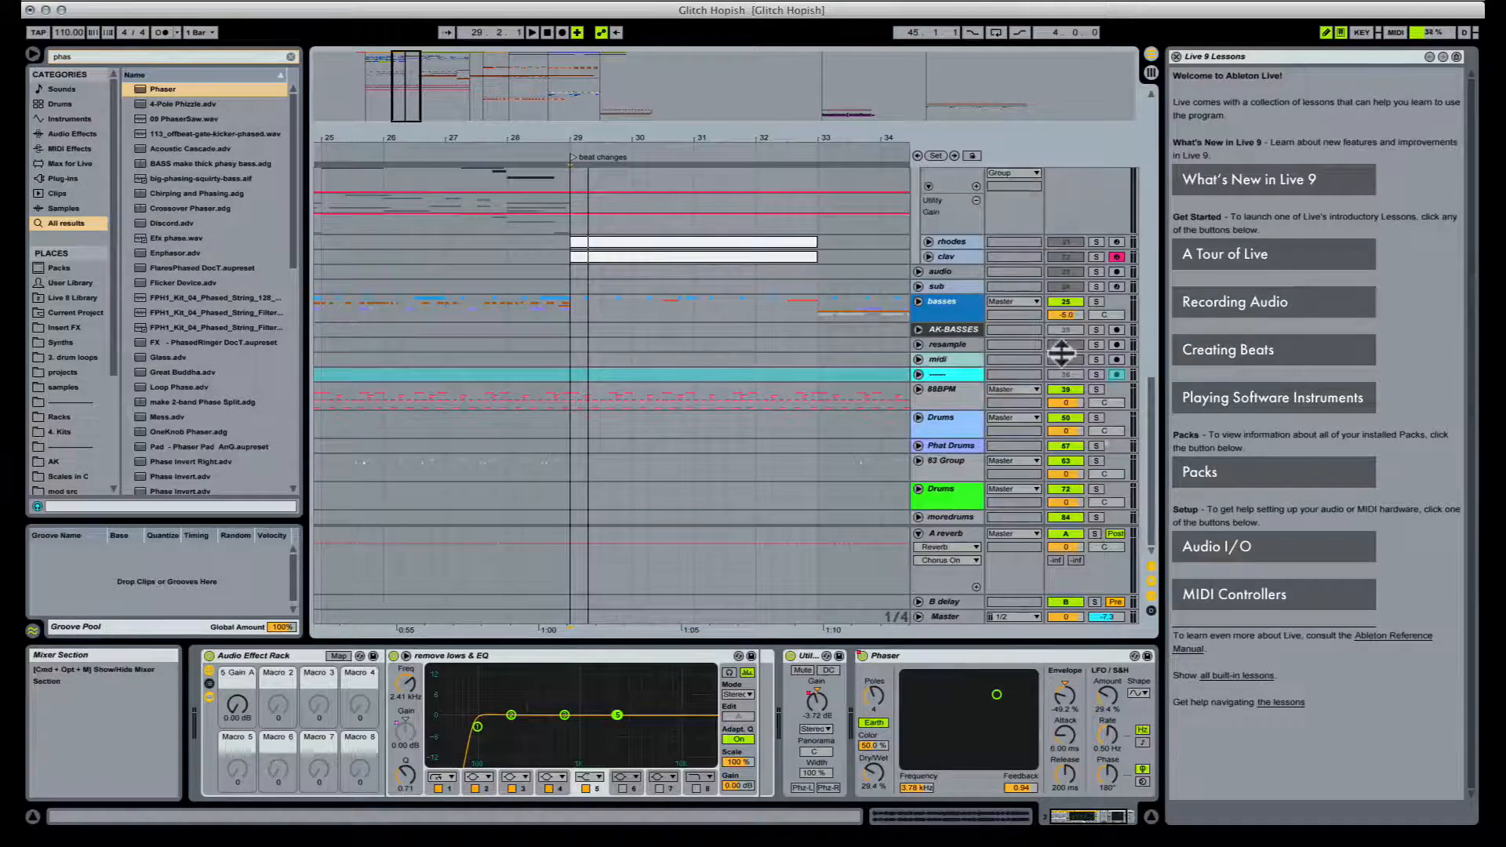
{"action": "left_click", "coordinate": [1095, 390]}
{"action": "key", "text": "space"}
{"action": "scroll", "coordinate": [632, 316], "scroll_direction": "up", "scroll_amount": 10}
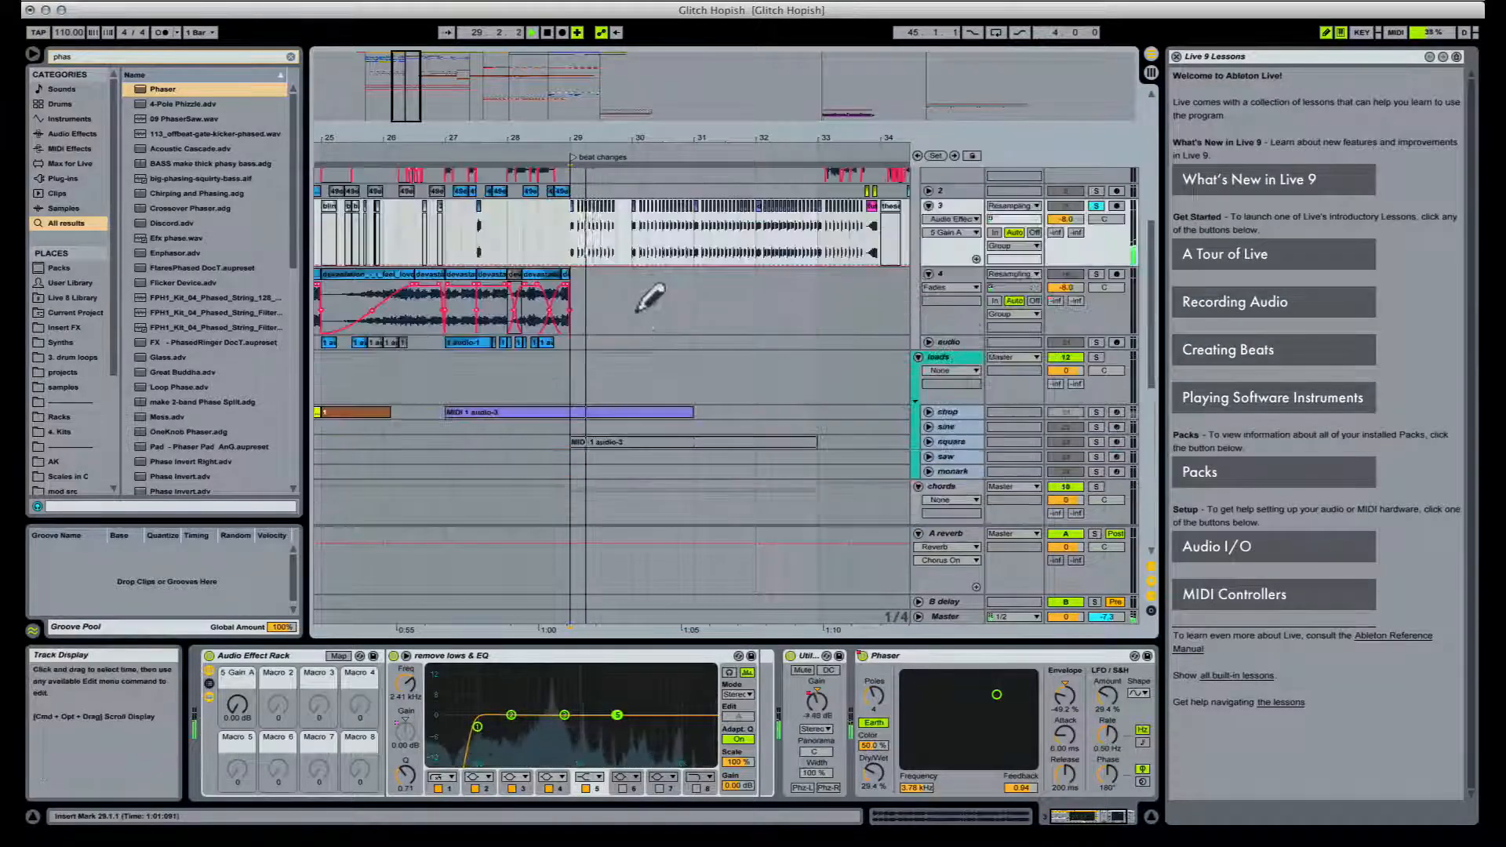
{"action": "key", "text": "space"}
Step: Draw a 1/16-long block of 5 Gain A macro automation at 6.82 dB at 29.1.1 on vox track 3 and audition it
{"action": "left_click_drag", "start_coordinate": [616, 140], "coordinate": [699, 151]}
{"action": "key", "text": "space"}
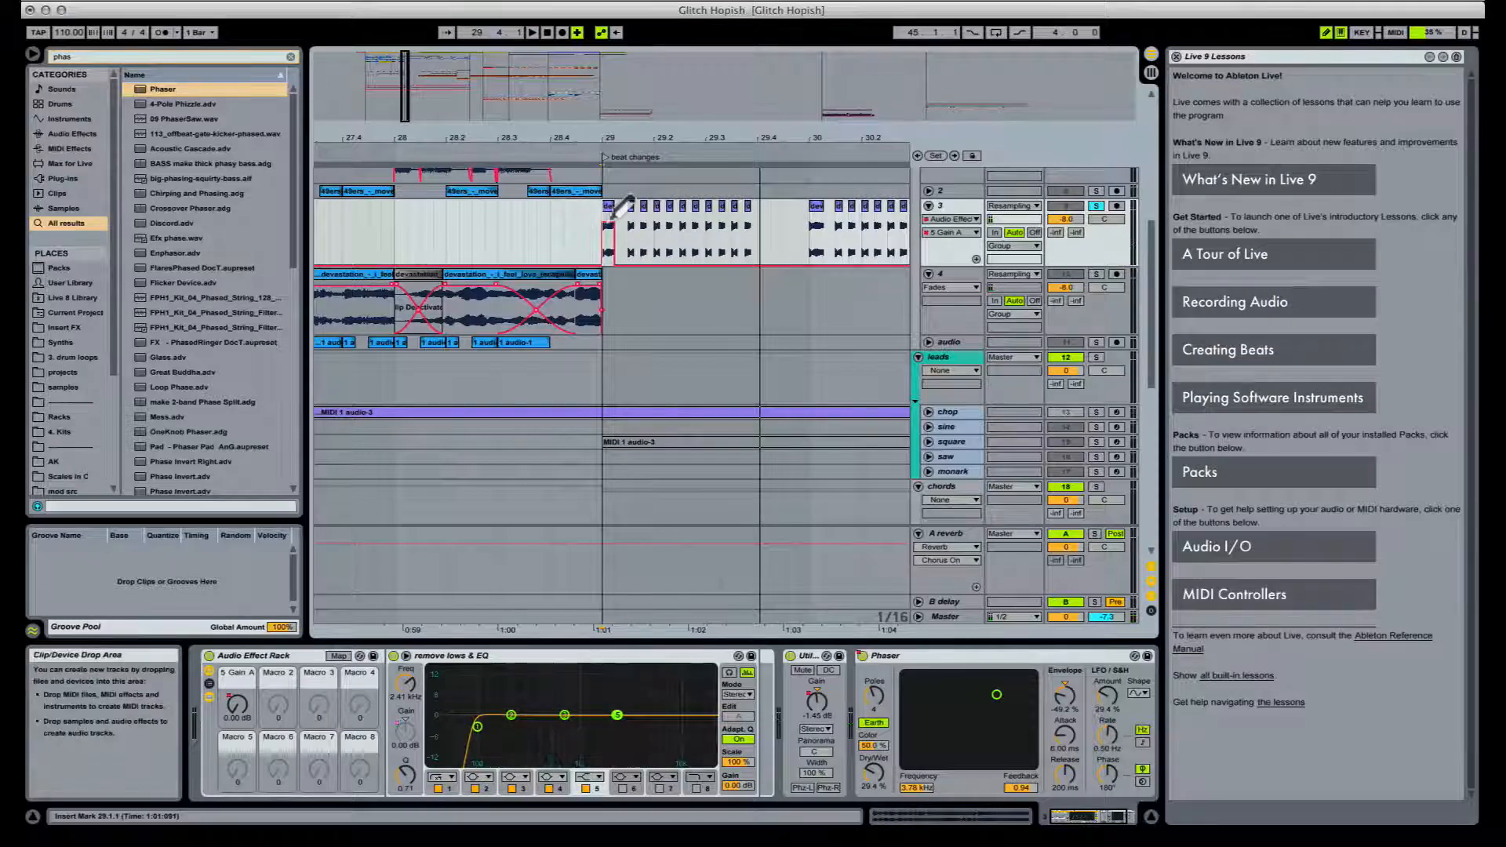
{"action": "key", "text": "space"}
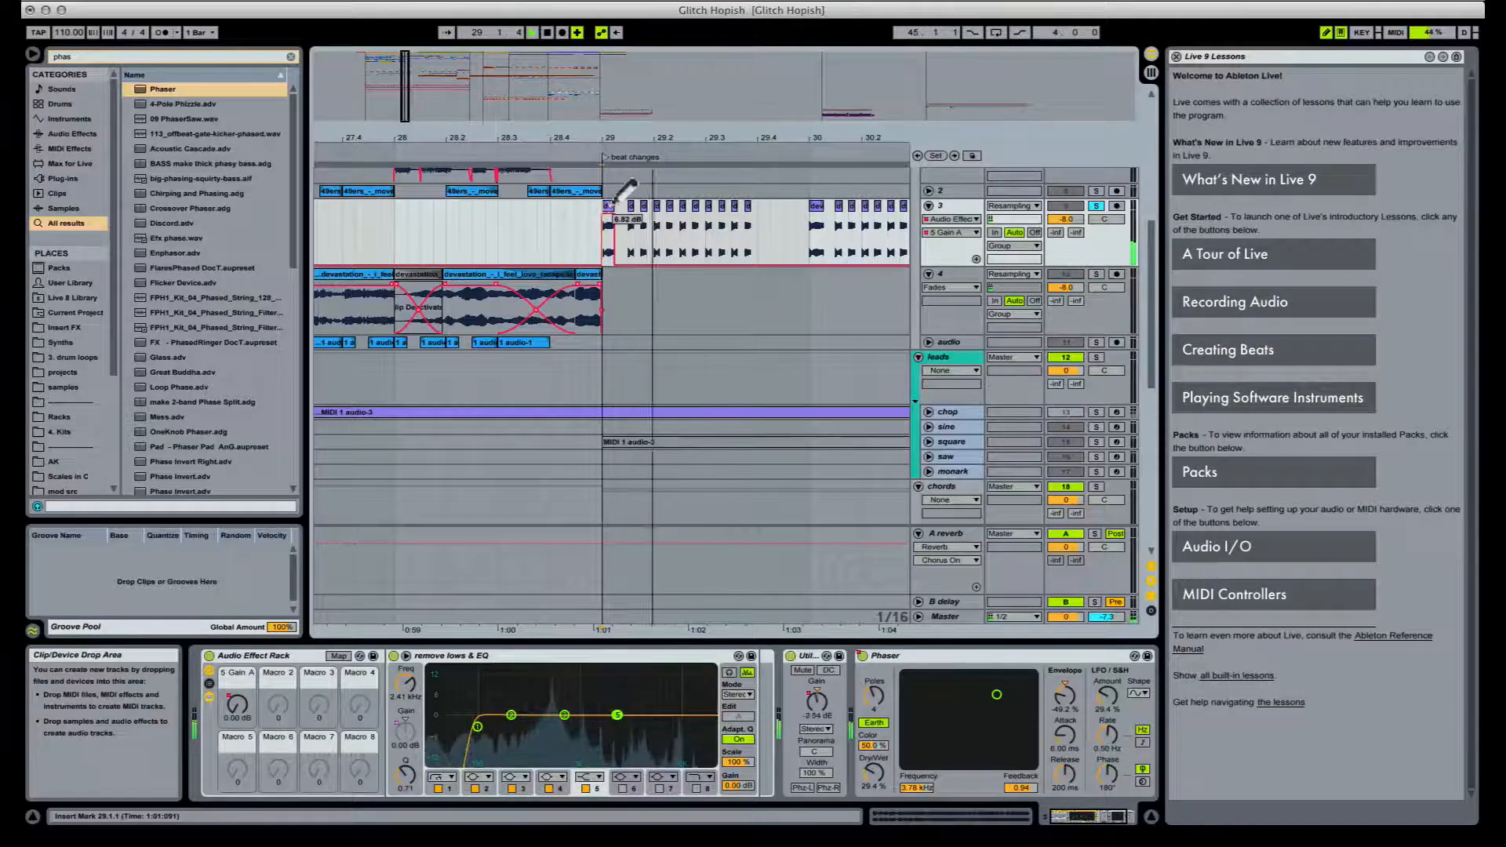
{"action": "key", "text": "v"}
{"action": "key", "text": "space"}
Step: Reshape the gain automation block with breakpoints into a ramp falling from 29.1.1 to 0 dB by about 29.1.3, auditioning it
{"action": "key", "text": "b"}
{"action": "left_click", "coordinate": [614, 264]}
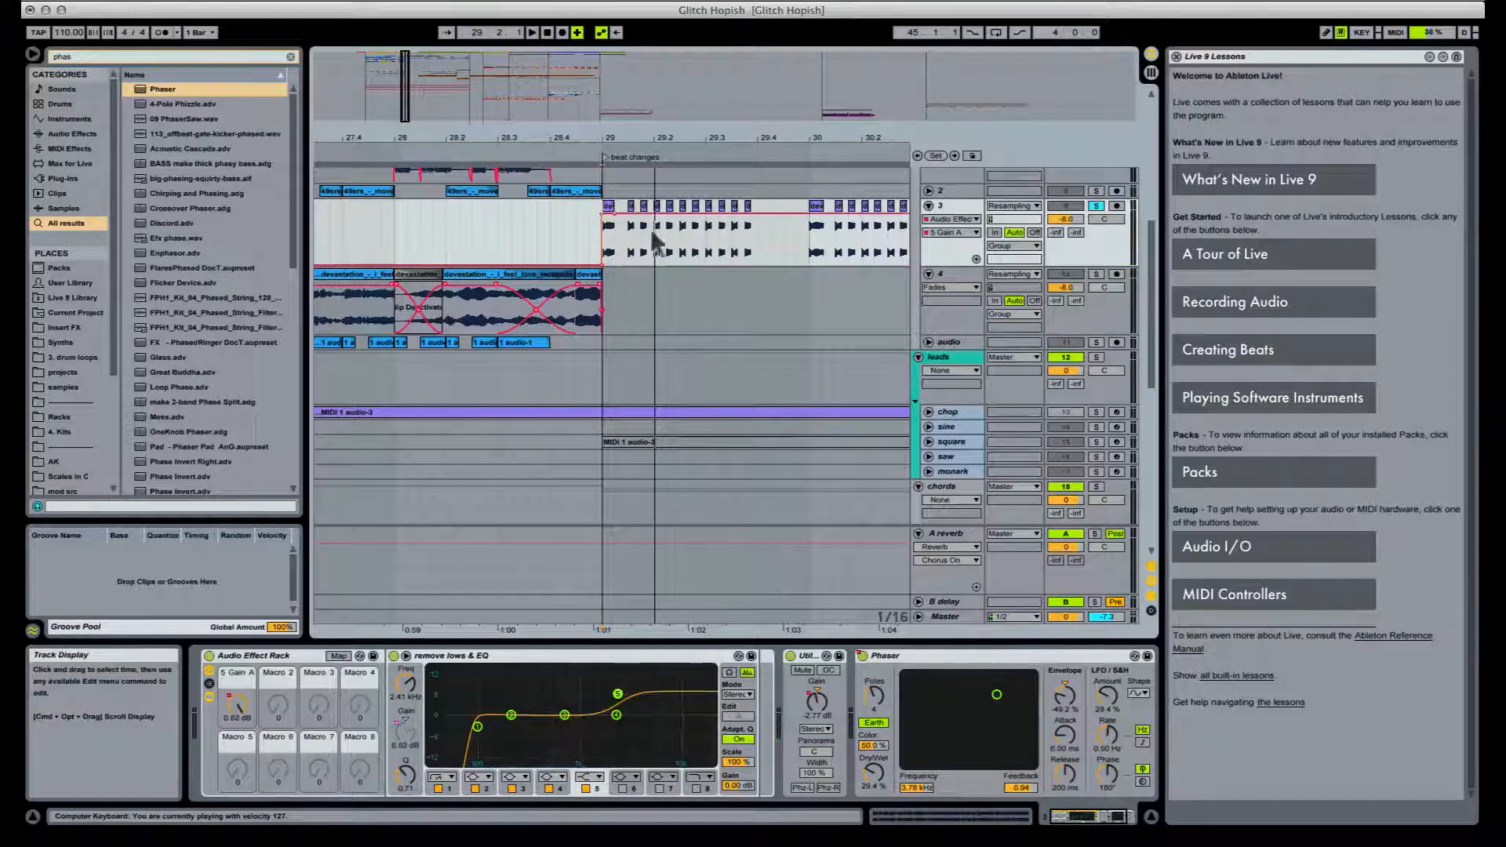
{"action": "left_click", "coordinate": [619, 228]}
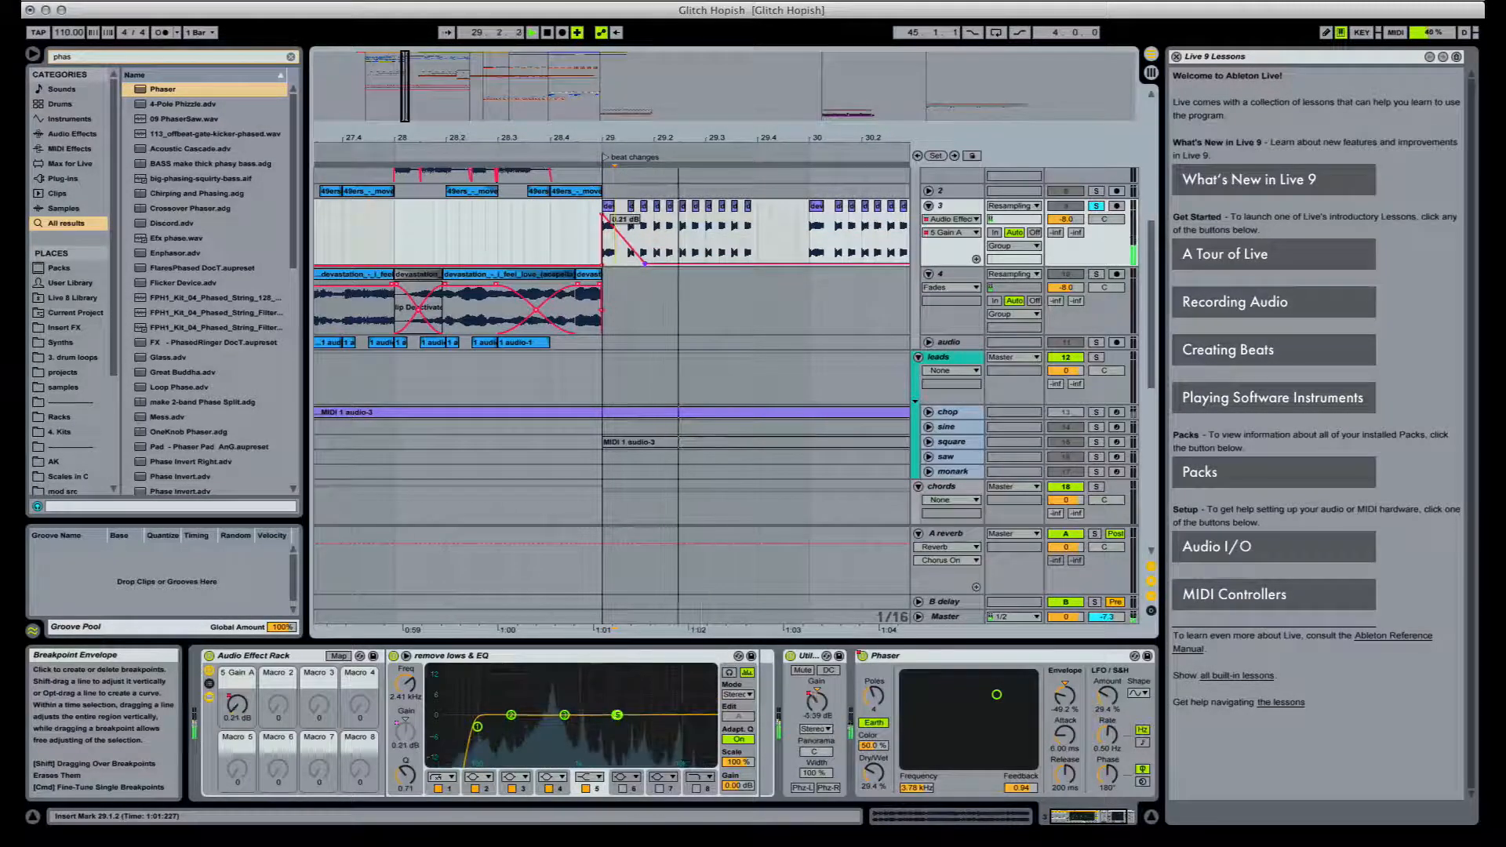
{"action": "key", "text": "space"}
{"action": "key", "text": "space"}
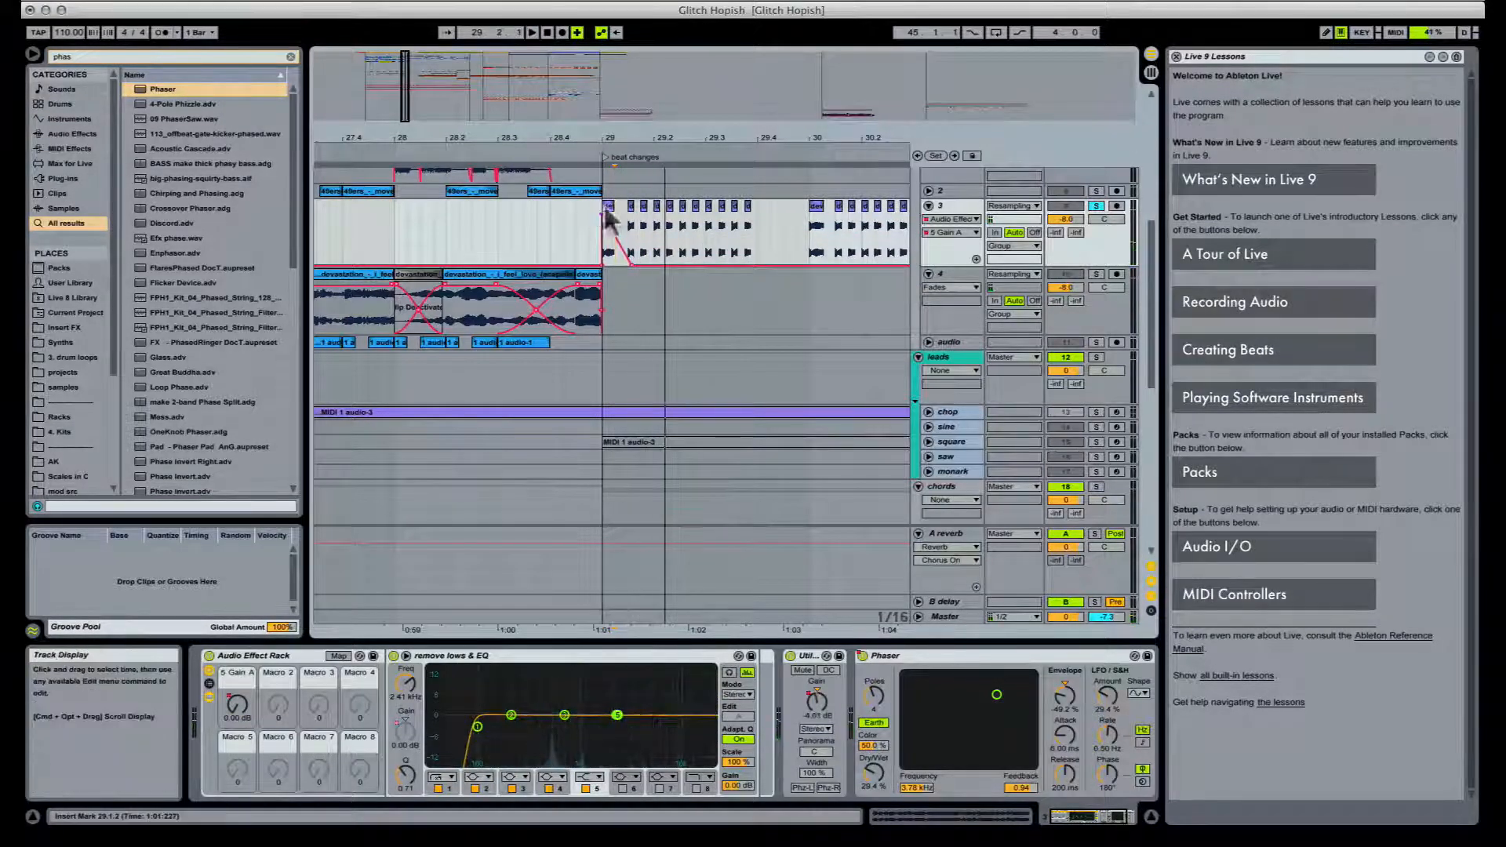
{"action": "left_click", "coordinate": [609, 206]}
{"action": "key", "text": "space"}
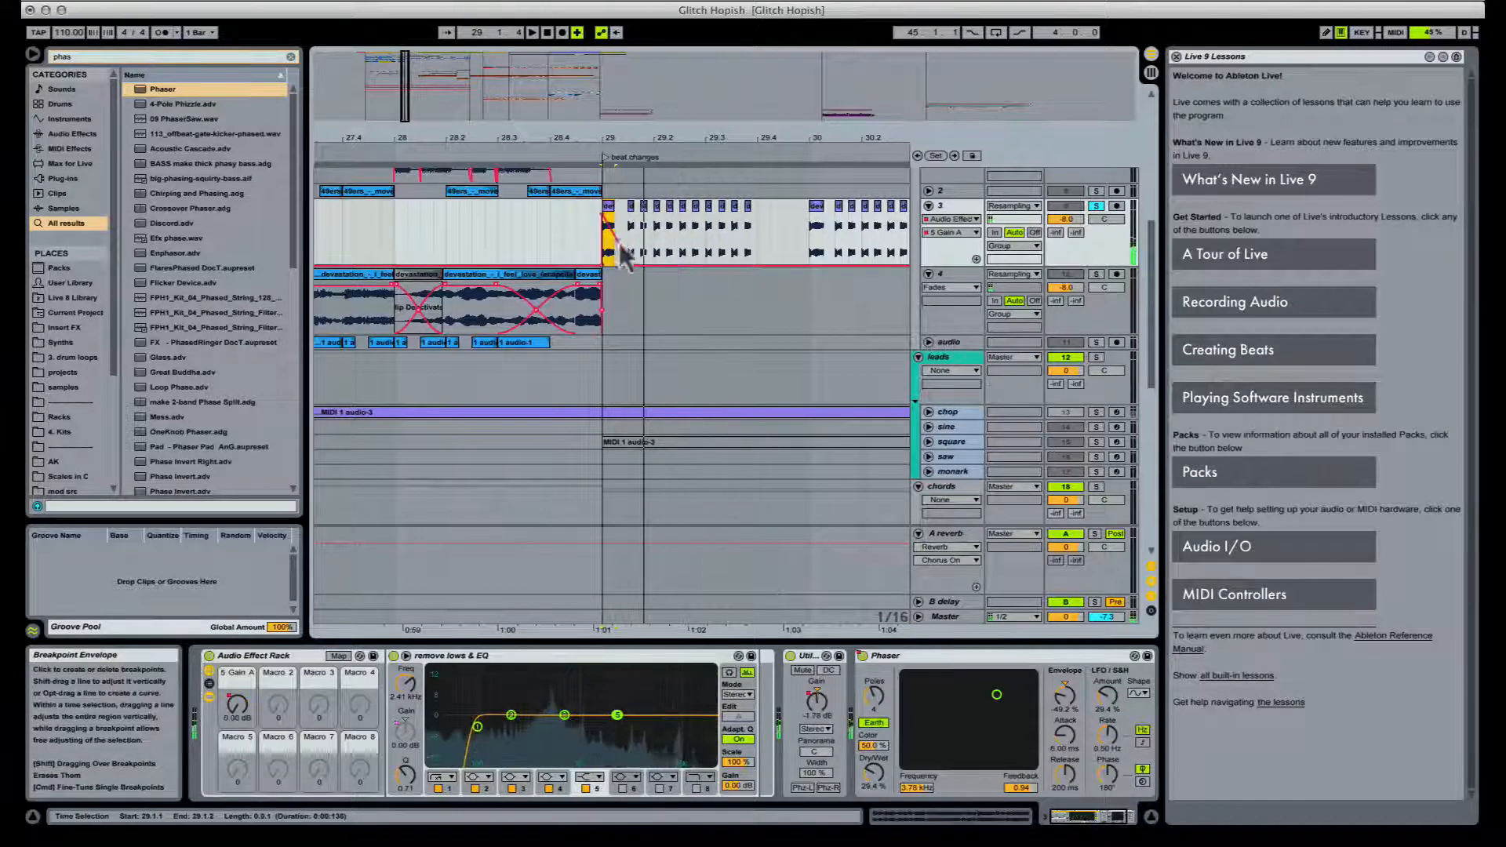
Step: Raise the gain automation back to 6.82 dB by about 29.3, and curve both the fall and the rise during playback
{"action": "left_click_drag", "start_coordinate": [650, 265], "coordinate": [682, 213]}
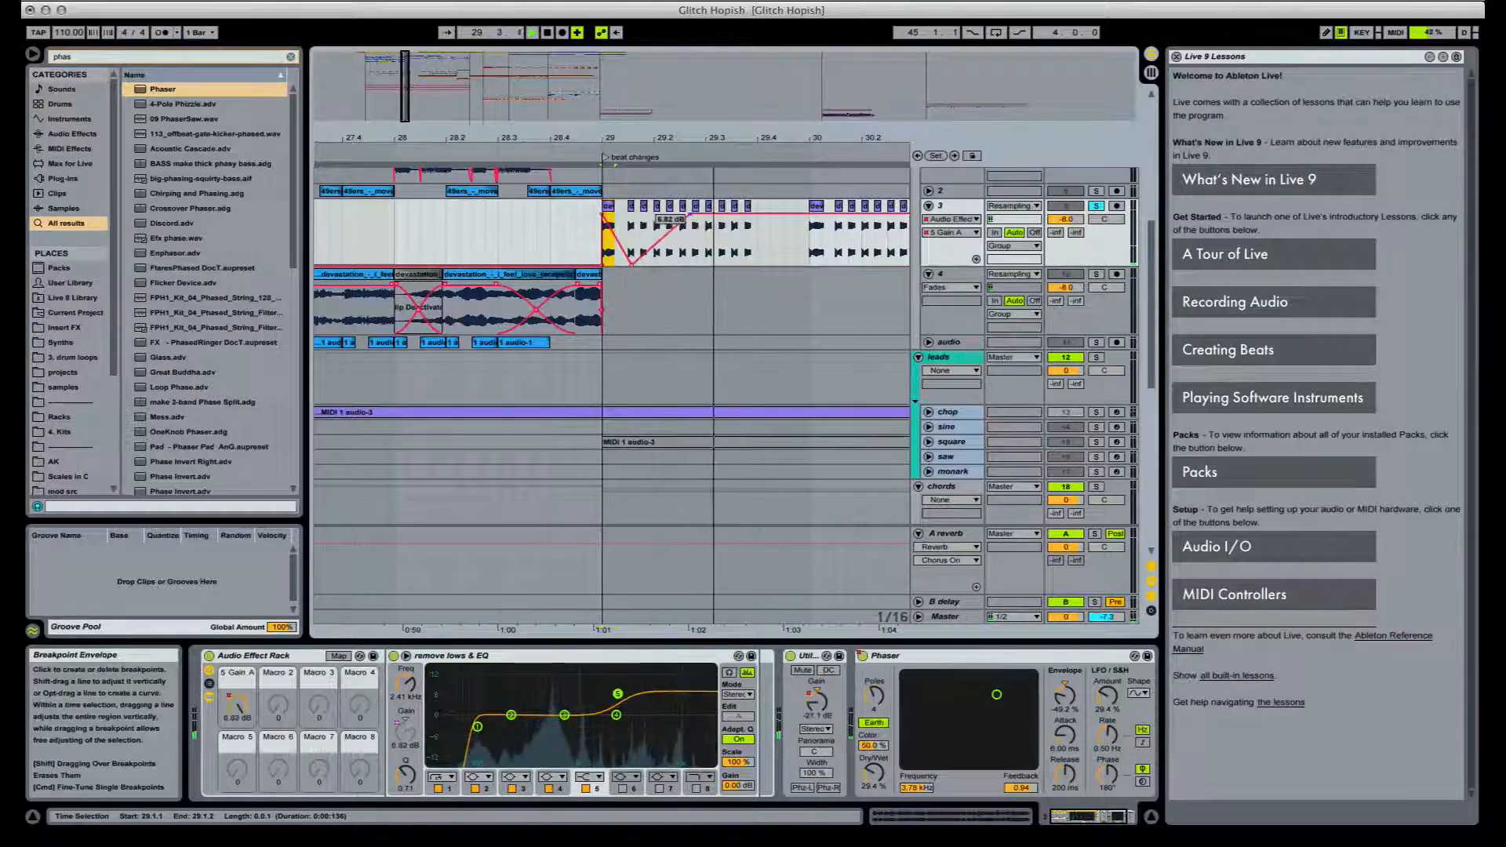
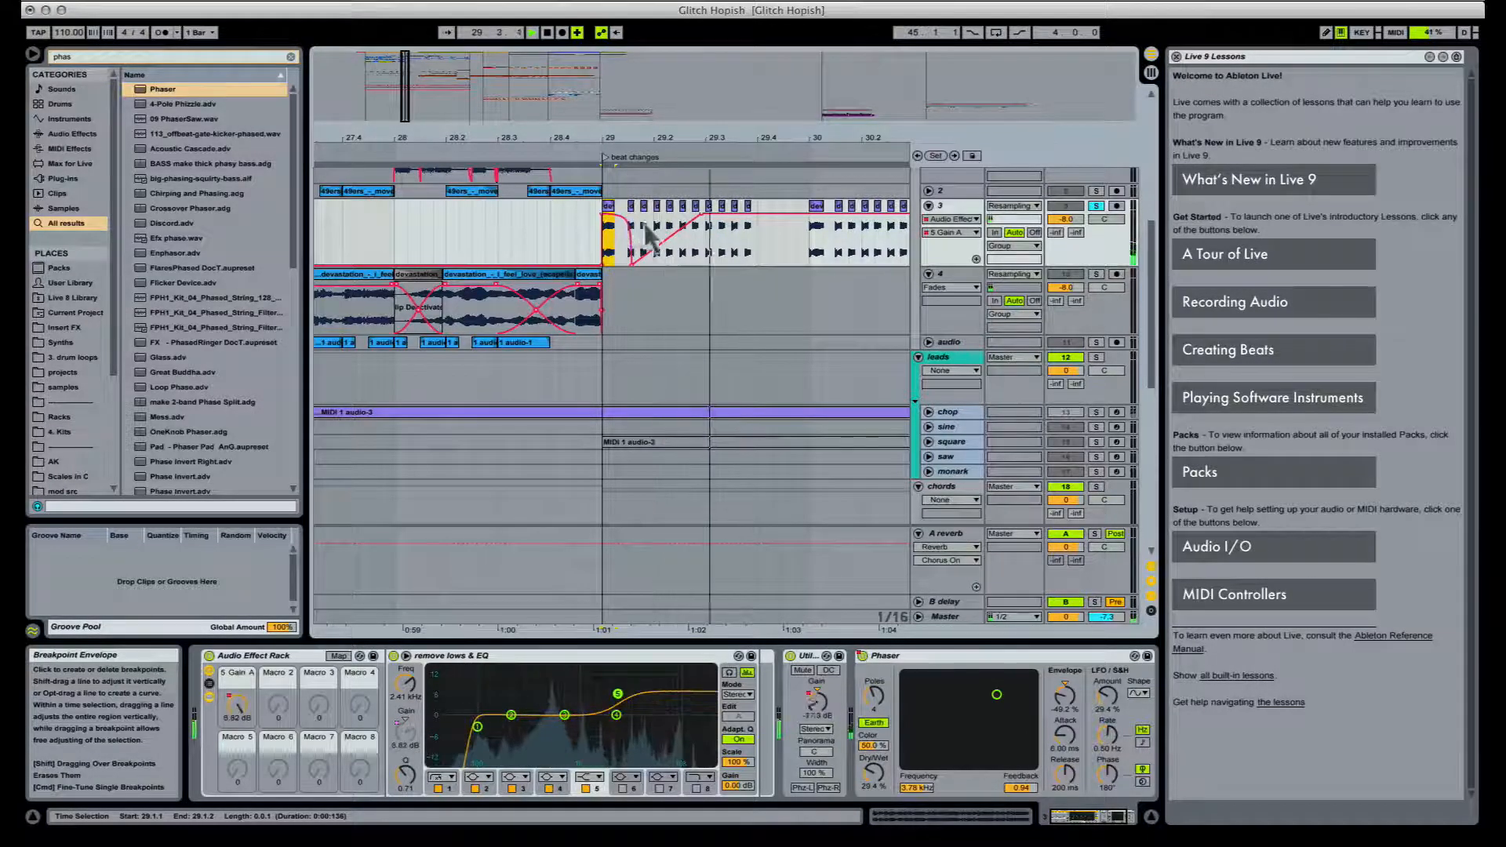
{"action": "key", "text": "space"}
{"action": "key", "text": "space"}
{"action": "key", "text": "space"}
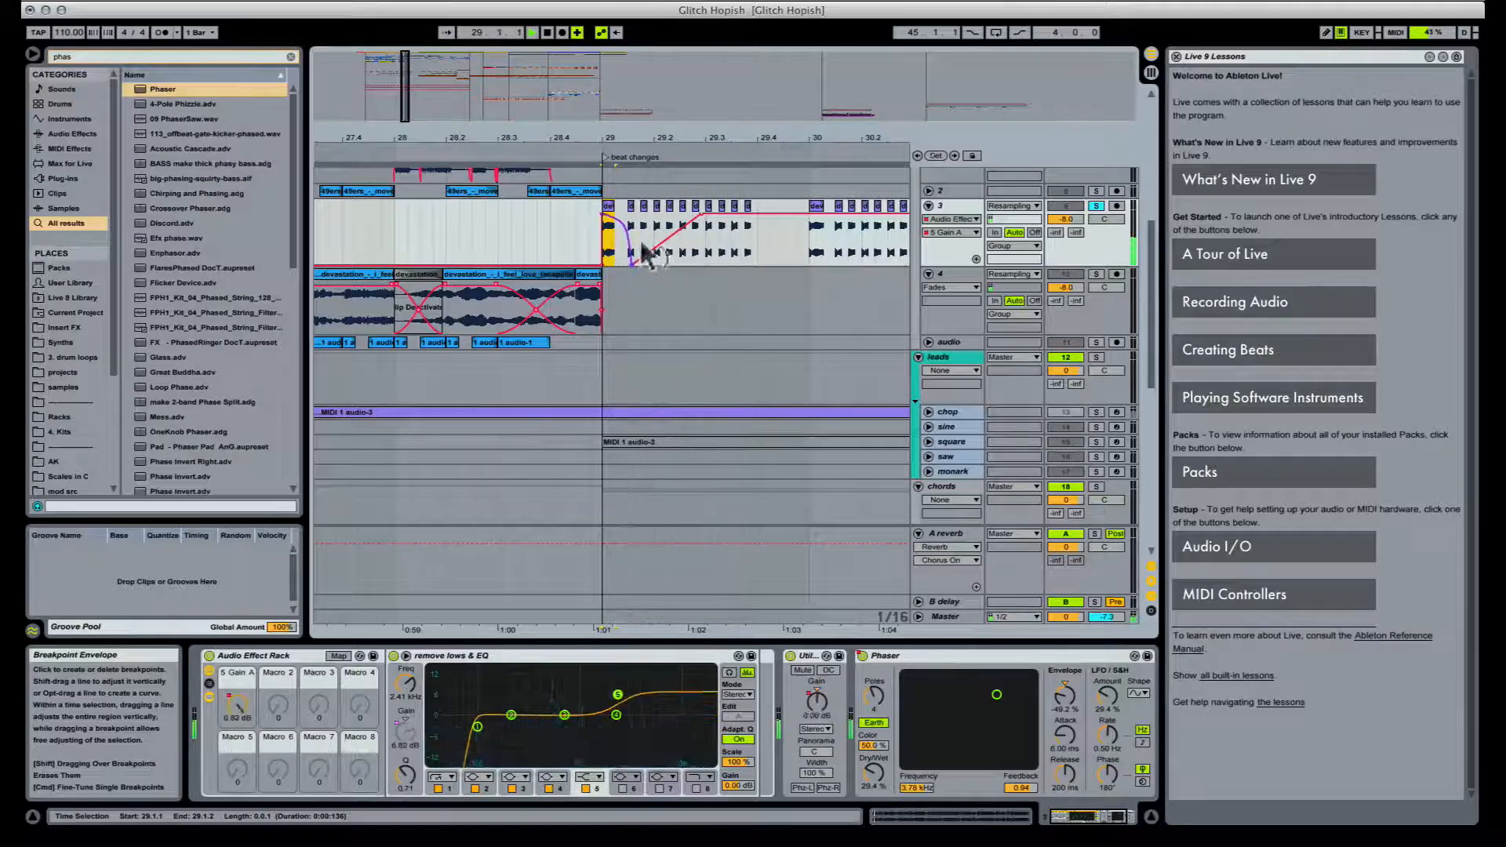
{"action": "key", "text": "space"}
{"action": "key", "text": "space"}
{"action": "key", "text": "space"}
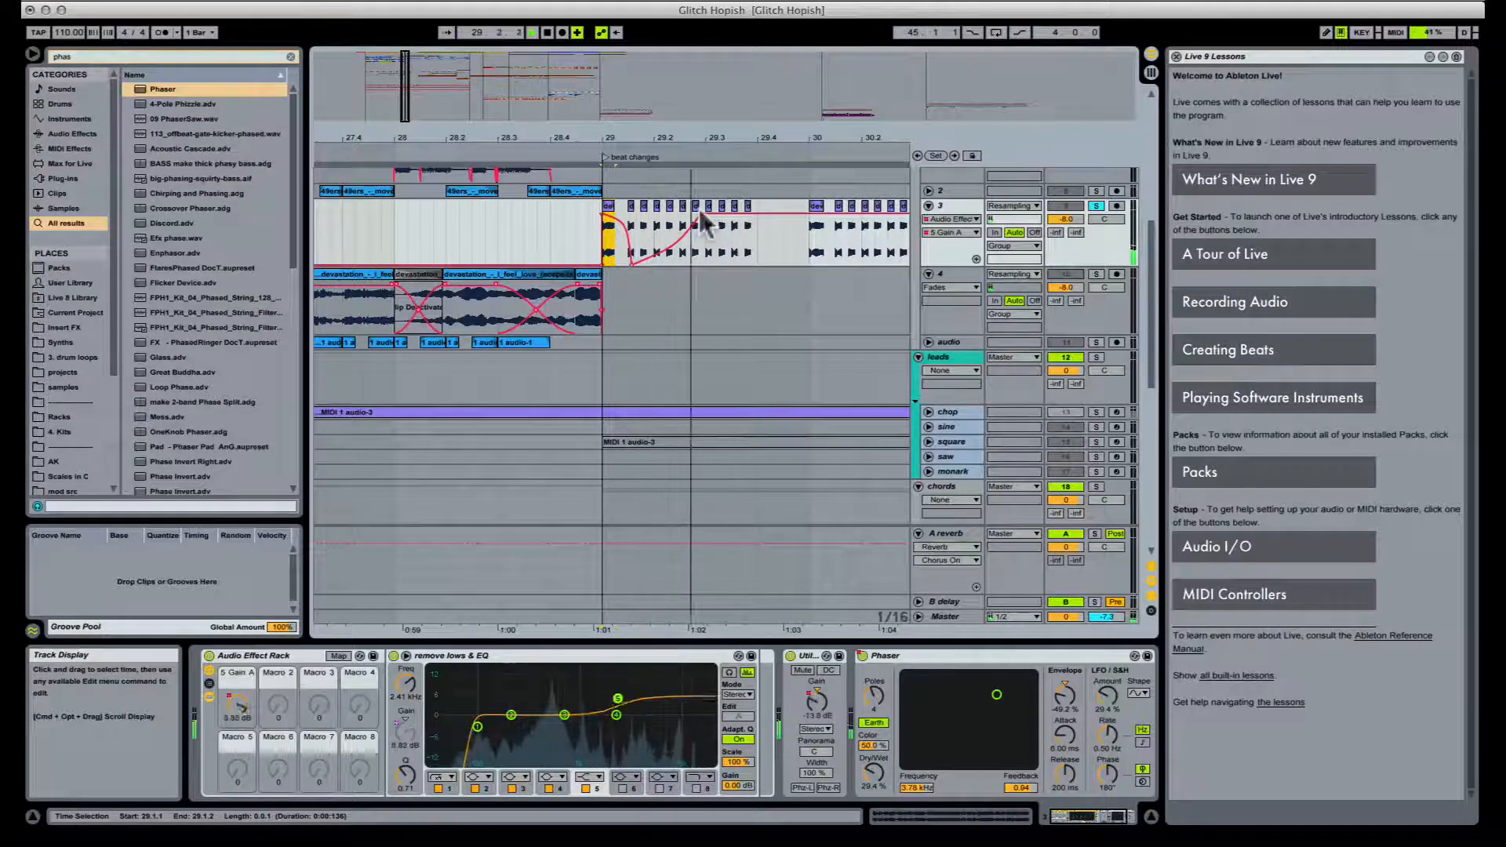
Step: Add a curved fall in the gain automation to 0 dB by about 29.4 and audition the whole sweep from bar 29
{"action": "left_click_drag", "start_coordinate": [736, 214], "coordinate": [755, 265]}
{"action": "key", "text": "space"}
{"action": "key", "text": "space"}
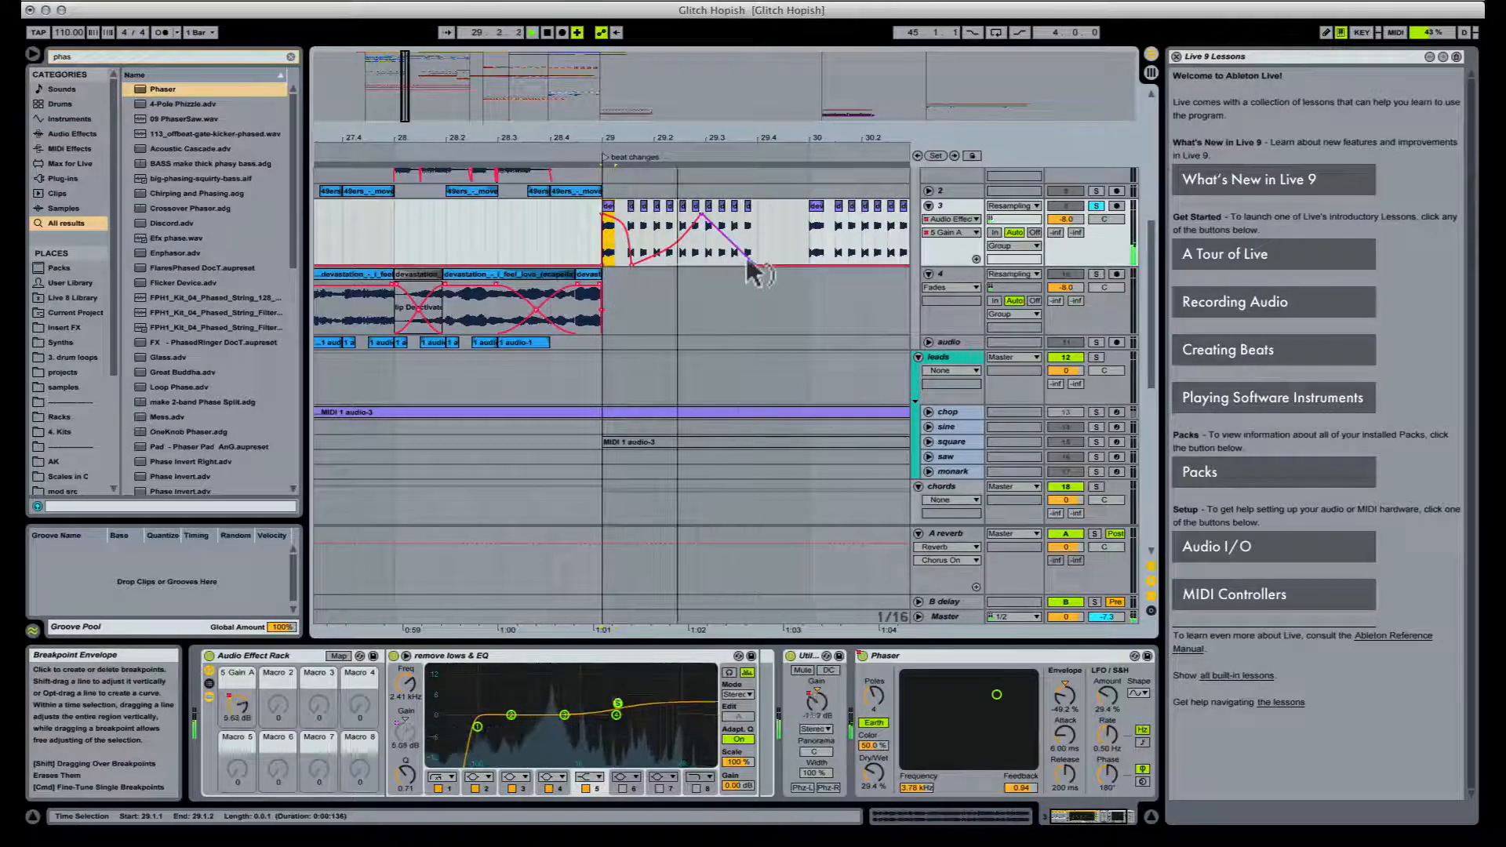
{"action": "key", "text": "space"}
{"action": "left_click_drag", "start_coordinate": [743, 252], "coordinate": [743, 233]}
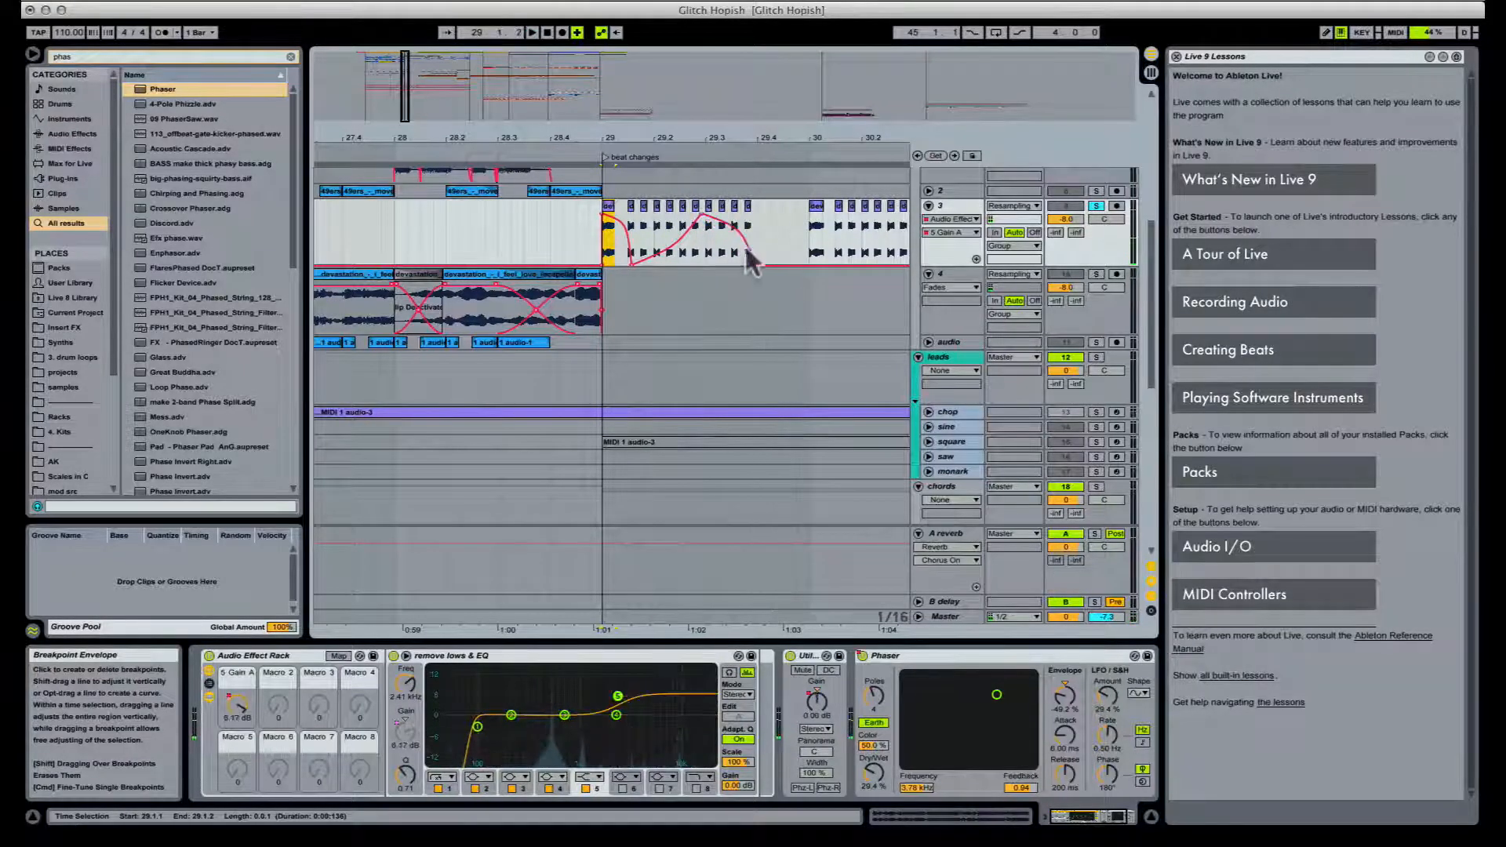
{"action": "key", "text": "space"}
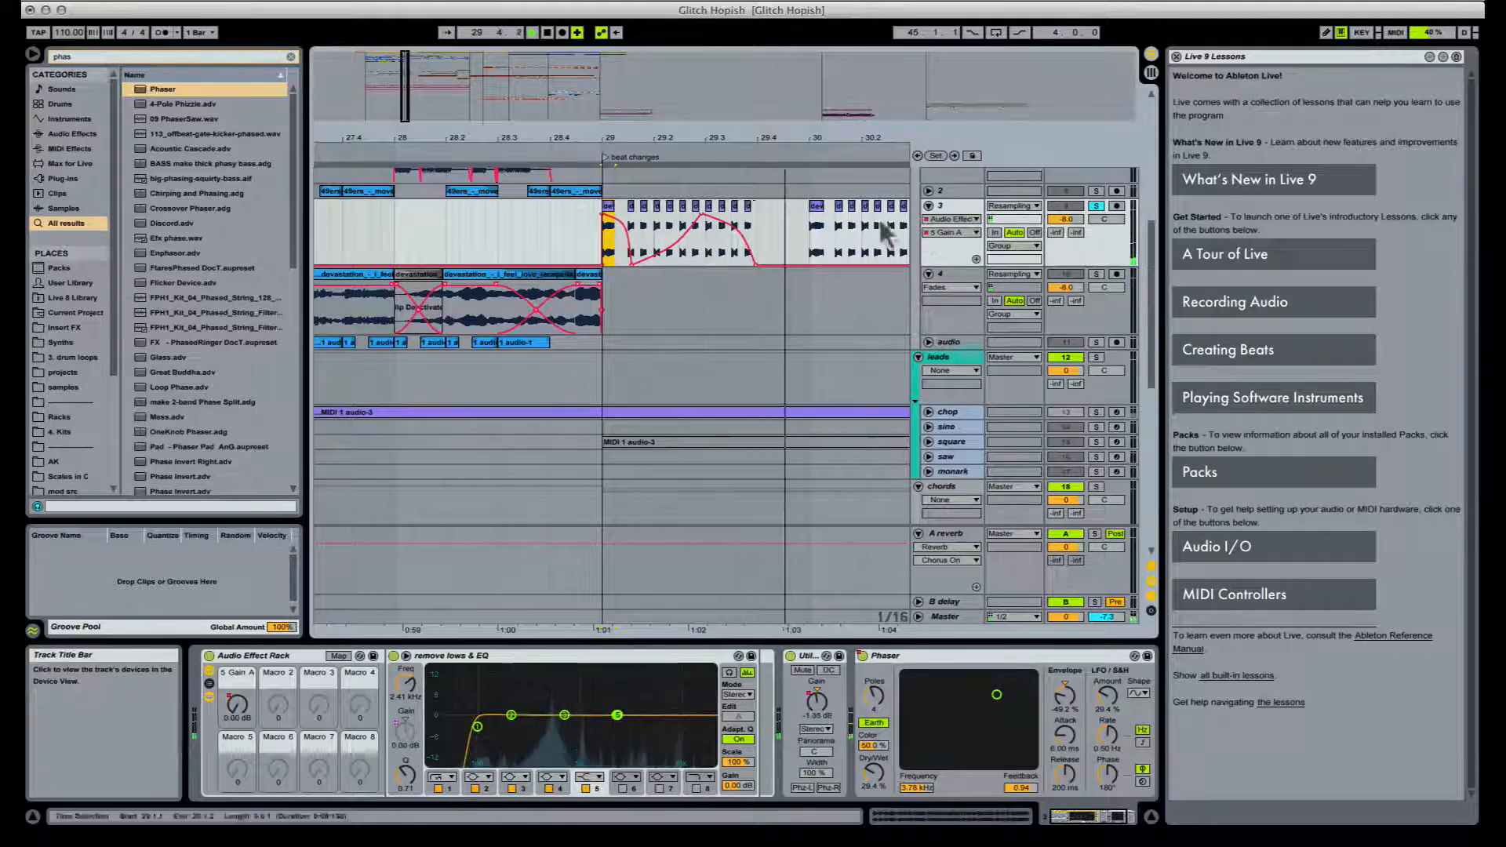
{"action": "key", "text": "space"}
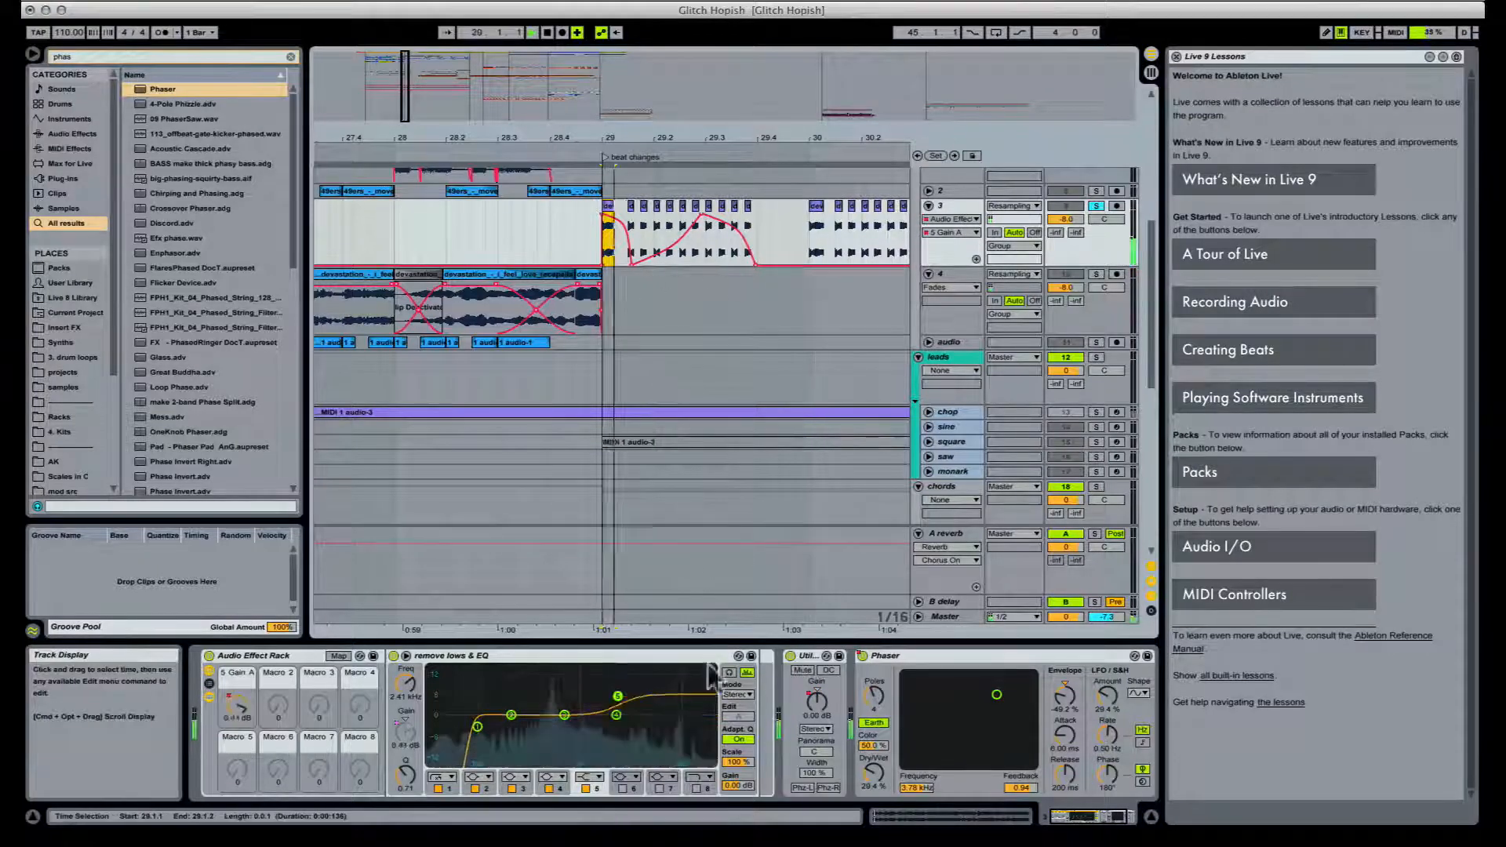
{"action": "key", "text": "space"}
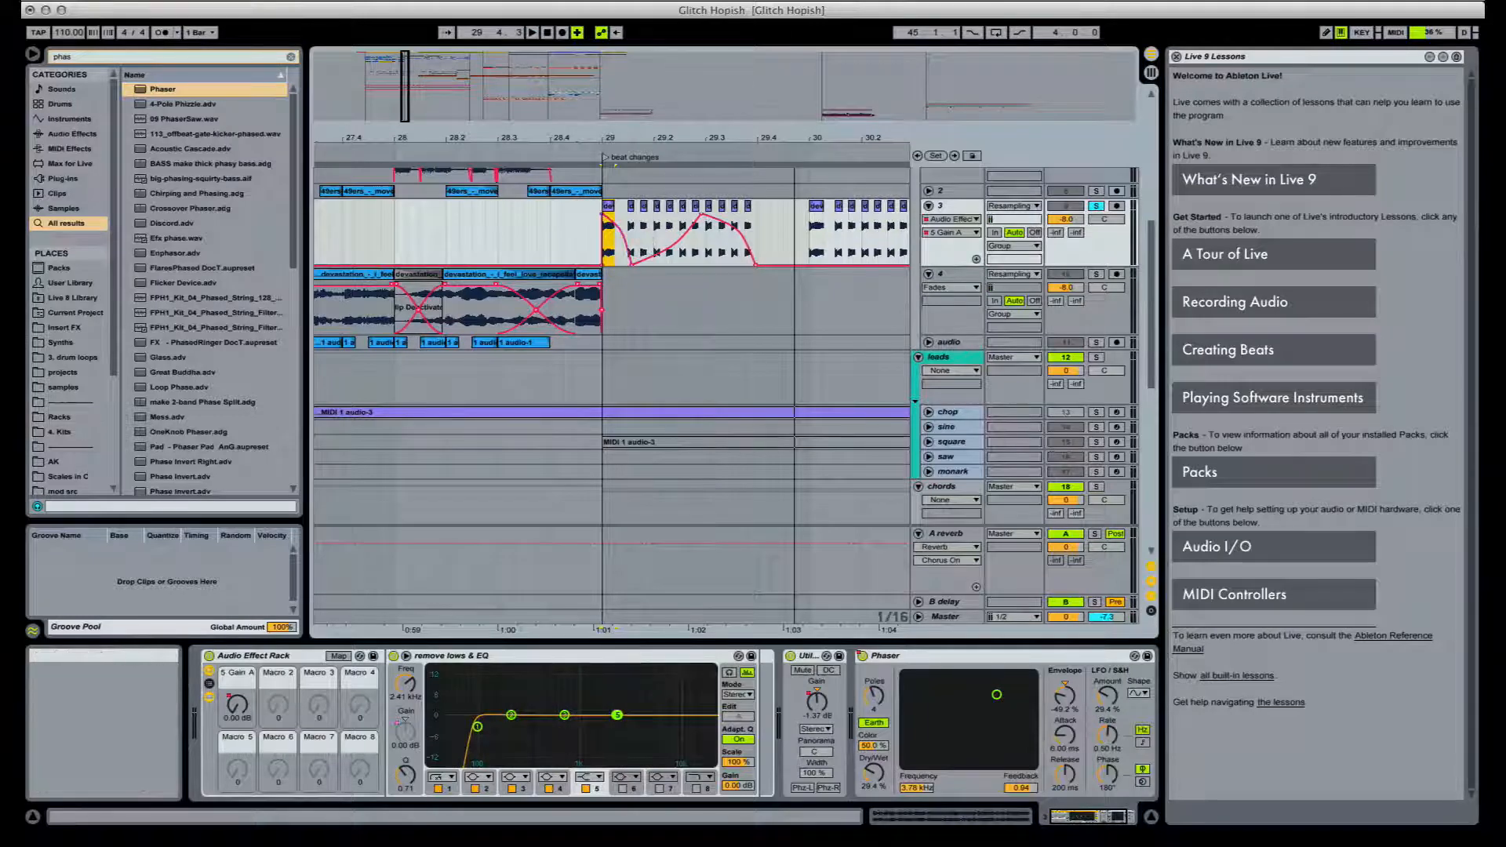
Step: Check the Soundflower (2ch) output device and replay the bar 29 gain automation
{"action": "left_click", "coordinate": [946, 1]}
{"action": "mouse_move", "coordinate": [971, 1]}
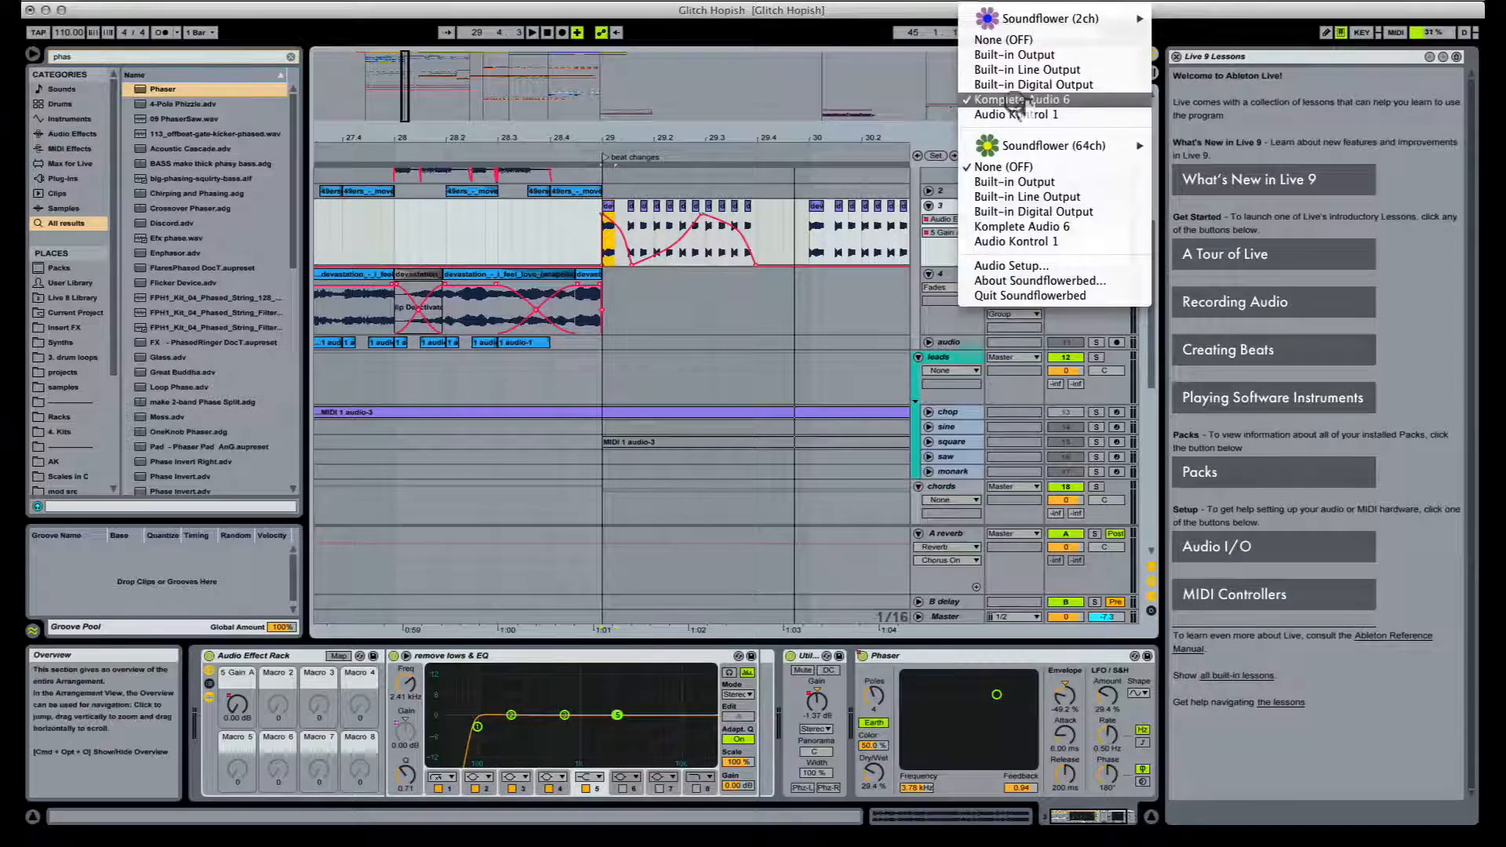
{"action": "left_click", "coordinate": [656, 231]}
{"action": "key", "text": "space"}
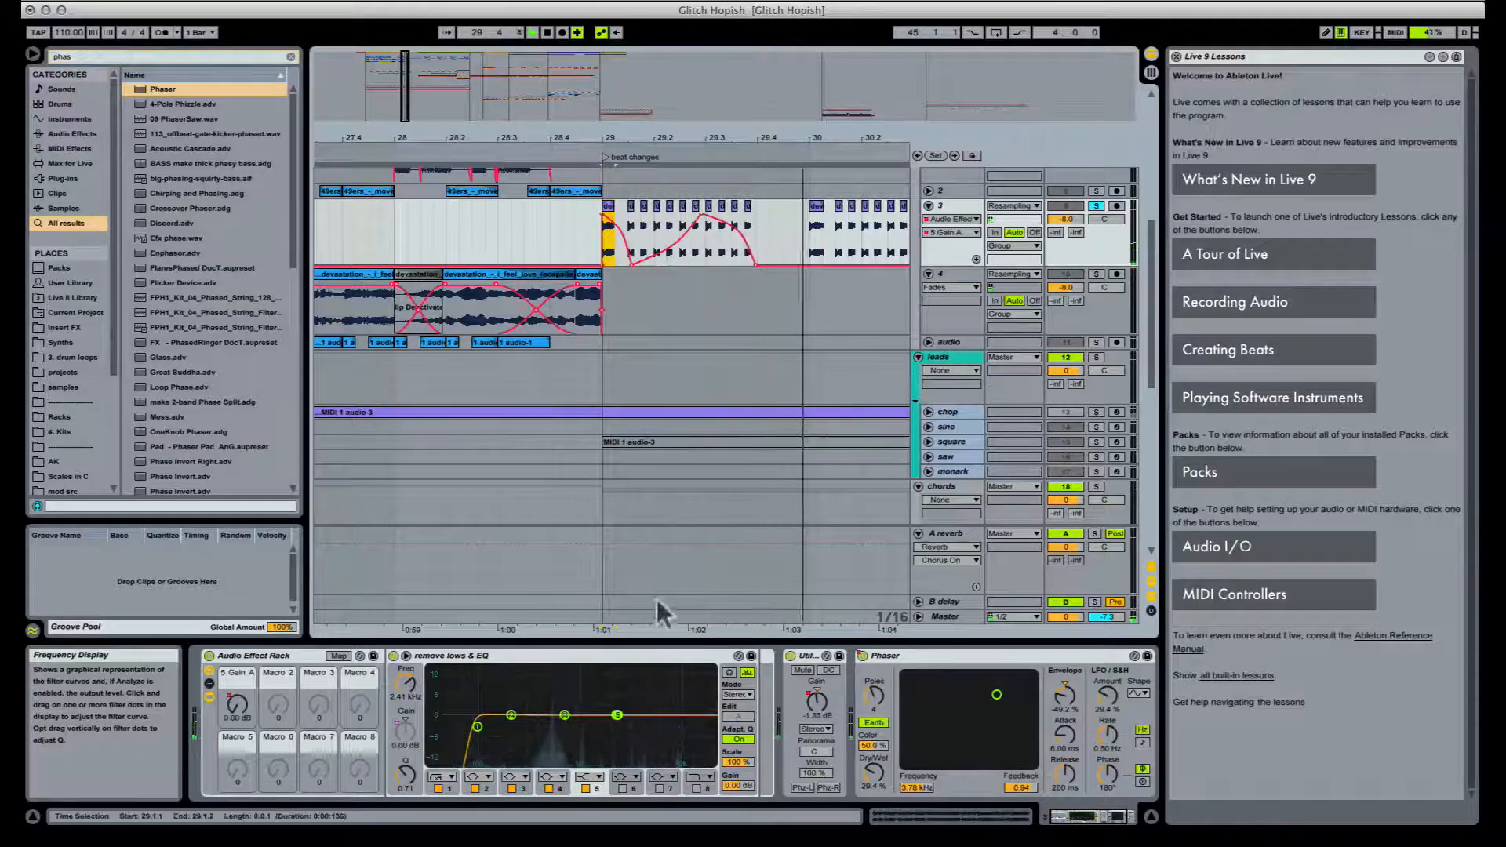
{"action": "key", "text": "space"}
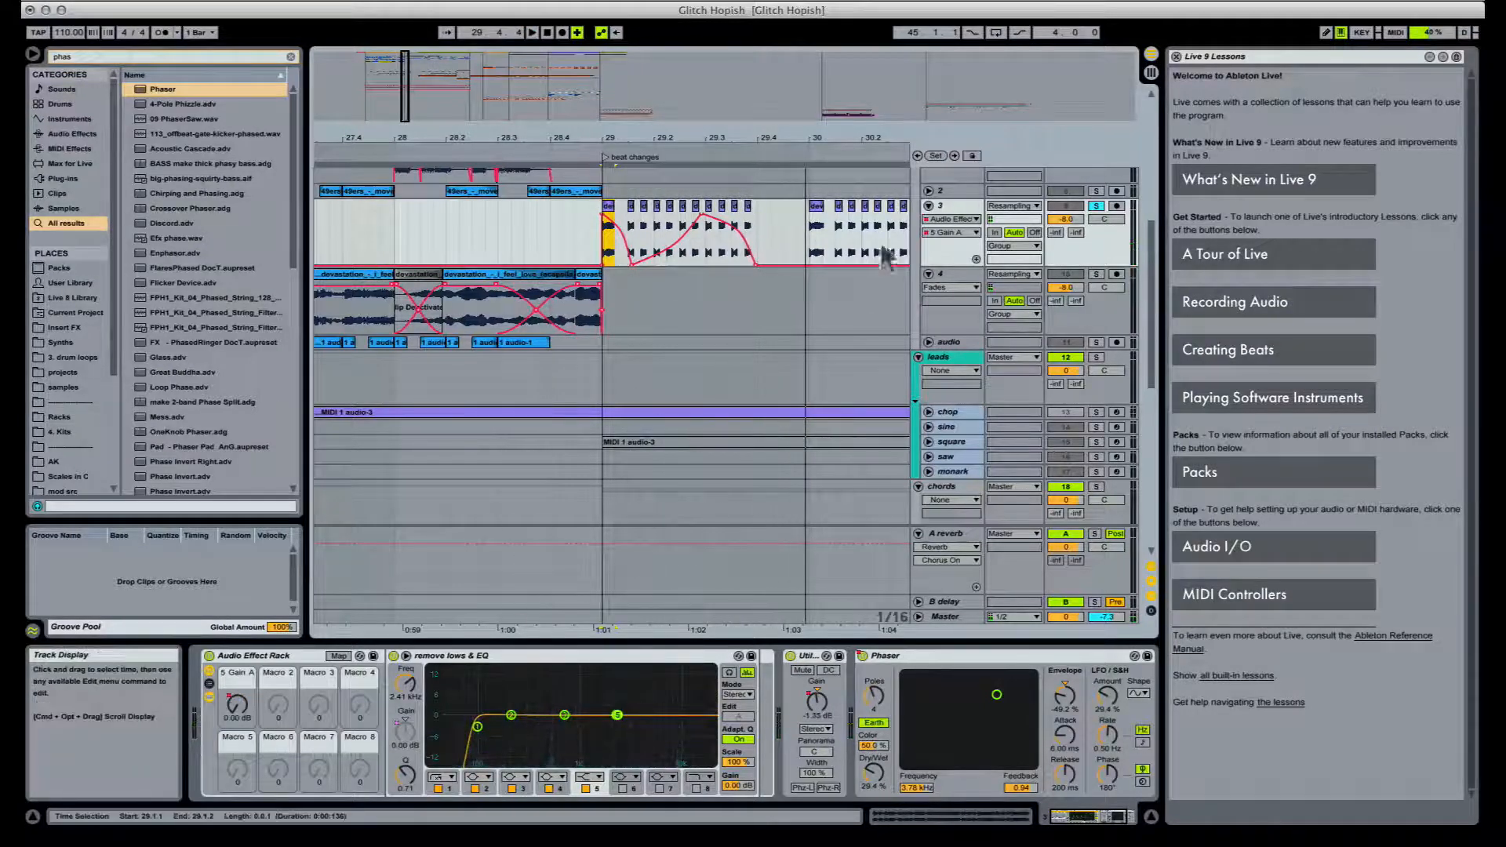
Step: Show track 3's gain automation in its own lane and duplicate the bar 29 sweep through the end of bar 33
{"action": "left_click", "coordinate": [974, 258]}
{"action": "scroll", "coordinate": [557, 248], "scroll_direction": "down", "scroll_amount": 1}
{"action": "left_click", "coordinate": [592, 259]}
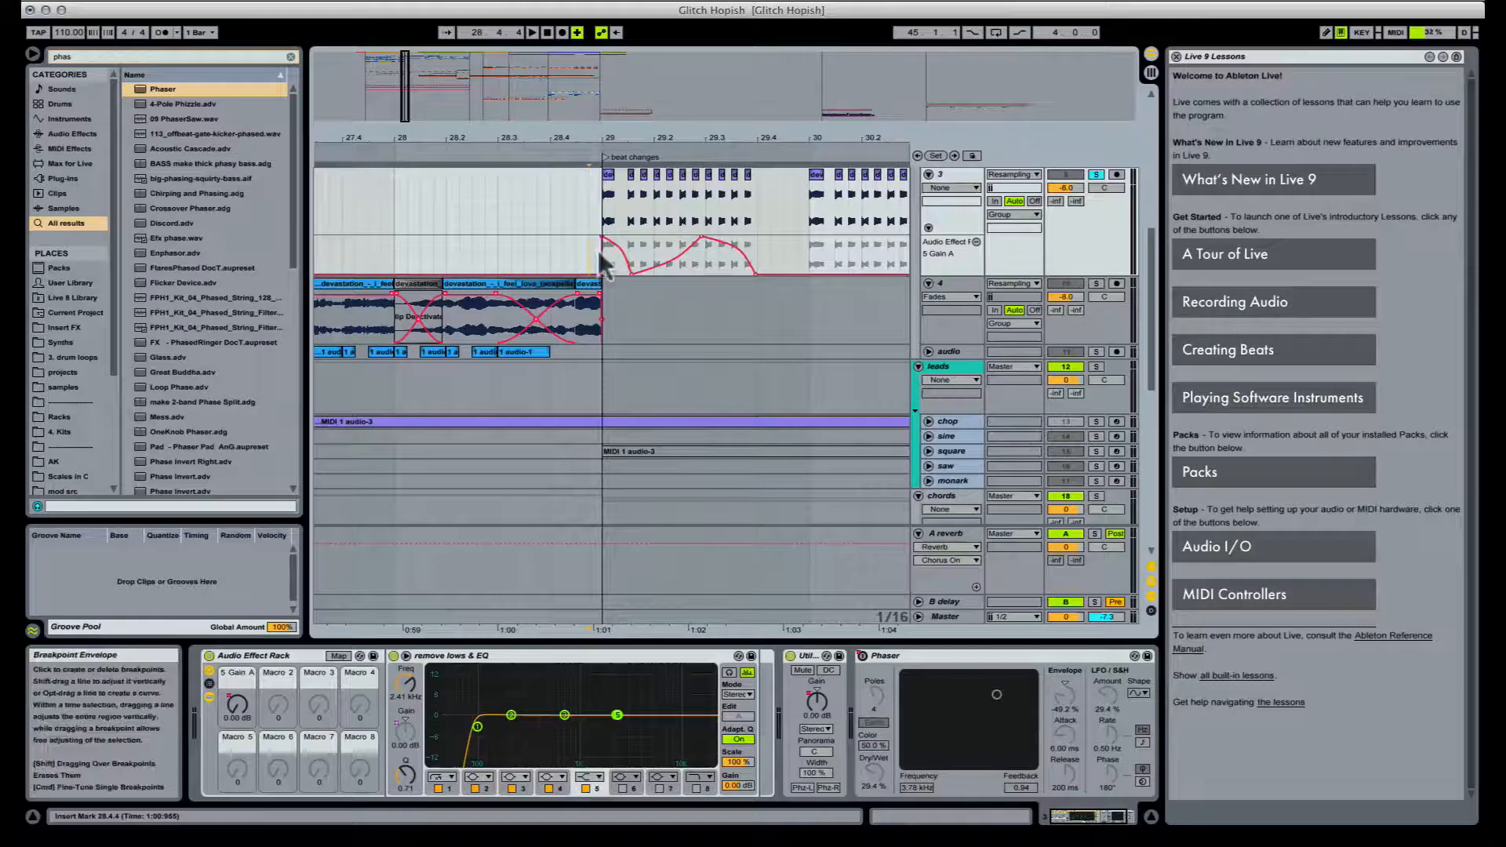
{"action": "left_click_drag", "start_coordinate": [758, 250], "coordinate": [624, 248]}
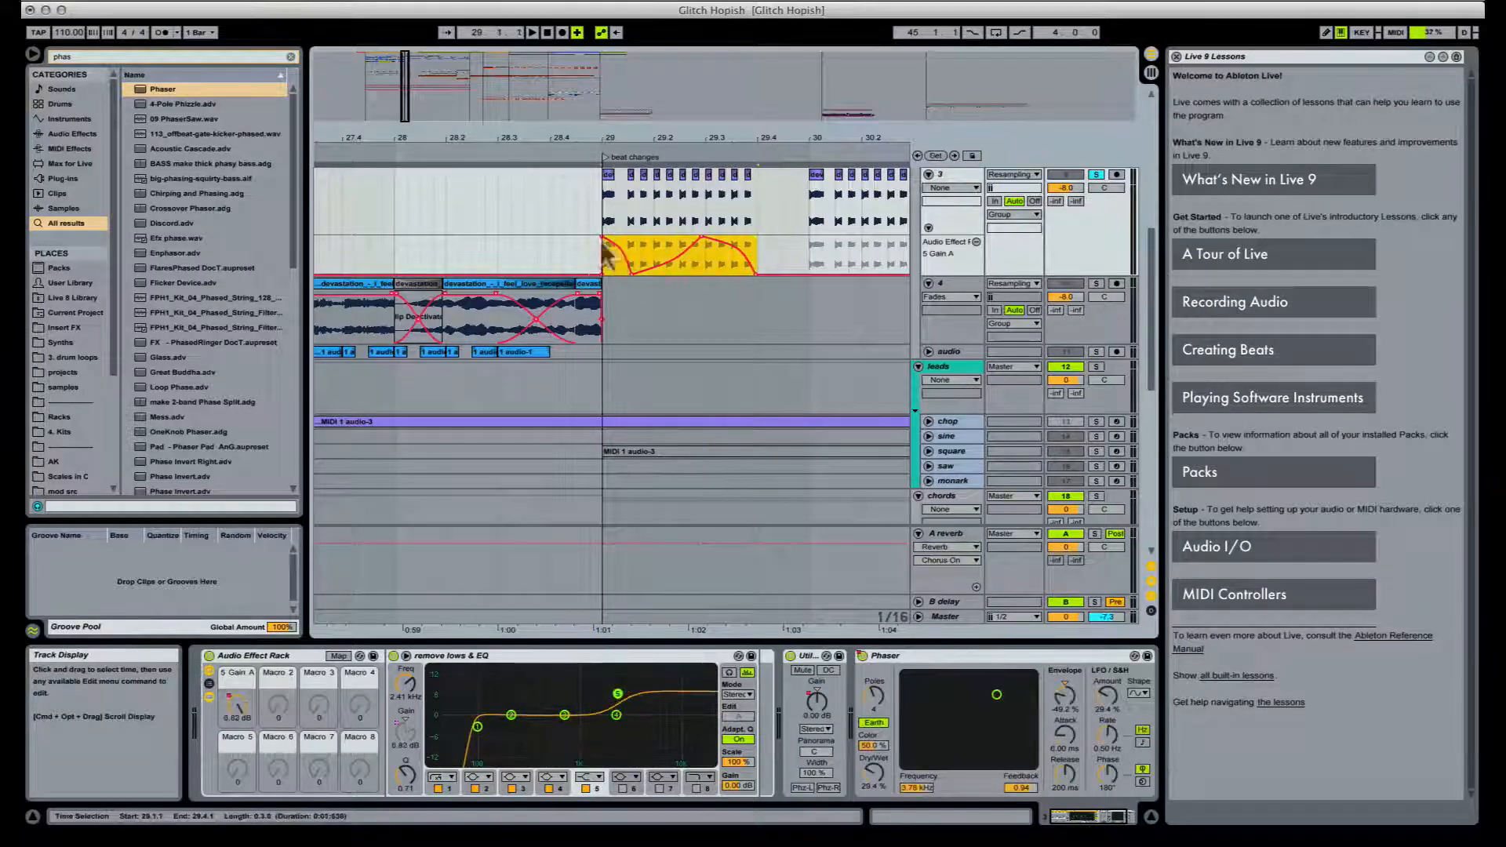
{"action": "left_click_drag", "start_coordinate": [808, 252], "coordinate": [607, 249]}
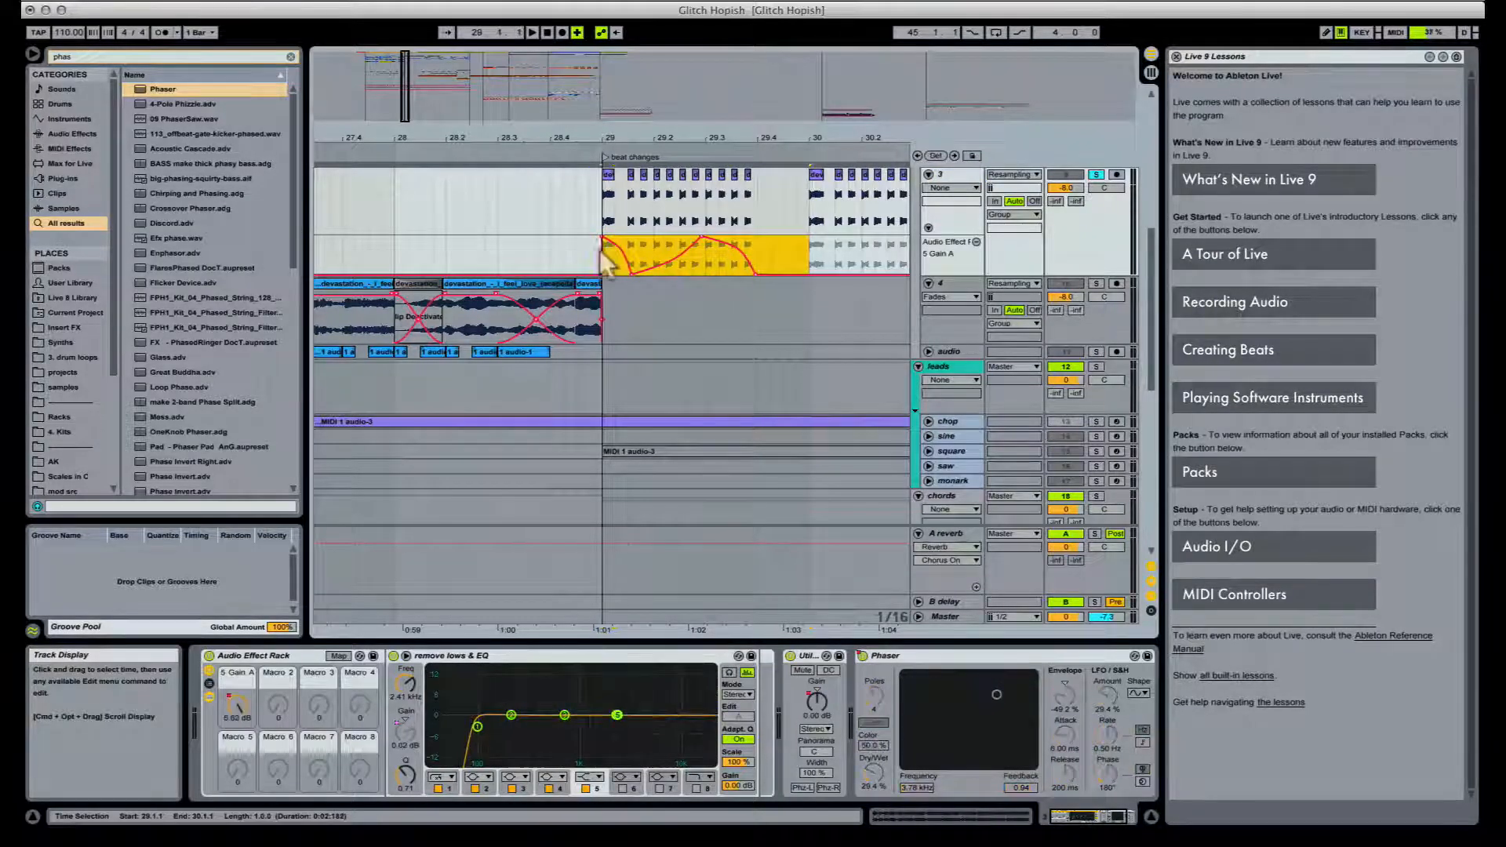
{"action": "left_click_drag", "start_coordinate": [658, 135], "coordinate": [619, 137]}
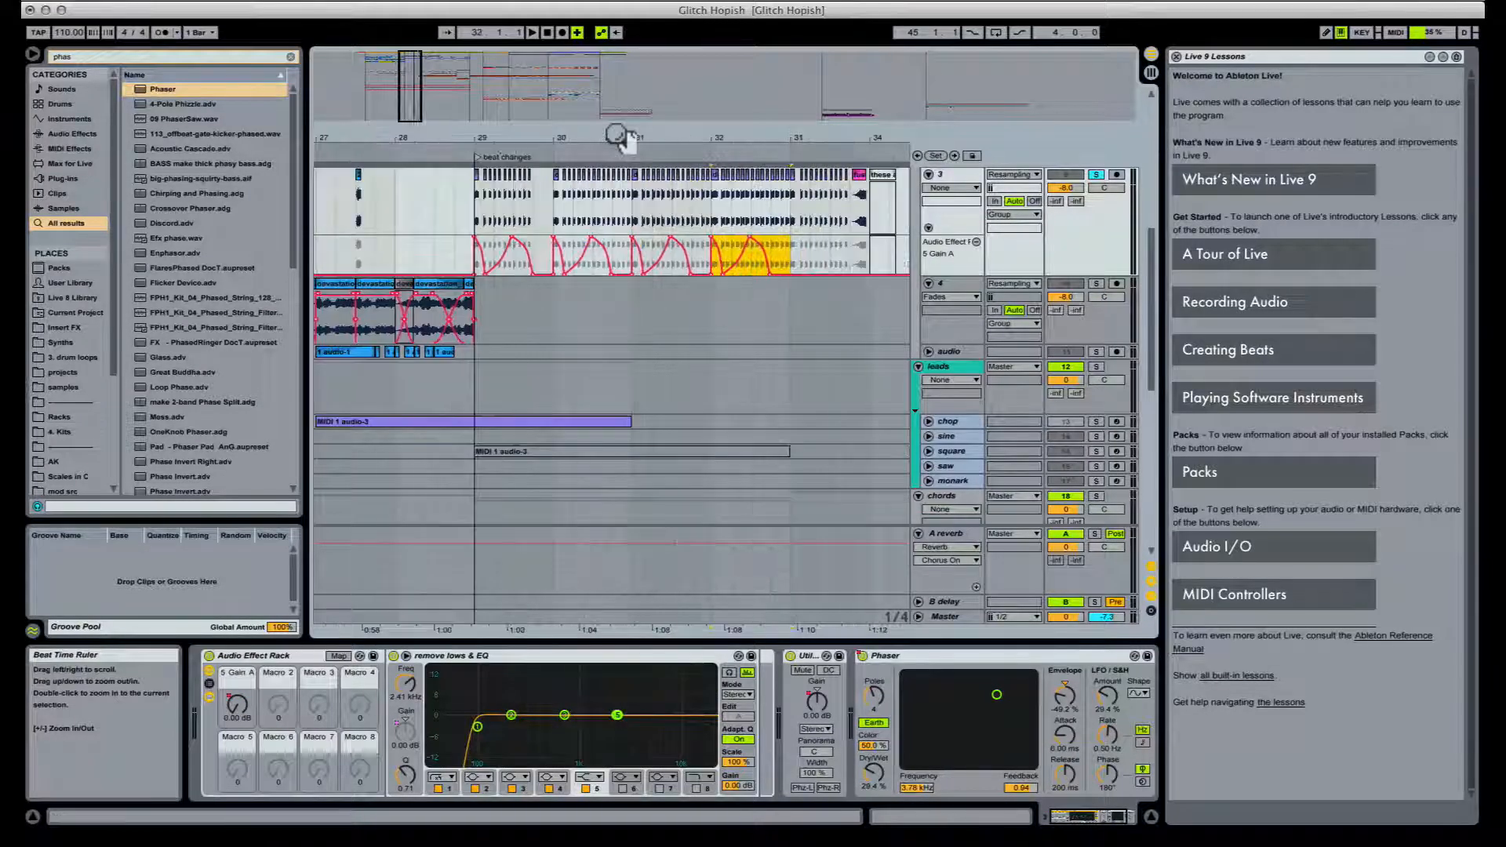
{"action": "key", "text": "super+d"}
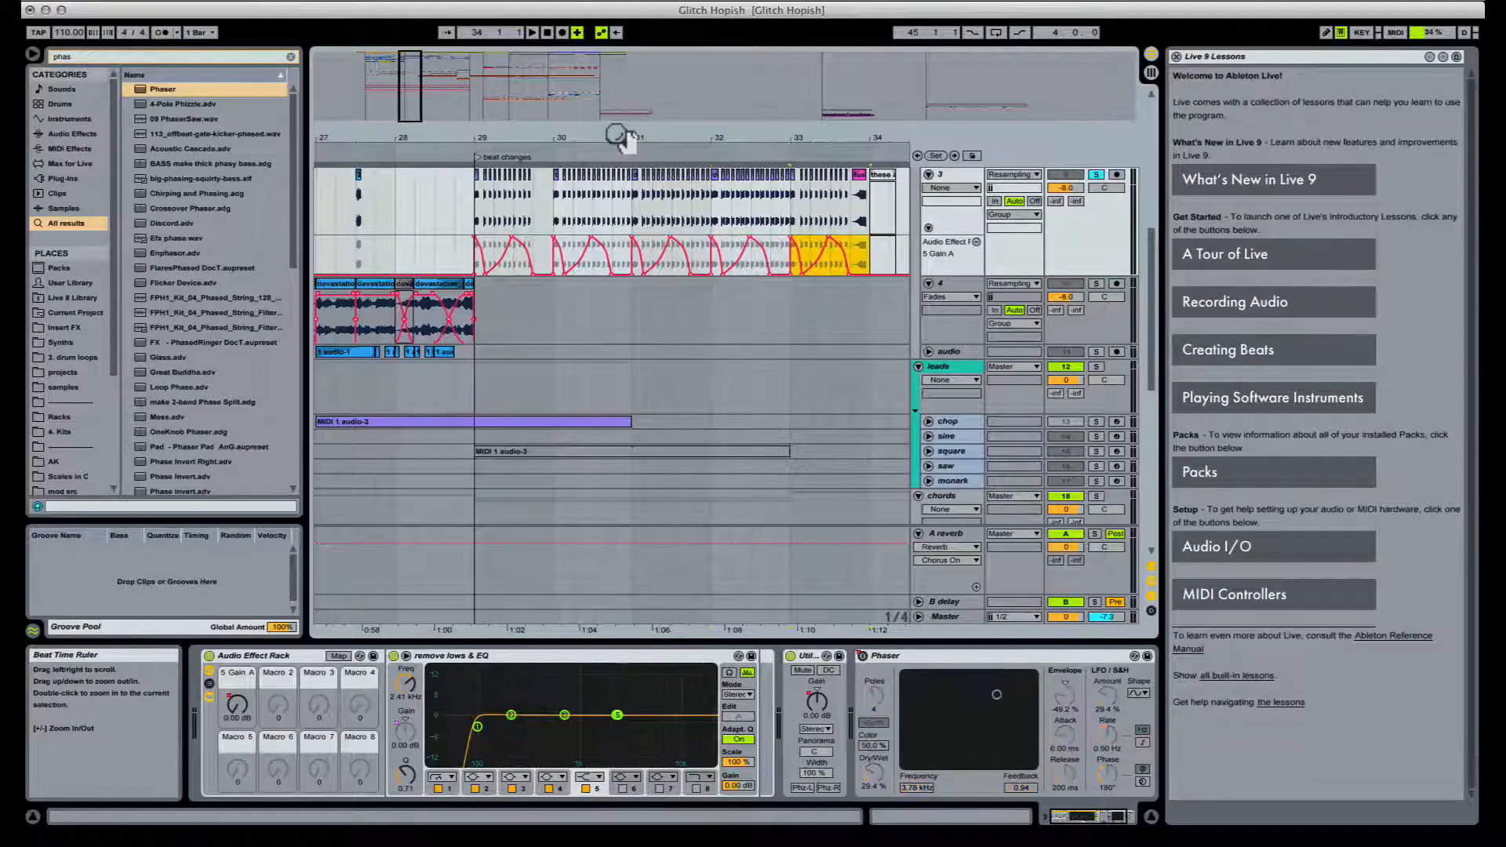
Step: Play the duplicated sweeps from bar 29 and set the Scale of the remove lows & EQ device to 107%
{"action": "left_click", "coordinate": [473, 197]}
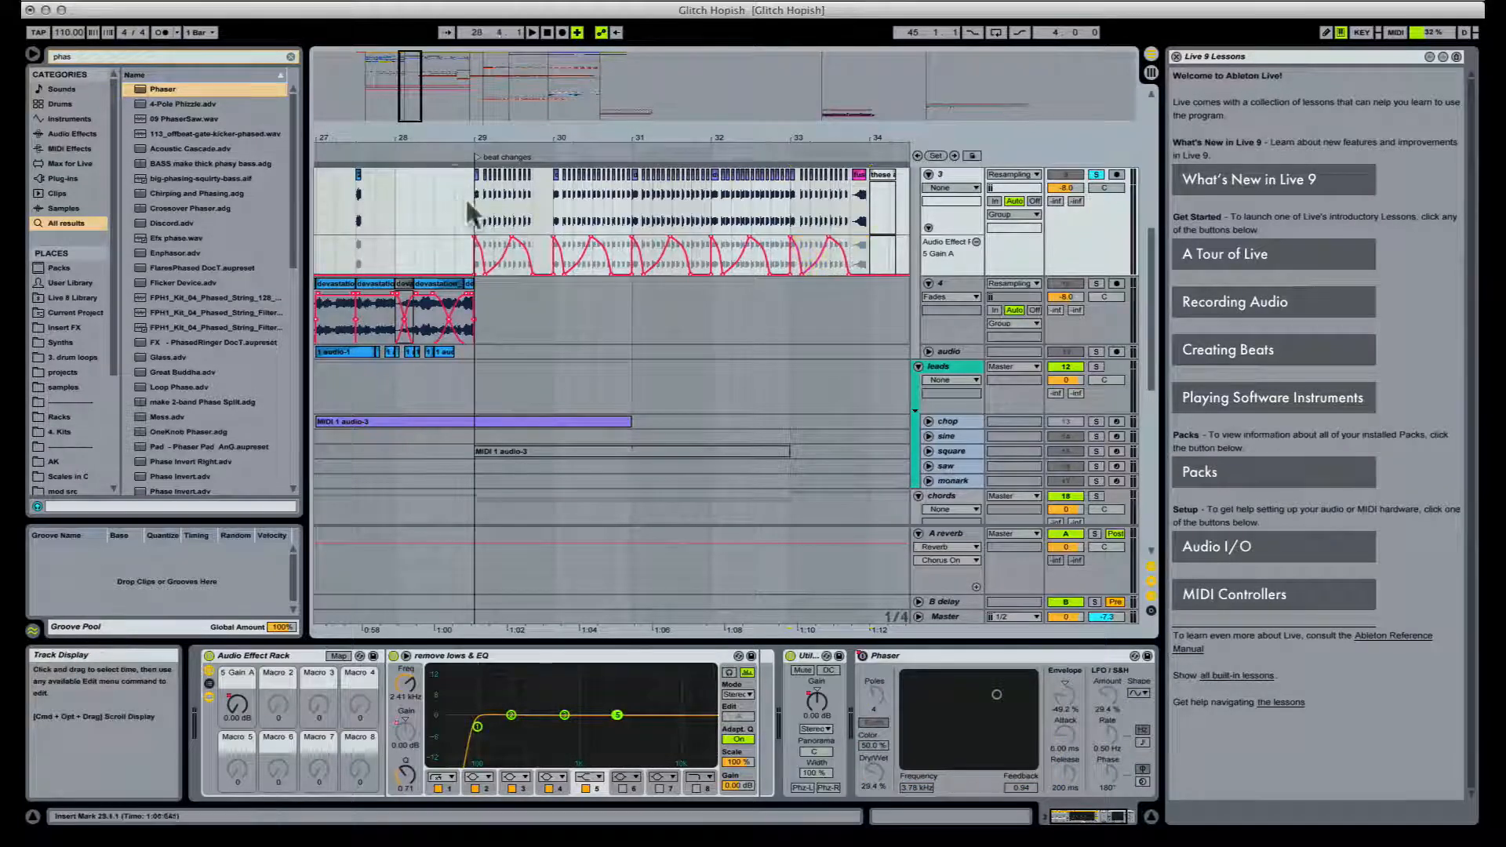
{"action": "key", "text": "space"}
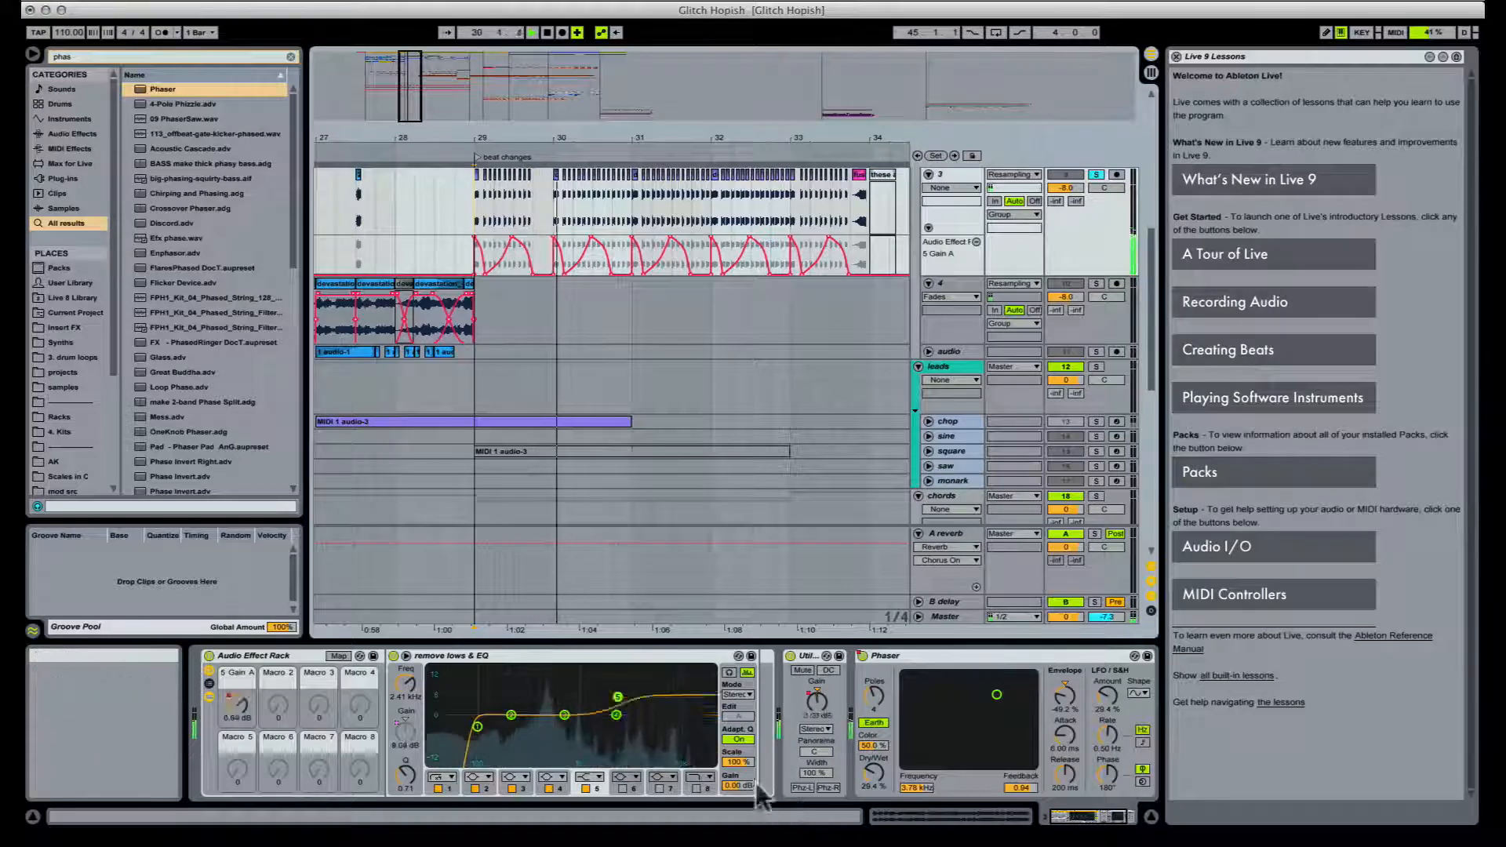
{"action": "left_click_drag", "start_coordinate": [738, 763], "coordinate": [739, 754]}
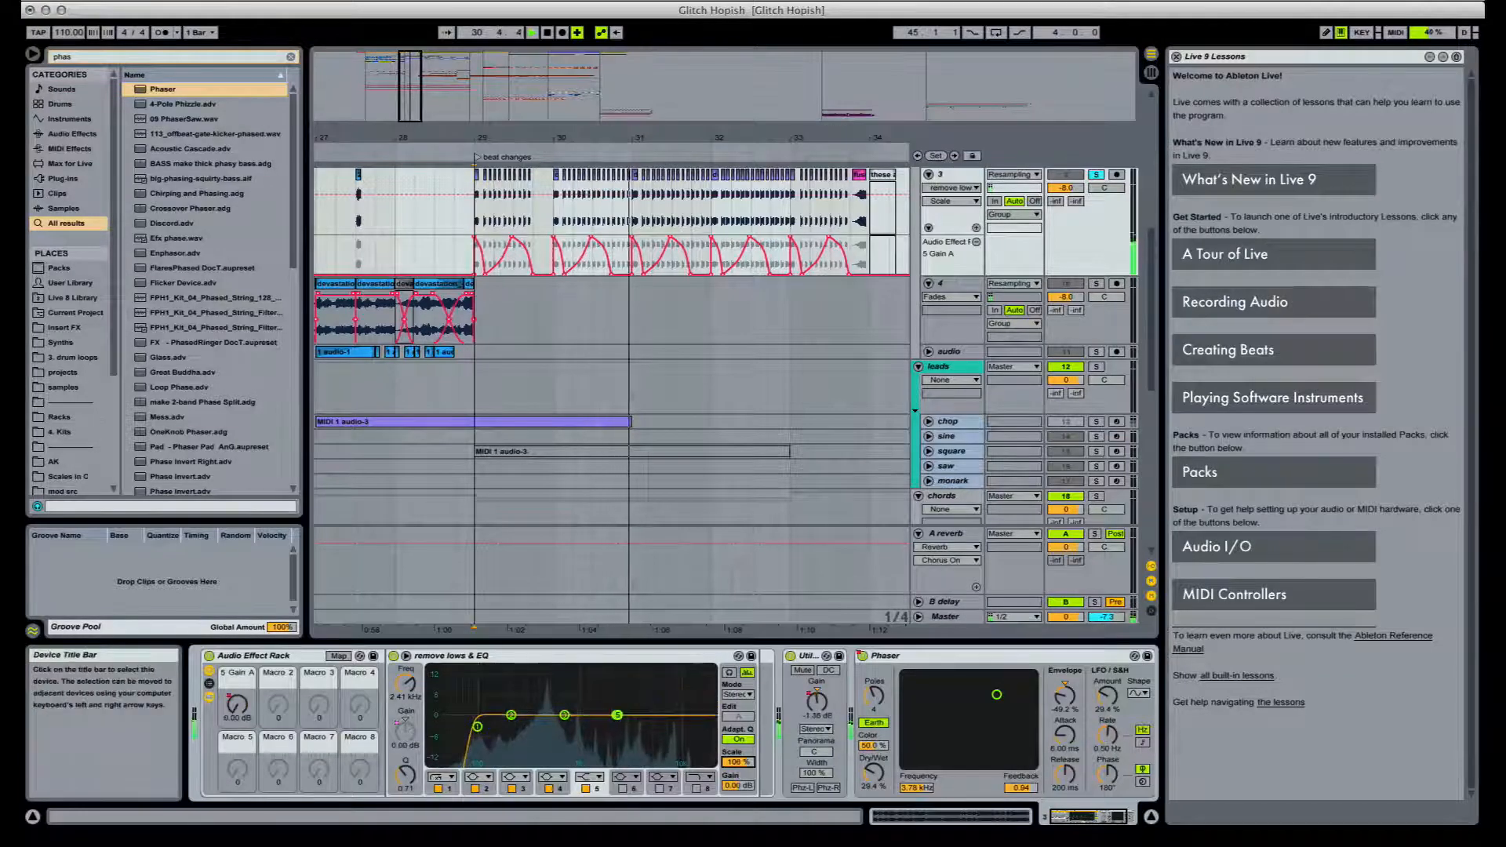
Step: Unsolo vox track 3 and replay from bar 29 with the full mix
{"action": "scroll", "coordinate": [706, 393], "scroll_direction": "up", "scroll_amount": 3}
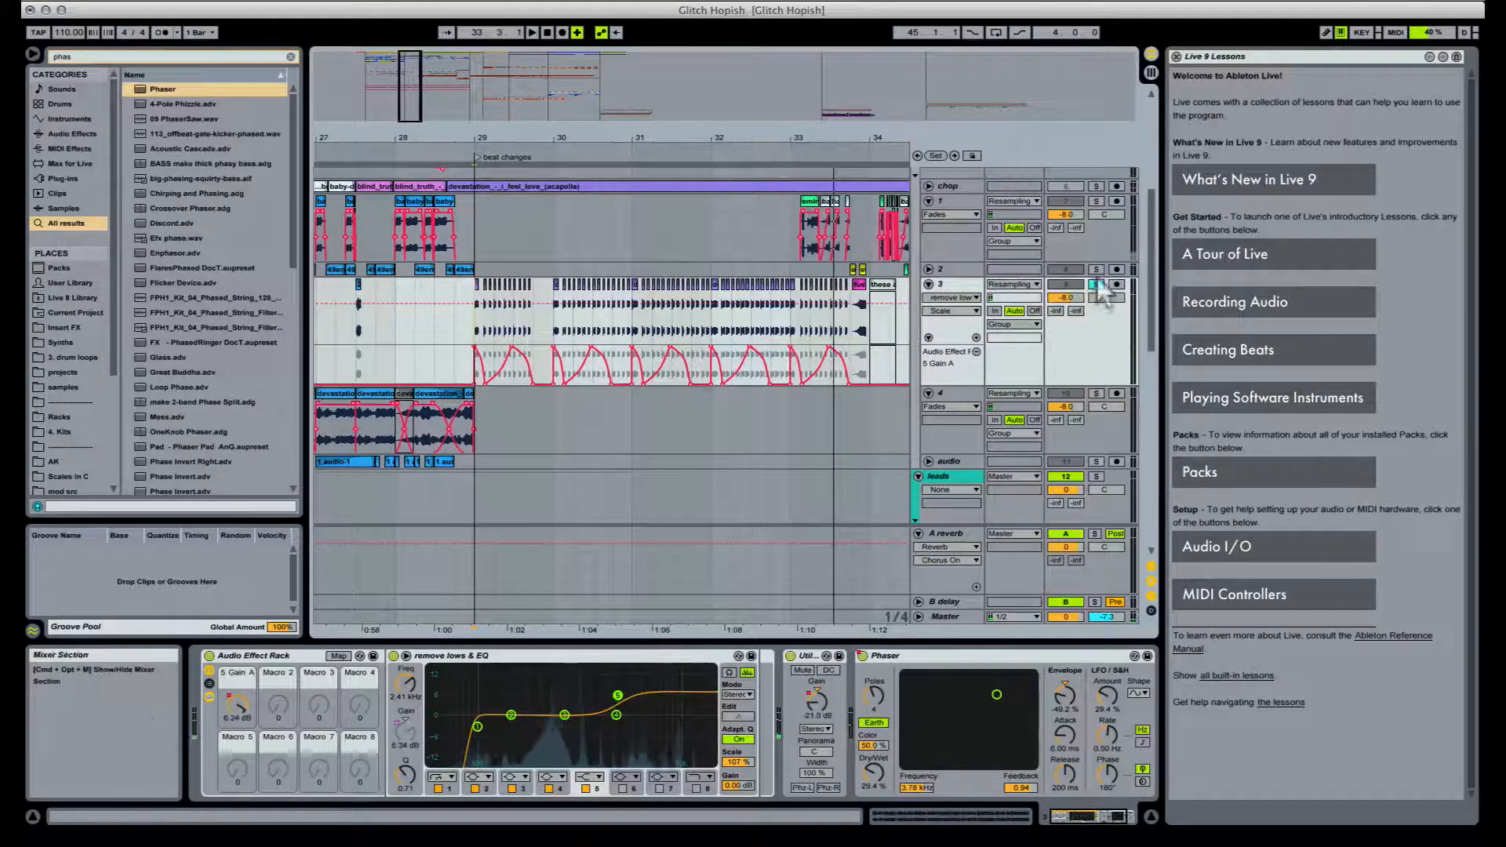
{"action": "left_click", "coordinate": [473, 205]}
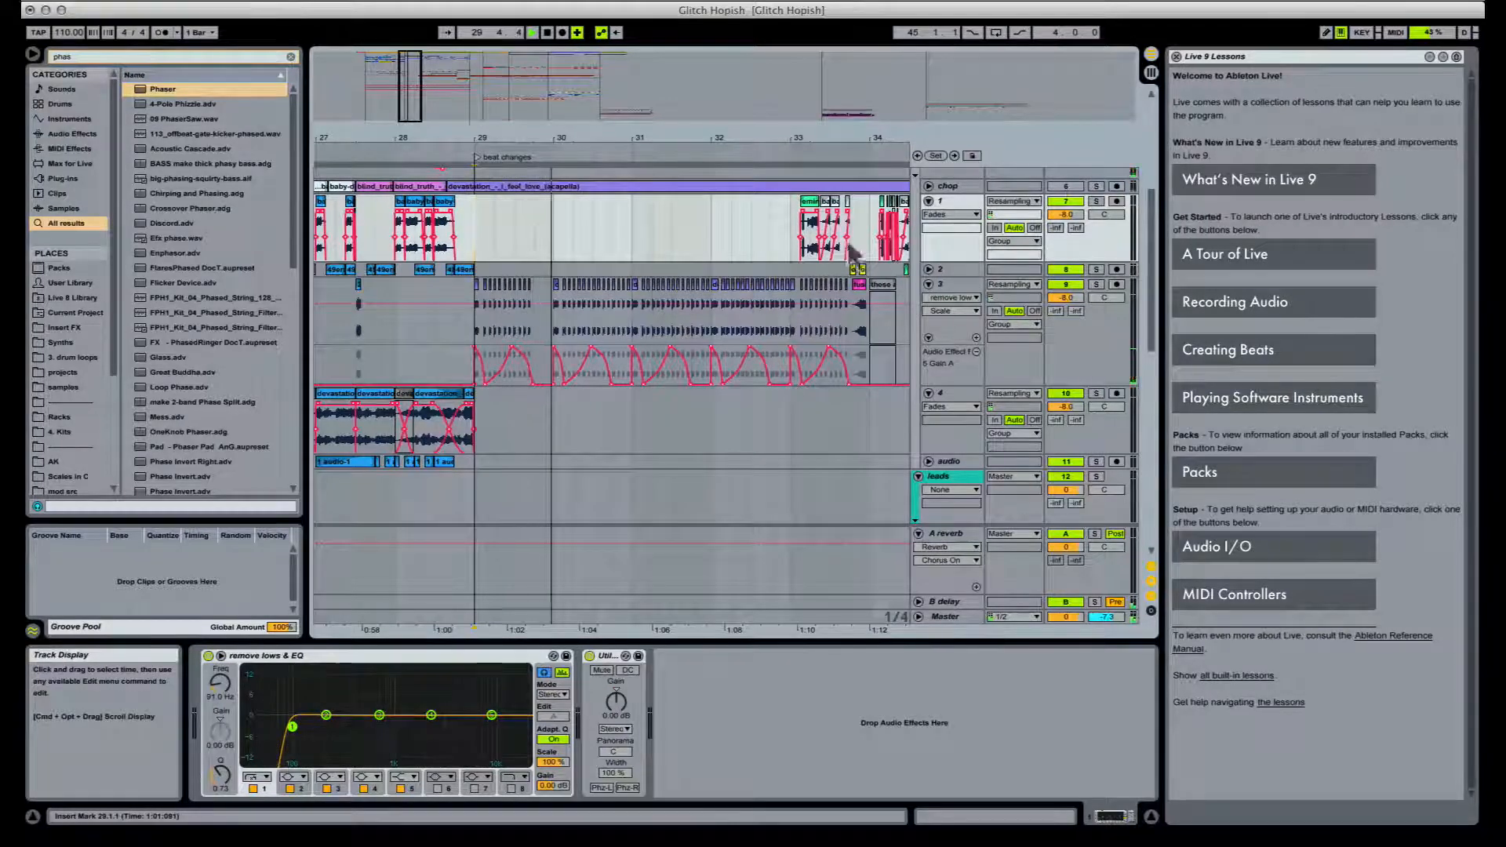
{"action": "left_click", "coordinate": [957, 284]}
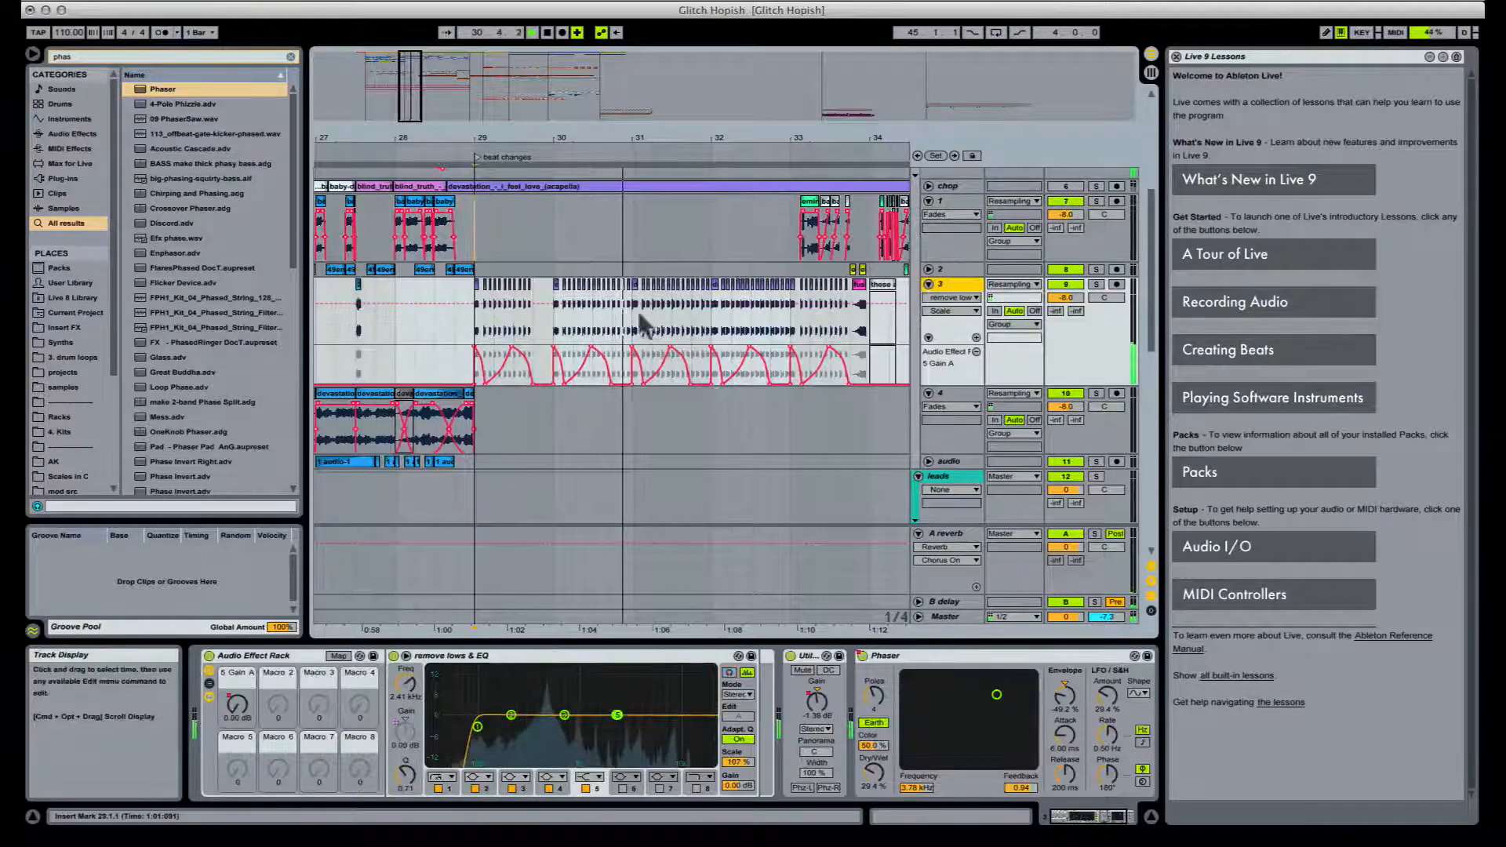
Step: Unfold the basses group and its sampler track around bar 29
{"action": "scroll", "coordinate": [587, 381], "scroll_direction": "down", "scroll_amount": 10}
{"action": "scroll", "coordinate": [586, 383], "scroll_direction": "down", "scroll_amount": 8}
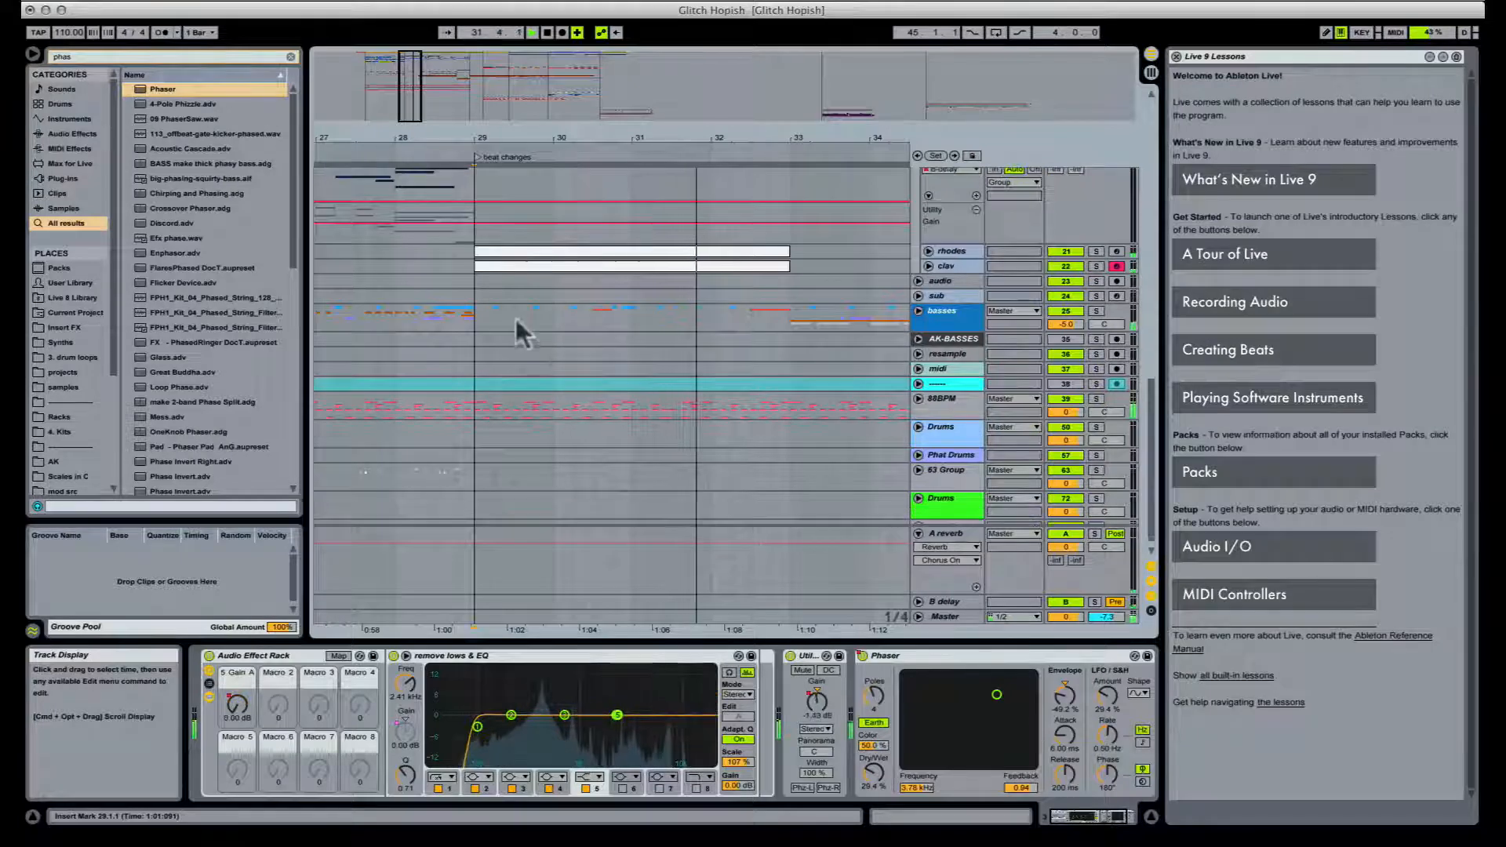
{"action": "left_click", "coordinate": [471, 316]}
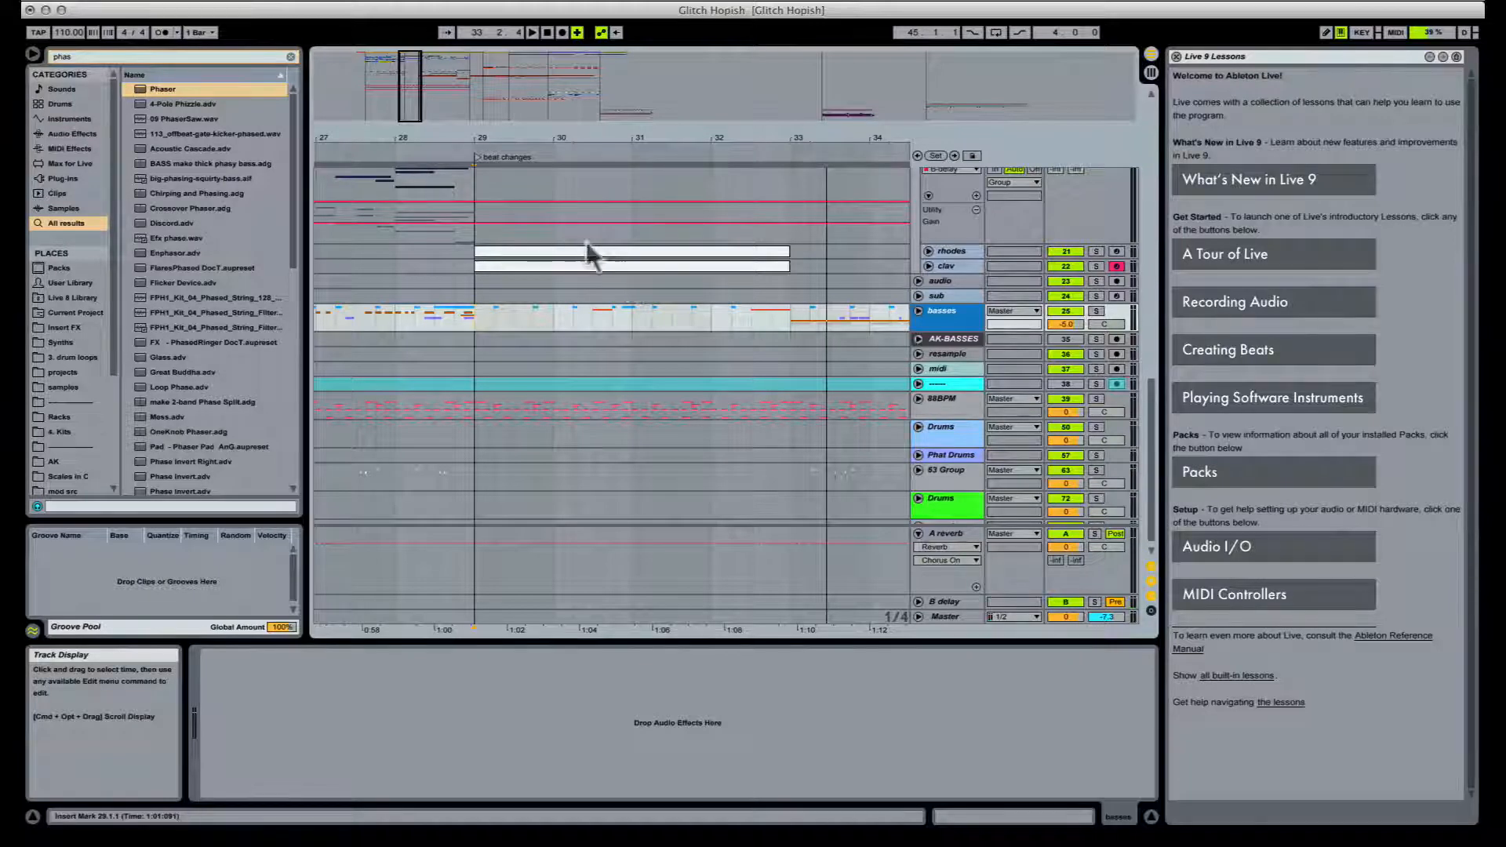
{"action": "left_click", "coordinate": [918, 311]}
{"action": "scroll", "coordinate": [693, 318], "scroll_direction": "down", "scroll_amount": 1}
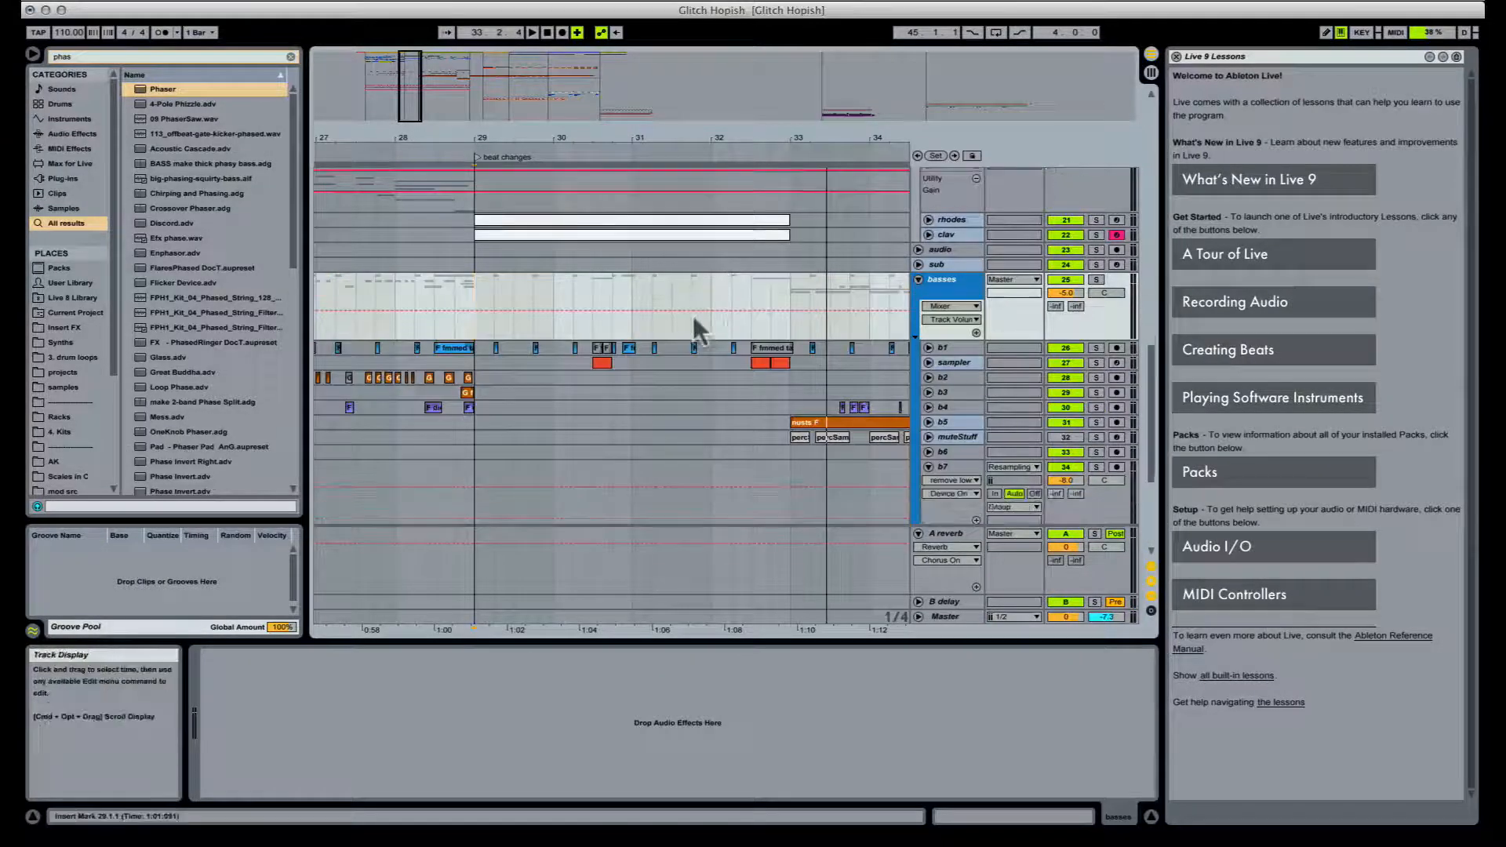
{"action": "left_click", "coordinate": [929, 362]}
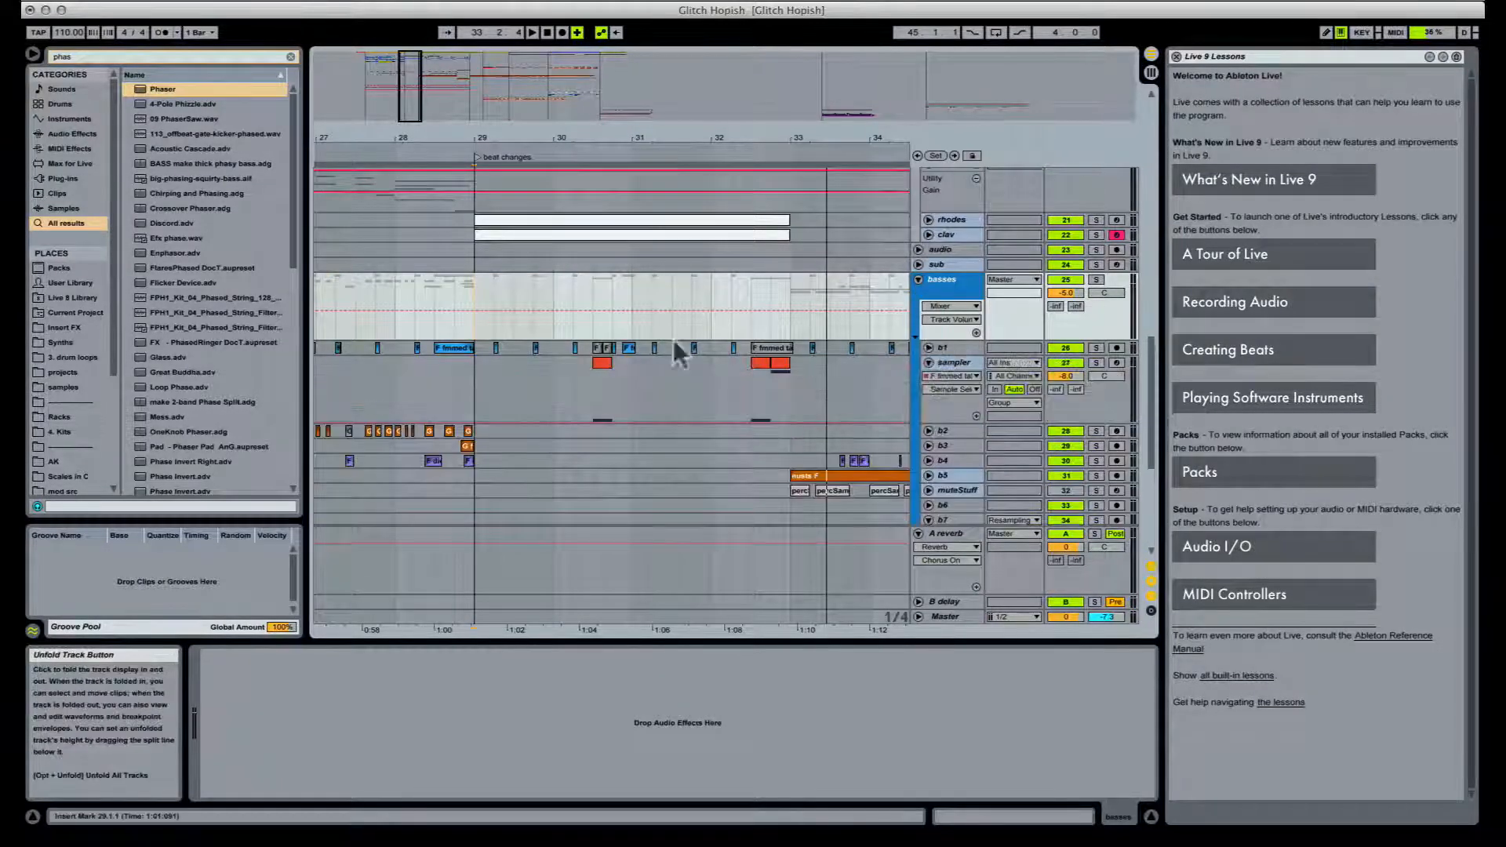
Step: Show the sampler track's Utility gain automation and draw stepped drops to silence the clip in pulses between 30.3.1 and 30.4.1
{"action": "key", "text": "space"}
{"action": "left_click_drag", "start_coordinate": [592, 137], "coordinate": [593, 219]}
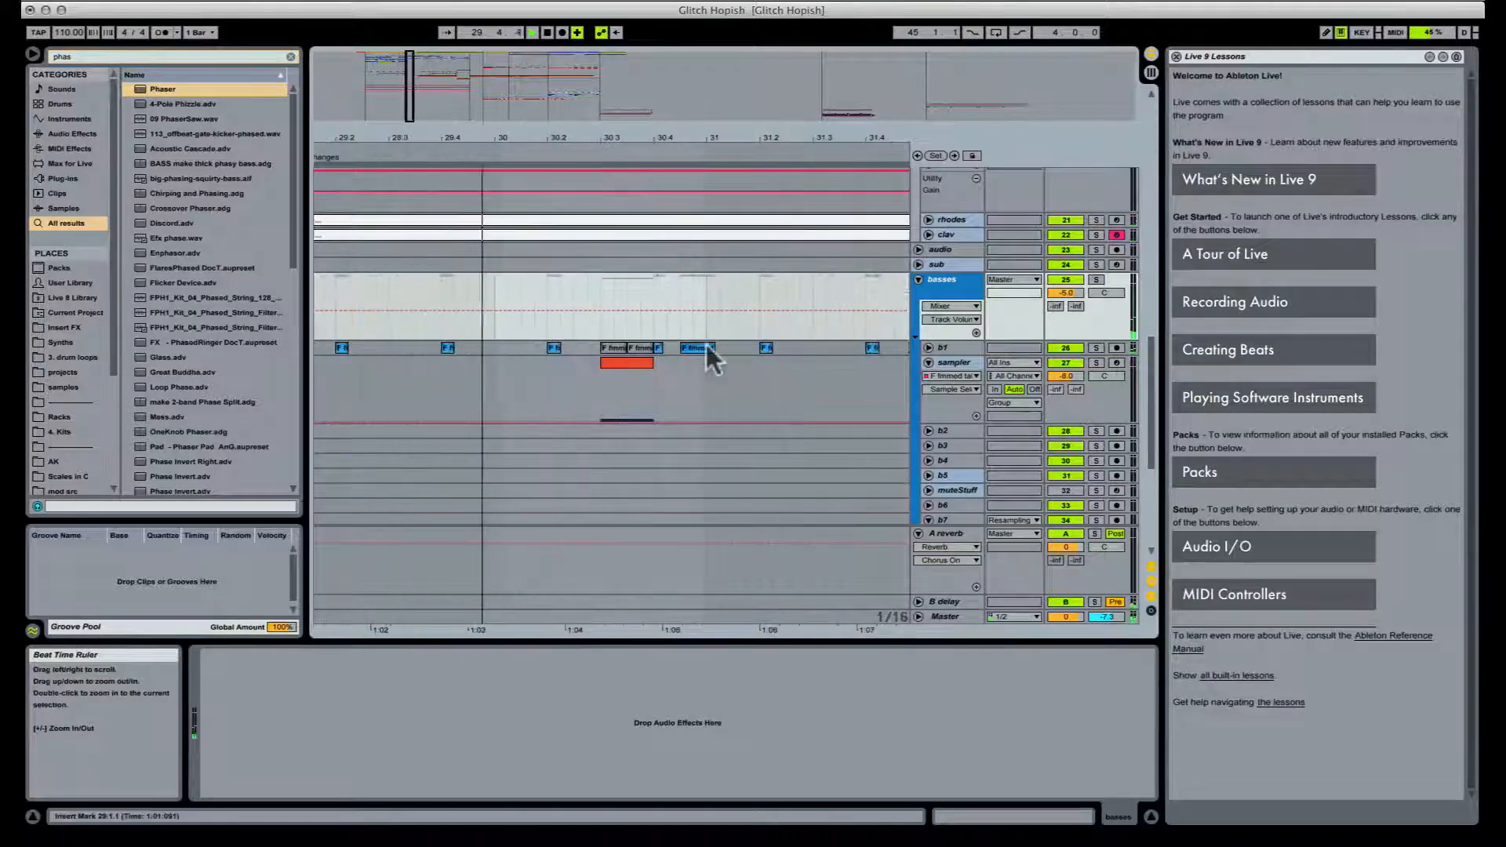
{"action": "left_click", "coordinate": [636, 373]}
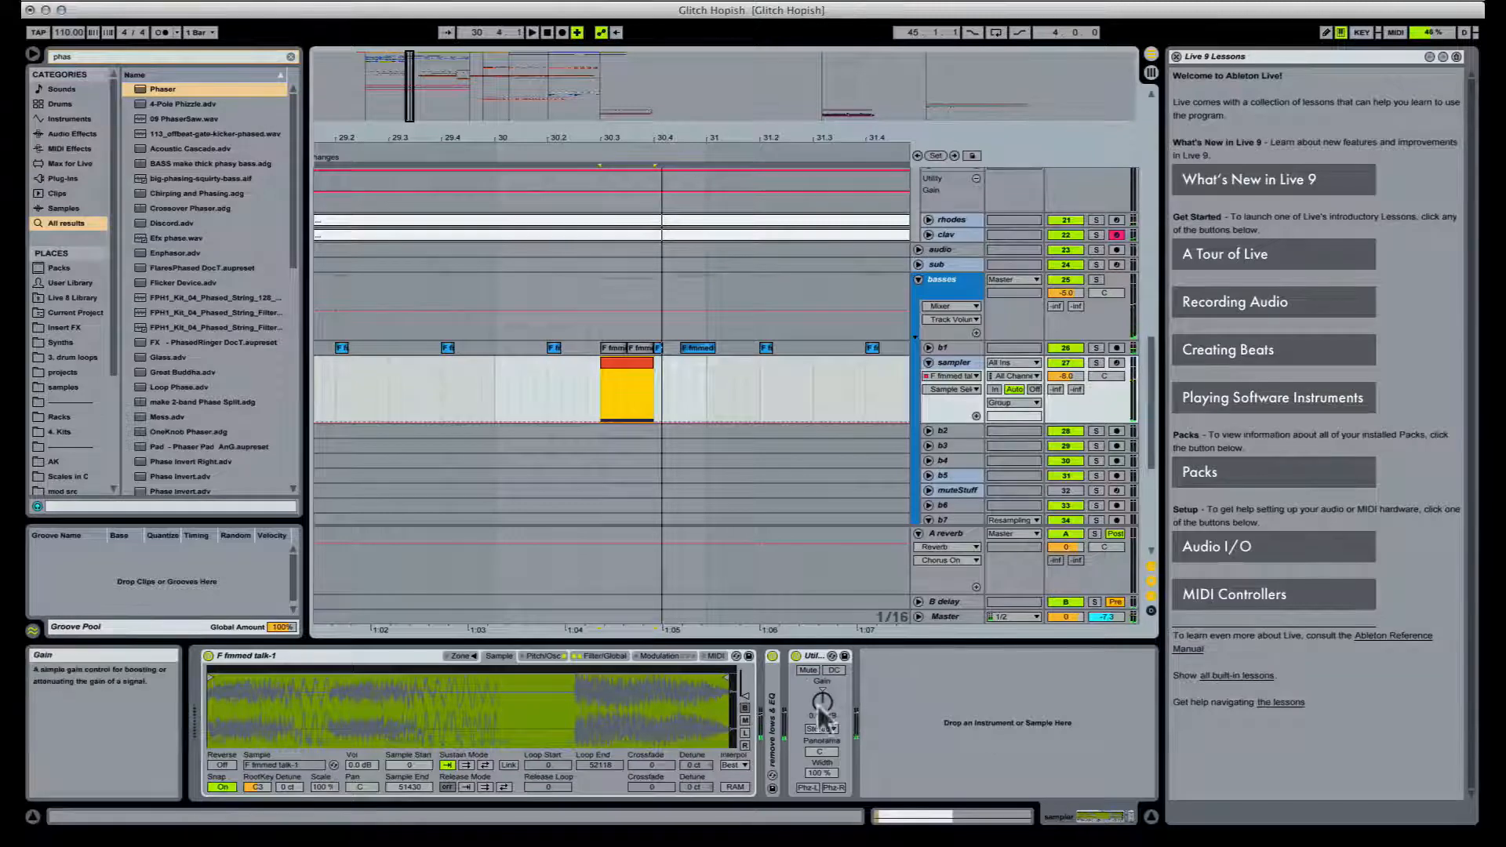
{"action": "left_click", "coordinate": [820, 710]}
{"action": "key", "text": "b"}
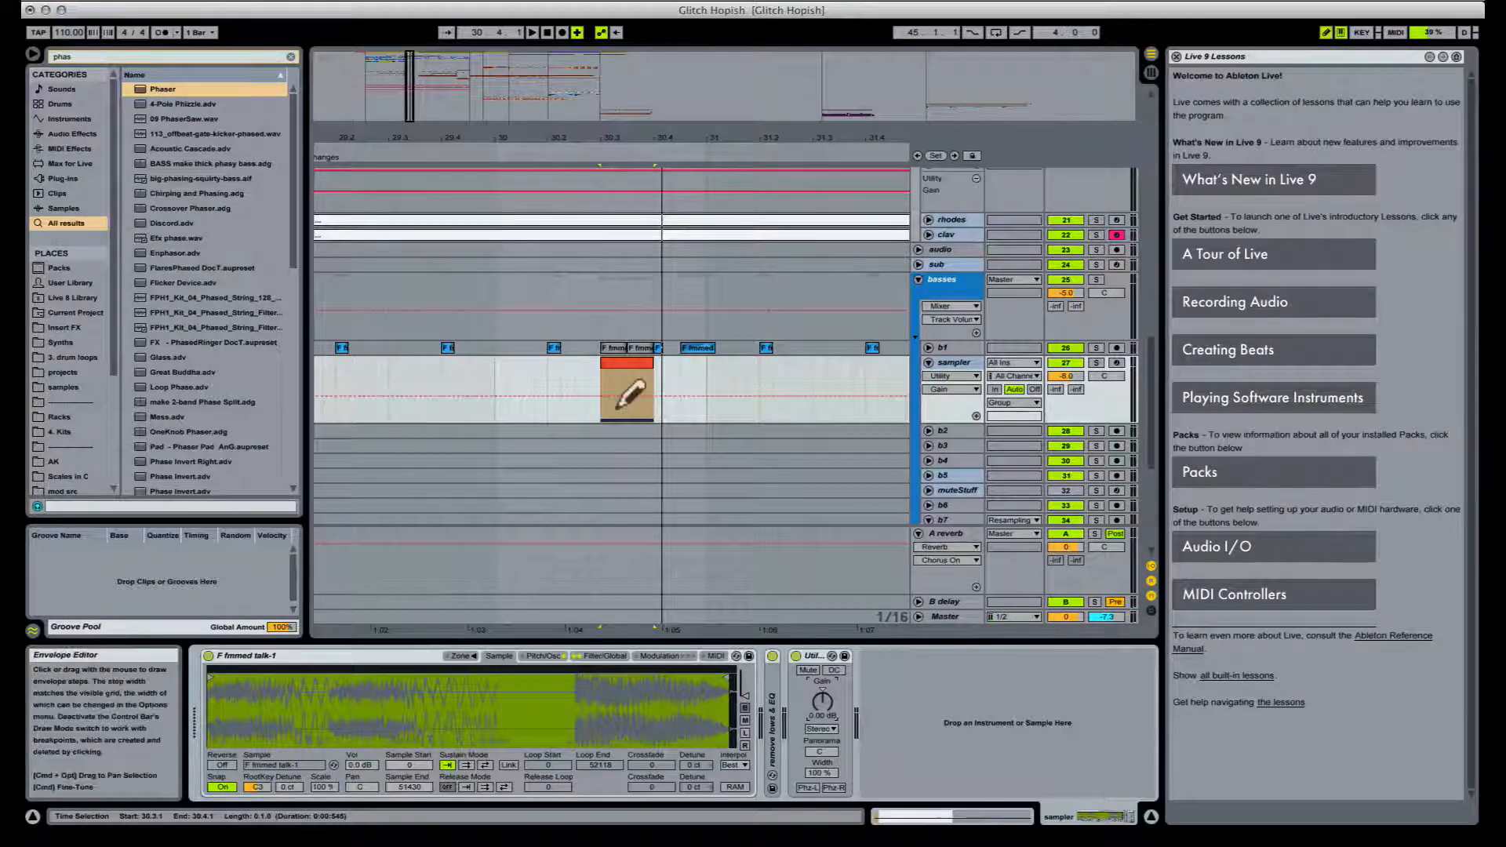
{"action": "mouse_move", "coordinate": [618, 408]}
{"action": "left_mouse_down"}
{"action": "mouse_move", "coordinate": [620, 422]}
{"action": "mouse_move", "coordinate": [654, 408]}
{"action": "left_mouse_up"}
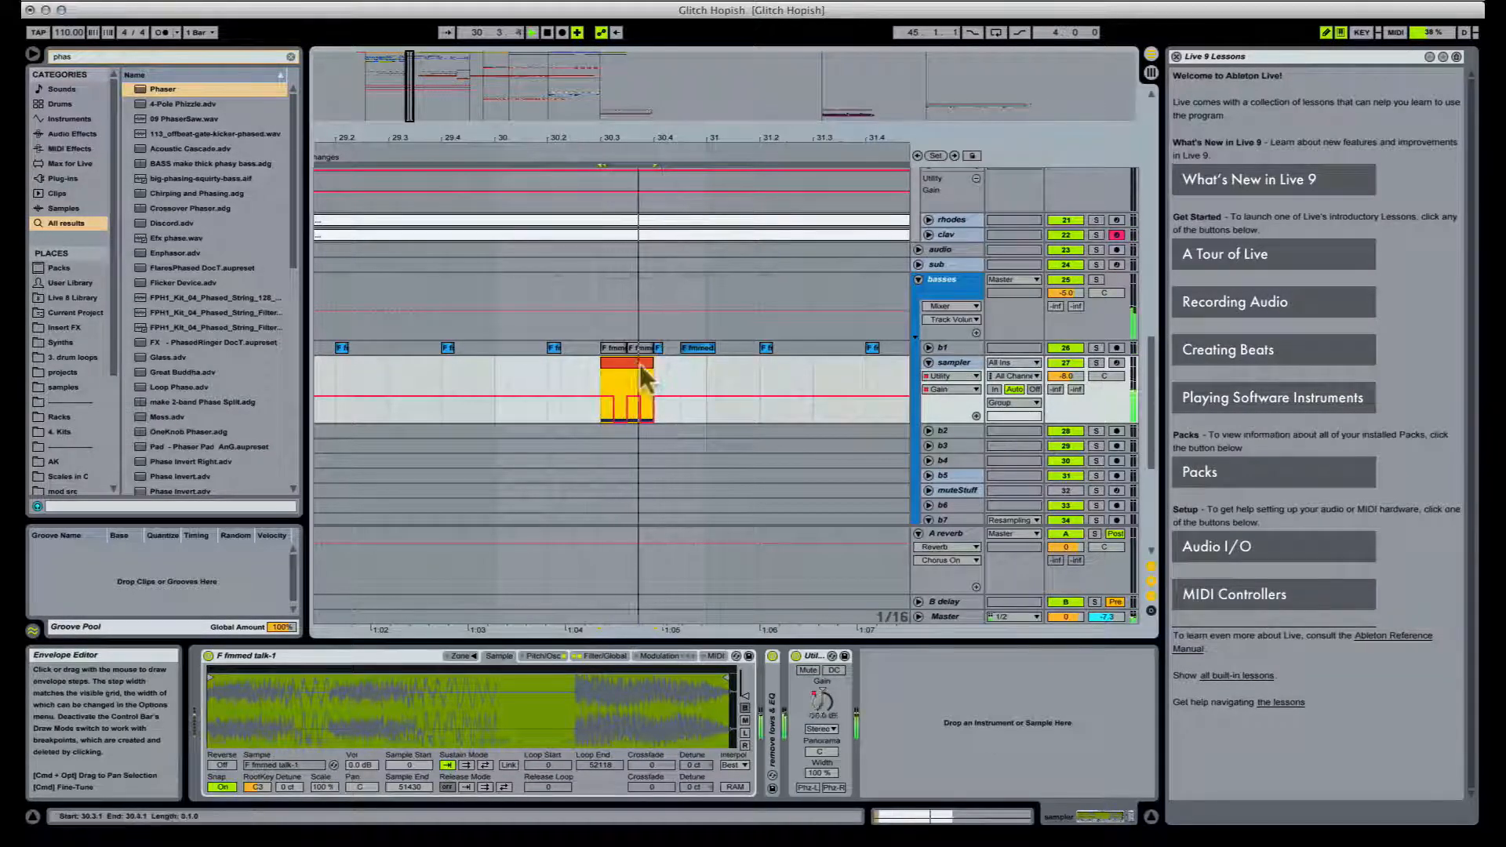
{"action": "key", "text": "space"}
Step: Lower the gain automation before the clip at 30.3 to -35.0 dB and reshape the first pulse into a rising and falling ramp
{"action": "key", "text": "b"}
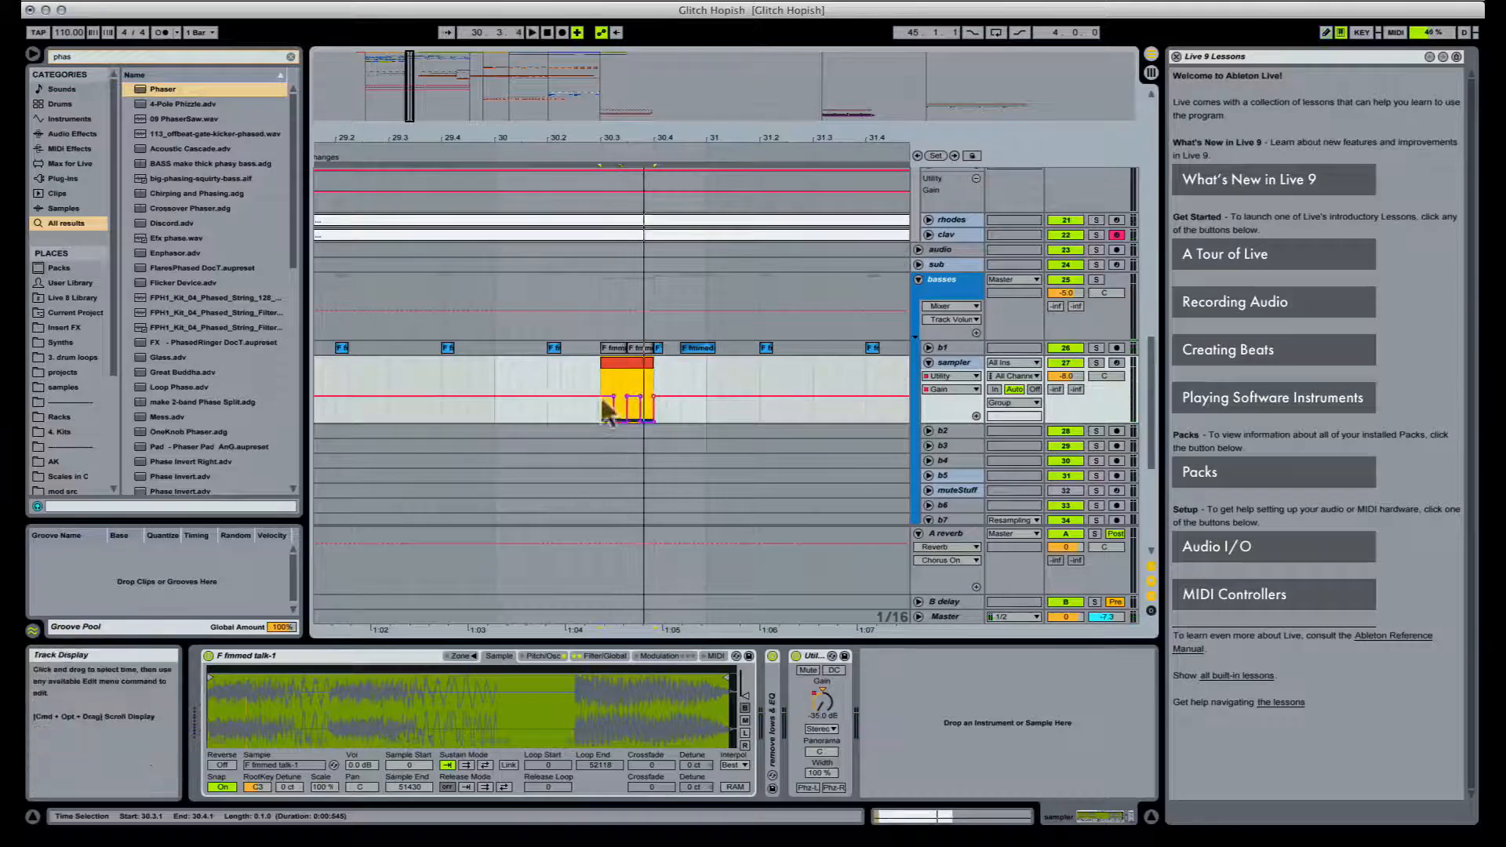
{"action": "key", "text": "b"}
{"action": "key", "text": "b"}
{"action": "left_click_drag", "start_coordinate": [594, 398], "coordinate": [594, 422]}
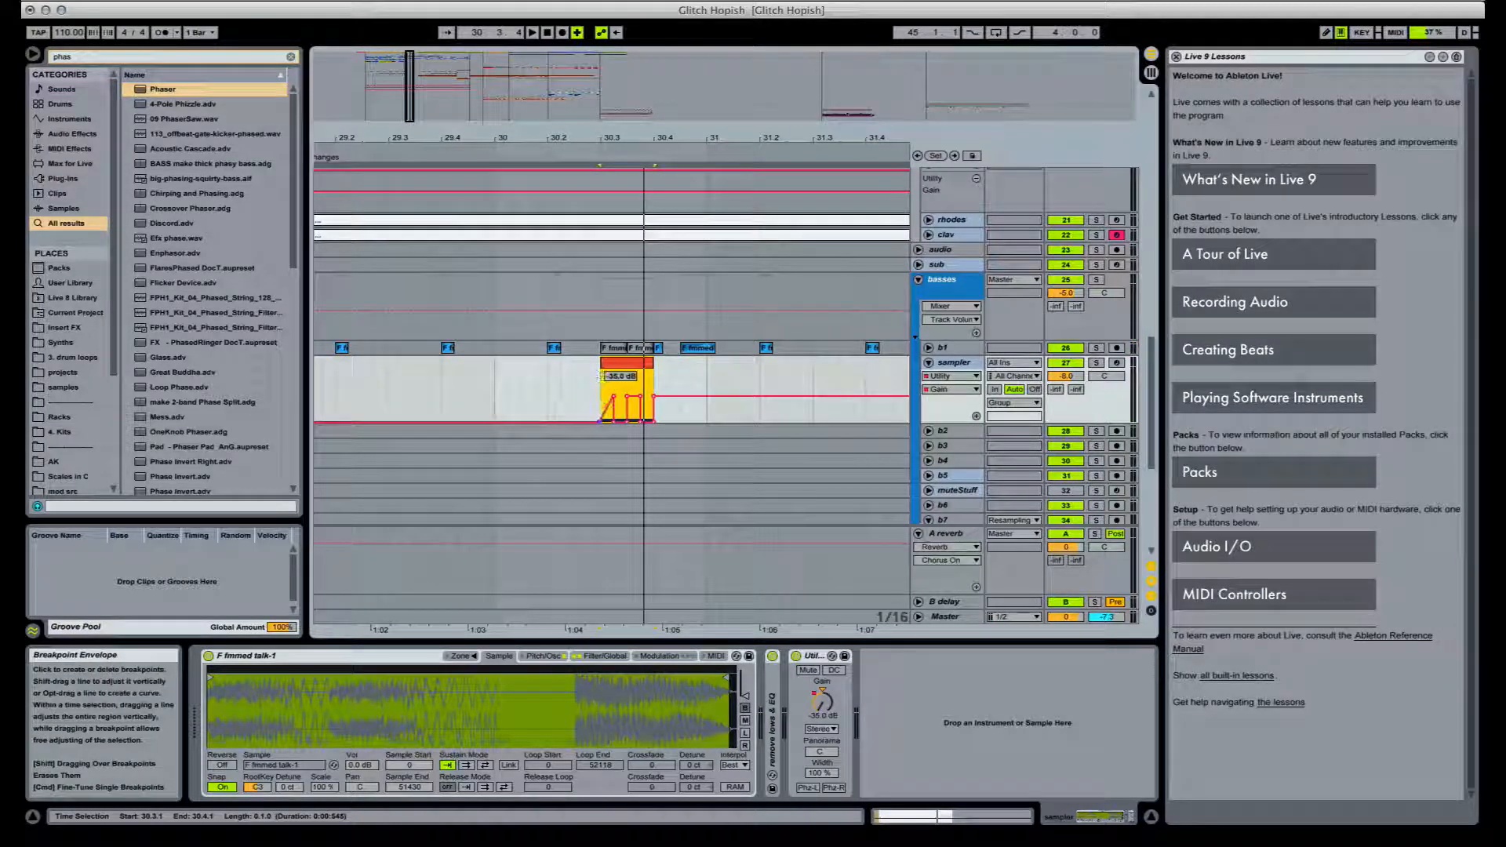
{"action": "key", "text": "space"}
{"action": "left_click", "coordinate": [614, 427]}
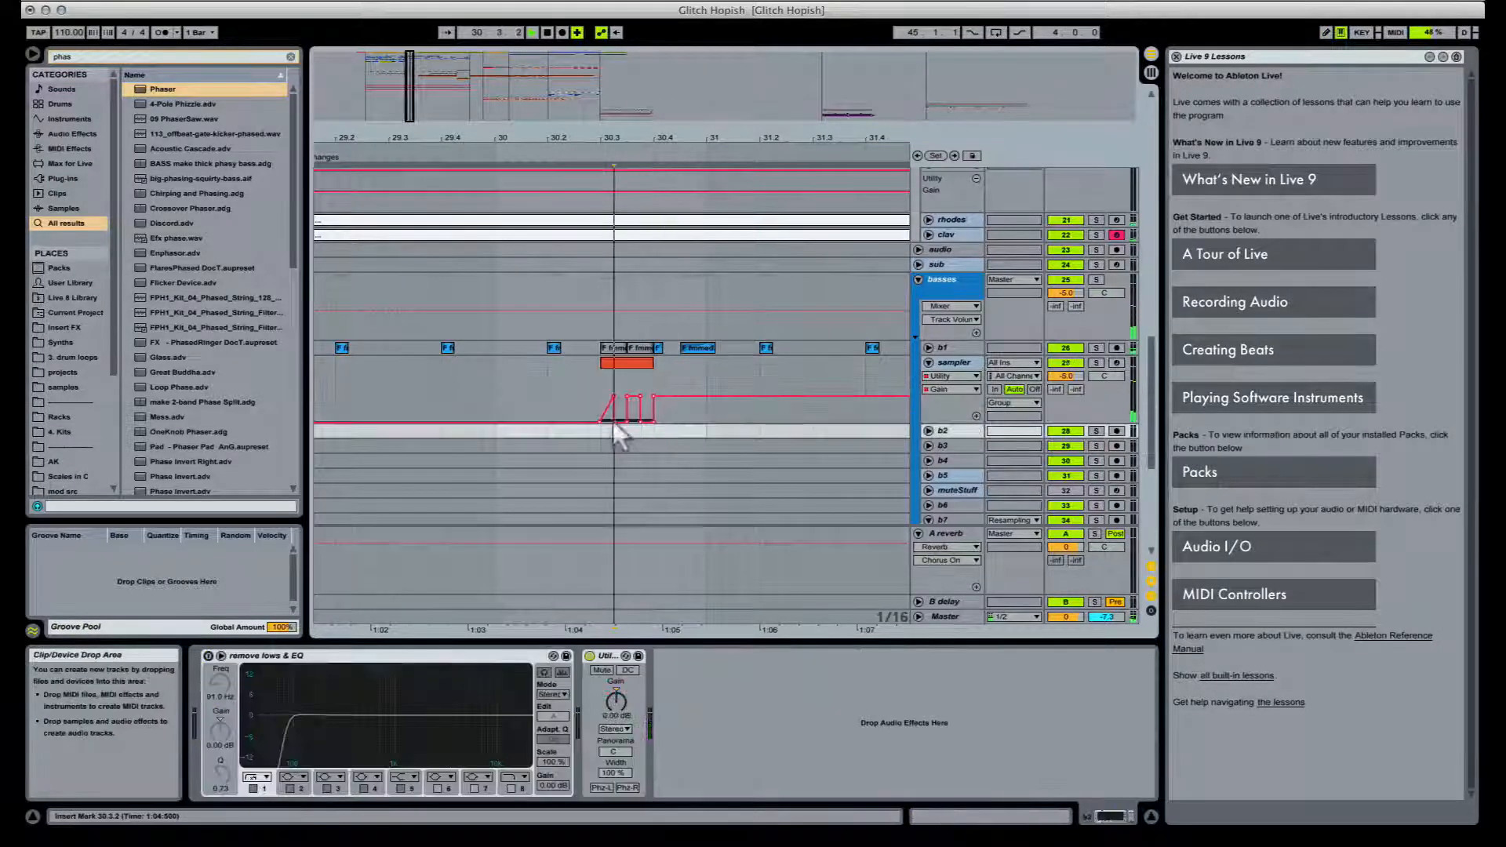
{"action": "left_click", "coordinate": [615, 417]}
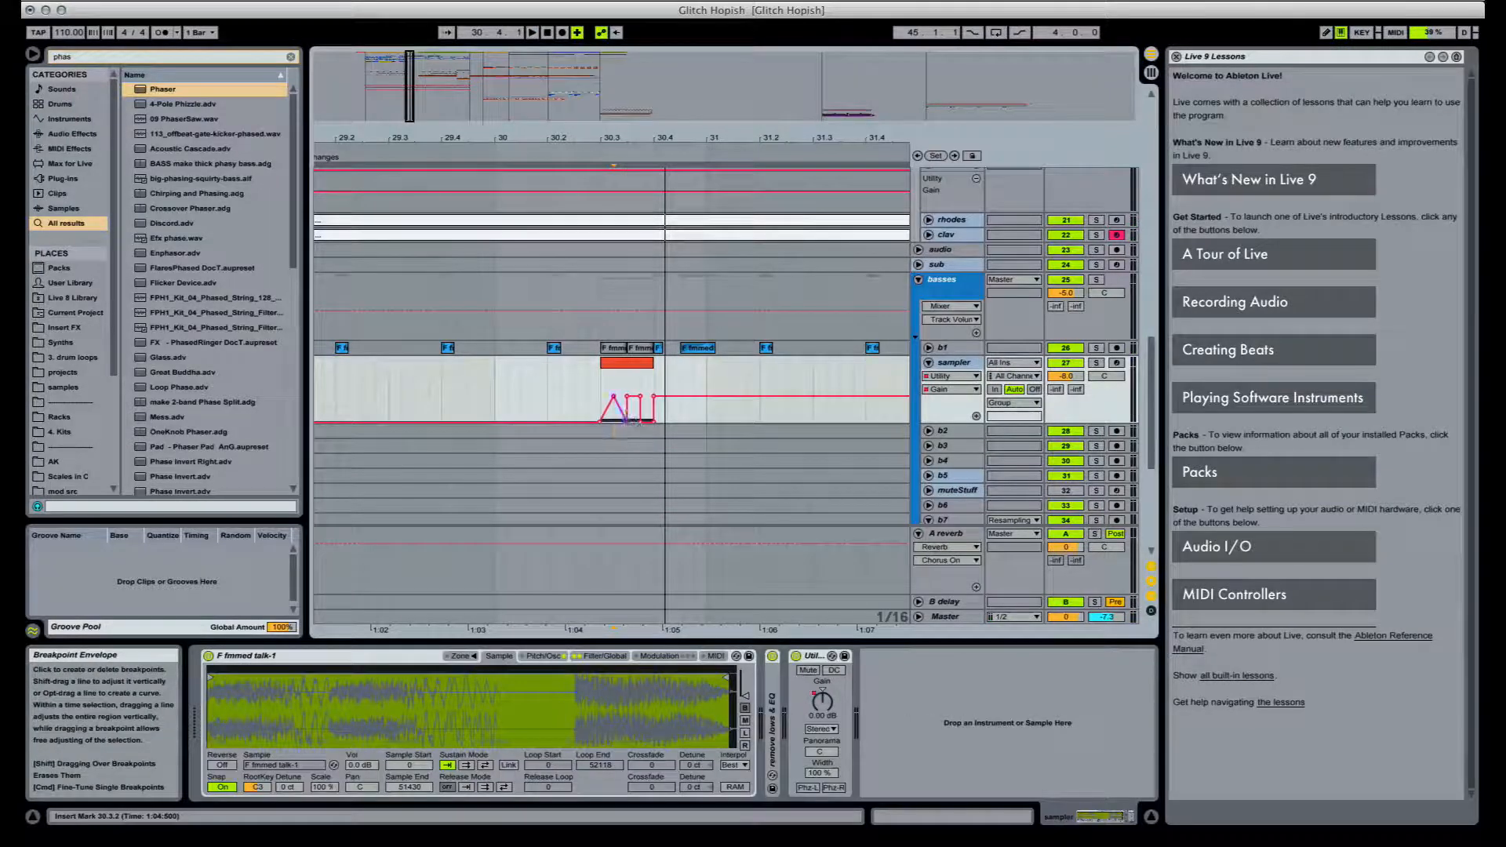
Step: Draw a lower third gain pulse on a 1/32 grid before 30.4 and try shorter 1/64 pulses after it, auditioning them
{"action": "left_click", "coordinate": [624, 363]}
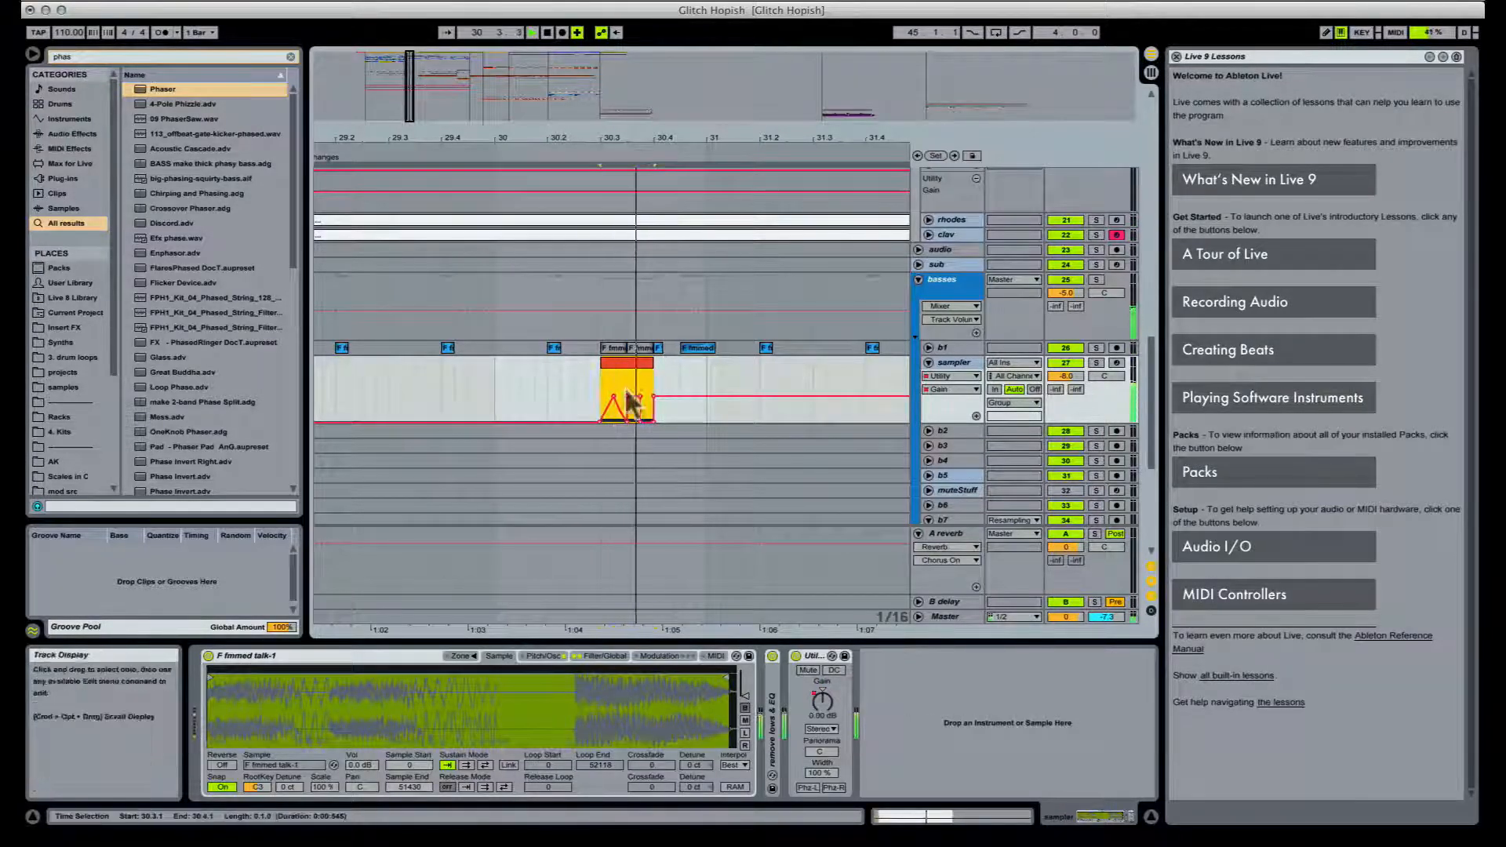
{"action": "key", "text": "z"}
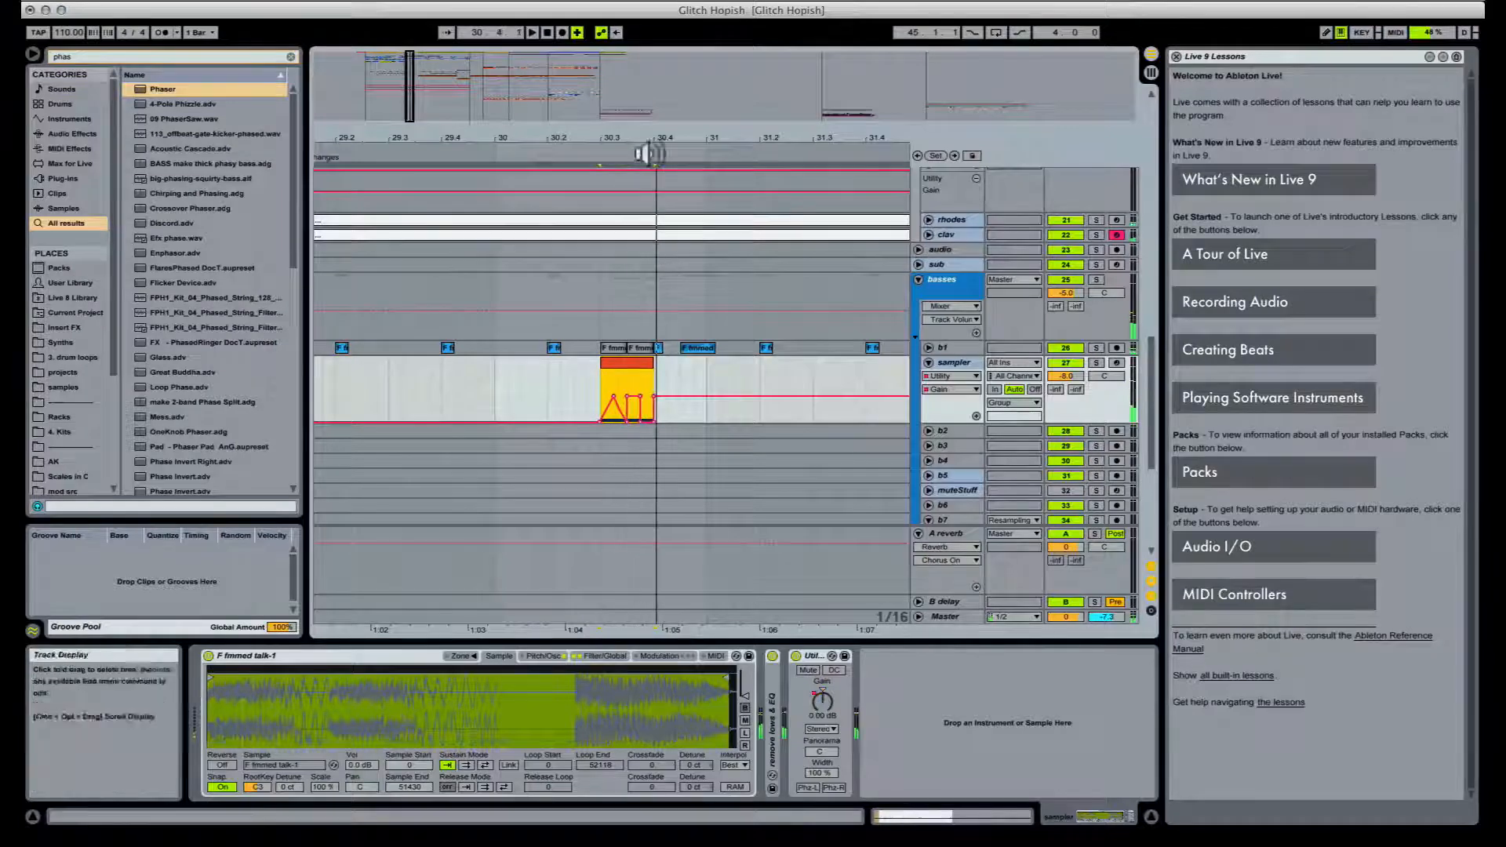
{"action": "key", "text": "super+2"}
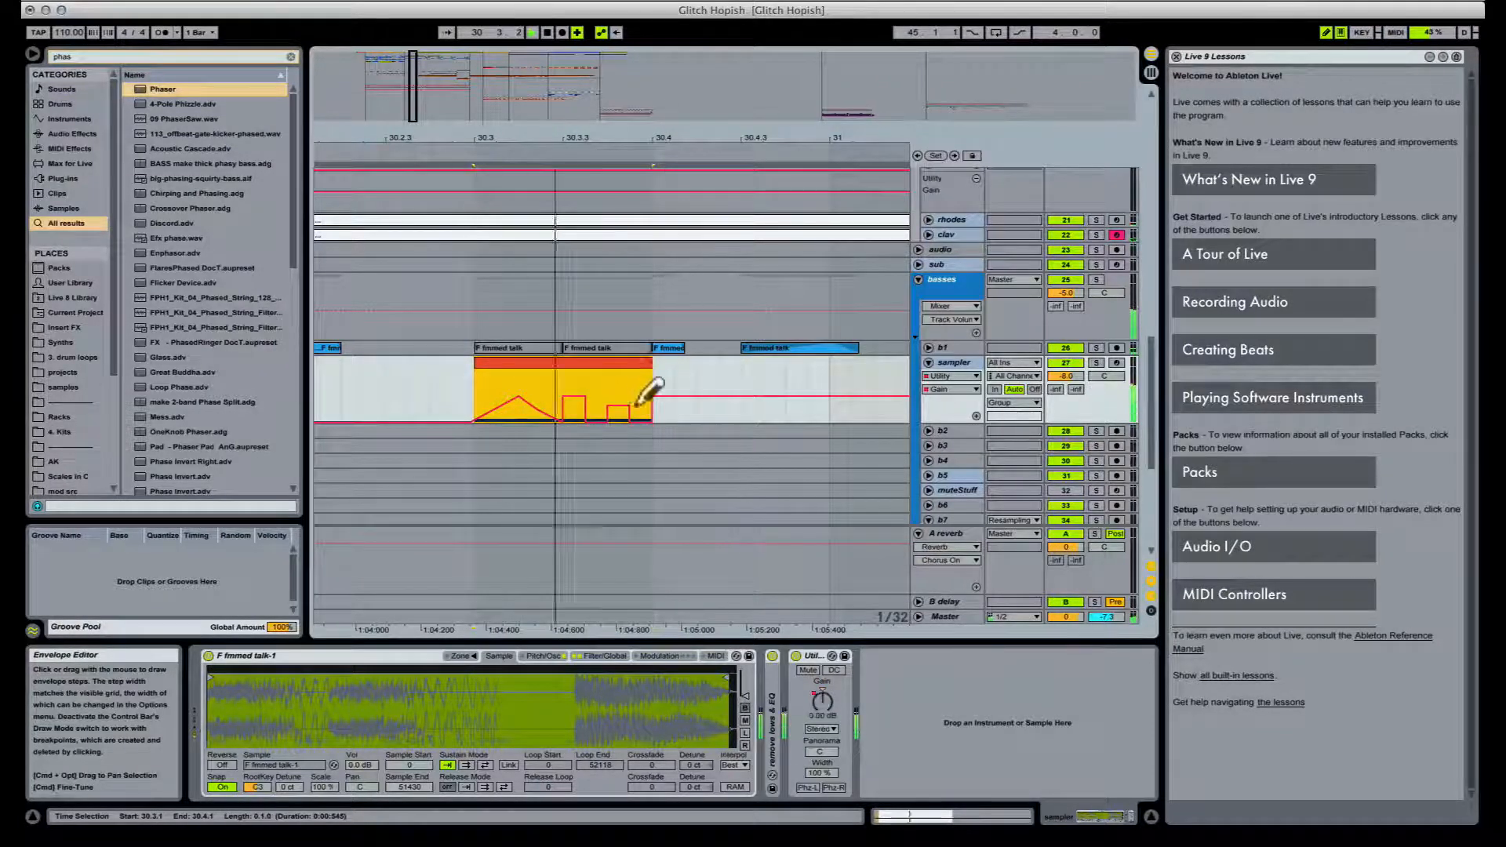
{"action": "left_click", "coordinate": [623, 398]}
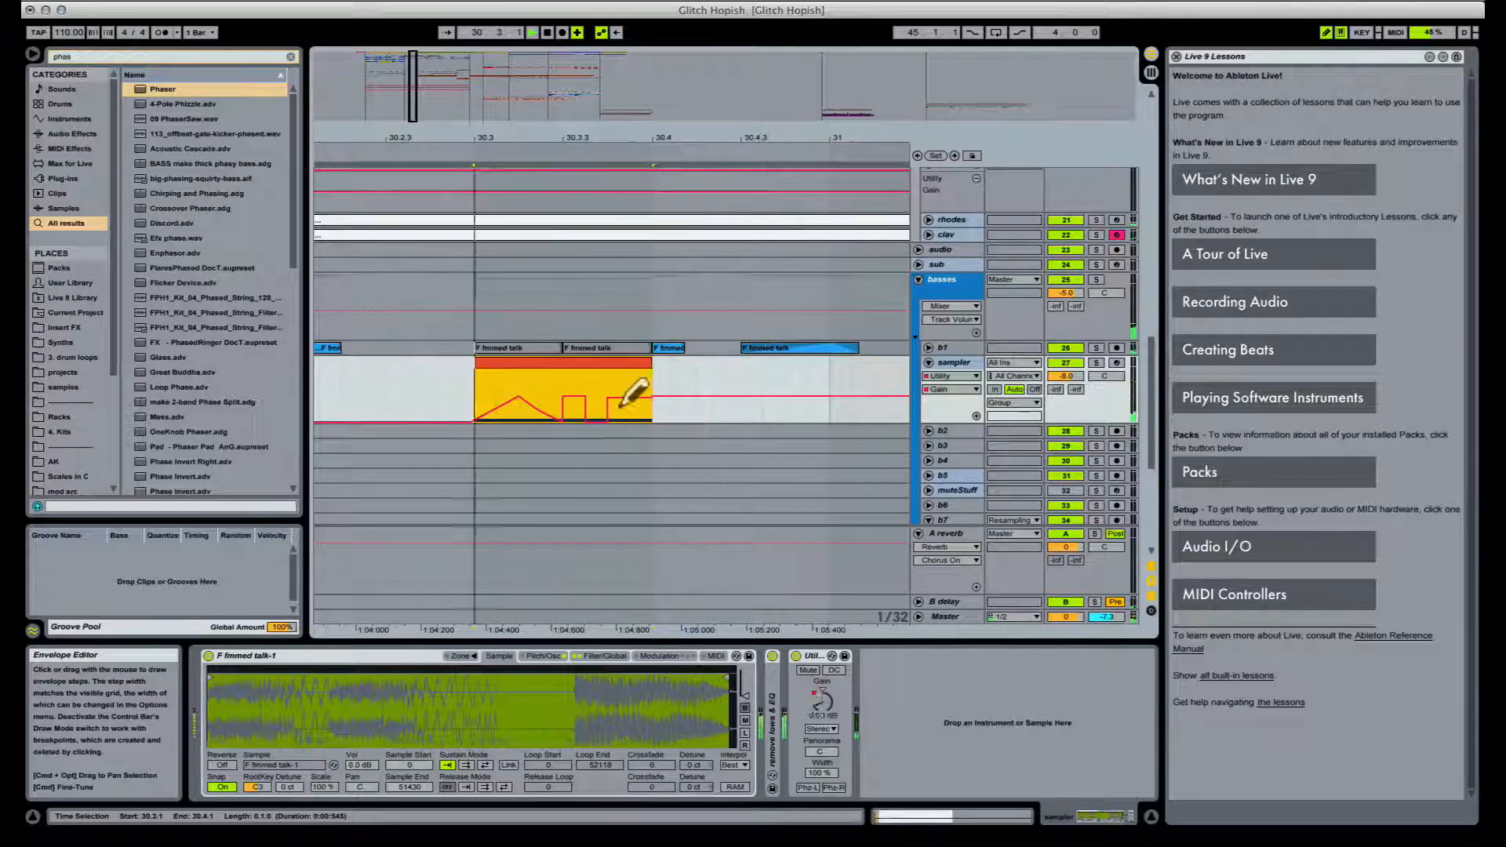
{"action": "key", "text": "super+1"}
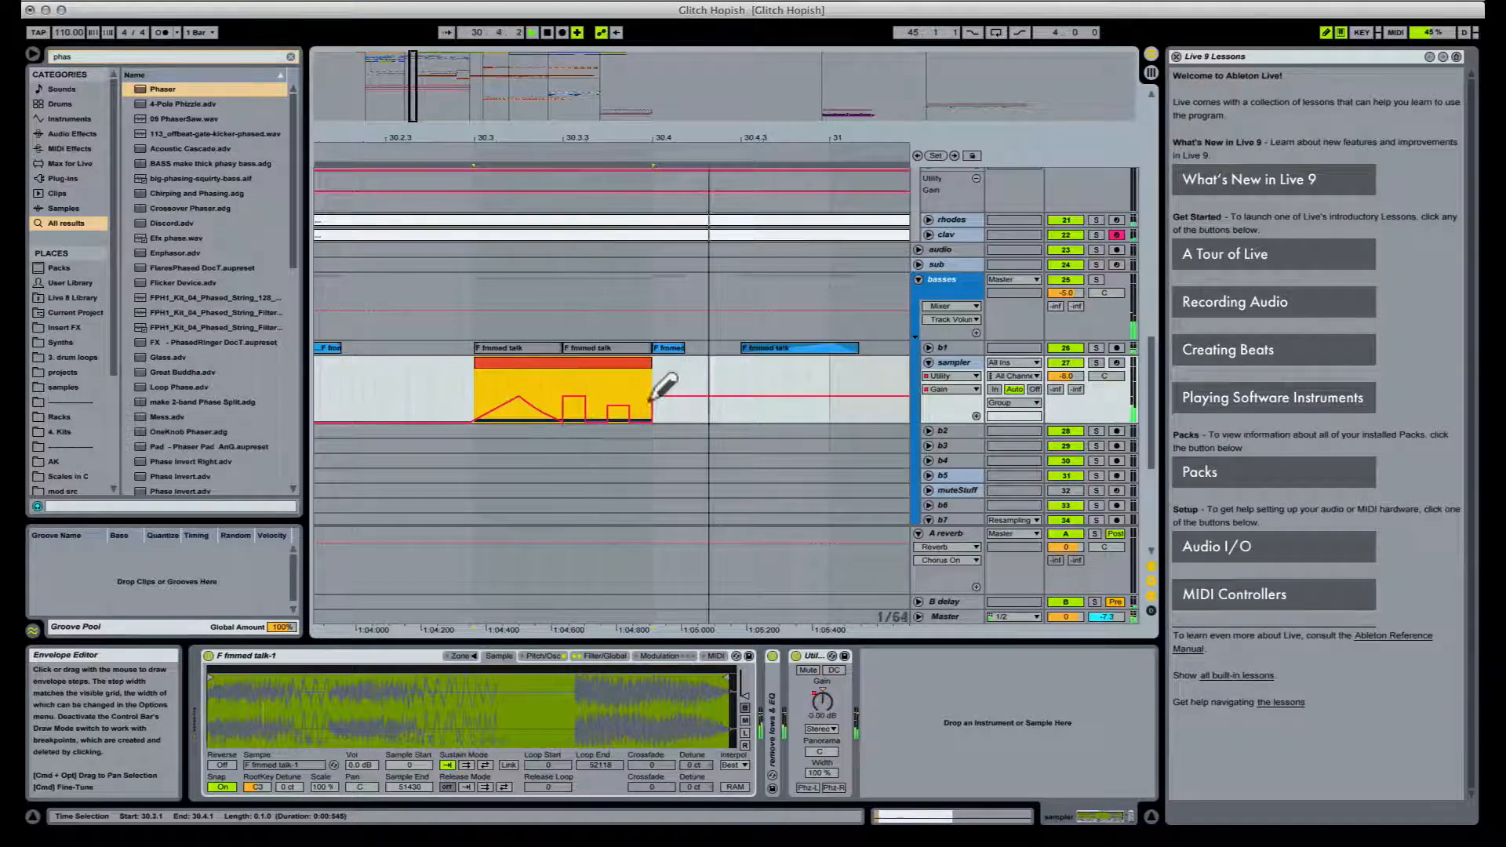
{"action": "key", "text": "space"}
{"action": "key", "text": "super+z"}
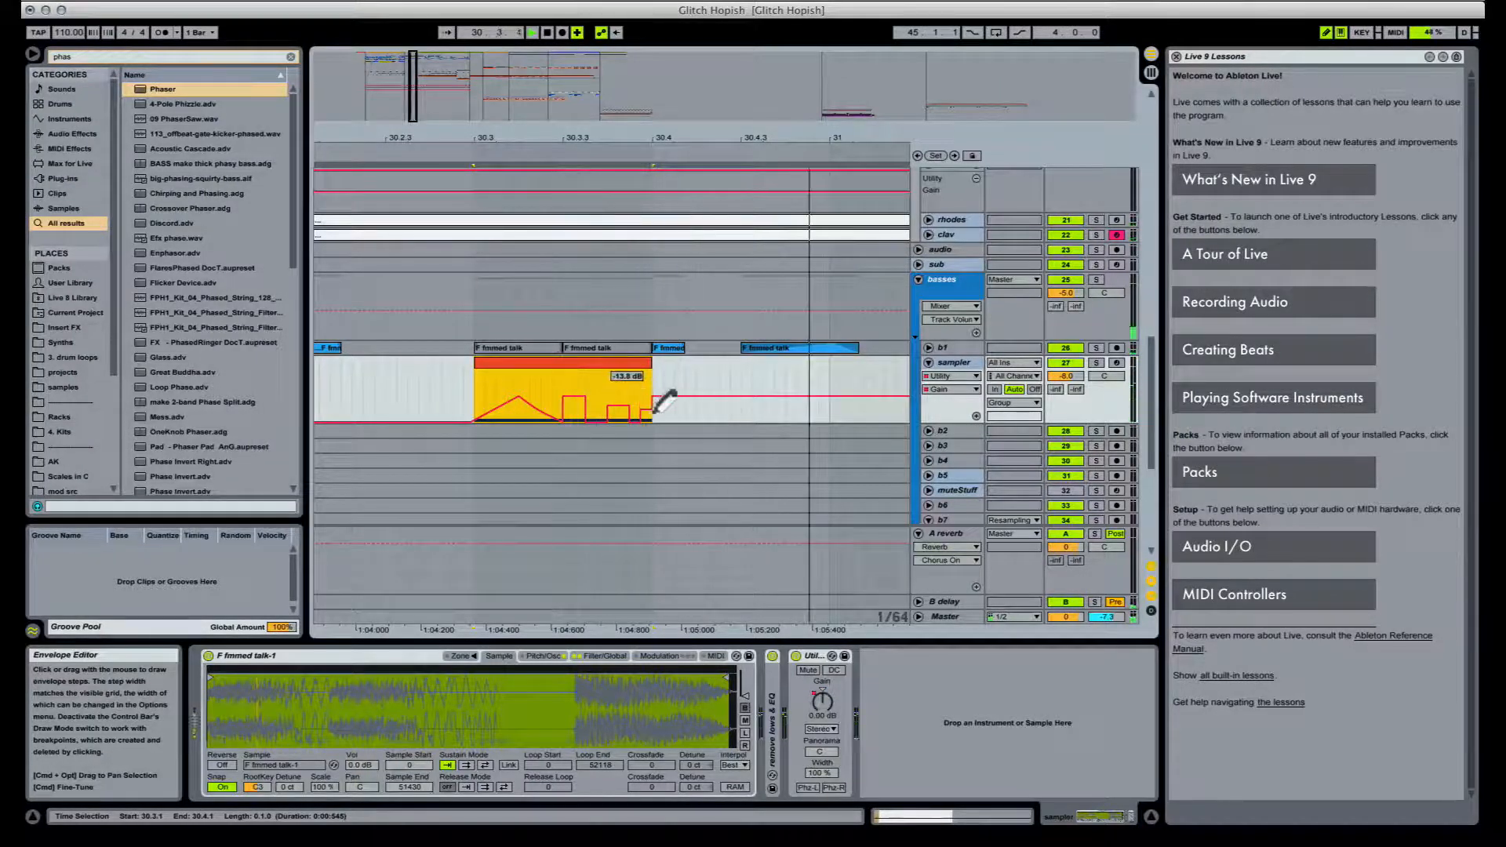
{"action": "key", "text": "space"}
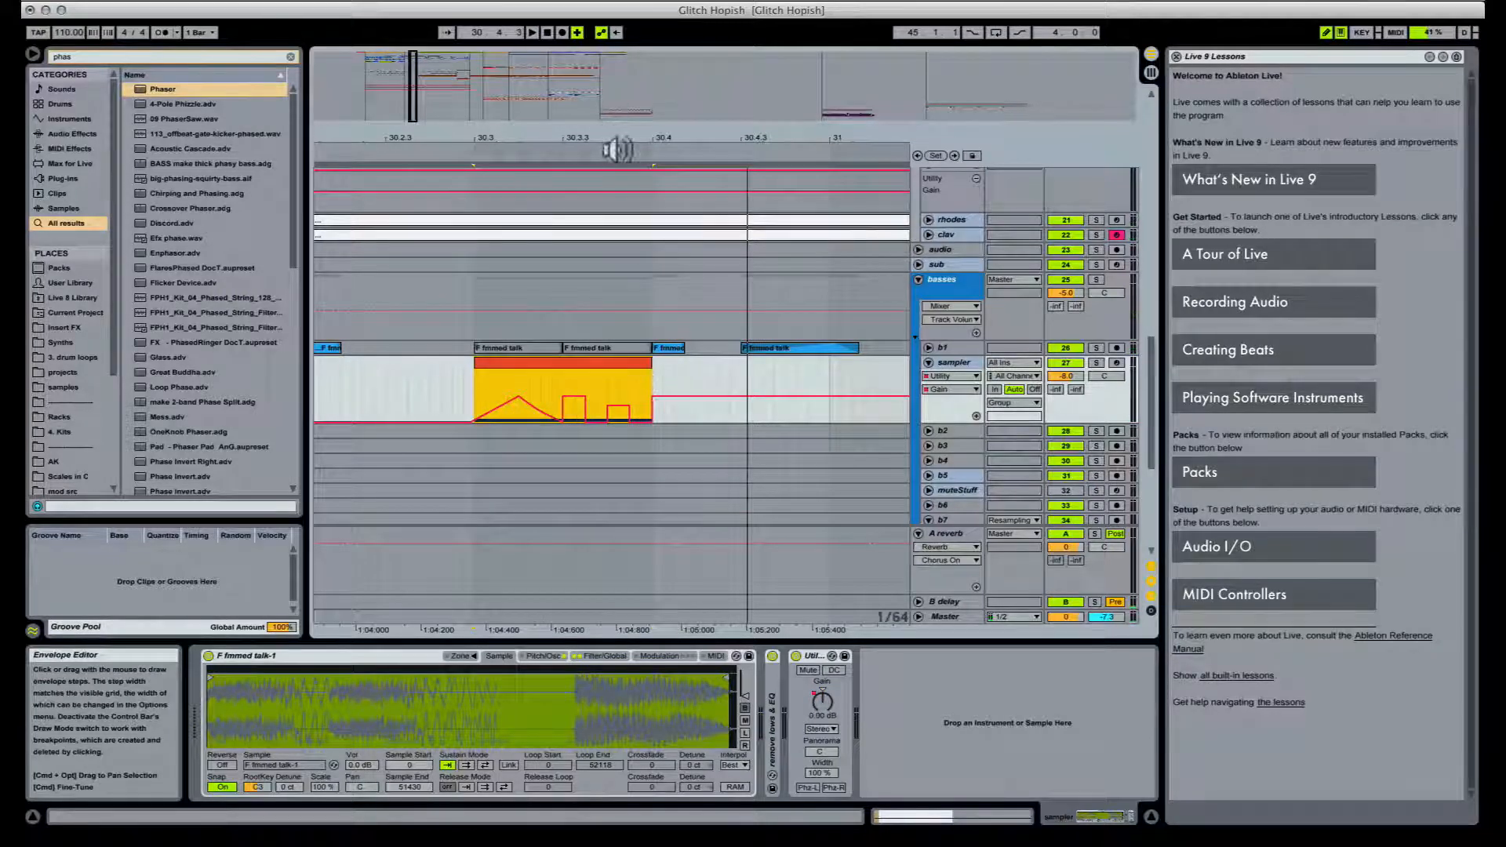
Step: Draw two narrow gain pulses on a 1/128 grid just before 30.4 and extend the drop slightly past the clip's end
{"action": "left_click_drag", "start_coordinate": [618, 149], "coordinate": [645, 477]}
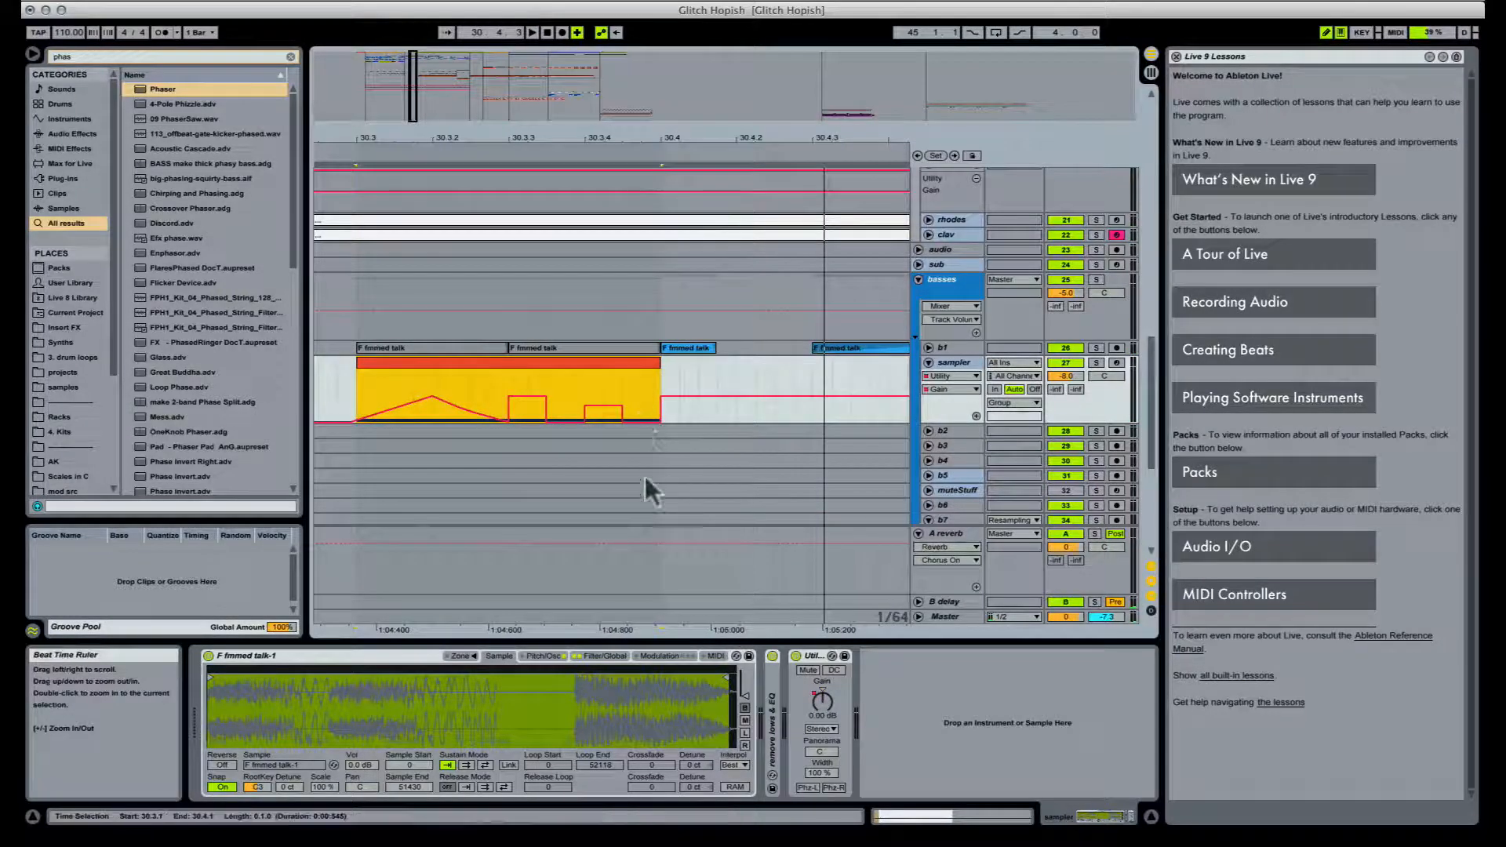
{"action": "left_click", "coordinate": [657, 390]}
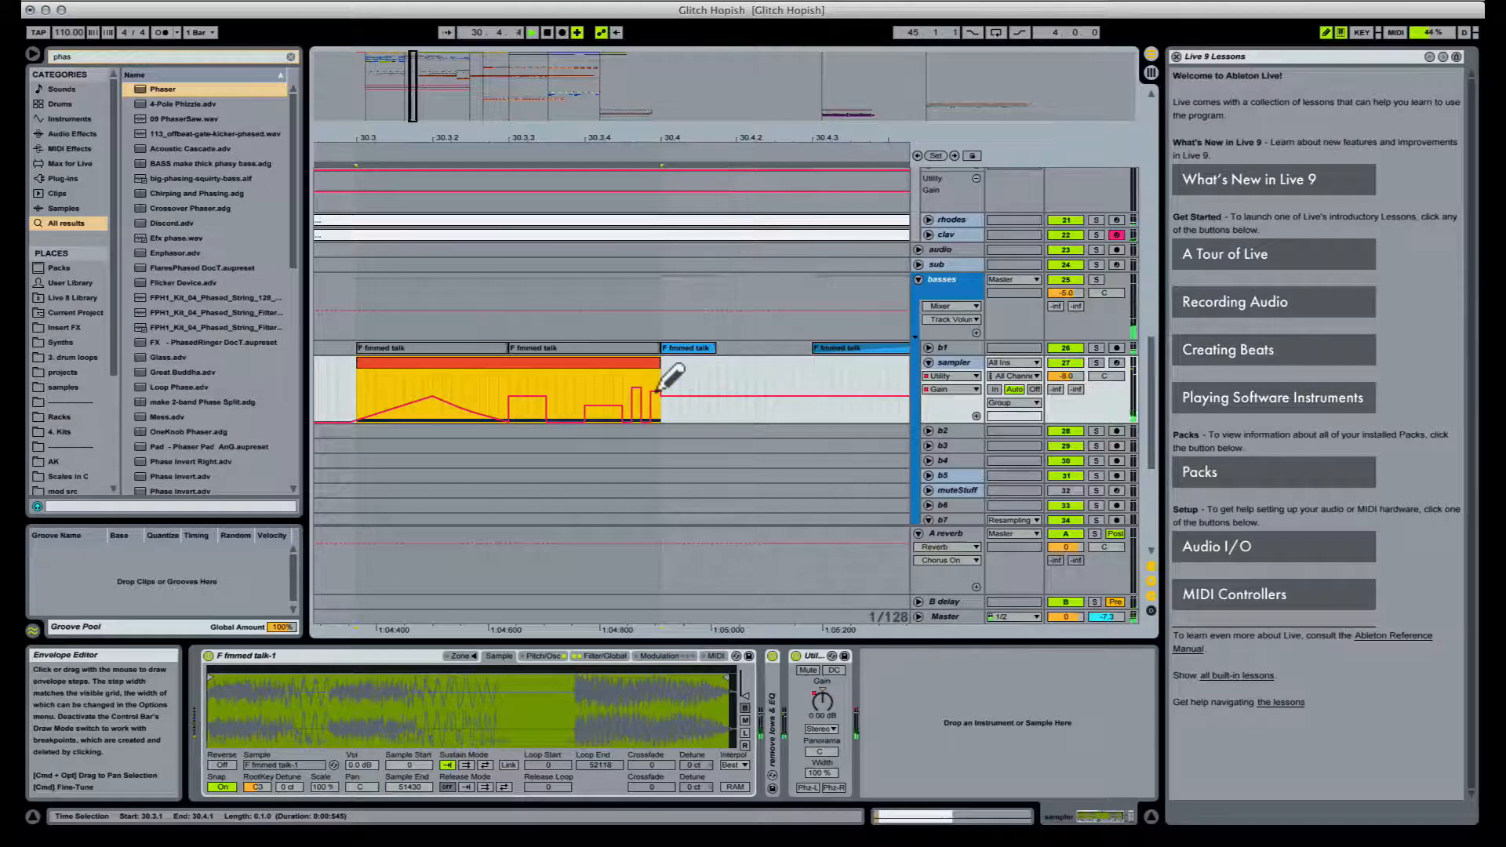
{"action": "left_click", "coordinate": [657, 387]}
{"action": "left_click_drag", "start_coordinate": [661, 385], "coordinate": [669, 425]}
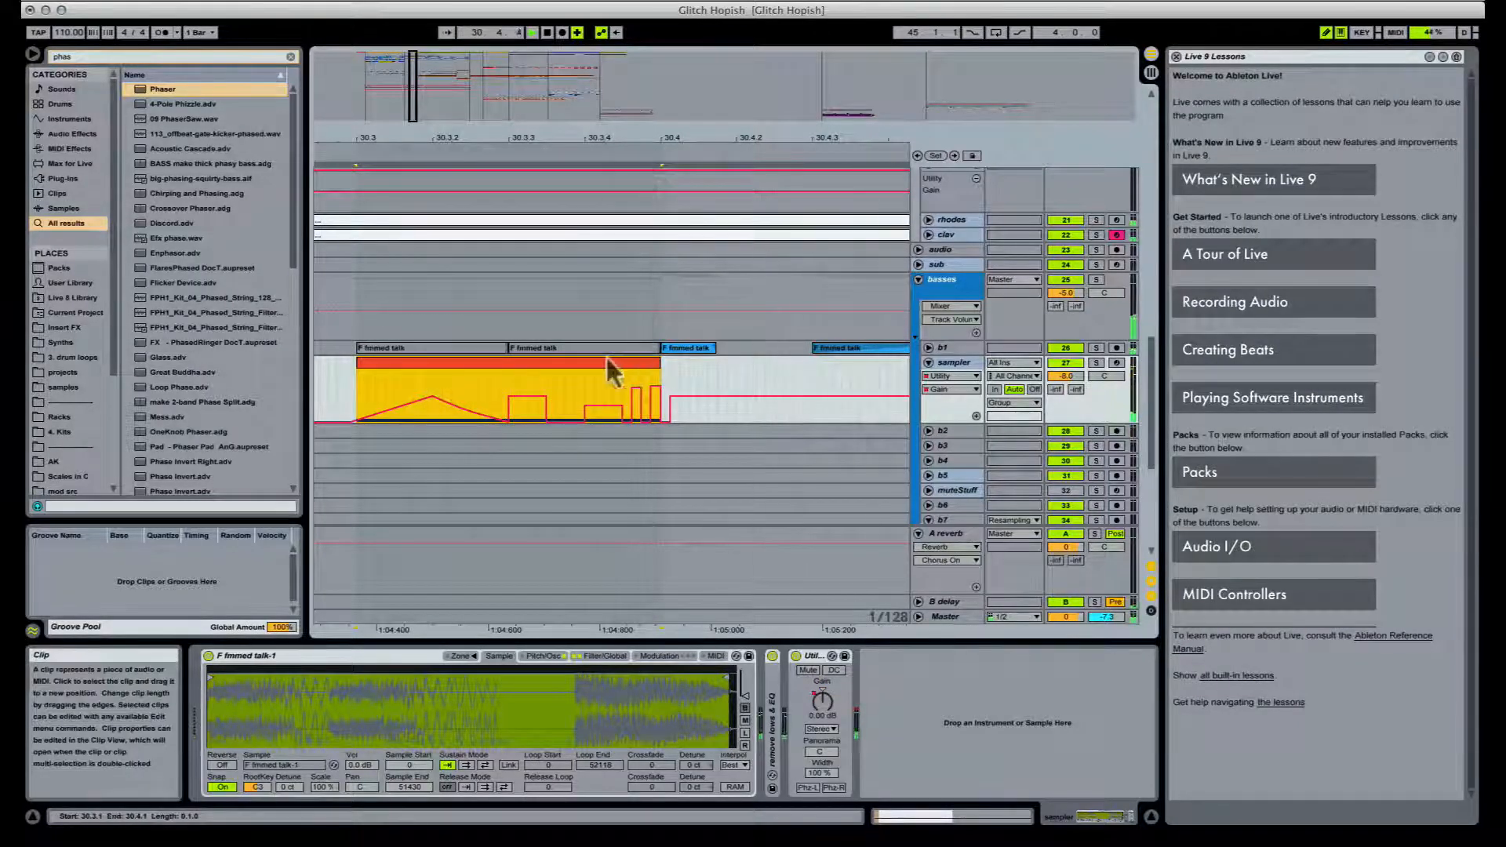
Step: Audition the gated sampler clip in context, checking the track levels in Session View, and return to 29.1.1 in the arrangement
{"action": "key", "text": "Tab"}
{"action": "key", "text": "Tab"}
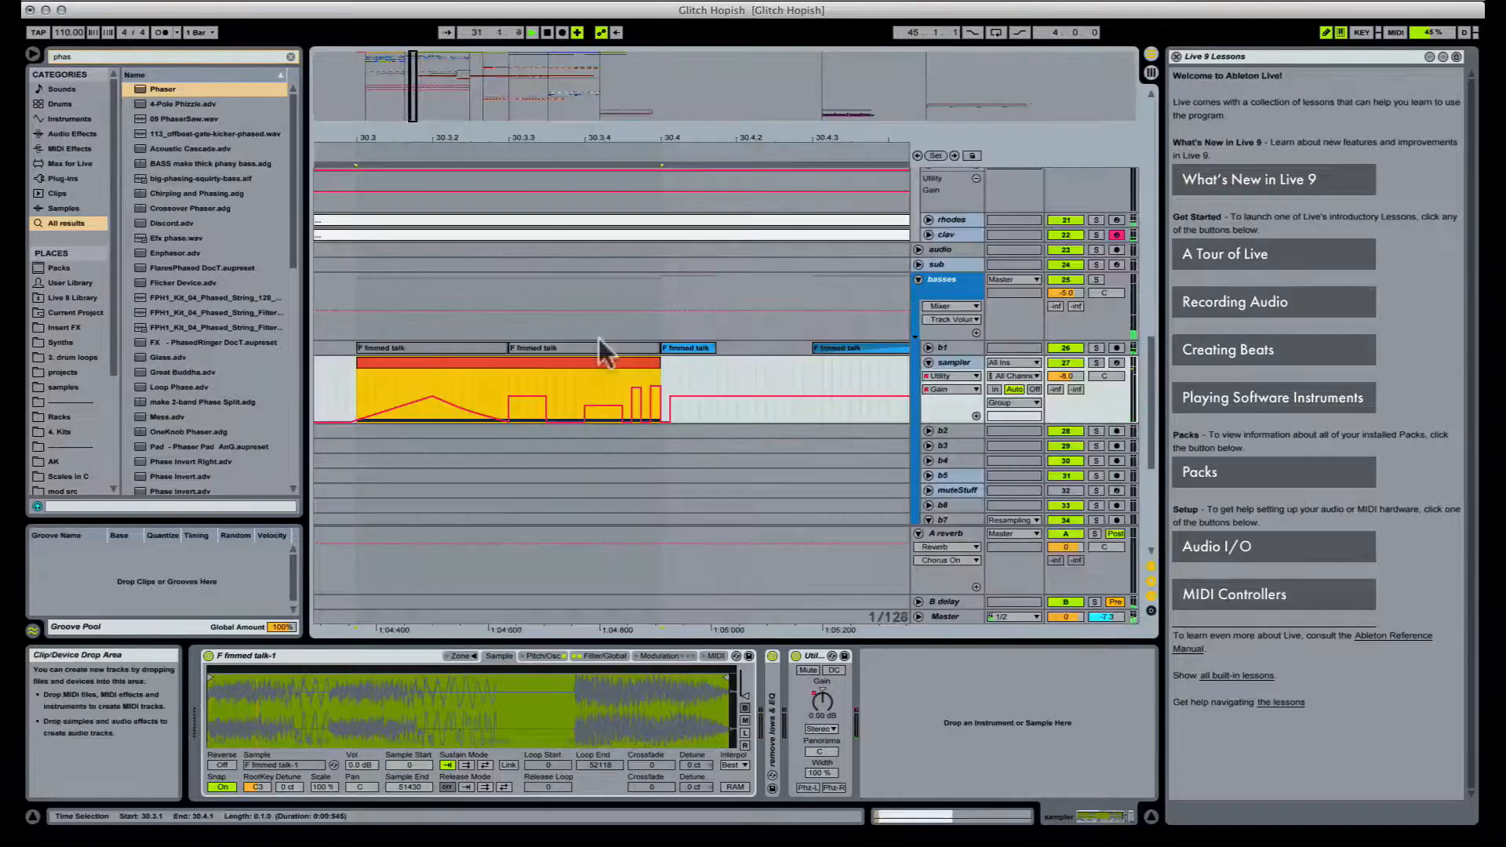
{"action": "left_click_drag", "start_coordinate": [582, 140], "coordinate": [616, 95]}
{"action": "key", "text": "space"}
{"action": "key", "text": "space"}
{"action": "key", "text": "Tab"}
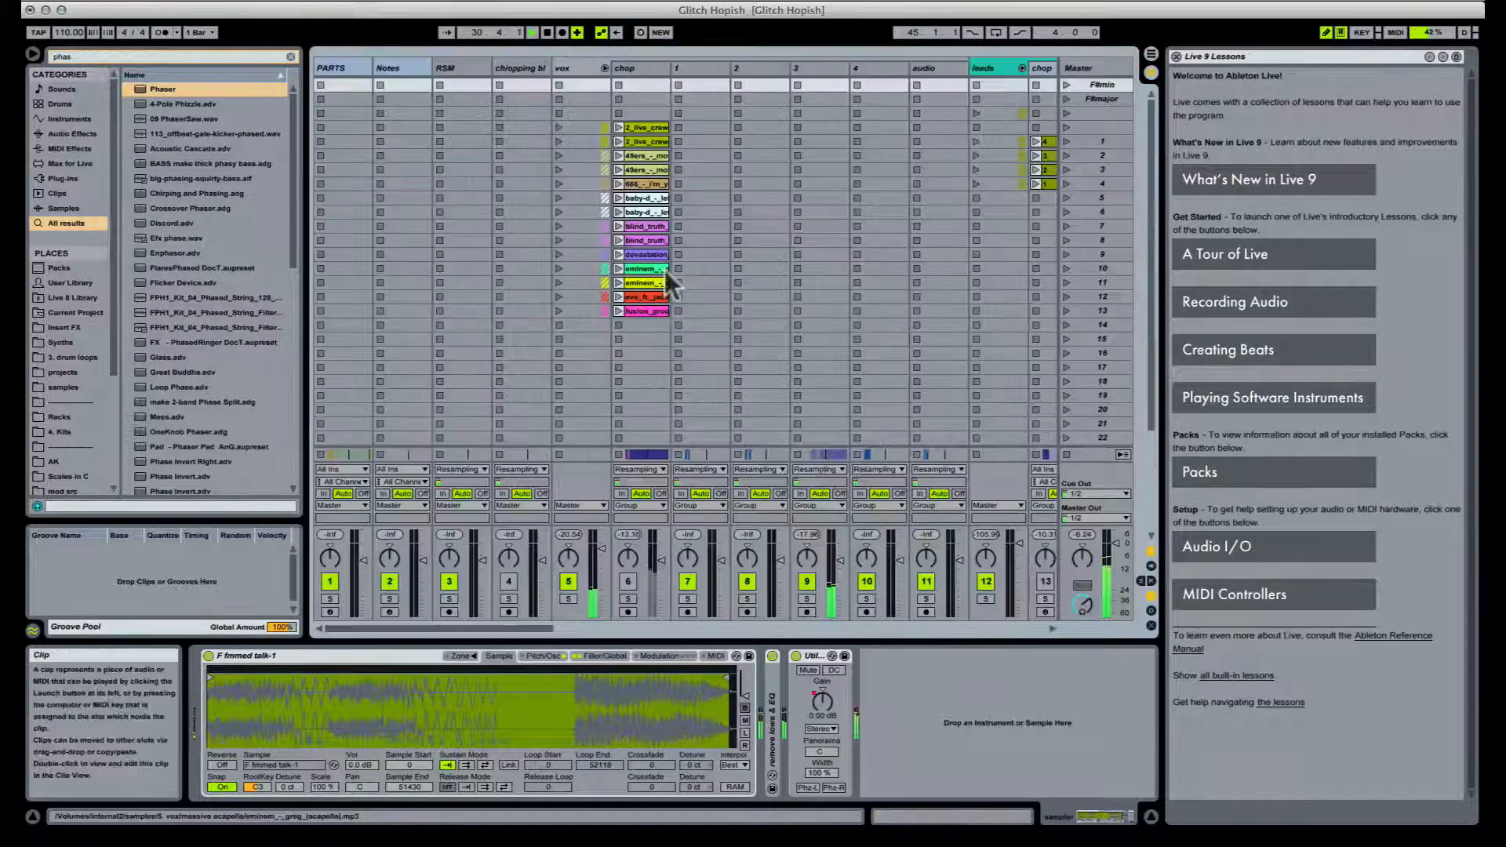
{"action": "key", "text": "Tab"}
{"action": "key", "text": "space"}
{"action": "left_click_drag", "start_coordinate": [663, 141], "coordinate": [661, 189]}
{"action": "left_click", "coordinate": [472, 369]}
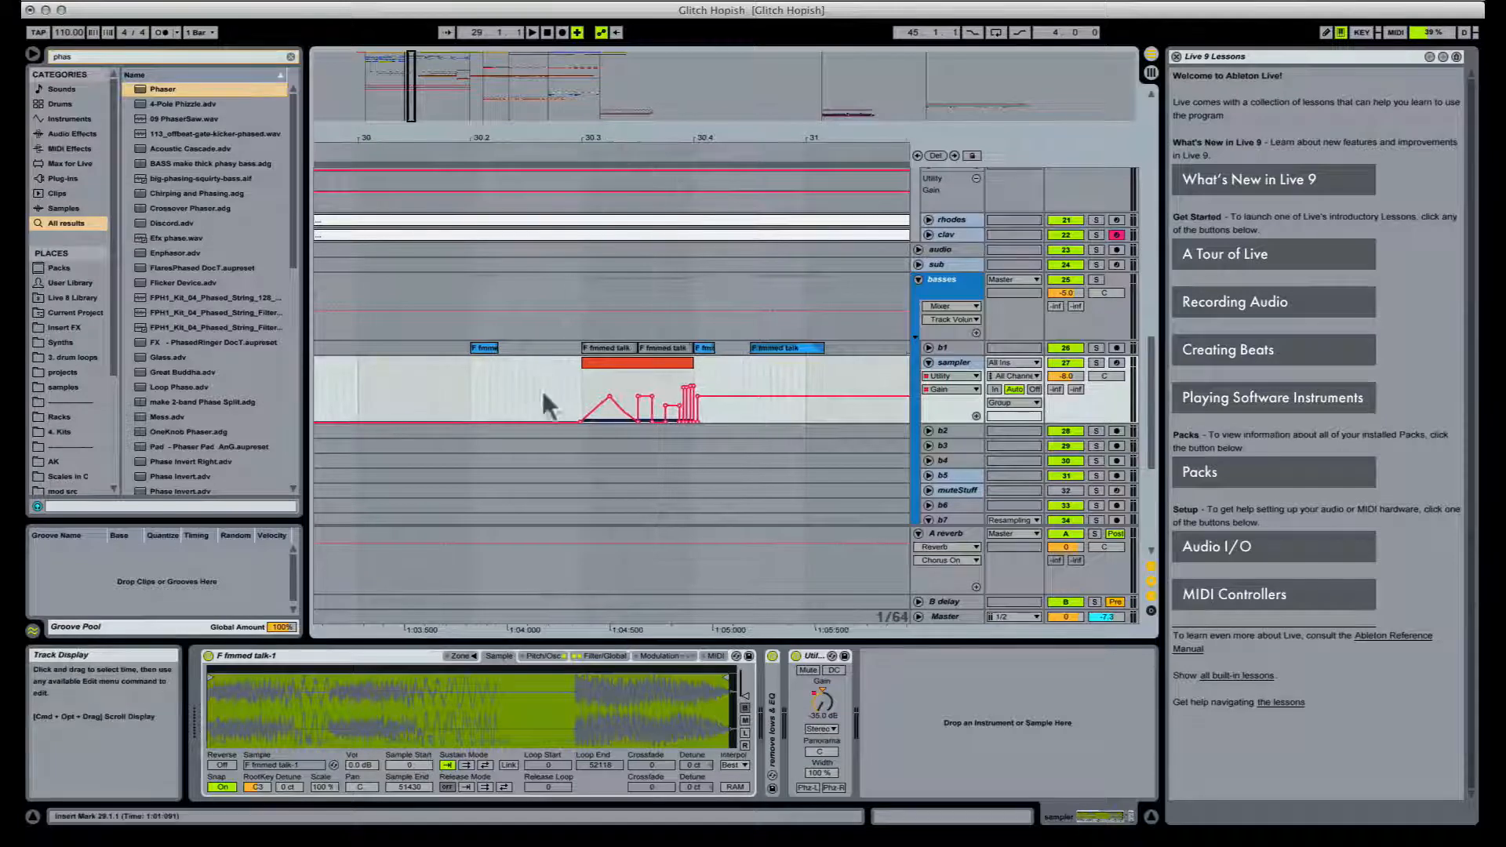
Step: Select the sampler clip at 30.3 and search the browser for "spec" to add a Spectrum after the Utility
{"action": "left_click", "coordinate": [620, 363]}
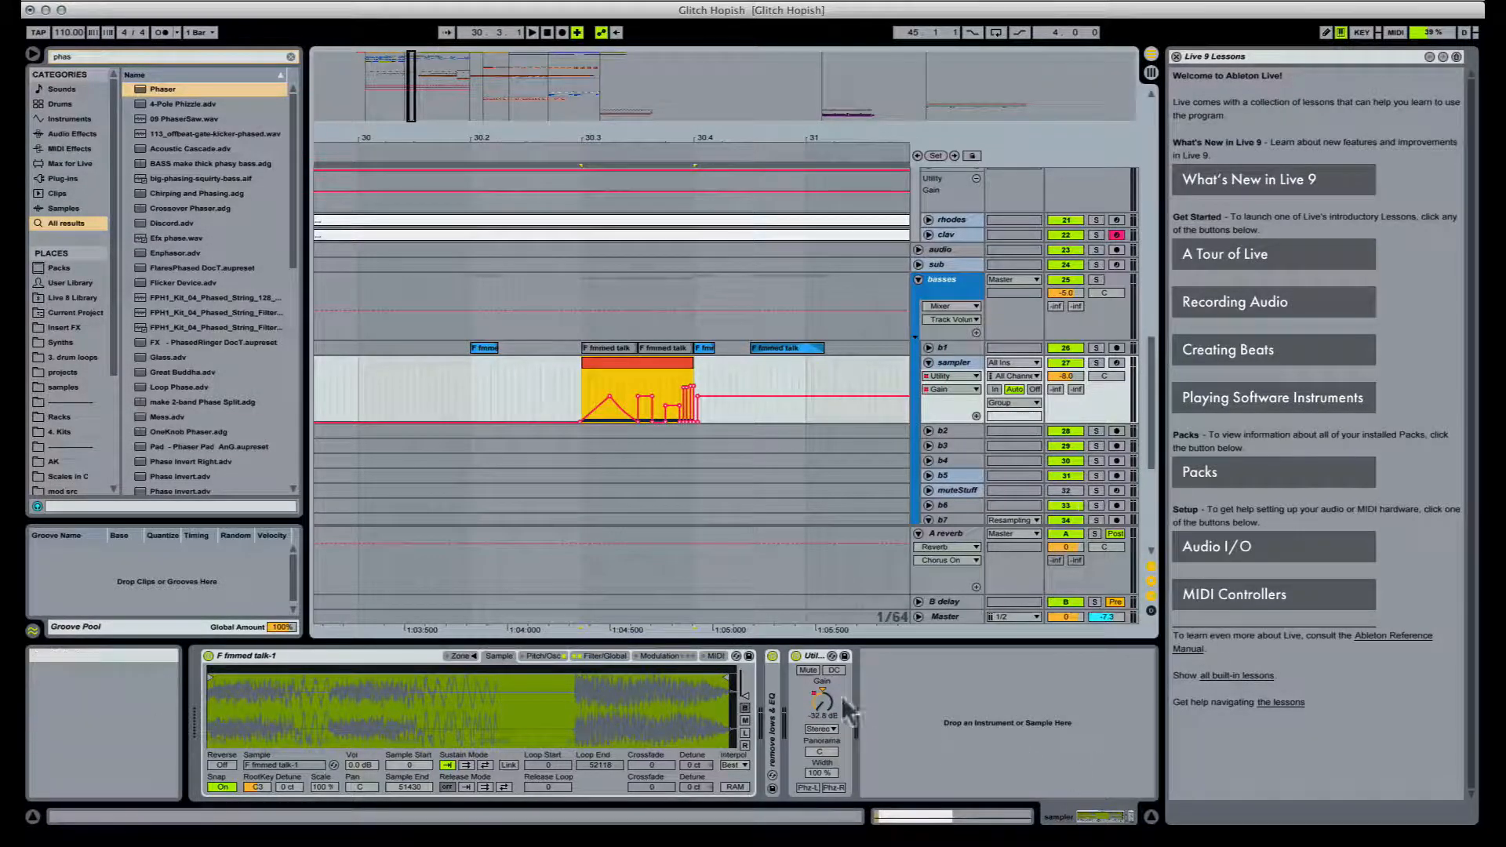
{"action": "key", "text": "super+f"}
{"action": "type", "text": "spec"}
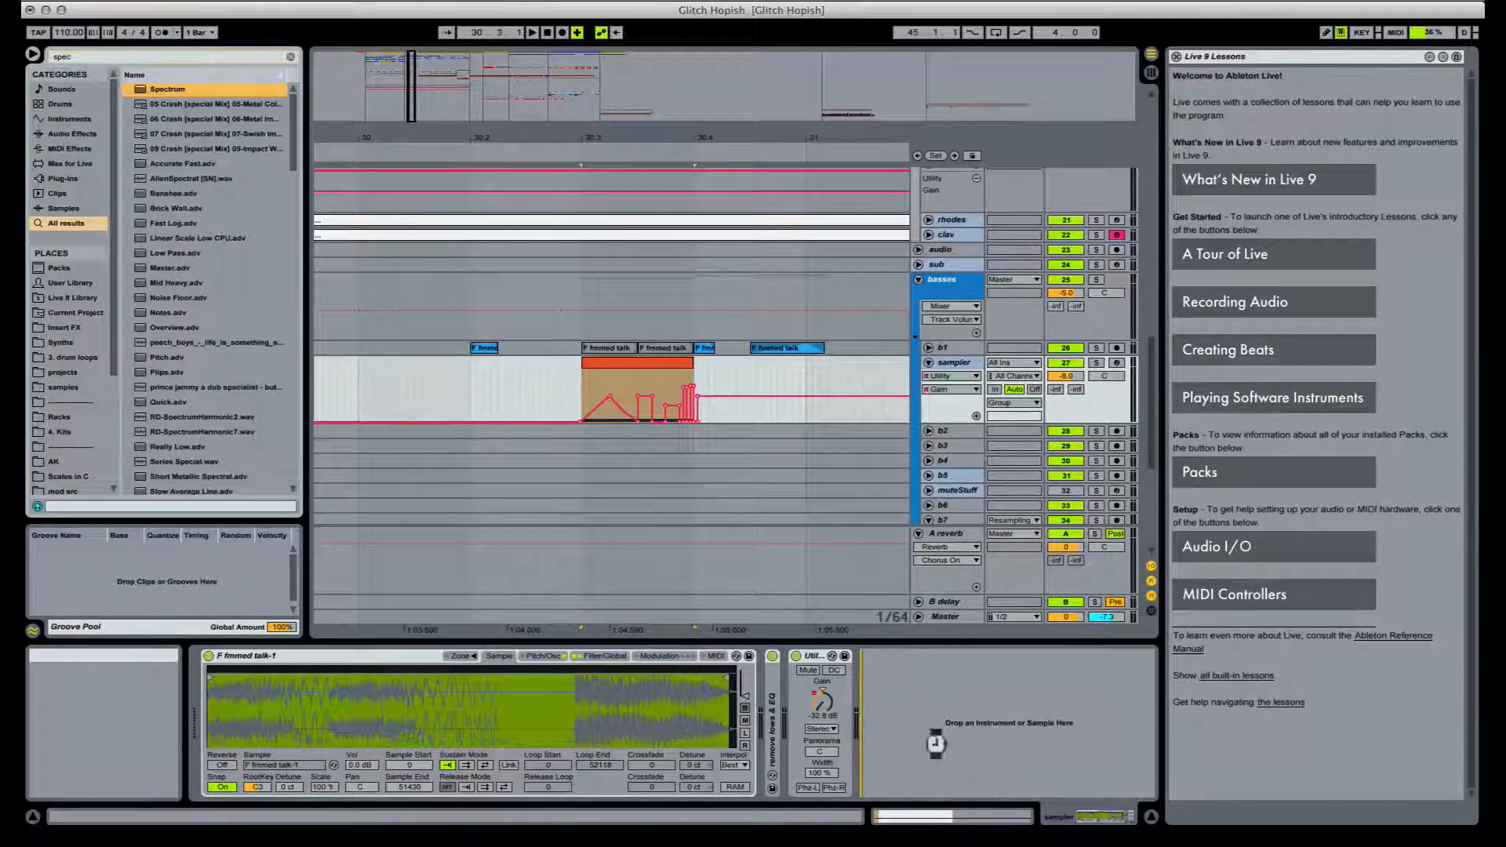
Step: Inspect the sampler track's frequency content with a Spectrum effect and delete the effect
{"action": "left_click_drag", "start_coordinate": [782, 486], "coordinate": [1015, 765]}
{"action": "double_click", "coordinate": [1055, 777]}
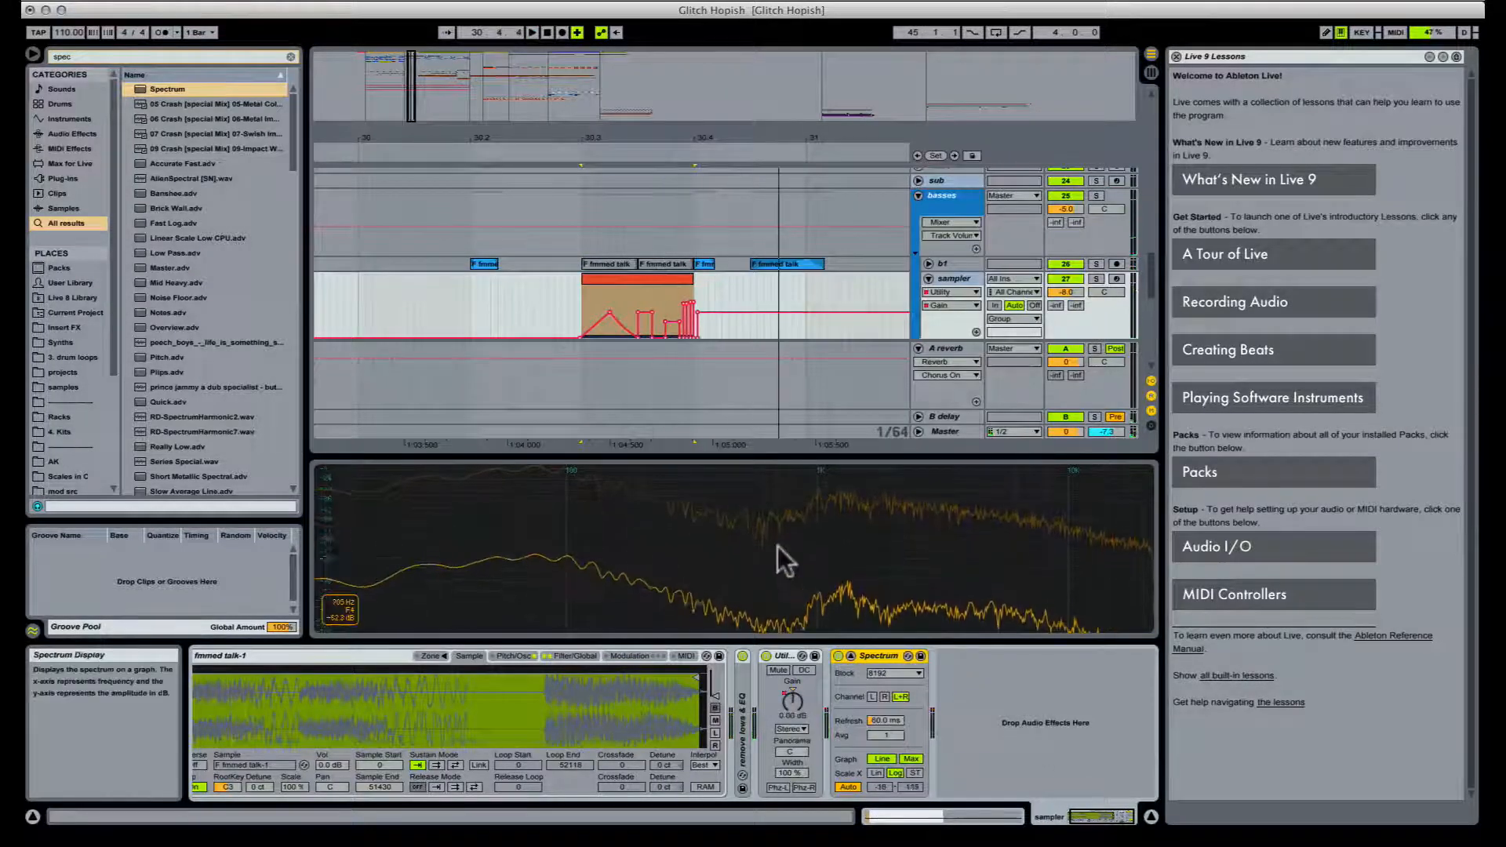
{"action": "left_click", "coordinate": [838, 656]}
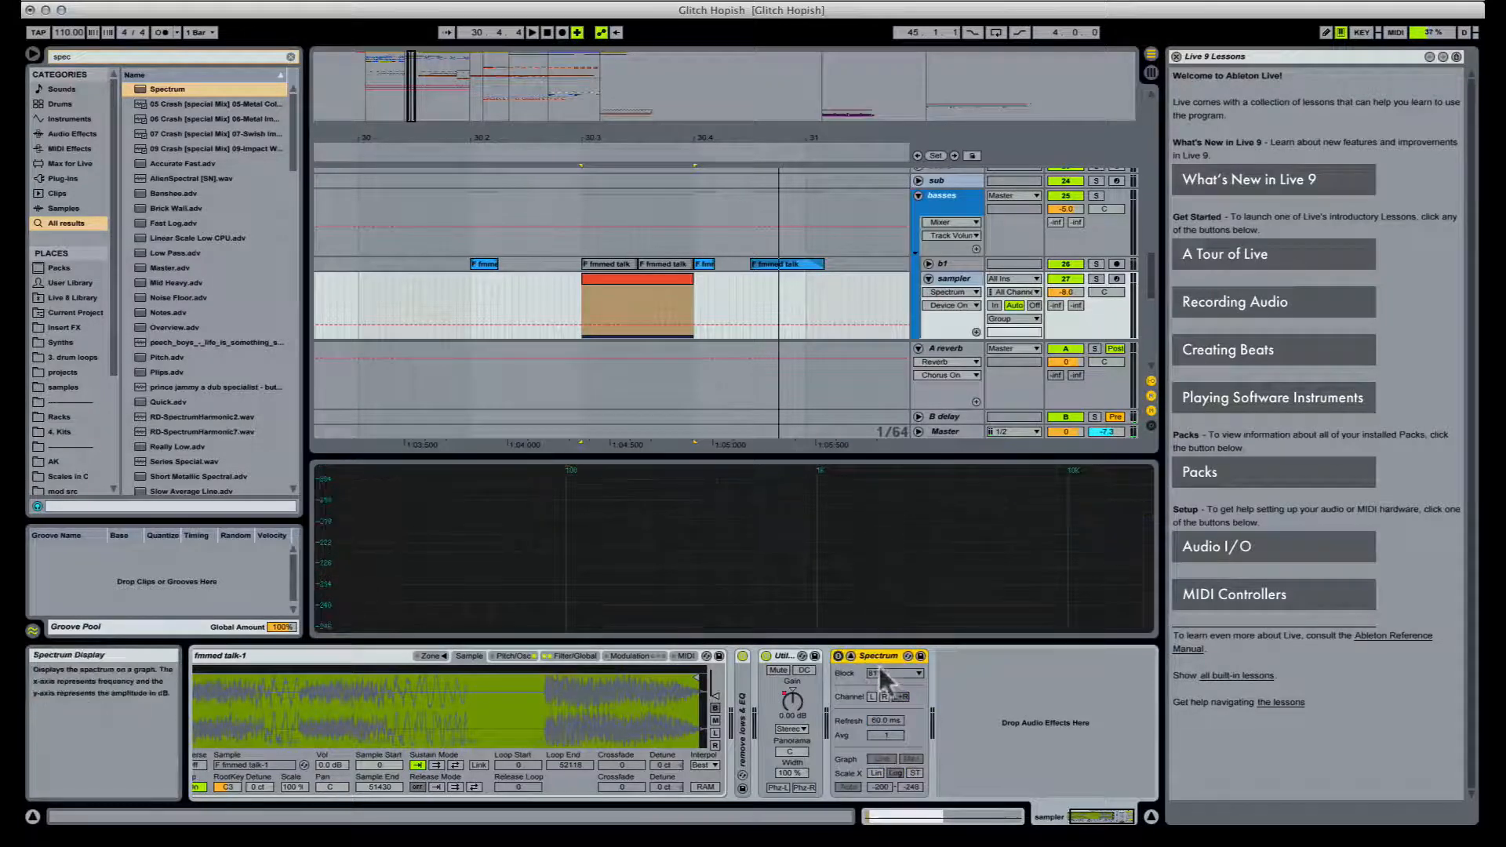
{"action": "key", "text": "Delete"}
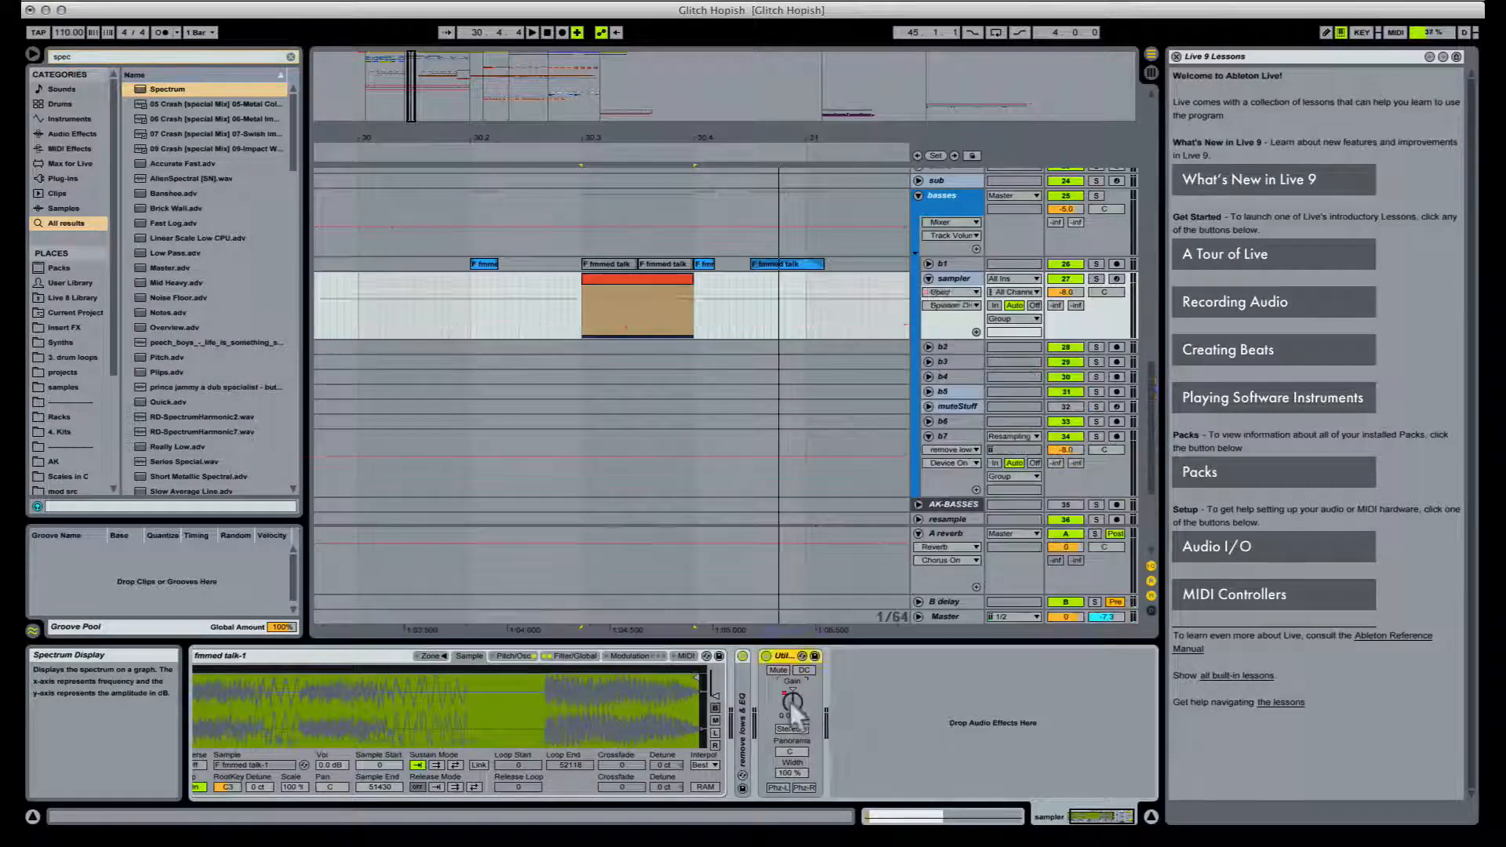
Step: Display the Utility gain automation on the sampler track and play the automated clip at 30.3
{"action": "right_click", "coordinate": [794, 706]}
{"action": "left_click", "coordinate": [581, 311]}
{"action": "left_click_drag", "start_coordinate": [576, 312], "coordinate": [709, 318]}
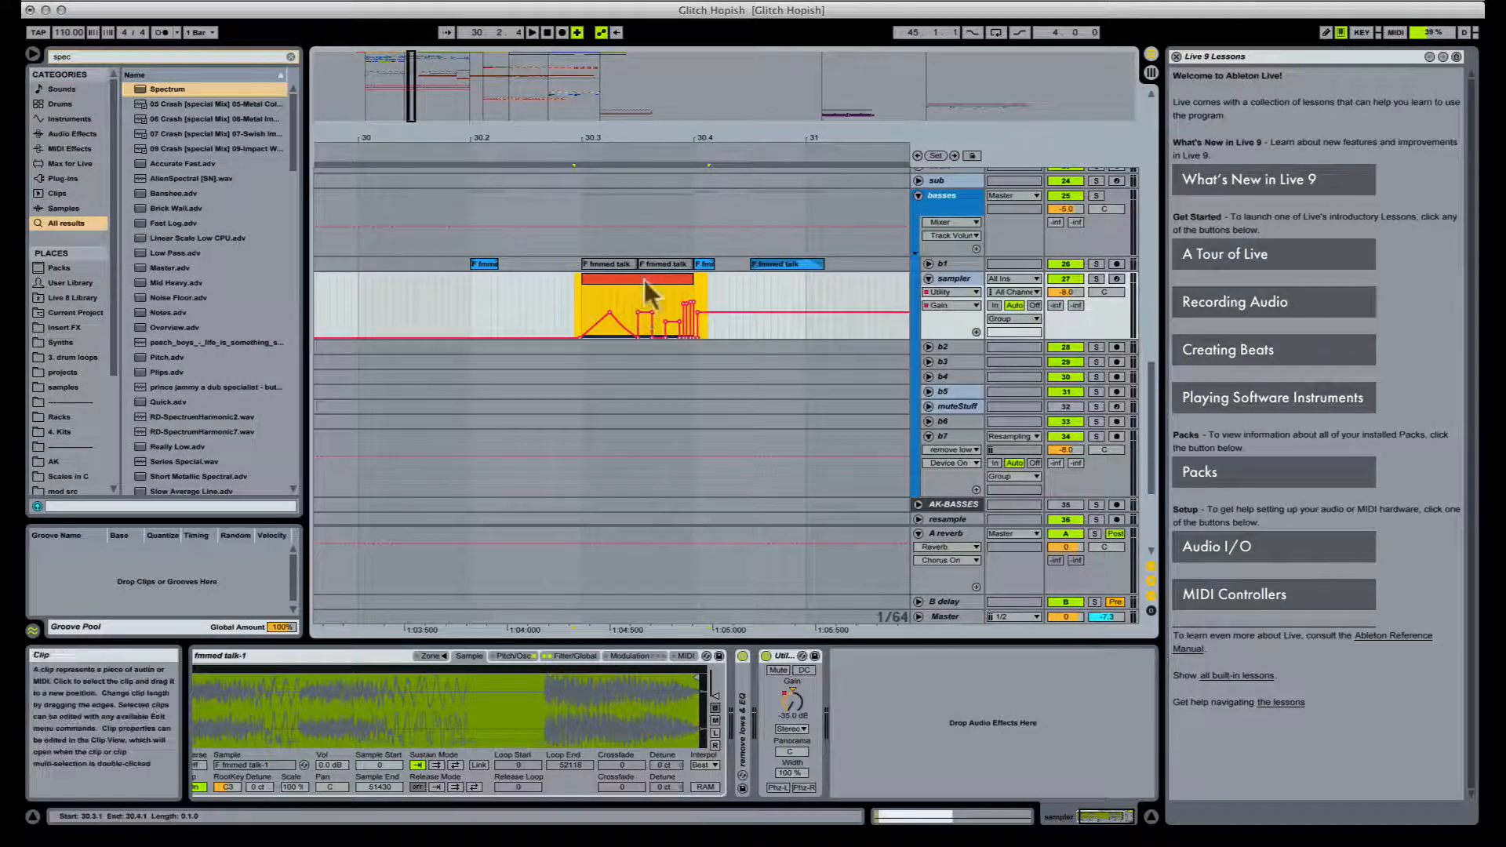
{"action": "key", "text": "space"}
{"action": "key", "text": "space"}
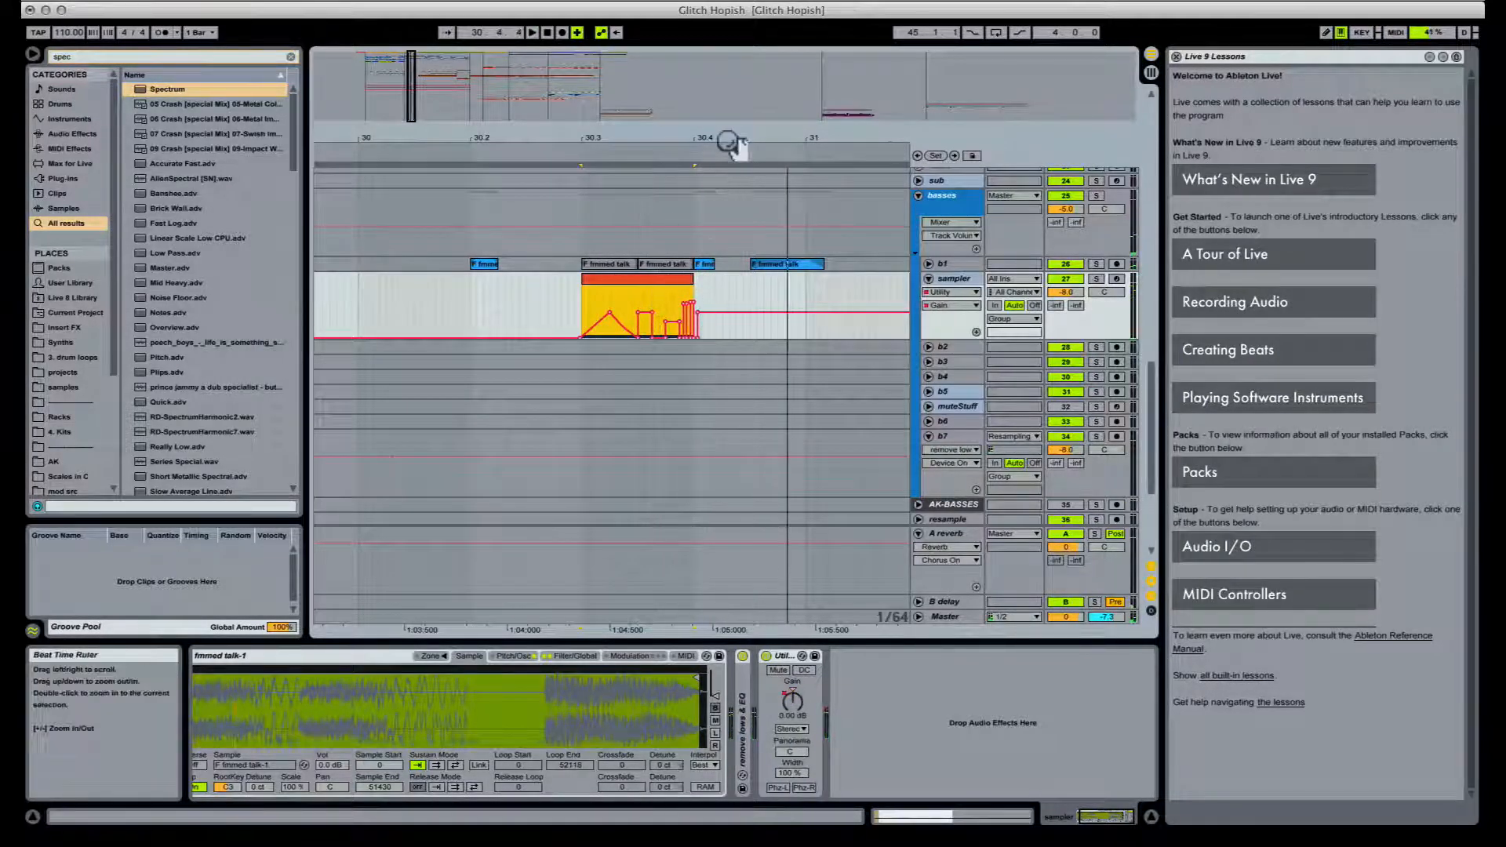
Step: Play the arrangement from bar 29 to hear the gated sampler clip in context
{"action": "mouse_move", "coordinate": [725, 139]}
{"action": "left_mouse_down"}
{"action": "mouse_move", "coordinate": [697, 138]}
{"action": "mouse_move", "coordinate": [696, 153]}
{"action": "mouse_move", "coordinate": [832, 118]}
{"action": "mouse_move", "coordinate": [842, 95]}
{"action": "mouse_move", "coordinate": [507, 140]}
{"action": "left_mouse_up"}
{"action": "left_click", "coordinate": [635, 300]}
{"action": "key", "text": "space"}
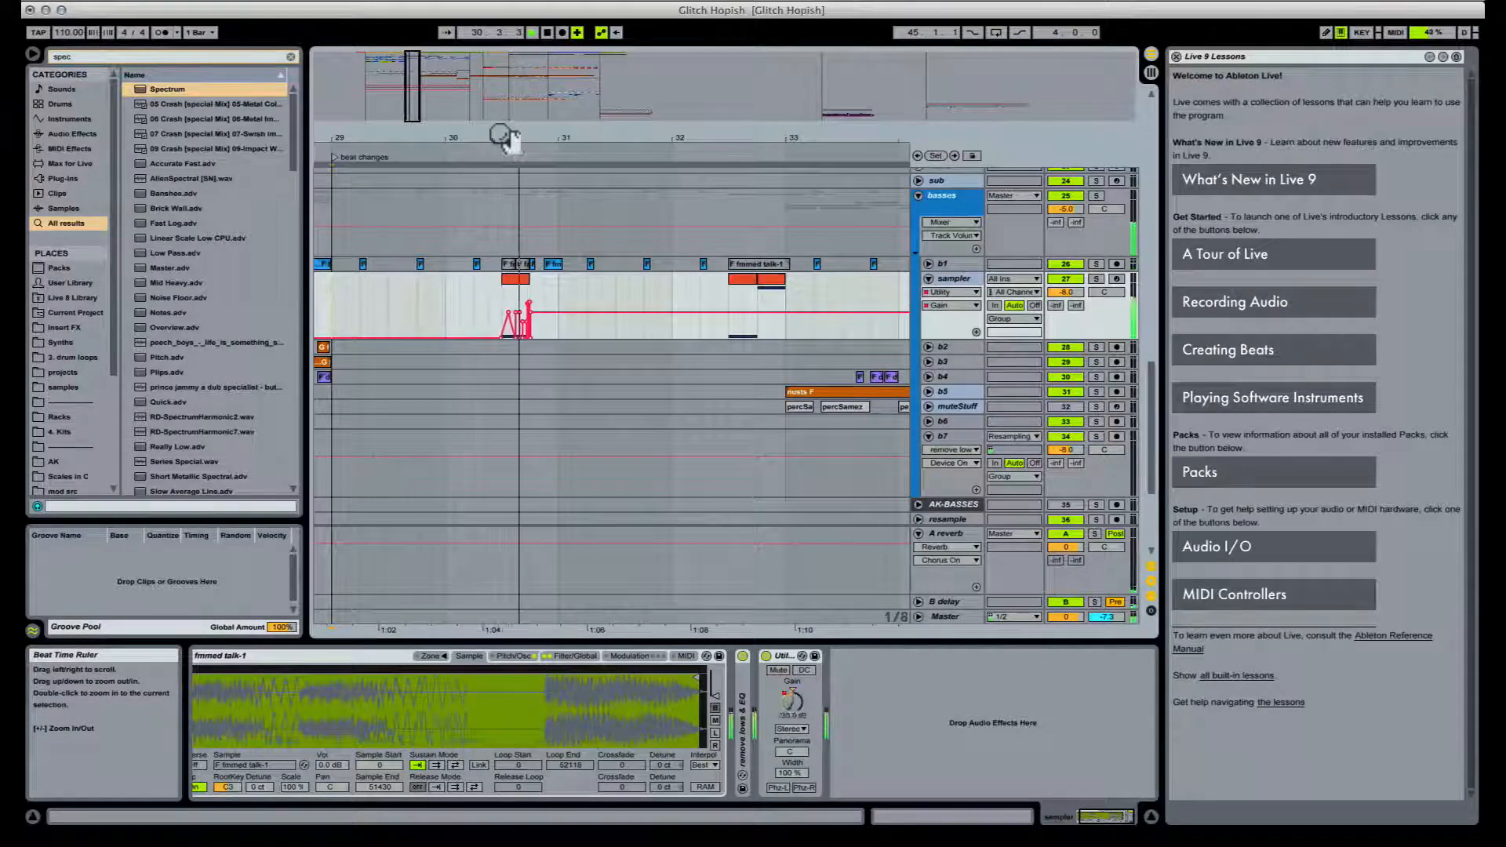
{"action": "left_click_drag", "start_coordinate": [553, 141], "coordinate": [558, 208]}
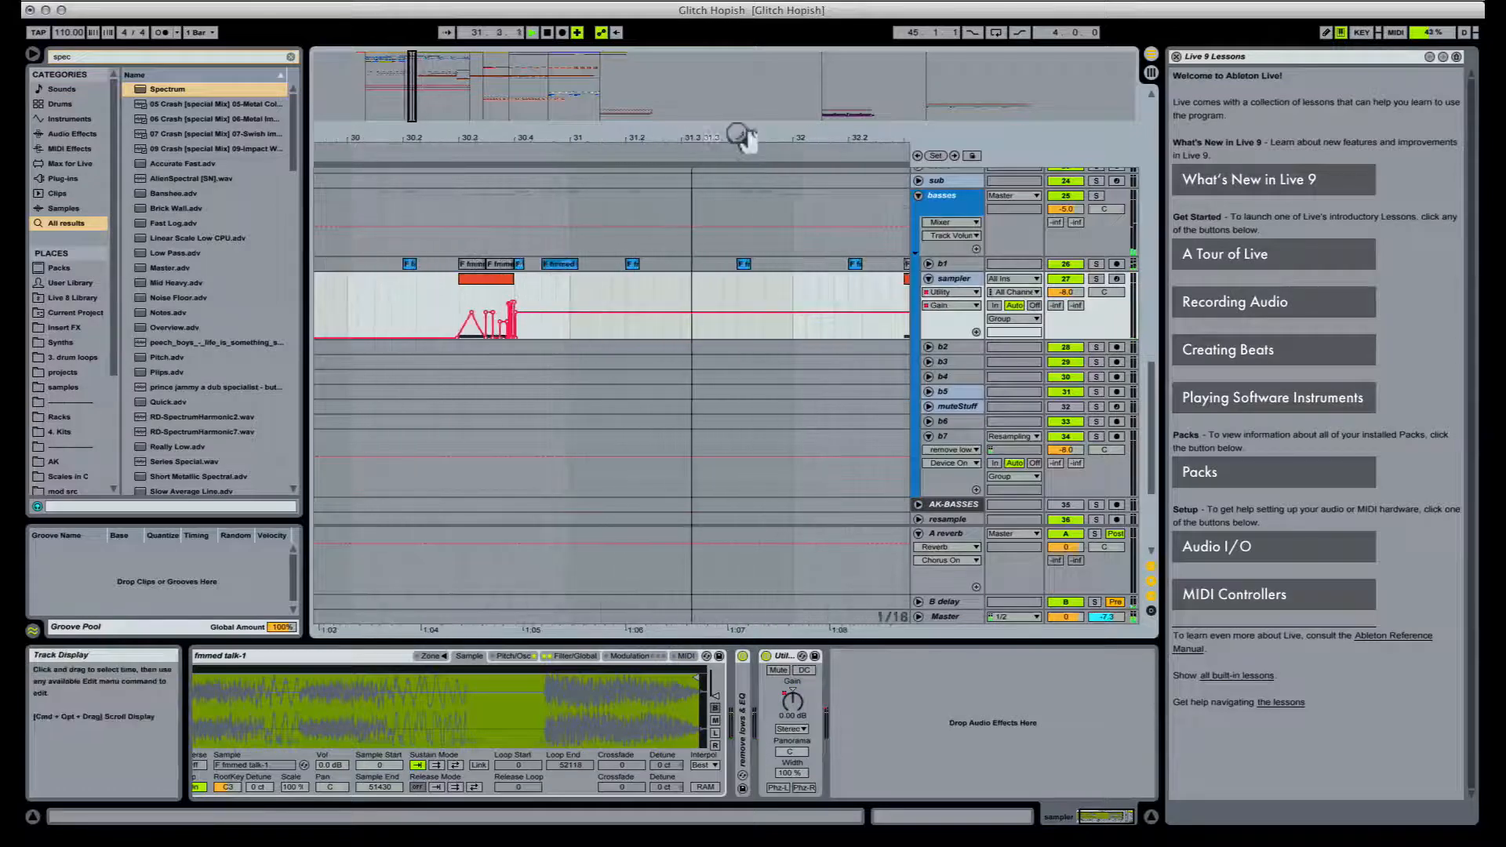
Step: Copy the sampler clip with its gain automation from 30.3.1 to 31.3.1, and overlap another copy starting at 31.2.2
{"action": "left_click", "coordinate": [492, 290]}
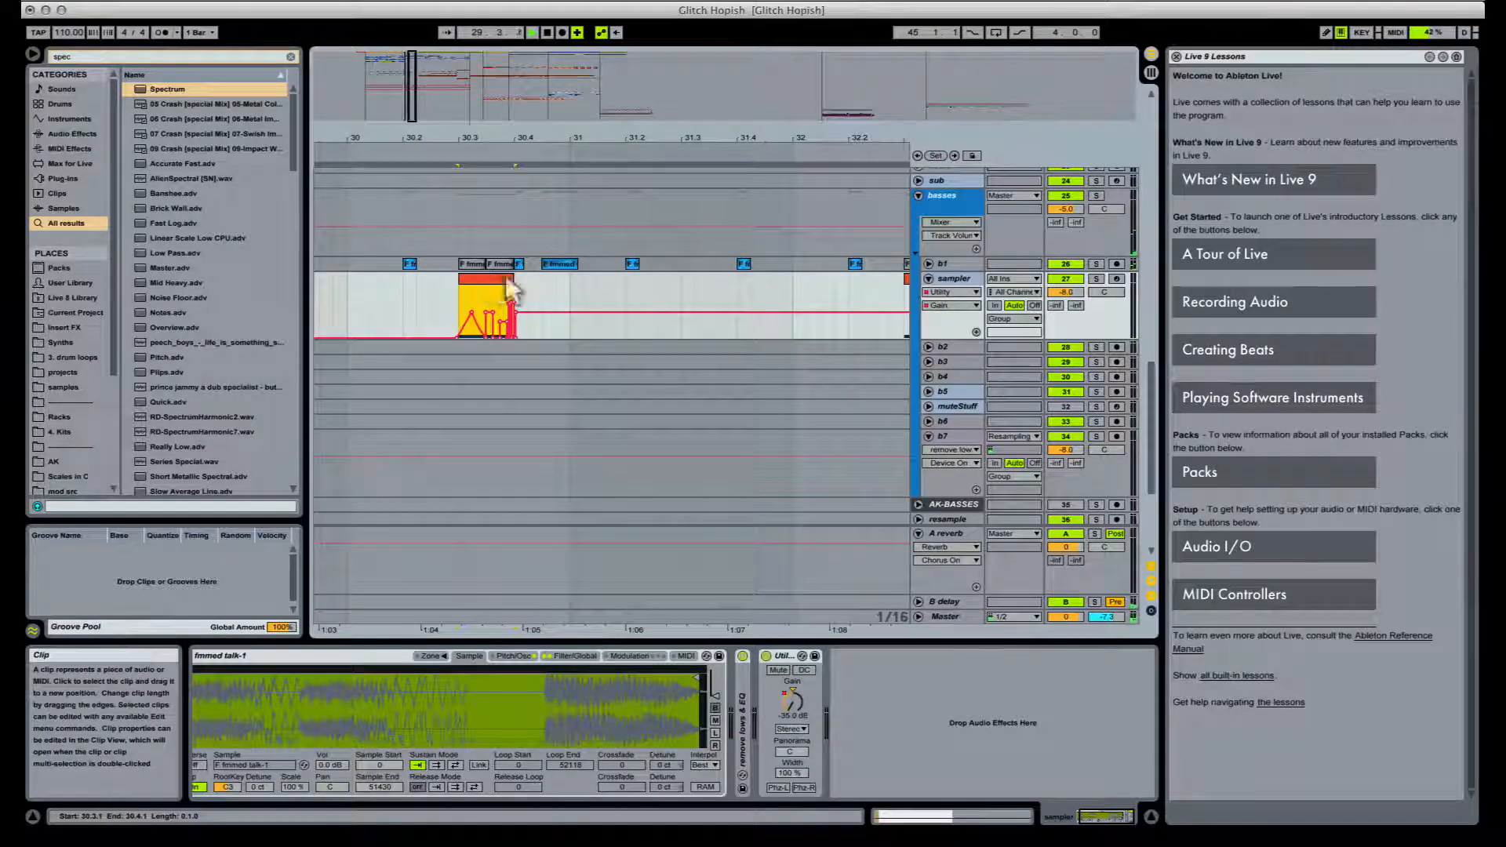
{"action": "left_click_drag", "start_coordinate": [508, 290], "coordinate": [711, 286]}
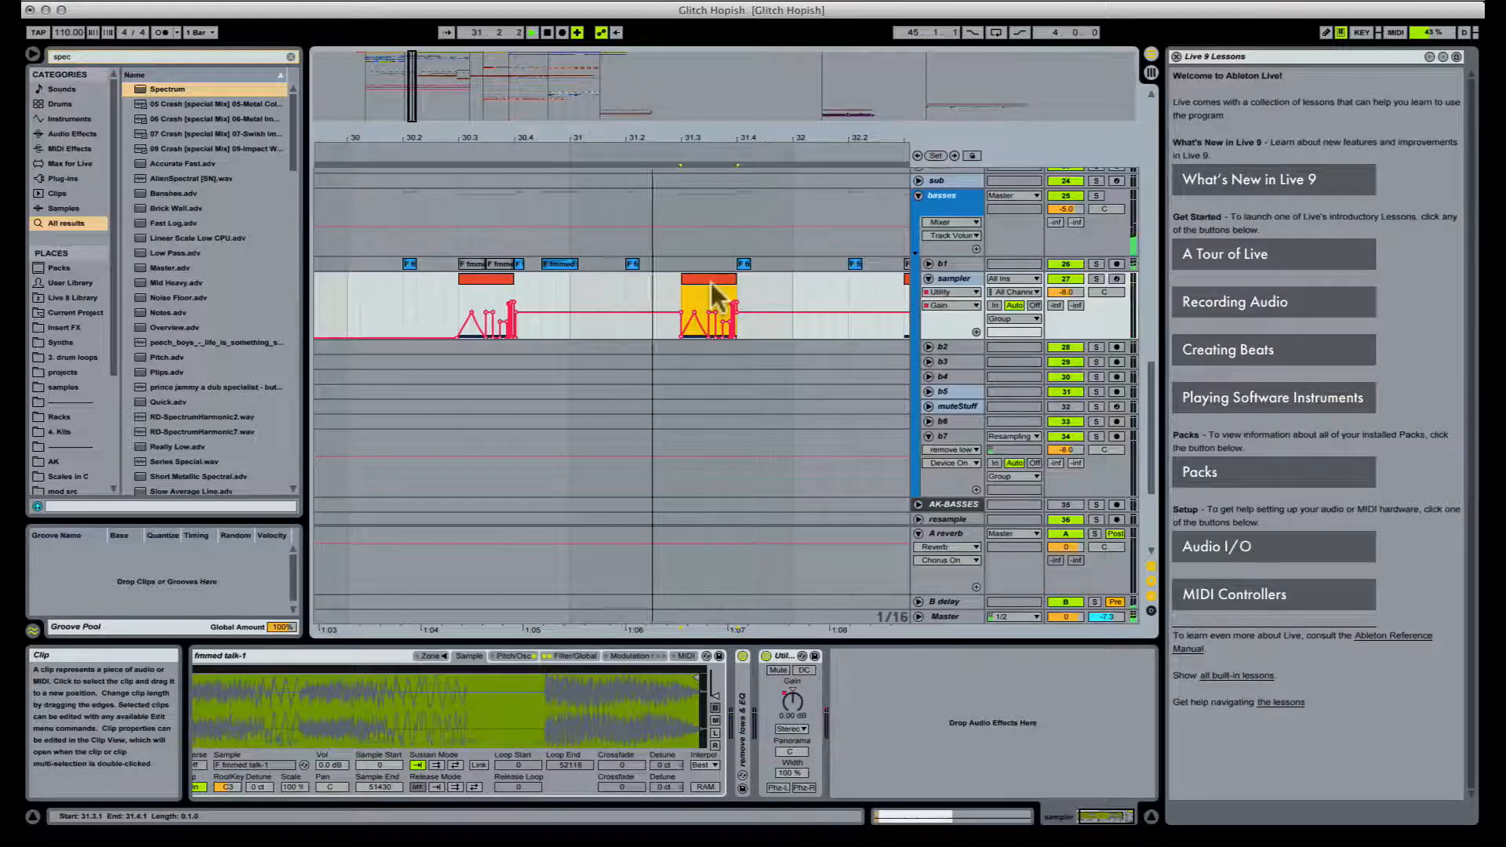
{"action": "left_click_drag", "start_coordinate": [711, 282], "coordinate": [659, 279]}
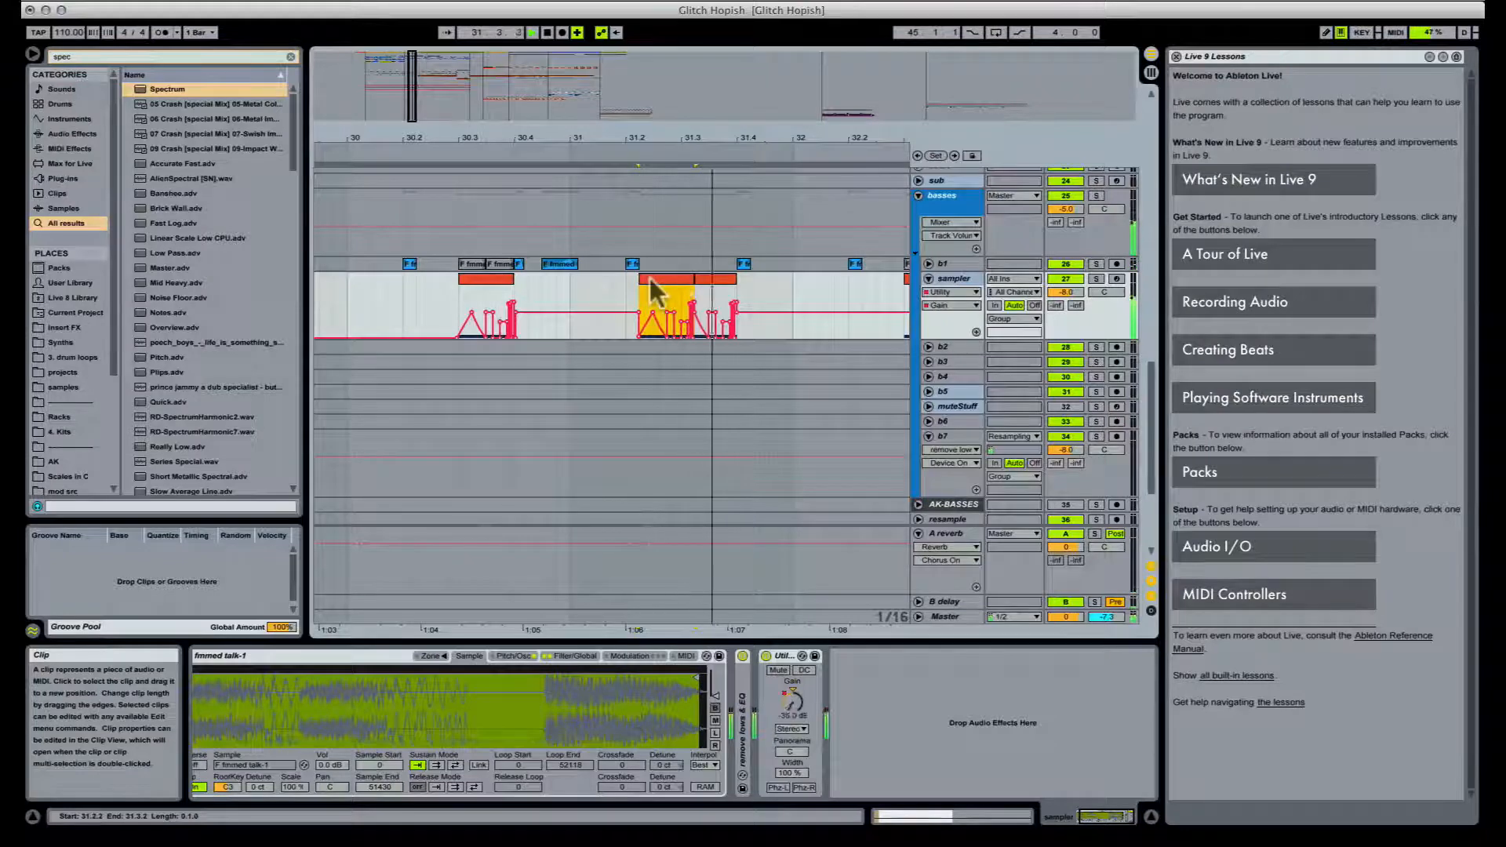
Step: Try shifting both copied sampler clips one sixteenth earlier to 31.2.1, and undo the shift
{"action": "left_click", "coordinate": [658, 278]}
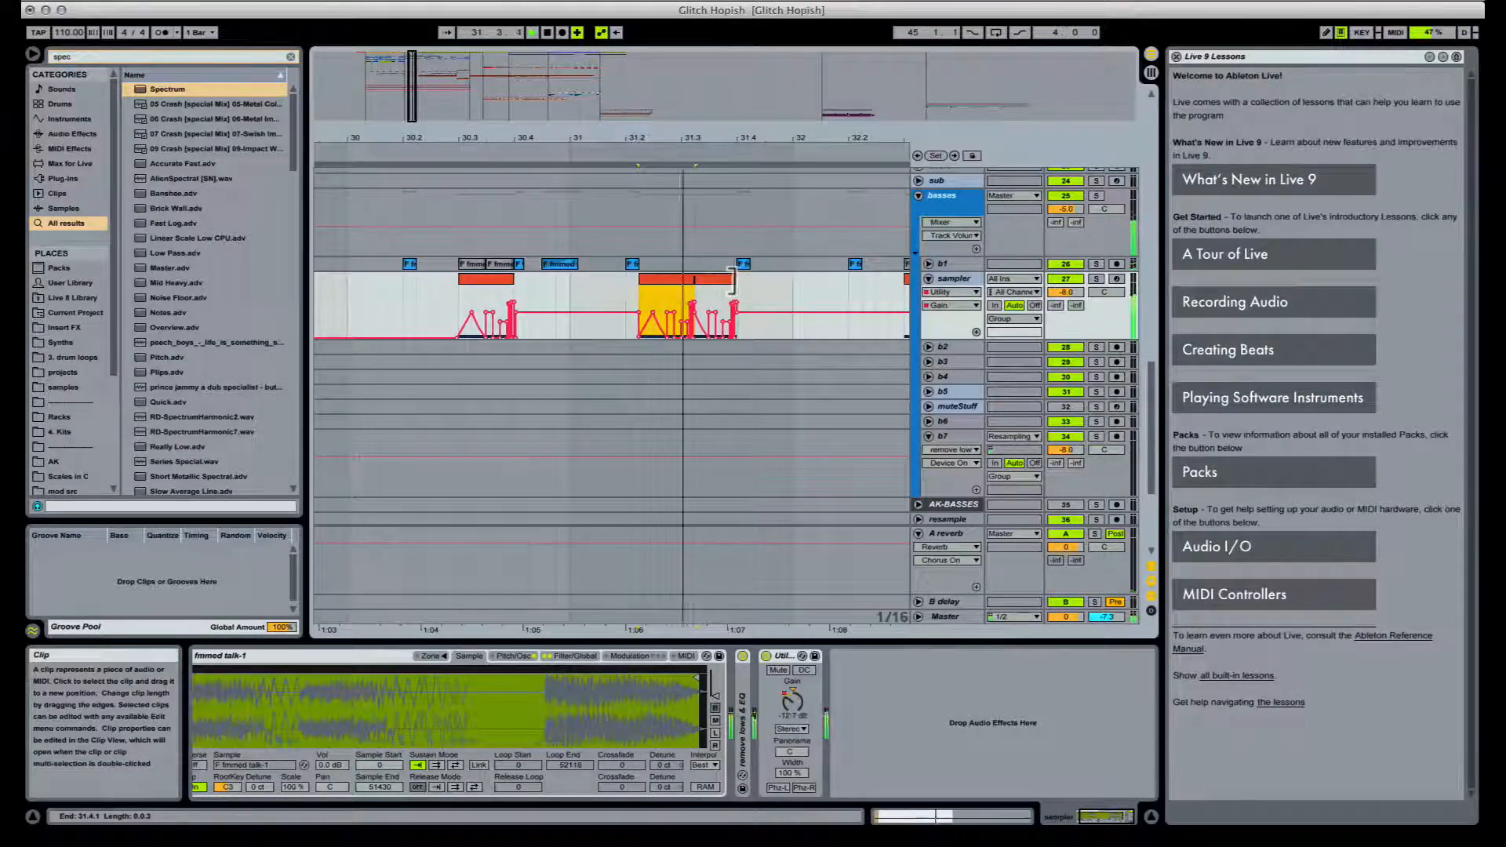
{"action": "left_click_drag", "start_coordinate": [718, 292], "coordinate": [704, 278]}
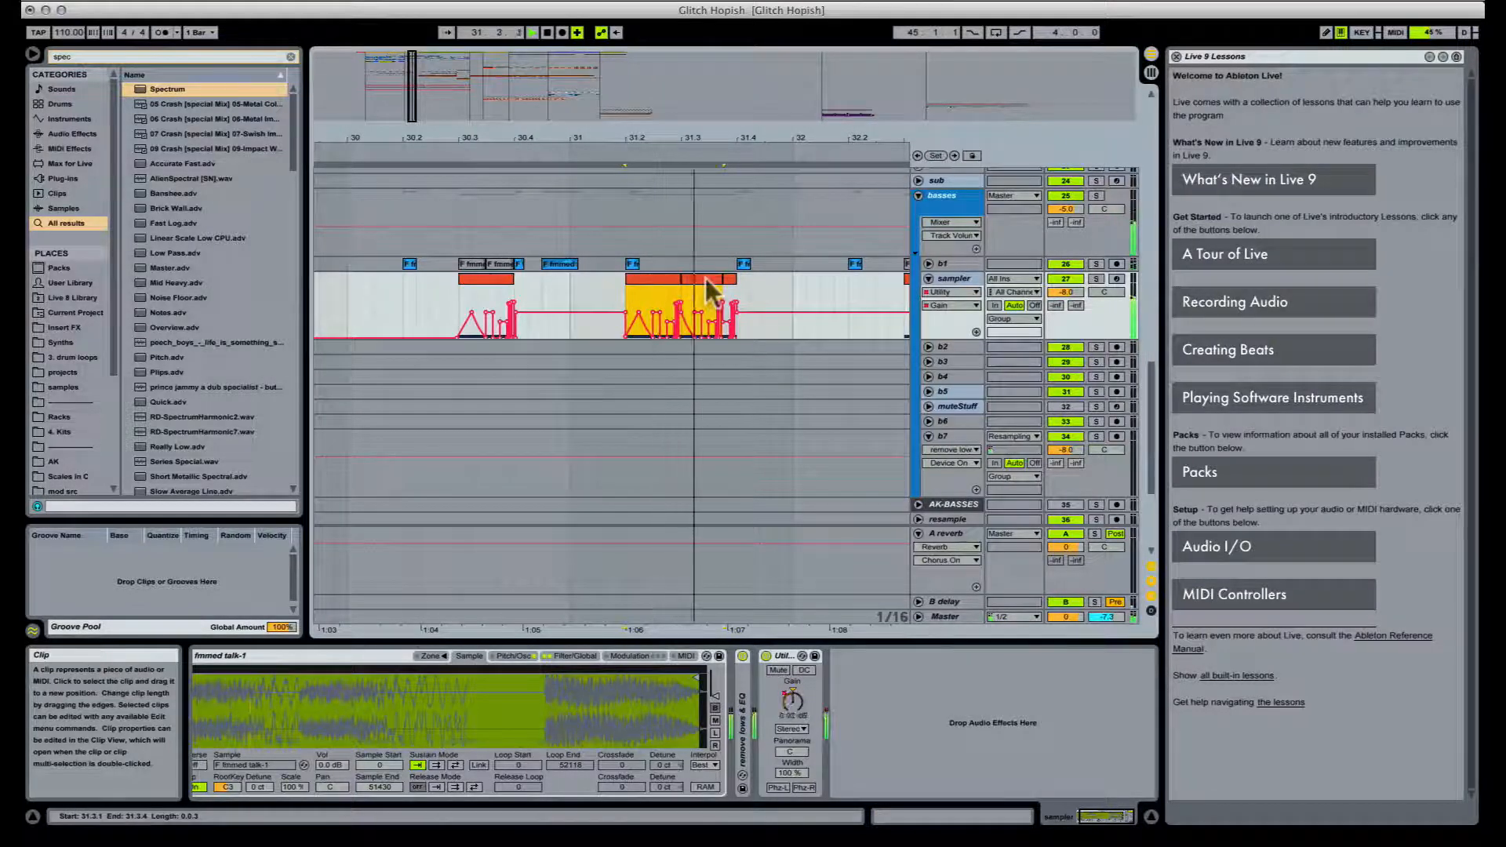
{"action": "key", "text": "space"}
{"action": "key", "text": "super+z"}
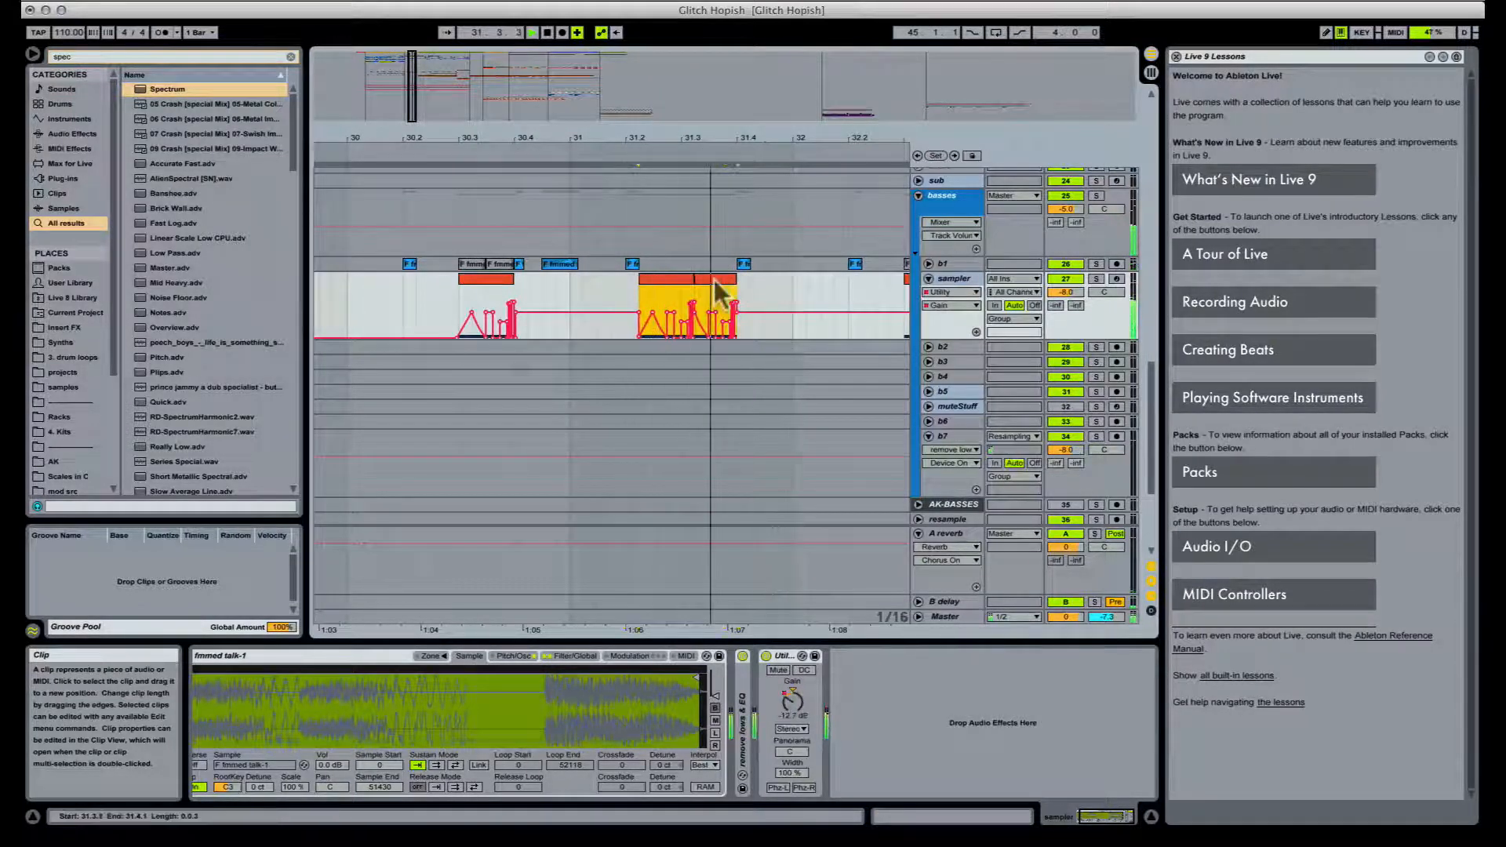
Step: Play from bar 31 to audition the two copied sampler clips
{"action": "key", "text": "space"}
{"action": "left_click", "coordinate": [572, 279]}
{"action": "key", "text": "space"}
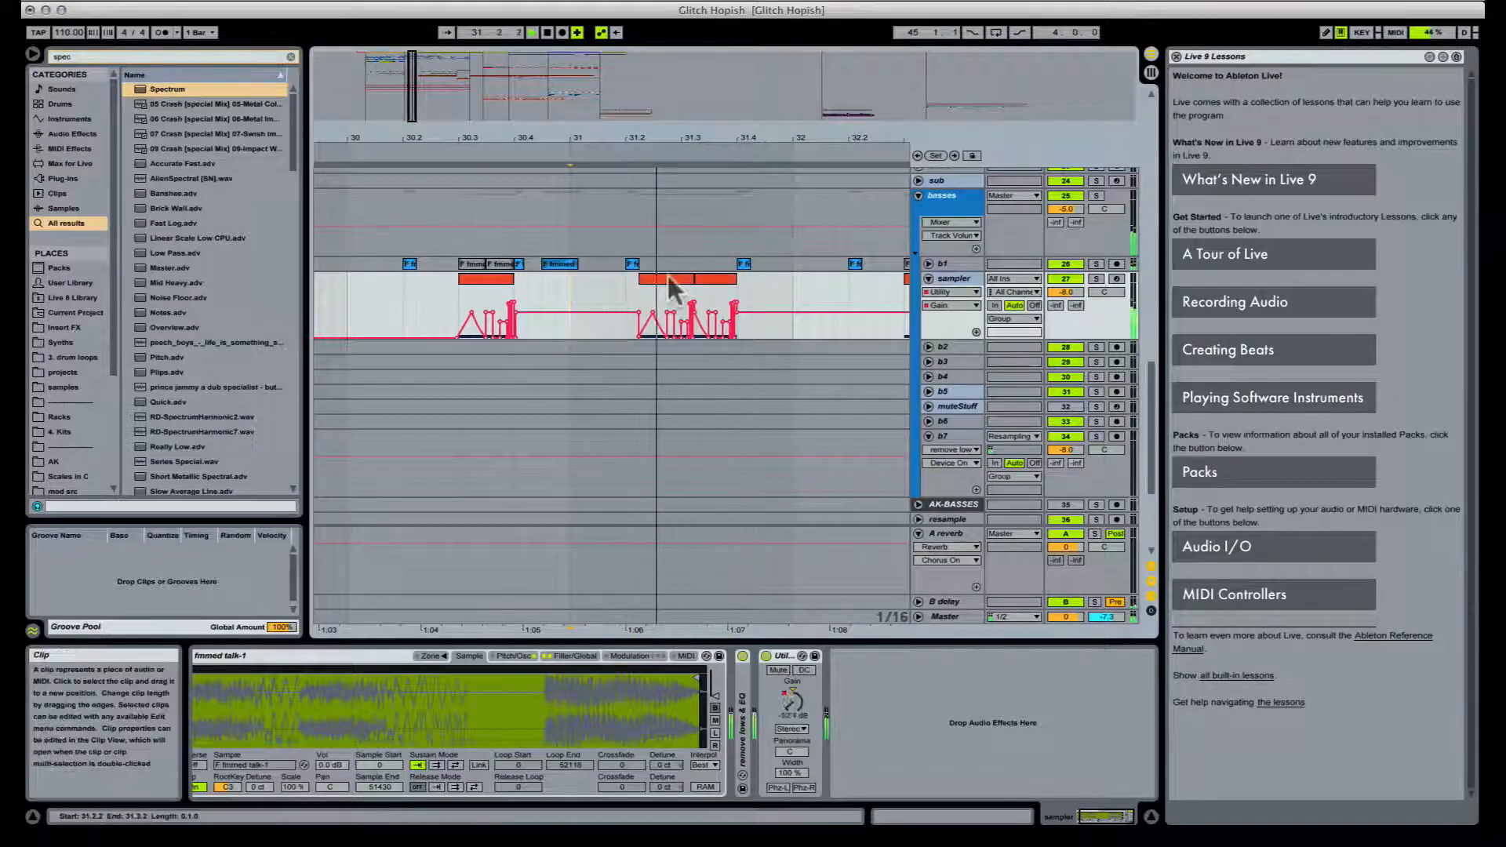
Step: Resample the soloed sampler track onto track b2 from 31.2.1, and deactivate the two copied source clips
{"action": "left_click", "coordinate": [1096, 347]}
{"action": "left_click", "coordinate": [1097, 277]}
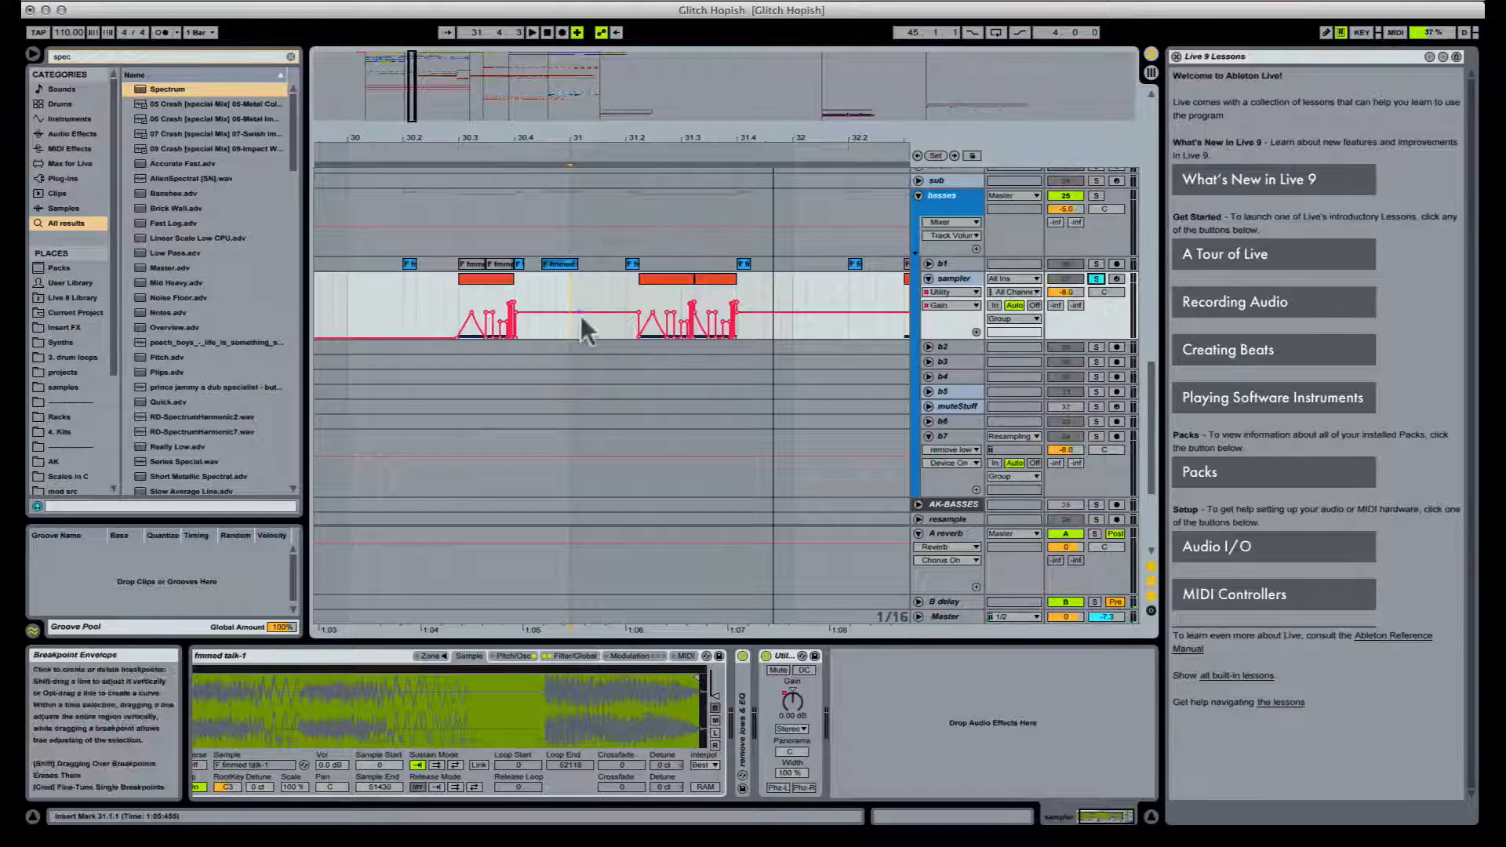
{"action": "left_click", "coordinate": [624, 345]}
{"action": "left_click", "coordinate": [1118, 347]}
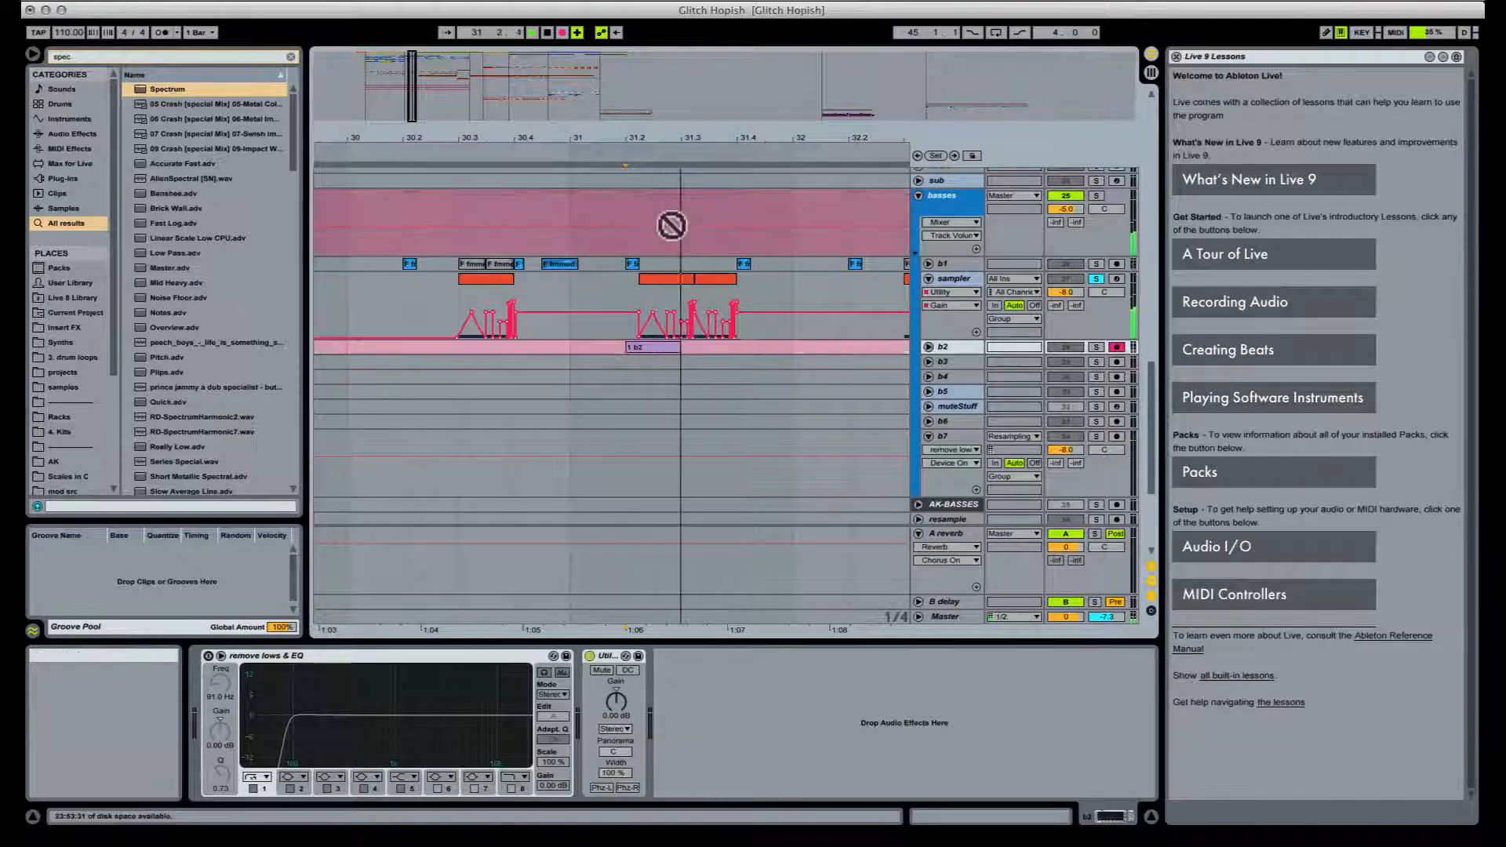
{"action": "key", "text": "space"}
{"action": "left_click", "coordinate": [928, 347]}
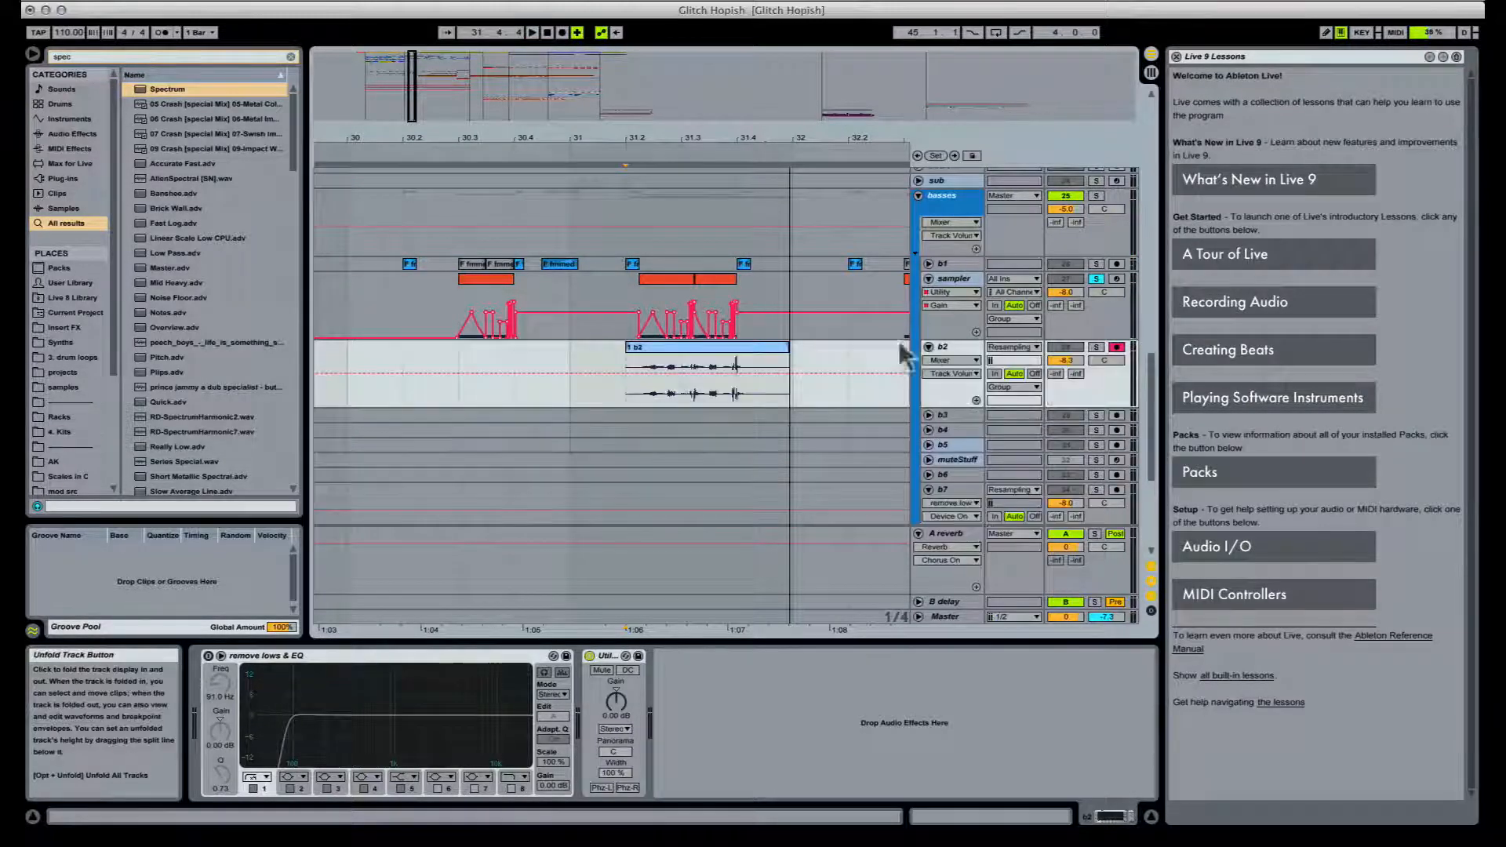
{"action": "double_click", "coordinate": [702, 279]}
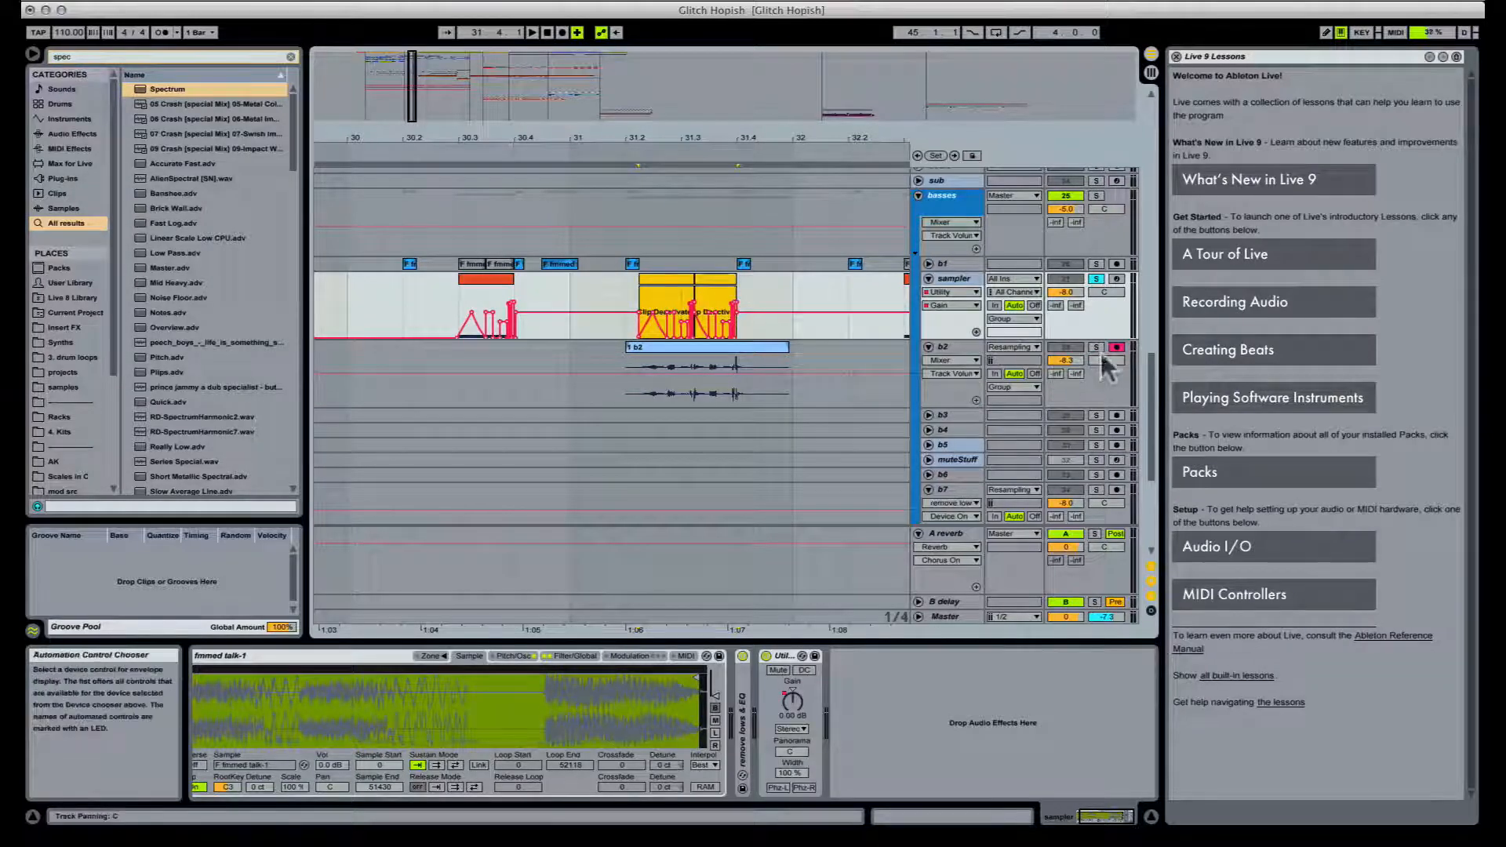
Step: Split the b2 recording at 31.3.1, move its first piece slightly earlier to just after 31.1.4, and play it
{"action": "left_click", "coordinate": [683, 387]}
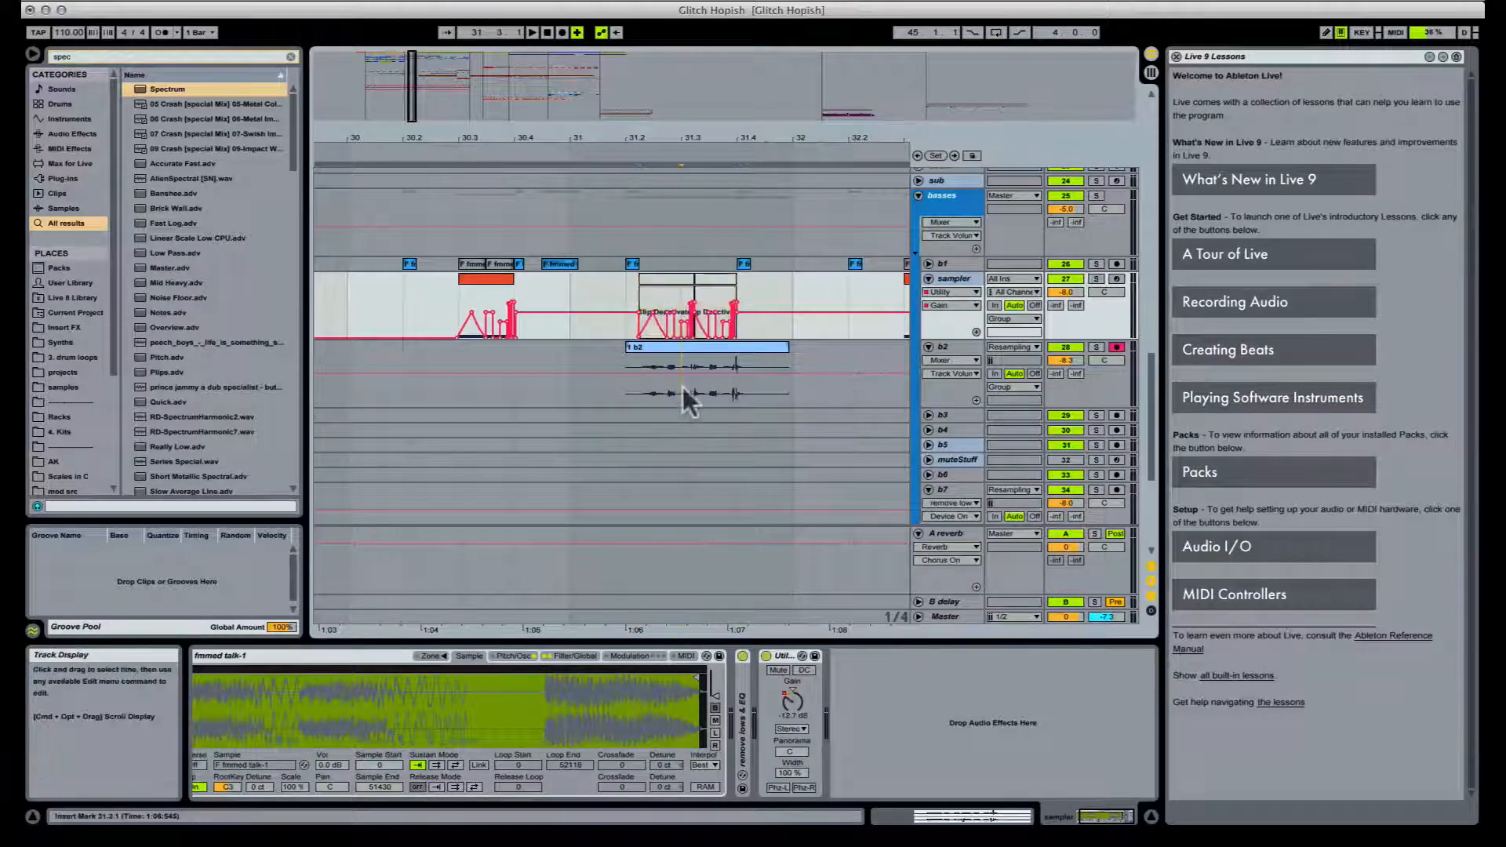
{"action": "key", "text": "super+e"}
{"action": "left_click_drag", "start_coordinate": [666, 346], "coordinate": [658, 346]}
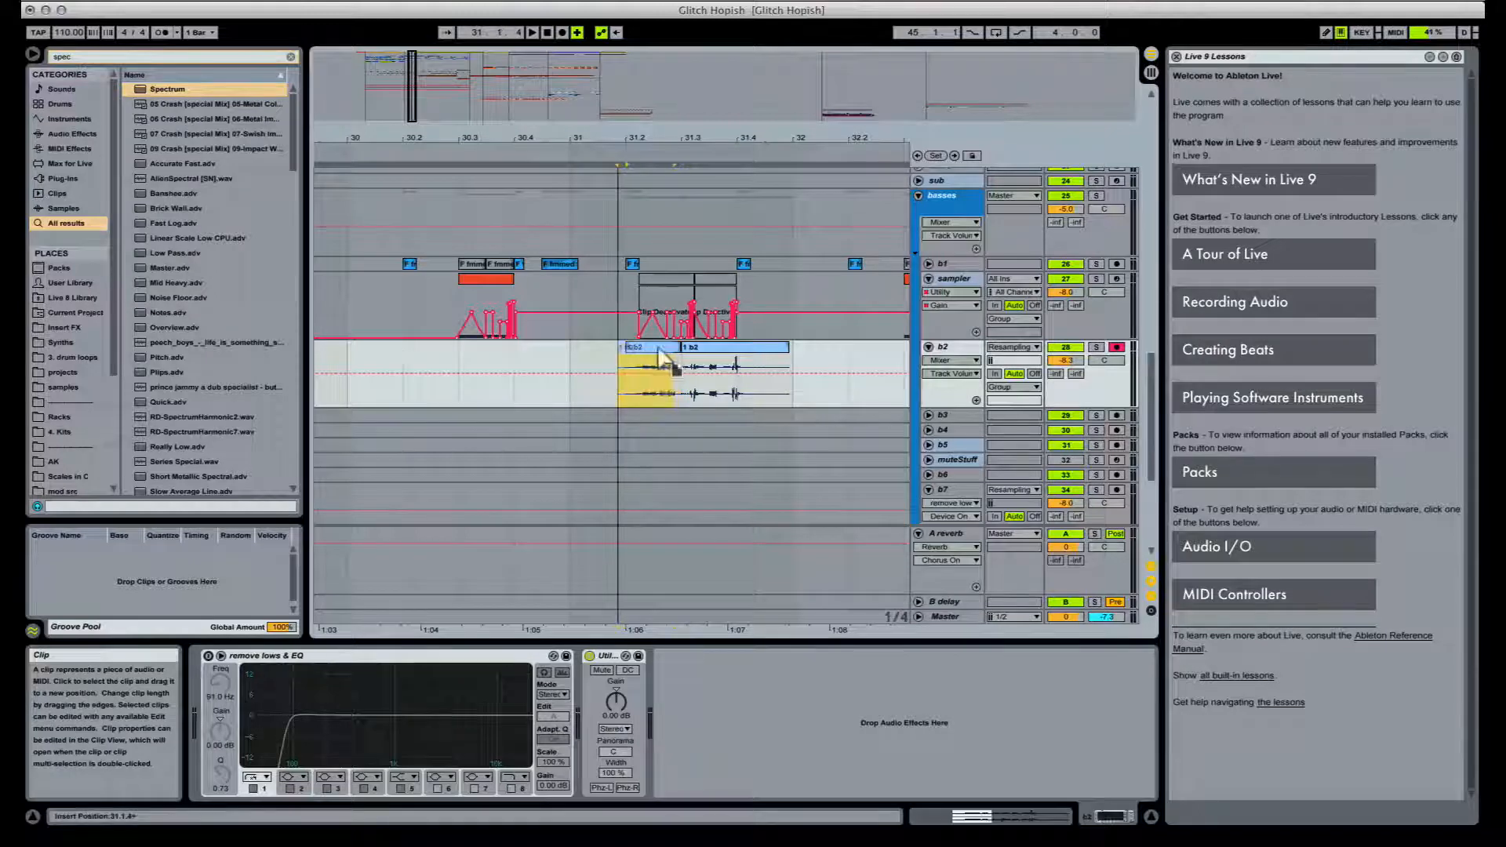
{"action": "key", "text": "space"}
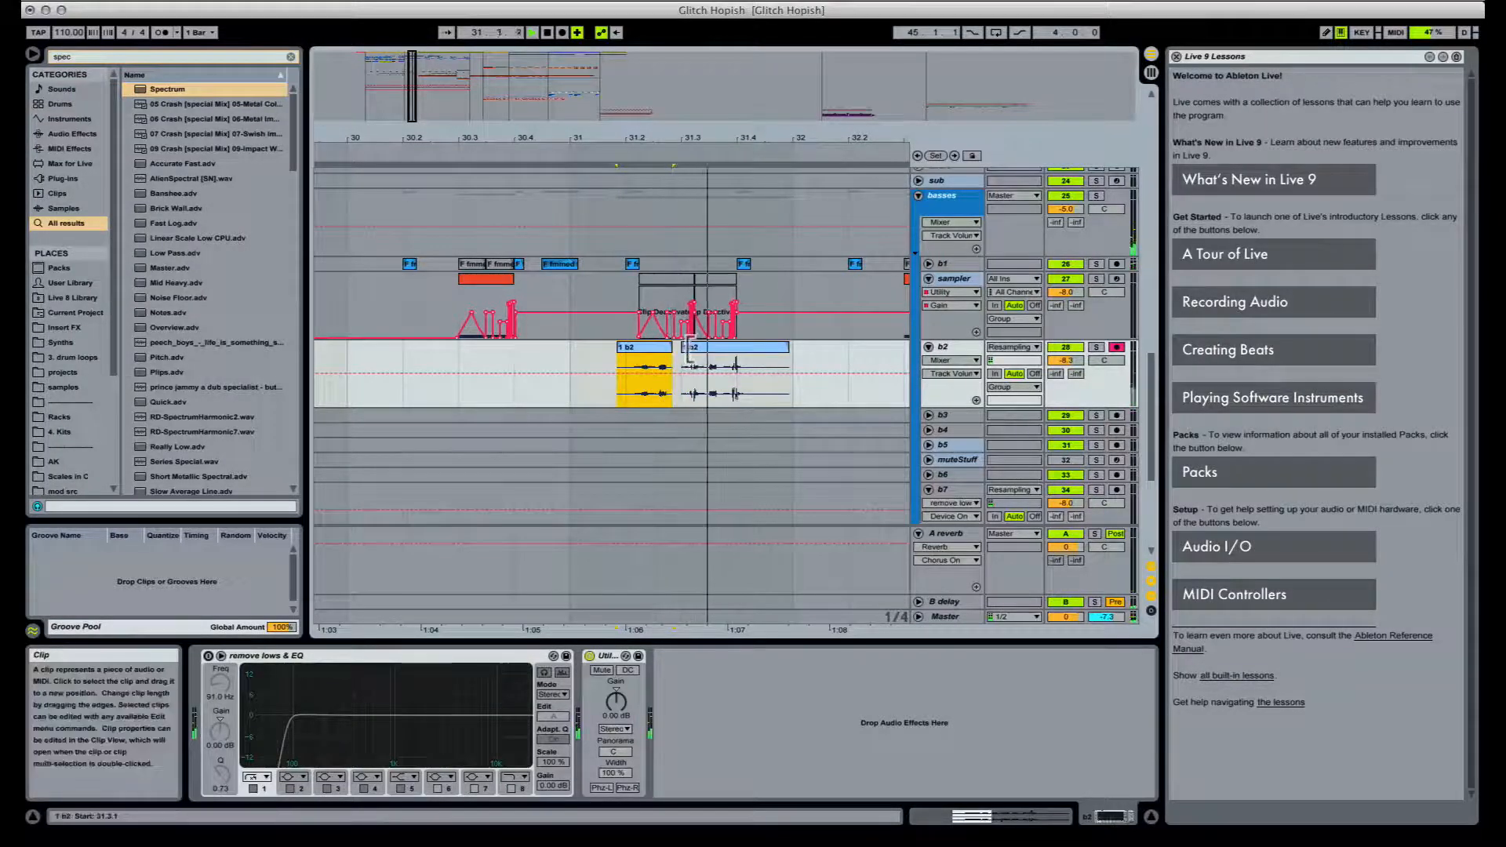
Step: Split the second b2 piece at 31.3.4 and move its front part earlier to just after 31.2.4
{"action": "left_click", "coordinate": [710, 393]}
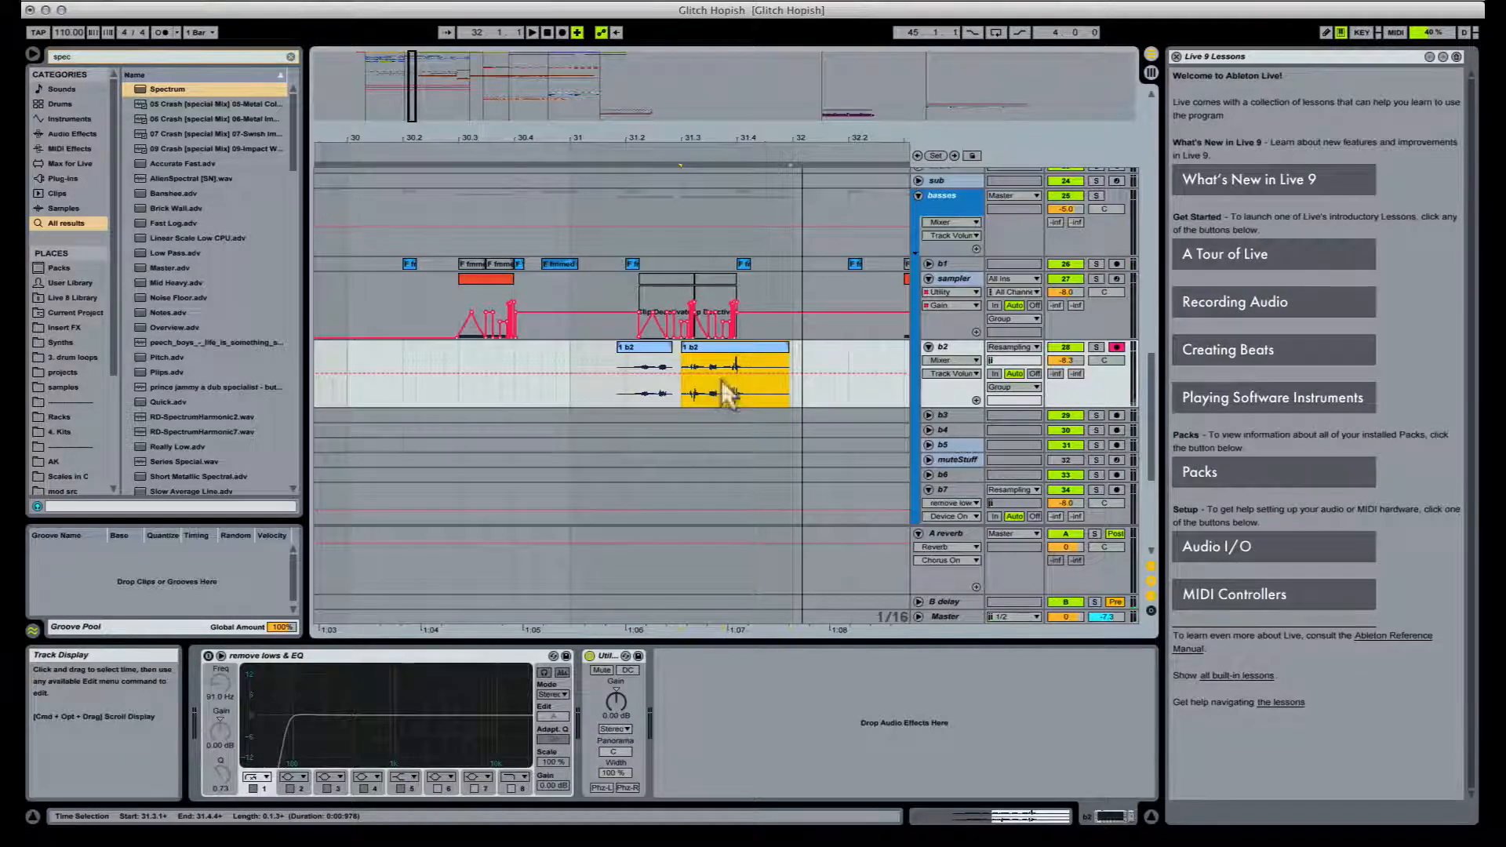
{"action": "left_click", "coordinate": [722, 382]}
{"action": "key", "text": "super+e"}
{"action": "left_click_drag", "start_coordinate": [708, 348], "coordinate": [697, 346]}
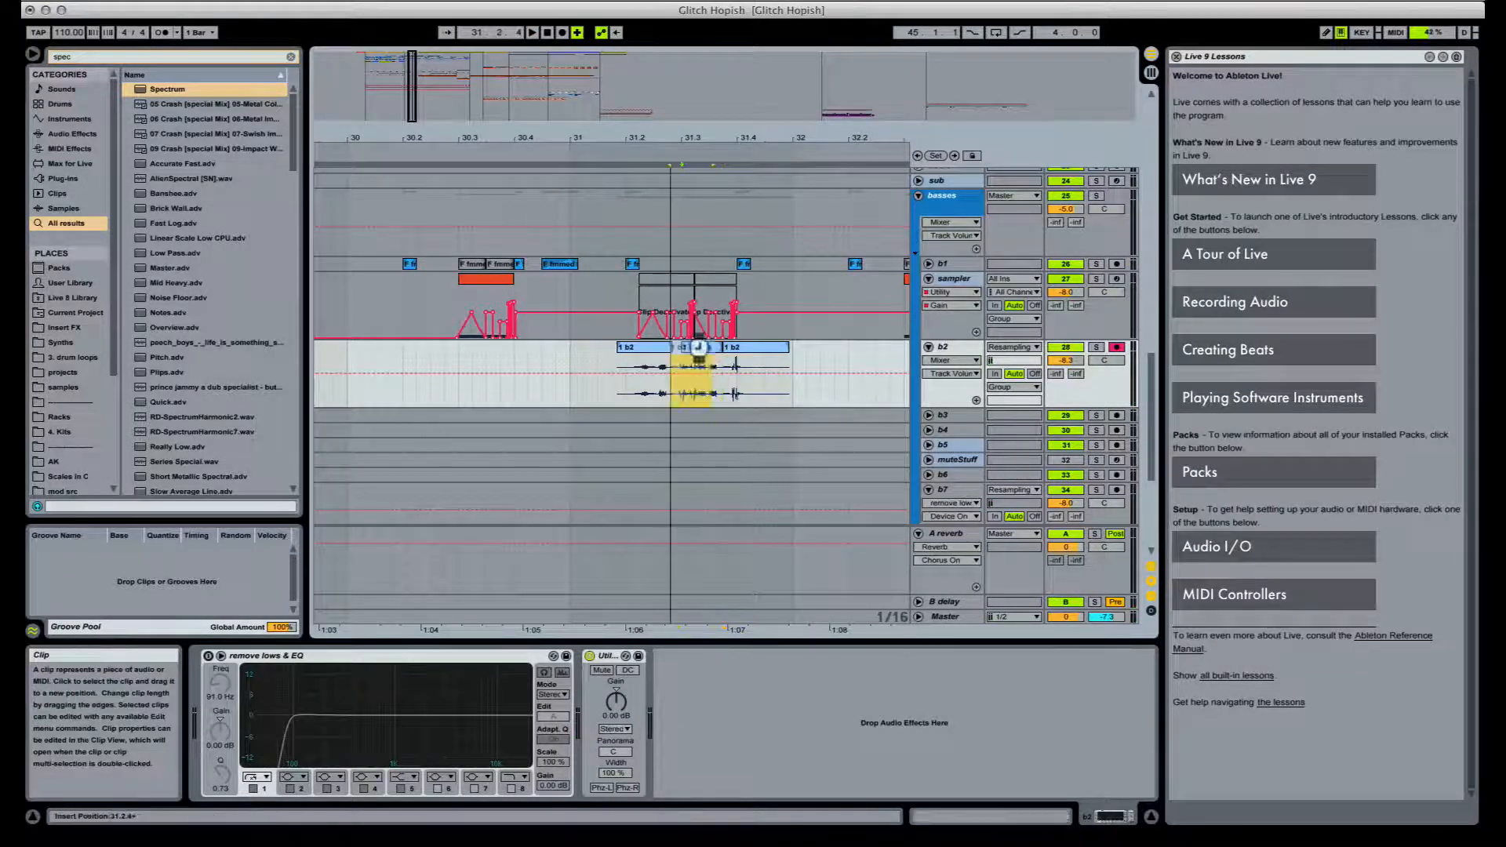
Step: Split the middle b2 clip at 31.3.2, move its tail slightly later, and play the result
{"action": "left_click", "coordinate": [704, 388]}
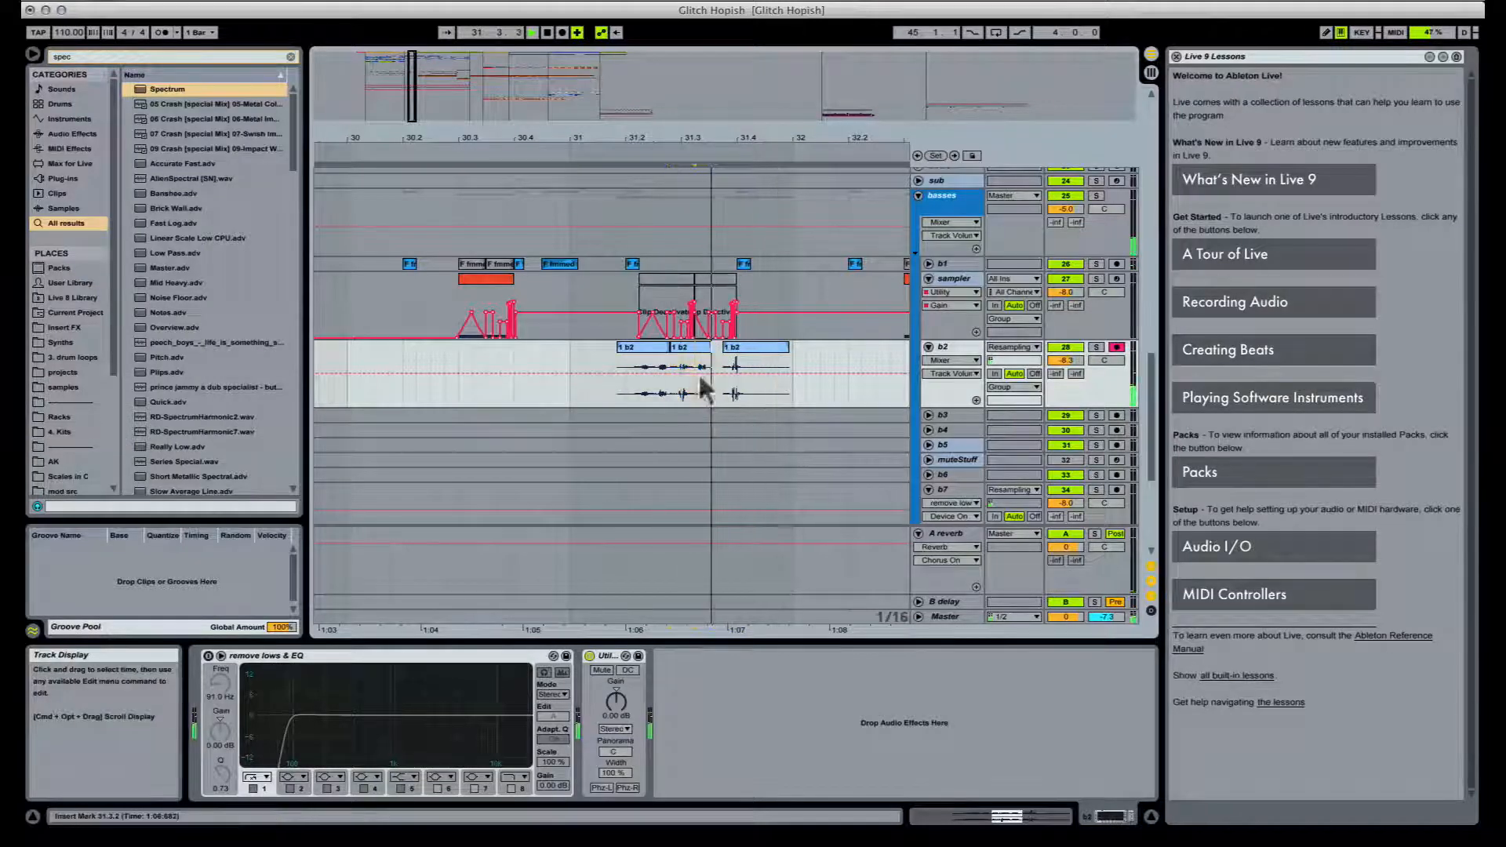
{"action": "key", "text": "super+e"}
{"action": "key", "text": "space"}
{"action": "left_click_drag", "start_coordinate": [704, 346], "coordinate": [717, 350]}
{"action": "key", "text": "space"}
{"action": "left_click", "coordinate": [645, 349]}
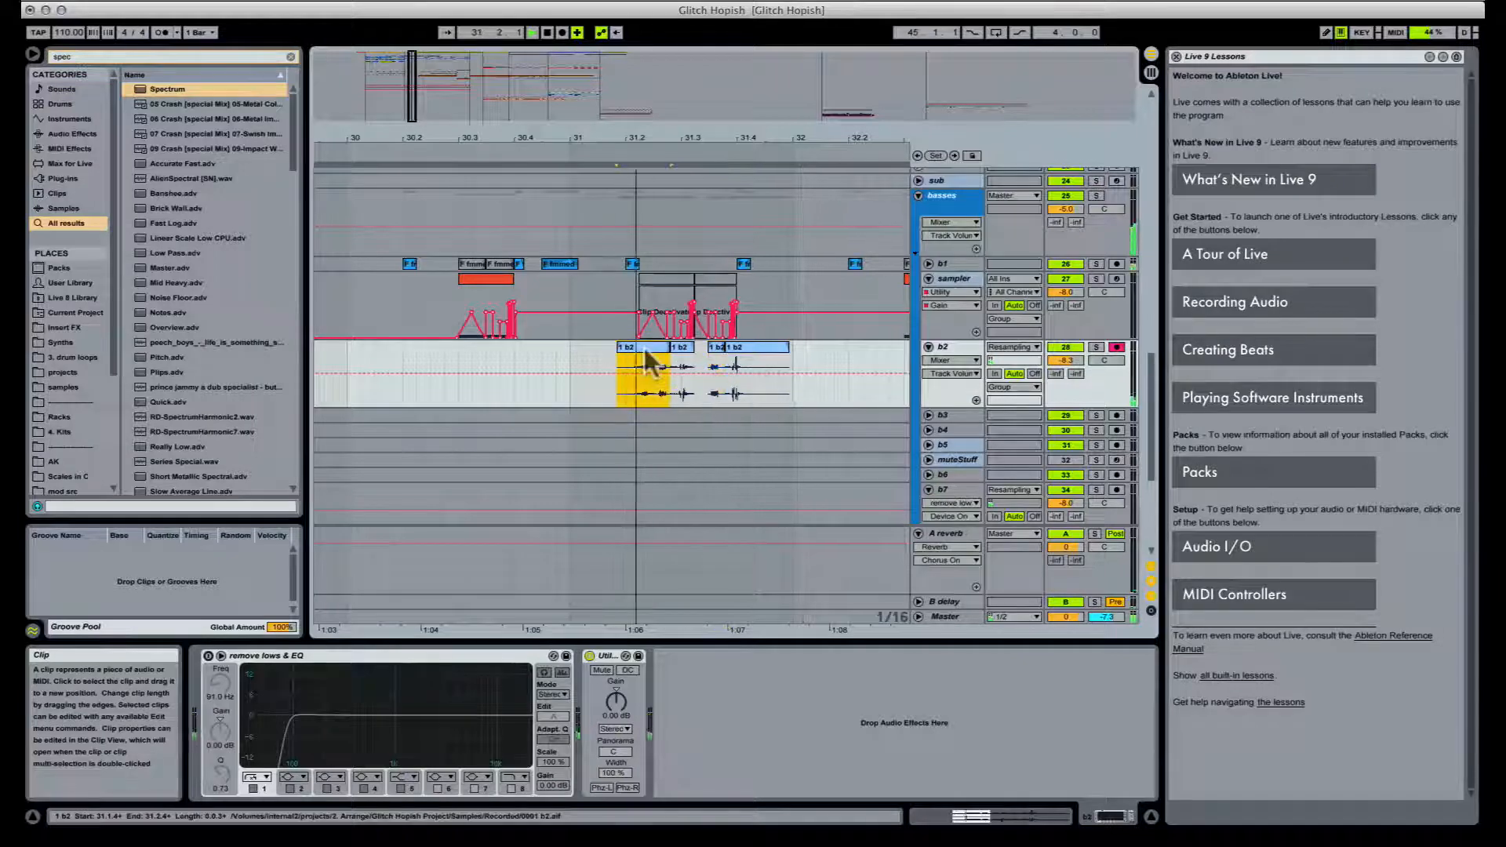
Step: Raise the clip gain of all four b2 clips together to about 7.6 dB and audition them
{"action": "left_click", "coordinate": [569, 346]}
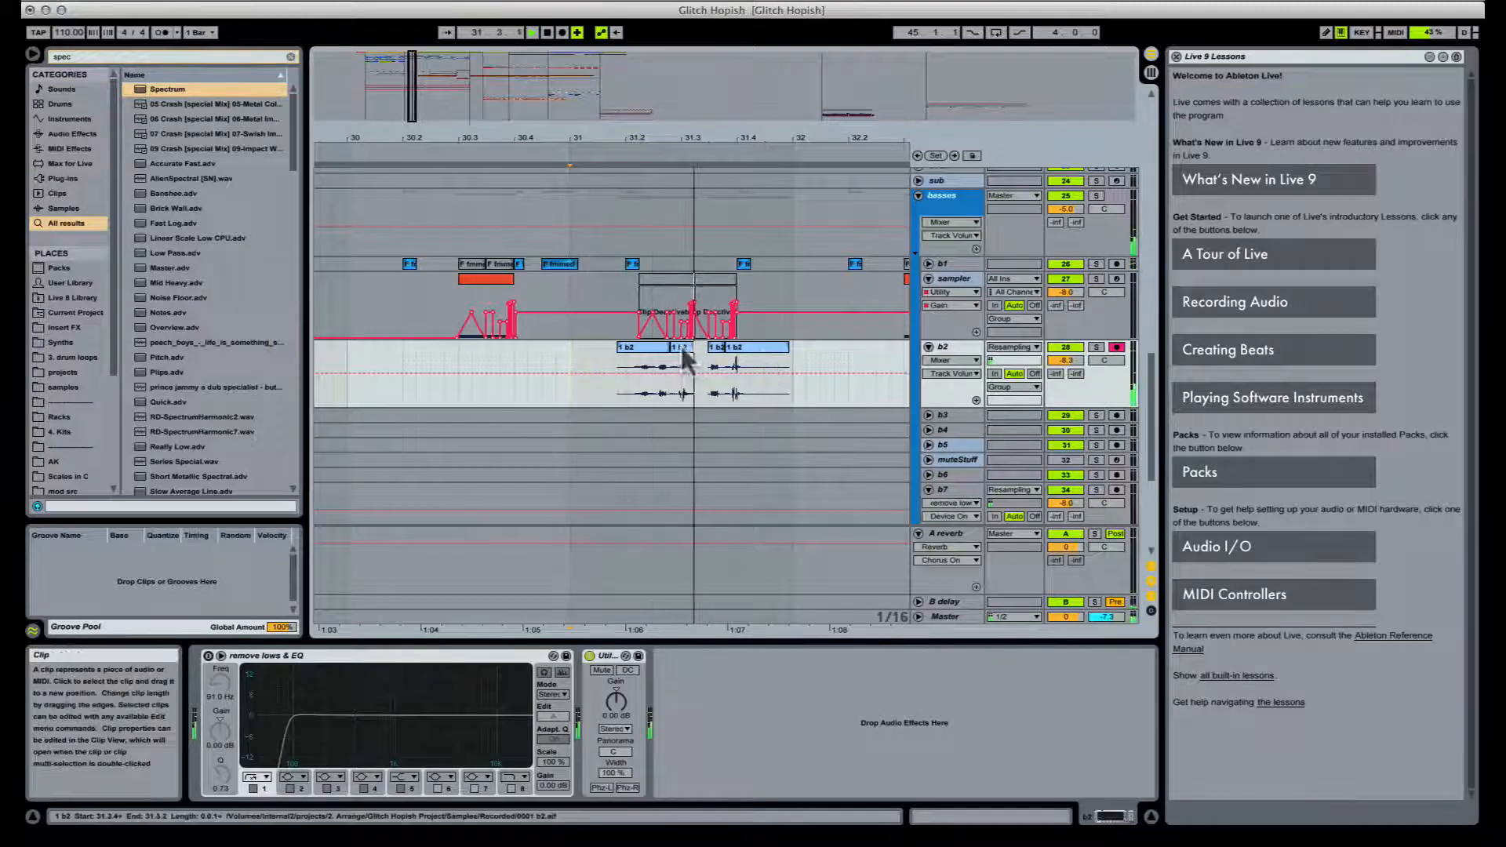
{"action": "left_click", "coordinate": [758, 347], "text": "shift"}
{"action": "key", "text": "space"}
{"action": "key", "text": "shift+Tab"}
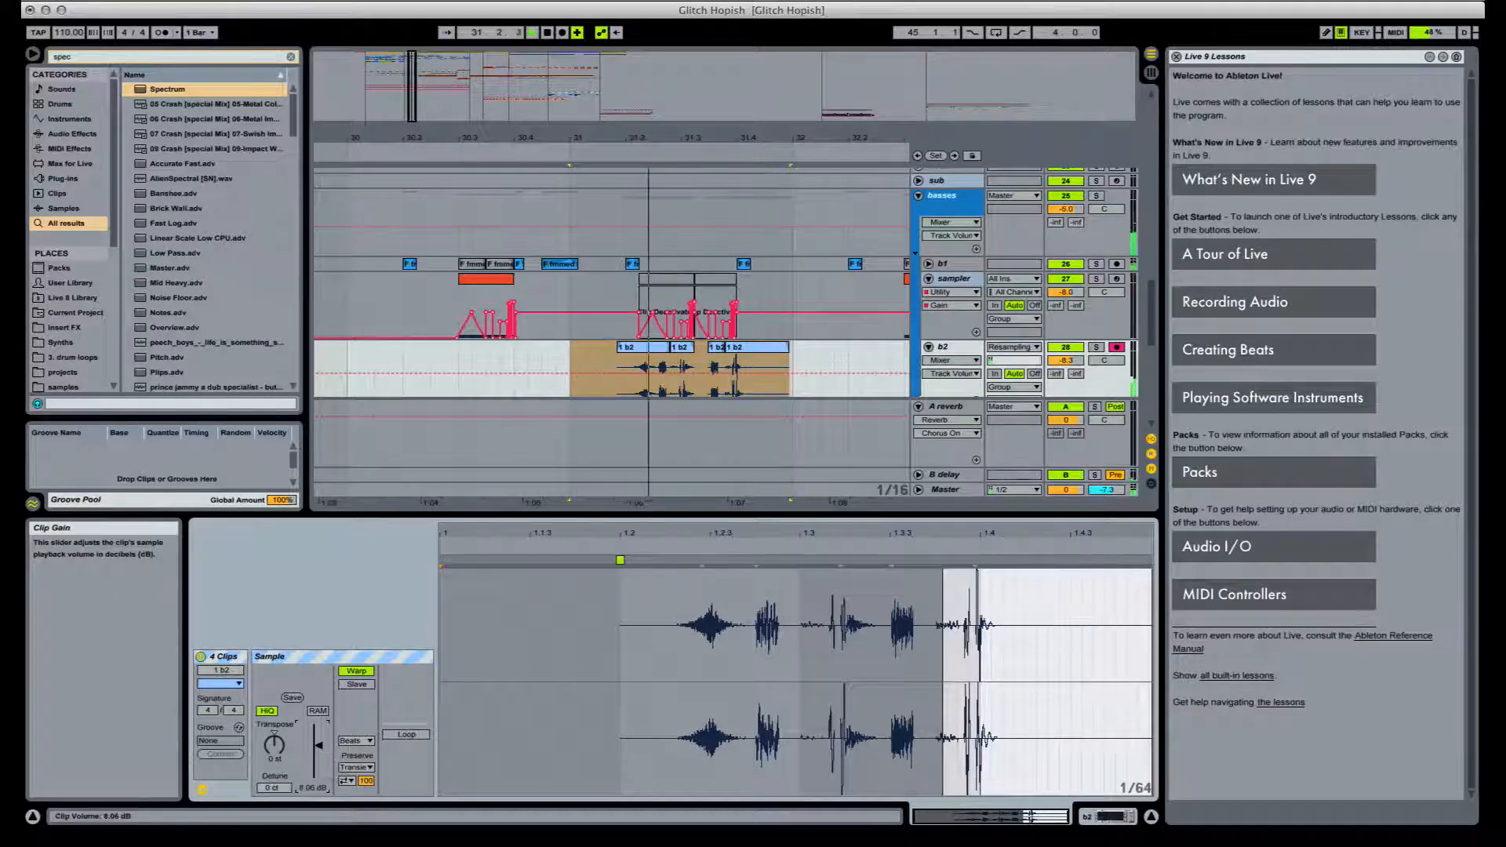
{"action": "left_click", "coordinate": [658, 349]}
{"action": "key", "text": "space"}
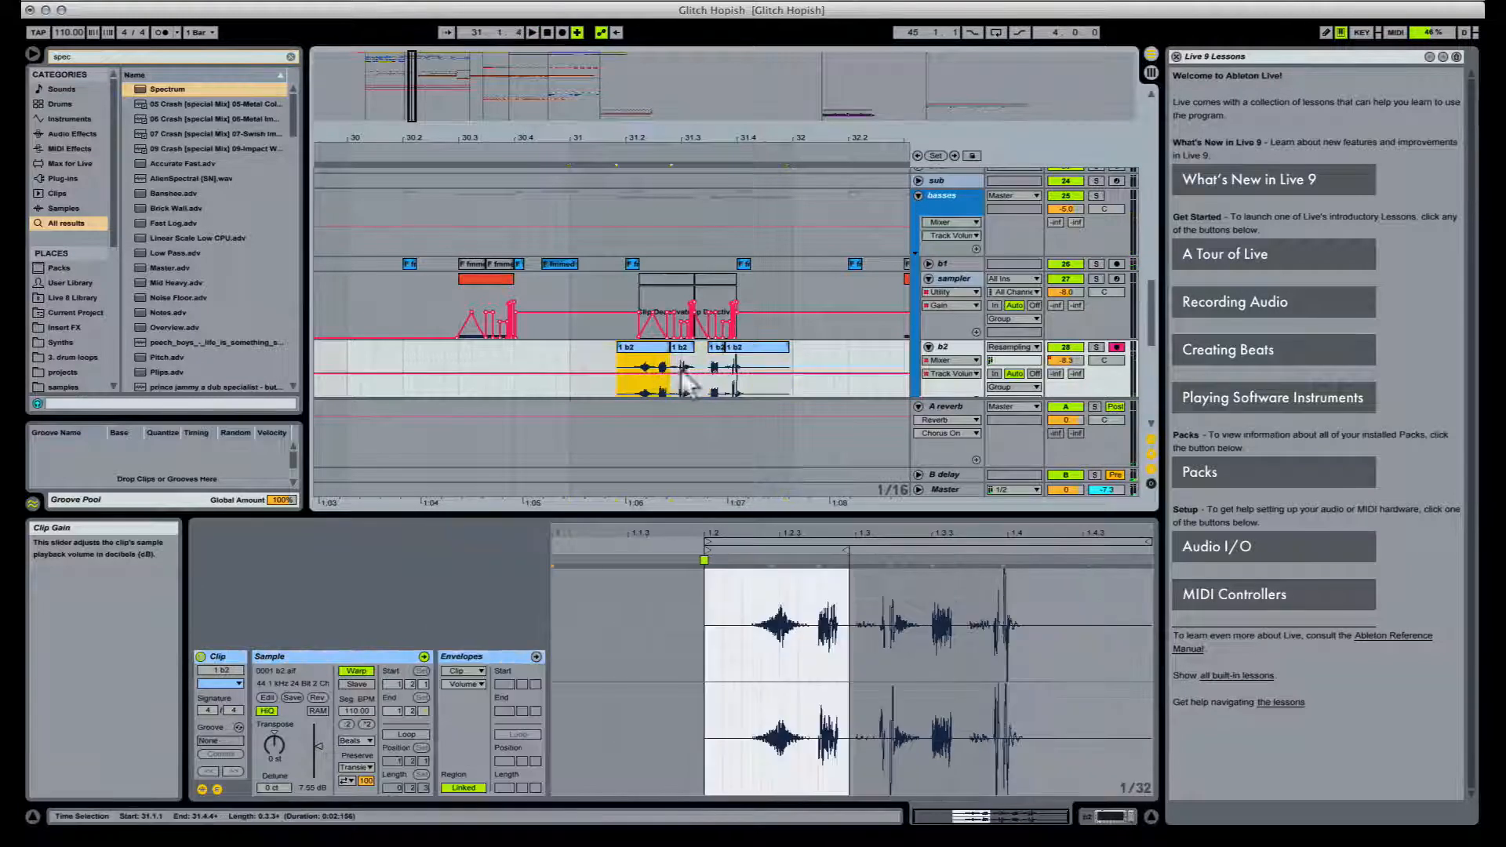
Step: Split the short second b2 clip at 31.3.1, move its tail one sixteenth later to 31.3.2, and play the edit
{"action": "left_click", "coordinate": [695, 362]}
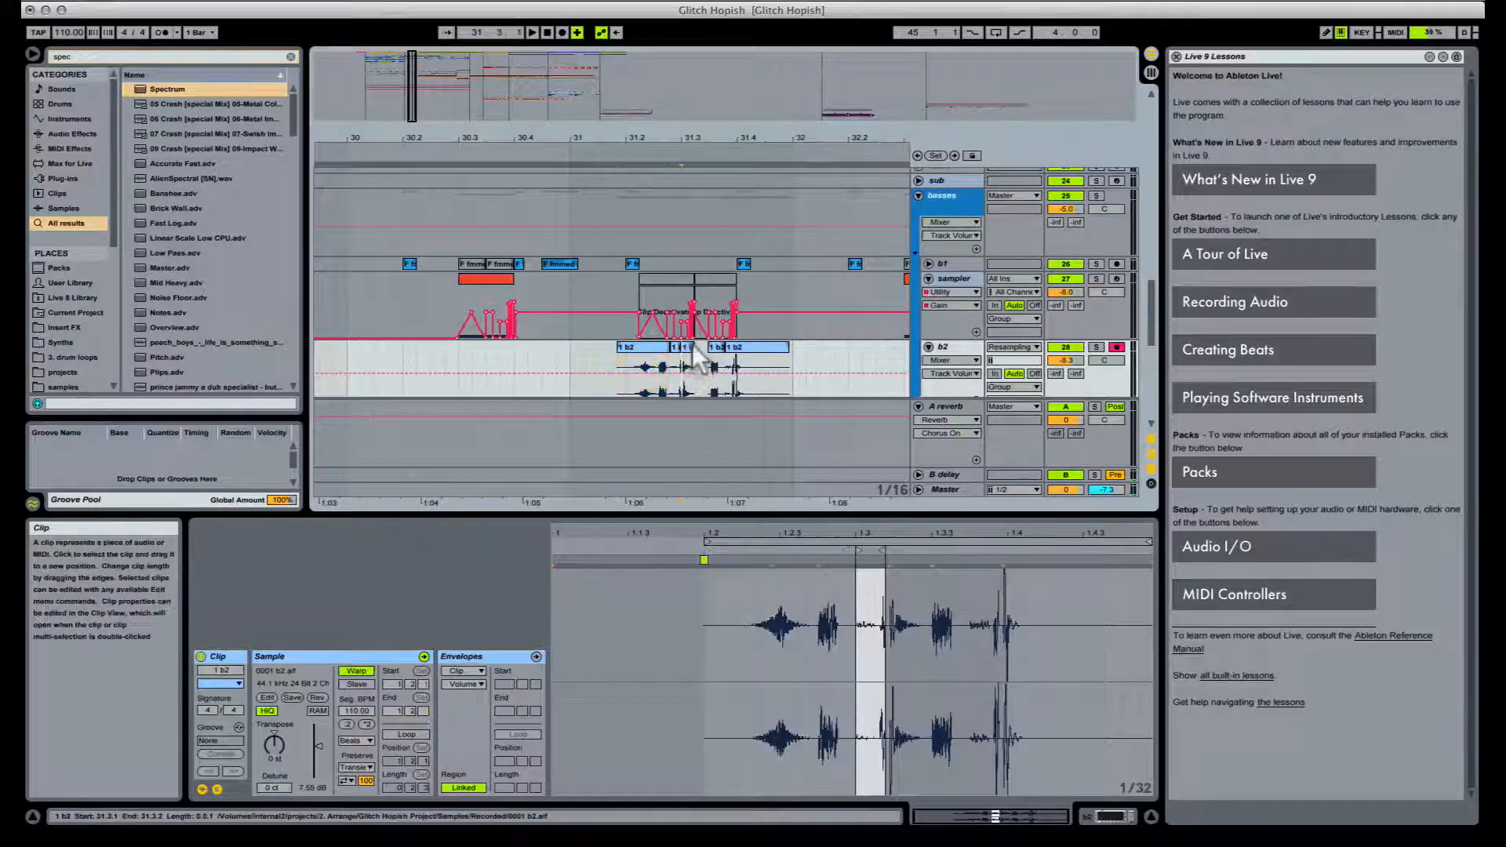
{"action": "left_click_drag", "start_coordinate": [693, 346], "coordinate": [707, 346]}
{"action": "left_click", "coordinate": [655, 346]}
{"action": "key", "text": "space"}
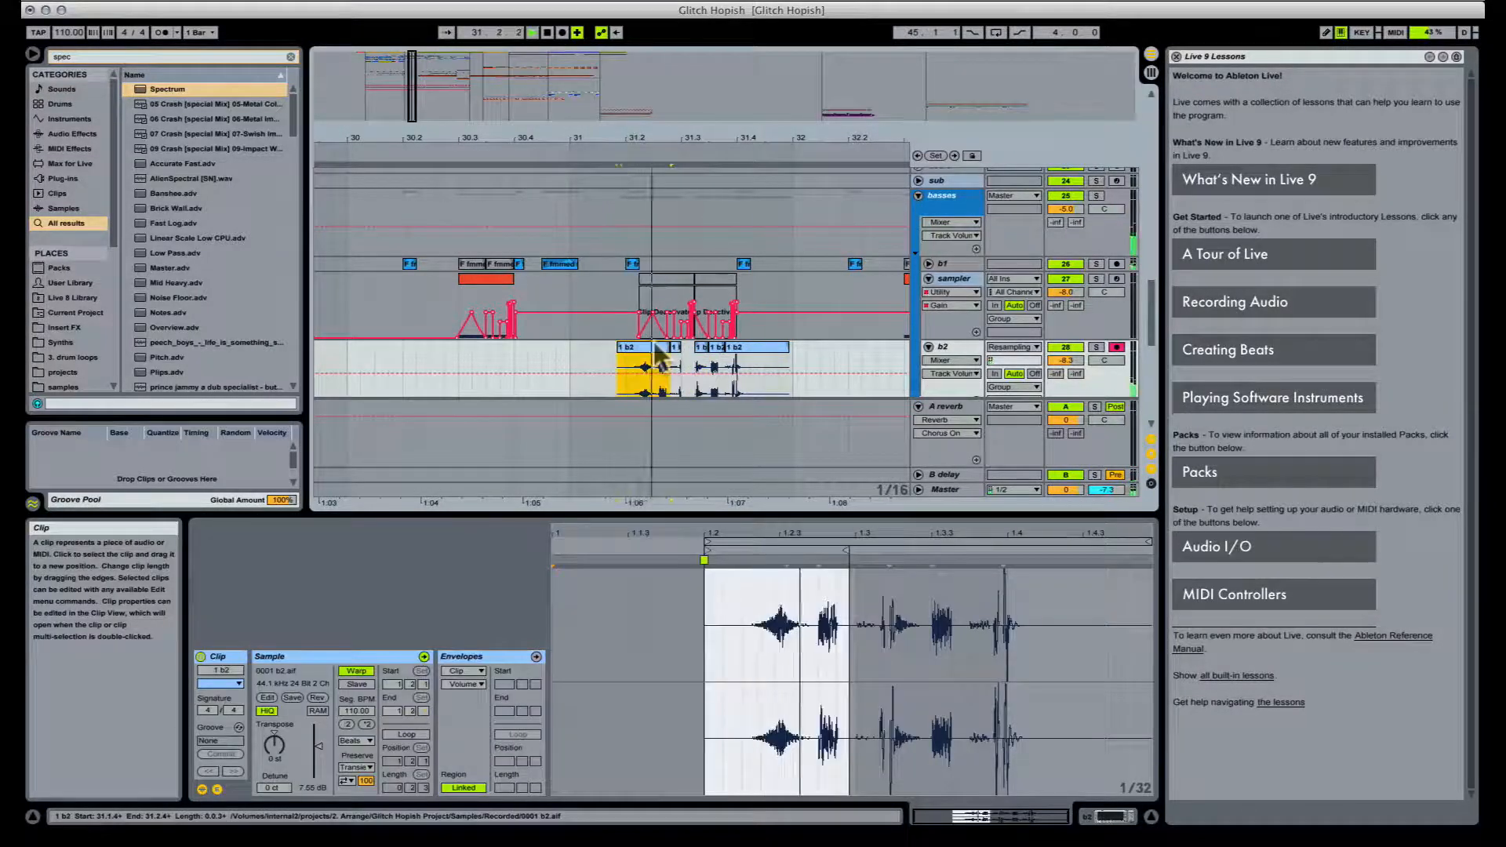
{"action": "scroll", "coordinate": [674, 359], "scroll_direction": "down", "scroll_amount": 3}
{"action": "left_click", "coordinate": [720, 284]}
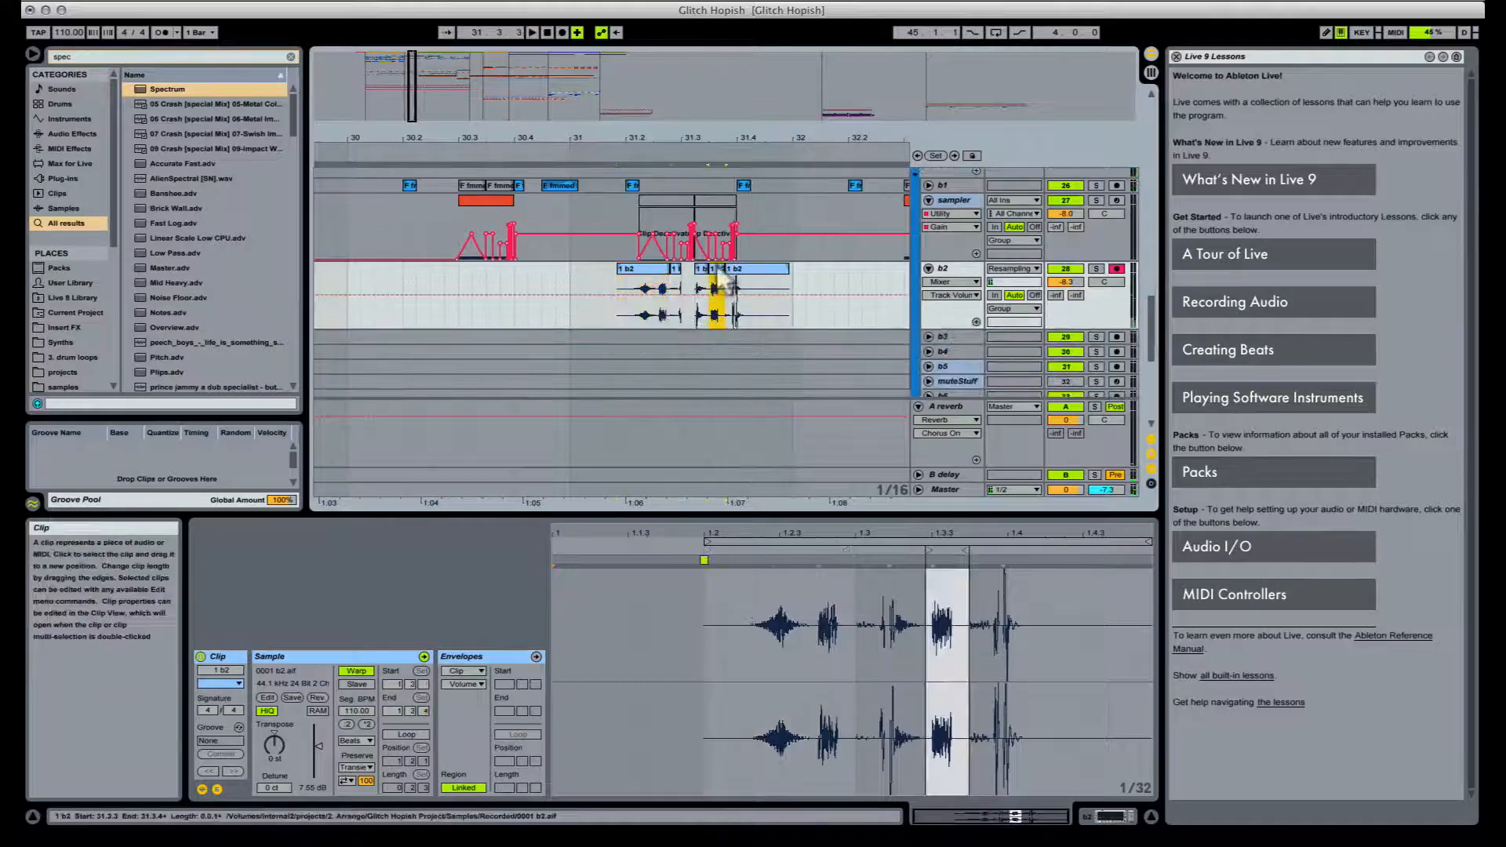
{"action": "left_click", "coordinate": [716, 269]}
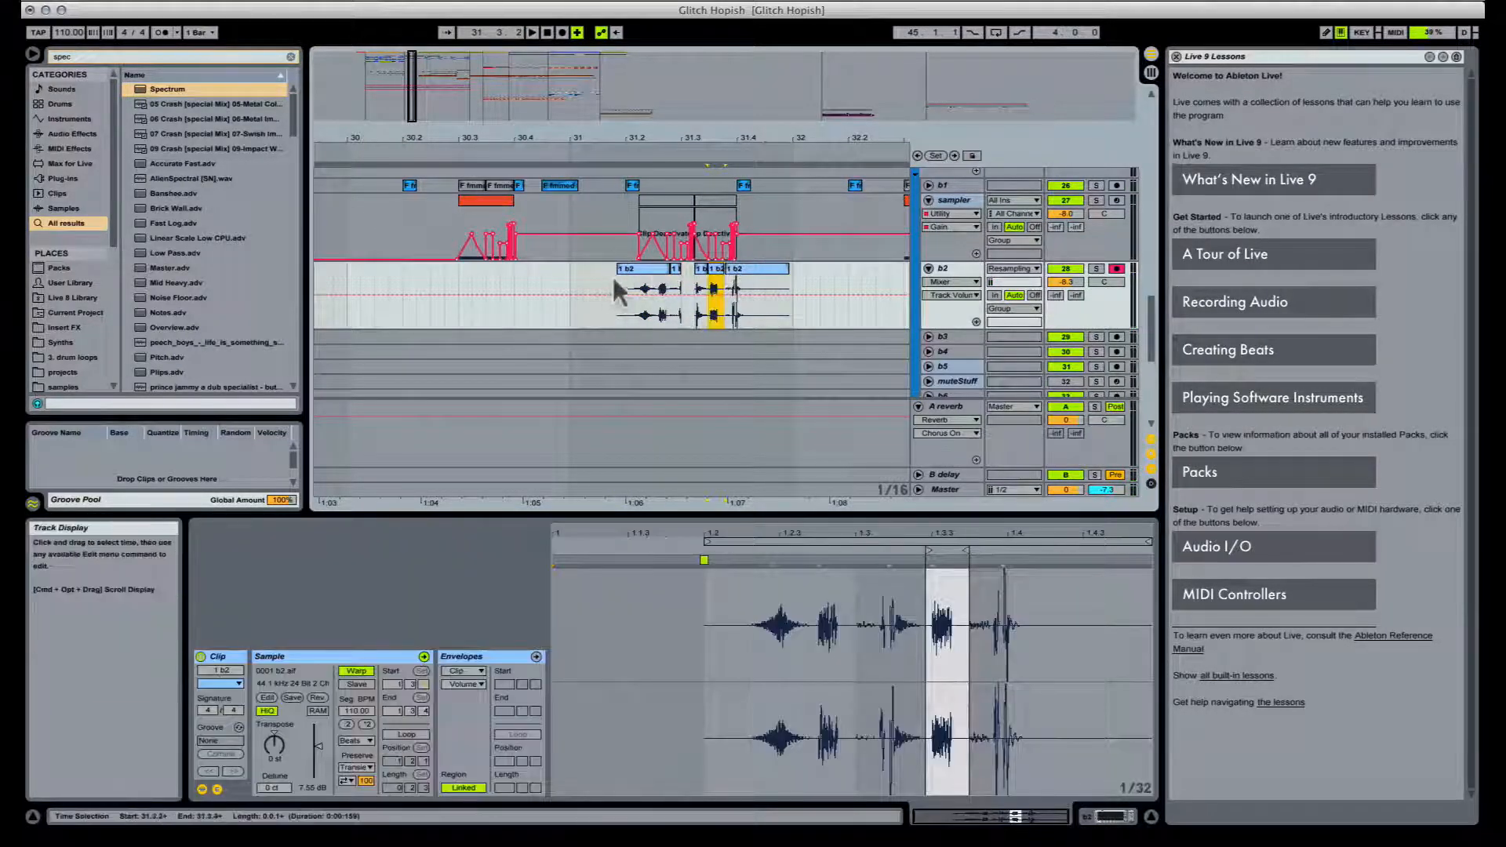
{"action": "left_click", "coordinate": [637, 297]}
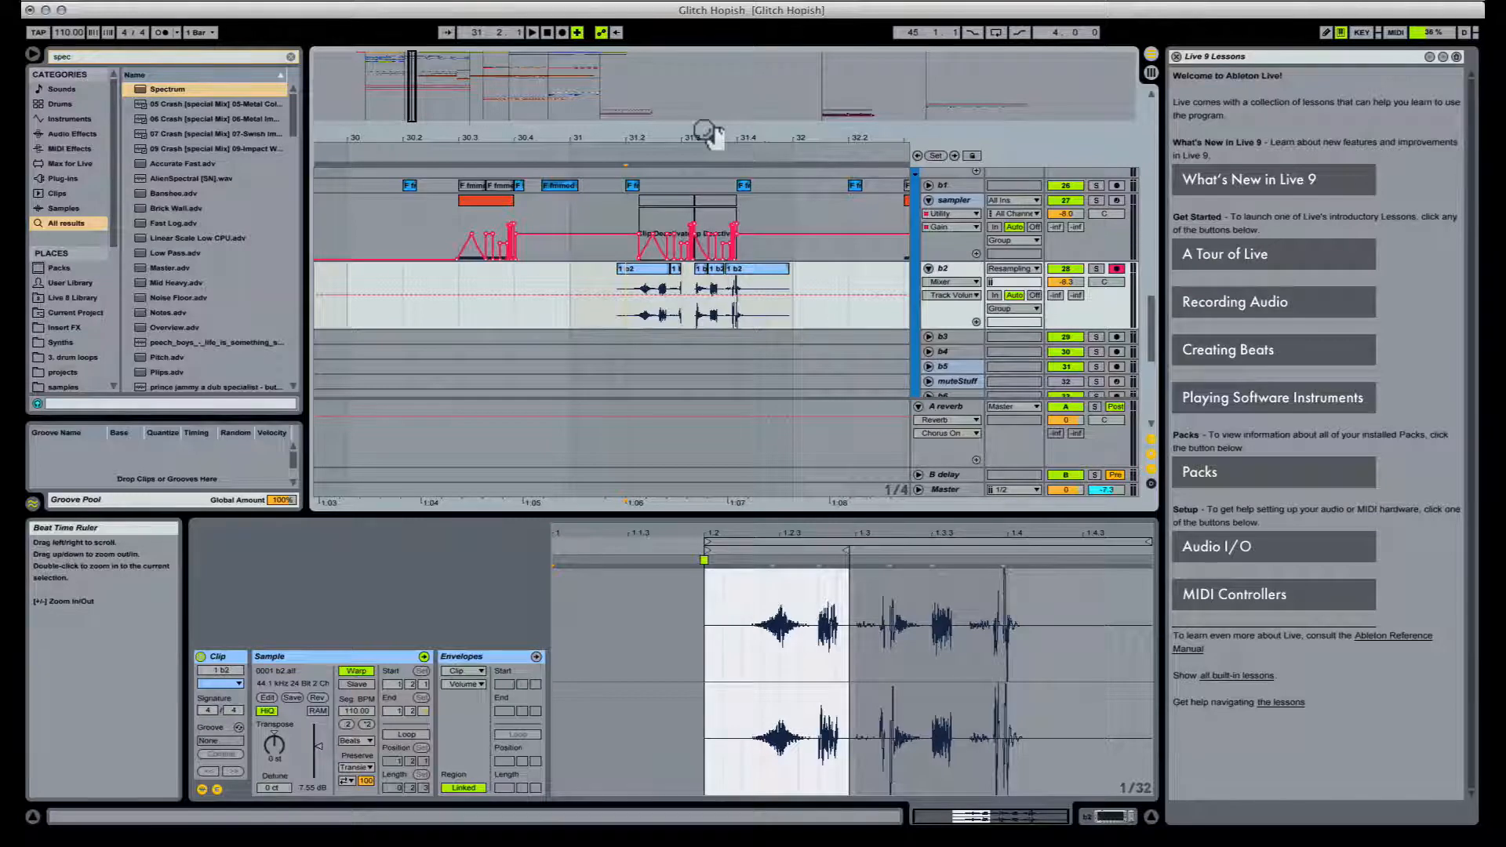
Step: Play the arrangement from bar 29 to hear the edited b2 clips in context
{"action": "left_click_drag", "start_coordinate": [691, 140], "coordinate": [708, 117]}
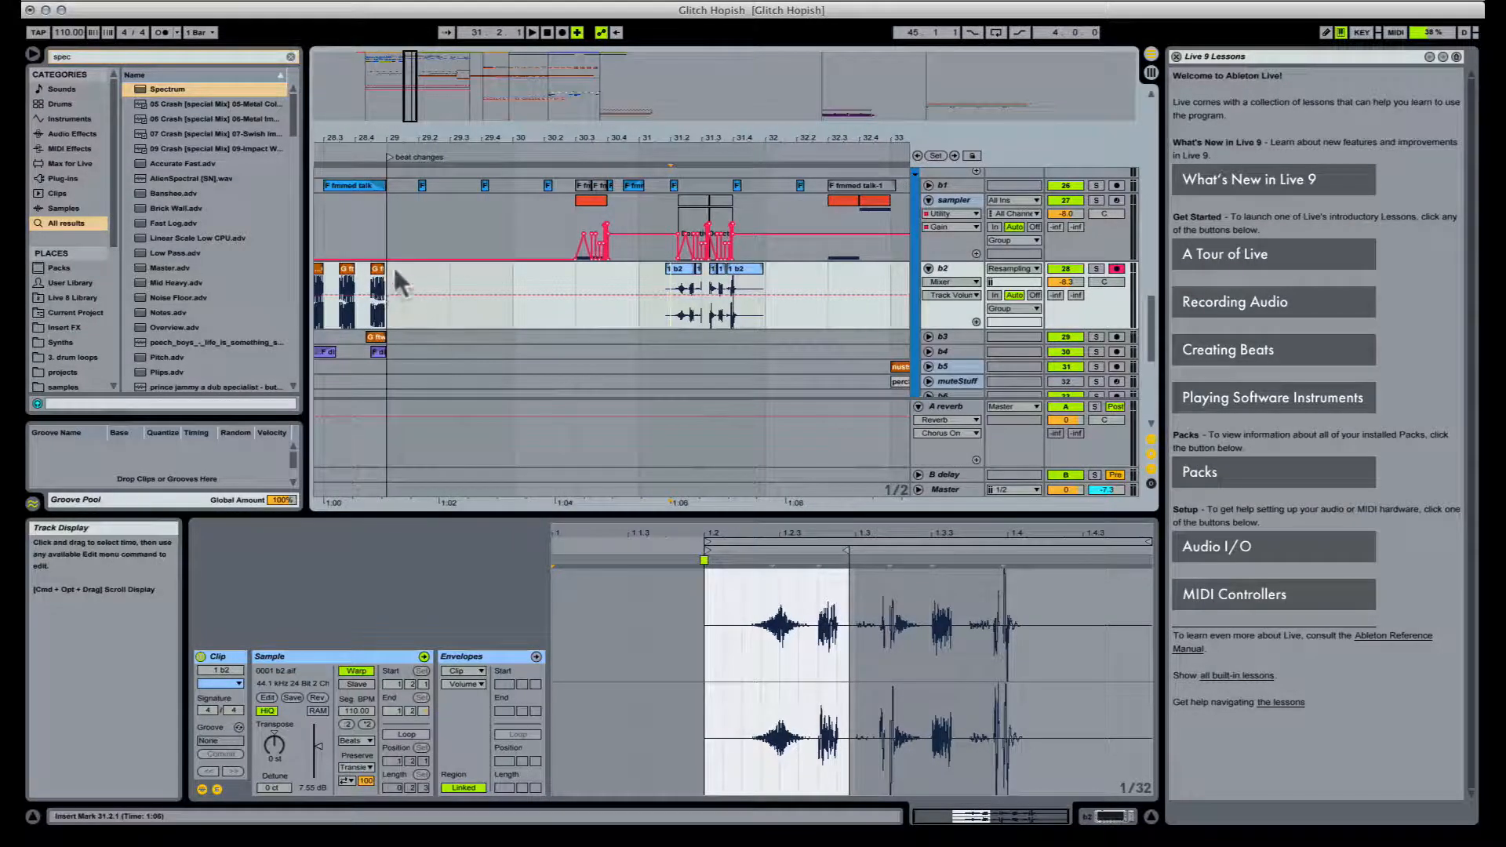
{"action": "left_click", "coordinate": [394, 272]}
{"action": "key", "text": "space"}
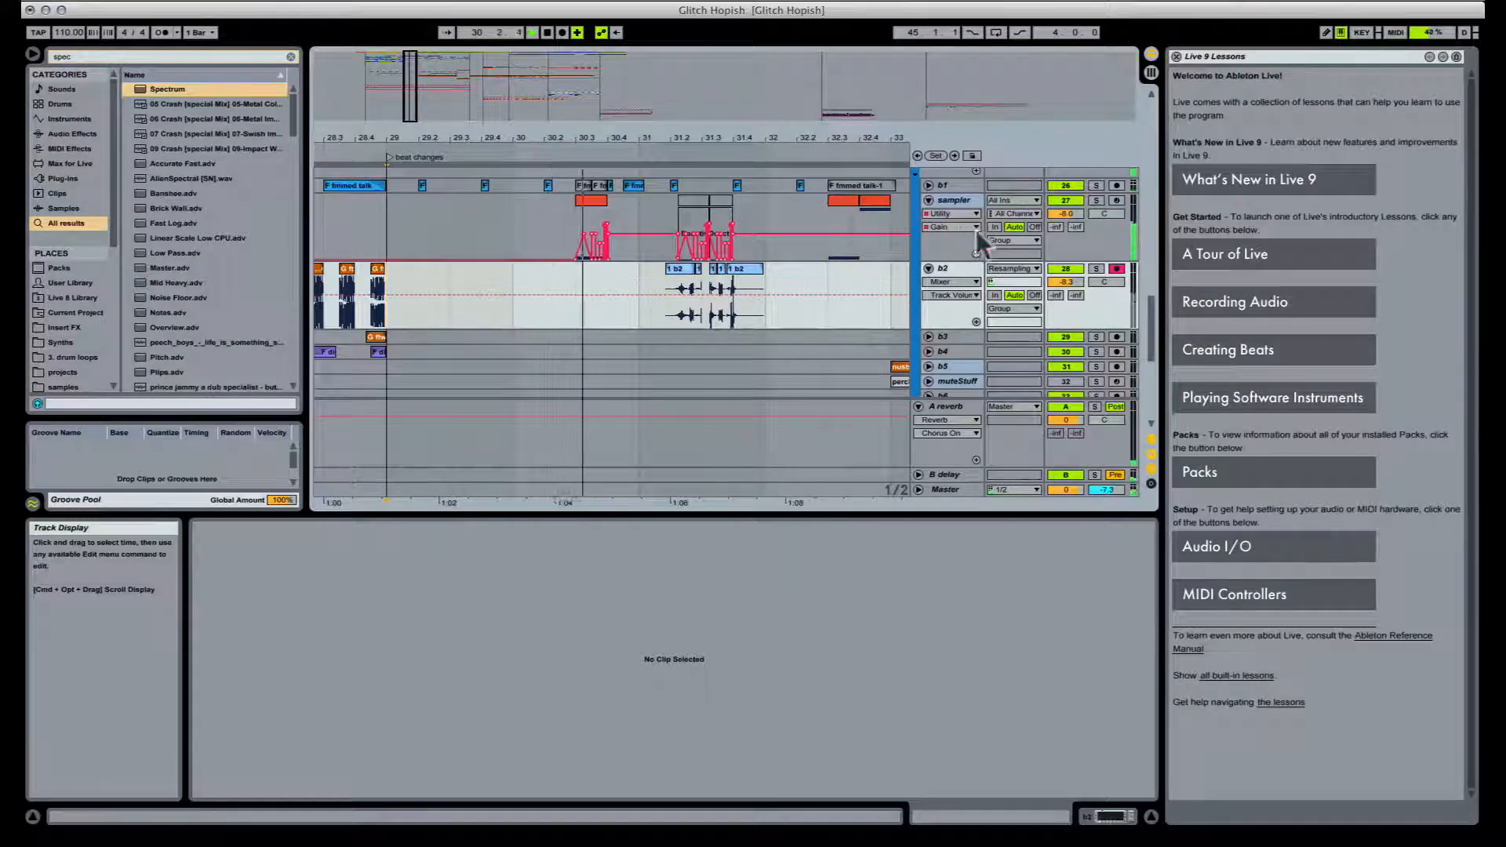
Step: Display the b2 track's device chain and play the b2 clips between 31.2 and 31.4
{"action": "left_click", "coordinate": [957, 275]}
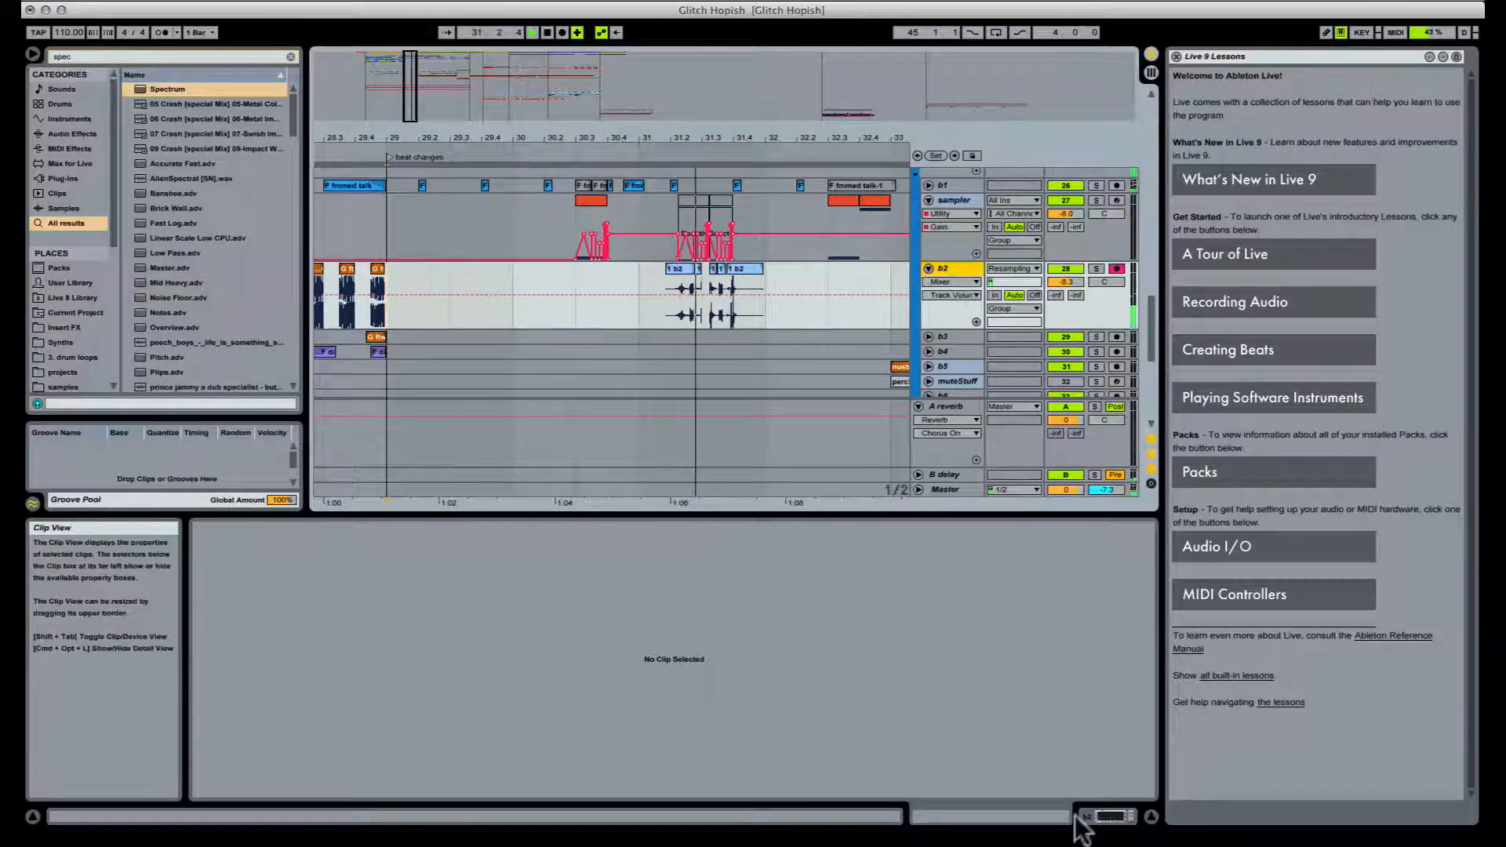
{"action": "left_click", "coordinate": [1106, 817]}
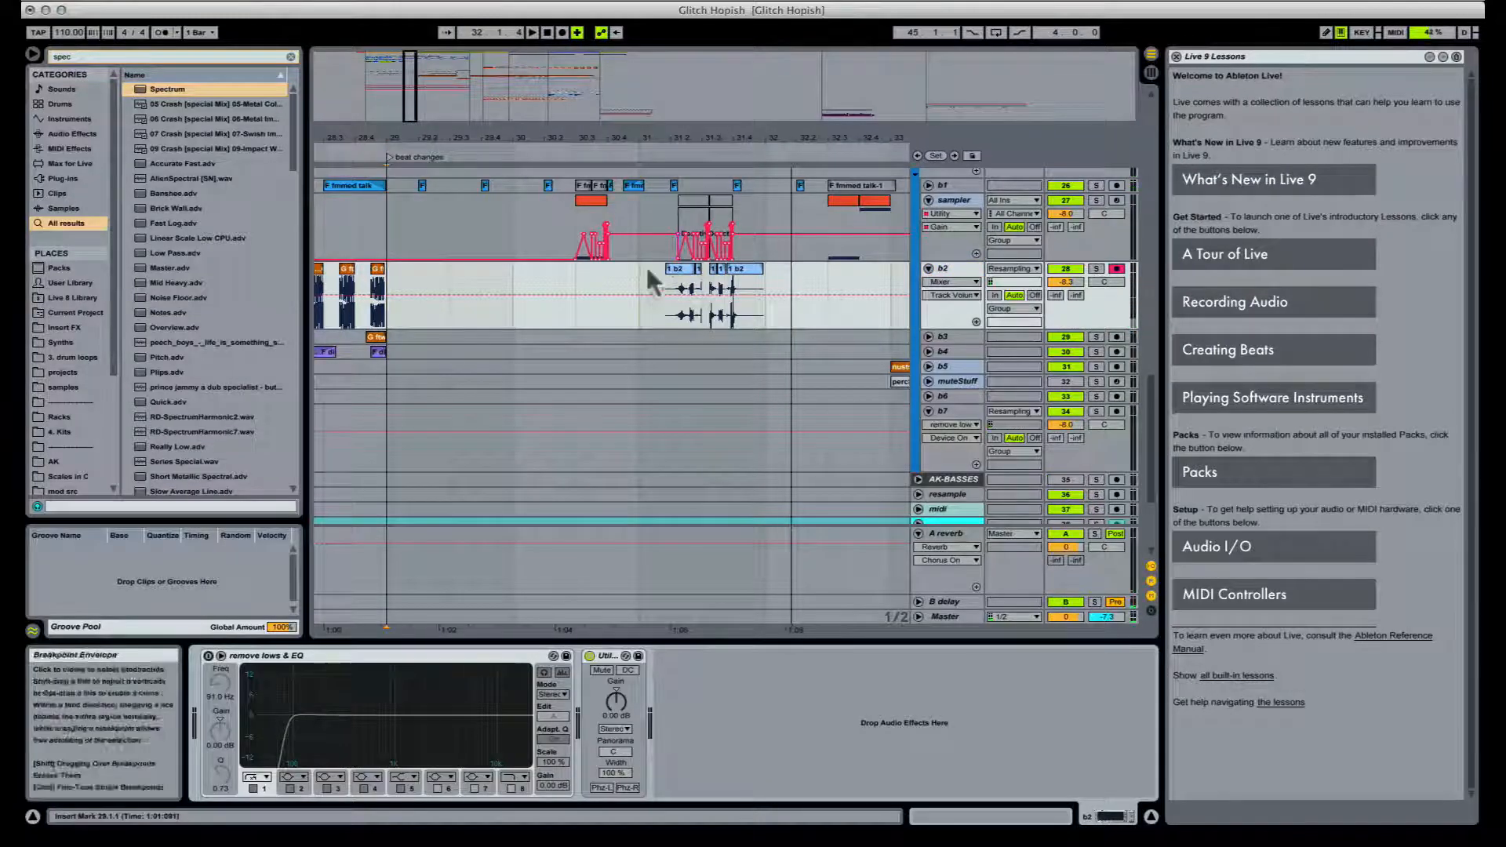
{"action": "left_click_drag", "start_coordinate": [696, 135], "coordinate": [697, 178]}
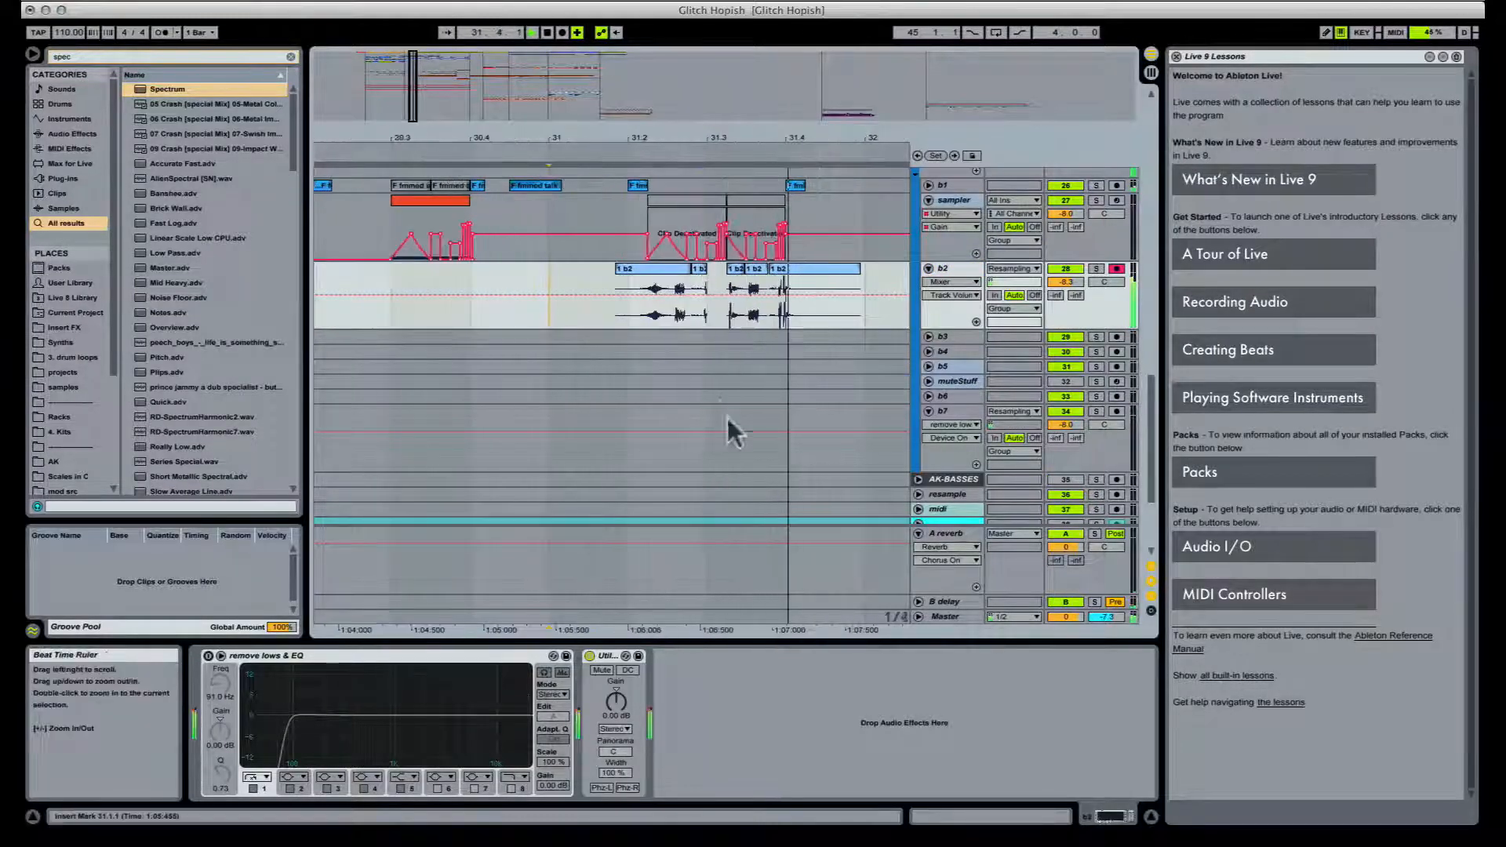
{"action": "key", "text": "space"}
{"action": "key", "text": "space"}
Step: Duplicate the short b2 slice into the gap beside it, shift the copy to just after 31.3.1, and audition the pattern
{"action": "left_click", "coordinate": [709, 270]}
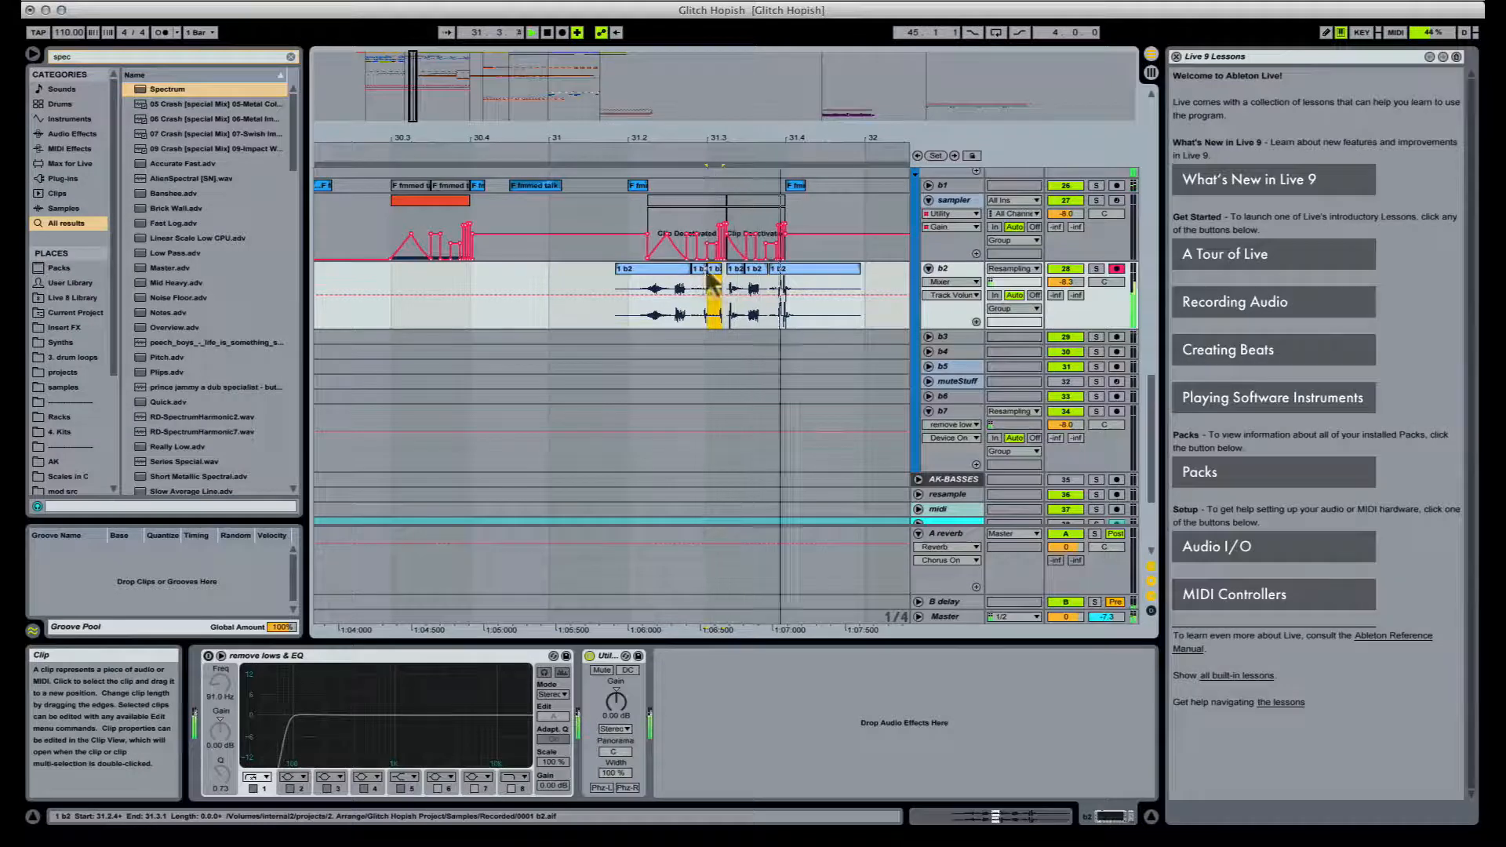
{"action": "key", "text": "space"}
{"action": "key", "text": "space"}
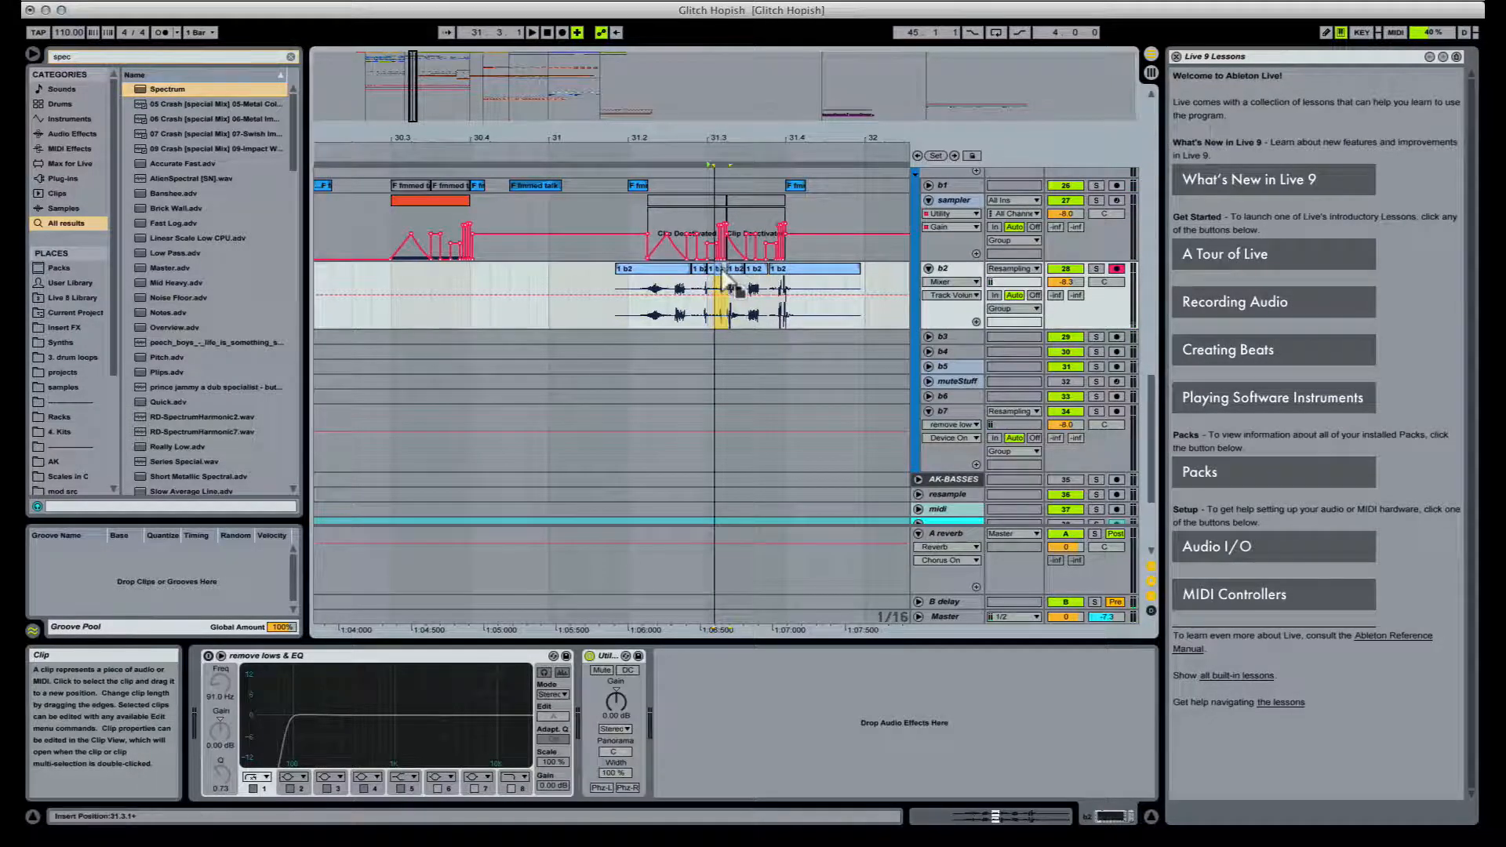
{"action": "left_click", "coordinate": [685, 269]}
{"action": "key", "text": "space"}
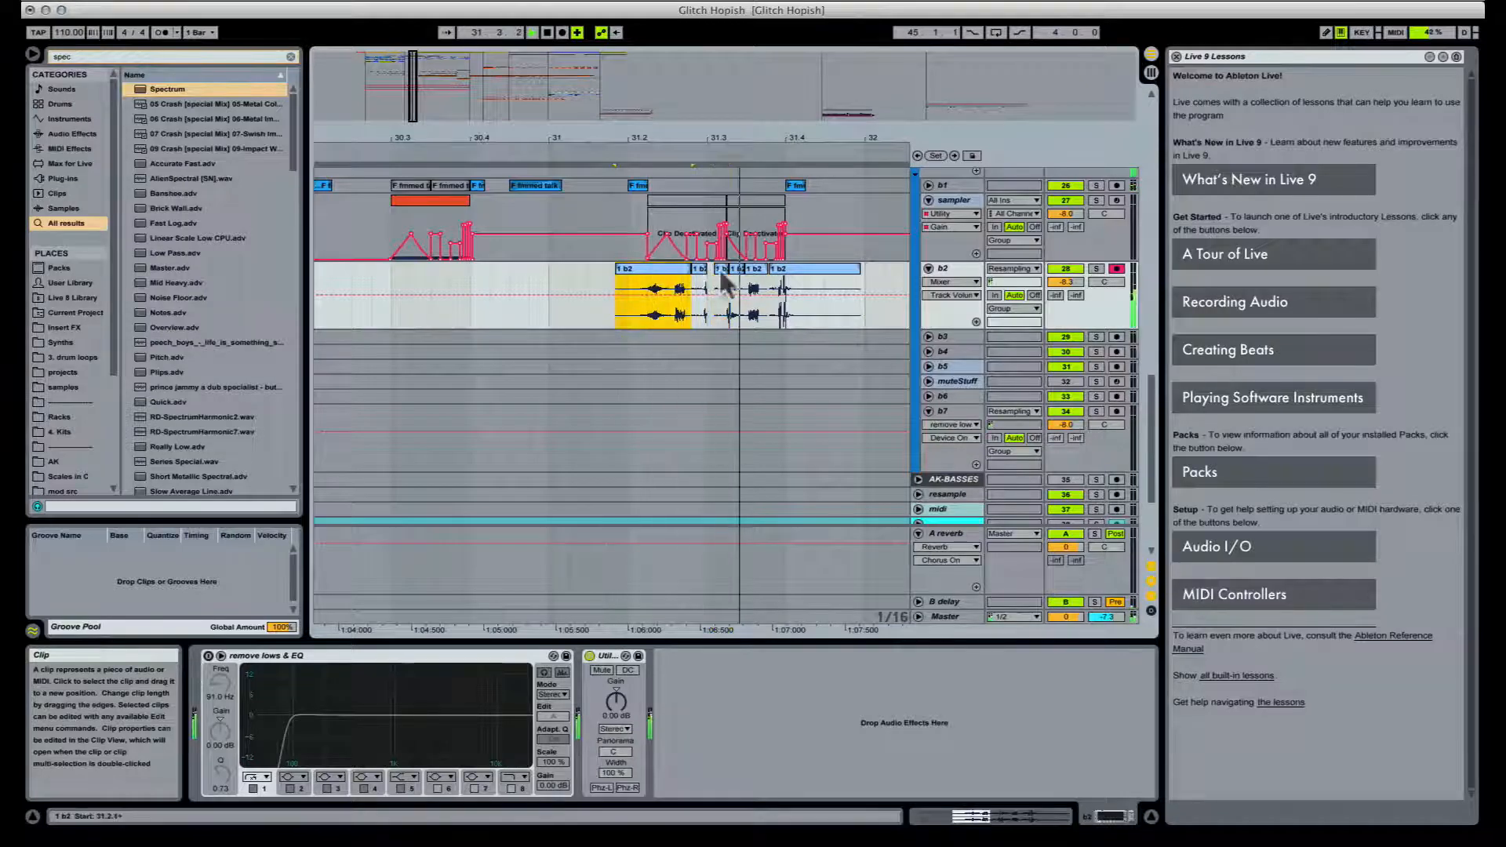
{"action": "left_click", "coordinate": [742, 210]}
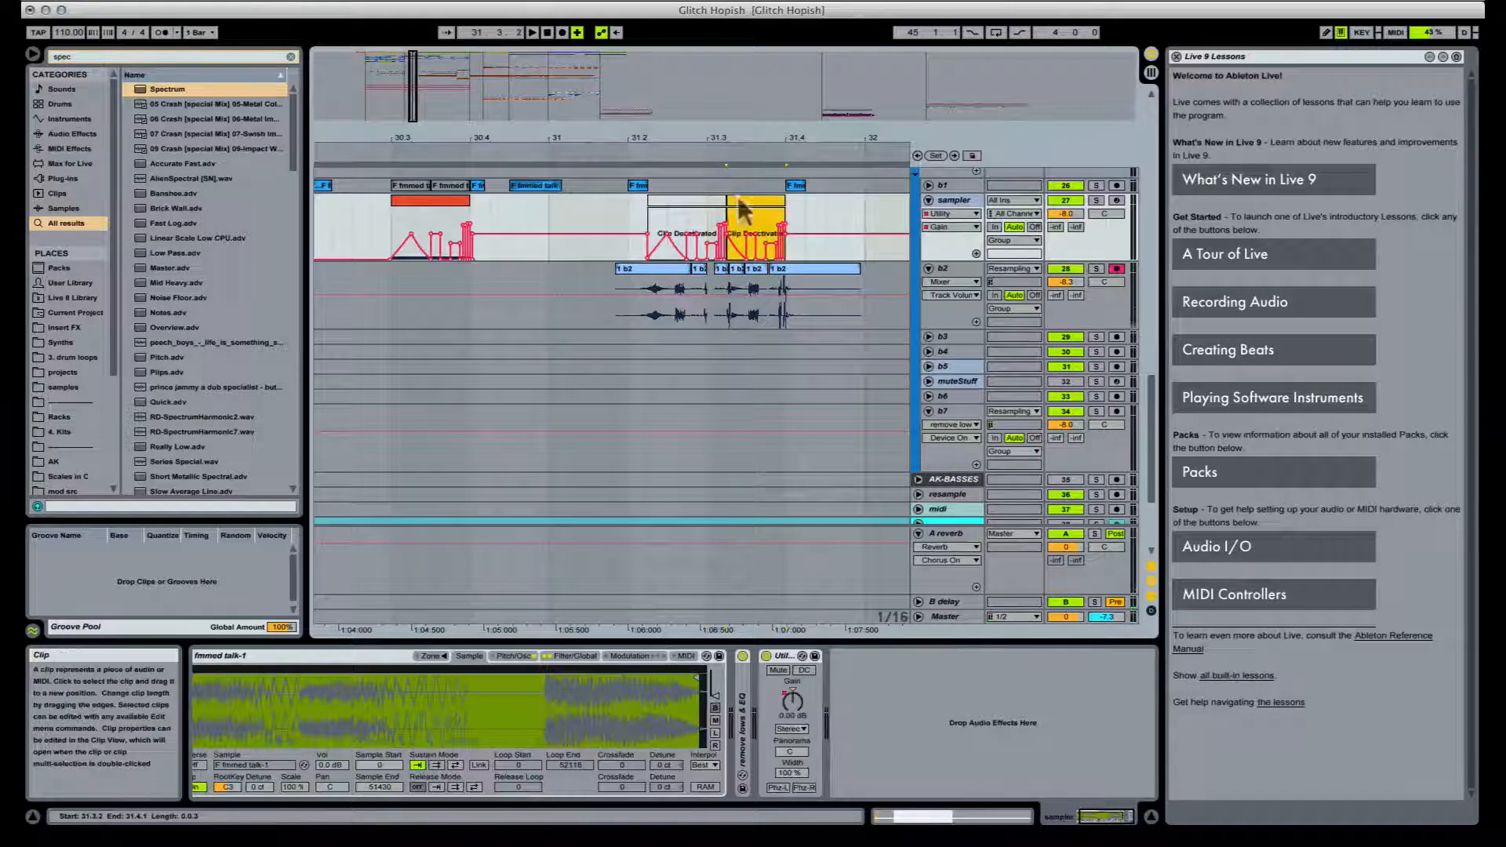
{"action": "left_click", "coordinate": [637, 297]}
{"action": "key", "text": "space"}
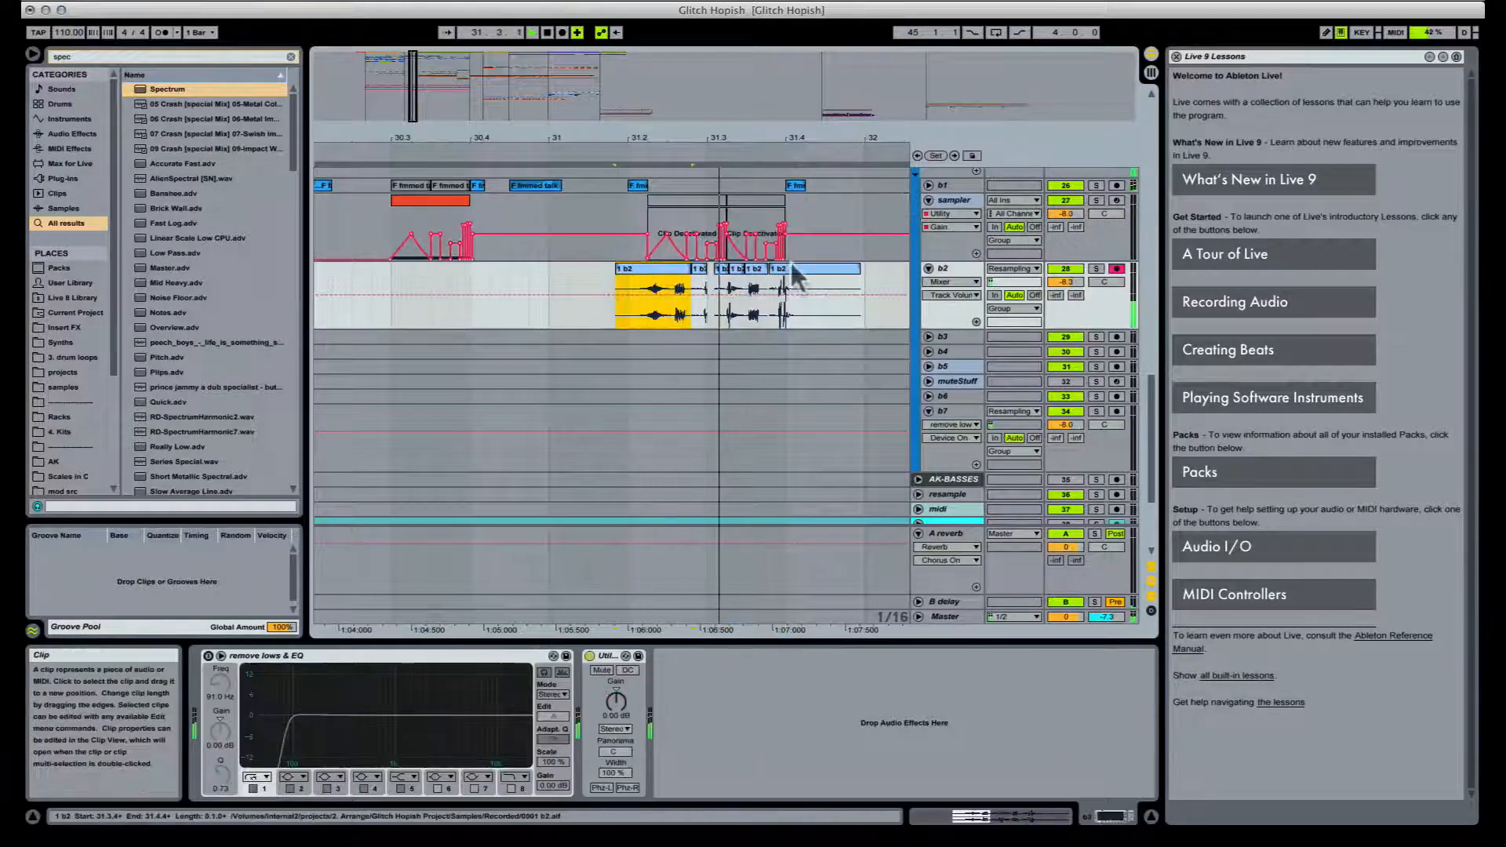
Step: Consolidate the b2 slices from 31.2.1 to 31.4.1 into one clip and delete the leftover pieces on either side
{"action": "left_click_drag", "start_coordinate": [633, 291], "coordinate": [792, 284]}
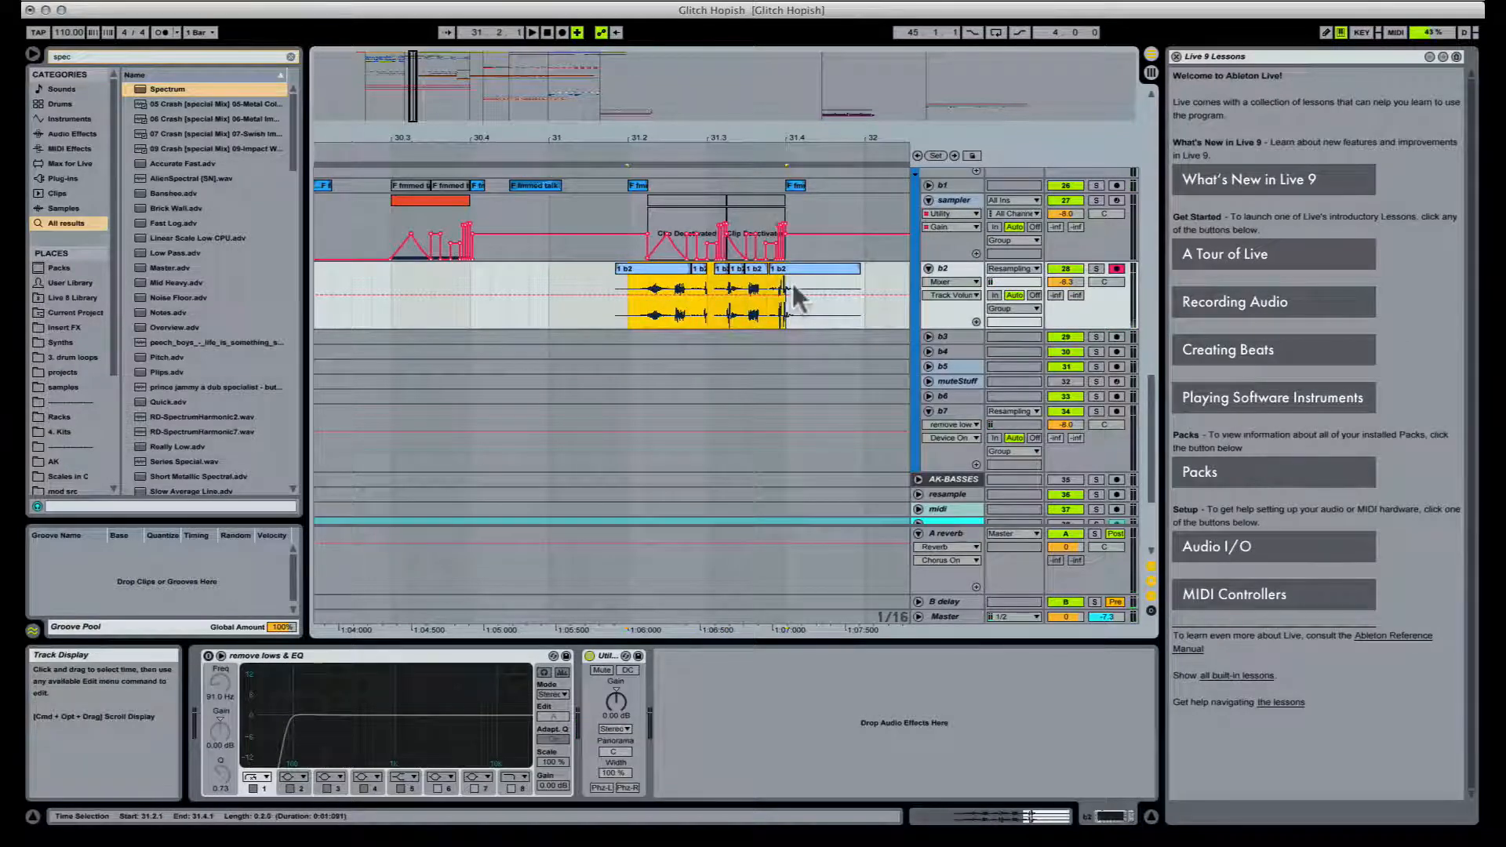
{"action": "key", "text": "super+j"}
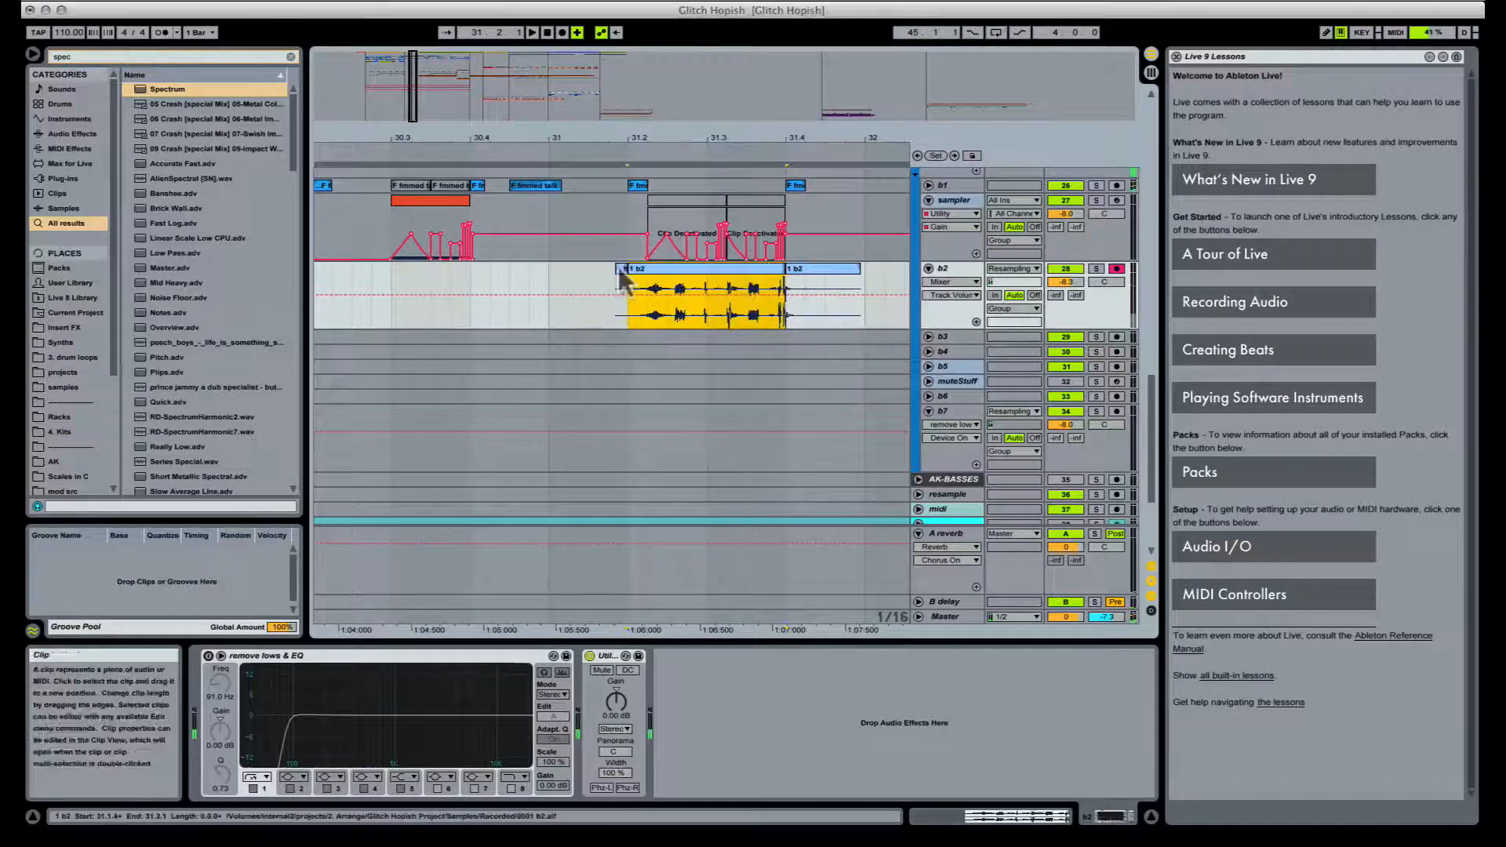
{"action": "left_click", "coordinate": [621, 269]}
{"action": "key", "text": "Delete"}
{"action": "left_click", "coordinate": [818, 269]}
{"action": "key", "text": "Delete"}
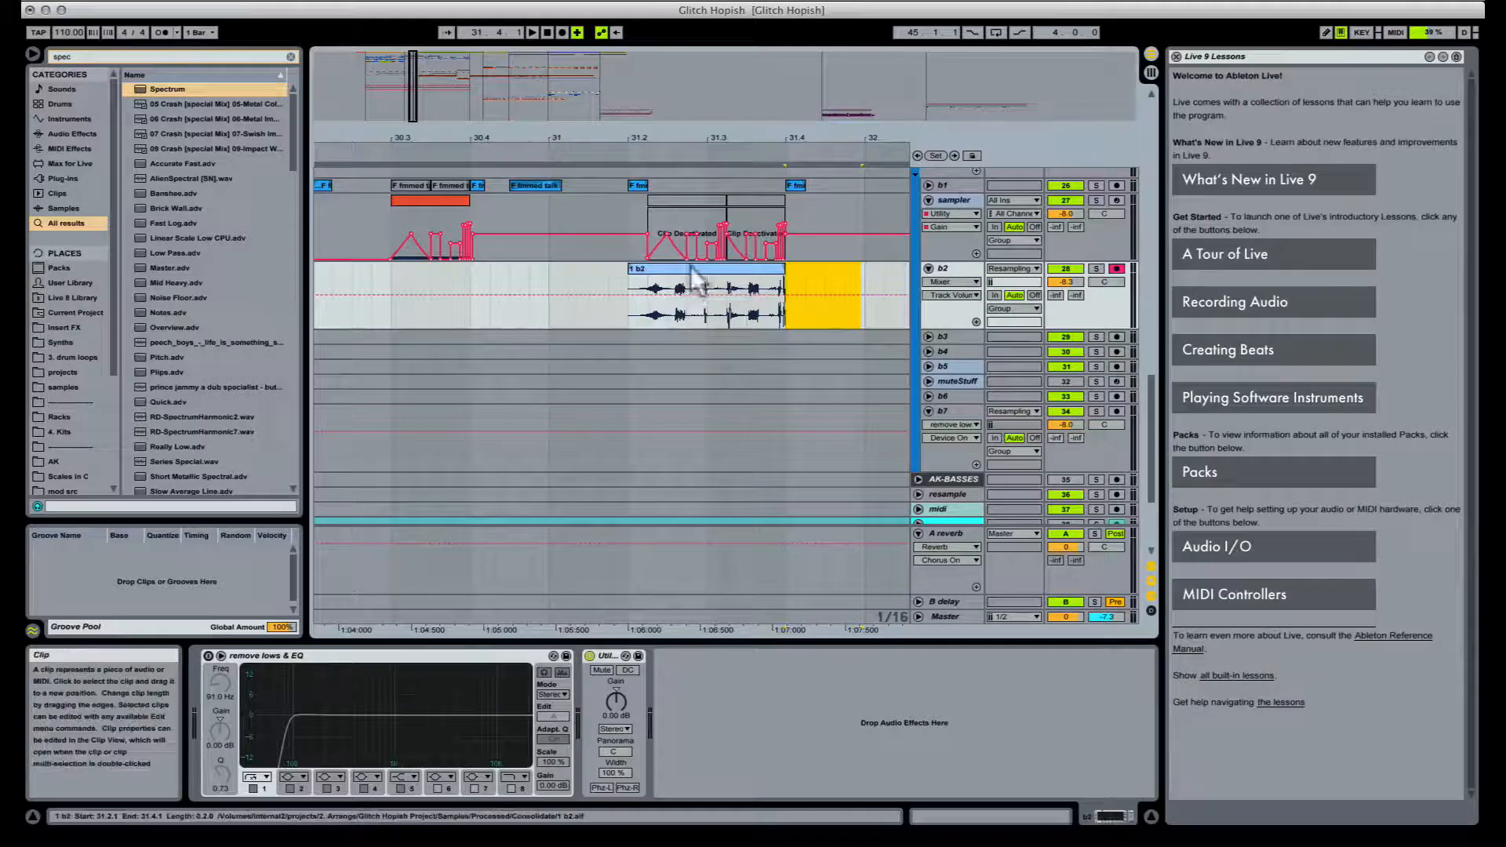
Step: Transpose the consolidated b2 clip up 12 semitones, audition it, and raise the transposition to 24 semitones
{"action": "left_click", "coordinate": [684, 269]}
{"action": "key", "text": "shift+Tab"}
{"action": "left_click", "coordinate": [275, 736]}
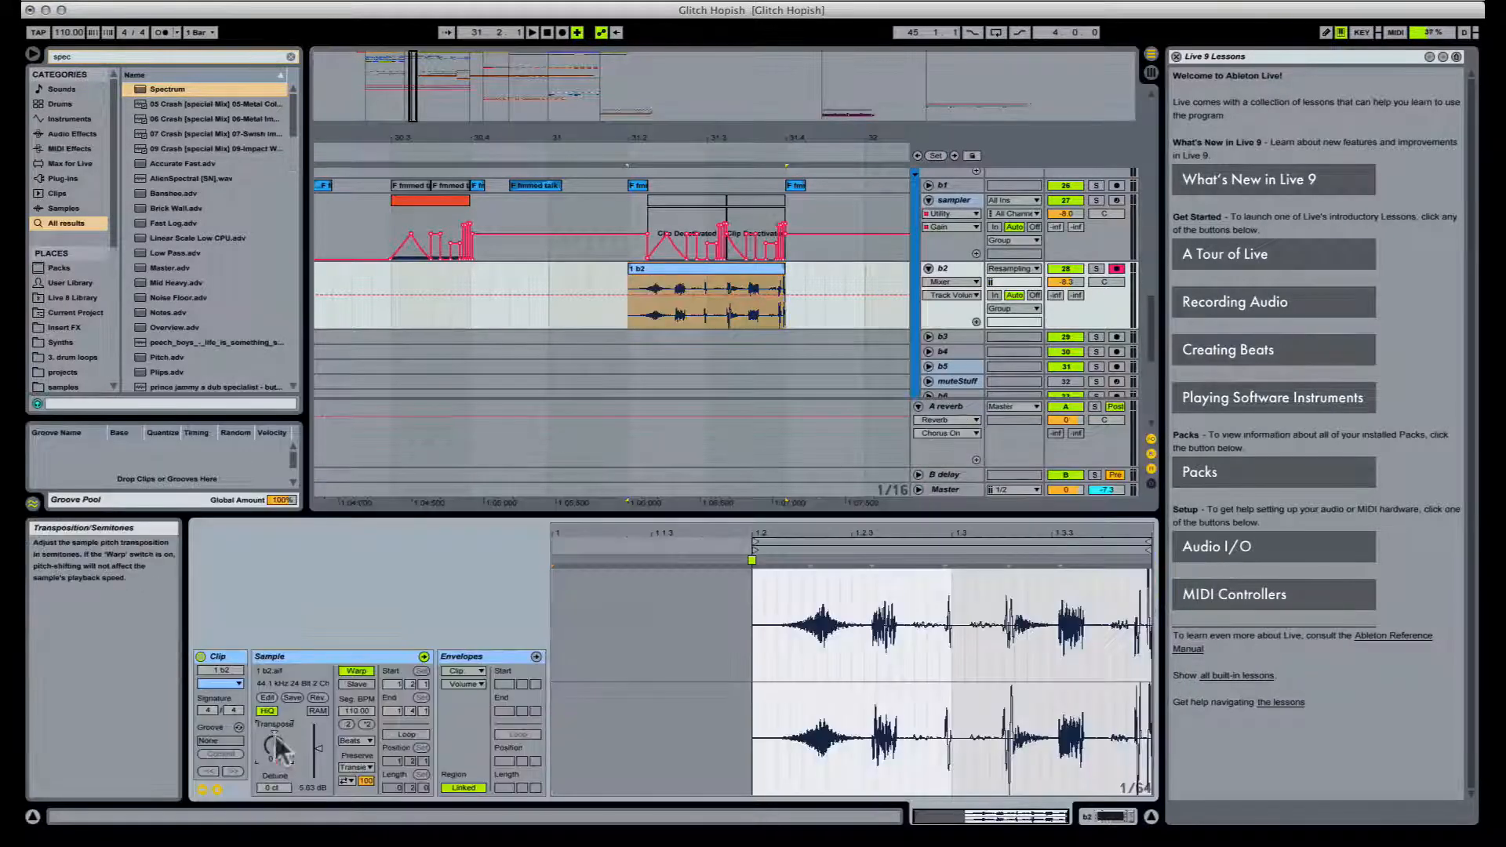
{"action": "type", "text": "12"}
{"action": "key", "text": "Return"}
{"action": "key", "text": "space"}
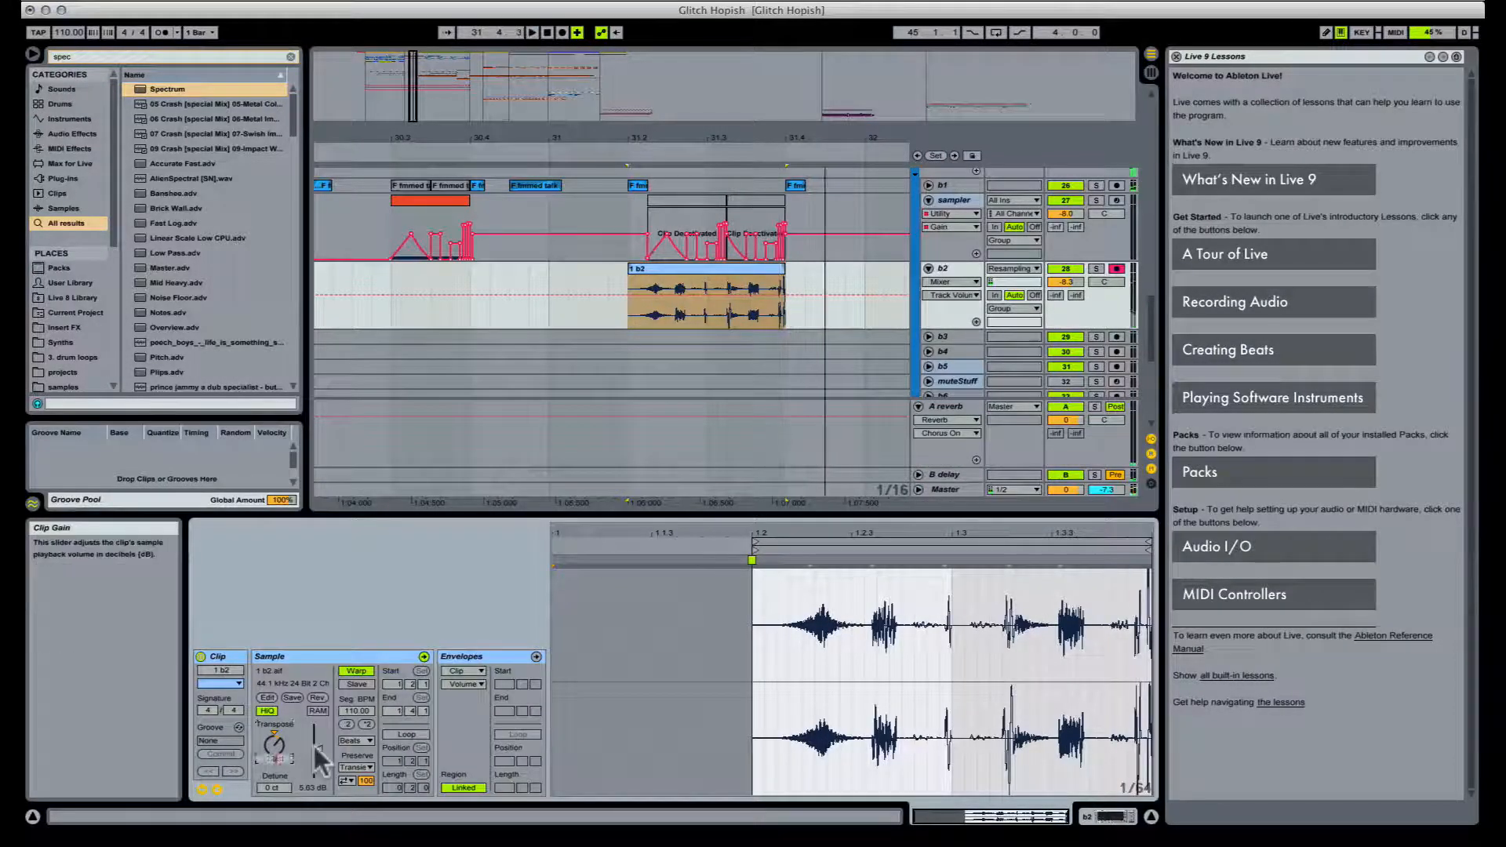
{"action": "type", "text": "24"}
{"action": "key", "text": "Return"}
Step: Try the Tones warp mode with an adjusted grain size on the consolidated b2 clip and audition it
{"action": "left_click", "coordinate": [355, 741]}
{"action": "left_click", "coordinate": [361, 765]}
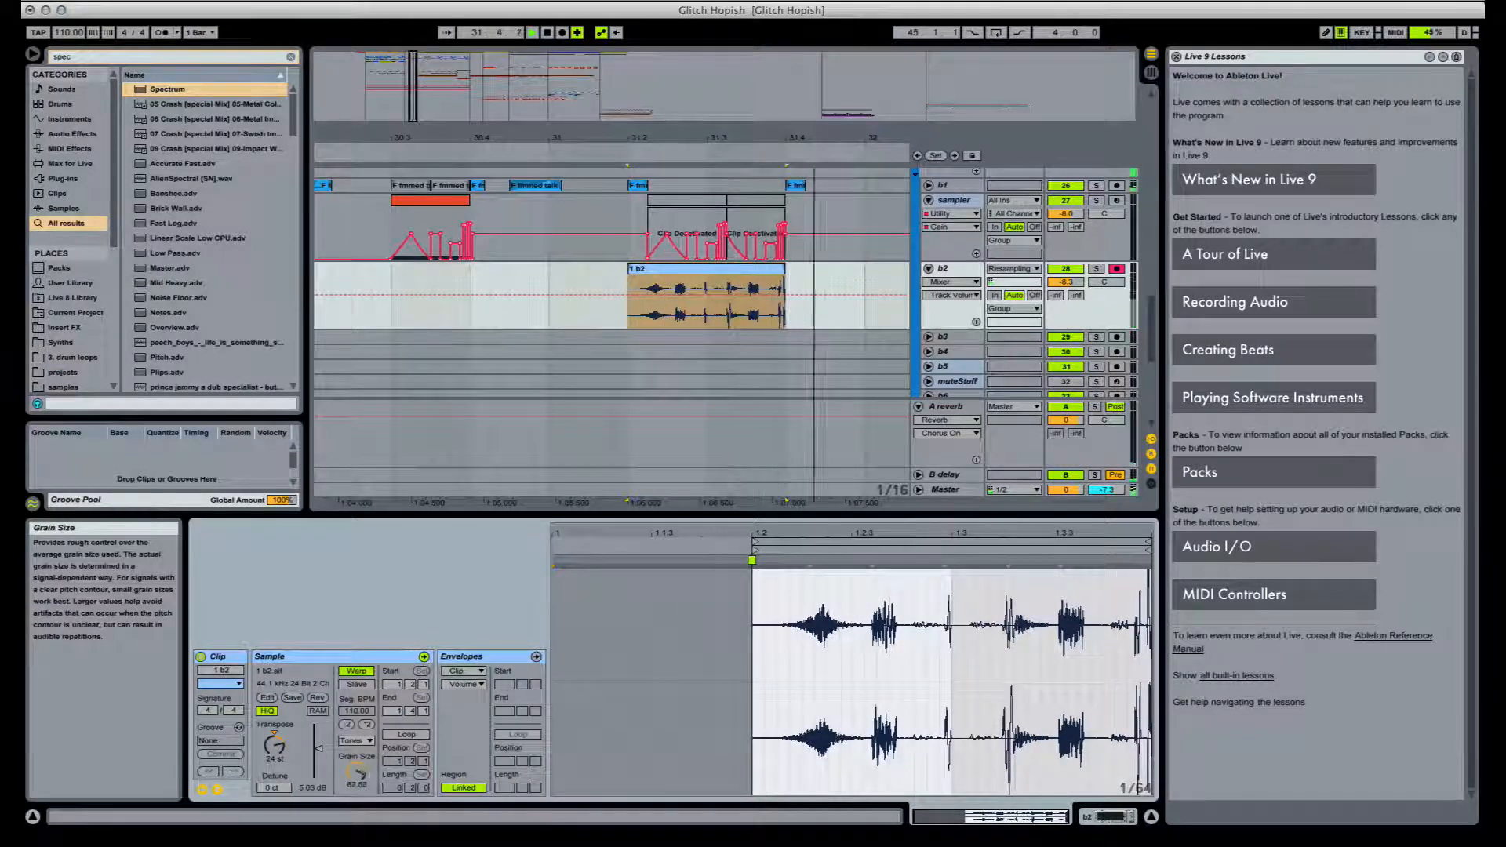
{"action": "left_click_drag", "start_coordinate": [359, 772], "coordinate": [359, 749]}
{"action": "key", "text": "space"}
{"action": "key", "text": "space"}
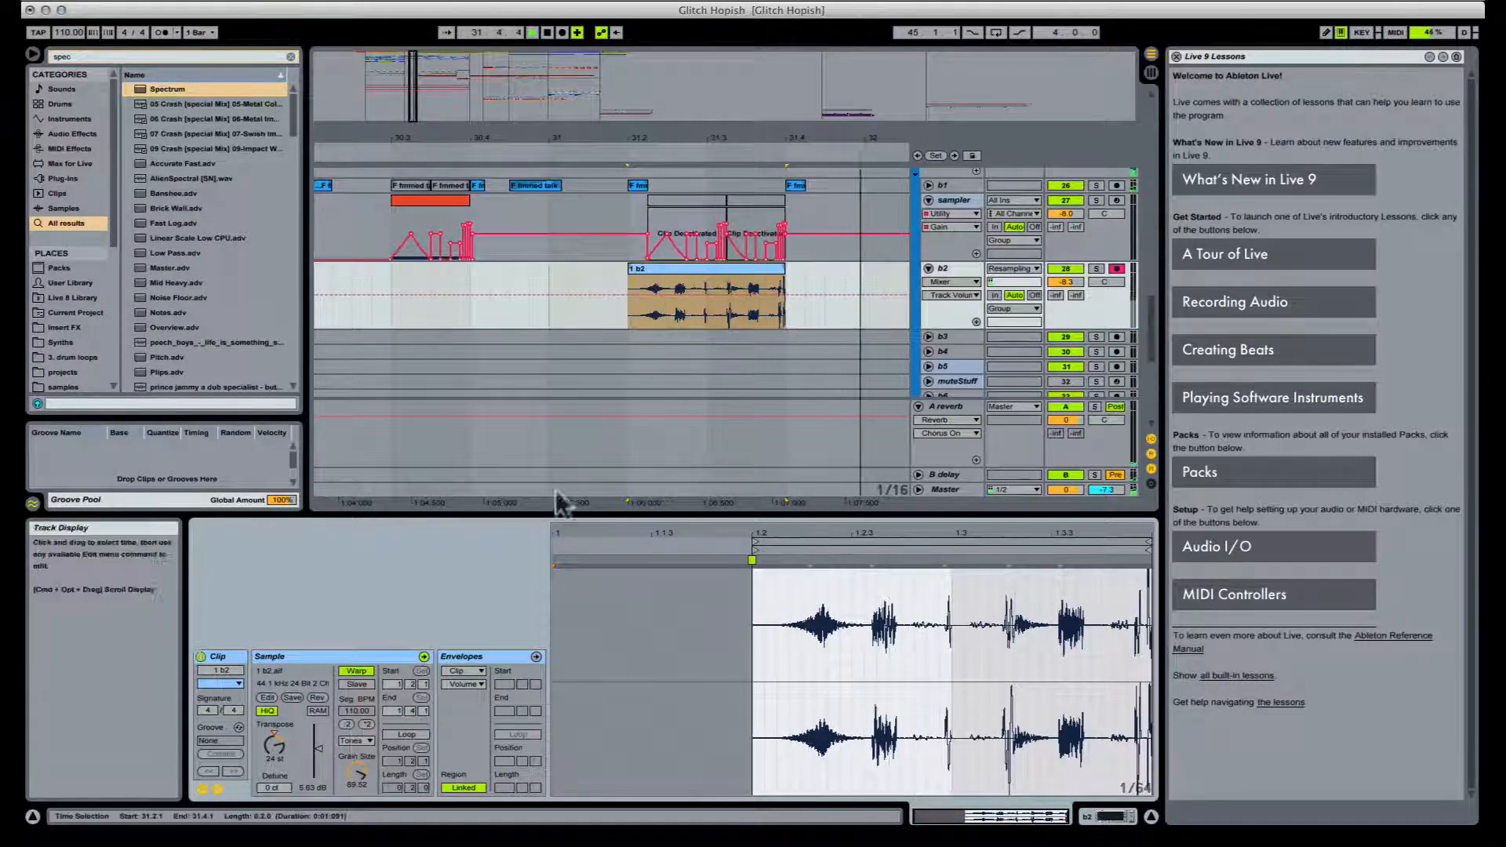
Step: Set the b2 clip's warp mode to Texture with a grain size of about 236.49 and audition it
{"action": "left_click", "coordinate": [355, 741]}
{"action": "left_click", "coordinate": [359, 773]}
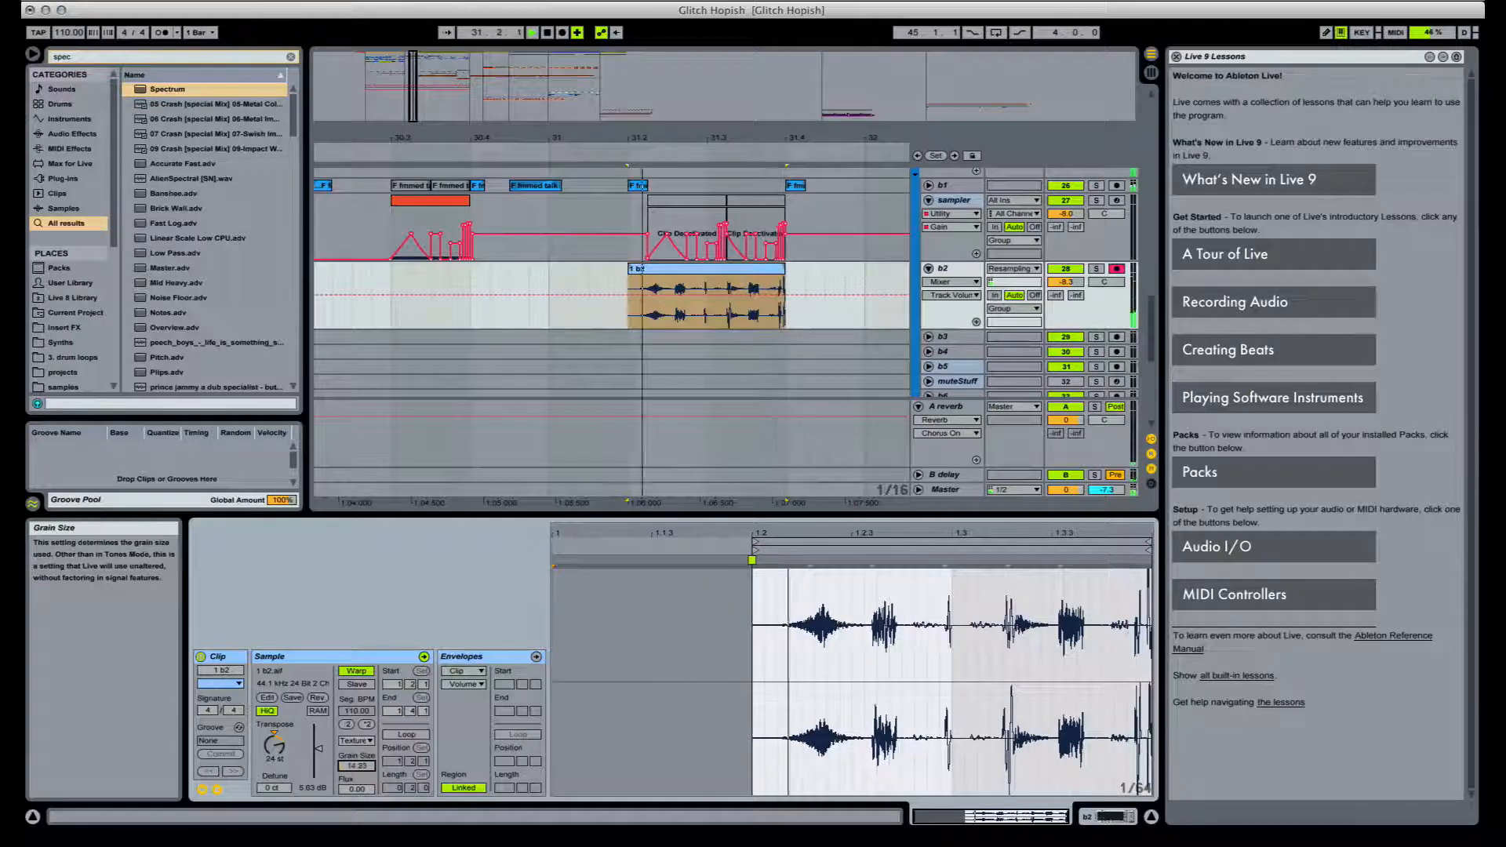
{"action": "left_click_drag", "start_coordinate": [357, 766], "coordinate": [357, 699]}
{"action": "left_click_drag", "start_coordinate": [357, 766], "coordinate": [357, 759]}
{"action": "key", "text": "space"}
{"action": "key", "text": "space"}
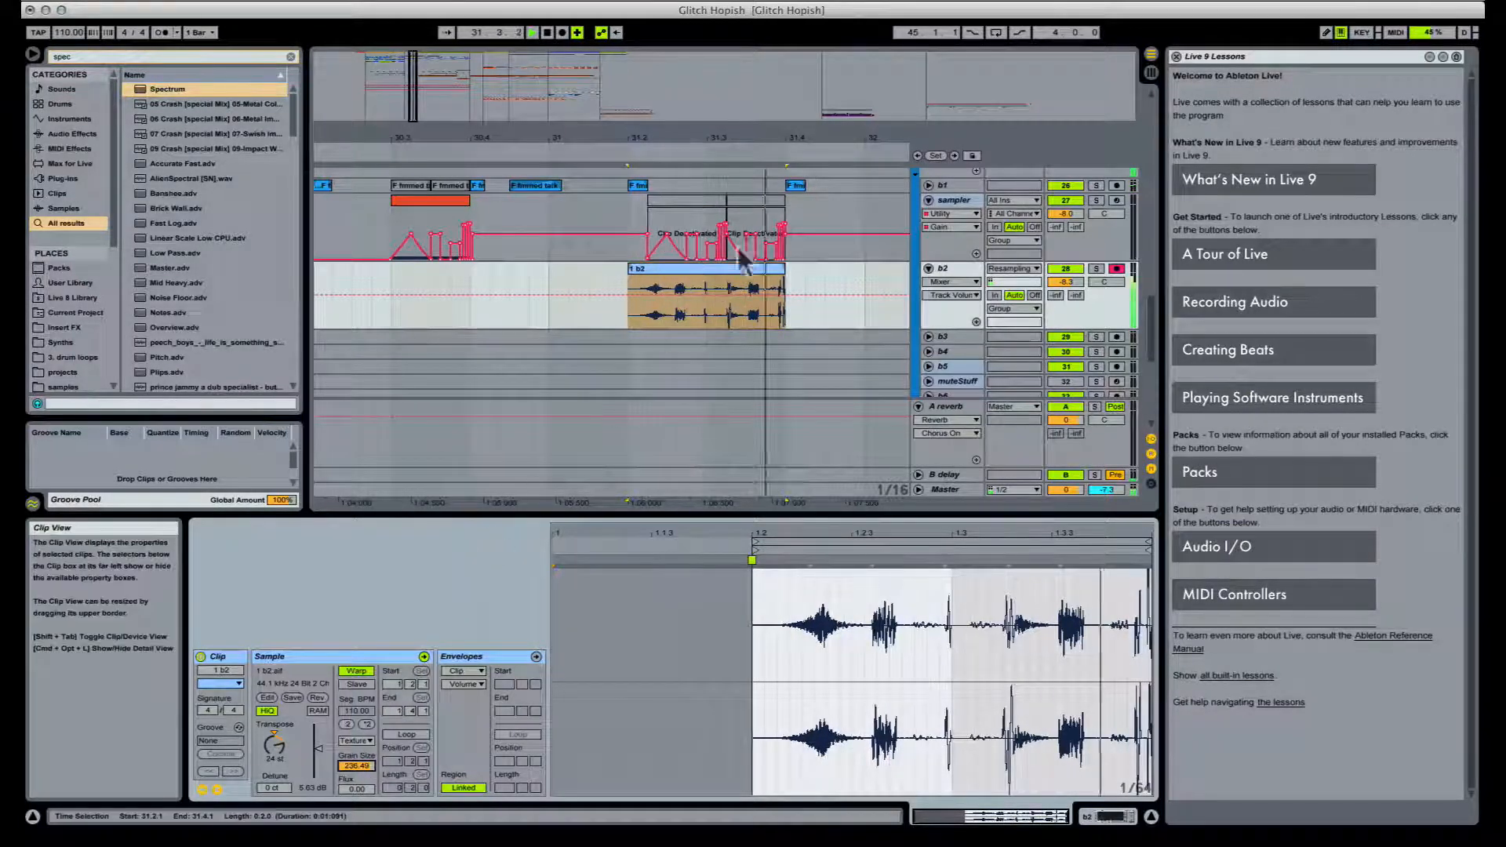
{"action": "key", "text": "space"}
Step: Reactivate the two sampler clips between 31.2.2 and 31.4.1 and play them together with the b2 clip
{"action": "left_click", "coordinate": [715, 200]}
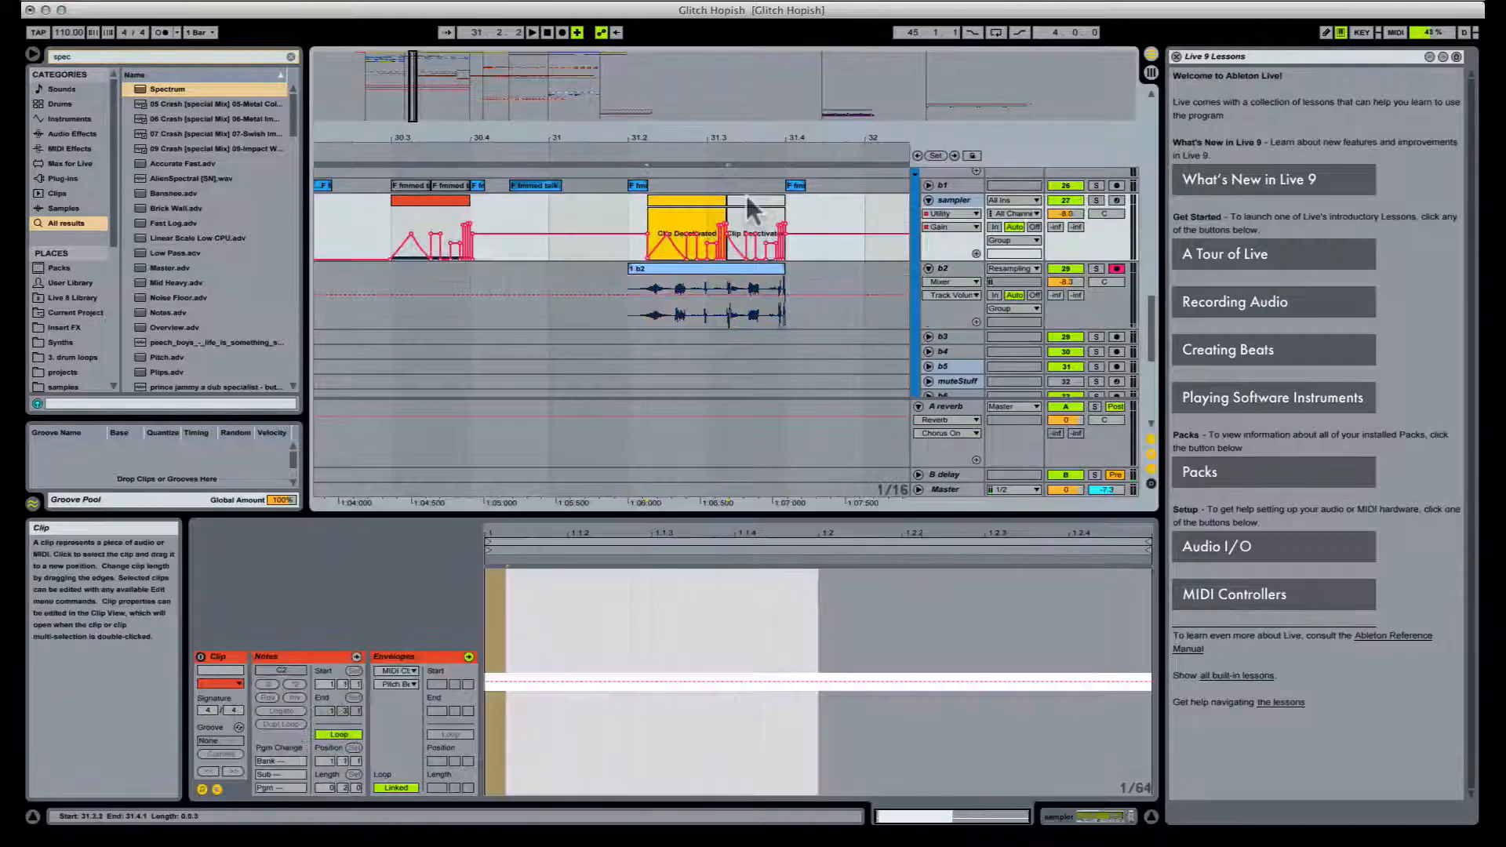
{"action": "left_click", "coordinate": [745, 200], "text": "shift"}
{"action": "key", "text": "0"}
{"action": "key", "text": "space"}
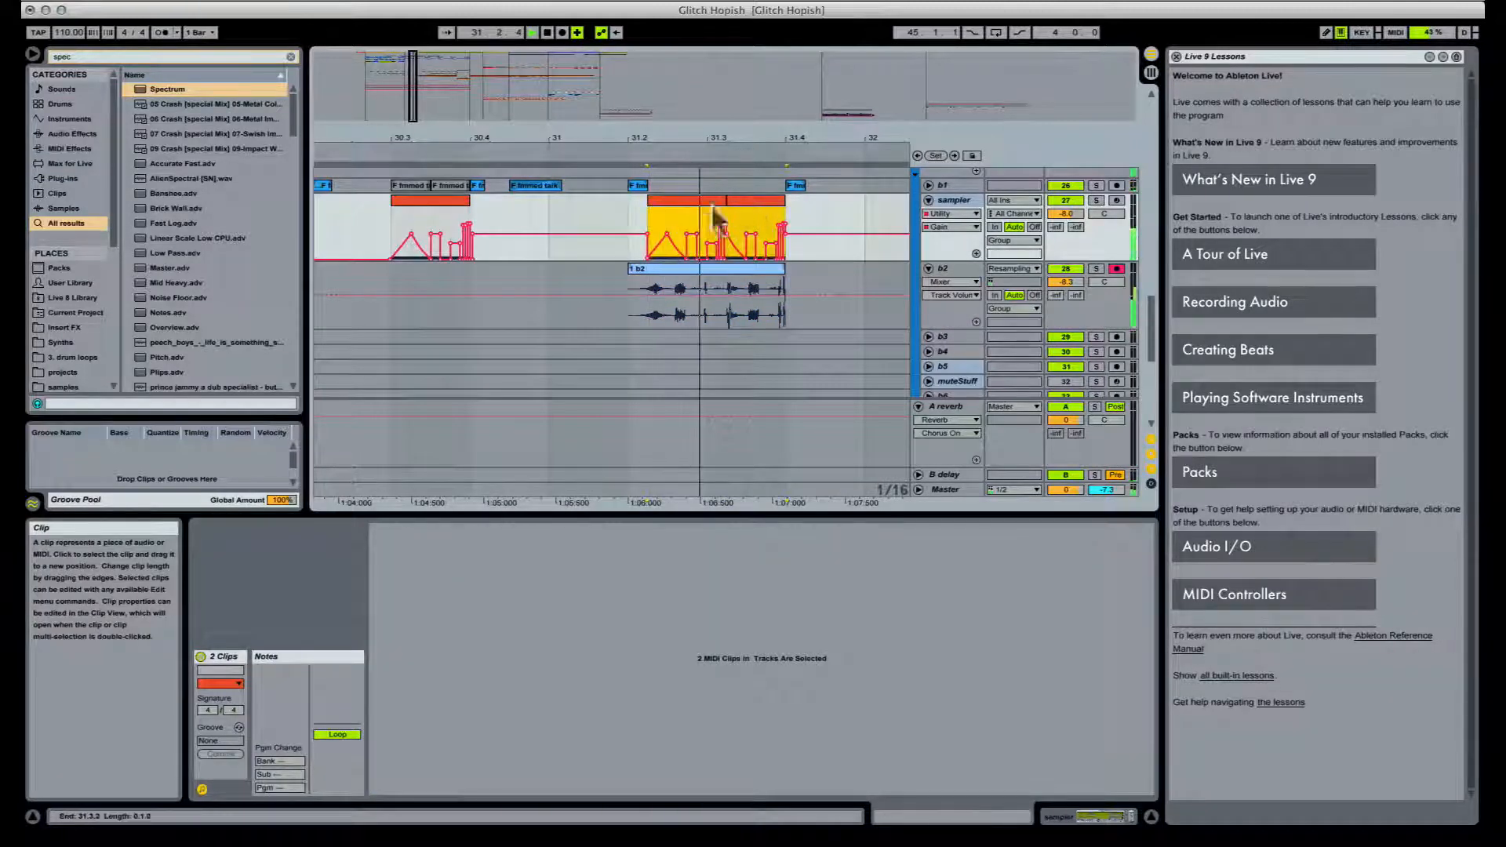
Step: Split the b2 clip at 31.3.1, deactivate its first half, and play the result
{"action": "left_click", "coordinate": [655, 279]}
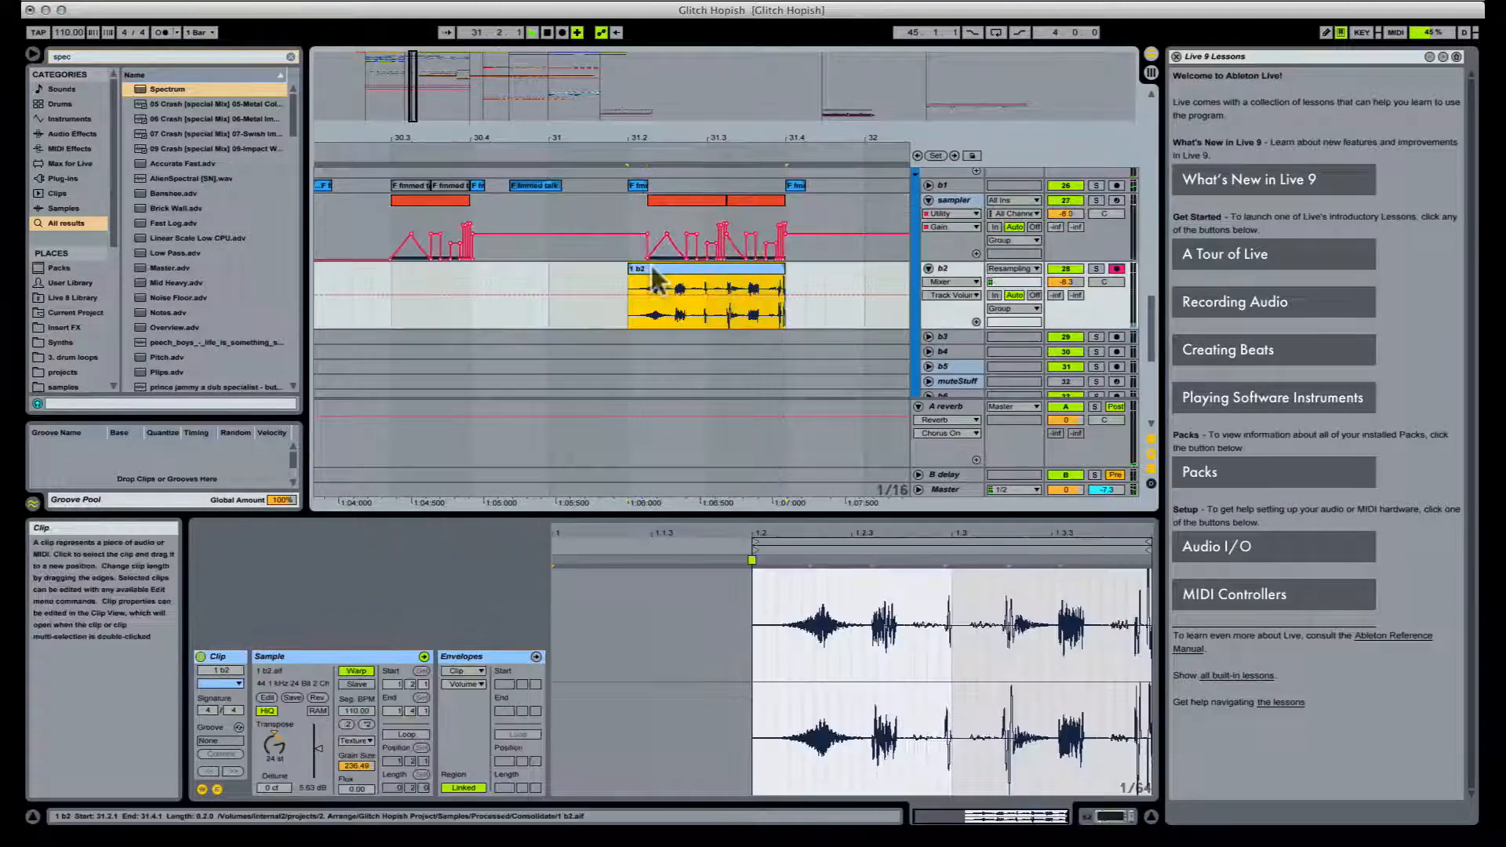
{"action": "left_click", "coordinate": [705, 284]}
{"action": "key", "text": "super+e"}
{"action": "key", "text": "0"}
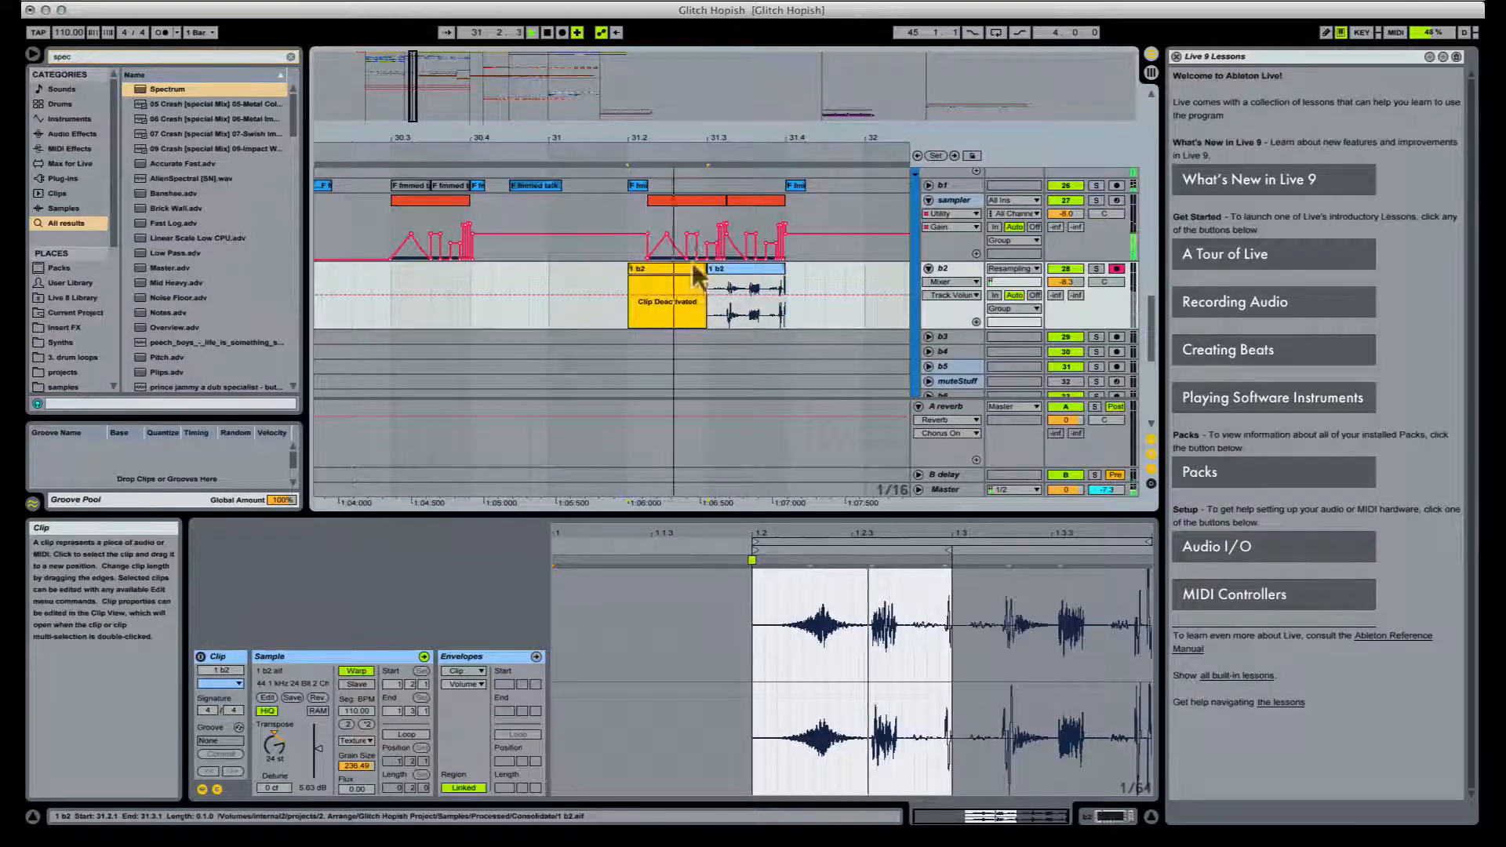
{"action": "key", "text": "space"}
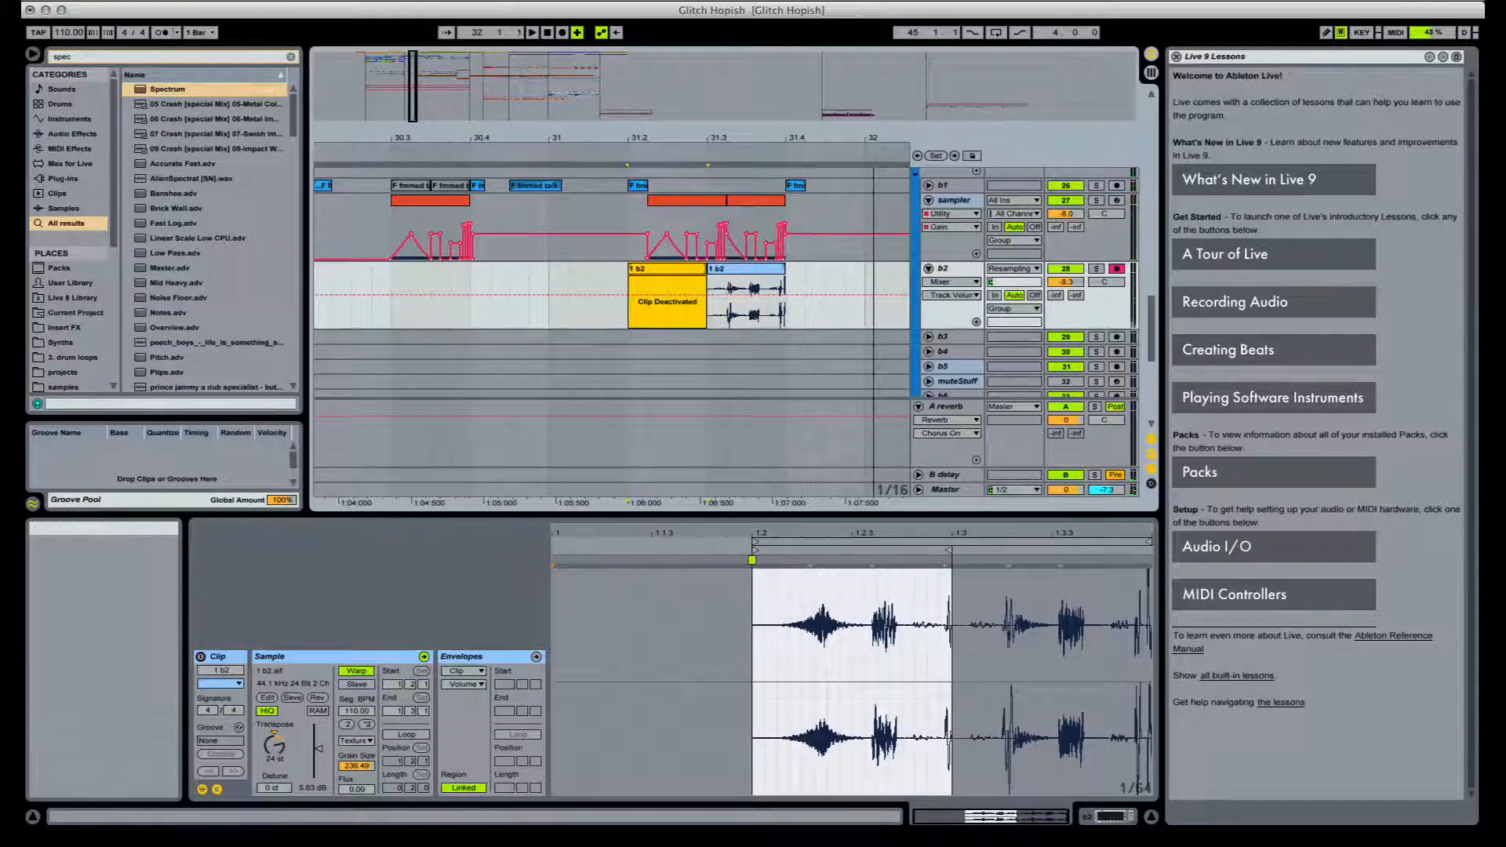
Step: Audition the sampler clips layered with the remaining active half of the b2 clip
{"action": "left_click", "coordinate": [963, 2]}
{"action": "left_click", "coordinate": [967, 100]}
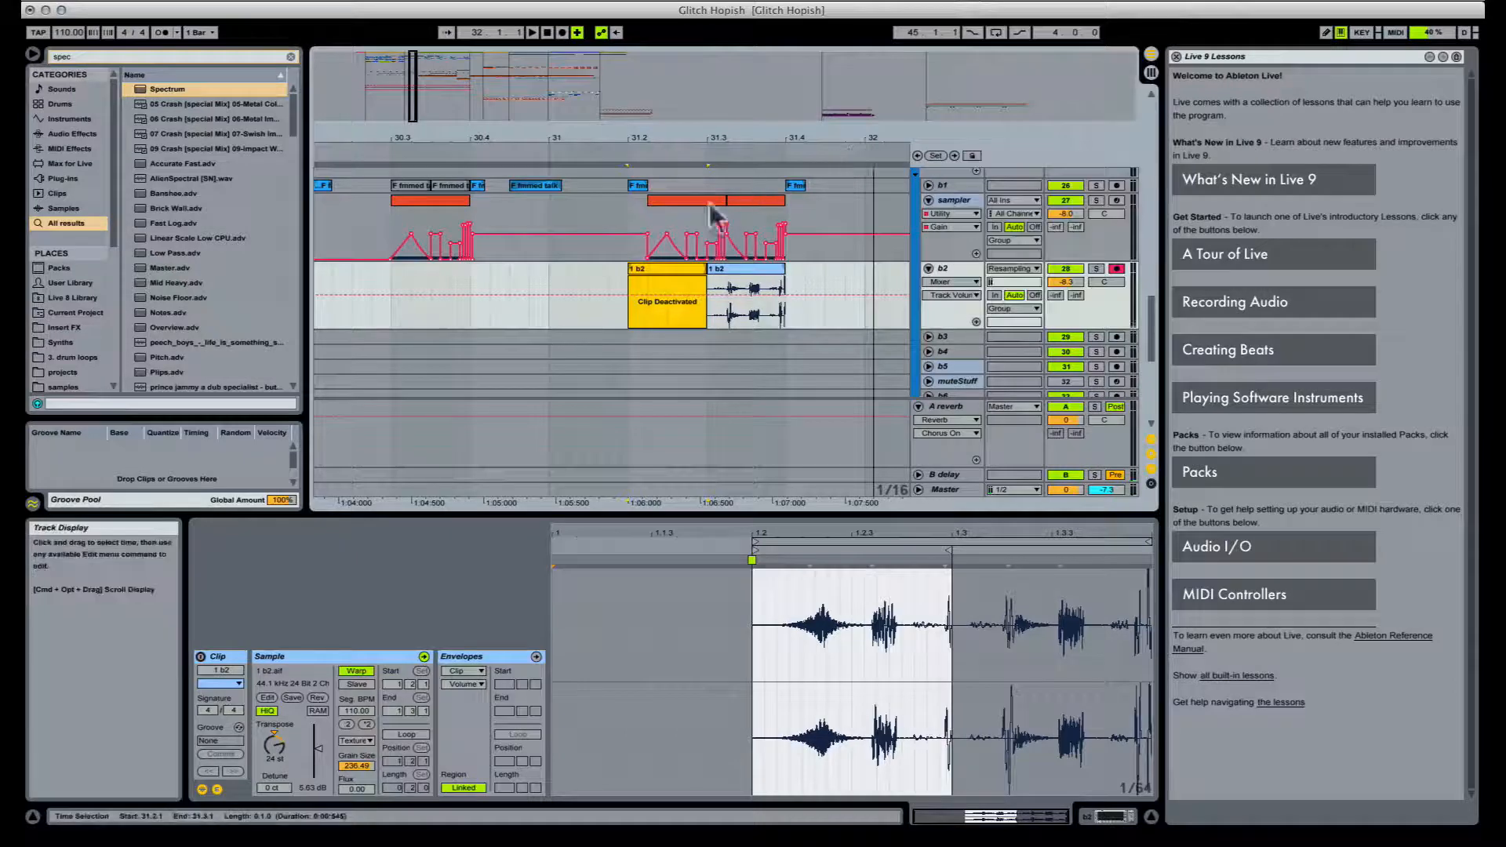
{"action": "key", "text": "space"}
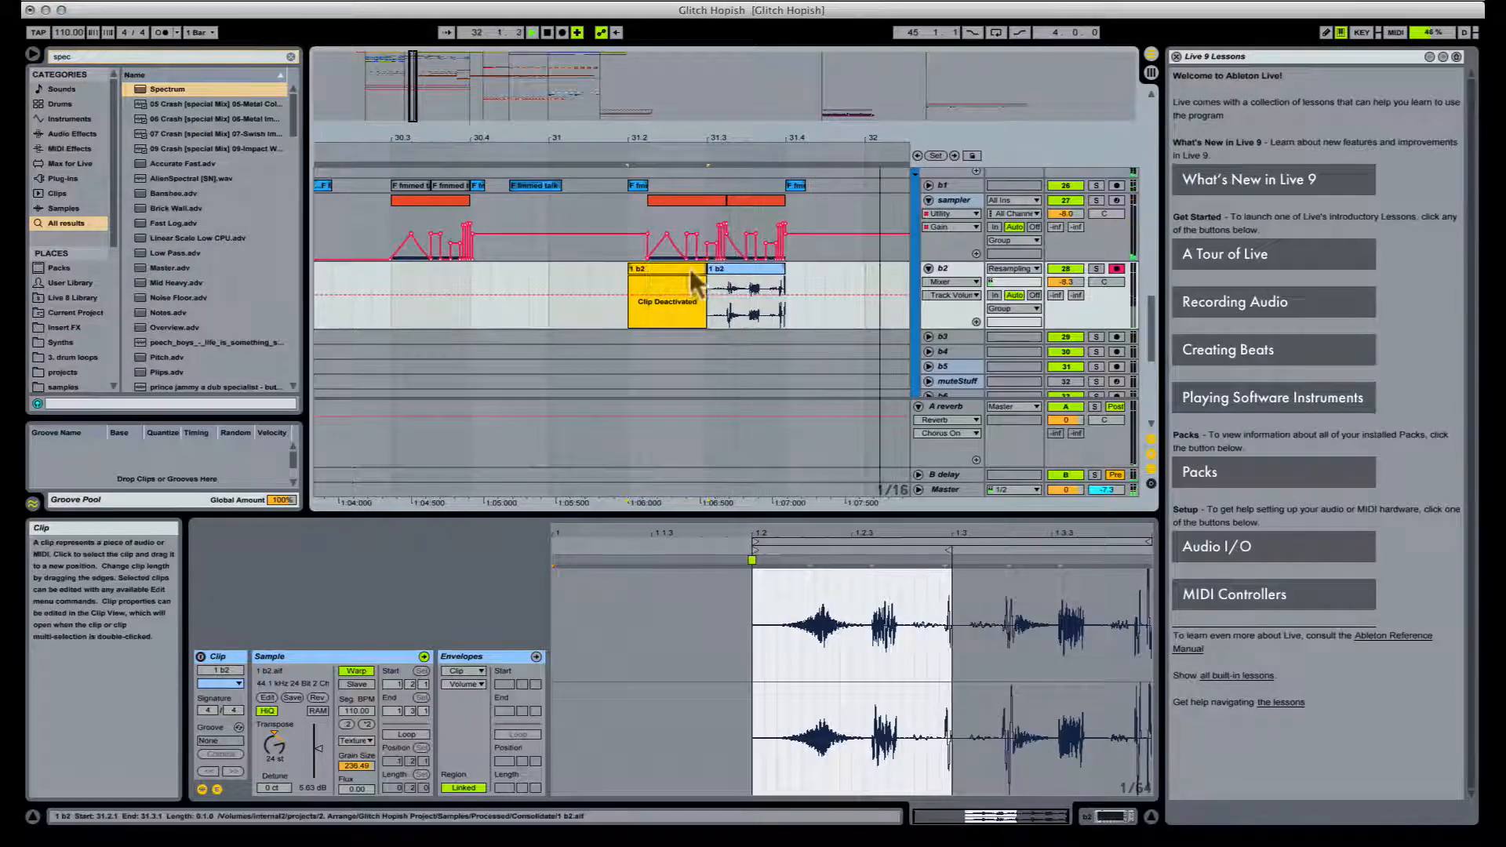
{"action": "left_click", "coordinate": [728, 278]}
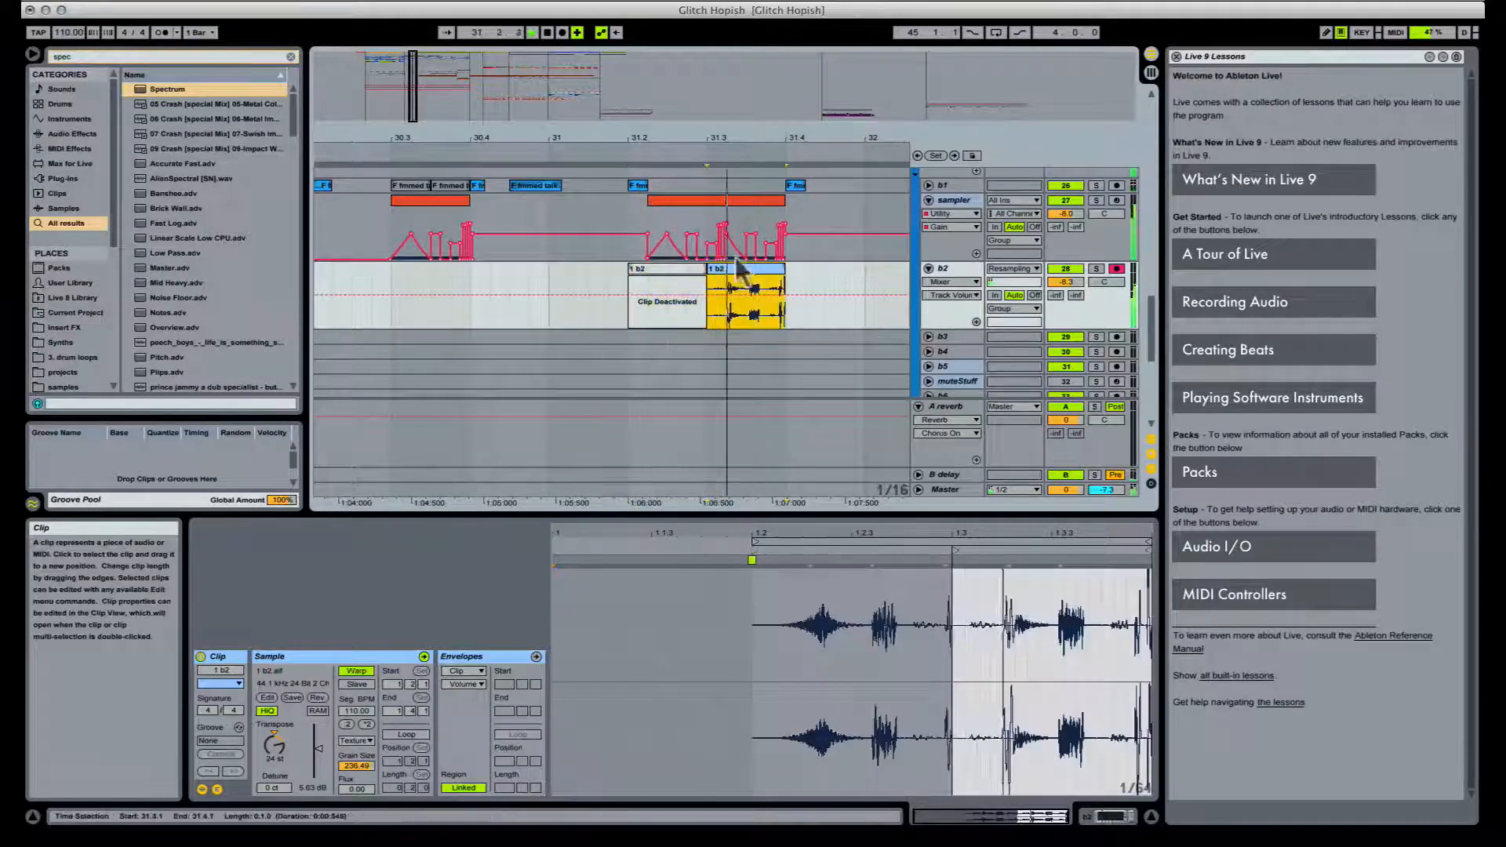
{"action": "left_click", "coordinate": [324, 759]}
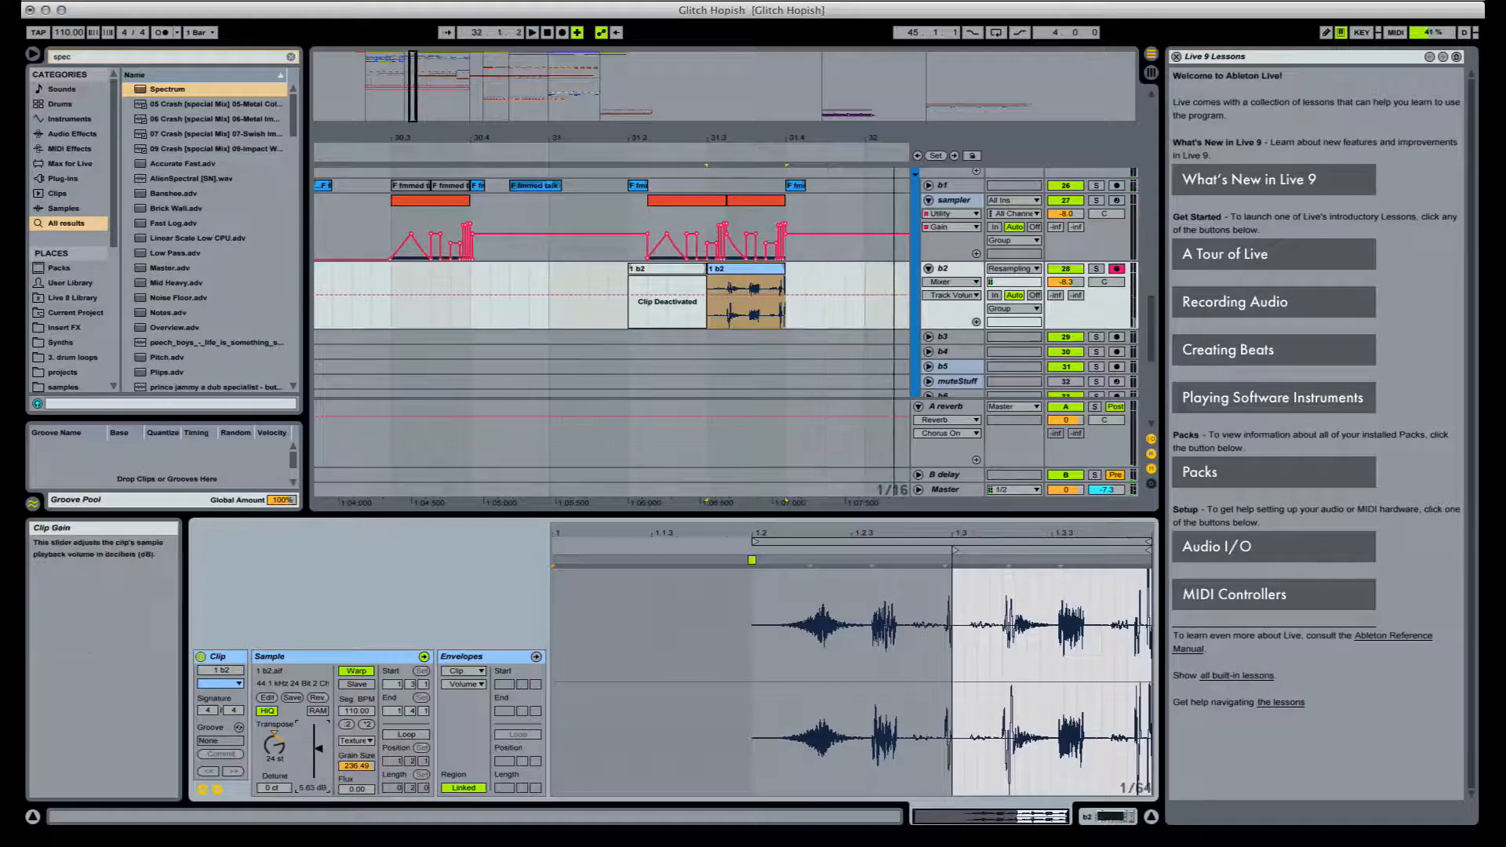
{"action": "left_click", "coordinate": [666, 196]}
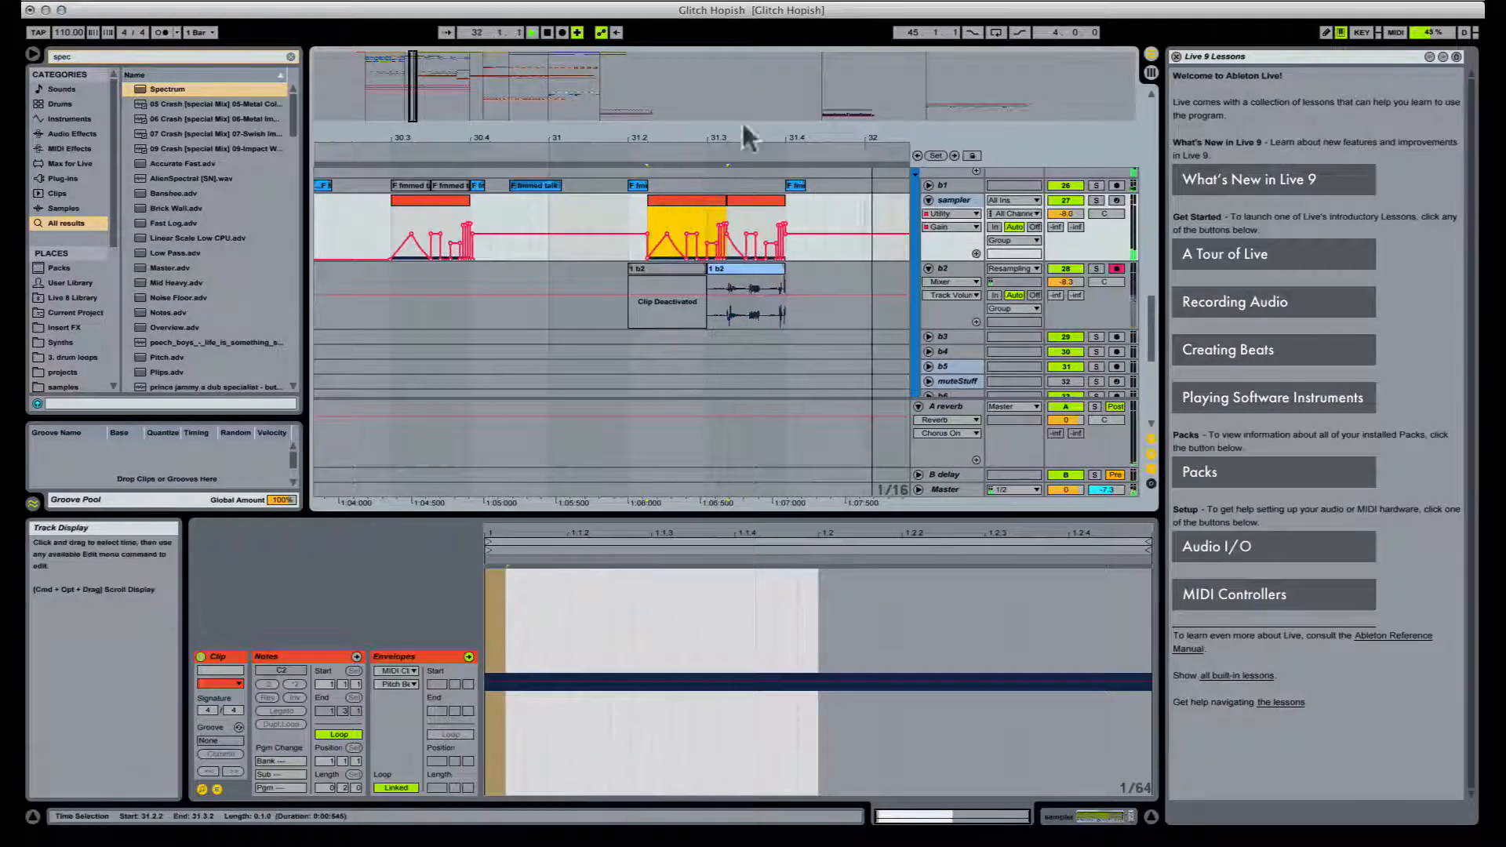
{"action": "key", "text": "space"}
Step: Play the arrangement from bar 29 to hear the layered fill in context, glancing at Session View
{"action": "left_click_drag", "start_coordinate": [757, 141], "coordinate": [759, 66]}
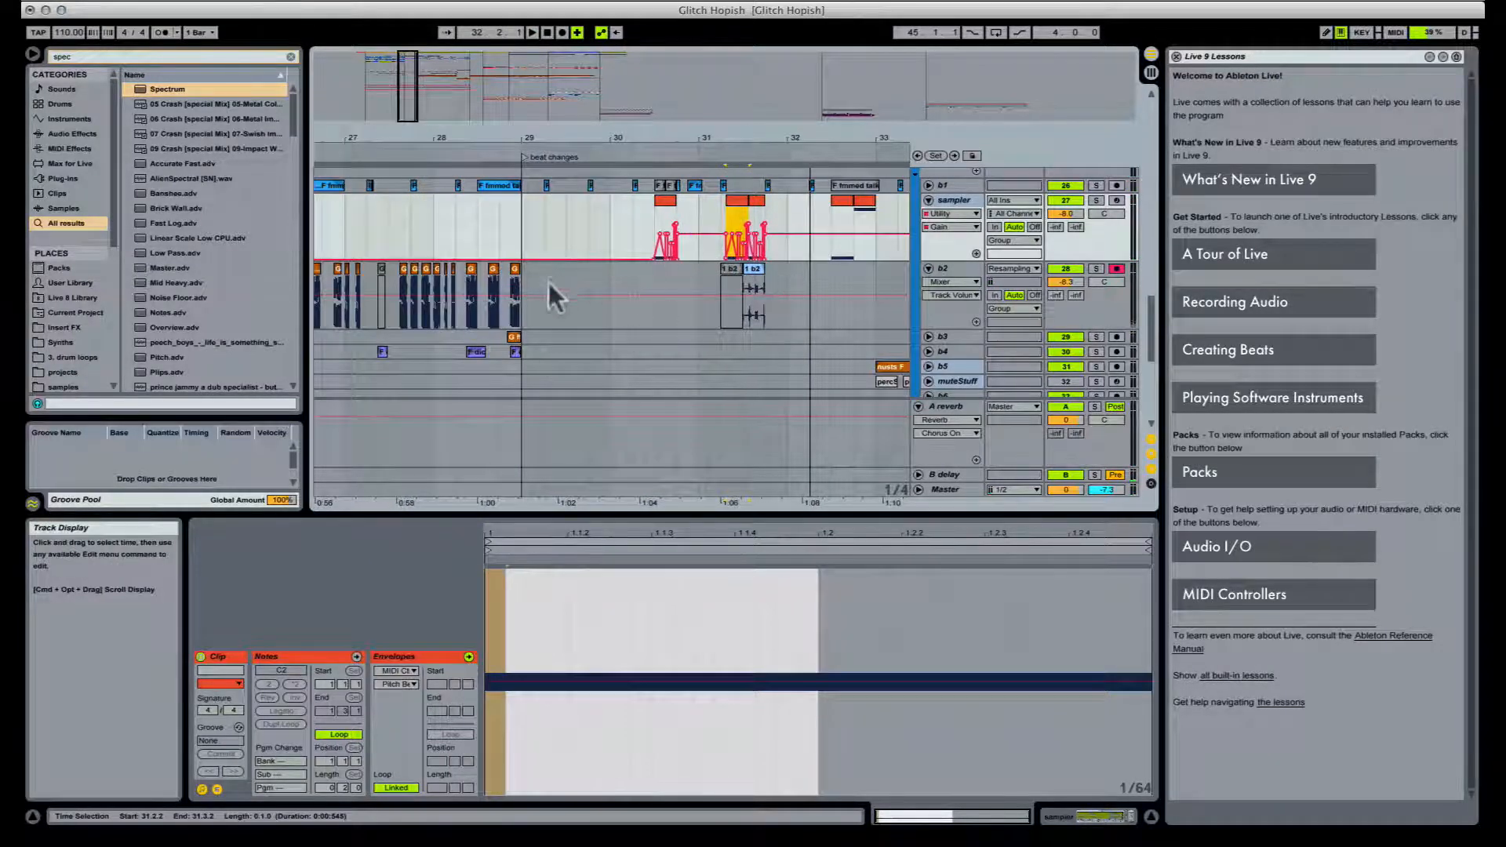
{"action": "left_click", "coordinate": [531, 266]}
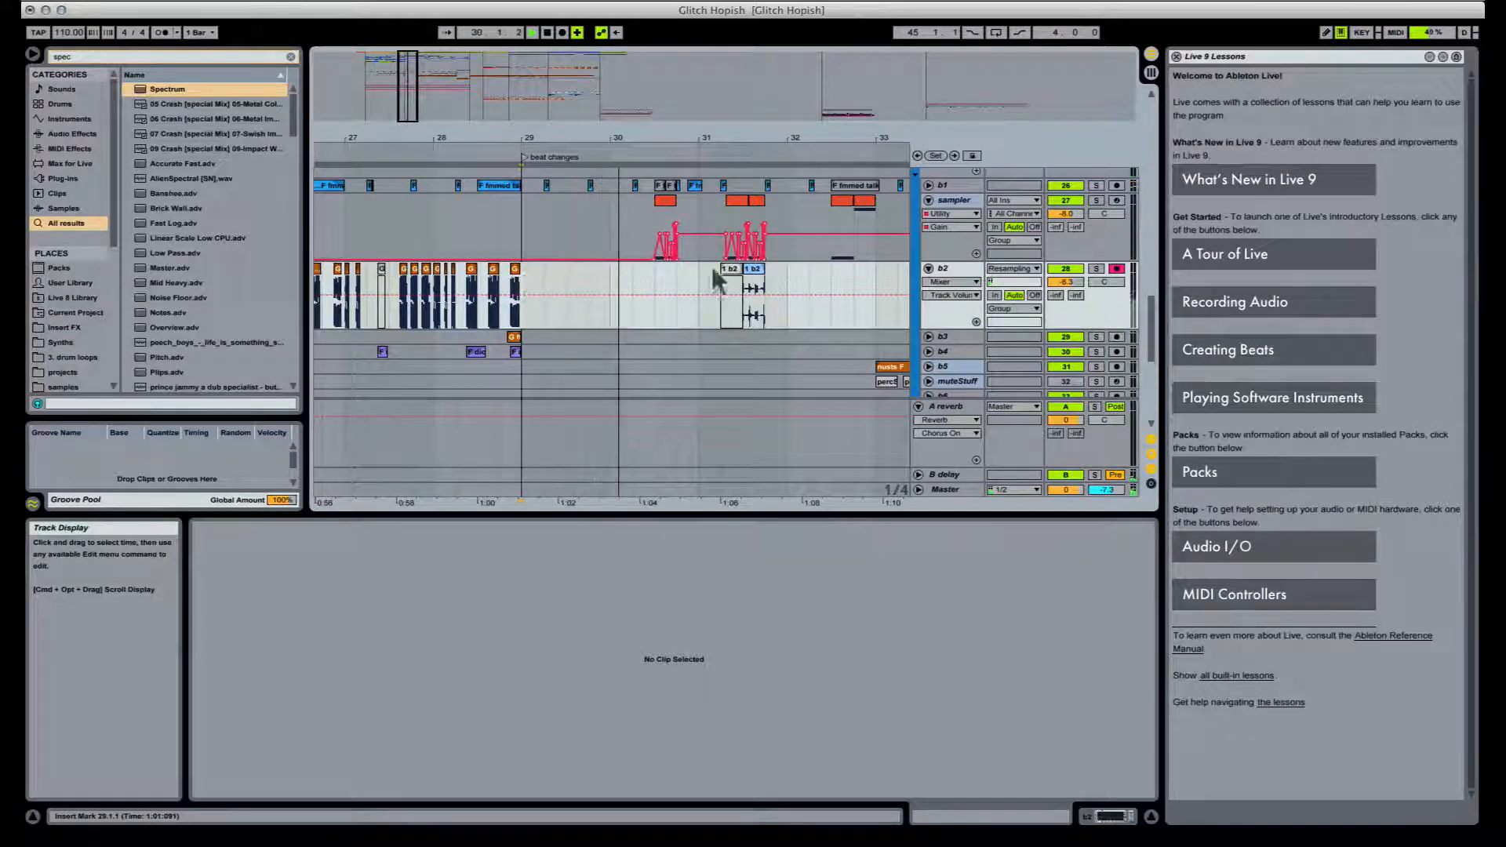
{"action": "key", "text": "Tab"}
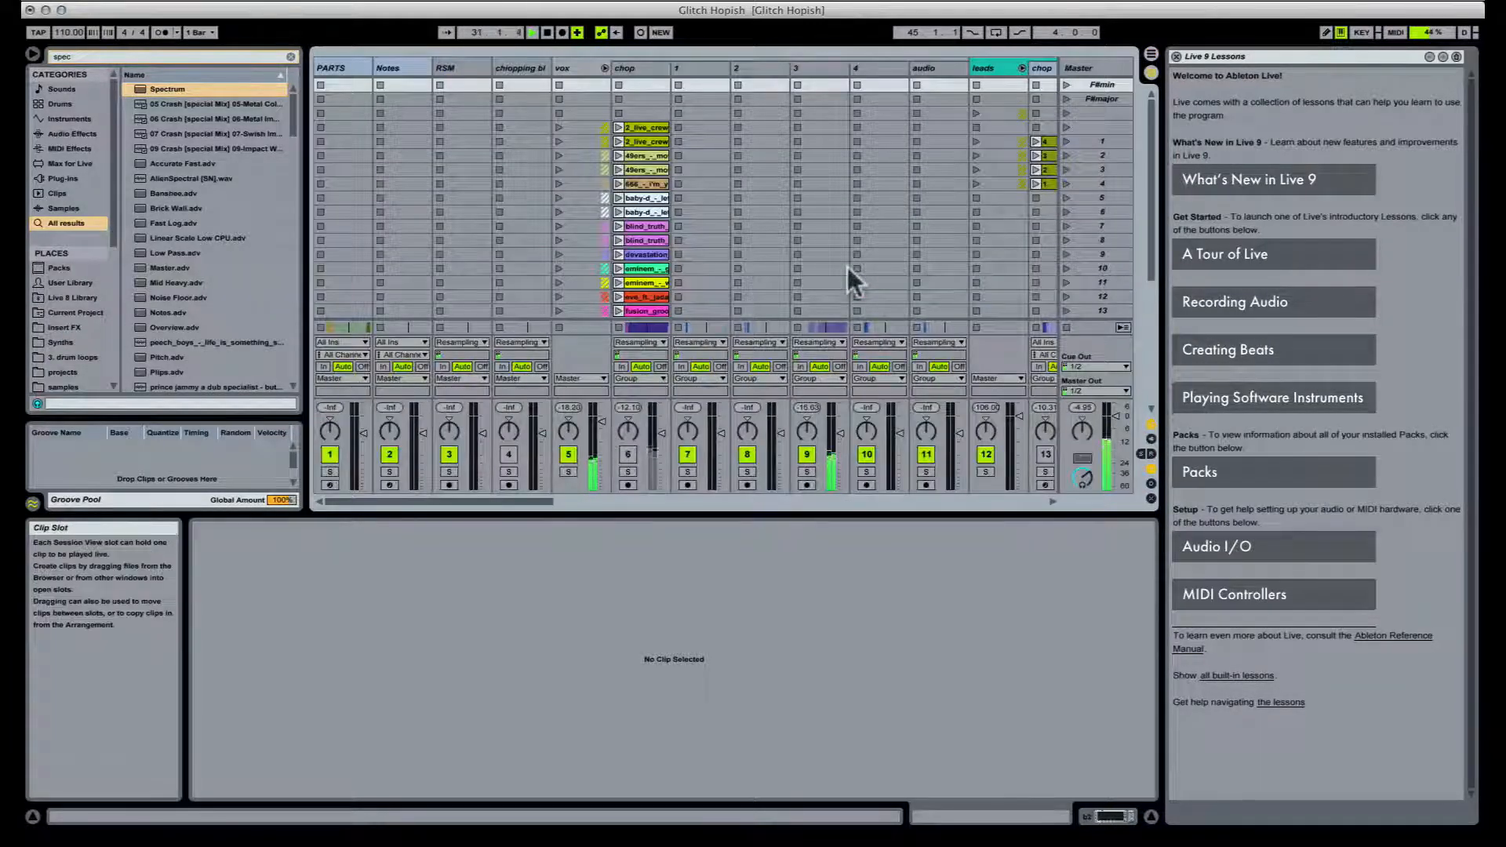
{"action": "key", "text": "Tab"}
{"action": "key", "text": "Tab"}
{"action": "key", "text": "Tab"}
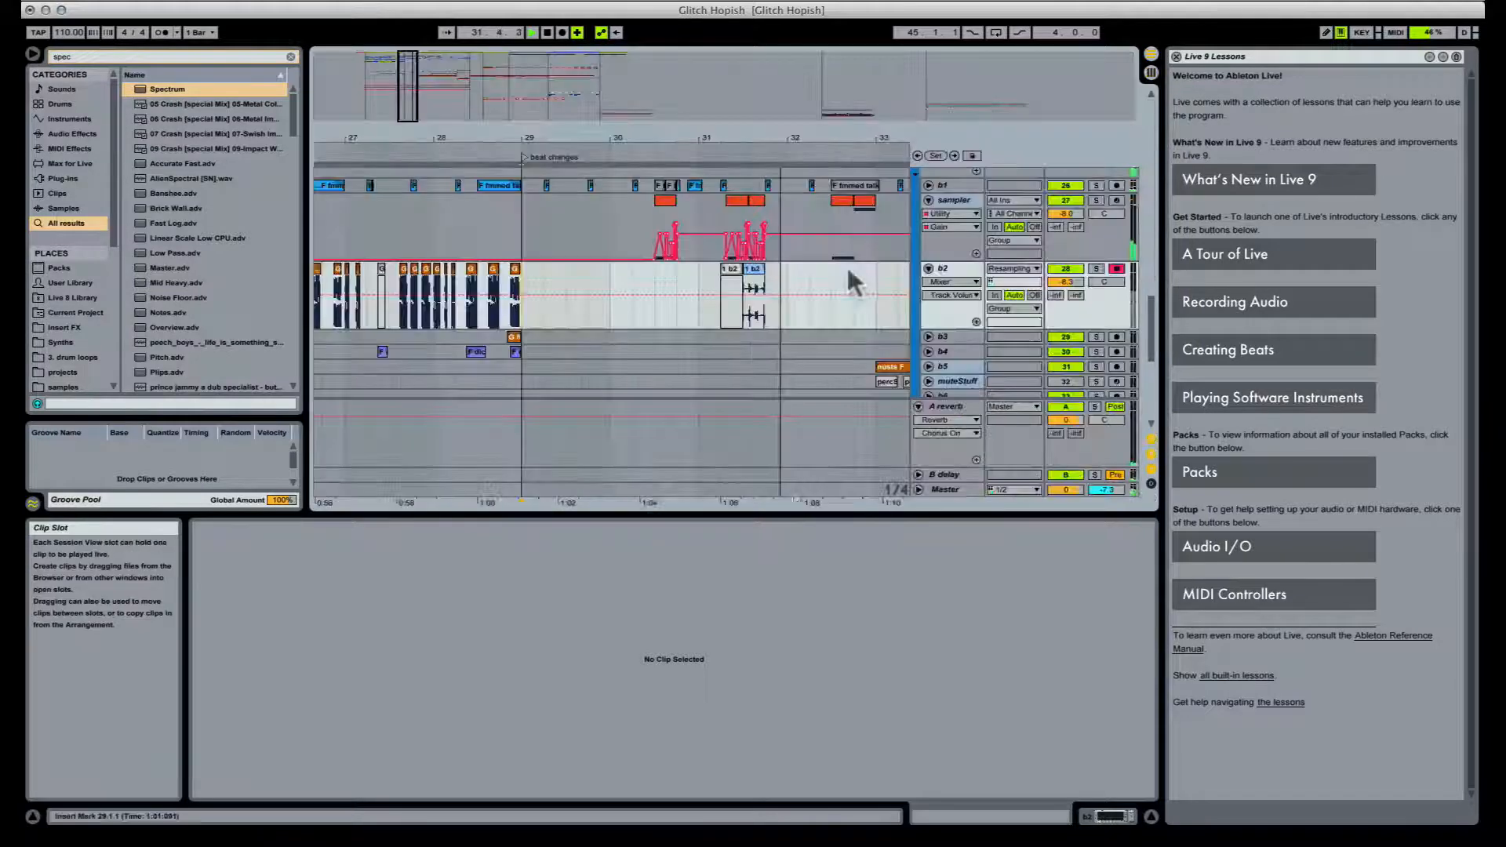
Step: Deactivate the second sampler clip of the following fill, spanning 32.4 to bar 33
{"action": "left_click_drag", "start_coordinate": [811, 137], "coordinate": [683, 189]}
{"action": "left_click", "coordinate": [653, 201]}
{"action": "left_click", "coordinate": [696, 201]}
{"action": "key", "text": "0"}
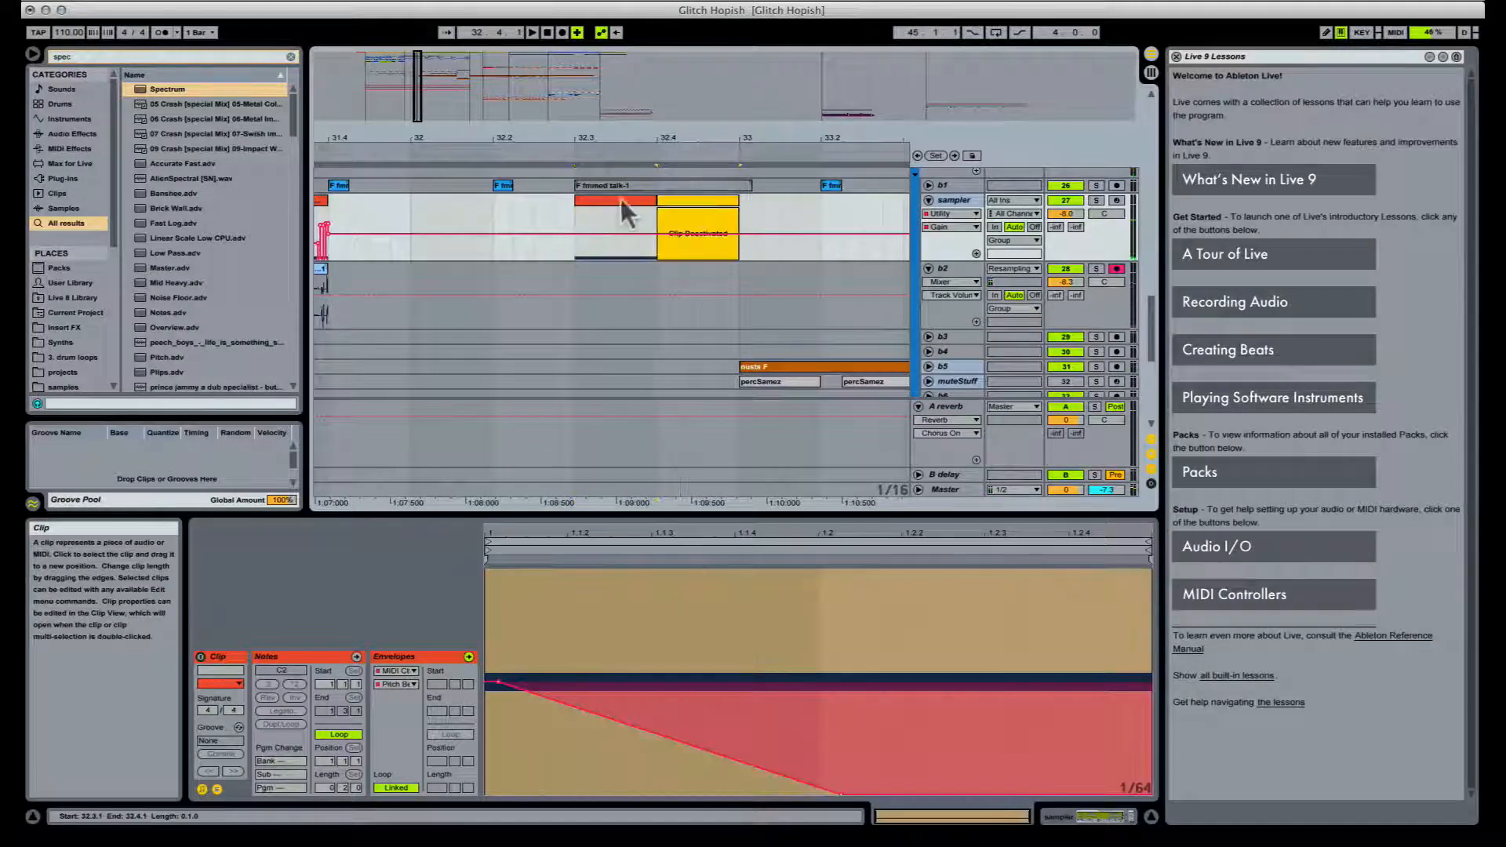
Step: Try a one-sixteenth A reverb send burst at 32.3.3 on the sampler clip, audition it, and undo the drawn automation
{"action": "left_click", "coordinate": [619, 200]}
{"action": "left_click", "coordinate": [1056, 228]}
{"action": "key", "text": "b"}
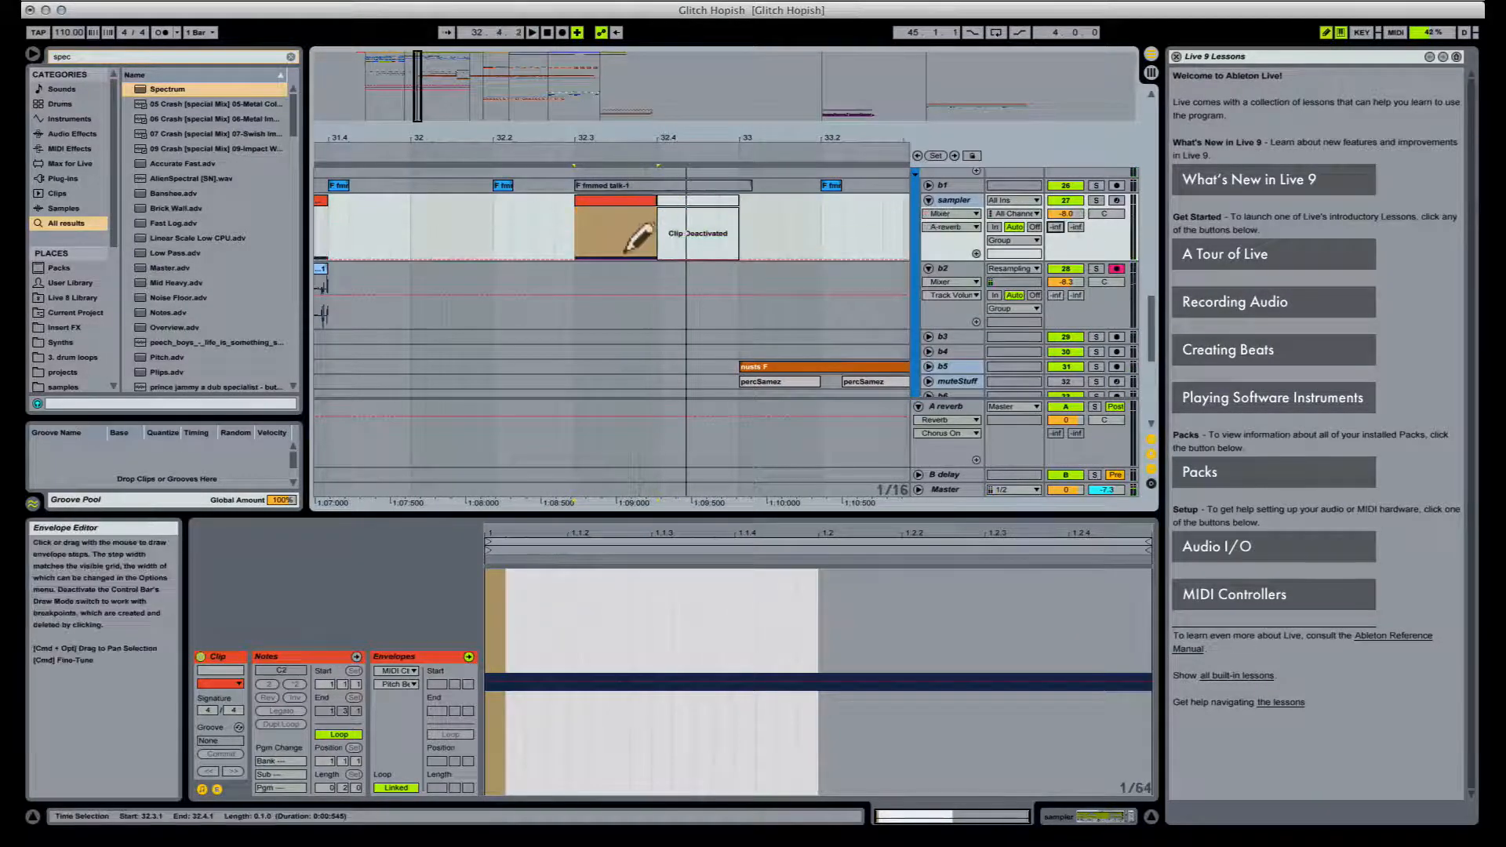
{"action": "left_click_drag", "start_coordinate": [625, 251], "coordinate": [630, 197]}
{"action": "key", "text": "space"}
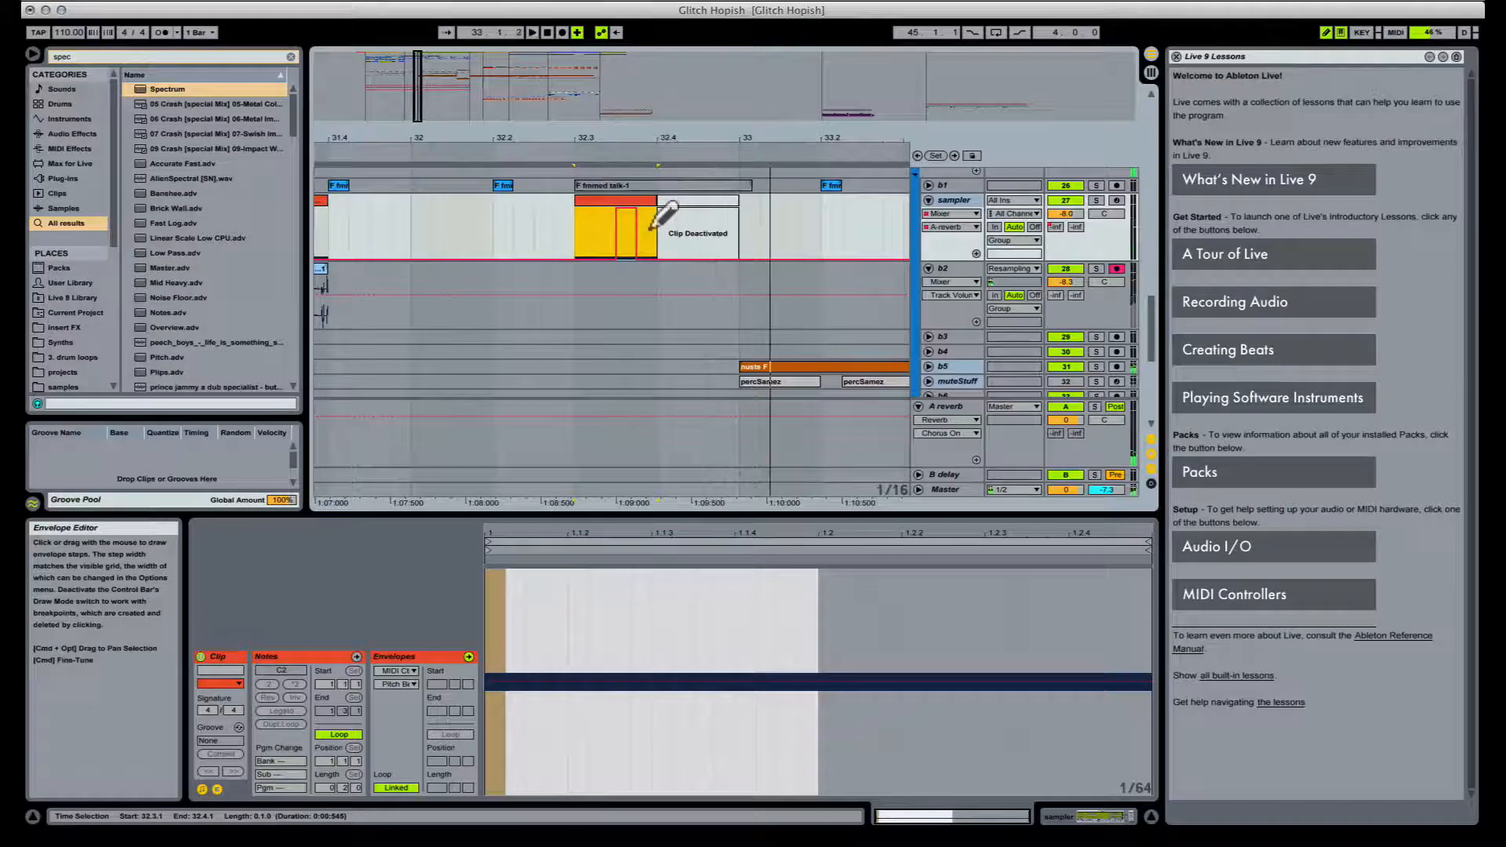
{"action": "key", "text": "b"}
{"action": "key", "text": "super+z"}
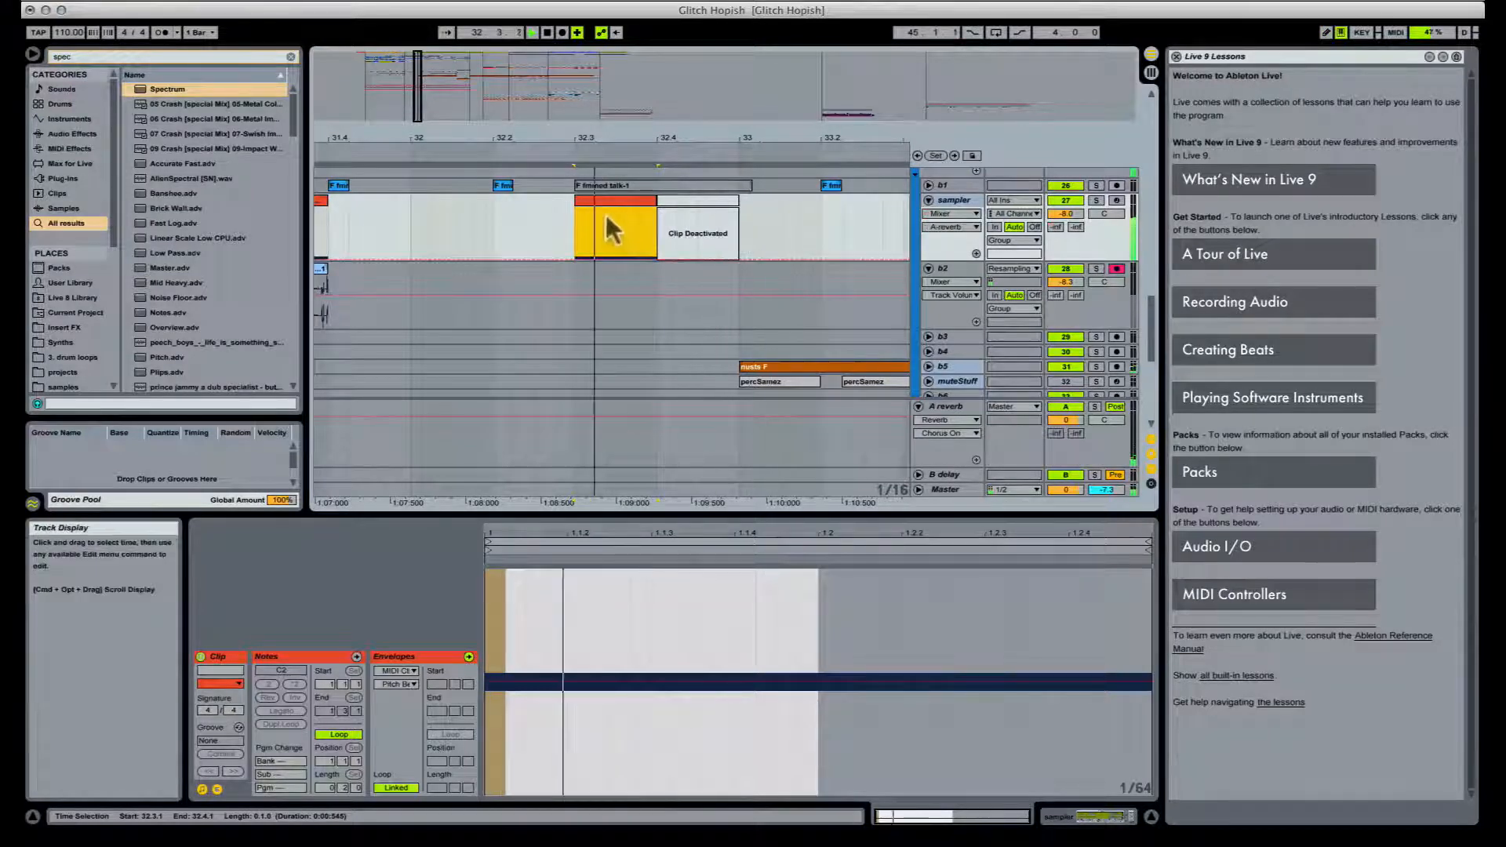
Step: Draw a one-sixteenth A reverb send burst at the start of the sampler clip at 32.3 and audition it
{"action": "key", "text": "b"}
{"action": "key", "text": "b"}
{"action": "left_click", "coordinate": [614, 218]}
{"action": "key", "text": "space"}
{"action": "key", "text": "b"}
{"action": "left_click_drag", "start_coordinate": [615, 219], "coordinate": [617, 196]}
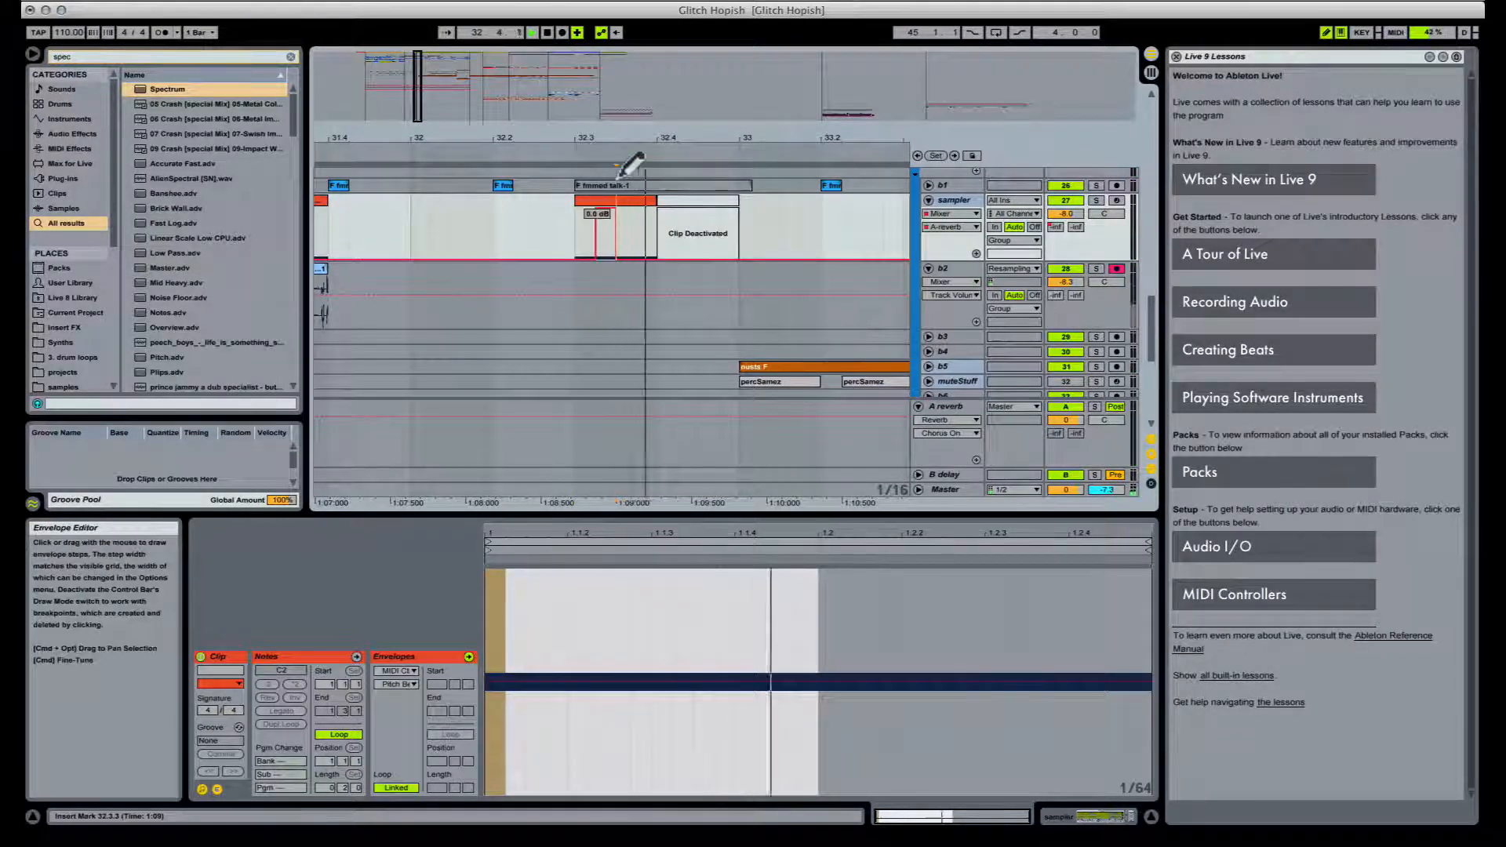
{"action": "left_click", "coordinate": [627, 200]}
{"action": "key", "text": "space"}
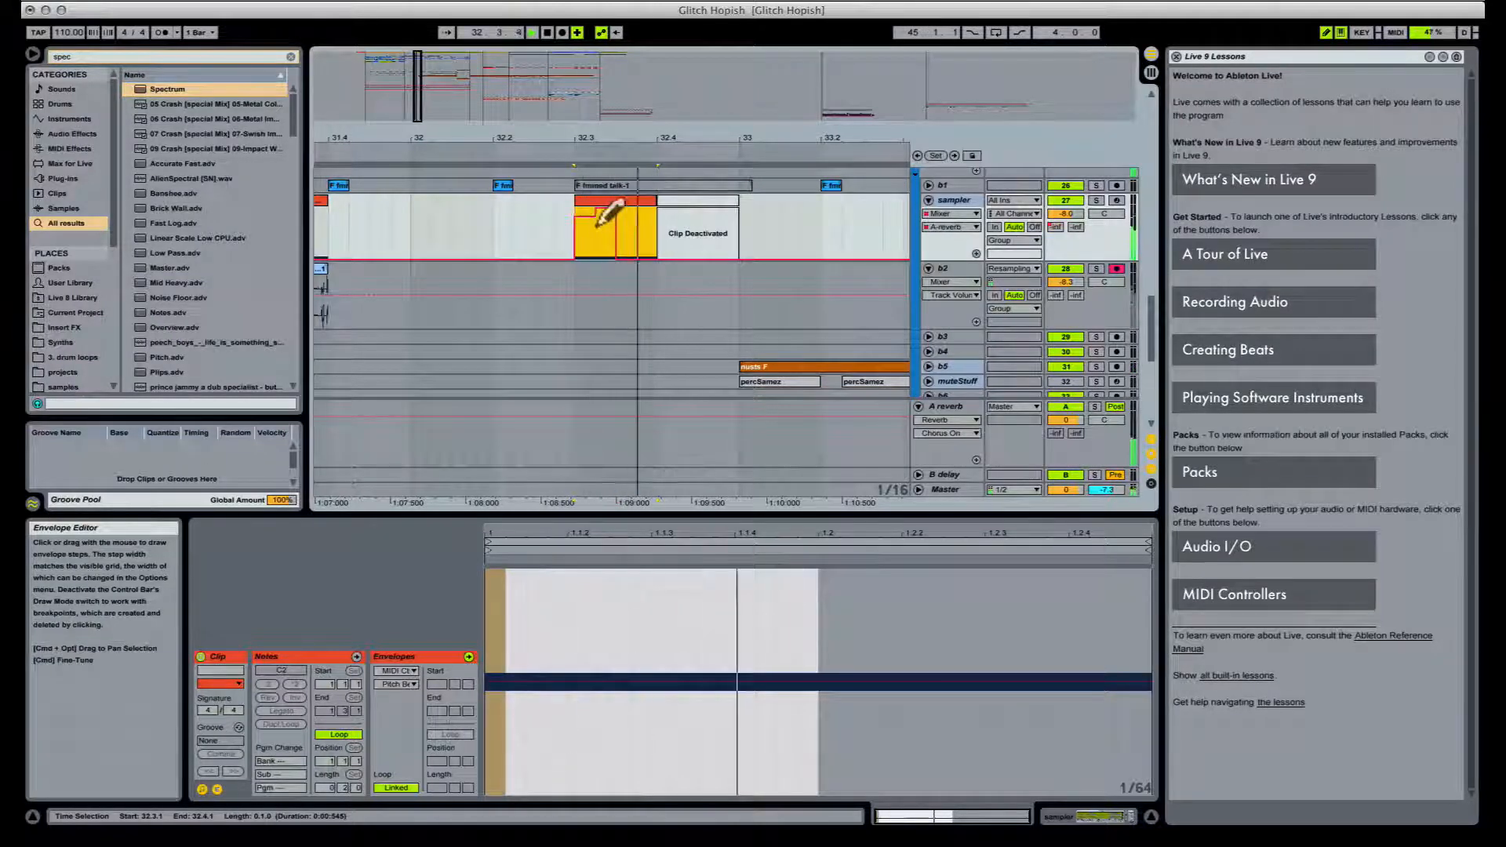
{"action": "key", "text": "space"}
{"action": "key", "text": "space"}
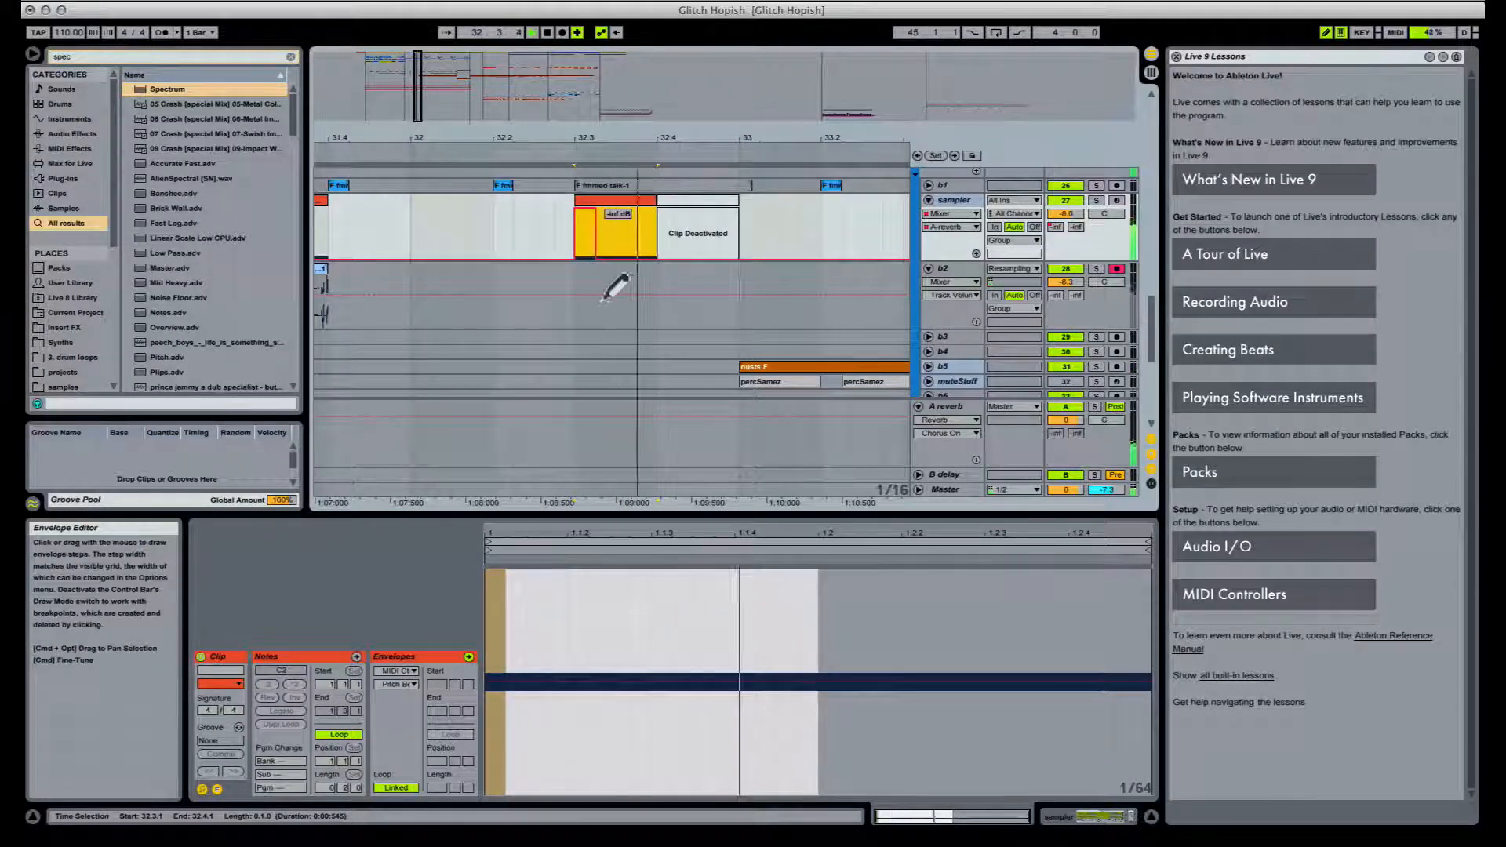
Step: Play the arrangement from bar 29 to hear the fills with the reverb burst in context
{"action": "left_click_drag", "start_coordinate": [689, 137], "coordinate": [689, 227]}
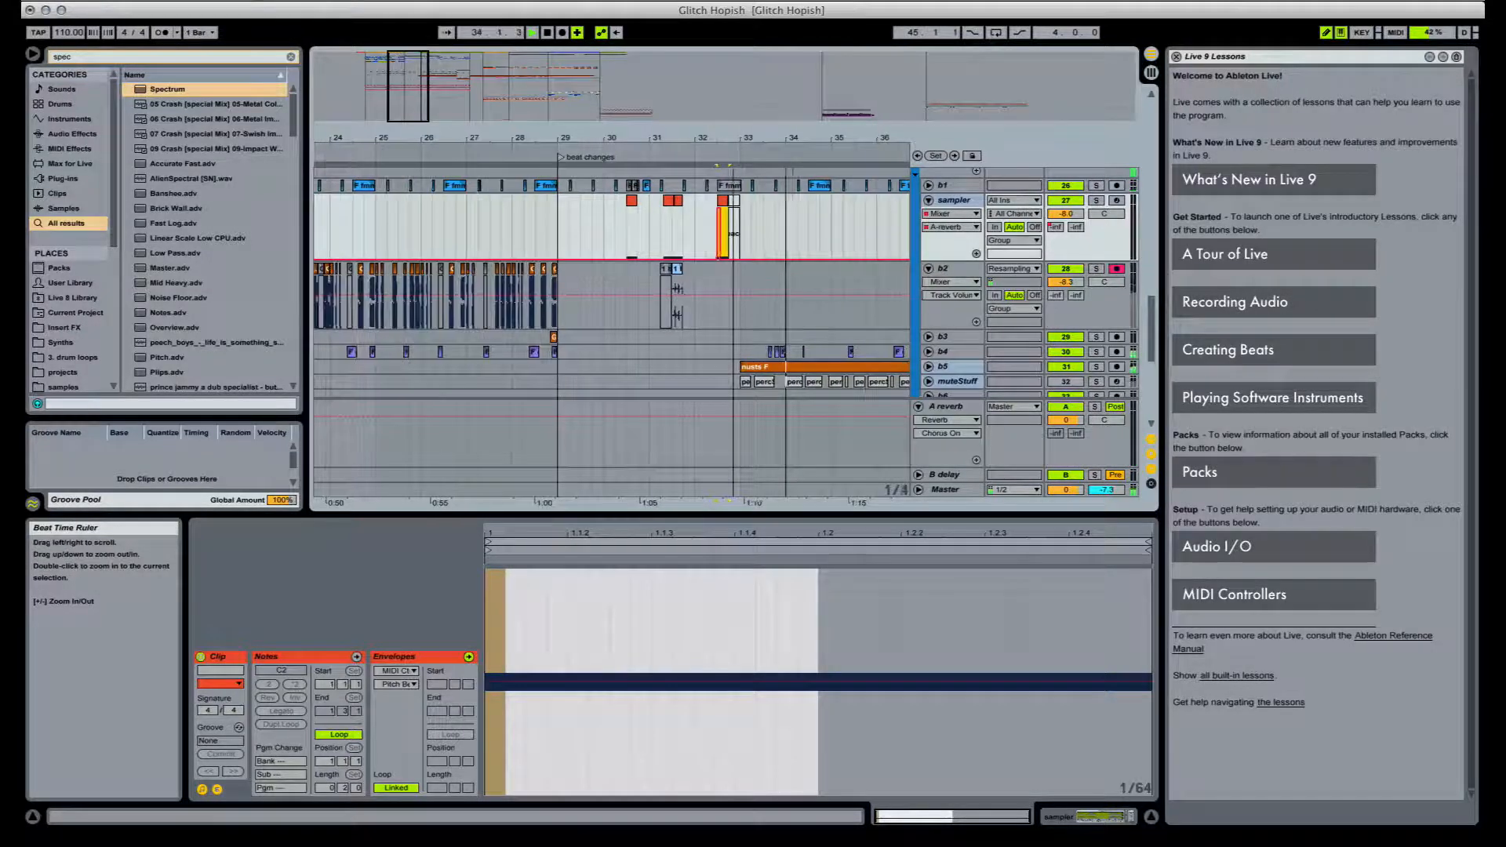
{"action": "key", "text": "super+b"}
{"action": "left_click", "coordinate": [556, 222]}
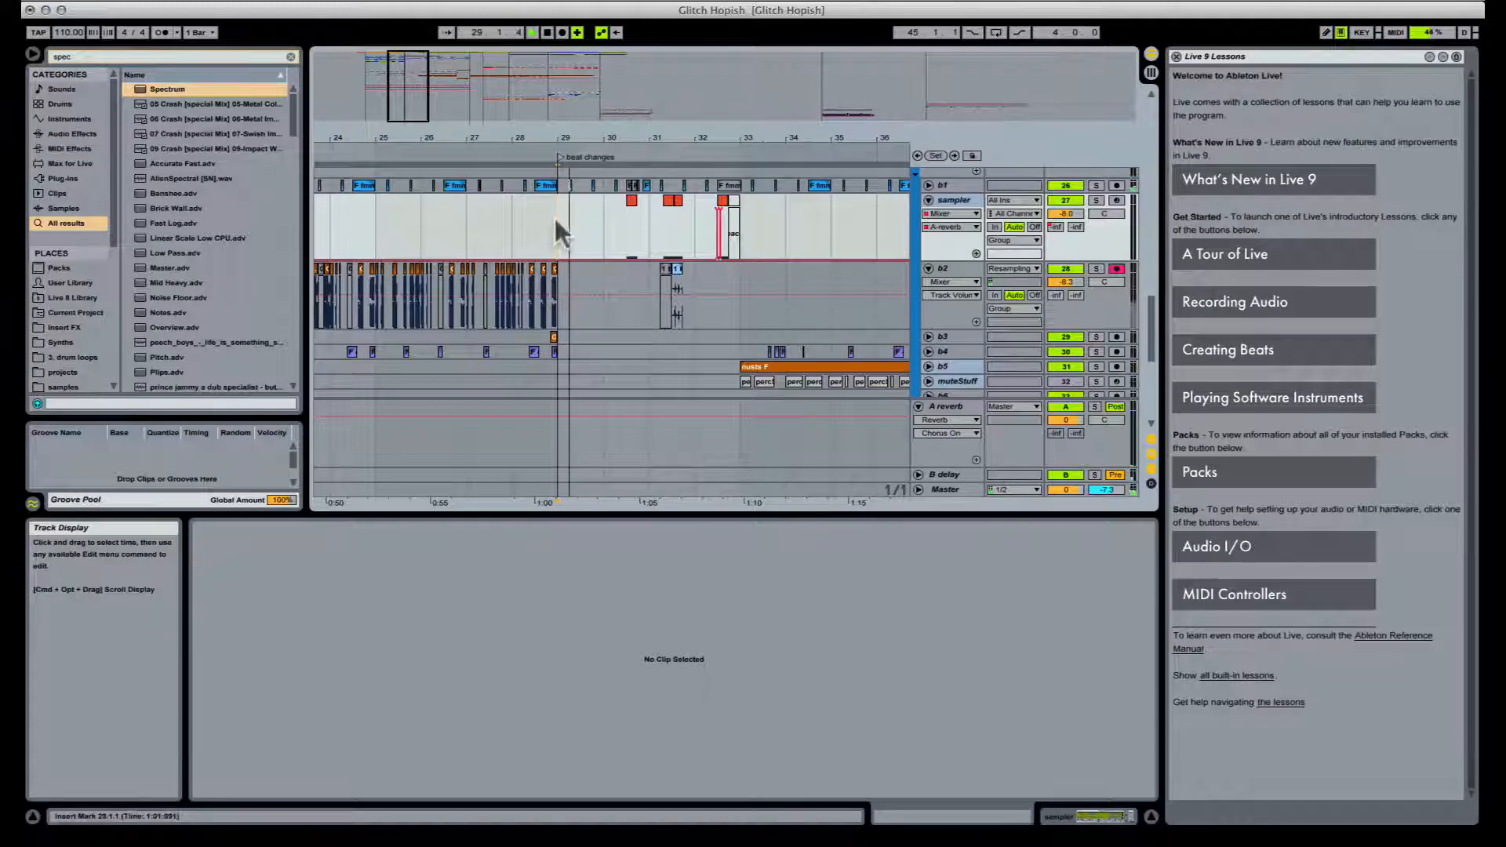
{"action": "scroll", "coordinate": [653, 276], "scroll_direction": "up", "scroll_amount": 5}
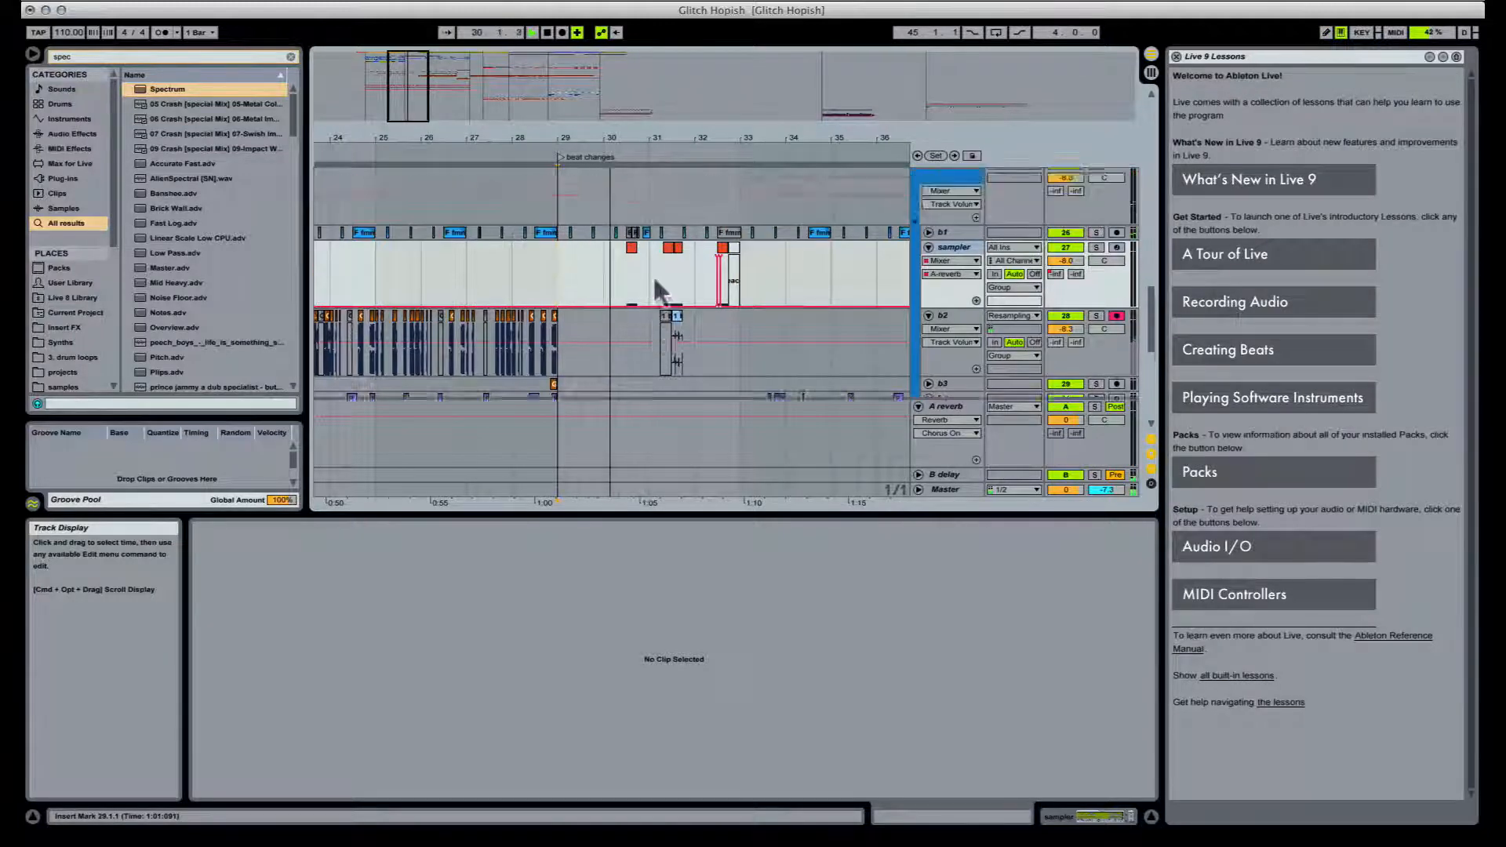
{"action": "scroll", "coordinate": [645, 272], "scroll_direction": "down", "scroll_amount": 2}
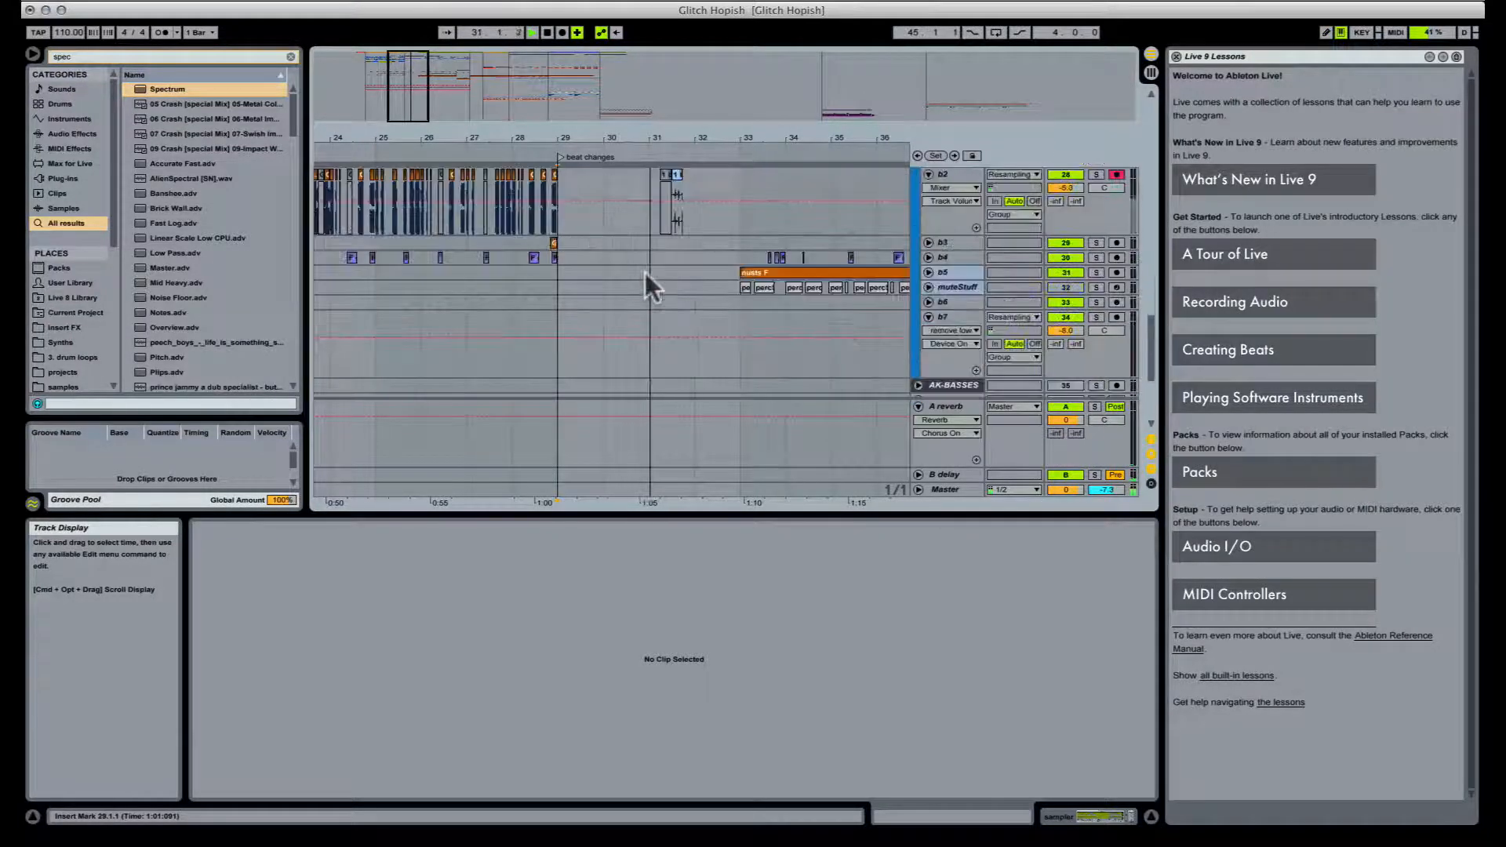
{"action": "scroll", "coordinate": [647, 266], "scroll_direction": "down", "scroll_amount": 3}
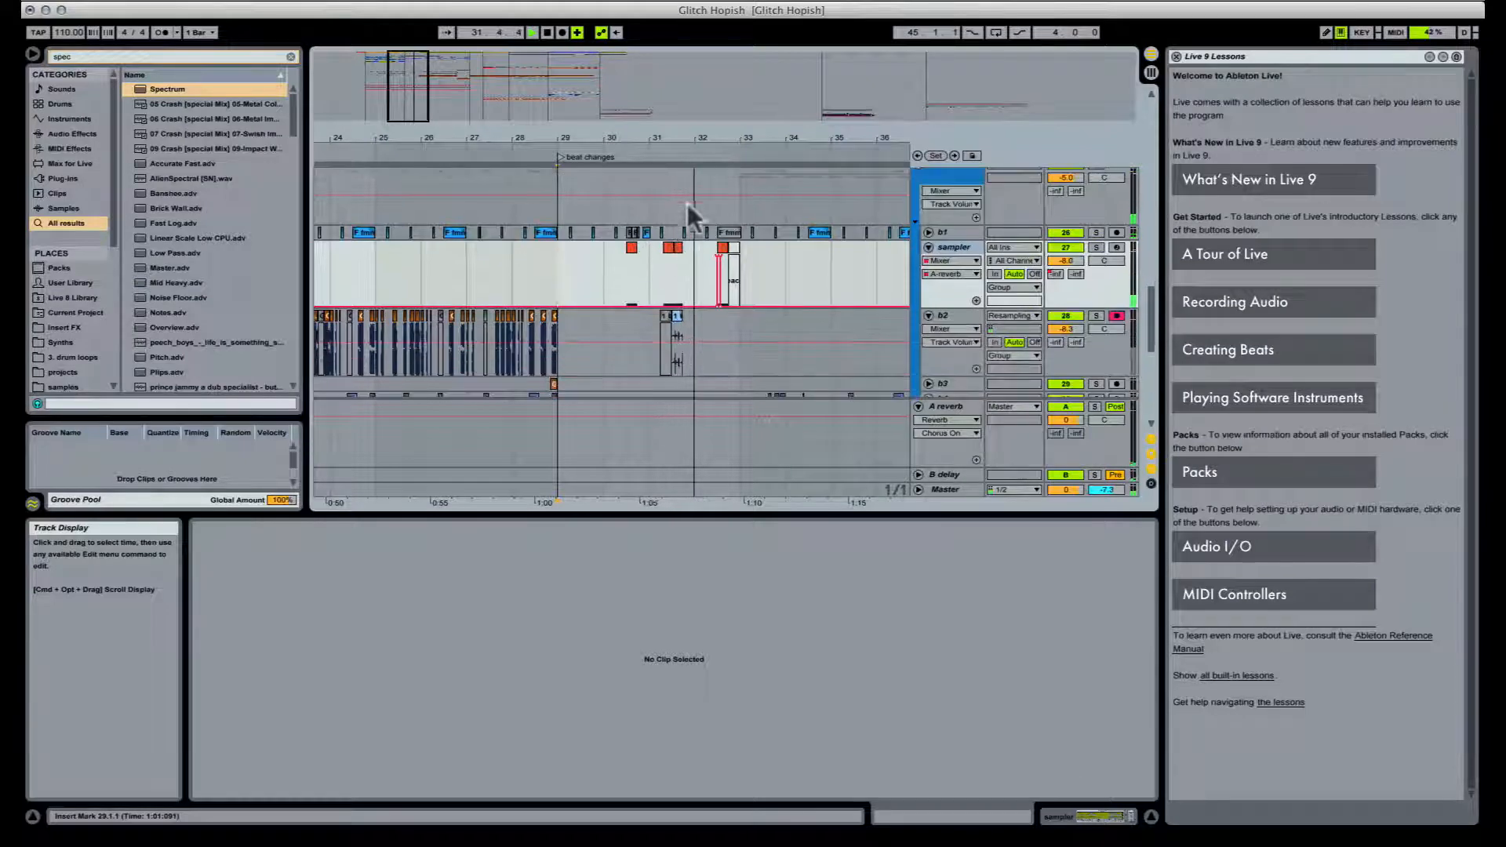
{"action": "key", "text": "space"}
Step: Try duplicating the active b2 clip half to 31.4, and undo the duplicate
{"action": "left_click_drag", "start_coordinate": [689, 139], "coordinate": [639, 424]}
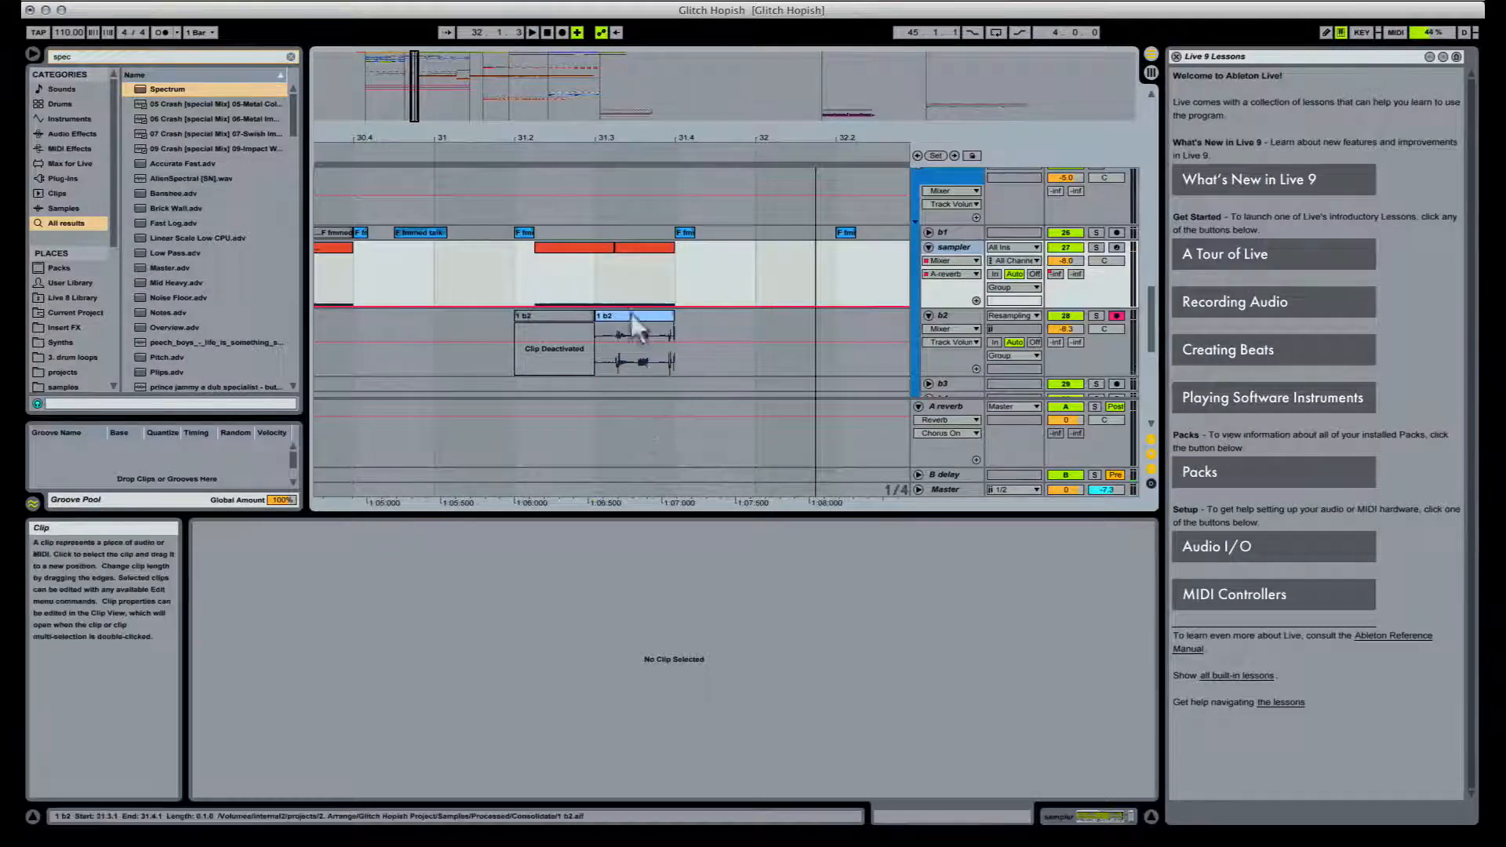
{"action": "left_click", "coordinate": [634, 317]}
{"action": "key", "text": "super+d"}
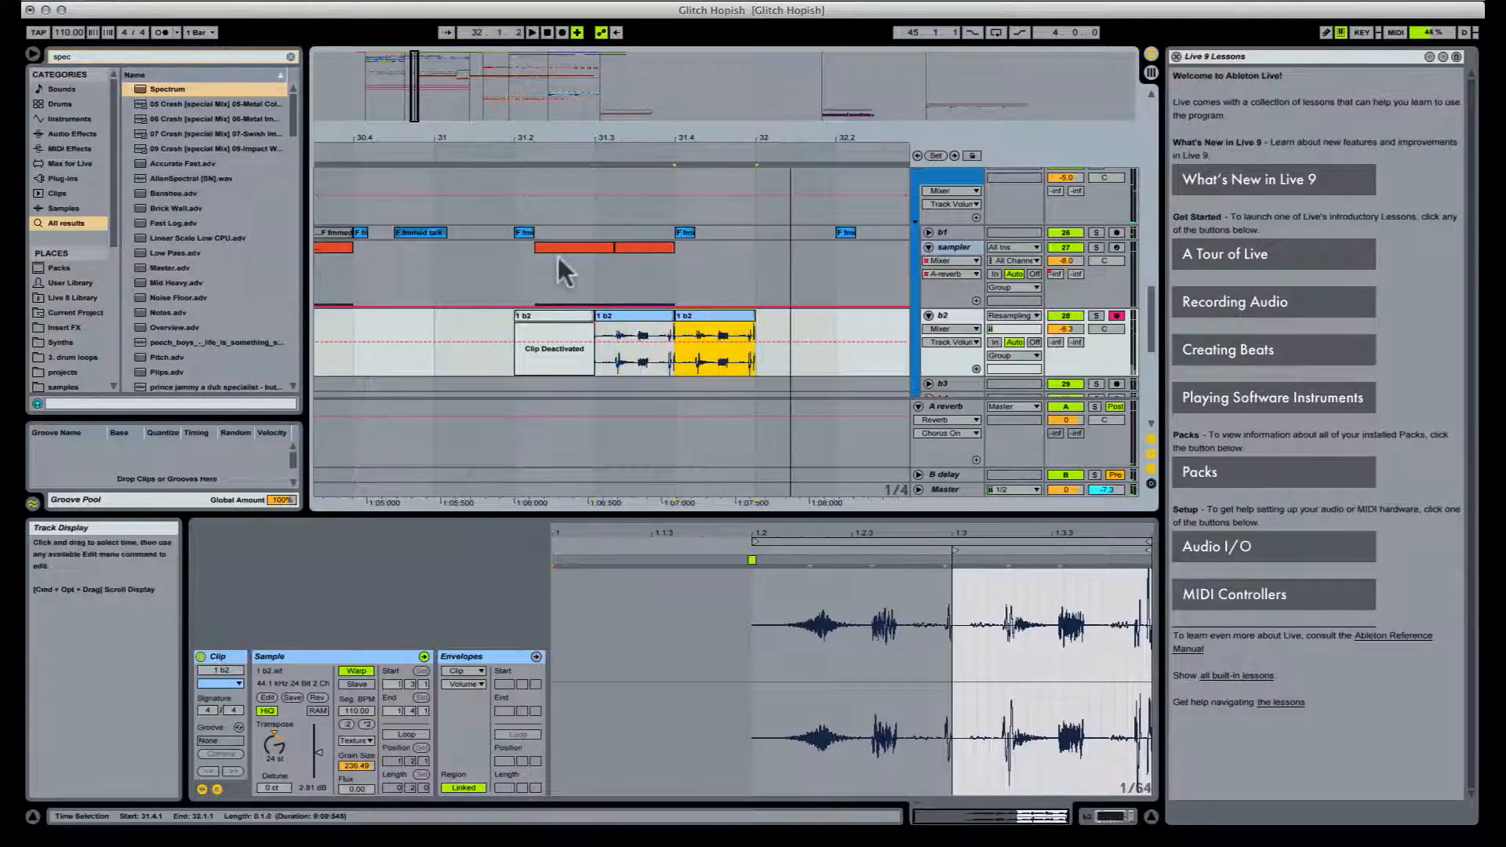
{"action": "key", "text": "super+z"}
{"action": "scroll", "coordinate": [543, 320], "scroll_direction": "down", "scroll_amount": 2}
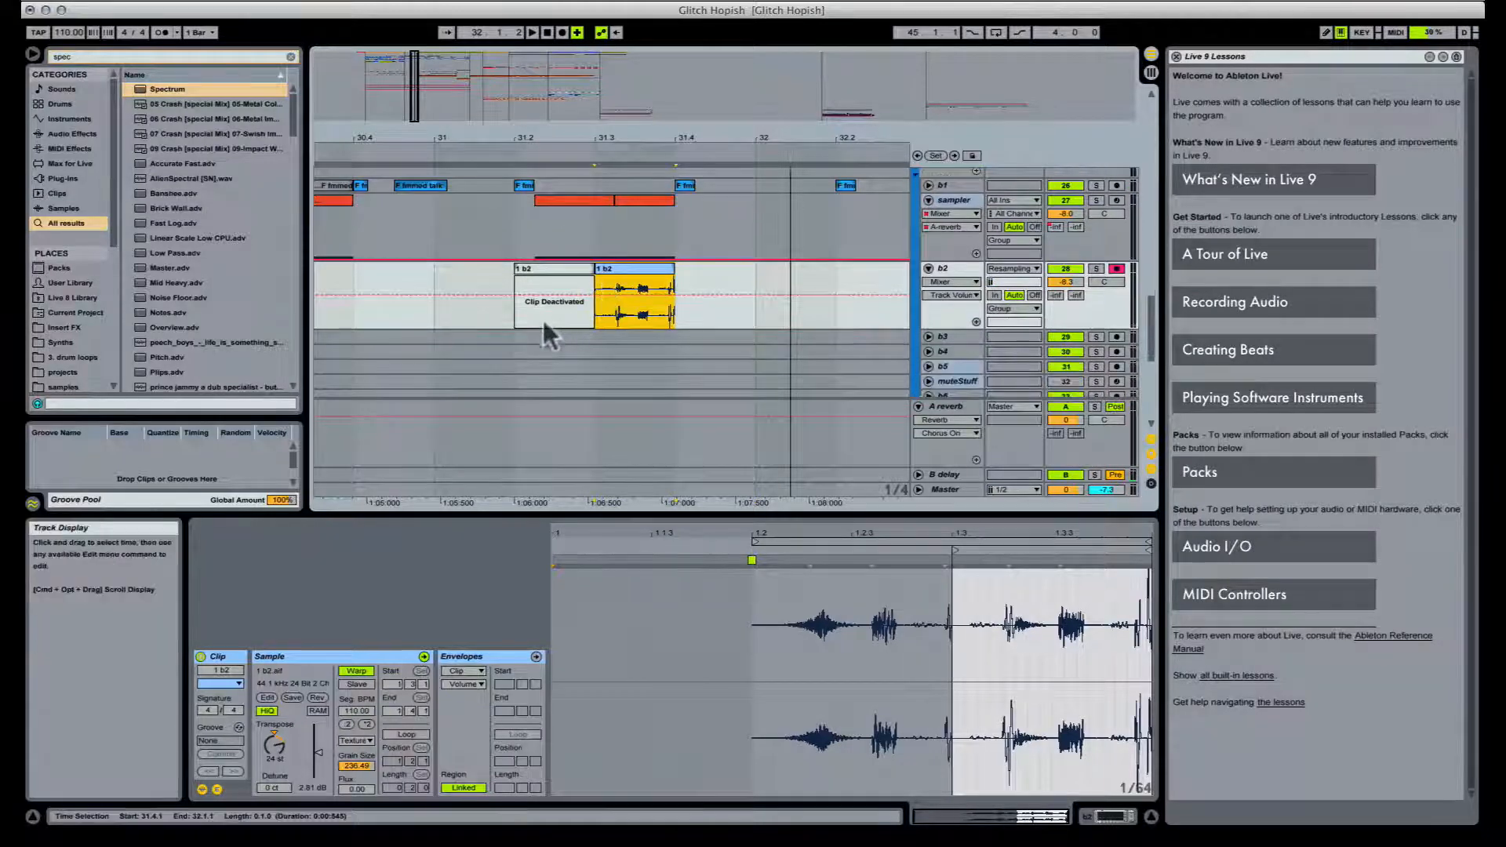
Step: Arm track b3, solo the sampler track, and record its resampled fill onto b3 from 31.2 to just past 31.4
{"action": "left_click", "coordinate": [595, 333]}
{"action": "left_click", "coordinate": [1116, 337]}
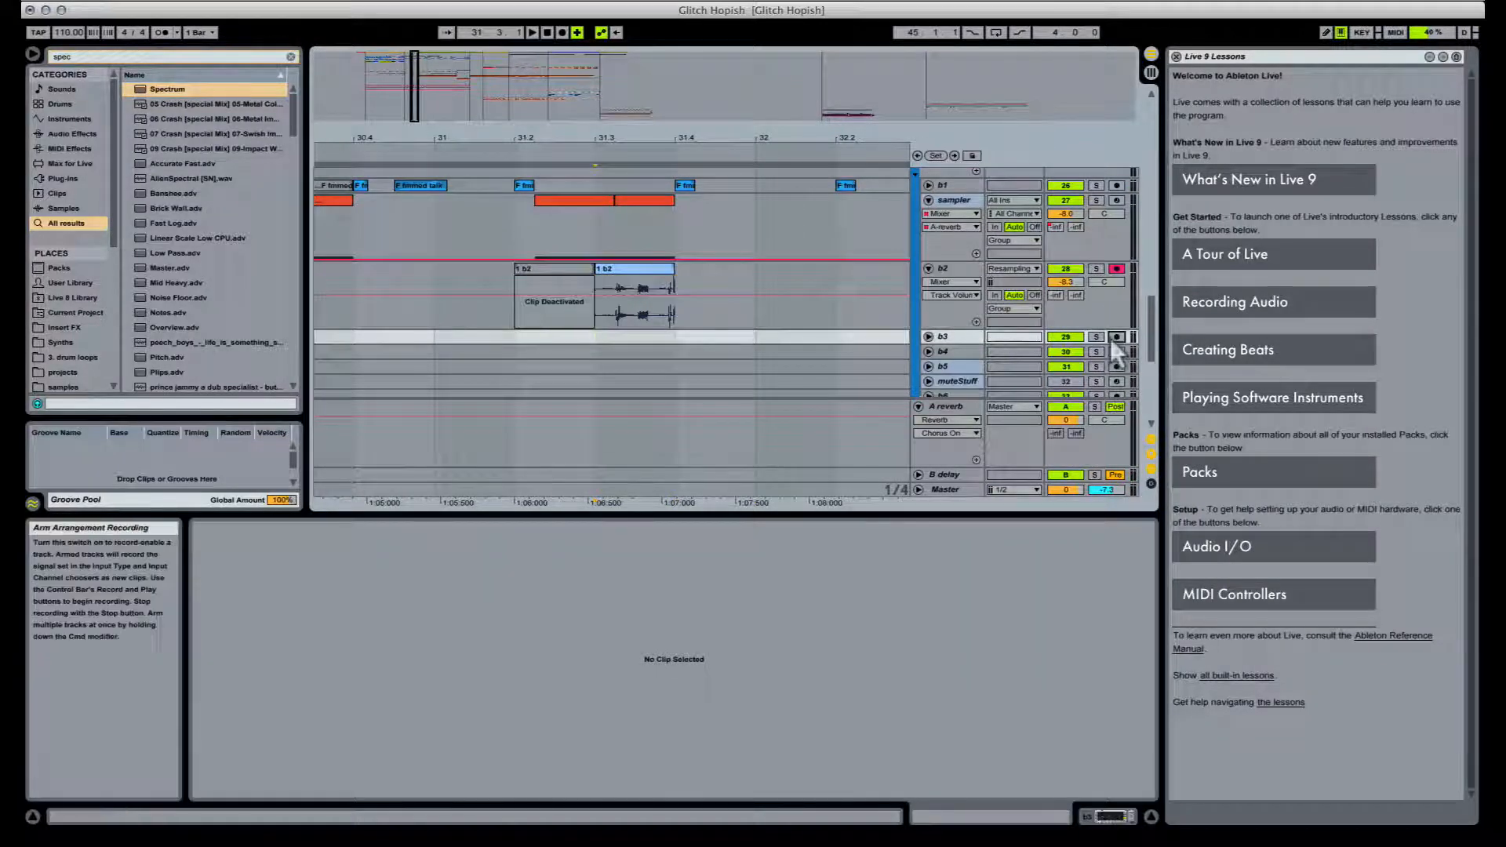
{"action": "left_click", "coordinate": [1096, 201]}
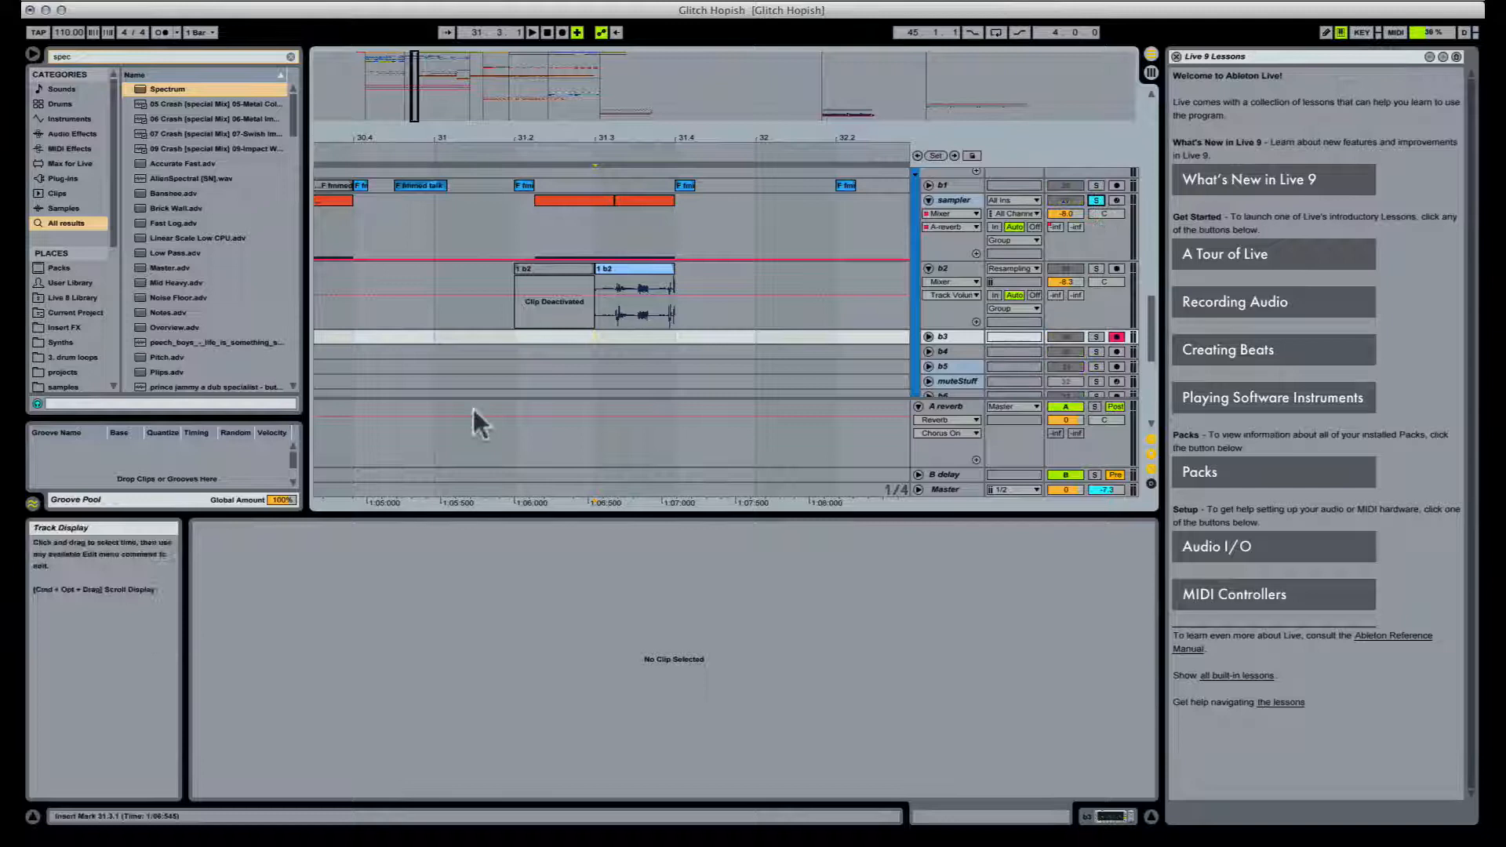
{"action": "left_click", "coordinate": [514, 336]}
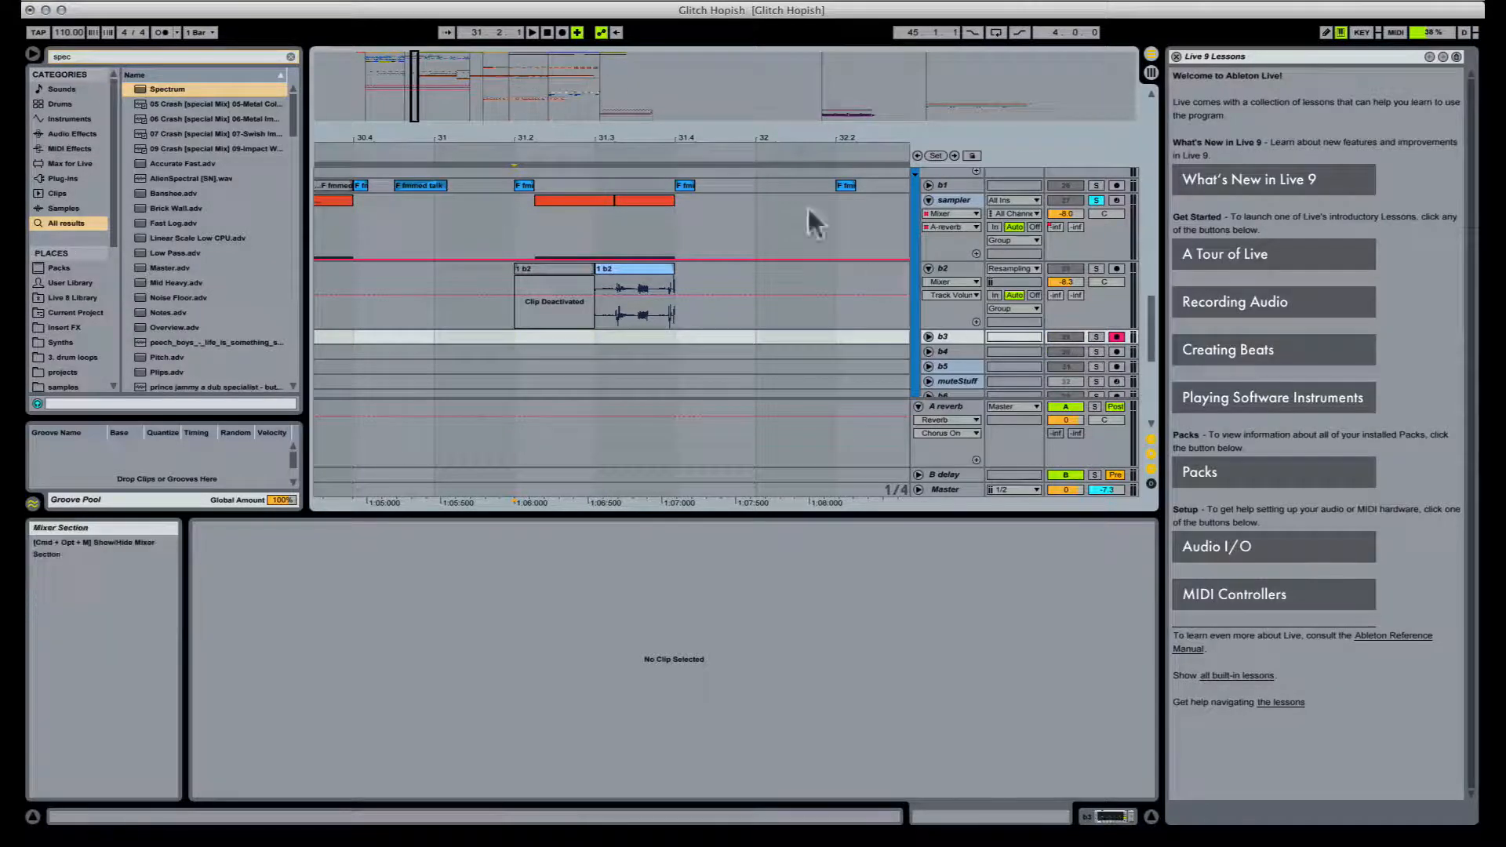
{"action": "key", "text": "F9"}
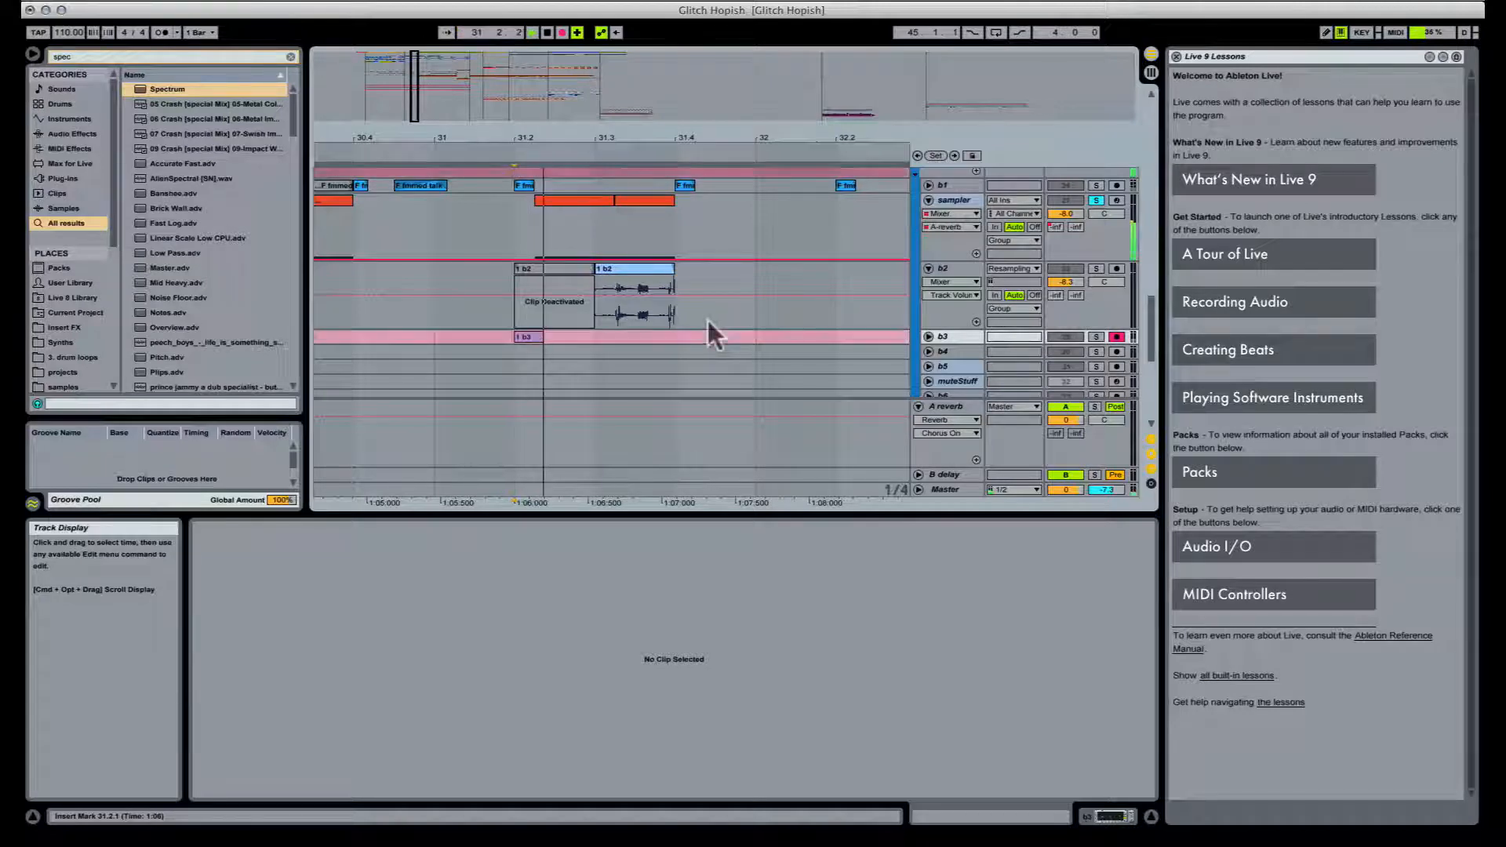
{"action": "key", "text": "space"}
Step: Split the b3 recording at 31.3 and 31.4, and delete the pieces outside that beat
{"action": "left_click", "coordinate": [930, 337]}
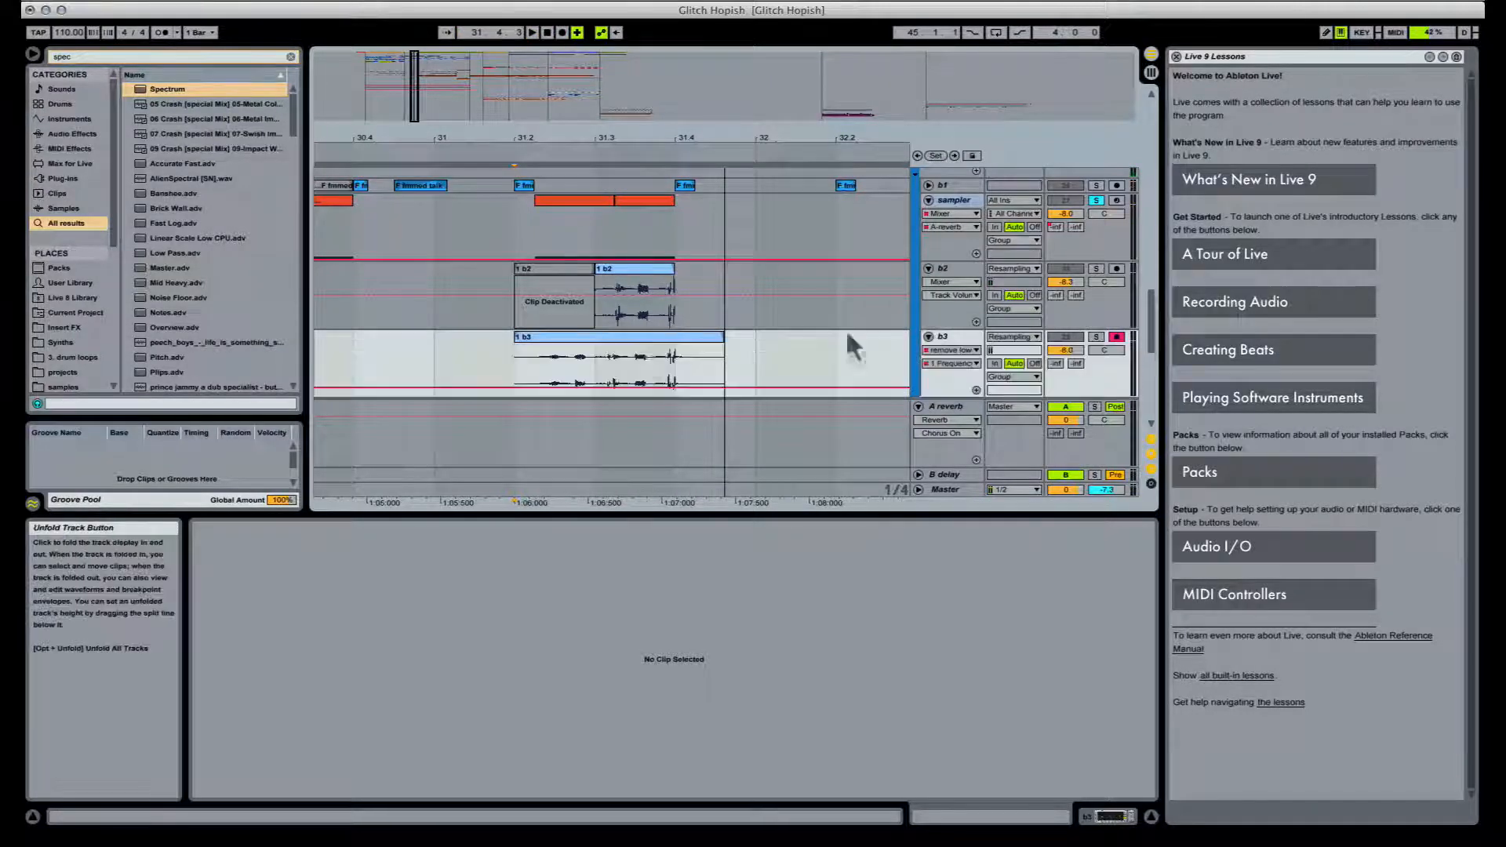
{"action": "left_click", "coordinate": [670, 375]}
{"action": "left_click", "coordinate": [670, 361]}
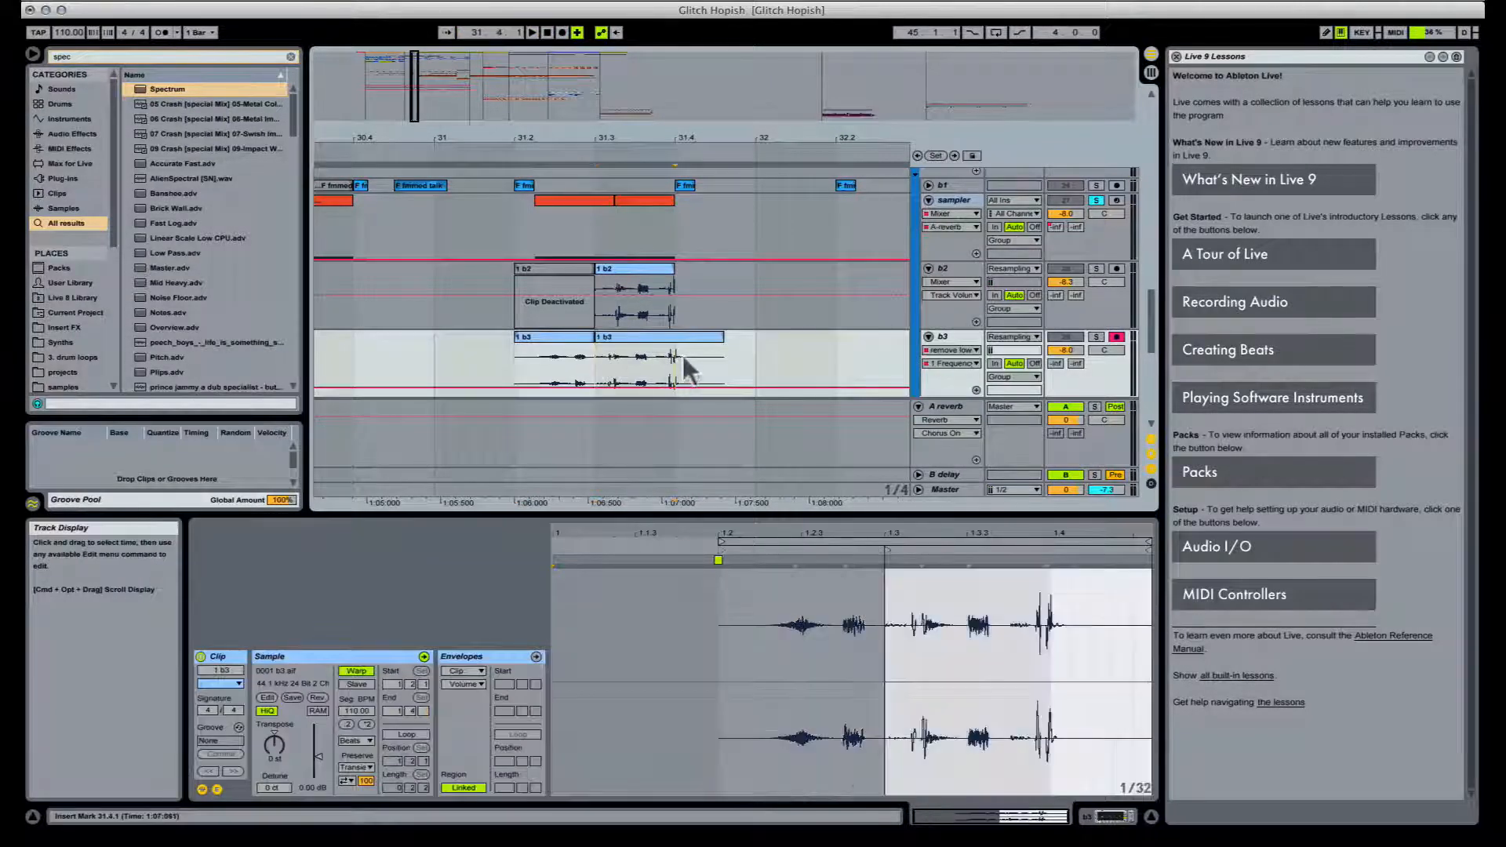
{"action": "key", "text": "super+e"}
{"action": "left_click", "coordinate": [574, 336]}
{"action": "key", "text": "Delete"}
{"action": "left_click", "coordinate": [697, 338]}
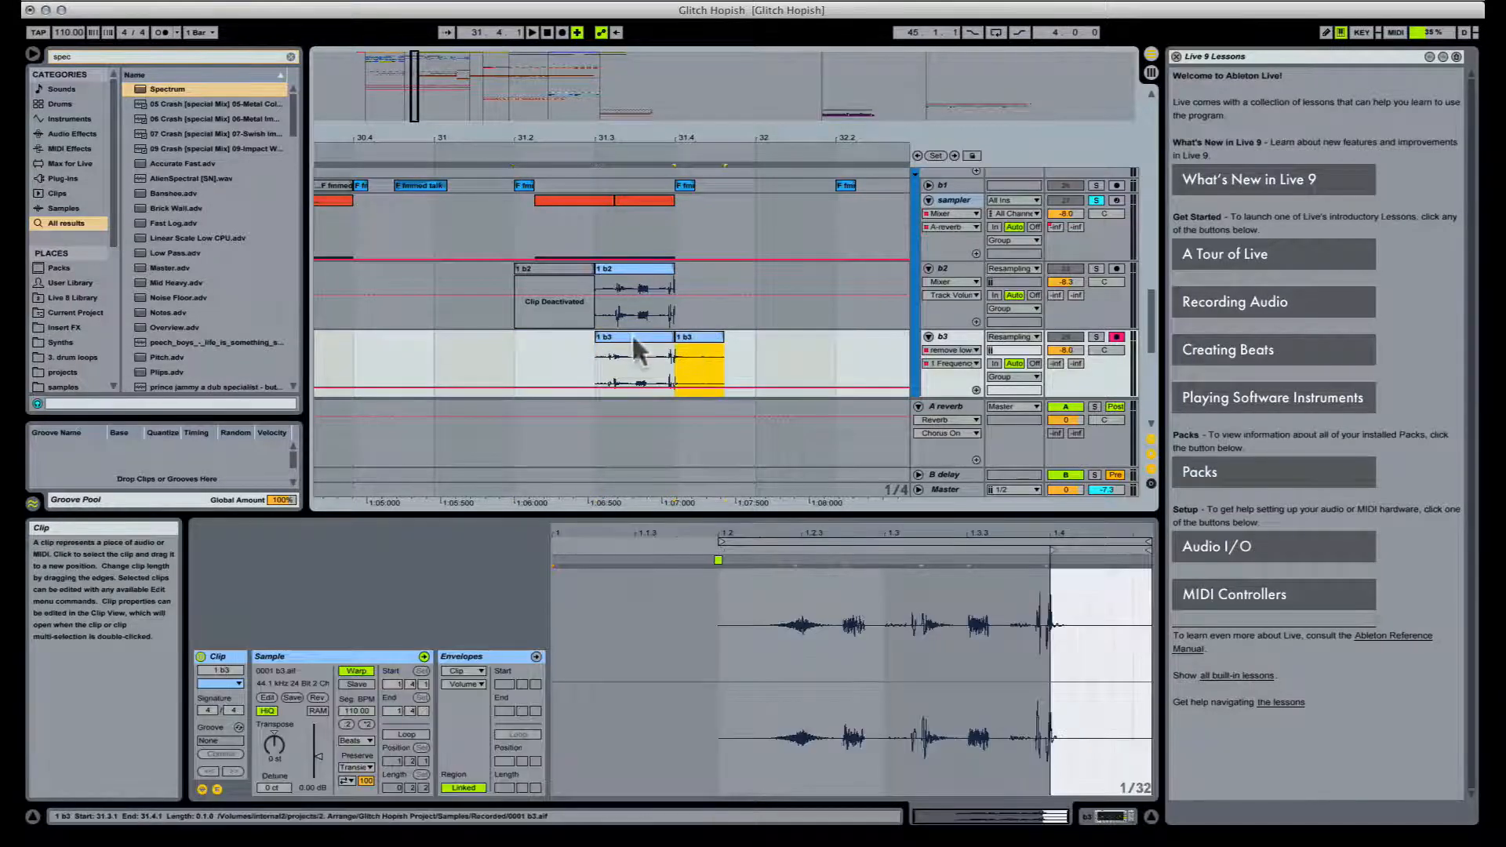
{"action": "key", "text": "Delete"}
Step: Duplicate the remaining b3 clip twice to reach 32.2, and deactivate the original at 31.3
{"action": "left_click", "coordinate": [633, 337]}
{"action": "key", "text": "super+d"}
{"action": "key", "text": "super+d"}
{"action": "left_click", "coordinate": [630, 337]}
{"action": "key", "text": "0"}
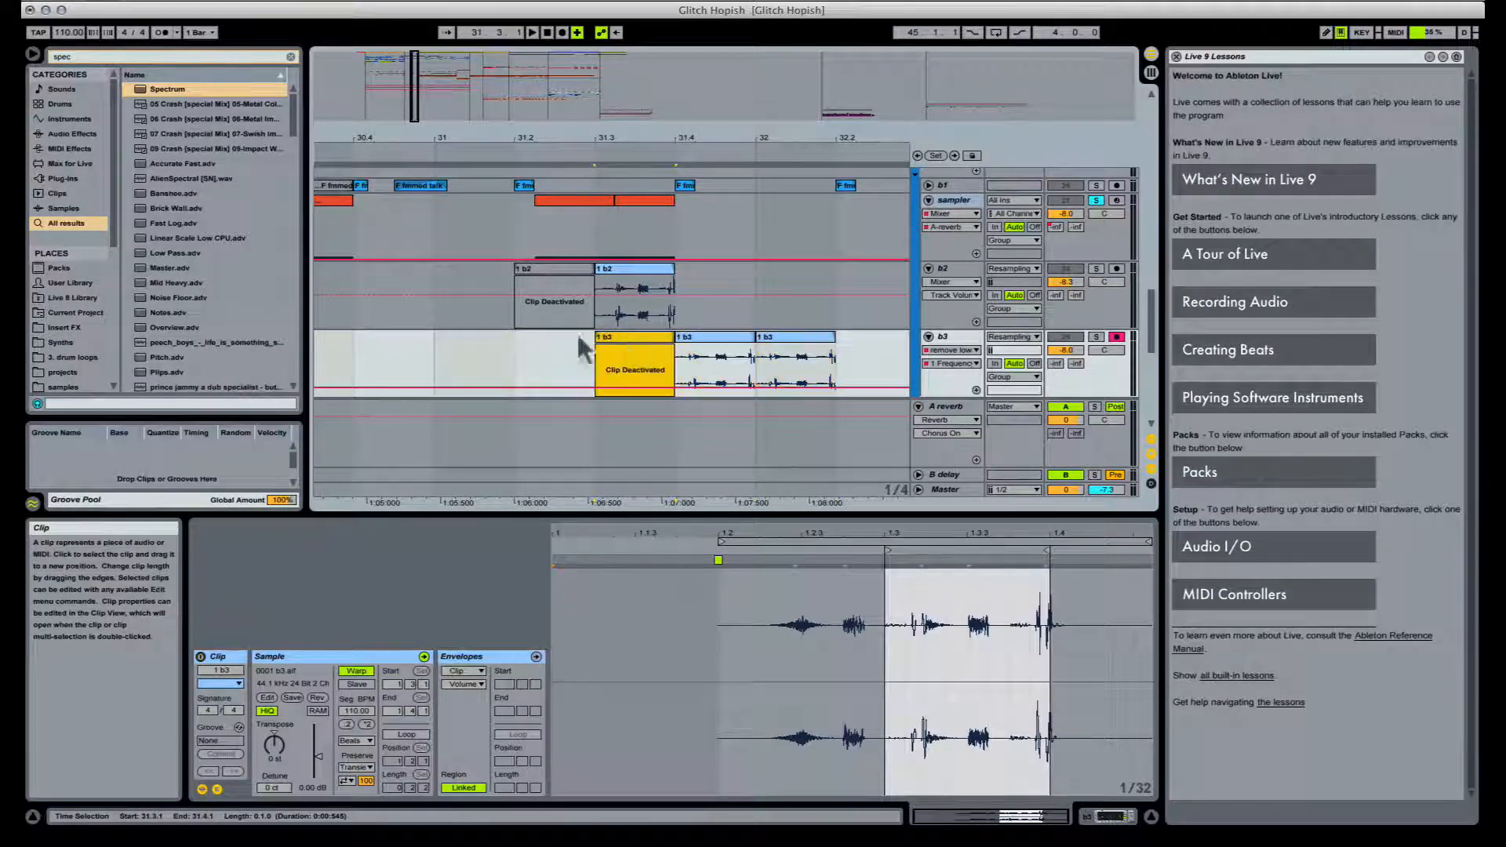
Step: Play from 31.2 to hear the duplicated b3 clips following the fill
{"action": "left_click", "coordinate": [530, 351]}
{"action": "key", "text": "space"}
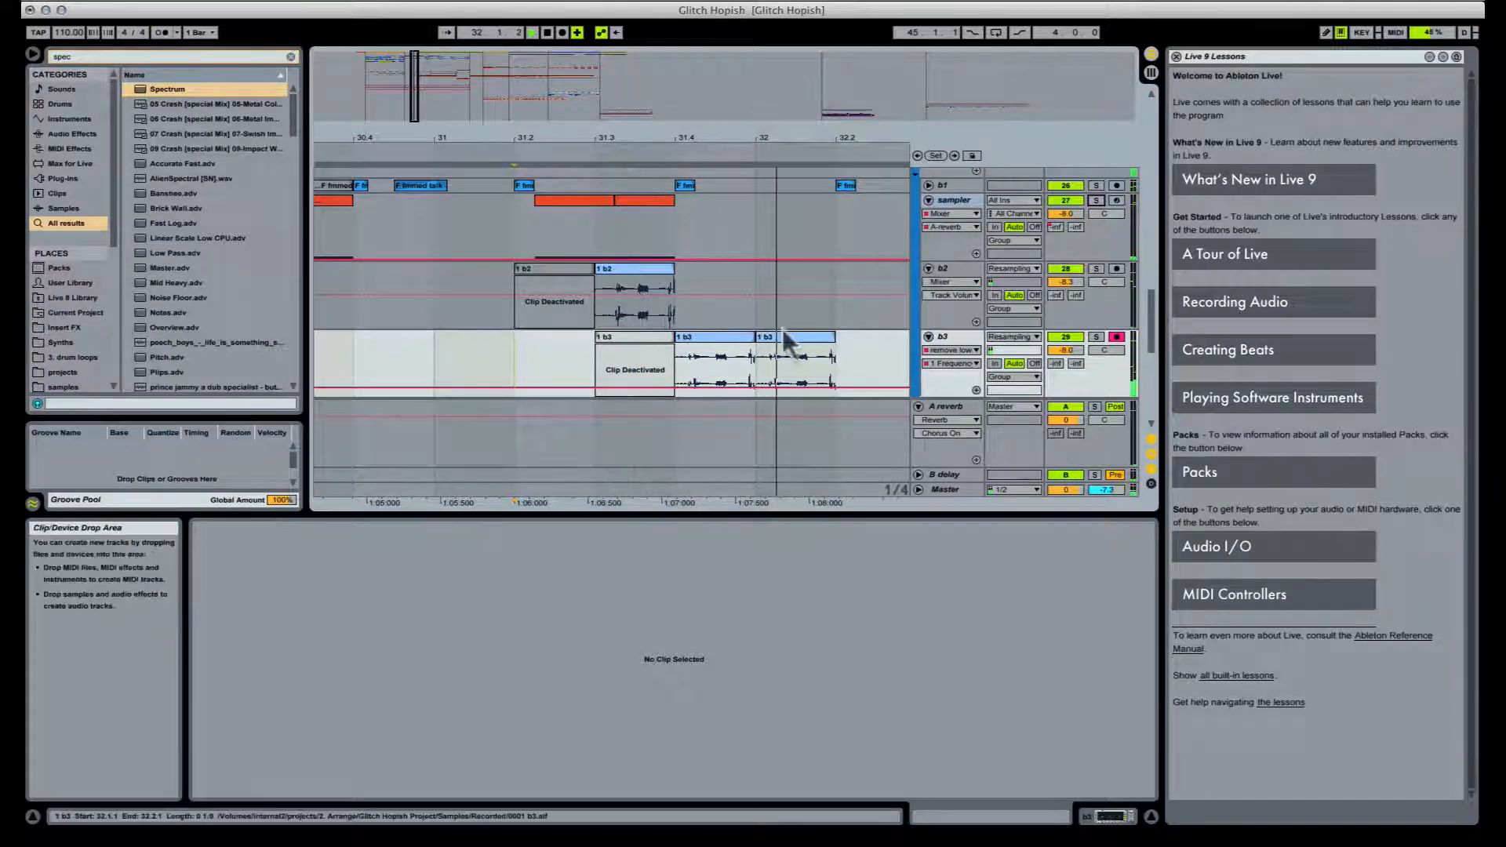
{"action": "left_click", "coordinate": [732, 334]}
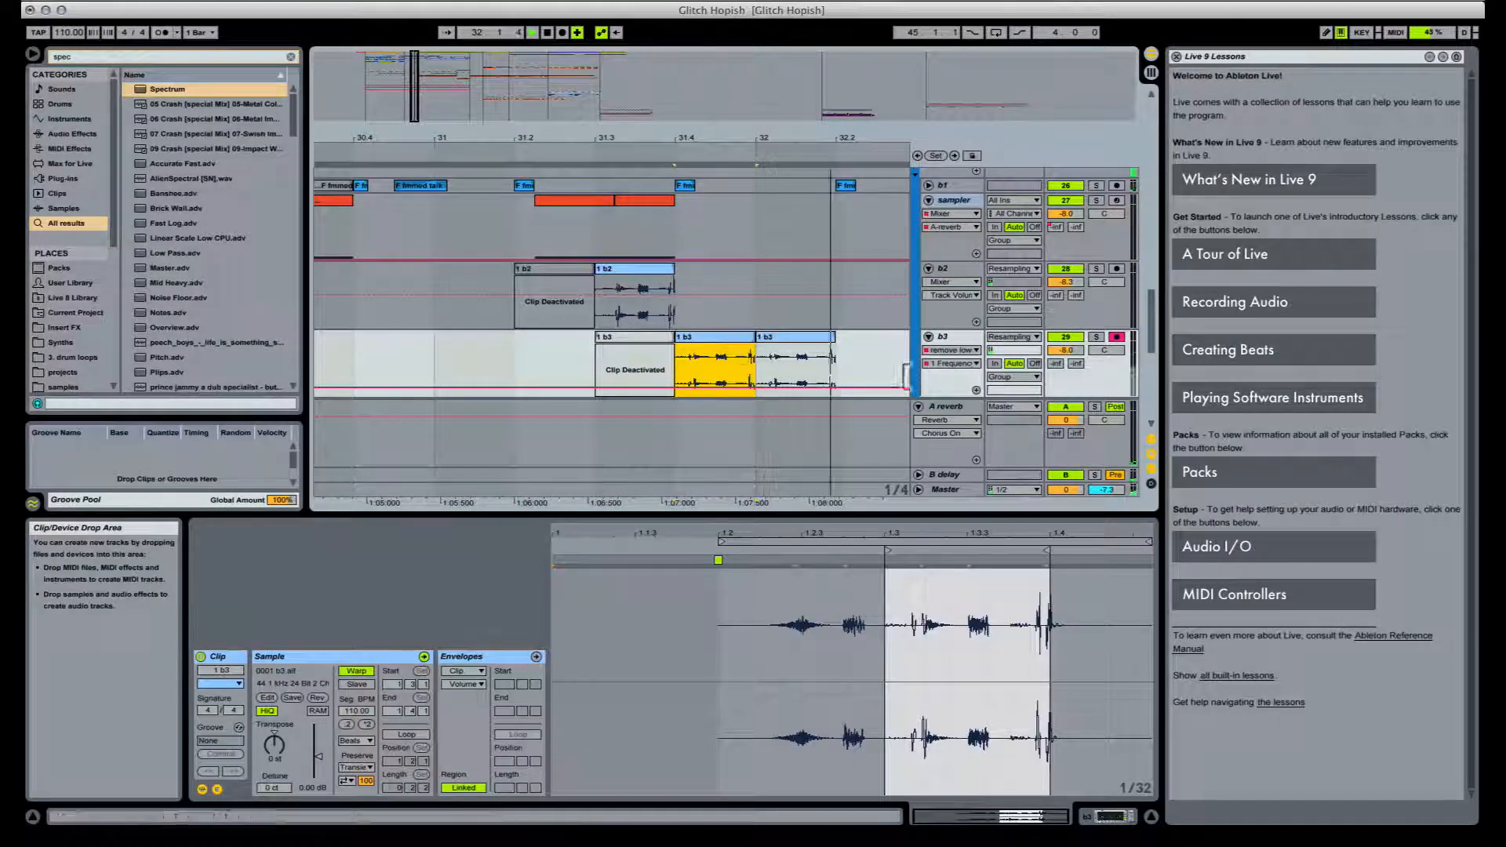
Step: Halve the original tempo of the b3 clip at bar 32 to 55 BPM, duplicate it up to 32.2, and audition from 31.2
{"action": "left_click", "coordinate": [789, 345]}
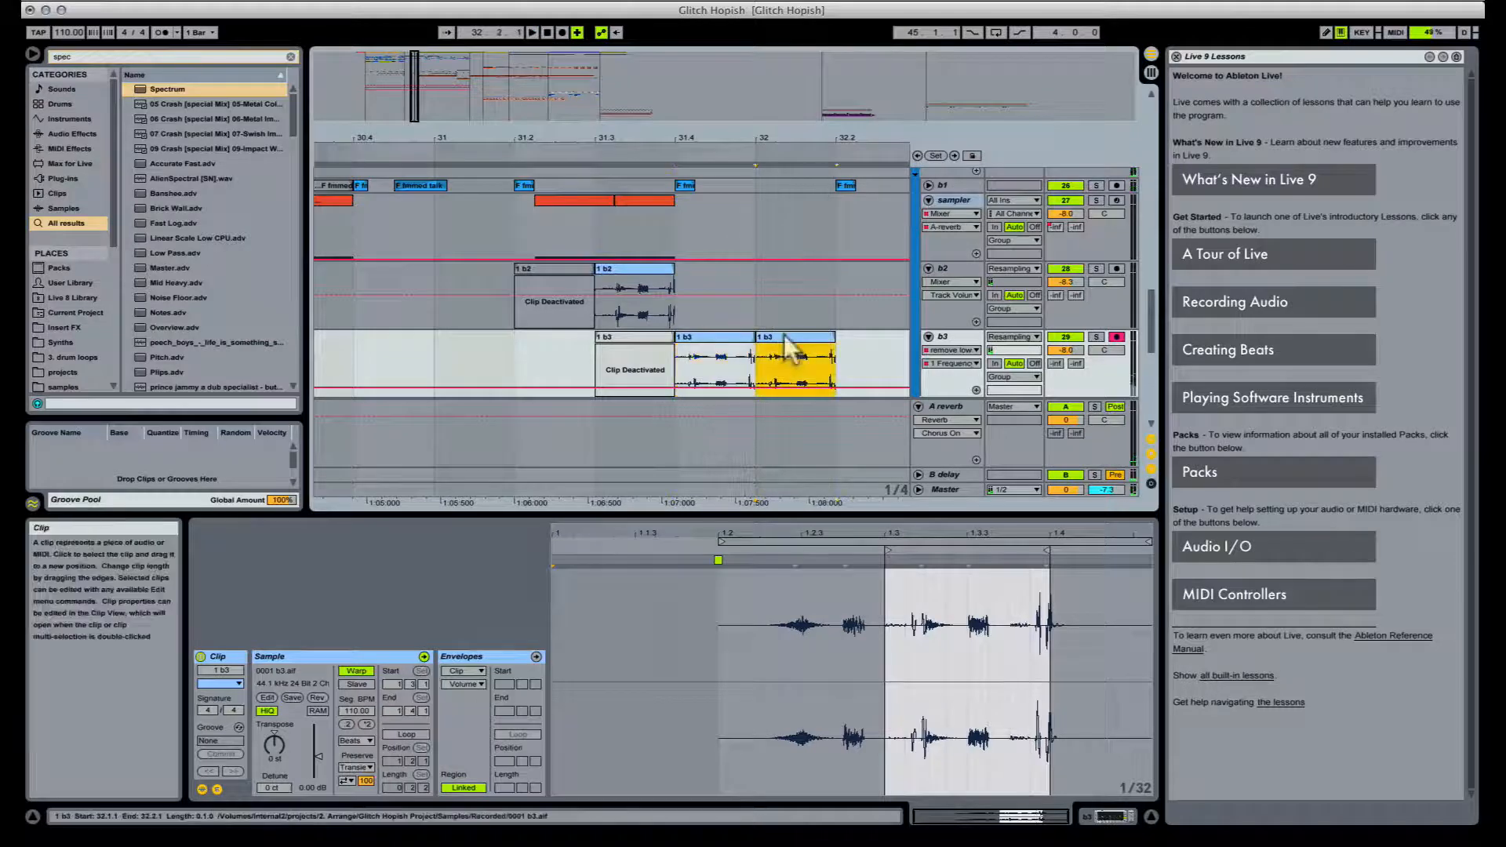
{"action": "left_click", "coordinate": [346, 724]}
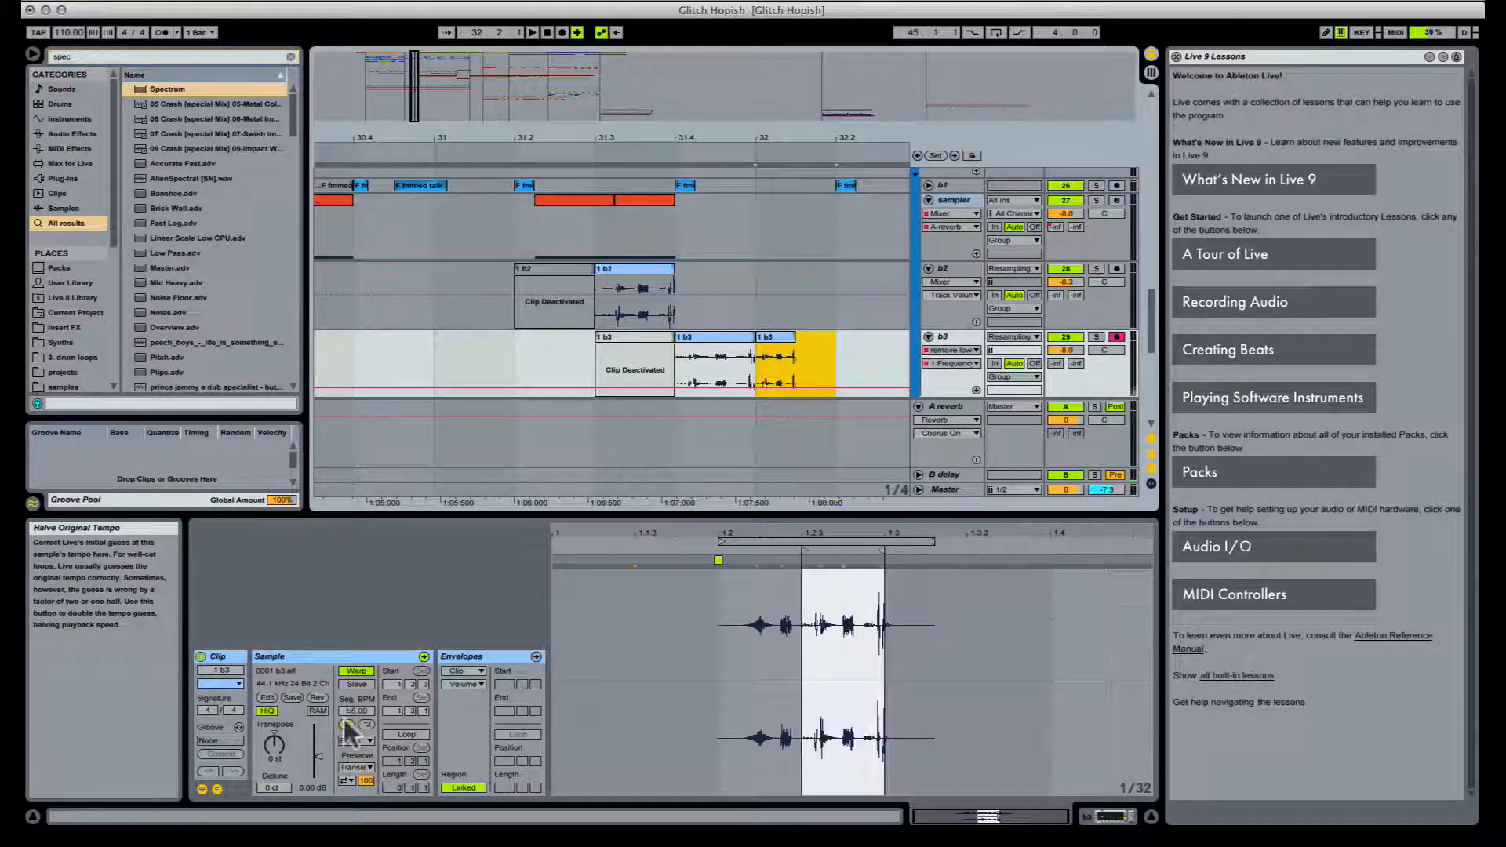
{"action": "key", "text": "super+d"}
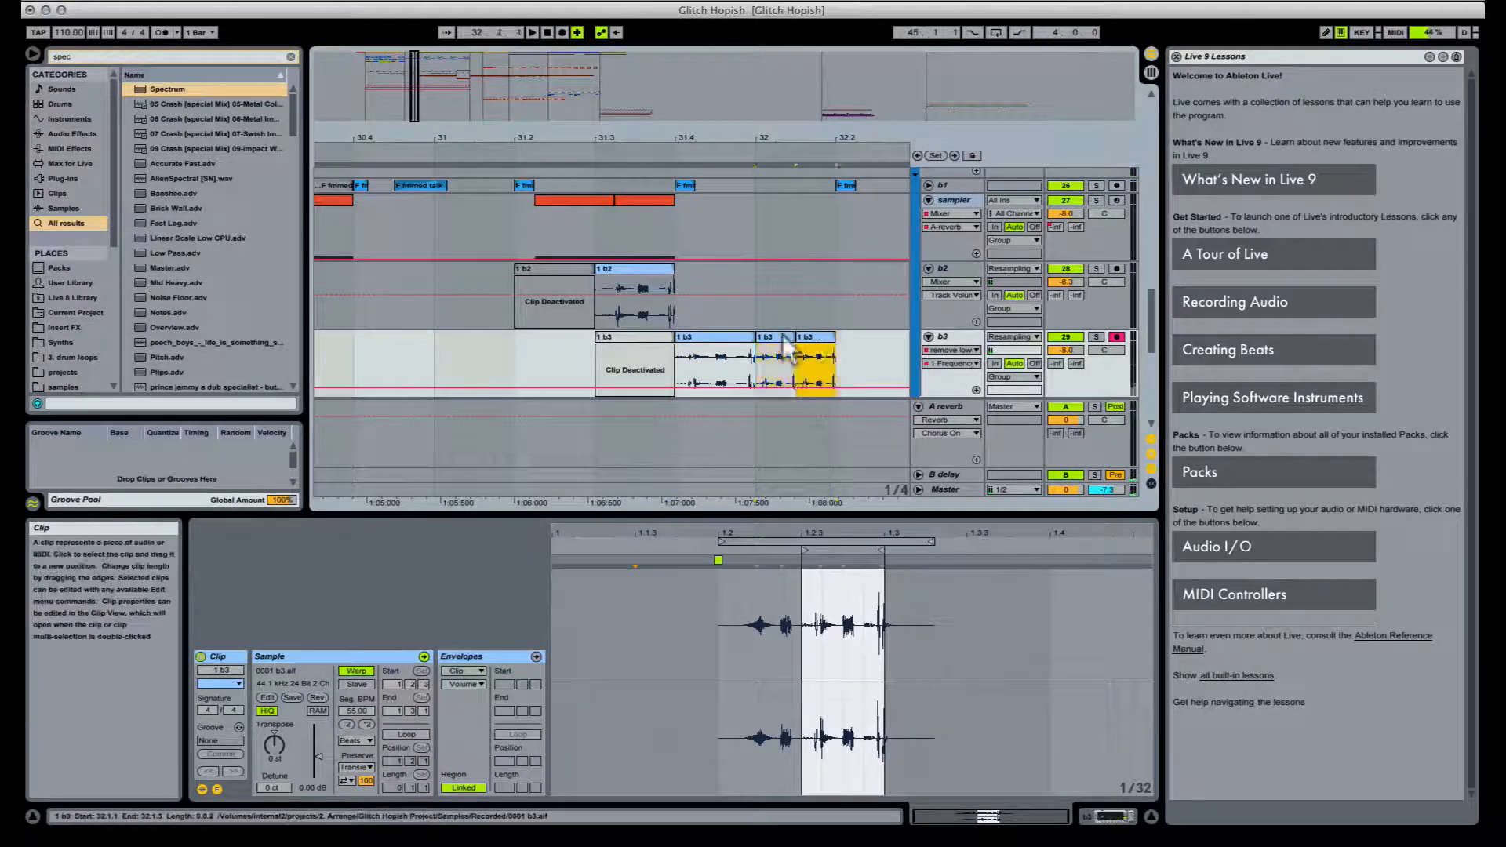
{"action": "left_click", "coordinate": [787, 349]}
{"action": "key", "text": "space"}
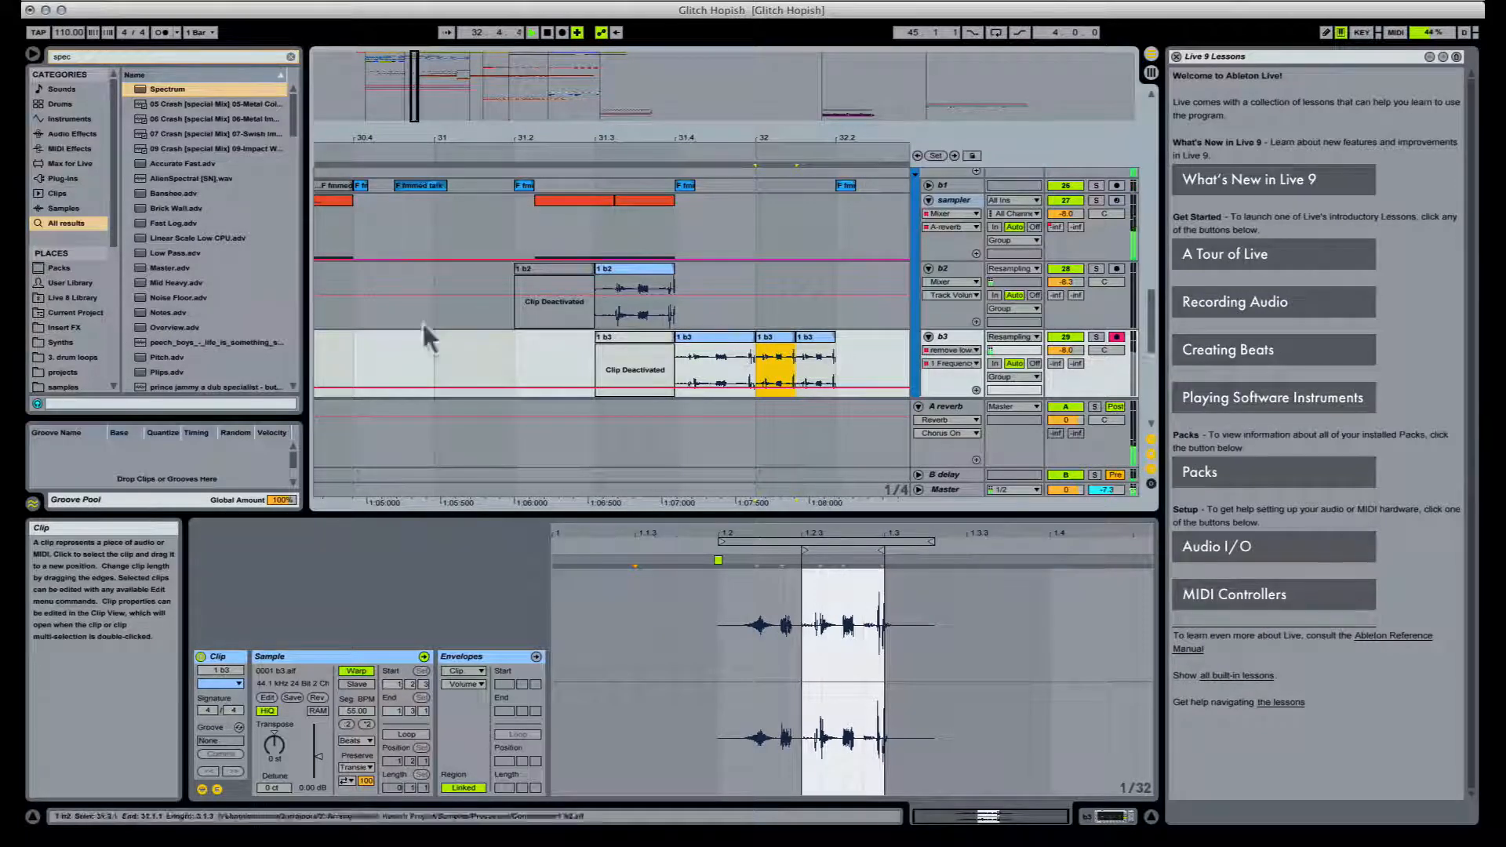
{"action": "left_click", "coordinate": [516, 356]}
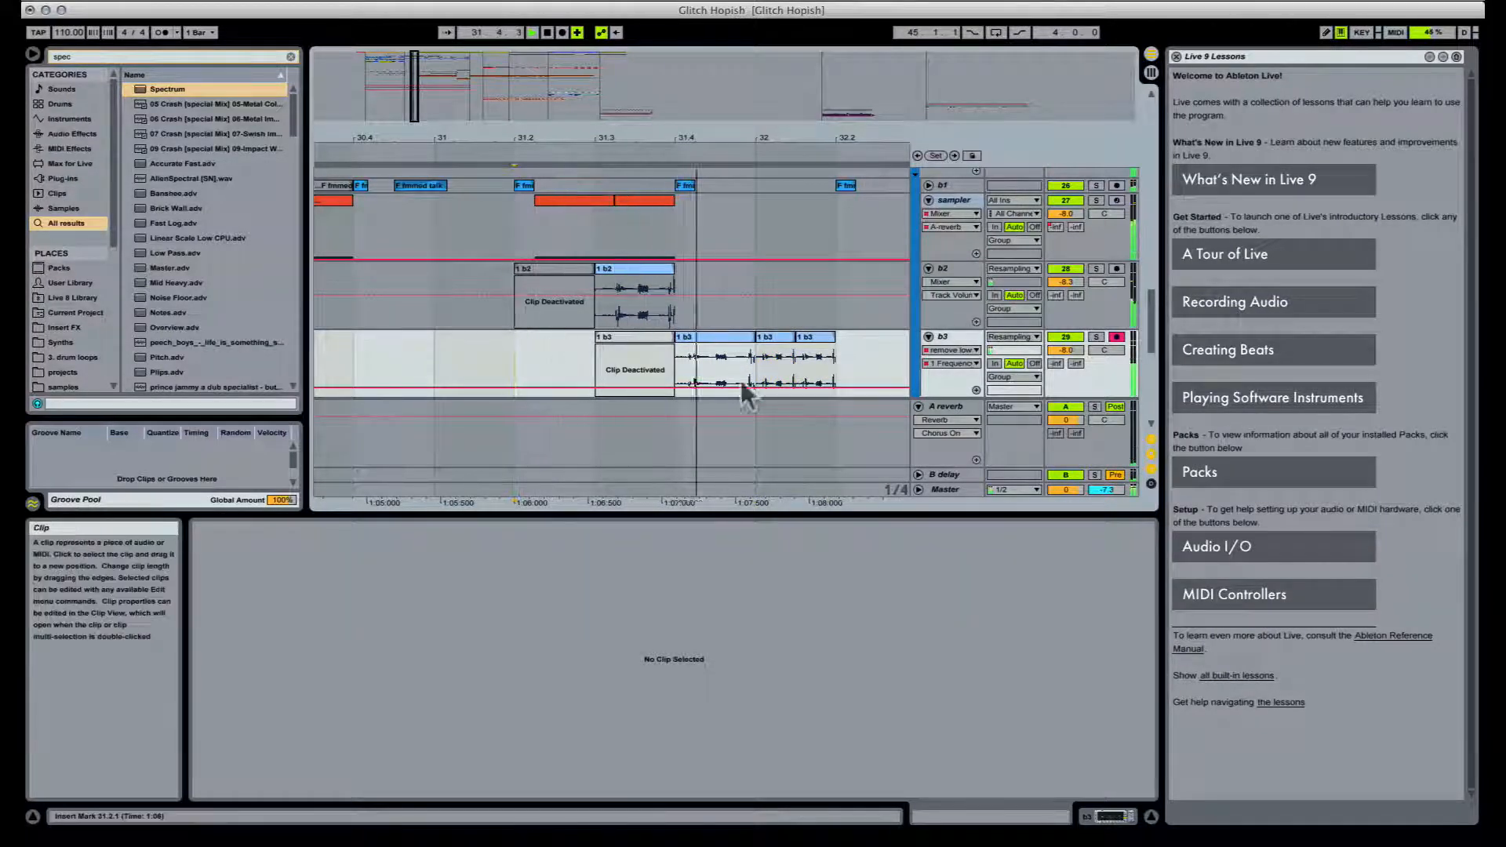
Step: Raise the clip gain of the three active b3 clips between 31.4 and 32.2 to 6 dB
{"action": "left_click", "coordinate": [741, 338]}
{"action": "left_click", "coordinate": [827, 338], "text": "shift"}
{"action": "key", "text": "space"}
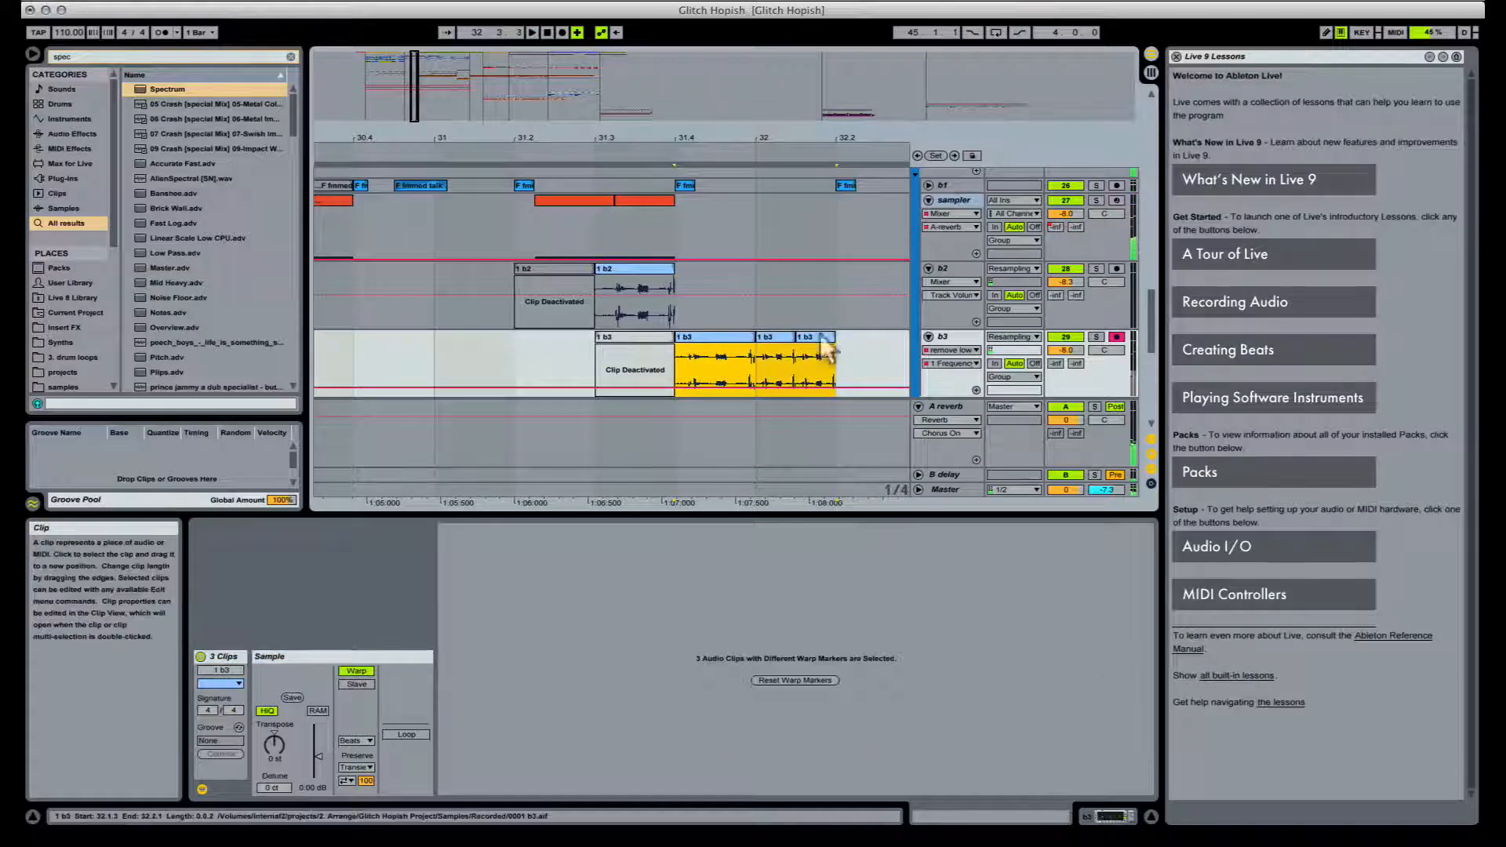
{"action": "left_click", "coordinate": [824, 350]}
{"action": "left_click_drag", "start_coordinate": [318, 756], "coordinate": [317, 756]}
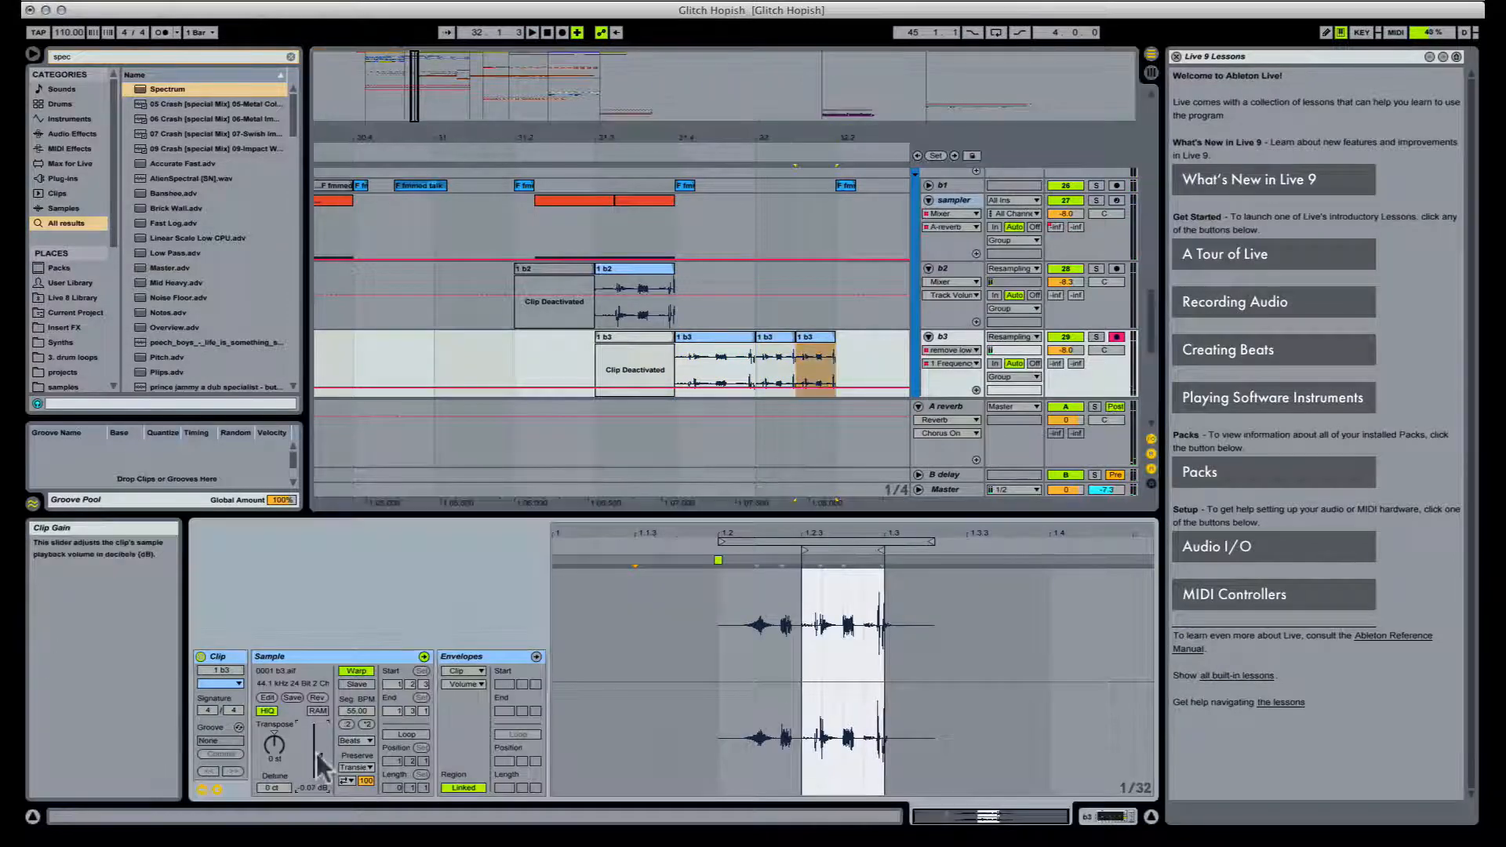
{"action": "left_click", "coordinate": [722, 344]}
{"action": "left_click", "coordinate": [830, 349], "text": "shift"}
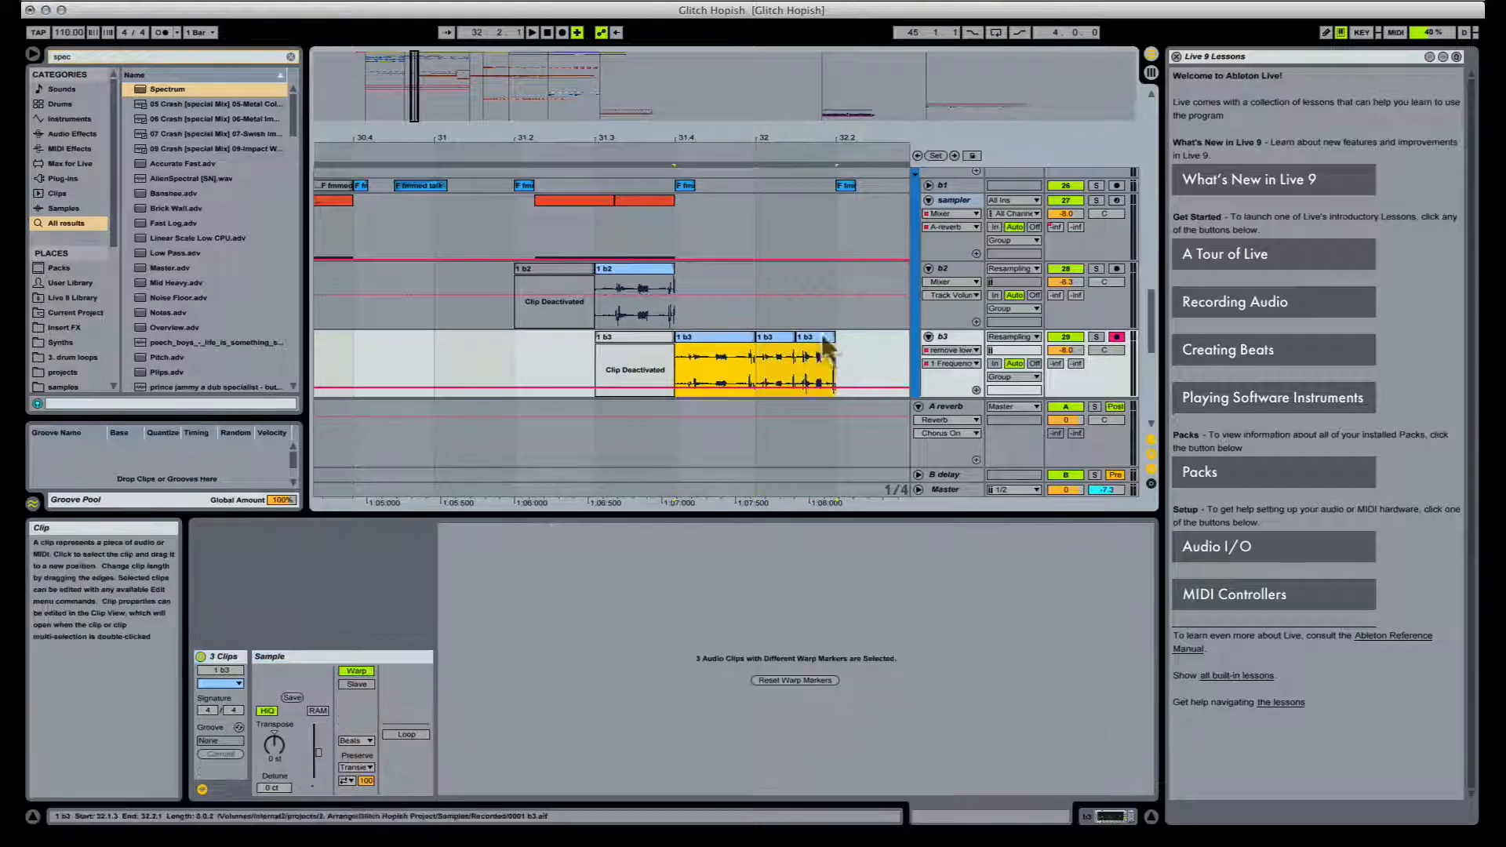
{"action": "left_click_drag", "start_coordinate": [318, 754], "coordinate": [316, 768]}
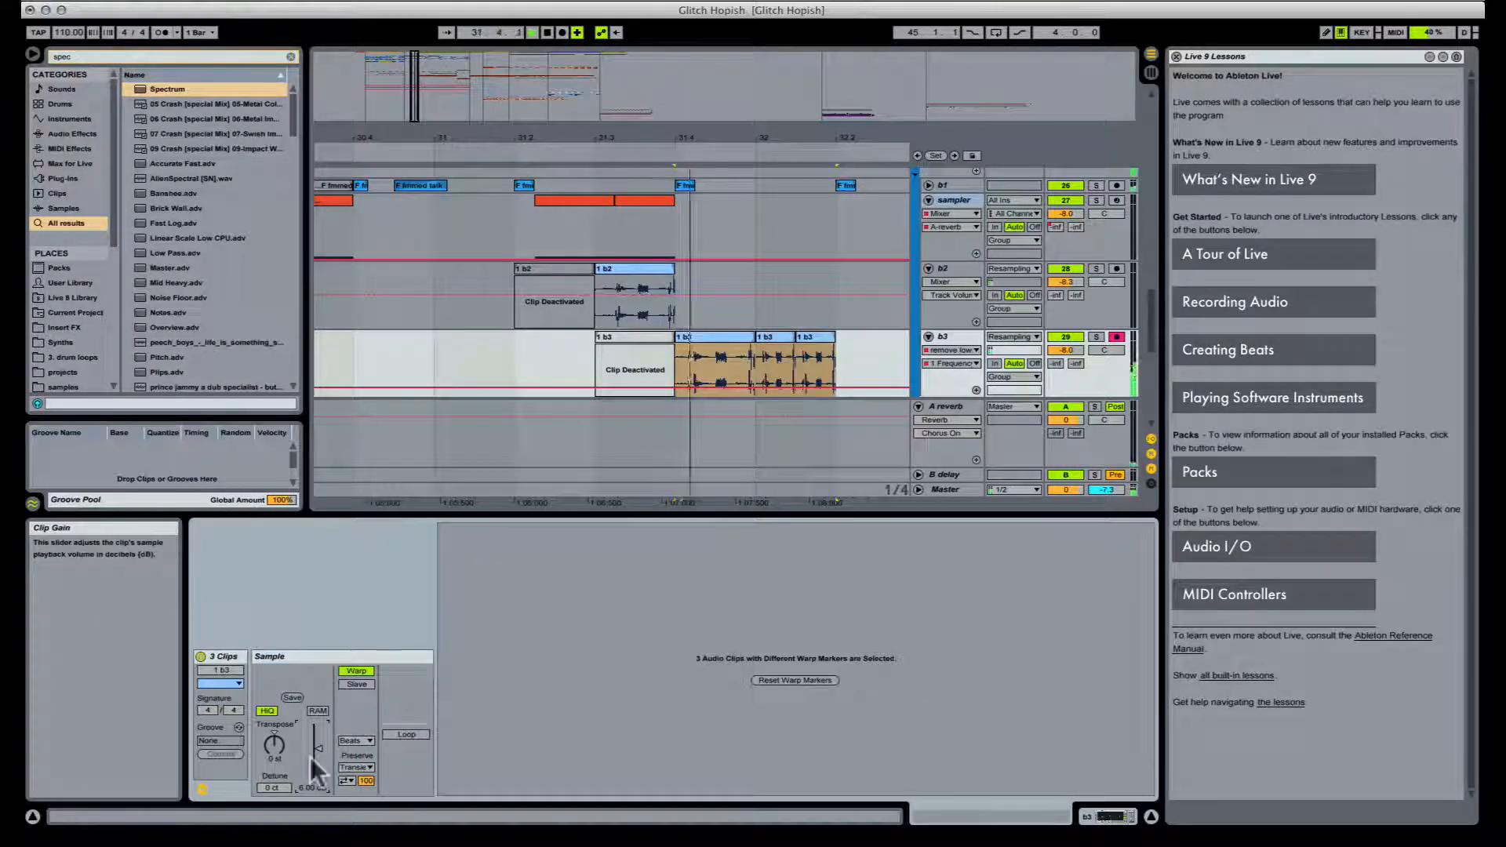
Step: Audition the louder b3 clips around bar 32 up to 32.2
{"action": "left_click", "coordinate": [820, 347]}
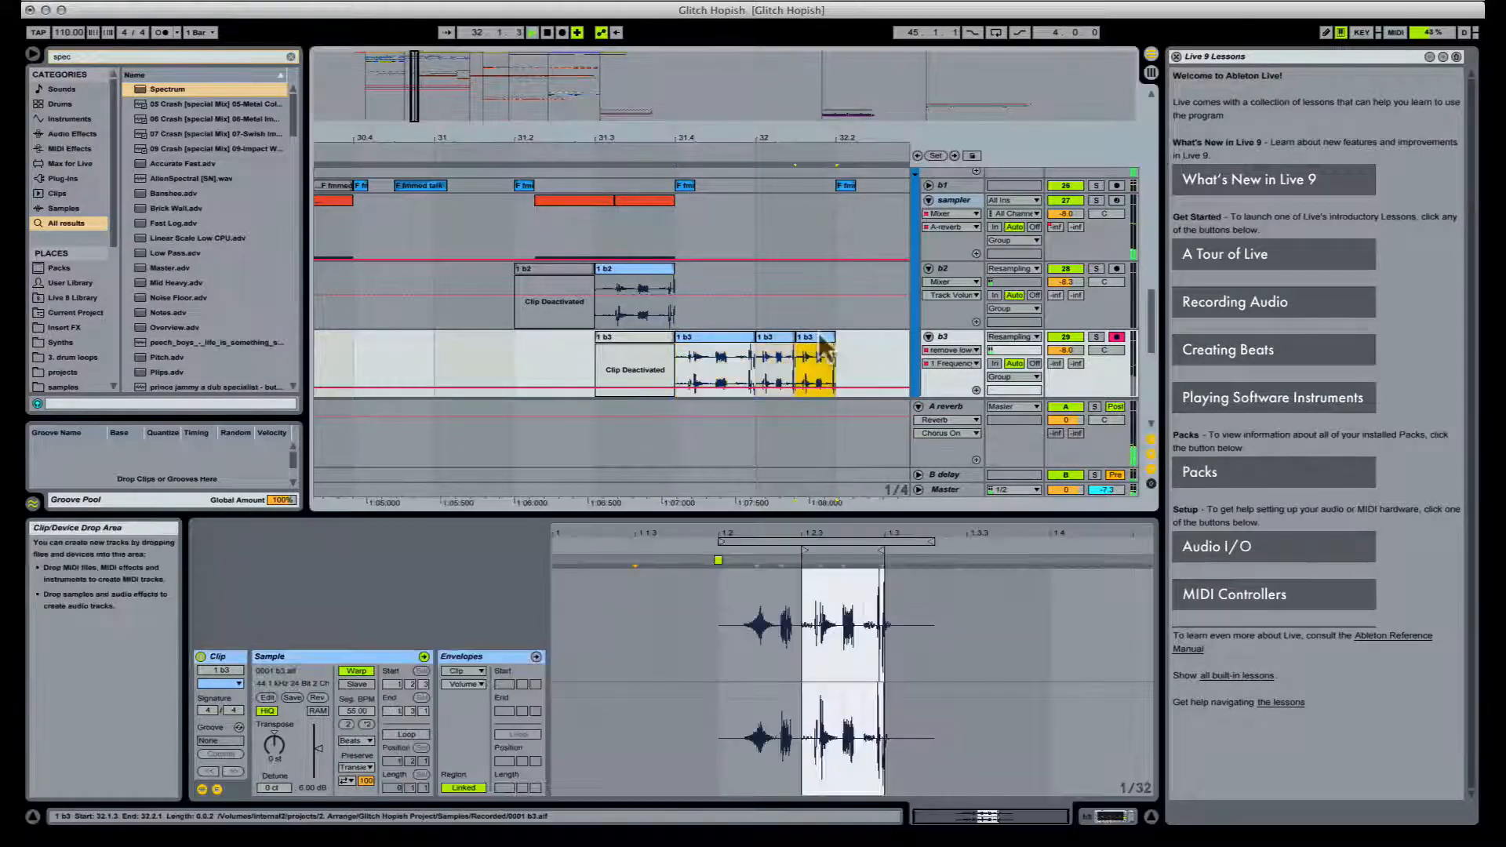
{"action": "key", "text": "space"}
{"action": "left_click", "coordinate": [779, 361], "text": "shift"}
{"action": "key", "text": "space"}
{"action": "key", "text": "space"}
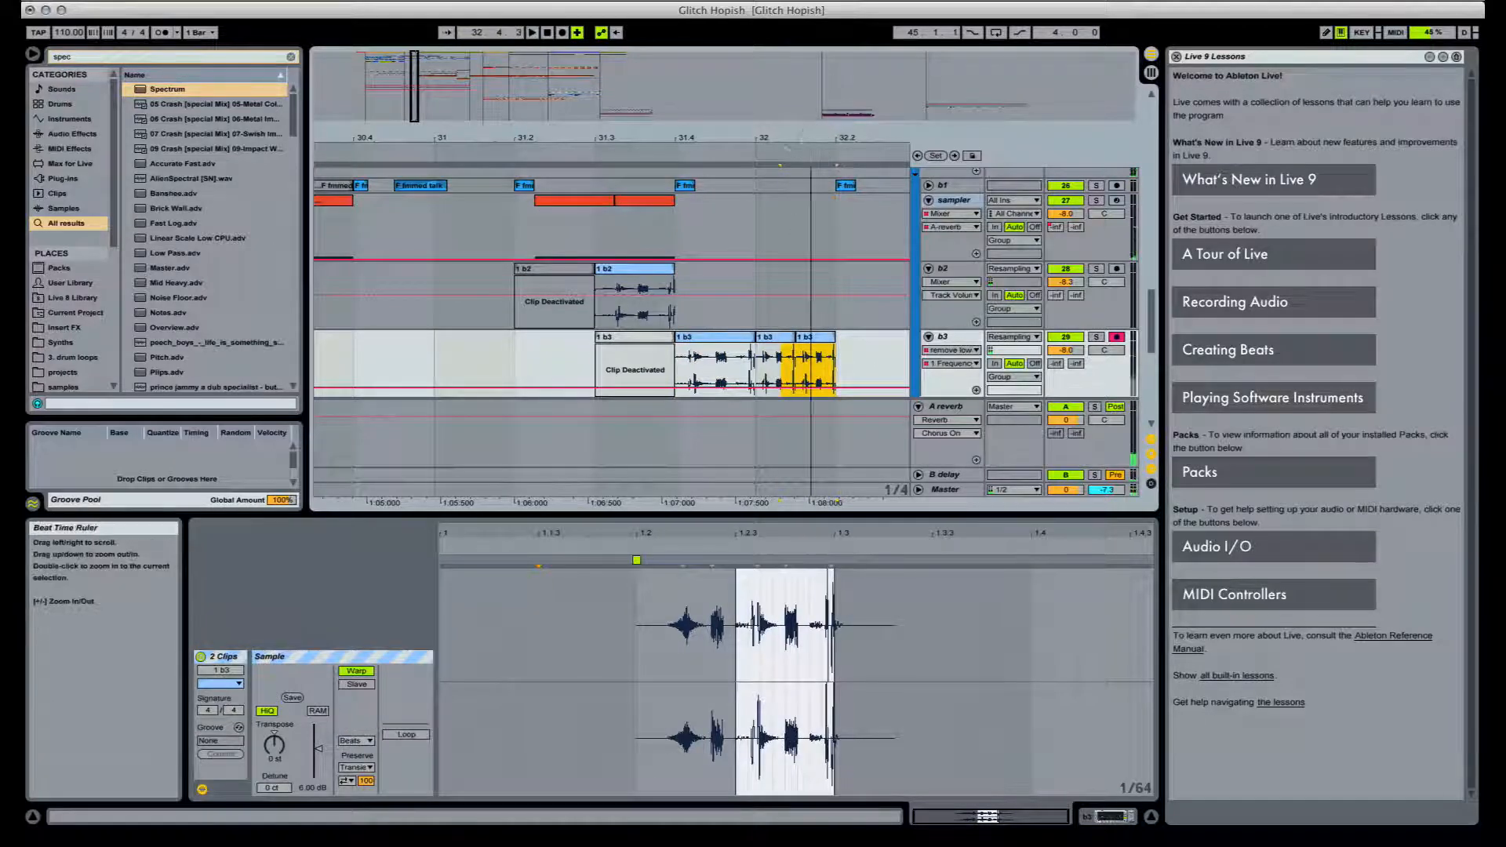
{"action": "left_click_drag", "start_coordinate": [816, 135], "coordinate": [571, 137]}
{"action": "key", "text": "space"}
{"action": "key", "text": "space"}
Step: Duplicate the two short b3 clips to 32.2, deactivate the first copy, and audition the second
{"action": "left_click_drag", "start_coordinate": [512, 359], "coordinate": [588, 364]}
{"action": "key", "text": "space"}
{"action": "key", "text": "super+d"}
{"action": "left_click", "coordinate": [606, 349]}
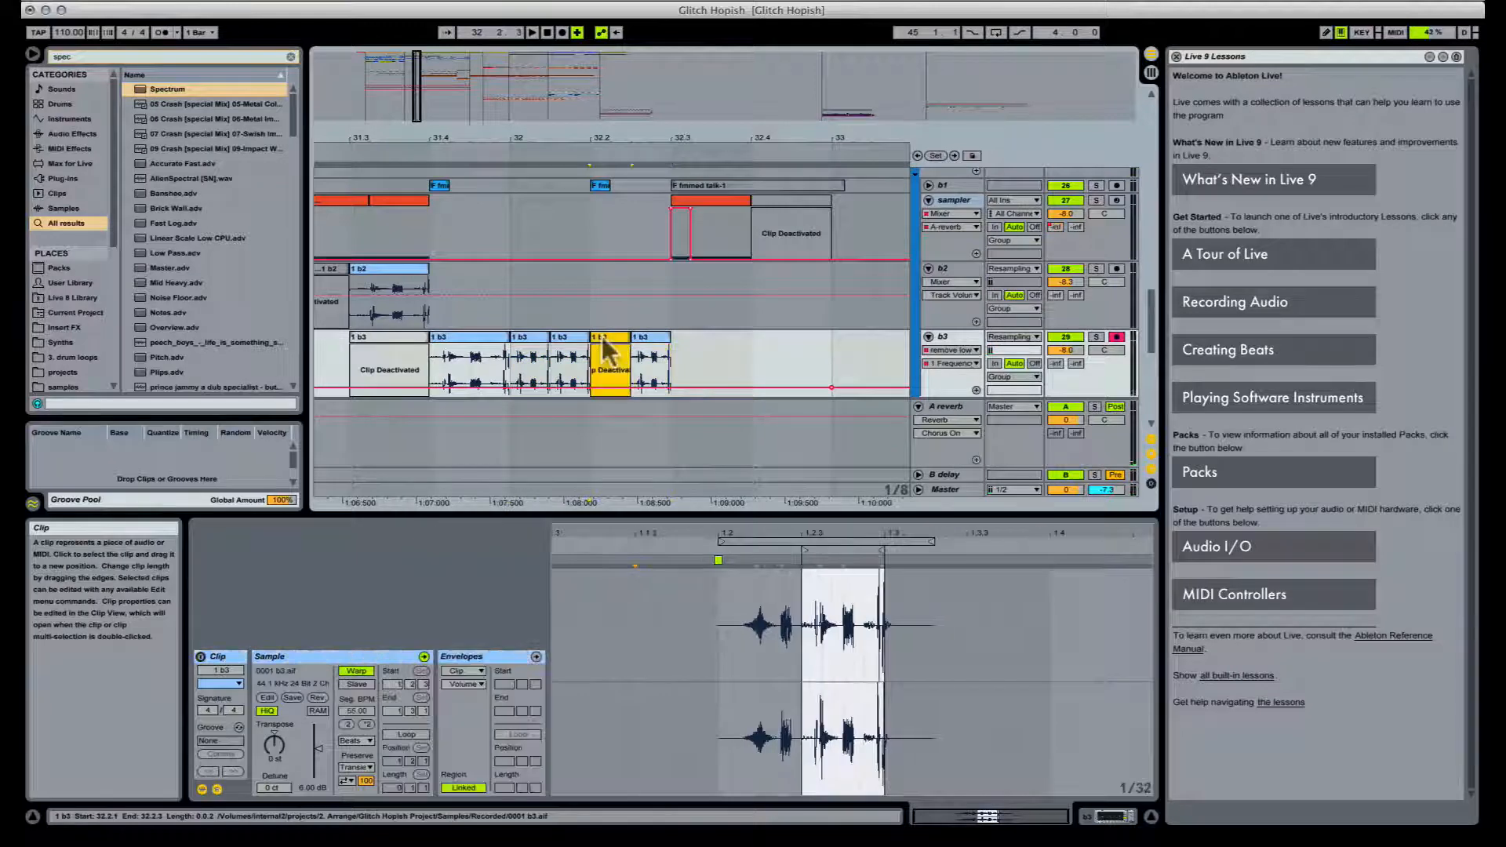
{"action": "key", "text": "space"}
{"action": "key", "text": "space"}
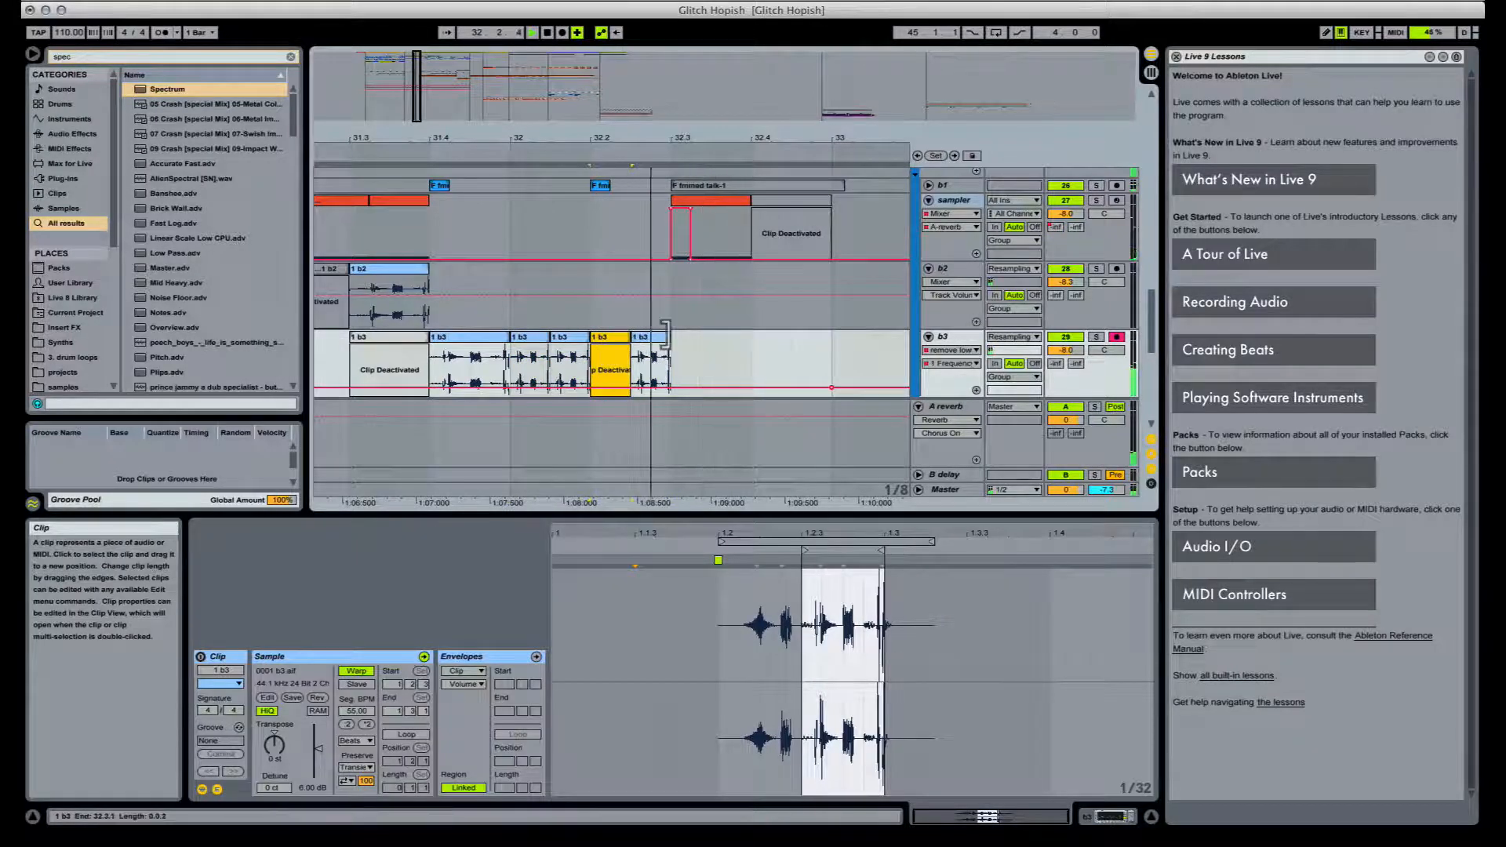
Step: Trim the end of the last b3 clip to slightly before 32.3, and play it back
{"action": "left_click_drag", "start_coordinate": [669, 338], "coordinate": [662, 338]}
{"action": "key", "text": "space"}
{"action": "key", "text": "space"}
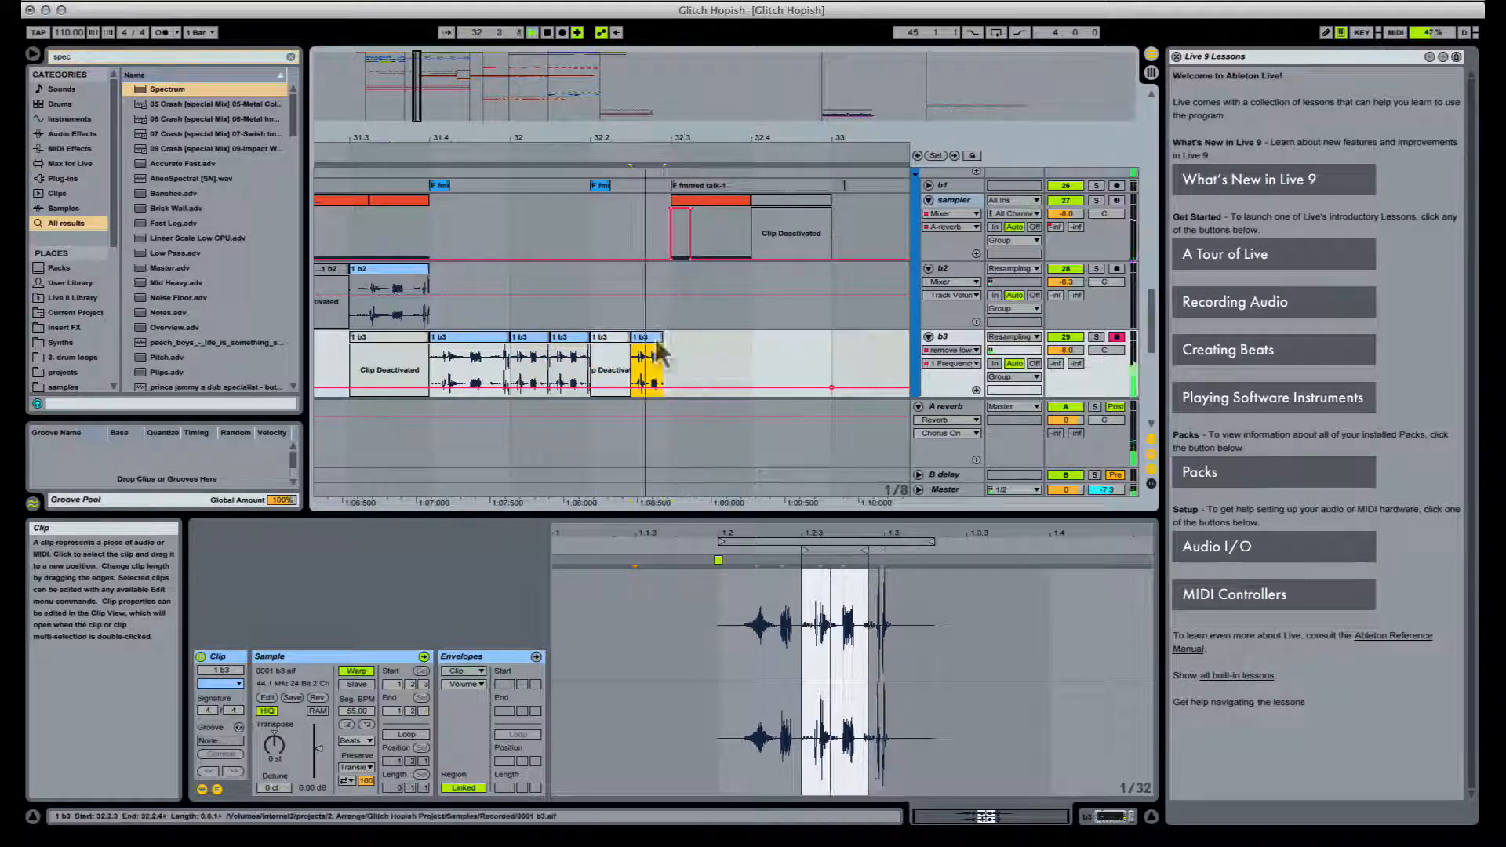
Step: Reshape the sampler track's A-reverb send automation at 32.3 from a block into a spike that slopes down, and play it back
{"action": "left_click", "coordinate": [690, 210]}
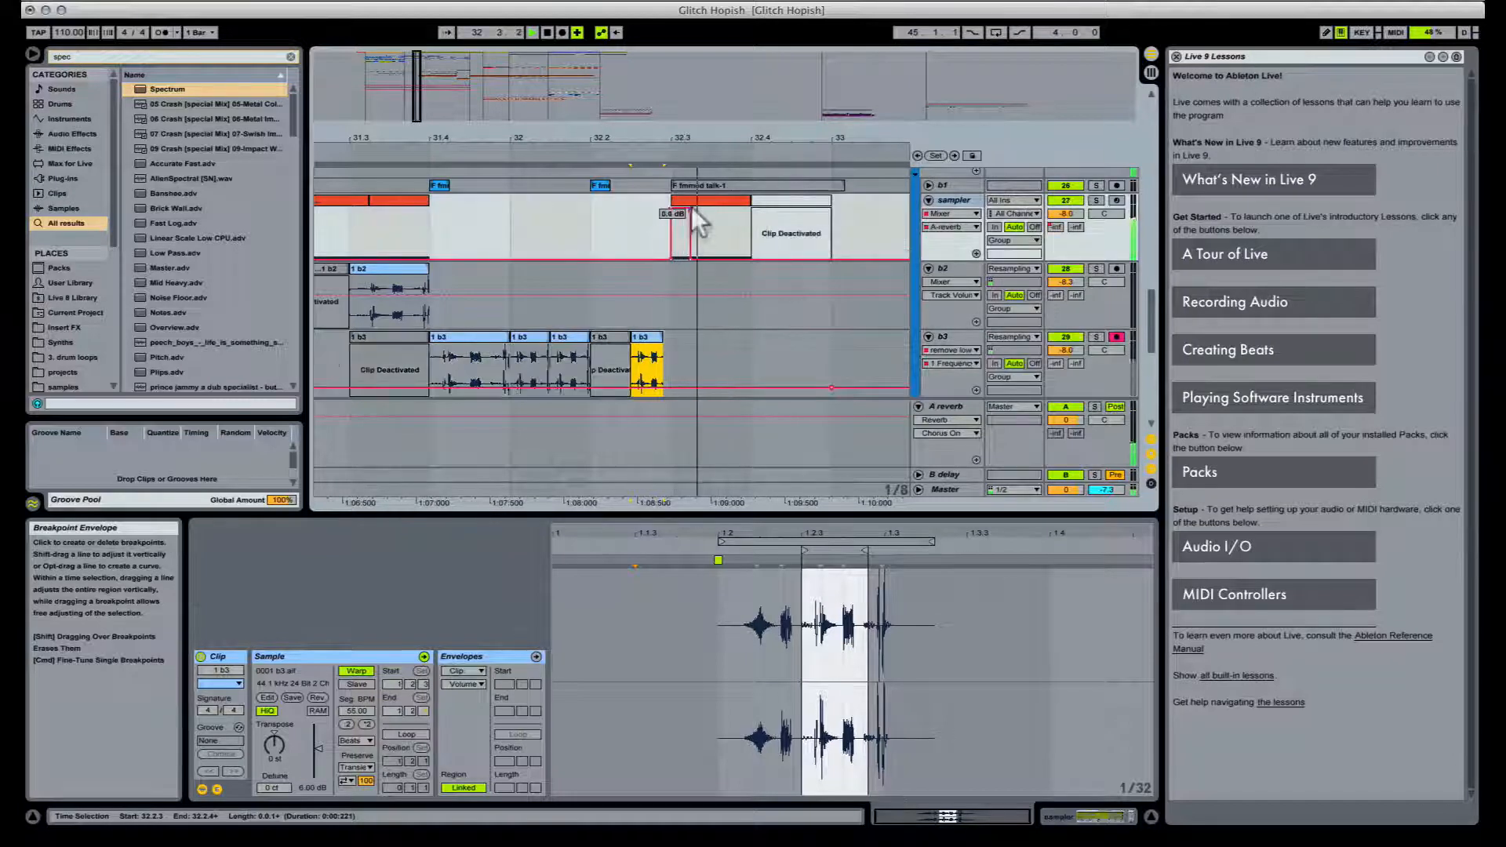
{"action": "left_click", "coordinate": [691, 210]}
{"action": "key", "text": "space"}
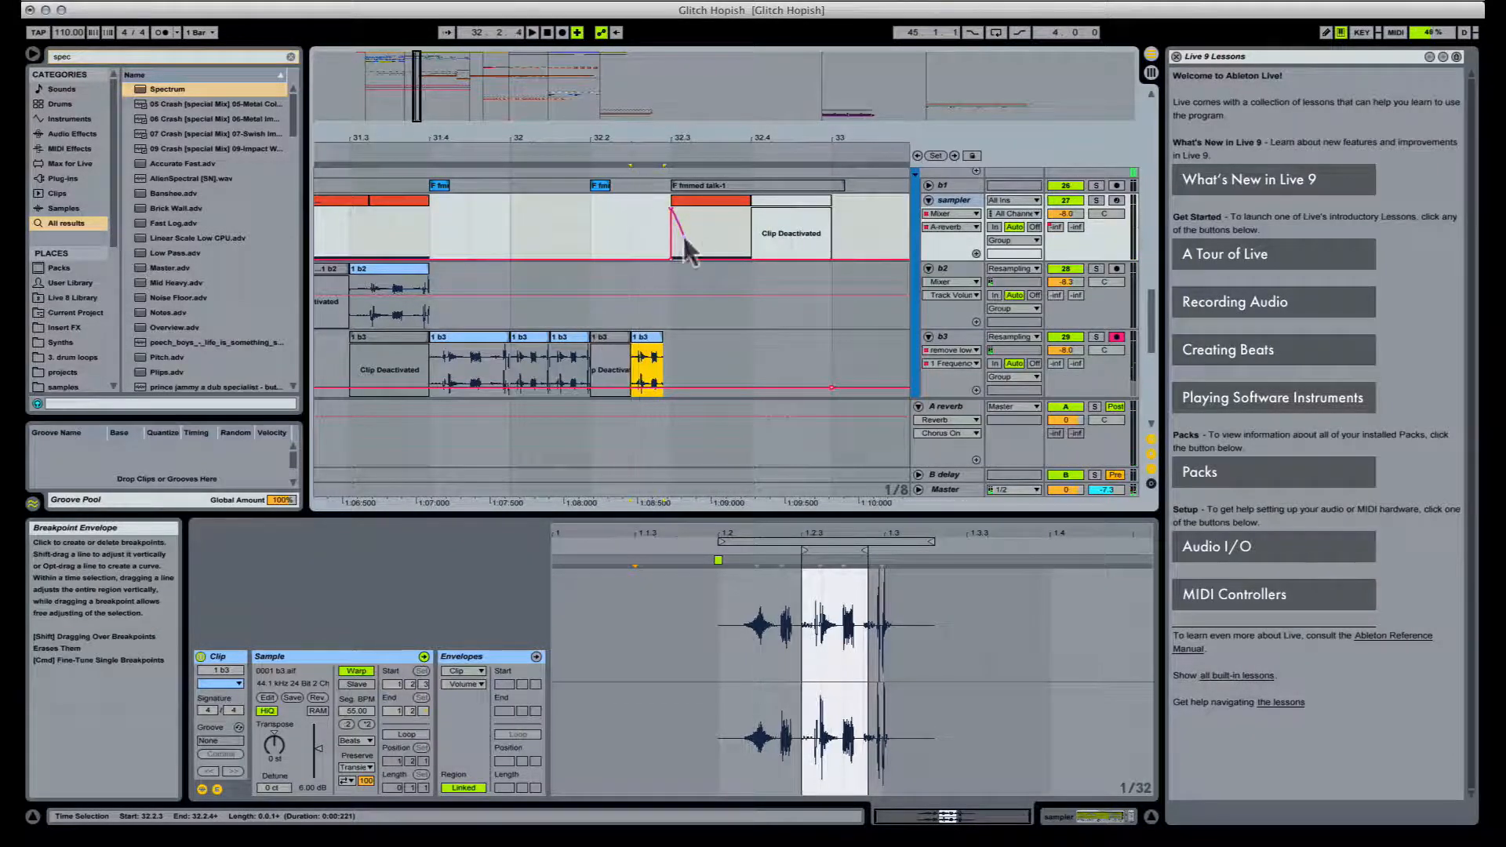
Step: Audition the arrangement from bar 29 through the b2 fill around bar 31
{"action": "left_click_drag", "start_coordinate": [716, 138], "coordinate": [716, 118]}
{"action": "left_click", "coordinate": [441, 305]}
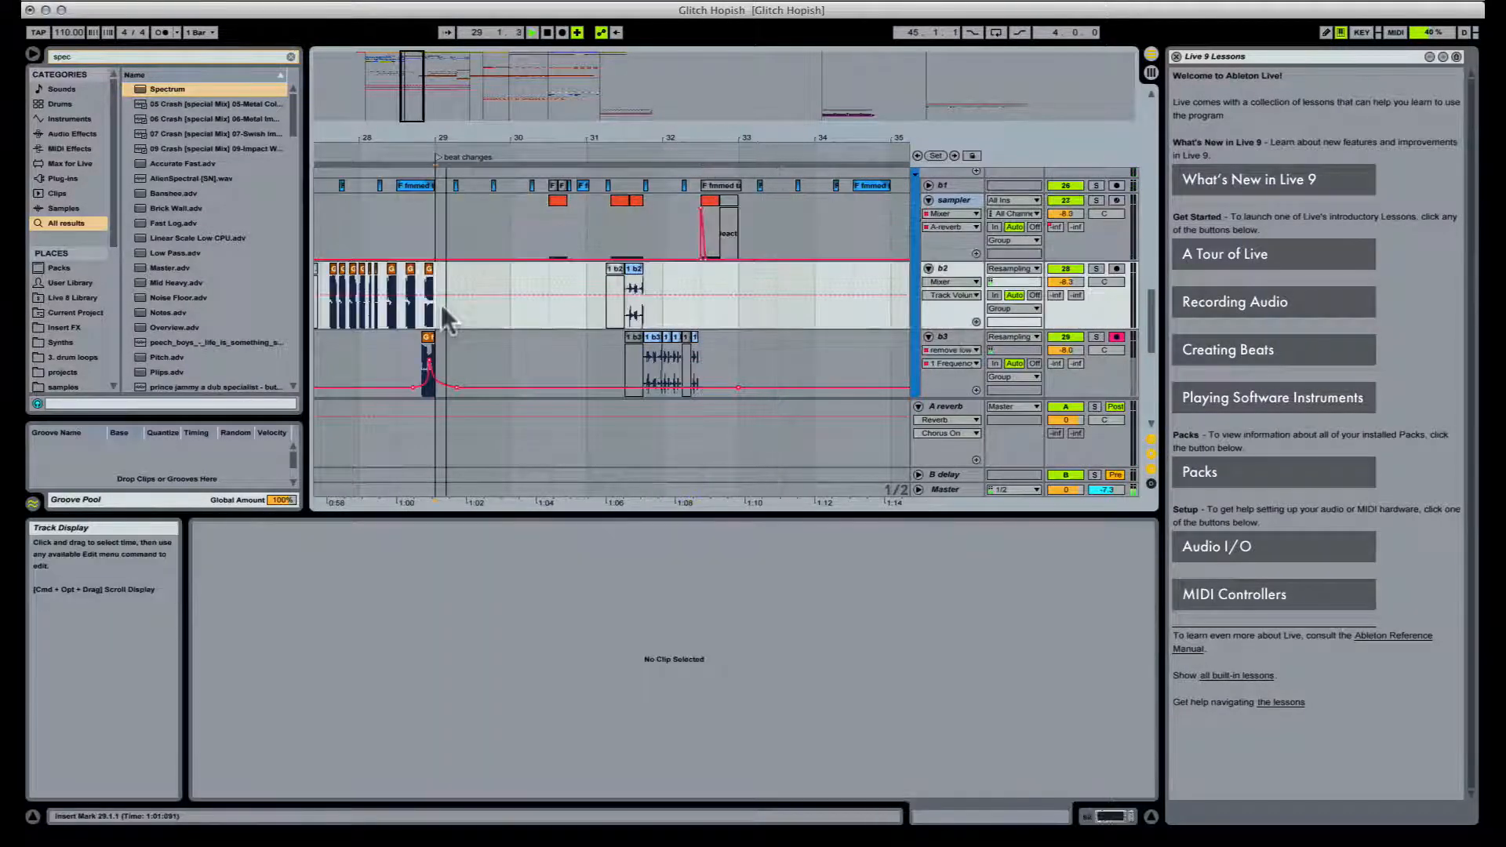
{"action": "scroll", "coordinate": [549, 298], "scroll_direction": "up", "scroll_amount": 3}
{"action": "scroll", "coordinate": [548, 298], "scroll_direction": "up", "scroll_amount": 3}
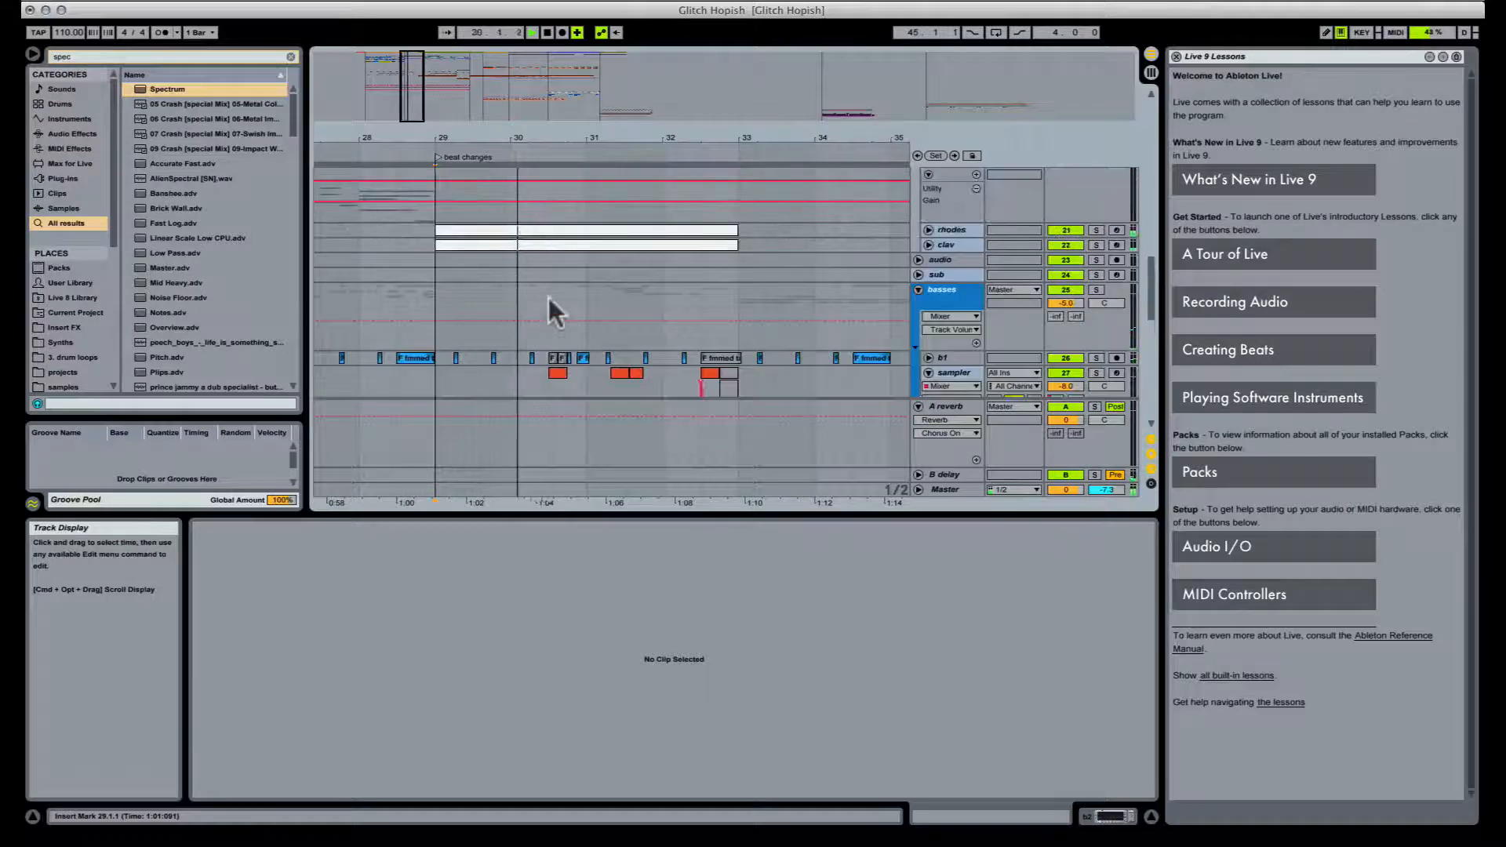
{"action": "scroll", "coordinate": [549, 298], "scroll_direction": "down", "scroll_amount": 5}
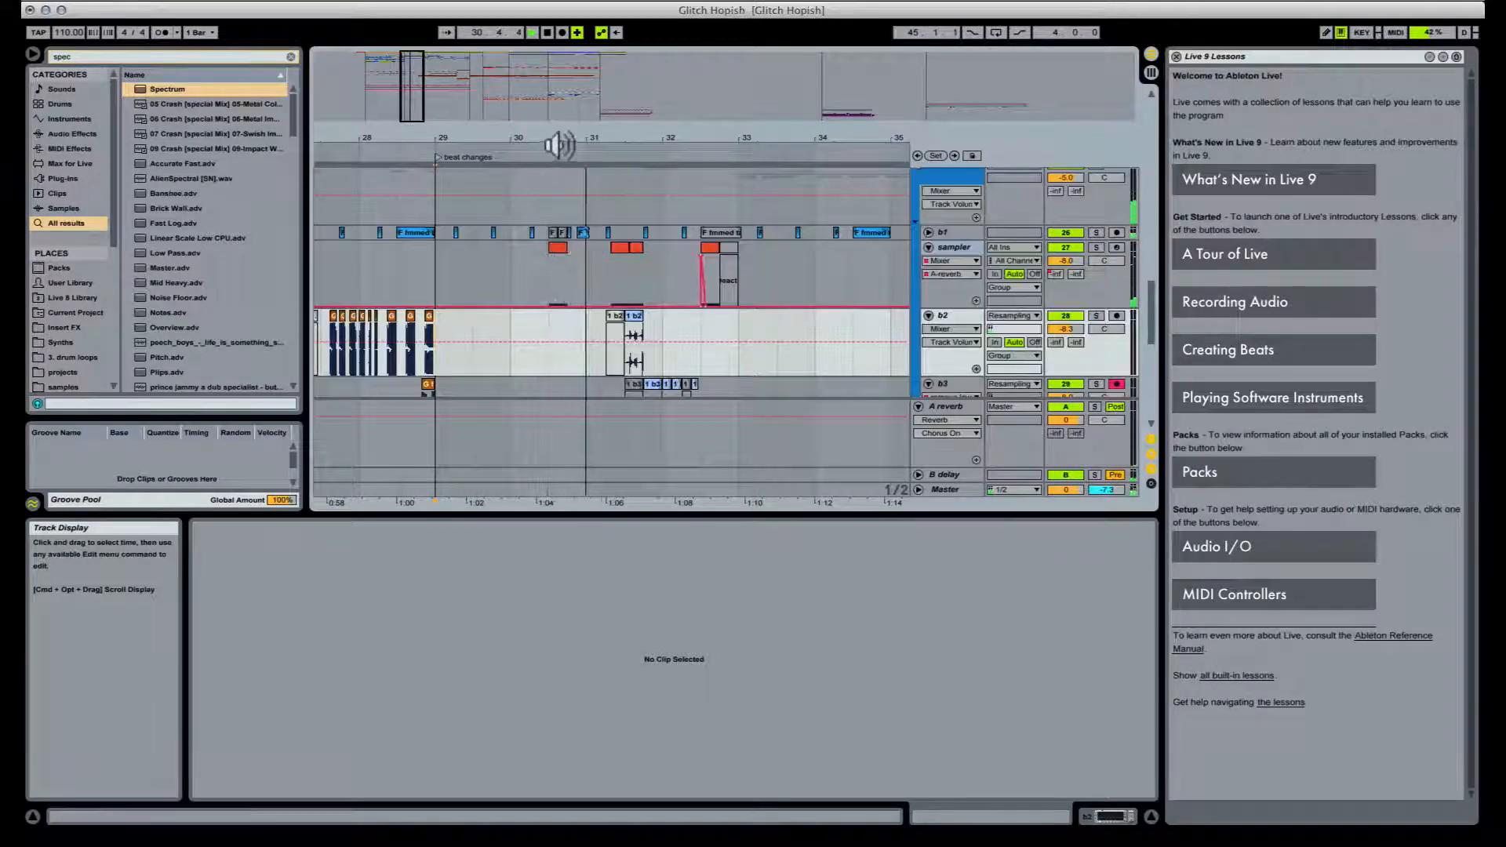
{"action": "left_click_drag", "start_coordinate": [598, 149], "coordinate": [616, 160]}
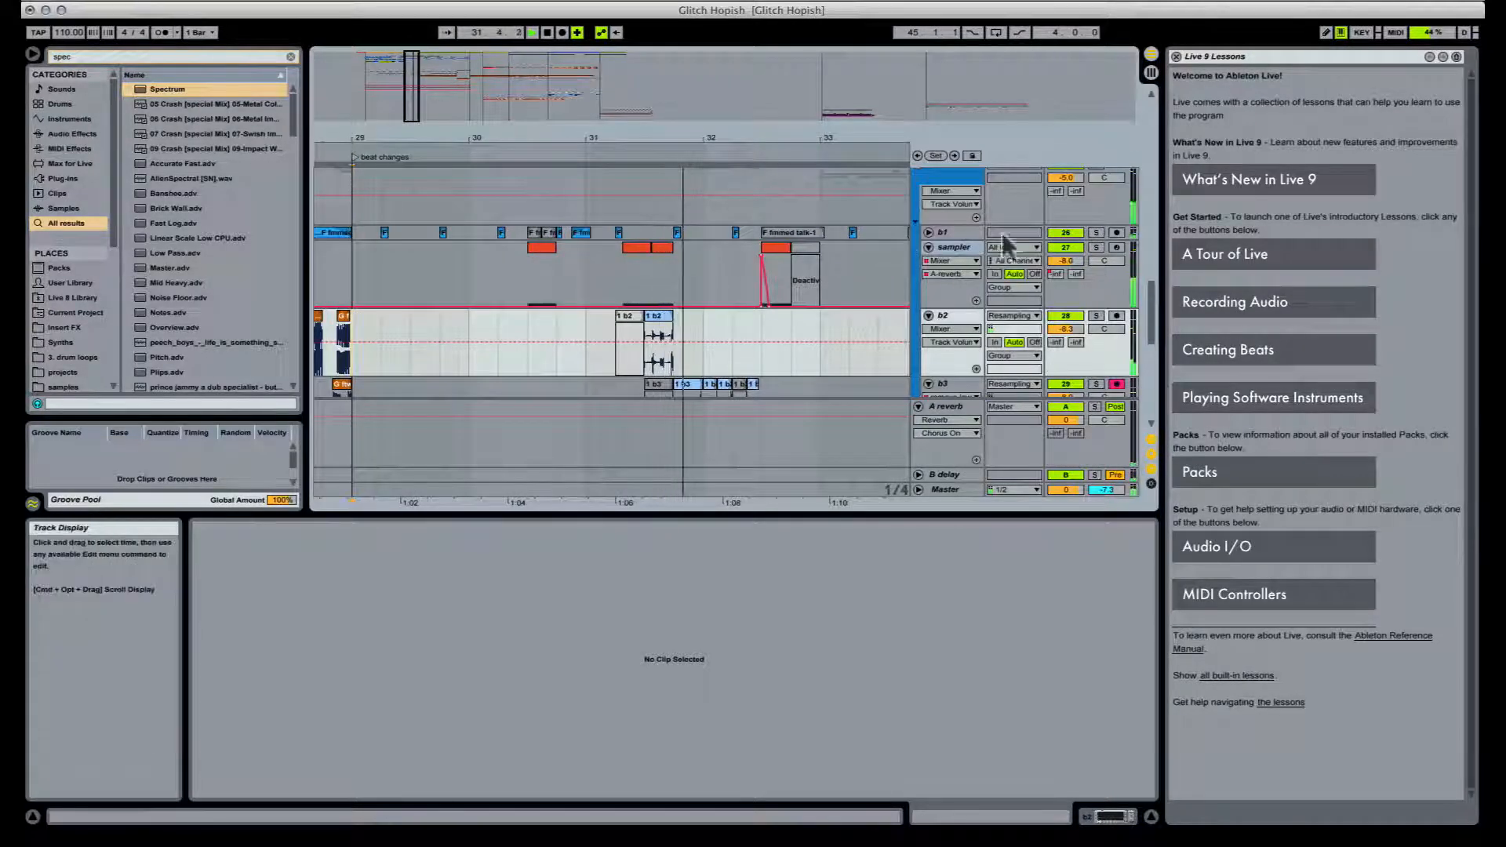
Step: Unfold b1, play from 30.3.3, and reshape the Mix_Dry_Wet automation into a peak and dip over the clip just before bar 31
{"action": "left_click", "coordinate": [928, 232]}
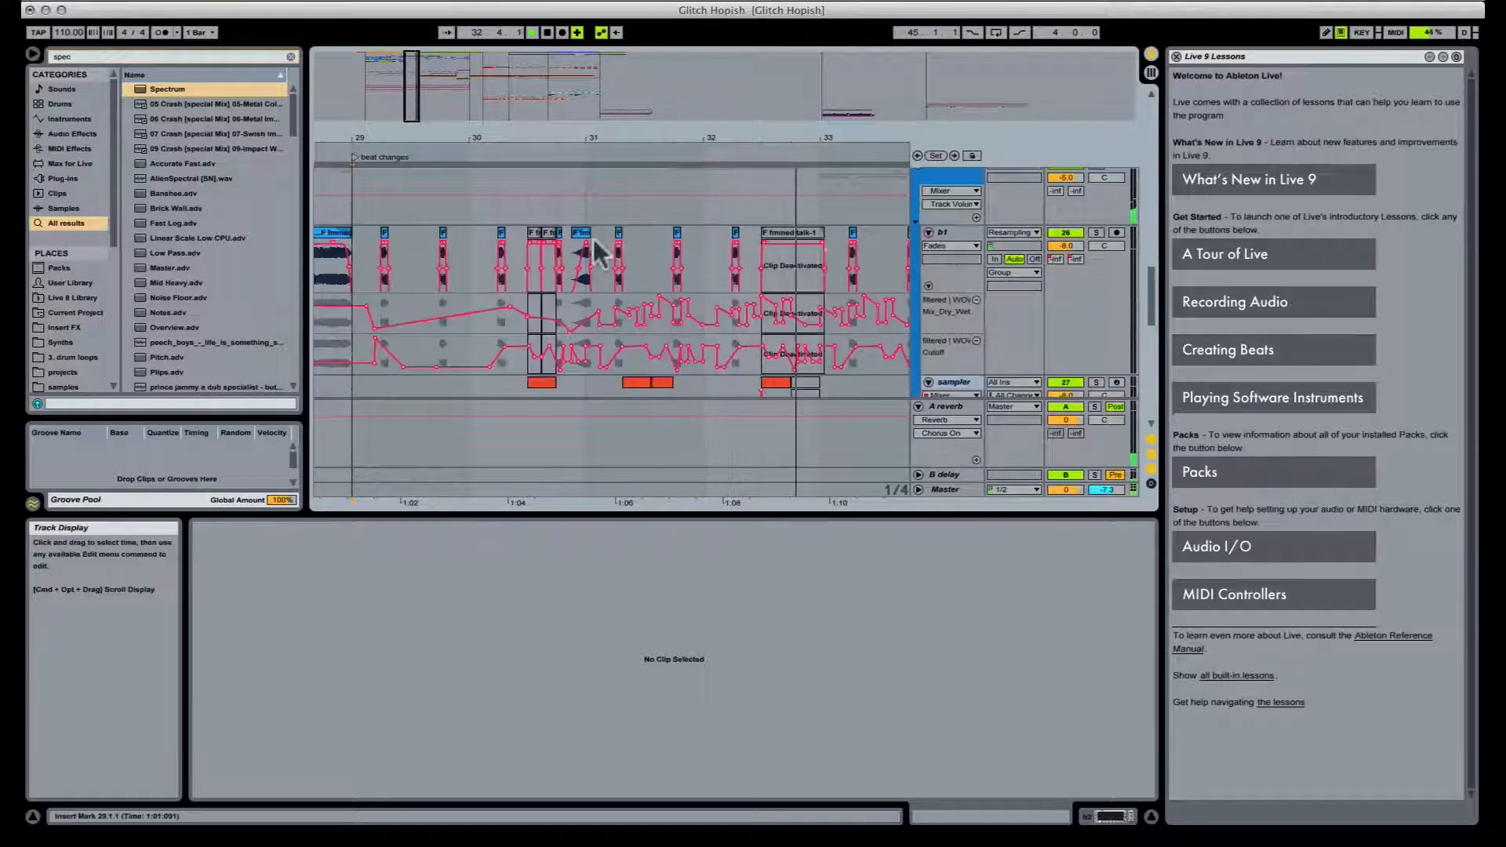
{"action": "key", "text": "space"}
{"action": "left_click", "coordinate": [543, 256]}
{"action": "key", "text": "space"}
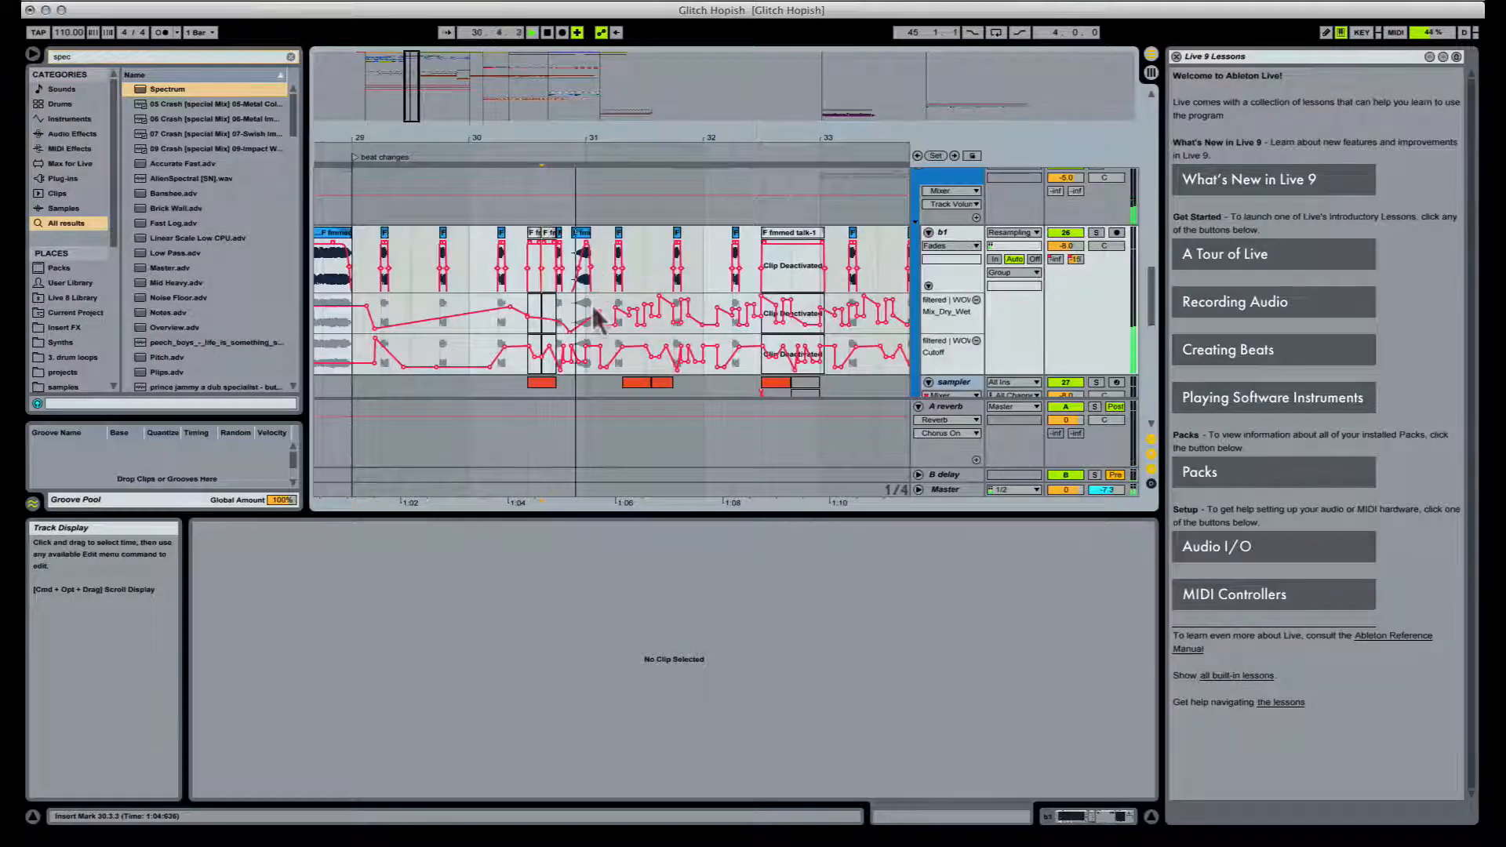
{"action": "mouse_move", "coordinate": [587, 319]}
{"action": "left_mouse_down"}
{"action": "mouse_move", "coordinate": [585, 296]}
{"action": "mouse_move", "coordinate": [571, 300]}
{"action": "left_mouse_up"}
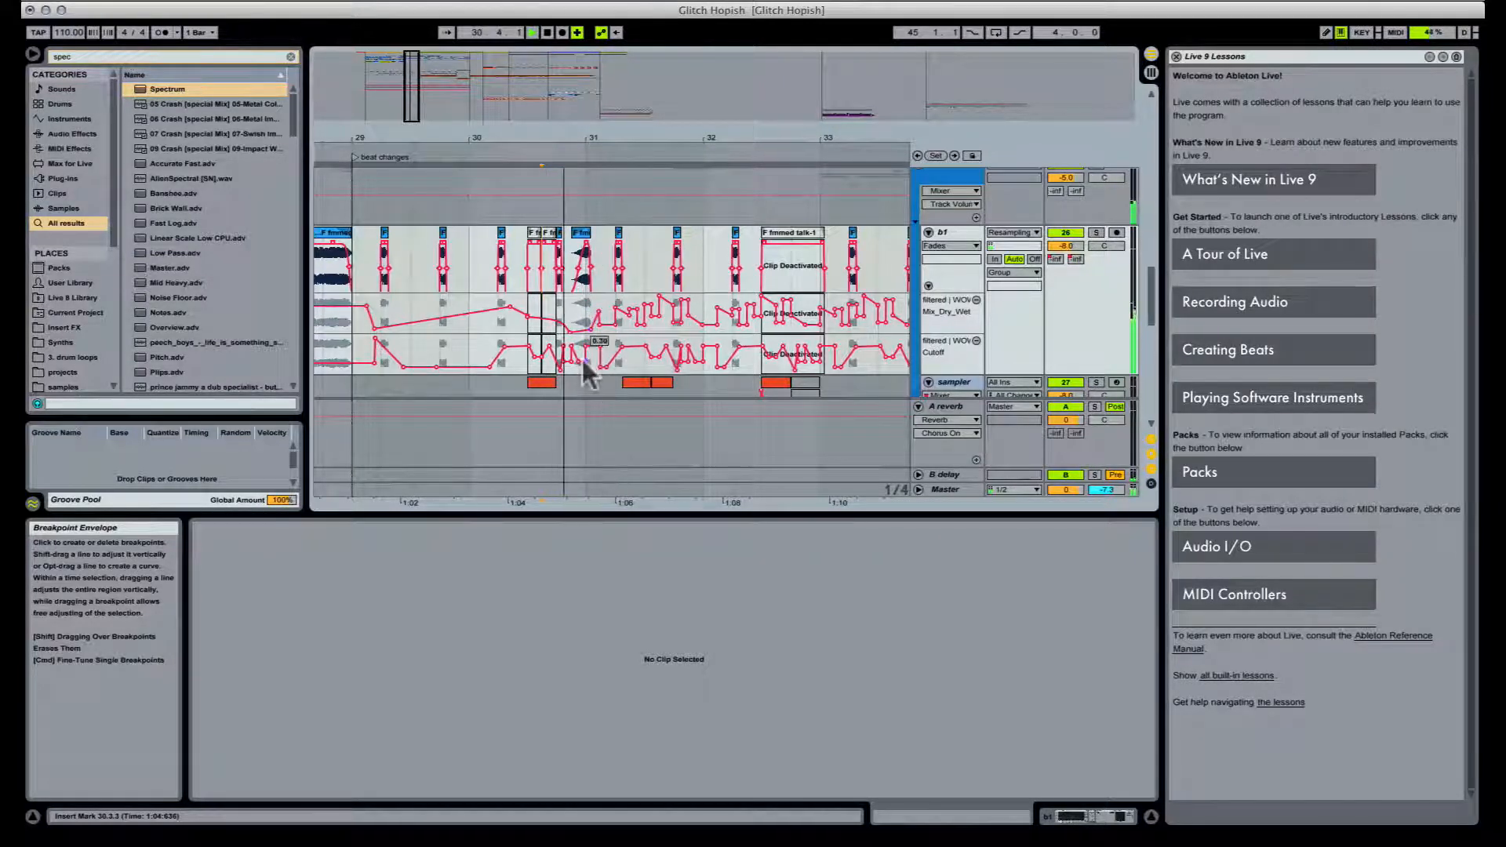
{"action": "mouse_move", "coordinate": [586, 346]}
{"action": "left_mouse_down"}
{"action": "mouse_move", "coordinate": [582, 302]}
{"action": "mouse_move", "coordinate": [578, 325]}
{"action": "left_mouse_up"}
{"action": "key", "text": "space"}
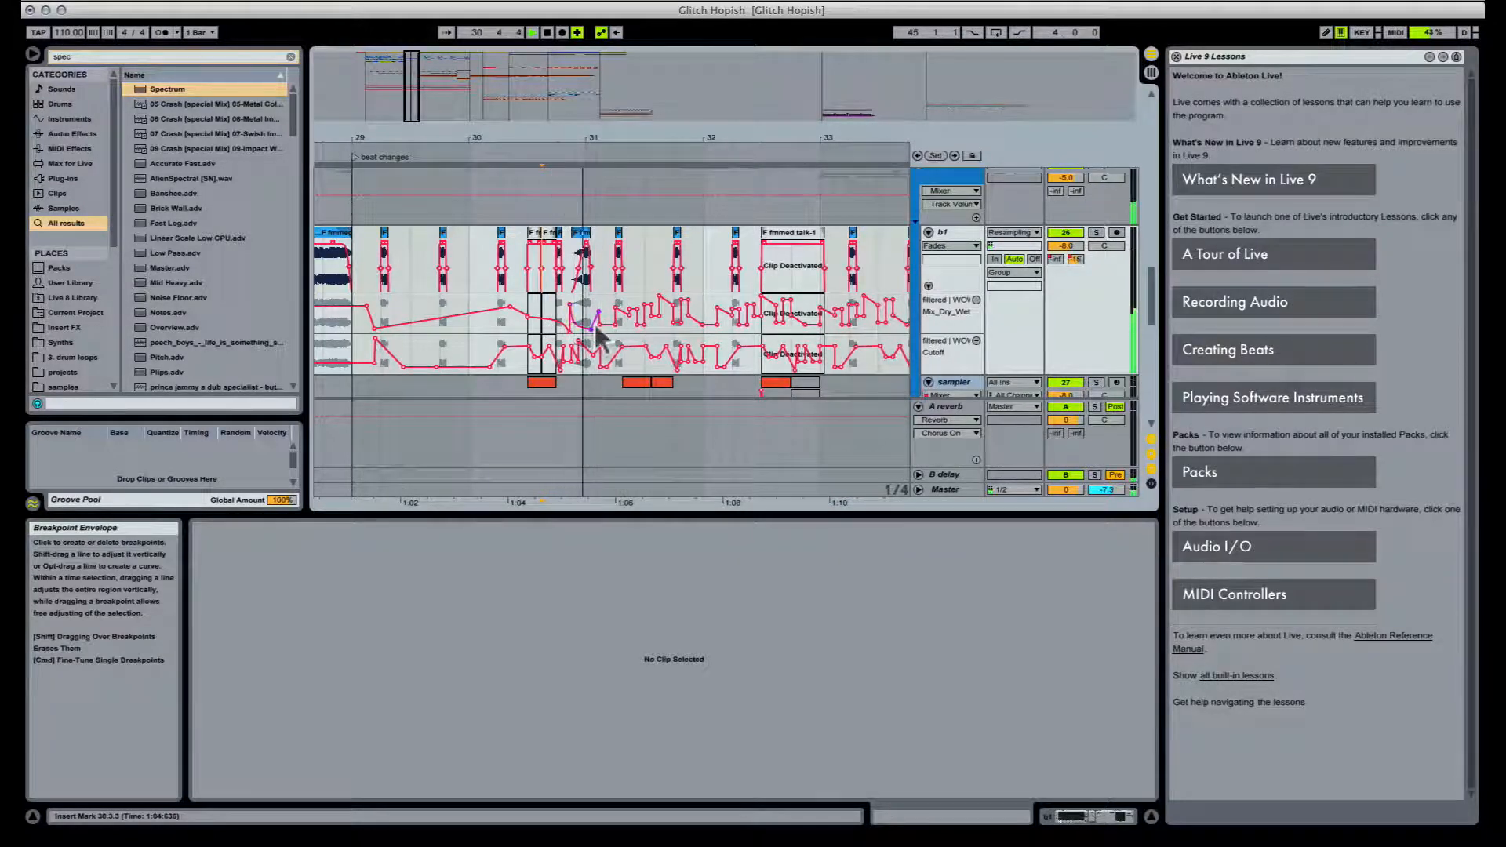
Step: Try the b1 clip at 30.4.3 in Tones warp mode transposed up 12 st, and audition it
{"action": "key", "text": "space"}
{"action": "left_click", "coordinate": [579, 233]}
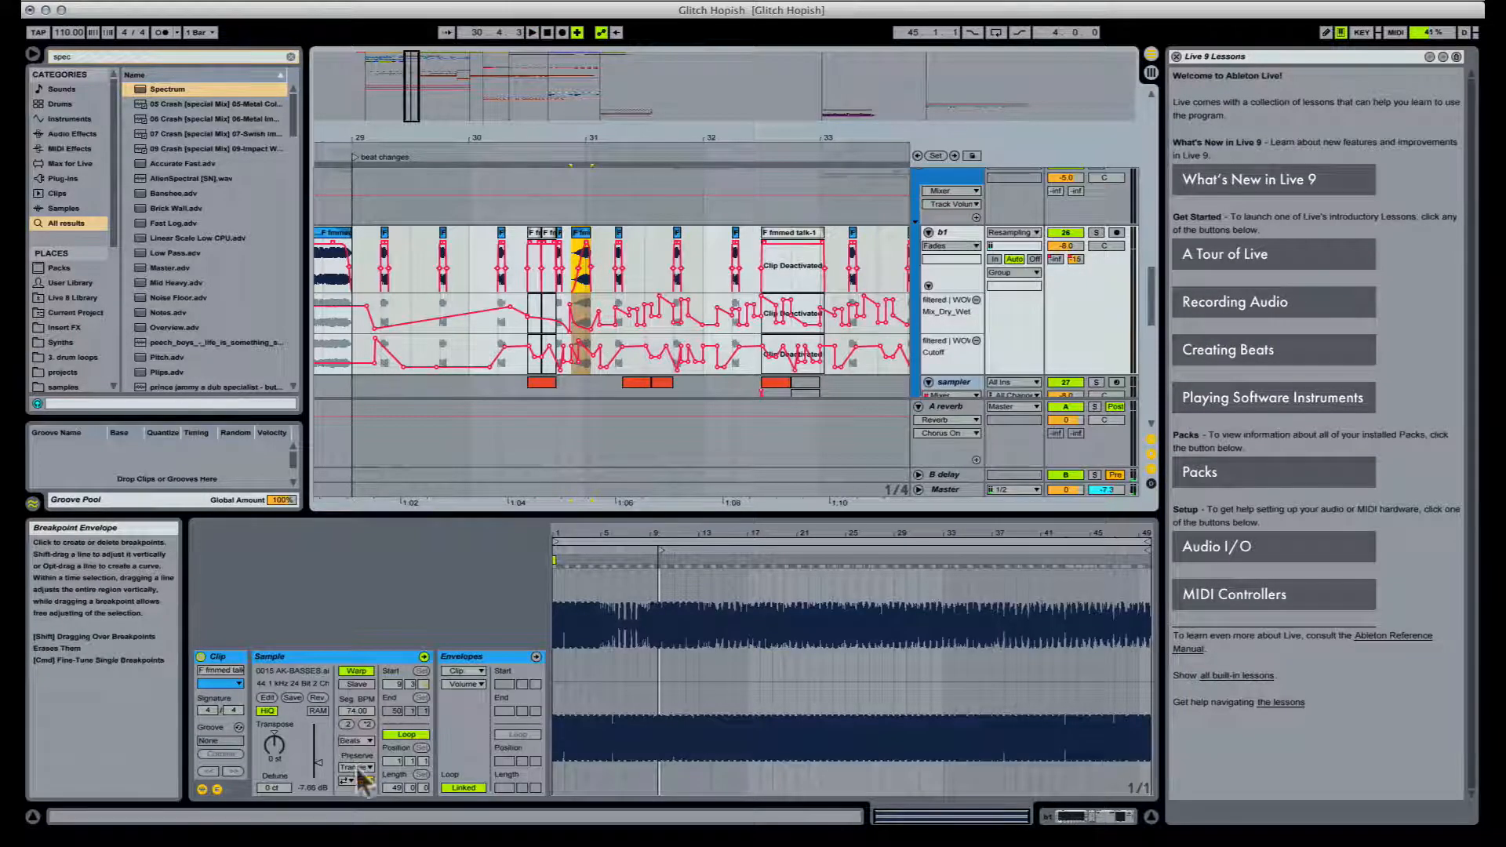
{"action": "left_click", "coordinate": [356, 768]}
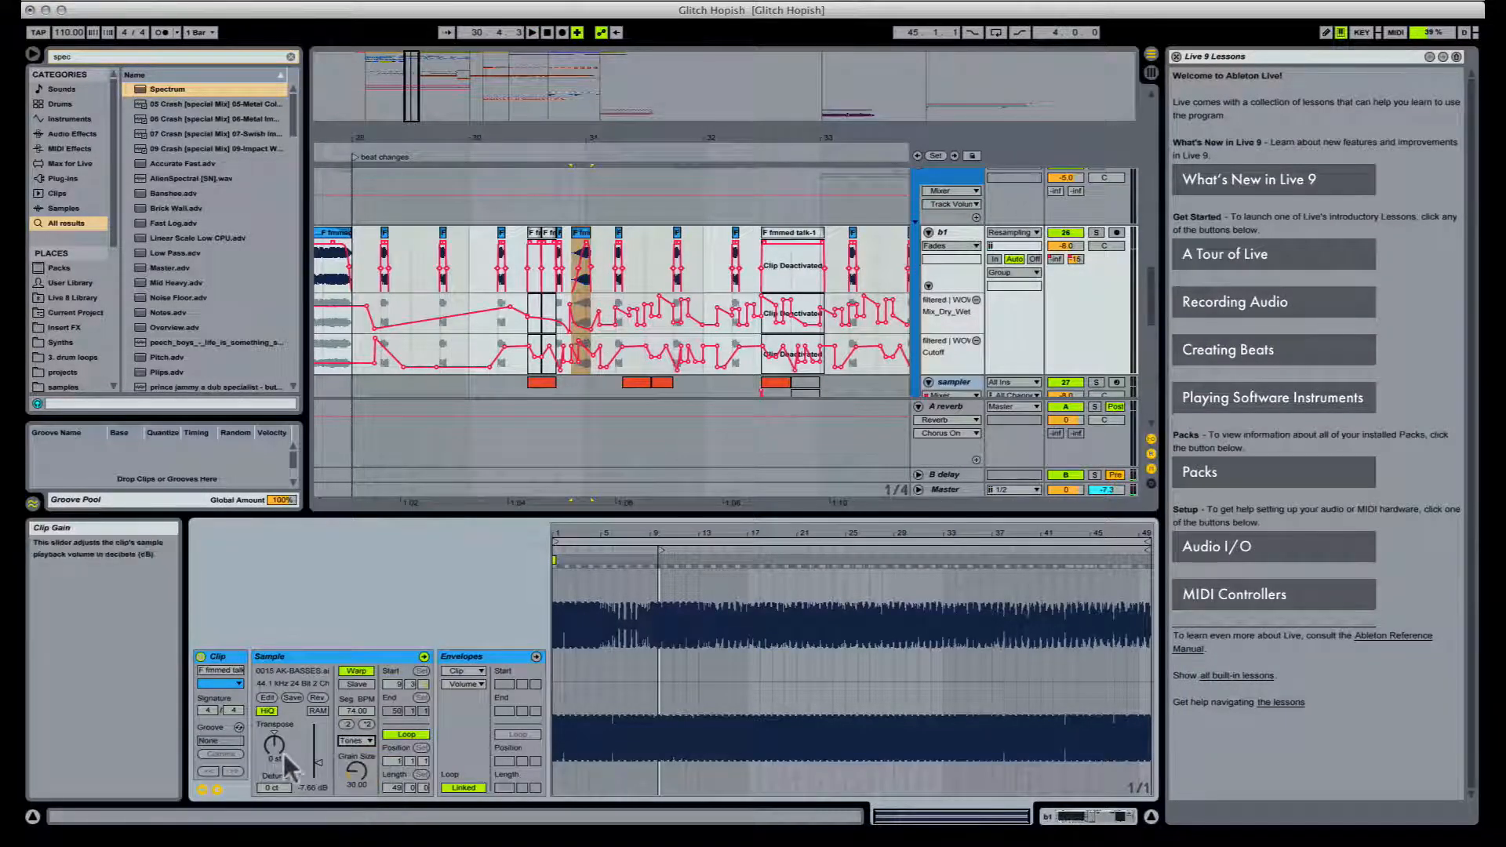
{"action": "left_click_drag", "start_coordinate": [267, 747], "coordinate": [267, 718]}
{"action": "key", "text": "space"}
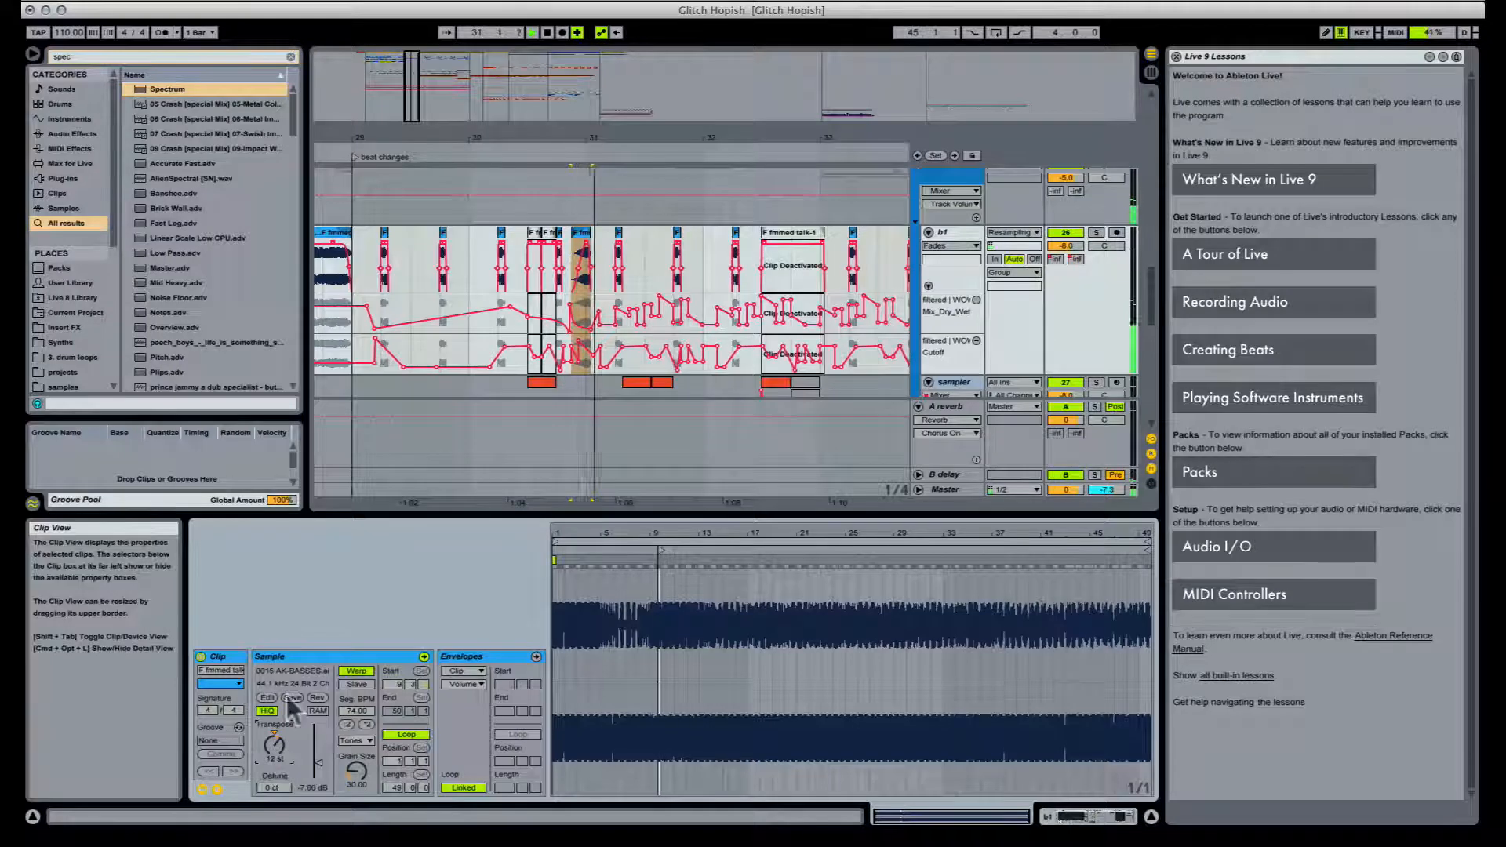
Step: Try Texture warp mode on the b1 clip with Flux at 0.00 and Grain Size at about 203.87
{"action": "left_click", "coordinate": [356, 740]}
{"action": "left_click", "coordinate": [357, 779]}
{"action": "left_click_drag", "start_coordinate": [358, 789], "coordinate": [357, 787]}
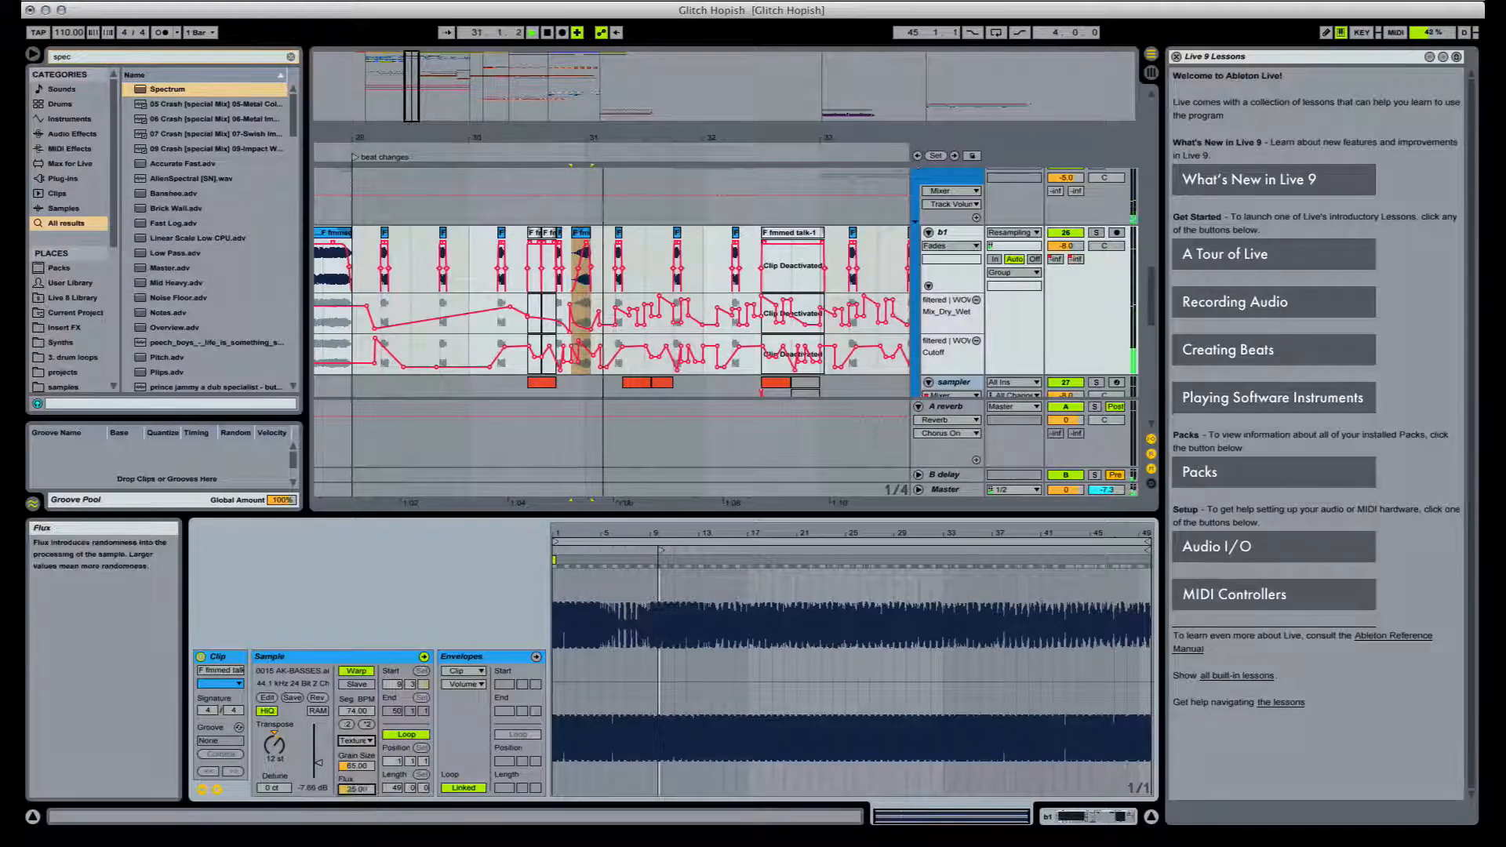
{"action": "left_click", "coordinate": [362, 767]}
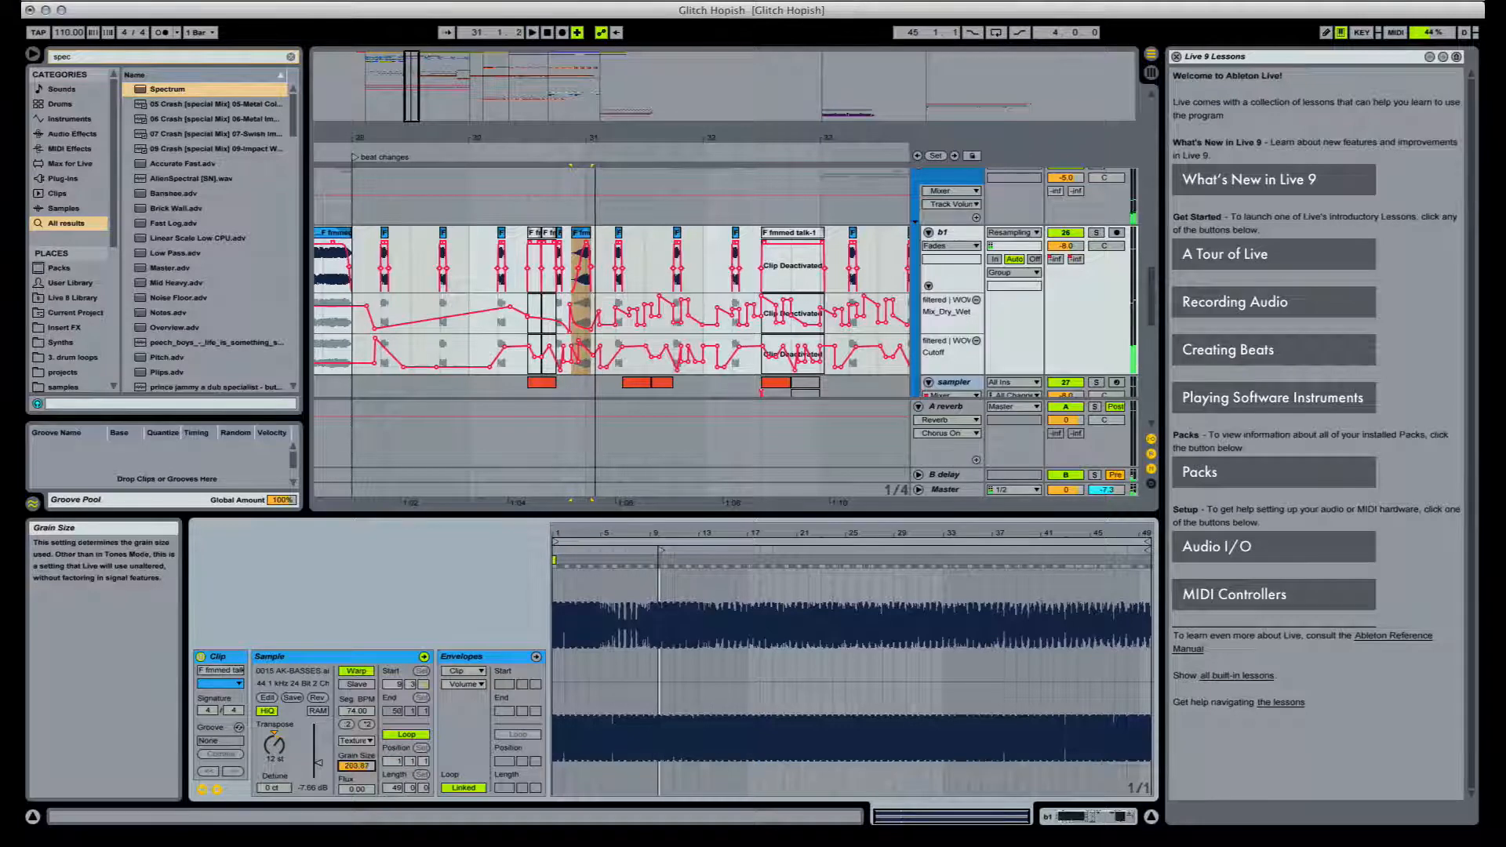
Step: Try Complex Pro warp mode on the b1 clip with Formants at about 74.22 and transpose at 24 st
{"action": "left_click", "coordinate": [354, 740]}
{"action": "left_click", "coordinate": [360, 773]}
{"action": "left_click_drag", "start_coordinate": [355, 765], "coordinate": [292, 742]}
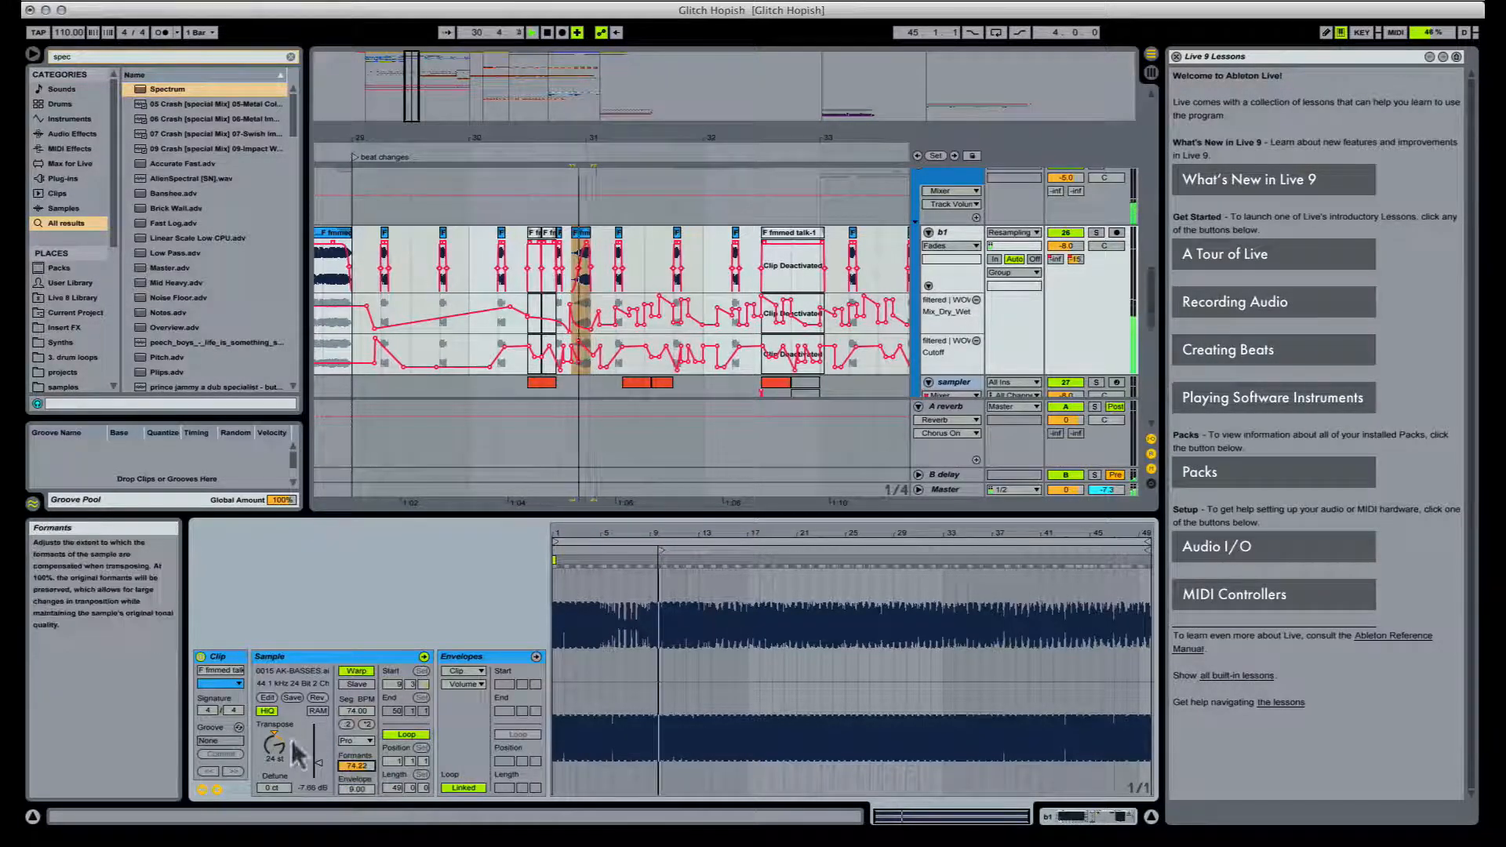
Step: Return the b1 clip to Beats warp mode at 0 st, with transient loop mode on Loop Forward and Preserve at 1/32
{"action": "left_click", "coordinate": [352, 757]}
{"action": "left_click", "coordinate": [347, 781]}
{"action": "left_click", "coordinate": [346, 805]}
{"action": "left_click", "coordinate": [346, 781]}
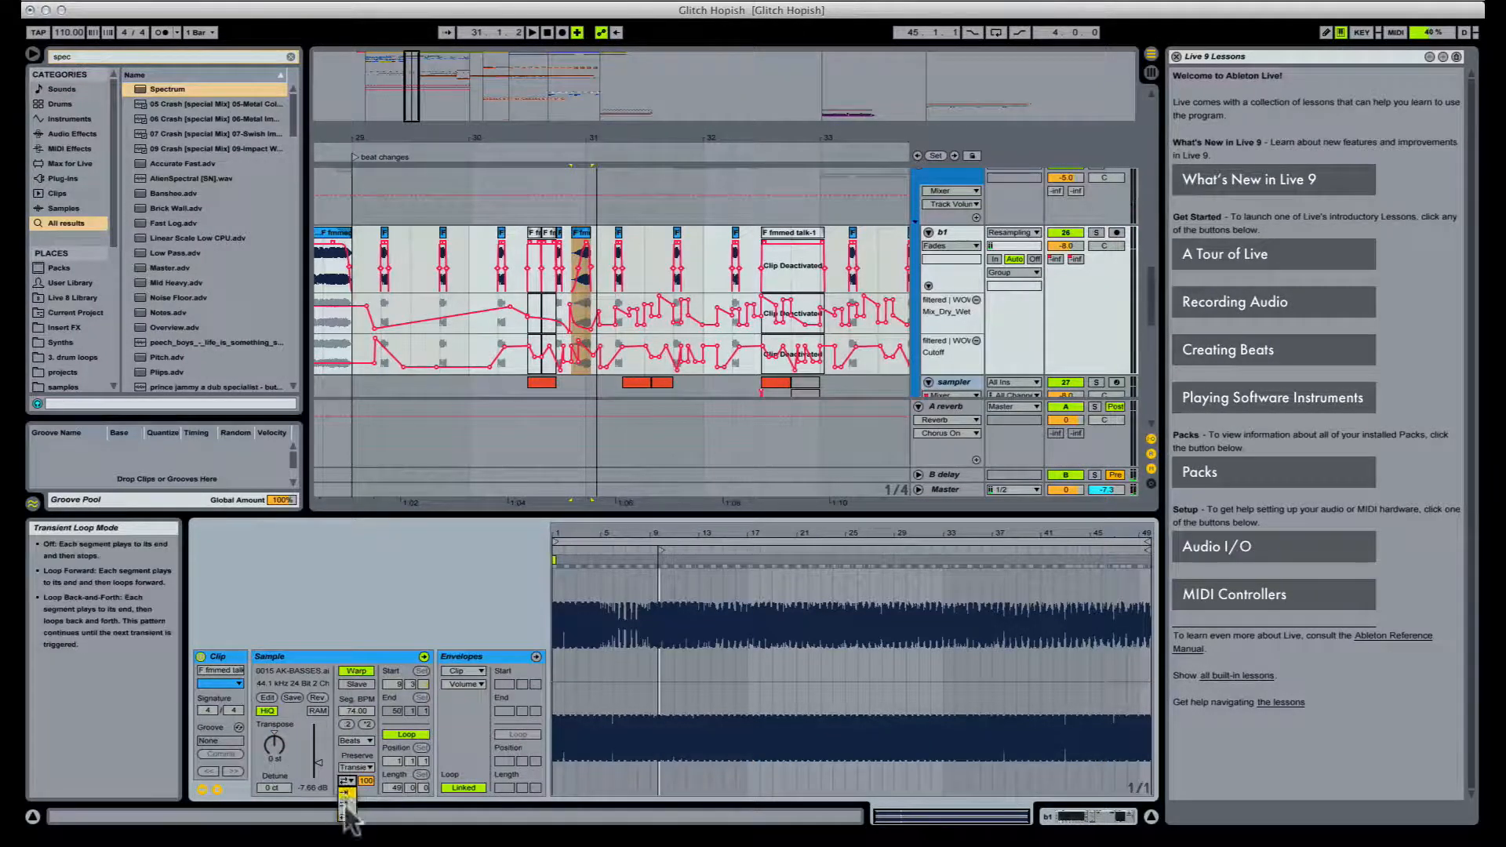
{"action": "left_click", "coordinate": [346, 805]}
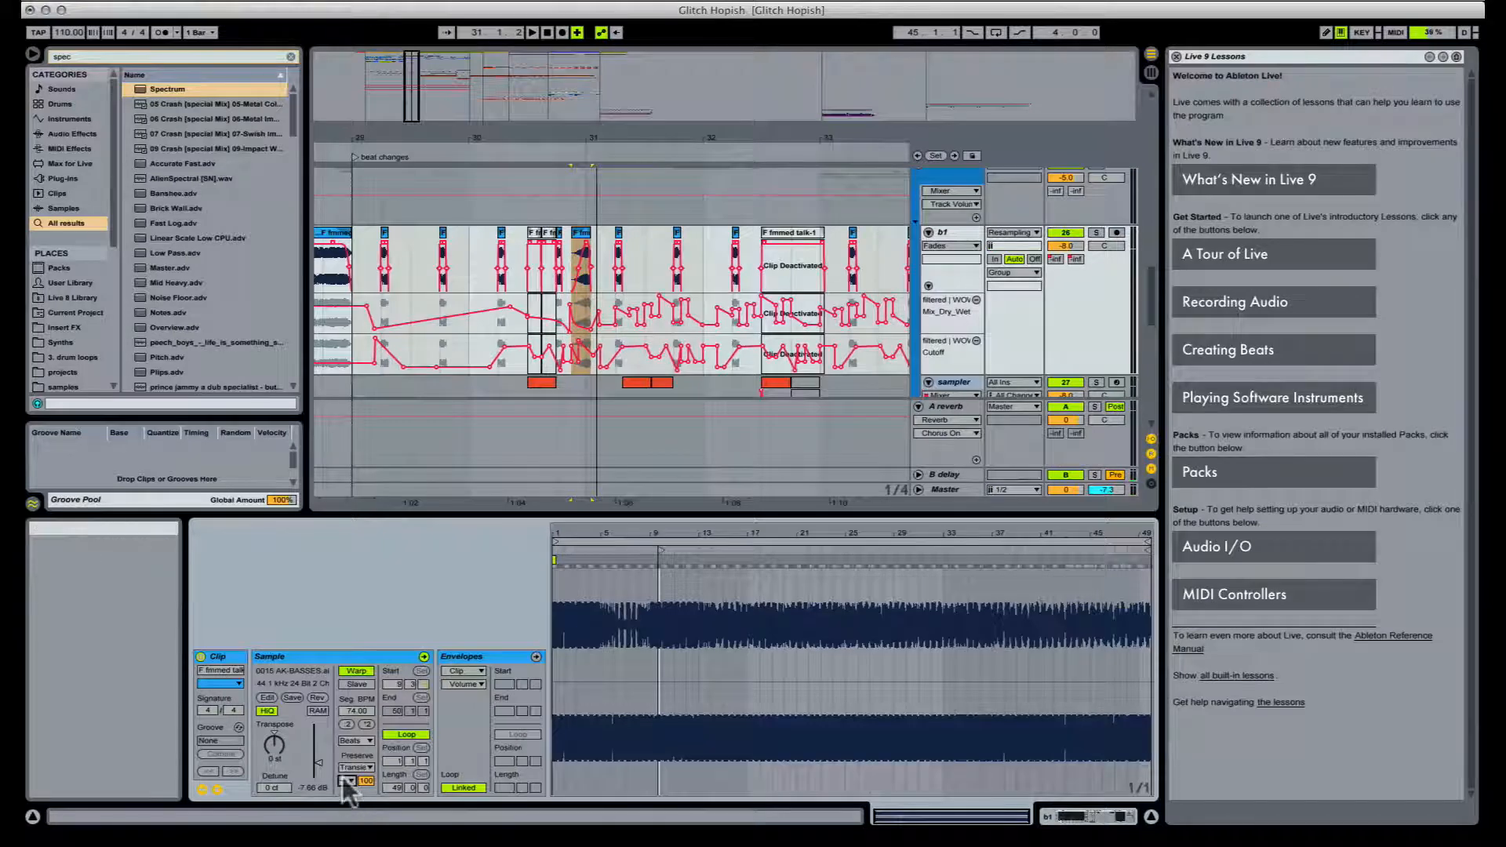
{"action": "left_click", "coordinate": [346, 782]}
{"action": "left_click", "coordinate": [356, 768]}
{"action": "left_click", "coordinate": [357, 754]}
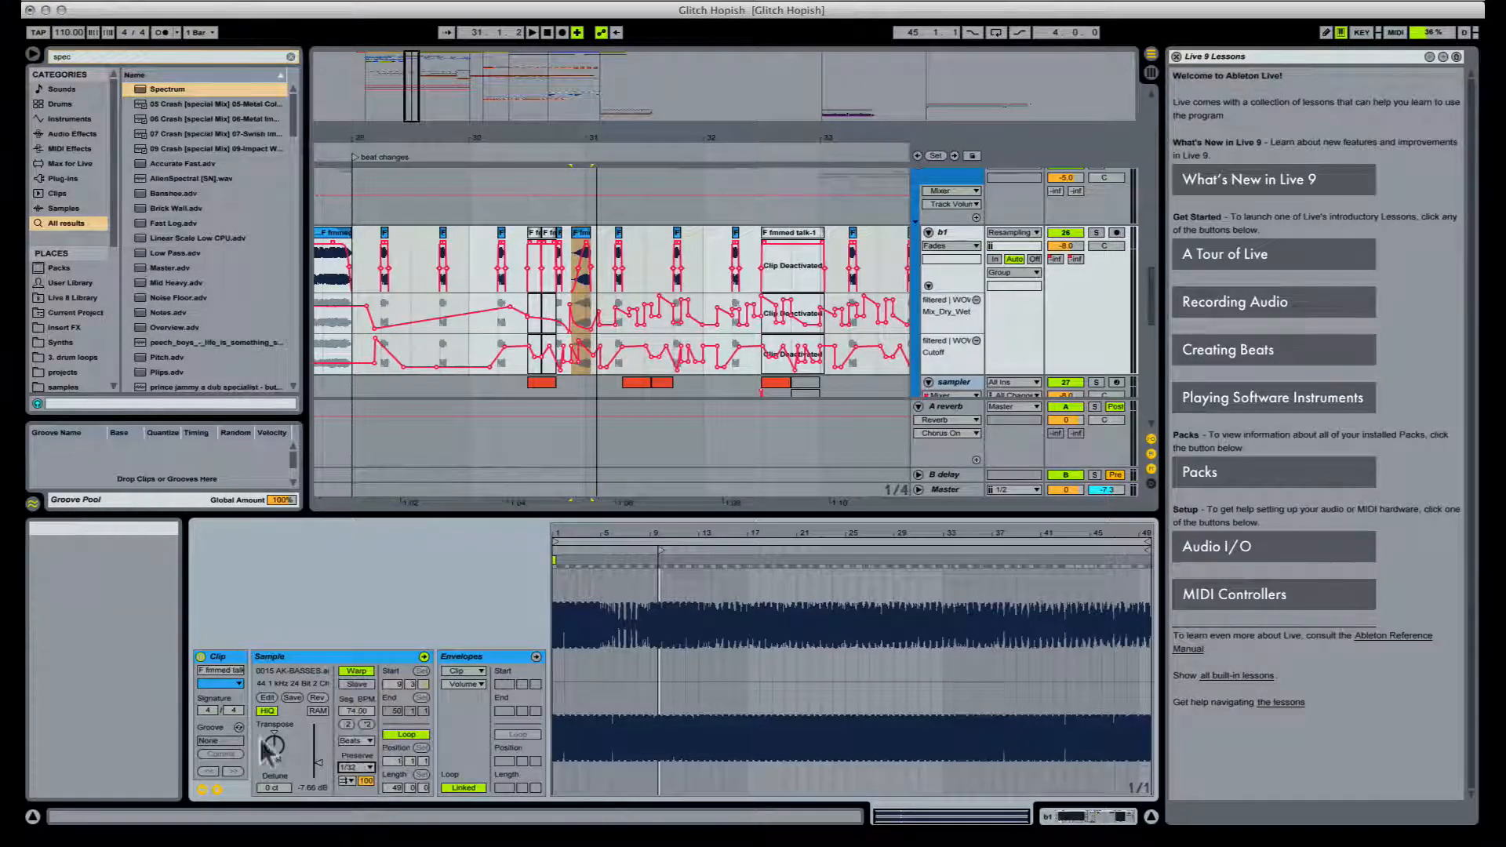
Step: Transpose the b1 clip to 12 st, reduce its transient envelope to 0, and audition it
{"action": "left_click", "coordinate": [271, 748]}
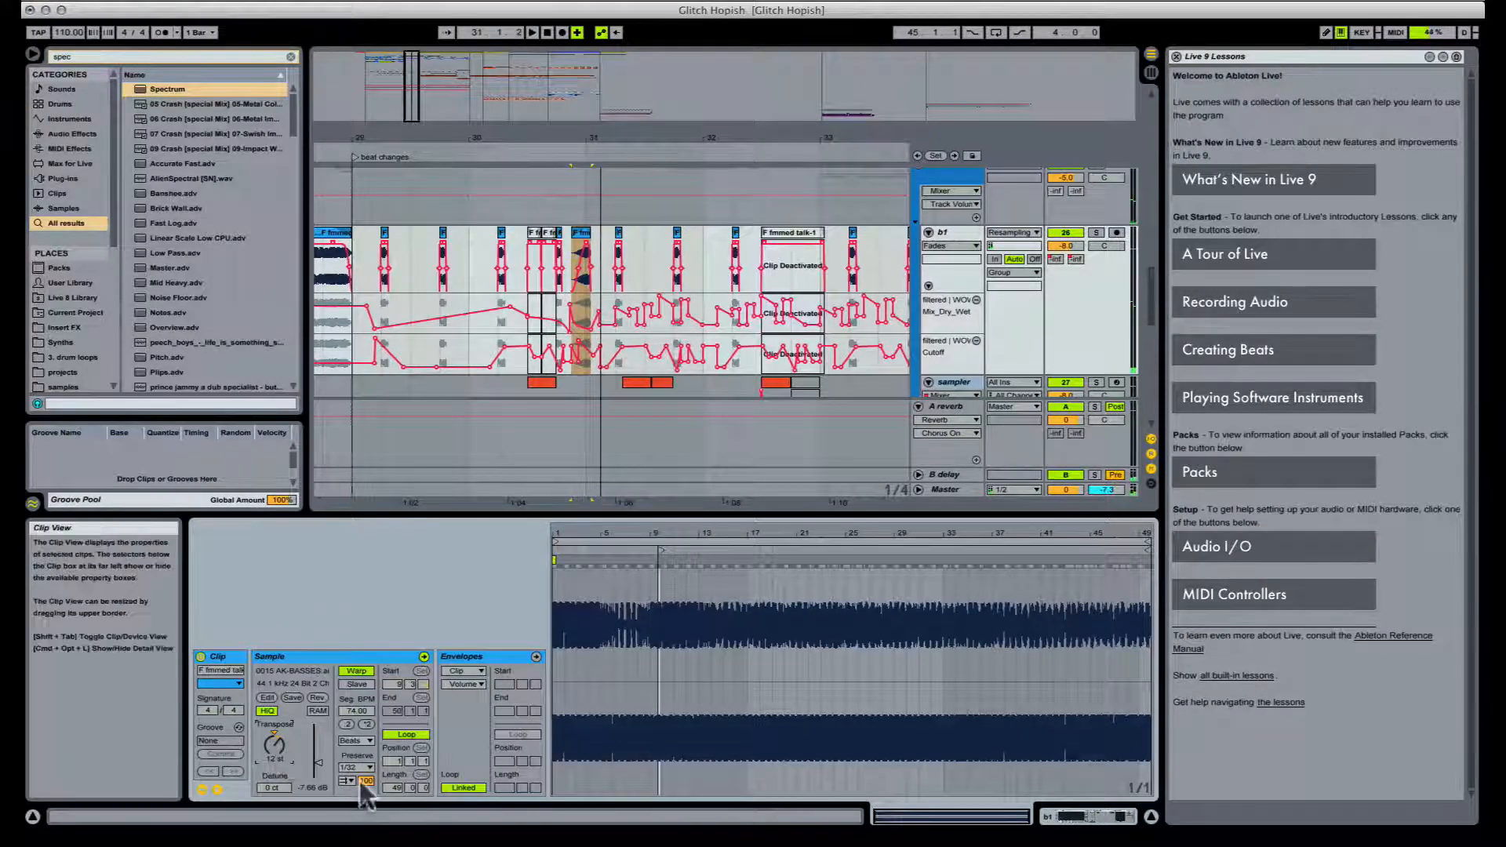
{"action": "left_click_drag", "start_coordinate": [364, 781], "coordinate": [365, 835]}
{"action": "key", "text": "space"}
{"action": "key", "text": "space"}
{"action": "key", "text": "space"}
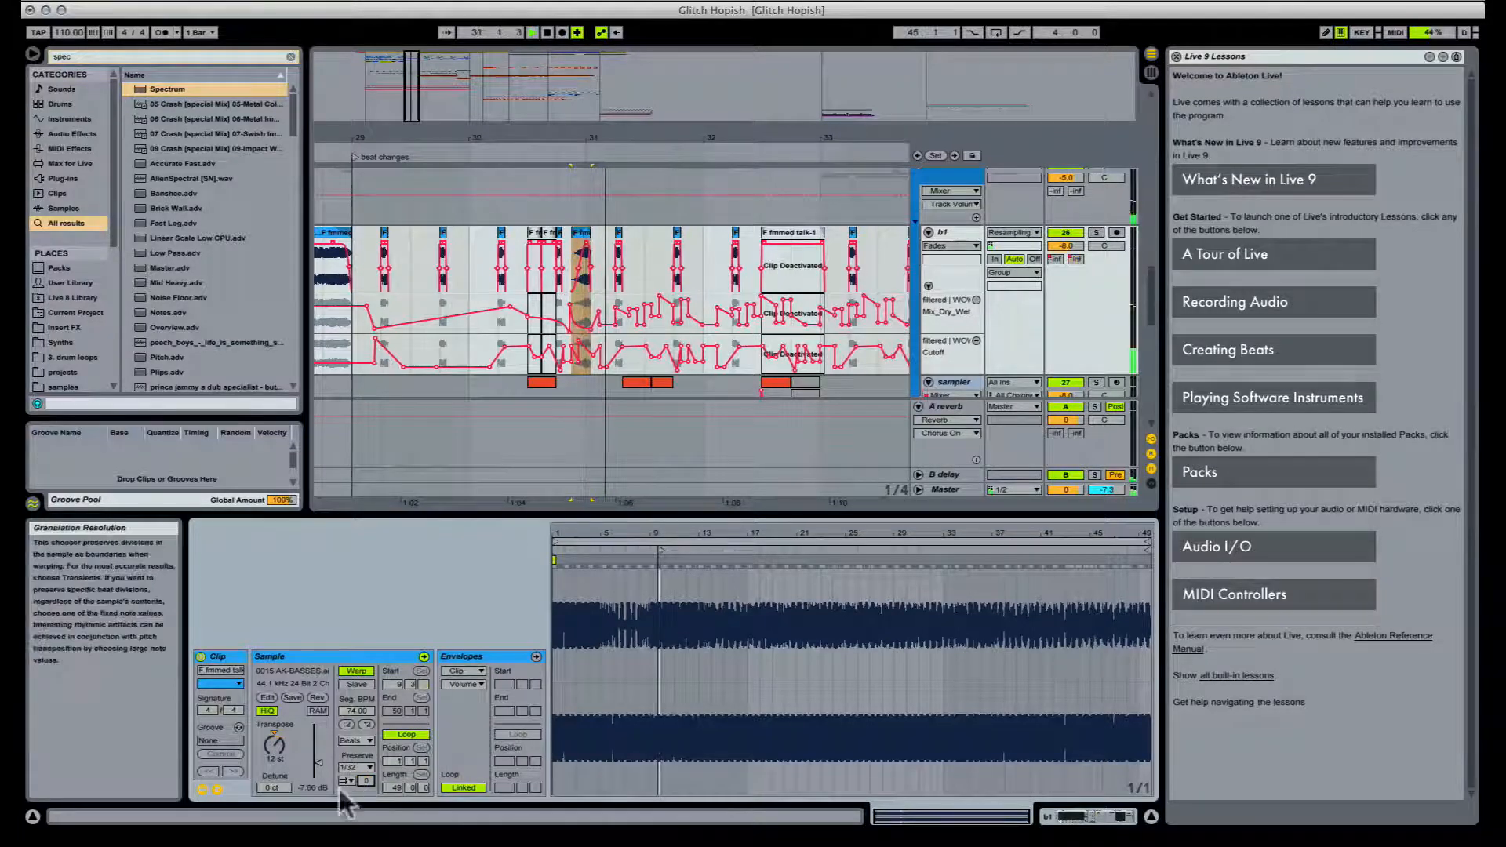
Step: Try the b1 clip with transient loop mode set to Off and to Loop Back-and-Forth, auditioning each
{"action": "left_click", "coordinate": [346, 782]}
{"action": "left_click", "coordinate": [349, 793]}
{"action": "key", "text": "space"}
{"action": "key", "text": "space"}
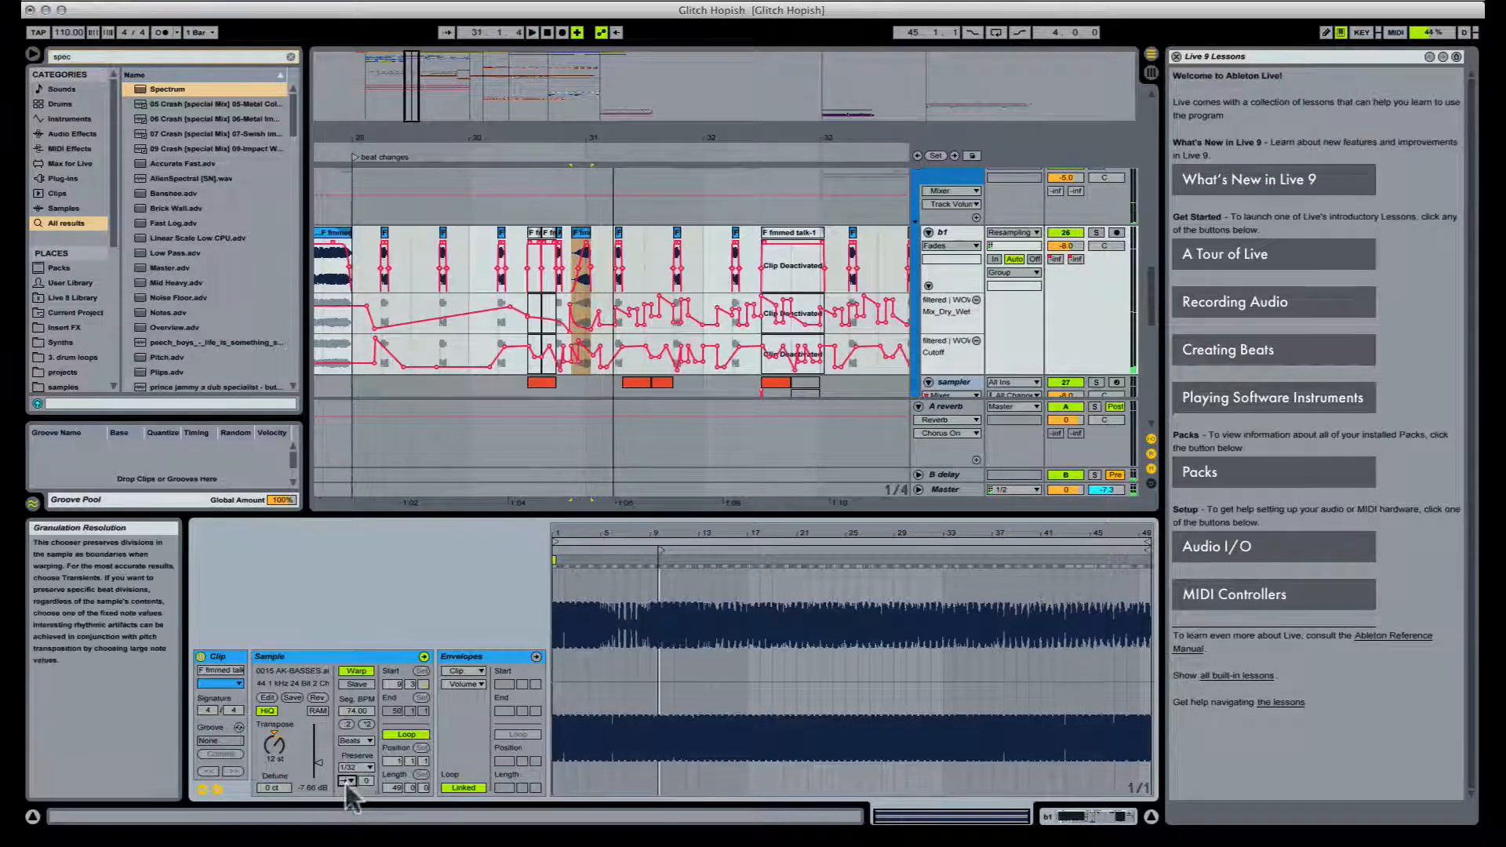
{"action": "left_click", "coordinate": [365, 781]}
{"action": "left_click", "coordinate": [346, 781]}
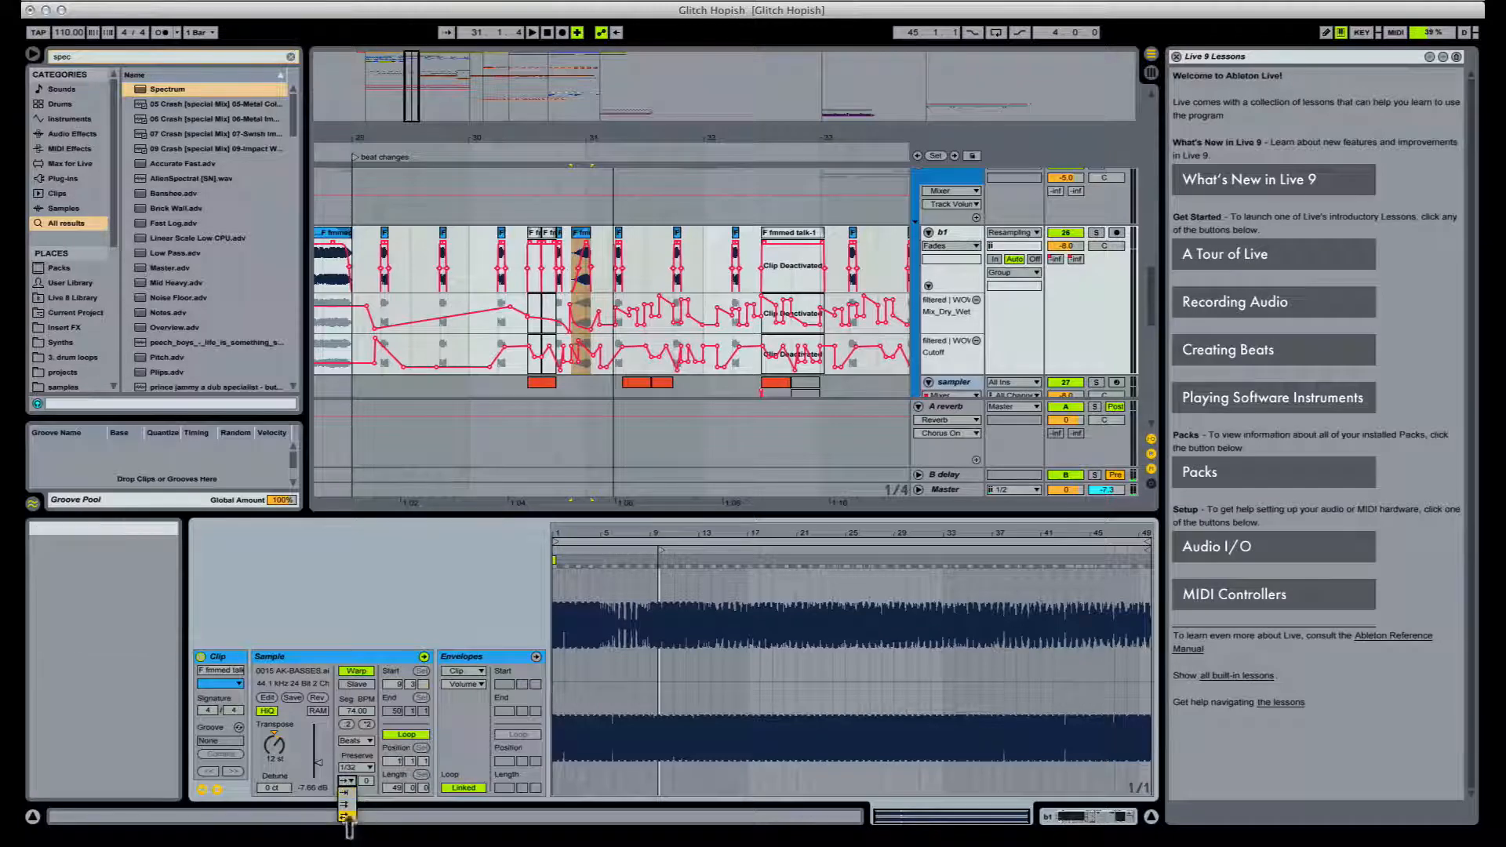
{"action": "key", "text": "space"}
{"action": "key", "text": "space"}
{"action": "left_click", "coordinate": [346, 781]}
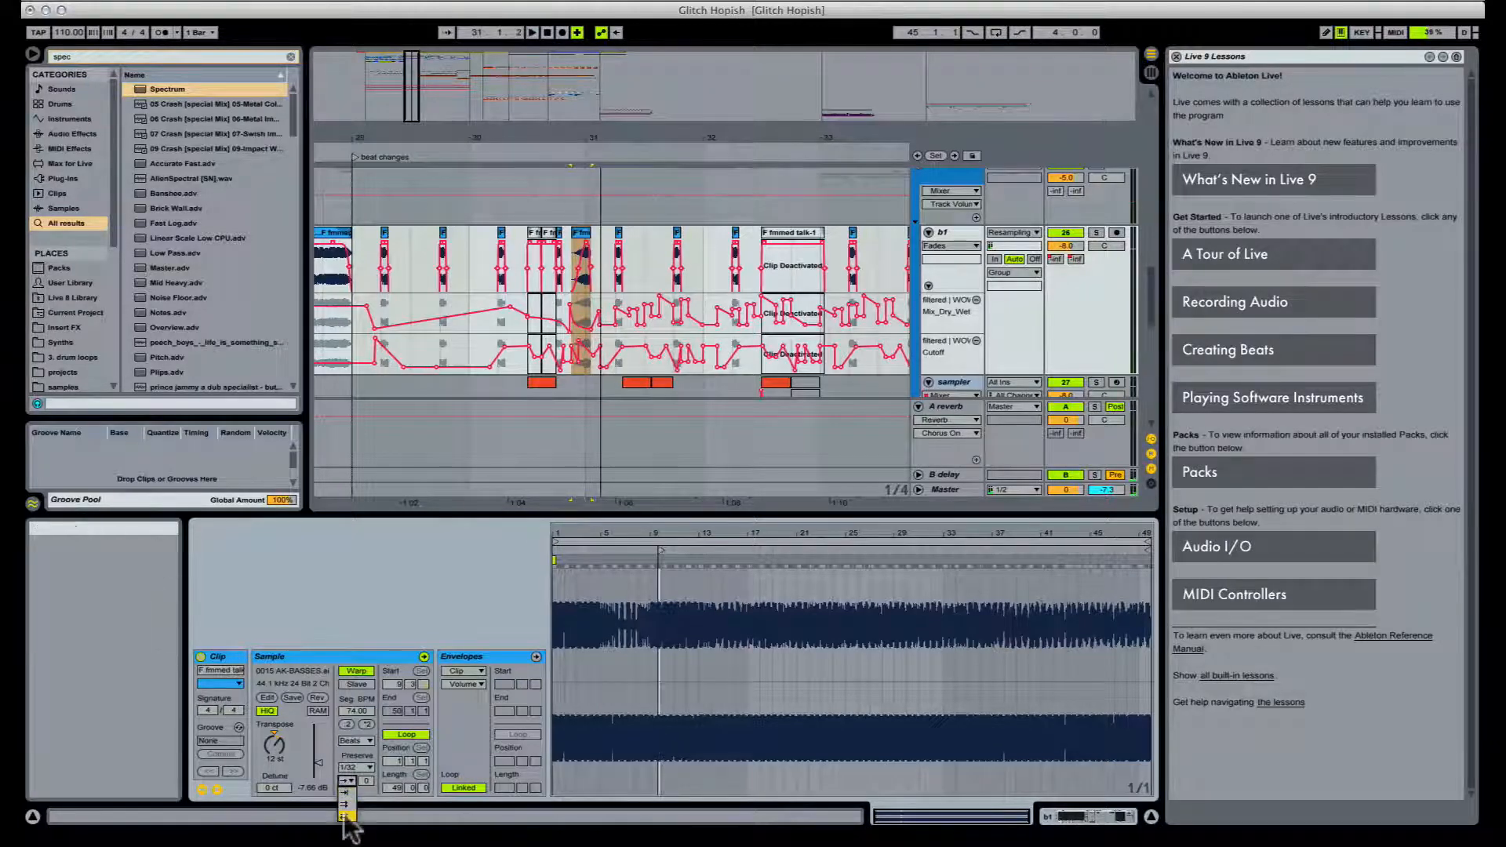
{"action": "left_click", "coordinate": [346, 813]}
{"action": "key", "text": "space"}
{"action": "key", "text": "space"}
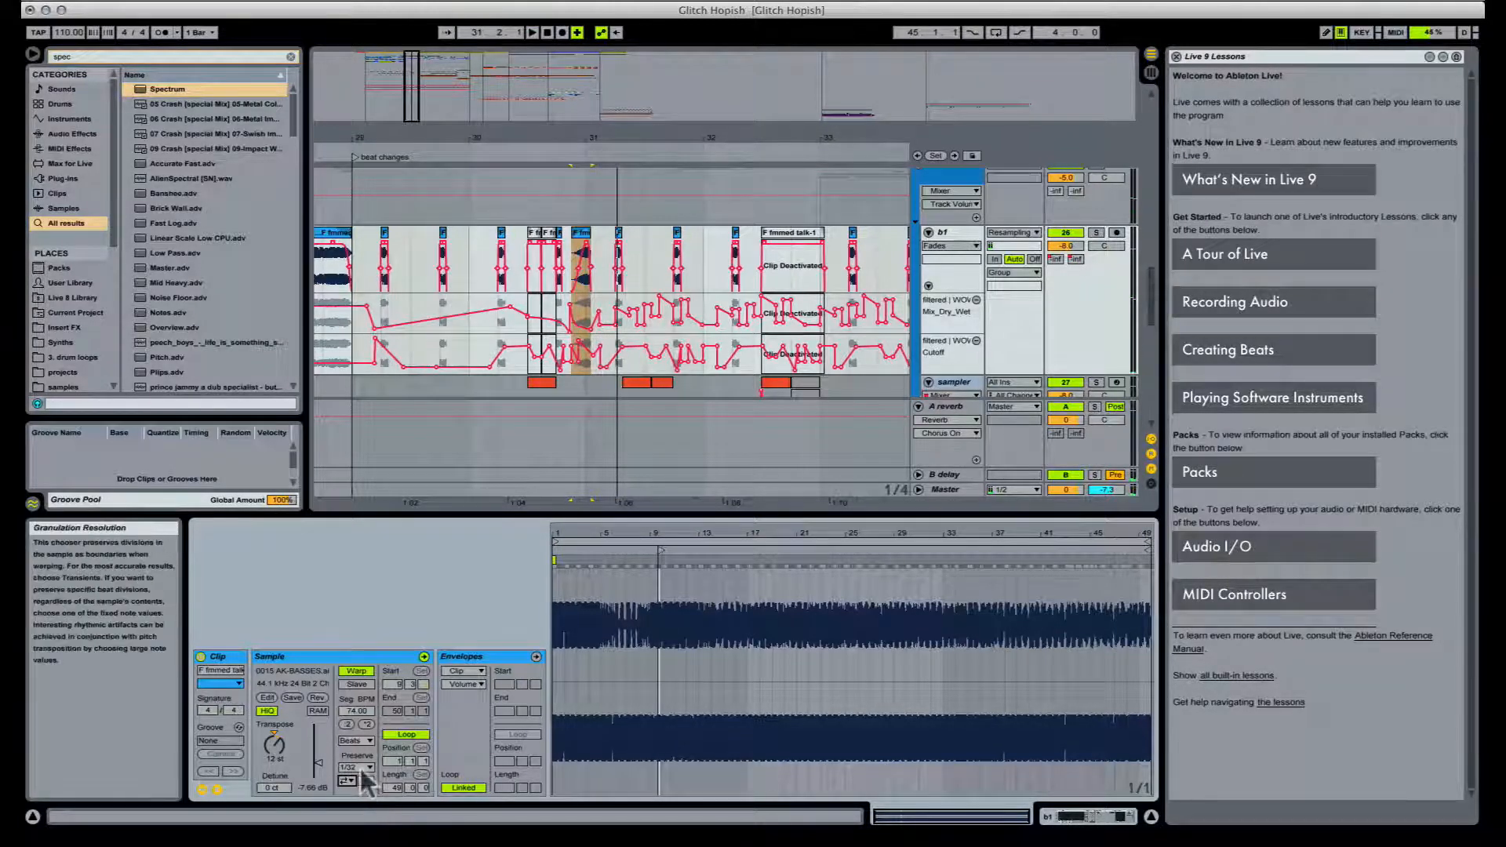
Step: Set the b1 clip's Preserve to 1/16, transpose to -12 st and transient loop mode to Loop Forward, and play it back
{"action": "left_click", "coordinate": [357, 767]}
{"action": "left_click", "coordinate": [354, 756]}
{"action": "key", "text": "space"}
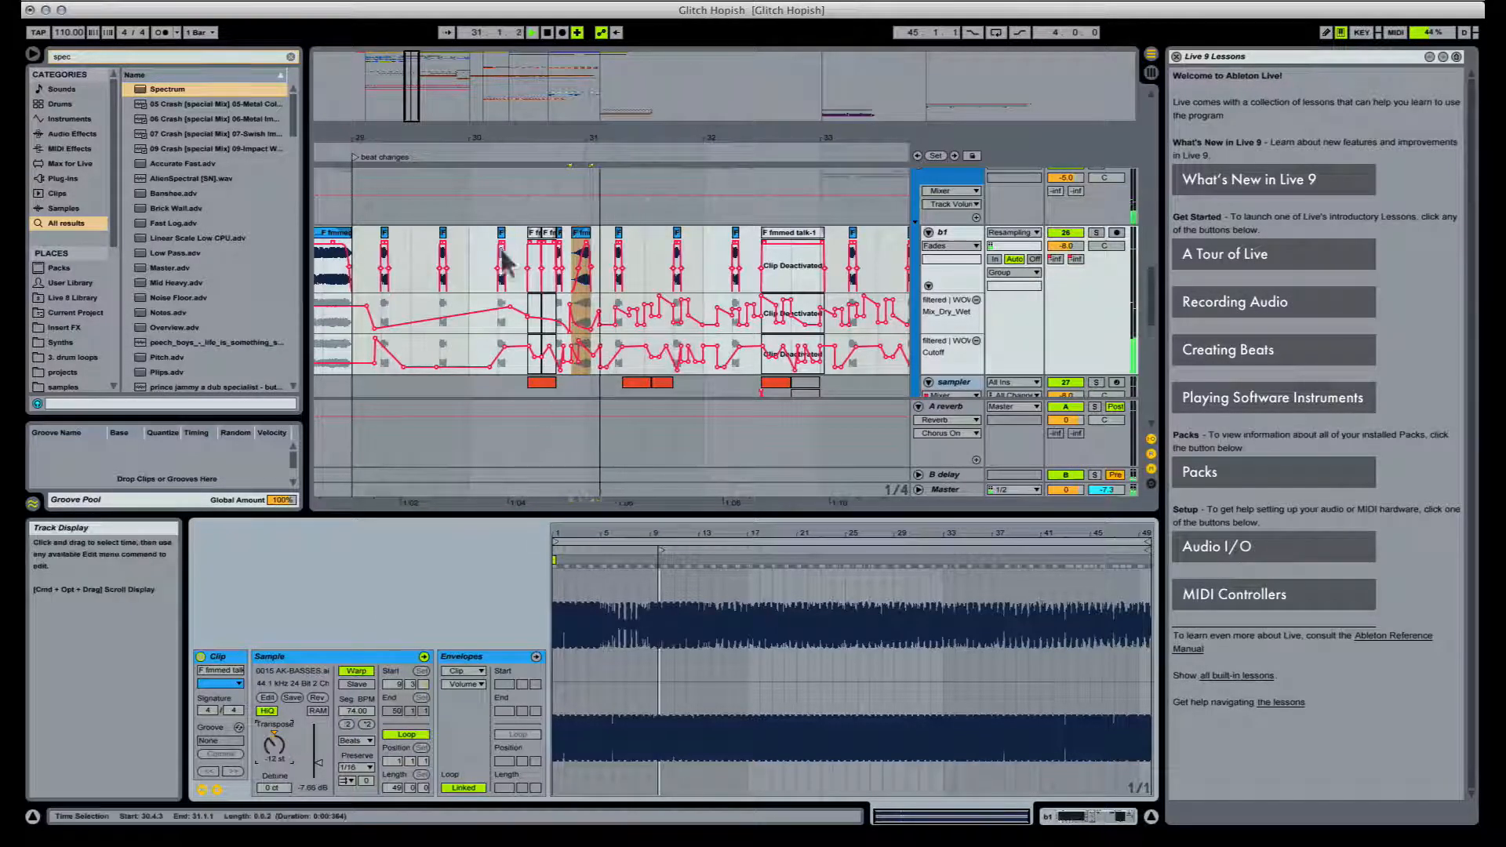
Step: Show b1's B-delay send automation and draw a raised send step over the clip just before bar 31
{"action": "right_click", "coordinate": [1077, 260]}
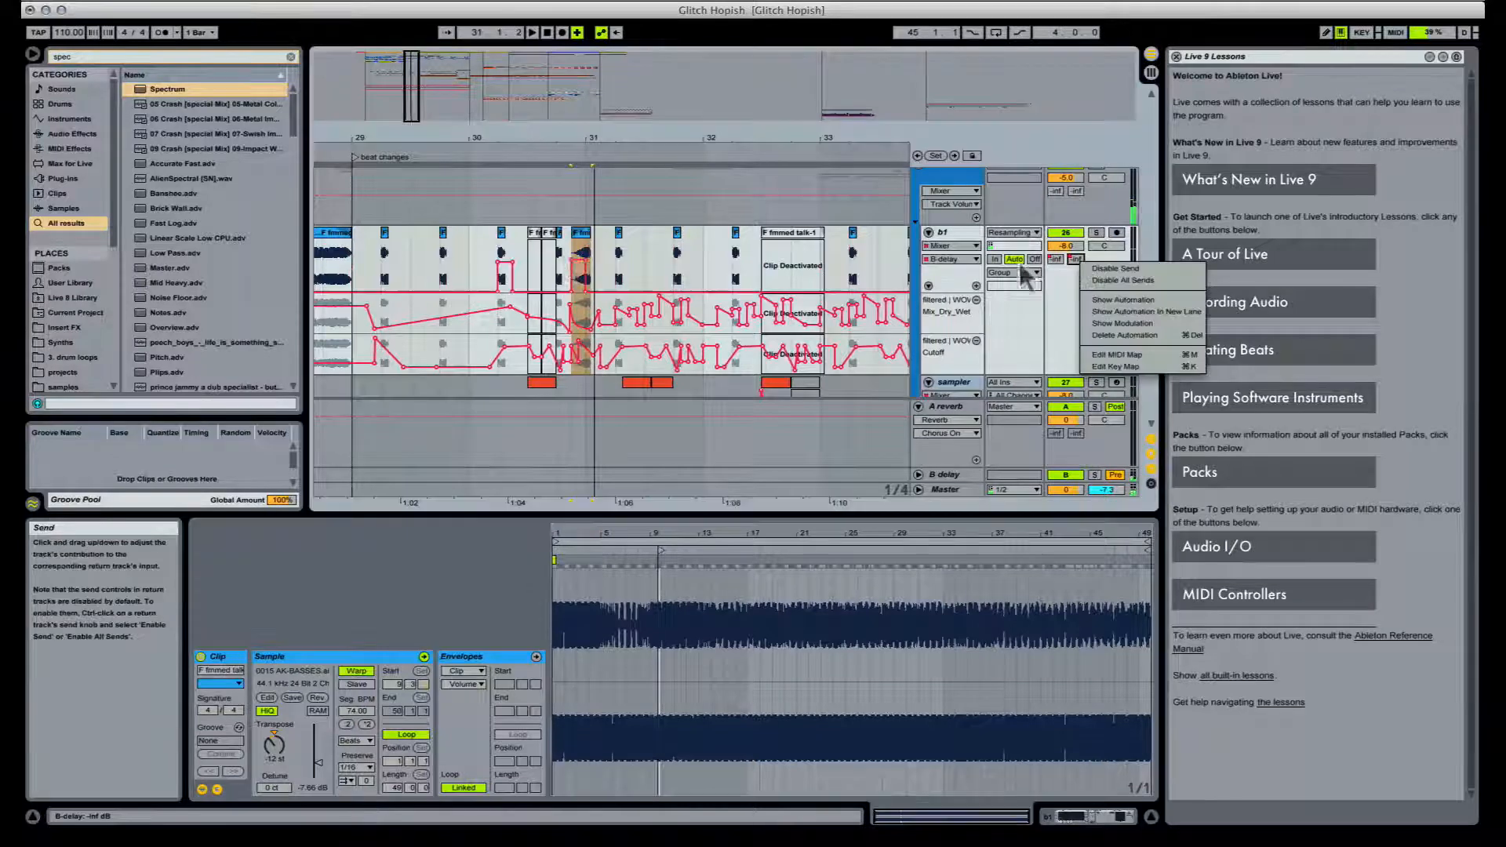
{"action": "left_click", "coordinate": [577, 268]}
{"action": "key", "text": "b"}
{"action": "left_click", "coordinate": [583, 267]}
{"action": "left_click", "coordinate": [581, 267]}
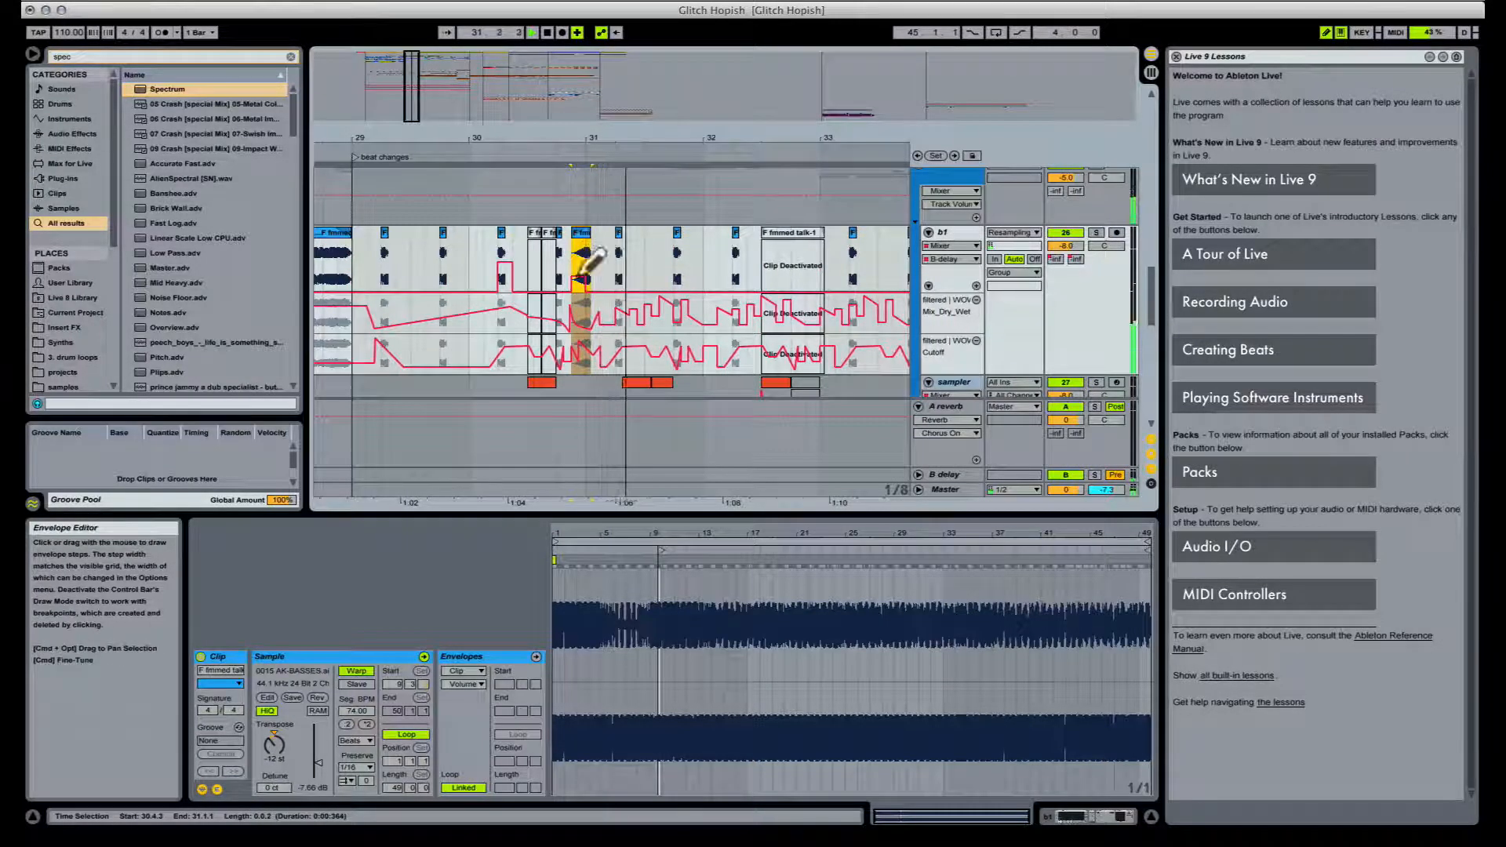
{"action": "key", "text": "space"}
{"action": "key", "text": "b"}
Step: Audition the arrangement from bar 29 through to bar 33
{"action": "left_click", "coordinate": [358, 252]}
{"action": "key", "text": "space"}
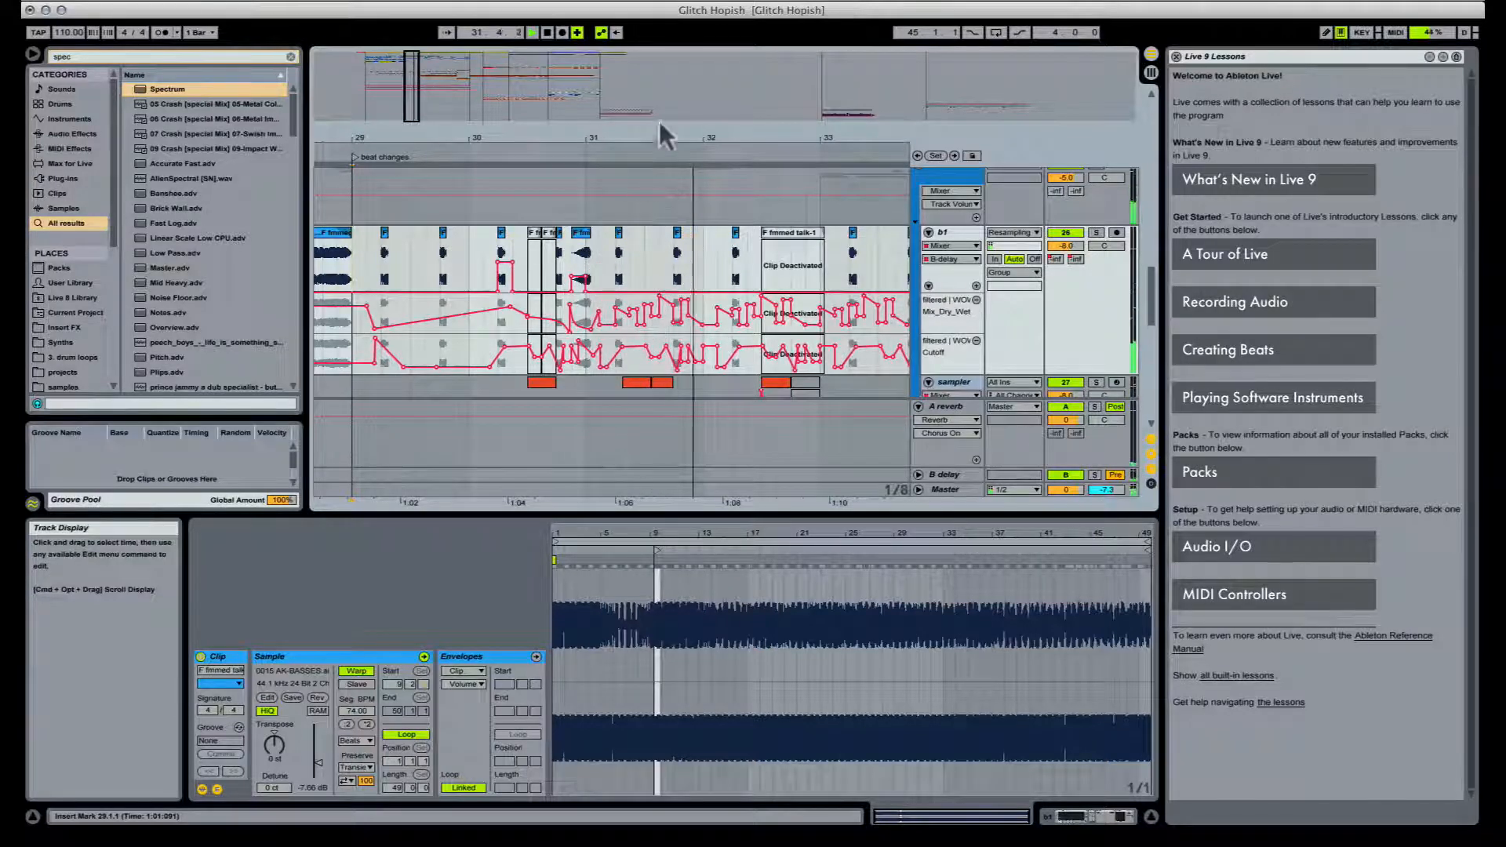
{"action": "left_click_drag", "start_coordinate": [702, 136], "coordinate": [540, 135]}
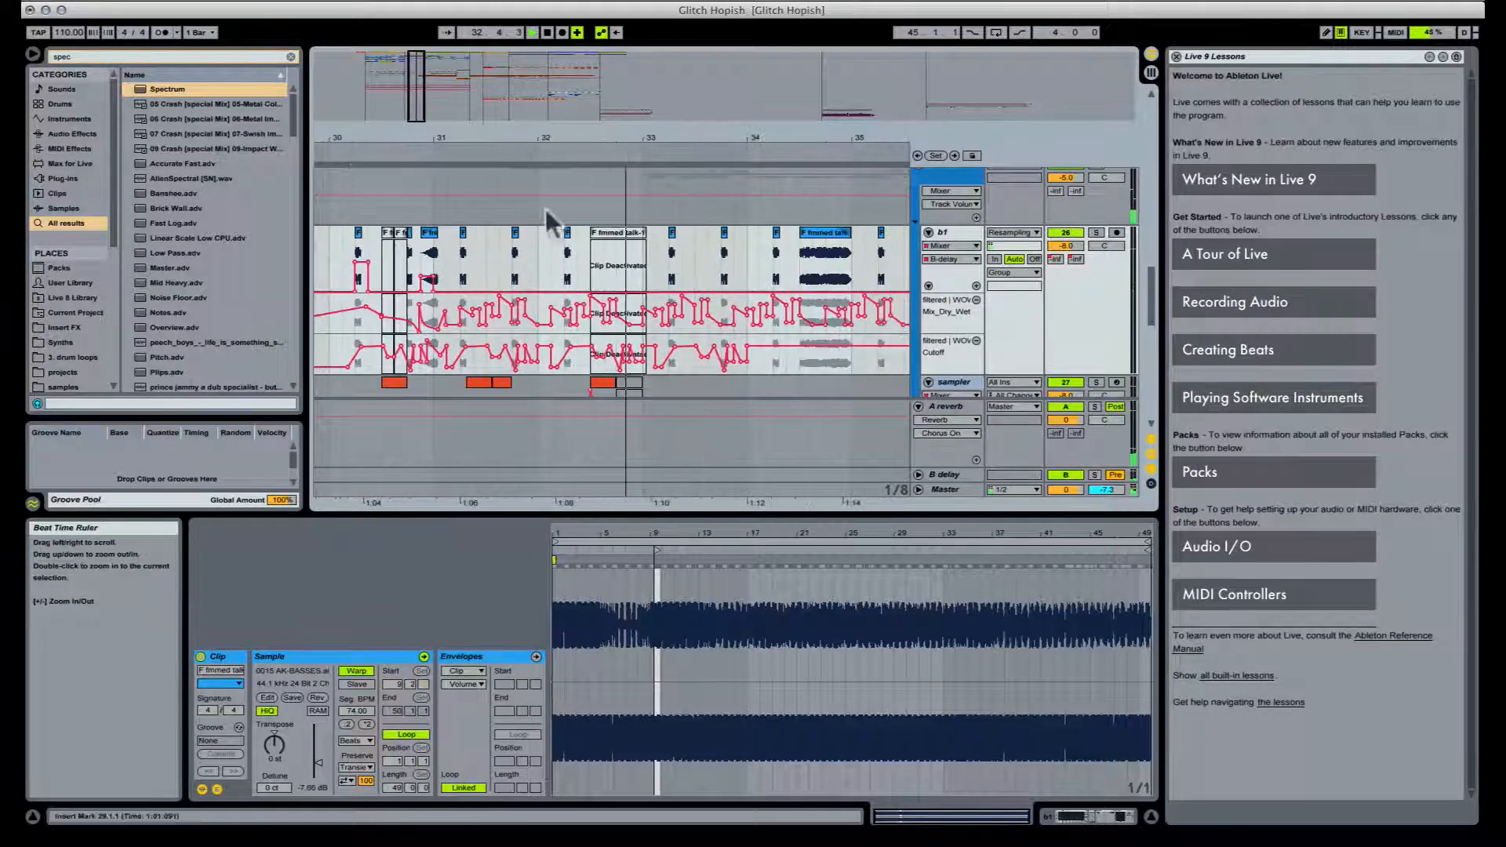
{"action": "scroll", "coordinate": [549, 222], "scroll_direction": "down", "scroll_amount": 3}
{"action": "key", "text": "space"}
Step: Look over the whole break and select the b2 and b3 fill clips from 31.1.1 to 32.4.1
{"action": "left_click_drag", "start_coordinate": [709, 138], "coordinate": [700, 121]}
{"action": "scroll", "coordinate": [571, 387], "scroll_direction": "up", "scroll_amount": 15}
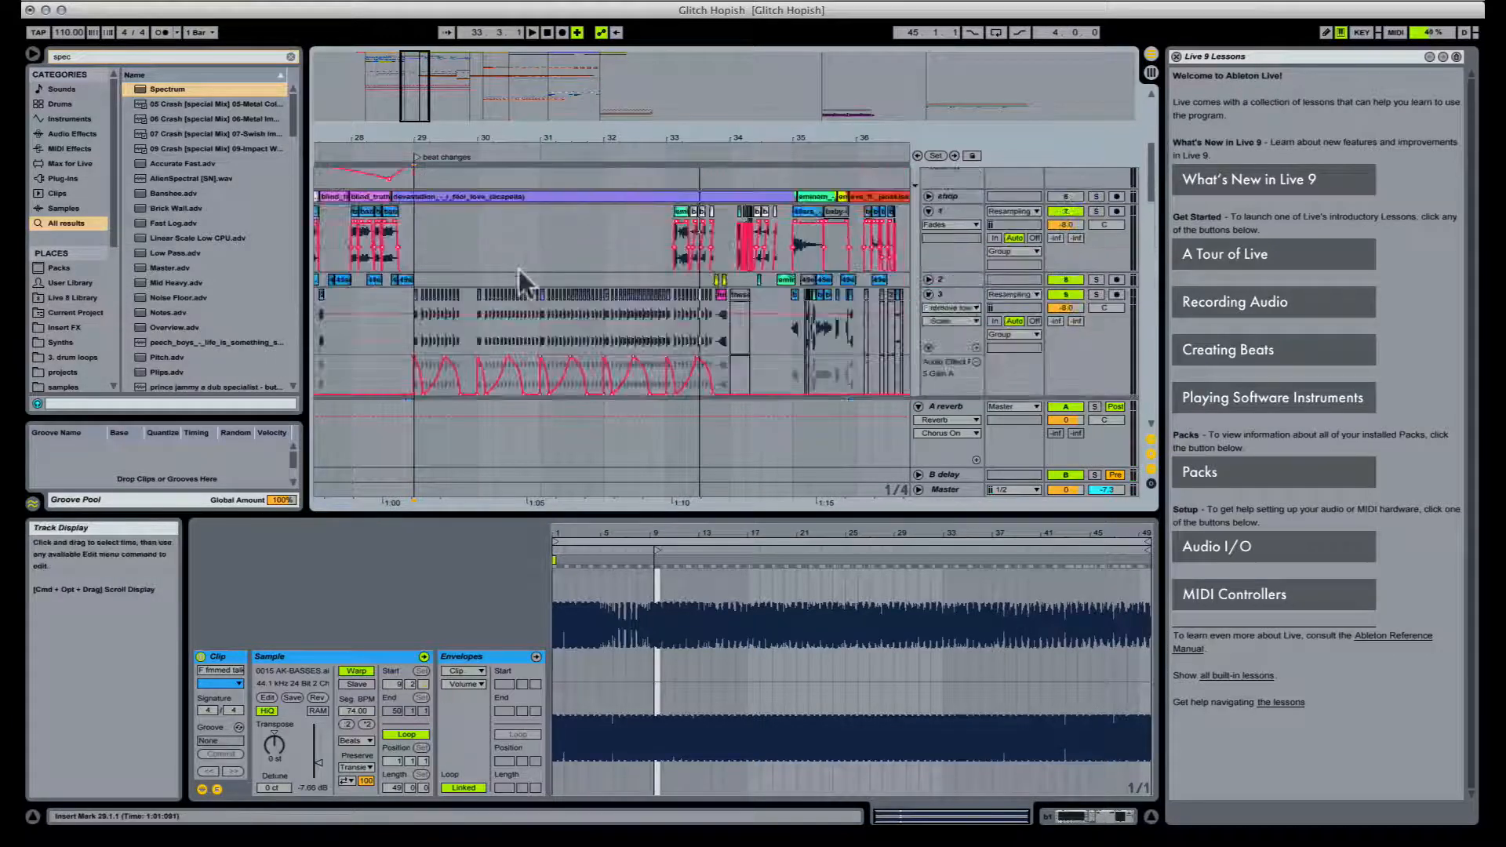
{"action": "scroll", "coordinate": [520, 271], "scroll_direction": "down", "scroll_amount": 10}
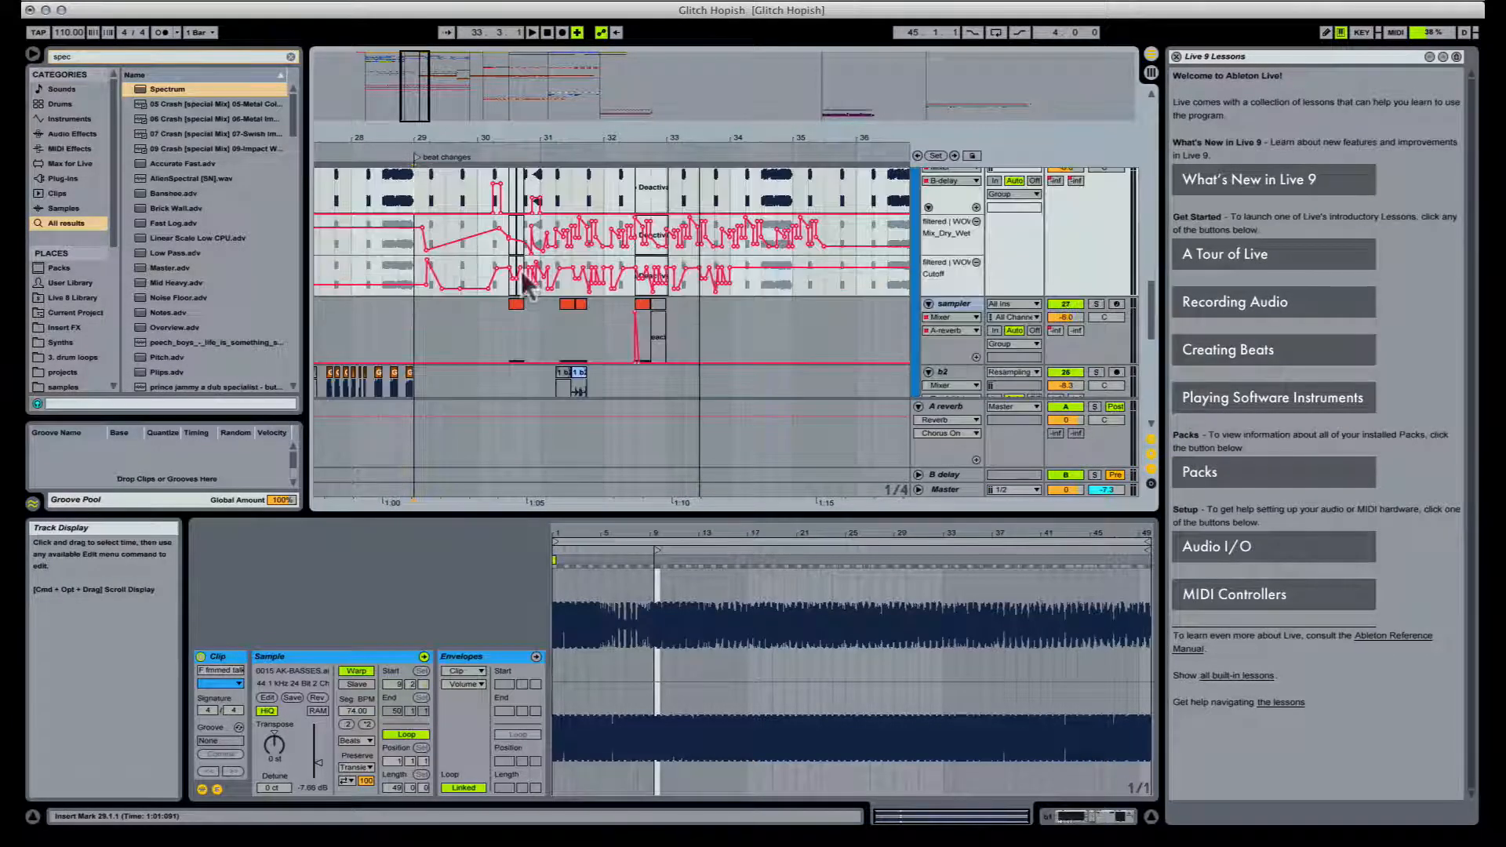
{"action": "scroll", "coordinate": [523, 271], "scroll_direction": "down", "scroll_amount": 6}
{"action": "left_click", "coordinate": [538, 281]}
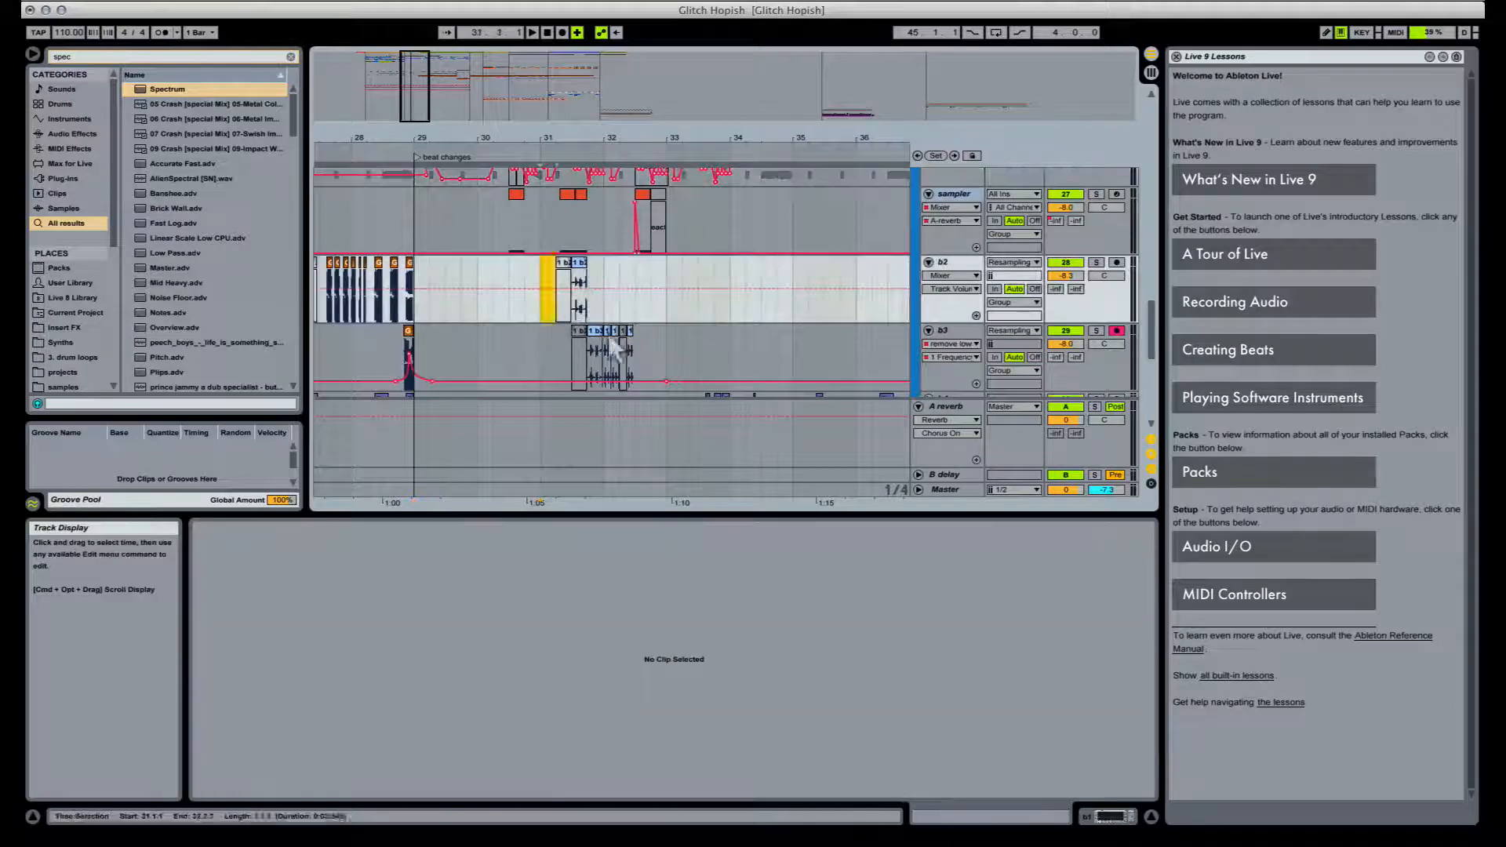
{"action": "left_click_drag", "start_coordinate": [611, 338], "coordinate": [645, 366]}
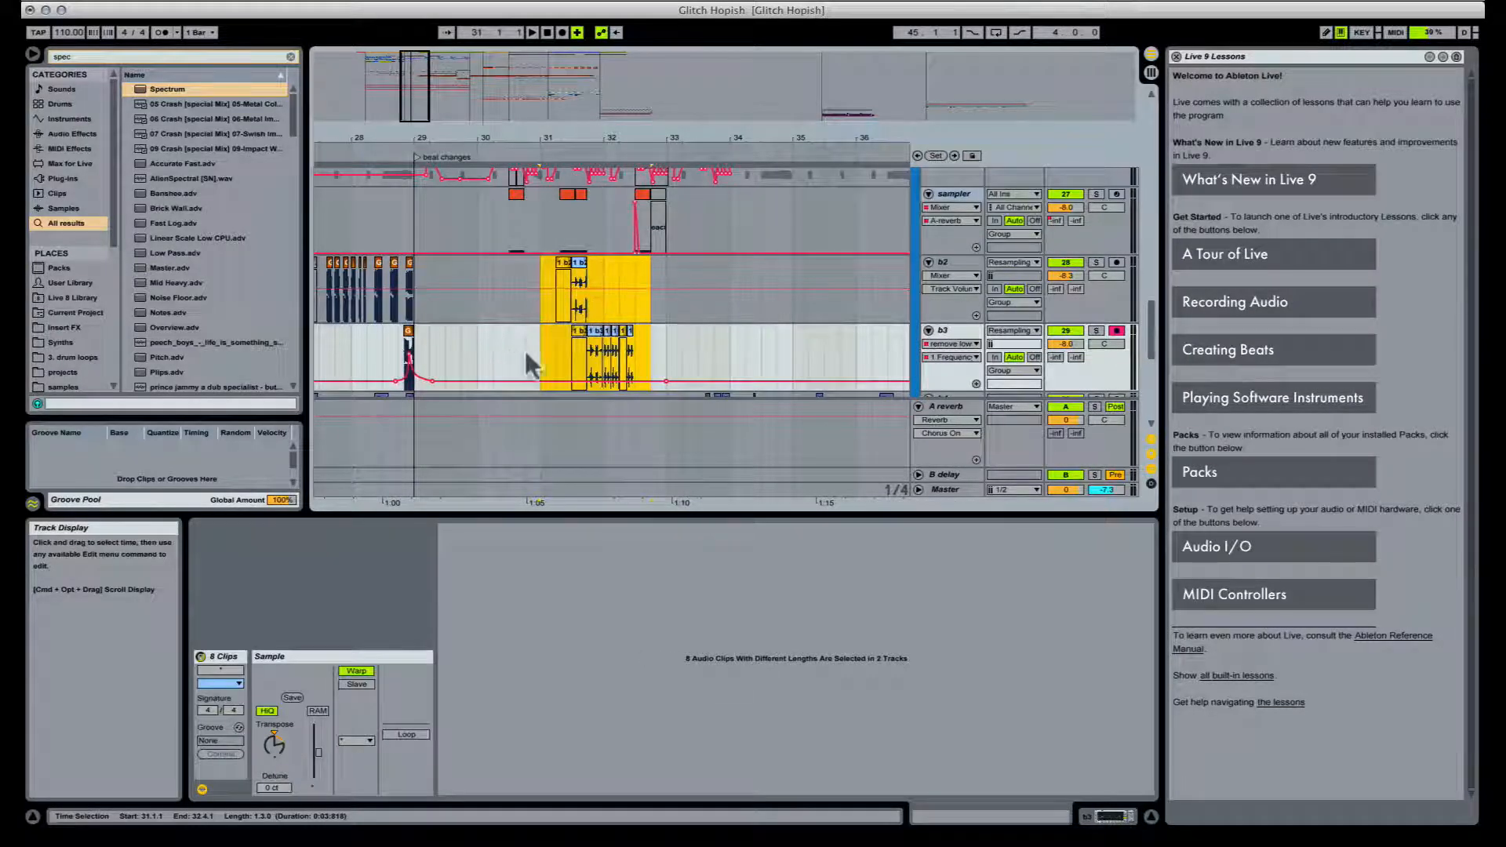
{"action": "scroll", "coordinate": [527, 356], "scroll_direction": "up", "scroll_amount": 15}
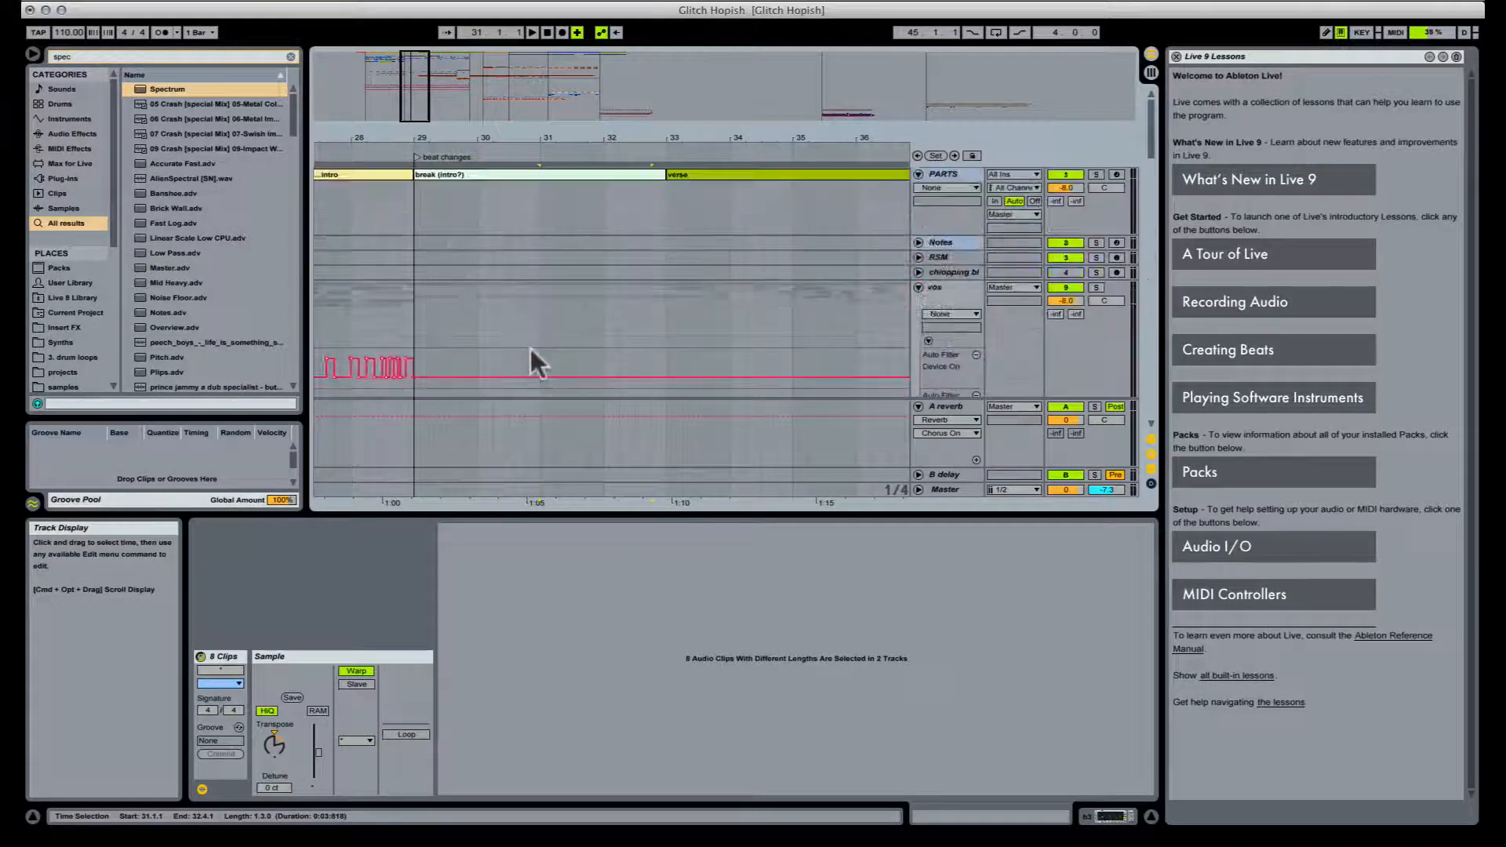
Step: Insert a MIDI clip named "mixing problems" on the Notes track from 31.1.1 to 33.1.1 and save the set
{"action": "left_click_drag", "start_coordinate": [540, 239], "coordinate": [661, 243]}
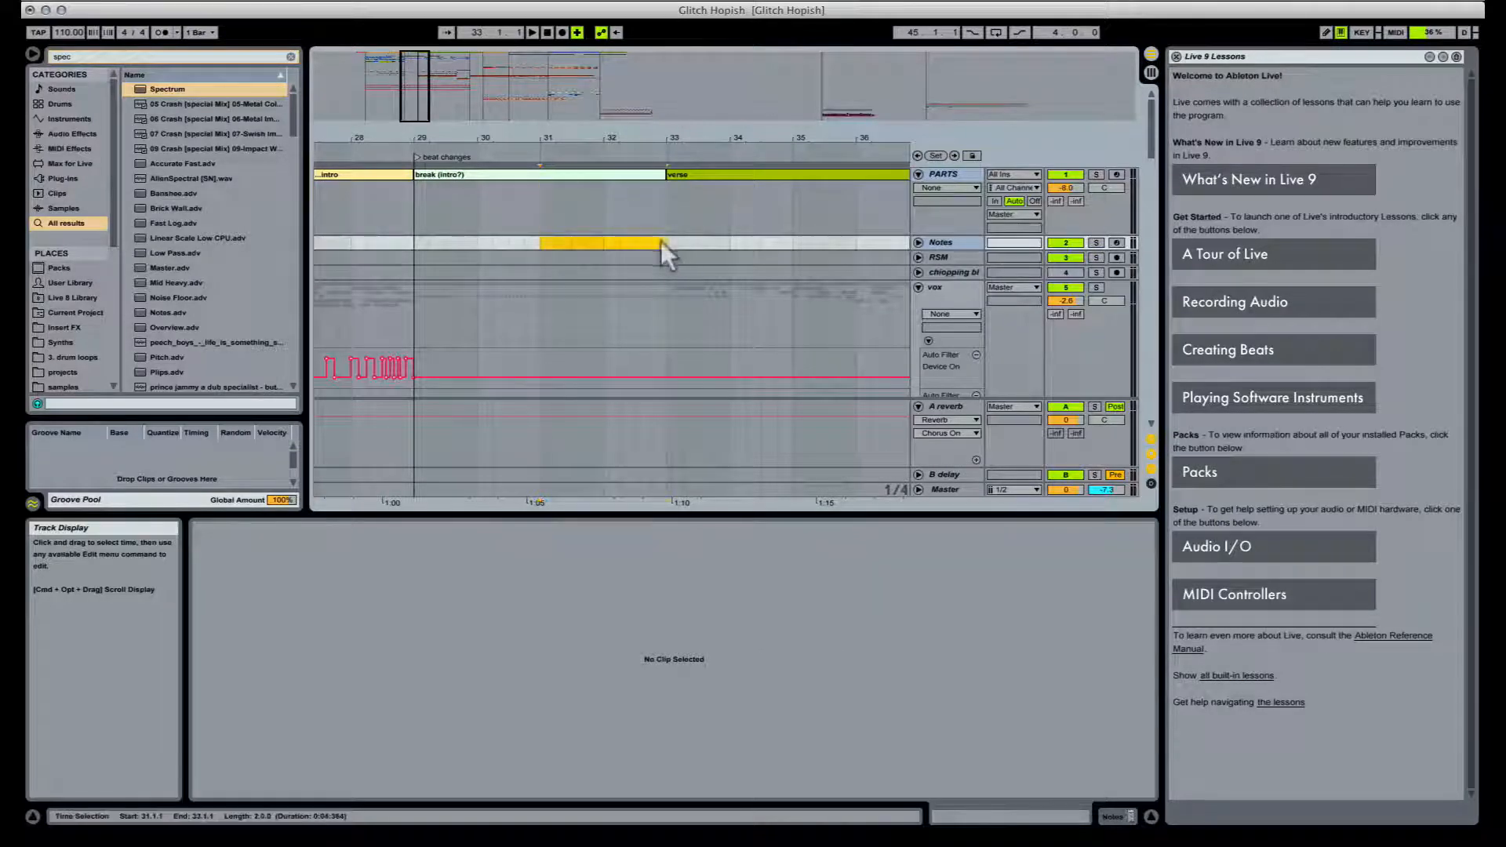
{"action": "key", "text": "super+shift+m"}
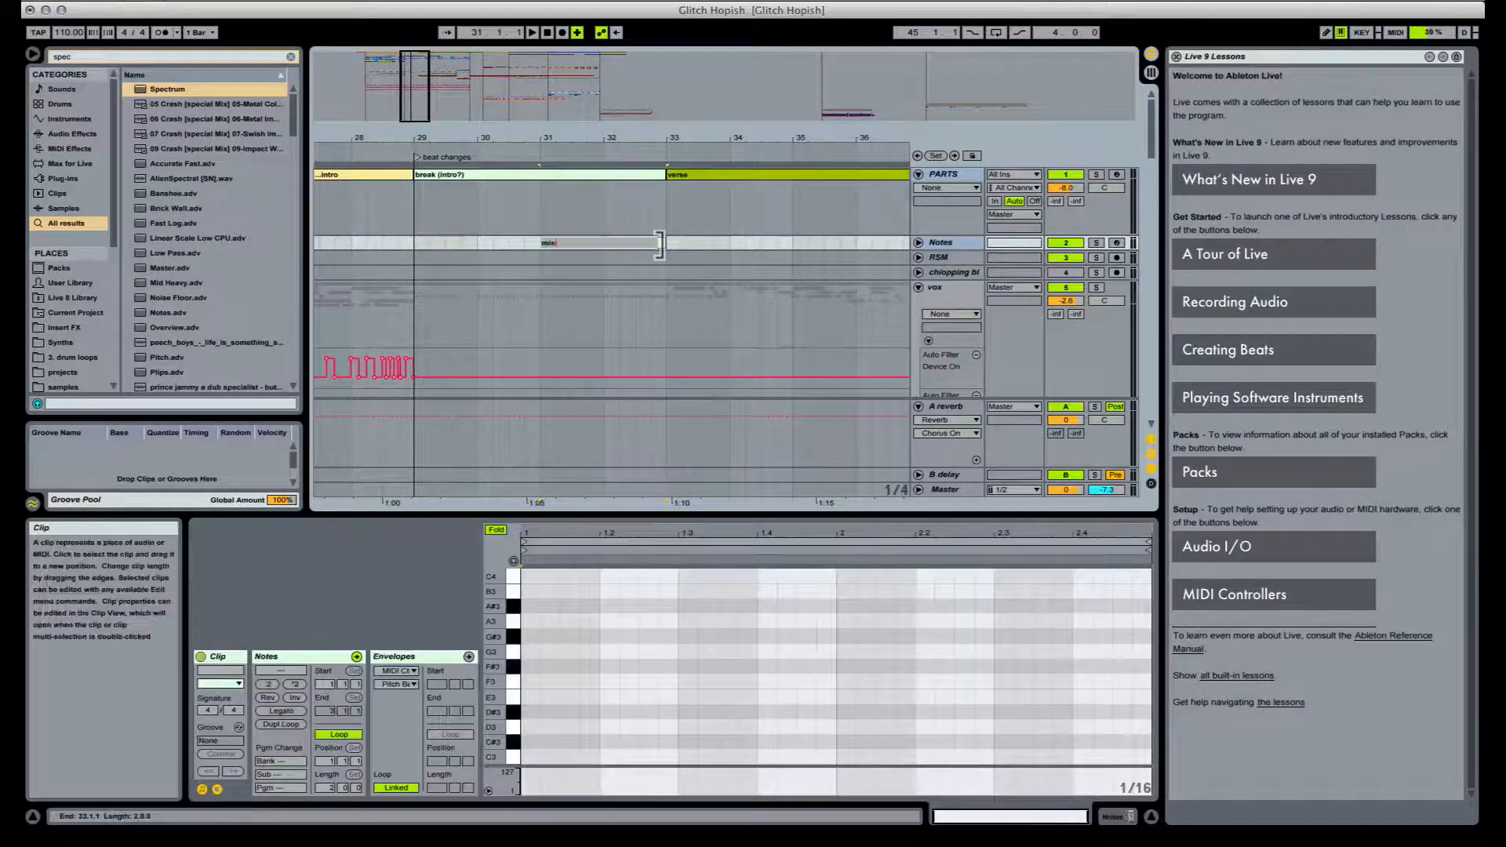
{"action": "type", "text": "s"}
{"action": "key", "text": "Return"}
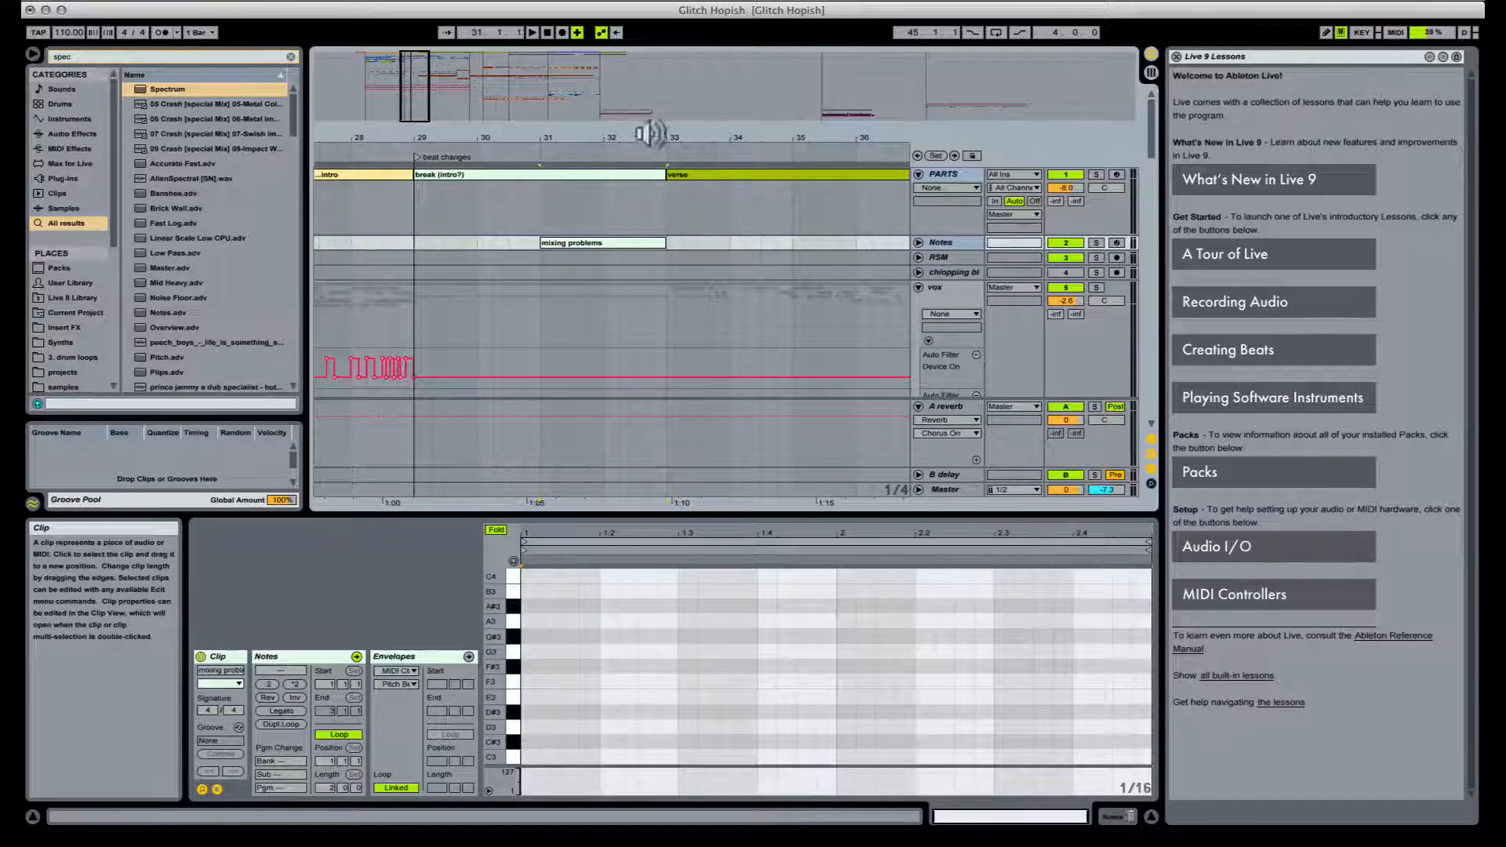
{"action": "left_click_drag", "start_coordinate": [688, 138], "coordinate": [582, 132]}
{"action": "key", "text": "super+s"}
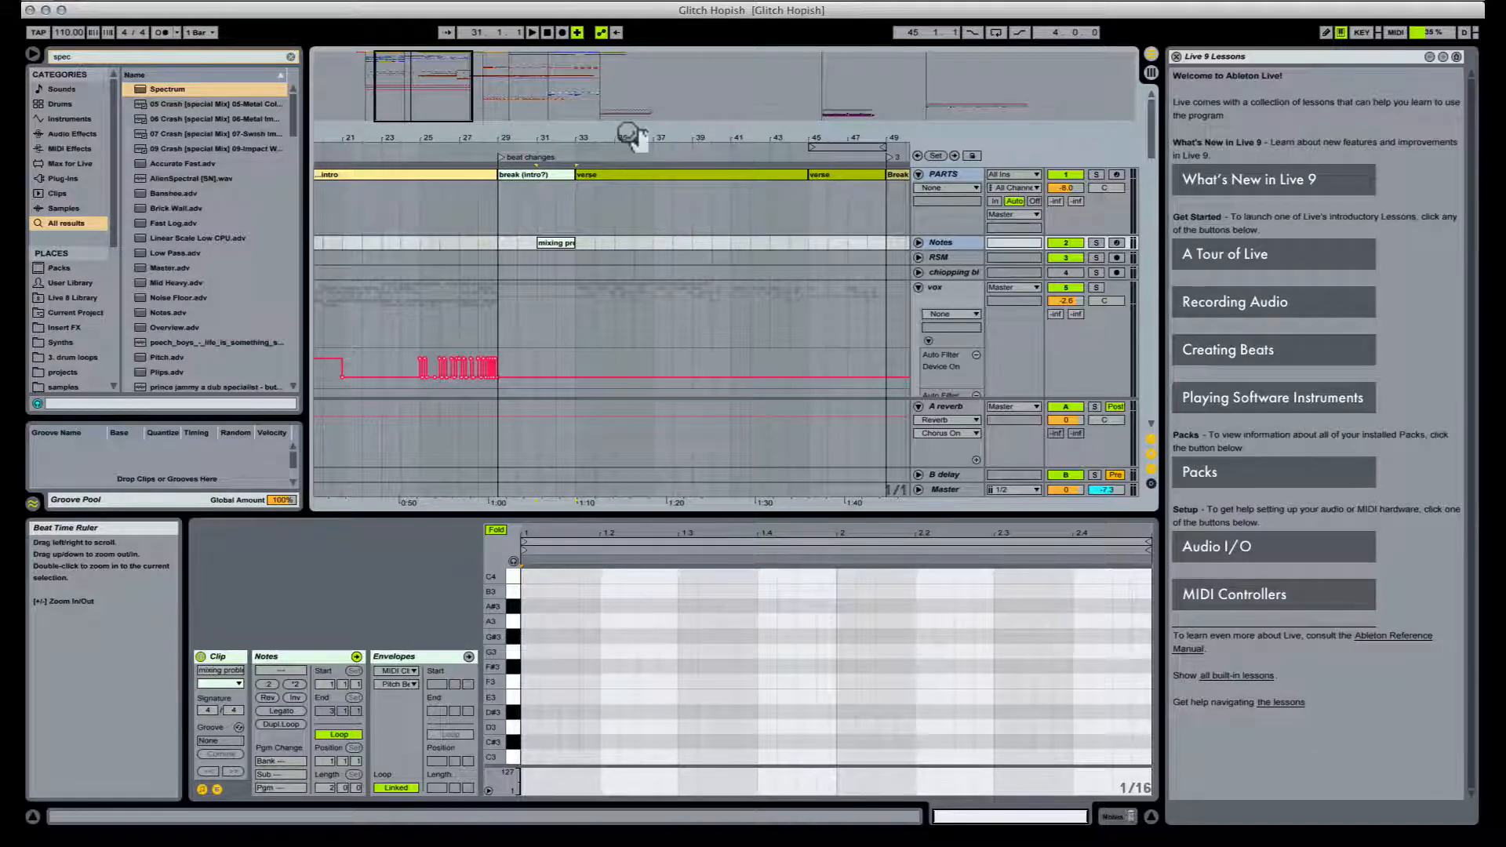
Step: Loop both verse clips from bar 33 to bar 49 and play them
{"action": "scroll", "coordinate": [612, 313], "scroll_direction": "right", "scroll_amount": 5}
{"action": "left_click", "coordinate": [525, 173]}
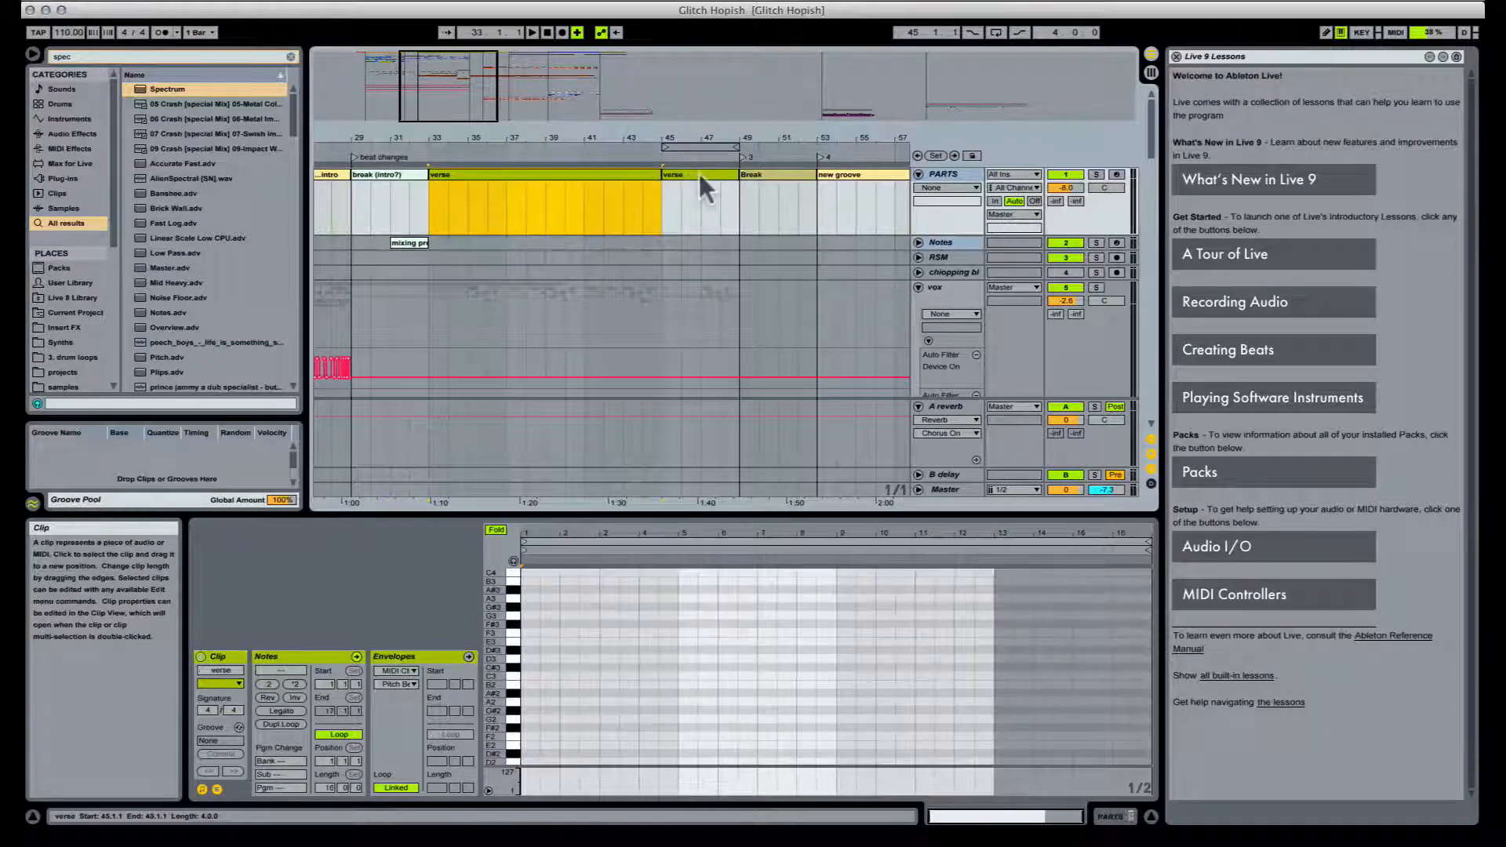
{"action": "left_click", "coordinate": [698, 172], "text": "shift"}
{"action": "key", "text": "super+l"}
{"action": "key", "text": "space"}
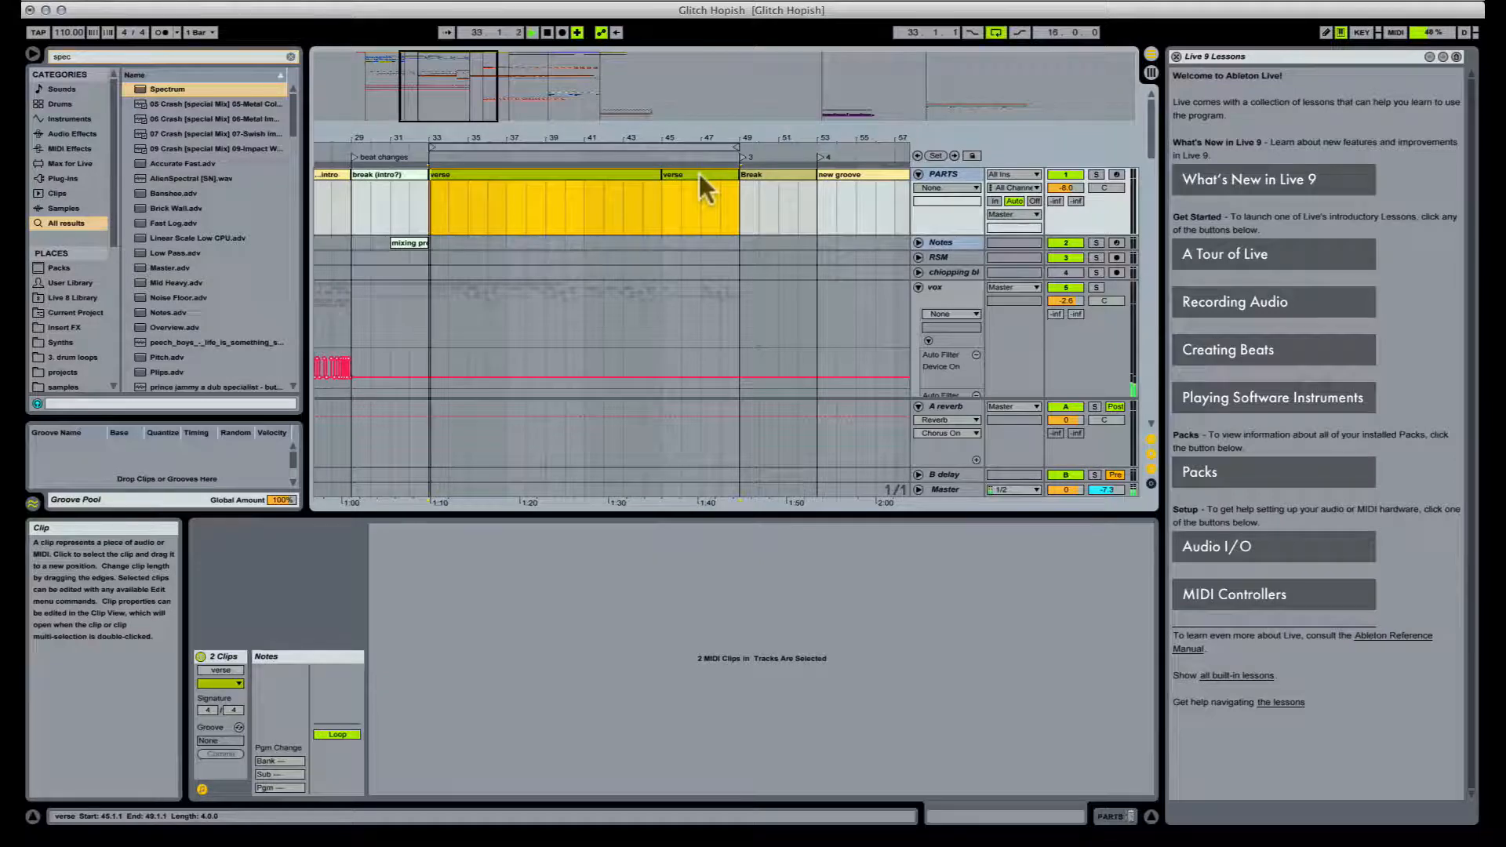
Step: Collapse the vox track and mute it during playback of the verse
{"action": "scroll", "coordinate": [822, 242], "scroll_direction": "down", "scroll_amount": 2}
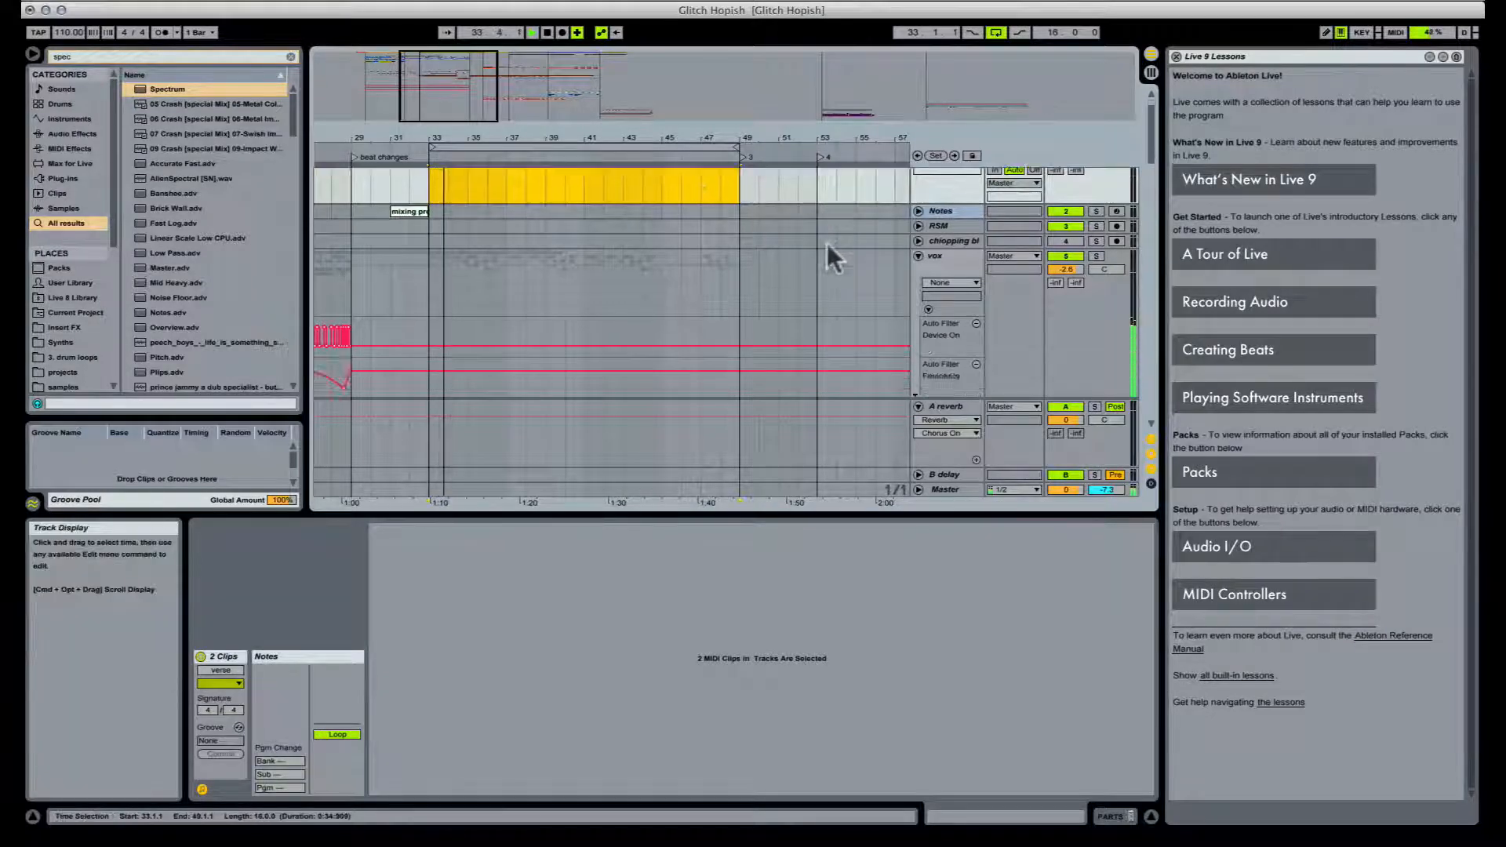
{"action": "right_click", "coordinate": [918, 256]}
{"action": "left_click", "coordinate": [918, 257]}
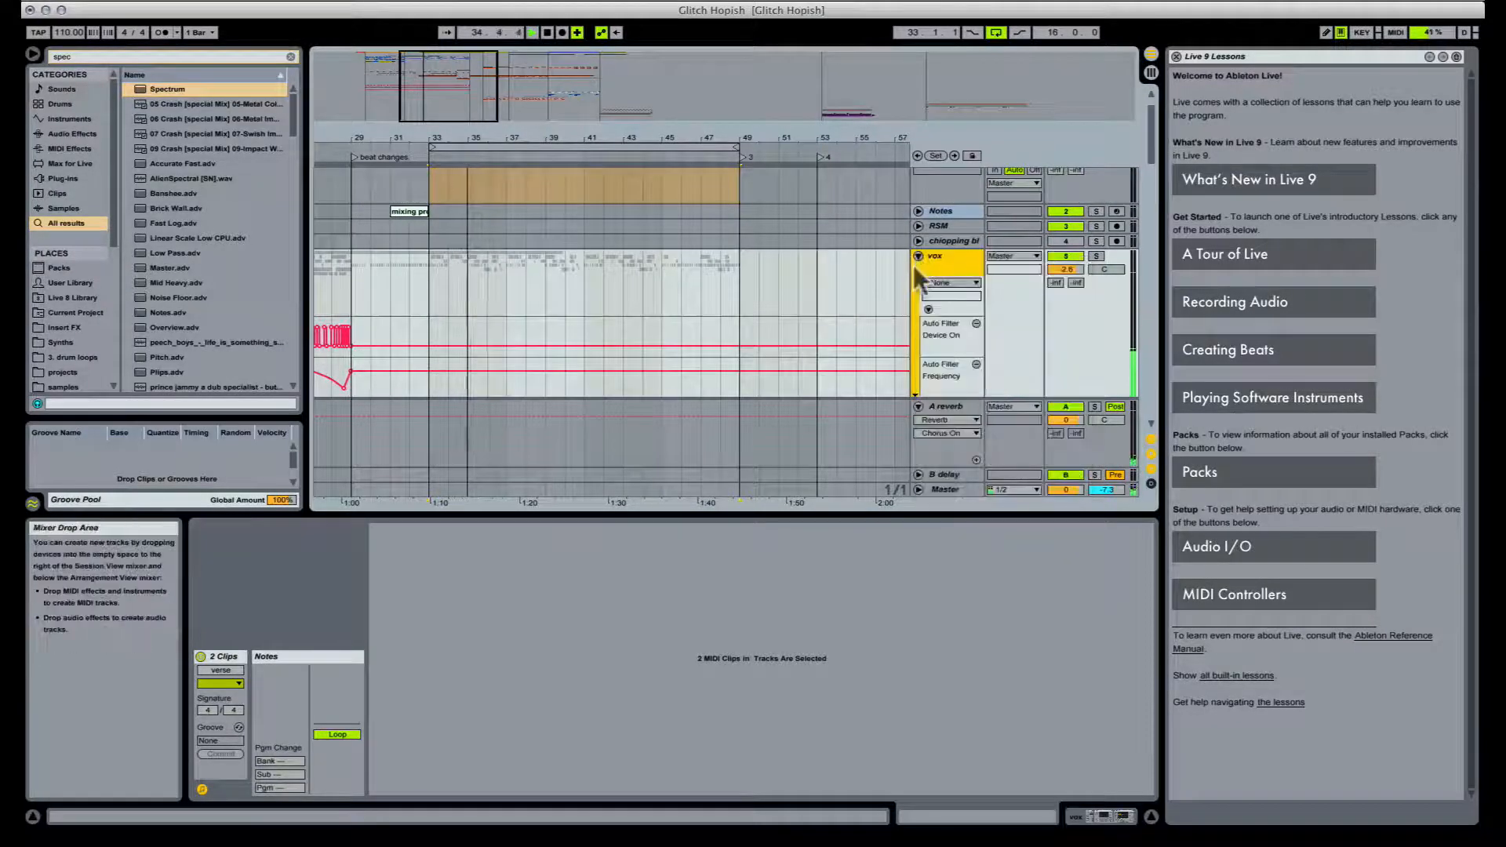
{"action": "left_click", "coordinate": [918, 257]}
{"action": "scroll", "coordinate": [769, 256], "scroll_direction": "up", "scroll_amount": 2}
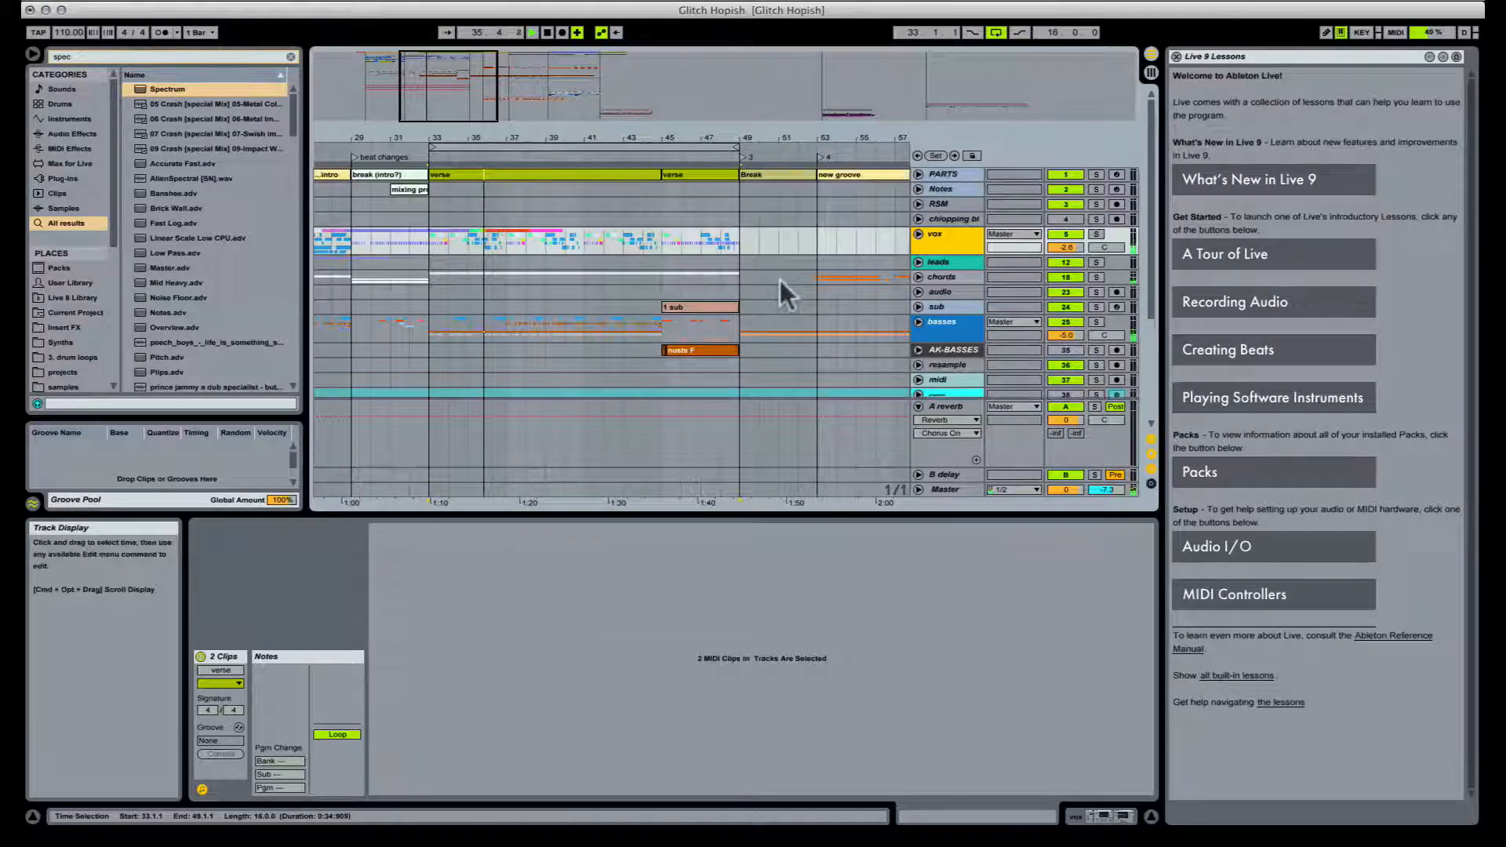
{"action": "left_click", "coordinate": [1075, 235]}
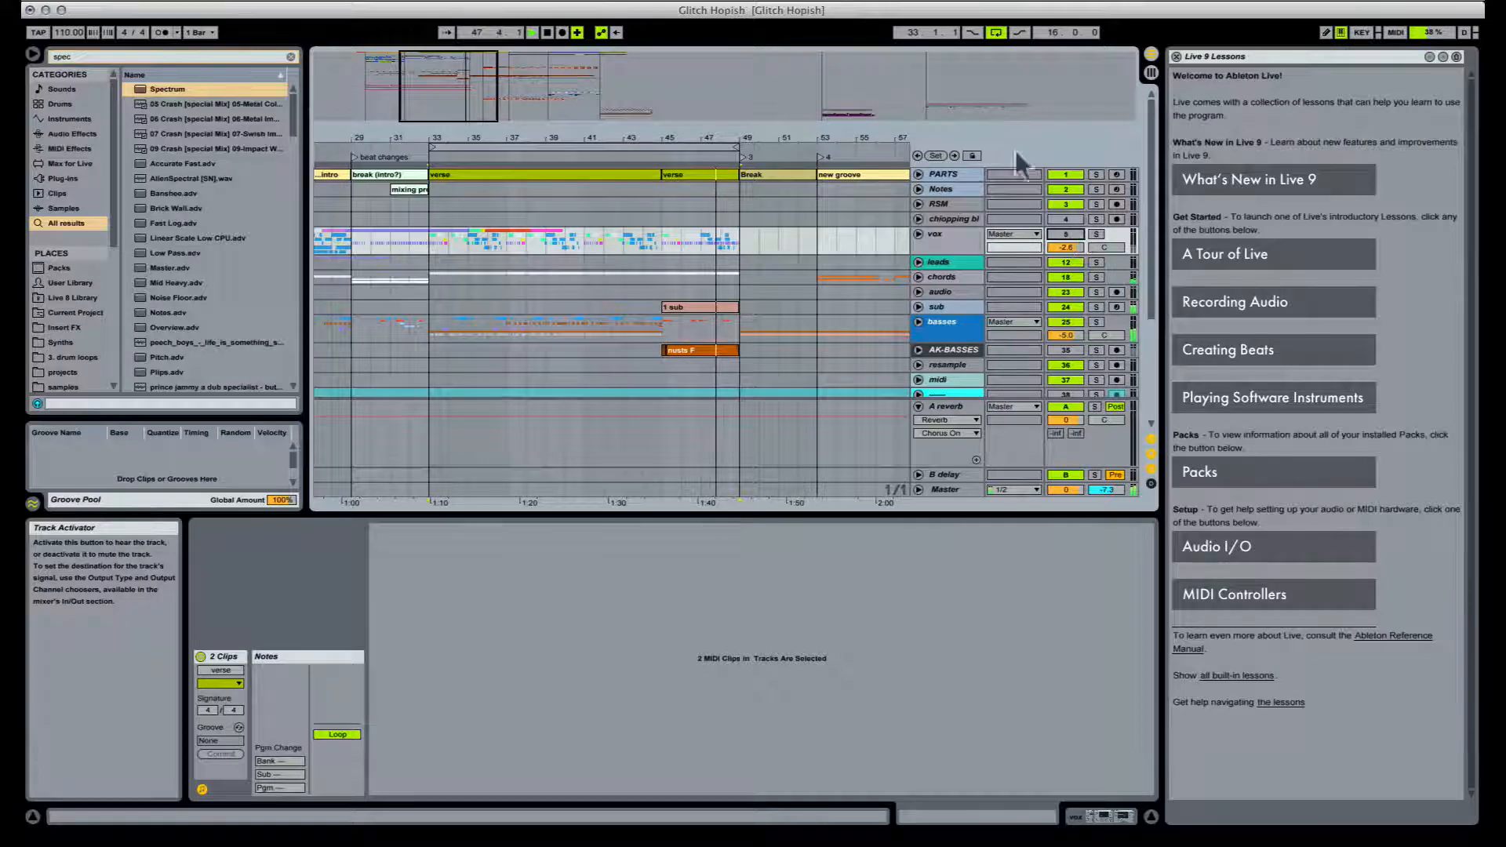
Step: Stop playback, shorten the loop to the 12-bar first verse clip and recolour the second verse clip purple
{"action": "key", "text": "space"}
{"action": "left_click", "coordinate": [619, 176]}
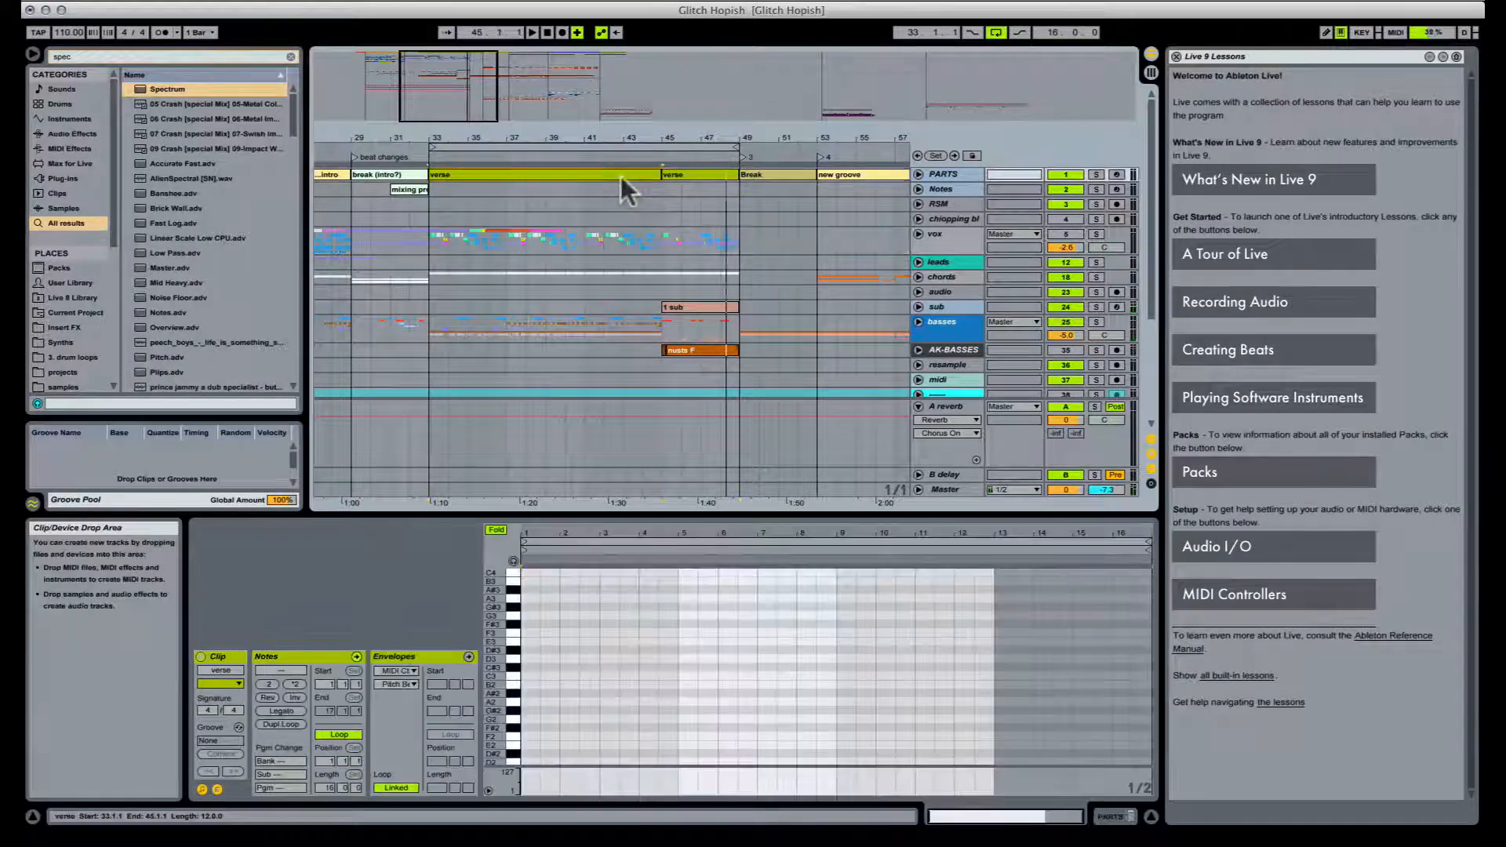
{"action": "left_click", "coordinate": [696, 177]}
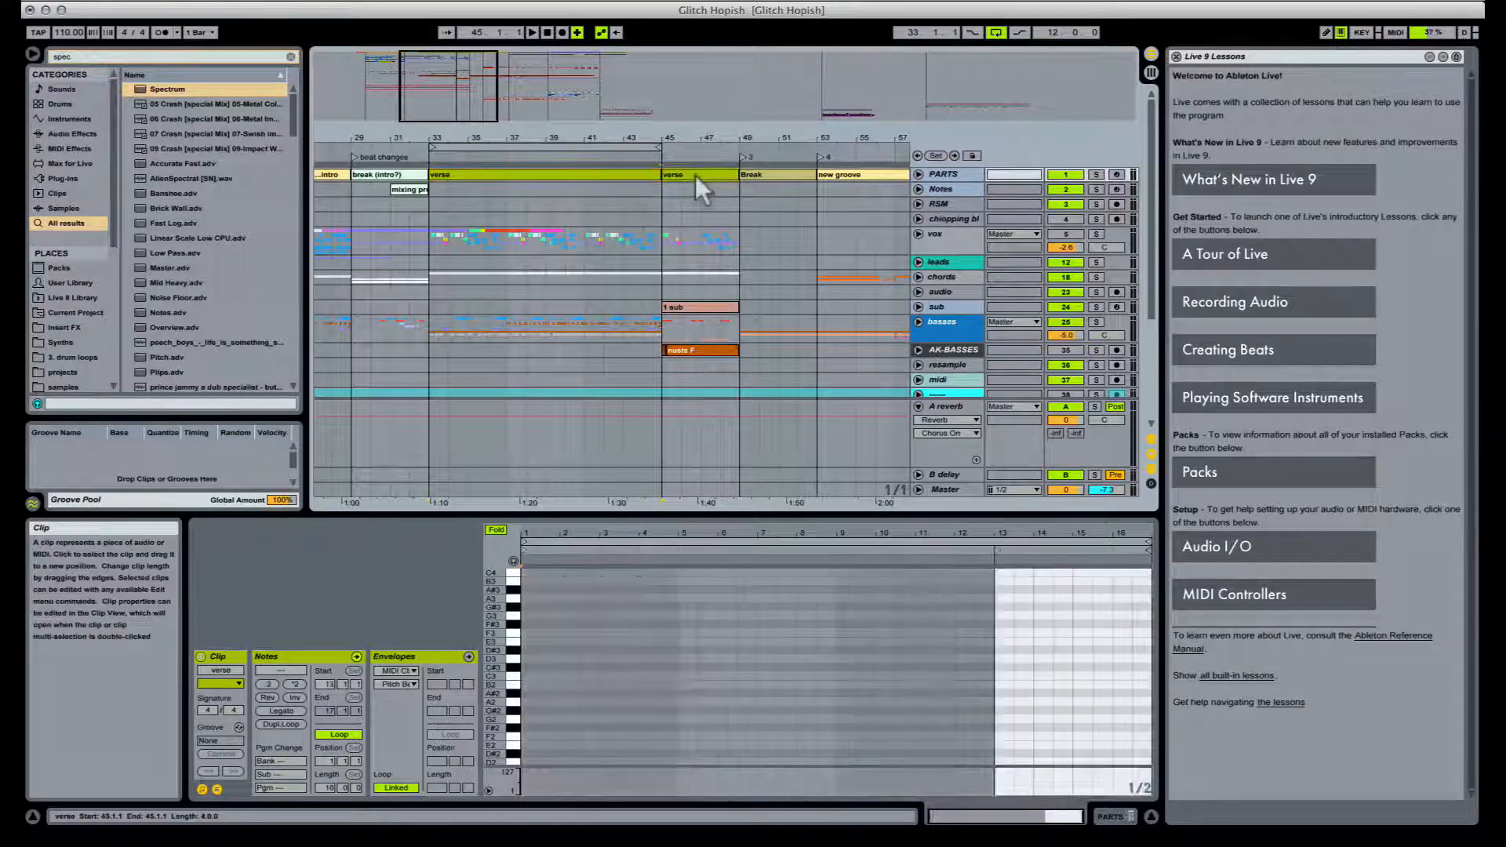
{"action": "right_click", "coordinate": [695, 176]}
{"action": "left_click", "coordinate": [811, 400]}
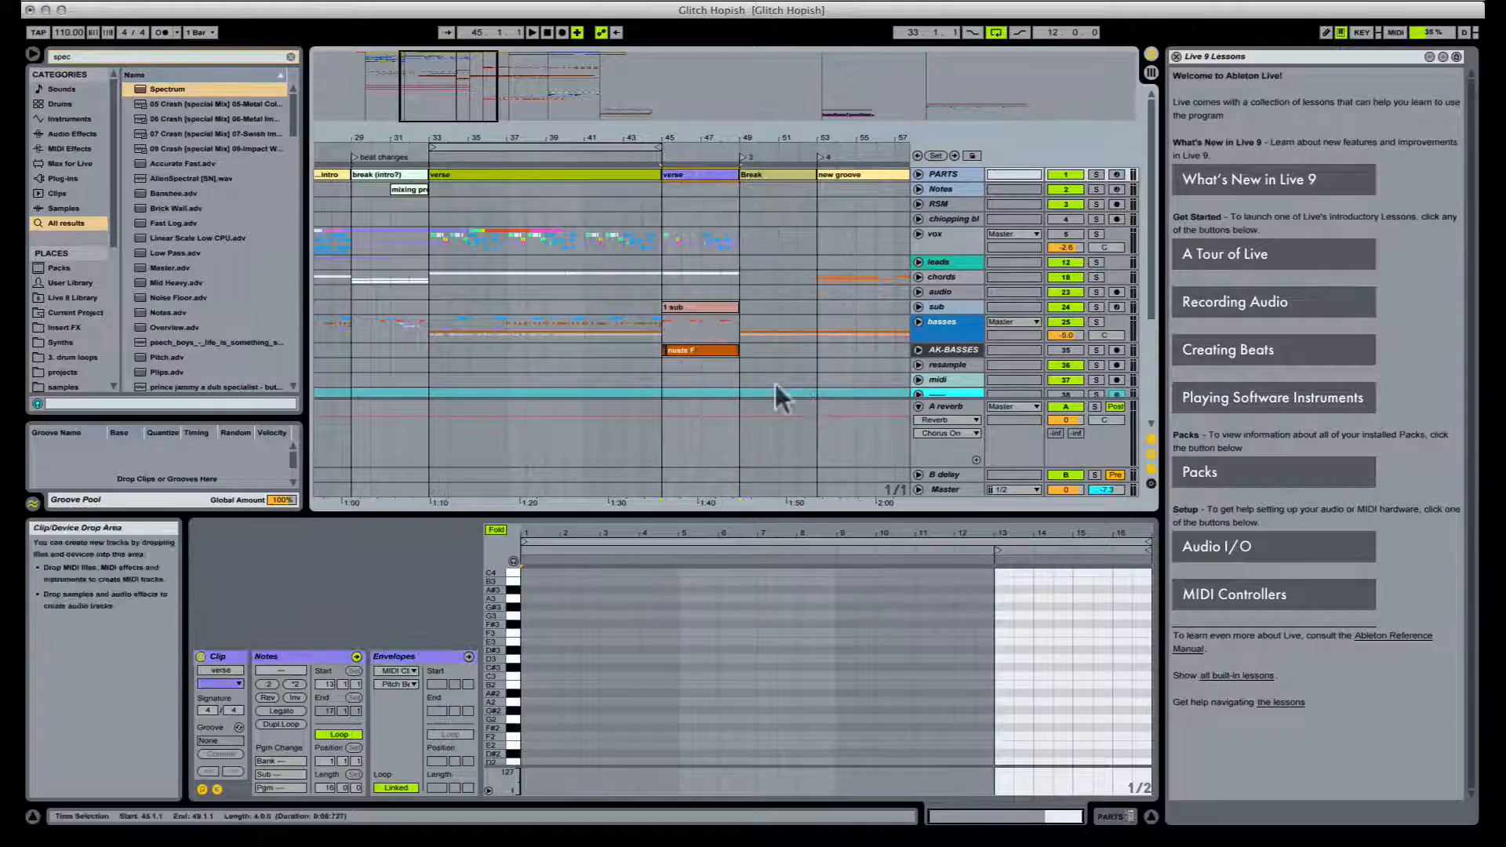
Step: Play the looped first verse with the Soundflower (2ch) output set to Komplete Audio 6
{"action": "left_click", "coordinate": [547, 169]}
{"action": "key", "text": "space"}
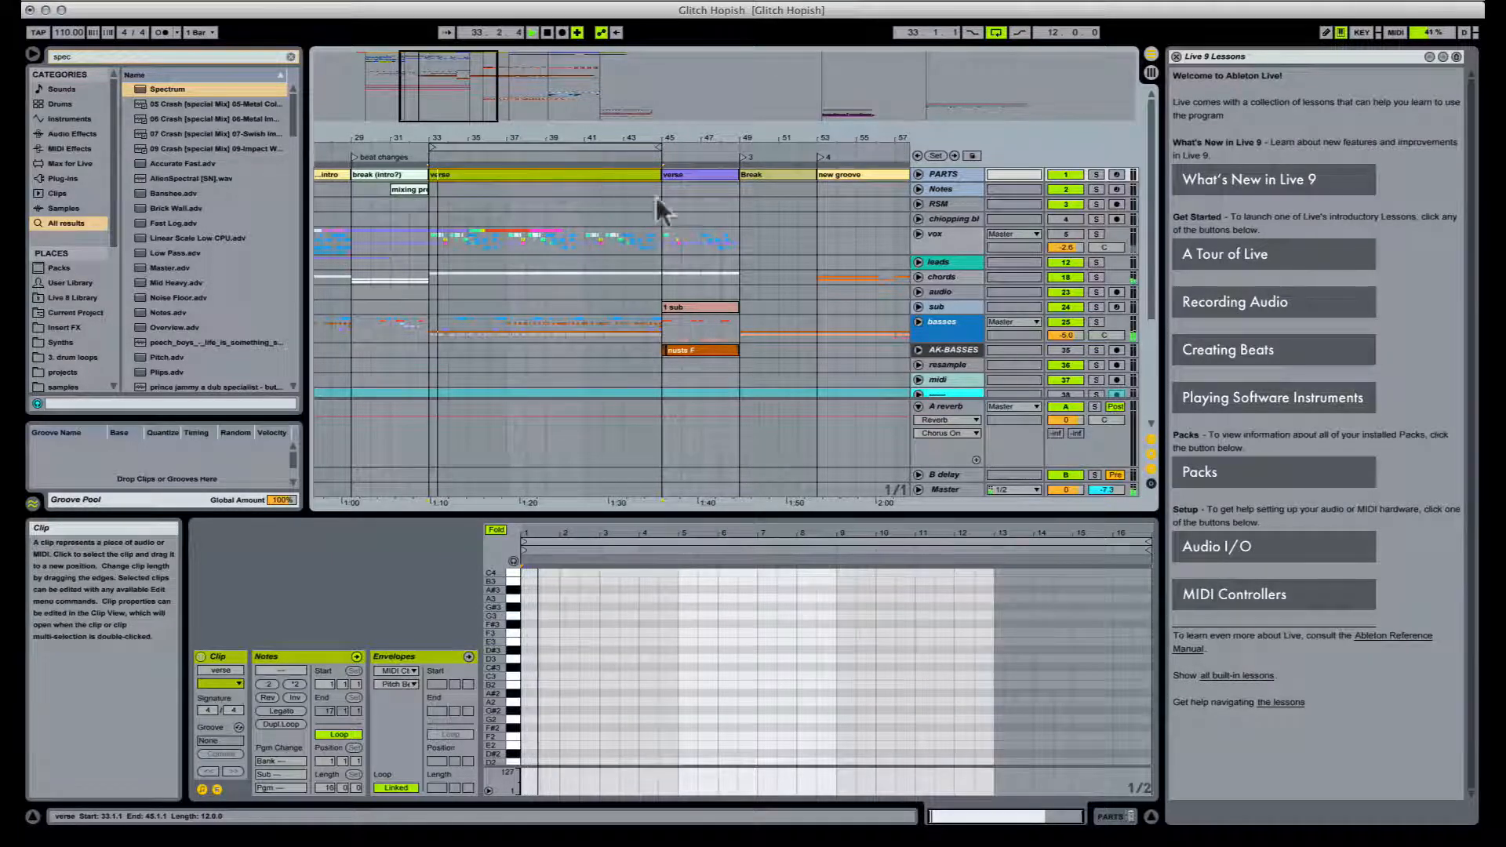
{"action": "left_click", "coordinate": [969, 0]}
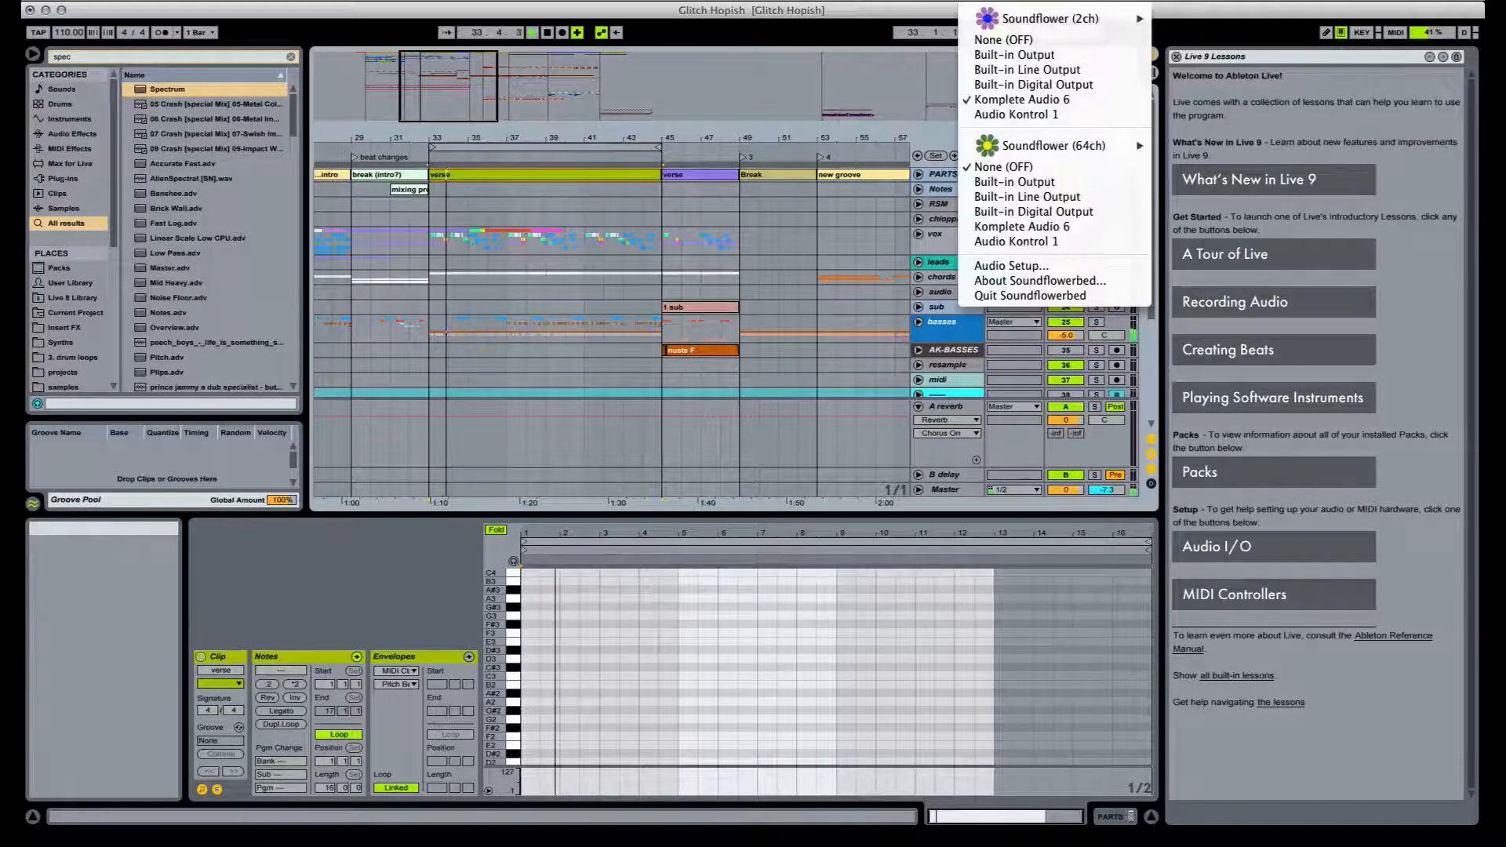
{"action": "left_click", "coordinate": [1016, 101]}
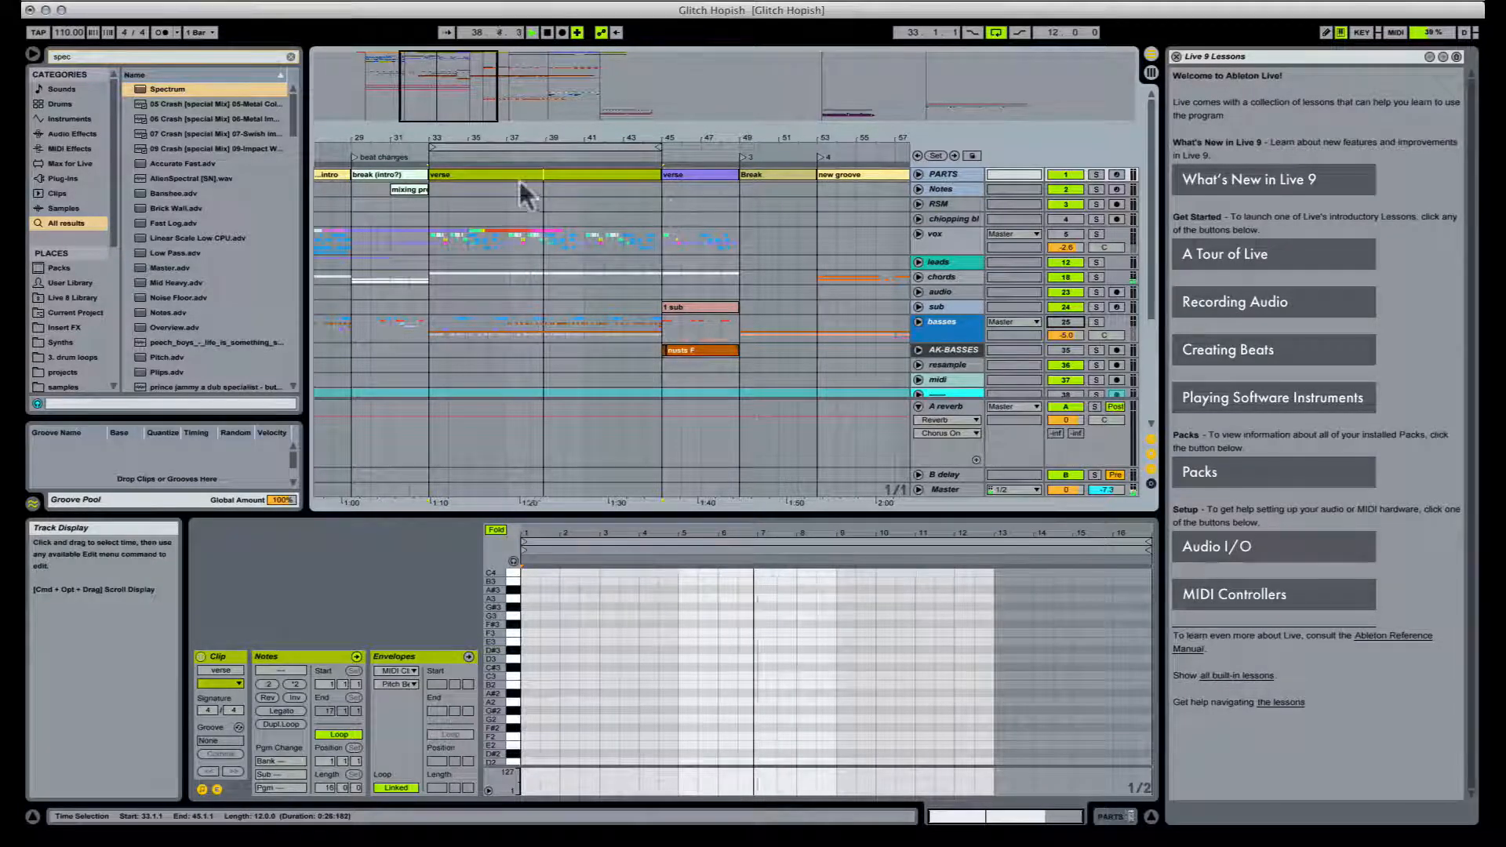
Step: Unfold the basses group and examine its clips across the first verse
{"action": "left_click_drag", "start_coordinate": [501, 138], "coordinate": [500, 174]}
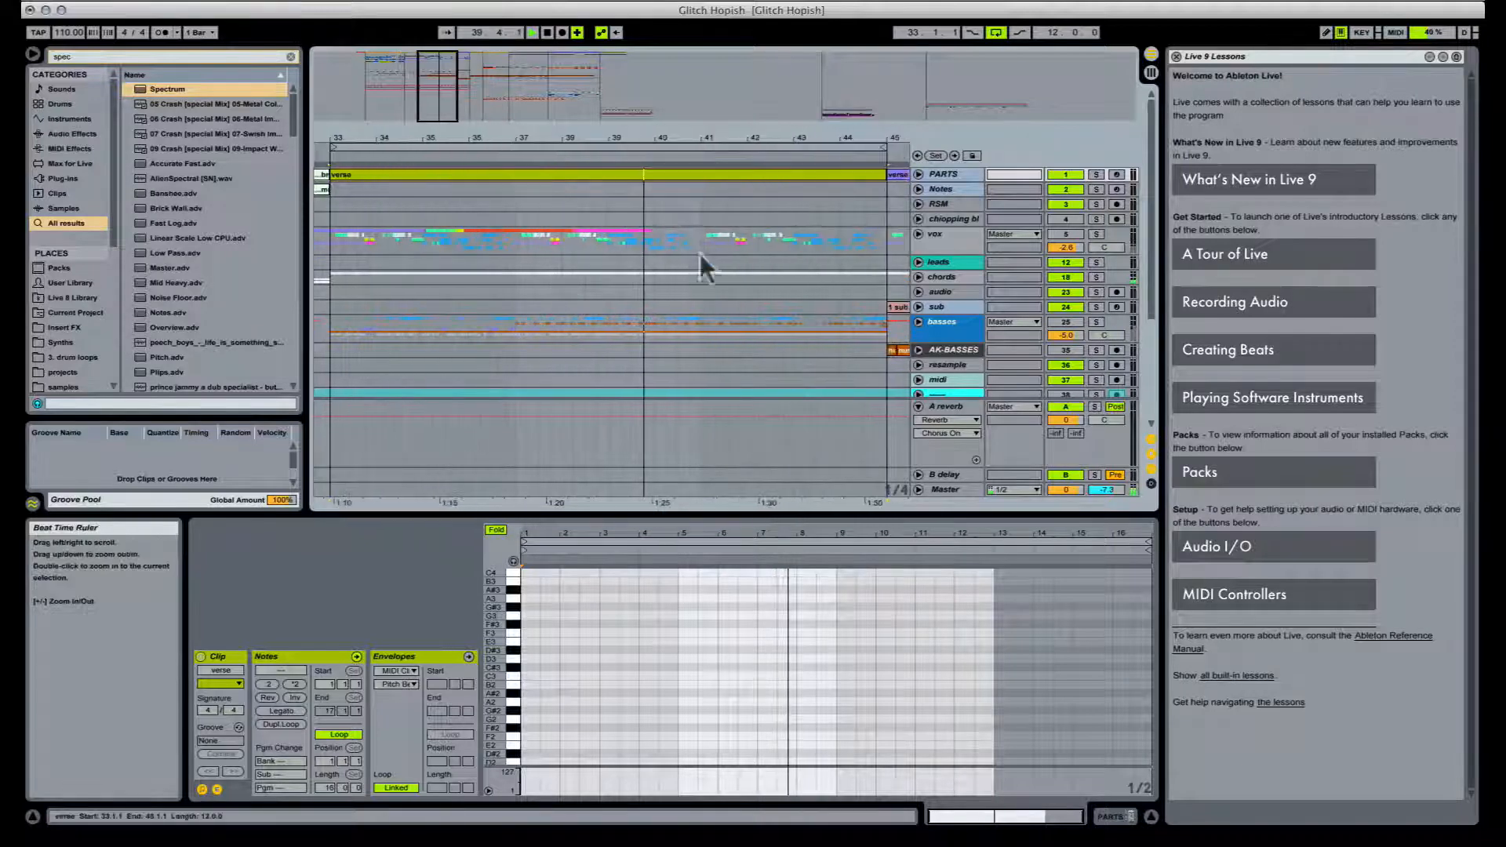
{"action": "scroll", "coordinate": [711, 270], "scroll_direction": "down", "scroll_amount": 4}
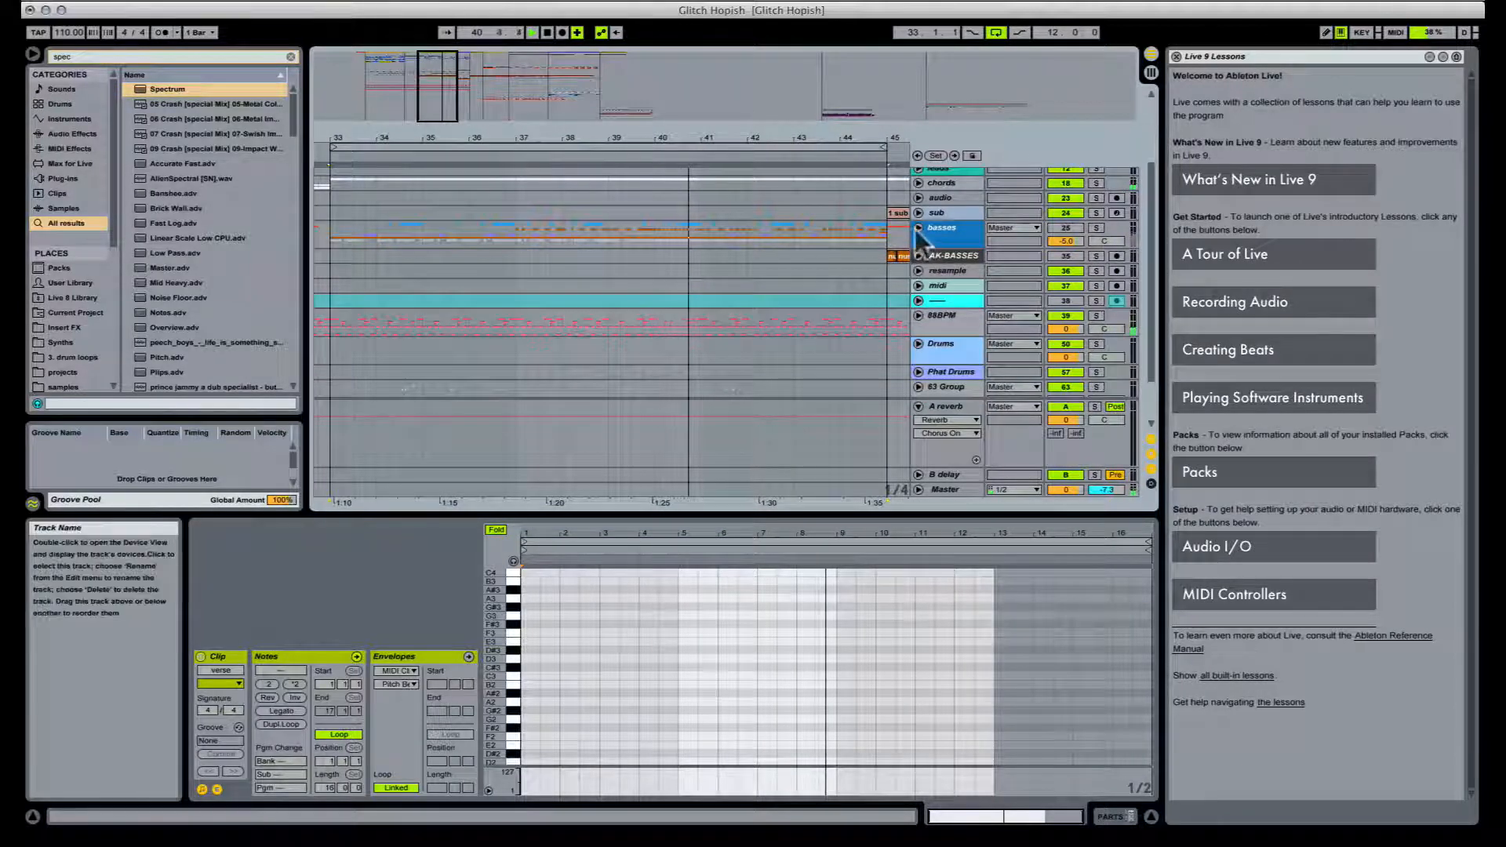
{"action": "left_click", "coordinate": [918, 228]}
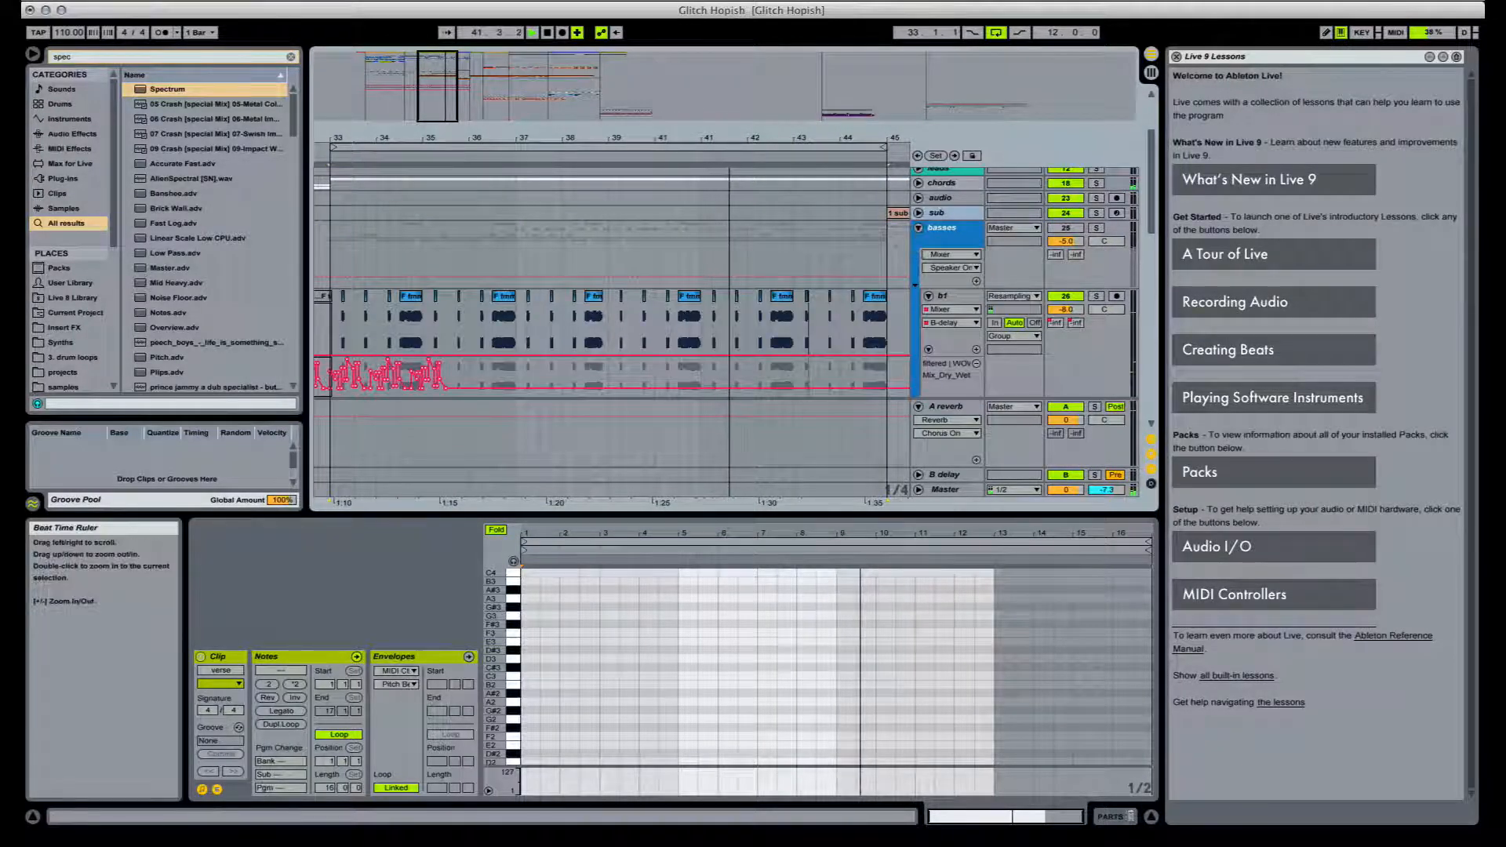
{"action": "left_click_drag", "start_coordinate": [668, 139], "coordinate": [703, 126]}
Step: Unfold the leads group and copy the yellow clip 2 from the chop track to the sine track at 33.1.1
{"action": "scroll", "coordinate": [750, 223], "scroll_direction": "up", "scroll_amount": 1}
{"action": "scroll", "coordinate": [750, 223], "scroll_direction": "up", "scroll_amount": 3}
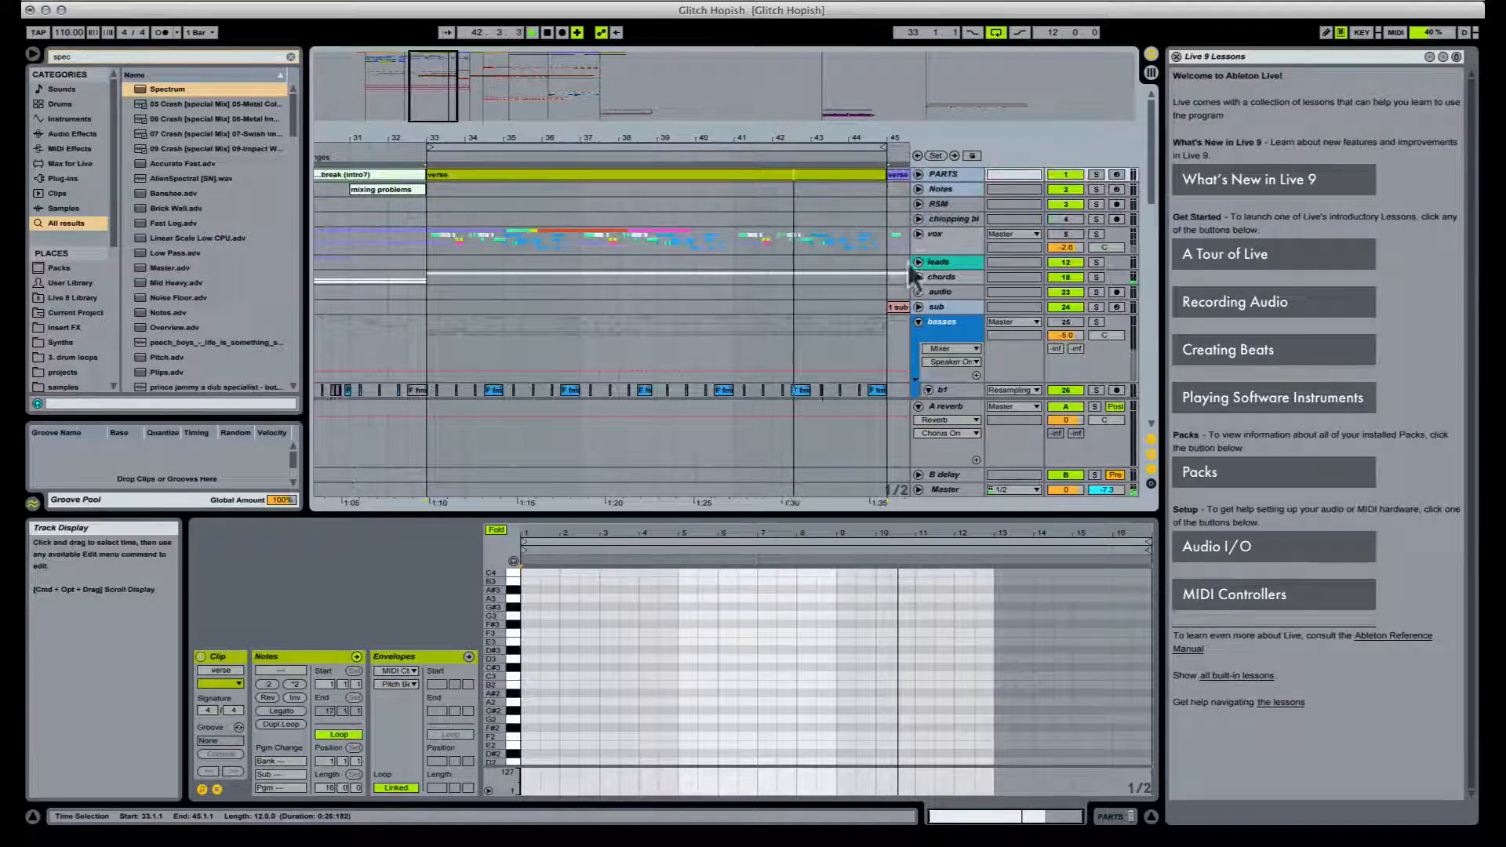
{"action": "left_click", "coordinate": [918, 263]}
{"action": "scroll", "coordinate": [746, 259], "scroll_direction": "down", "scroll_amount": 4}
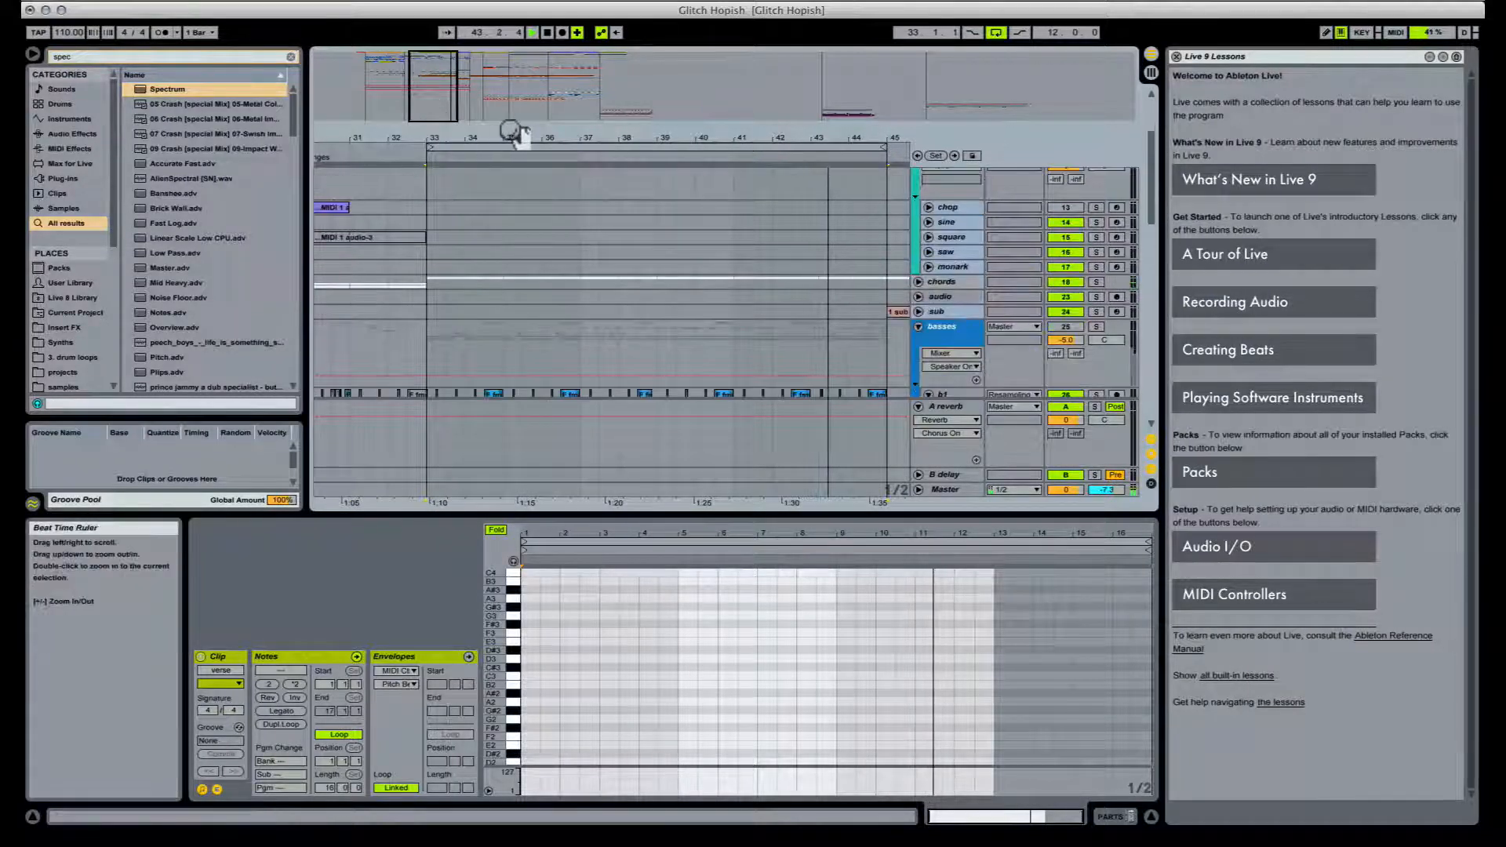
{"action": "left_click_drag", "start_coordinate": [515, 137], "coordinate": [510, 87]}
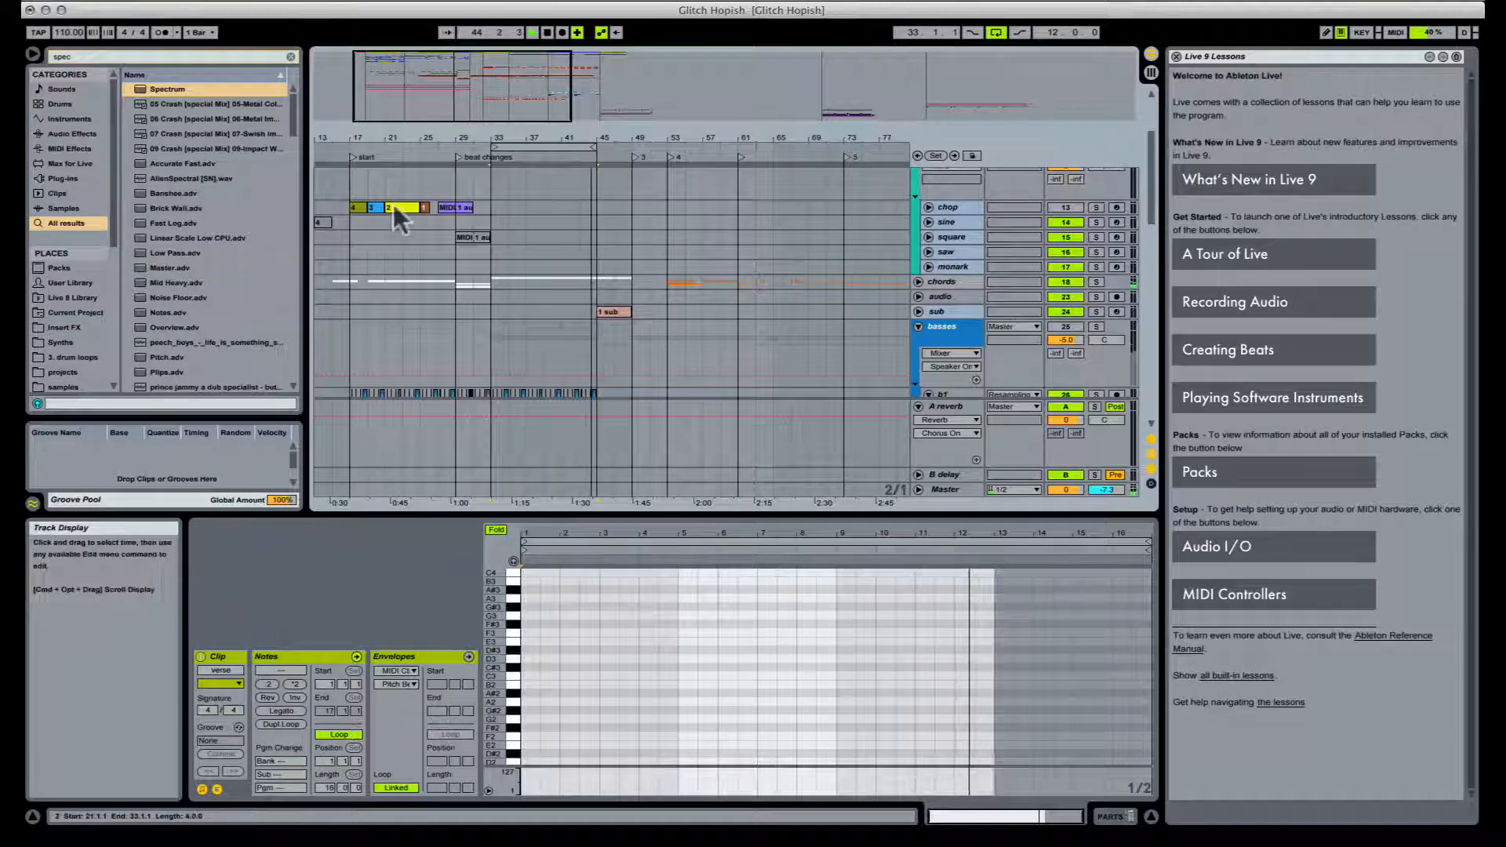
{"action": "left_click_drag", "start_coordinate": [393, 205], "coordinate": [502, 225]}
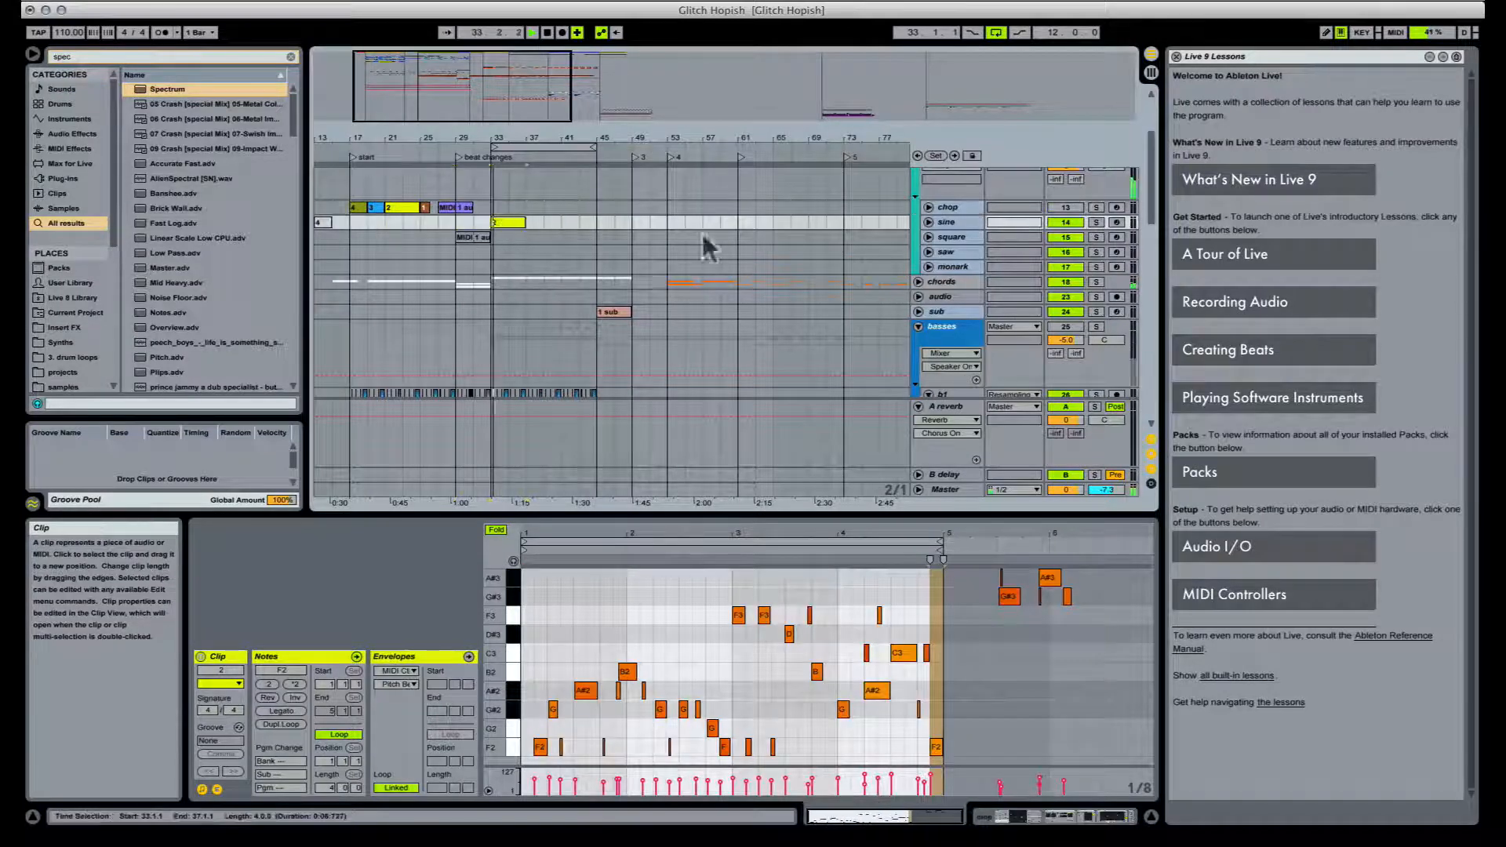
Step: Expand the sine track and copy the blue clip 3 from the chop track onto it at bar 37
{"action": "scroll", "coordinate": [996, 251], "scroll_direction": "up", "scroll_amount": 3}
{"action": "left_click_drag", "start_coordinate": [522, 133], "coordinate": [620, 220]}
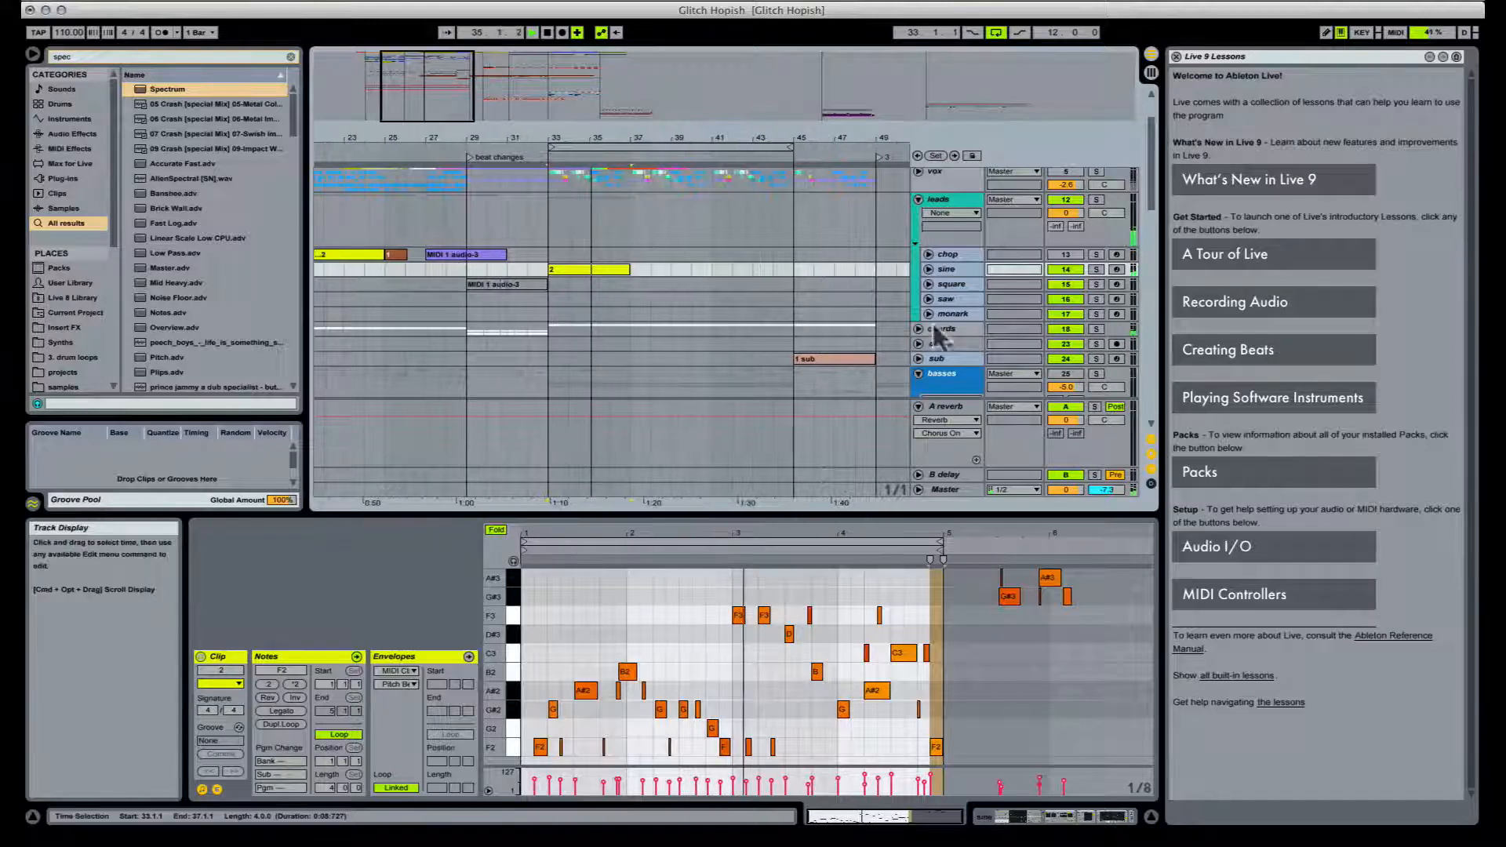
{"action": "left_click", "coordinate": [929, 270]}
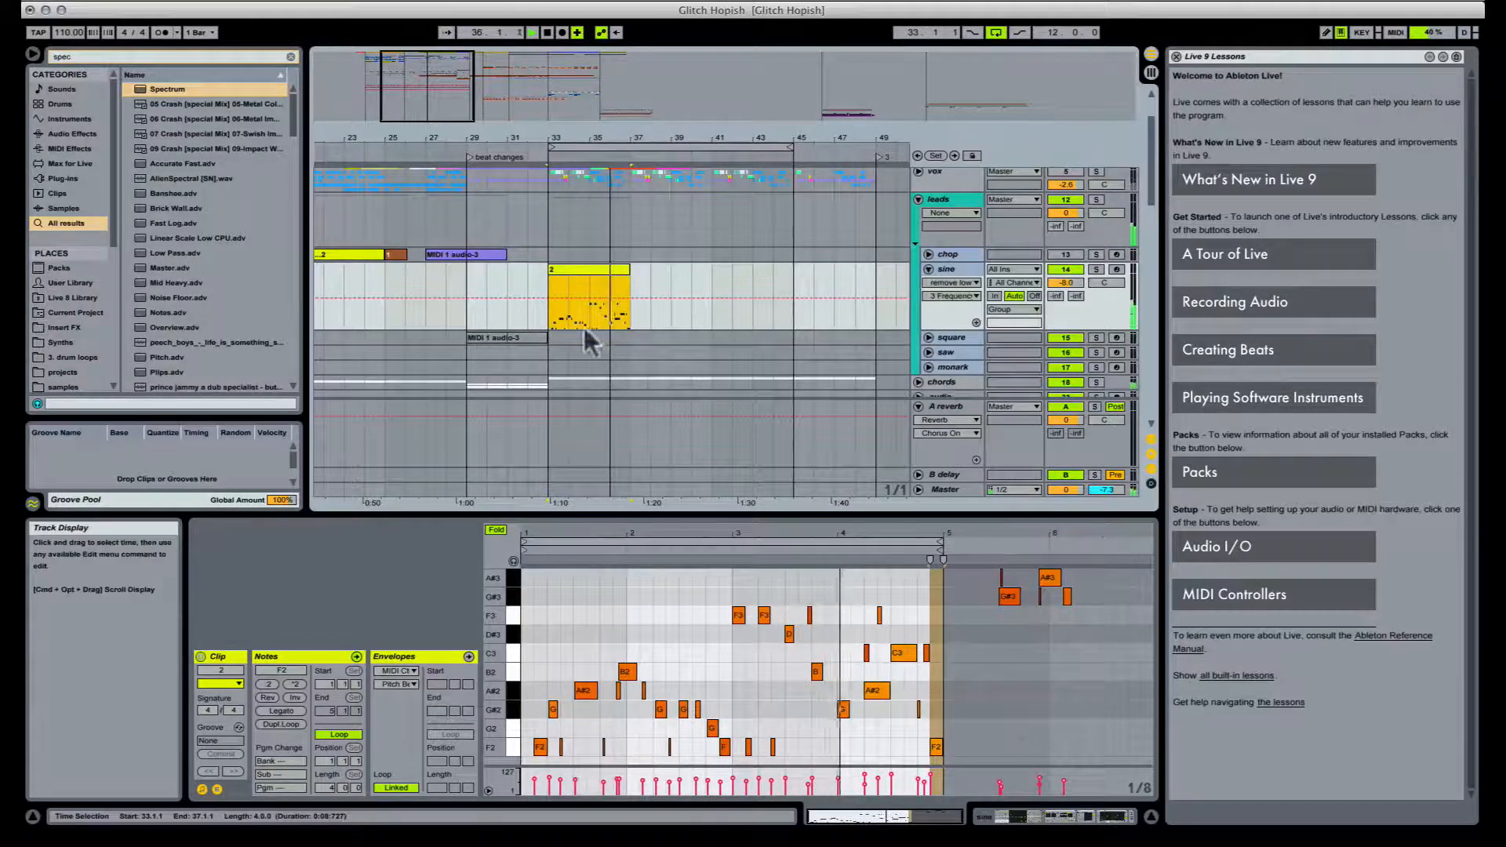
{"action": "left_click_drag", "start_coordinate": [589, 141], "coordinate": [647, 142]}
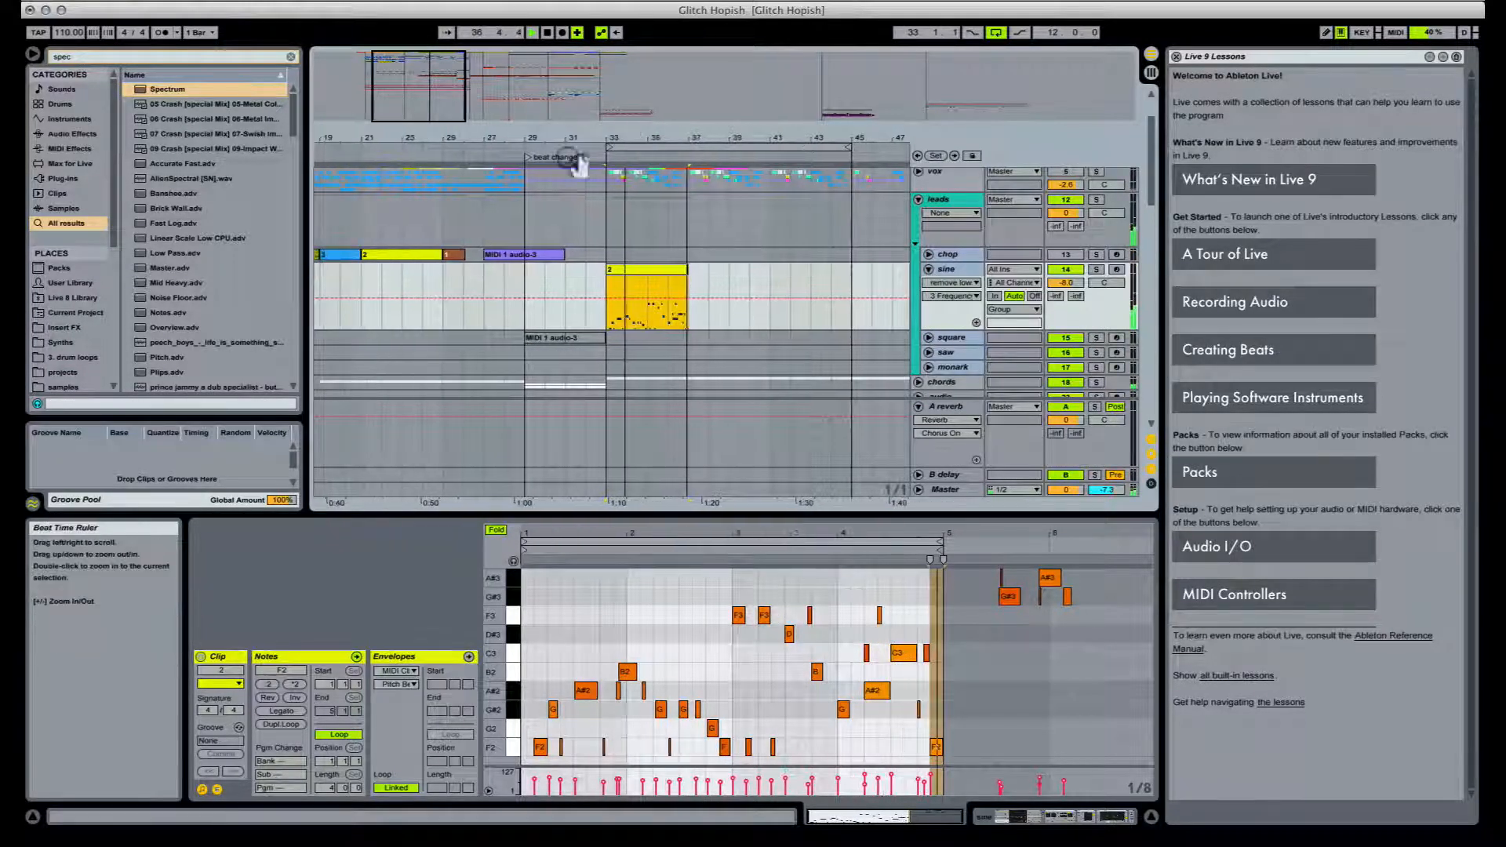
{"action": "key", "text": "space"}
{"action": "left_click_drag", "start_coordinate": [341, 252], "coordinate": [634, 304]}
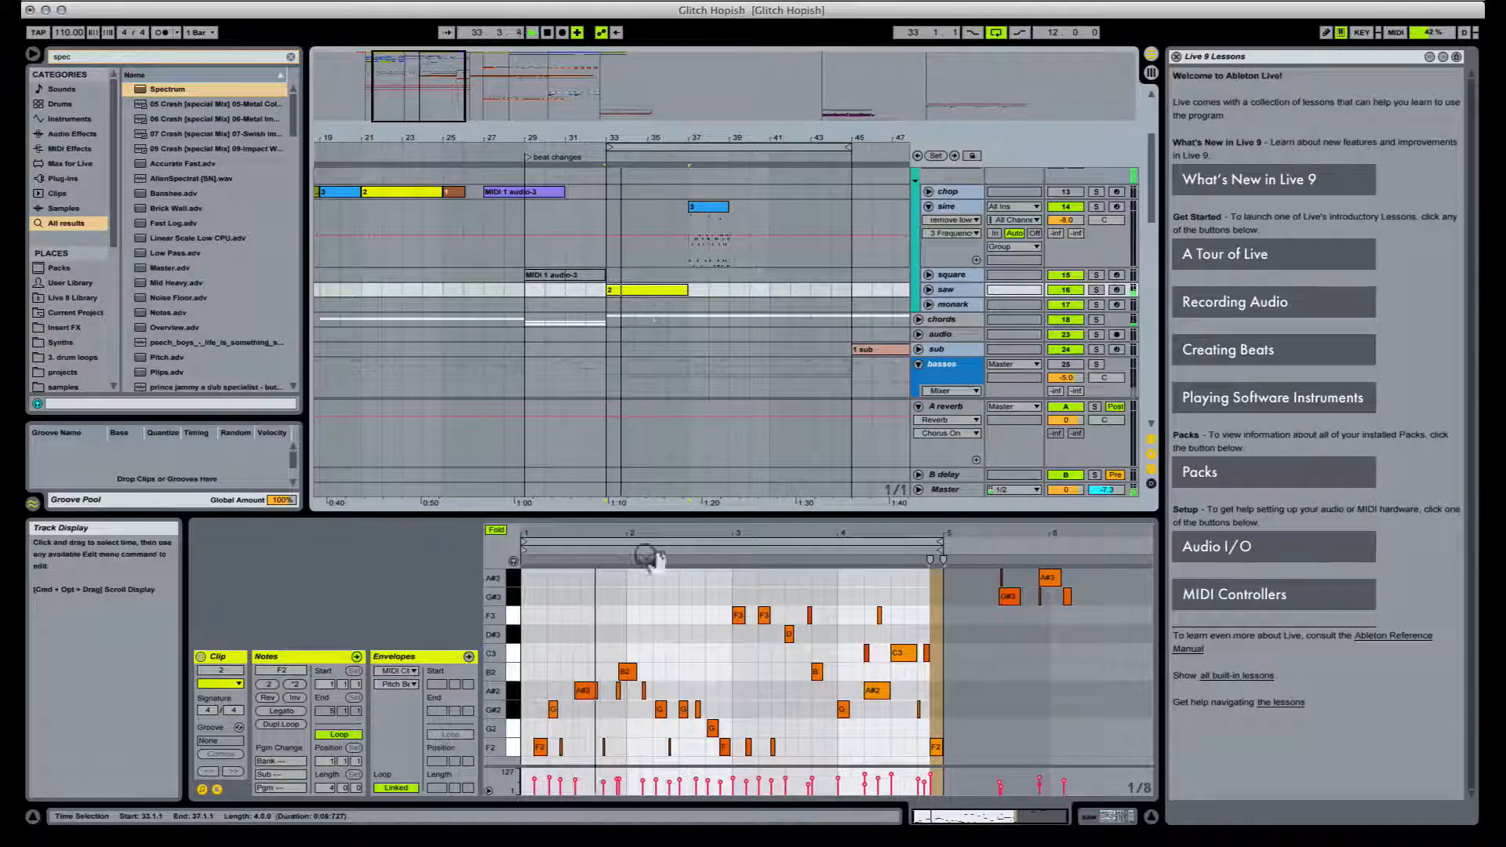
Step: Move the yellow clip 2 onto the monark track at 33.1.1 and lower the leads group's volume
{"action": "left_click_drag", "start_coordinate": [644, 291], "coordinate": [645, 302]}
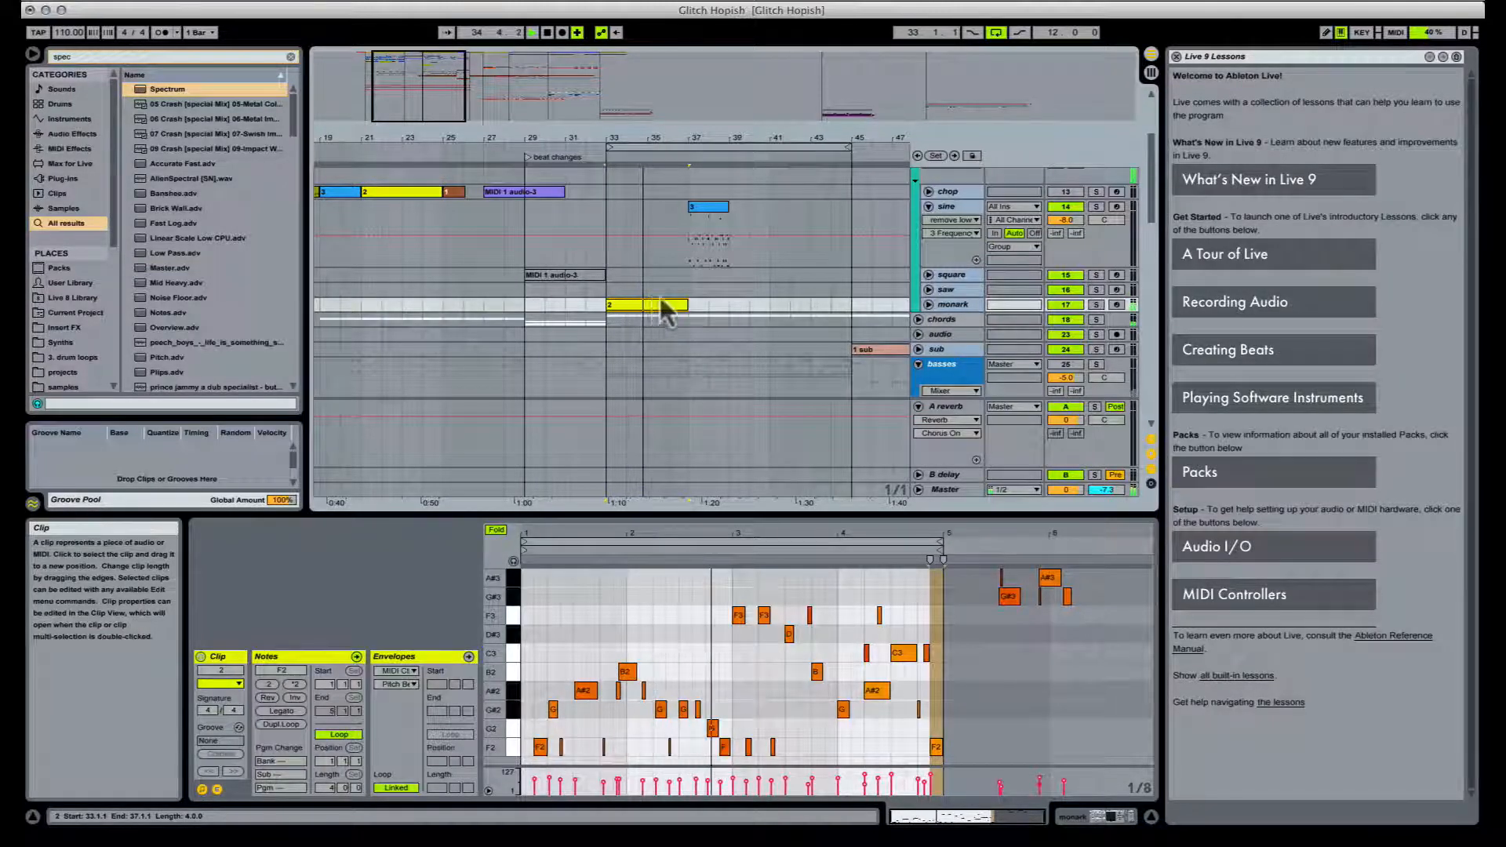
{"action": "scroll", "coordinate": [934, 314], "scroll_direction": "up", "scroll_amount": 3}
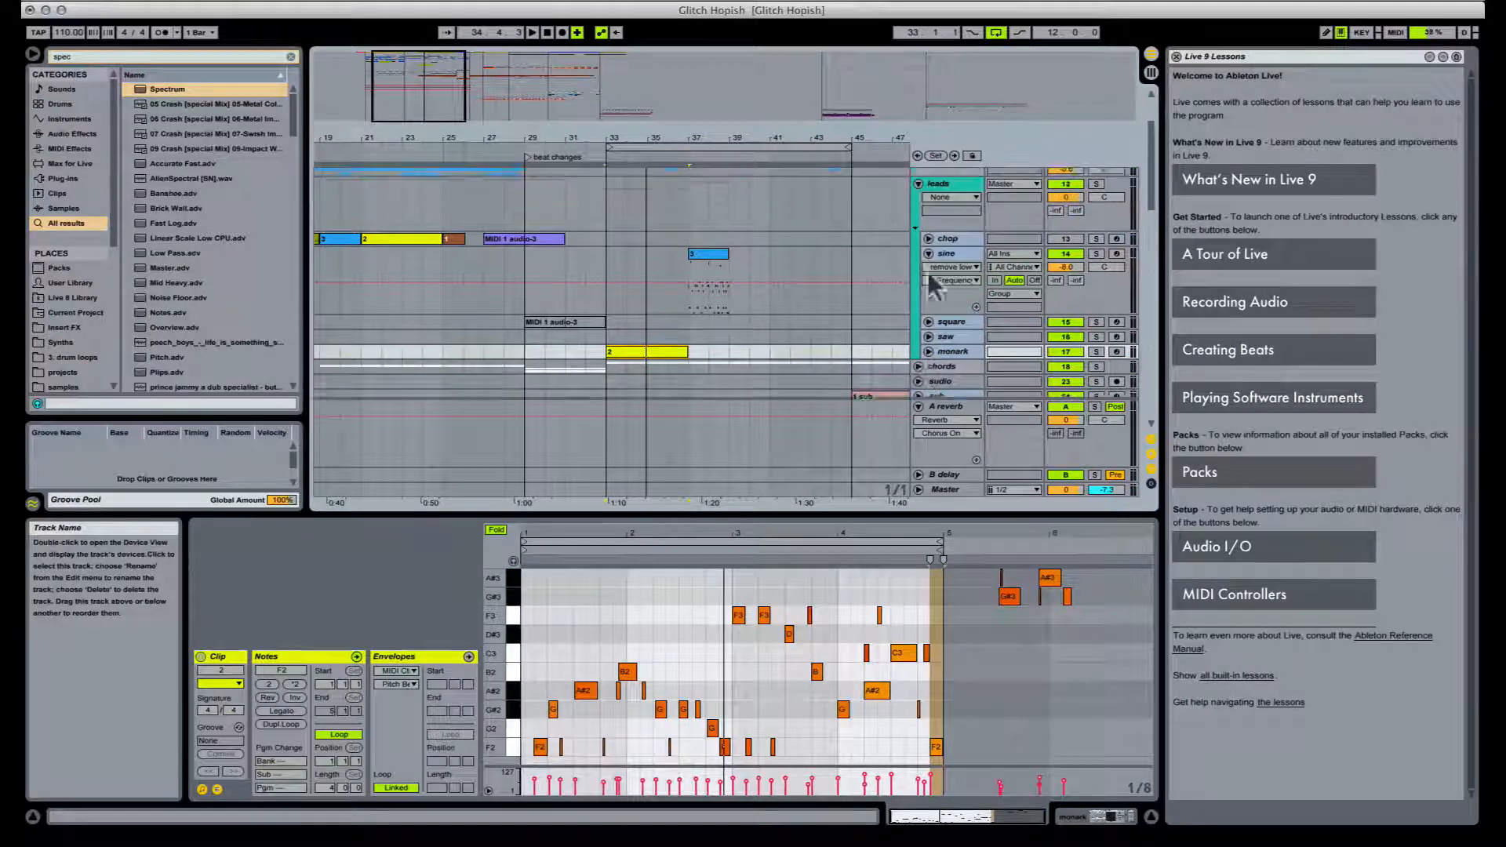
{"action": "left_click_drag", "start_coordinate": [1065, 229], "coordinate": [1065, 259]}
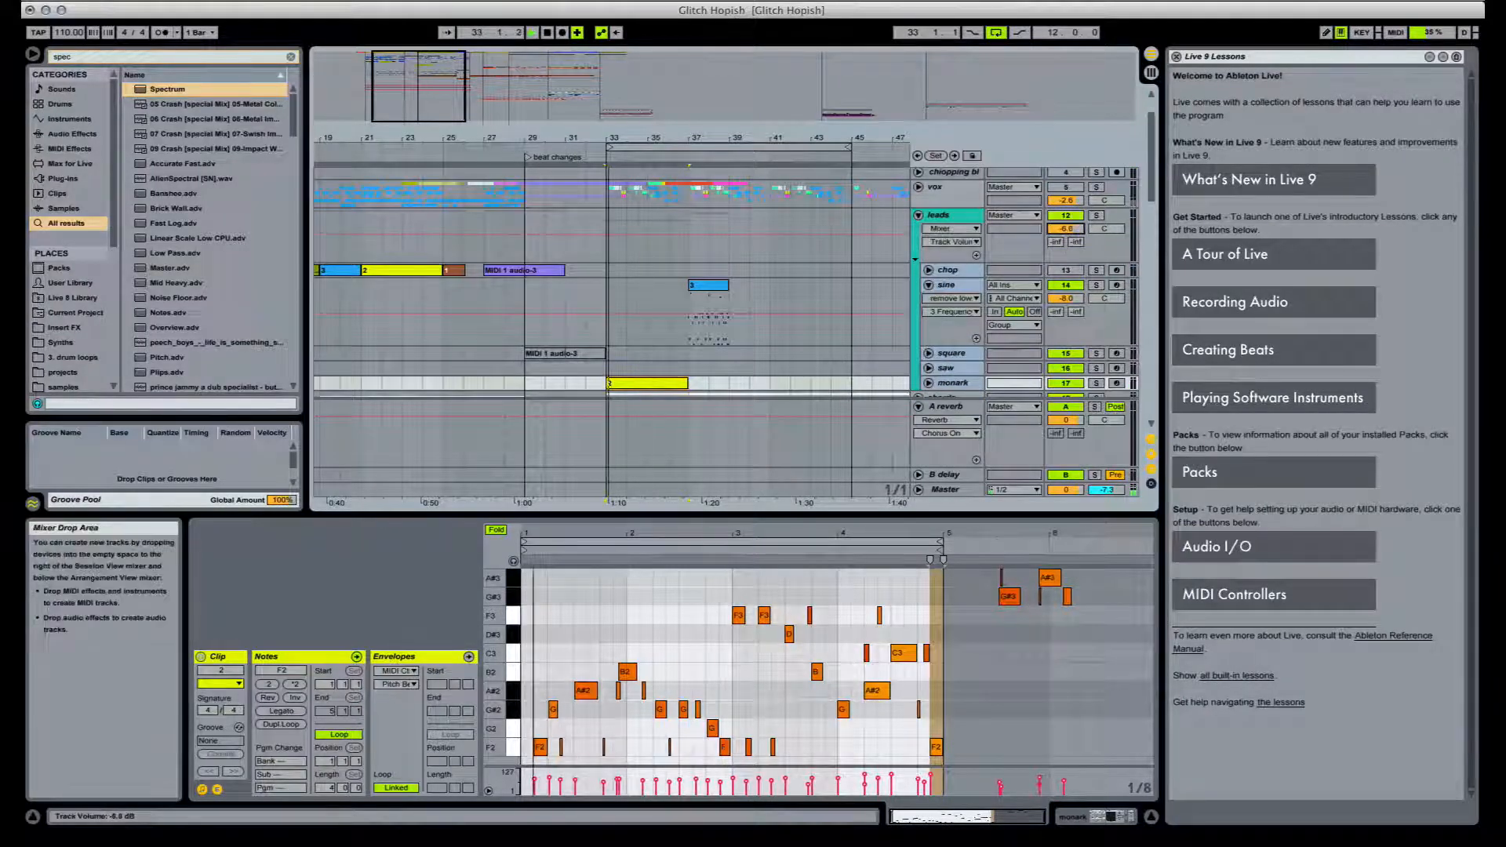
Step: Move the blue clip 3 to the monark track at 33.1.1, with copies at bars 37 and 39, and audition it
{"action": "scroll", "coordinate": [671, 271], "scroll_direction": "down", "scroll_amount": 3}
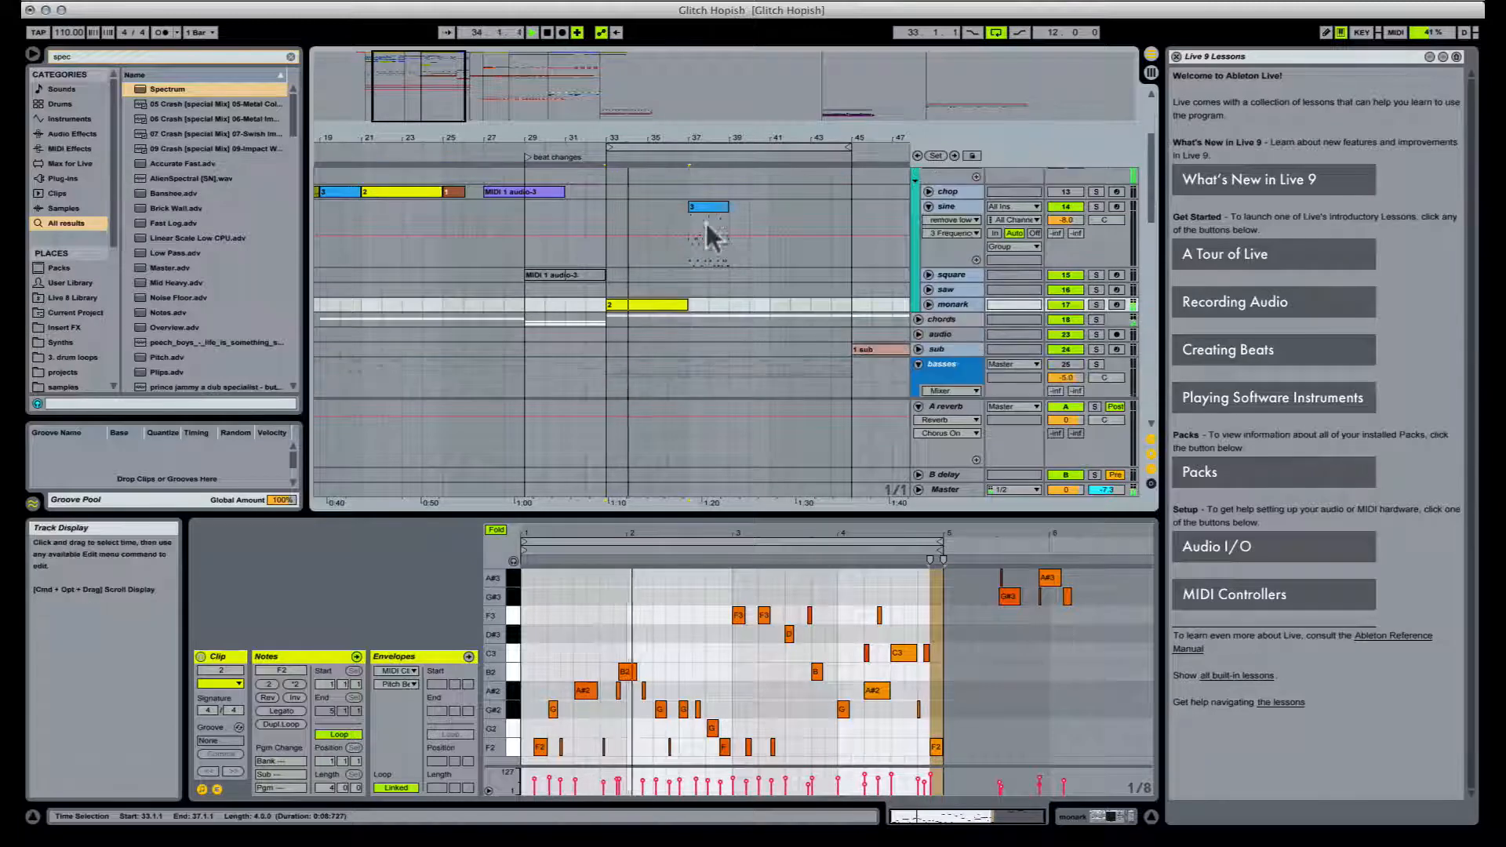
{"action": "left_click_drag", "start_coordinate": [667, 246], "coordinate": [622, 306]}
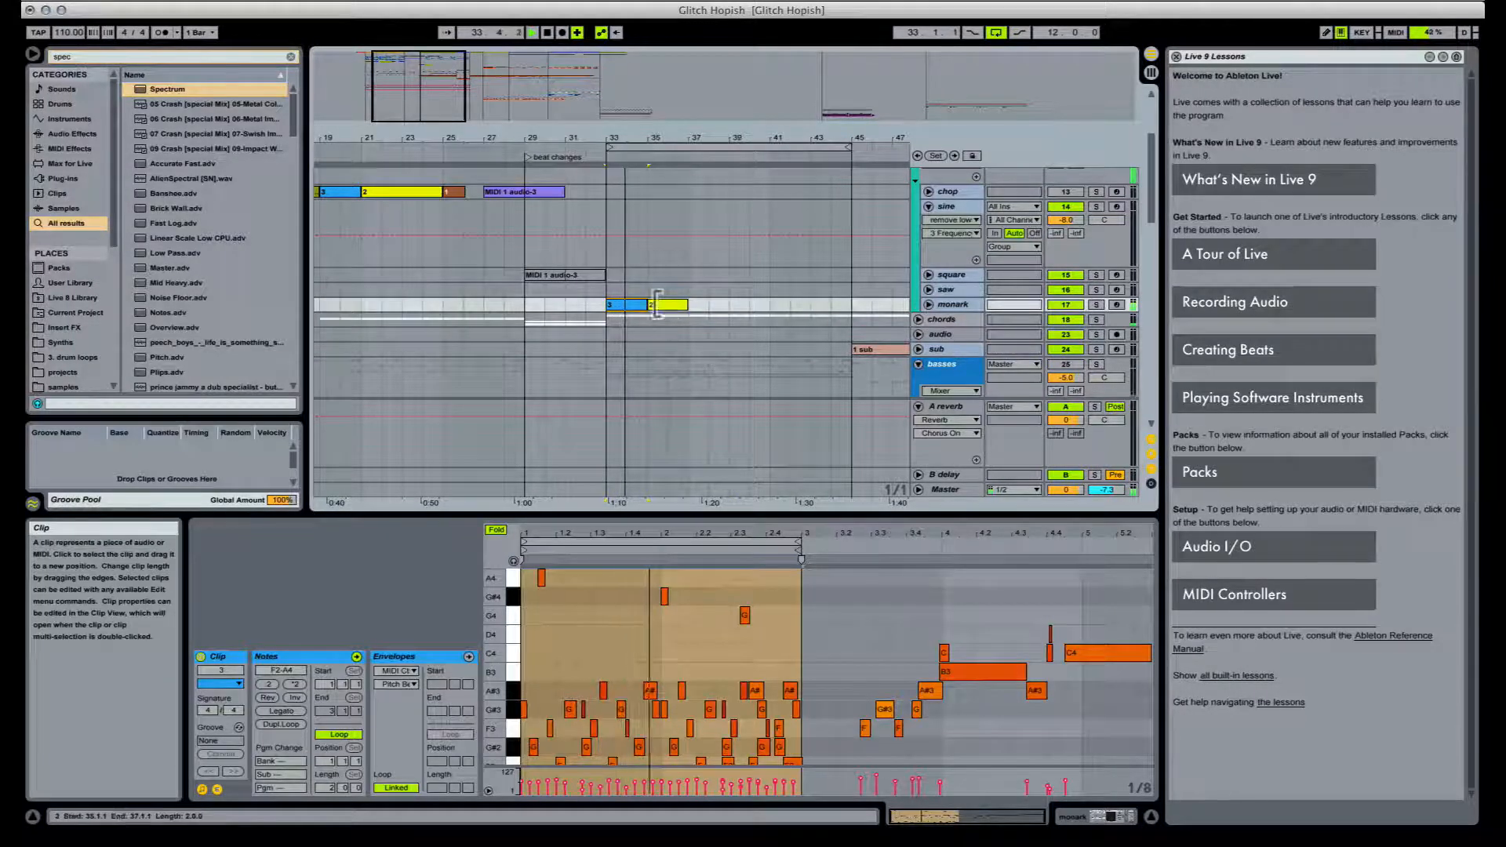
{"action": "mouse_move", "coordinate": [689, 299]}
{"action": "left_mouse_down"}
{"action": "mouse_move", "coordinate": [719, 302]}
{"action": "mouse_move", "coordinate": [627, 301]}
{"action": "mouse_move", "coordinate": [713, 302]}
{"action": "left_mouse_up"}
{"action": "left_click", "coordinate": [715, 310]}
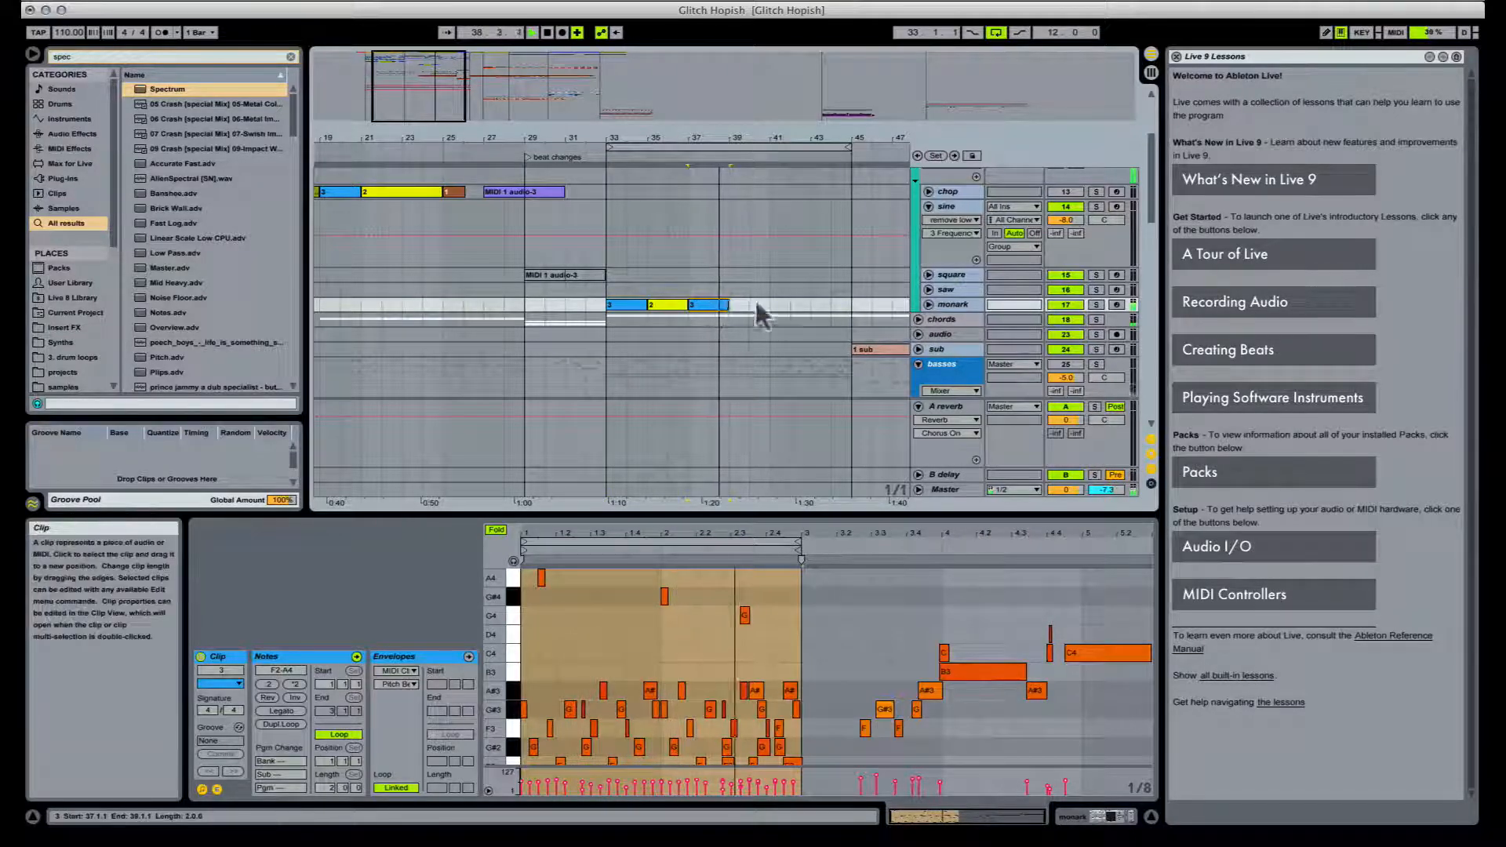
{"action": "key", "text": "super+d"}
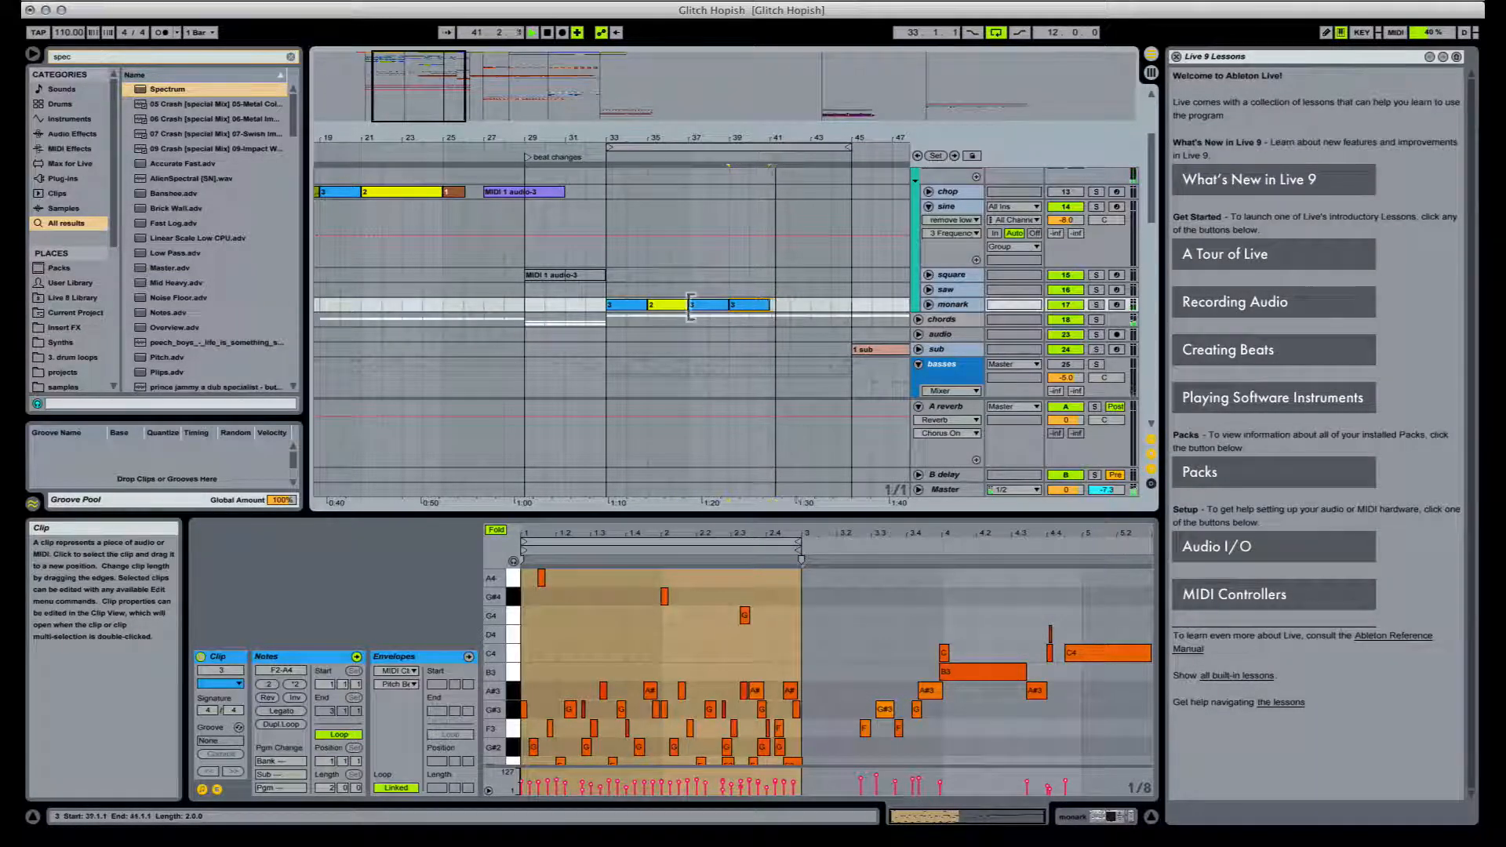
{"action": "key", "text": "space"}
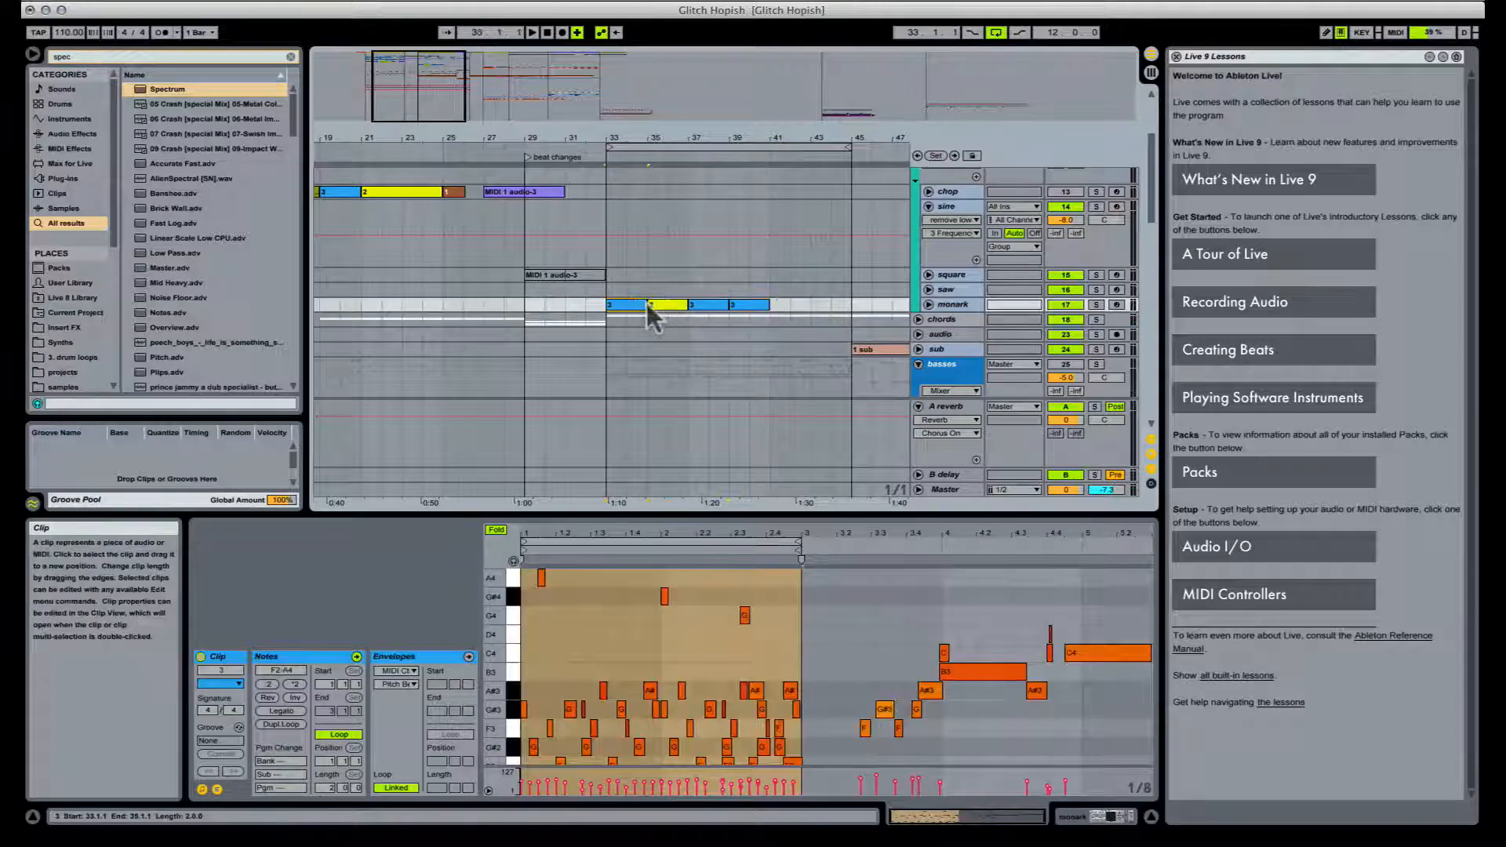
Step: Copy the yellow clip 2 from the chop track to the sine track at 33.1.1 and audition it
{"action": "left_click", "coordinate": [392, 192]}
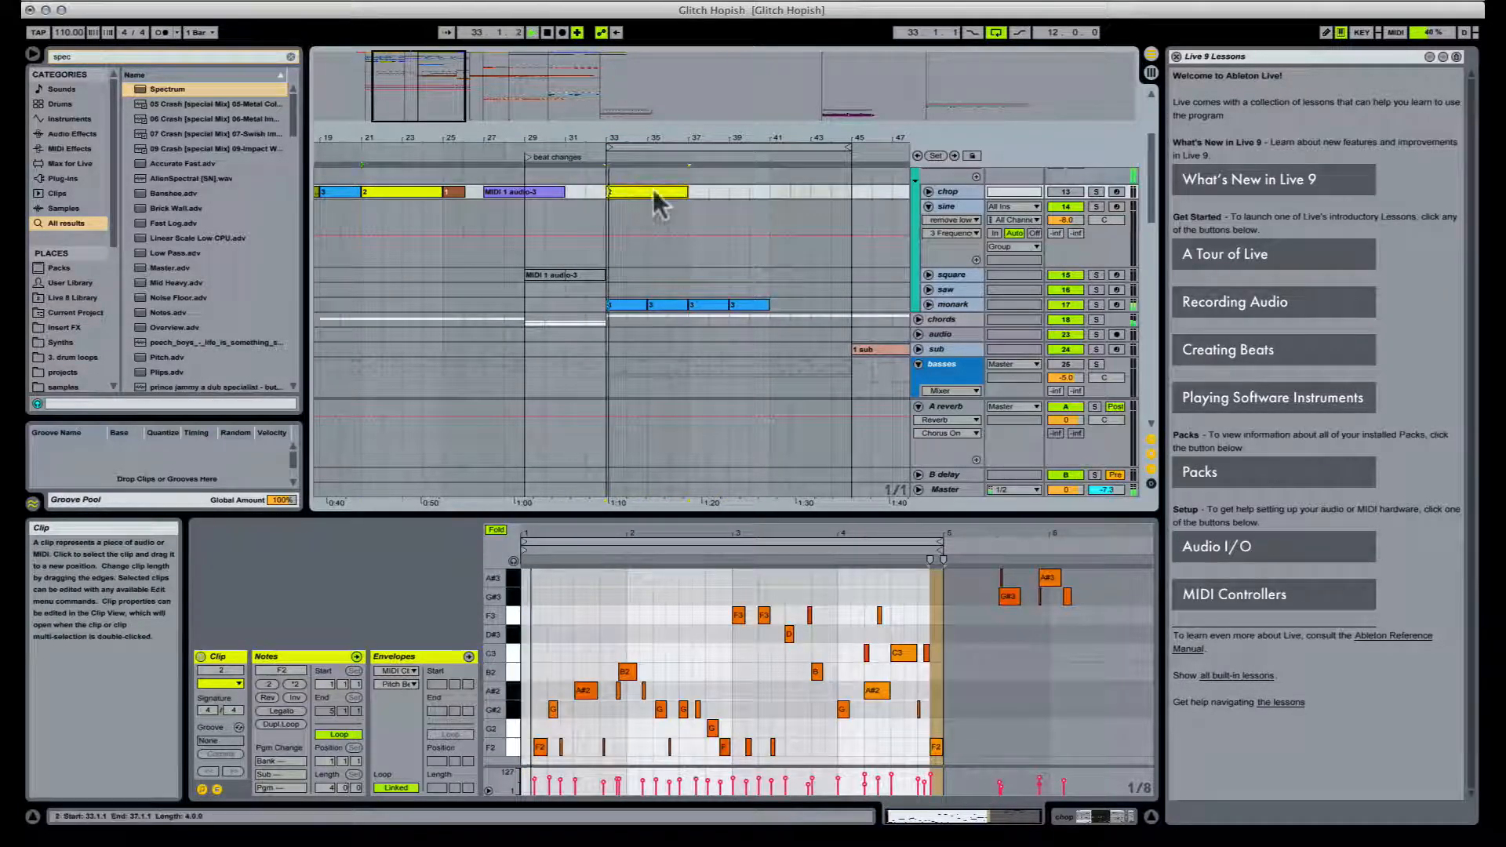
{"action": "left_click_drag", "start_coordinate": [656, 191], "coordinate": [651, 211]}
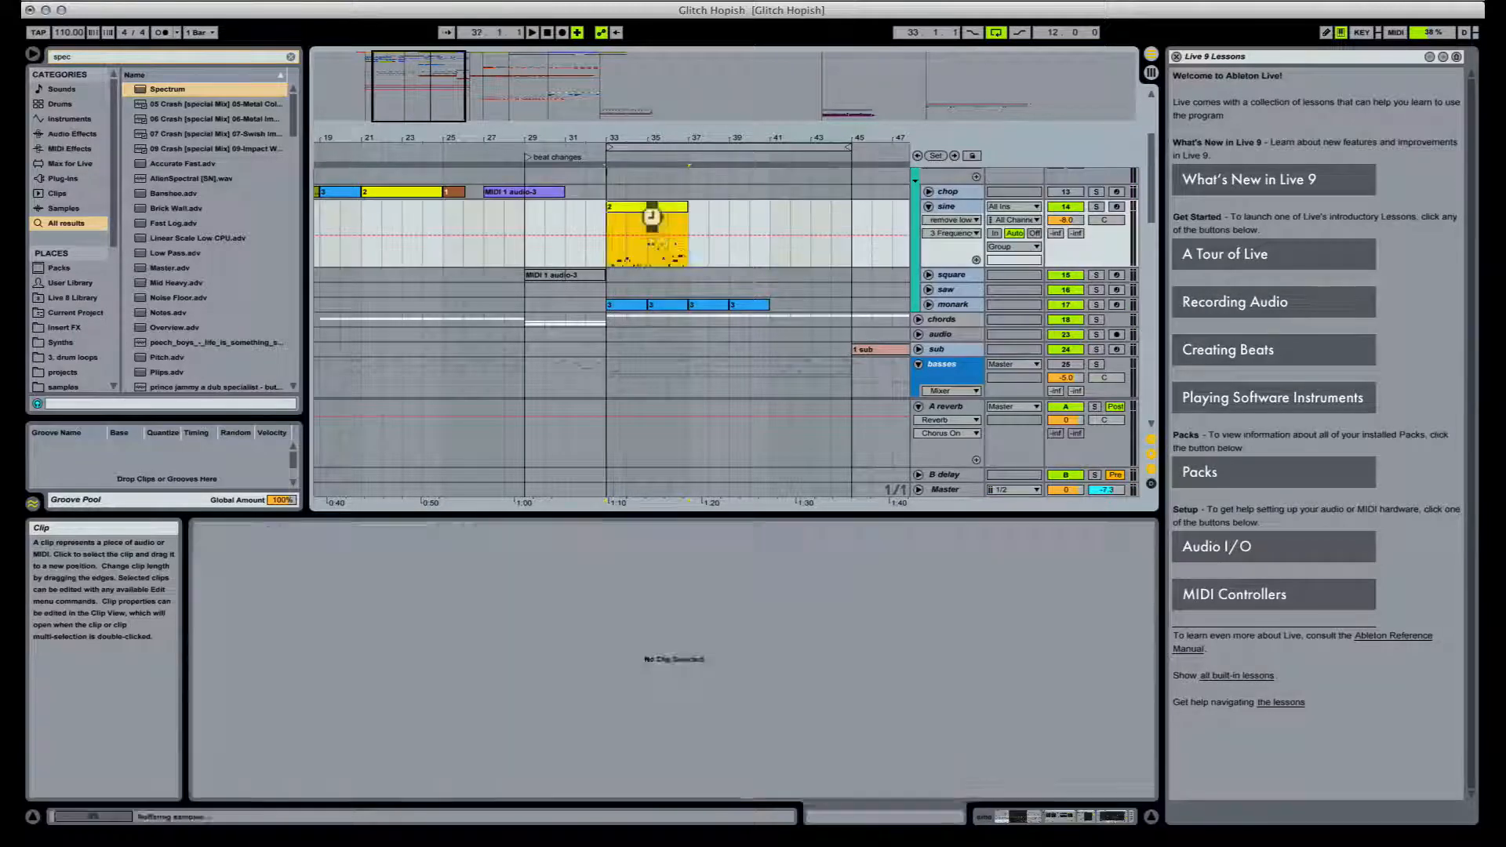
{"action": "key", "text": "space"}
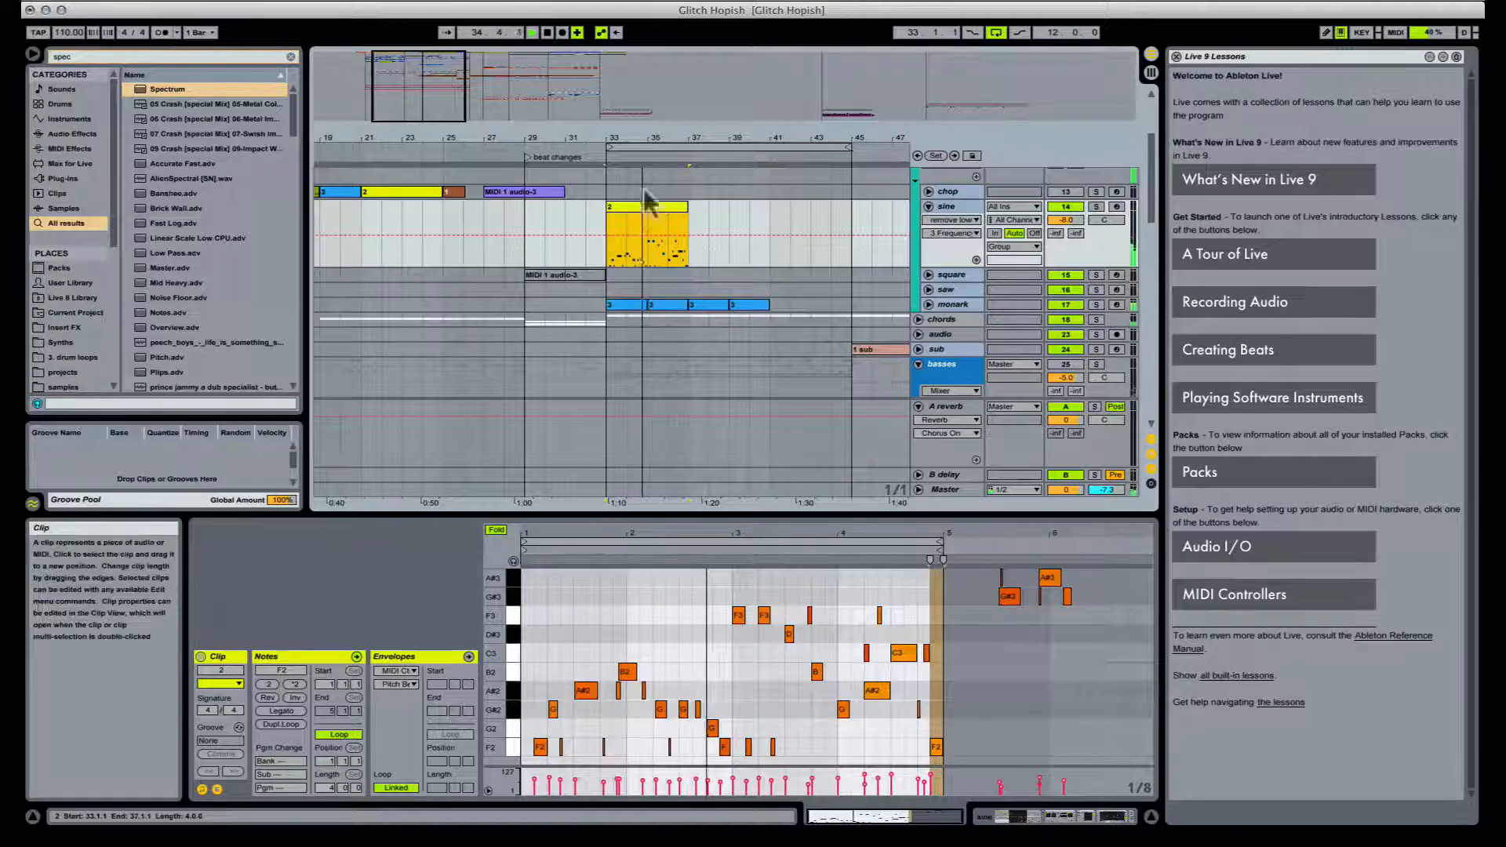
Step: Cut a gap from 33.3.1 to 33.4.1 out of the first clip 3 on the monark track
{"action": "left_click_drag", "start_coordinate": [649, 138], "coordinate": [552, 313]}
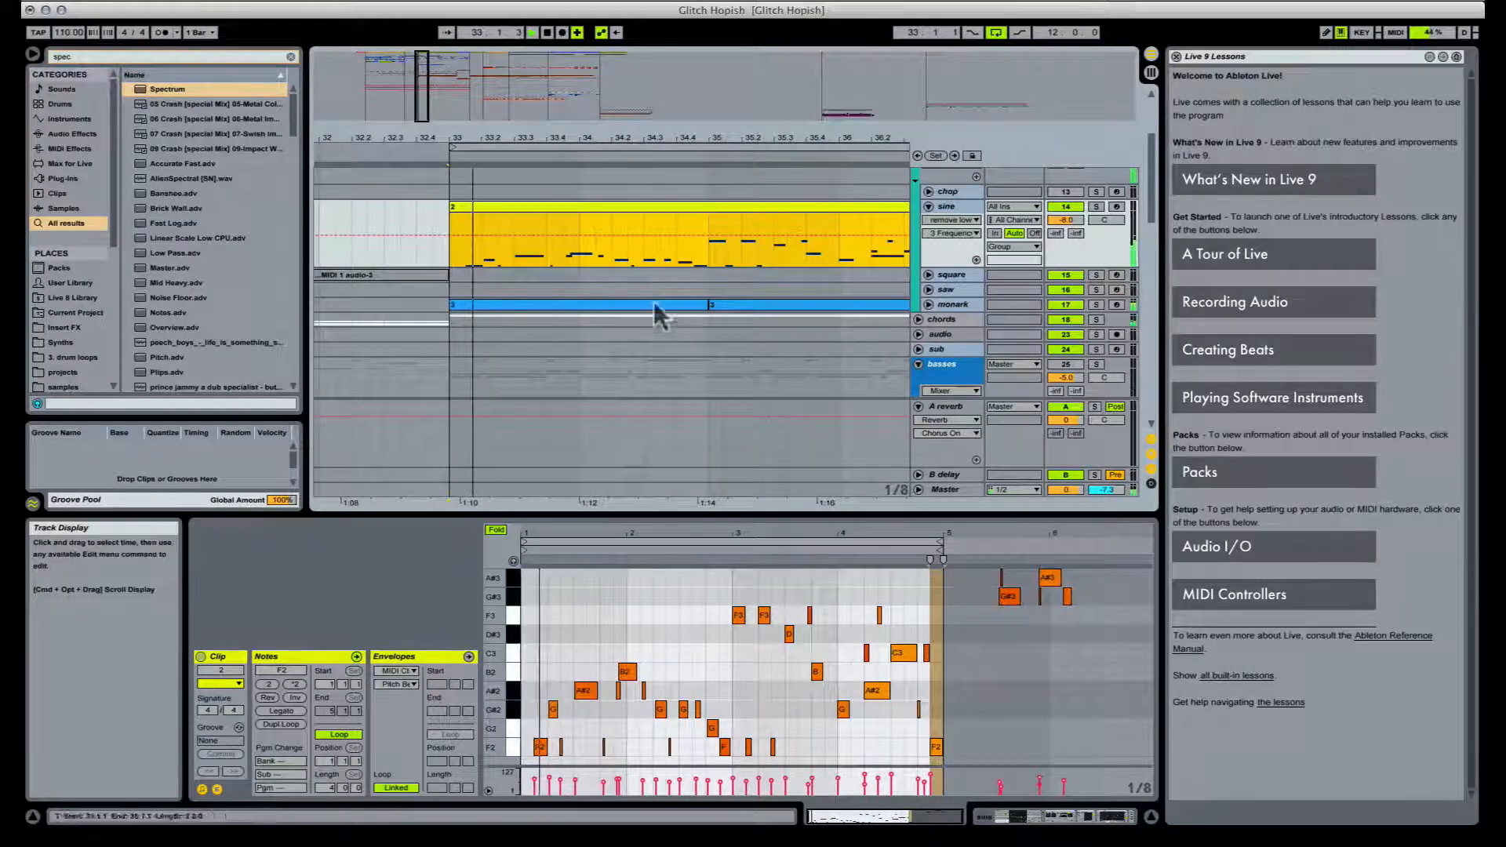
{"action": "key", "text": "space"}
{"action": "left_click_drag", "start_coordinate": [513, 252], "coordinate": [488, 253]}
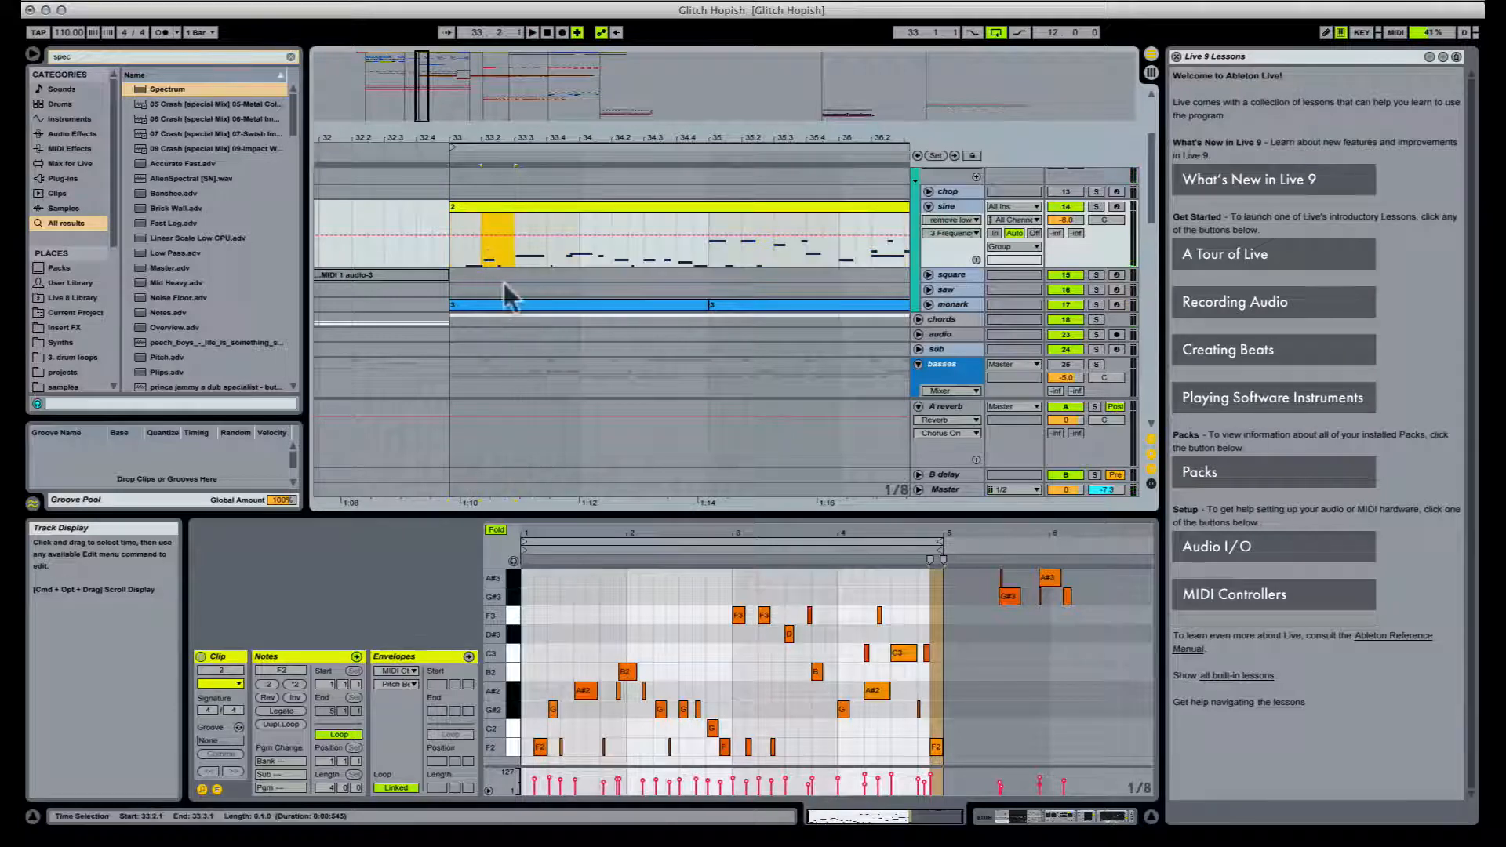
{"action": "left_click_drag", "start_coordinate": [522, 306], "coordinate": [549, 300]}
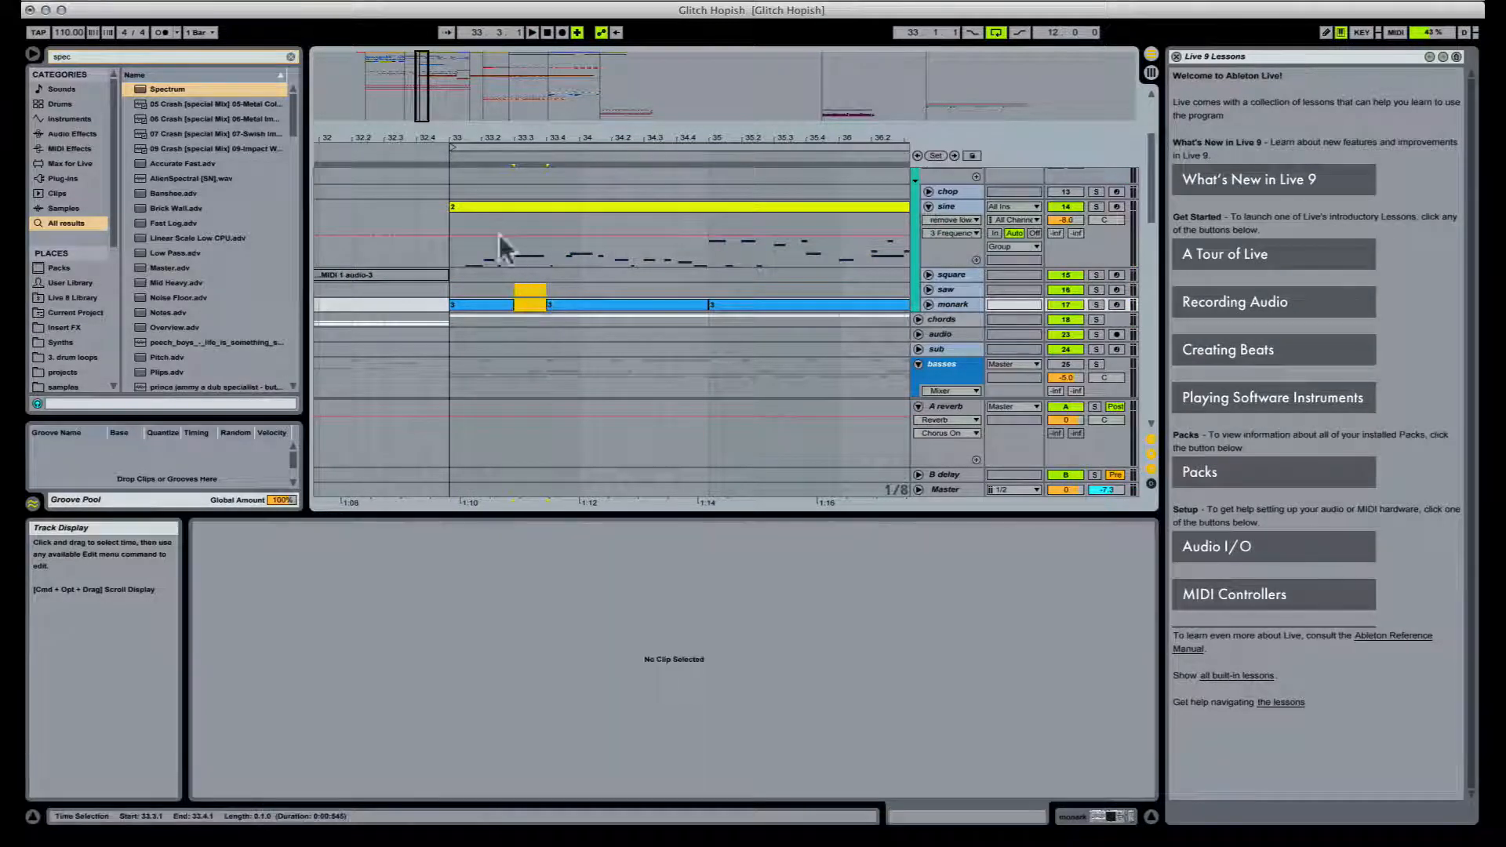
Step: Trim the start of the sine track's clip 2 to 33.2.3 and play the section from 33.1.1
{"action": "left_click_drag", "start_coordinate": [450, 207], "coordinate": [499, 210]}
{"action": "left_click", "coordinate": [445, 215]}
{"action": "key", "text": "space"}
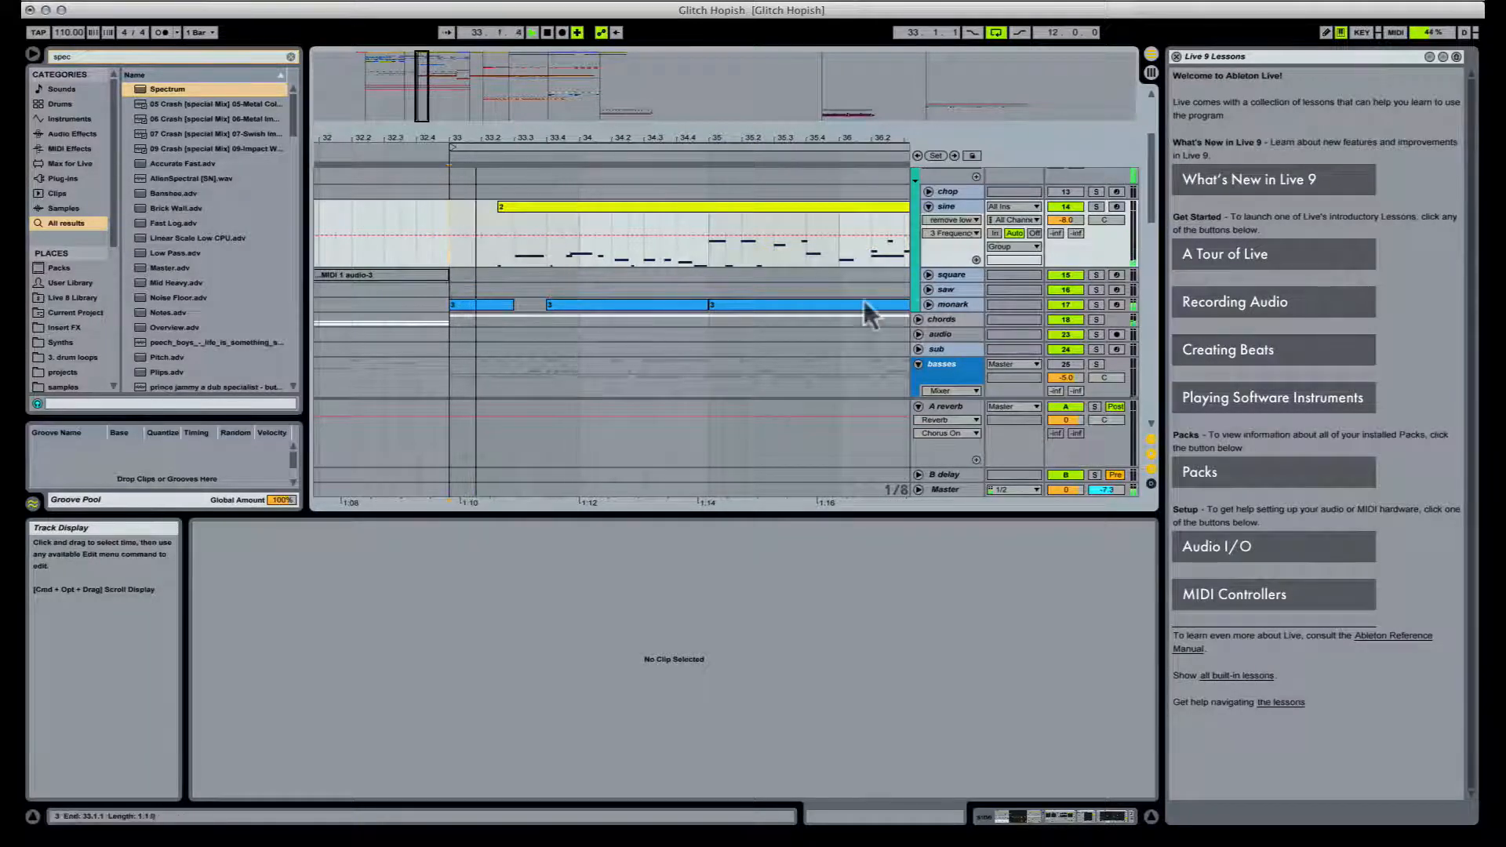
Step: Expand the monark track, set its volume to about -12.6 dB, and raise the sine track's volume to 0 dB
{"action": "left_click", "coordinate": [928, 306]}
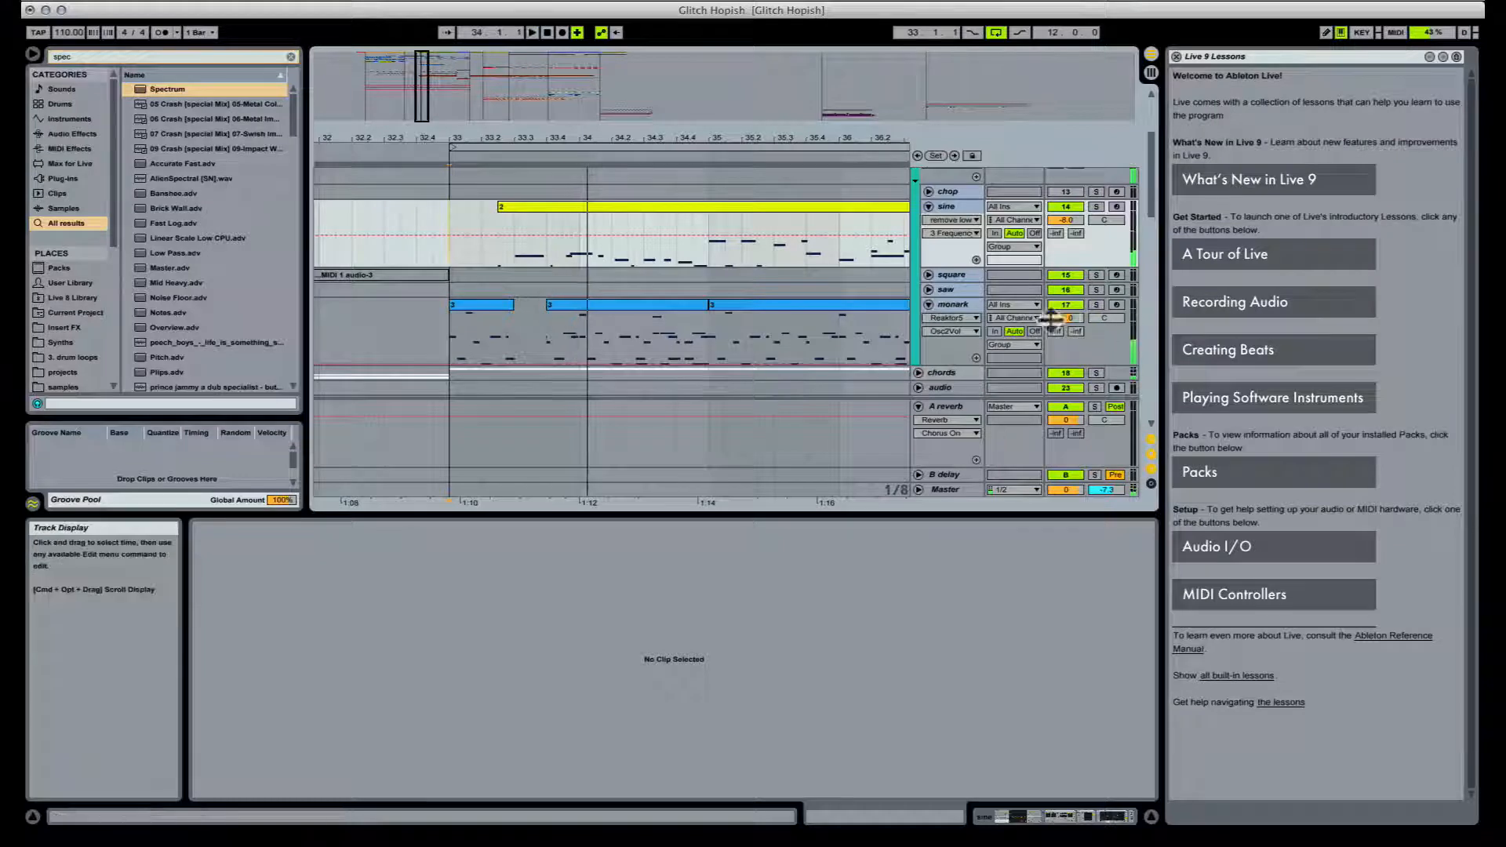
{"action": "mouse_move", "coordinate": [1078, 319]}
{"action": "left_mouse_down"}
{"action": "mouse_move", "coordinate": [1078, 339]}
{"action": "mouse_move", "coordinate": [1066, 317]}
{"action": "left_mouse_up"}
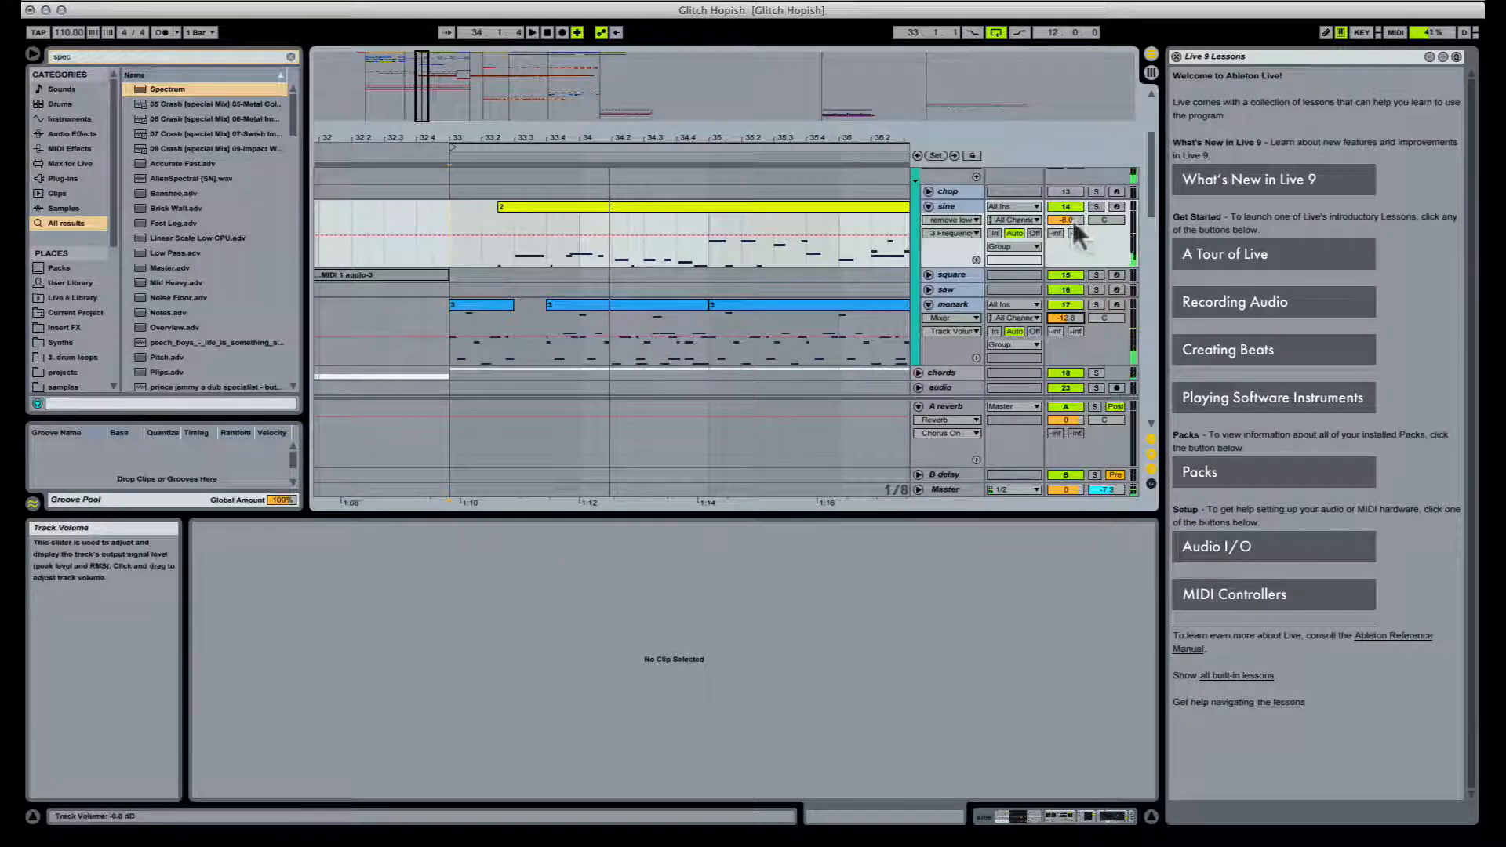
{"action": "left_click_drag", "start_coordinate": [1065, 220], "coordinate": [1066, 180]}
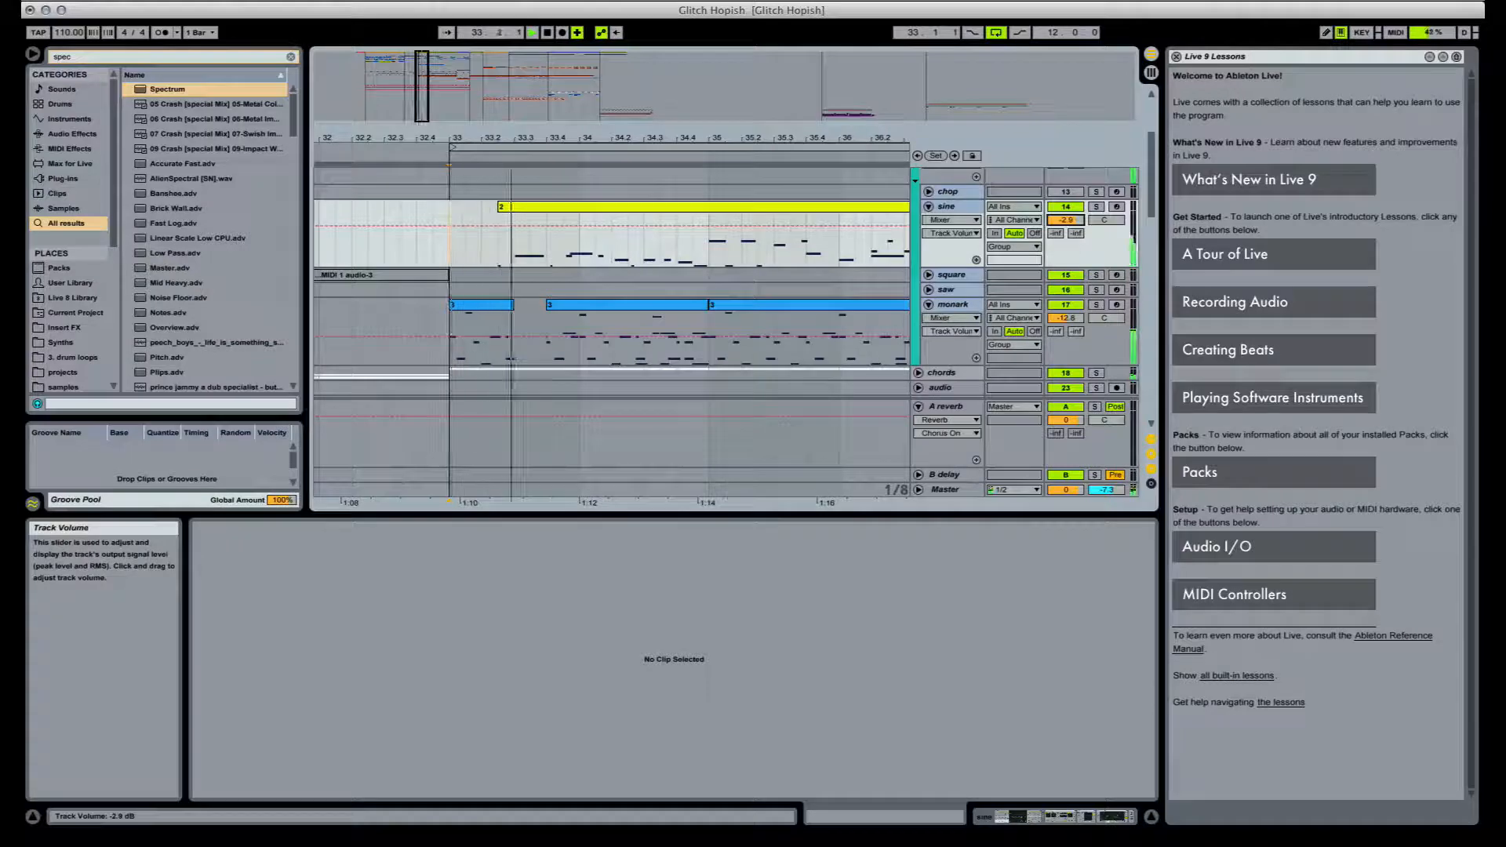
{"action": "key", "text": "space"}
{"action": "key", "text": "space"}
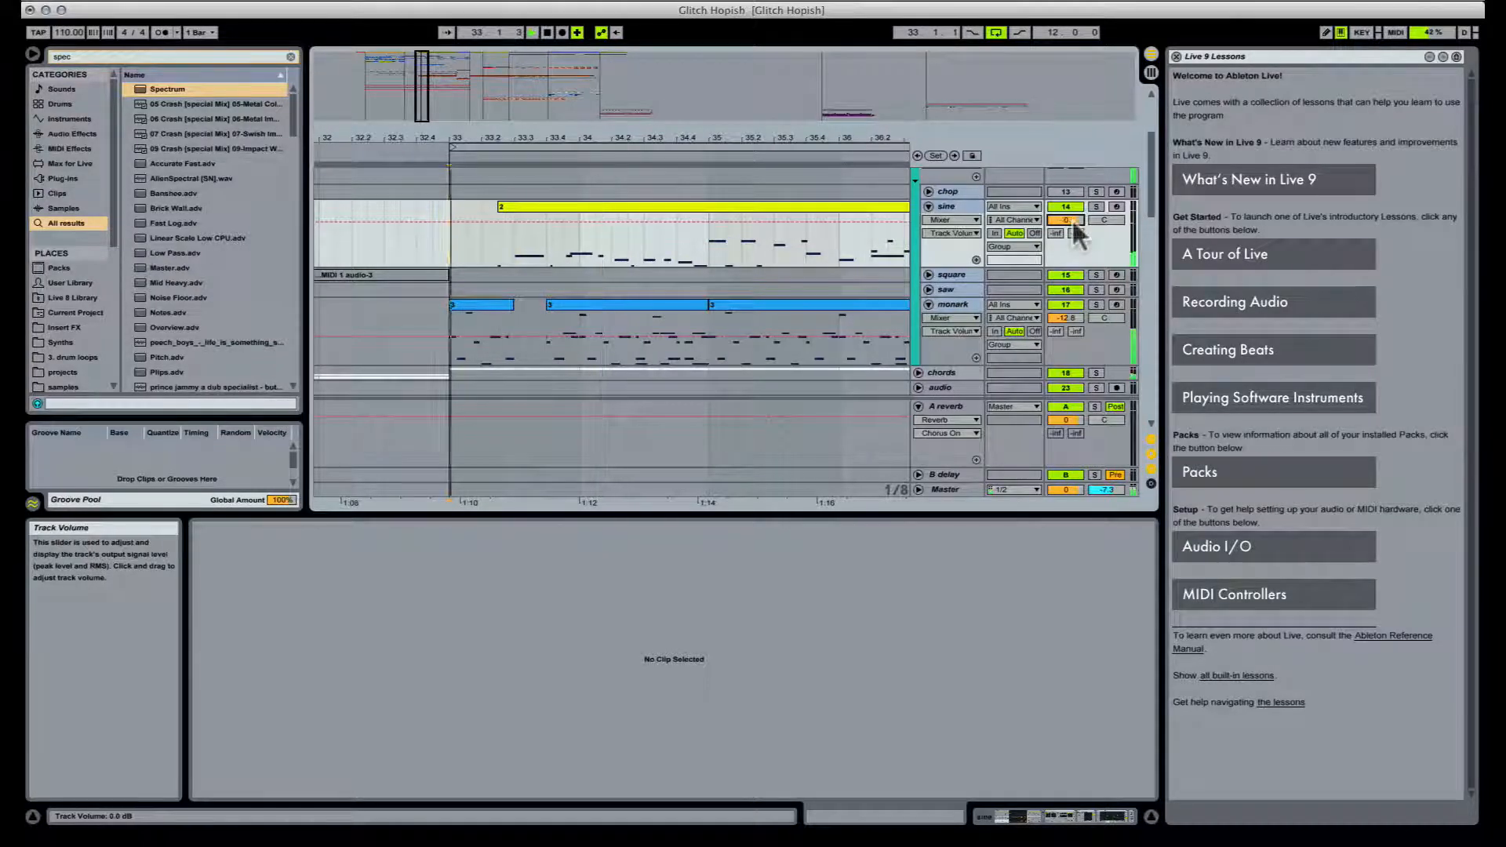
{"action": "left_click_drag", "start_coordinate": [1072, 222], "coordinate": [1072, 200]}
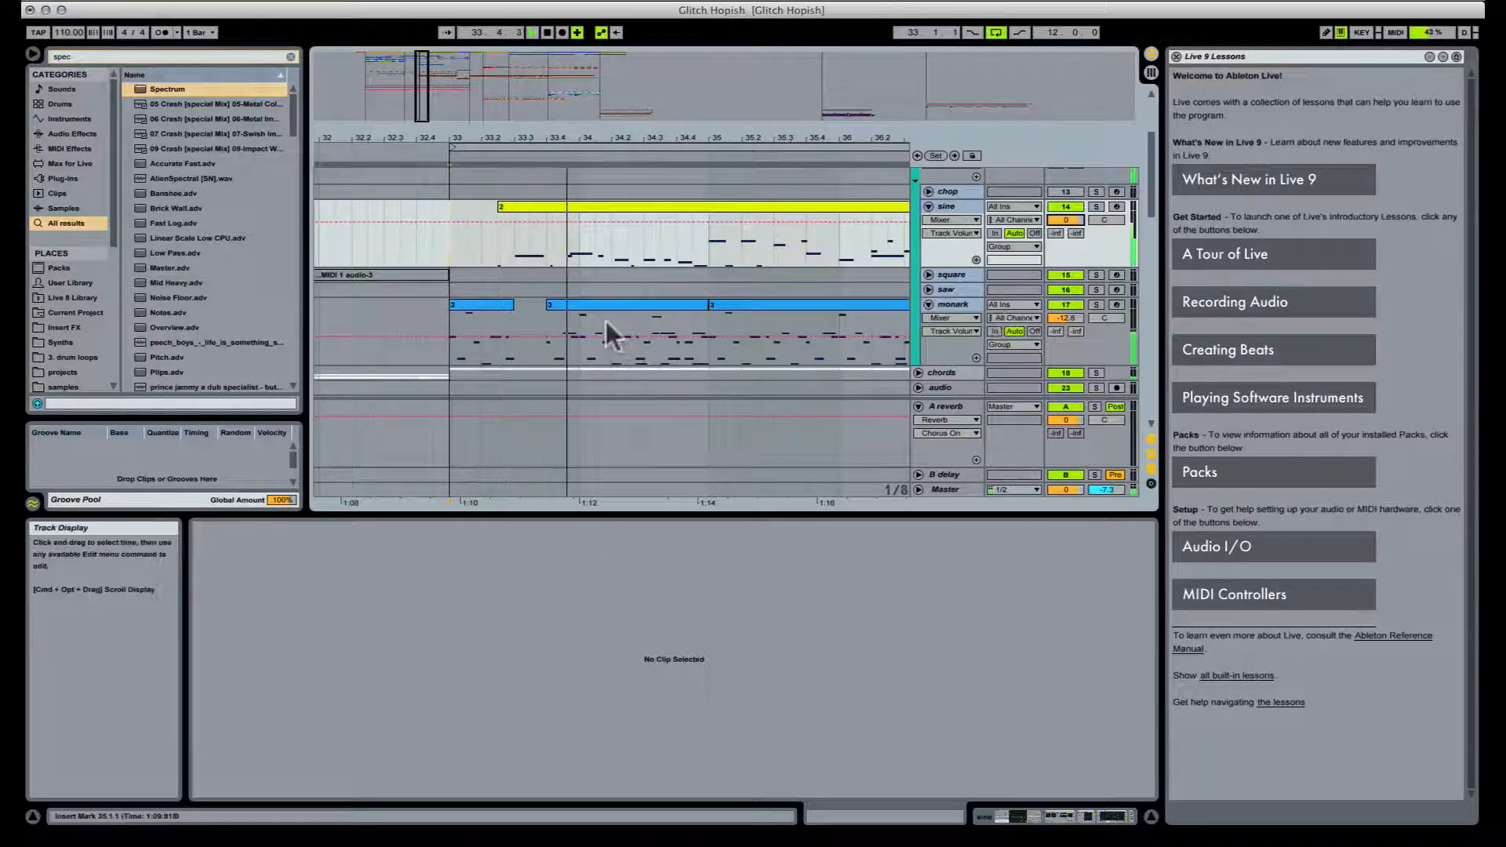
Step: Split the monark clip at 34.1.1 and trim the starts of the following two pieces to 34.3.1 and 35.2.1
{"action": "left_click", "coordinate": [578, 354]}
{"action": "key", "text": "super+e"}
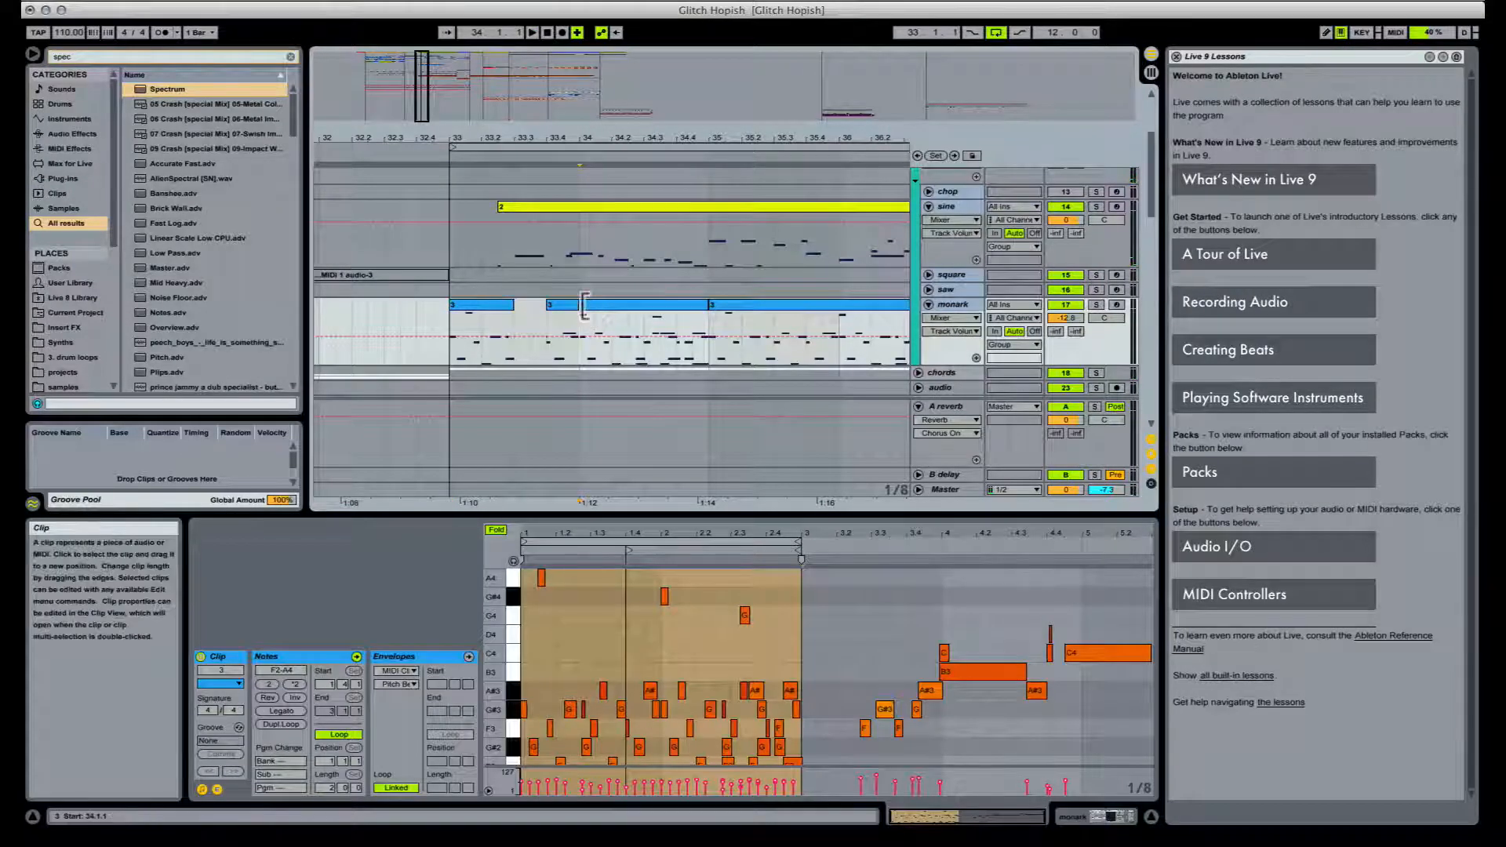
{"action": "left_click_drag", "start_coordinate": [585, 304], "coordinate": [613, 307]}
{"action": "left_click", "coordinate": [548, 323]}
{"action": "key", "text": "space"}
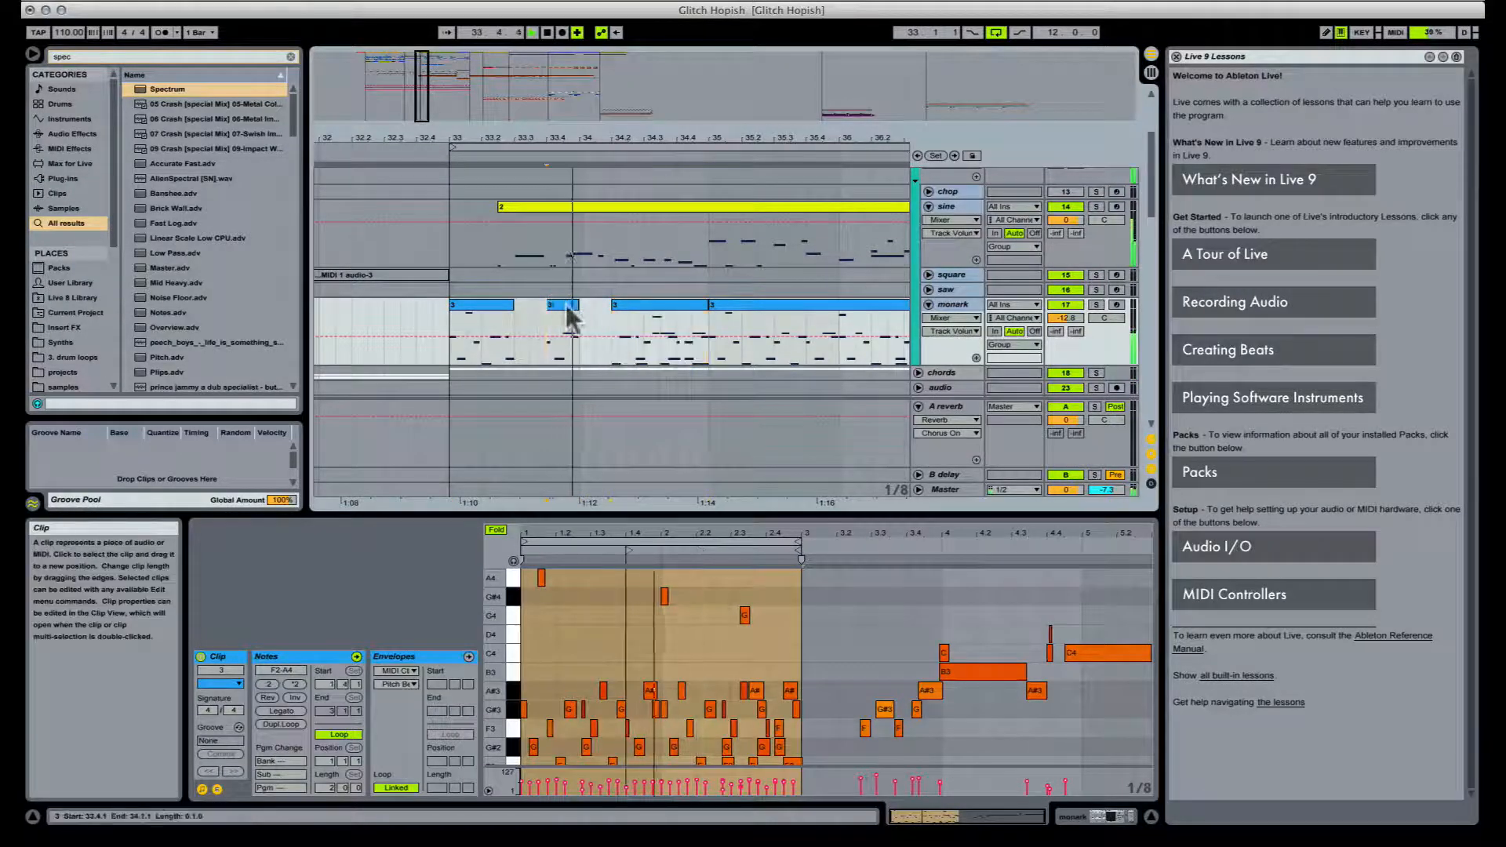
{"action": "left_click_drag", "start_coordinate": [618, 302], "coordinate": [641, 306]}
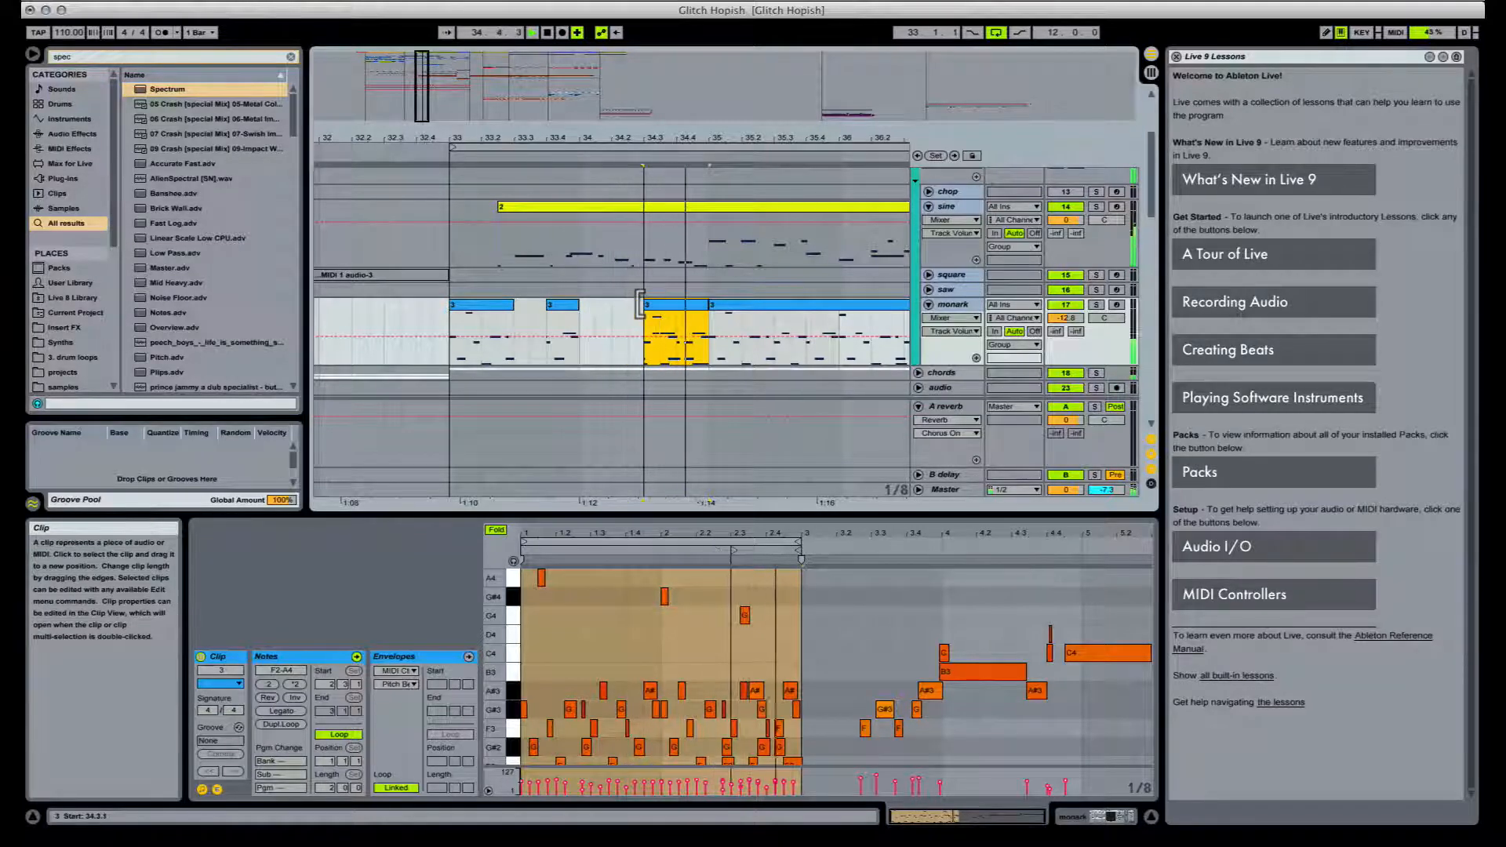
{"action": "left_click_drag", "start_coordinate": [711, 306], "coordinate": [741, 306]}
Step: Cut 34.3.1 to 35.1.1 out of the sine clip and split the remainder at 35.3.1 and 36.1.1
{"action": "left_click_drag", "start_coordinate": [642, 263], "coordinate": [709, 264]}
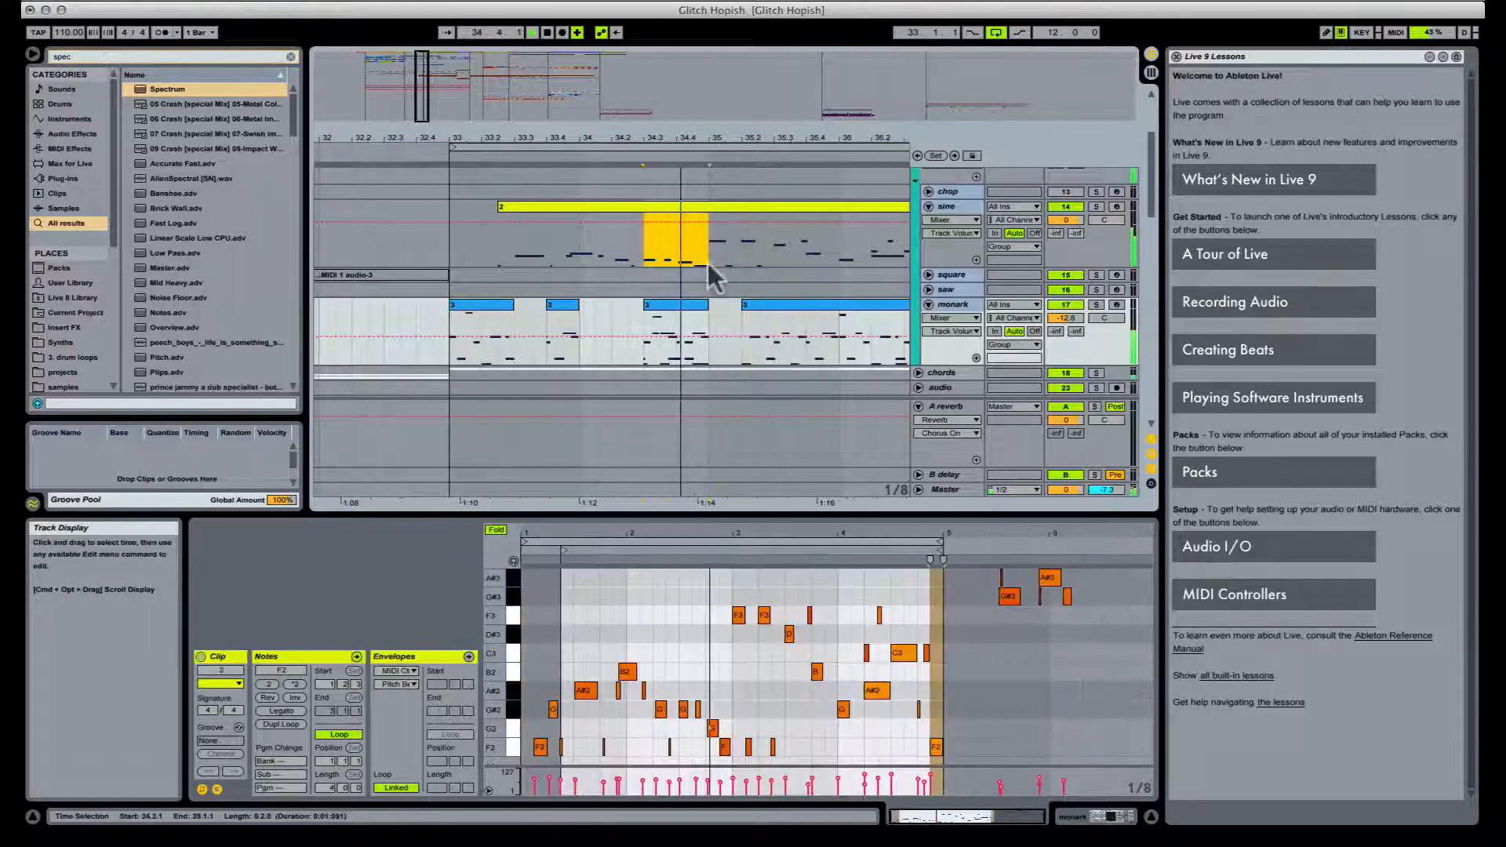
{"action": "key", "text": "super+e"}
{"action": "key", "text": "space"}
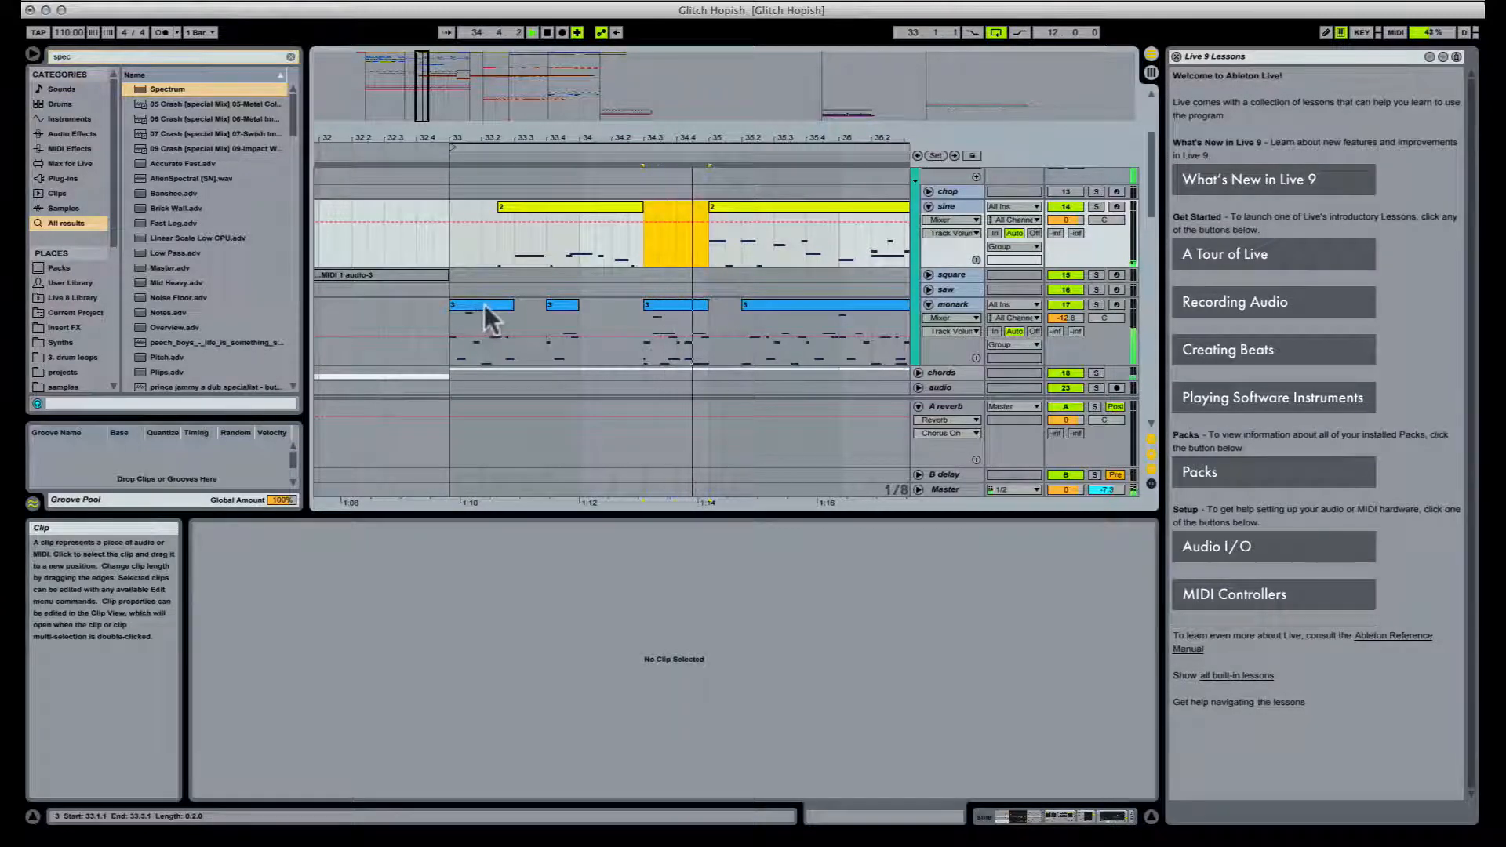
{"action": "left_click", "coordinate": [685, 267]}
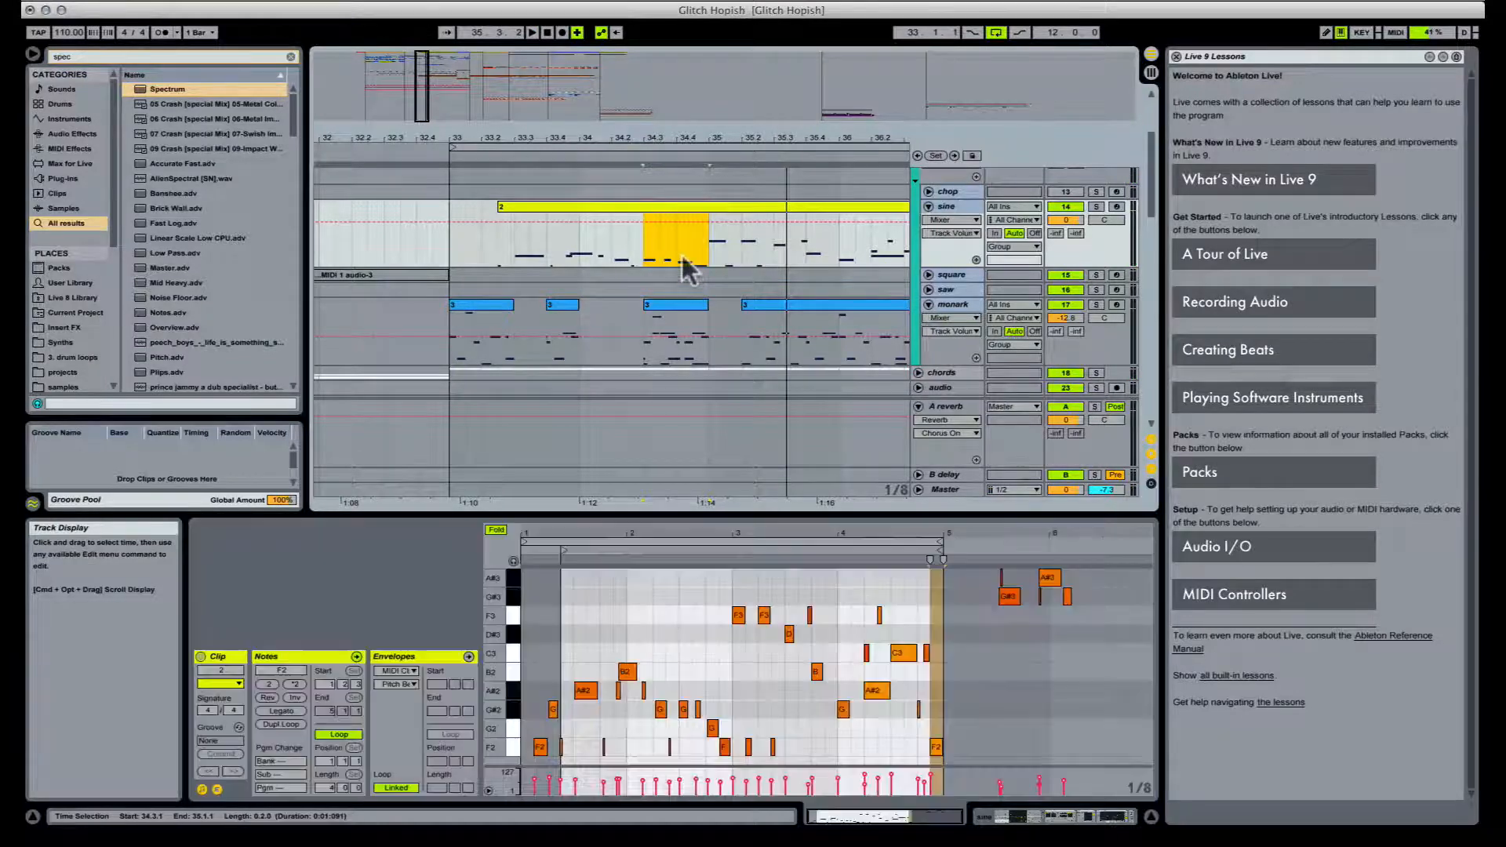
{"action": "left_click_drag", "start_coordinate": [685, 265], "coordinate": [649, 216]}
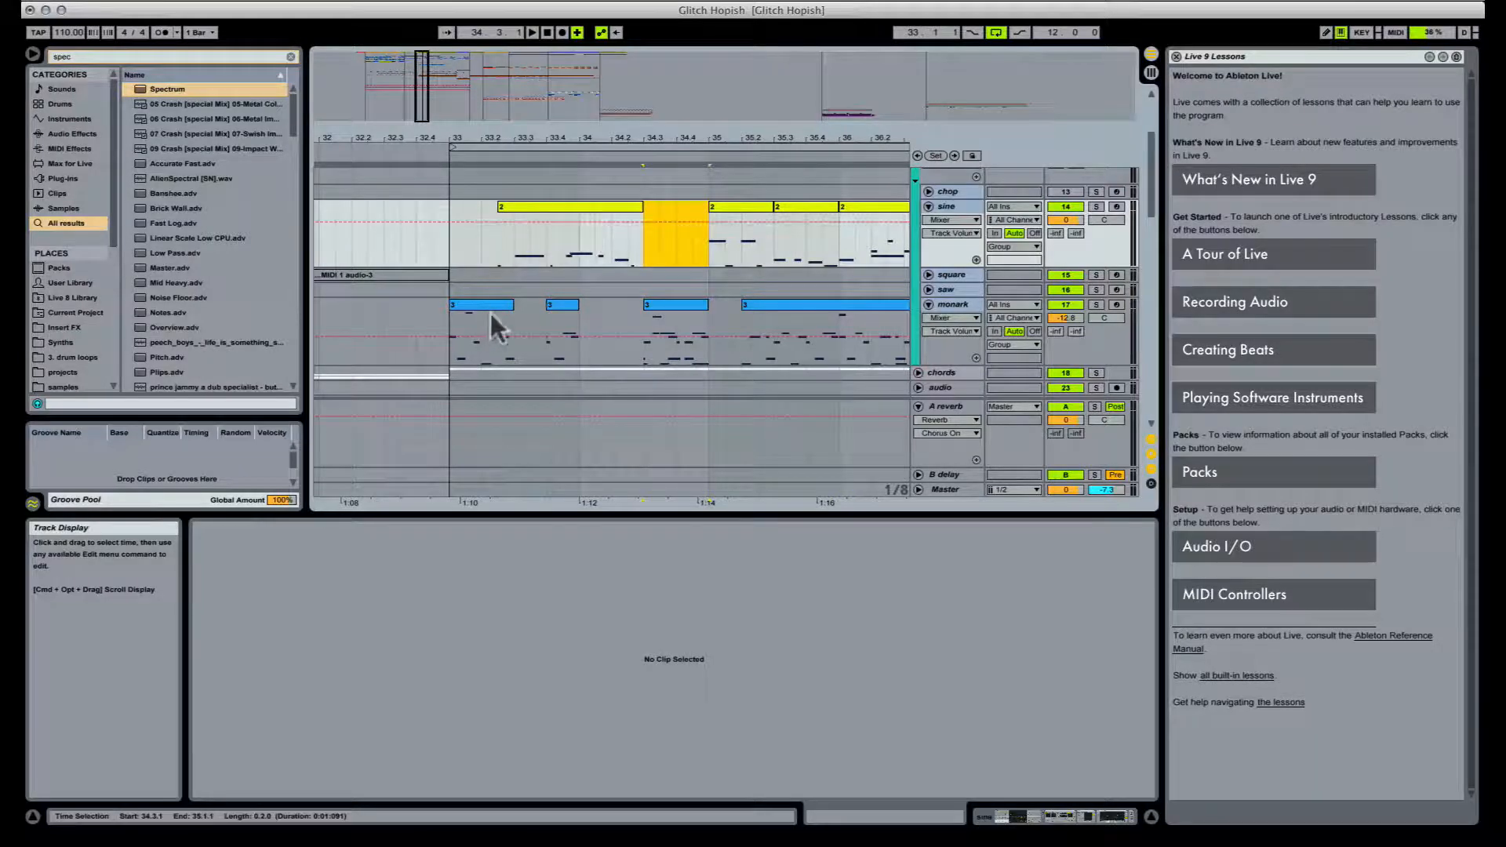
Step: Audition the first monark clip at 33.1.1 and shorten it to end just after 33.2.2
{"action": "left_click_drag", "start_coordinate": [515, 130], "coordinate": [488, 170]}
{"action": "left_click", "coordinate": [455, 306]}
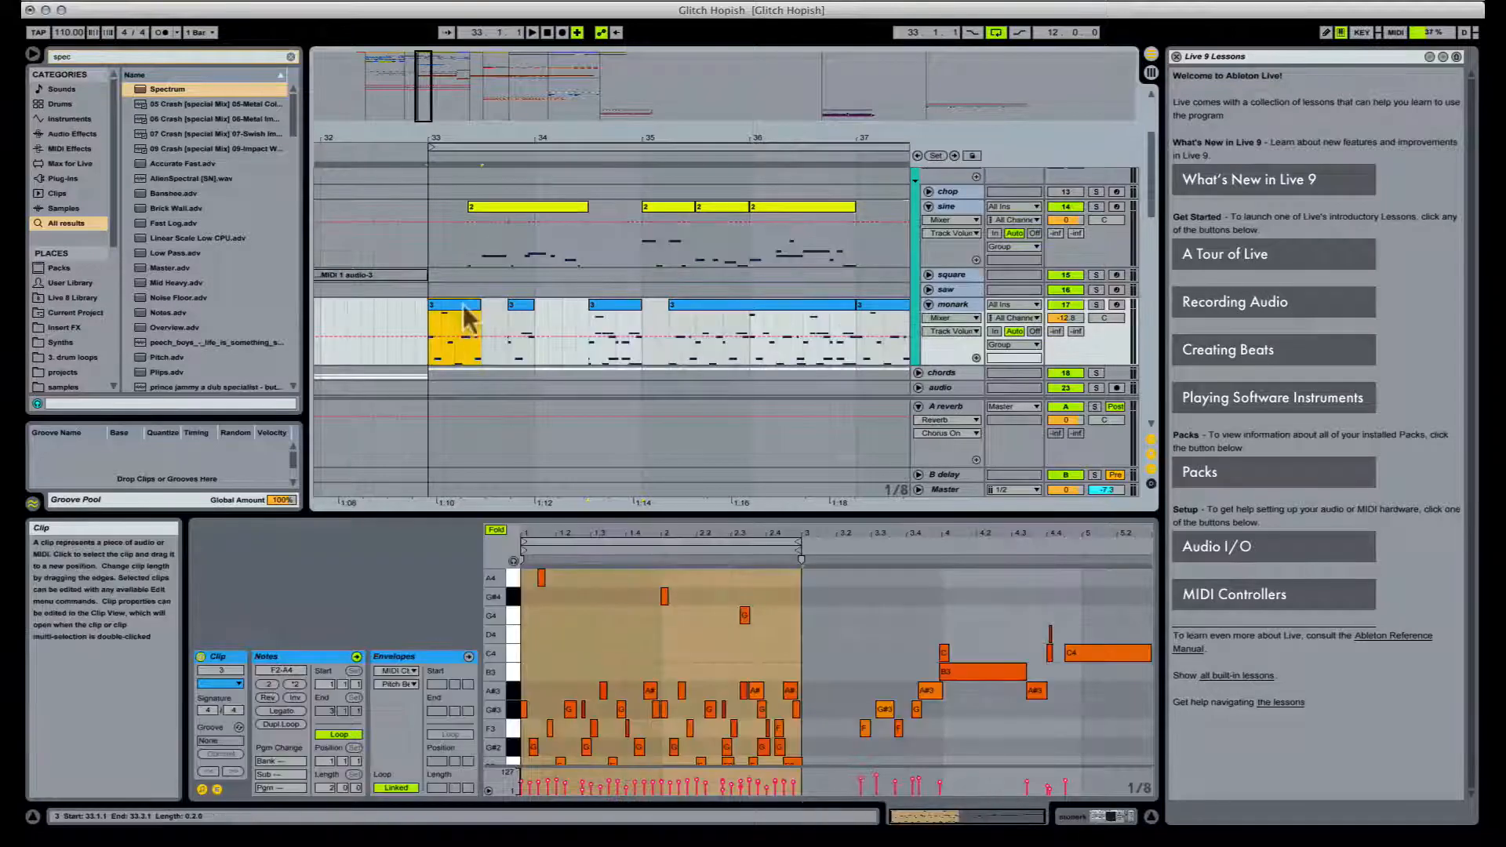
{"action": "key", "text": "space"}
{"action": "left_click_drag", "start_coordinate": [461, 142], "coordinate": [452, 369]}
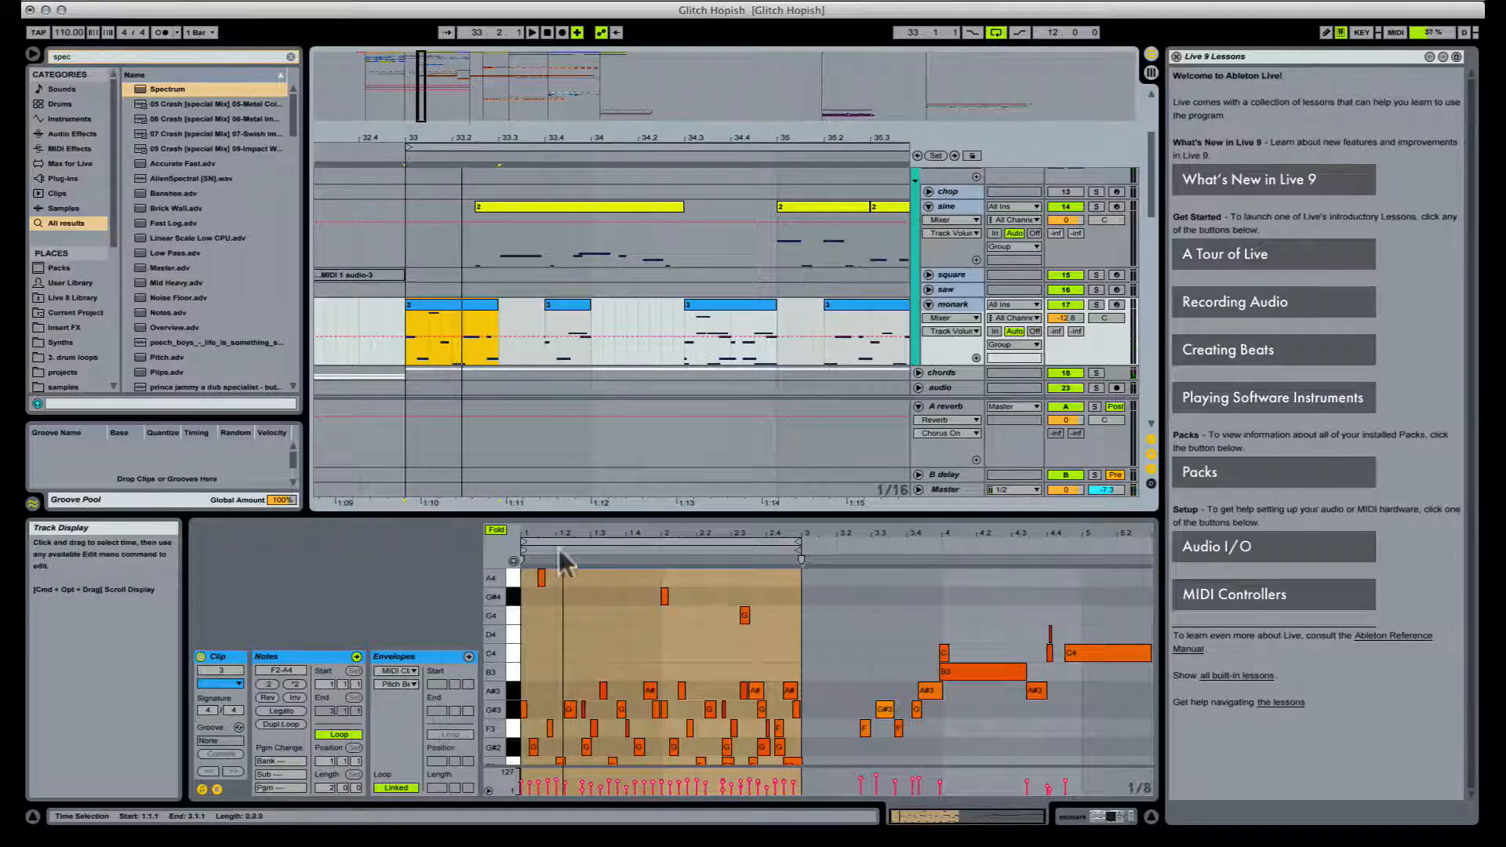
{"action": "left_click_drag", "start_coordinate": [475, 302], "coordinate": [470, 303]}
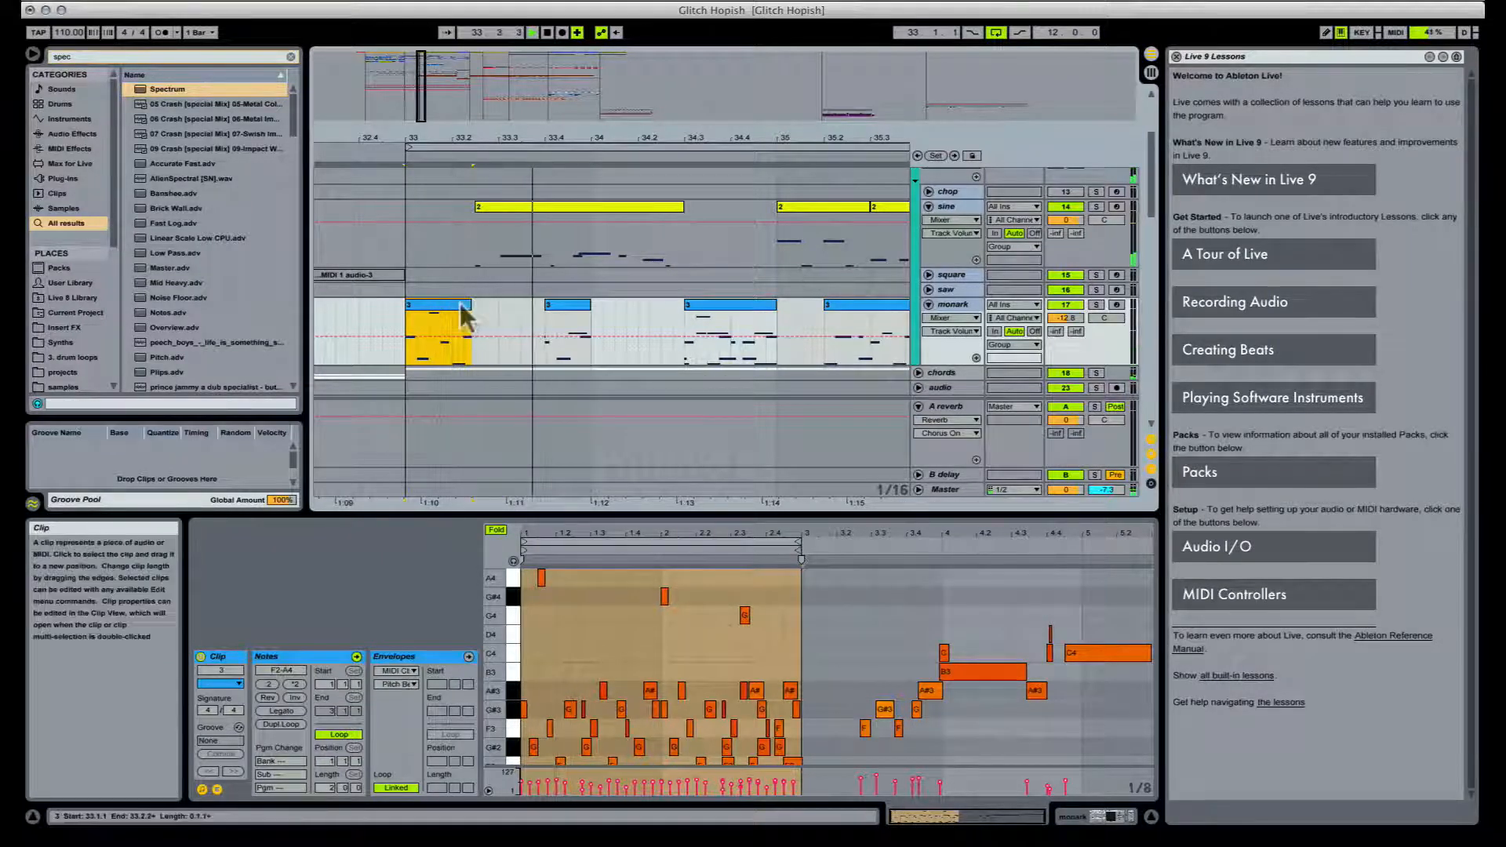
Step: Duplicate the shortened monark clip, place the copy at 33.2.4, and audition the phrase from 33.1.1
{"action": "key", "text": "super+d"}
{"action": "key", "text": "space"}
{"action": "left_click_drag", "start_coordinate": [506, 307], "coordinate": [521, 326]}
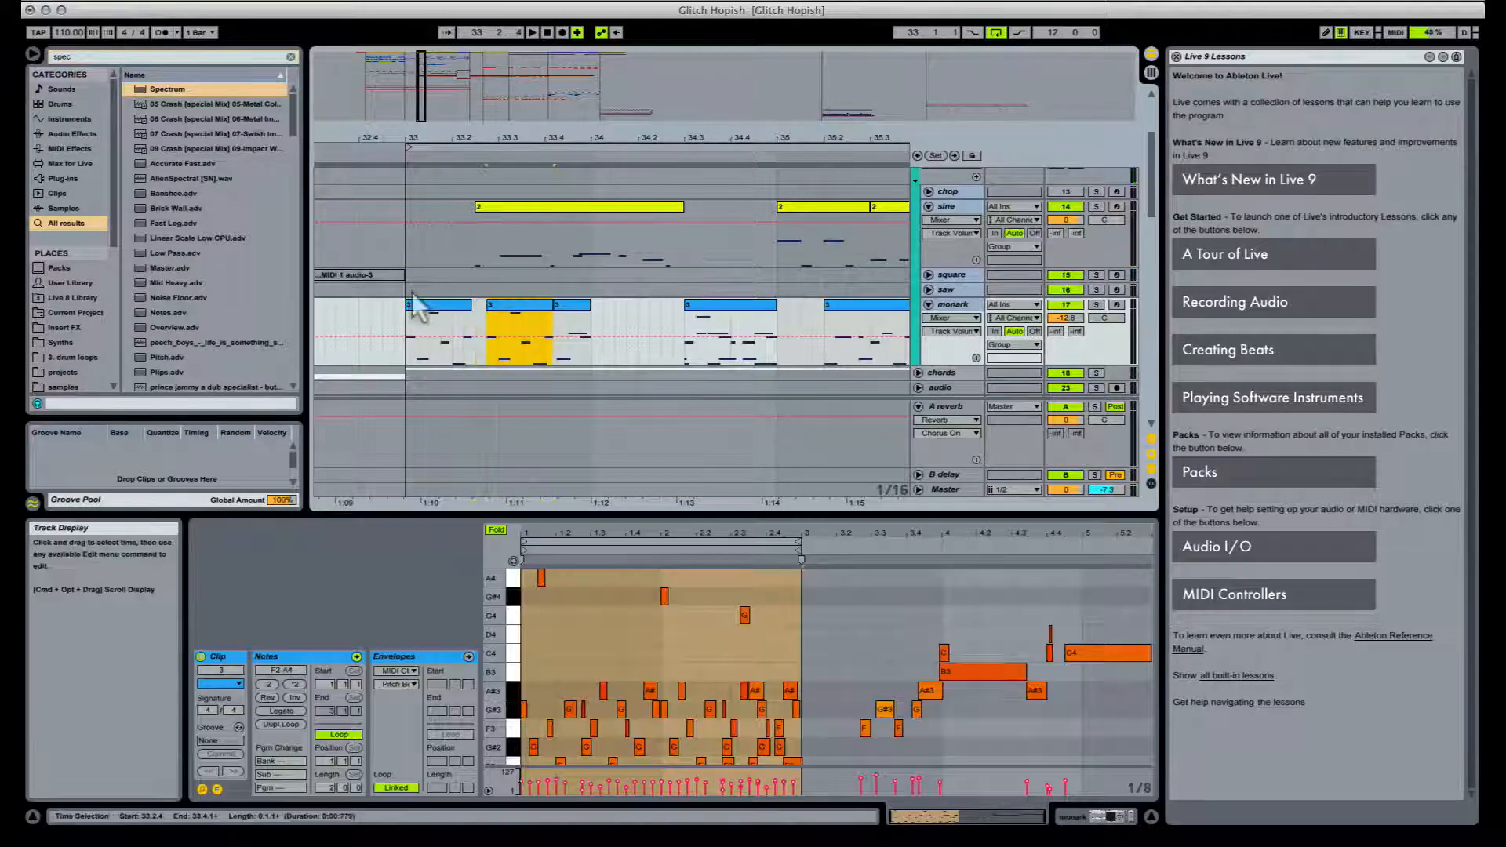
{"action": "left_click", "coordinate": [420, 314]}
{"action": "key", "text": "space"}
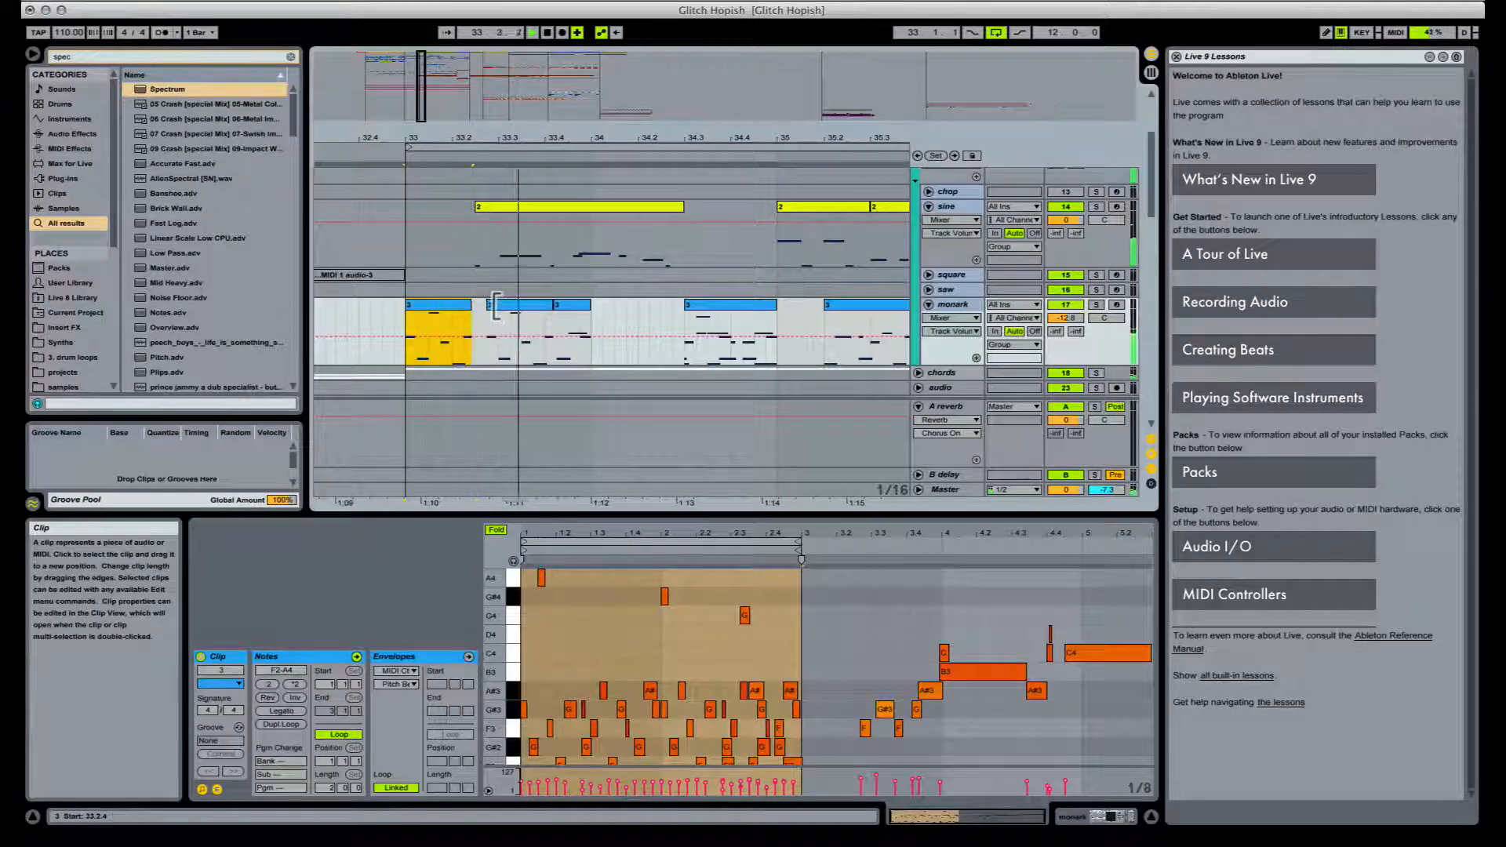
{"action": "key", "text": "space"}
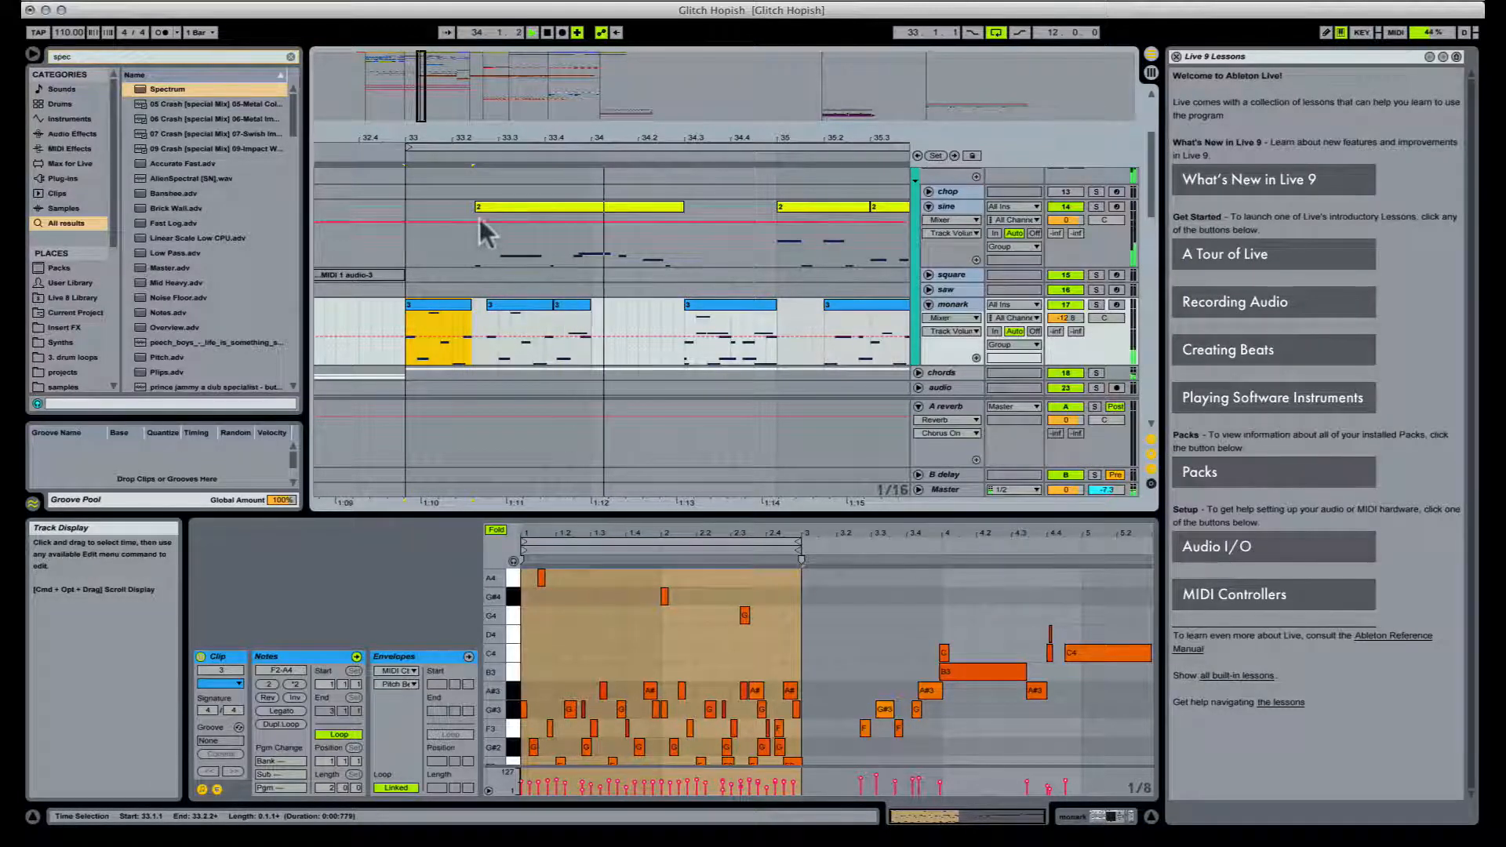
Step: Trim the first sine clip to start just after 33.4.1 and extend its end to just after 34.3.2
{"action": "left_click_drag", "start_coordinate": [478, 218], "coordinate": [559, 213]}
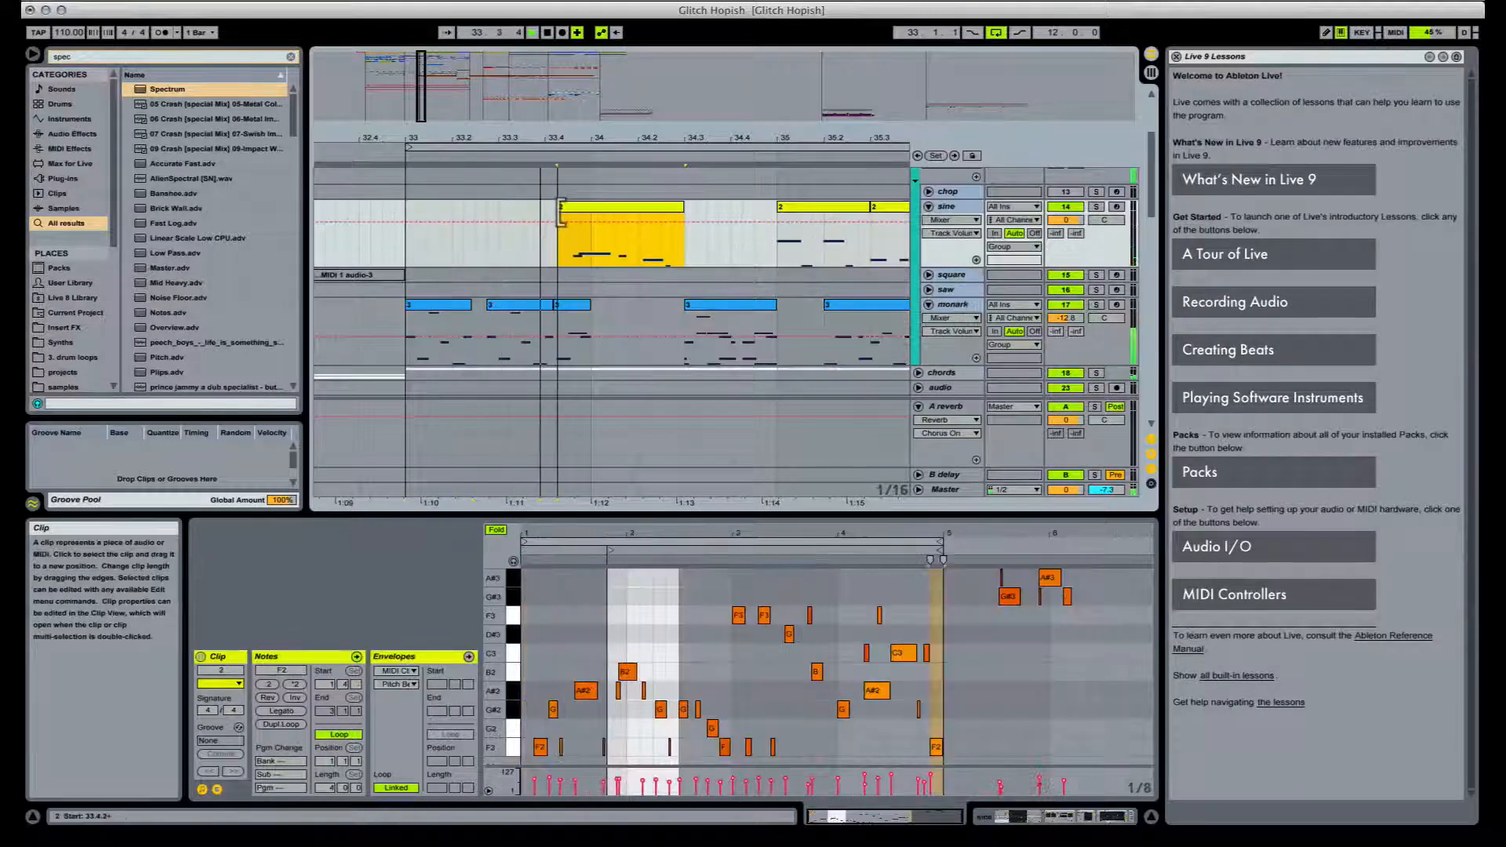
{"action": "key", "text": "super+z"}
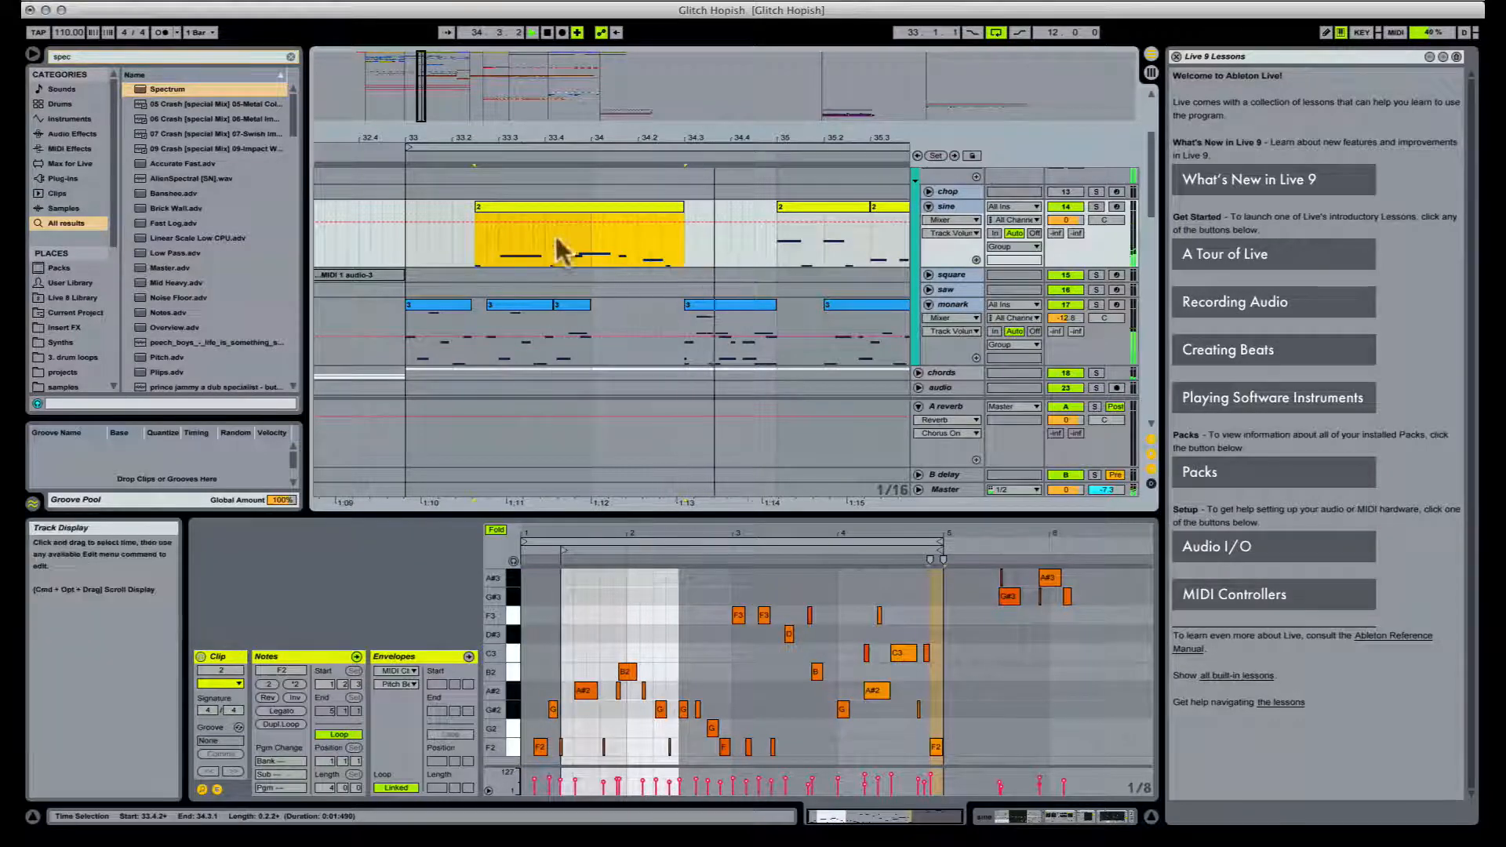
{"action": "left_click_drag", "start_coordinate": [477, 208], "coordinate": [552, 221]}
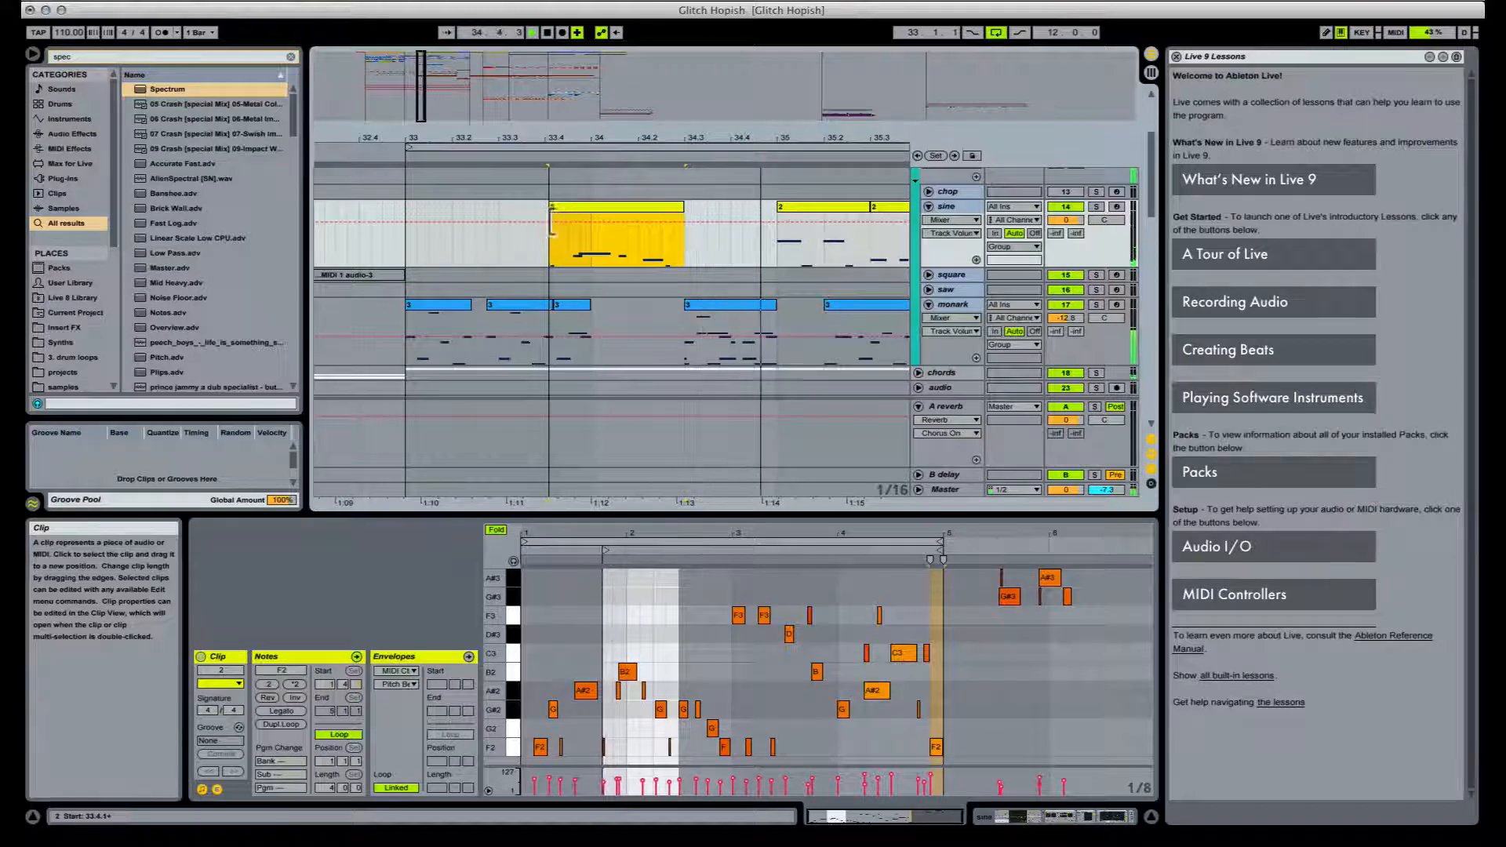
{"action": "left_click_drag", "start_coordinate": [684, 211], "coordinate": [706, 212]}
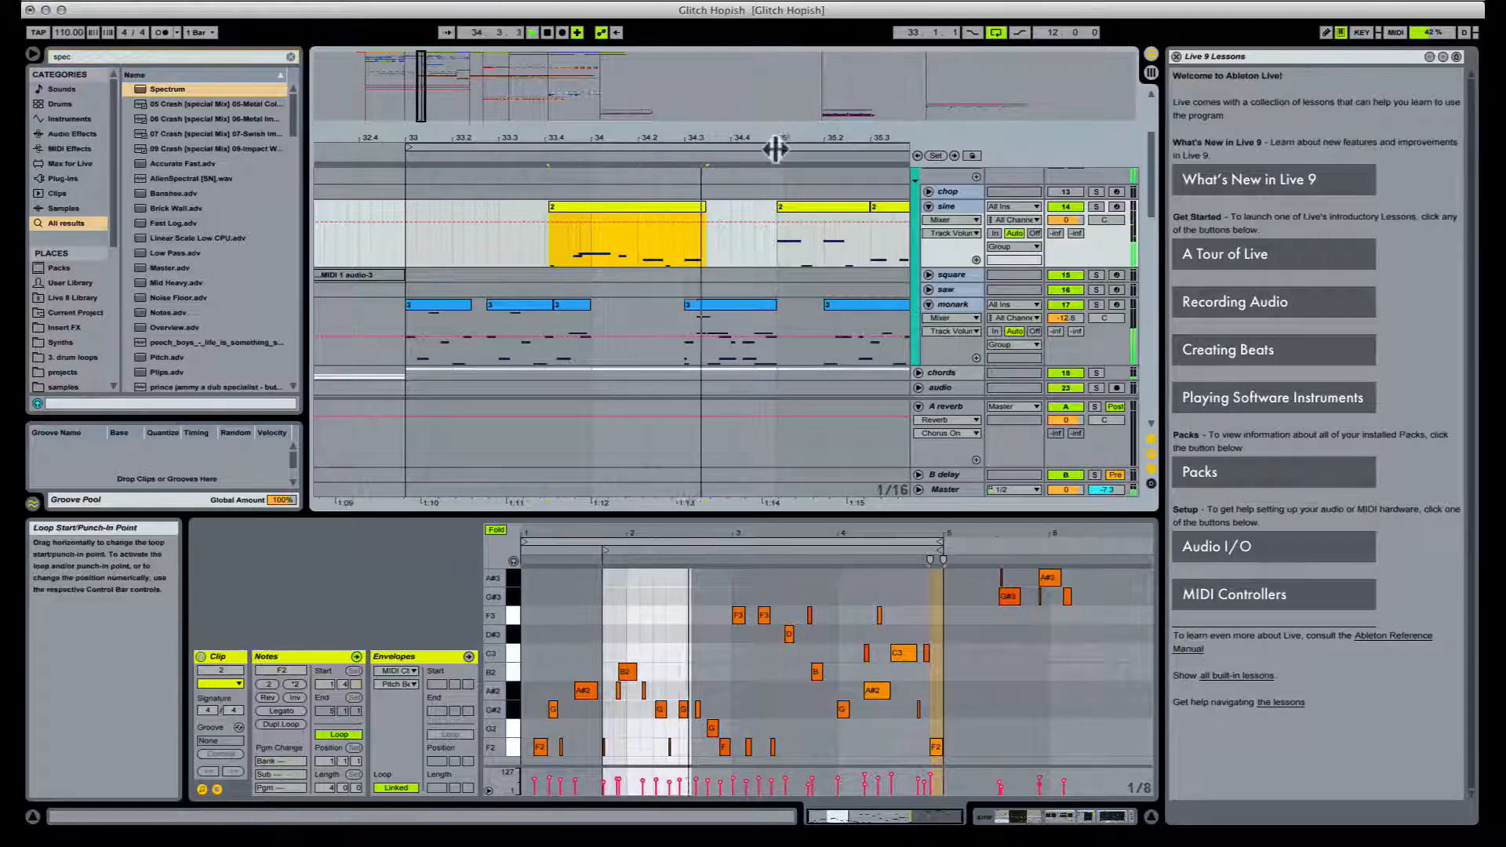
Step: Delete the two monark clips at bars 37 and 39
{"action": "left_click_drag", "start_coordinate": [797, 138], "coordinate": [583, 107]}
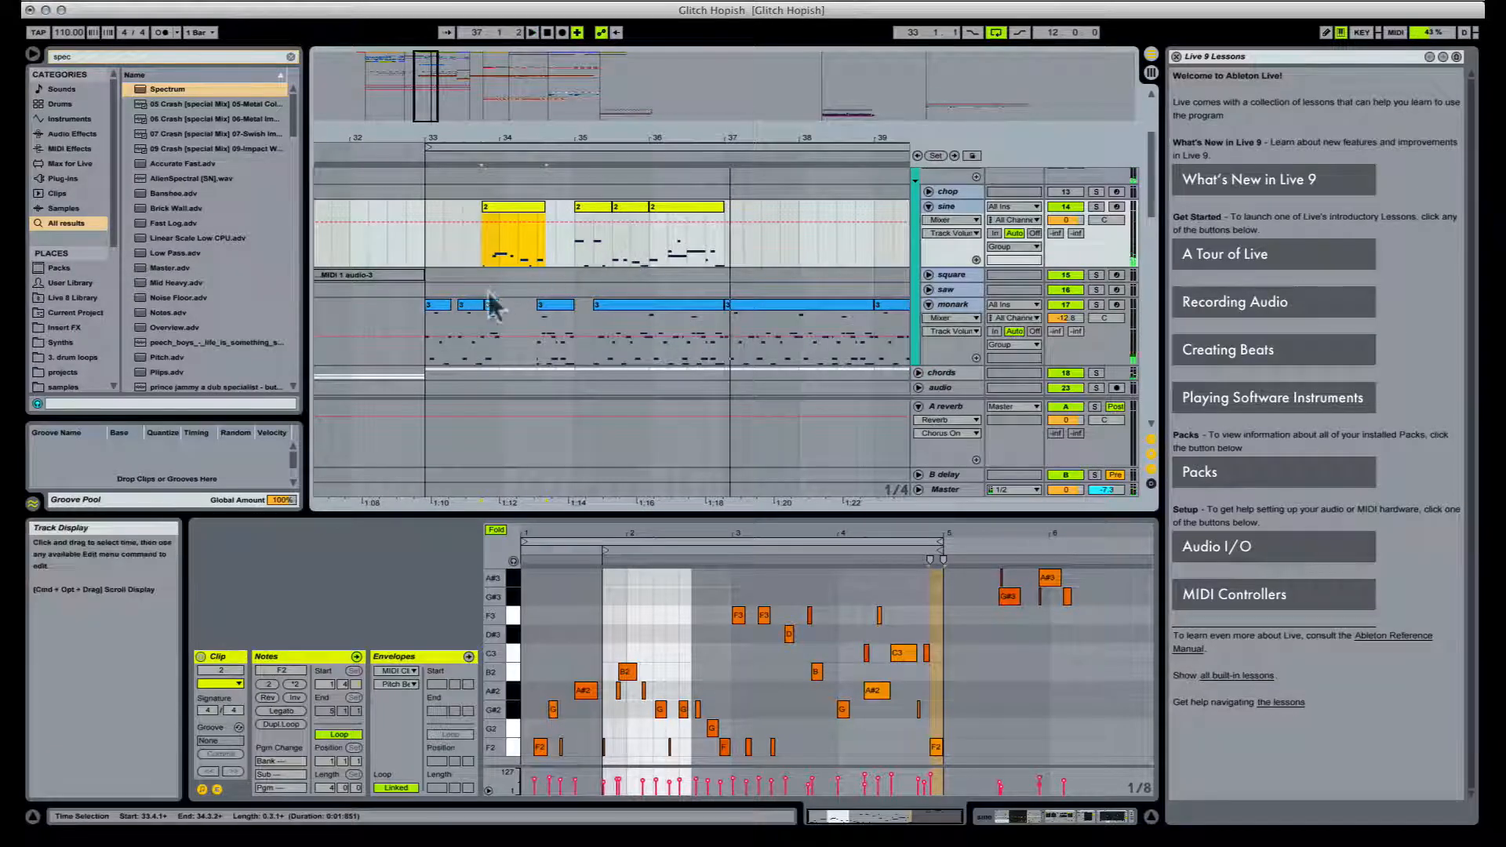
{"action": "left_click", "coordinate": [800, 312]}
{"action": "left_click_drag", "start_coordinate": [835, 139], "coordinate": [671, 126]}
{"action": "left_click", "coordinate": [765, 321], "text": "shift"}
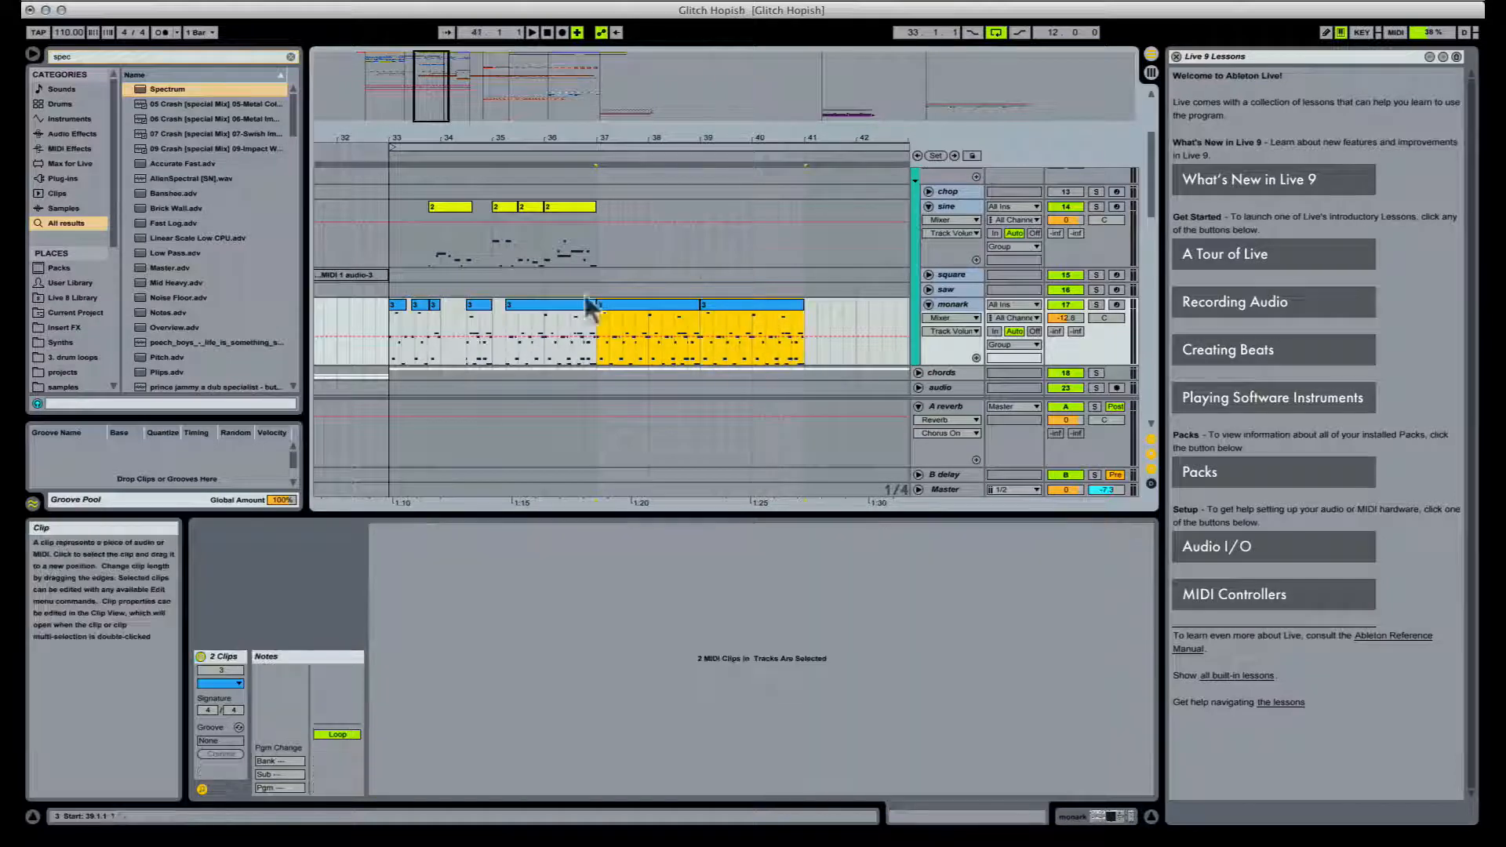
{"action": "key", "text": "Delete"}
Step: Play the edited leads from 33.1.1 and inspect the monark clip at 34.3.1 and the sine clip at 35.1.1
{"action": "left_click", "coordinate": [397, 314]}
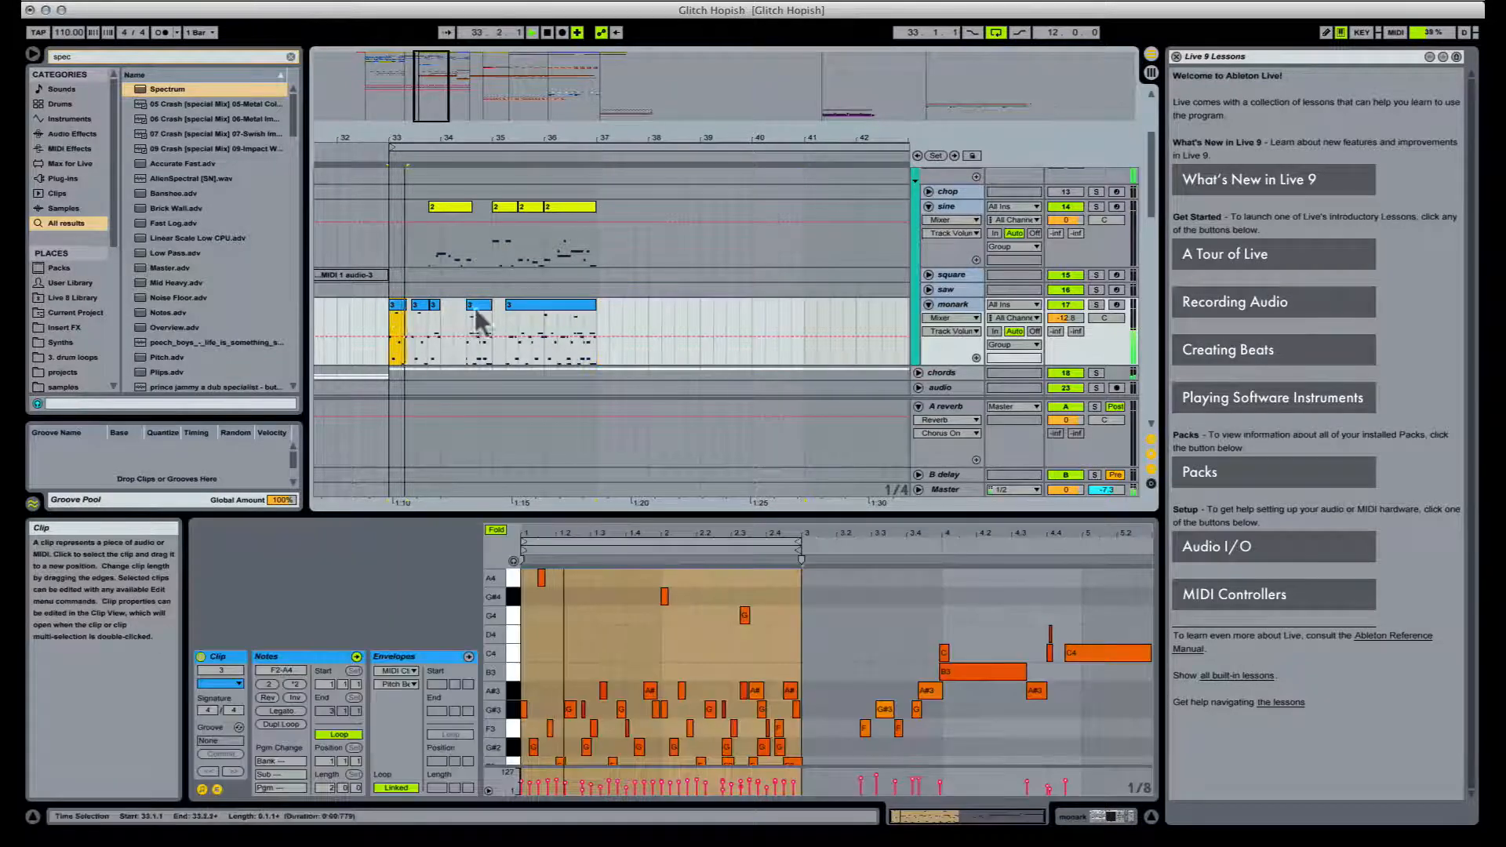
{"action": "left_click_drag", "start_coordinate": [444, 139], "coordinate": [439, 174]}
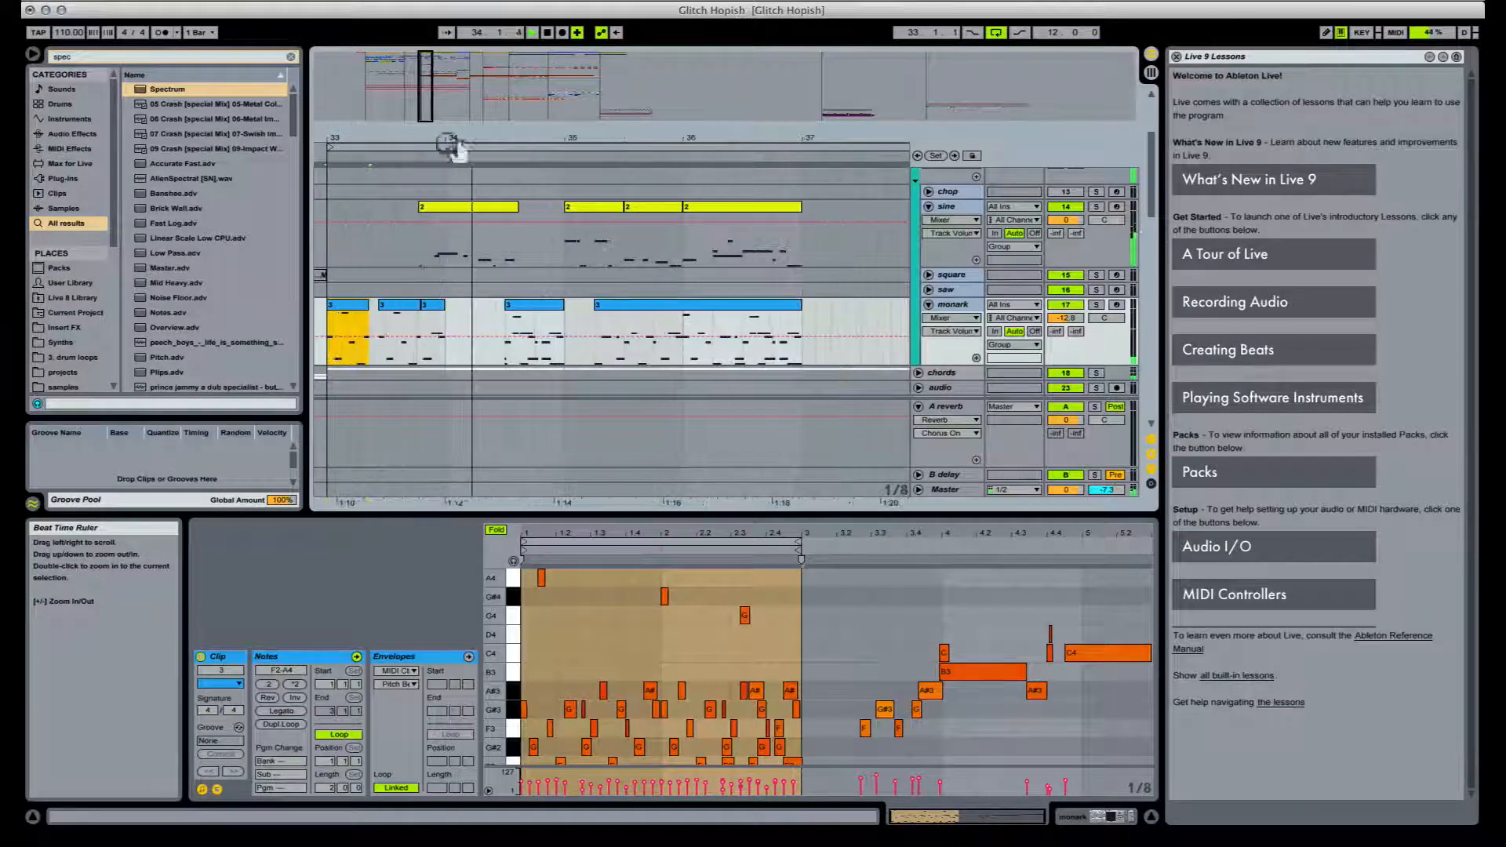
{"action": "left_click", "coordinate": [512, 305]}
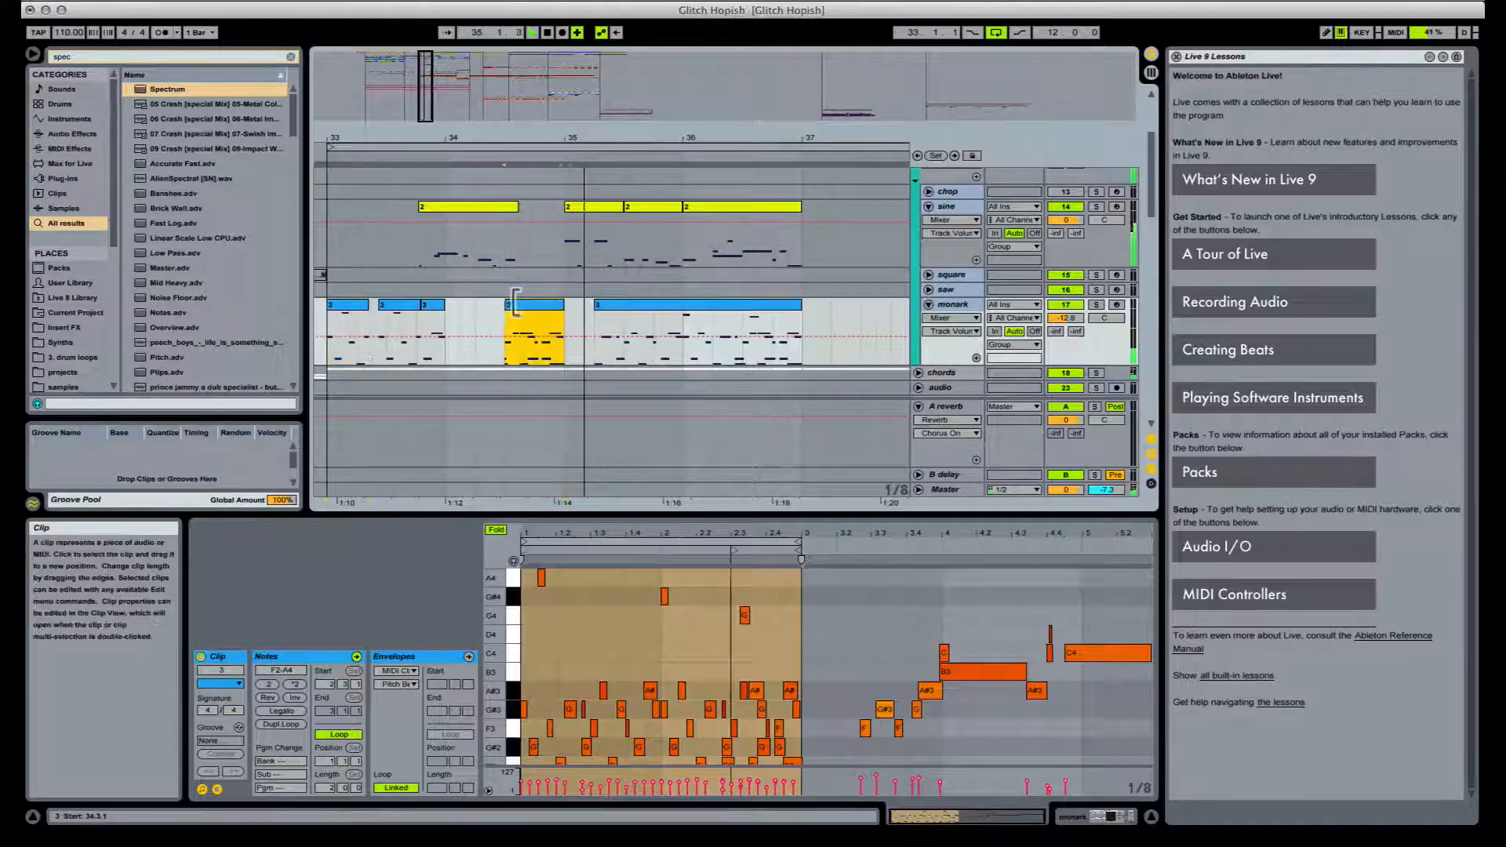
{"action": "left_click", "coordinate": [581, 204]}
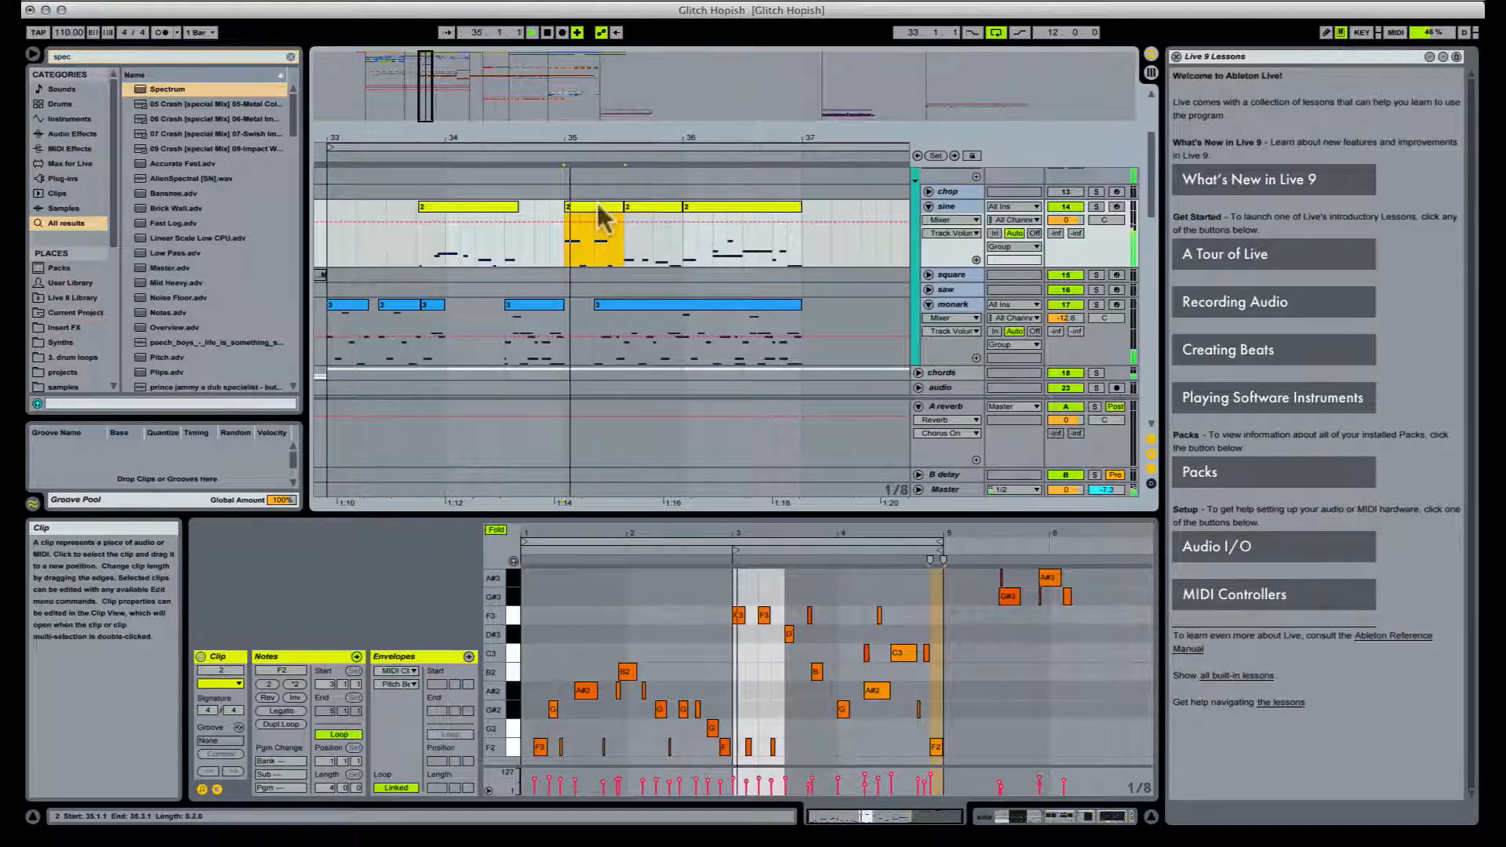
Step: Copy the sine clip at 35.1.1 onto the square track at 35.3.1
{"action": "left_click_drag", "start_coordinate": [600, 217], "coordinate": [637, 284]}
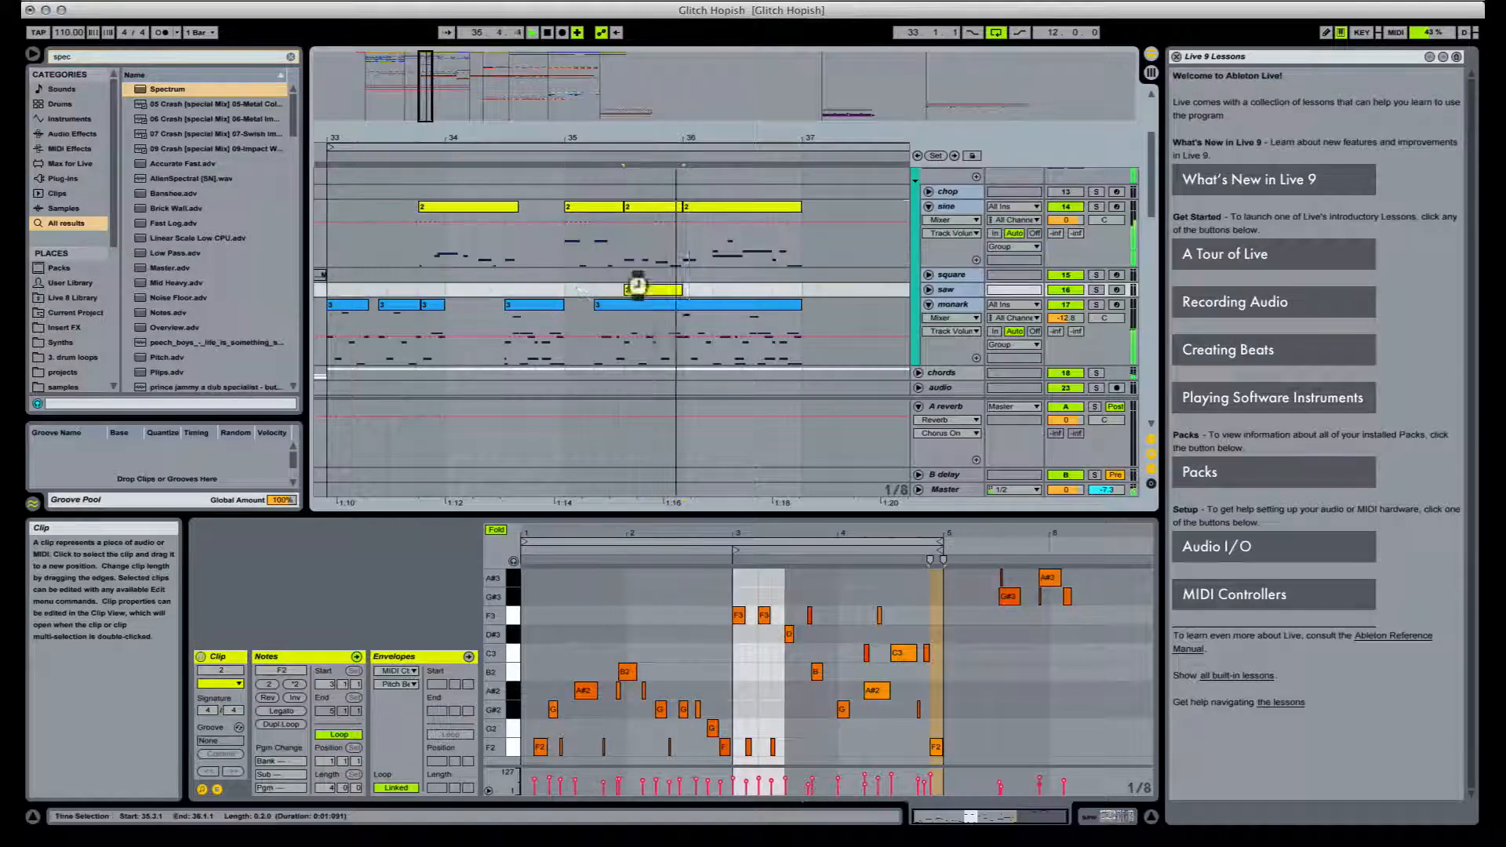
{"action": "left_click", "coordinate": [580, 297]}
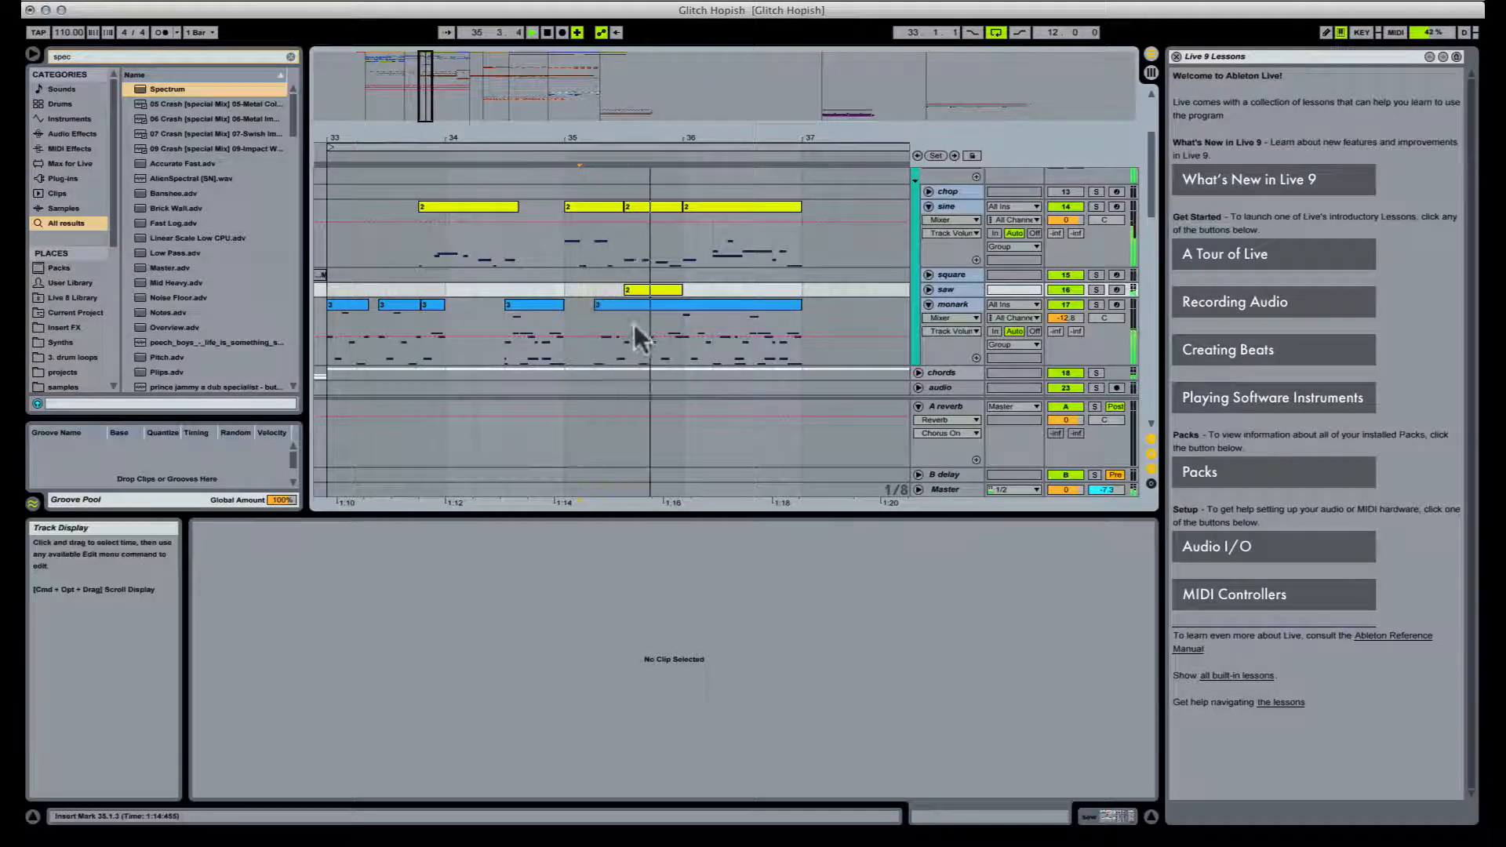
{"action": "left_click_drag", "start_coordinate": [644, 286], "coordinate": [684, 307]}
Step: Split the long monark clip at 36.1.1, remove its section between 35.3.1 and 36.1.1, and audition the phrase
{"action": "key", "text": "space"}
{"action": "key", "text": "space"}
{"action": "key", "text": "space"}
{"action": "key", "text": "space"}
{"action": "key", "text": "super+e"}
{"action": "key", "text": "space"}
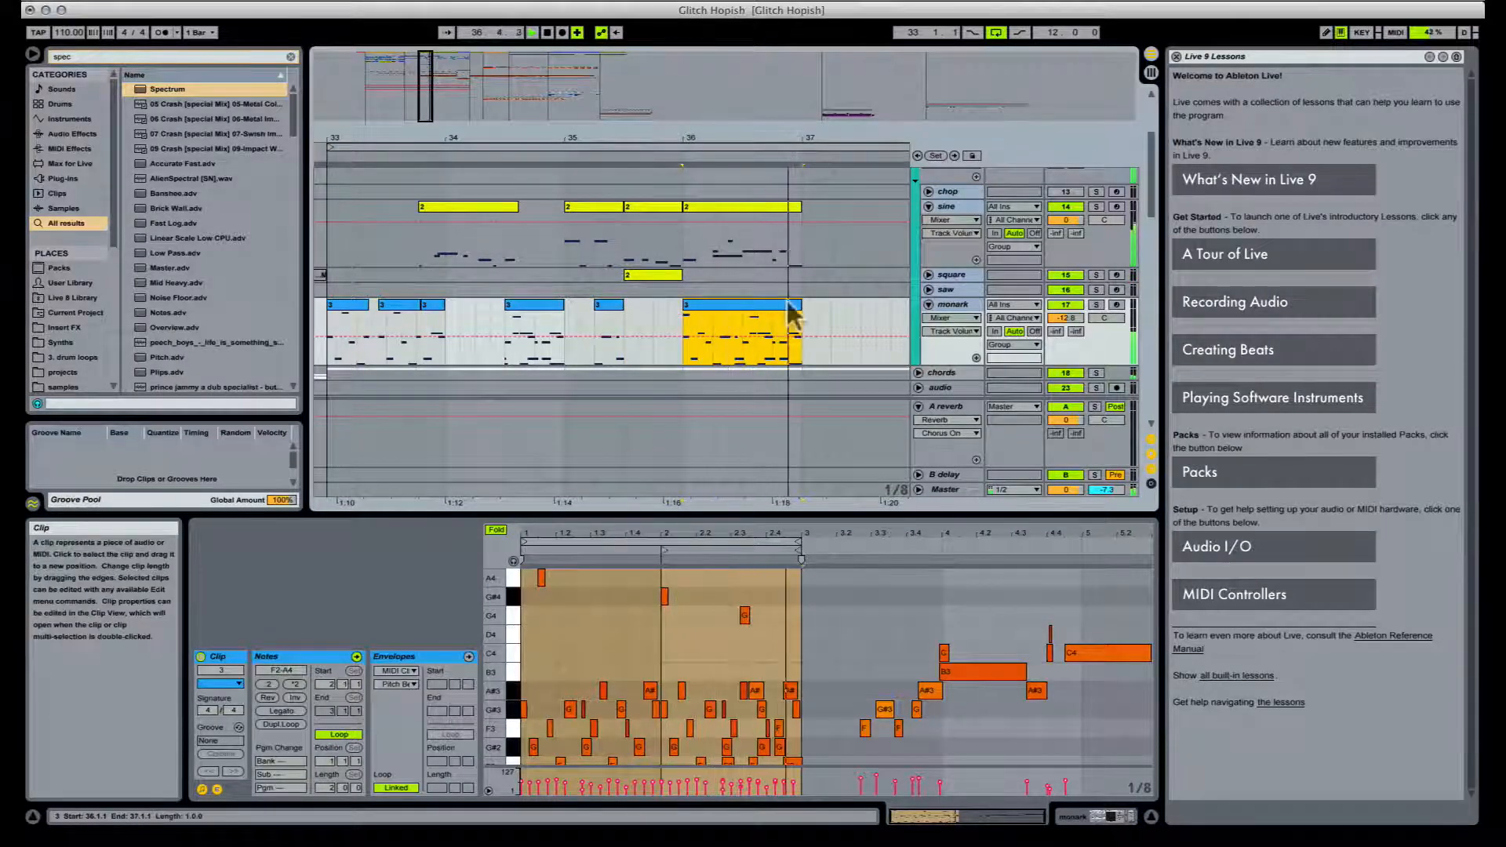
Step: Copy the square clip to 36.2.1 on the saw track and unfold that track
{"action": "left_click", "coordinate": [652, 271]}
{"action": "left_click_drag", "start_coordinate": [652, 272], "coordinate": [719, 303]}
{"action": "left_click", "coordinate": [708, 303]}
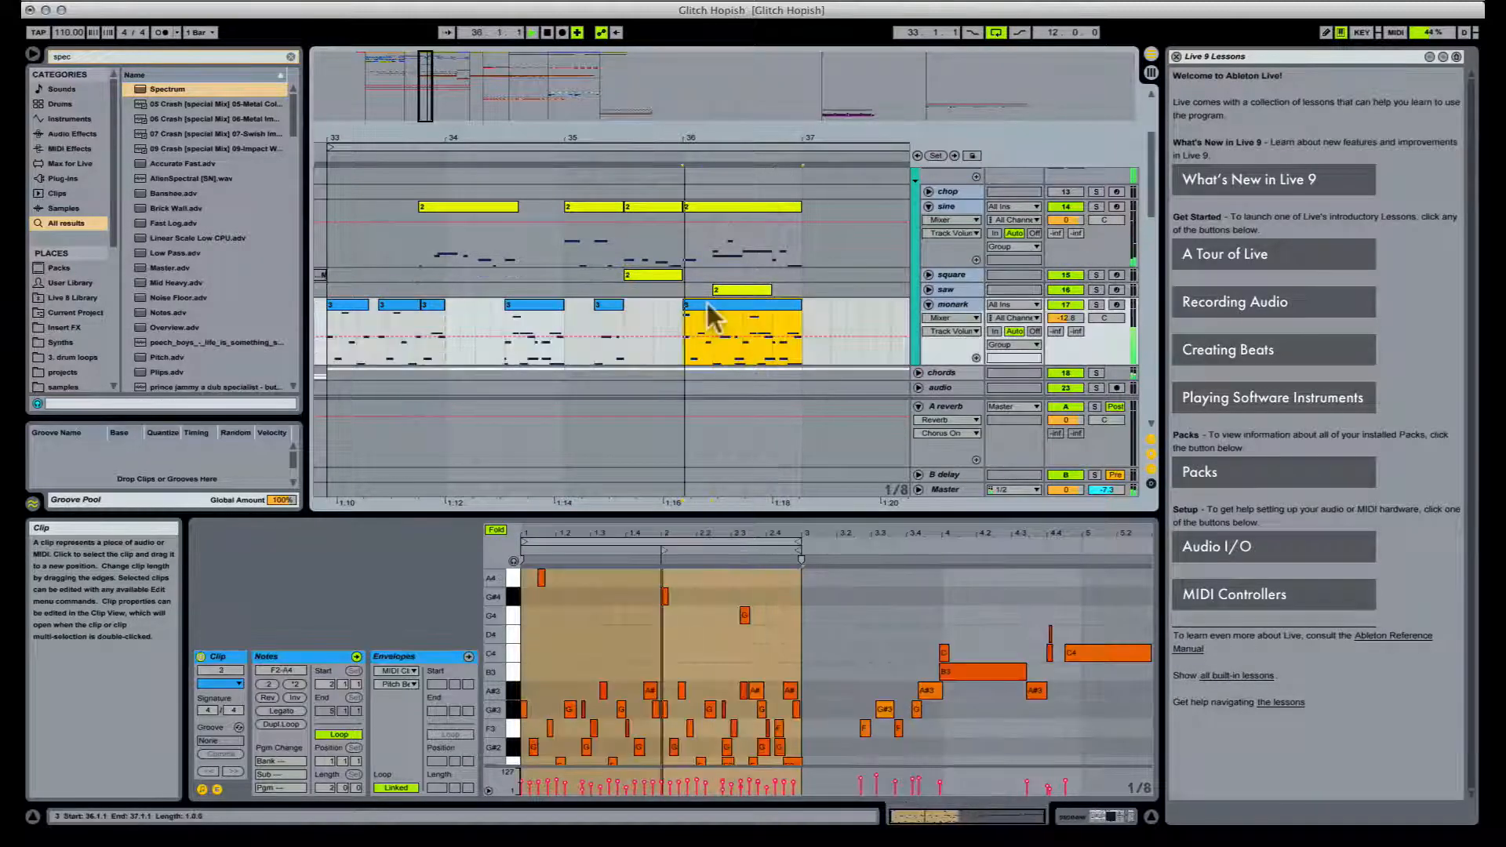
{"action": "left_click", "coordinate": [929, 290]}
{"action": "left_click", "coordinate": [743, 318]}
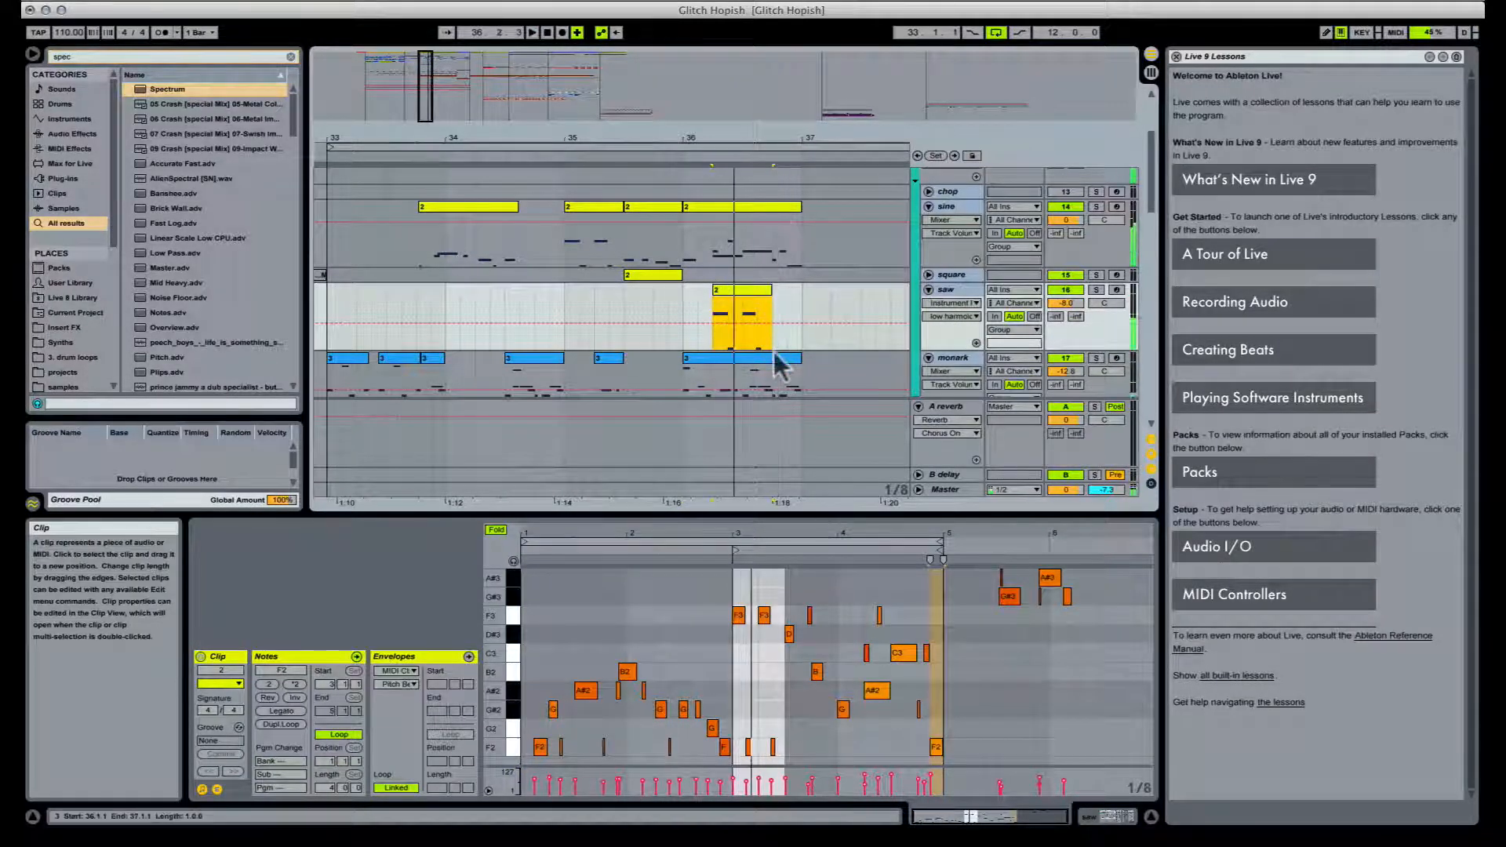
Step: Consolidate the saw clip, delete its lower notes, and transpose the remaining two notes down two octaves to F1
{"action": "key", "text": "space"}
{"action": "key", "text": "super+j"}
{"action": "left_click_drag", "start_coordinate": [885, 674], "coordinate": [1067, 601]}
{"action": "key", "text": "Delete"}
{"action": "key", "text": "super+a"}
{"action": "key", "text": "shift+Down"}
{"action": "key", "text": "shift+Down"}
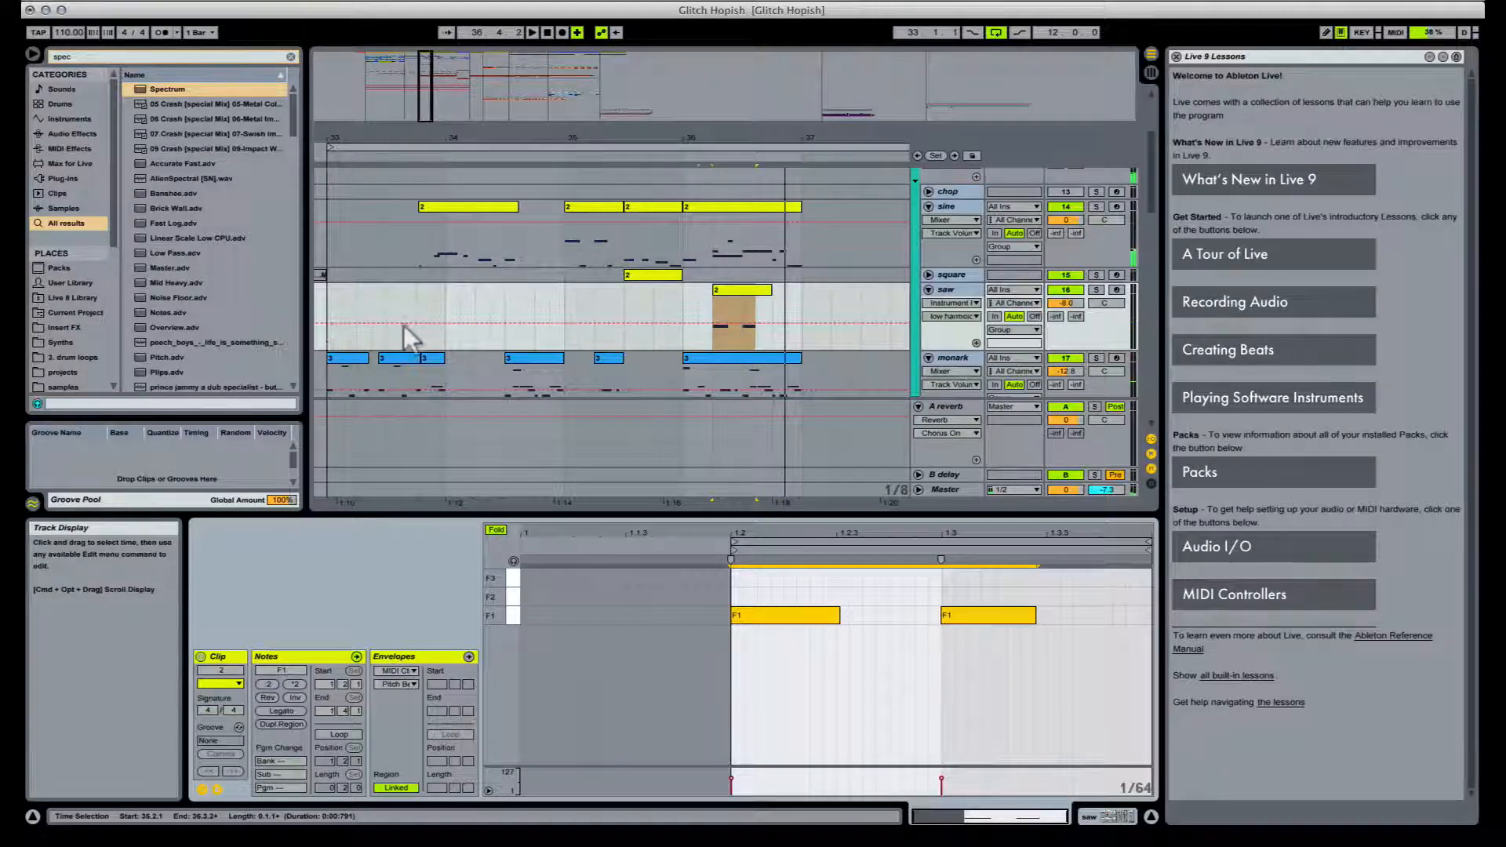
Step: Loop the range from 33.1.1 to 37.1.1 and play it
{"action": "left_click_drag", "start_coordinate": [408, 339], "coordinate": [807, 332]}
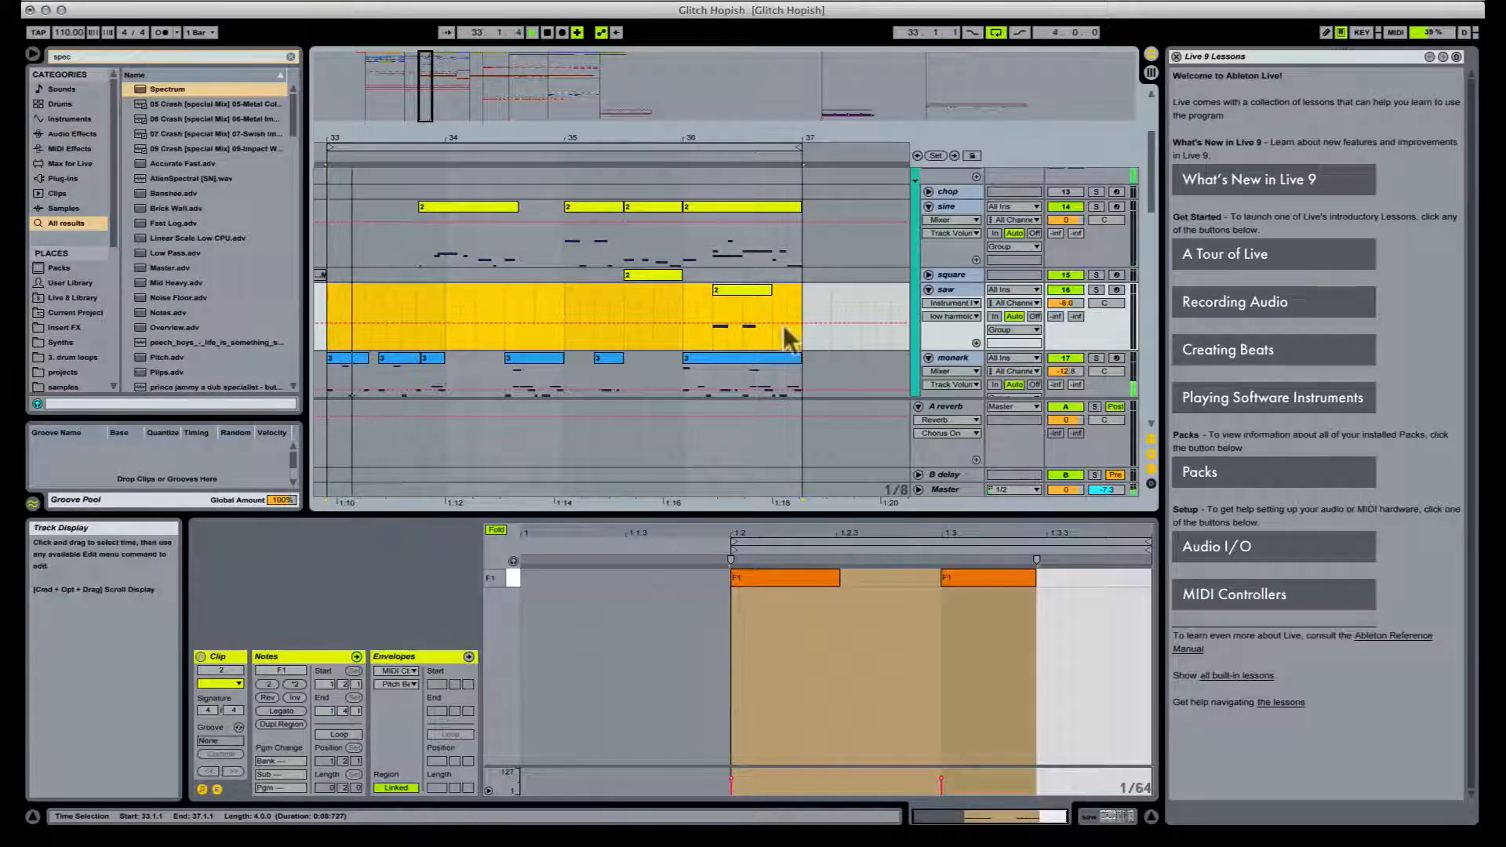
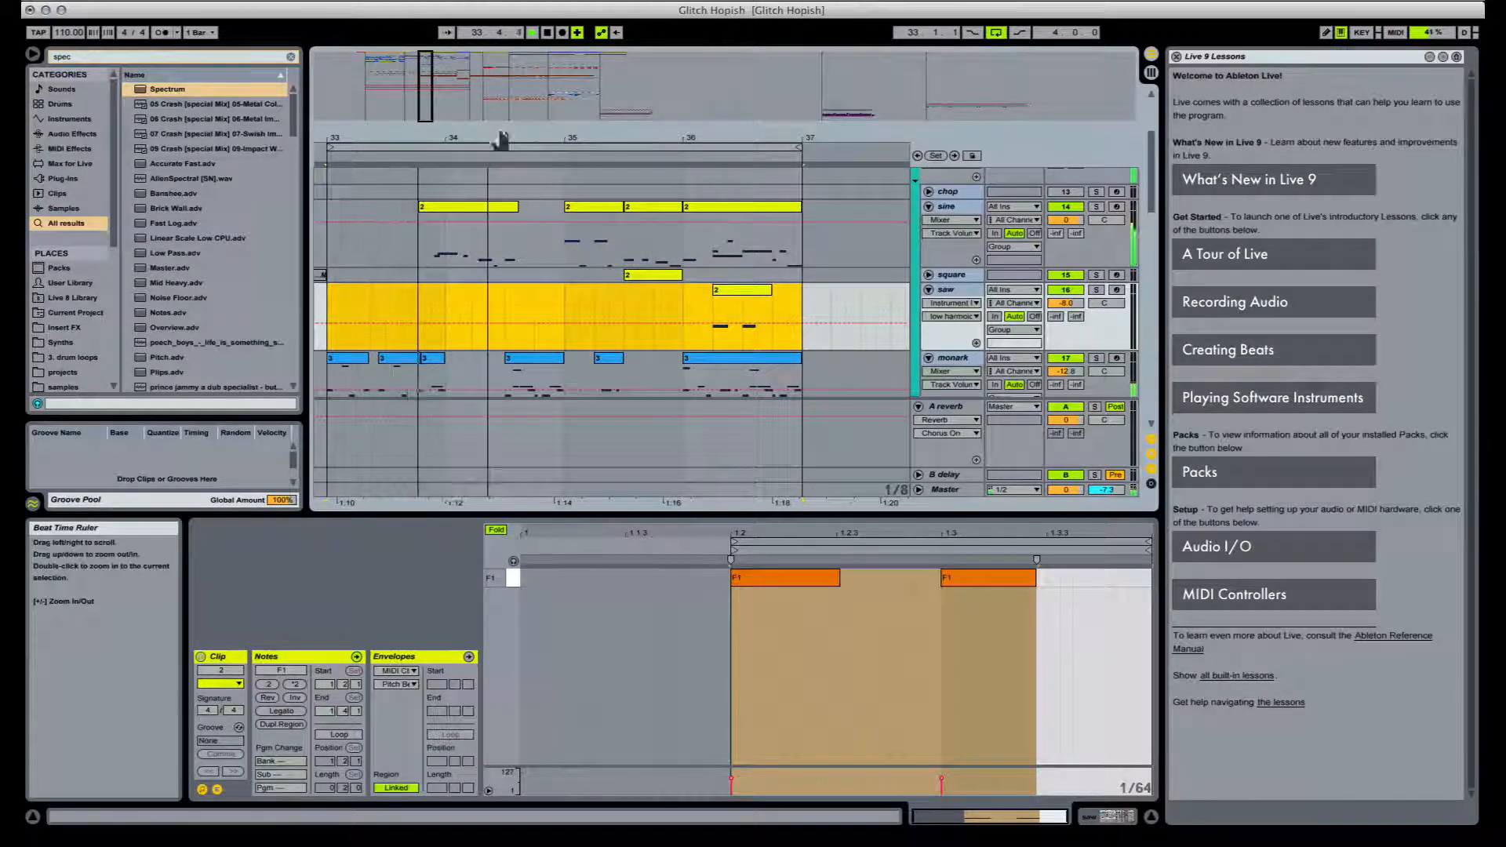
Step: Split the first sine clip at 34.3.1 and consolidate the short second piece
{"action": "left_click_drag", "start_coordinate": [502, 139], "coordinate": [496, 139]}
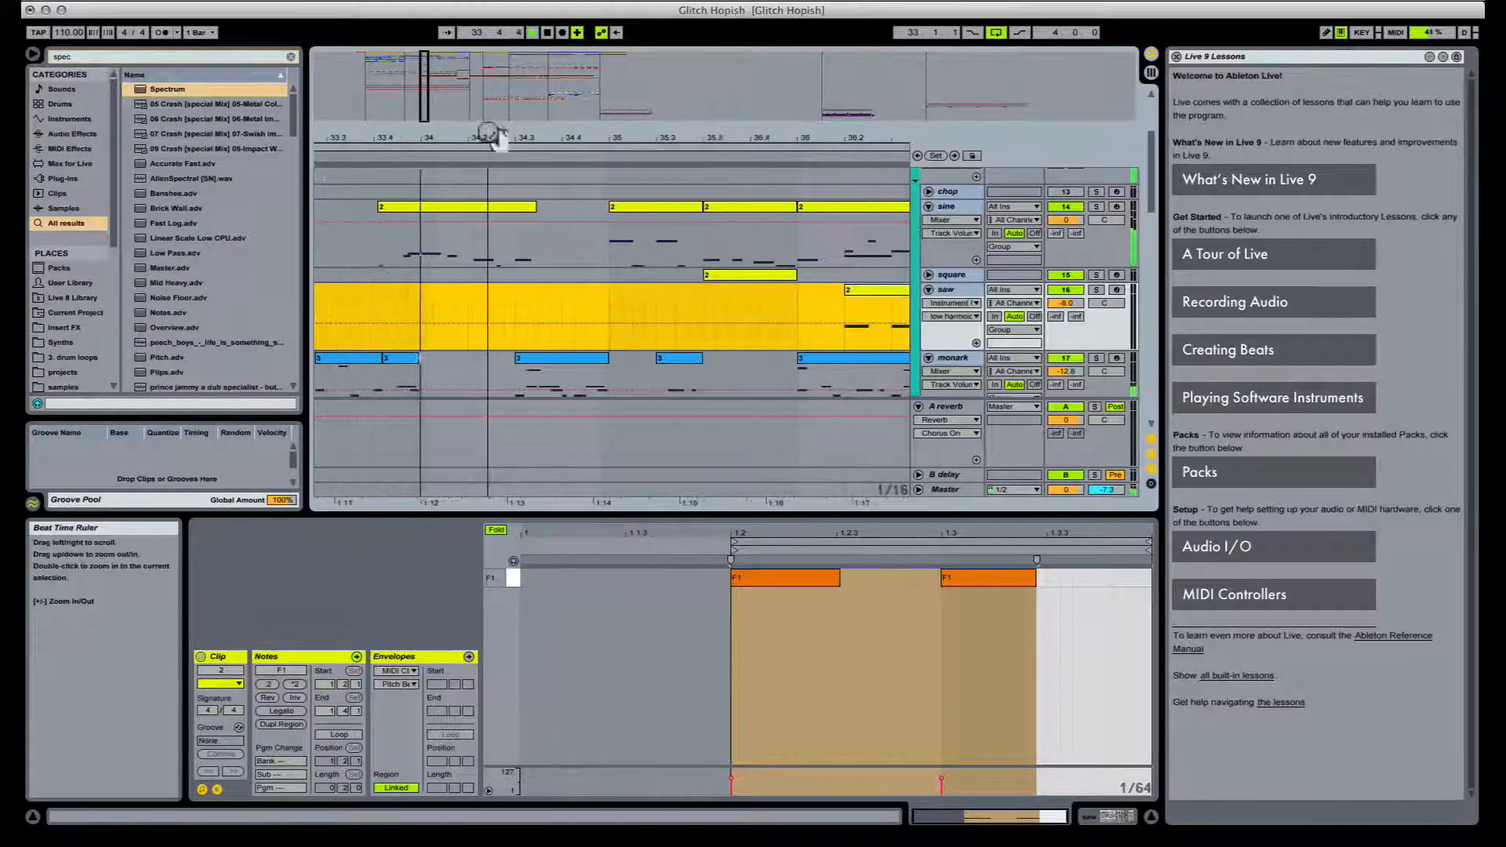
{"action": "left_click", "coordinate": [516, 251]}
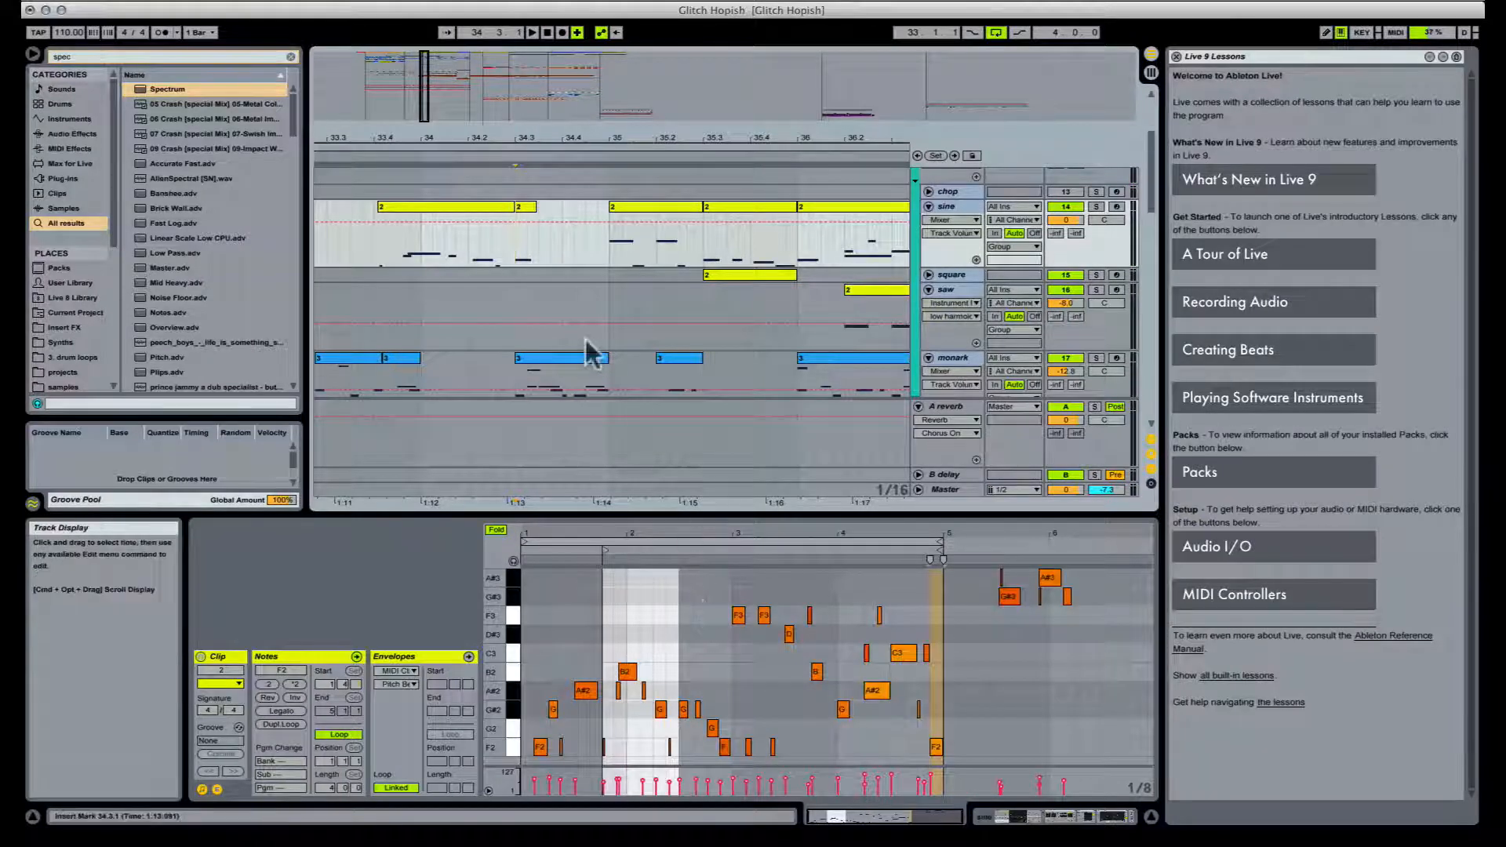
{"action": "left_click", "coordinate": [528, 211]}
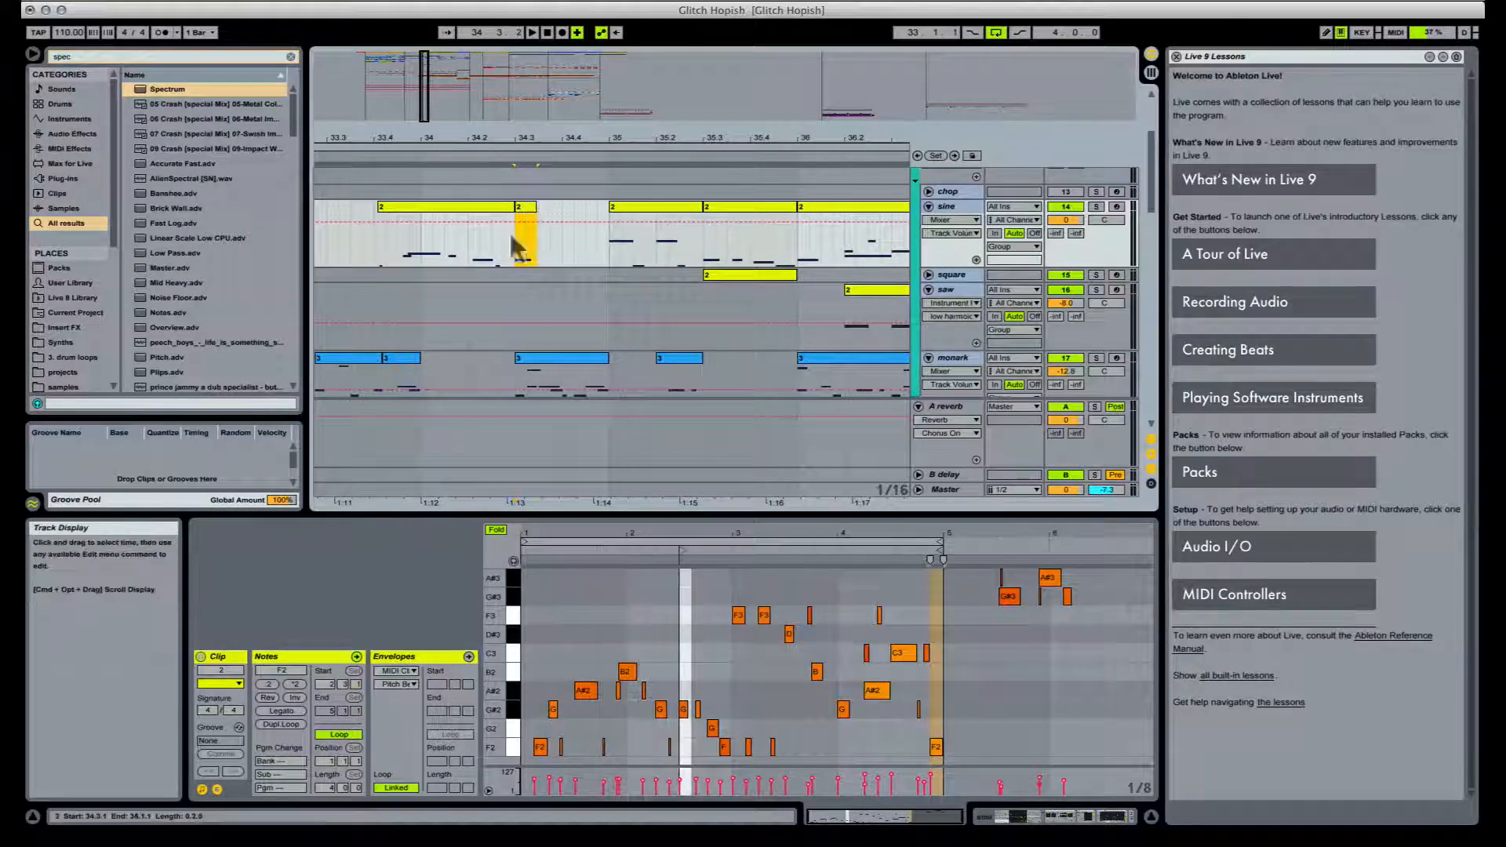
{"action": "left_click", "coordinate": [523, 215]}
{"action": "key", "text": "space"}
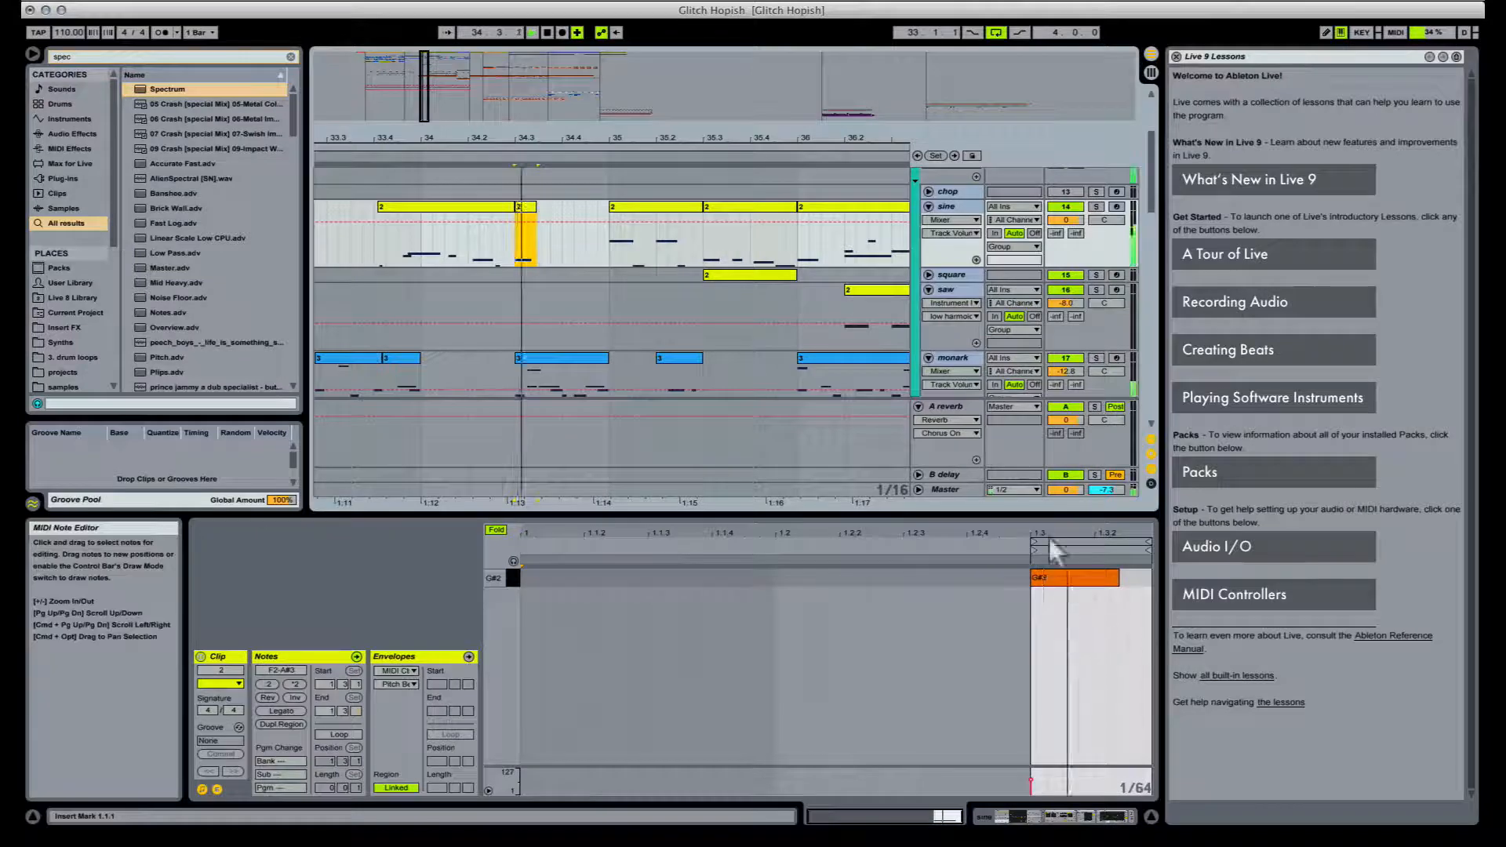
Step: Transpose the short sine clip's note at 34.3.1 to F4 with note folding off, and audition it from 33.2.4
{"action": "key", "text": "shift+Up"}
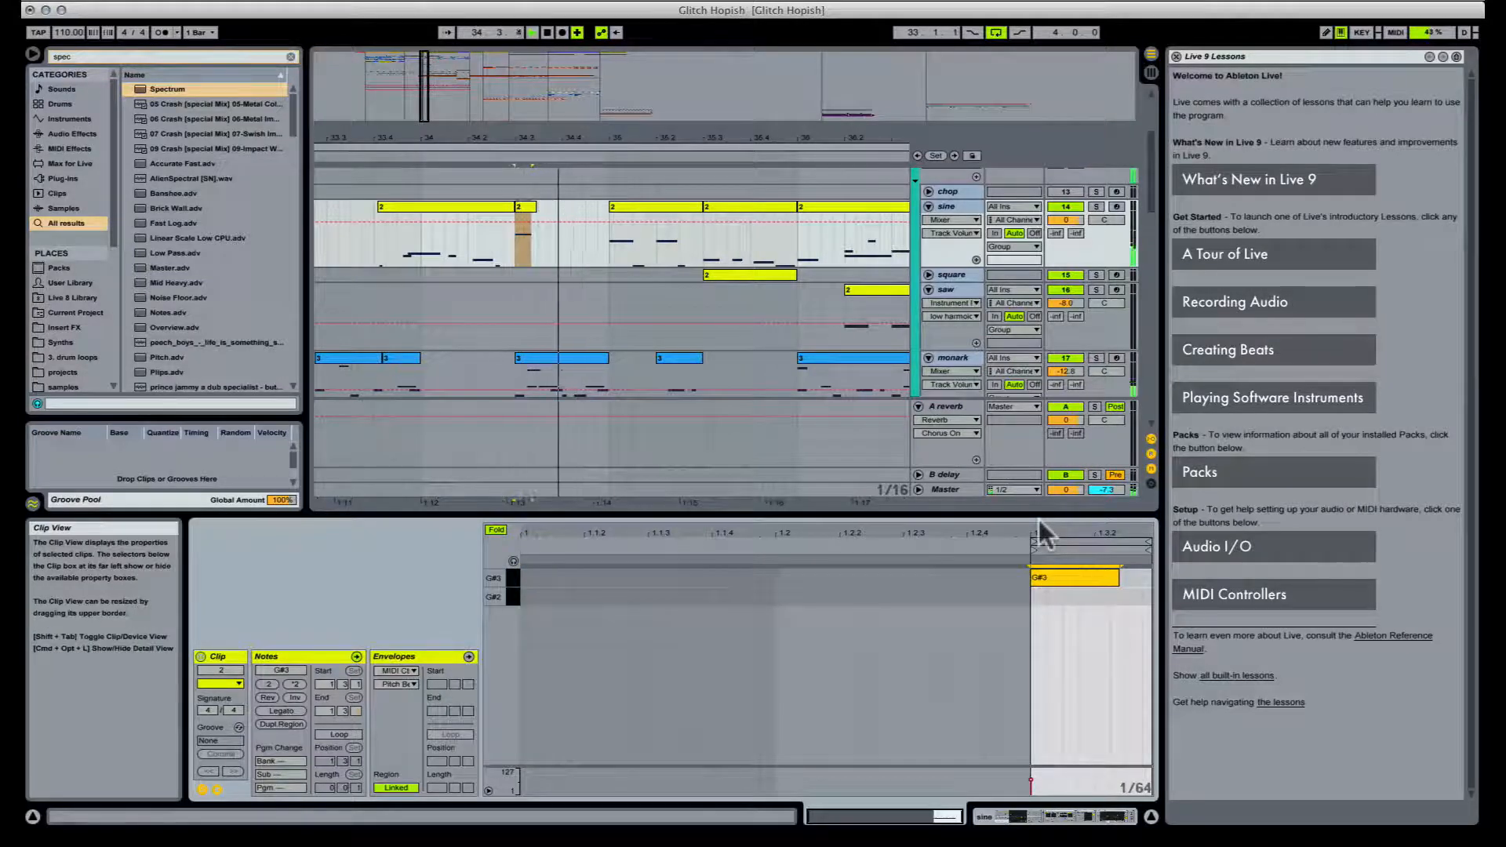
{"action": "key", "text": "space"}
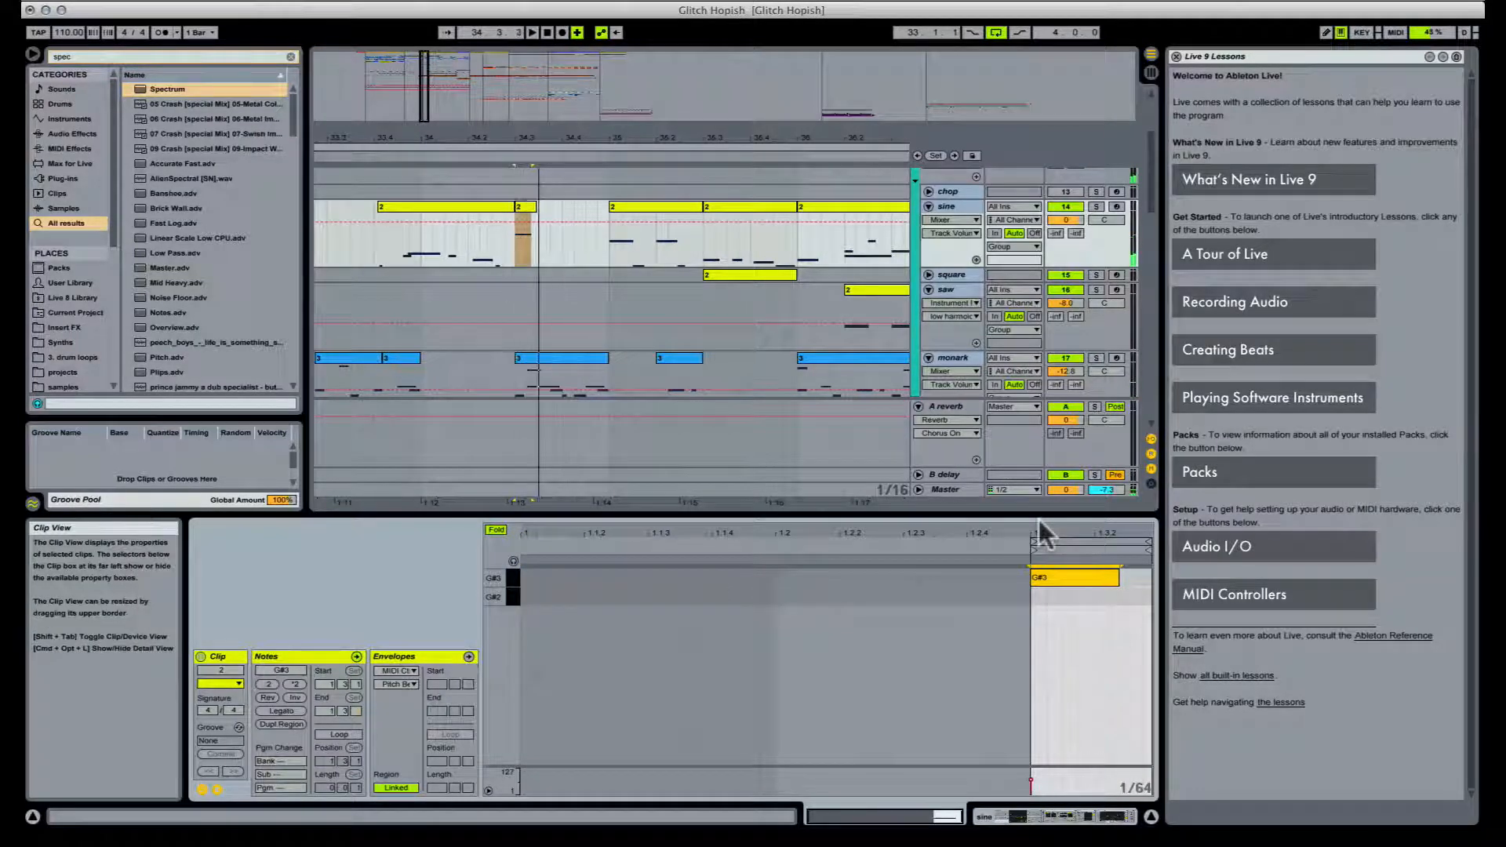
{"action": "left_click", "coordinate": [496, 530]}
{"action": "key", "text": "space"}
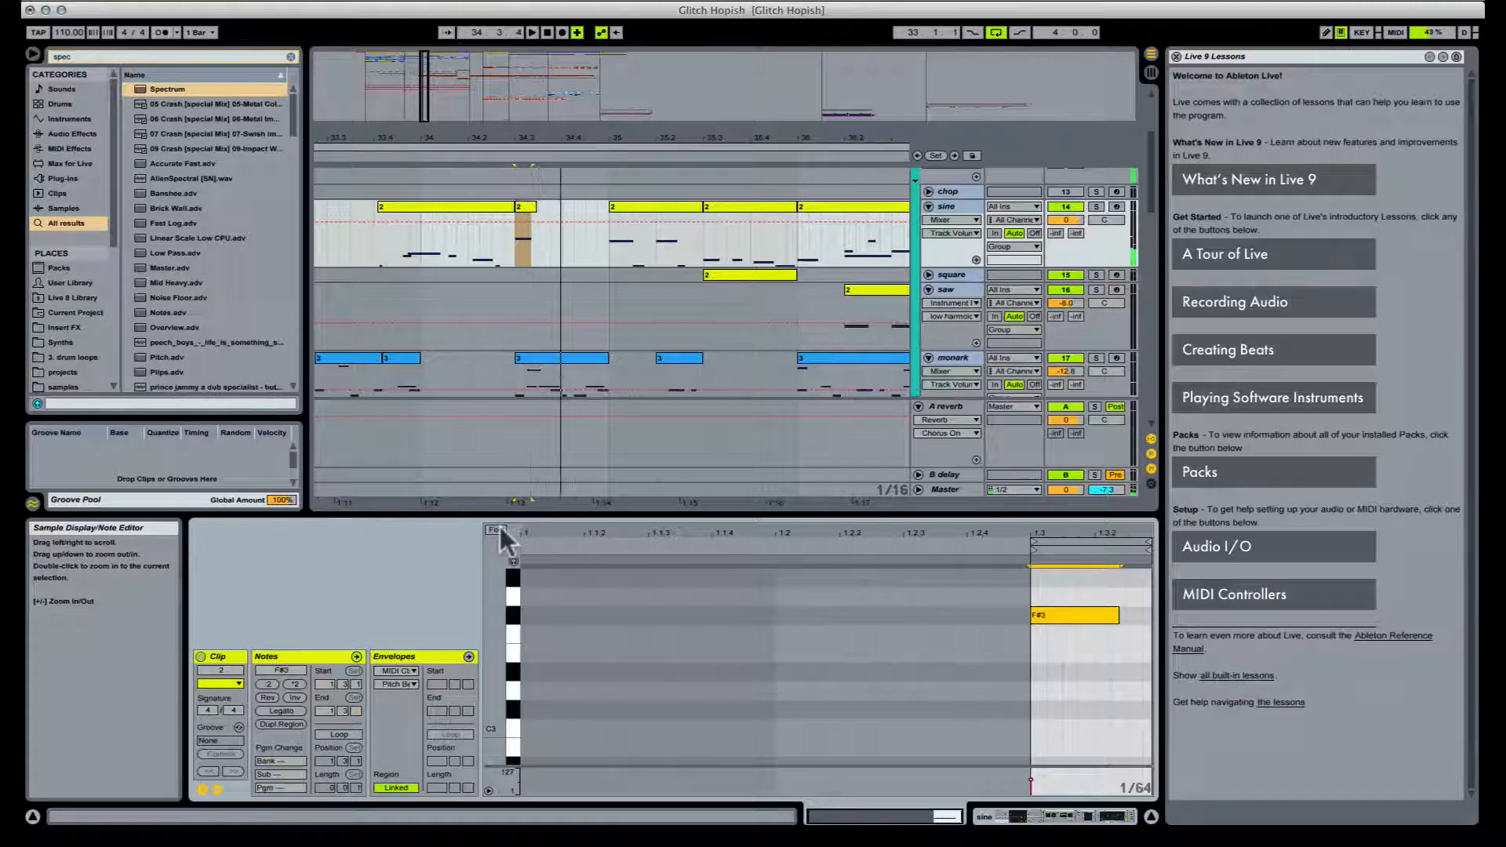
{"action": "key", "text": "Down"}
{"action": "key", "text": "space"}
{"action": "key", "text": "space"}
{"action": "key", "text": "shift+Up"}
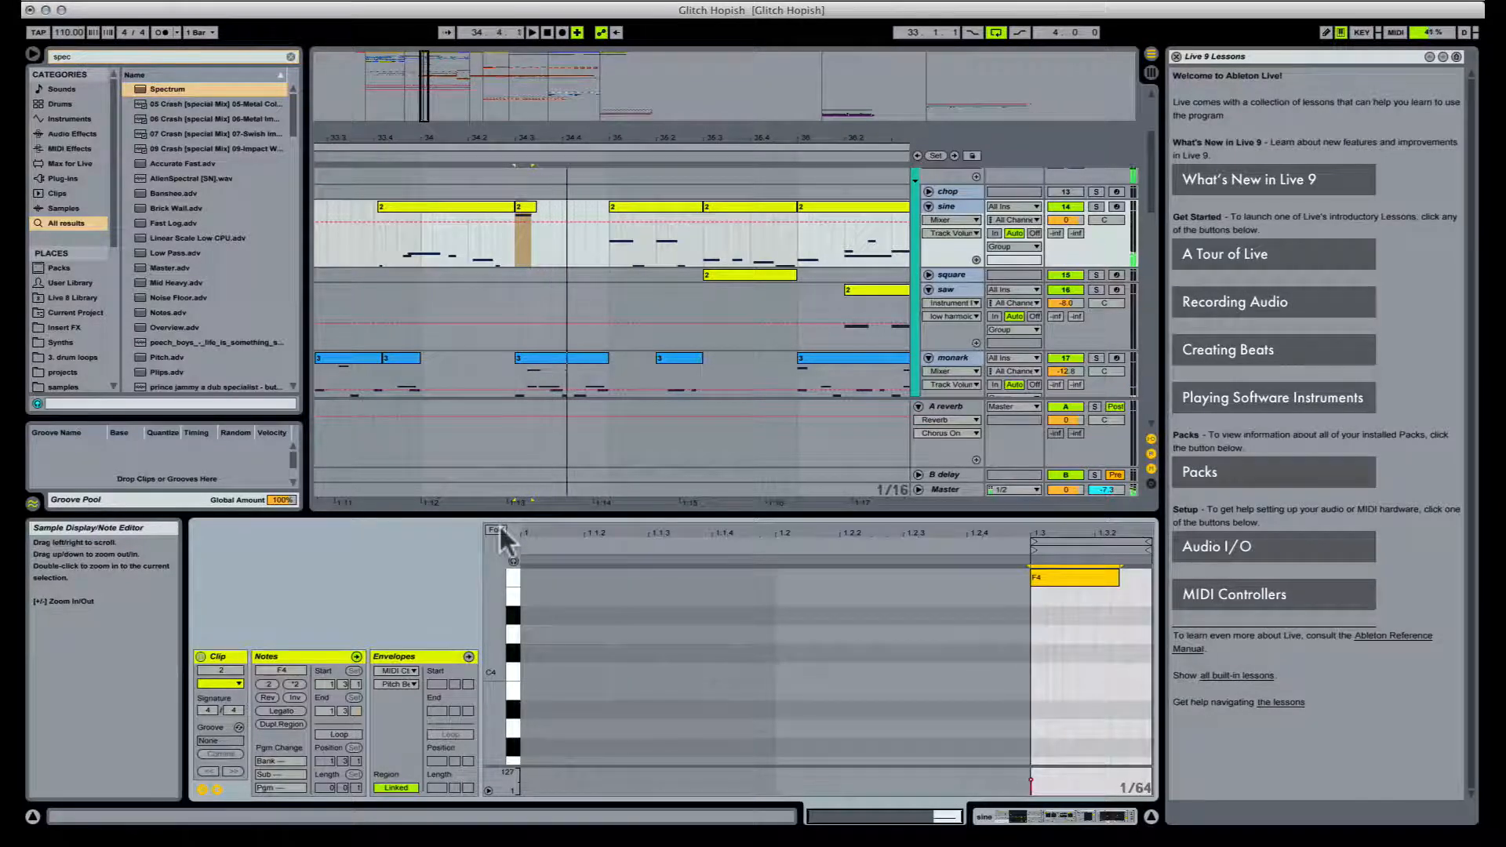
{"action": "left_click", "coordinate": [344, 358]}
{"action": "key", "text": "space"}
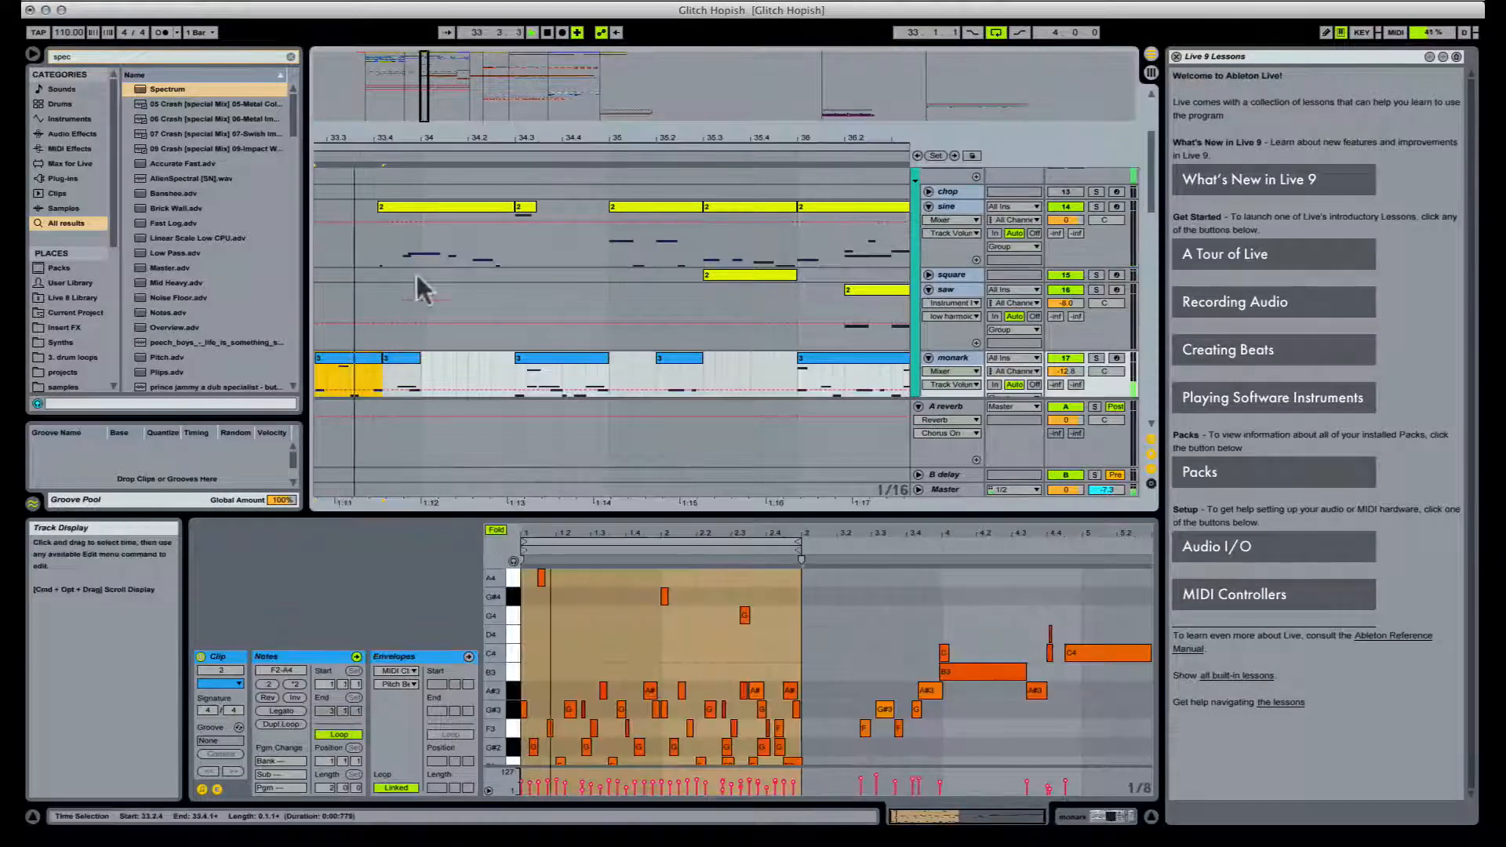
Step: Consolidate the sine clip starting just after 33.4.1 and raise all its notes one octave
{"action": "left_click", "coordinate": [436, 209]}
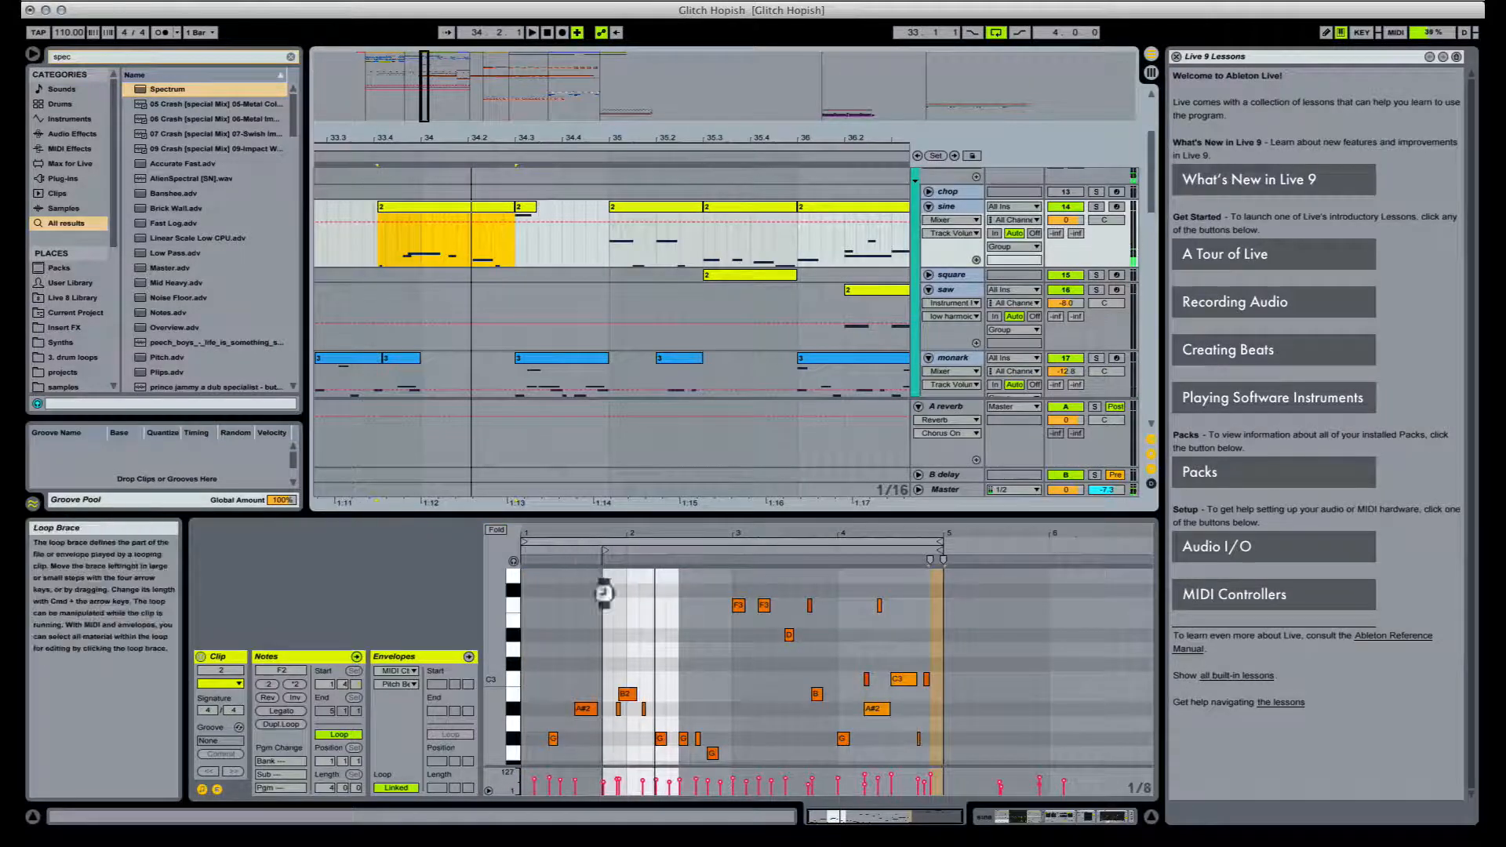
{"action": "key", "text": "space"}
{"action": "left_click", "coordinate": [910, 647]}
{"action": "key", "text": "ctrl+a"}
{"action": "key", "text": "shift+Up"}
{"action": "key", "text": "space"}
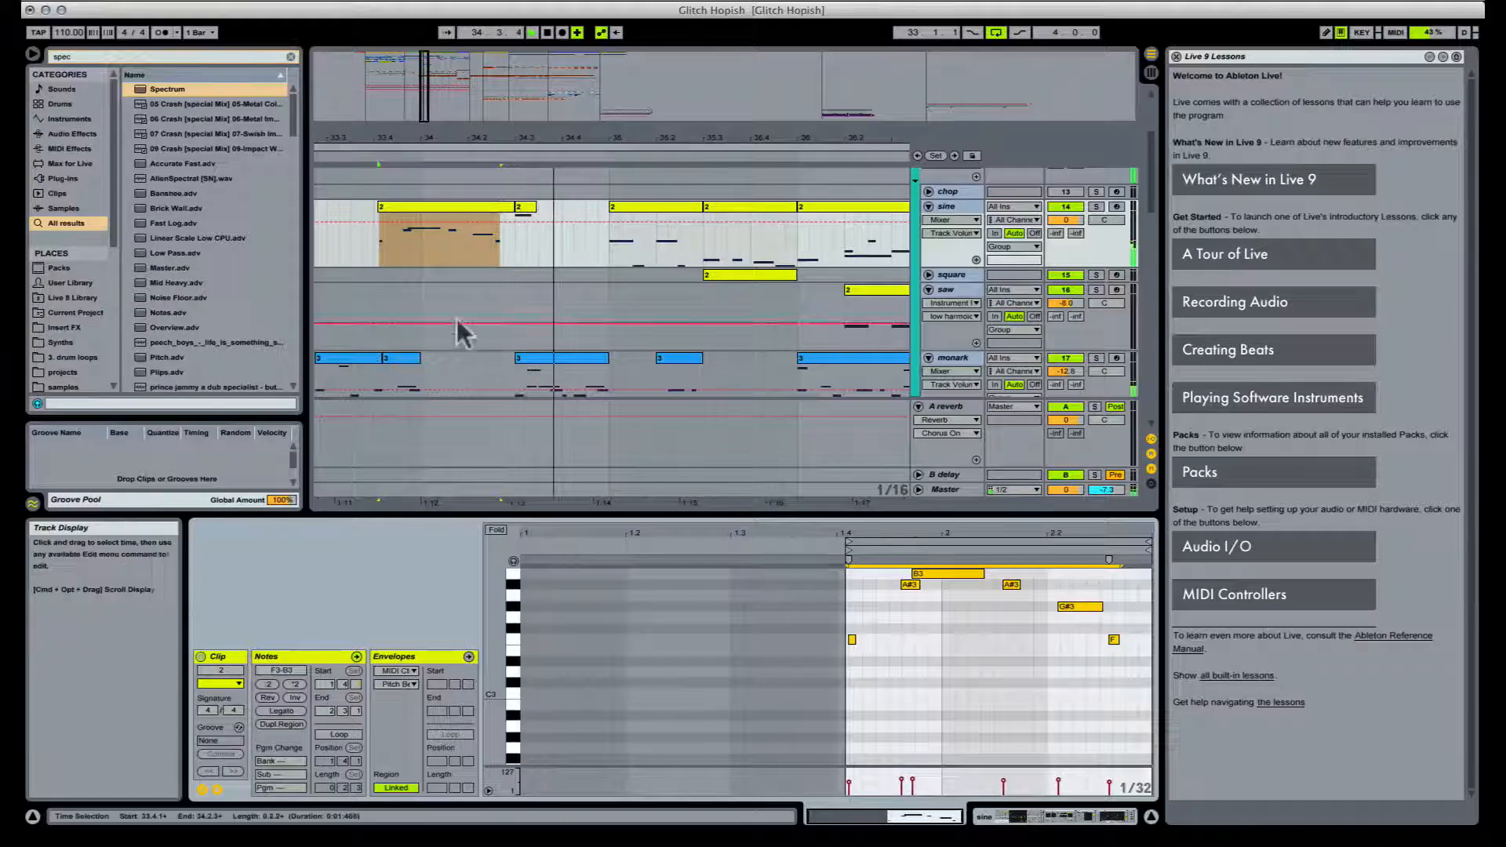
Step: Lower the first sine clip's notes one octave and replay the phrase from 33.2.4
{"action": "key", "text": "shift+Down"}
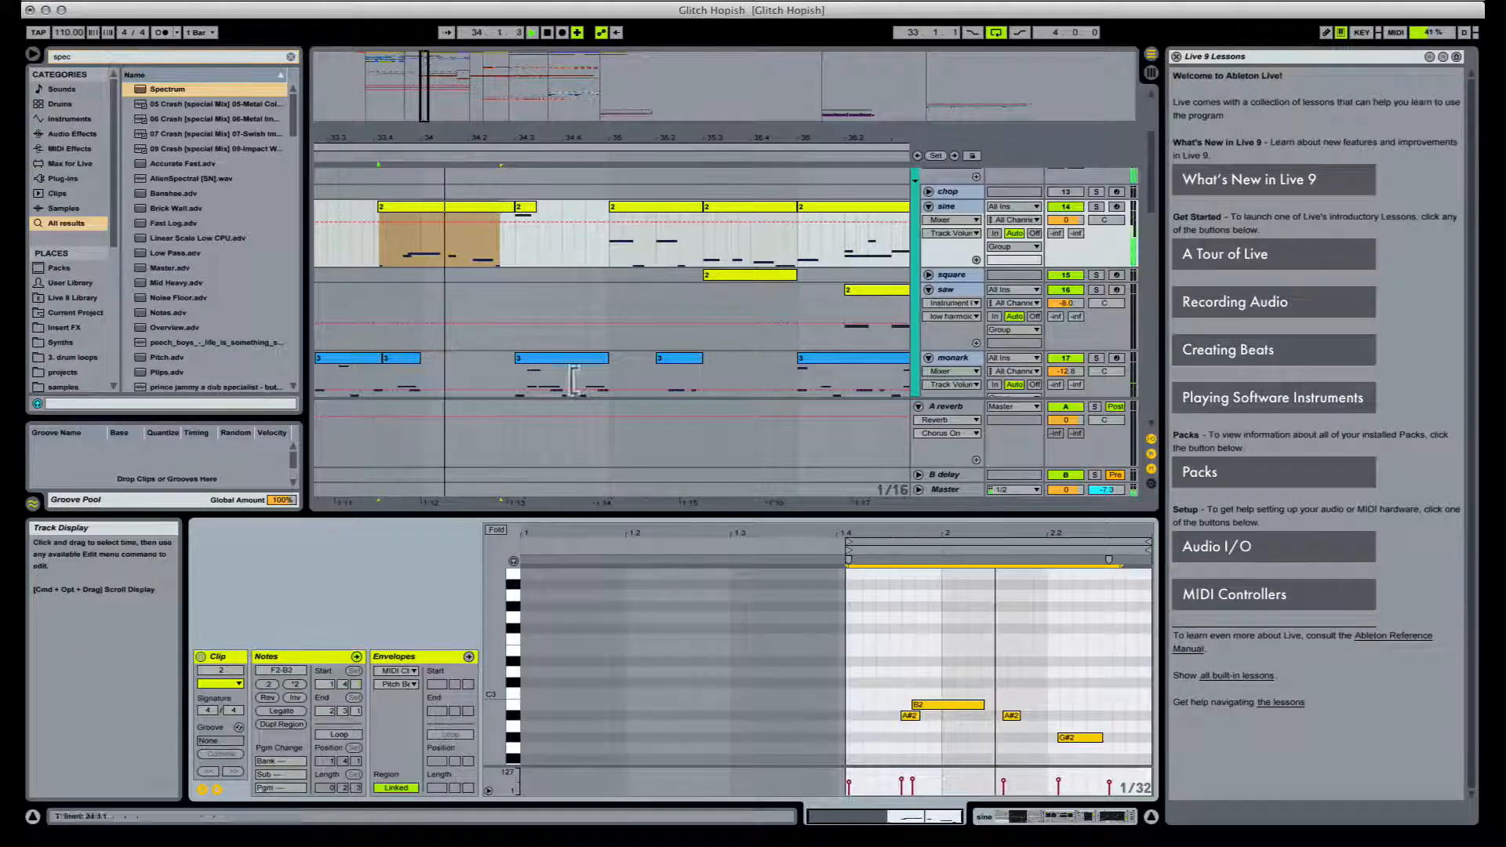
{"action": "left_click", "coordinate": [369, 355]}
{"action": "key", "text": "space"}
Step: Lower the short sine clip's note at 34.3.1 one octave to F3
{"action": "left_click", "coordinate": [525, 207]}
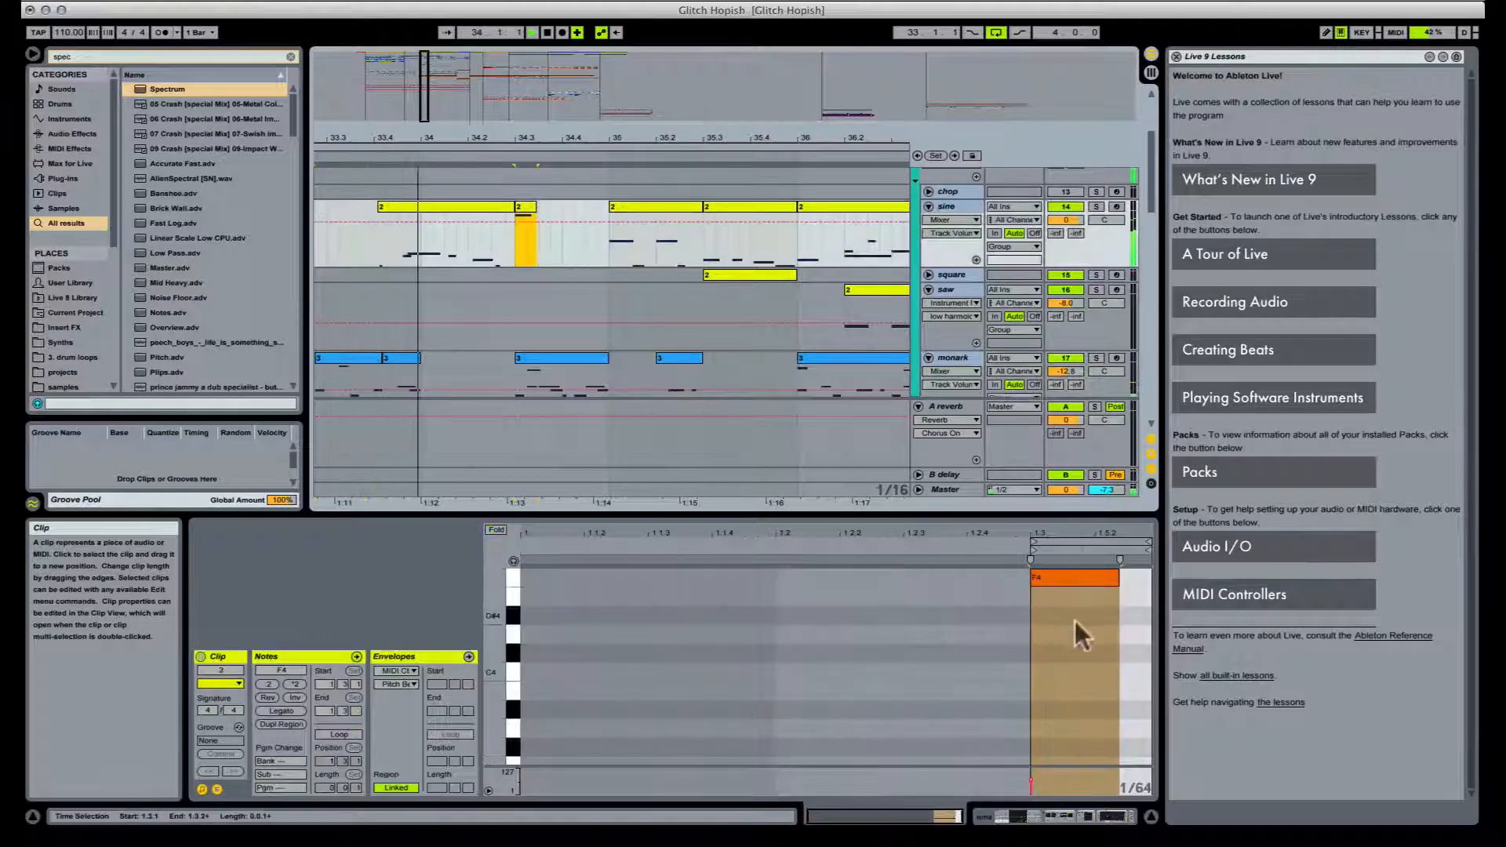
{"action": "left_click", "coordinate": [1058, 553]}
{"action": "key", "text": "shift+Down"}
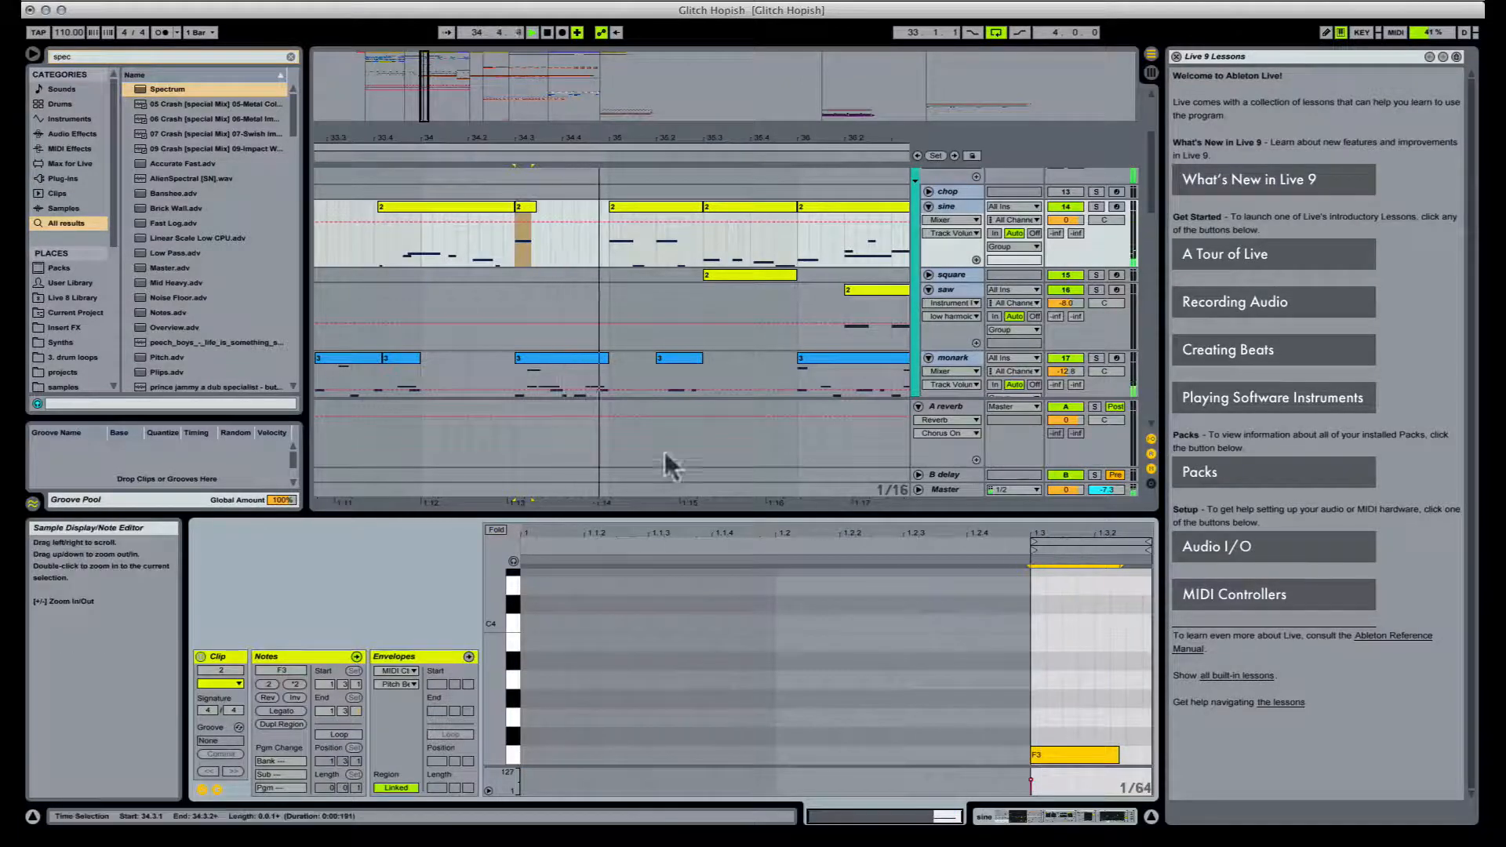
{"action": "key", "text": "space"}
Step: Set the Soundflower (2ch) output to Komplete Audio 6 and play the leads from the monark clip at 33.2.4
{"action": "left_click", "coordinate": [965, 2]}
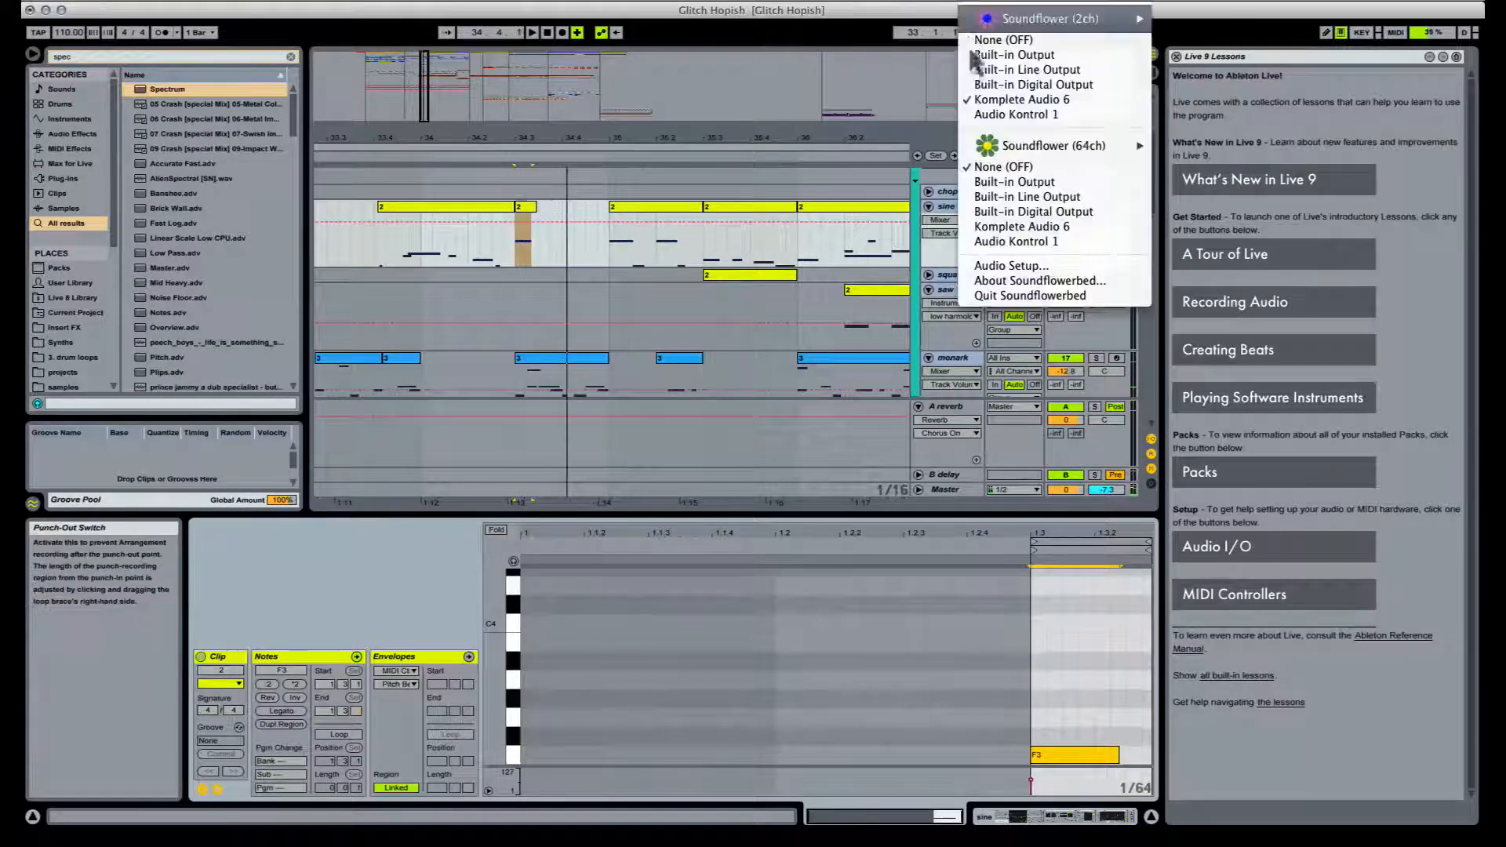
{"action": "left_click", "coordinate": [976, 101]}
{"action": "left_click", "coordinate": [341, 360]}
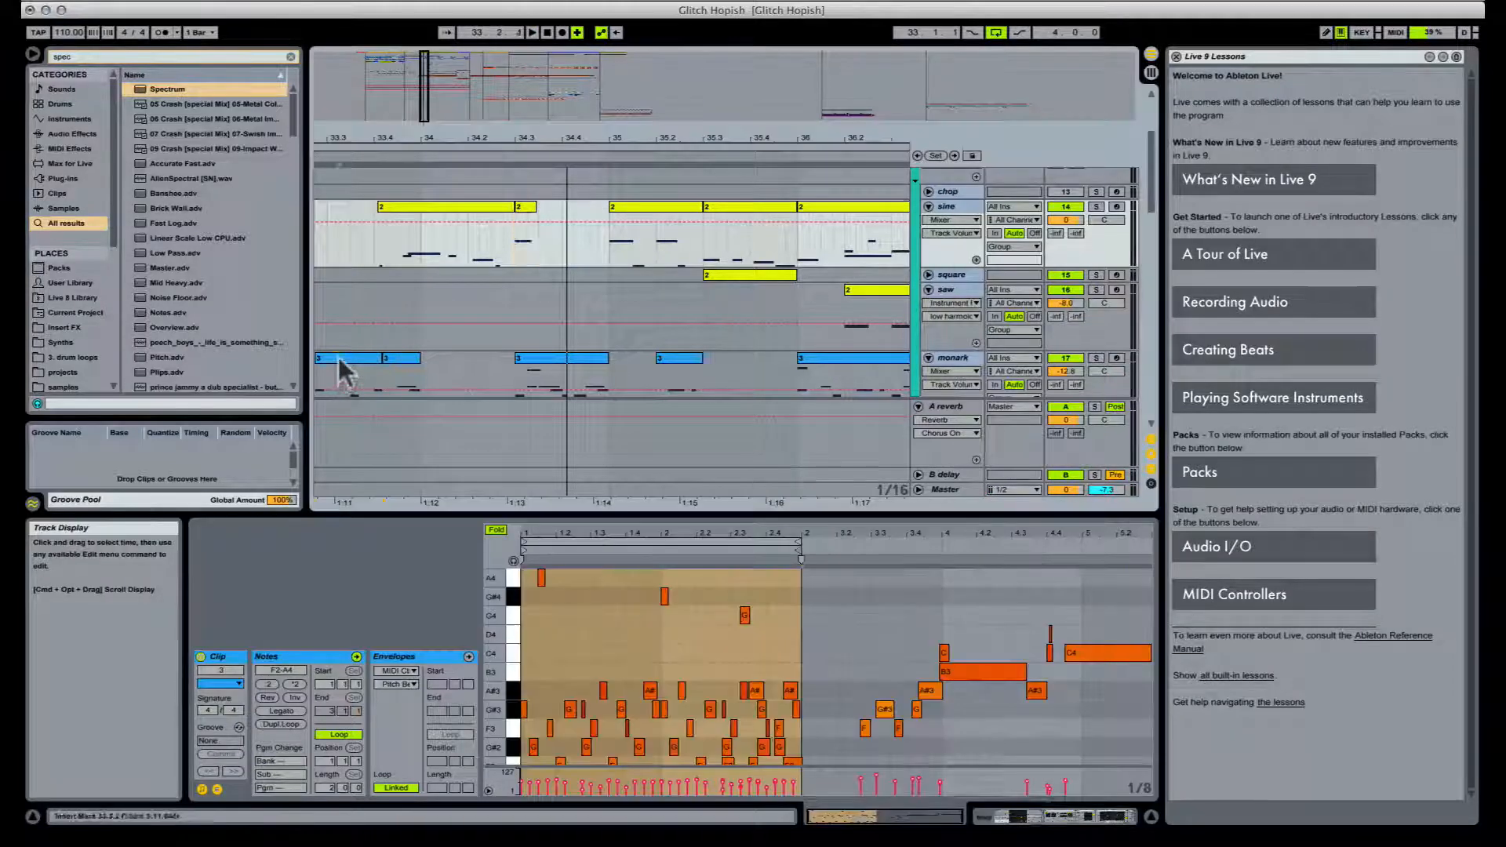
{"action": "key", "text": "space"}
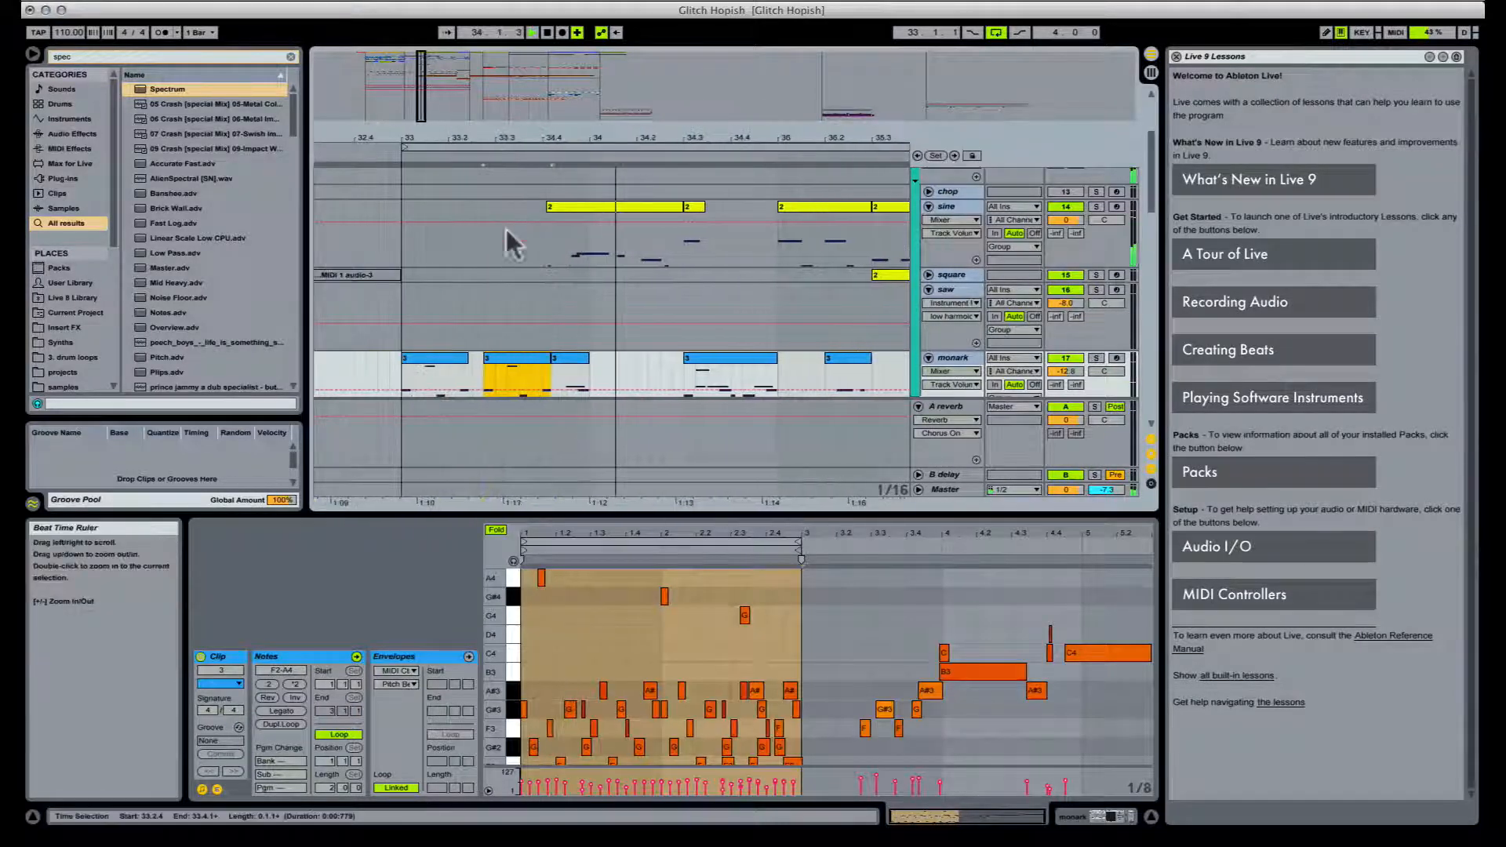
Step: Split the first monark clip at 33.2.2 and duplicate its short end slice just before the clip at 33.2.4
{"action": "left_click", "coordinate": [442, 362]}
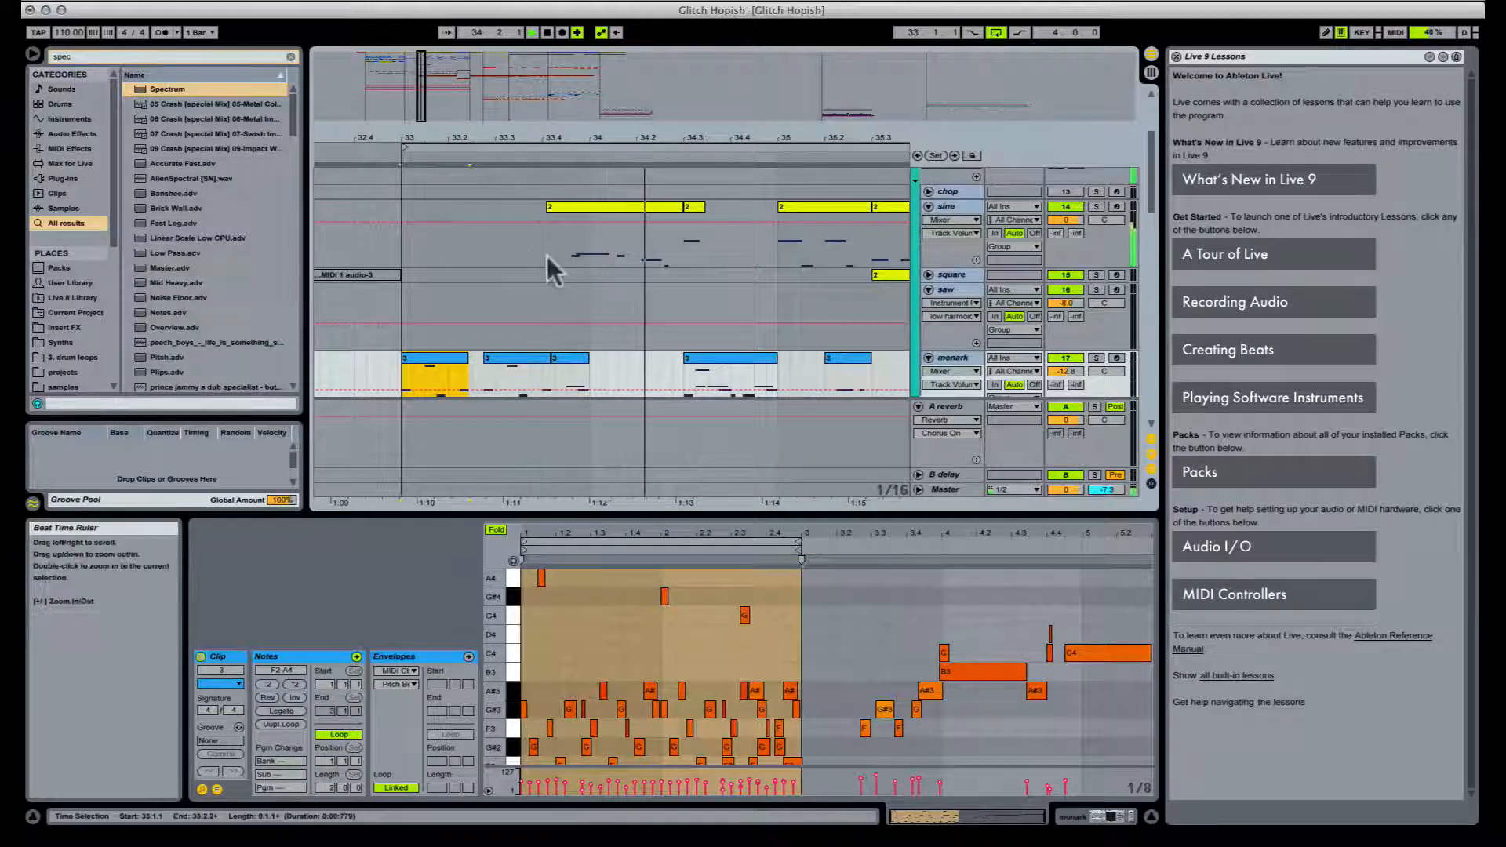
{"action": "left_click", "coordinate": [474, 370]}
{"action": "left_click", "coordinate": [465, 362]}
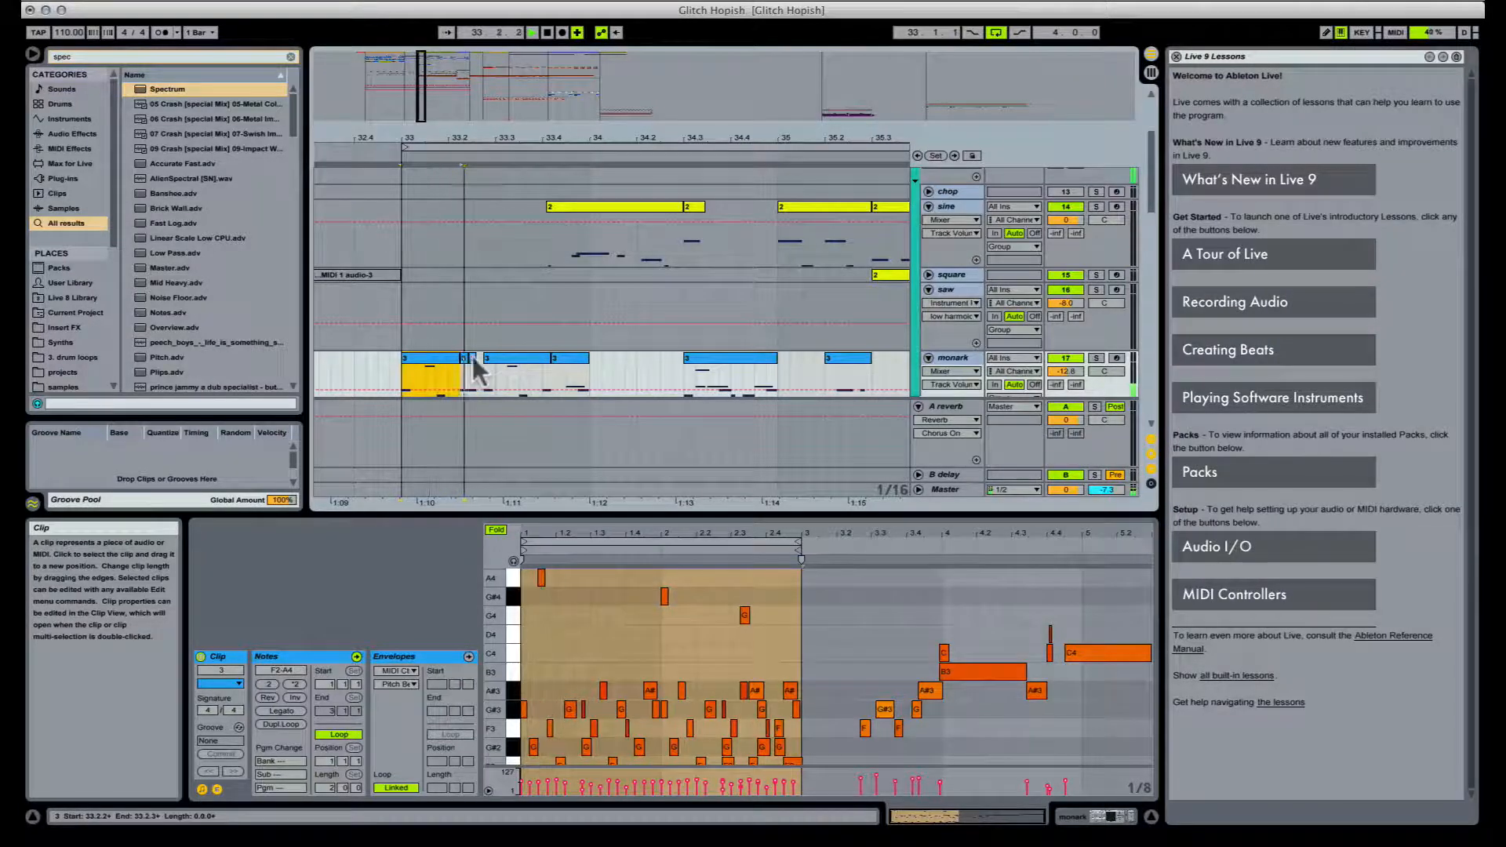
{"action": "key", "text": "space"}
{"action": "left_click", "coordinate": [472, 359]}
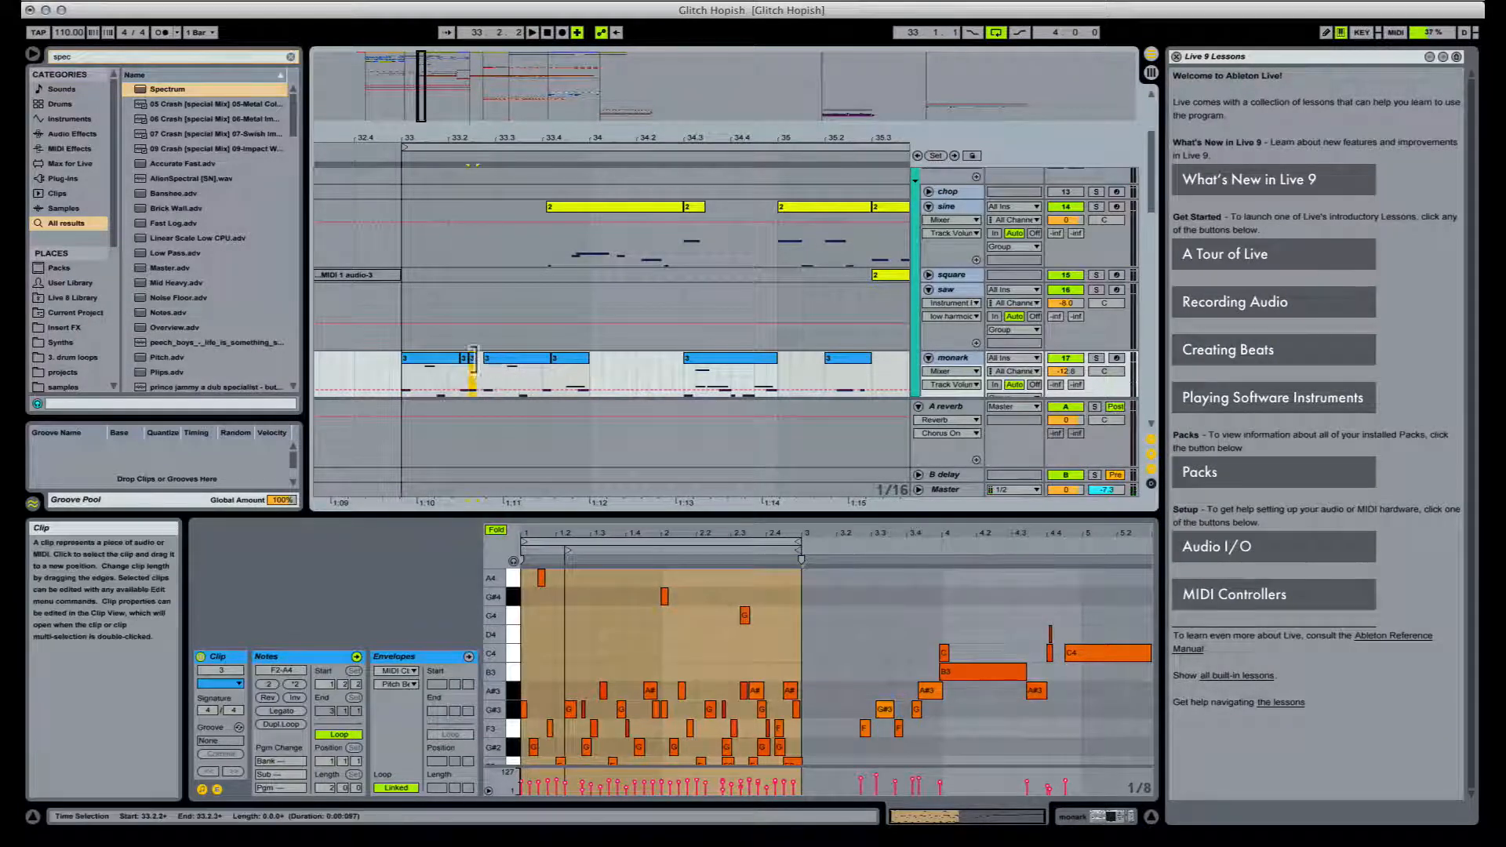
Step: Play the edited leads from the first monark clip at 33.1.1
{"action": "left_click", "coordinate": [421, 358]}
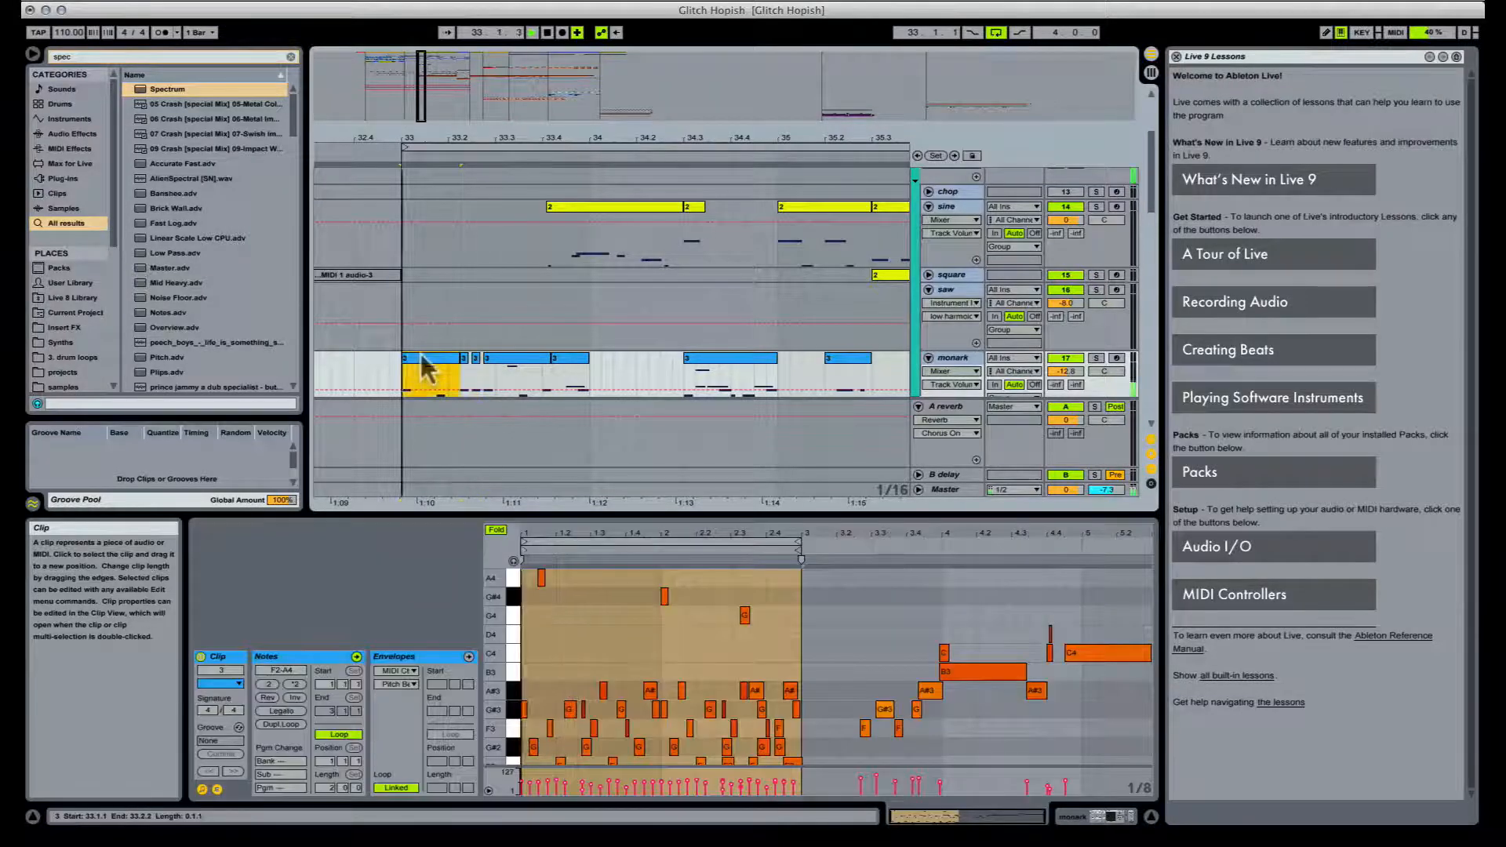
{"action": "key", "text": "space"}
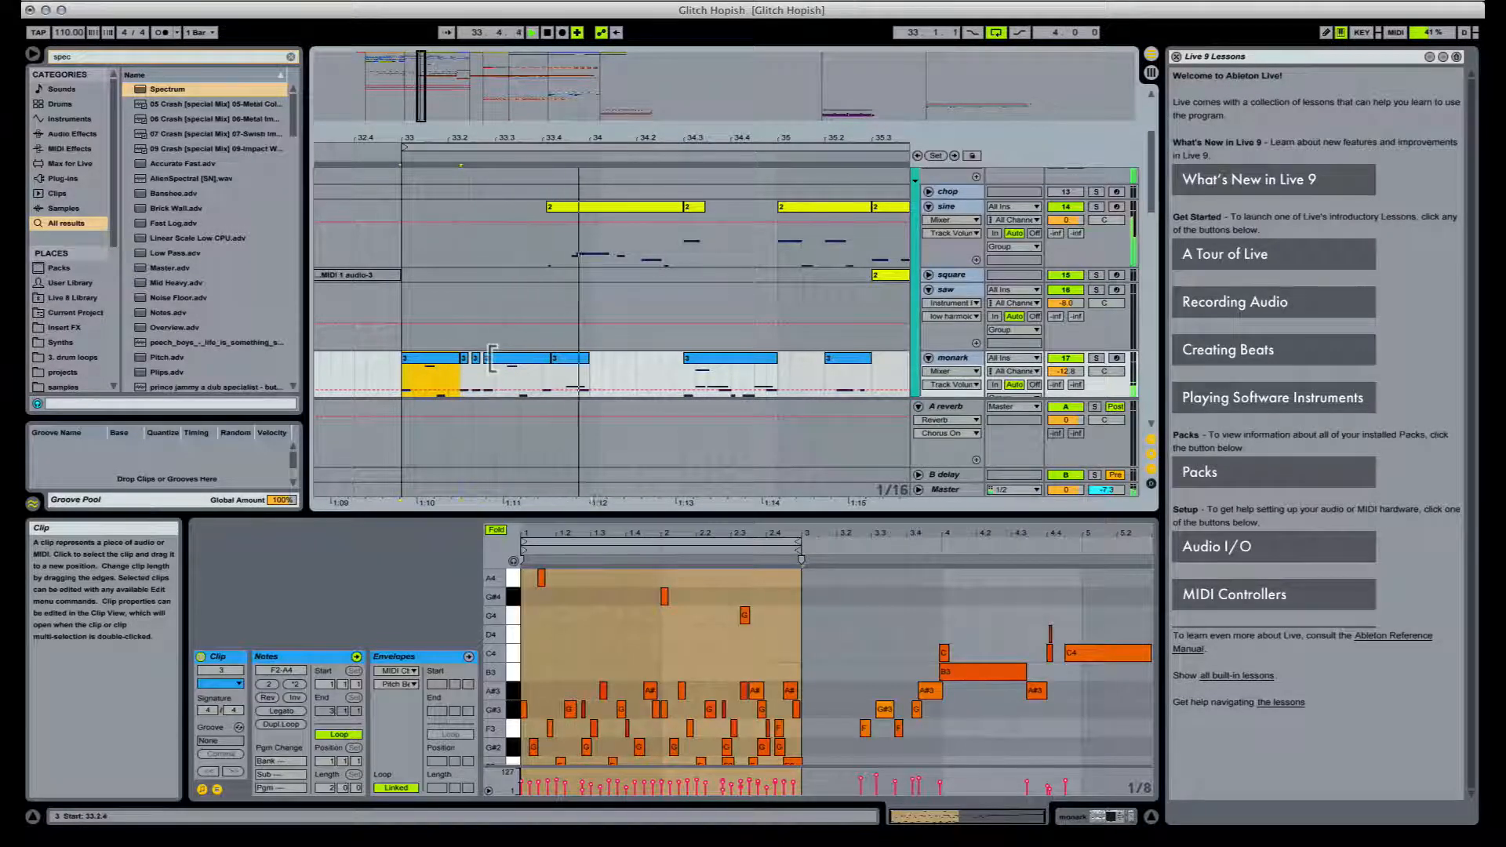
{"action": "scroll", "coordinate": [553, 353], "scroll_direction": "down", "scroll_amount": 2}
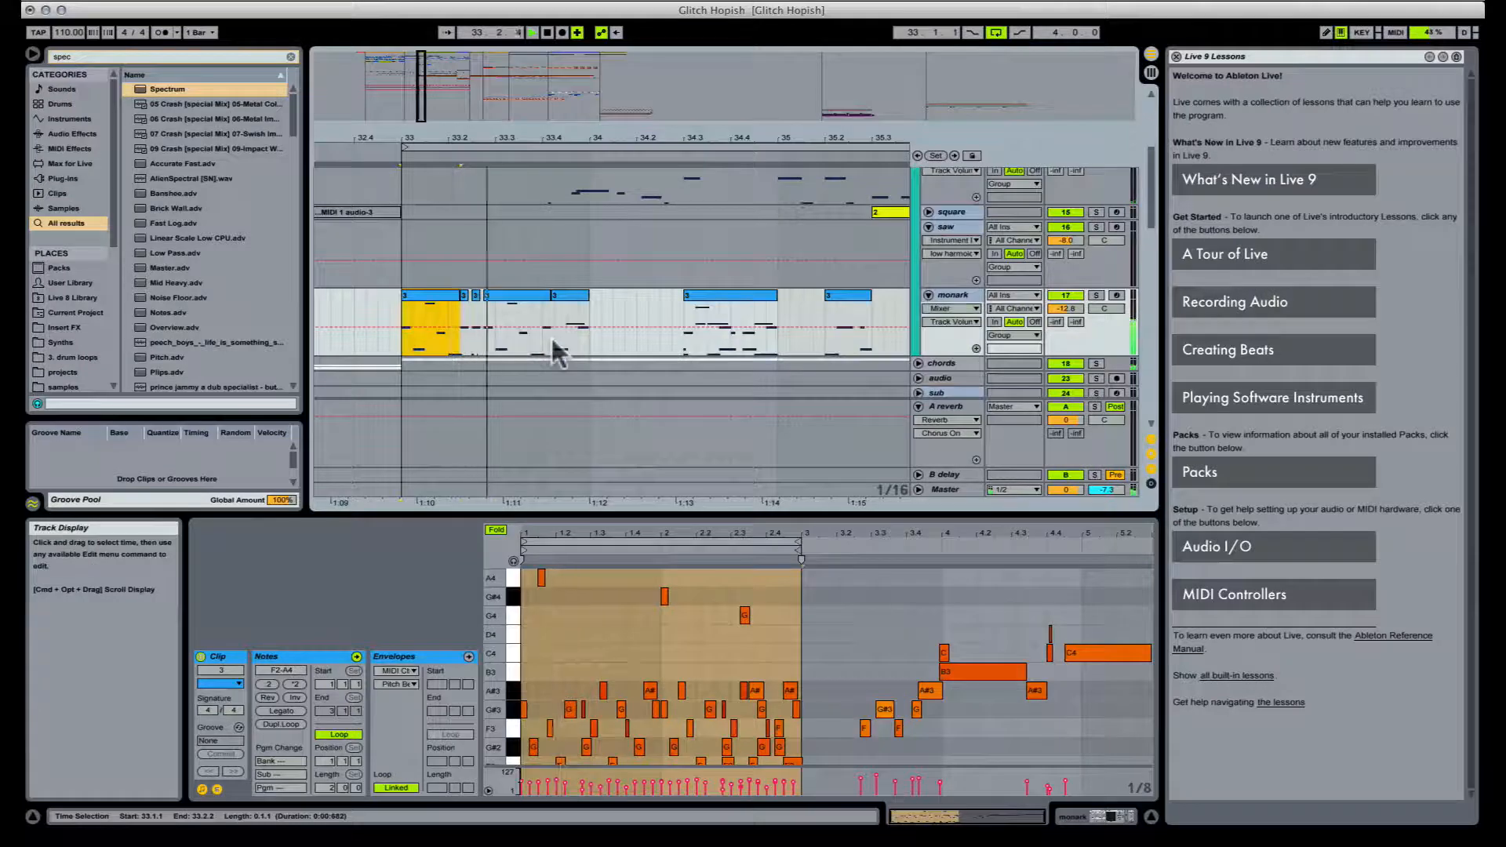
{"action": "scroll", "coordinate": [569, 331], "scroll_direction": "up", "scroll_amount": 3}
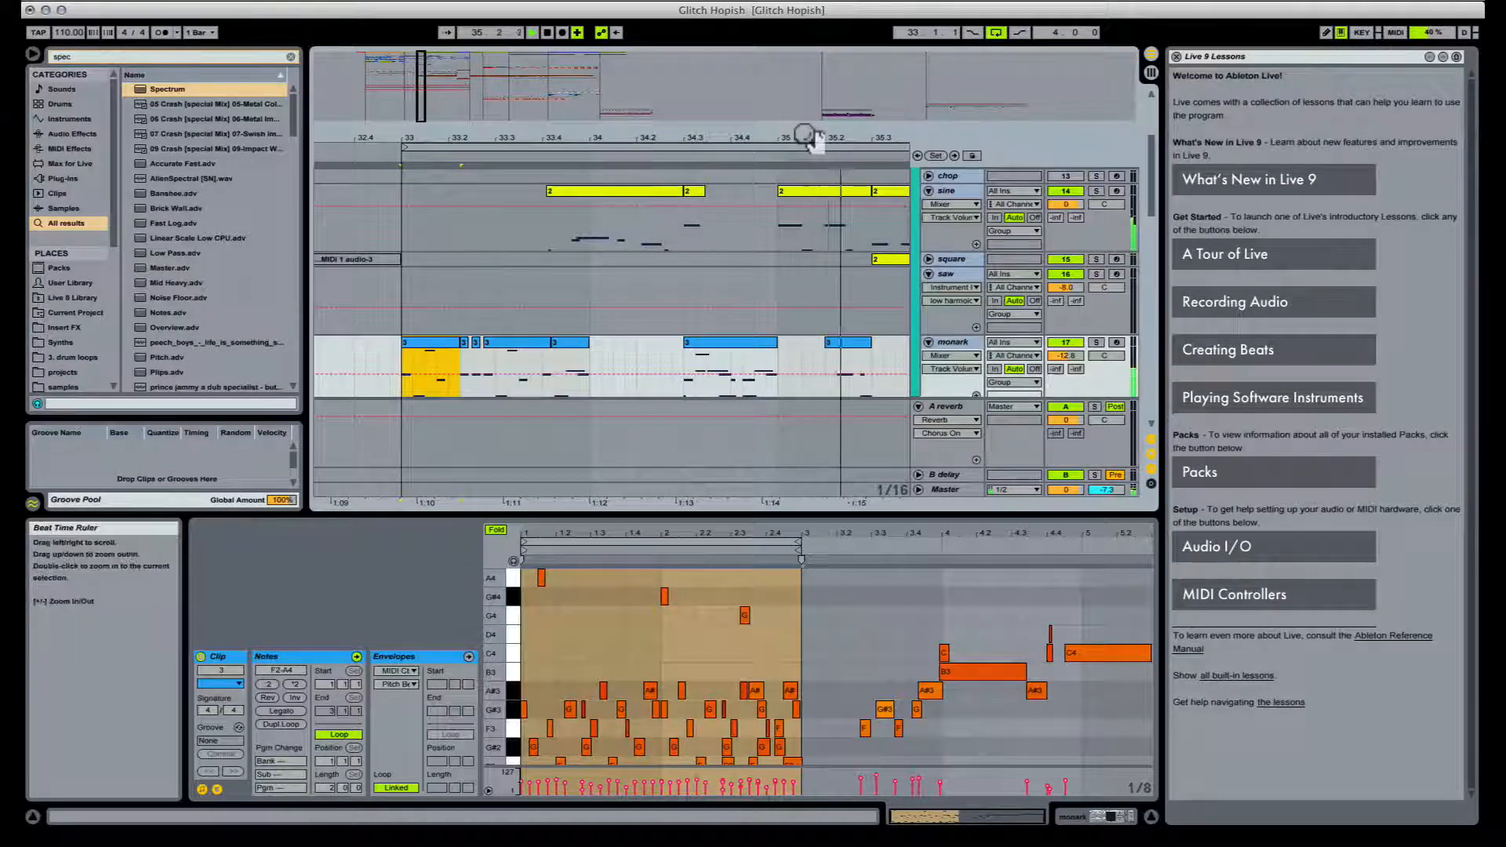
Step: Split the saw clip between 36.2.1 and 36.4.1 at 36.3.1
{"action": "left_click_drag", "start_coordinate": [812, 138], "coordinate": [783, 144]}
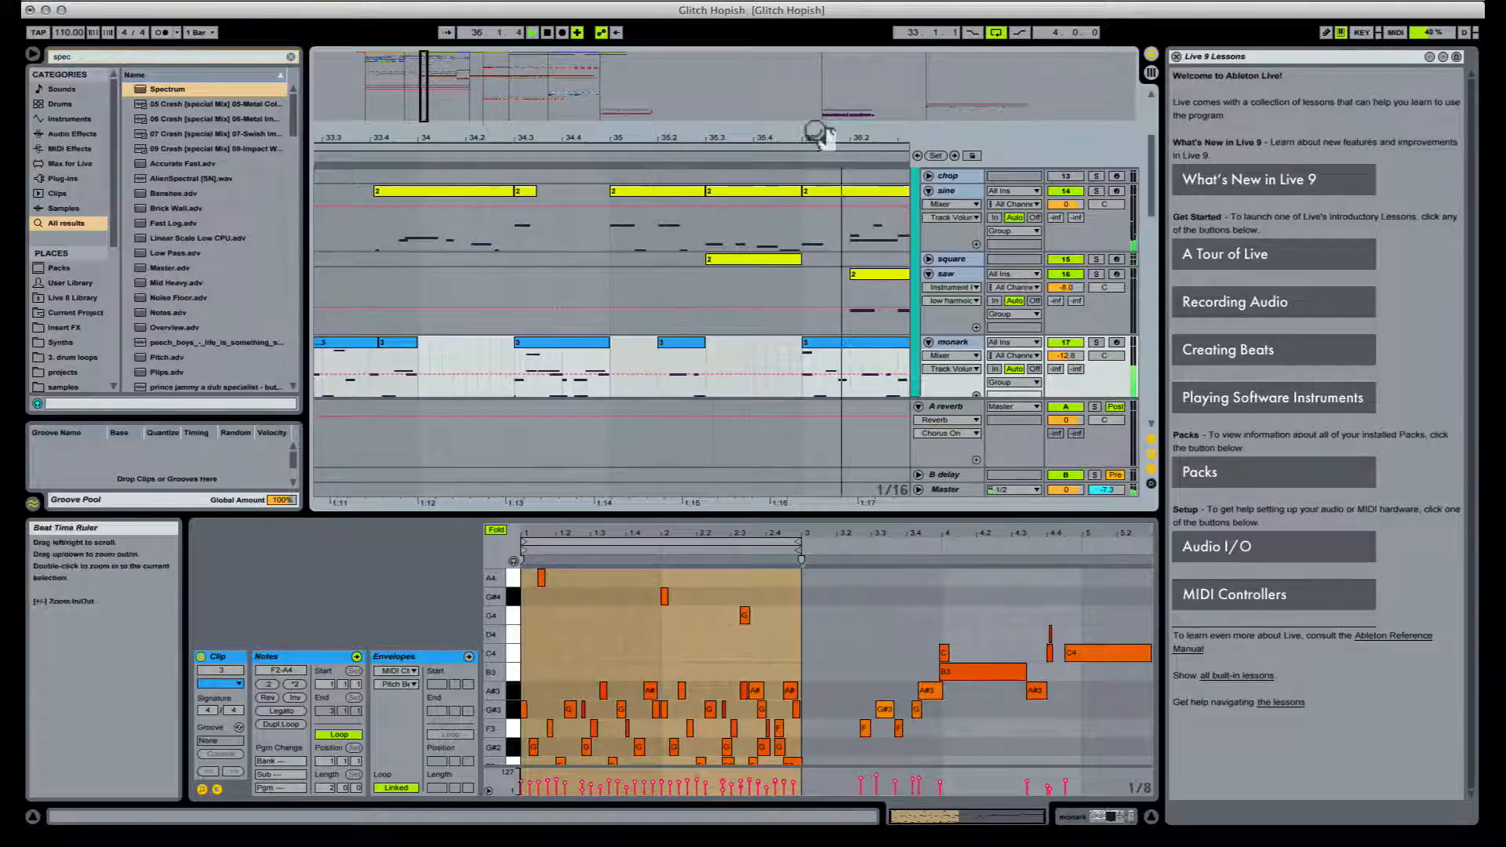
{"action": "left_click", "coordinate": [525, 275]}
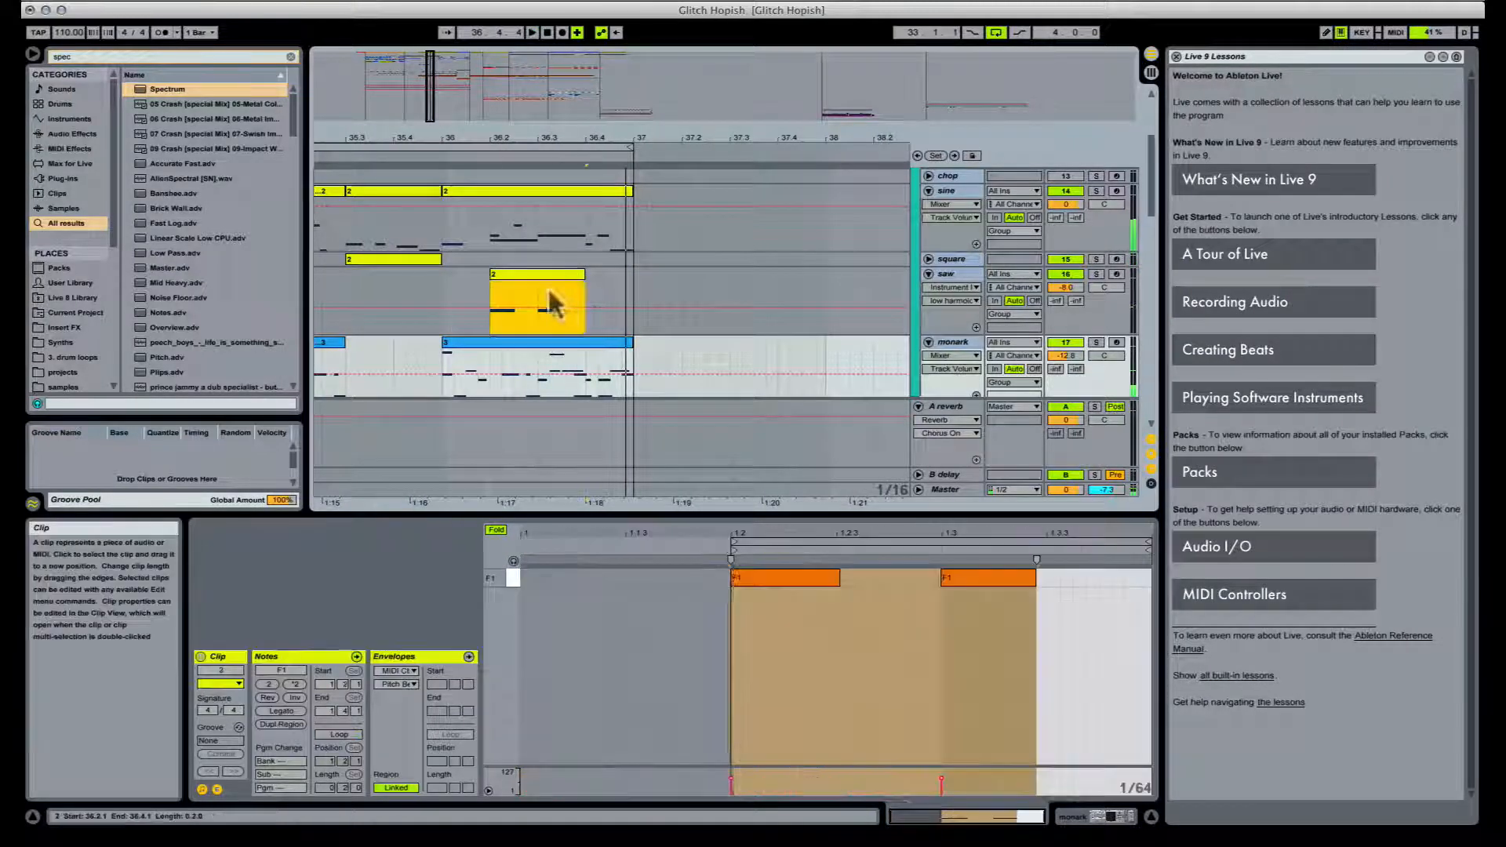
{"action": "left_click", "coordinate": [542, 296]}
{"action": "key", "text": "space"}
{"action": "key", "text": "super+e"}
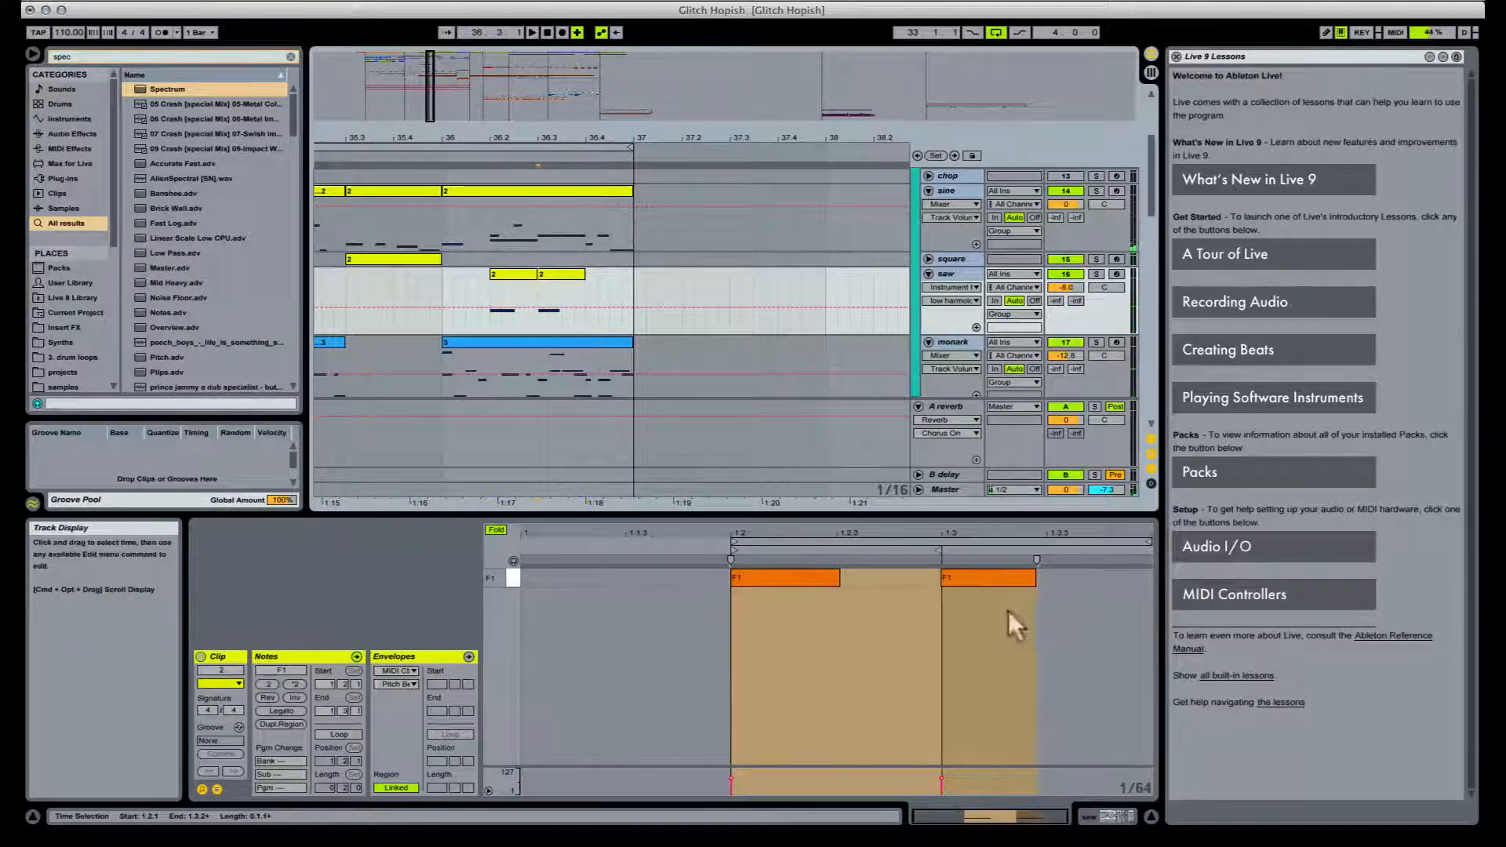
Step: Transpose the note in the second saw clip, at 36.3.1, down one octave to F0
{"action": "left_click", "coordinate": [986, 579]}
{"action": "left_click", "coordinate": [575, 275]}
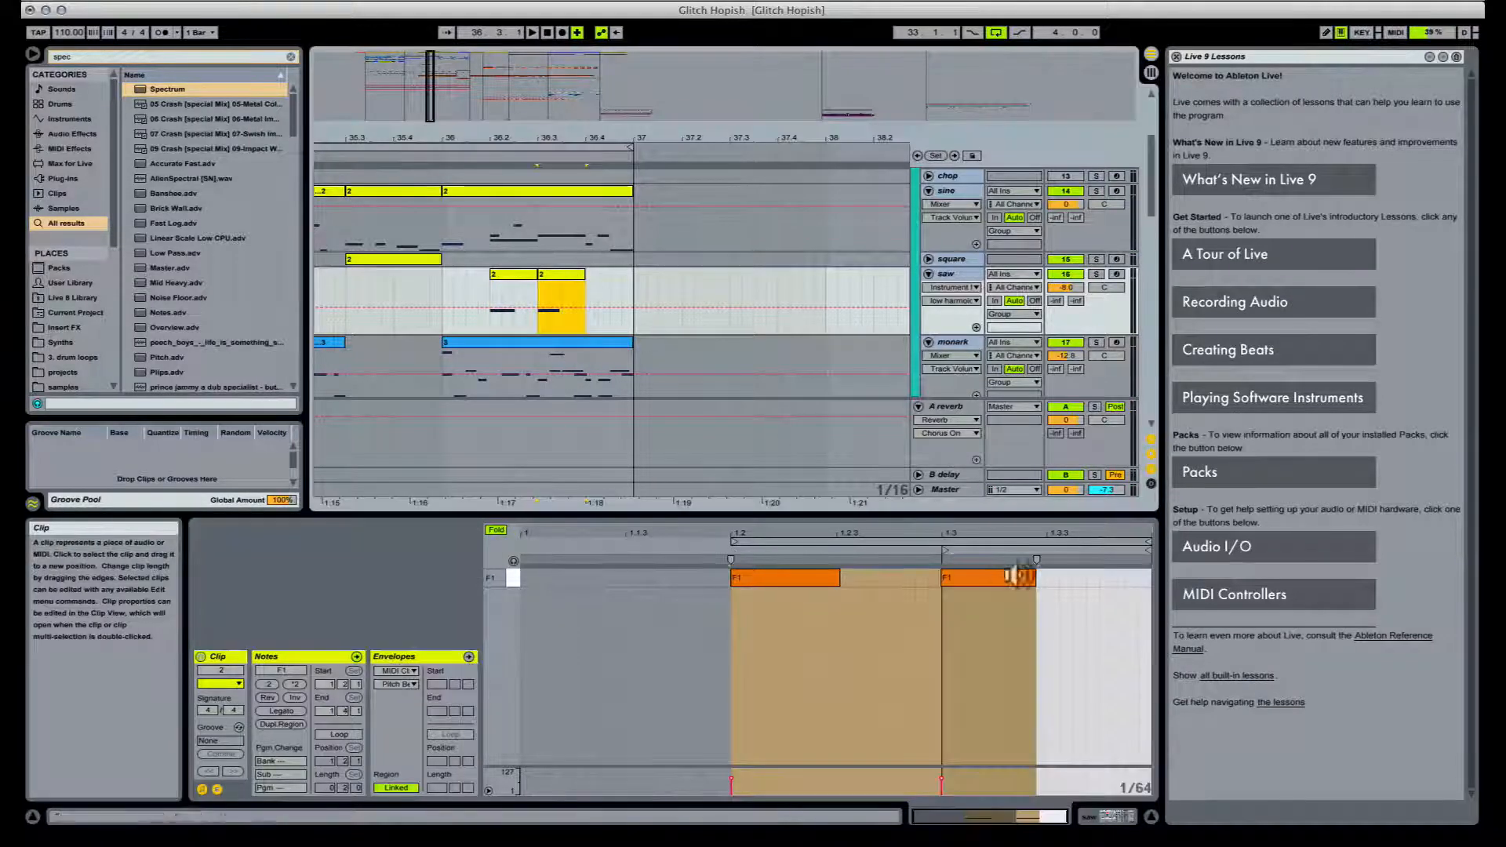
{"action": "left_click", "coordinate": [1016, 579]}
{"action": "key", "text": "Down"}
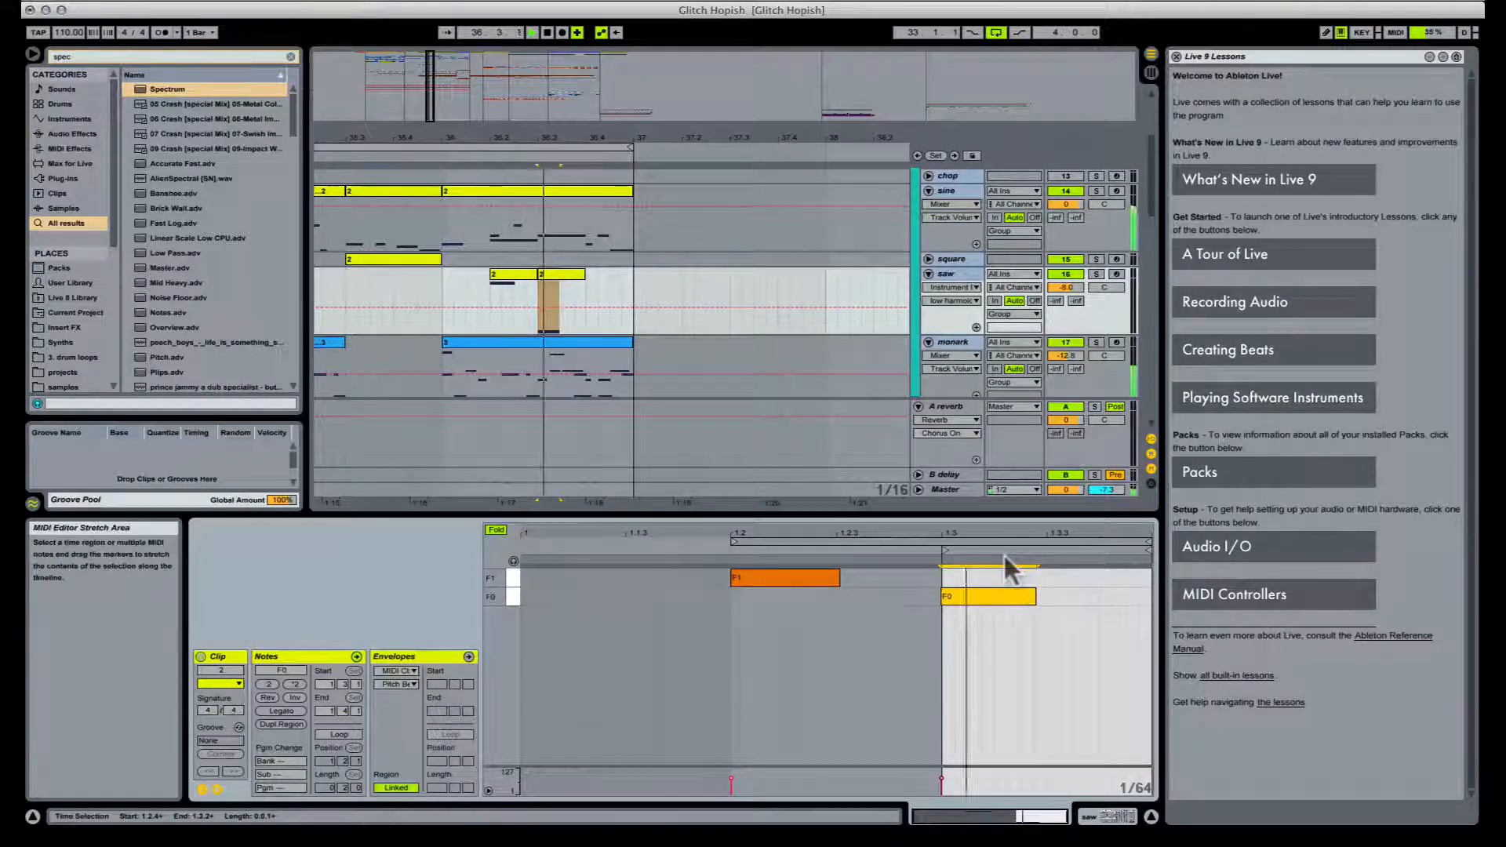
Step: Extend the start of the second saw clip back to 36.2.4 and play both saw clips from 36.2.1
{"action": "left_click", "coordinate": [596, 336]}
{"action": "left_click_drag", "start_coordinate": [542, 273], "coordinate": [534, 273]}
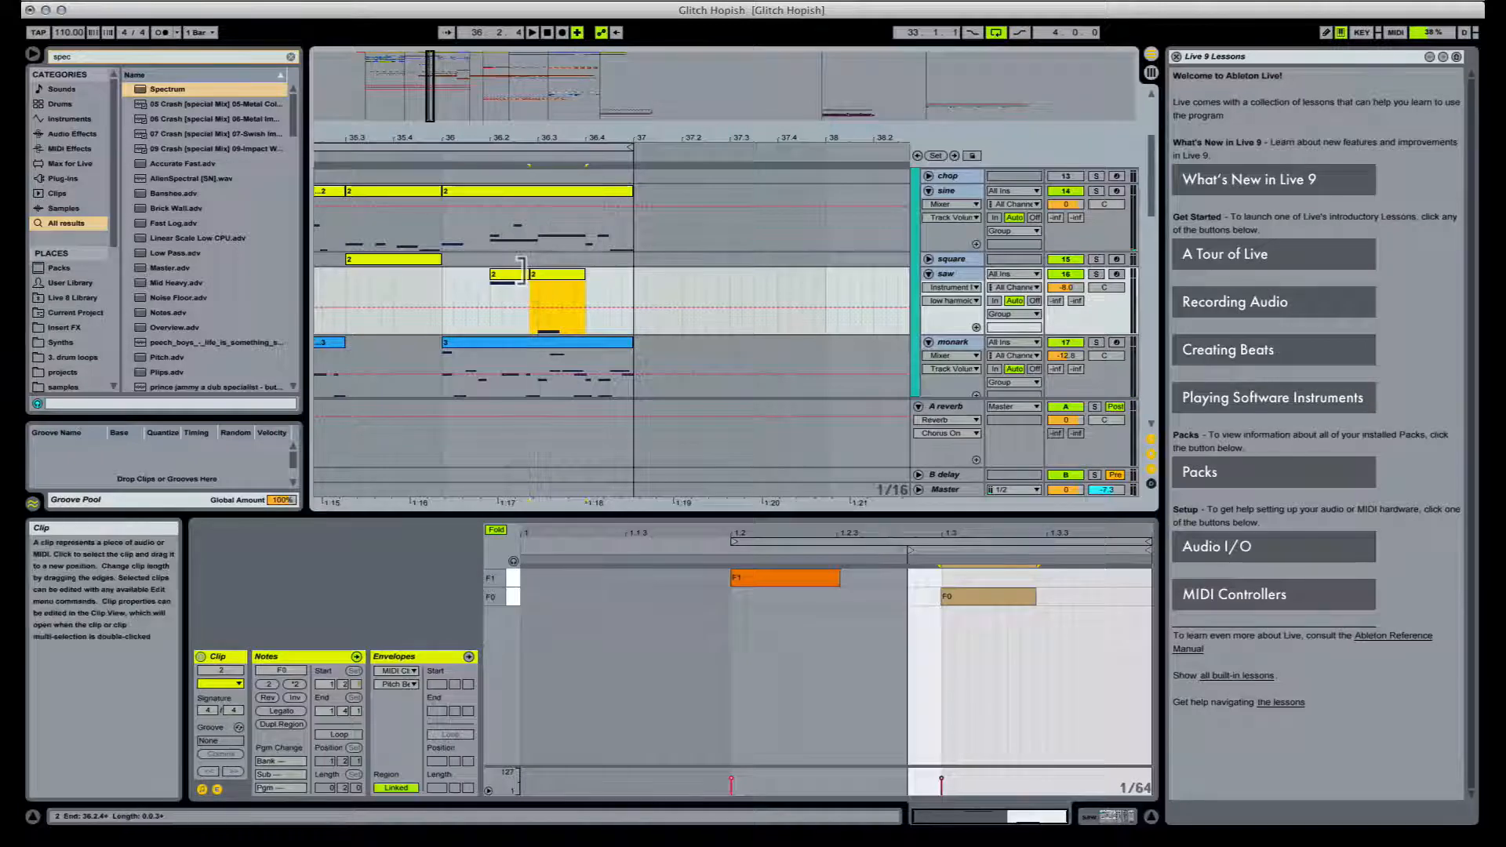
{"action": "left_click", "coordinate": [514, 275]}
{"action": "key", "text": "space"}
{"action": "key", "text": "space"}
{"action": "key", "text": "space"}
{"action": "left_click", "coordinate": [552, 275]}
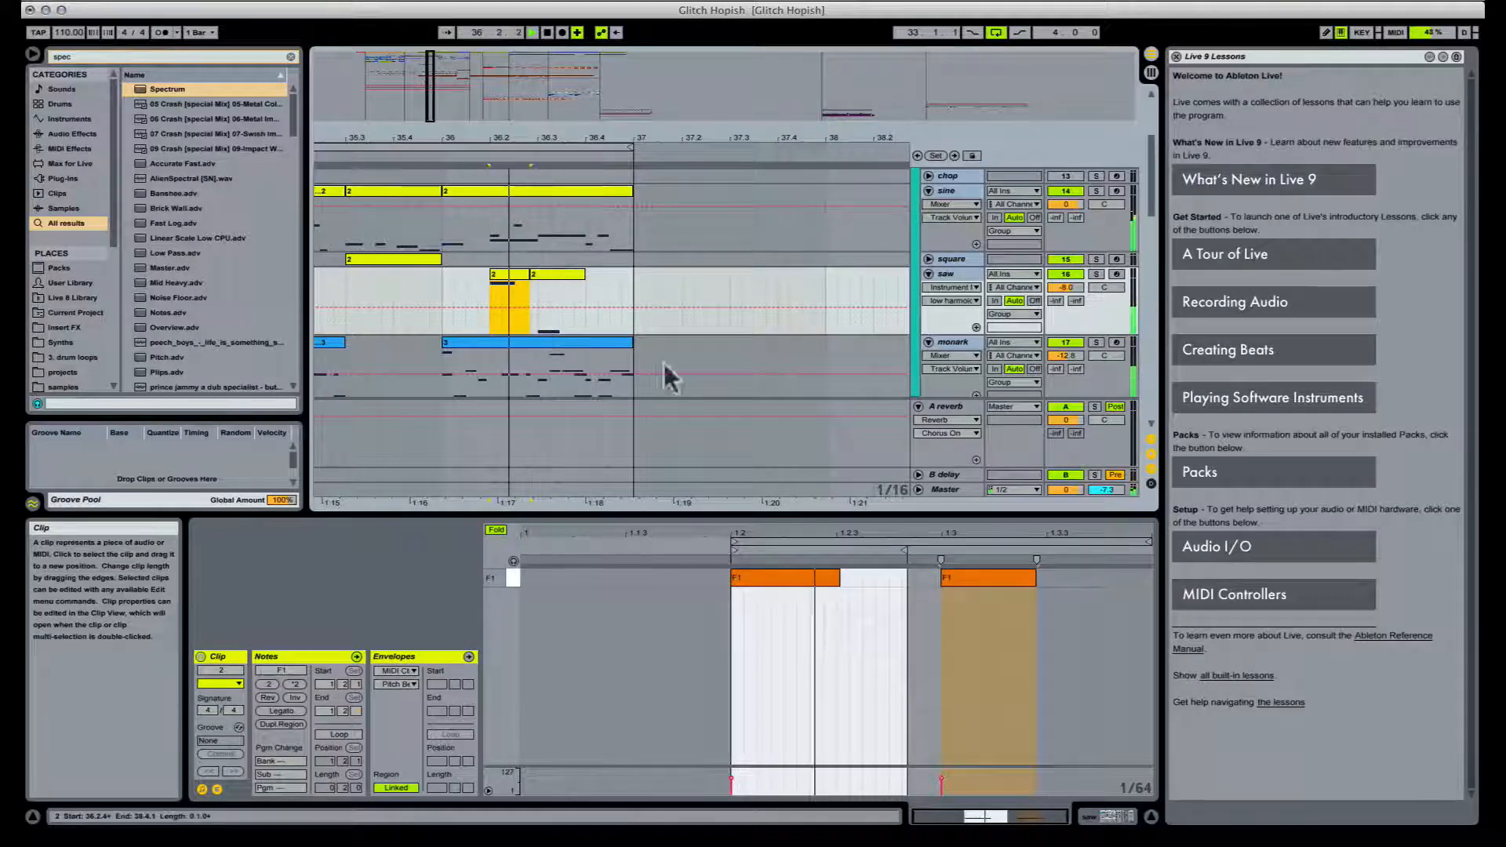
Step: Try the second saw clip's note at F2, return it to F1 and play the result
{"action": "key", "text": "space"}
{"action": "left_click", "coordinate": [995, 596]}
{"action": "key", "text": "shift+Up"}
{"action": "key", "text": "shift+Up"}
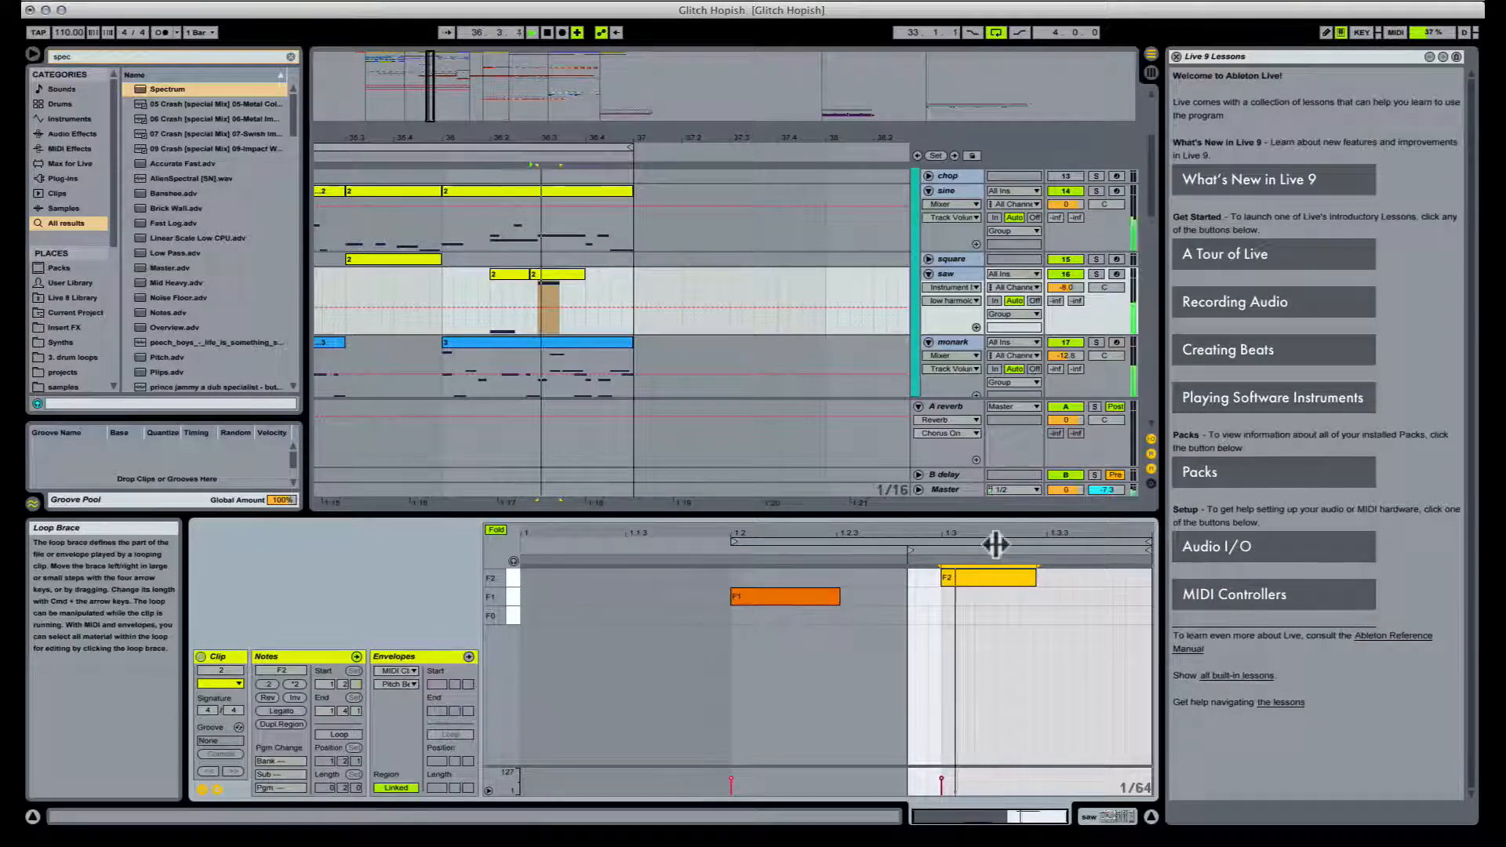
{"action": "key", "text": "shift+Down"}
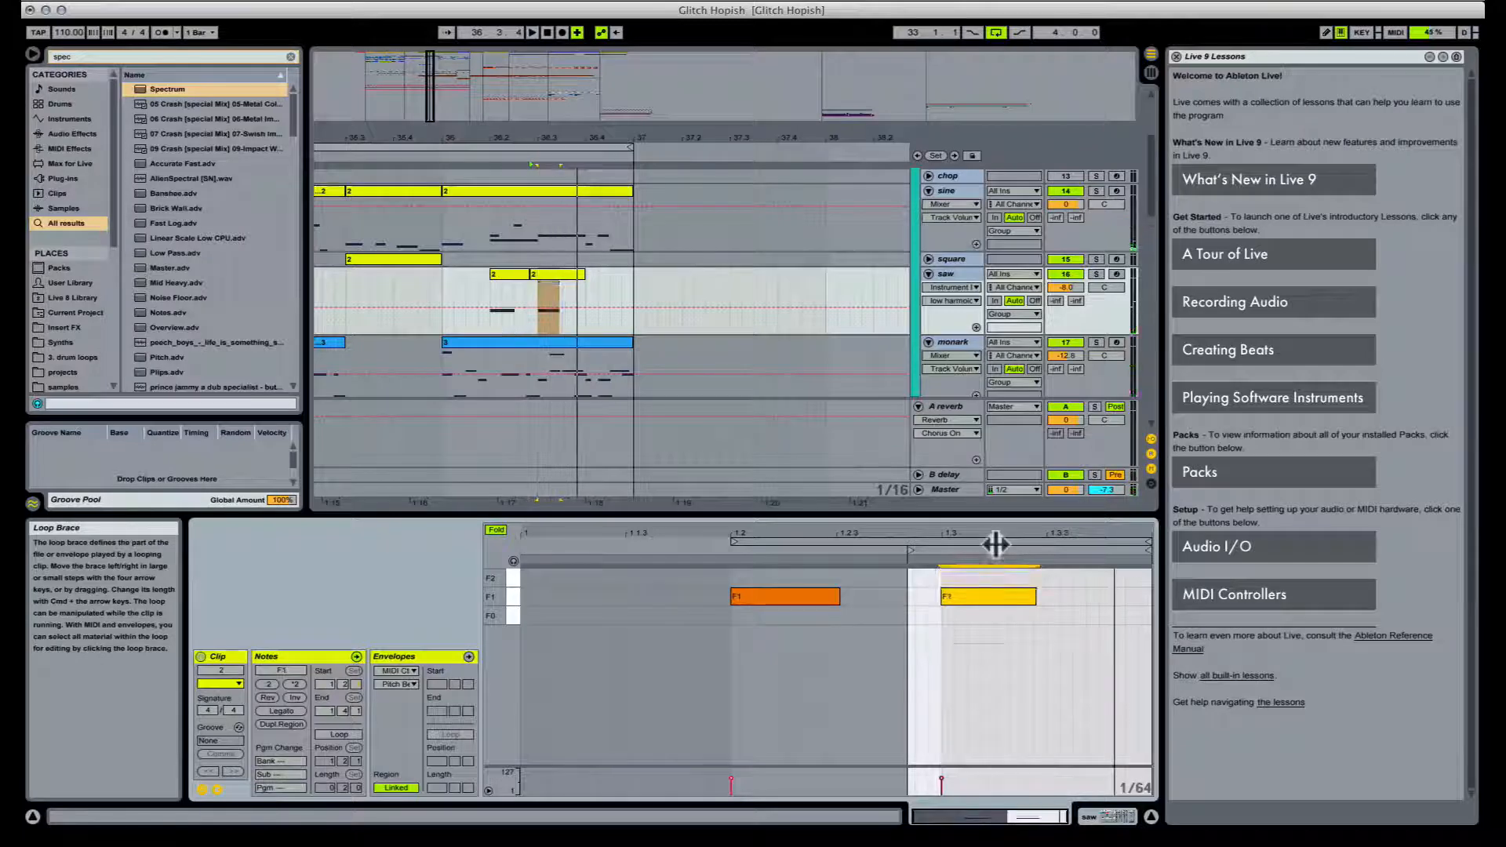
{"action": "key", "text": "space"}
{"action": "key", "text": "space"}
Step: Move the second saw clip up to the square track, transpose its note up an octave to F2 and play it
{"action": "left_click_drag", "start_coordinate": [567, 275], "coordinate": [565, 269]}
{"action": "left_click", "coordinate": [499, 273]}
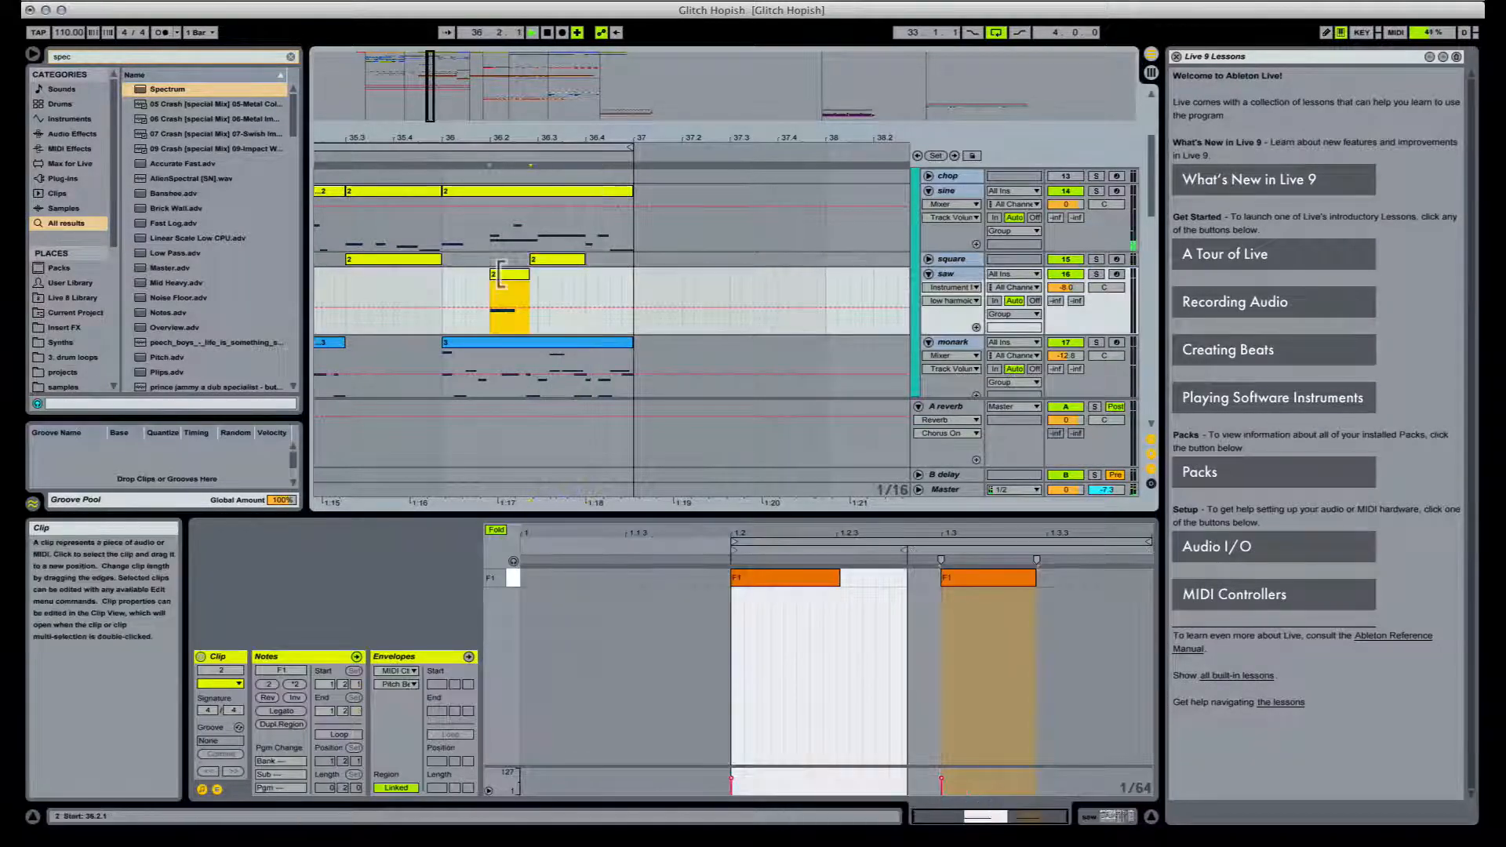
{"action": "left_click", "coordinate": [575, 260]}
{"action": "left_click", "coordinate": [1000, 552]}
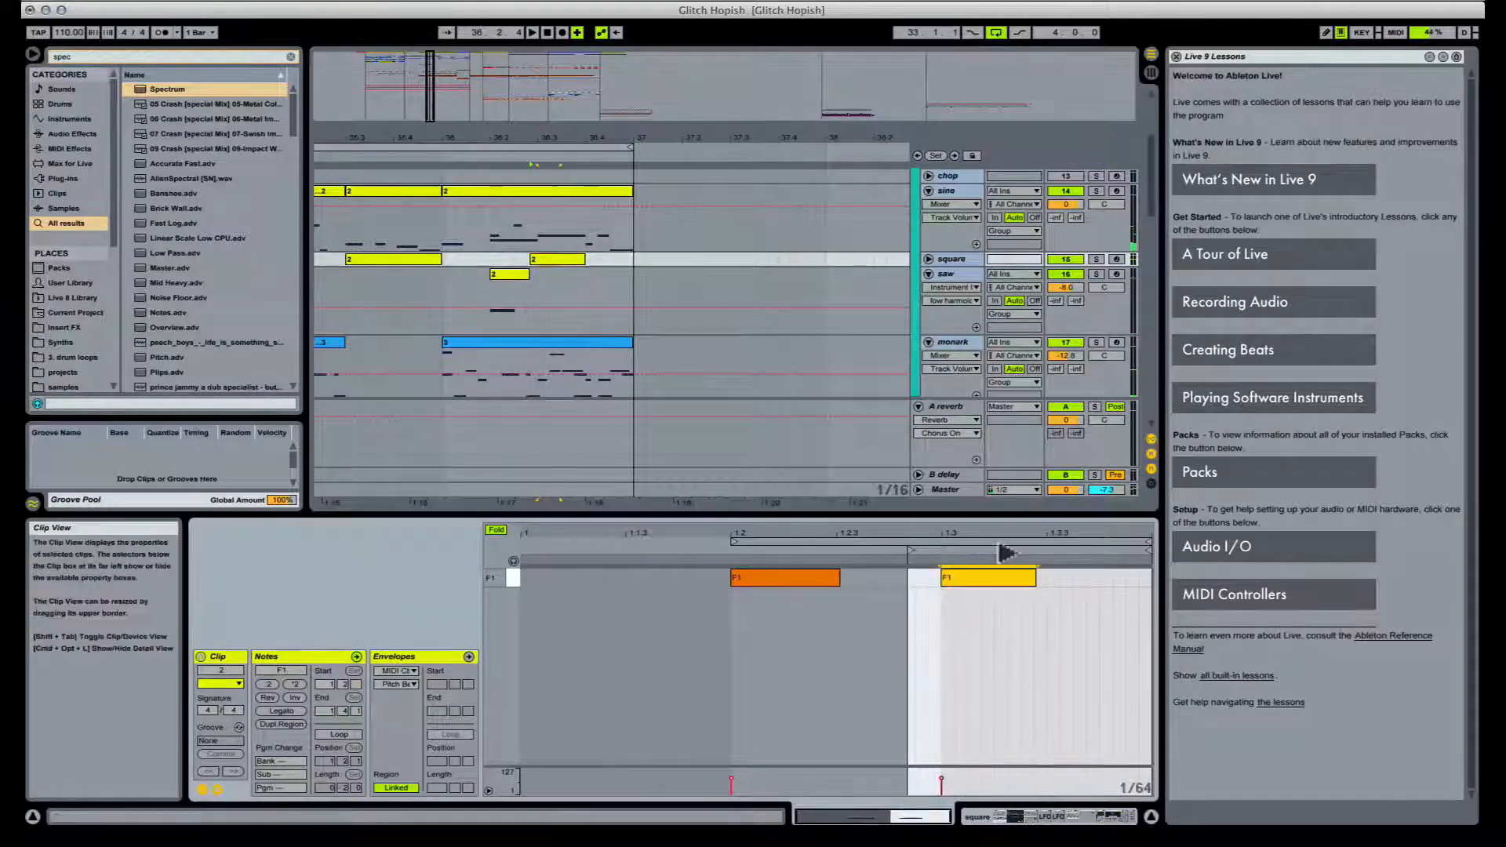
{"action": "key", "text": "shift+Up"}
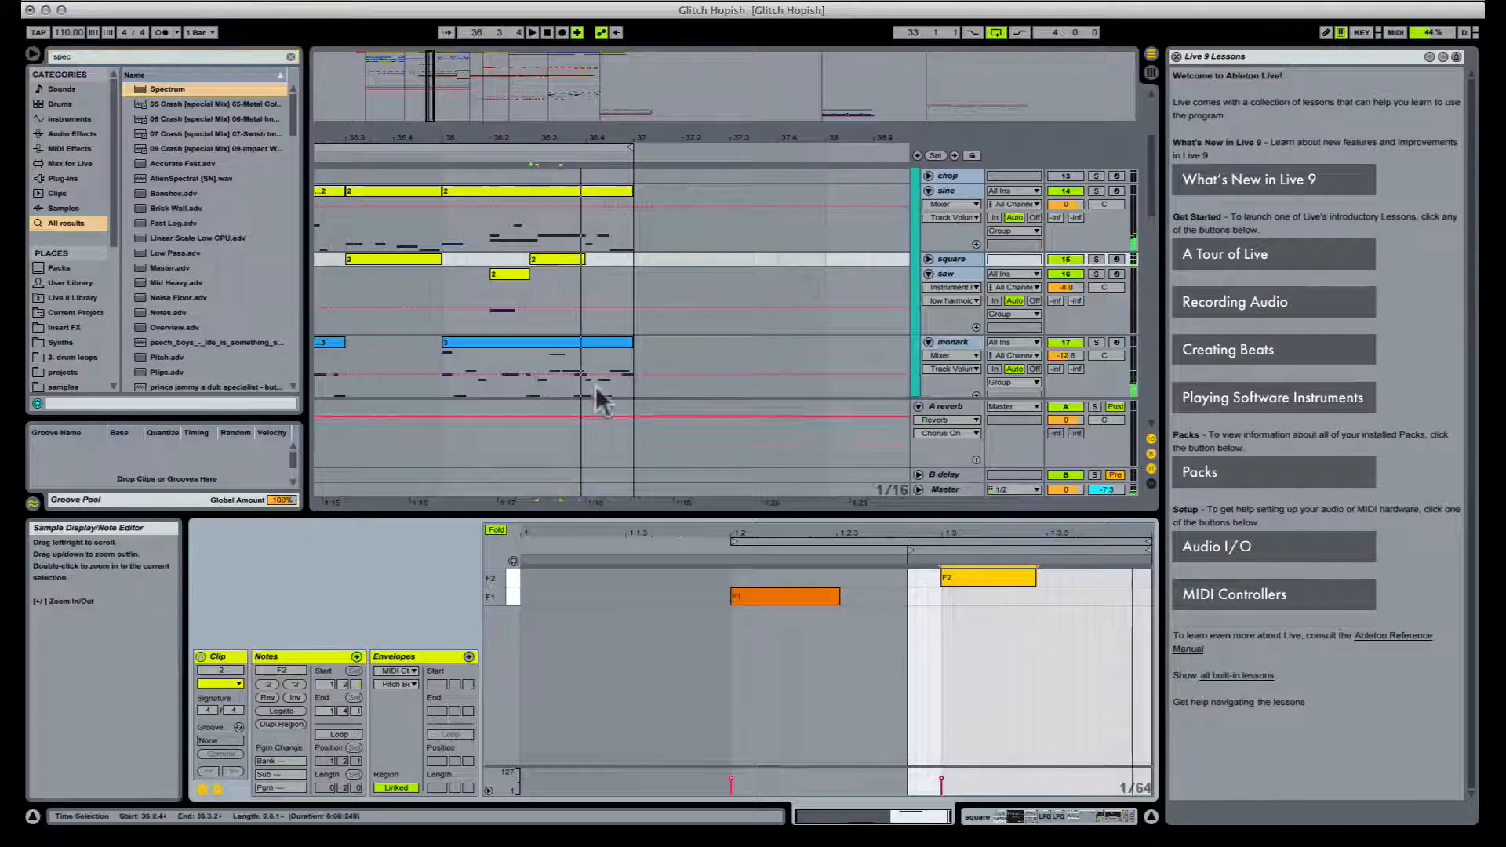
{"action": "key", "text": "space"}
{"action": "key", "text": "space"}
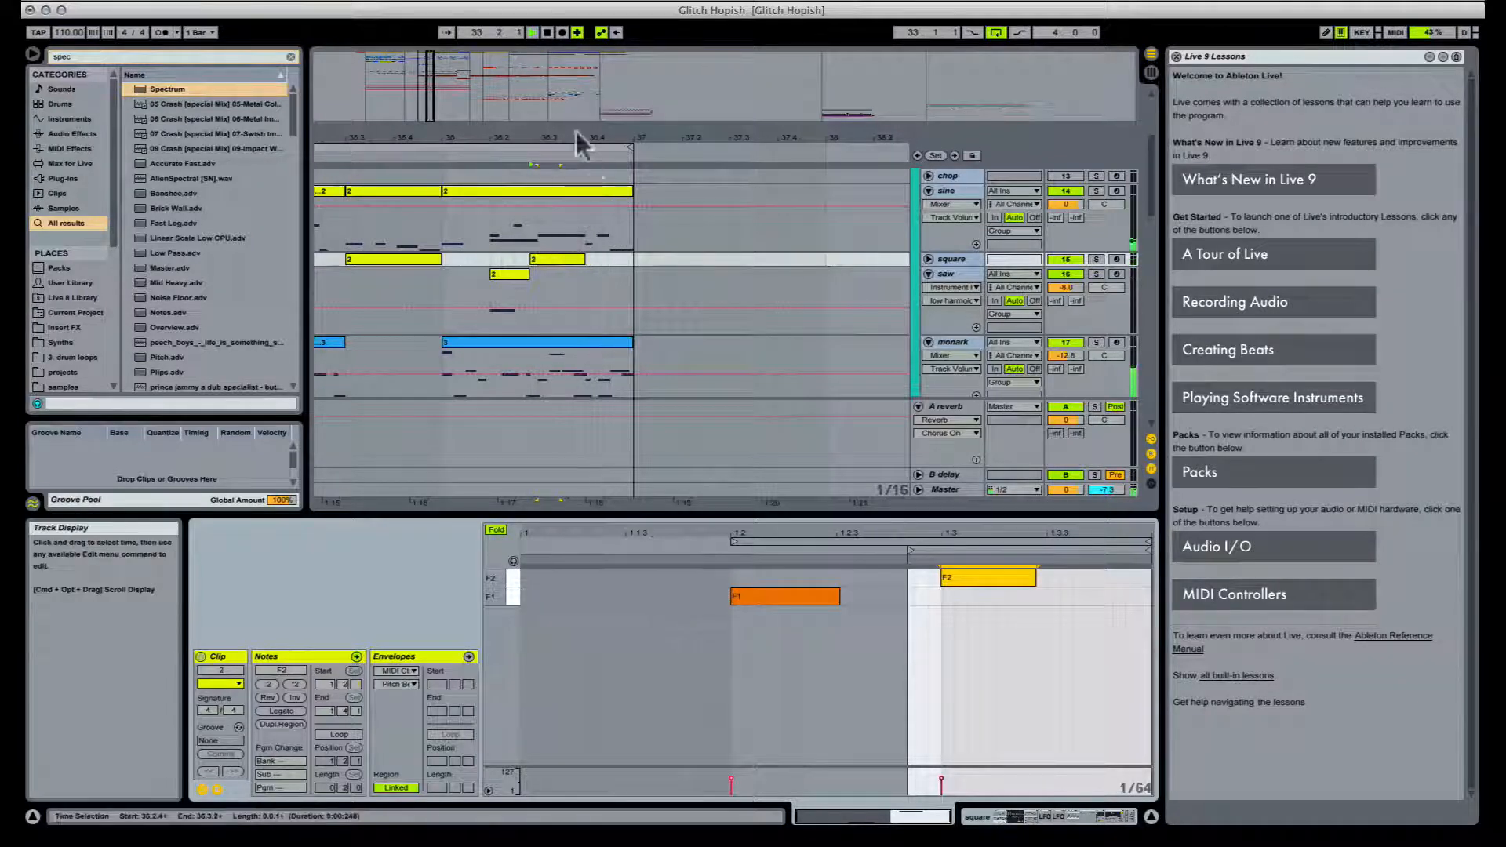
Step: Open the monark track's devices and show the Reaktor5 Cutoff automation in its own lane
{"action": "left_click_drag", "start_coordinate": [579, 138], "coordinate": [726, 78]}
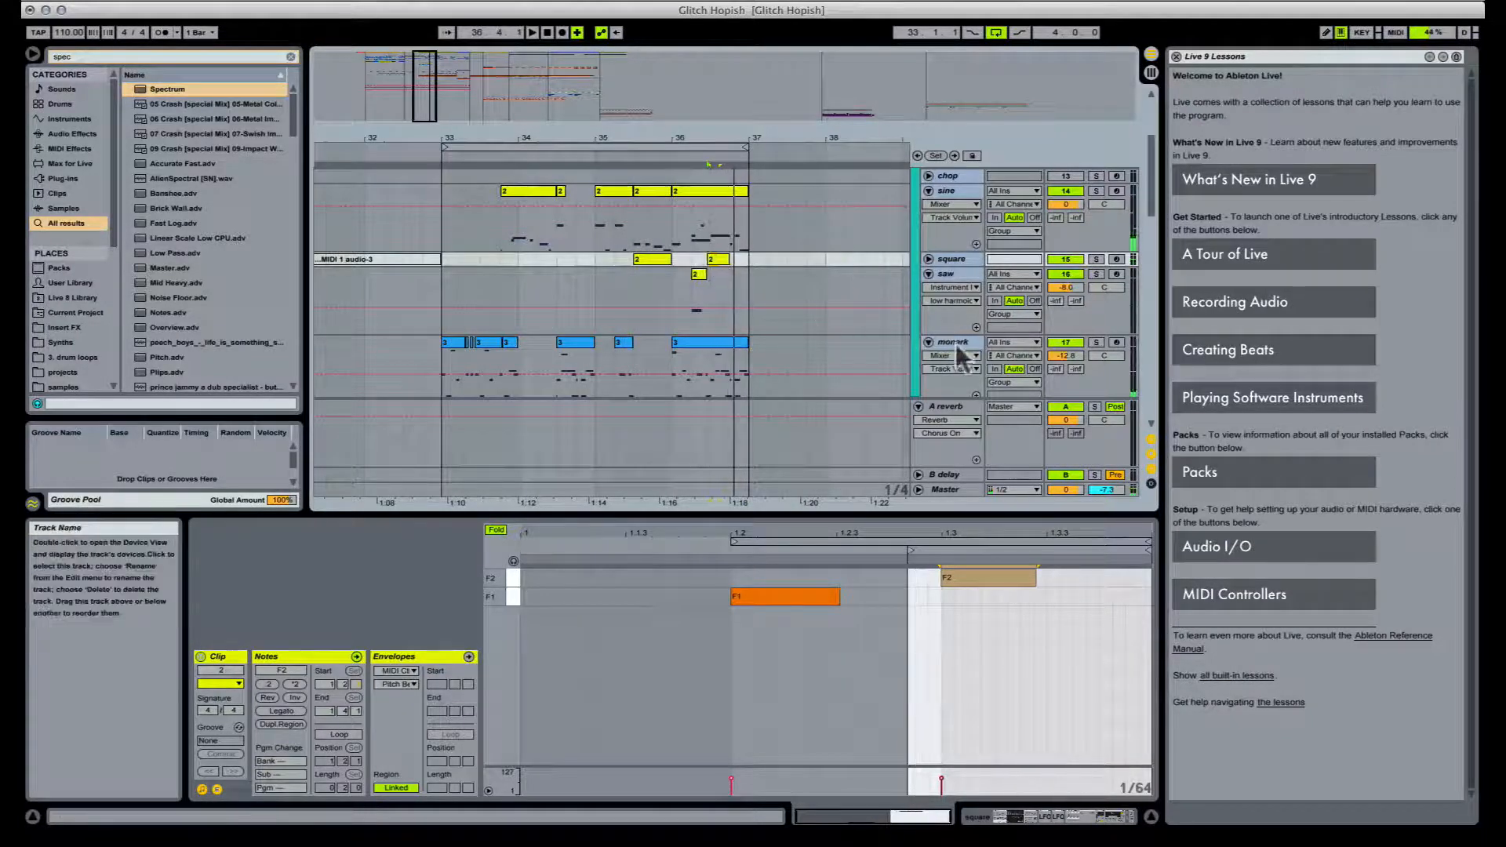
{"action": "scroll", "coordinate": [964, 360], "scroll_direction": "down", "scroll_amount": 2}
{"action": "left_click", "coordinate": [958, 265]}
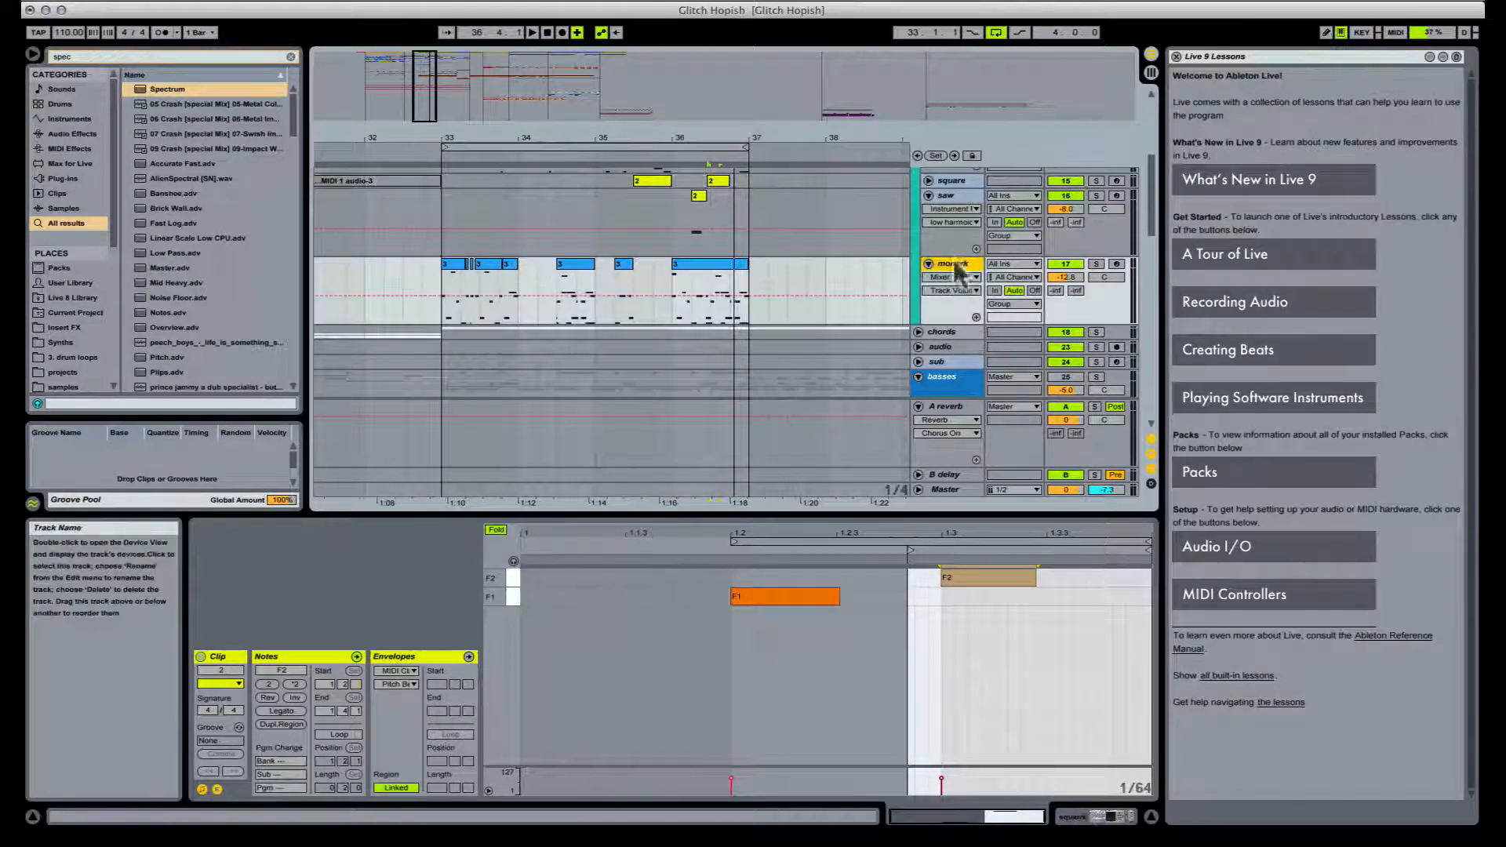
{"action": "left_click", "coordinate": [1097, 818]}
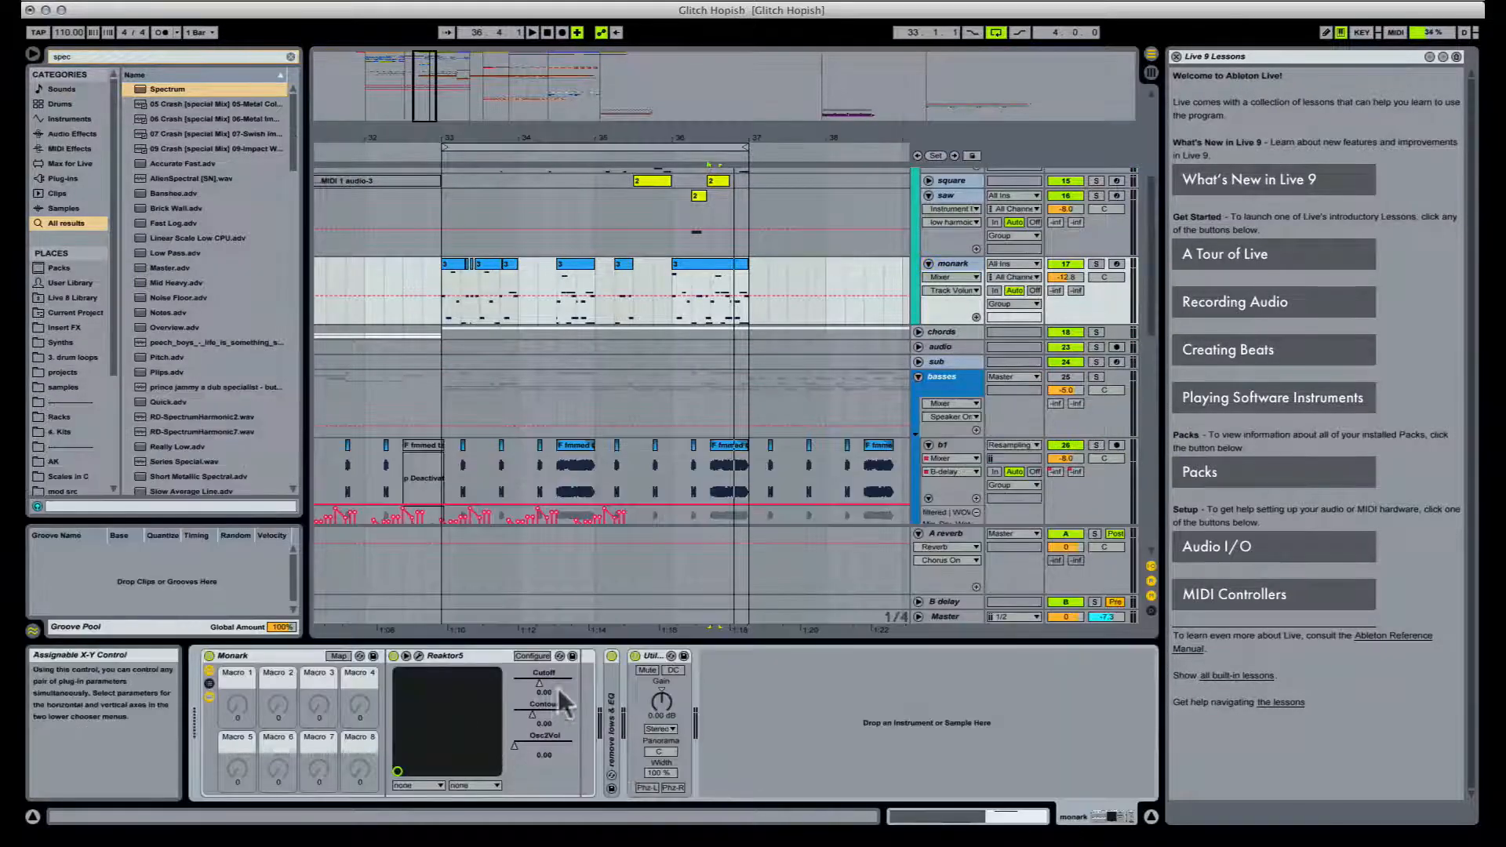
{"action": "right_click", "coordinate": [536, 677]}
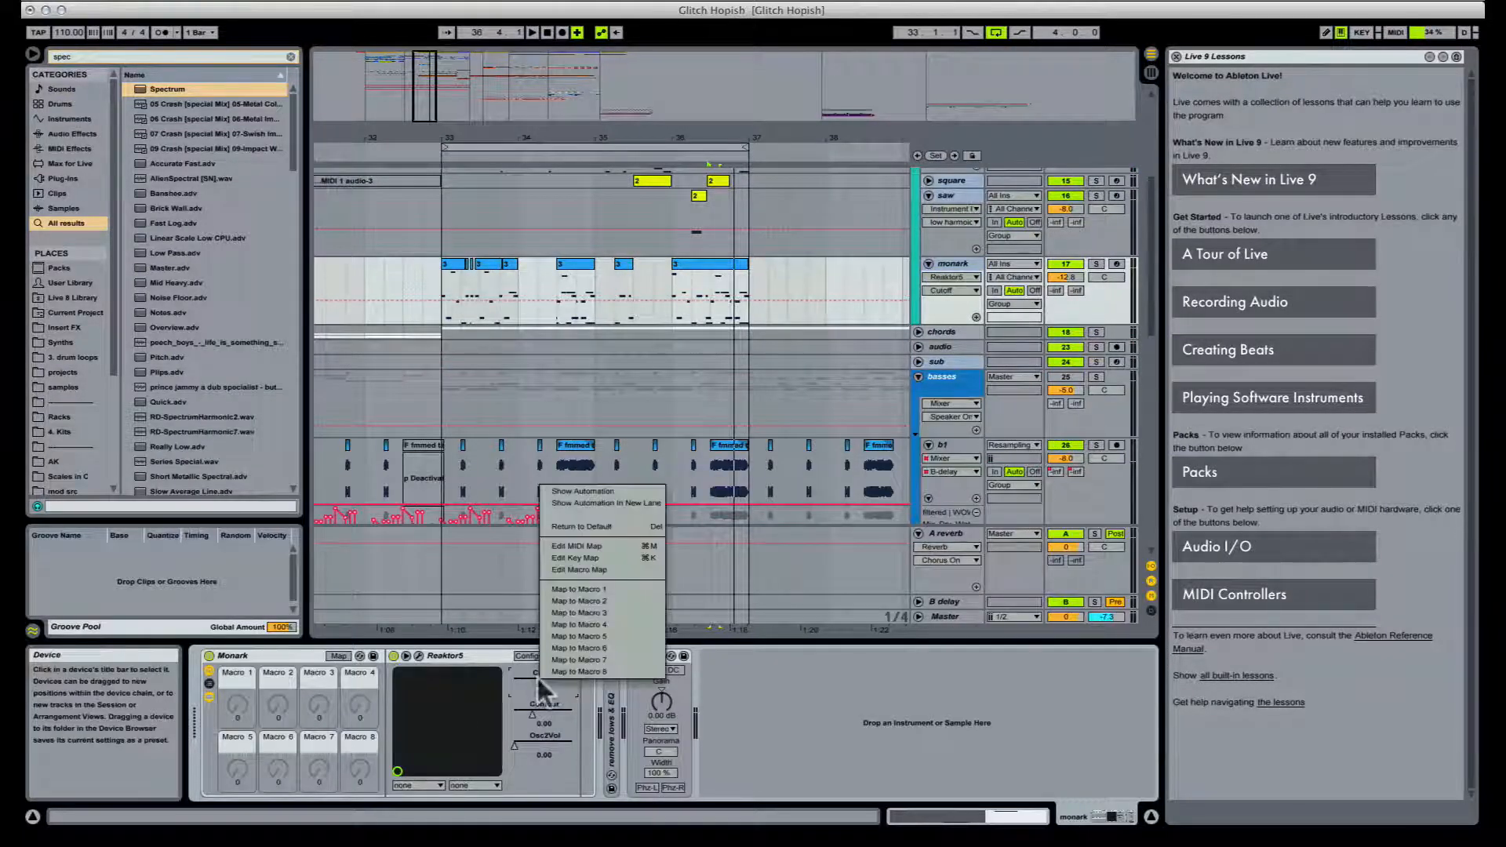
{"action": "left_click", "coordinate": [445, 300]}
{"action": "left_click", "coordinate": [428, 299]}
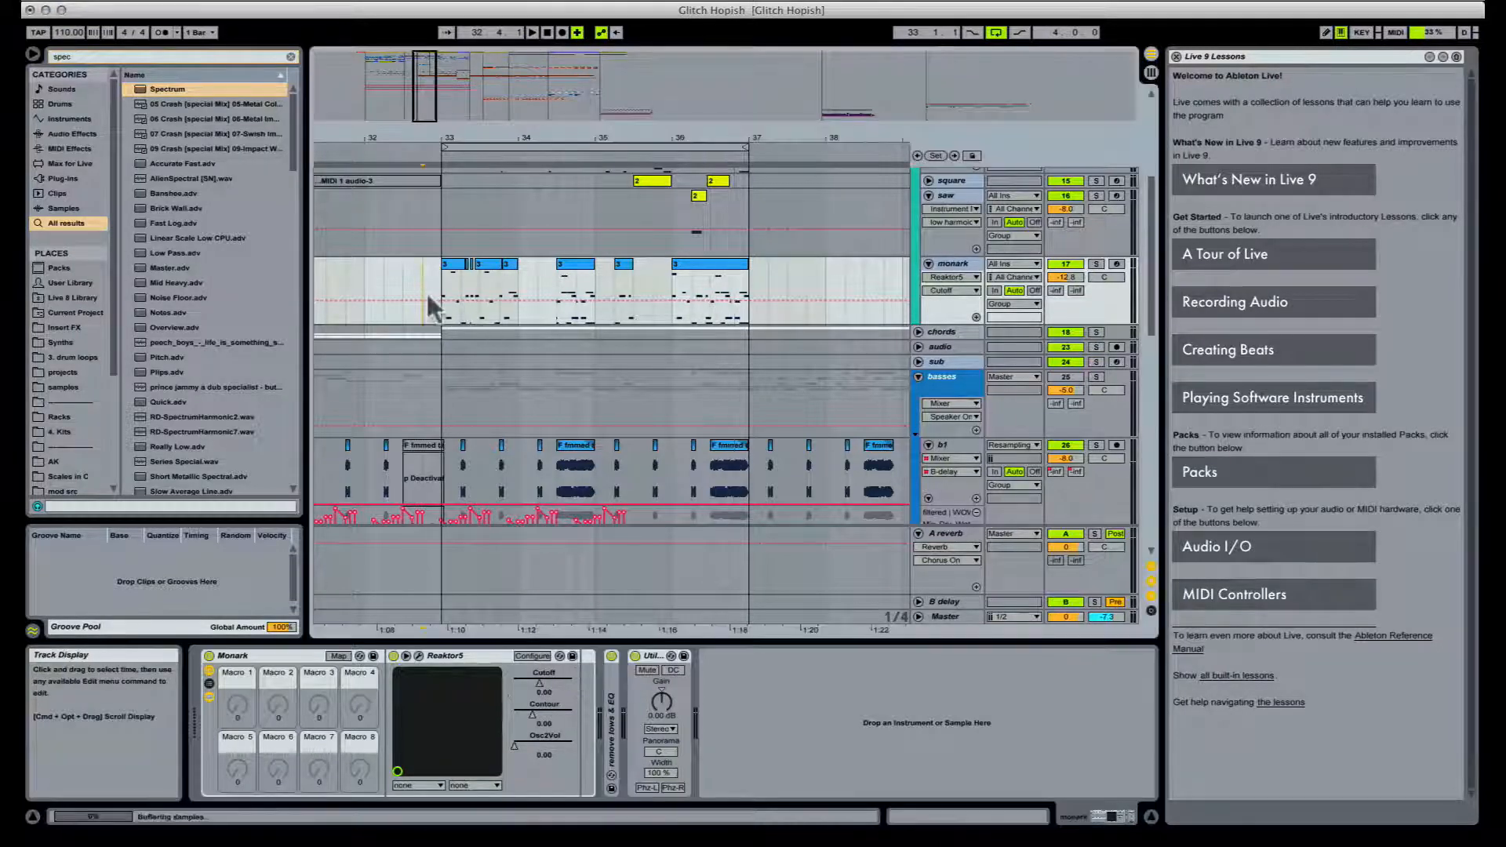
{"action": "left_click", "coordinate": [976, 316]}
Step: Add Cutoff breakpoints before bar 33 and after bar 37, and draw a varying Cutoff pattern under the monark clips in bar 33
{"action": "left_click", "coordinate": [429, 346]}
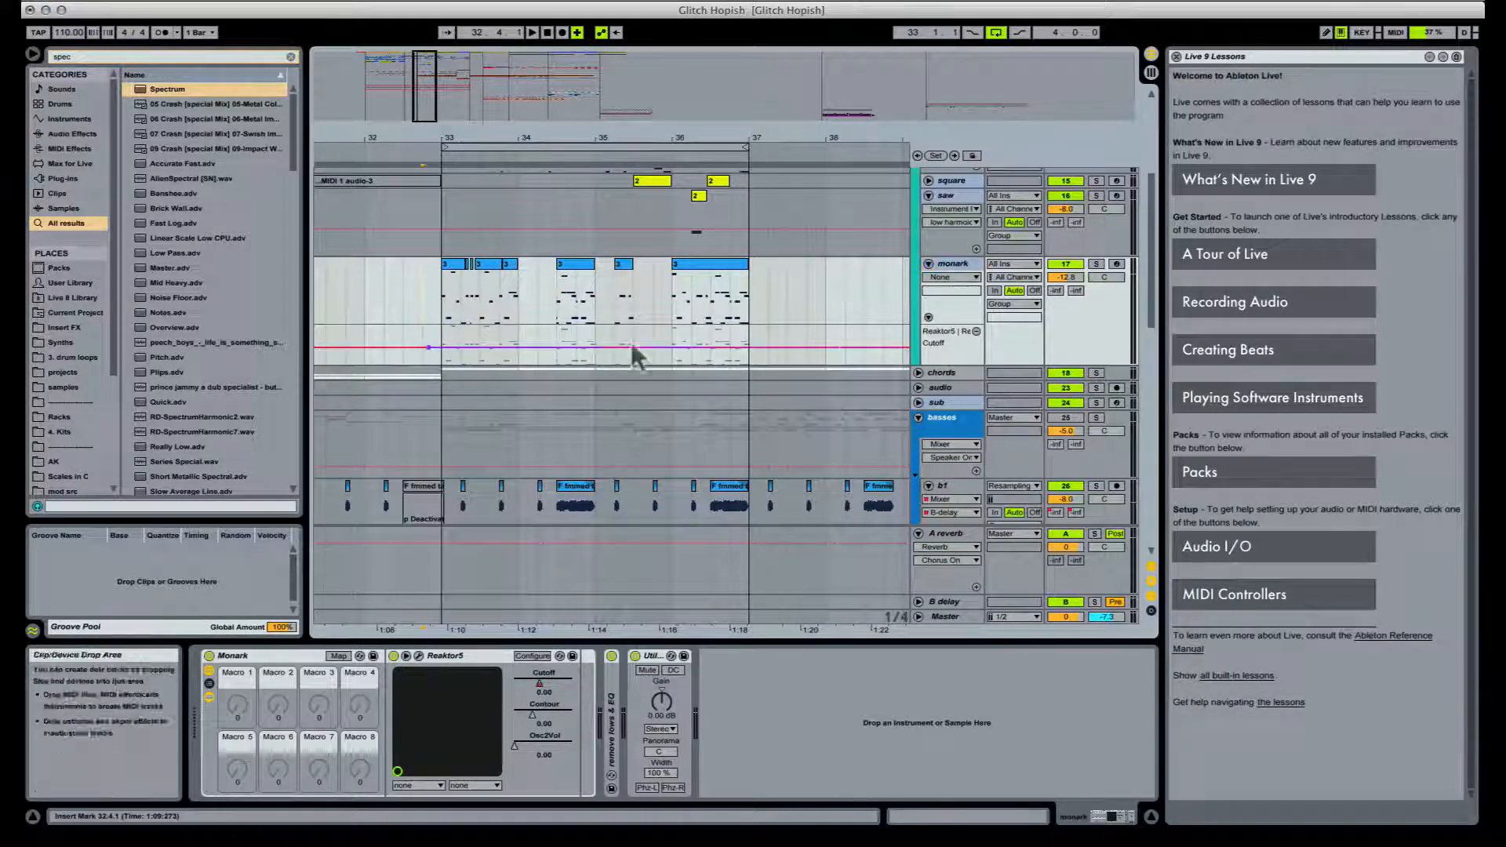
{"action": "left_click", "coordinate": [815, 347]}
{"action": "key", "text": "b"}
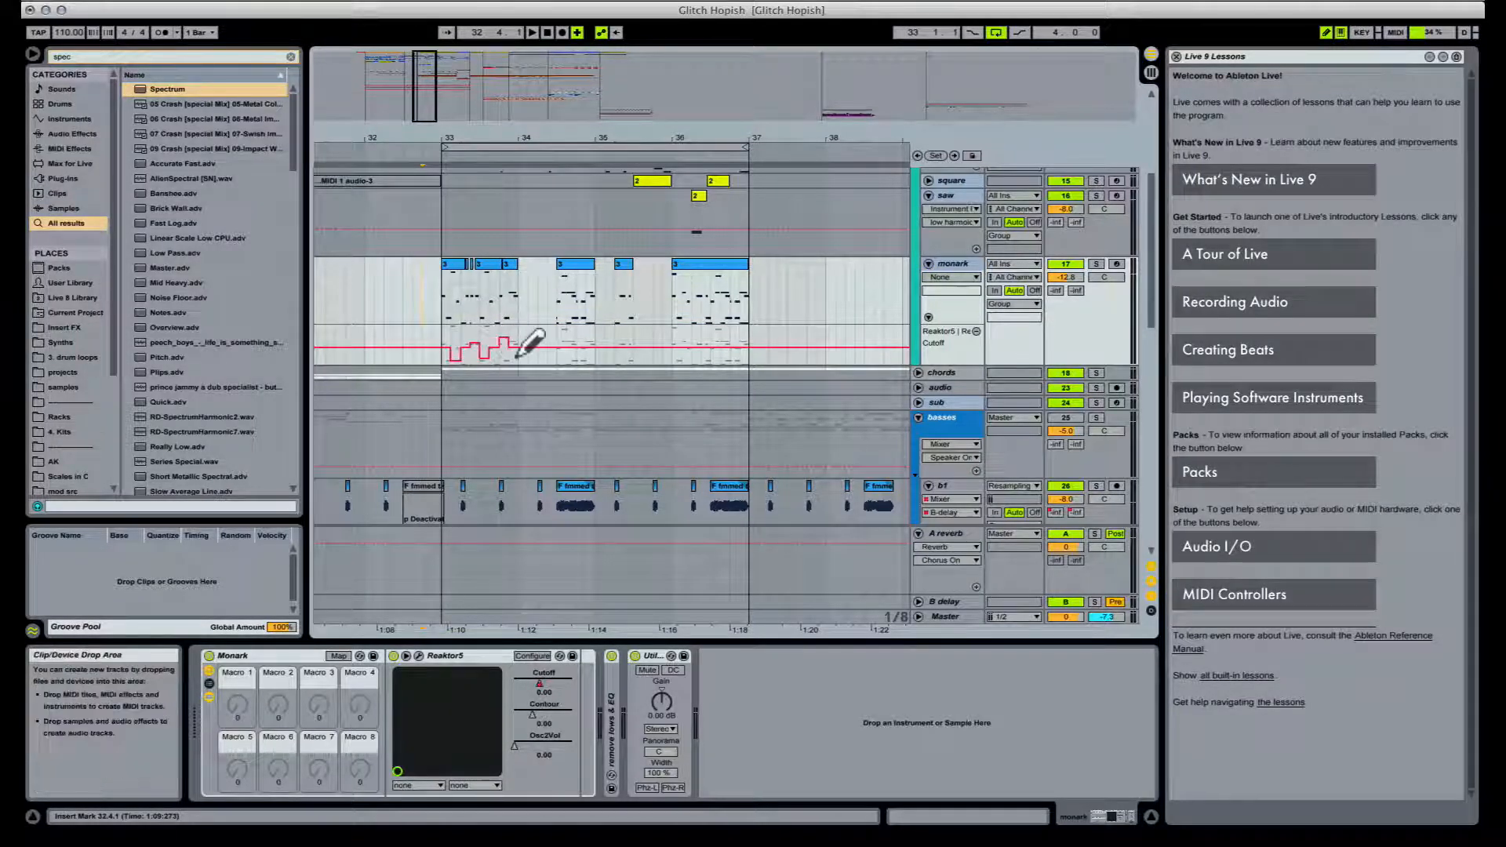
{"action": "key", "text": "b"}
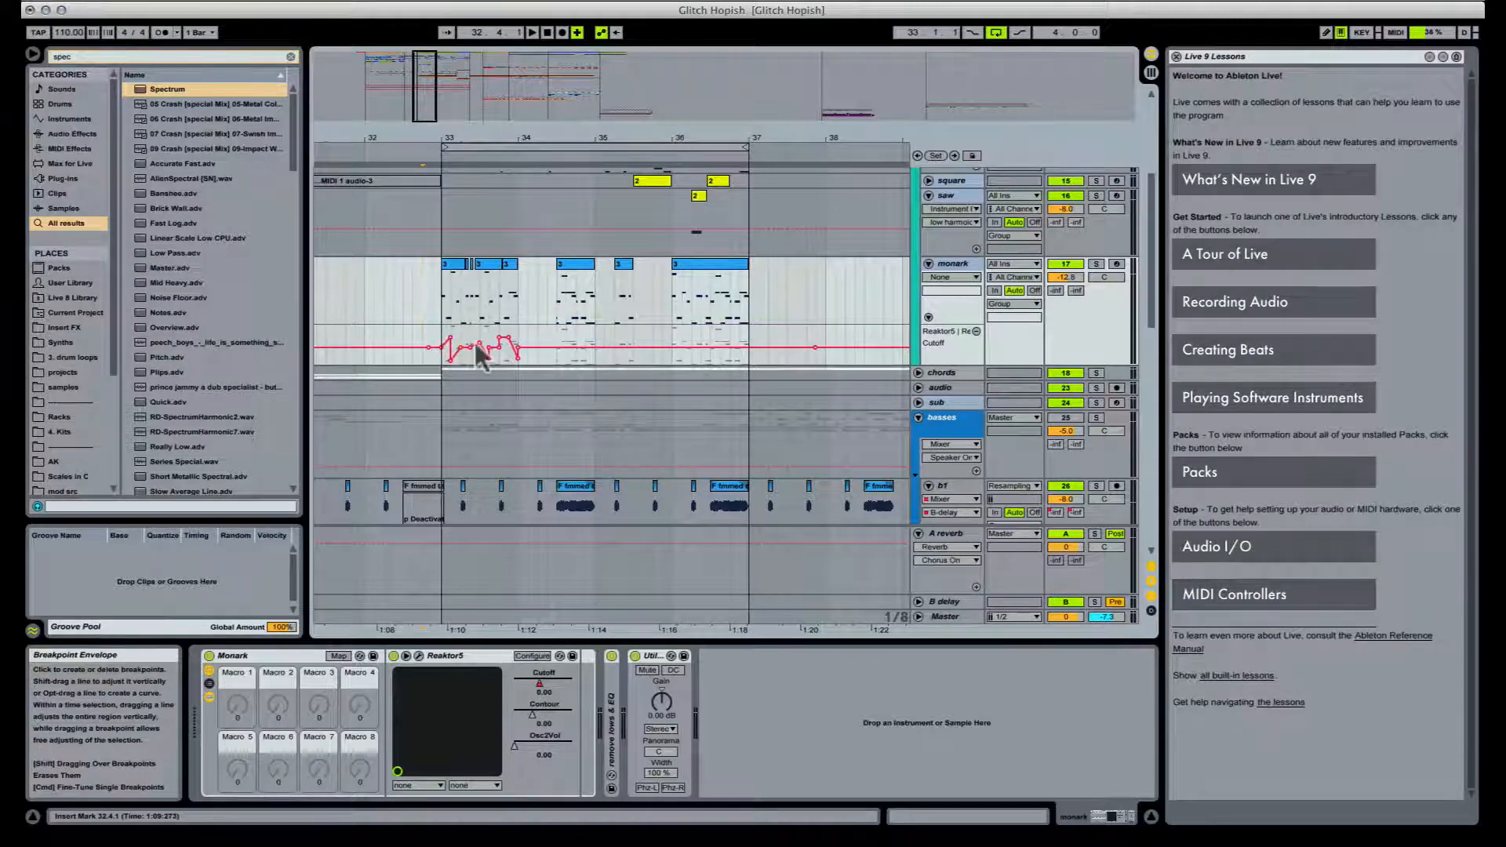
Step: Play from 33.1.1 and refine the Cutoff peaks and dips under the monark clips in bar 33
{"action": "key", "text": "space"}
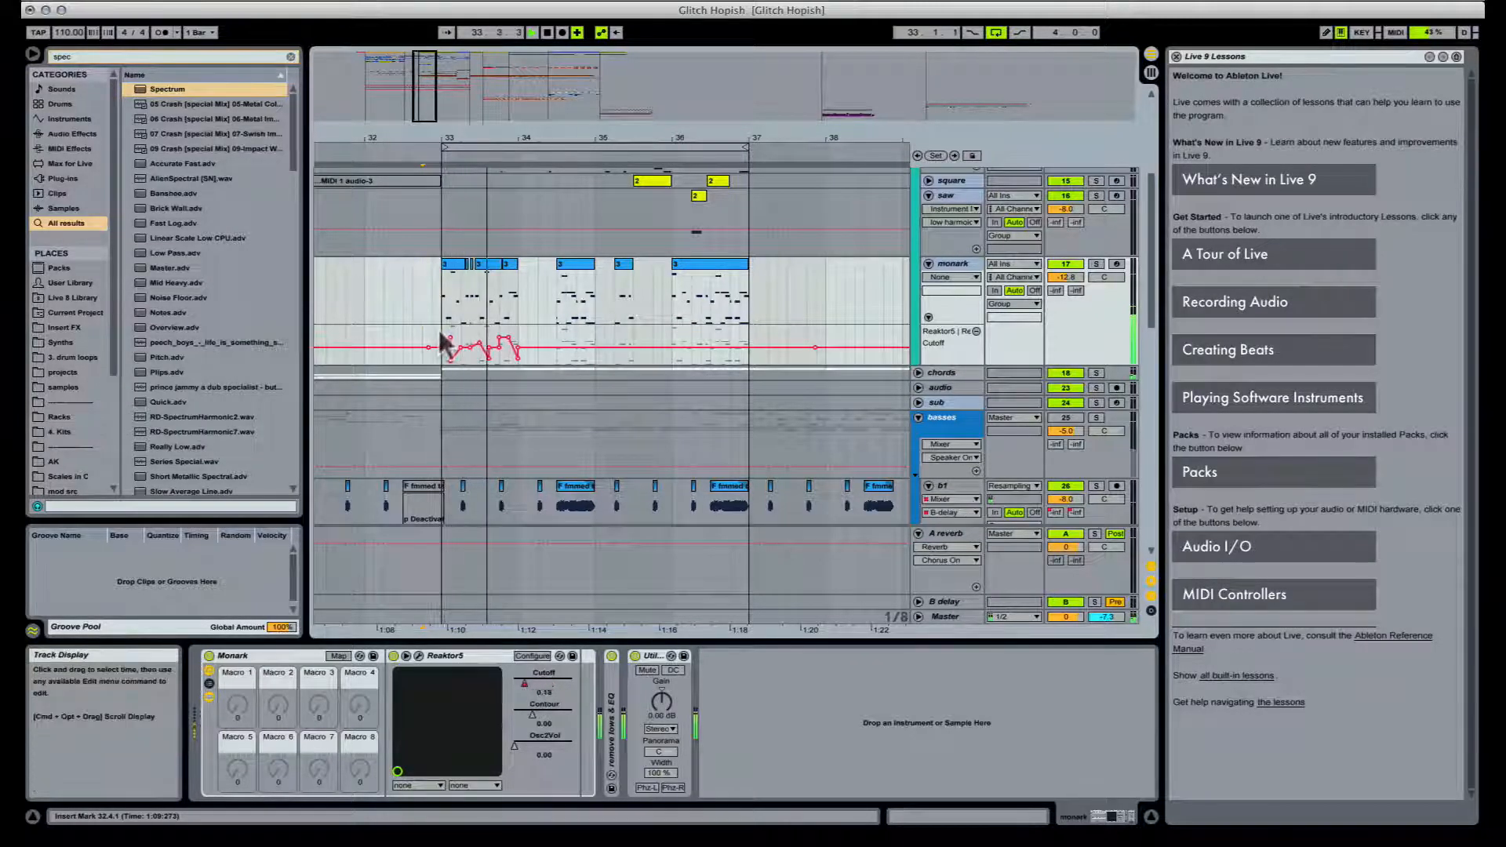
{"action": "left_click_drag", "start_coordinate": [444, 343], "coordinate": [511, 345]}
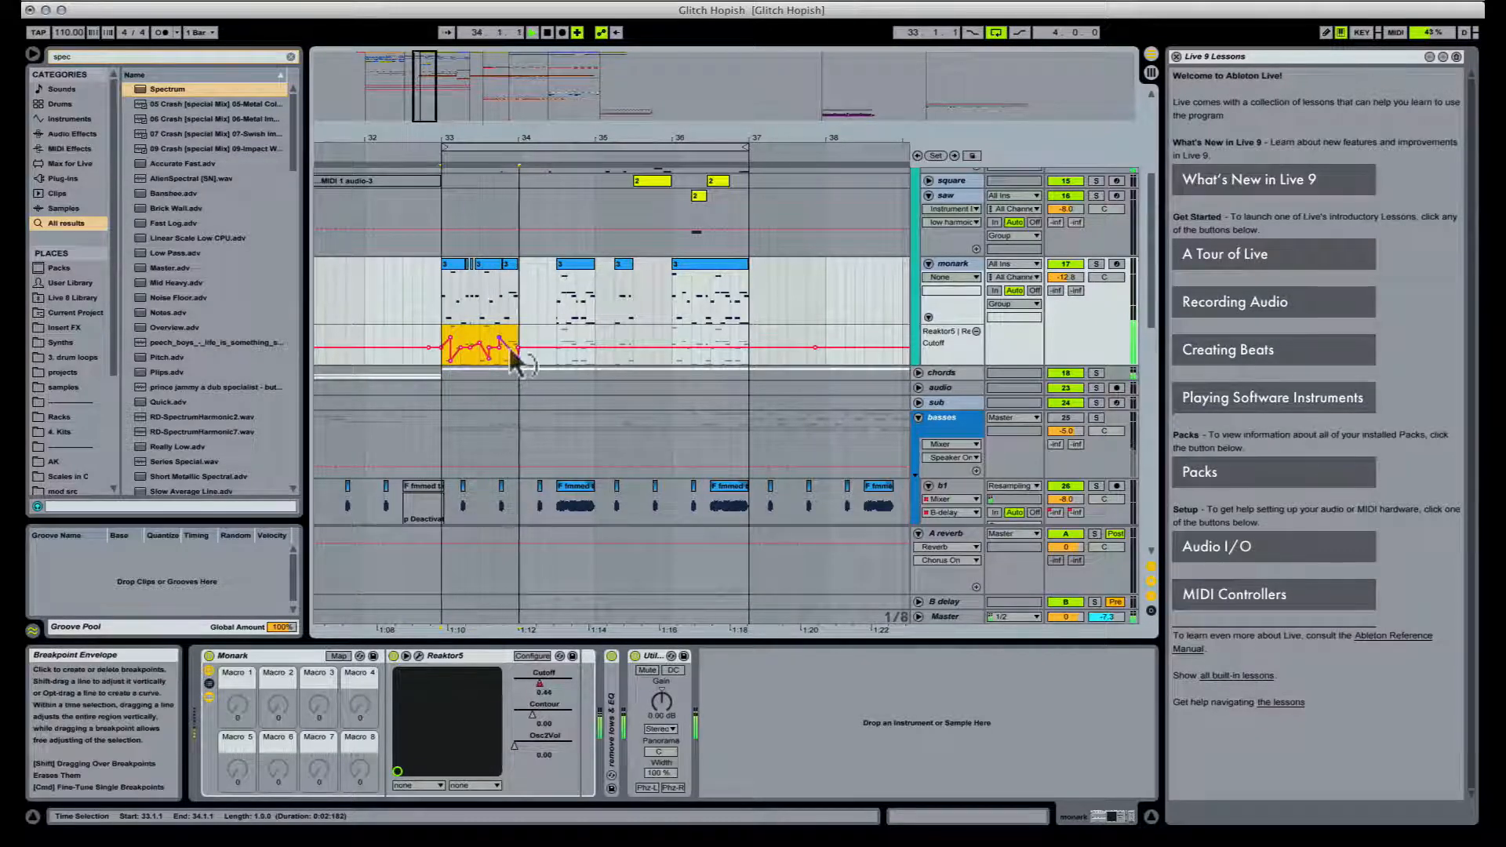
{"action": "left_click", "coordinate": [444, 346]}
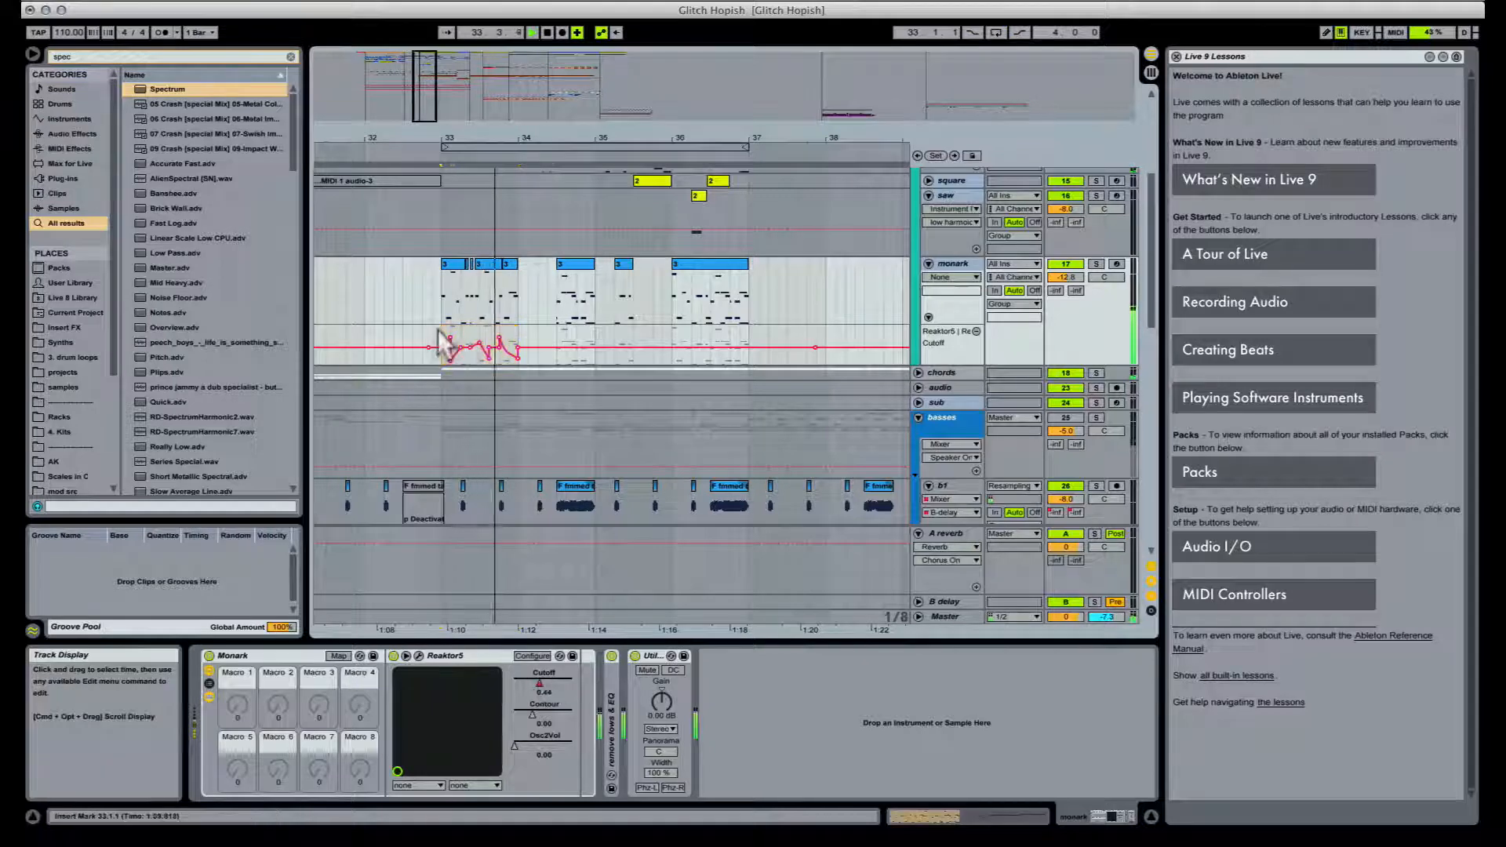
{"action": "left_click_drag", "start_coordinate": [439, 334], "coordinate": [497, 332]}
{"action": "left_click", "coordinate": [459, 338]}
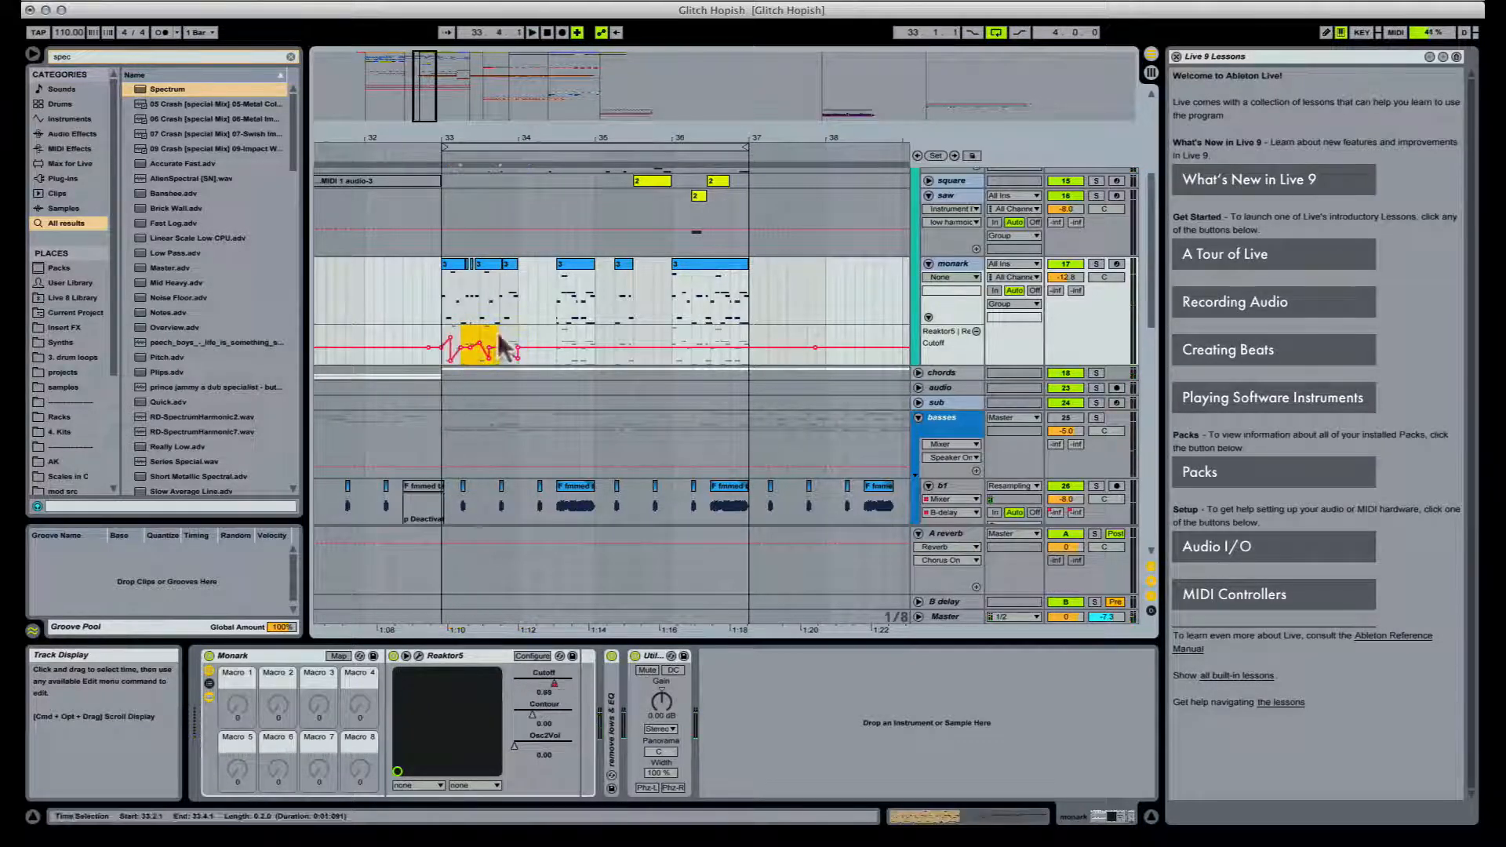
Step: Shape jagged Cutoff patterns under the monark clips at 34.3.1 and 35.2.1
{"action": "left_click", "coordinate": [559, 334]}
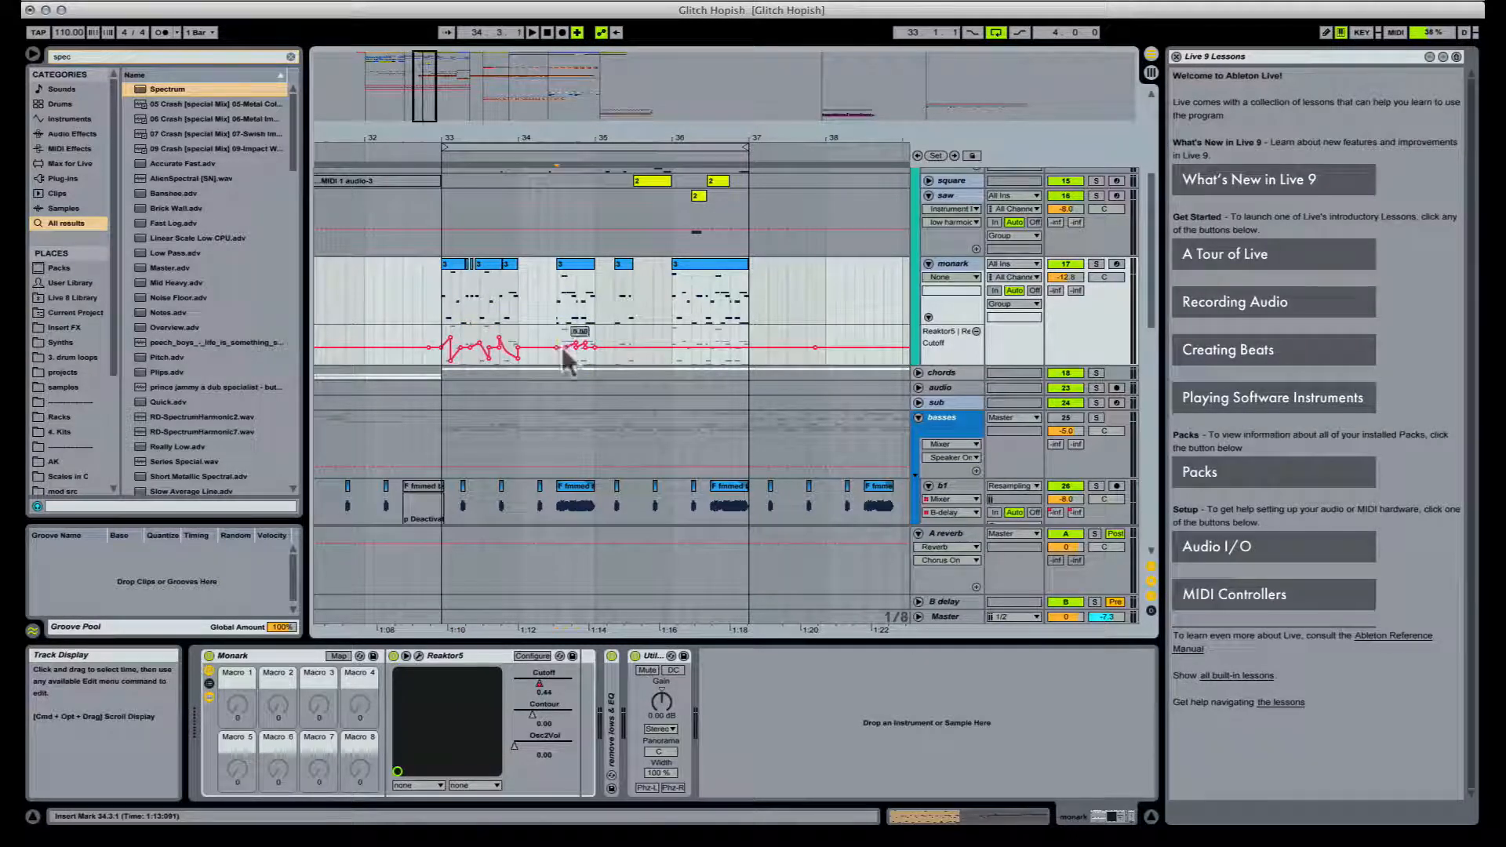
{"action": "left_click_drag", "start_coordinate": [563, 349], "coordinate": [552, 355]}
{"action": "key", "text": "super+z"}
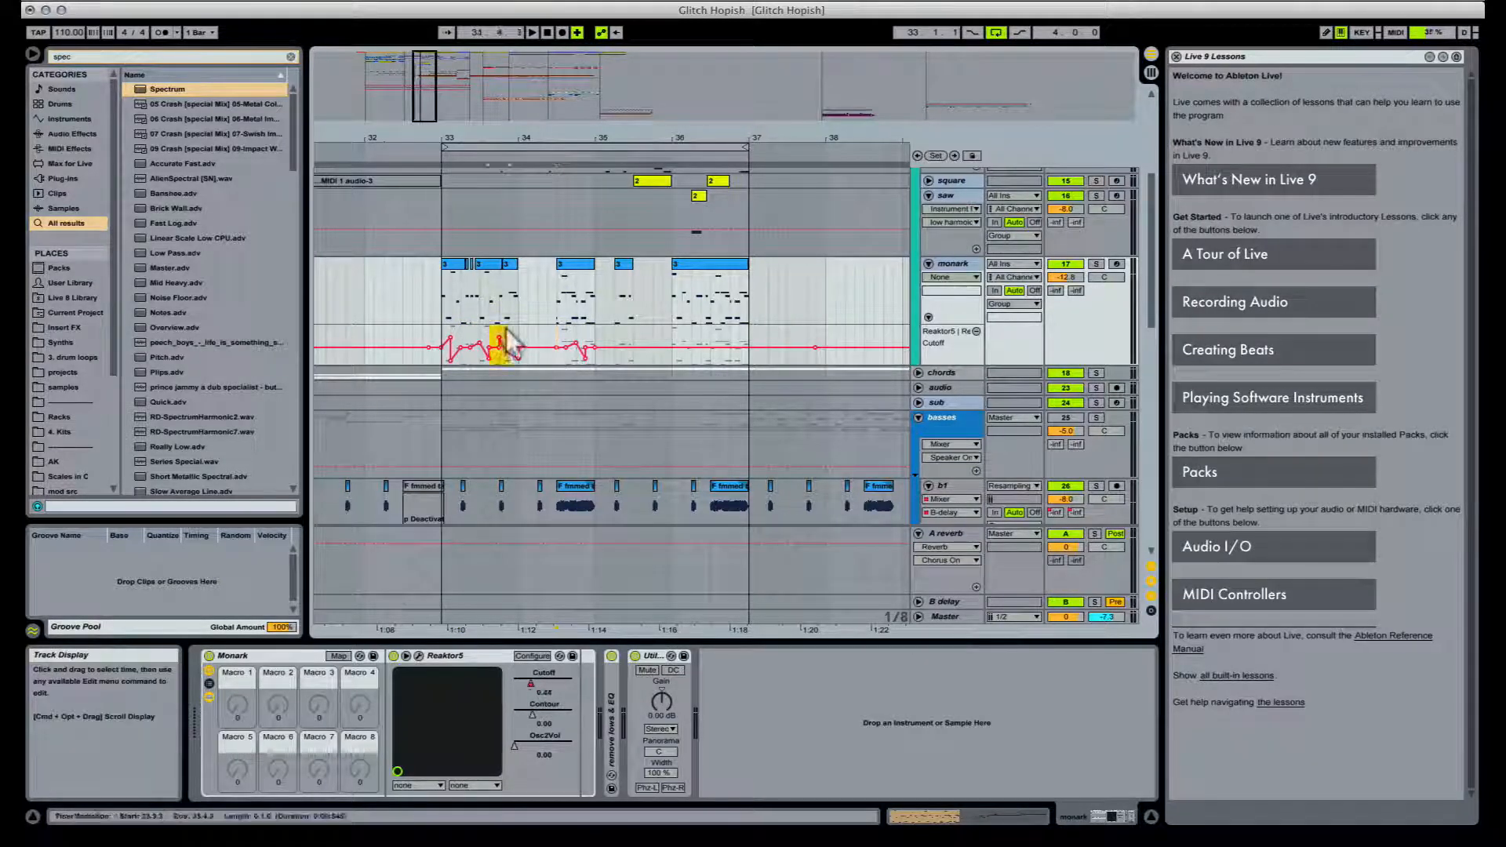
{"action": "left_click", "coordinate": [560, 345]}
{"action": "left_click", "coordinate": [554, 348]}
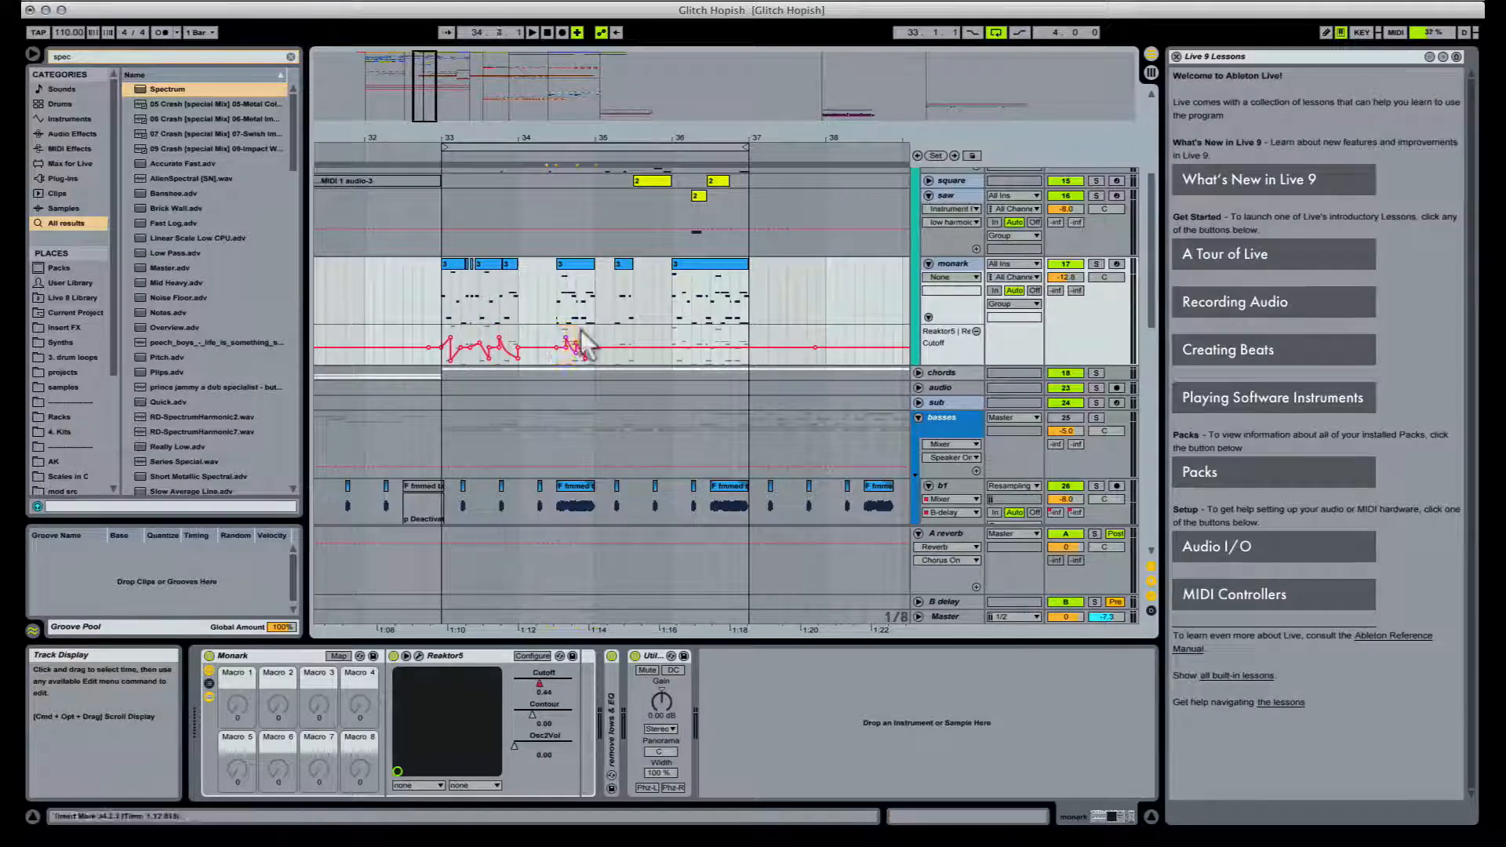
{"action": "left_click_drag", "start_coordinate": [615, 348], "coordinate": [645, 345]}
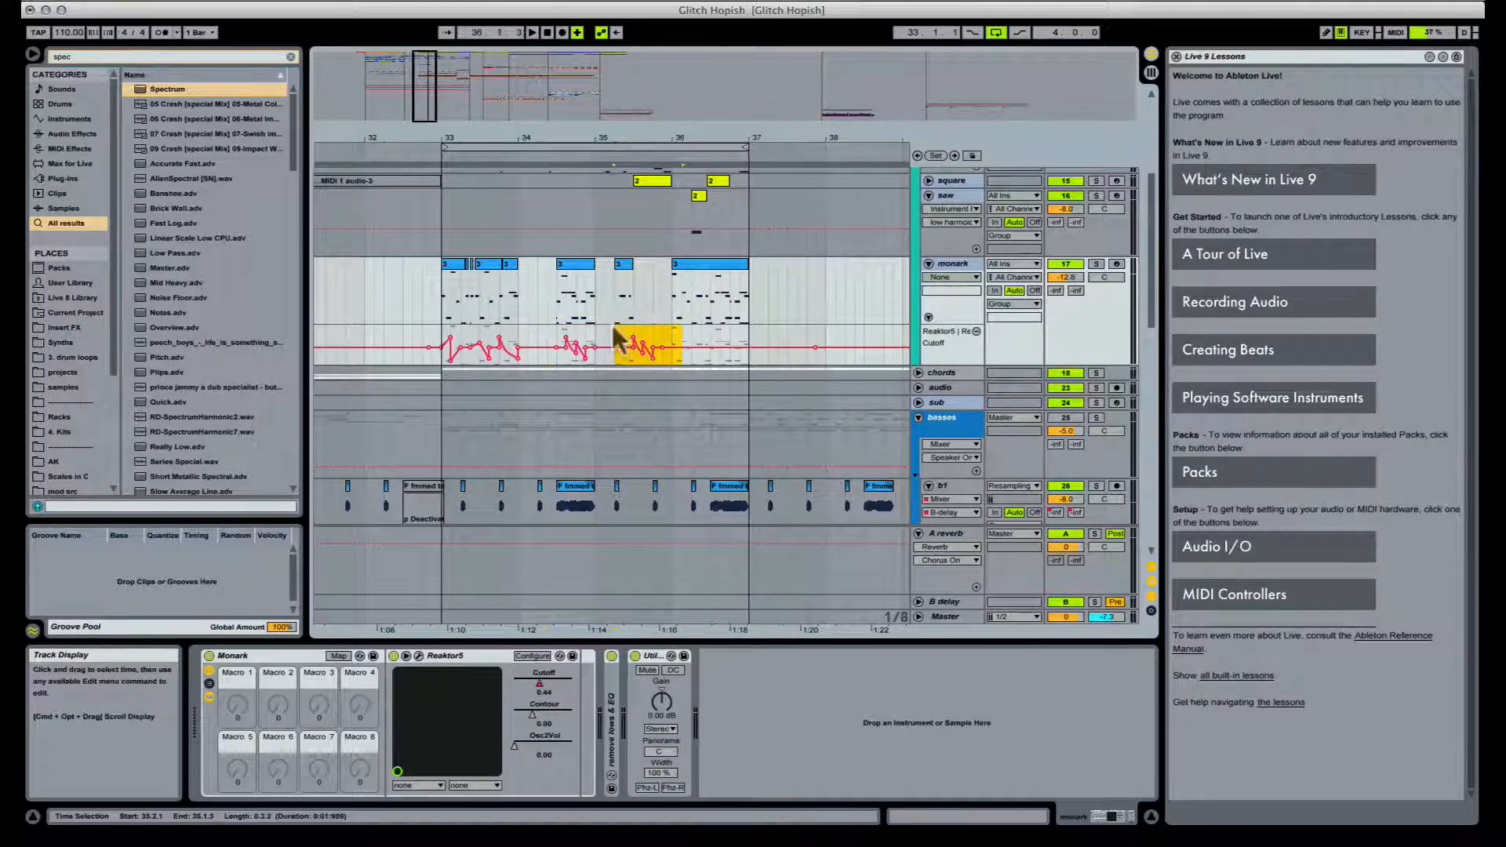
{"action": "left_click", "coordinate": [616, 346]}
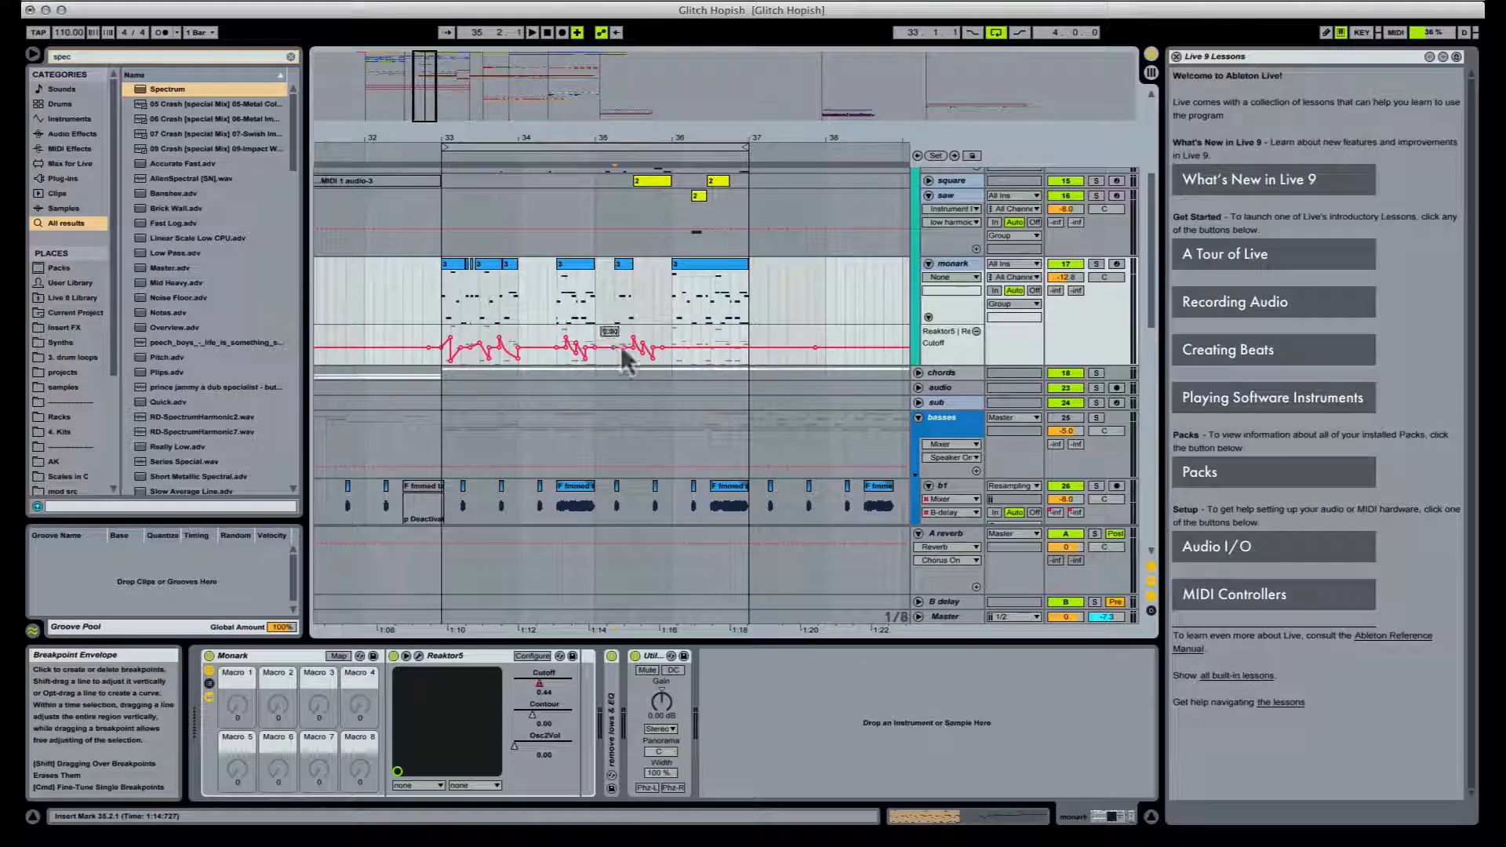
Step: Play from 33.1.1 and shape the Cutoff under the last monark clip as a rise, a dip and a second rise at bar 37
{"action": "left_click", "coordinate": [441, 339]}
{"action": "key", "text": "space"}
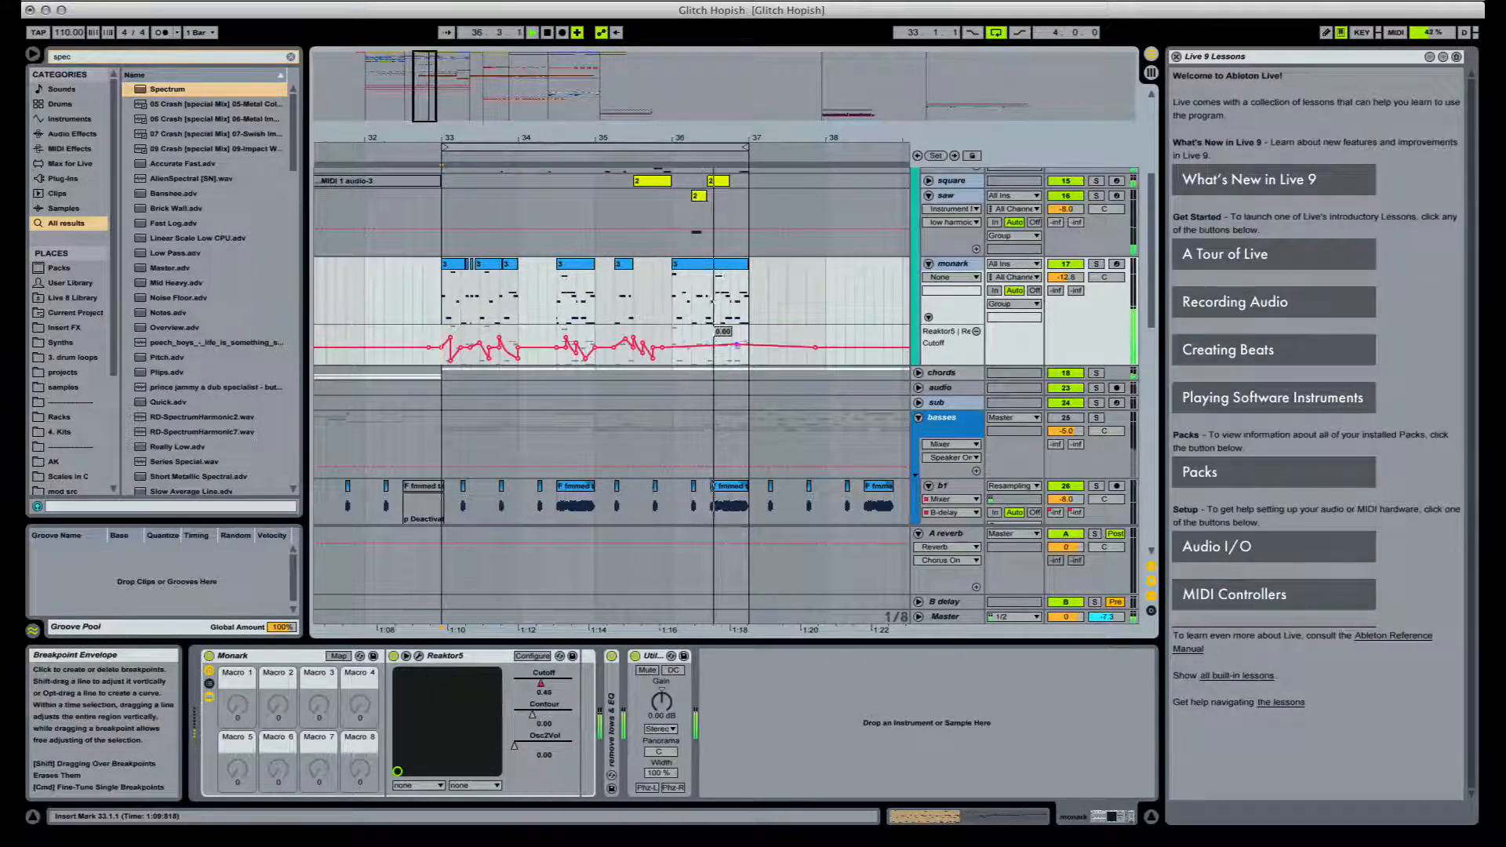
{"action": "left_click_drag", "start_coordinate": [737, 345], "coordinate": [707, 330]}
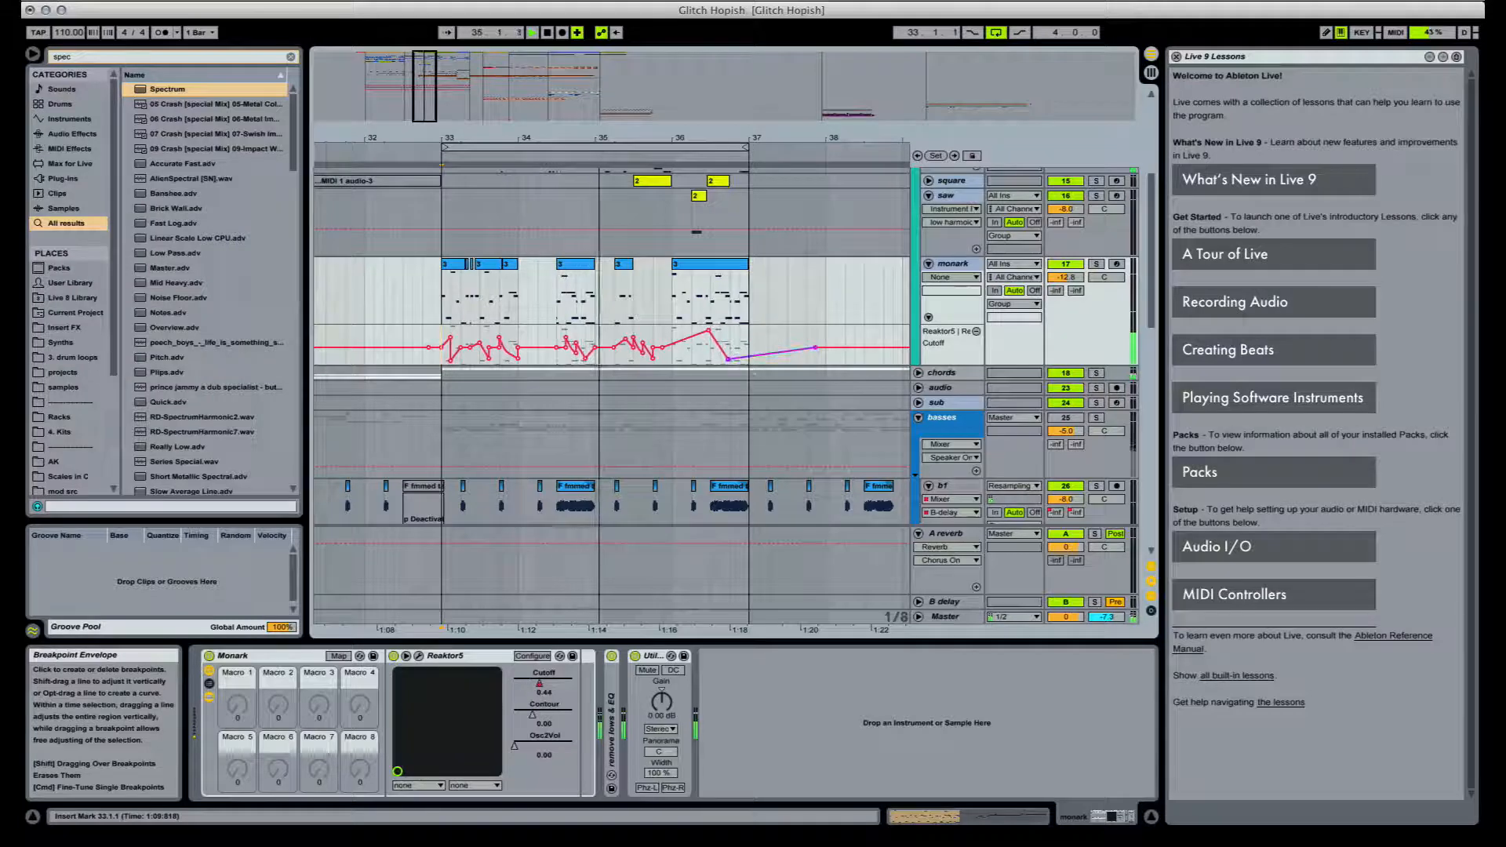
{"action": "left_click_drag", "start_coordinate": [771, 354], "coordinate": [770, 349]}
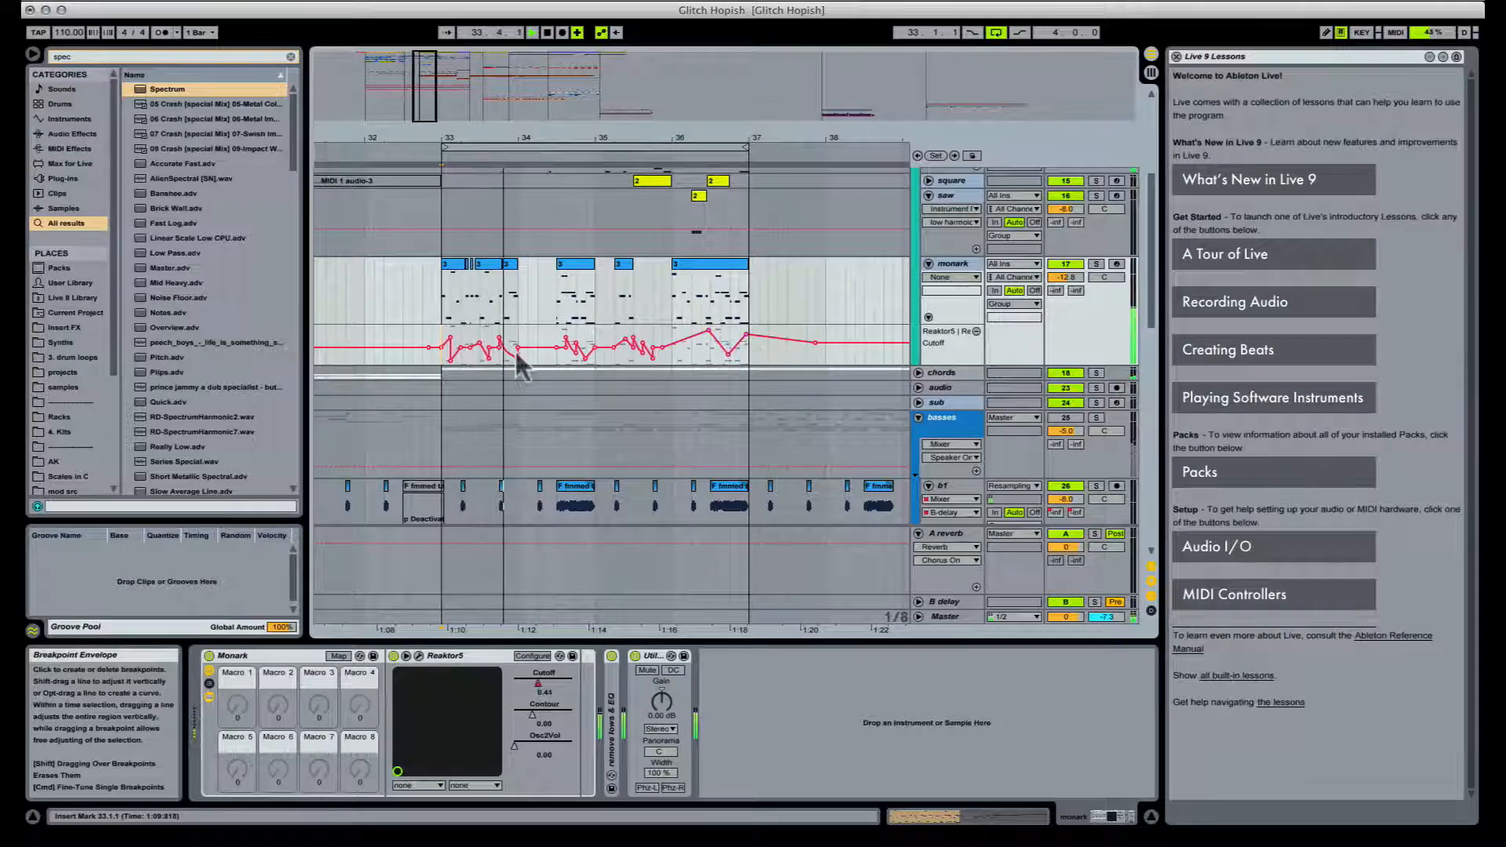
{"action": "key", "text": "space"}
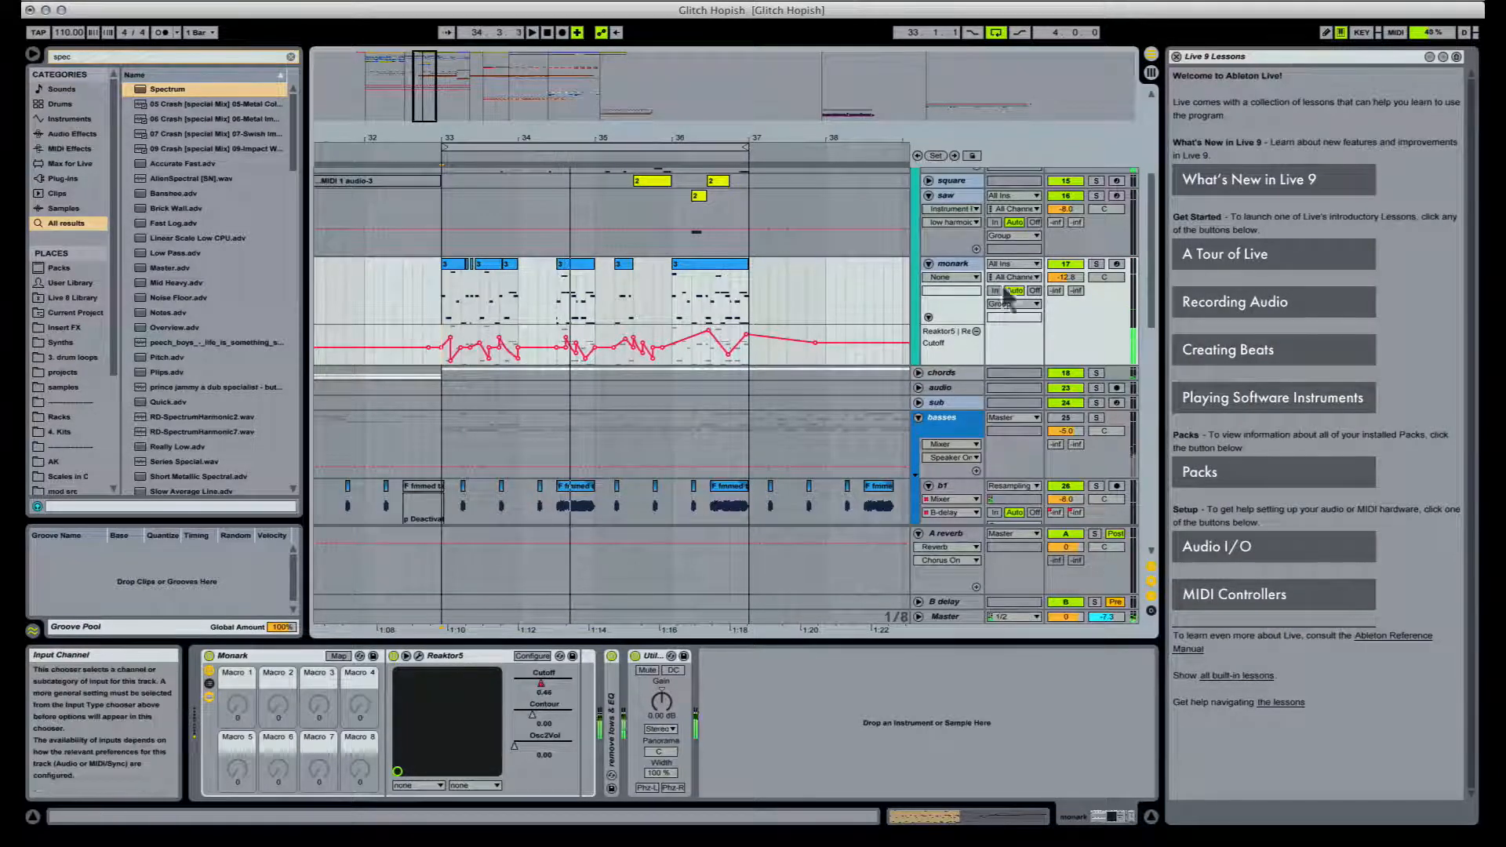
Step: Show the monark track's B-delay send automation and draw raised steps on the last eighth note of bars 33 and 34
{"action": "left_click", "coordinate": [1055, 291]}
{"action": "key", "text": "b"}
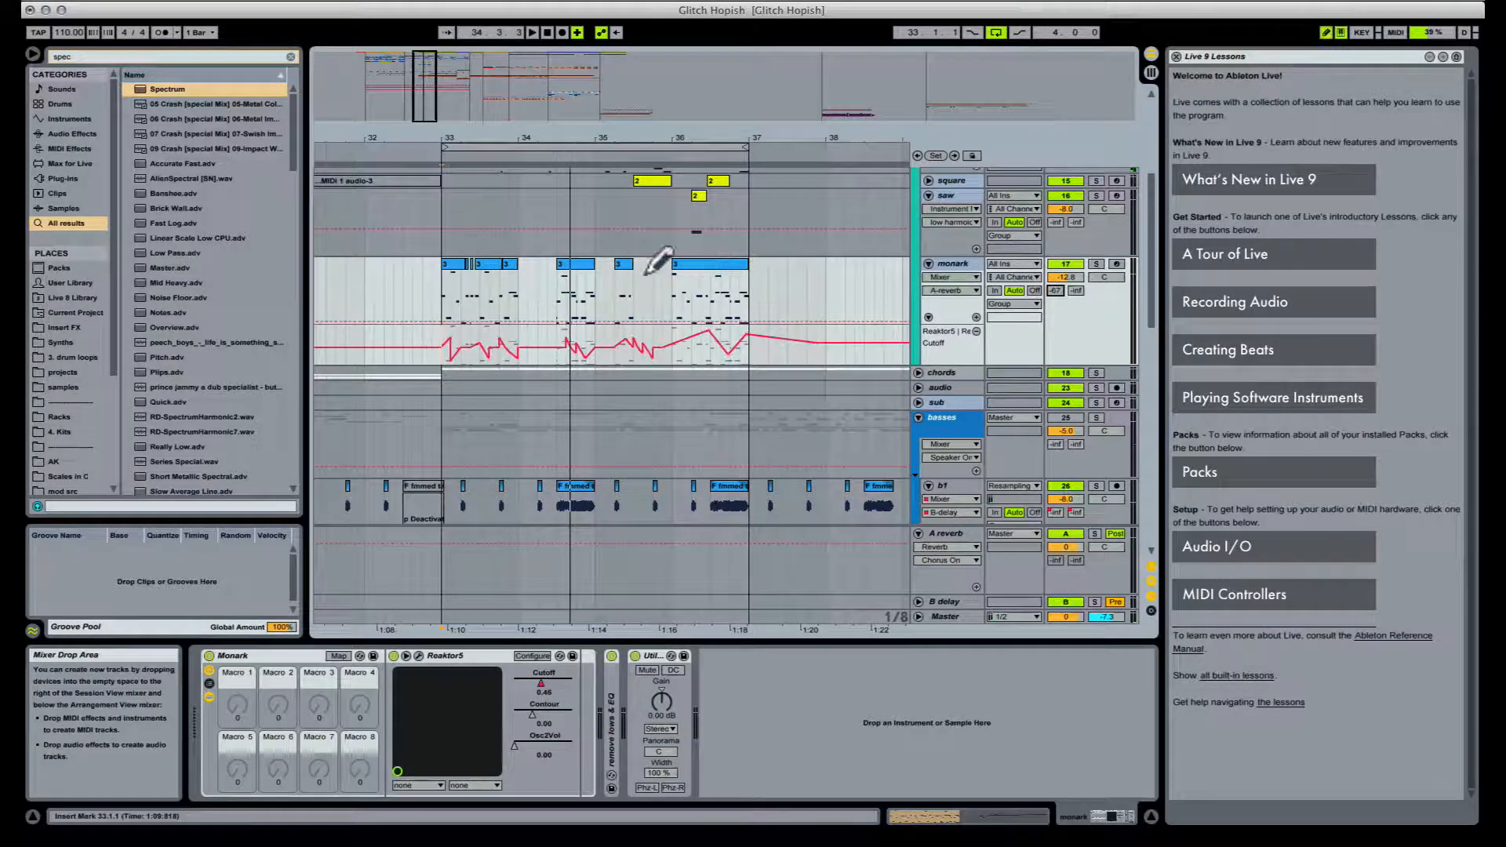
{"action": "left_click", "coordinate": [1076, 291]}
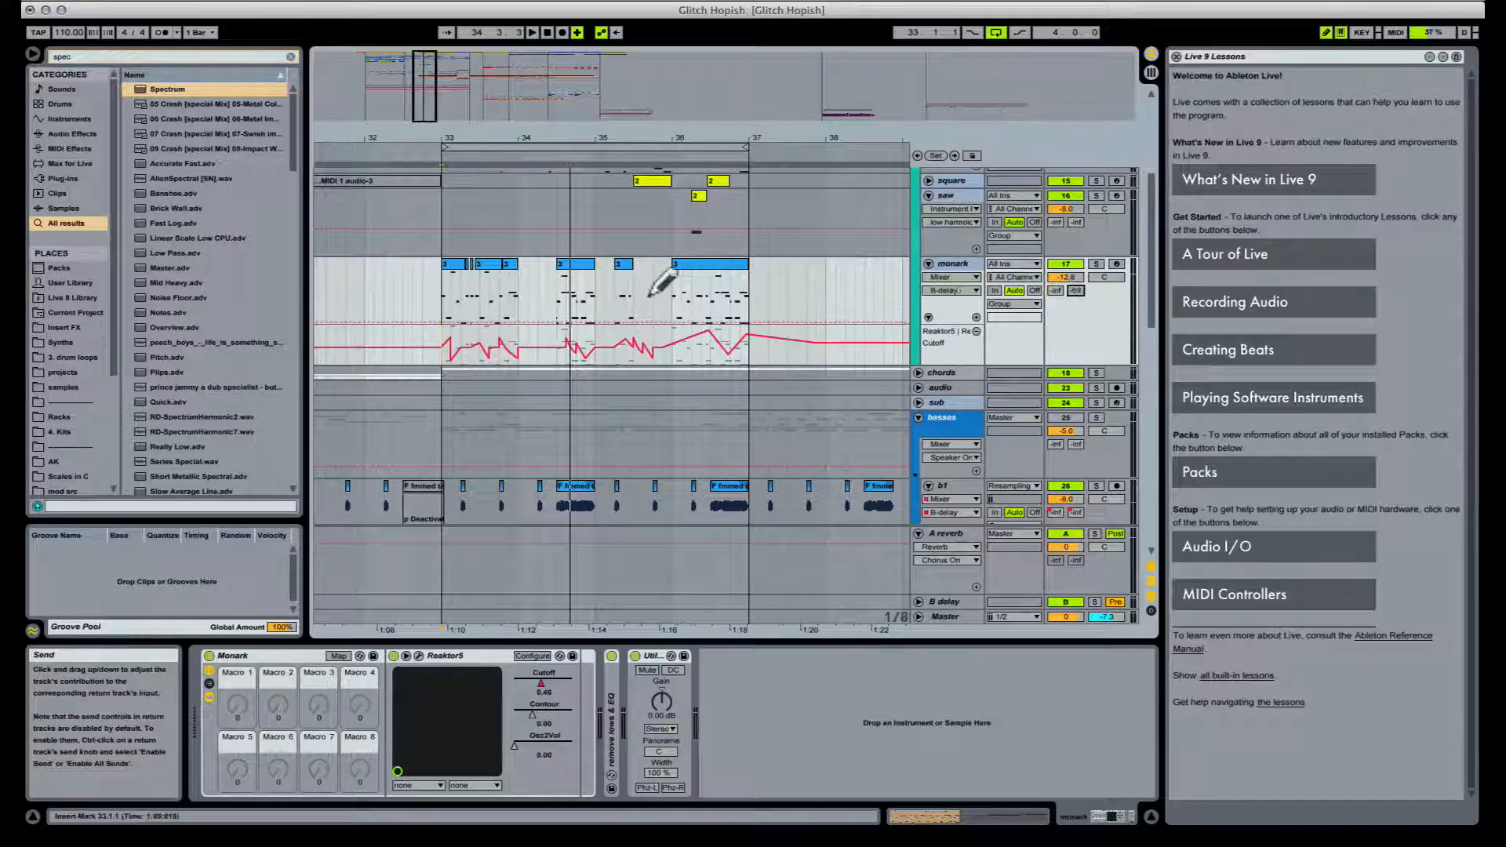
{"action": "left_click", "coordinate": [516, 289]}
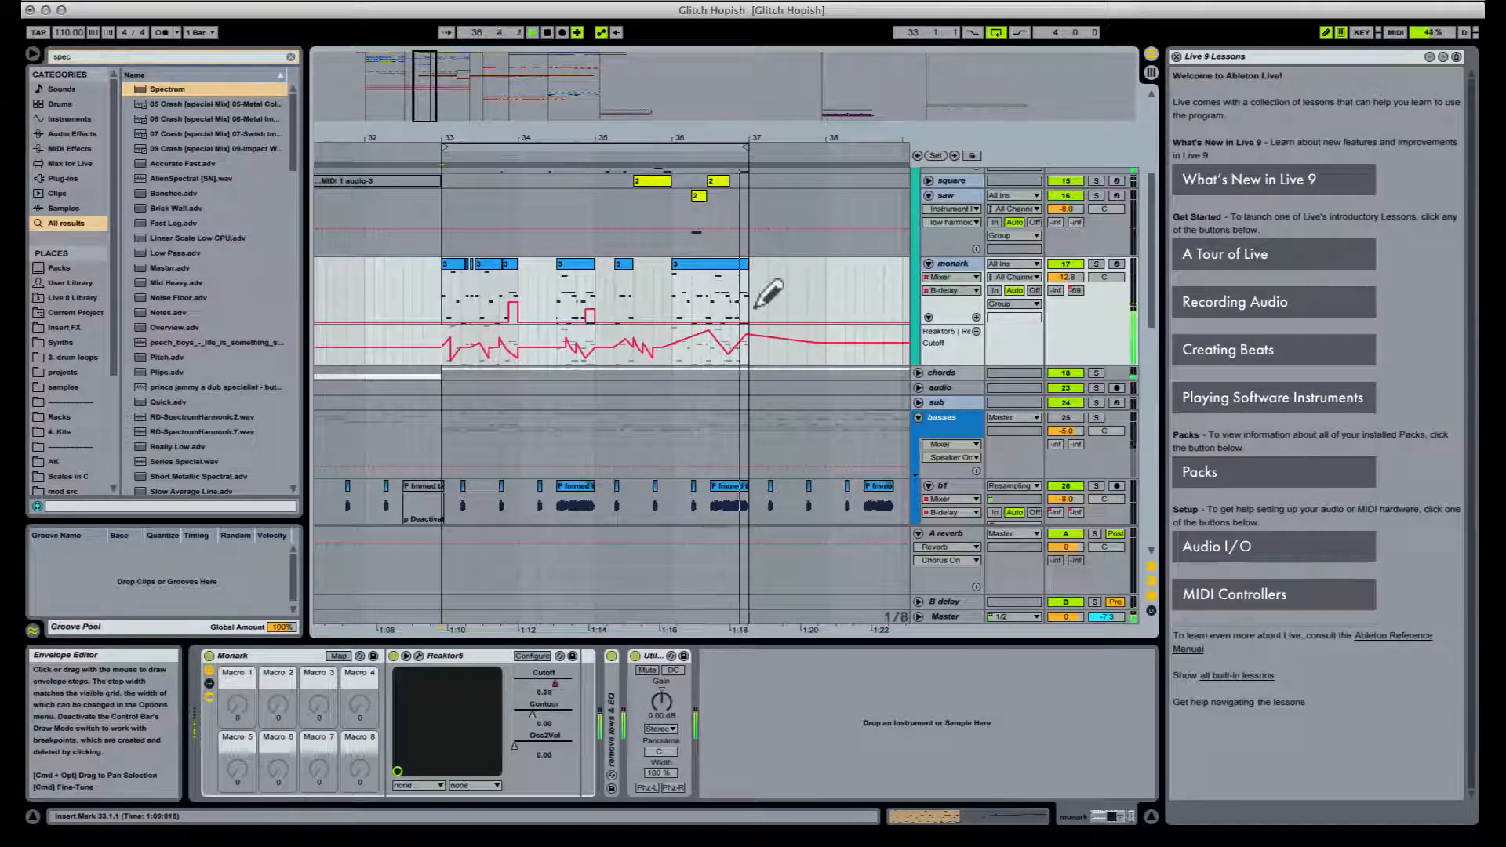
Step: Fold the monark track and the other tracks inside the leads group
{"action": "scroll", "coordinate": [675, 313], "scroll_direction": "up", "scroll_amount": 2}
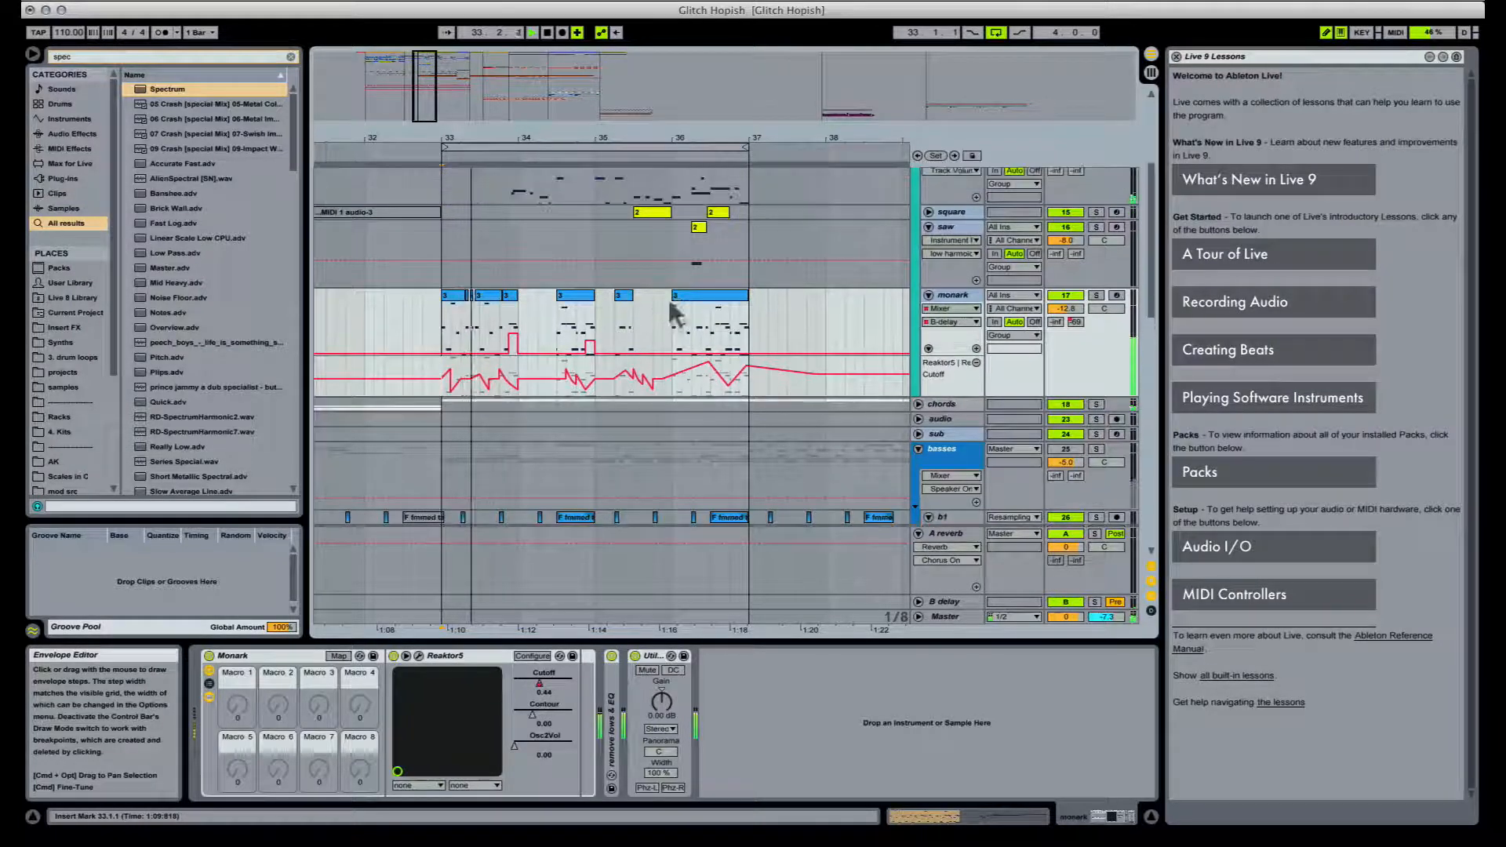
{"action": "left_click", "coordinate": [929, 296], "text": "alt"}
{"action": "scroll", "coordinate": [678, 331], "scroll_direction": "up", "scroll_amount": 4}
{"action": "scroll", "coordinate": [679, 336], "scroll_direction": "up", "scroll_amount": 5}
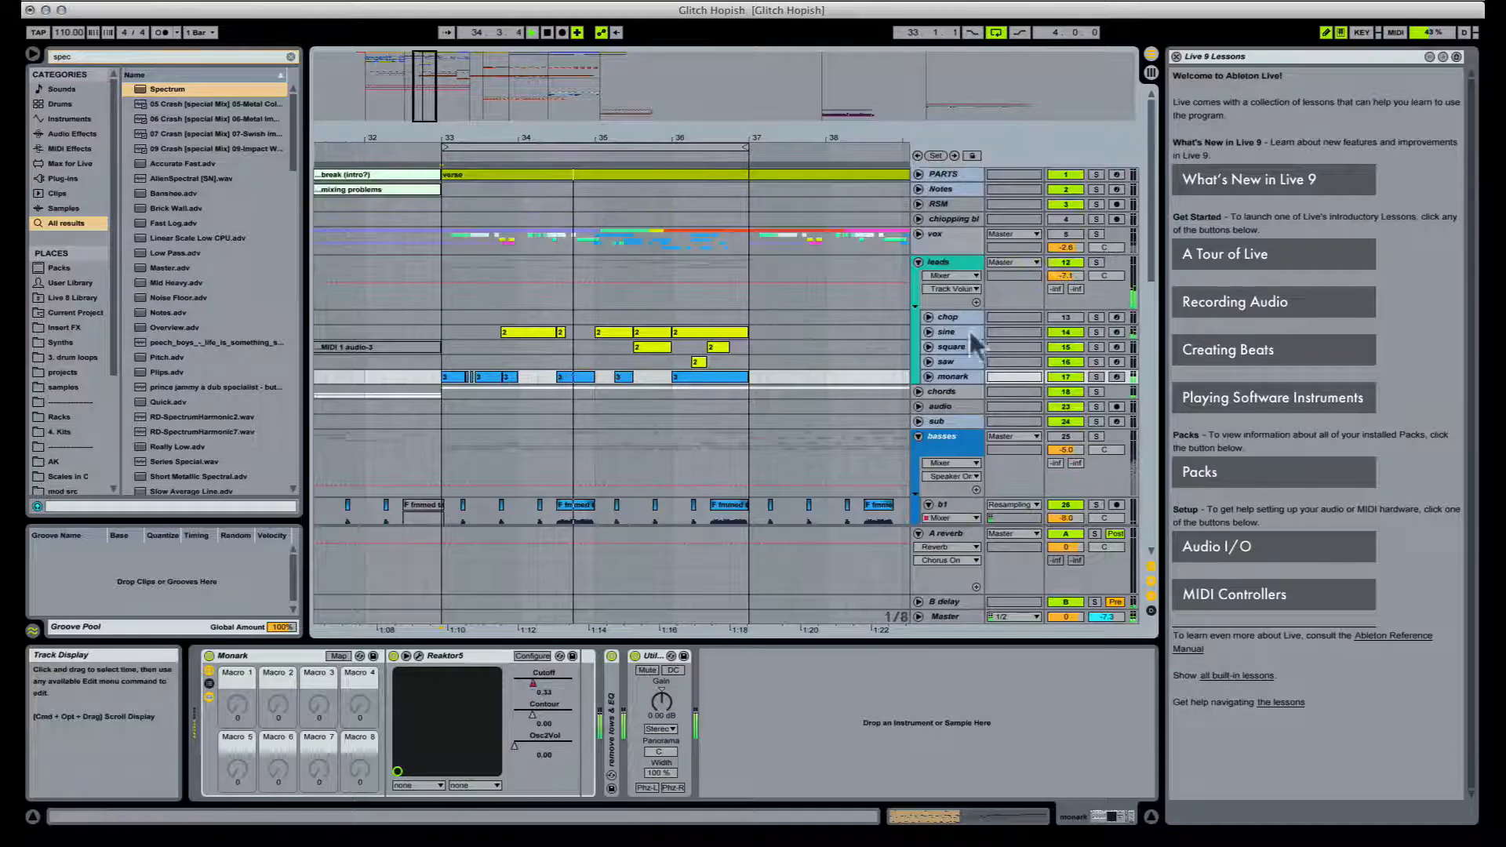
Step: Unfold the sine track and show the automation lane for the Scale parameter of its remove lows & EQ device
{"action": "left_click", "coordinate": [929, 331]}
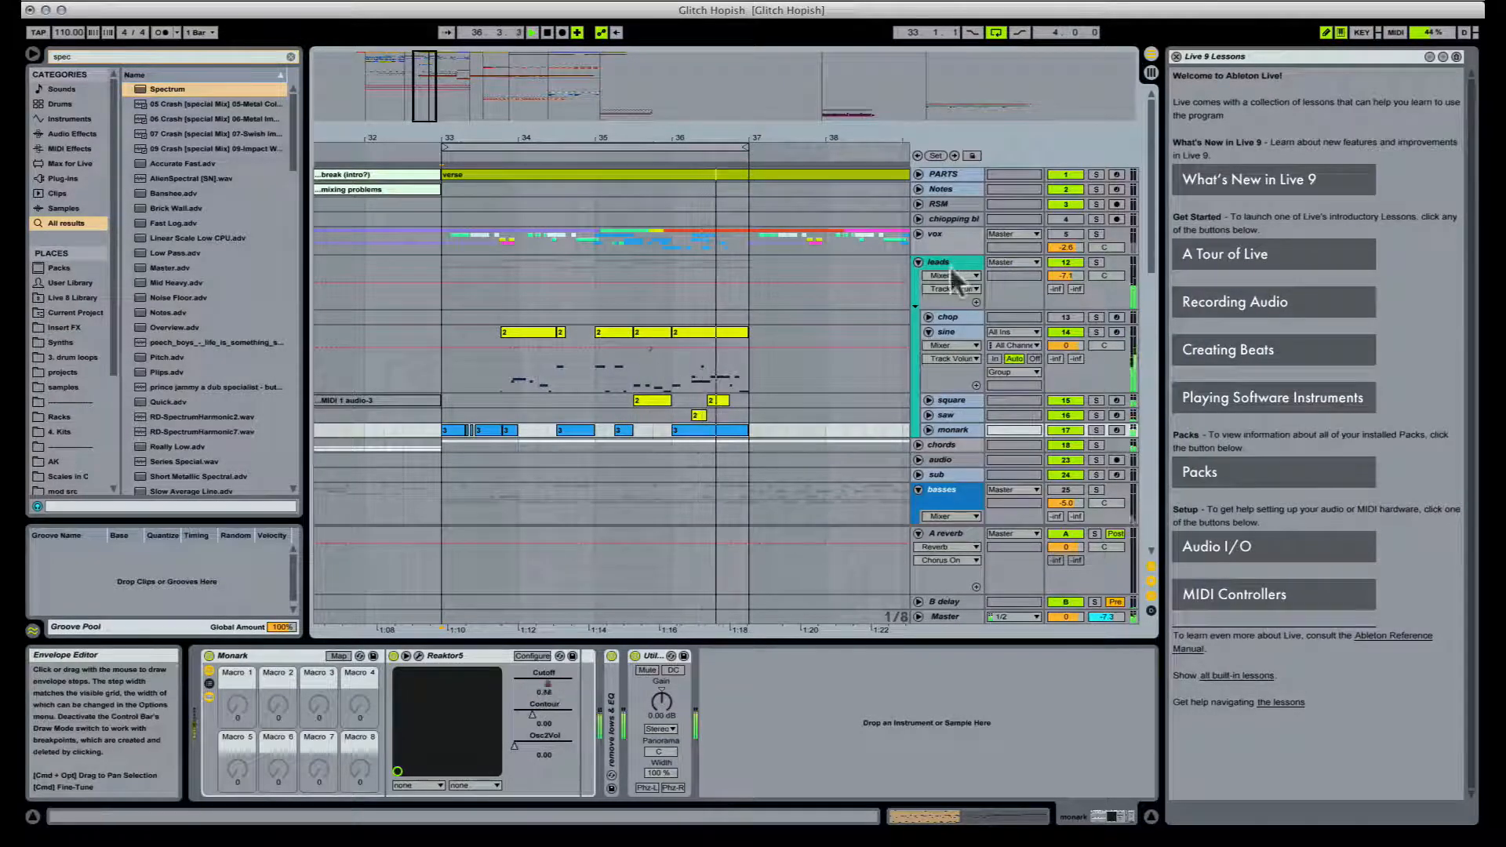
{"action": "left_click", "coordinate": [965, 338]}
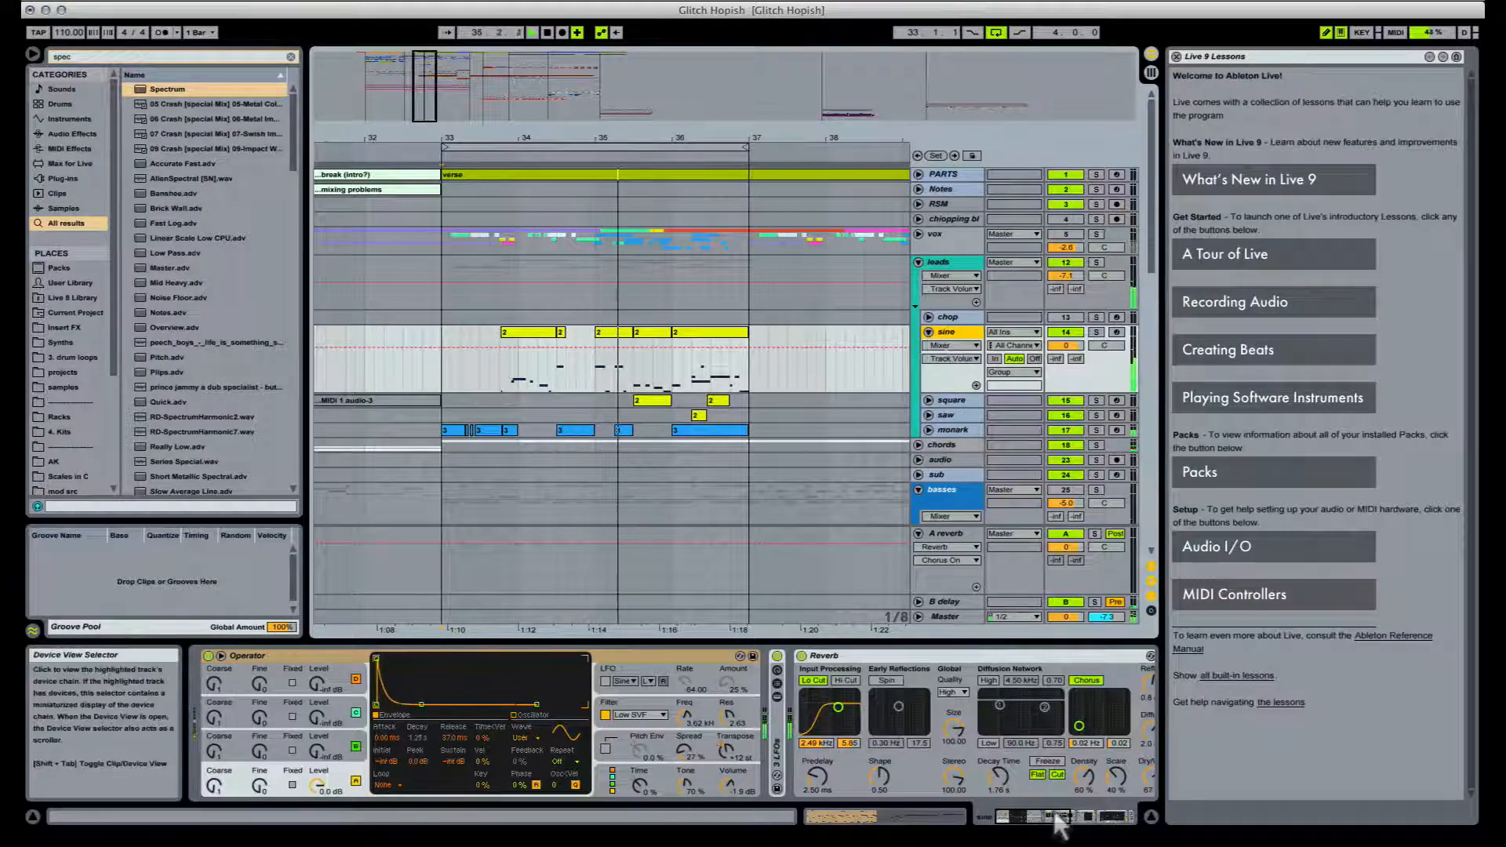
{"action": "left_click_drag", "start_coordinate": [1051, 814], "coordinate": [1113, 813]}
{"action": "left_click", "coordinate": [974, 763]}
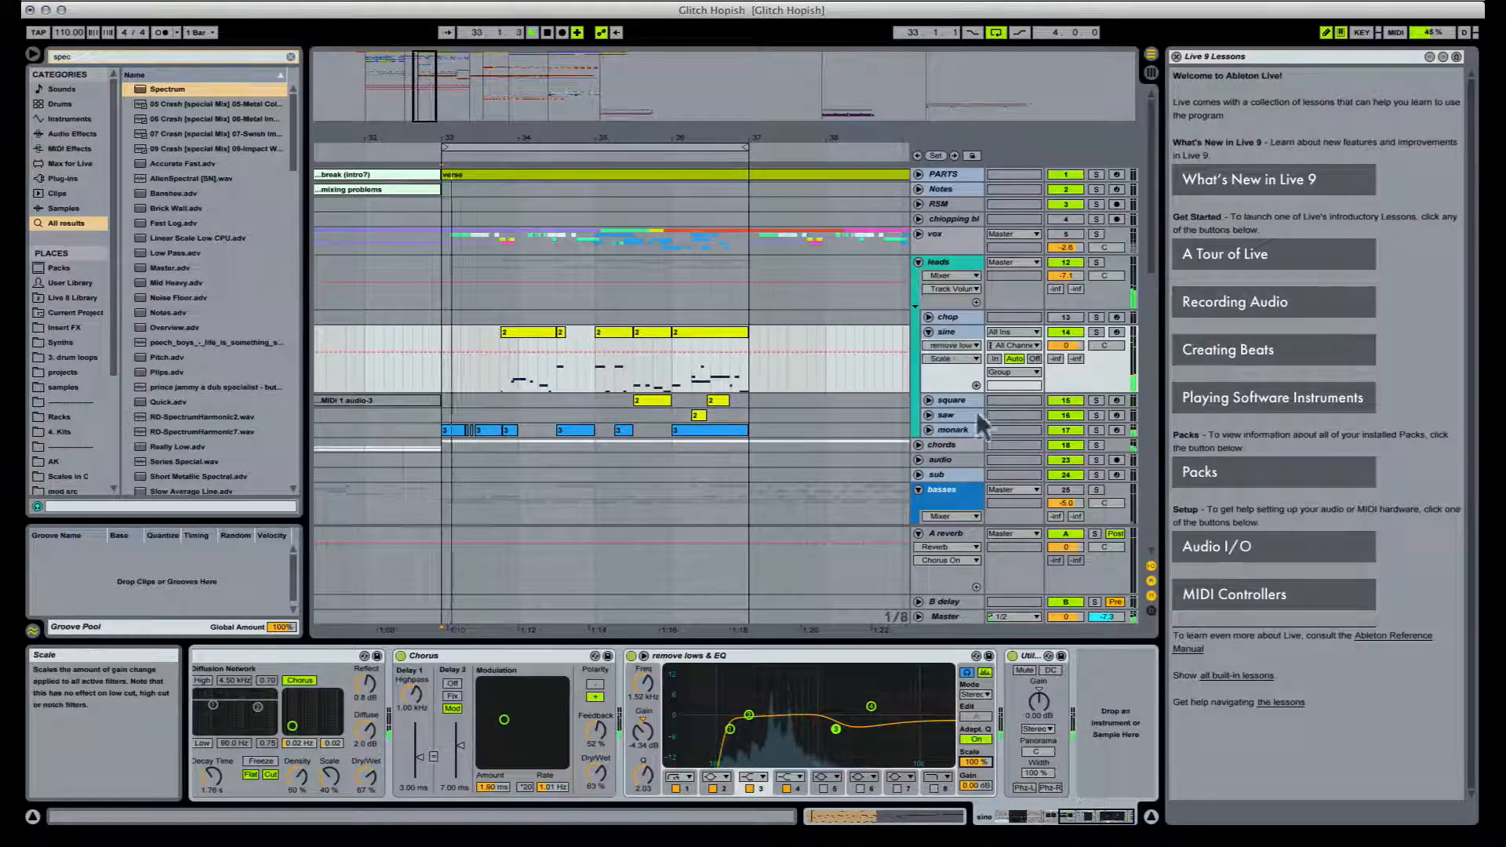
Step: Audition a lower Scale amount on the soloed sine track's EQ, reset Scale to 100%, and unsolo the track
{"action": "left_click", "coordinate": [1096, 331]}
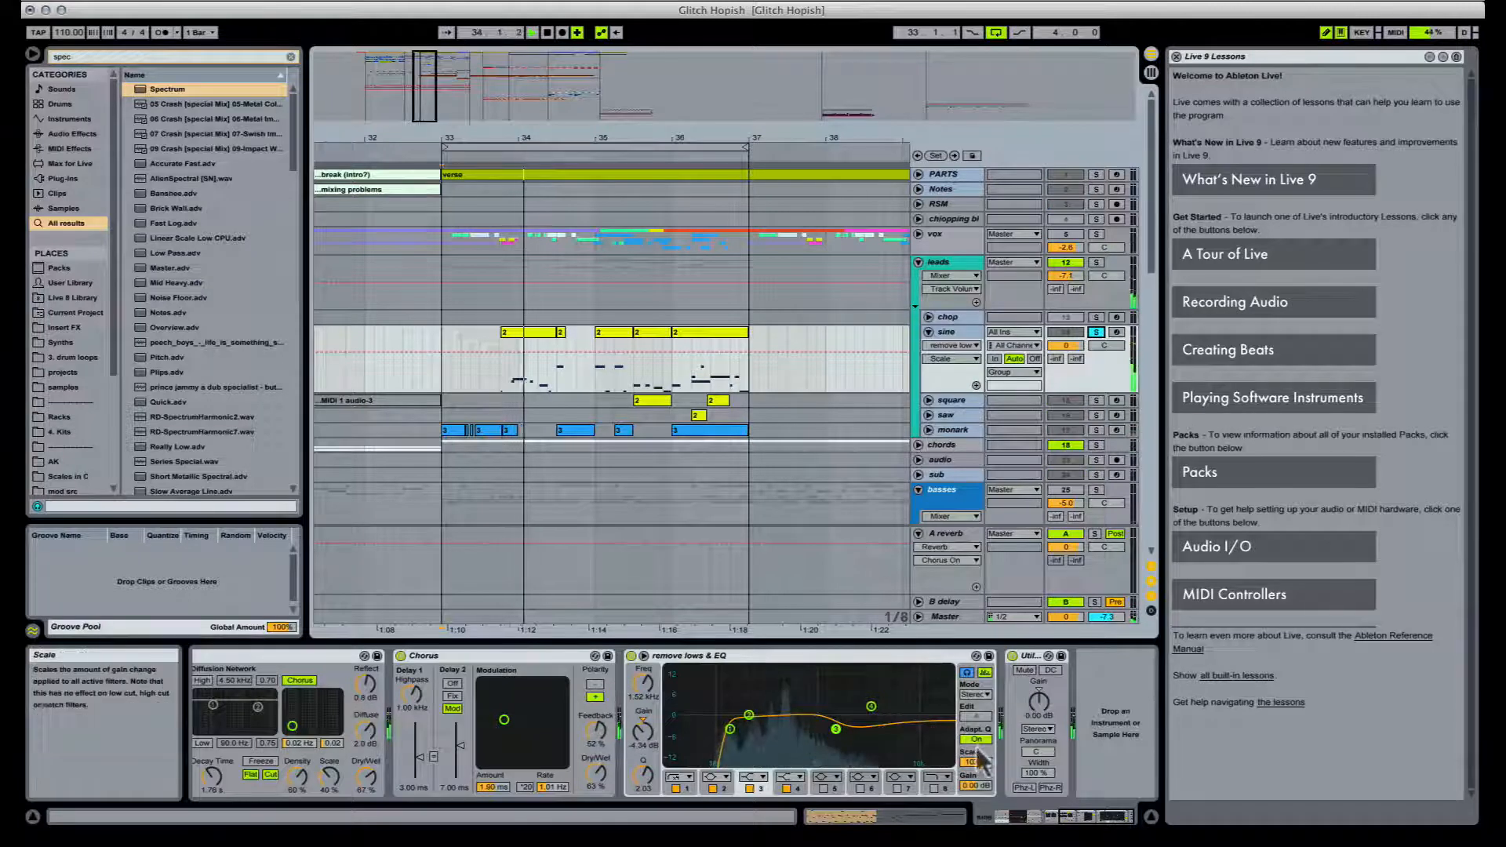
{"action": "left_click_drag", "start_coordinate": [977, 762], "coordinate": [976, 824]}
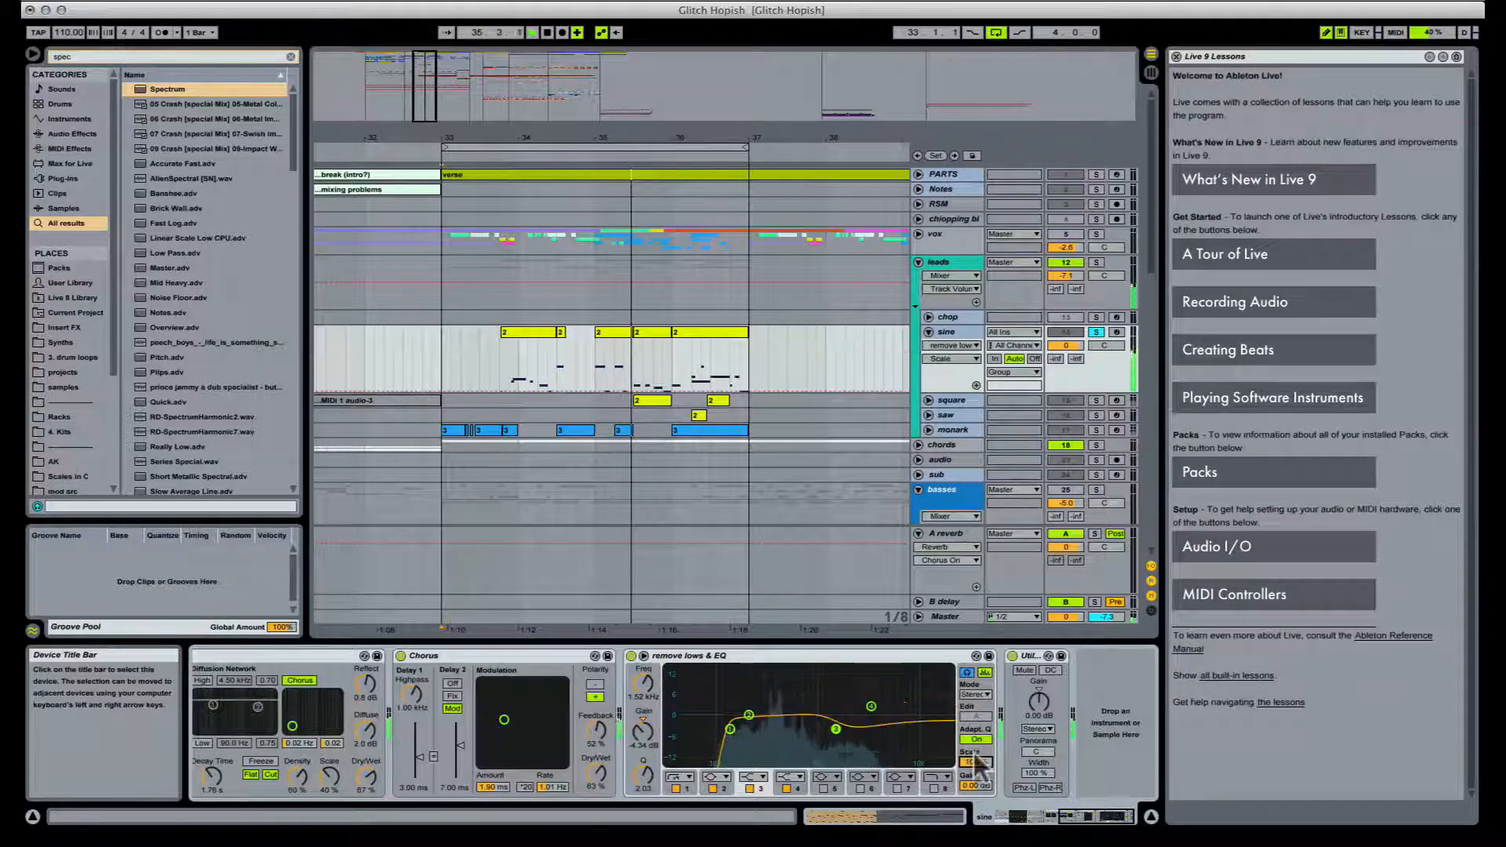
{"action": "key", "text": "Delete"}
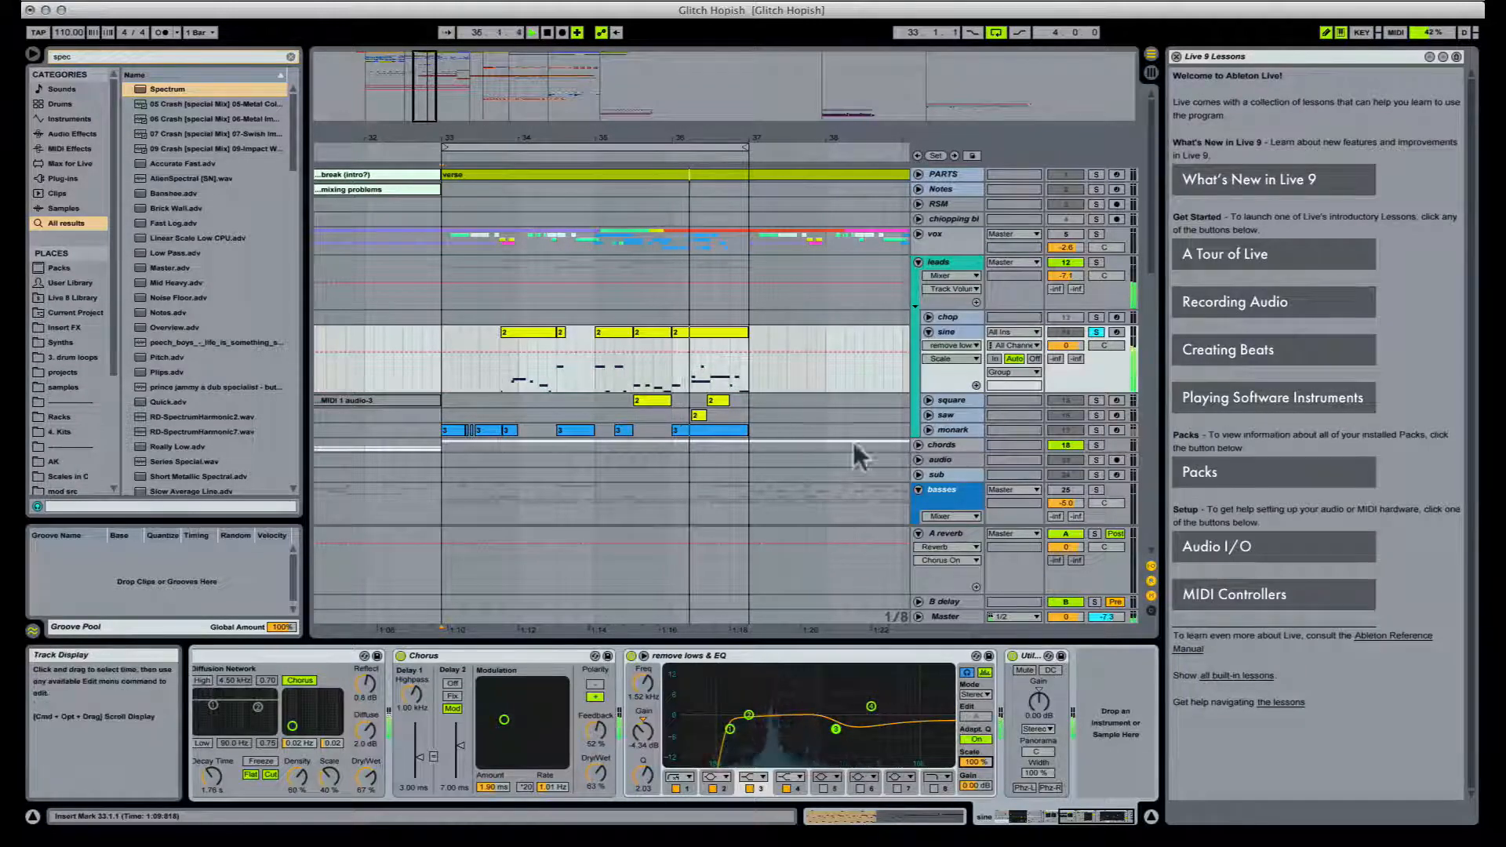
{"action": "left_click", "coordinate": [1096, 332]}
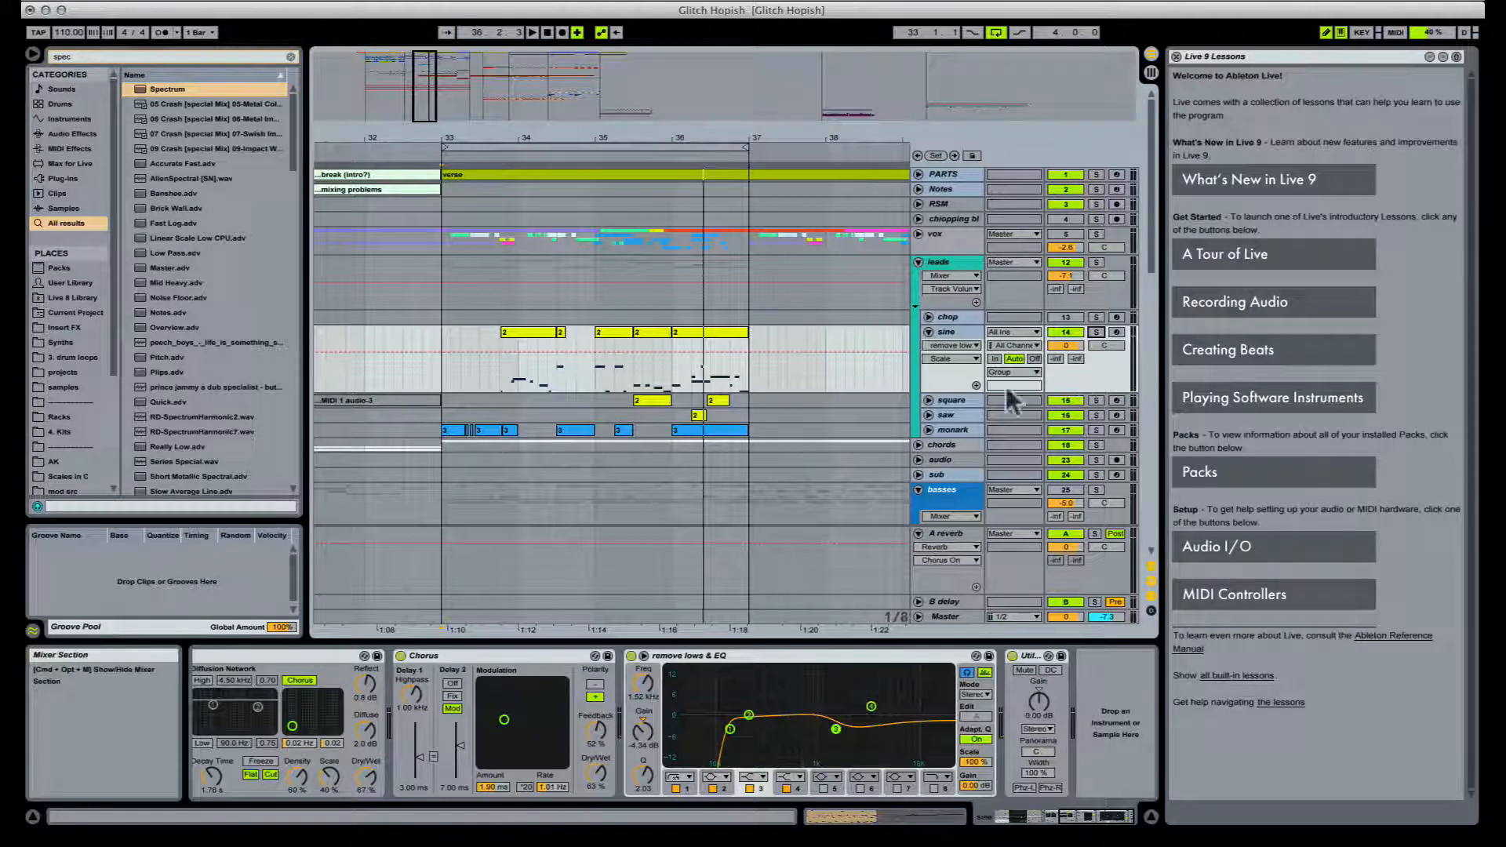
Step: Unfold the square track, select its first yellow clip, and bring the make 2-band Phase Split rack into view
{"action": "left_click", "coordinate": [929, 400]}
{"action": "left_click", "coordinate": [929, 401]}
{"action": "left_click", "coordinate": [929, 400]}
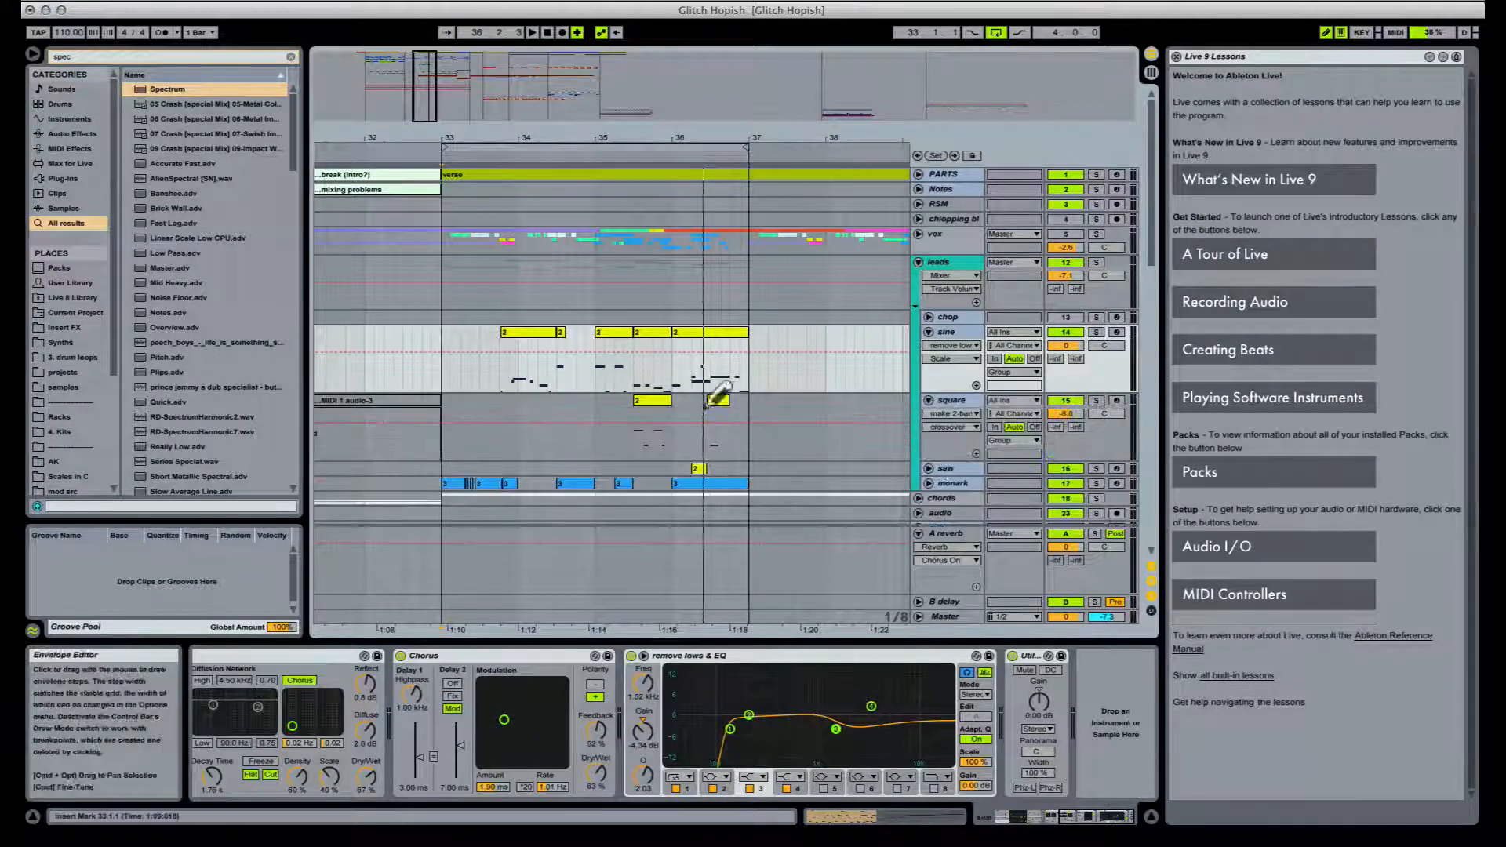
{"action": "left_click", "coordinate": [651, 412]}
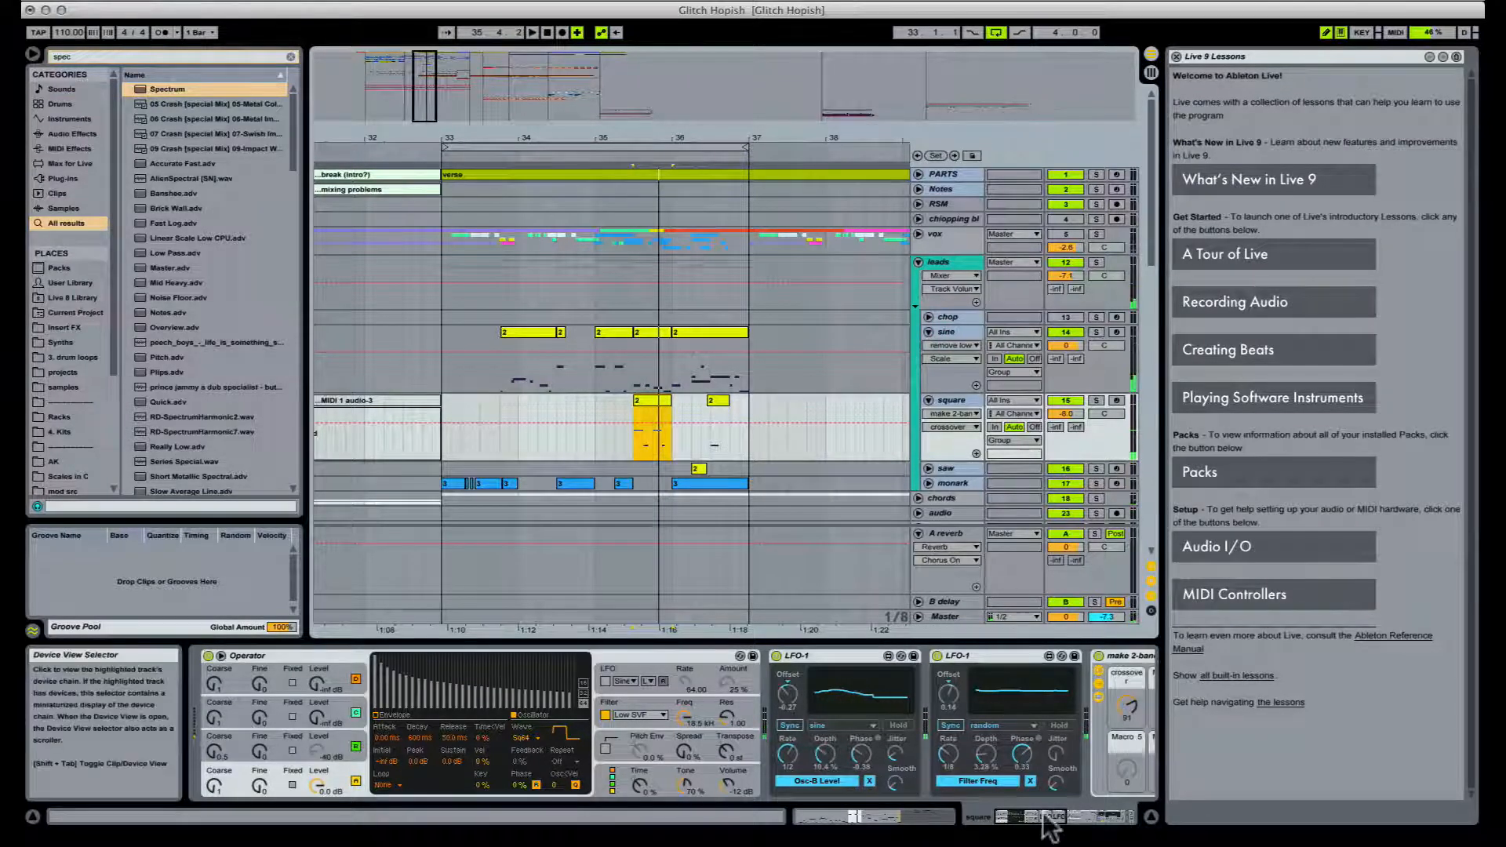
{"action": "left_click_drag", "start_coordinate": [1049, 826], "coordinate": [1103, 828]}
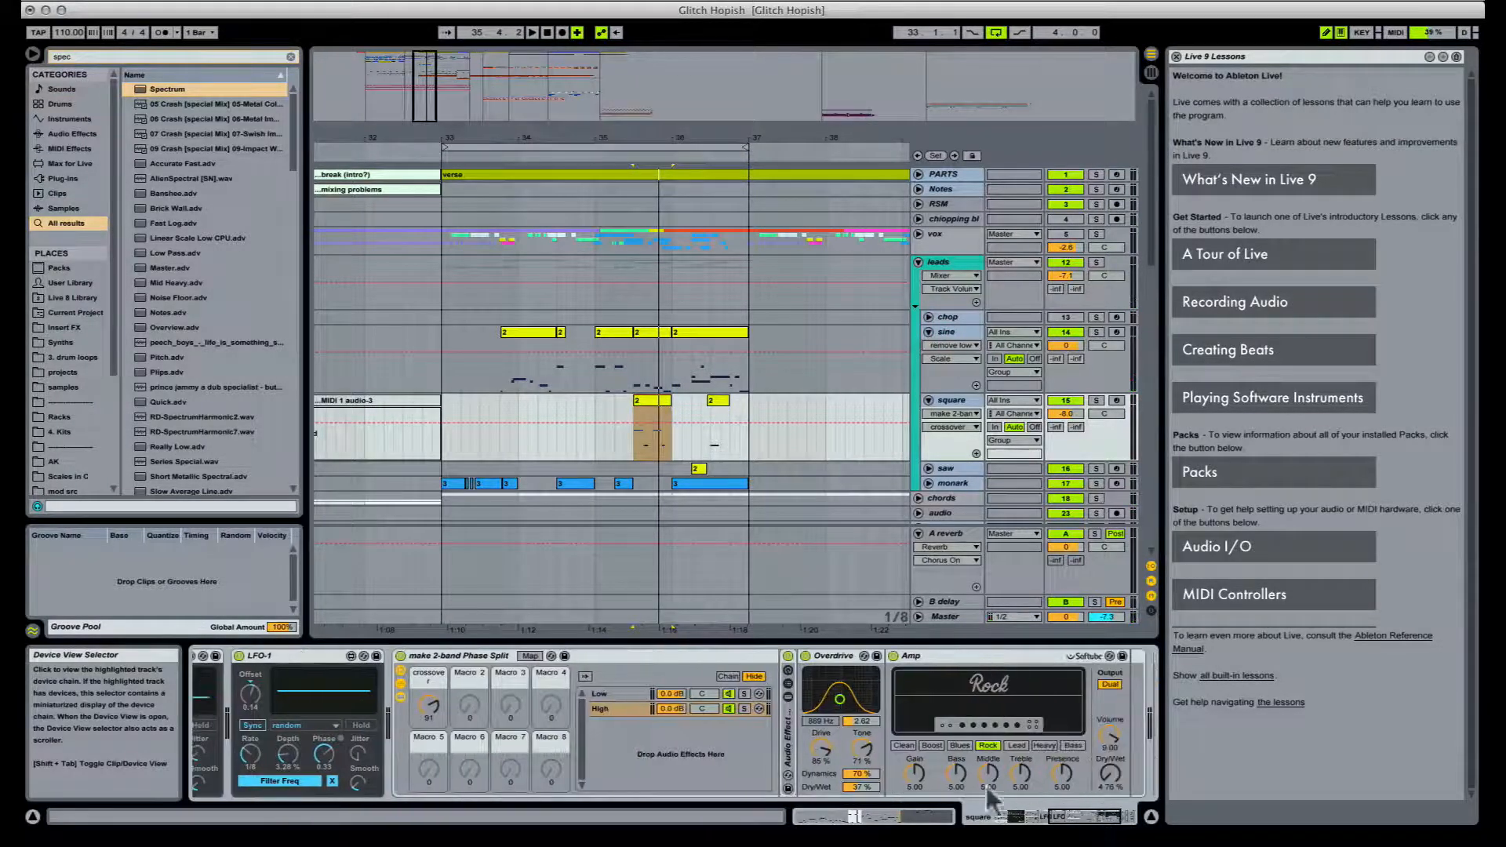
Step: Shape the square track's crossover automation over the first yellow clip with a curved dip followed by a peak, and play it back
{"action": "key", "text": "b"}
{"action": "left_click", "coordinate": [634, 422]}
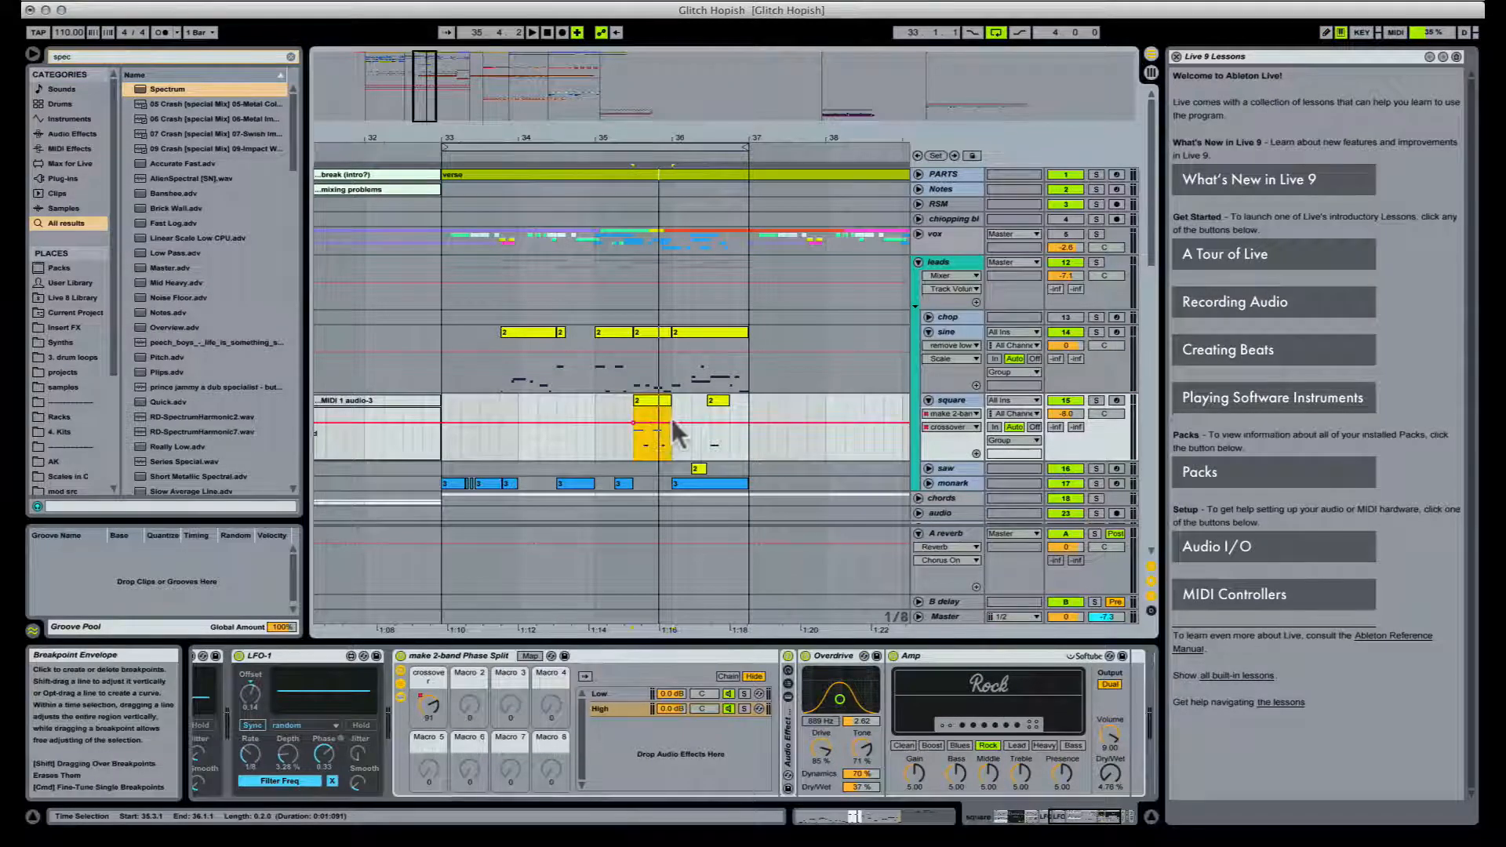
{"action": "mouse_move", "coordinate": [658, 424]}
{"action": "left_mouse_down"}
{"action": "mouse_move", "coordinate": [667, 459]}
{"action": "mouse_move", "coordinate": [648, 411]}
{"action": "mouse_move", "coordinate": [648, 454]}
{"action": "mouse_move", "coordinate": [649, 411]}
{"action": "left_mouse_up"}
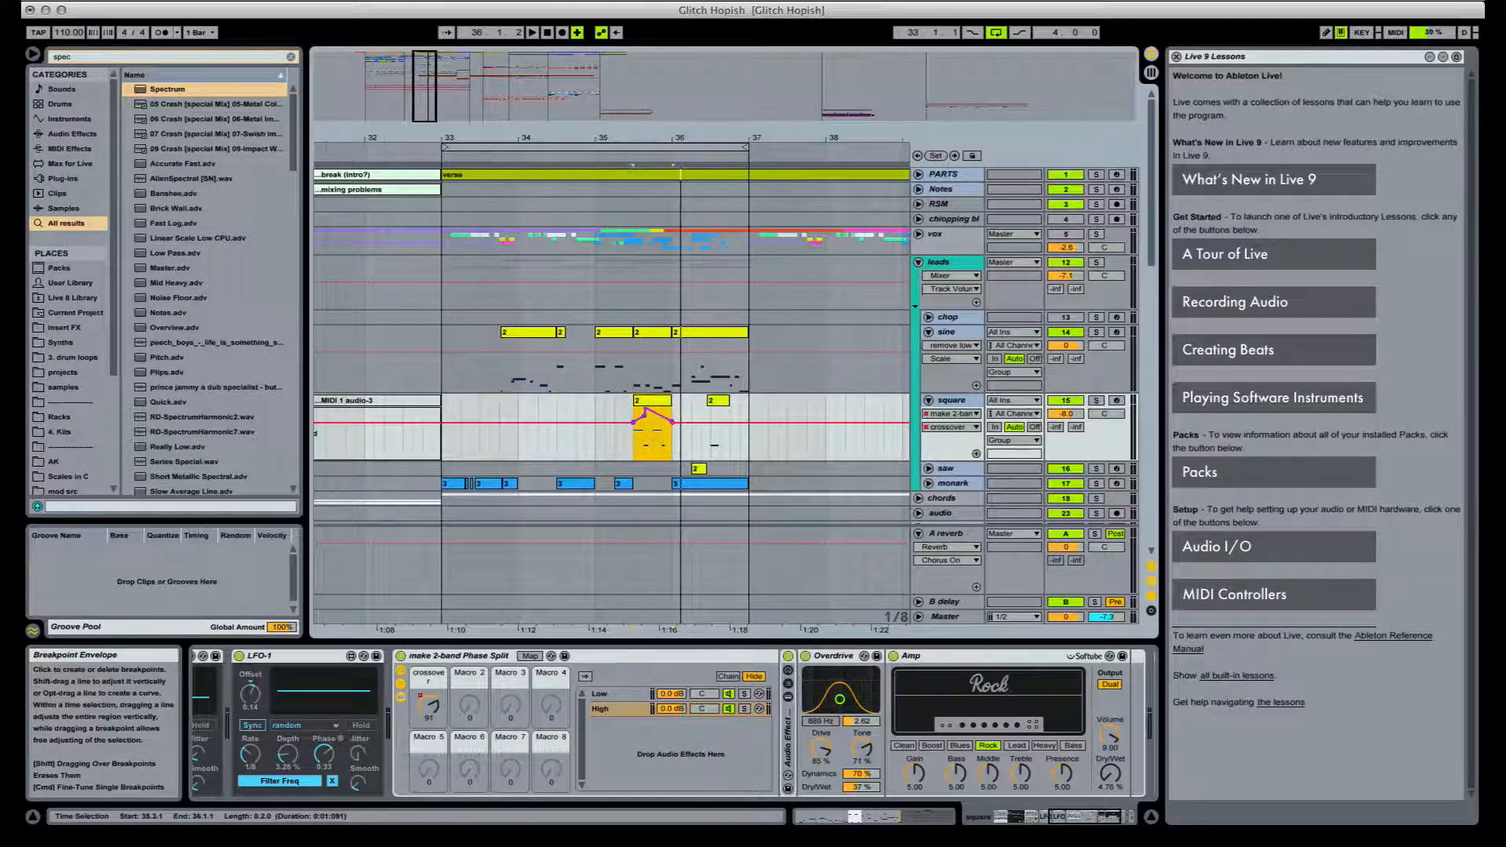
{"action": "left_click", "coordinate": [646, 422]}
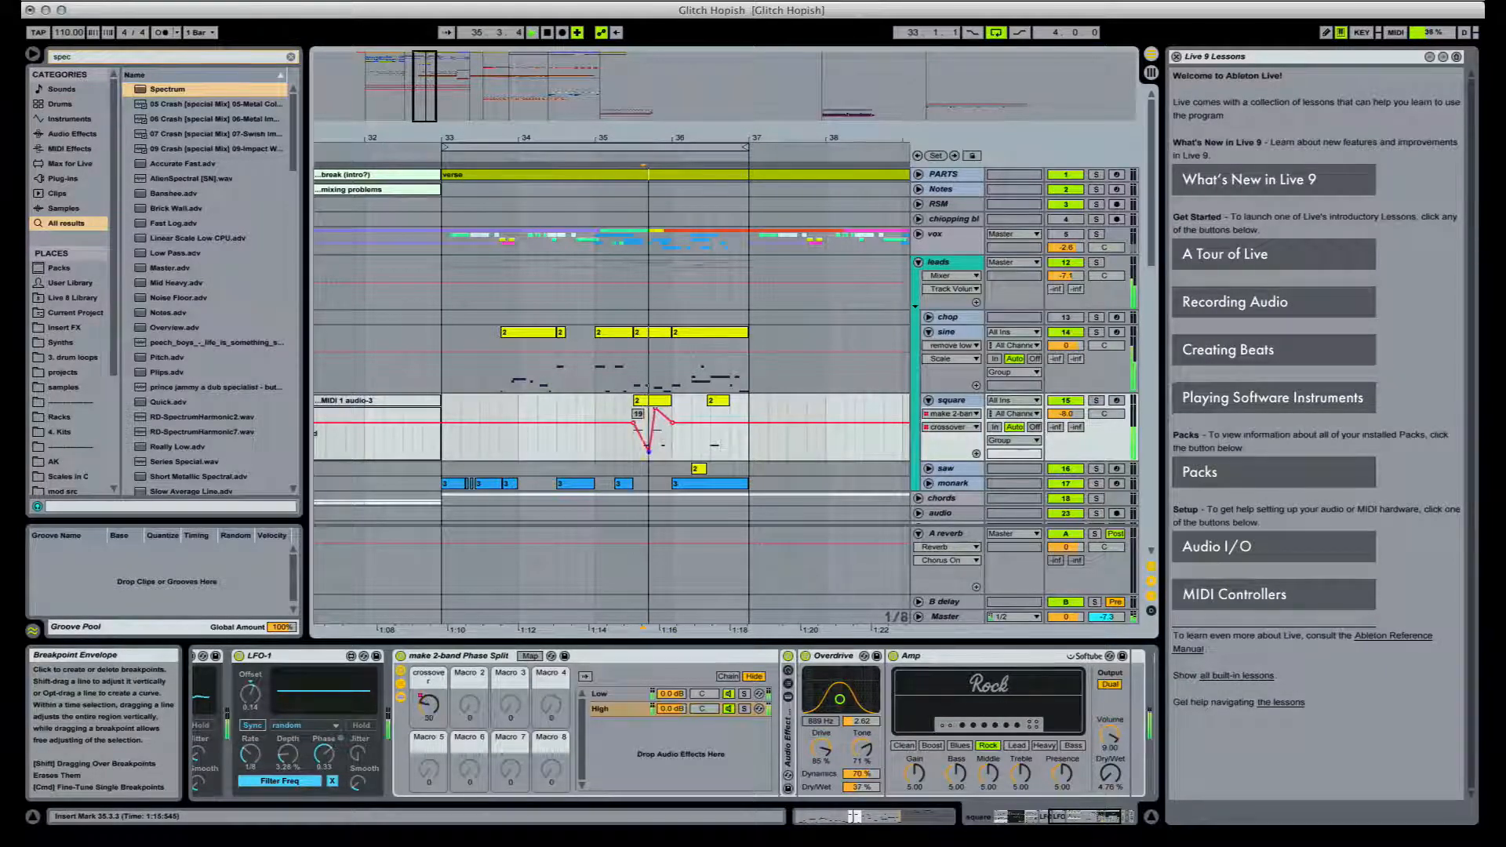
{"action": "left_click", "coordinate": [646, 401]}
{"action": "key", "text": "space"}
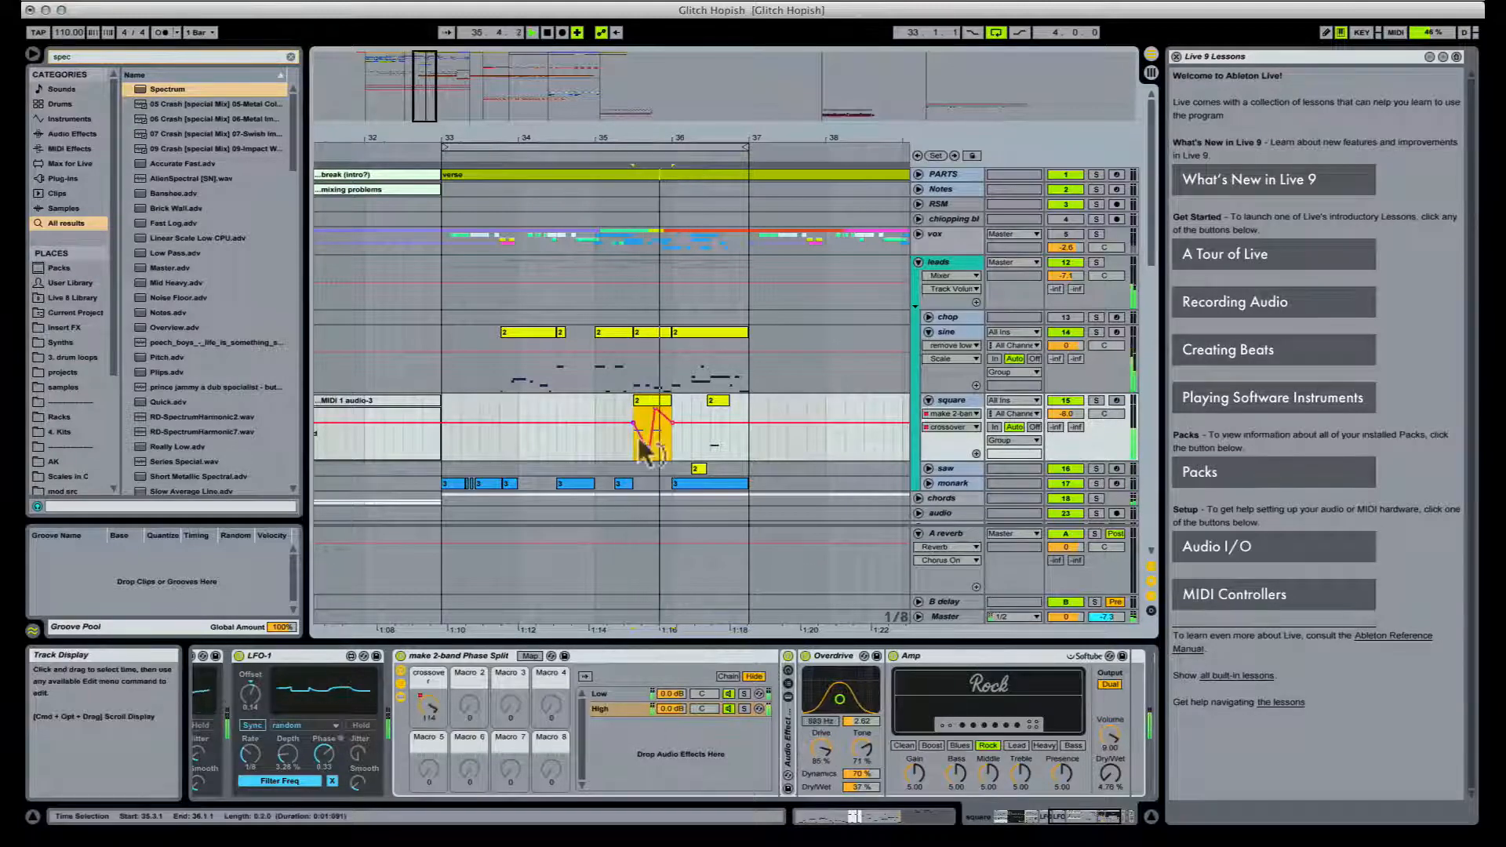
{"action": "left_click_drag", "start_coordinate": [642, 437], "coordinate": [642, 422]}
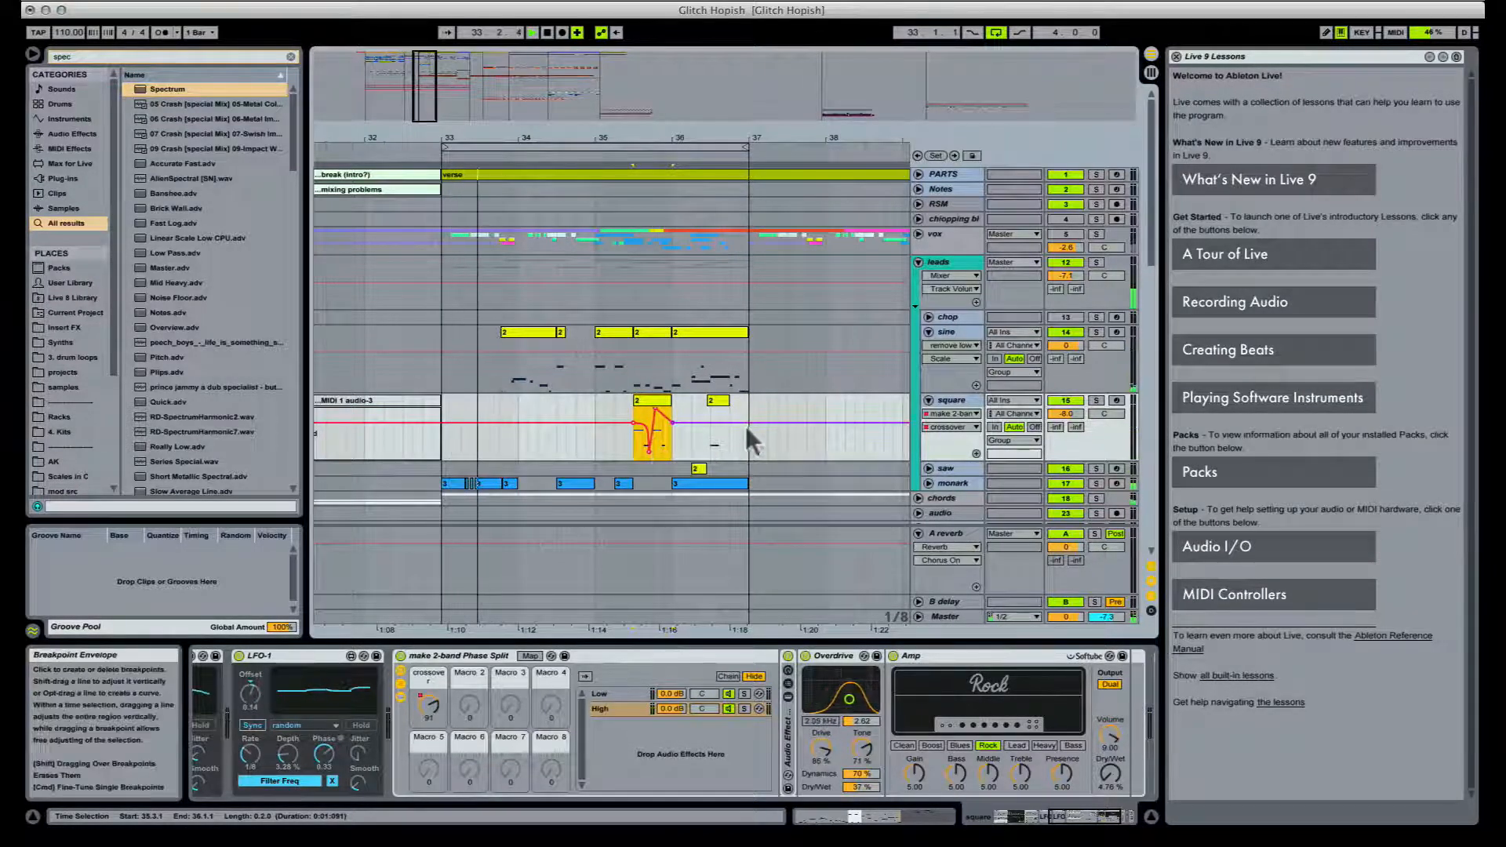
Step: Unfold the saw track and automate its "all the things!" macro to ramp up to about 119 across the yellow clip
{"action": "left_click", "coordinate": [928, 469]}
{"action": "scroll", "coordinate": [814, 483], "scroll_direction": "down", "scroll_amount": 1}
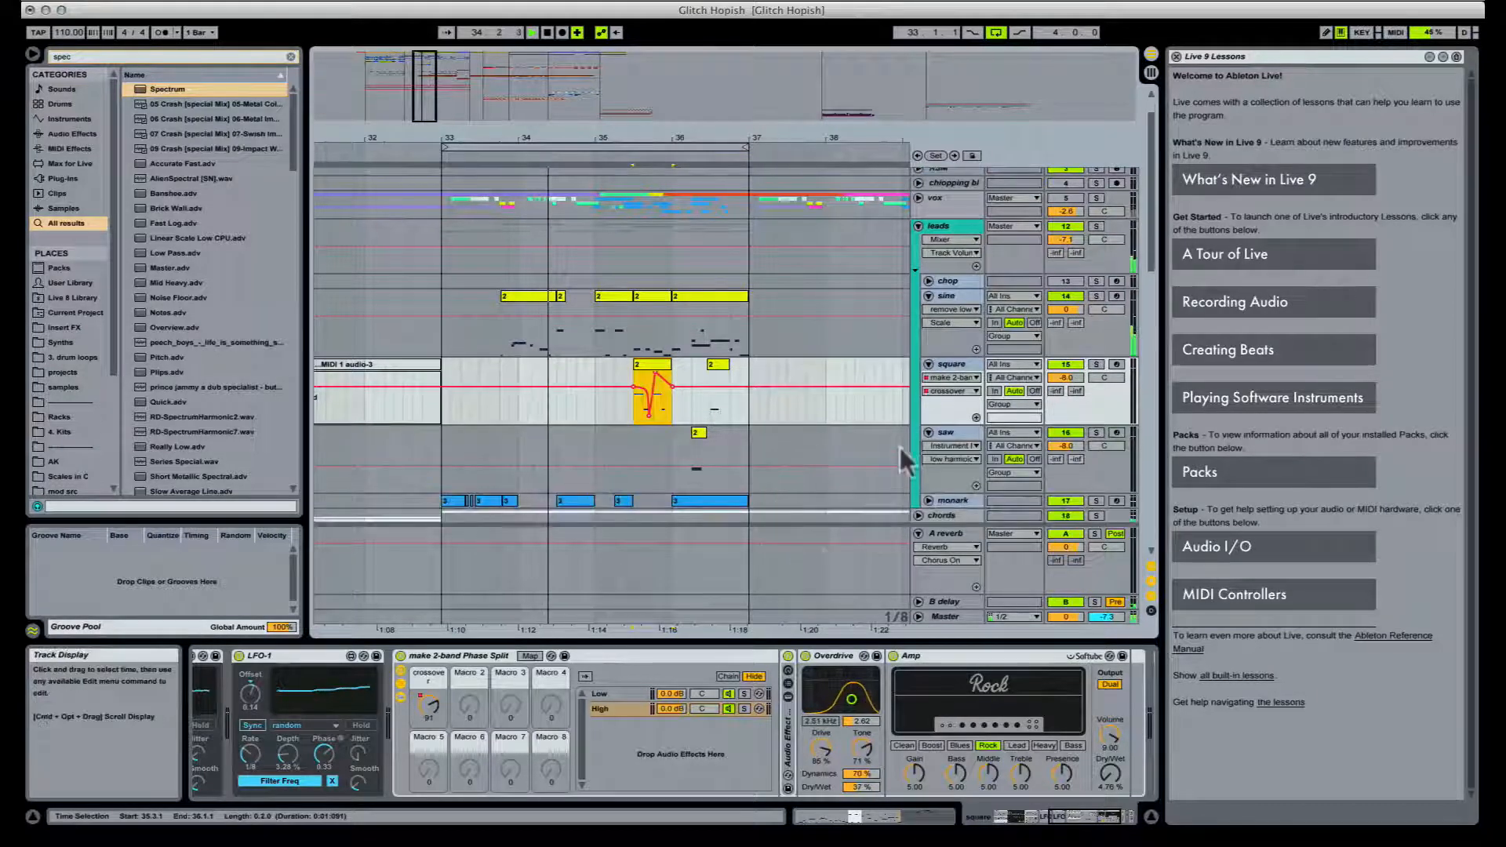
{"action": "left_click", "coordinate": [954, 433]}
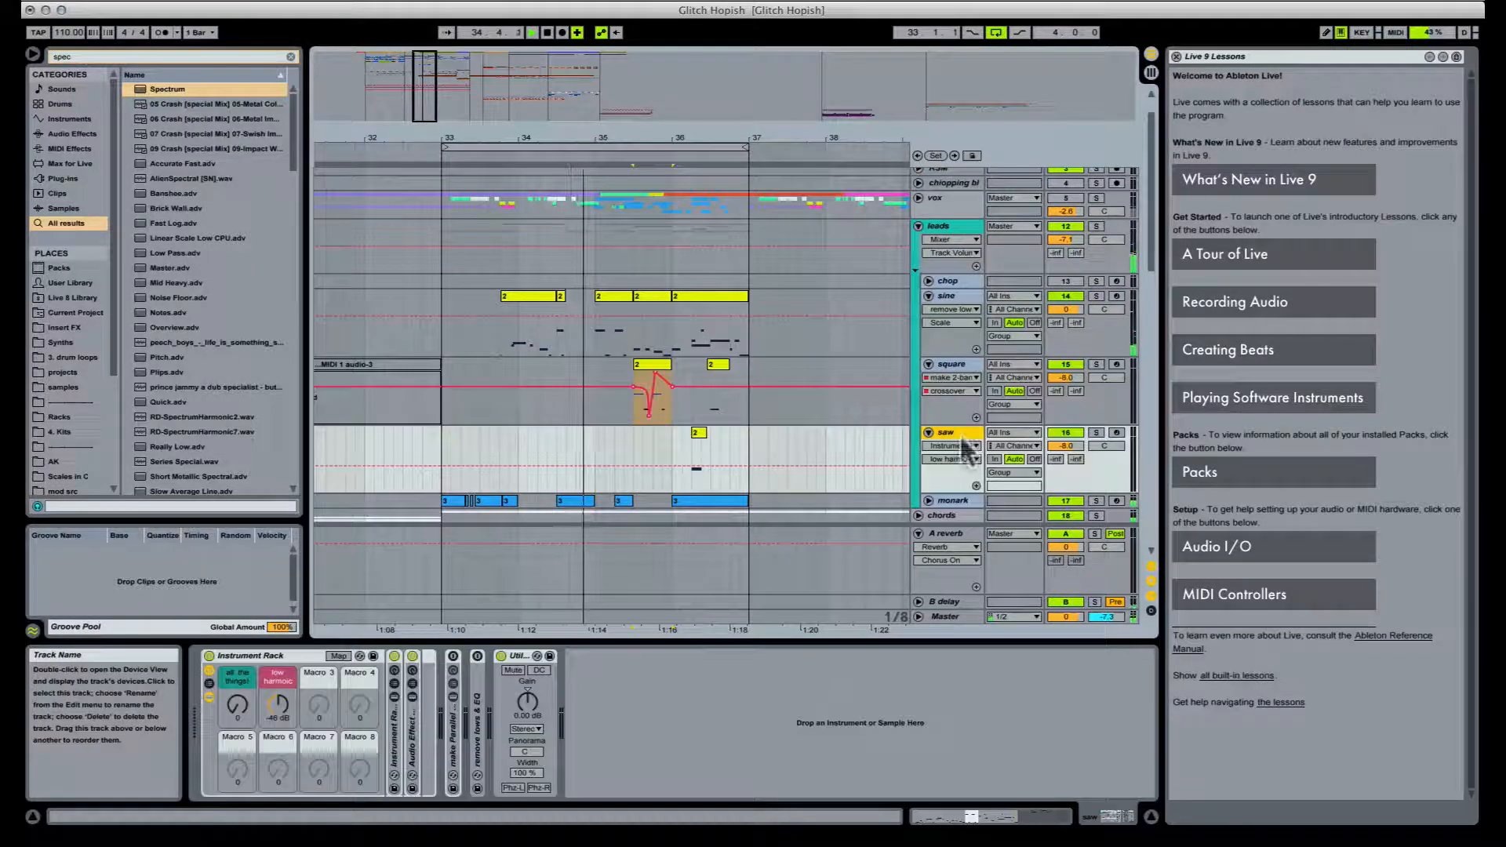
{"action": "left_click", "coordinate": [238, 705]}
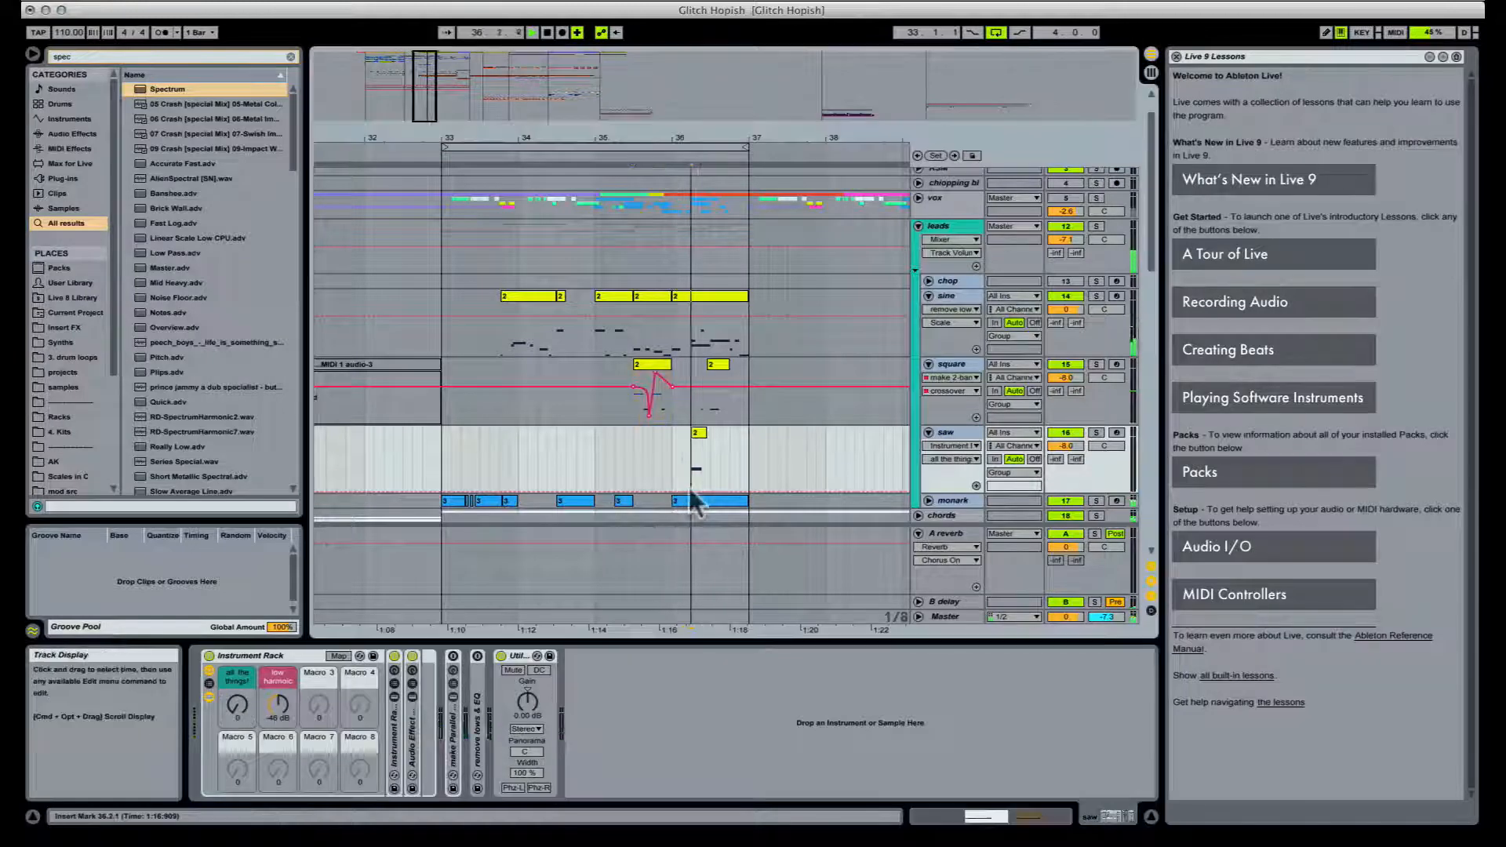
{"action": "left_click_drag", "start_coordinate": [689, 492], "coordinate": [700, 444]}
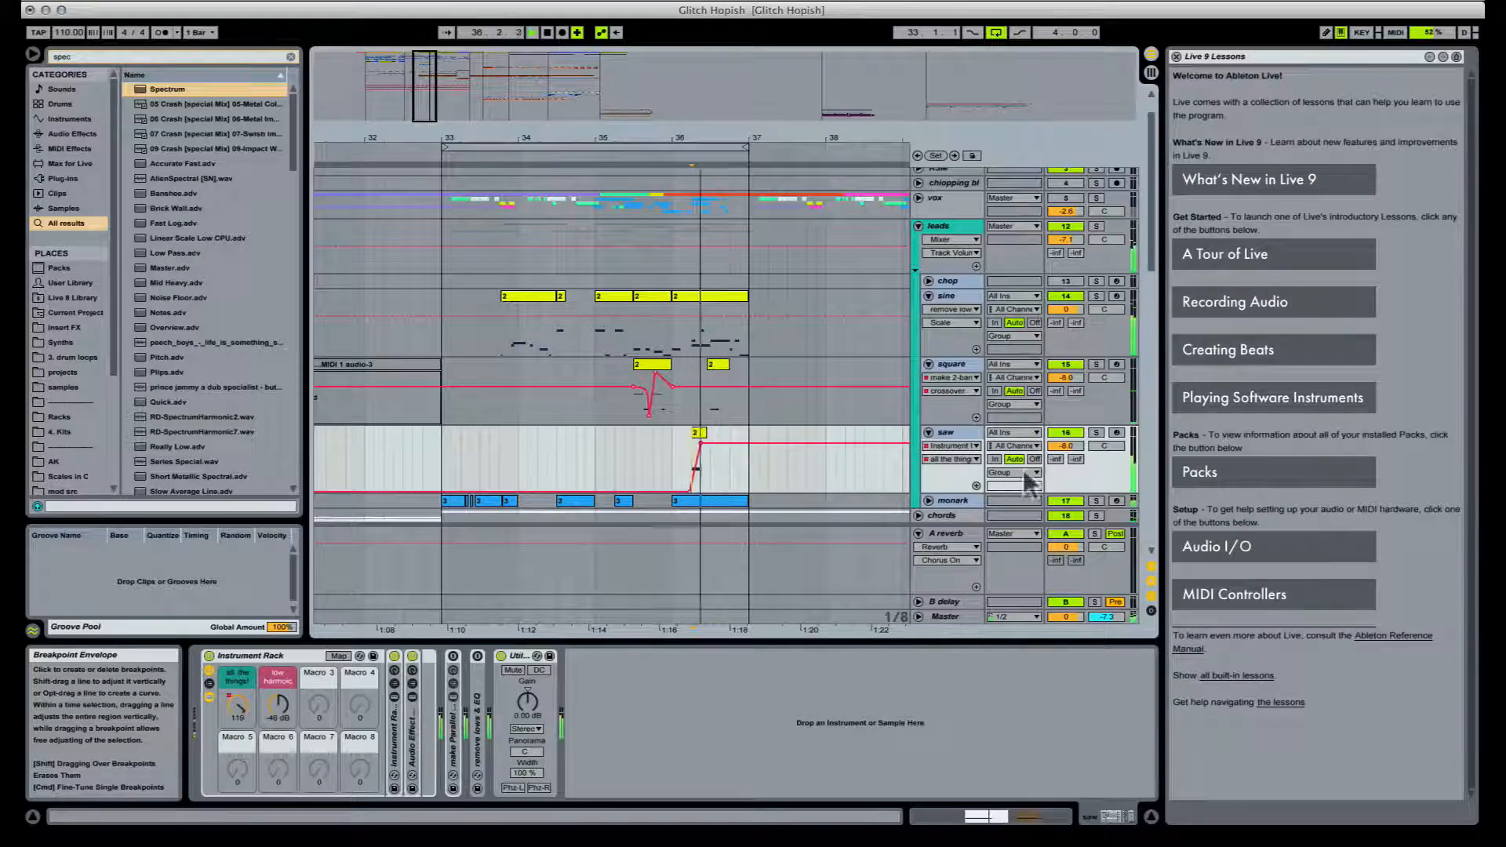
Step: Draw a raised block of B-delay send automation over the saw track's clip and play it back
{"action": "left_click", "coordinate": [1076, 456]}
{"action": "key", "text": "b"}
{"action": "left_click", "coordinate": [697, 448]}
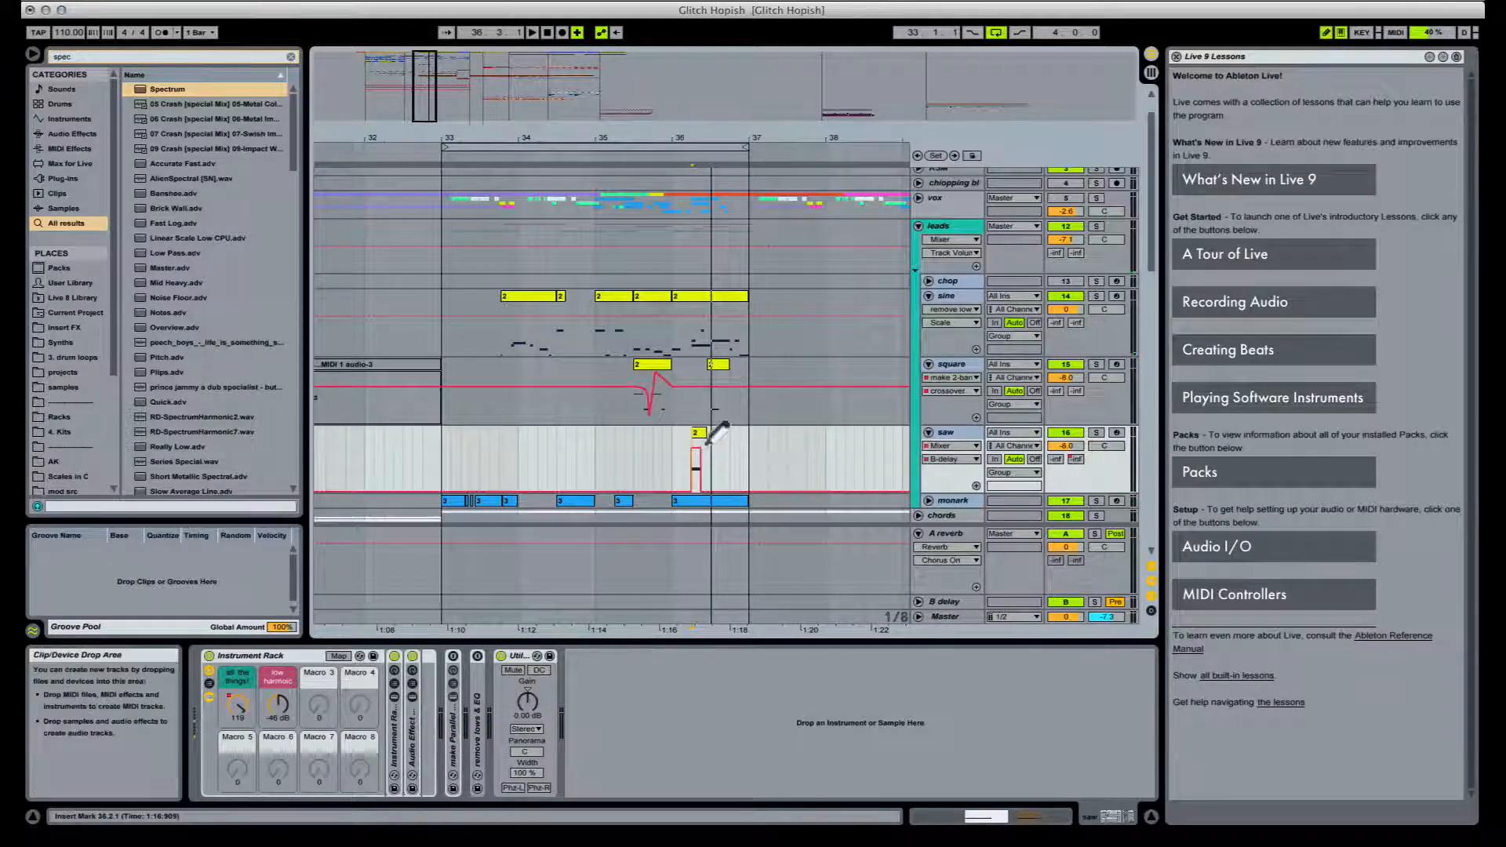
{"action": "key", "text": "space"}
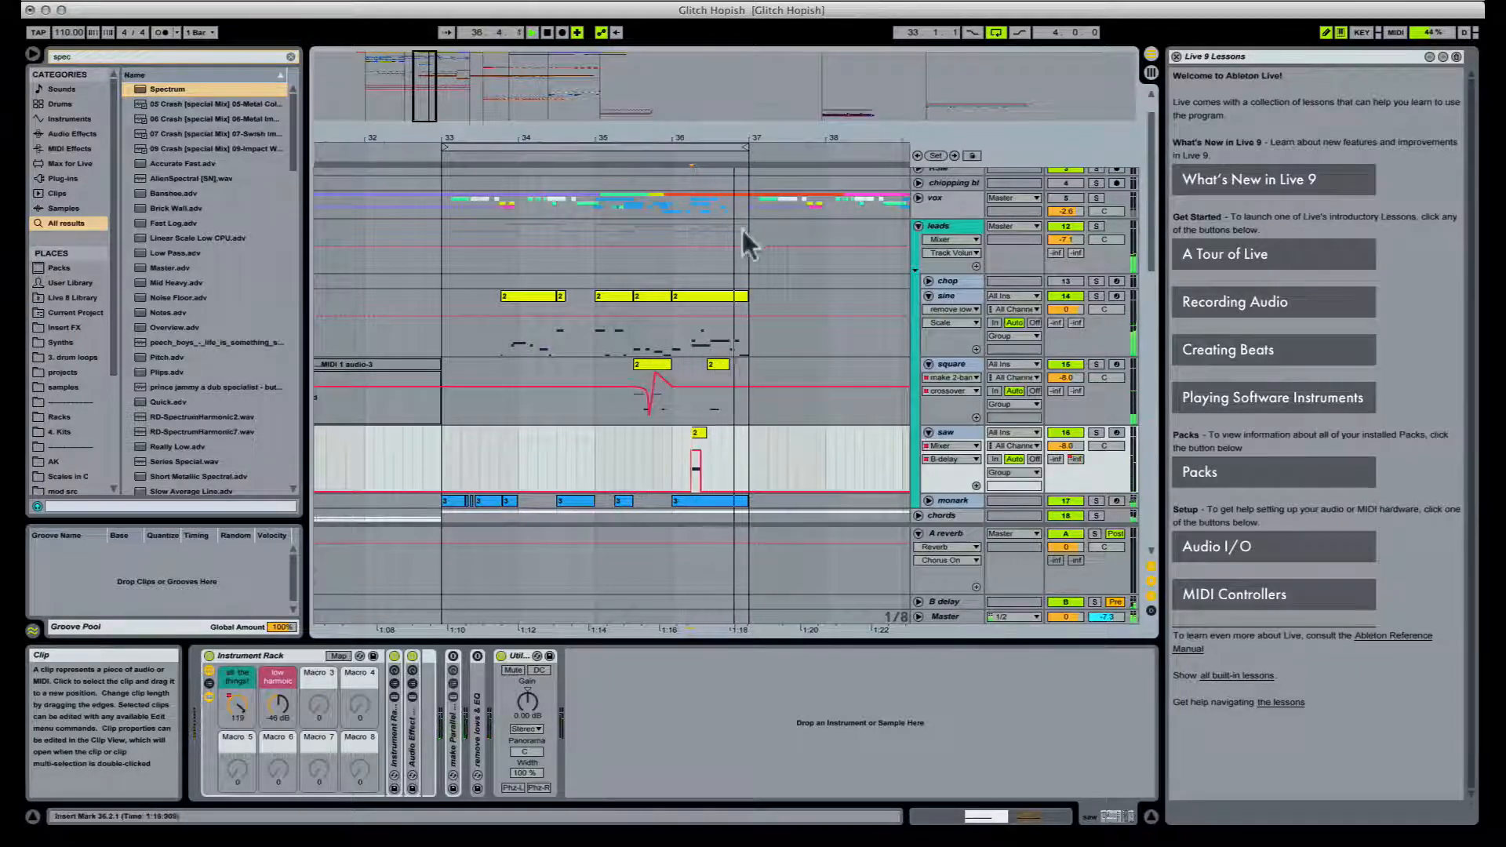
Step: Unfold the vox group and examine its chopped vocal tracks around bars 33 to 37 against the lead tracks
{"action": "scroll", "coordinate": [730, 247], "scroll_direction": "up", "scroll_amount": 2}
{"action": "left_click", "coordinate": [1066, 234]}
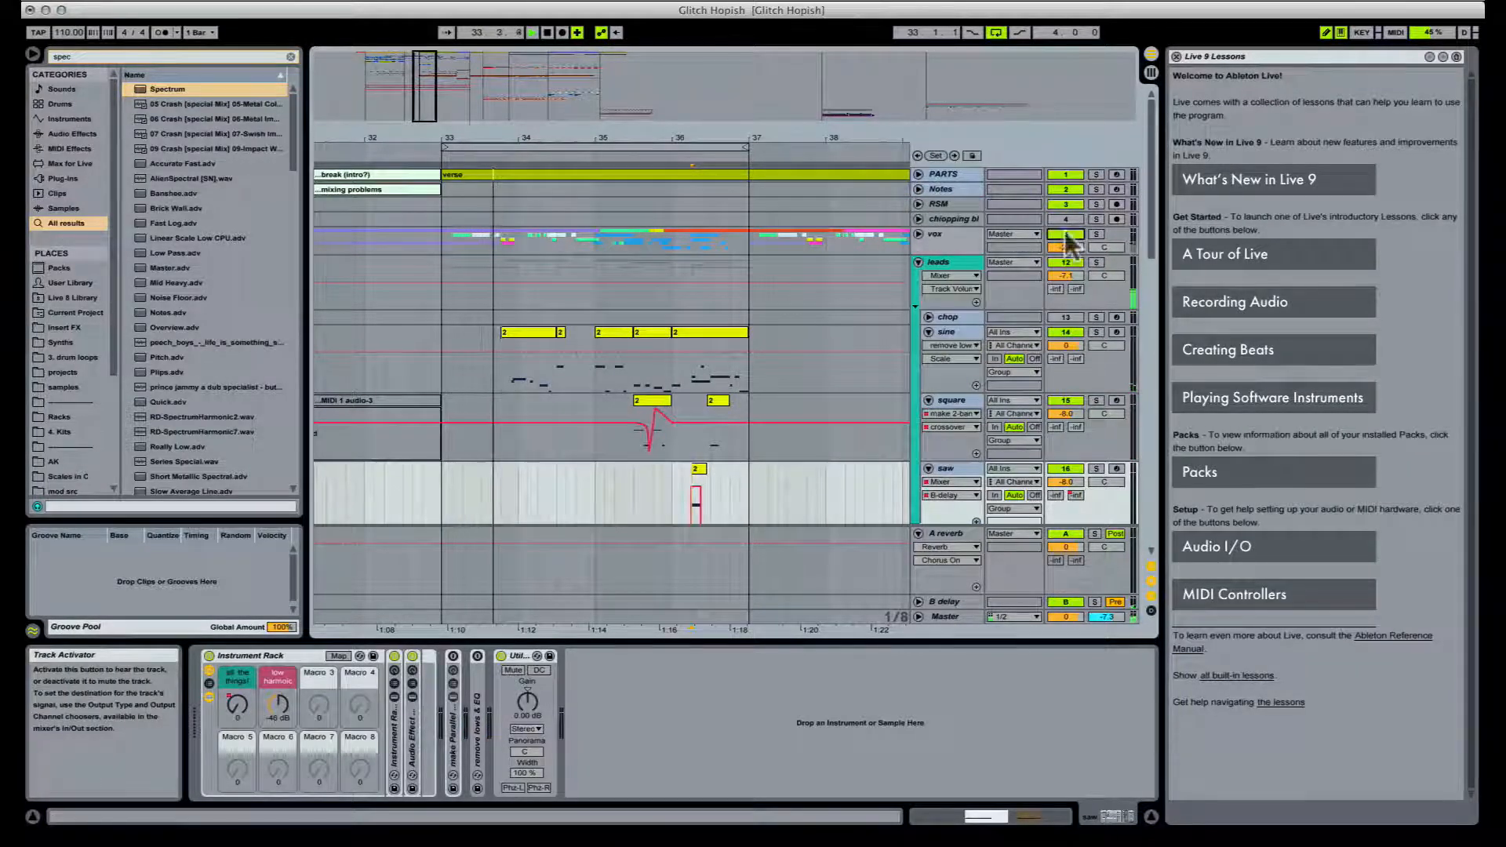
{"action": "left_click", "coordinate": [920, 235]}
{"action": "scroll", "coordinate": [678, 259], "scroll_direction": "down", "scroll_amount": 1}
{"action": "scroll", "coordinate": [667, 266], "scroll_direction": "down", "scroll_amount": 5}
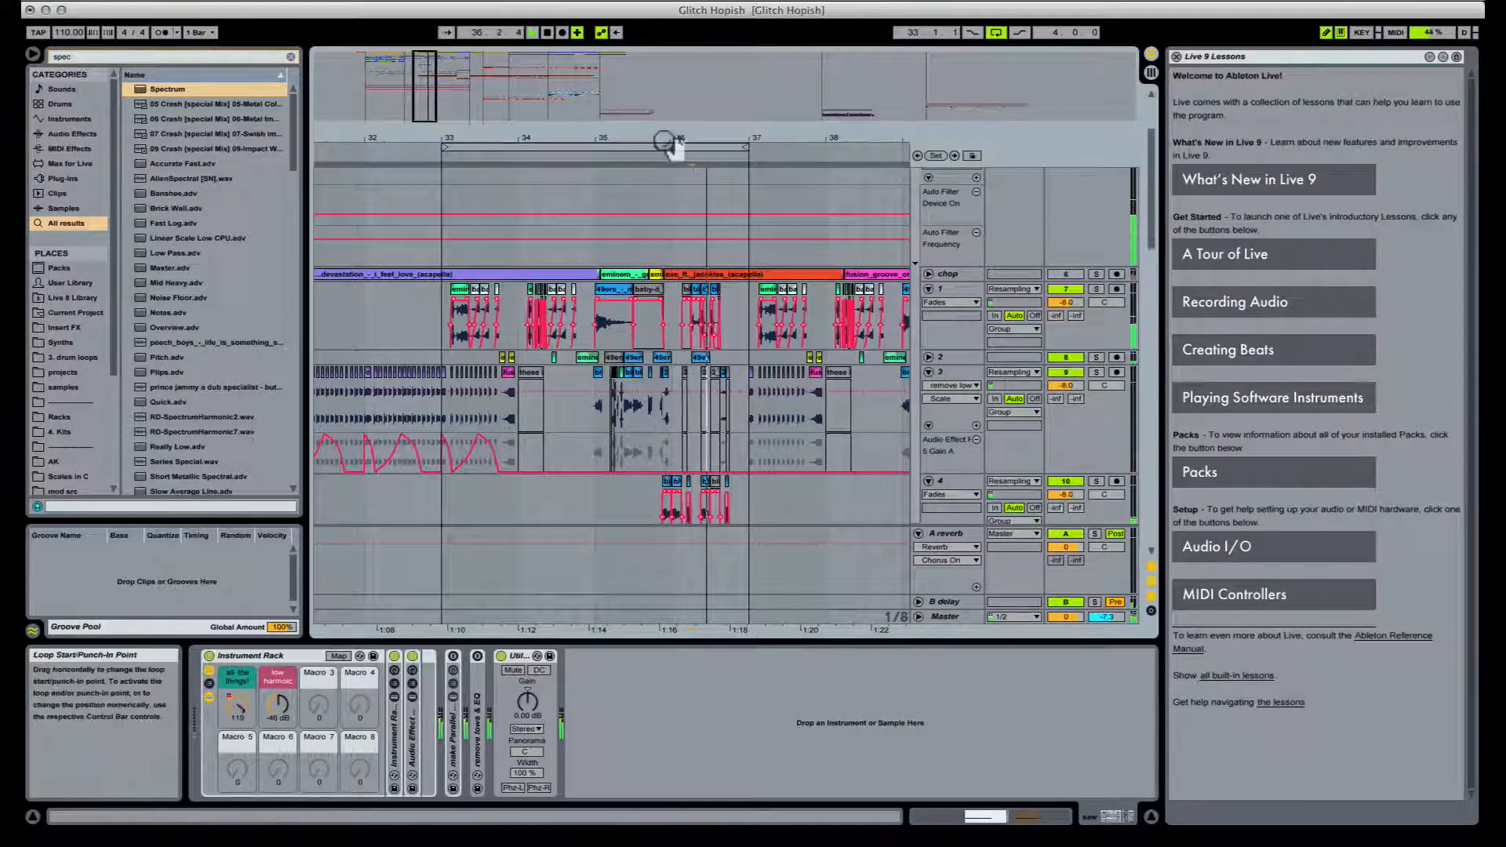
{"action": "left_click_drag", "start_coordinate": [667, 140], "coordinate": [759, 139]}
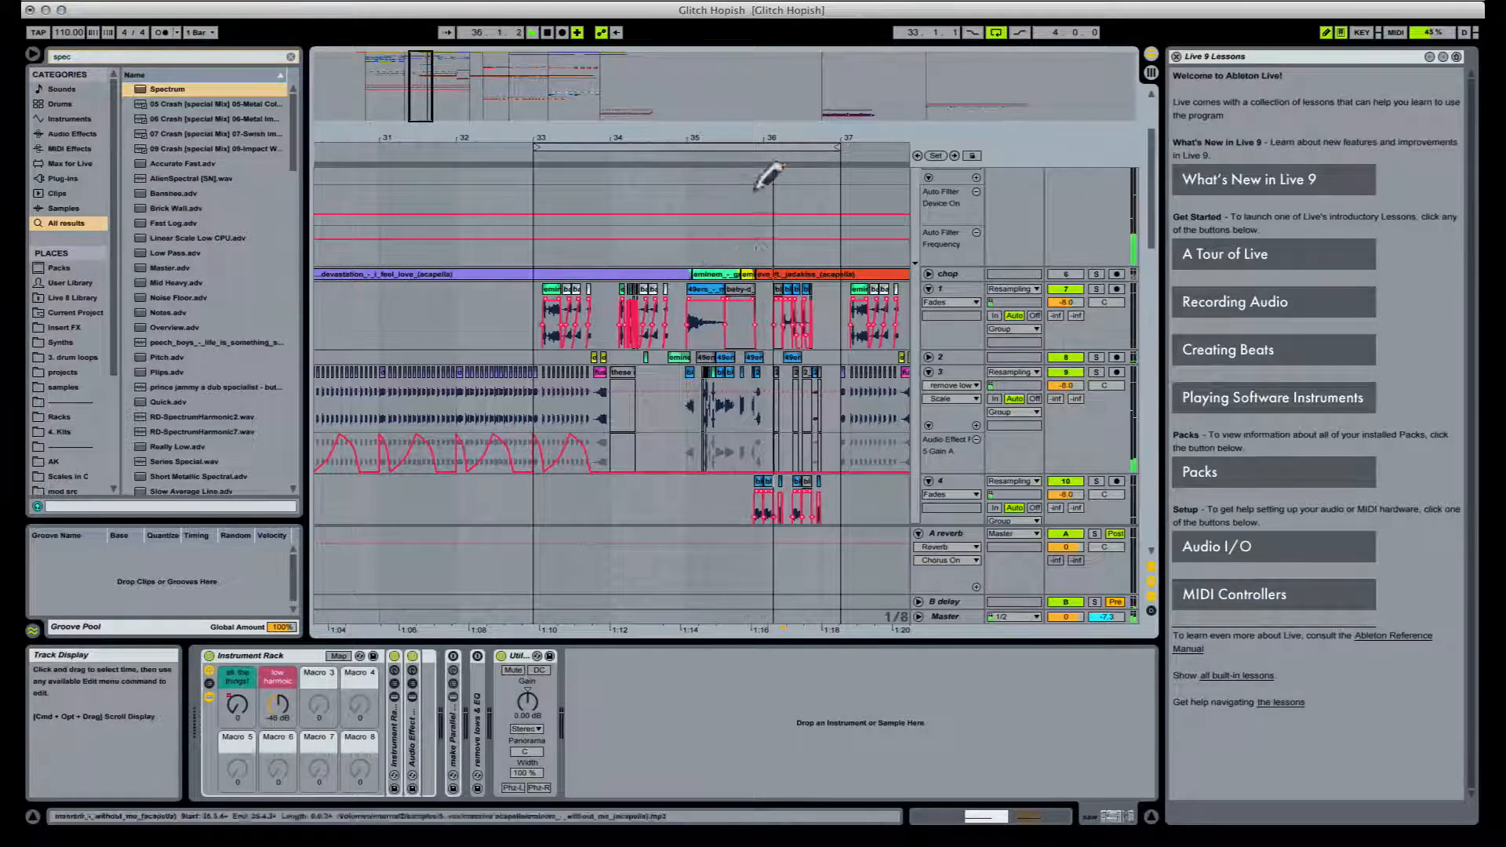
{"action": "left_click_drag", "start_coordinate": [776, 139], "coordinate": [680, 138]}
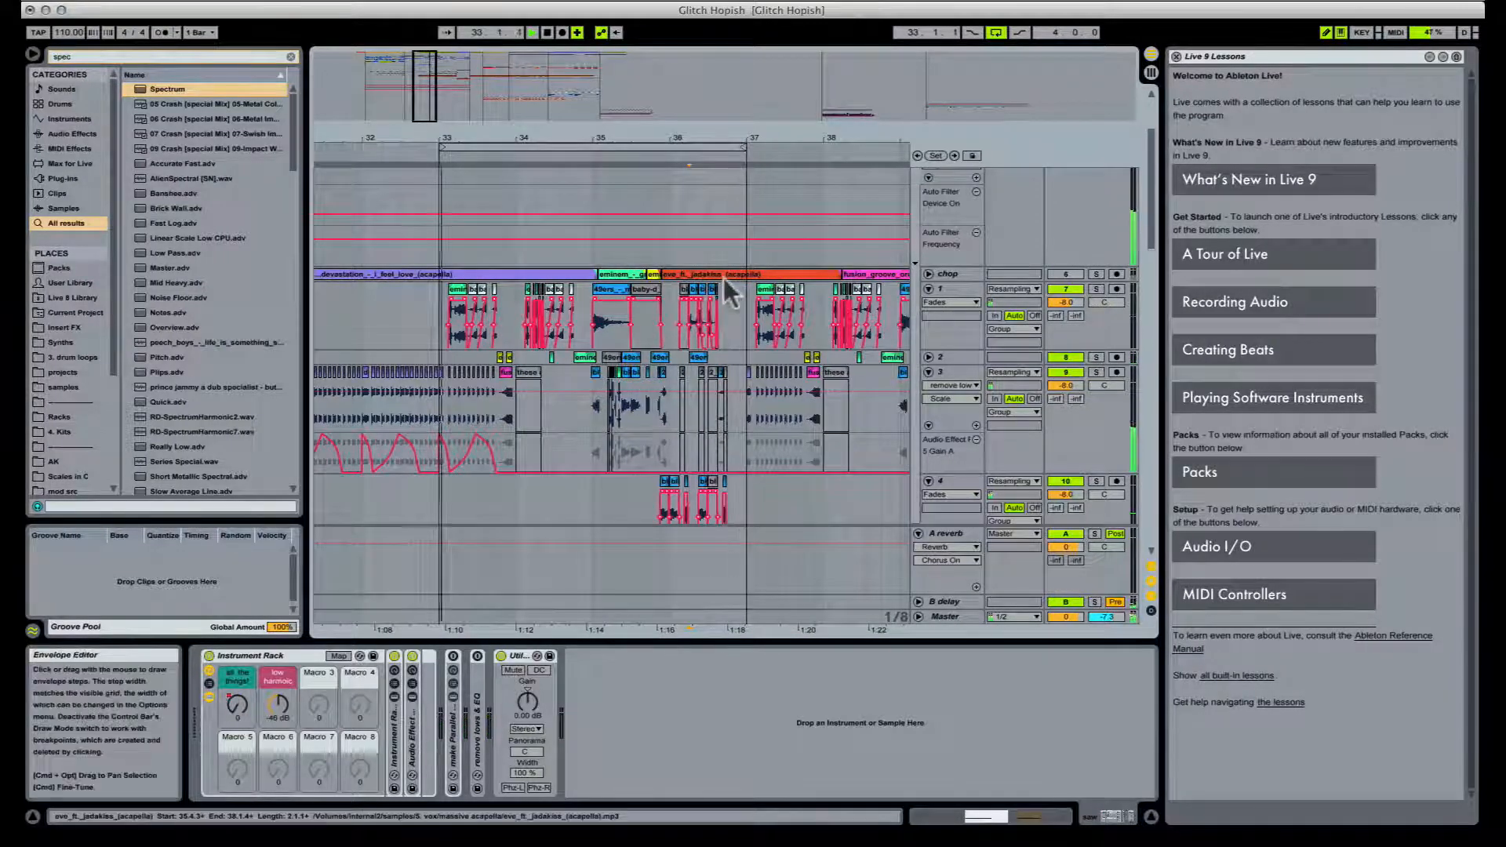
{"action": "scroll", "coordinate": [724, 277], "scroll_direction": "down", "scroll_amount": 8}
{"action": "scroll", "coordinate": [723, 277], "scroll_direction": "down", "scroll_amount": 4}
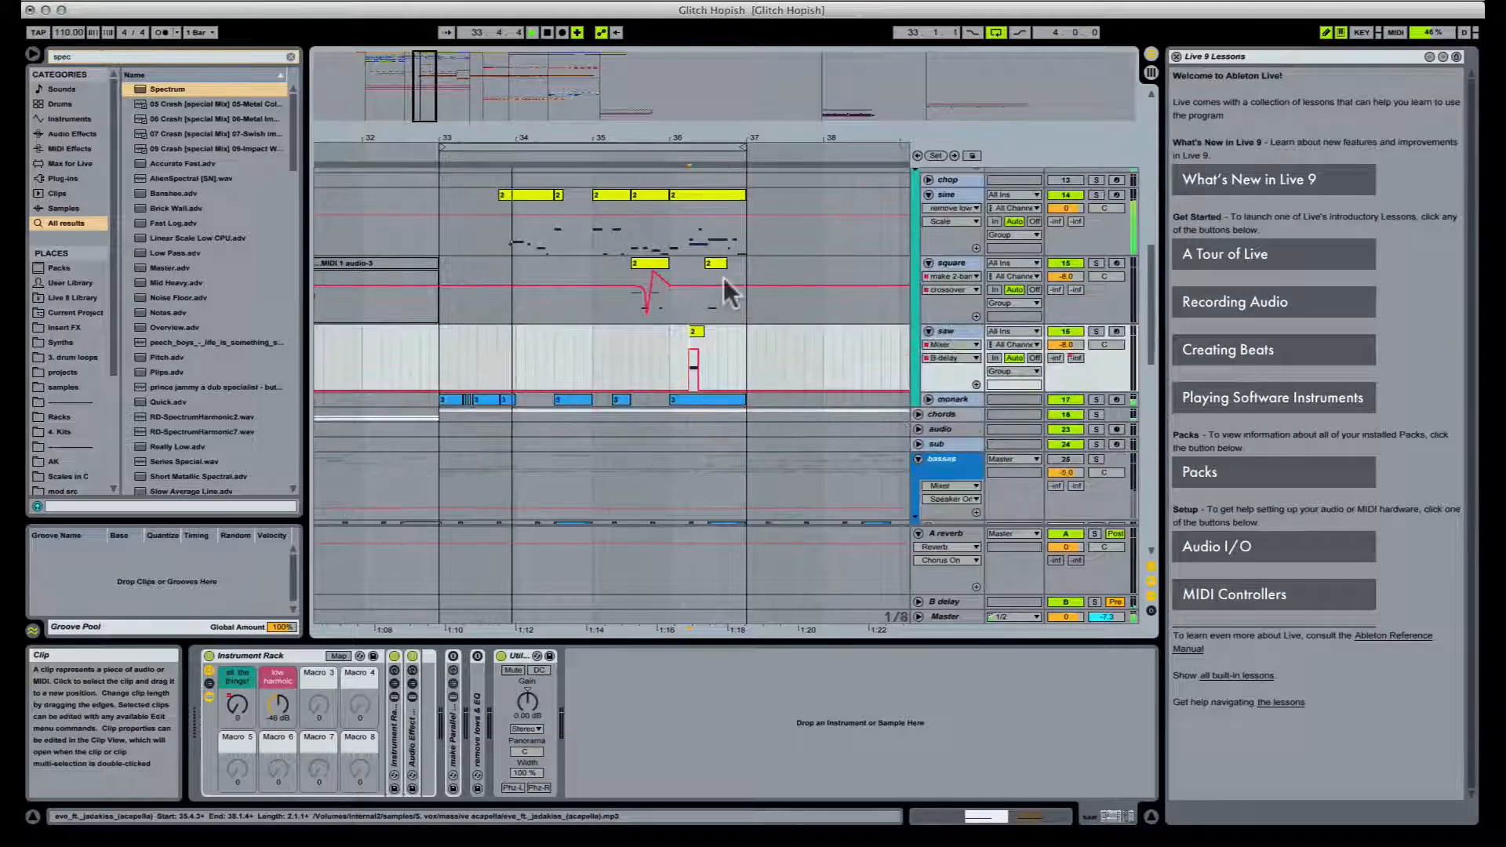
Step: Search the browser for "over" and add the Overdrive effect to the end of the sine track's device chain
{"action": "left_click", "coordinate": [548, 194]}
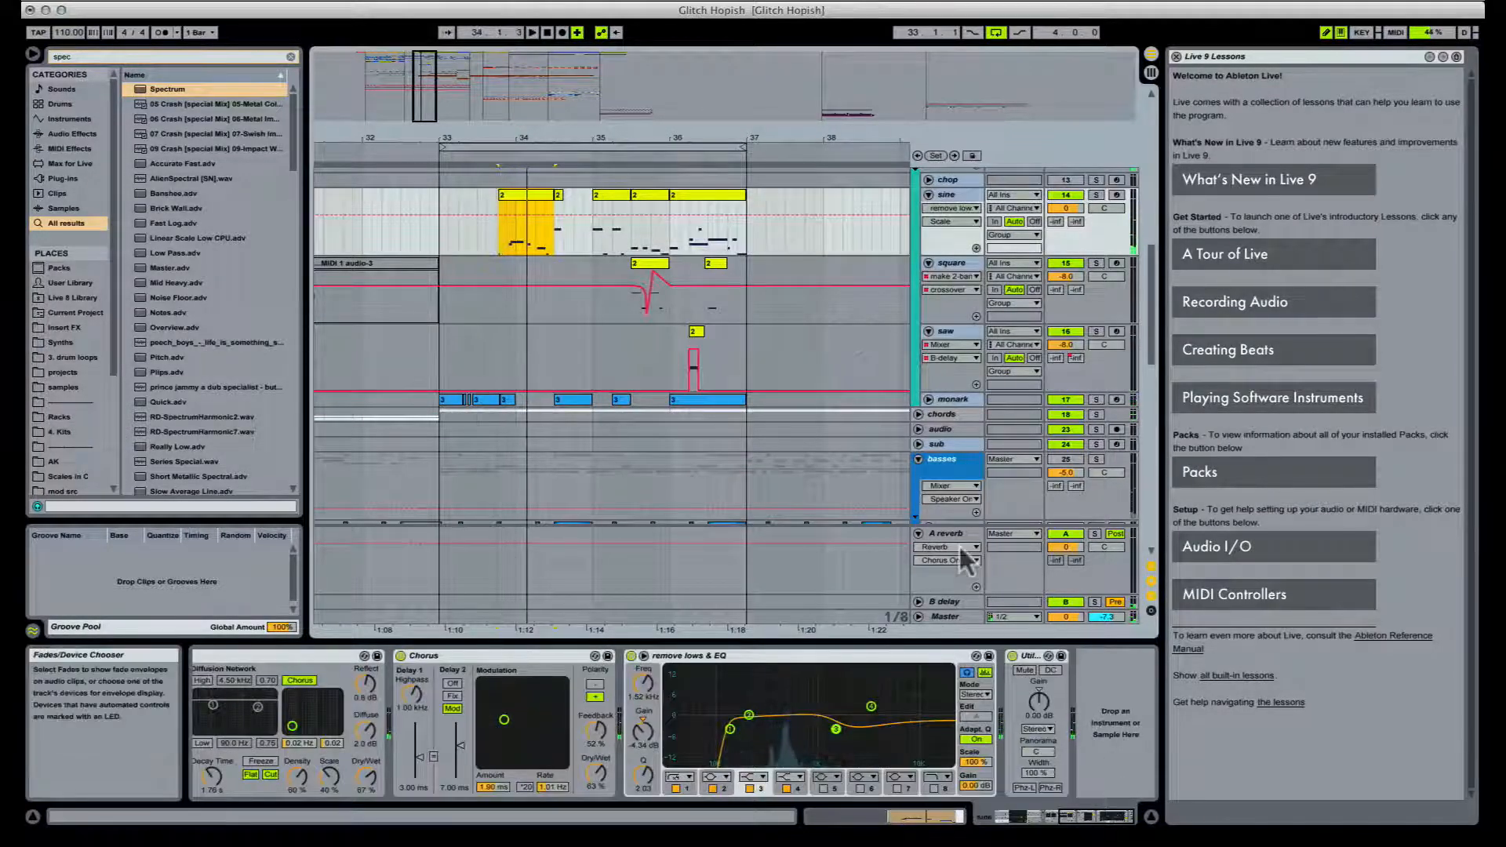
{"action": "key", "text": "super+f"}
{"action": "type", "text": "over"}
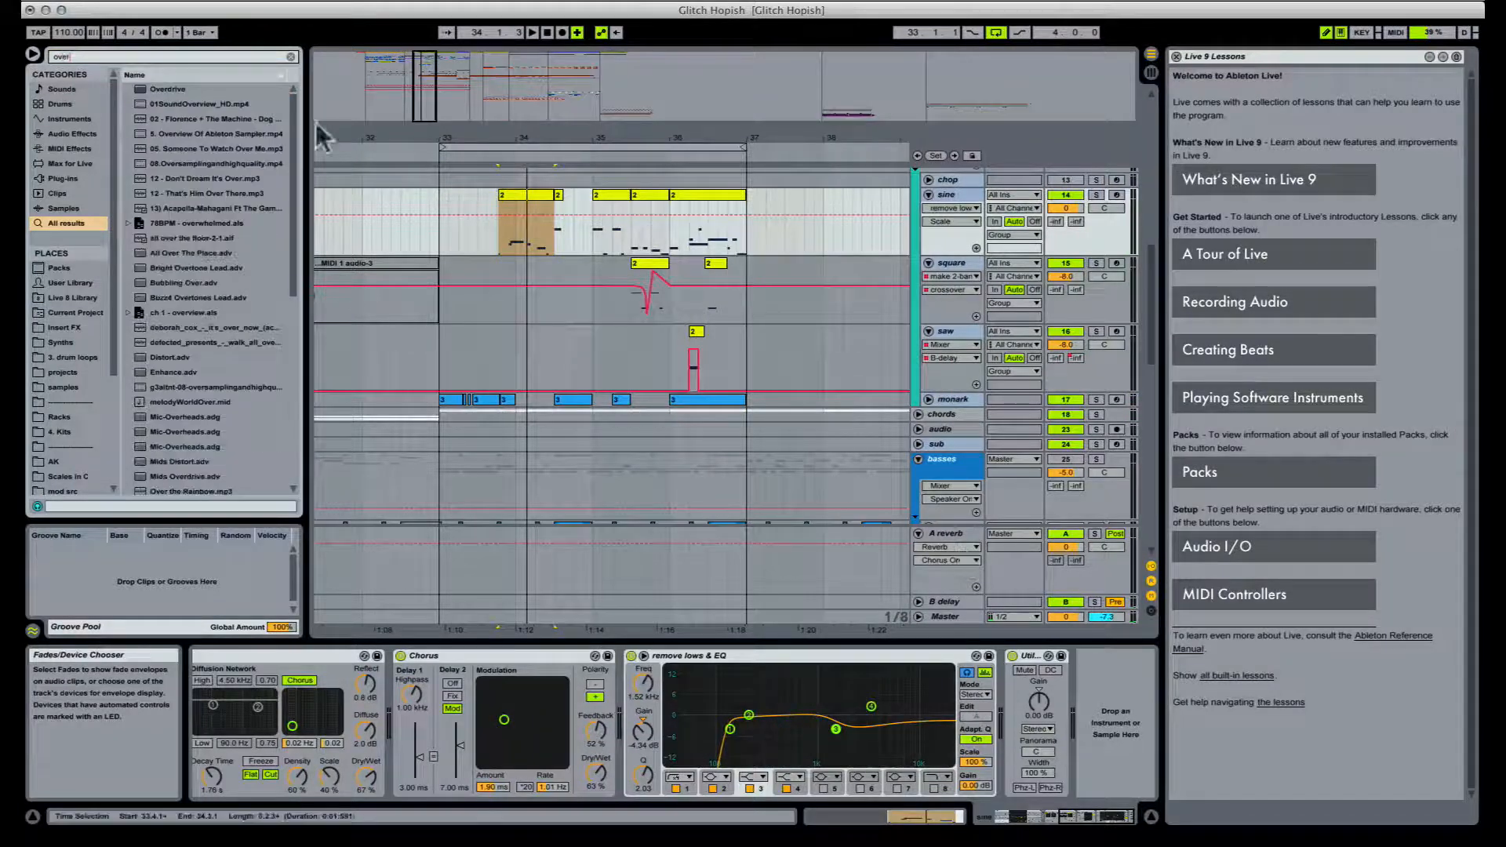
{"action": "key", "text": "Down"}
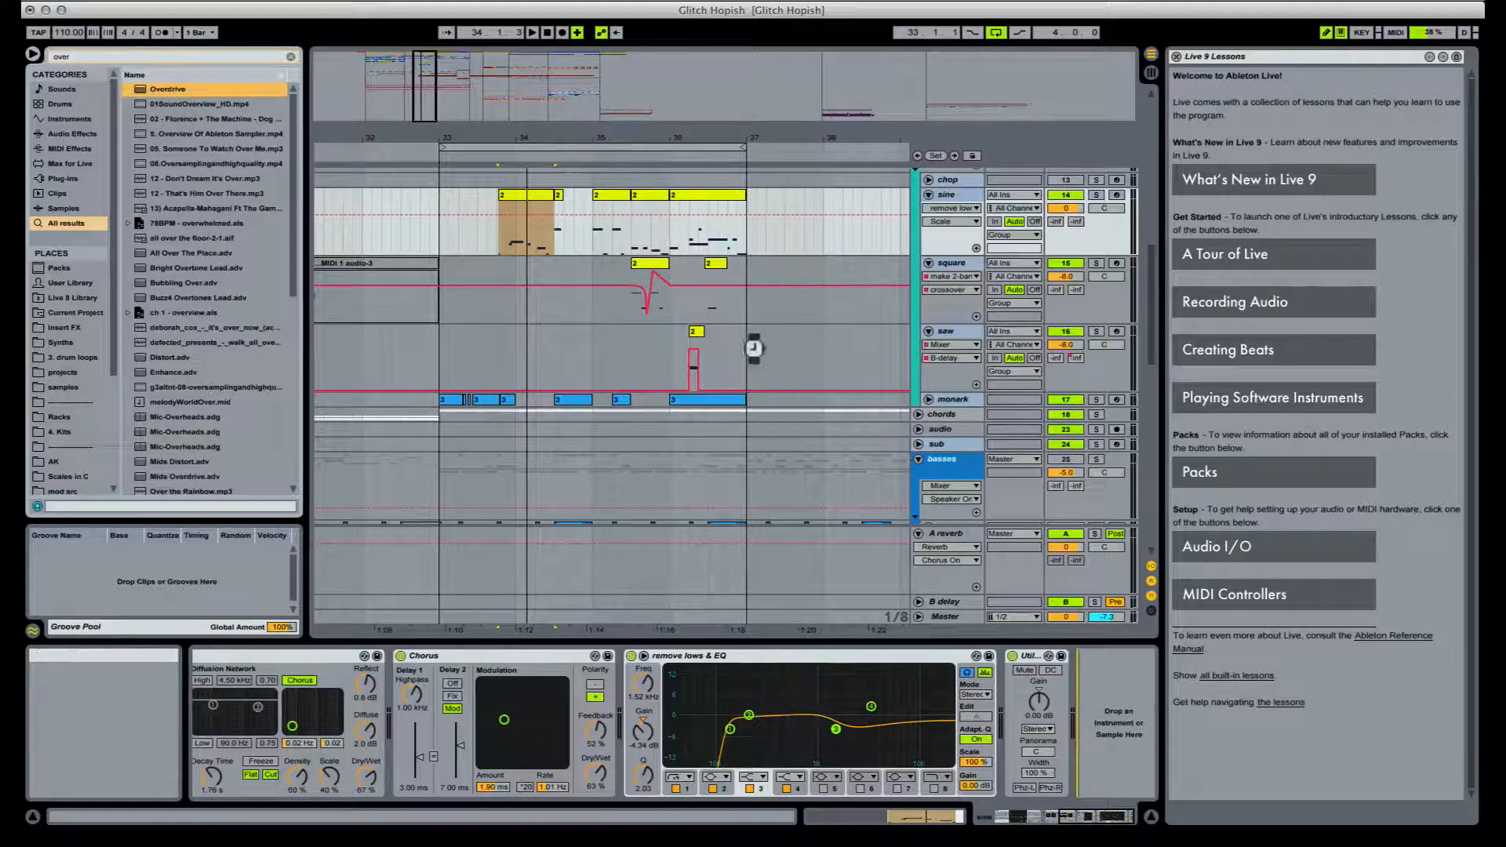
{"action": "key", "text": "Return"}
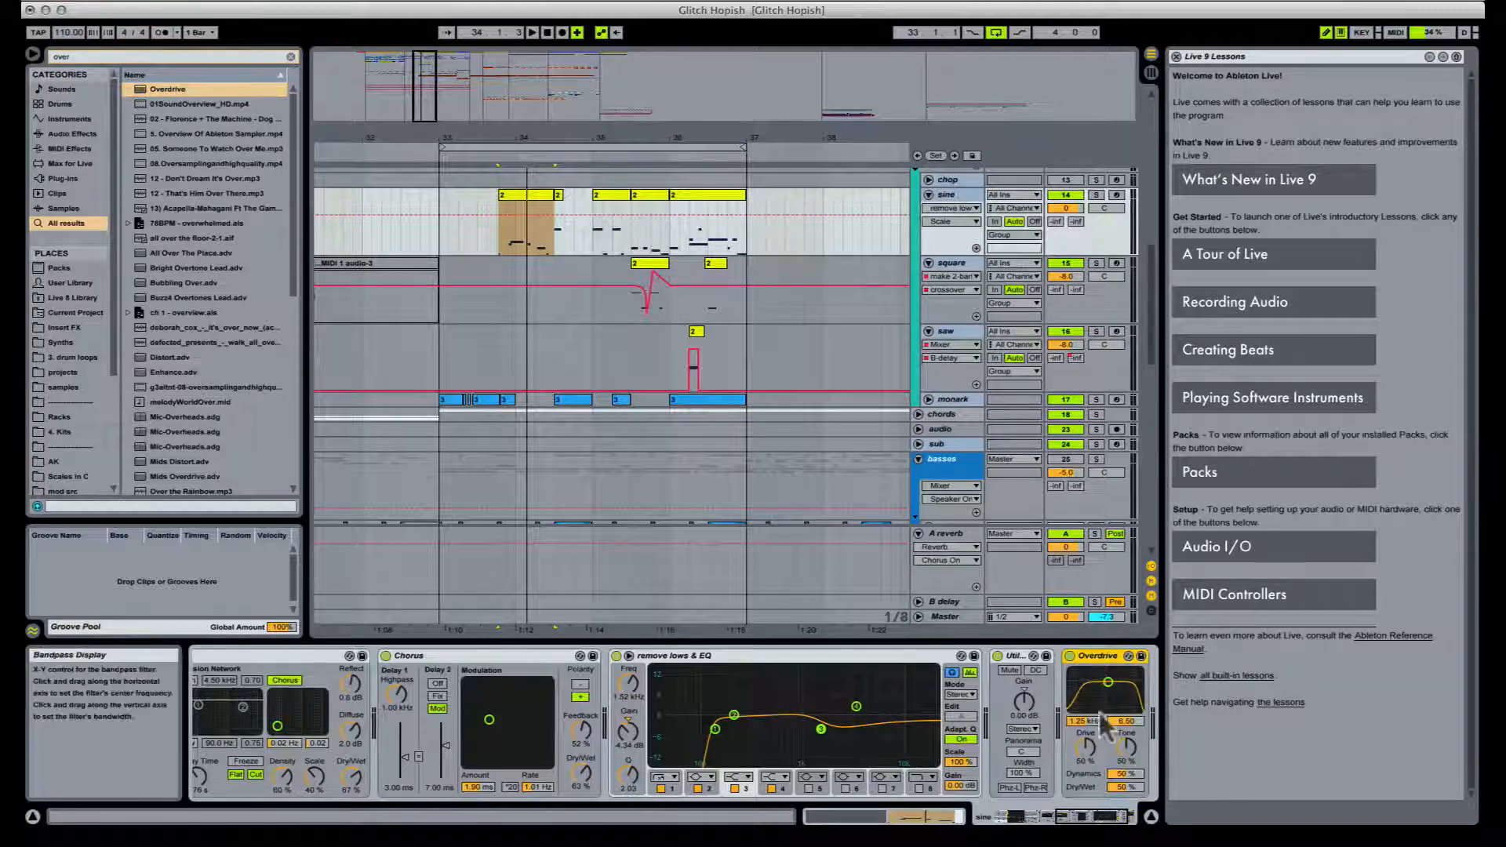
Step: Reselect Komplete Audio 6 as the Soundflower (2ch) output and restart playback to hear the sine track with Overdrive
{"action": "key", "text": "space"}
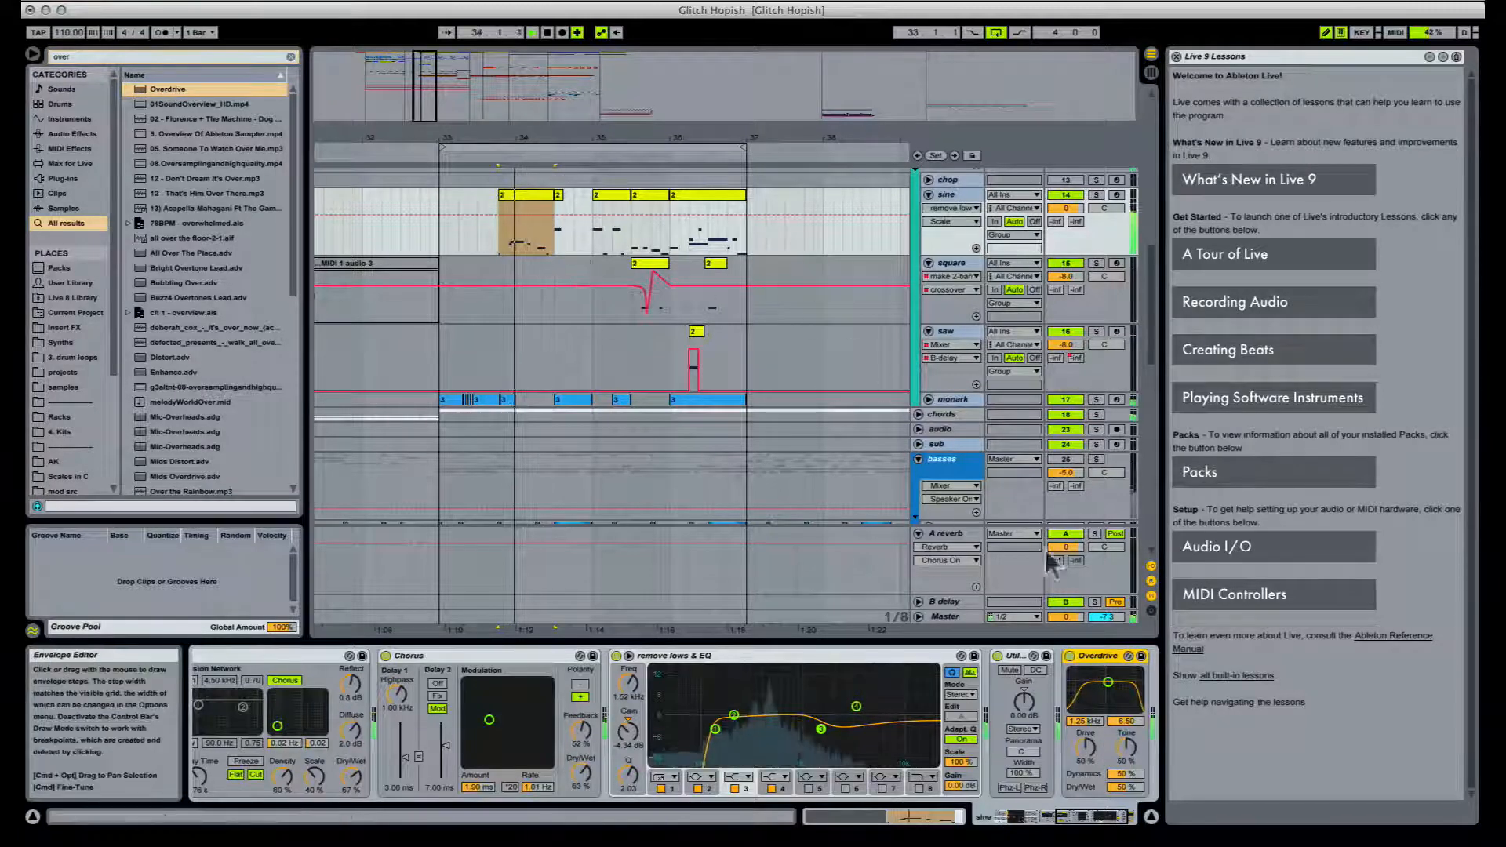
{"action": "key", "text": "space"}
{"action": "left_click", "coordinate": [970, 1]}
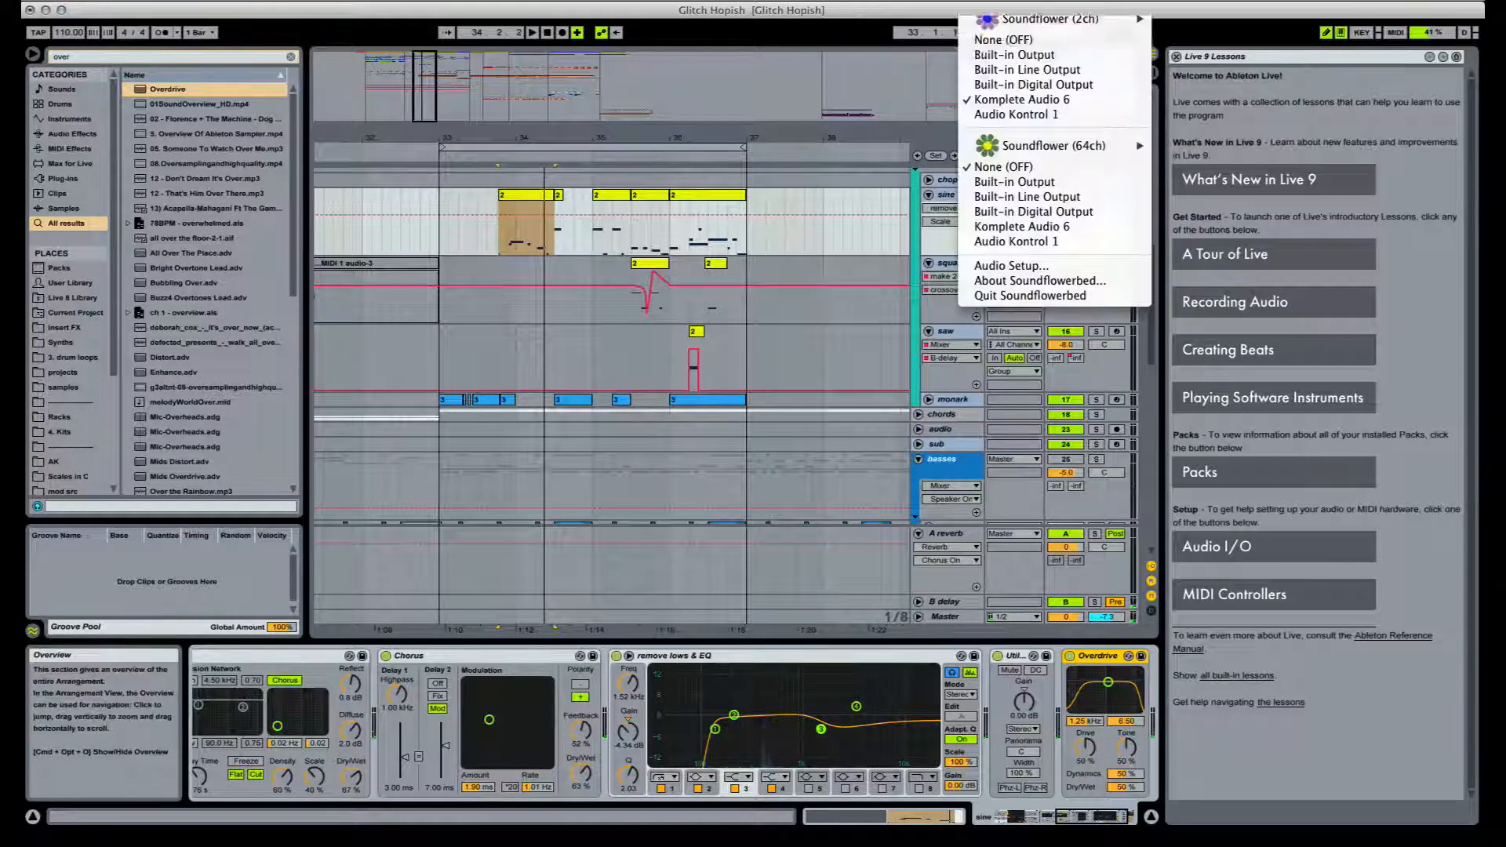
{"action": "left_click", "coordinate": [987, 100]}
{"action": "key", "text": "space"}
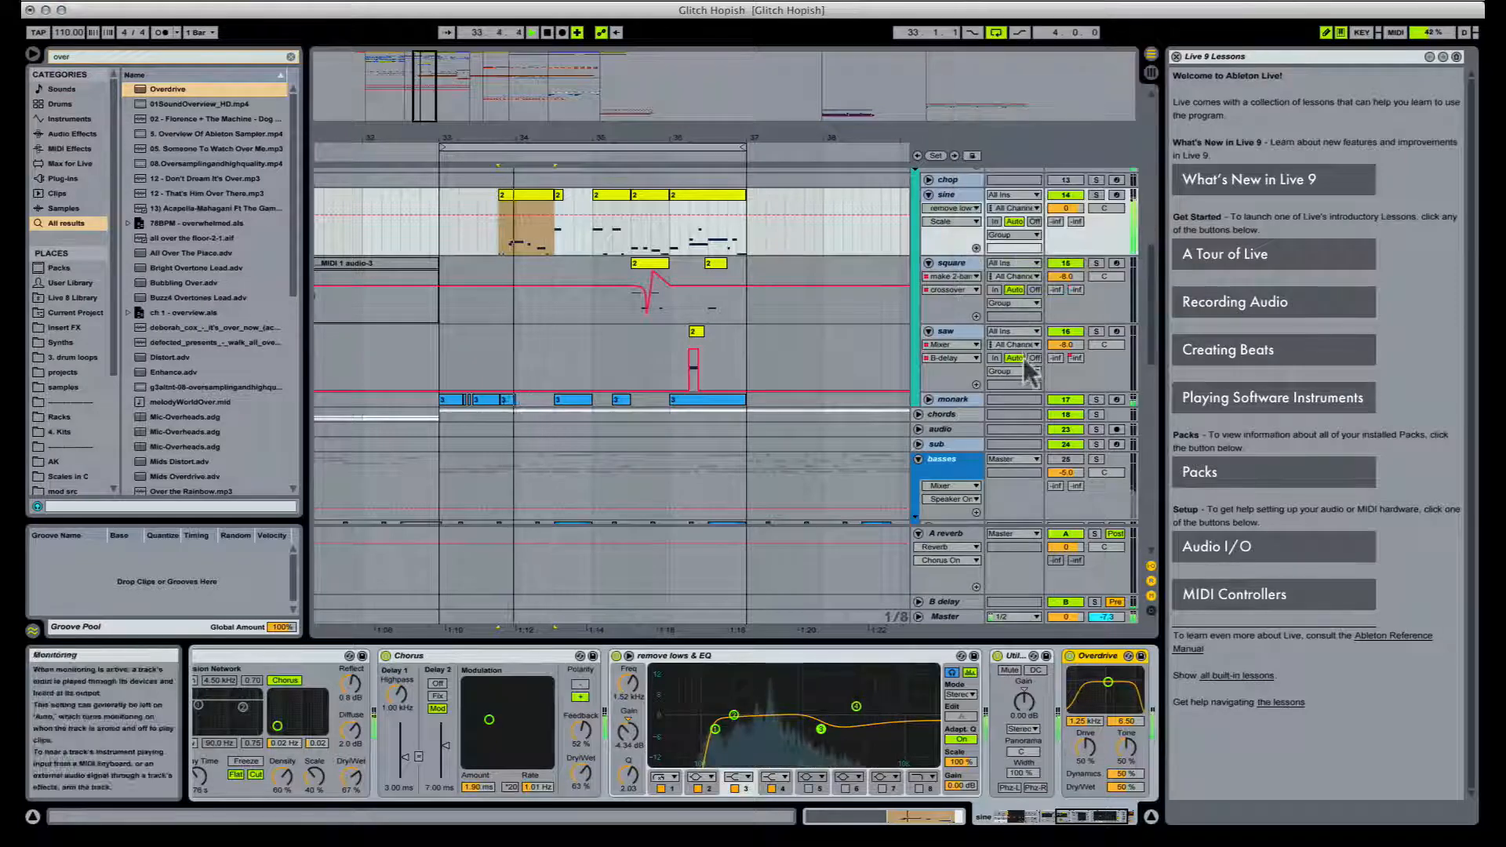
Step: Shape the sine track's Overdrive with 27 % drive, 46 % tone, 72 % dynamics and 25 % dry/wet during playback
{"action": "key", "text": "Tab"}
{"action": "key", "text": "Tab"}
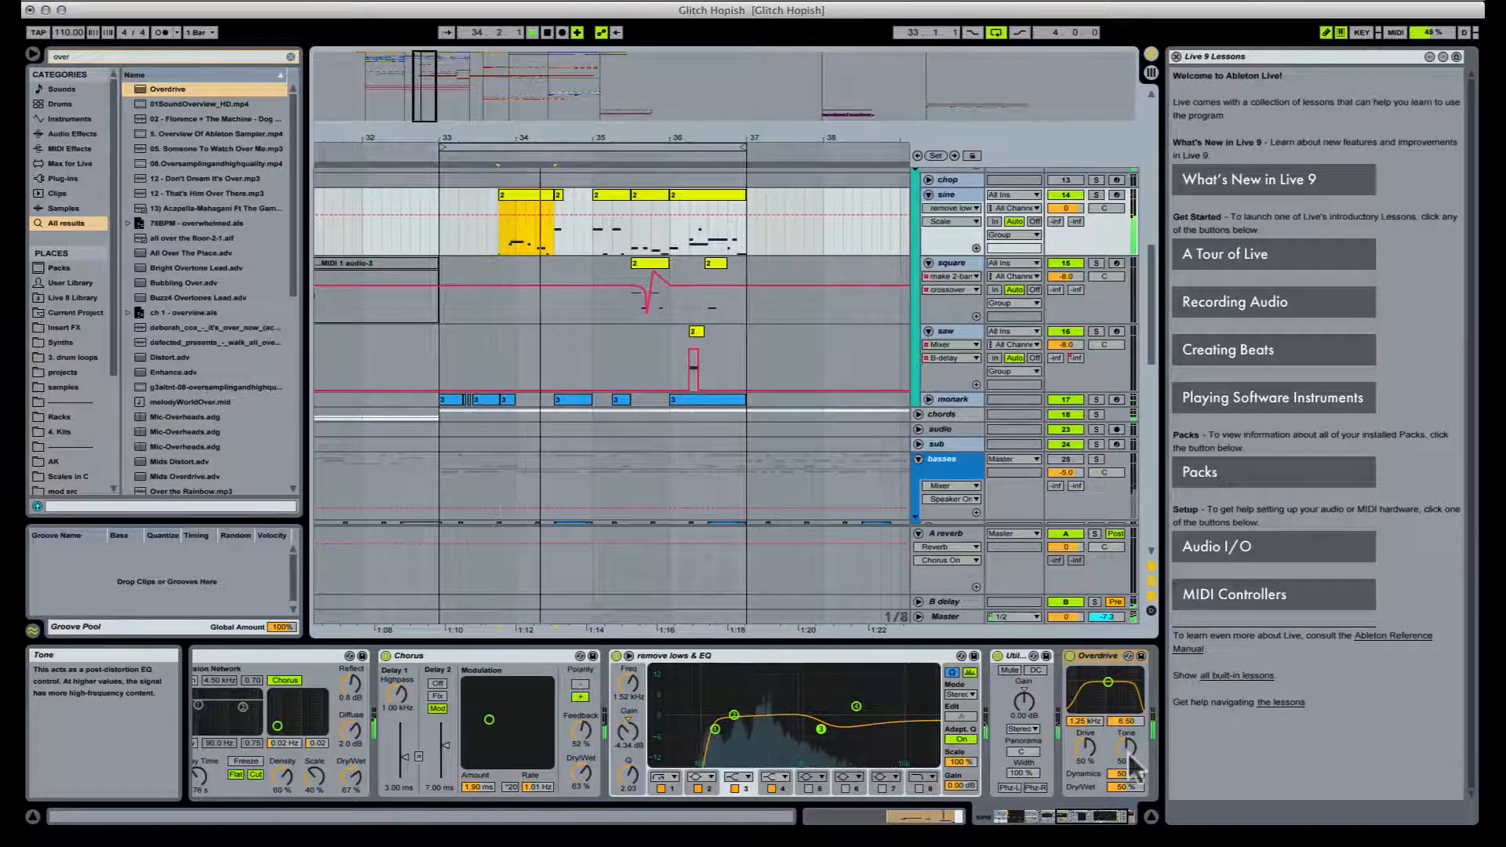
{"action": "left_click_drag", "start_coordinate": [1120, 722], "coordinate": [1087, 751]}
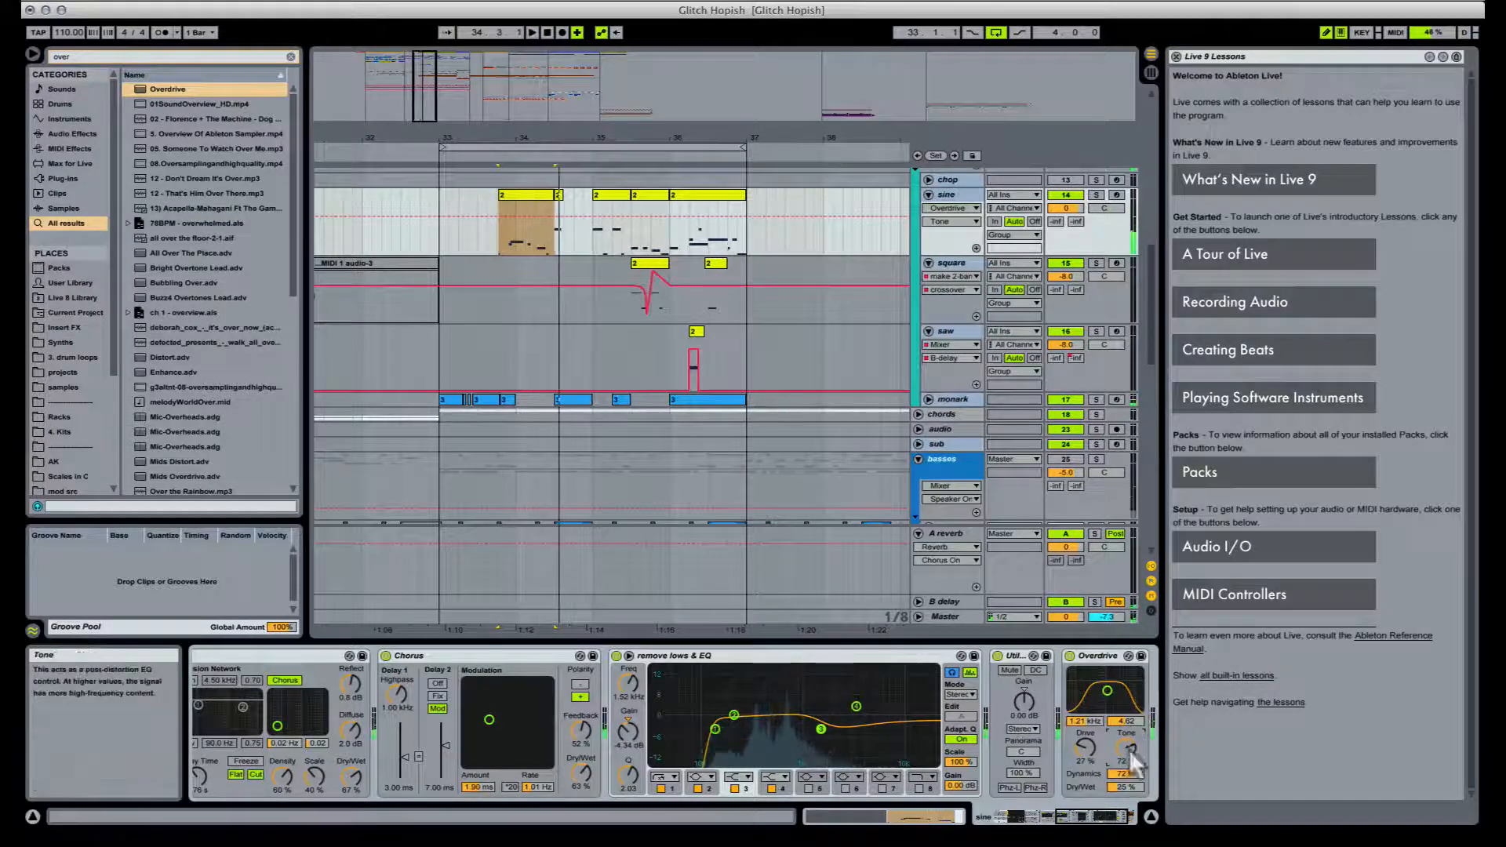
{"action": "key", "text": "space"}
{"action": "key", "text": "space"}
{"action": "left_click_drag", "start_coordinate": [1128, 744], "coordinate": [1128, 758]}
{"action": "key", "text": "space"}
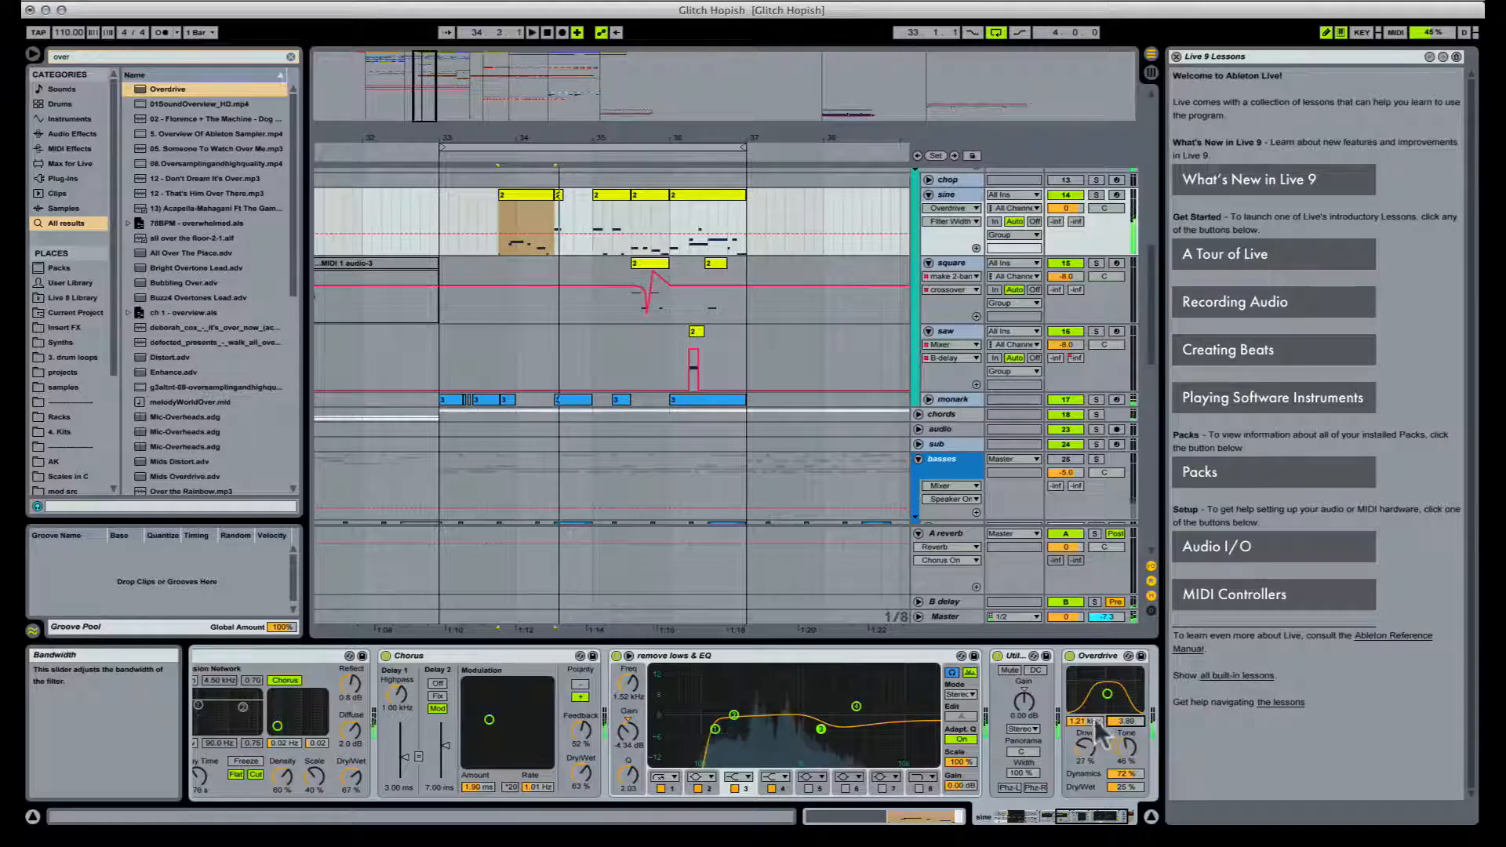
Step: Set the Overdrive's center frequency to 911 Hz and bandwidth to 2.23, restarting playback to audition the sound
{"action": "key", "text": "space"}
{"action": "left_click_drag", "start_coordinate": [1086, 721], "coordinate": [1086, 707]}
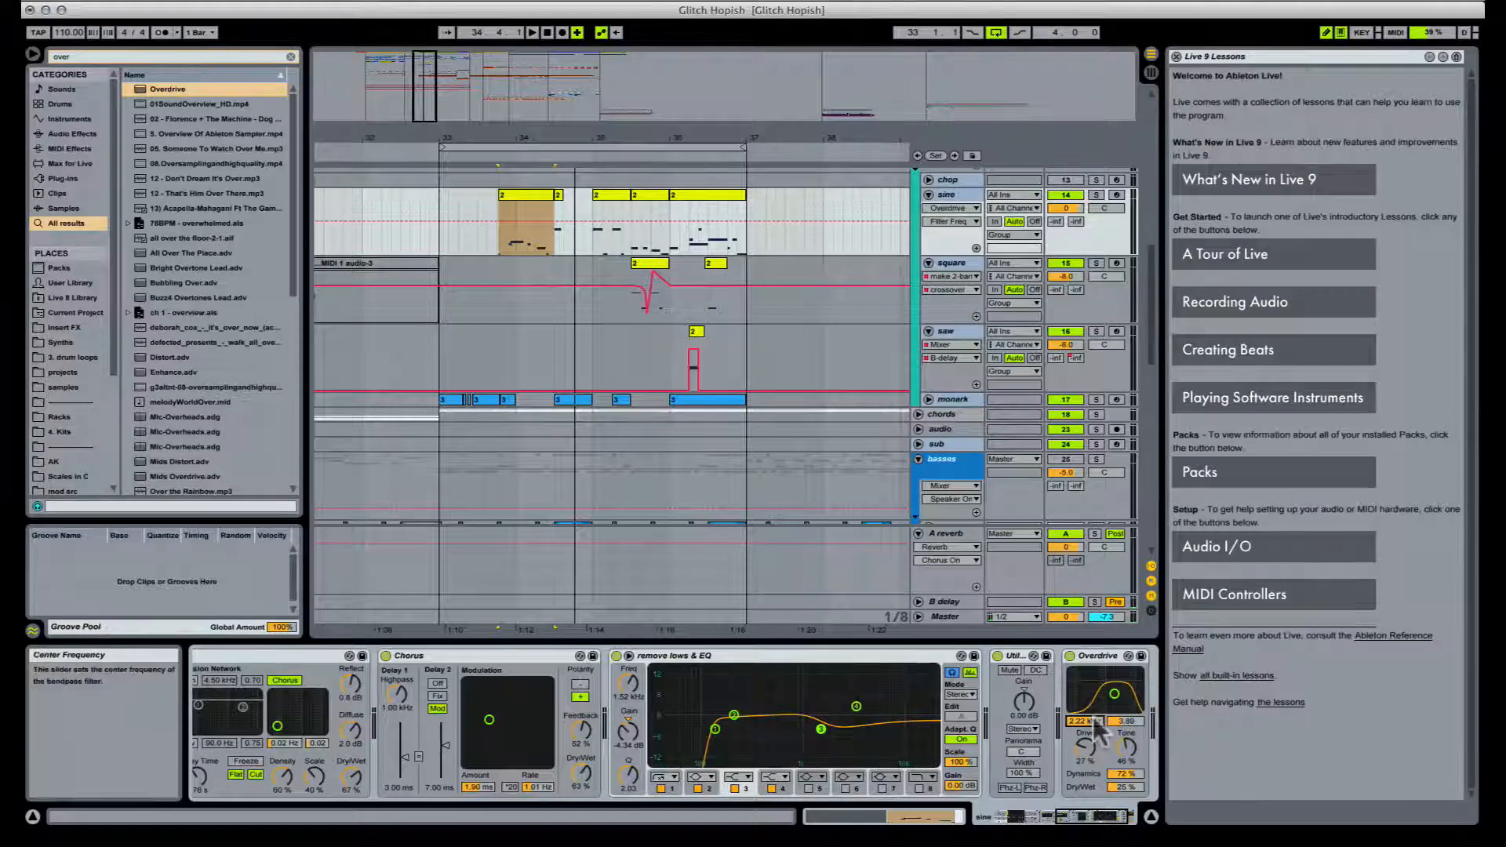
{"action": "mouse_move", "coordinate": [1126, 721]}
{"action": "left_mouse_down"}
{"action": "mouse_move", "coordinate": [1101, 751]}
{"action": "mouse_move", "coordinate": [1085, 709]}
{"action": "mouse_move", "coordinate": [1127, 730]}
{"action": "left_mouse_up"}
{"action": "key", "text": "space"}
{"action": "key", "text": "space"}
{"action": "key", "text": "space"}
{"action": "key", "text": "space"}
{"action": "key", "text": "space"}
{"action": "key", "text": "space"}
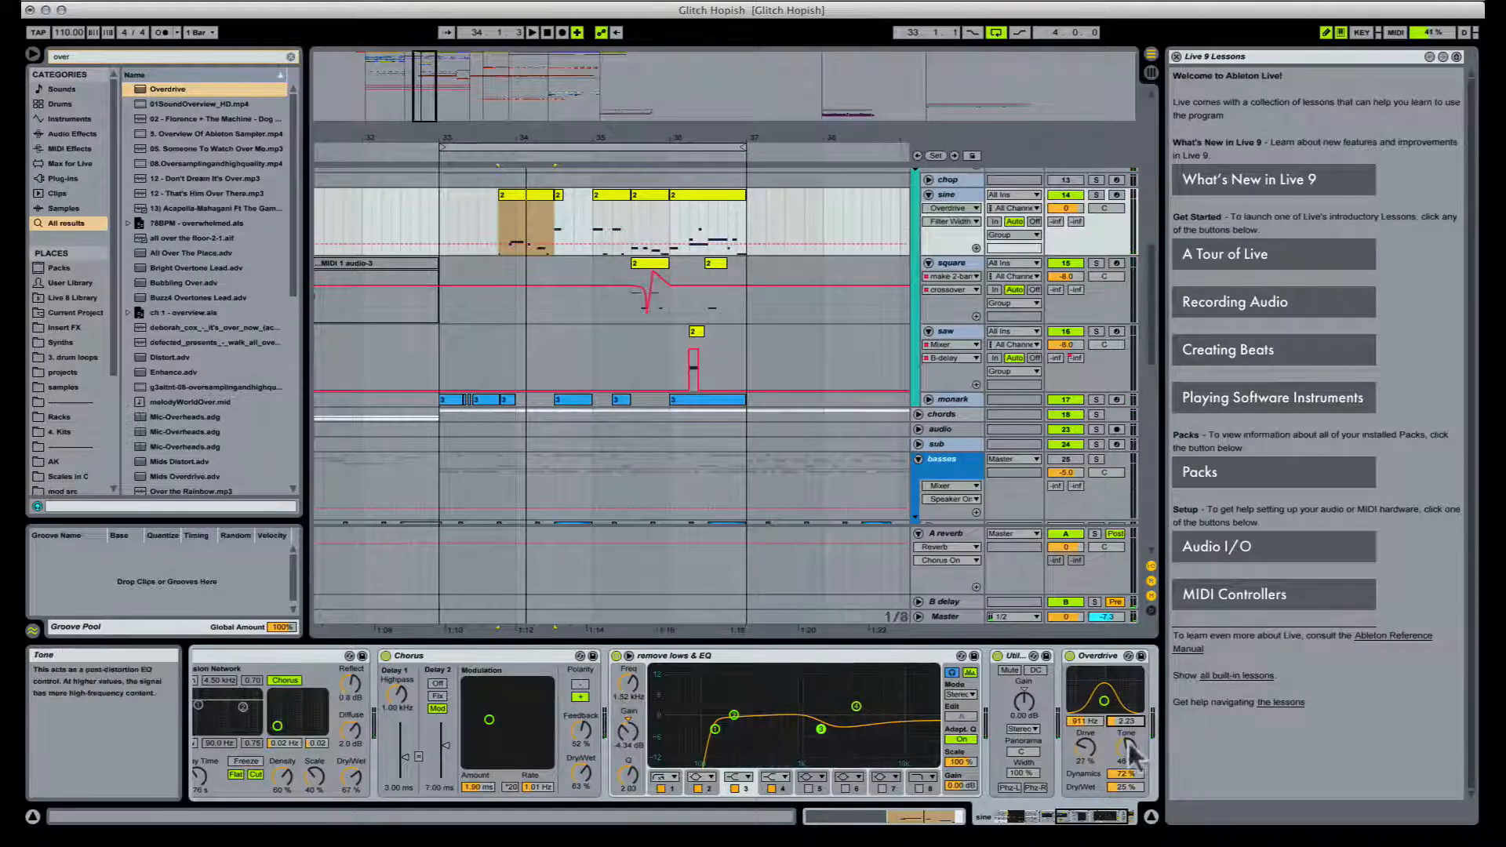
Step: Raise the Overdrive to 38 % drive and 100 % dry/wet, with tone at 0 % and dynamics at 68 %
{"action": "key", "text": "space"}
{"action": "left_click_drag", "start_coordinate": [1127, 787], "coordinate": [1090, 748]}
{"action": "key", "text": "space"}
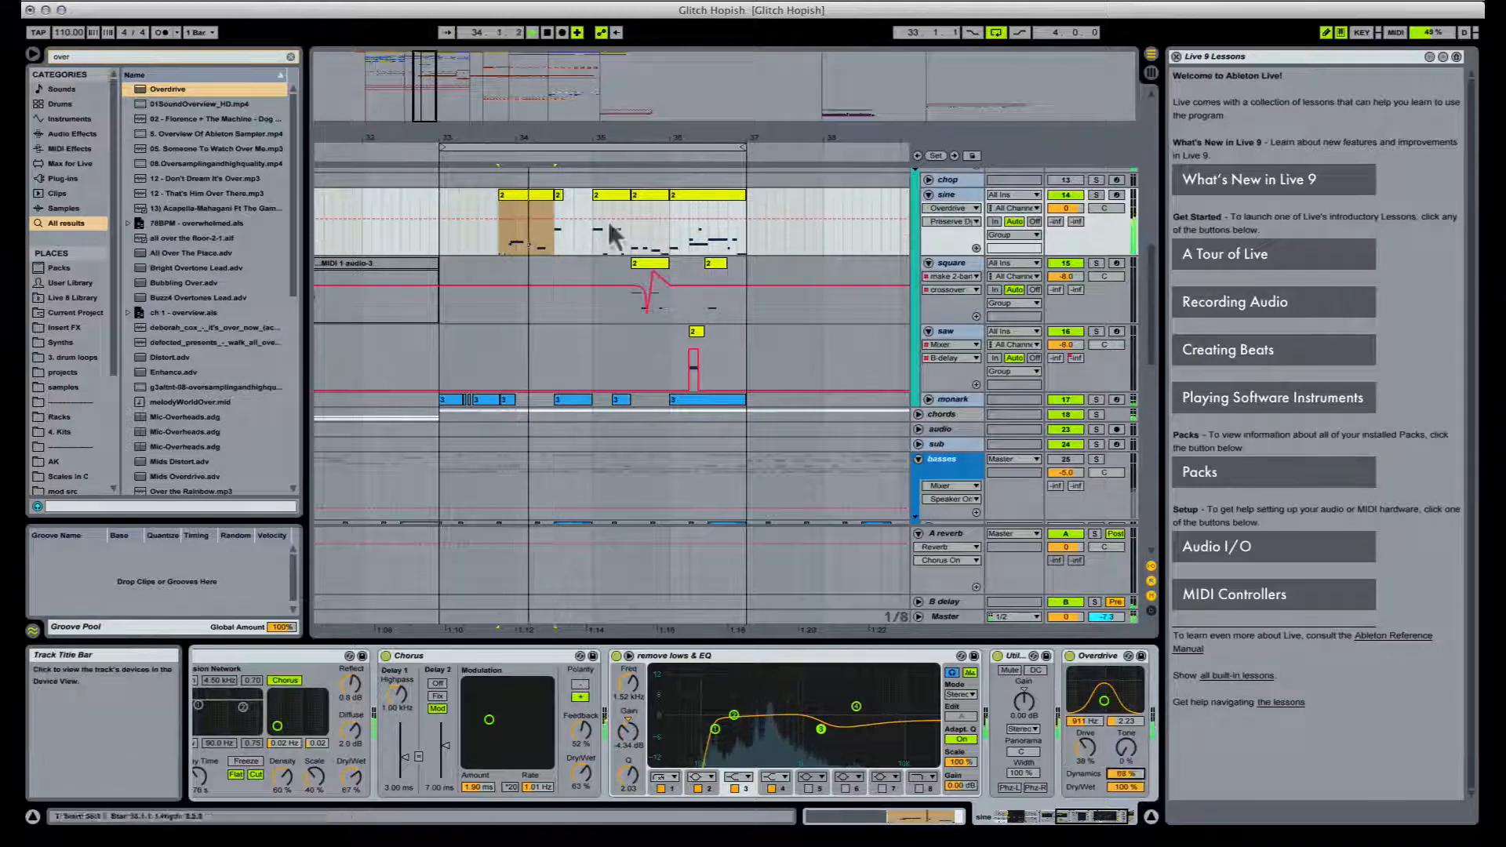
Step: Switch the sine track's Overdrive off and draw Device On automation enabling it from about bar 33.4 to 34.4
{"action": "left_click", "coordinate": [1070, 656]}
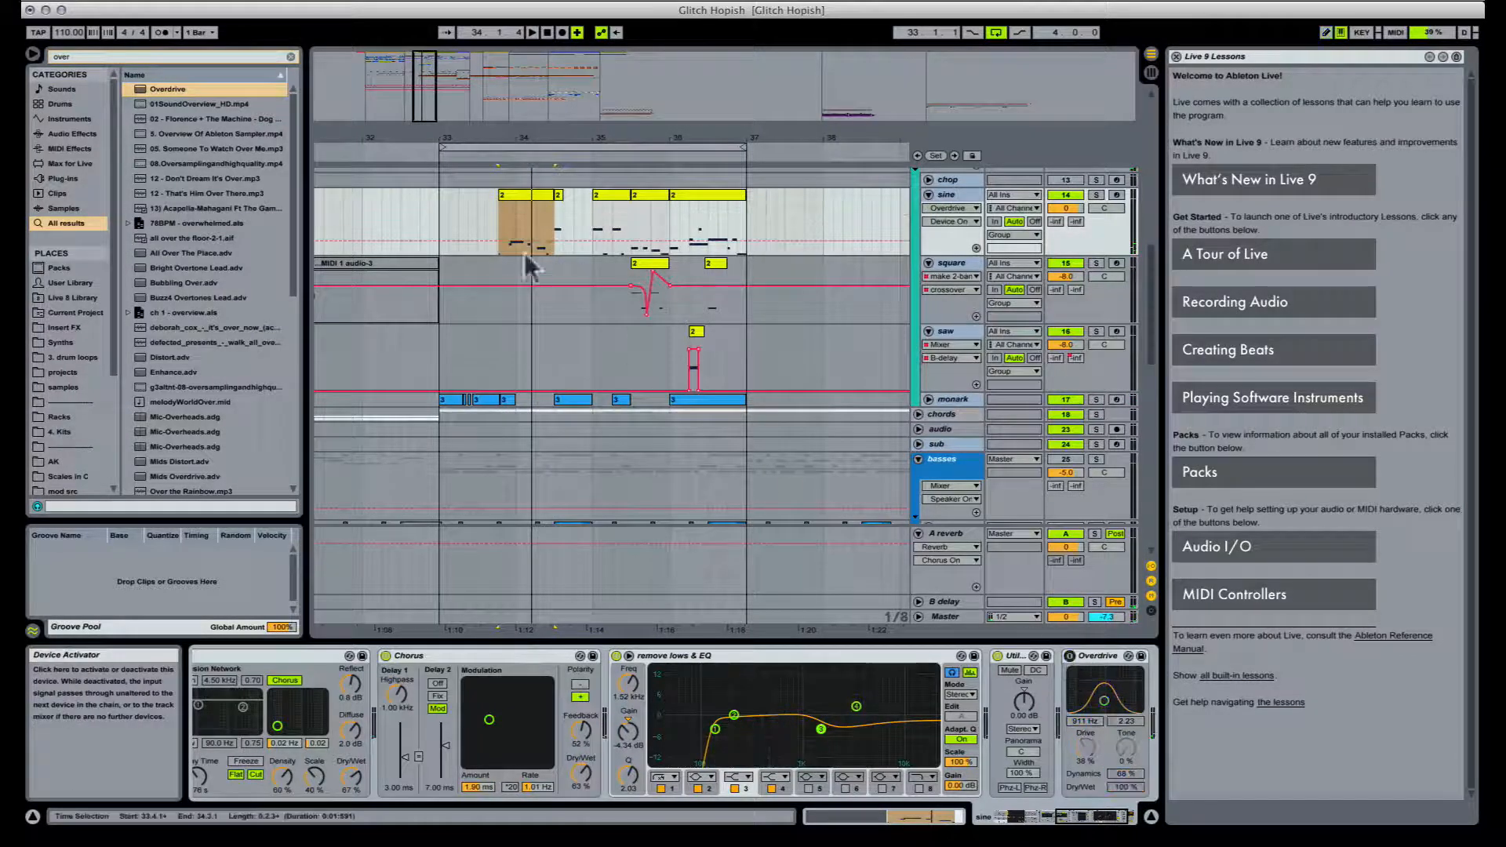
{"action": "key", "text": "b"}
{"action": "left_click_drag", "start_coordinate": [504, 211], "coordinate": [564, 212]}
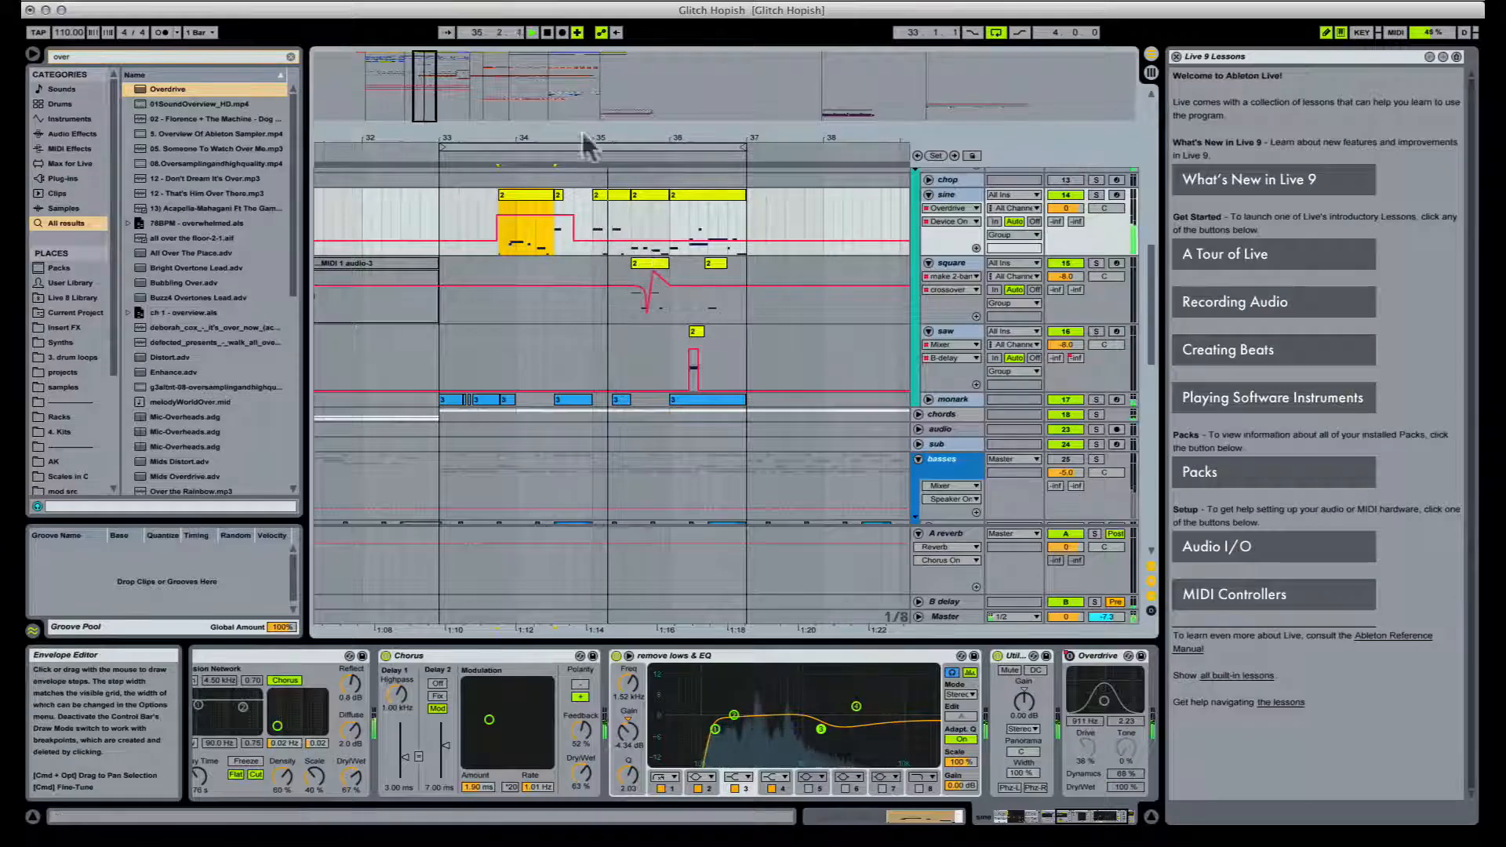
Step: Fold the vox group's unfolded chop tracks while the loop plays
{"action": "left_click_drag", "start_coordinate": [643, 138], "coordinate": [643, 114]}
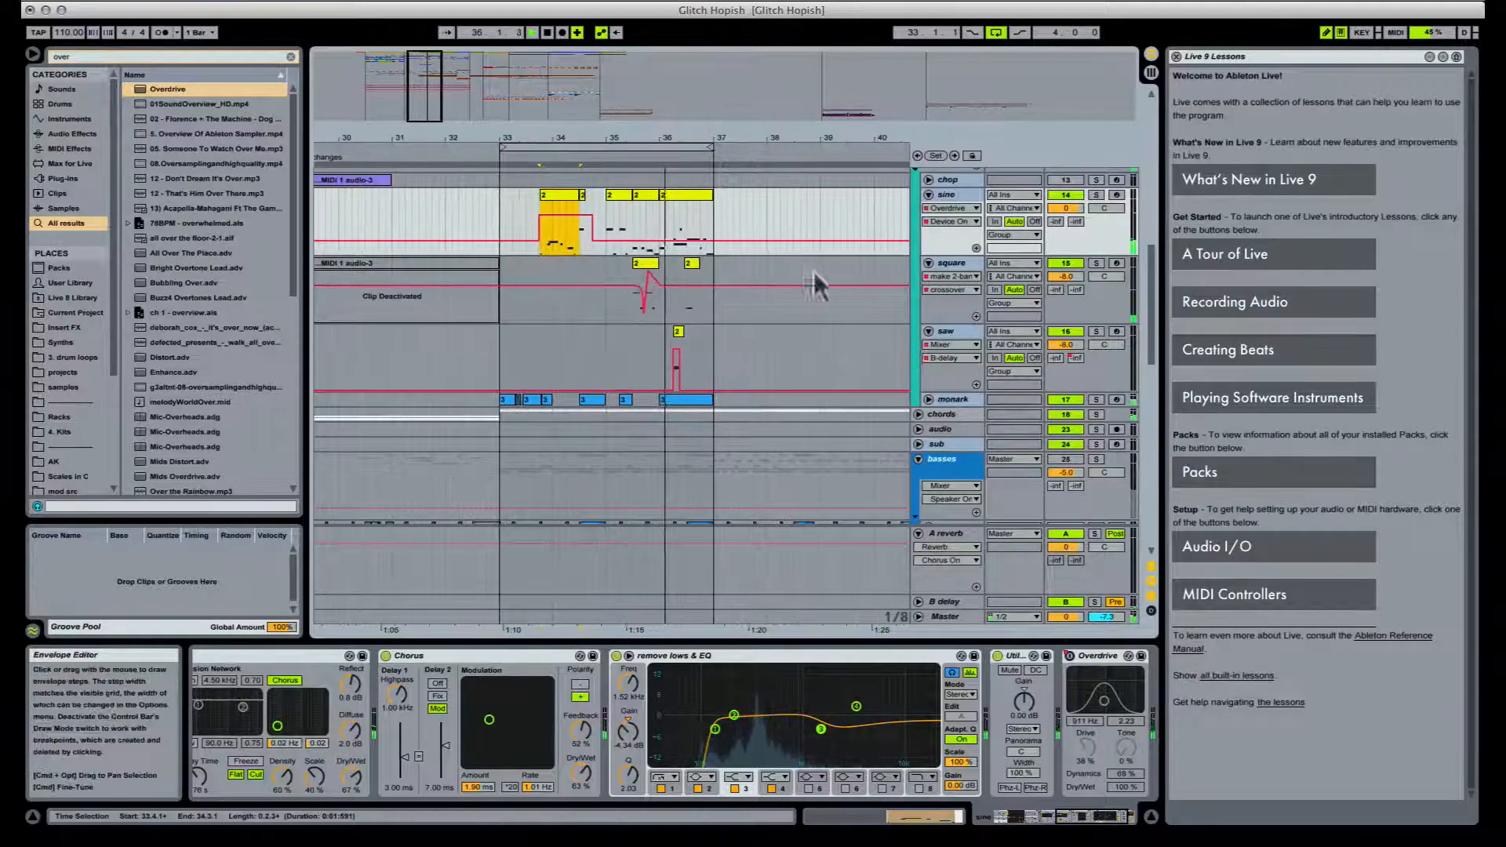
{"action": "key", "text": "Tab"}
{"action": "key", "text": "Tab"}
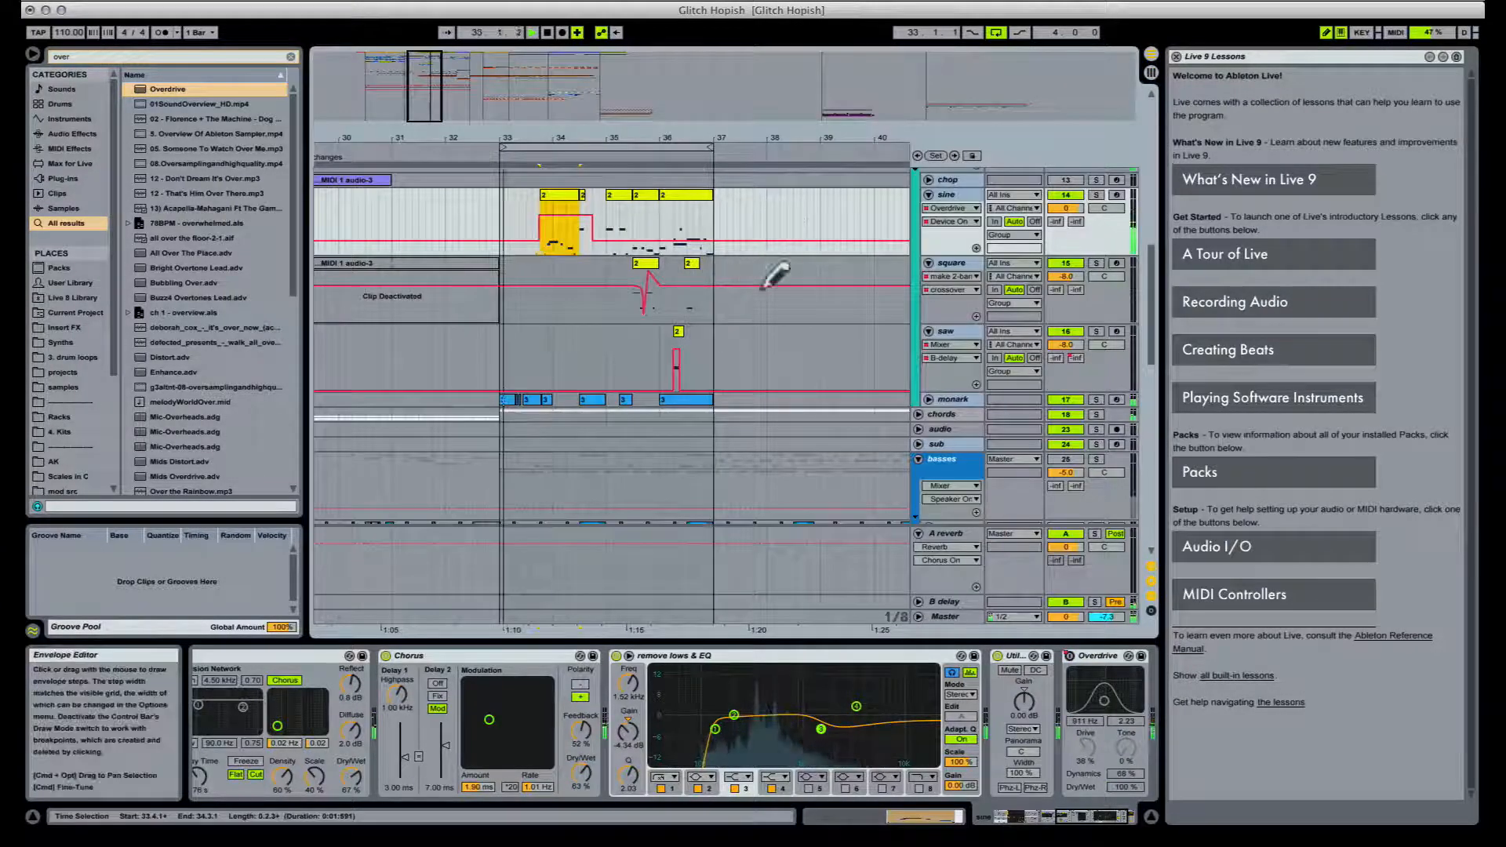
{"action": "scroll", "coordinate": [838, 326], "scroll_direction": "up", "scroll_amount": 10}
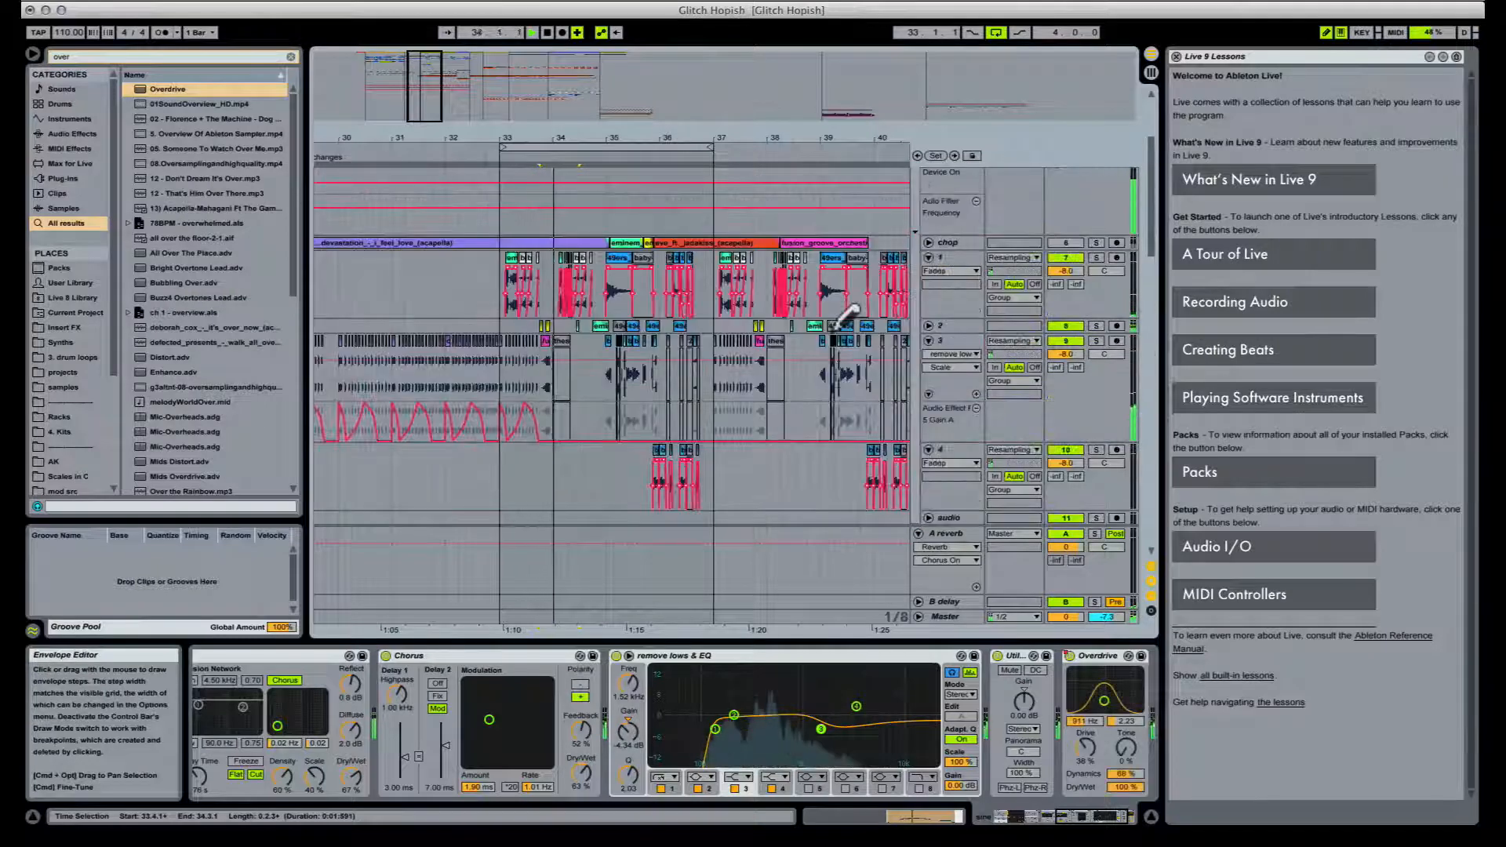
{"action": "left_click", "coordinate": [929, 257], "text": "alt"}
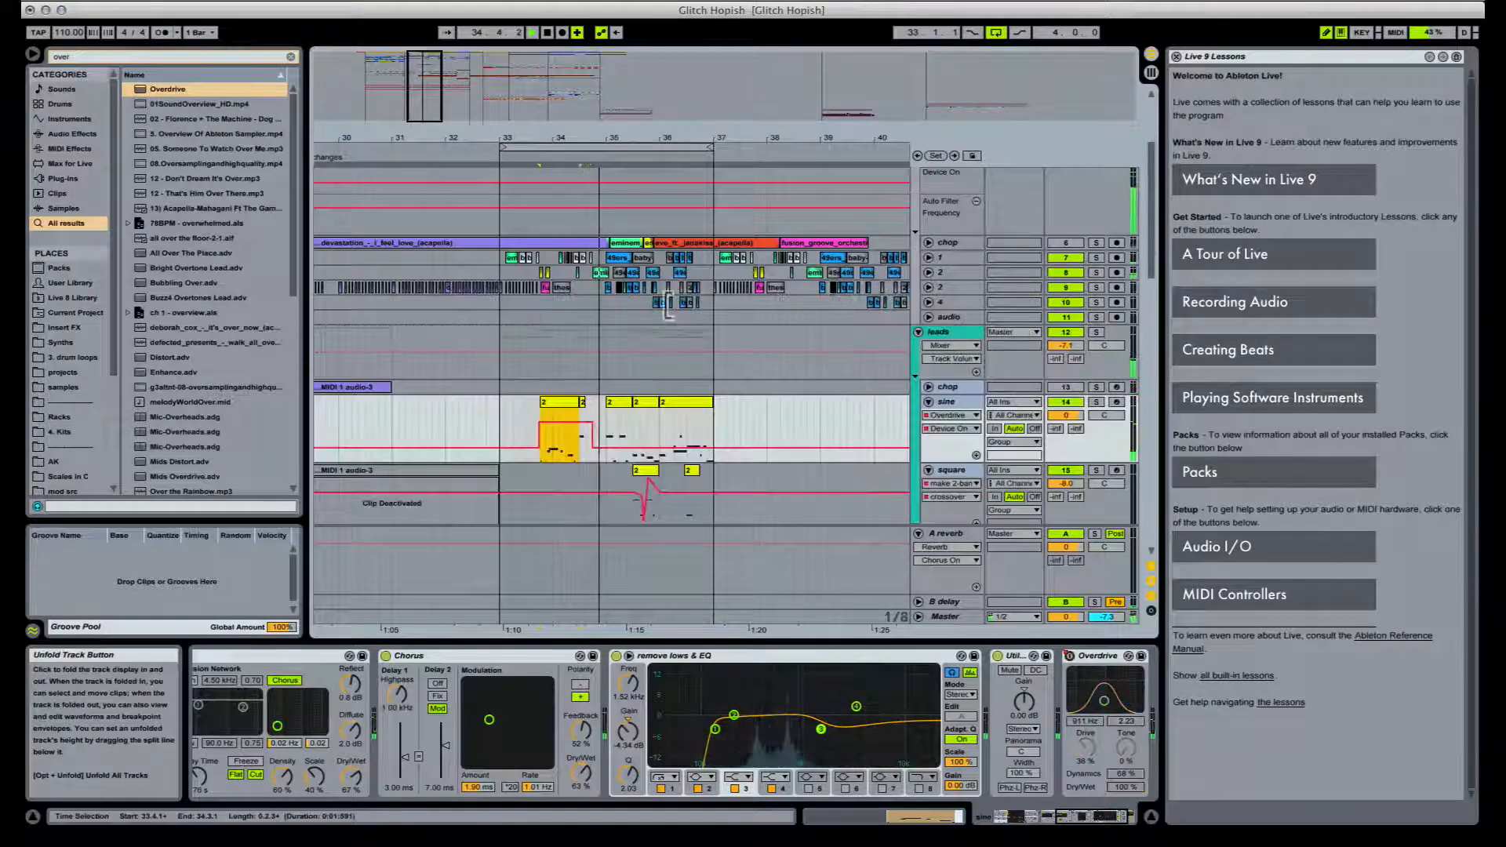
Step: Examine the b1 talk clip at bar 34.3 in the basses group against the sine track's clips
{"action": "scroll", "coordinate": [565, 290], "scroll_direction": "down", "scroll_amount": 3}
{"action": "scroll", "coordinate": [620, 290], "scroll_direction": "down", "scroll_amount": 3}
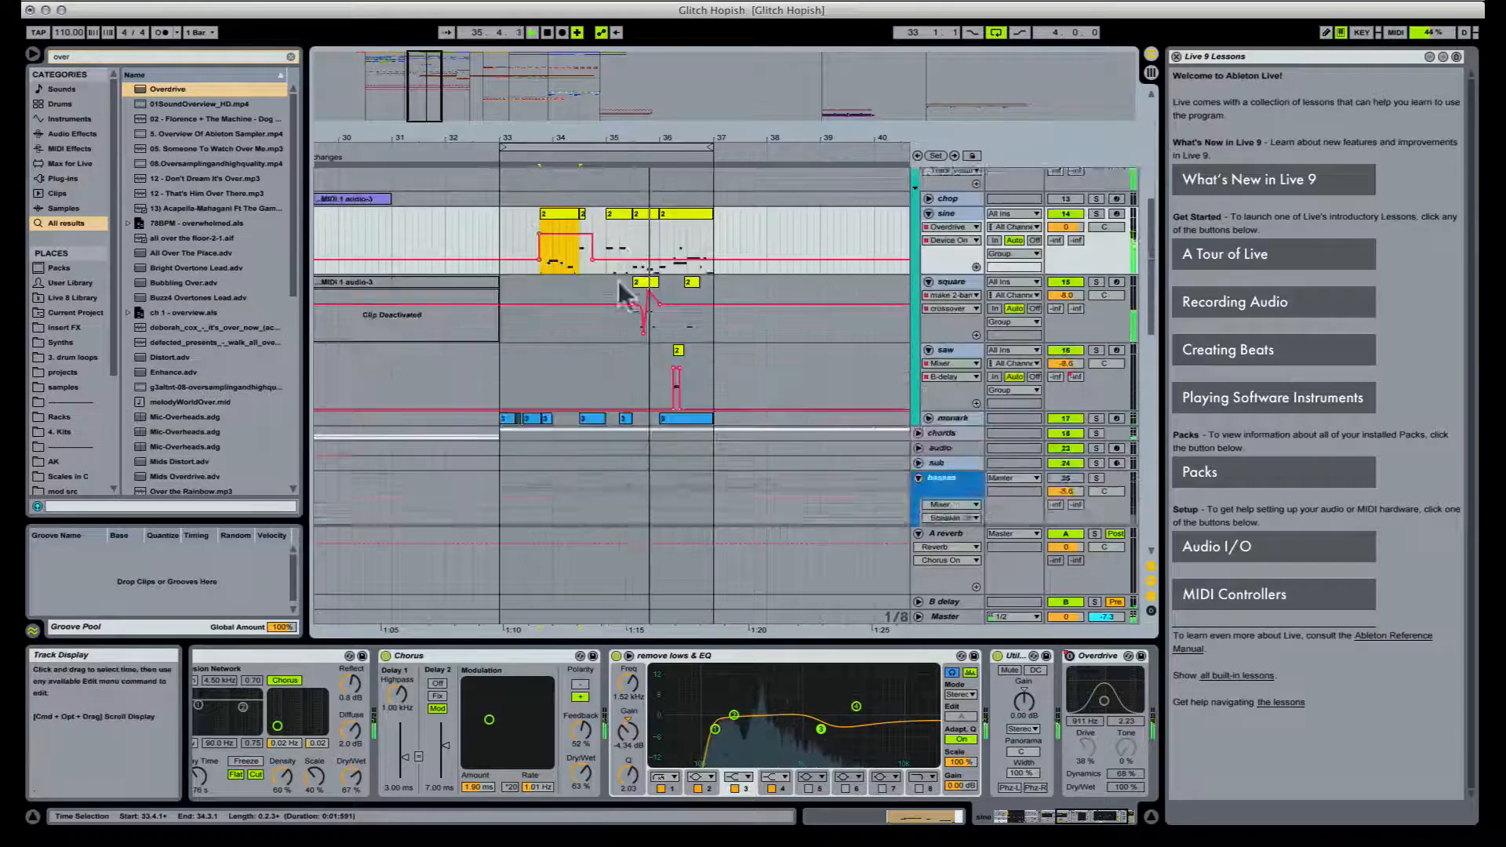
{"action": "scroll", "coordinate": [636, 294], "scroll_direction": "down", "scroll_amount": 5}
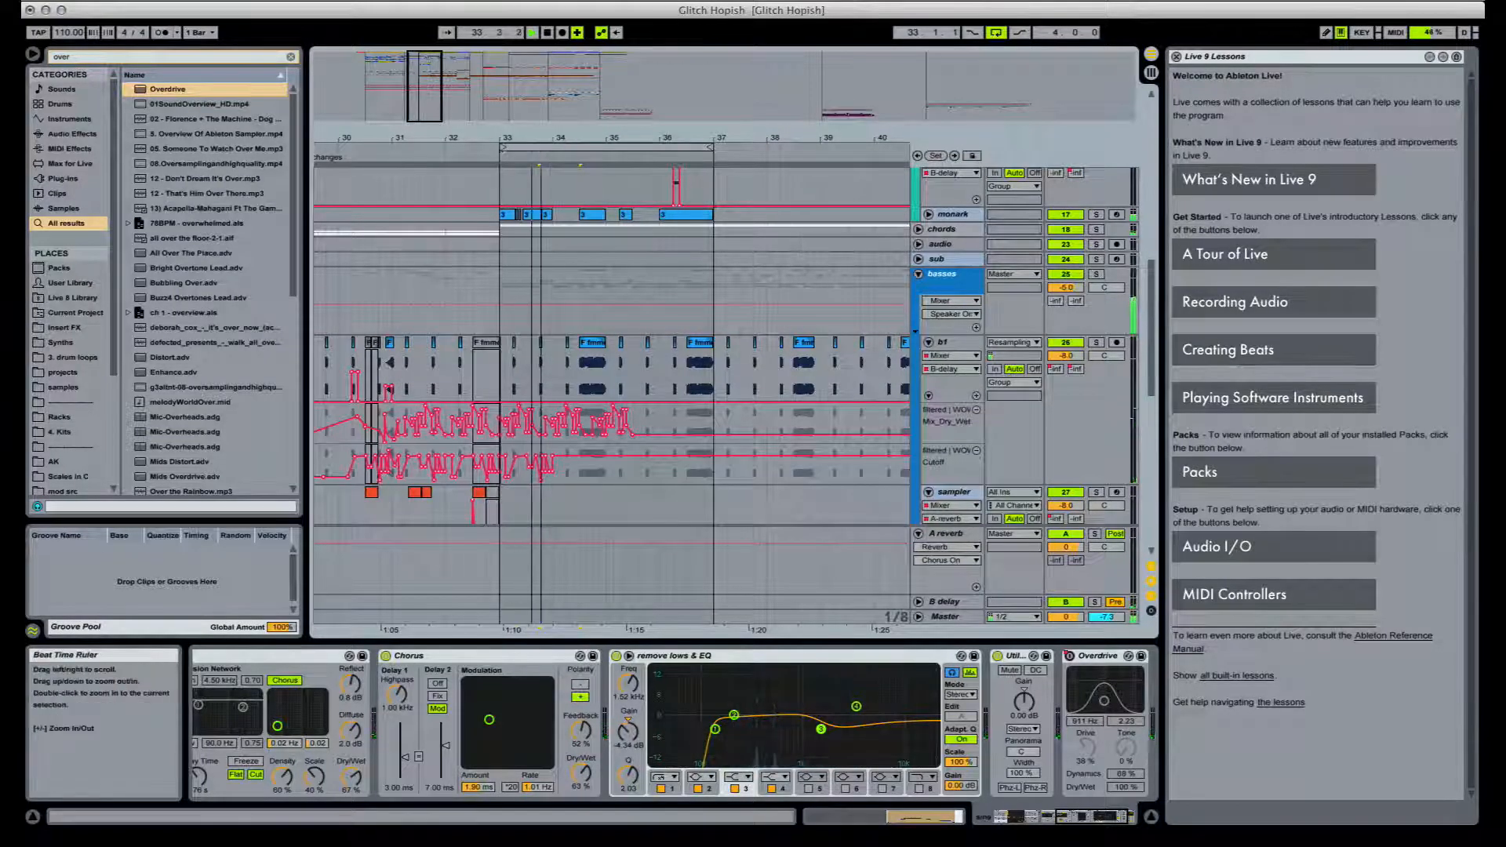
{"action": "left_click_drag", "start_coordinate": [576, 139], "coordinate": [597, 166]}
{"action": "scroll", "coordinate": [598, 177], "scroll_direction": "down", "scroll_amount": 3}
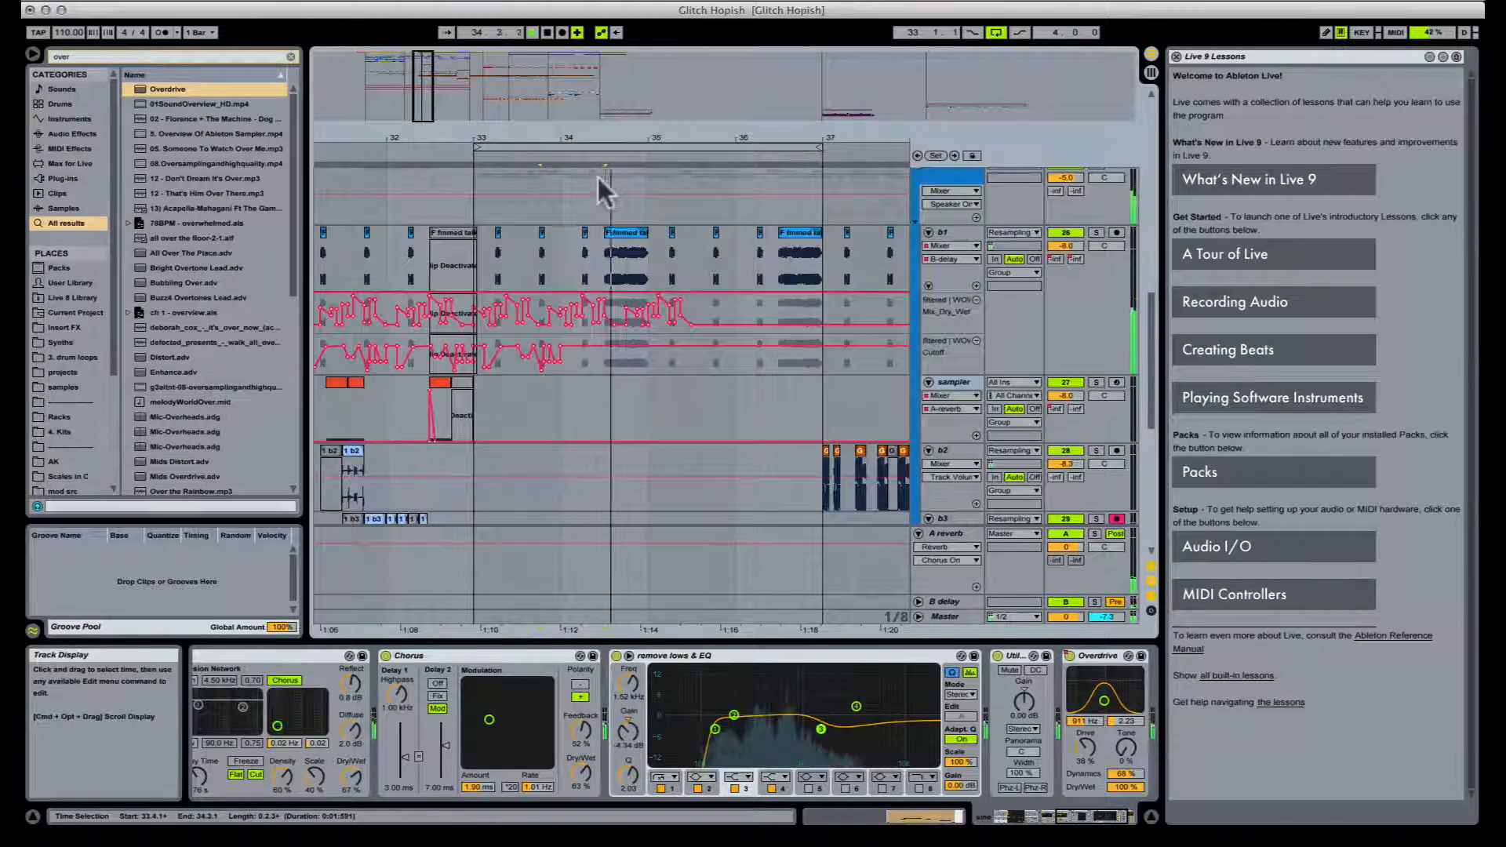
{"action": "left_click", "coordinate": [625, 234]}
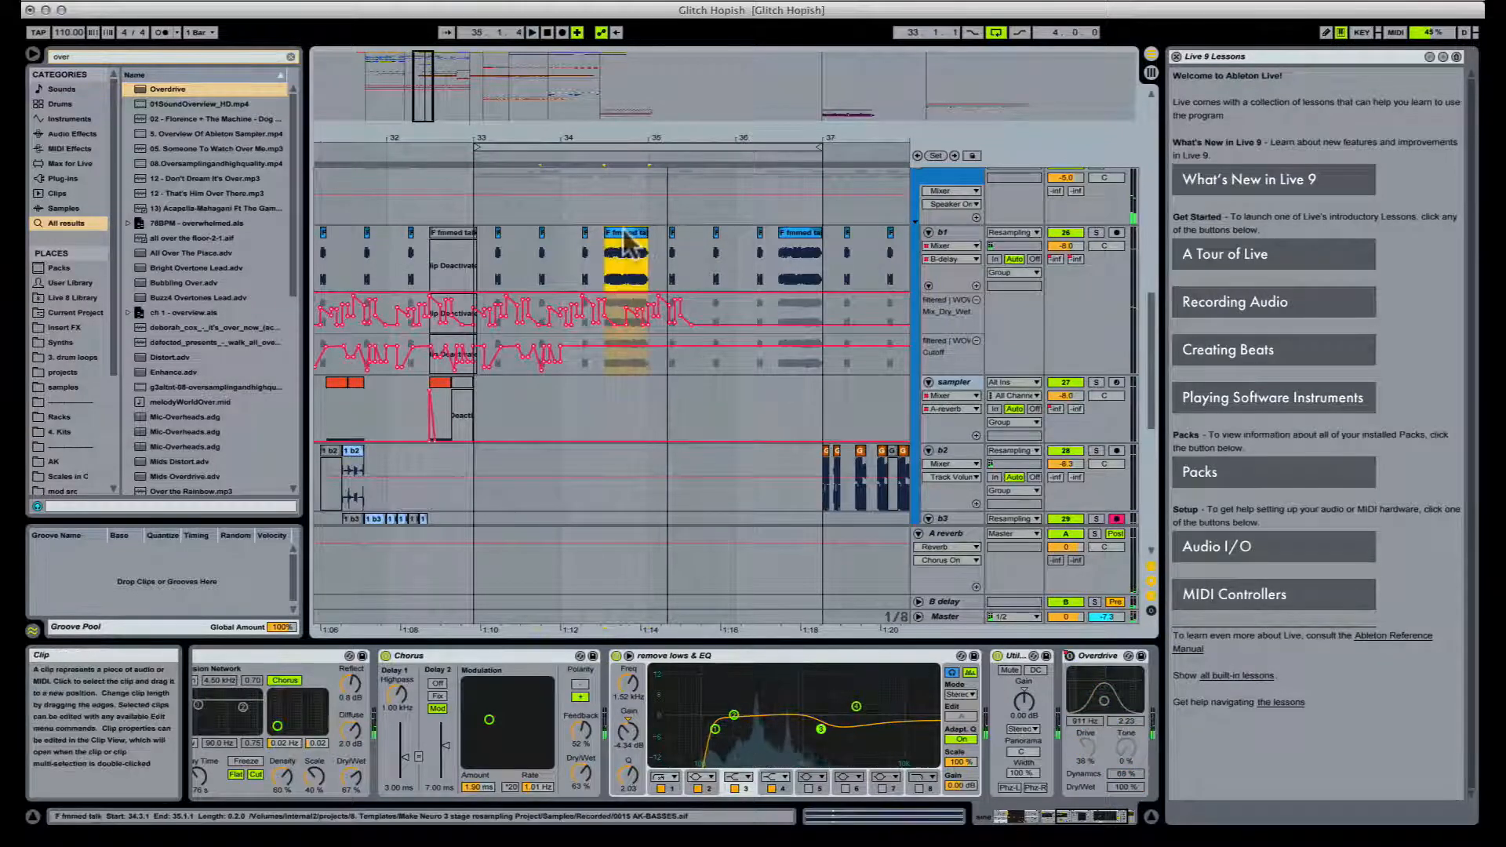
{"action": "scroll", "coordinate": [630, 234], "scroll_direction": "up", "scroll_amount": 5}
{"action": "key", "text": "space"}
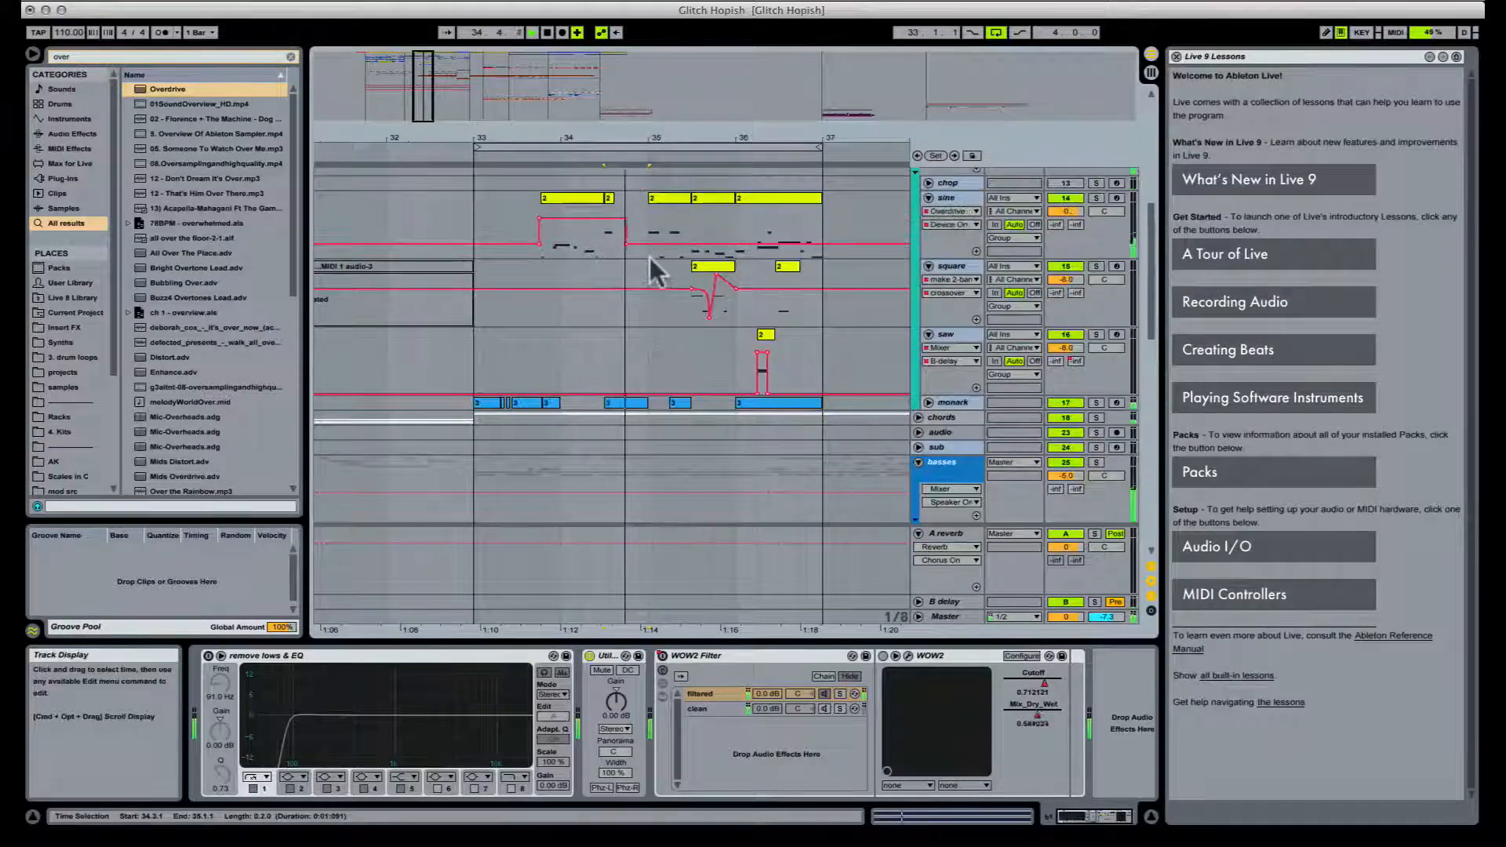
{"action": "scroll", "coordinate": [650, 257], "scroll_direction": "up", "scroll_amount": 2}
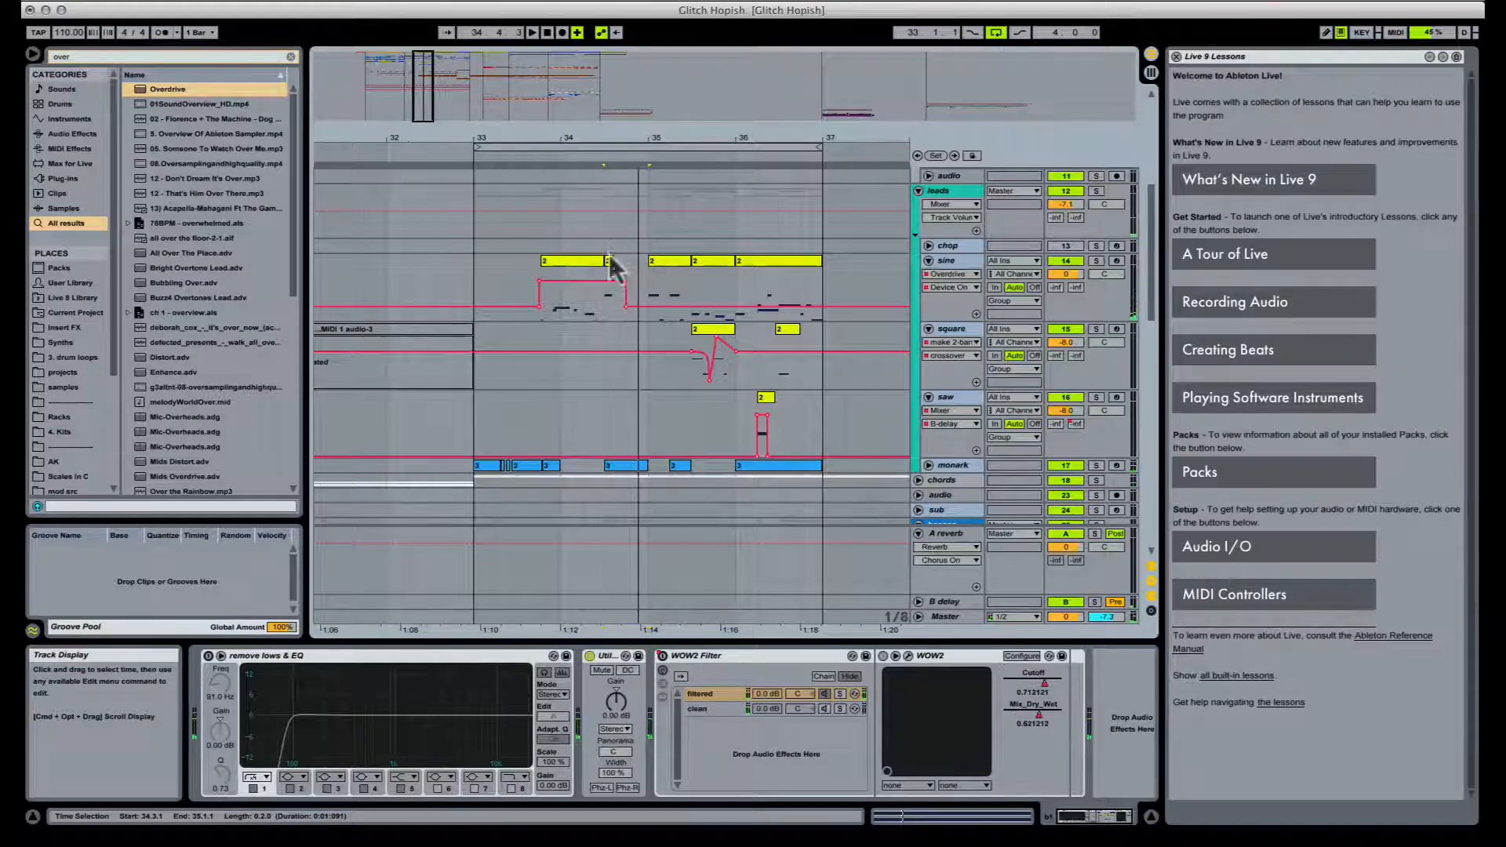
{"action": "left_click", "coordinate": [615, 296]}
{"action": "scroll", "coordinate": [637, 346], "scroll_direction": "down", "scroll_amount": 6}
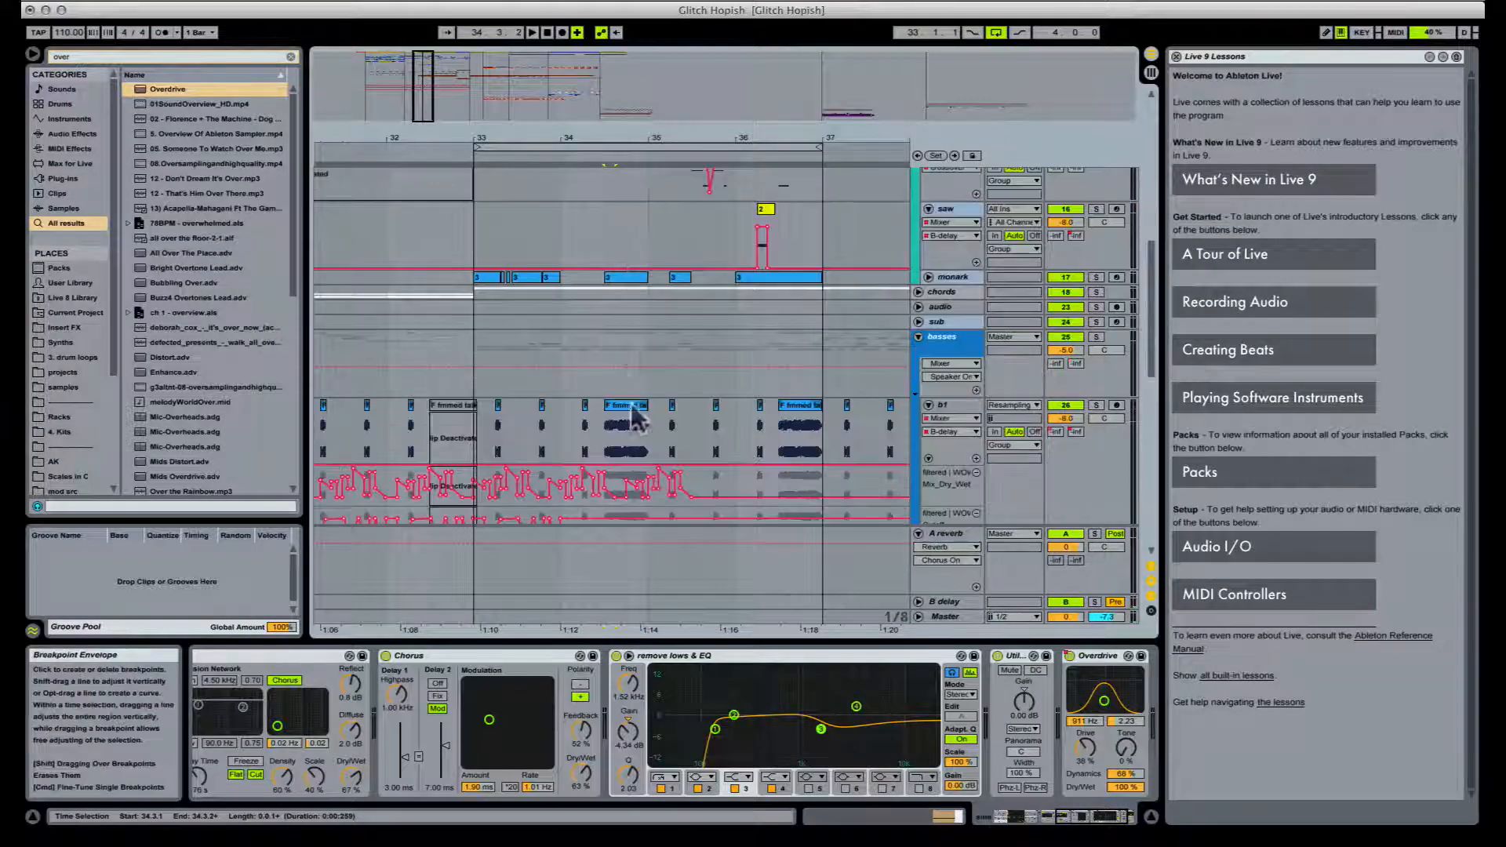
Step: Audition the monark clip at bar 34.3 and deactivate the overlapping talk clip on the b1 track
{"action": "left_click", "coordinate": [627, 277]}
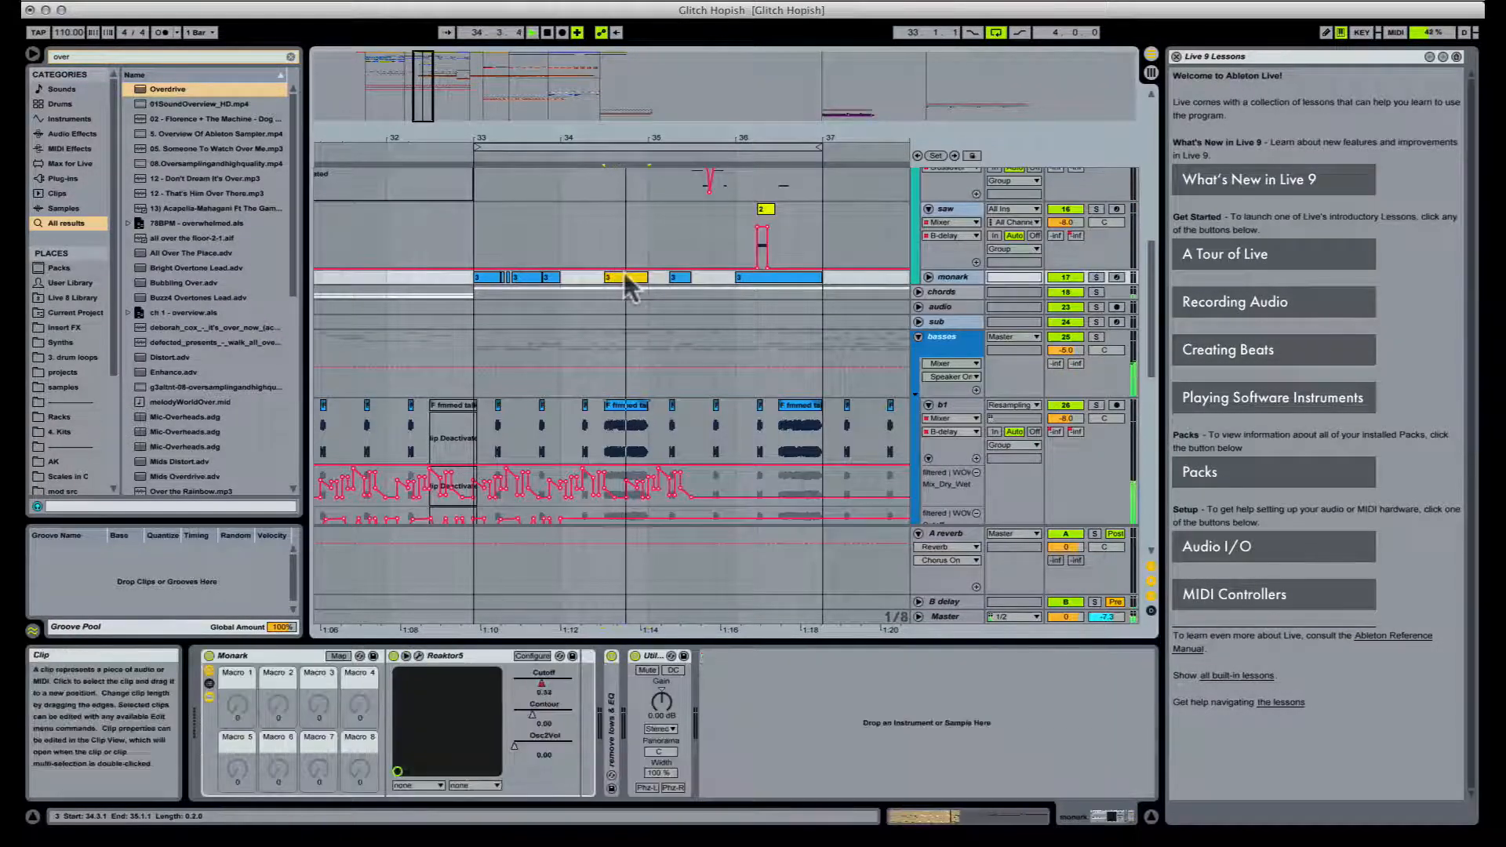
{"action": "key", "text": "space"}
{"action": "key", "text": "space"}
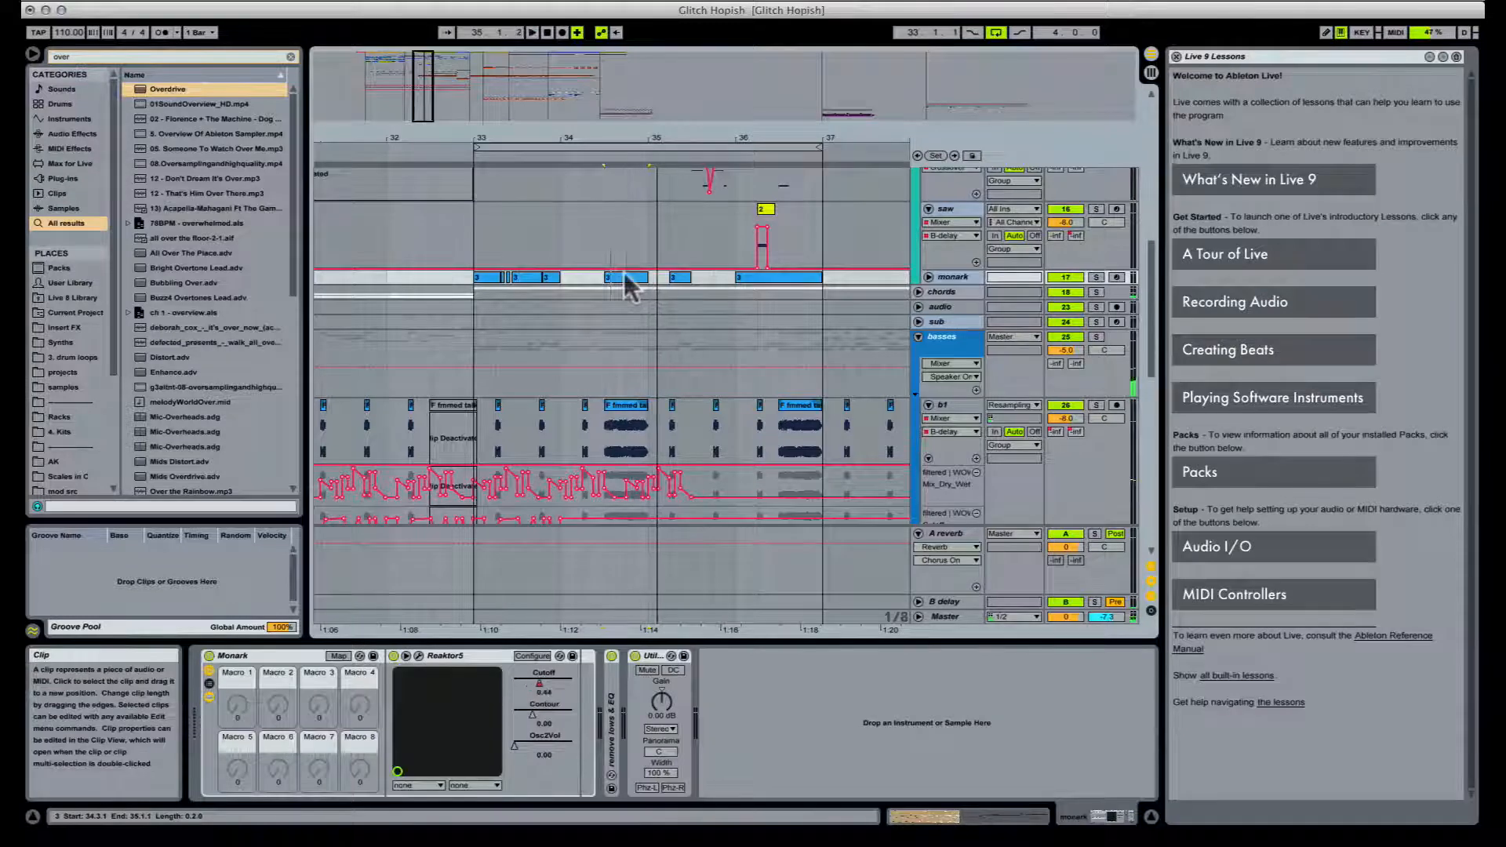
{"action": "left_click", "coordinate": [618, 405]}
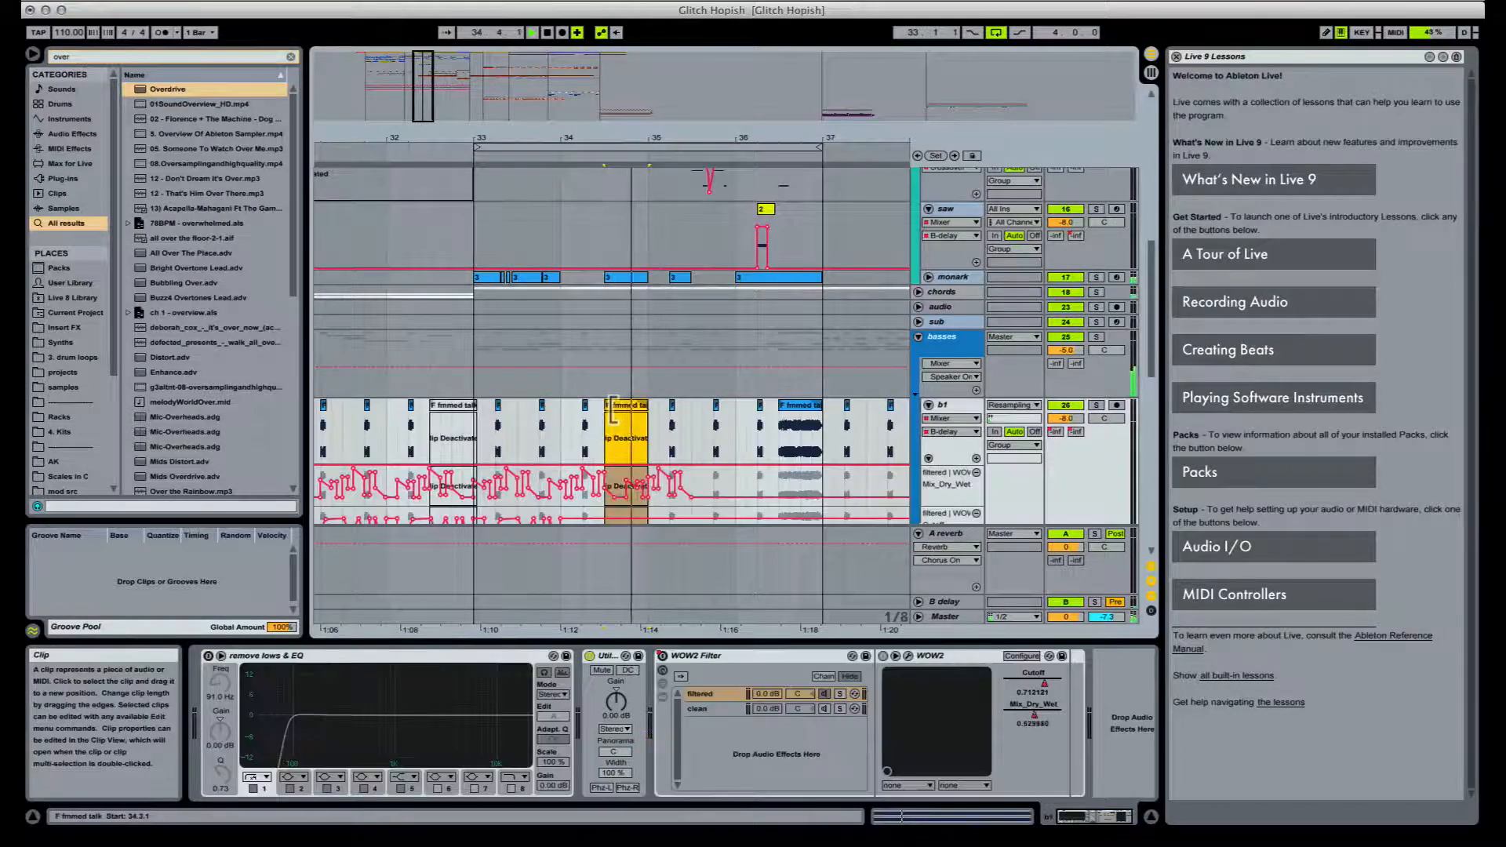
Step: Unfold the b5 track in the basses group to show its Overdrive automation lanes
{"action": "scroll", "coordinate": [612, 416], "scroll_direction": "down", "scroll_amount": 5}
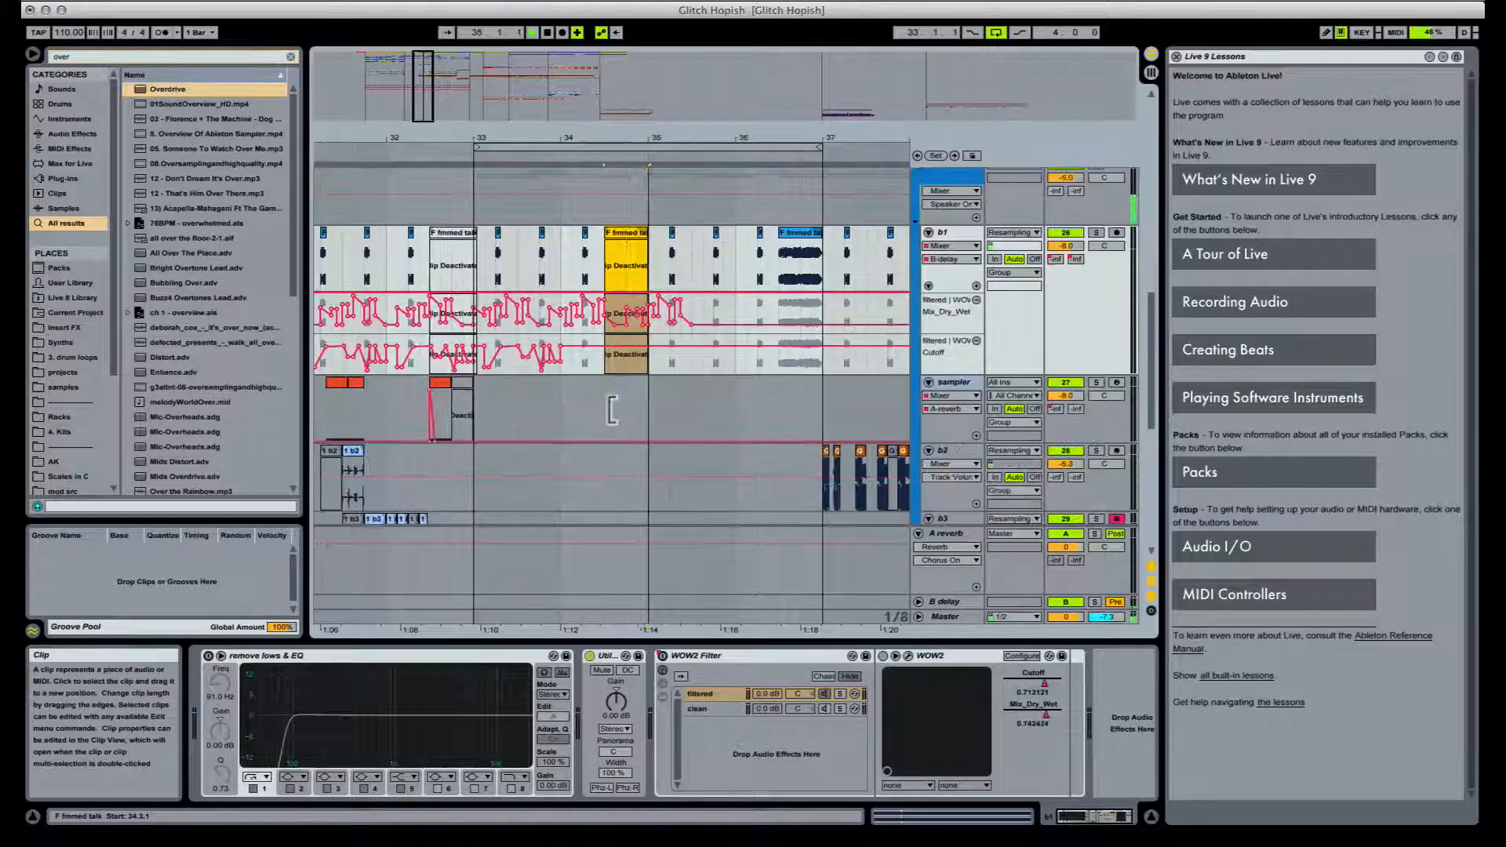
{"action": "scroll", "coordinate": [607, 407], "scroll_direction": "up", "scroll_amount": 1}
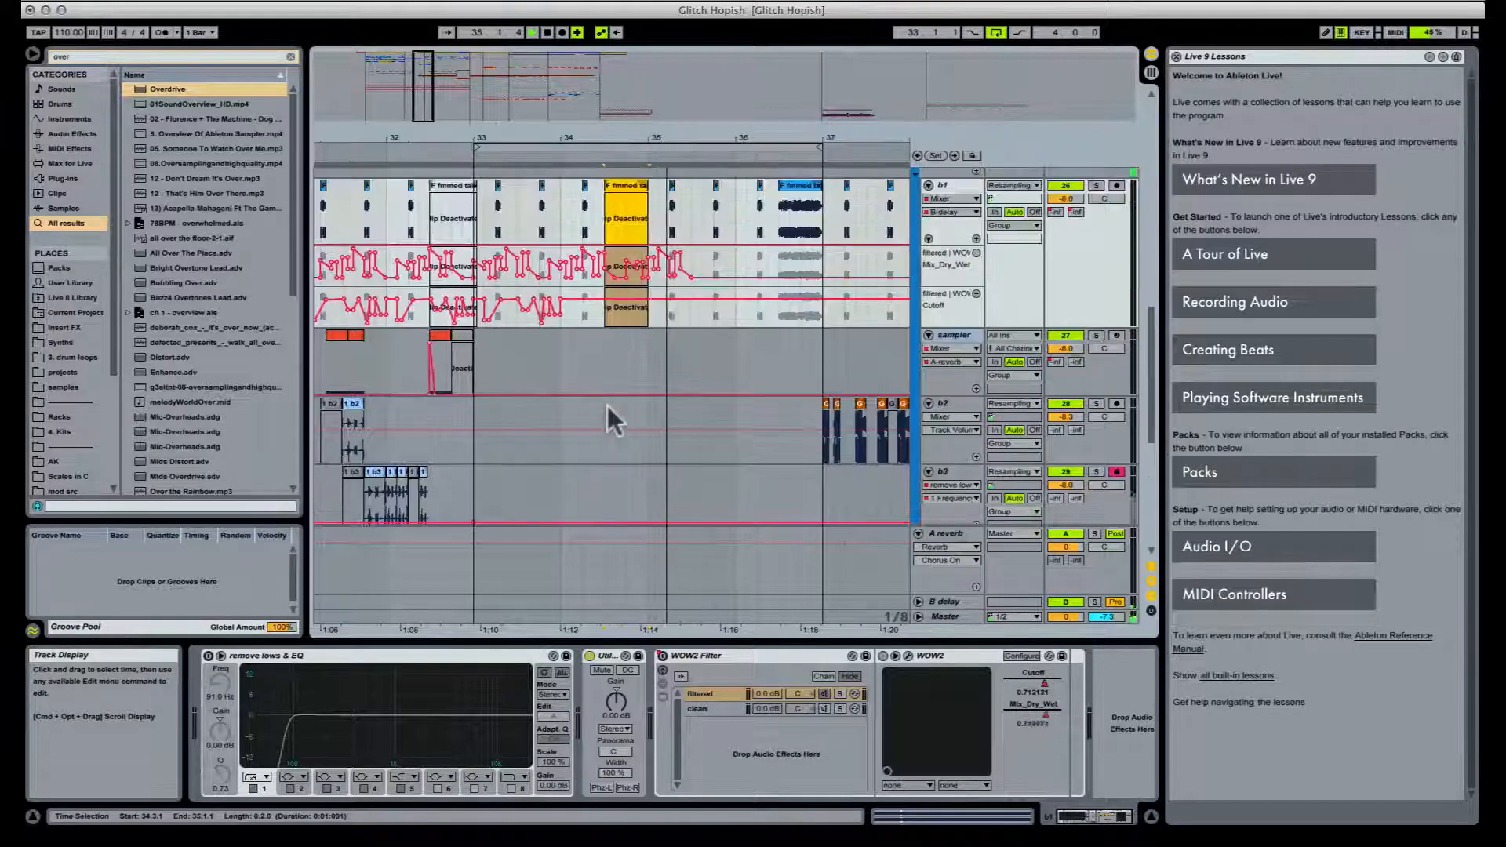
{"action": "scroll", "coordinate": [607, 406], "scroll_direction": "down", "scroll_amount": 2}
{"action": "scroll", "coordinate": [607, 406], "scroll_direction": "down", "scroll_amount": 2}
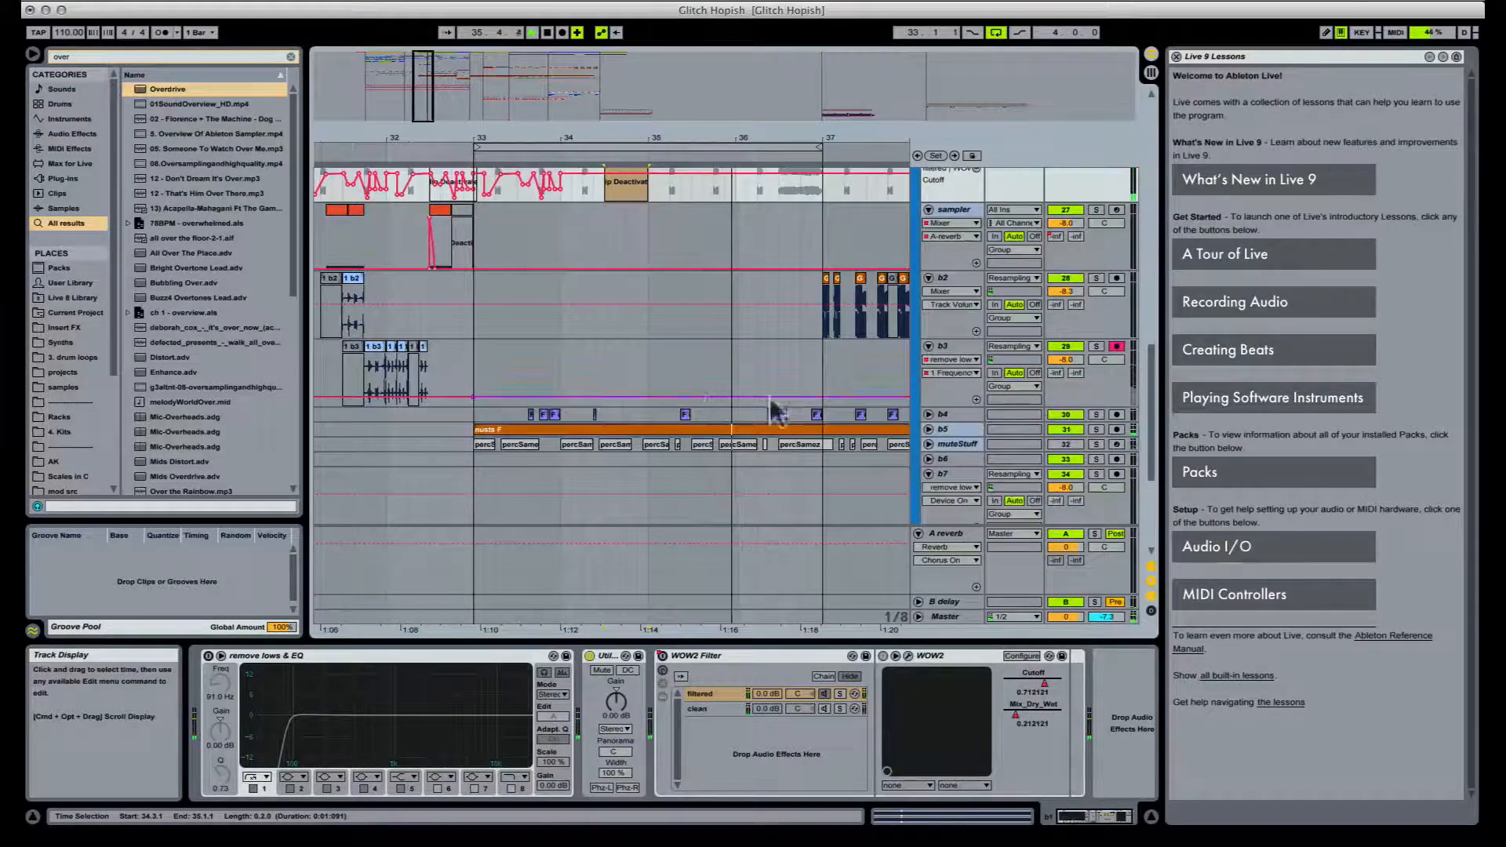
{"action": "left_click", "coordinate": [929, 429]}
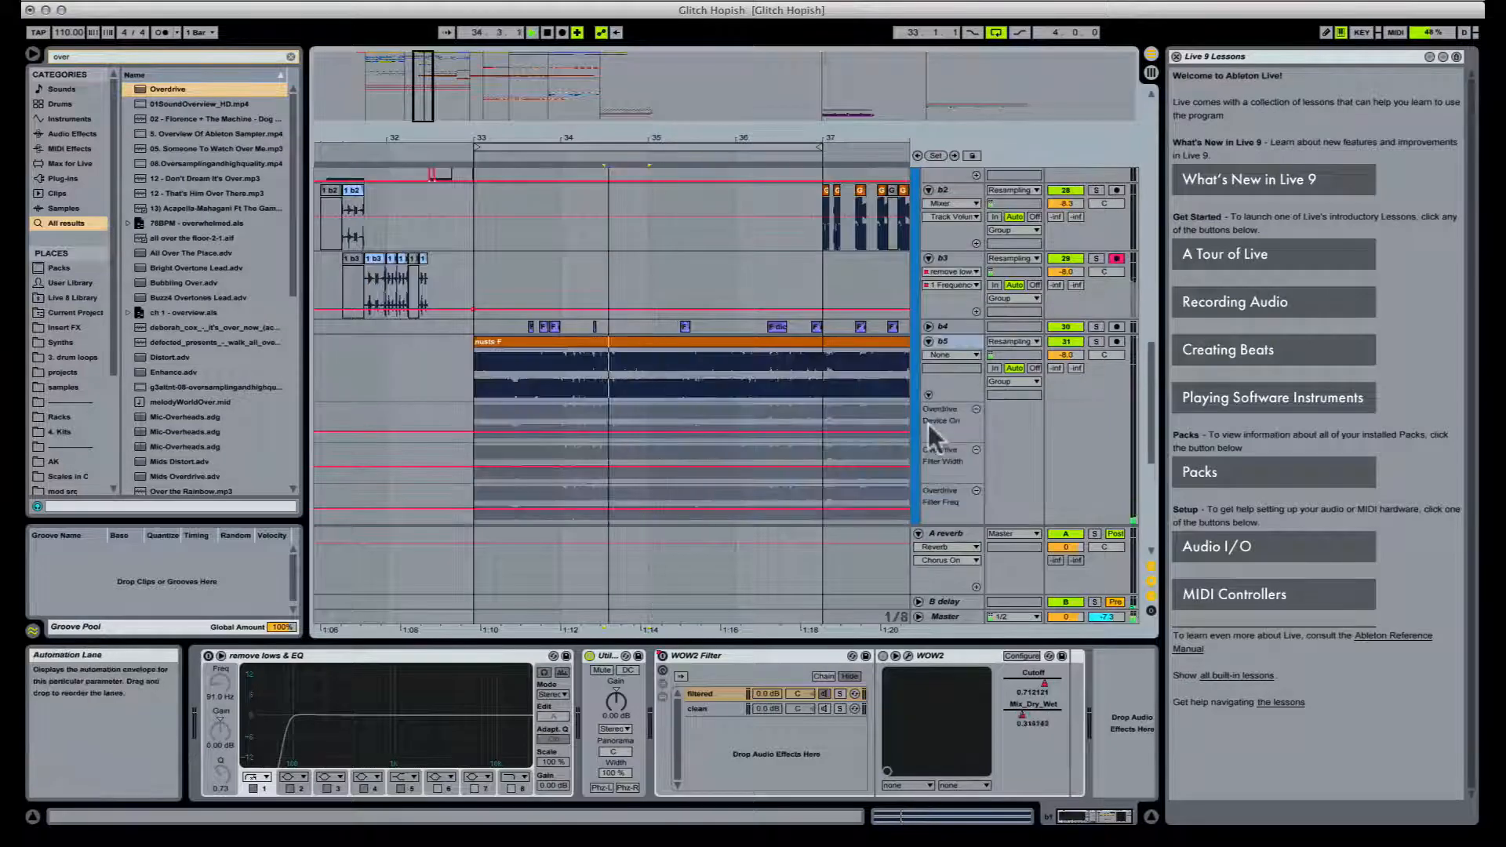
{"action": "scroll", "coordinate": [649, 333], "scroll_direction": "up", "scroll_amount": 2}
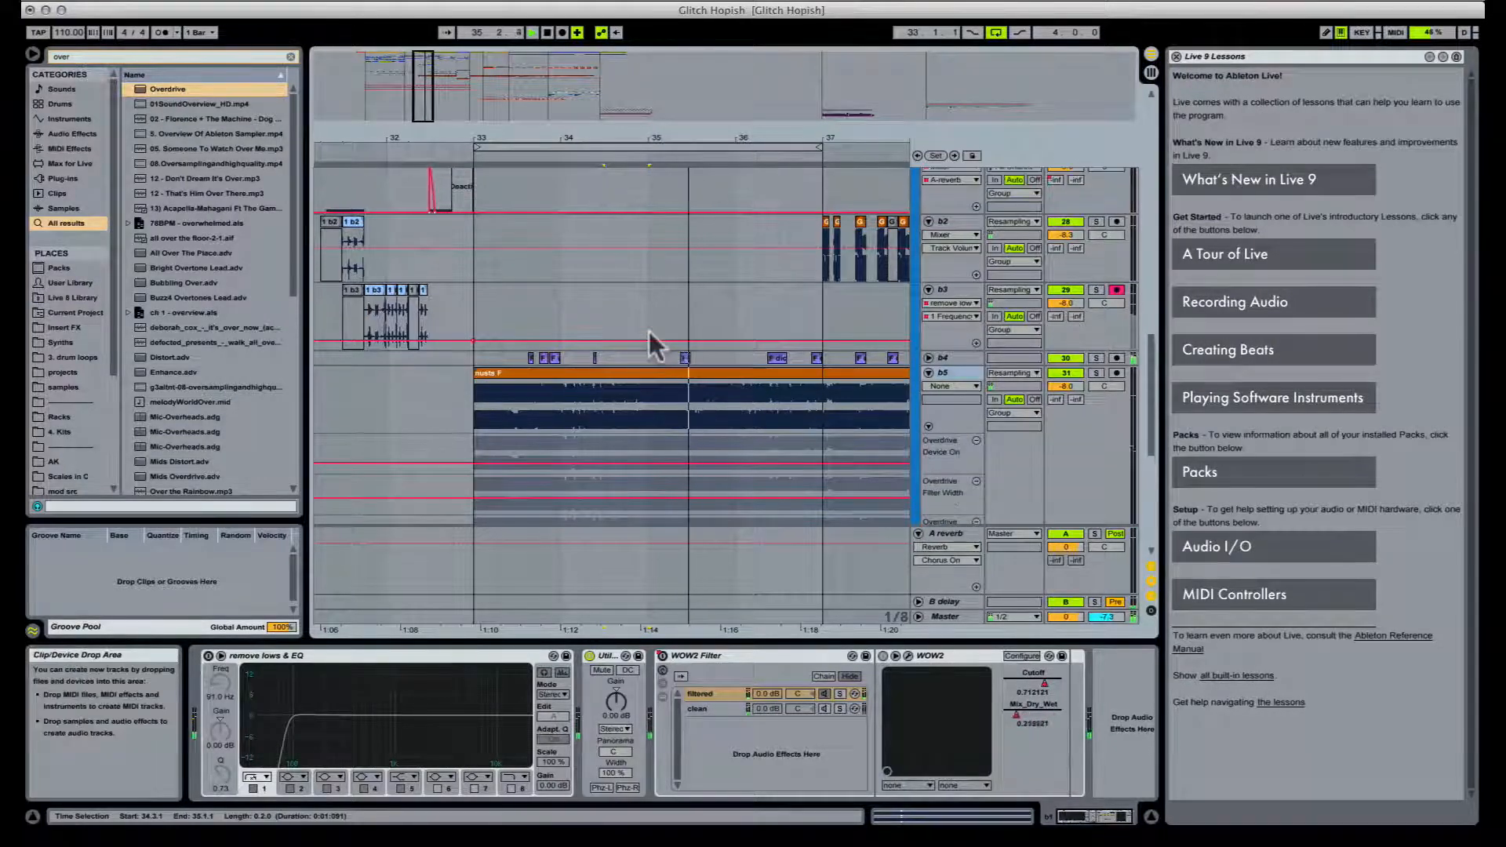
Step: Reselect the monark clip at bar 34.3 and examine the vox, leads and basses tracks around it during playback
{"action": "scroll", "coordinate": [670, 334], "scroll_direction": "up", "scroll_amount": 5}
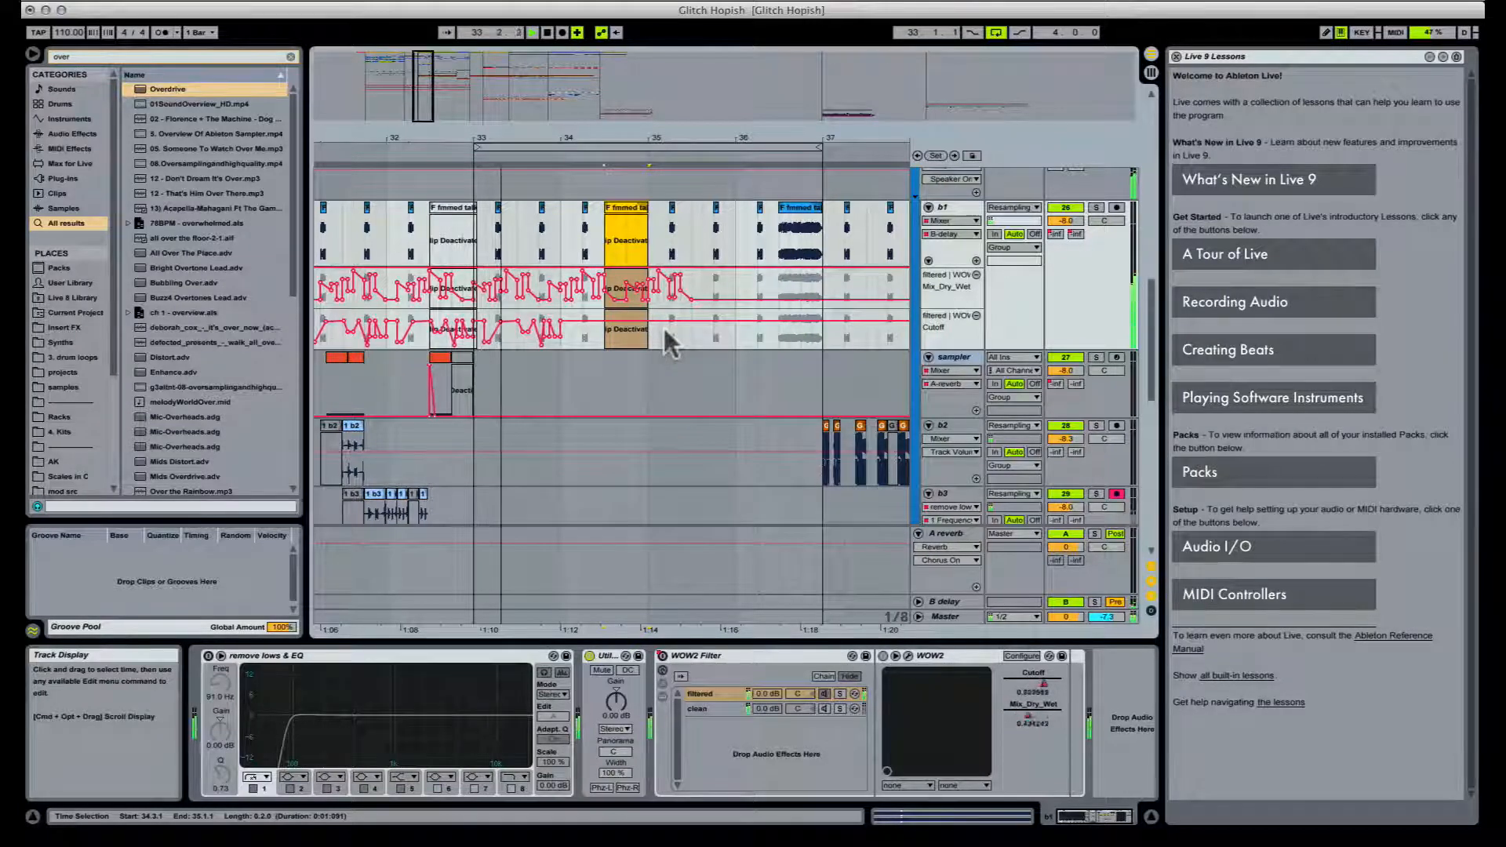
{"action": "scroll", "coordinate": [662, 325], "scroll_direction": "up", "scroll_amount": 2}
{"action": "scroll", "coordinate": [664, 317], "scroll_direction": "up", "scroll_amount": 4}
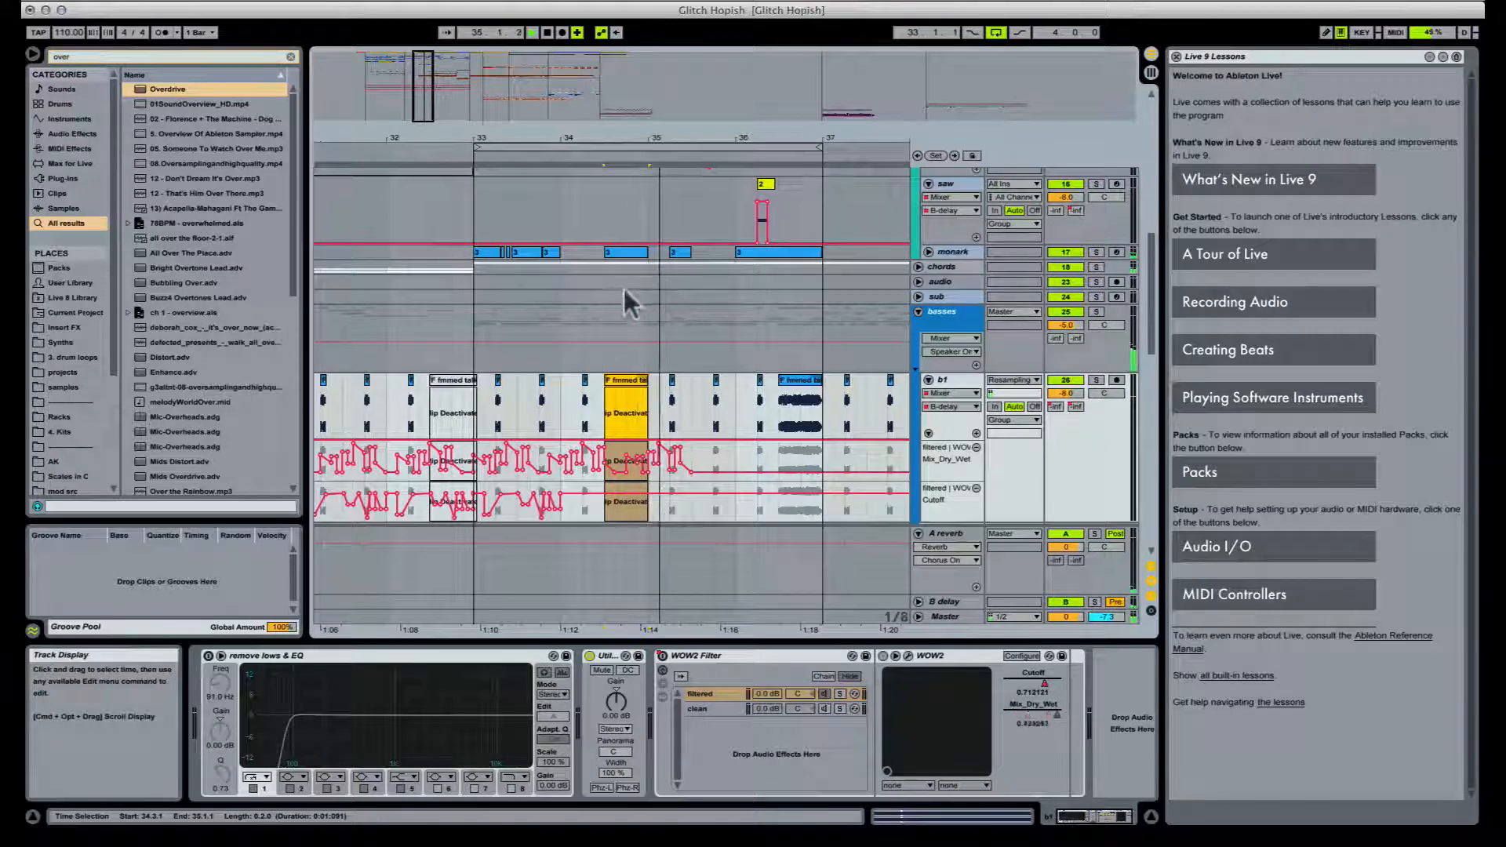
{"action": "scroll", "coordinate": [625, 290], "scroll_direction": "up", "scroll_amount": 2}
{"action": "left_click", "coordinate": [625, 294]}
{"action": "scroll", "coordinate": [624, 307], "scroll_direction": "down", "scroll_amount": 3}
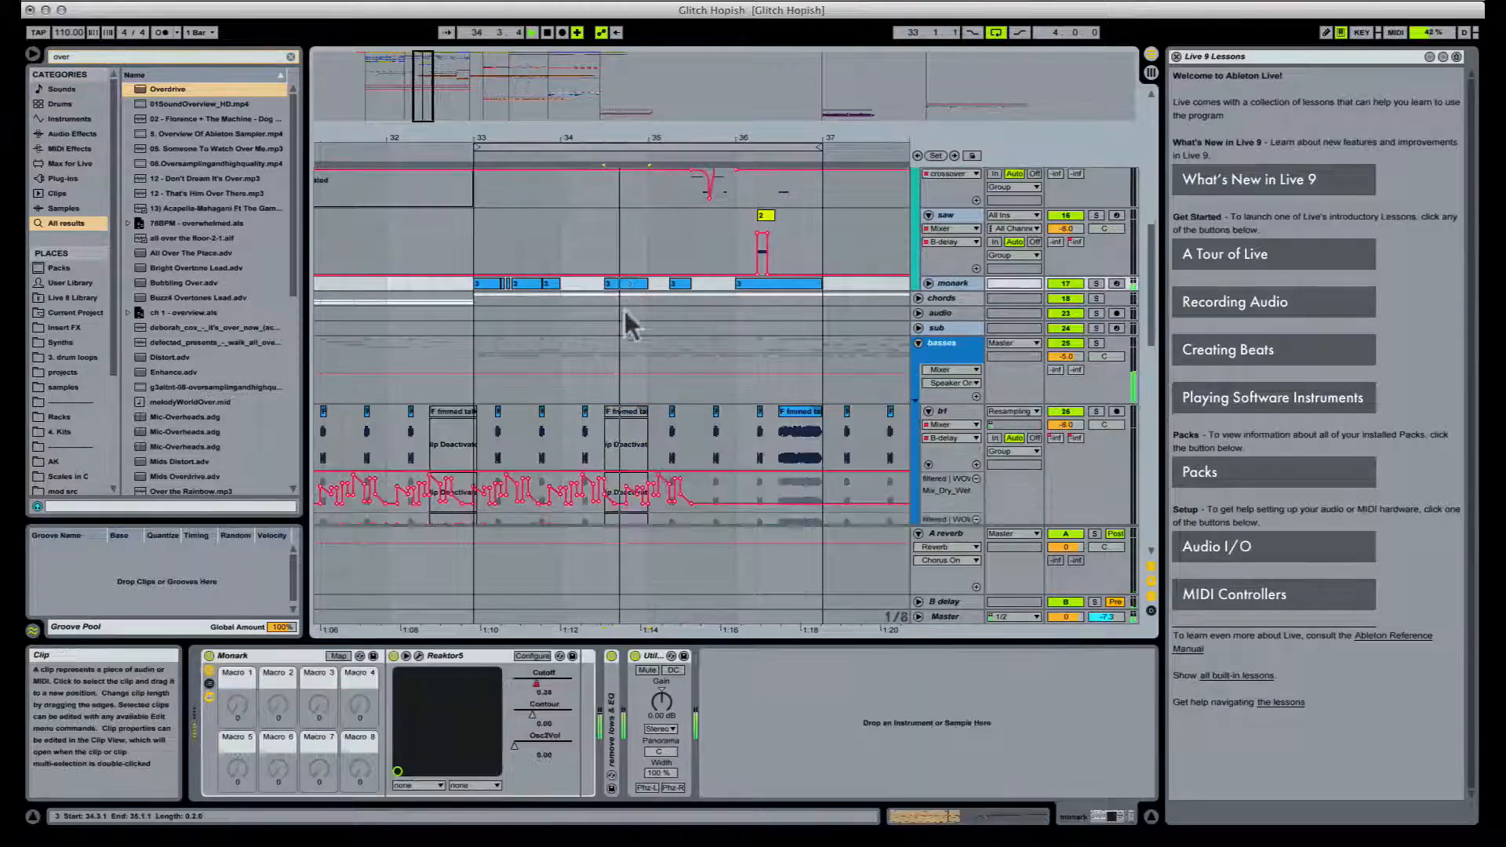
{"action": "scroll", "coordinate": [628, 322], "scroll_direction": "up", "scroll_amount": 5}
{"action": "scroll", "coordinate": [631, 295], "scroll_direction": "up", "scroll_amount": 8}
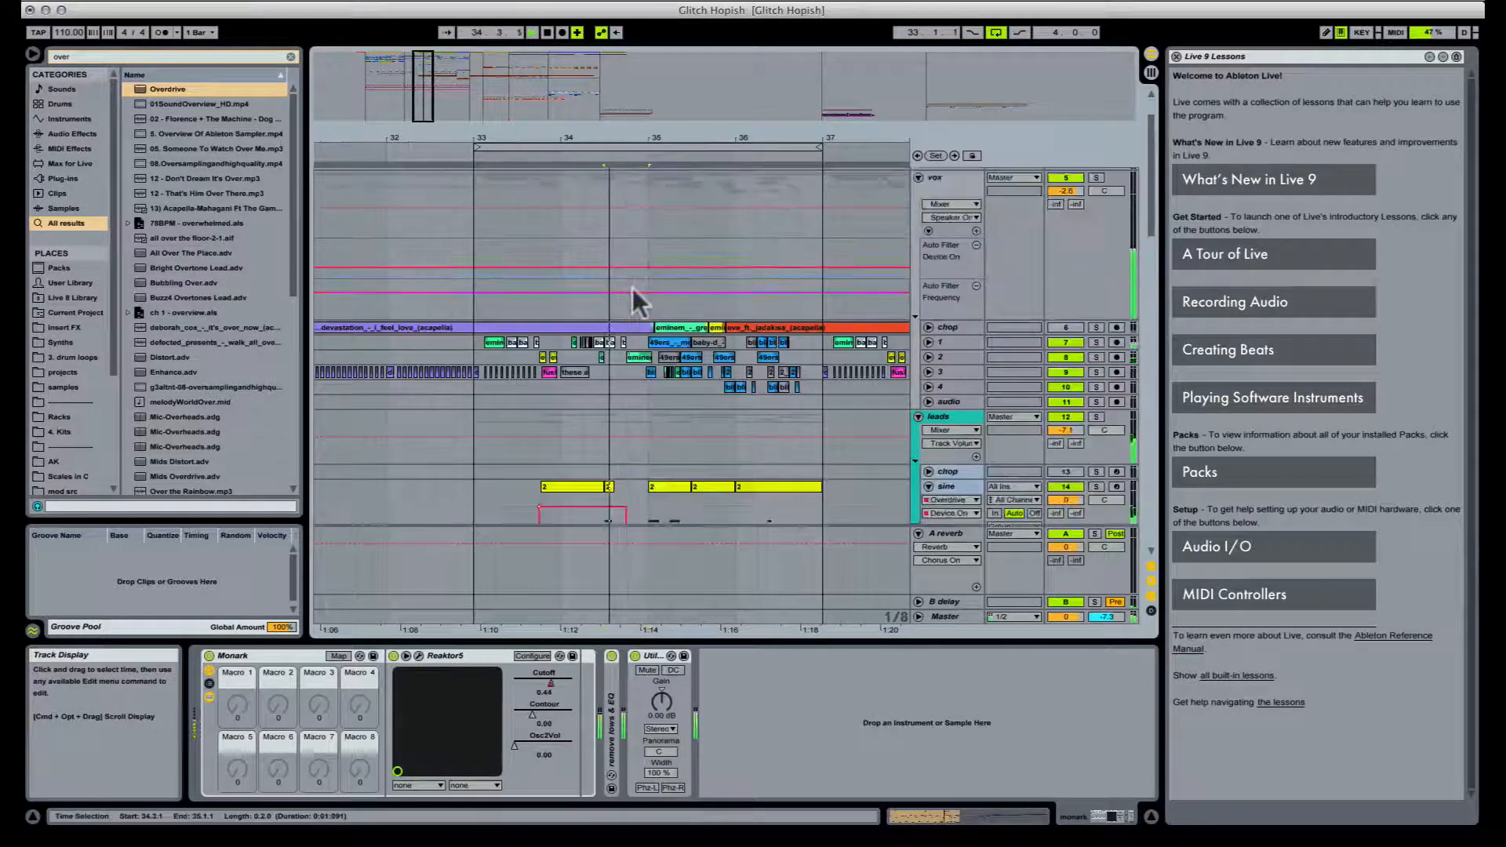
{"action": "scroll", "coordinate": [670, 384], "scroll_direction": "down", "scroll_amount": 15}
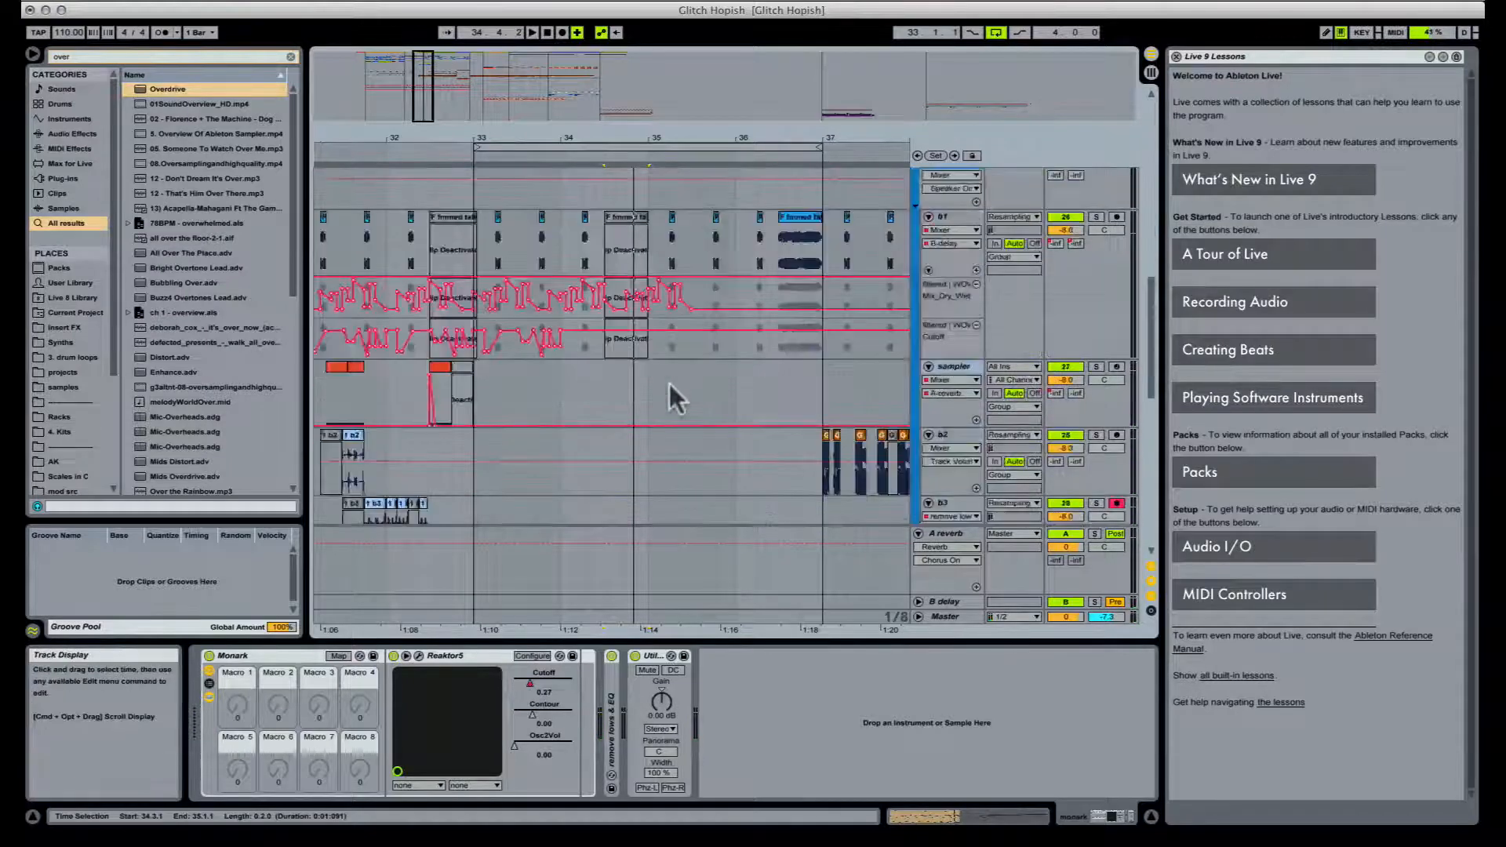
Step: Audition the verse from bar 33 and examine the 88BPM and 63 Group drum tracks around bars 34 to 35
{"action": "left_click_drag", "start_coordinate": [615, 397], "coordinate": [623, 394]}
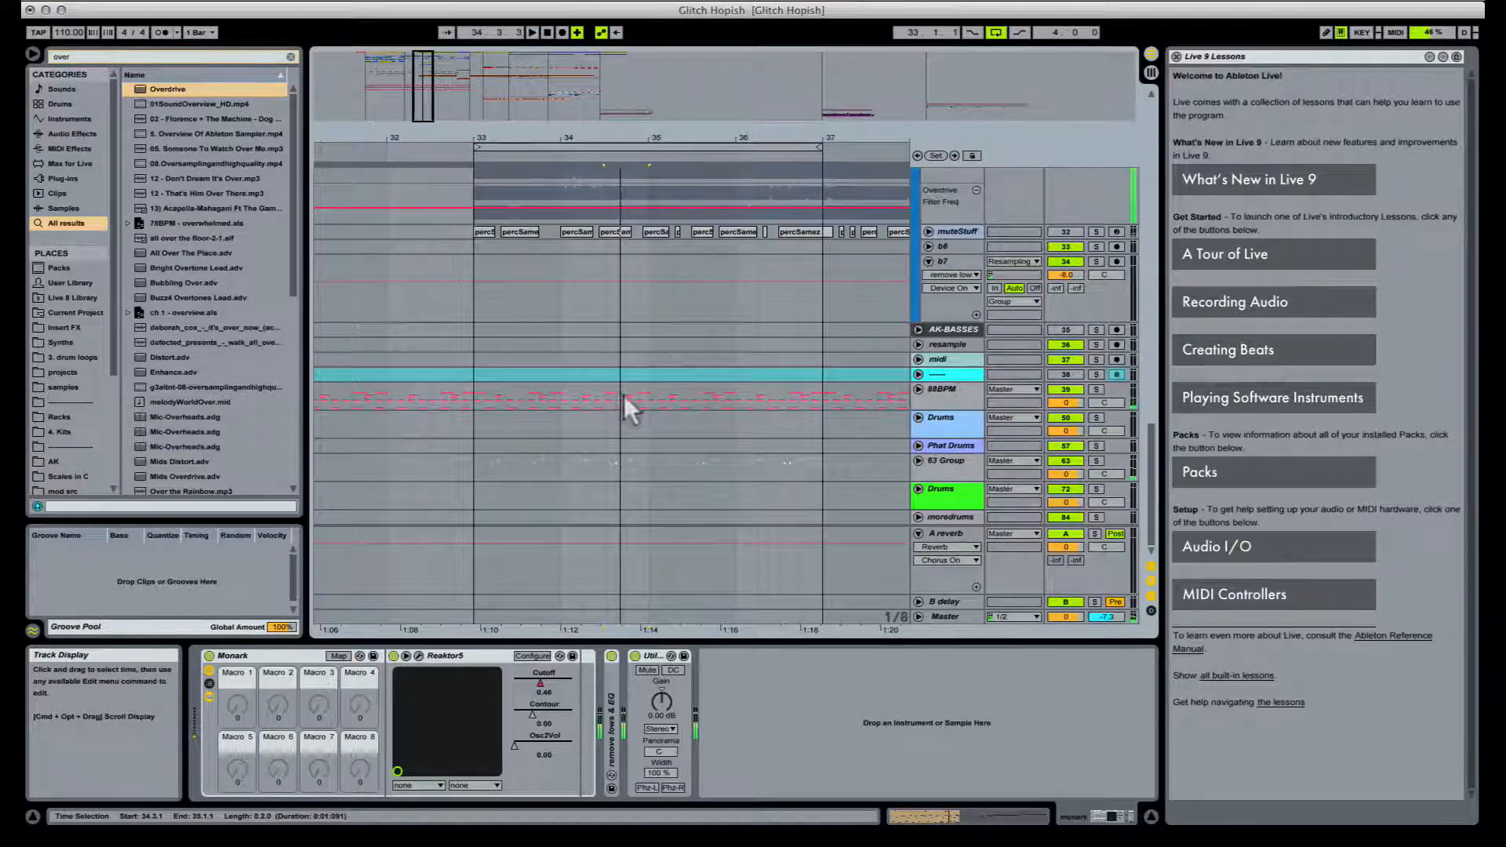
{"action": "left_click", "coordinate": [609, 389]}
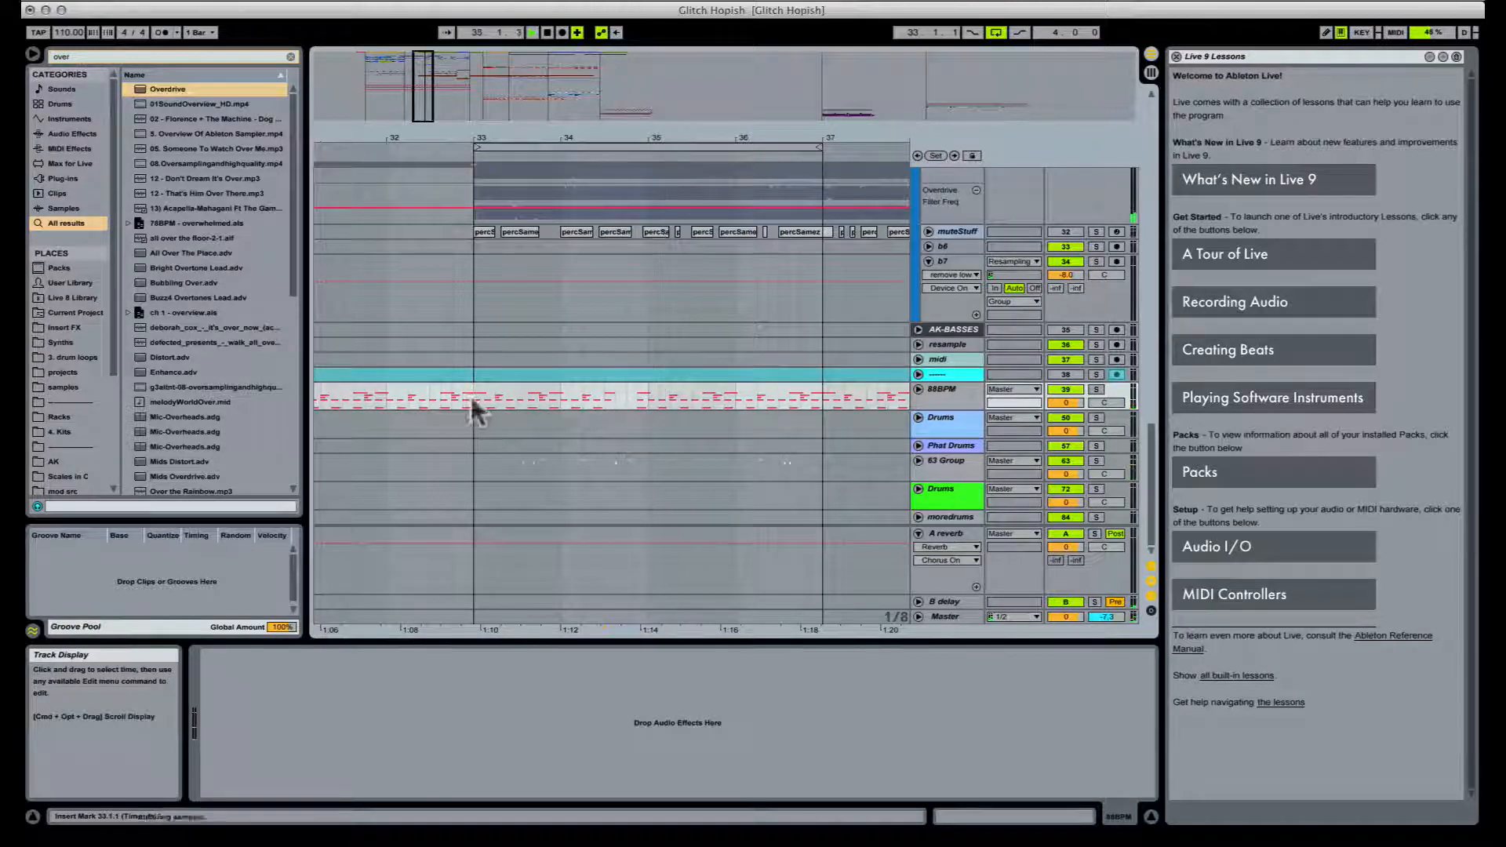
{"action": "left_click_drag", "start_coordinate": [628, 469], "coordinate": [643, 469]}
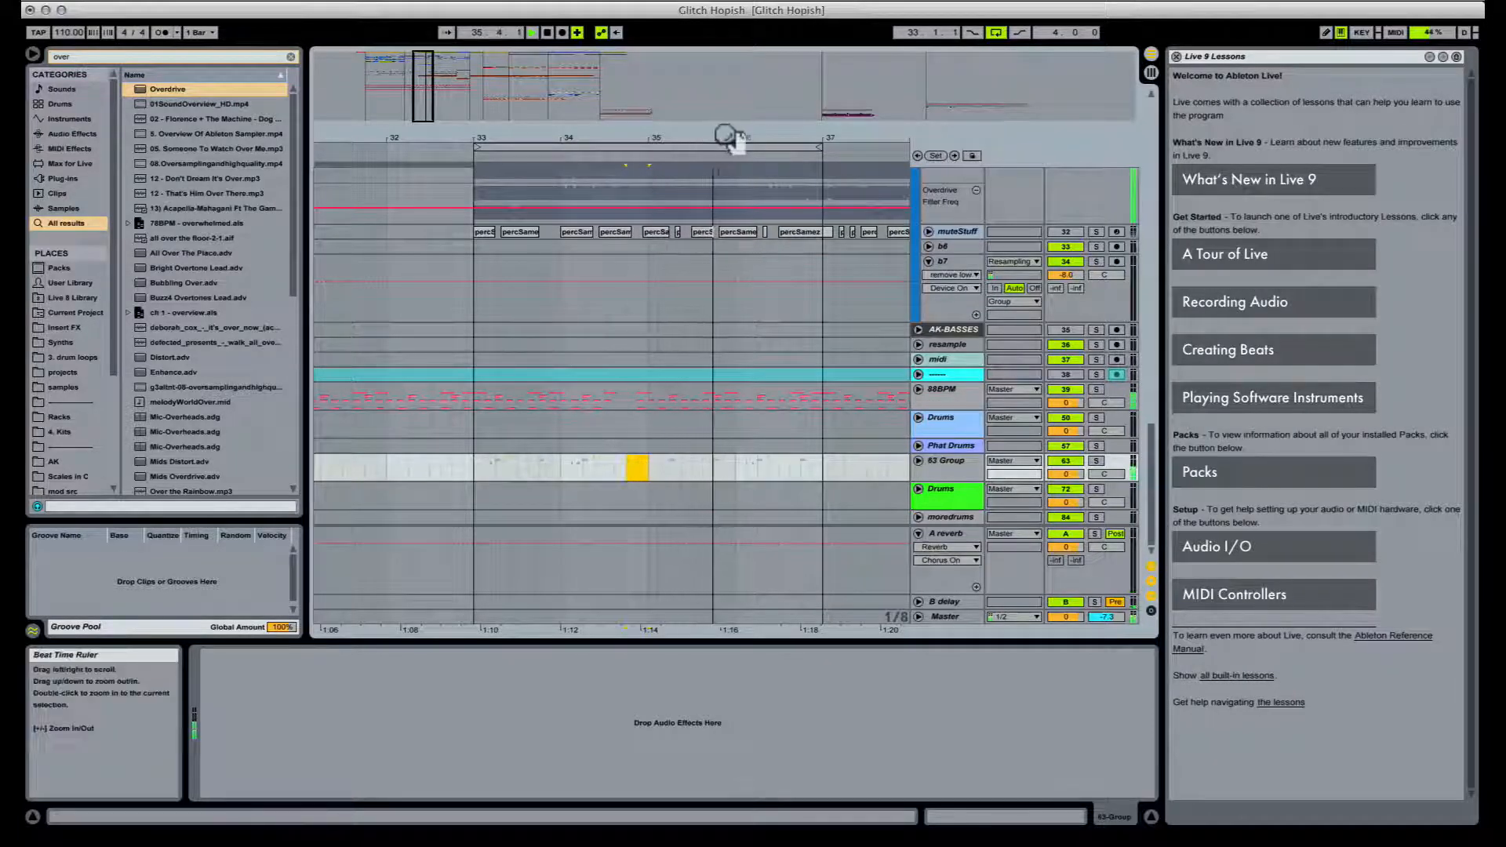
{"action": "left_click_drag", "start_coordinate": [726, 137], "coordinate": [627, 171]}
Step: Fold the vox group and turn off the arrangement loop
{"action": "scroll", "coordinate": [639, 341], "scroll_direction": "up", "scroll_amount": 15}
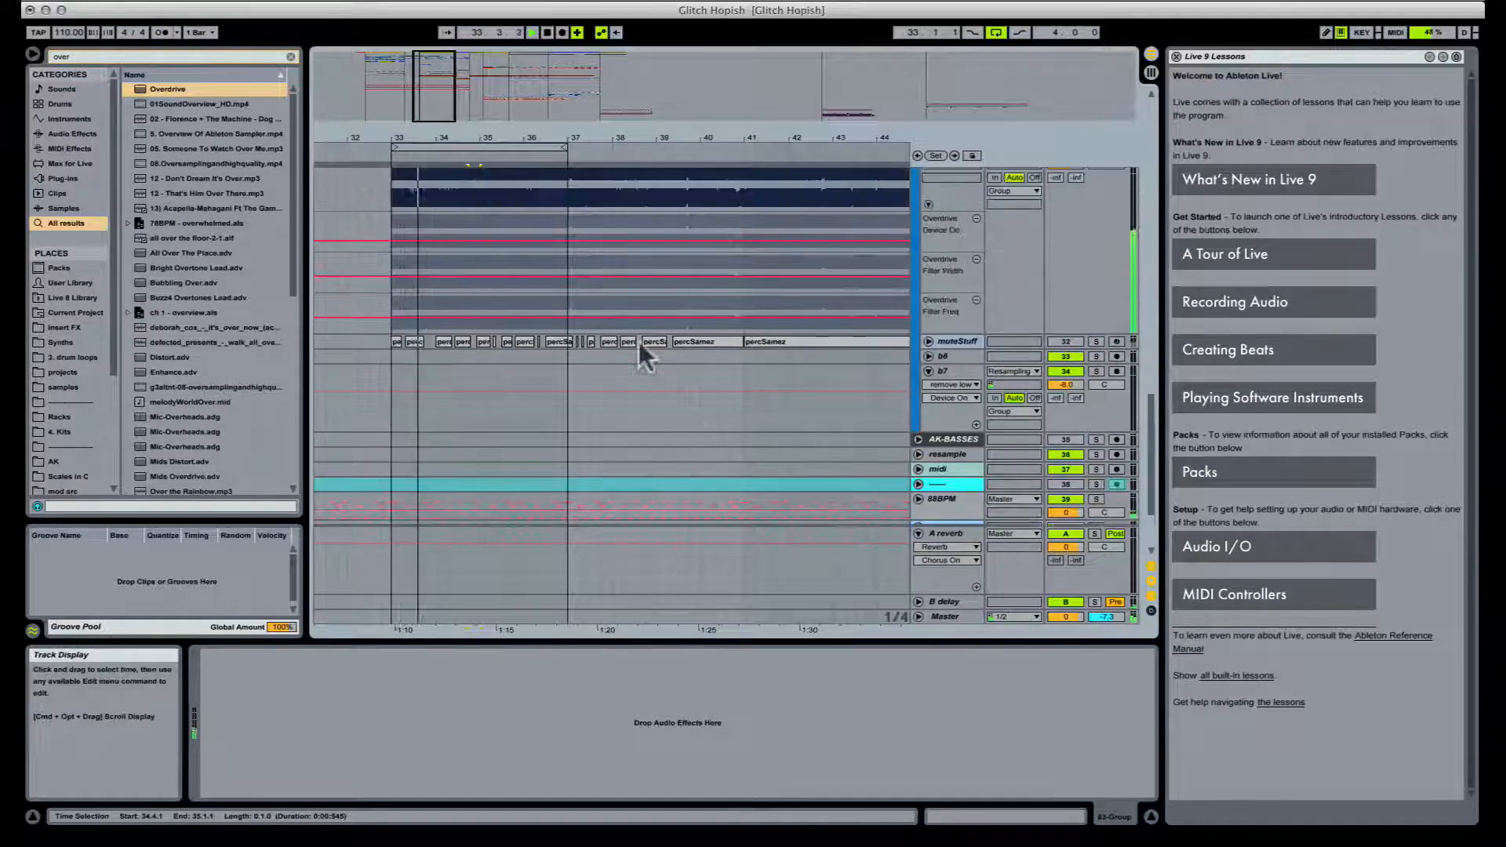
{"action": "scroll", "coordinate": [639, 342], "scroll_direction": "up", "scroll_amount": 10}
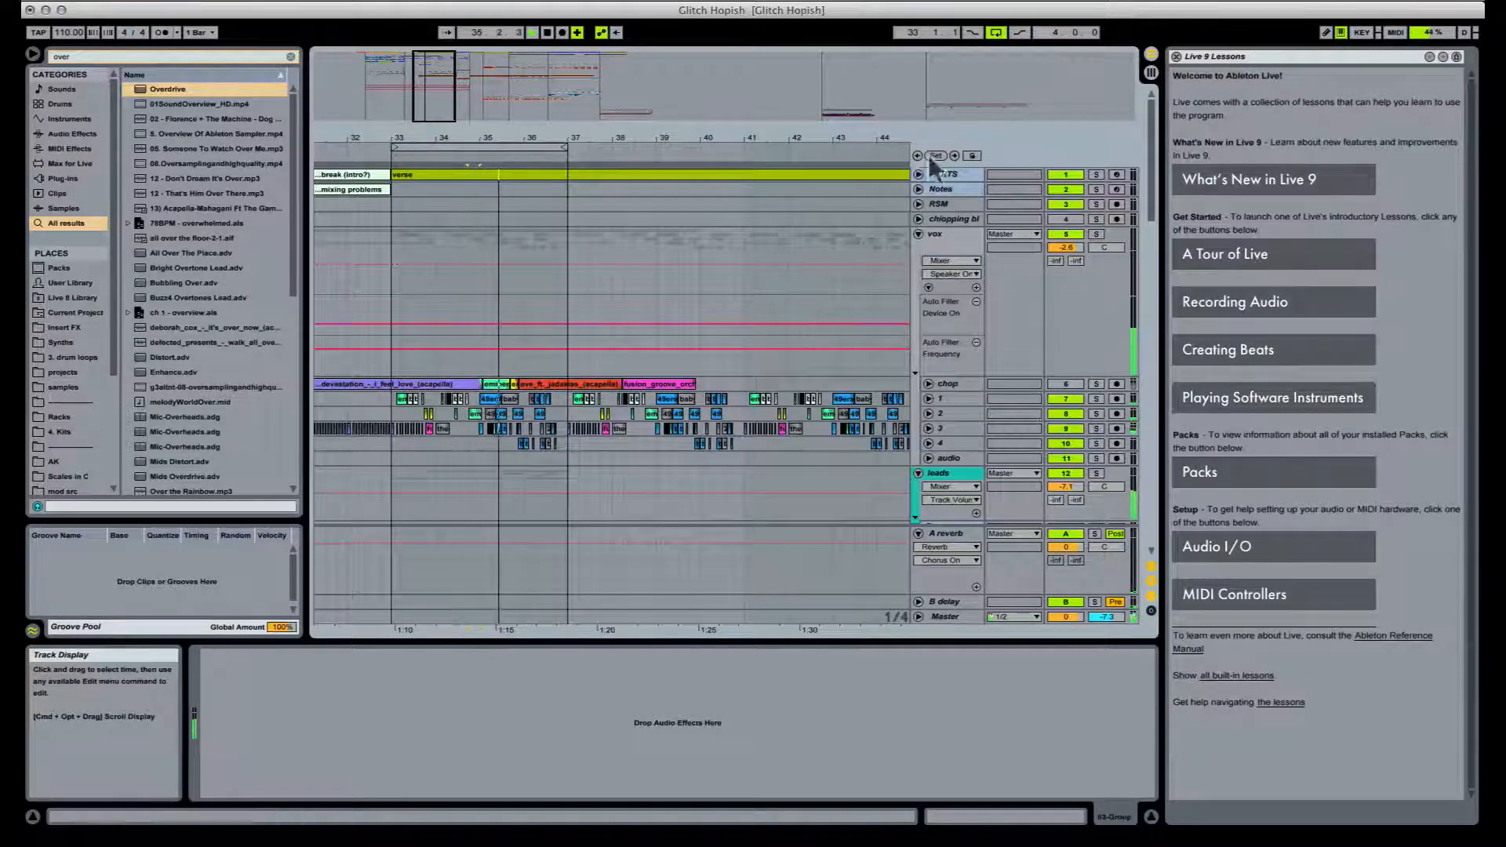
{"action": "left_click", "coordinate": [918, 234]}
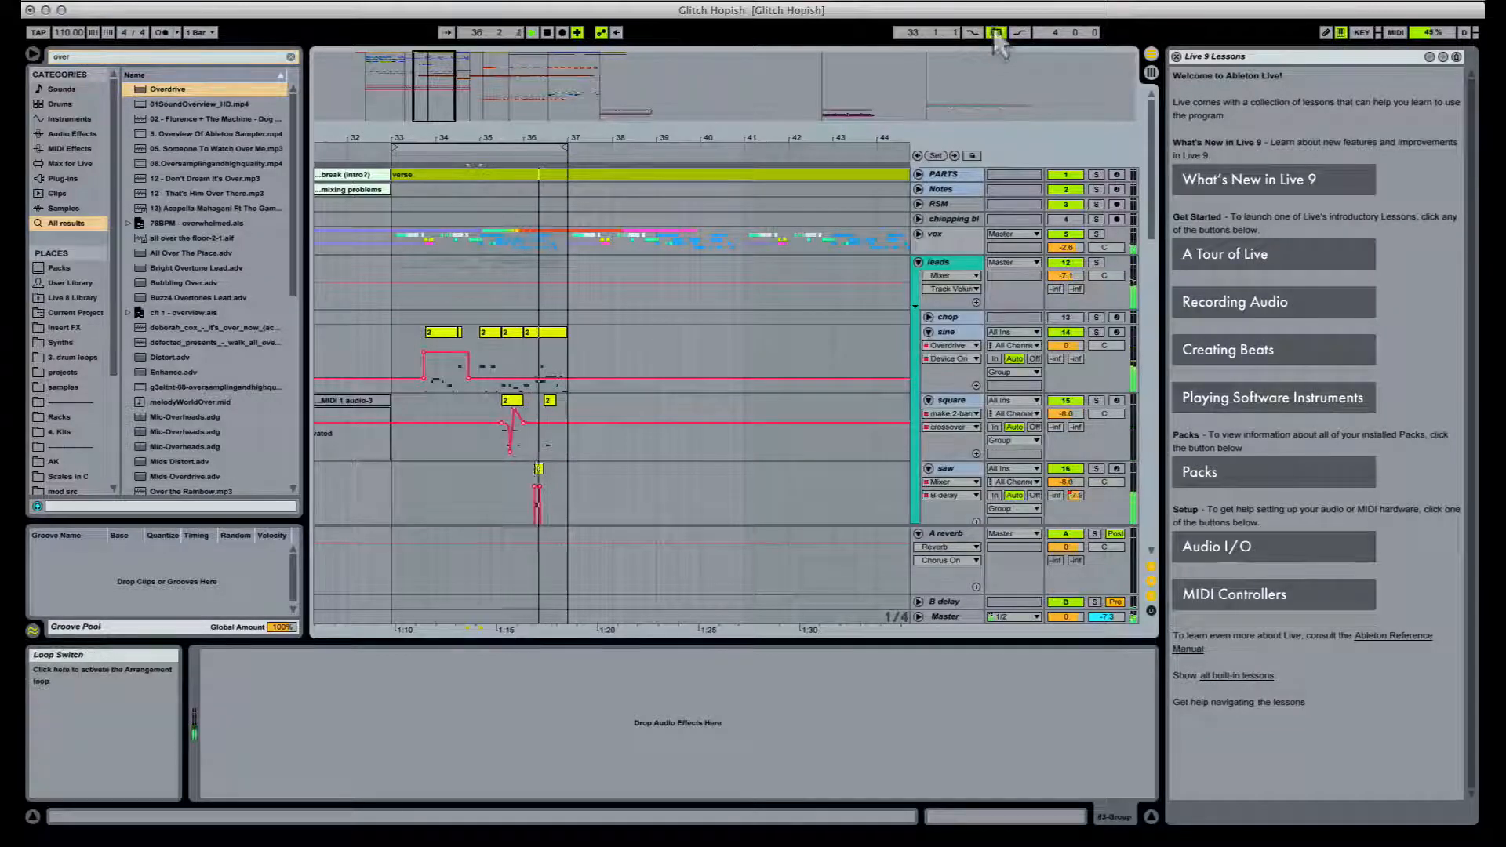
{"action": "scroll", "coordinate": [628, 243], "scroll_direction": "down", "scroll_amount": 4}
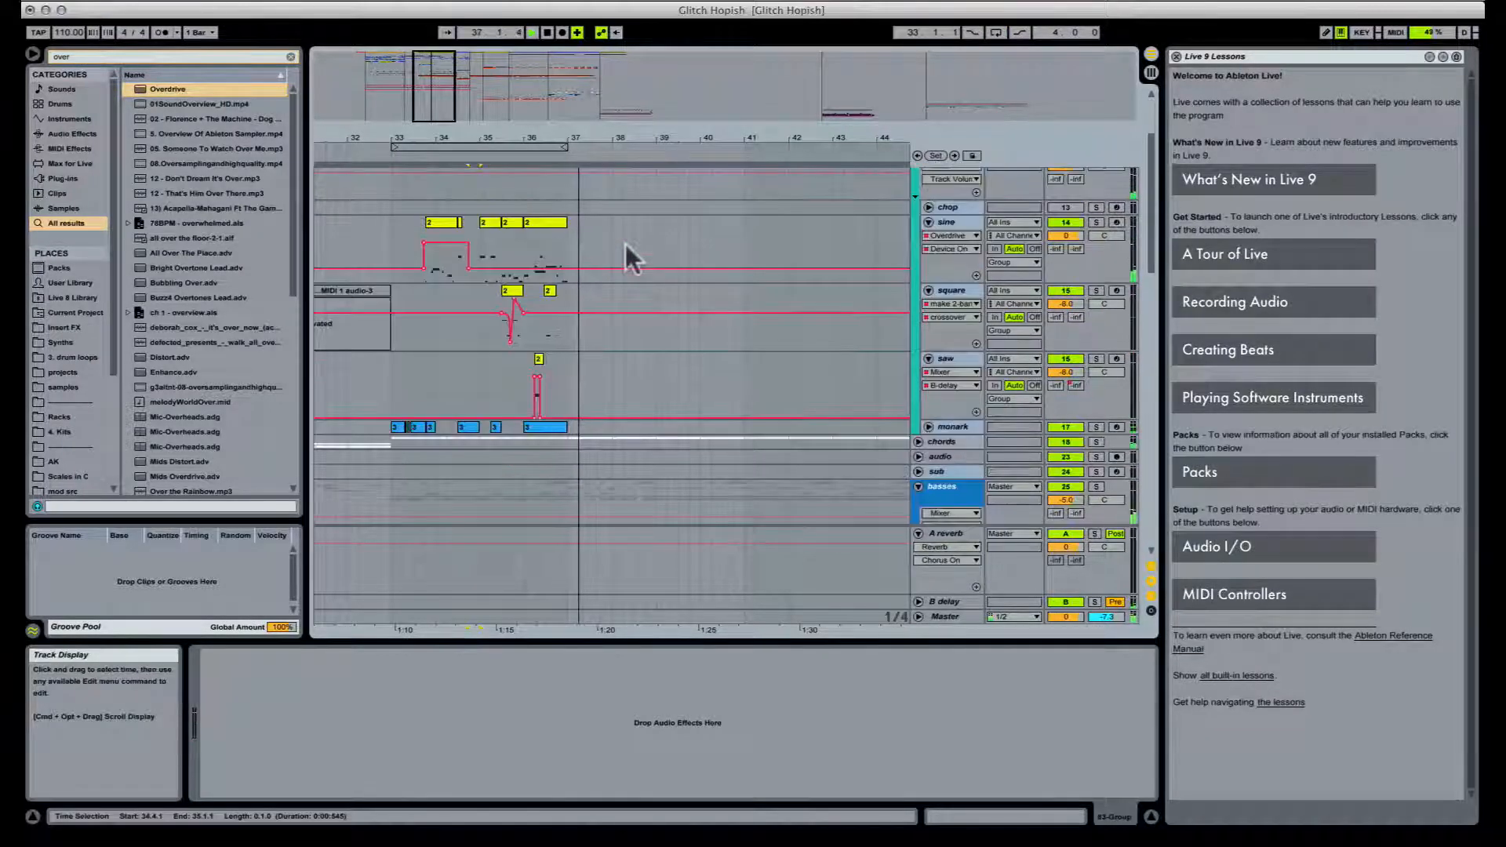
{"action": "scroll", "coordinate": [440, 287], "scroll_direction": "up", "scroll_amount": 3}
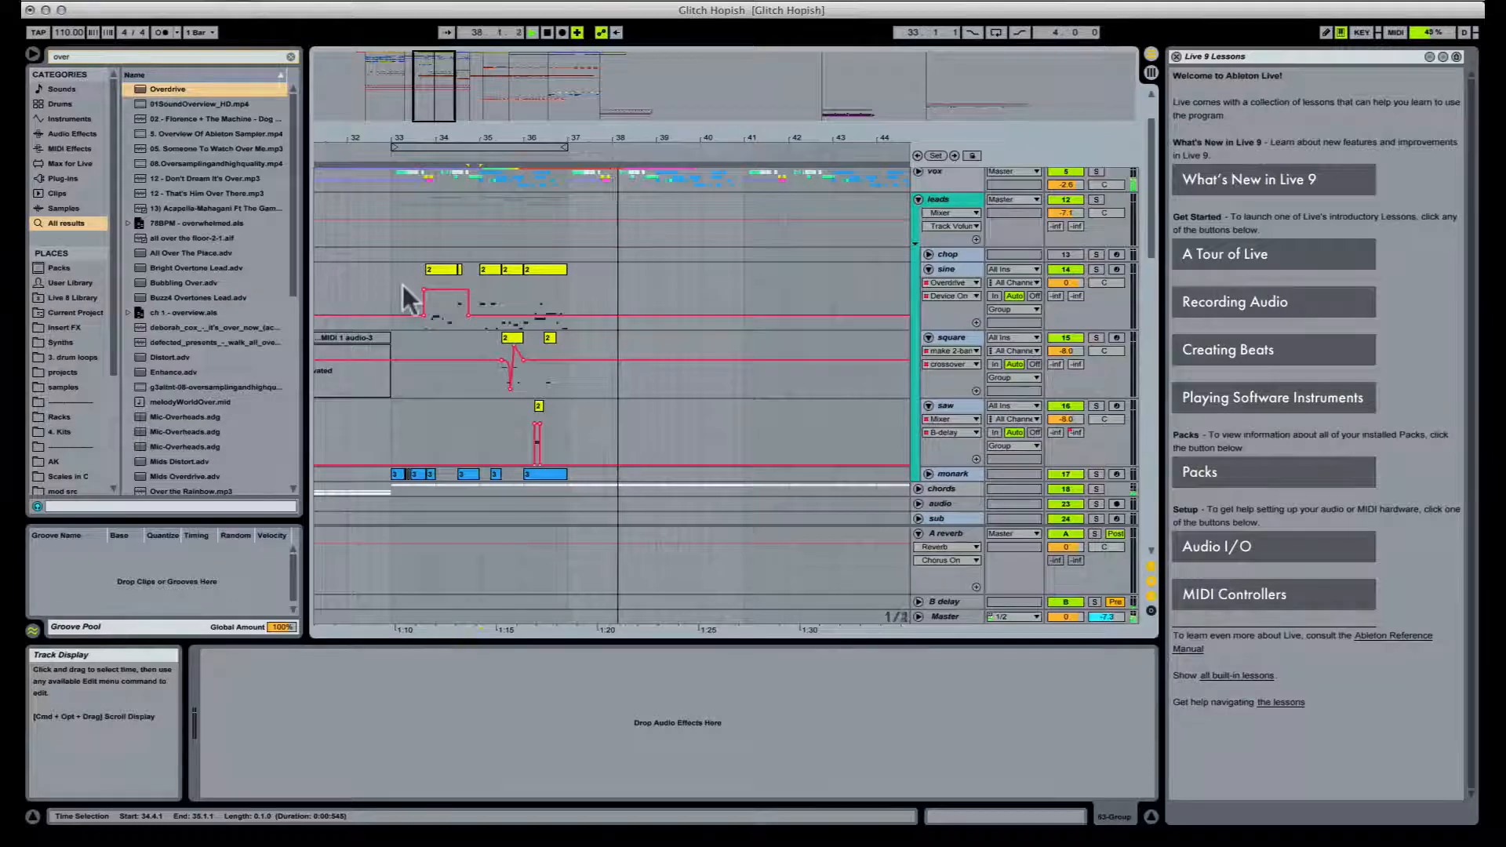
Step: Copy bars 33 to 37 of the sine, square, saw and monark tracks to bar 41
{"action": "left_click", "coordinate": [392, 276]}
{"action": "scroll", "coordinate": [392, 280], "scroll_direction": "down", "scroll_amount": 4}
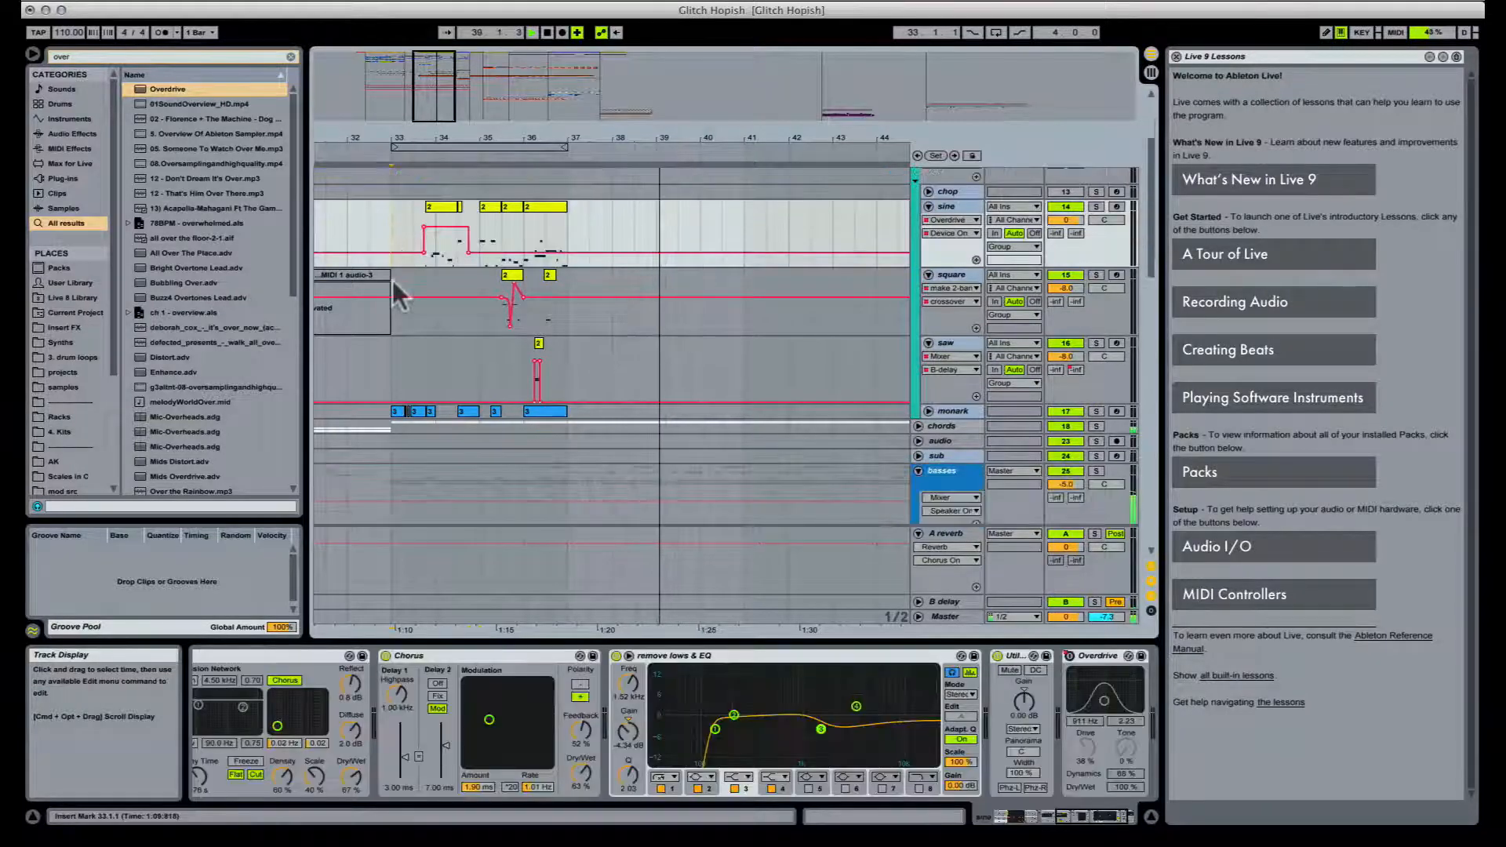
{"action": "left_click_drag", "start_coordinate": [392, 227], "coordinate": [572, 409]}
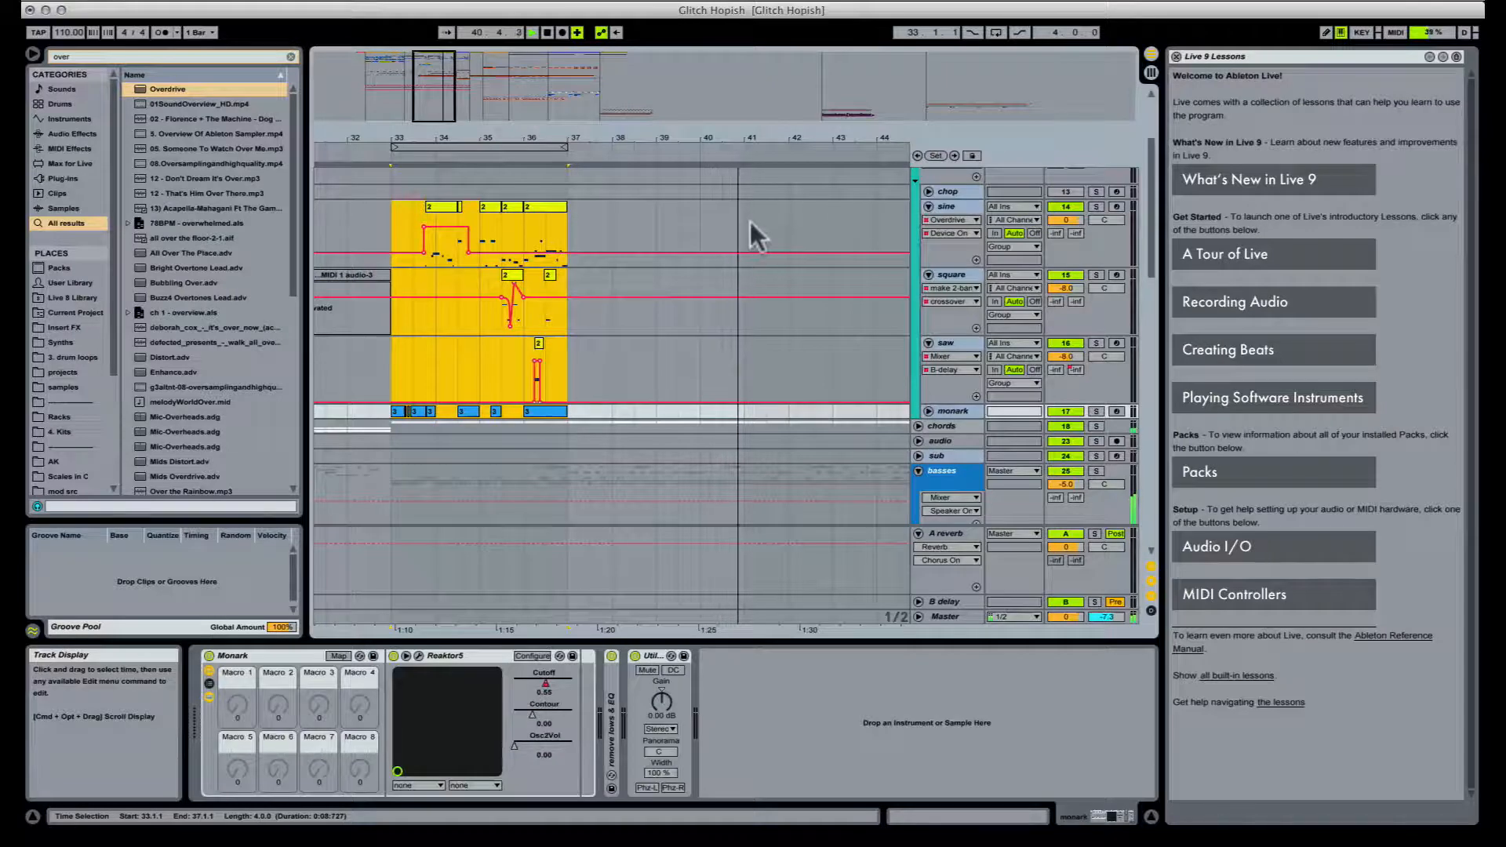
{"action": "left_click", "coordinate": [750, 221]}
{"action": "scroll", "coordinate": [758, 259], "scroll_direction": "up", "scroll_amount": 7}
{"action": "key", "text": "super+v"}
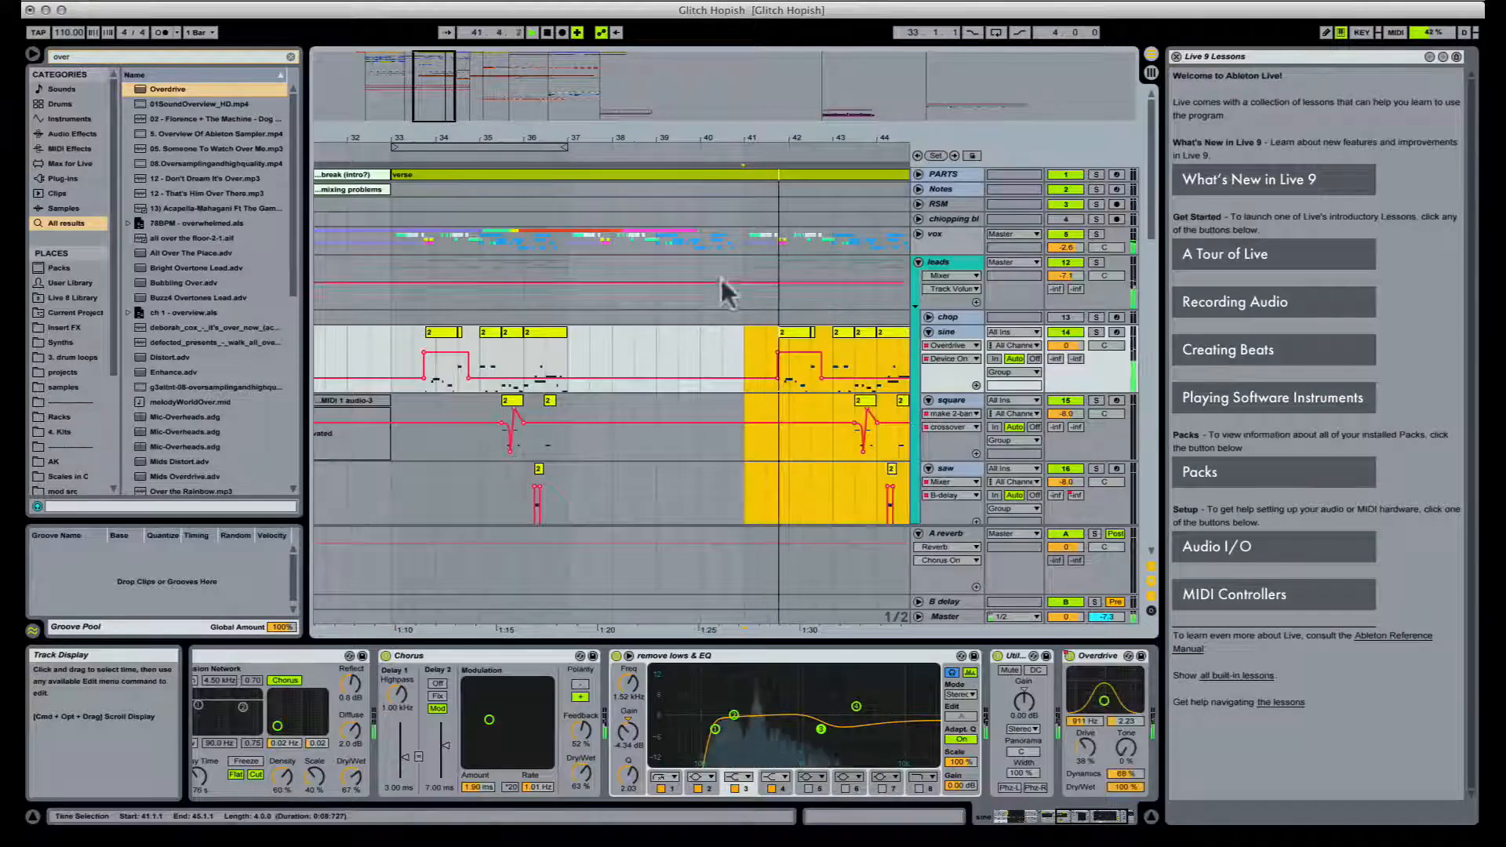
Step: Deactivate the talk clip at bar 42.3 on the b1 track in the basses group
{"action": "scroll", "coordinate": [722, 250], "scroll_direction": "down", "scroll_amount": 4}
{"action": "scroll", "coordinate": [727, 277], "scroll_direction": "down", "scroll_amount": 5}
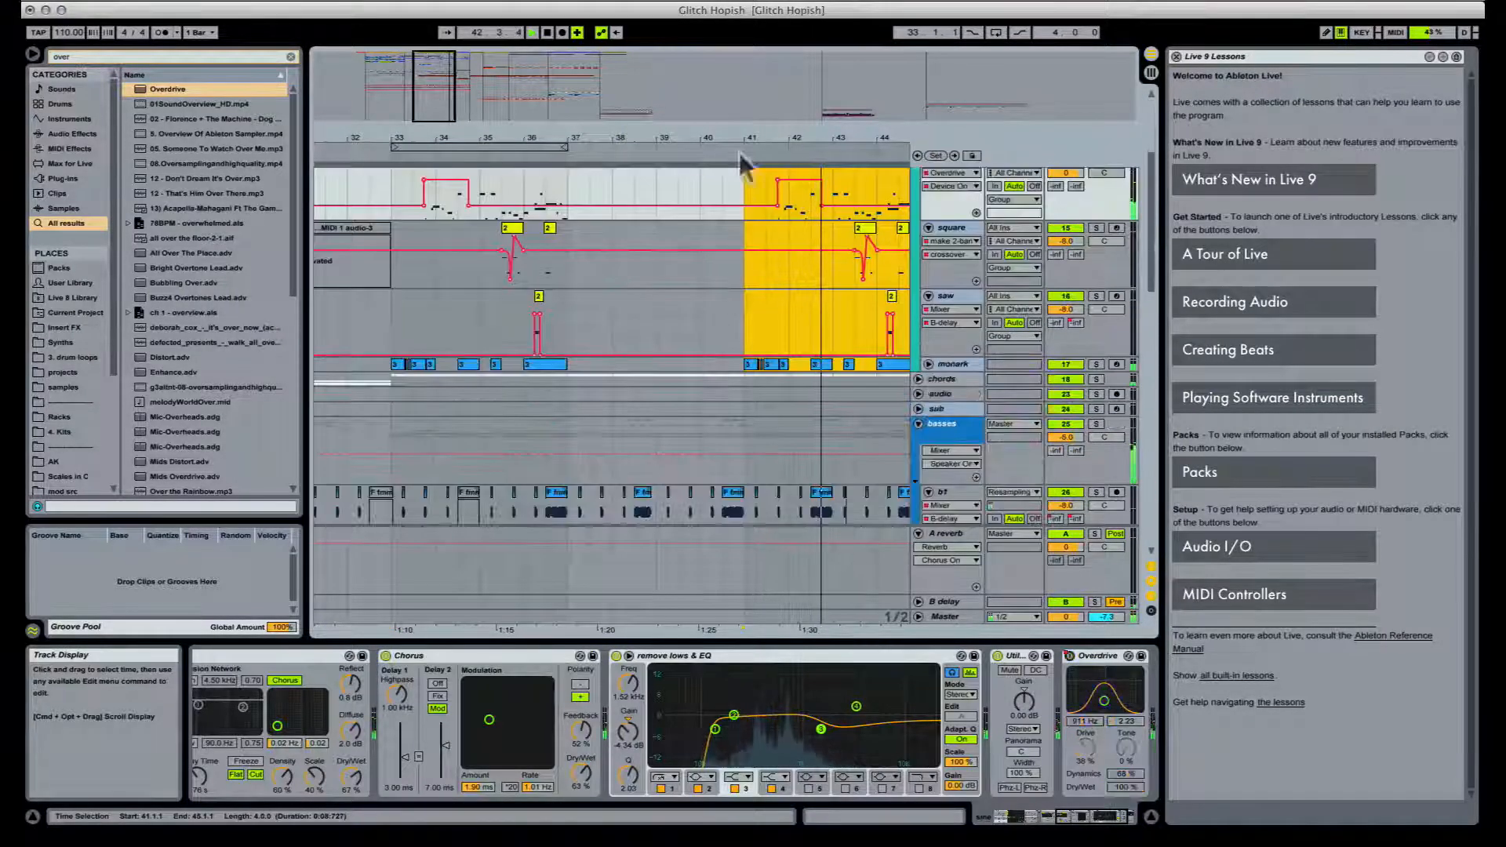
{"action": "left_click_drag", "start_coordinate": [792, 139], "coordinate": [630, 138]}
{"action": "scroll", "coordinate": [667, 390], "scroll_direction": "down", "scroll_amount": 3}
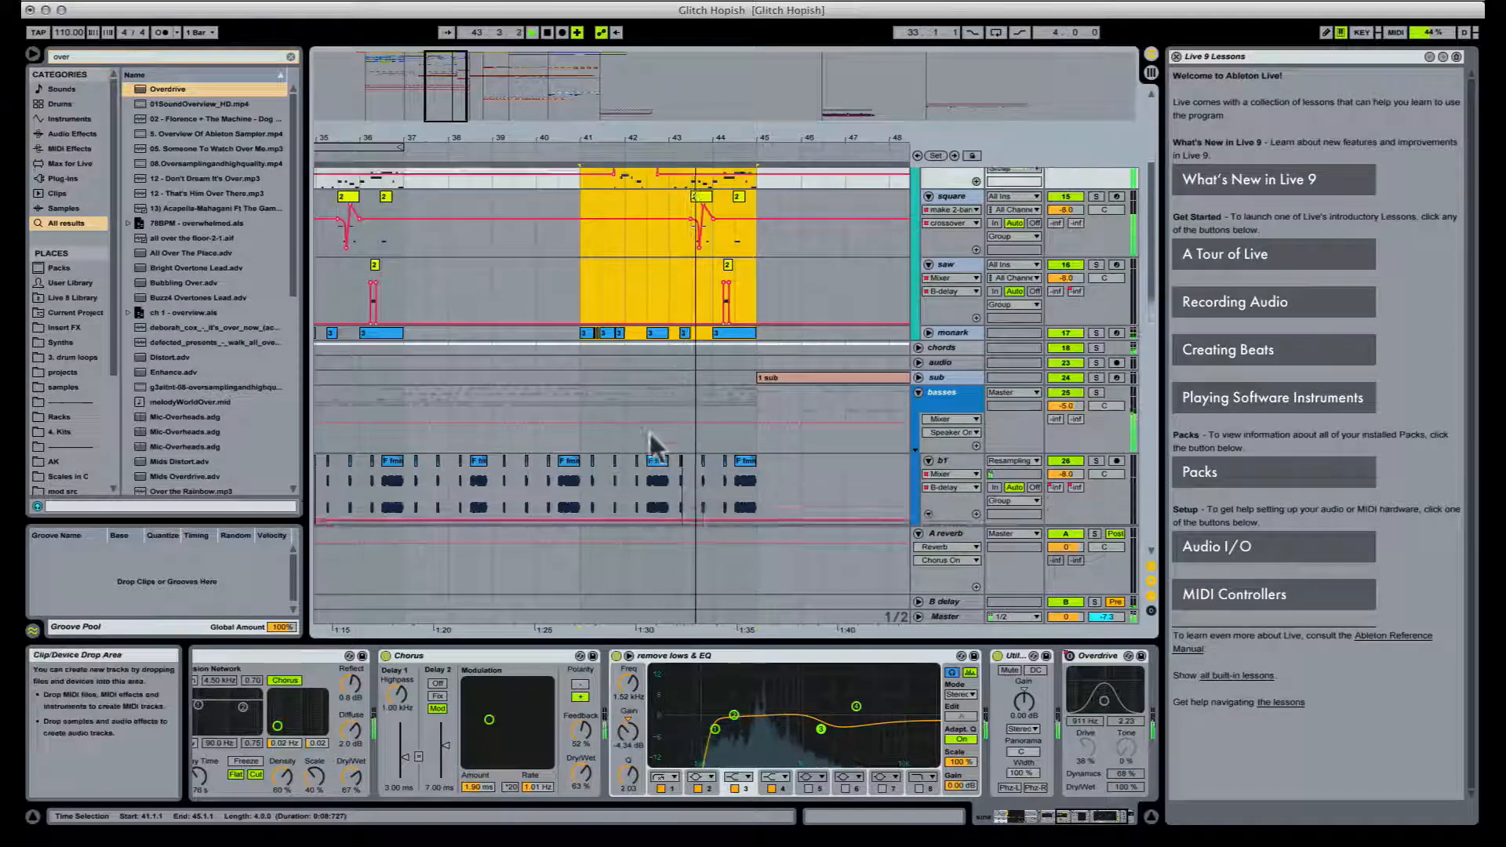
{"action": "left_click", "coordinate": [655, 445]}
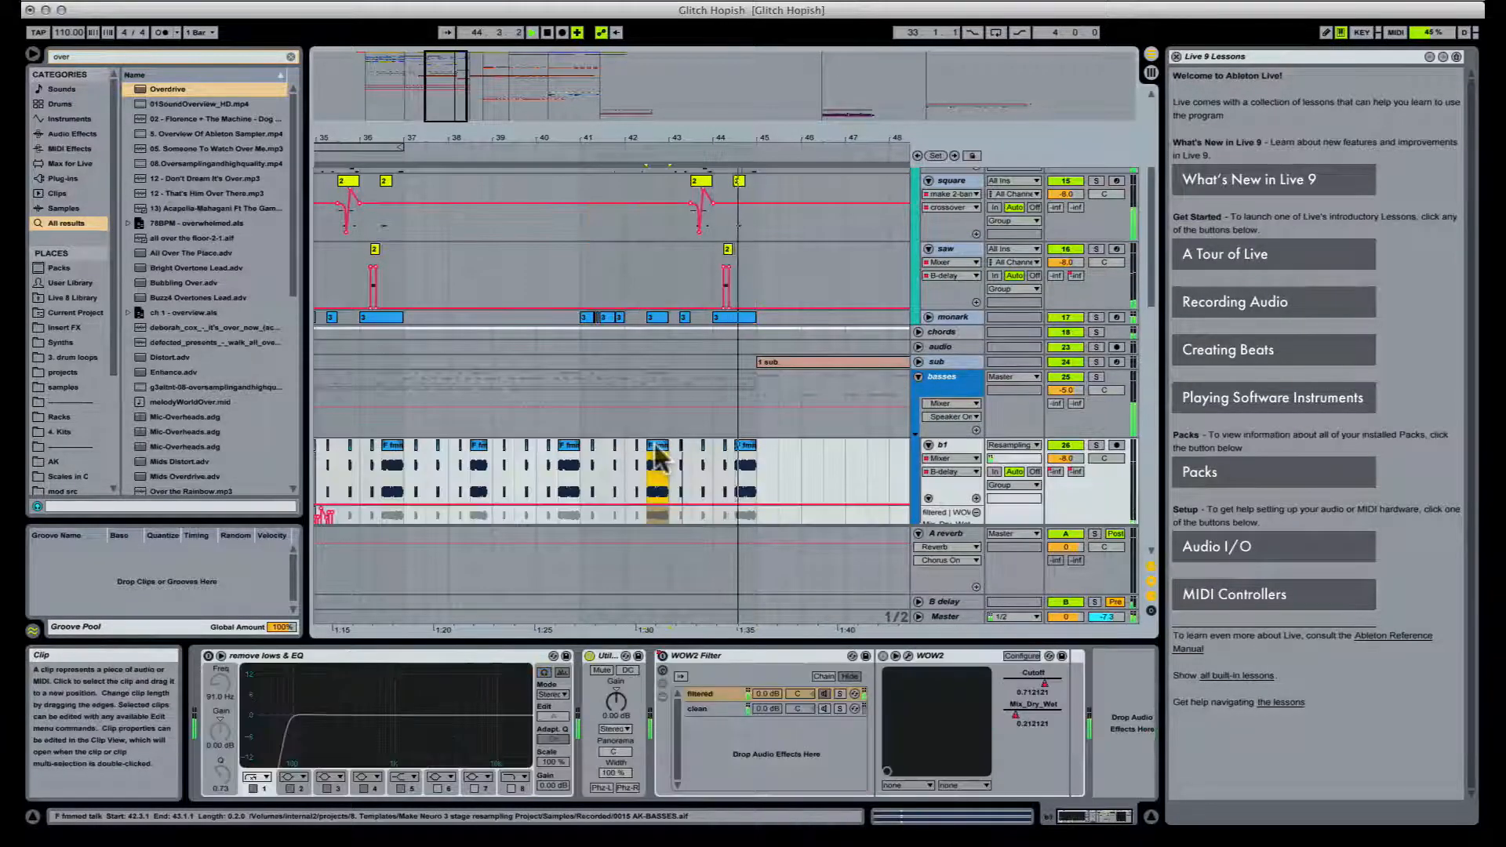
{"action": "scroll", "coordinate": [643, 423], "scroll_direction": "down", "scroll_amount": 1}
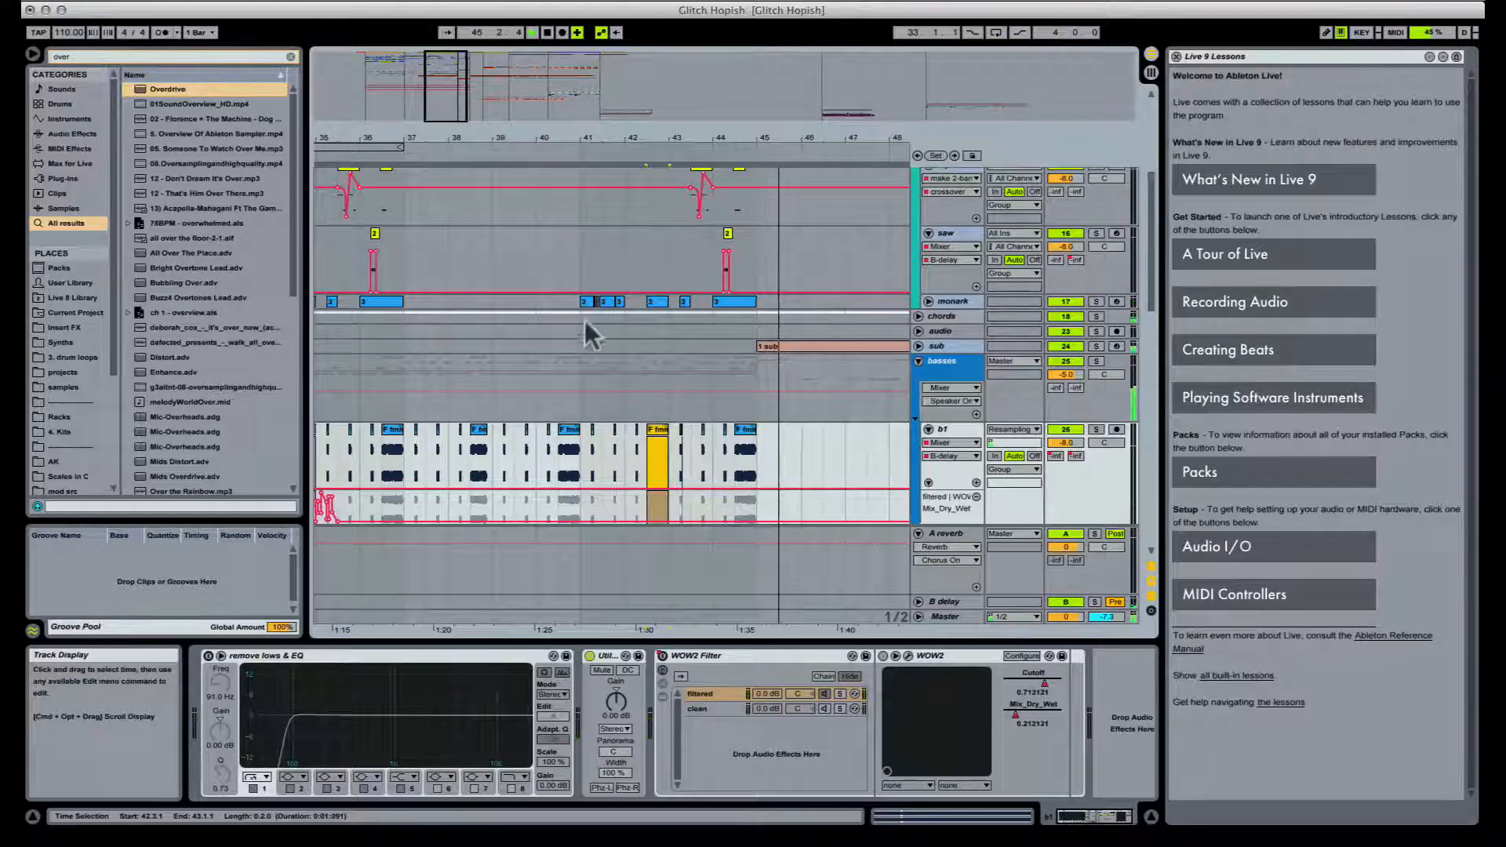
Step: Examine the copied lead clips between bars 41 and 45, from the chop track down to monark
{"action": "scroll", "coordinate": [579, 339], "scroll_direction": "up", "scroll_amount": 5}
{"action": "scroll", "coordinate": [579, 339], "scroll_direction": "up", "scroll_amount": 5}
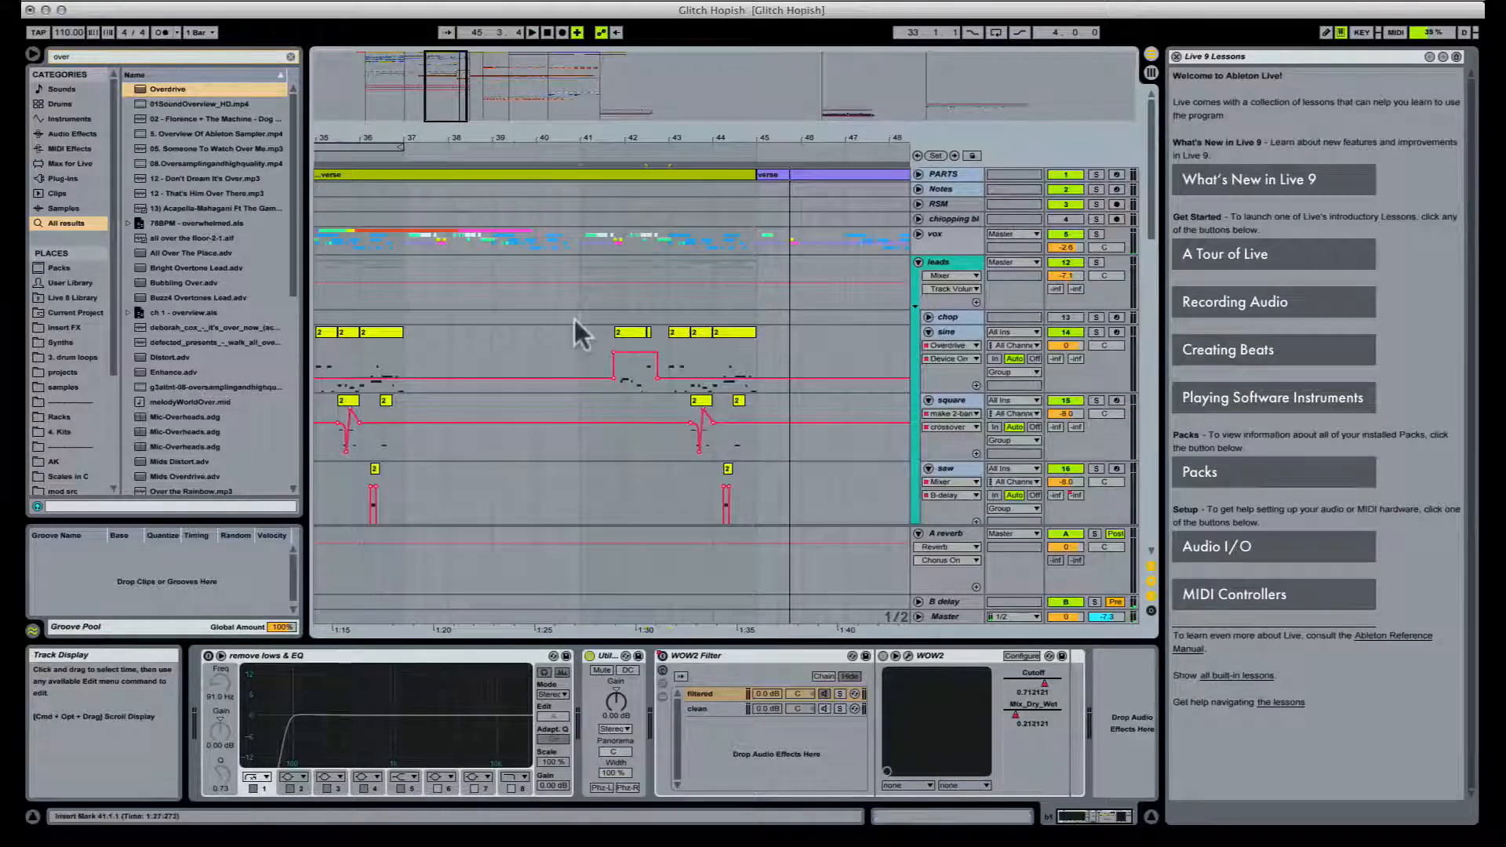
{"action": "left_click", "coordinate": [573, 317]}
{"action": "left_click_drag", "start_coordinate": [406, 306], "coordinate": [729, 321]}
{"action": "scroll", "coordinate": [728, 323], "scroll_direction": "down", "scroll_amount": 5}
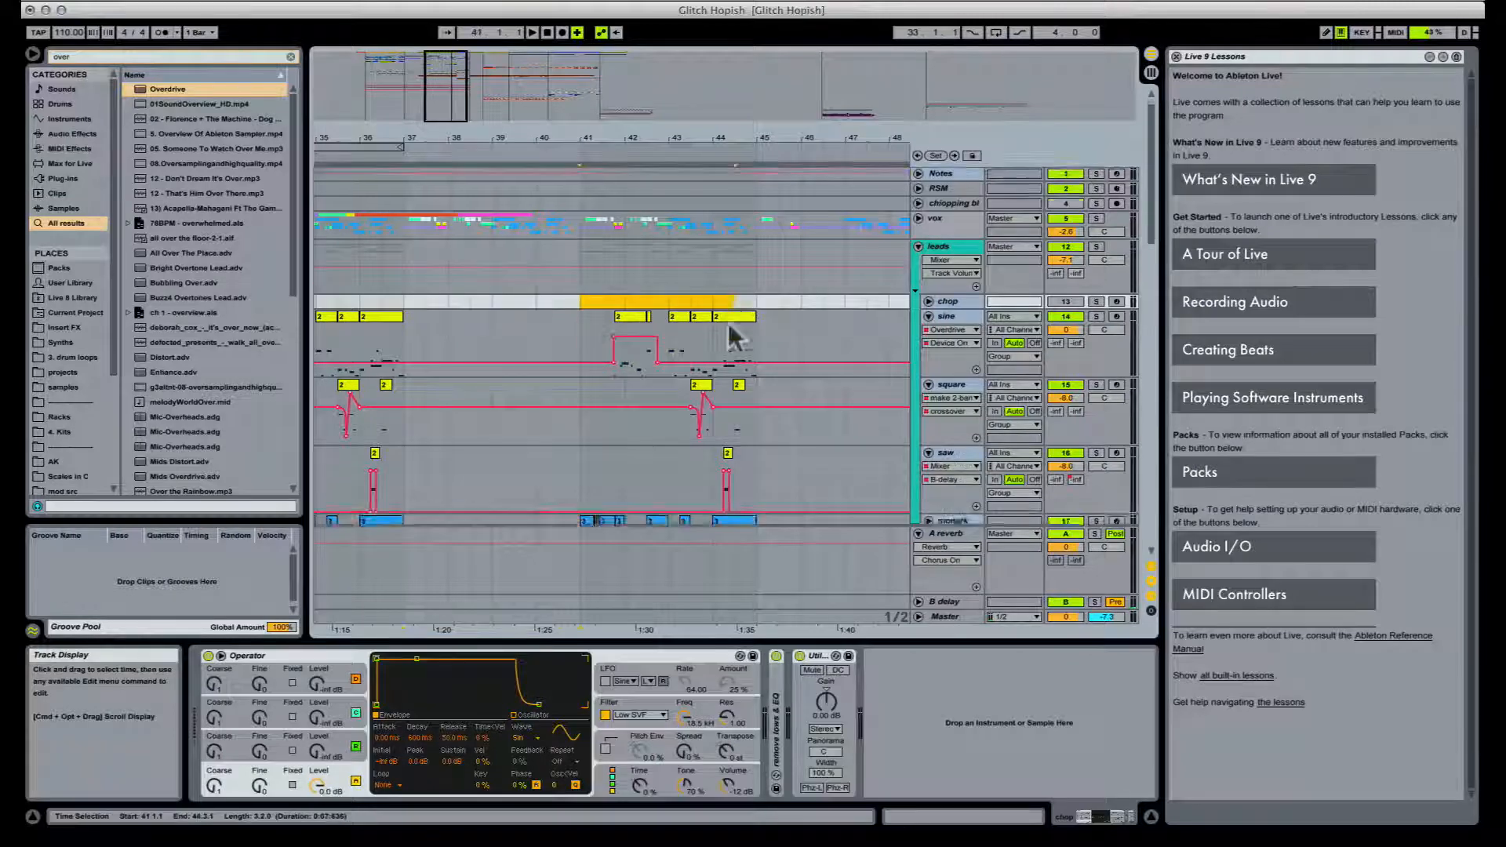
{"action": "scroll", "coordinate": [557, 377], "scroll_direction": "up", "scroll_amount": 1}
{"action": "scroll", "coordinate": [558, 371], "scroll_direction": "up", "scroll_amount": 3}
{"action": "left_click", "coordinate": [576, 331]}
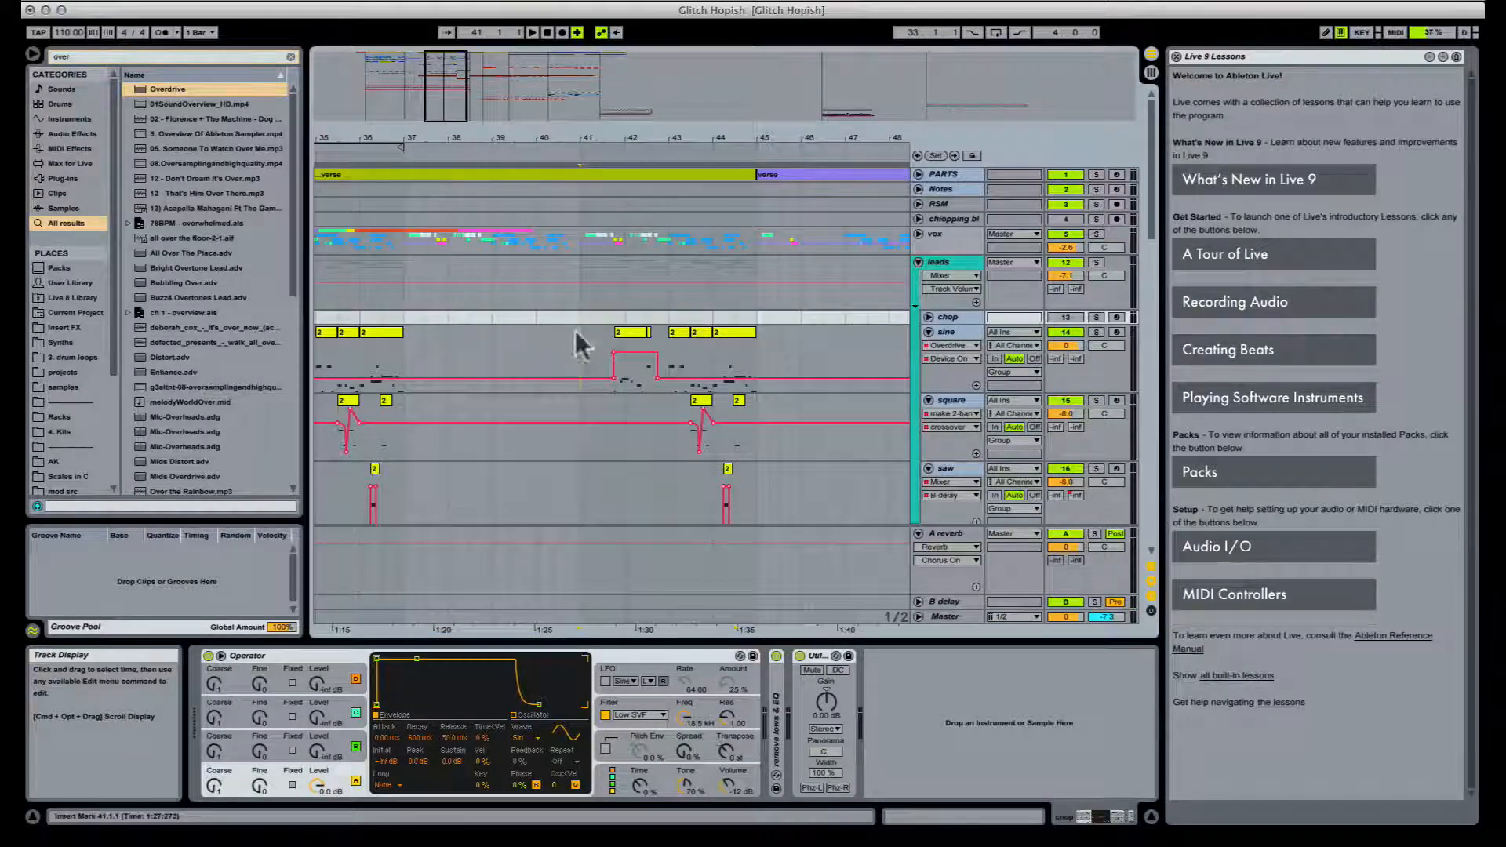
Step: Insert an empty clip from bar 37 to bar 41 on the Notes track and name it "no lead"
{"action": "left_click_drag", "start_coordinate": [572, 143], "coordinate": [636, 150]}
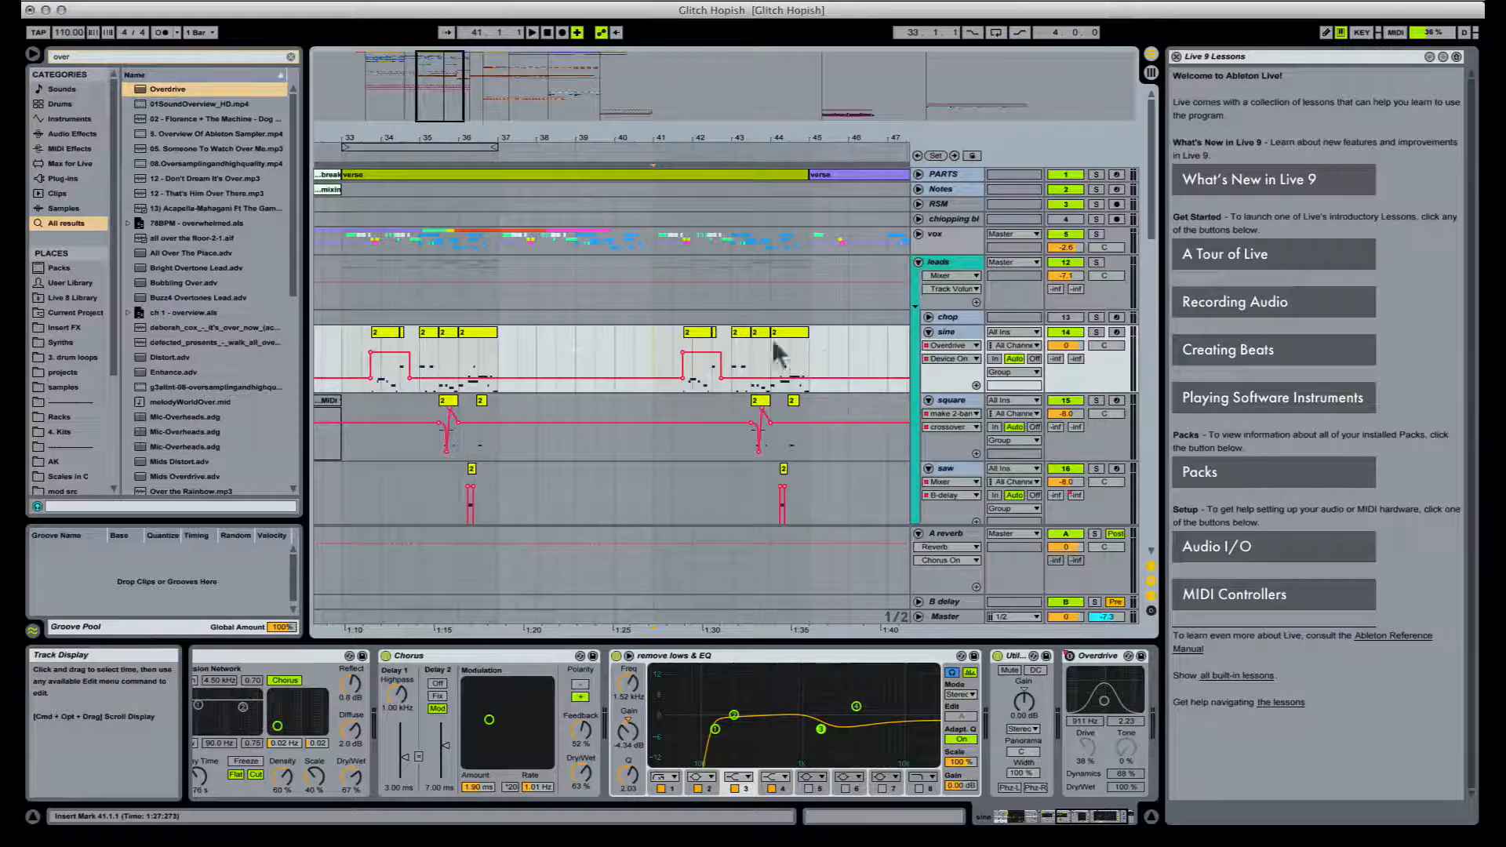
{"action": "left_click", "coordinate": [496, 352]}
{"action": "scroll", "coordinate": [496, 351], "scroll_direction": "down", "scroll_amount": 5}
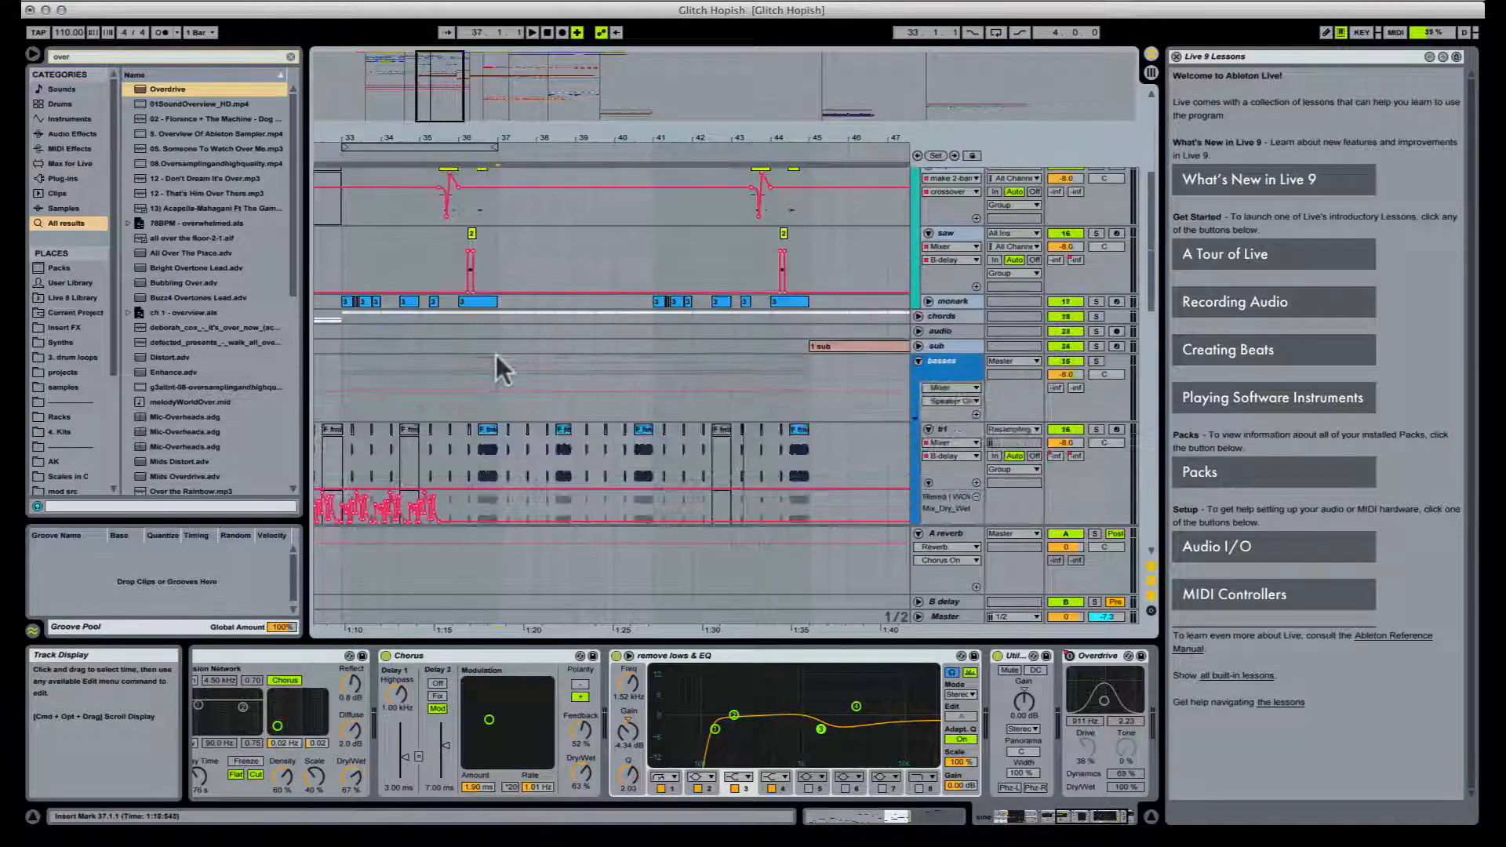
{"action": "scroll", "coordinate": [495, 352], "scroll_direction": "up", "scroll_amount": 5}
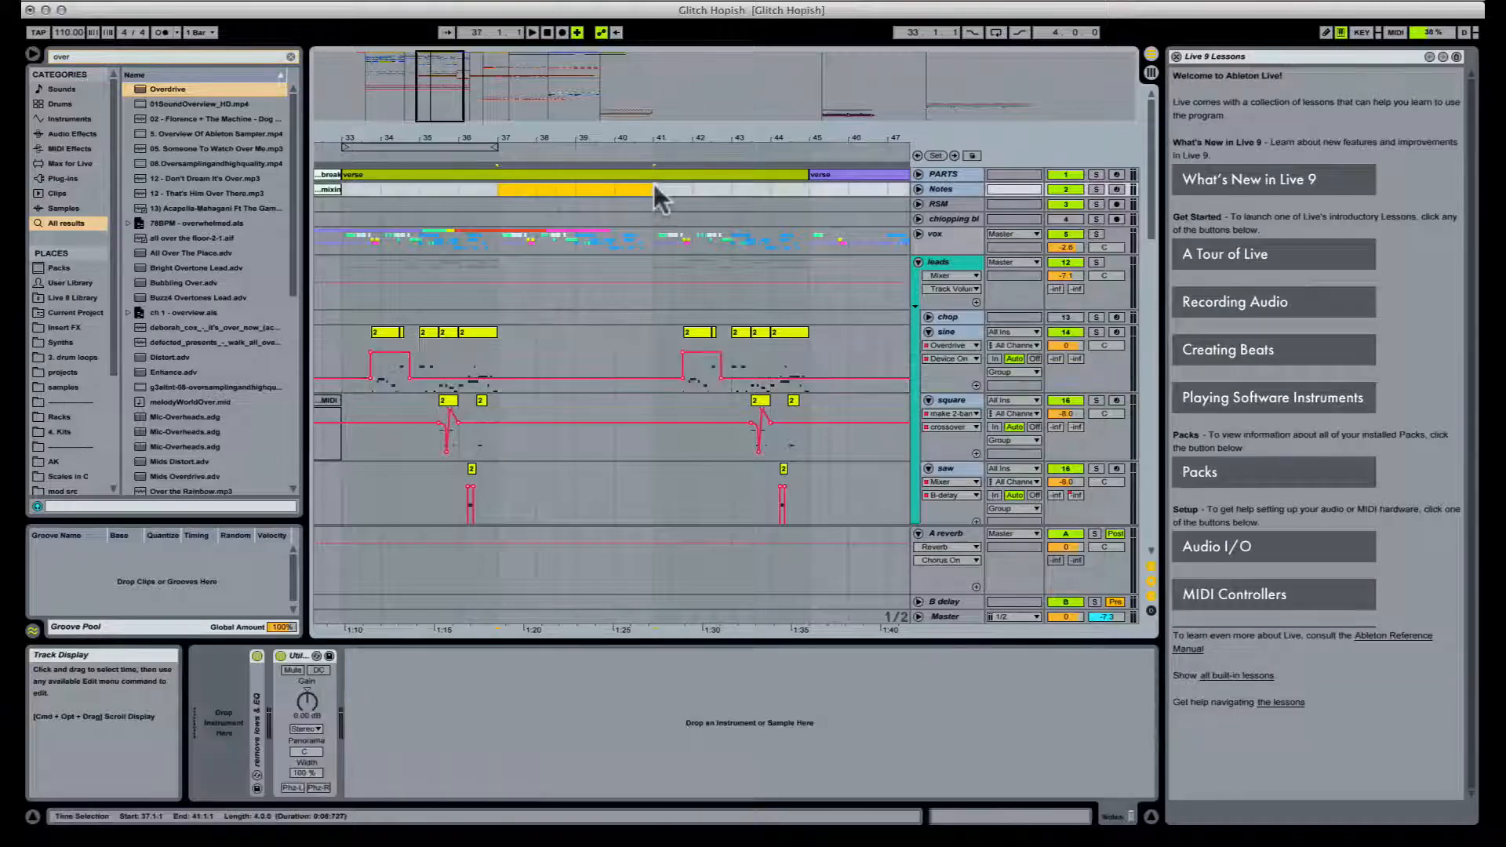
{"action": "key", "text": "super+shift+m"}
{"action": "key", "text": "super+r"}
{"action": "type", "text": "no lead"}
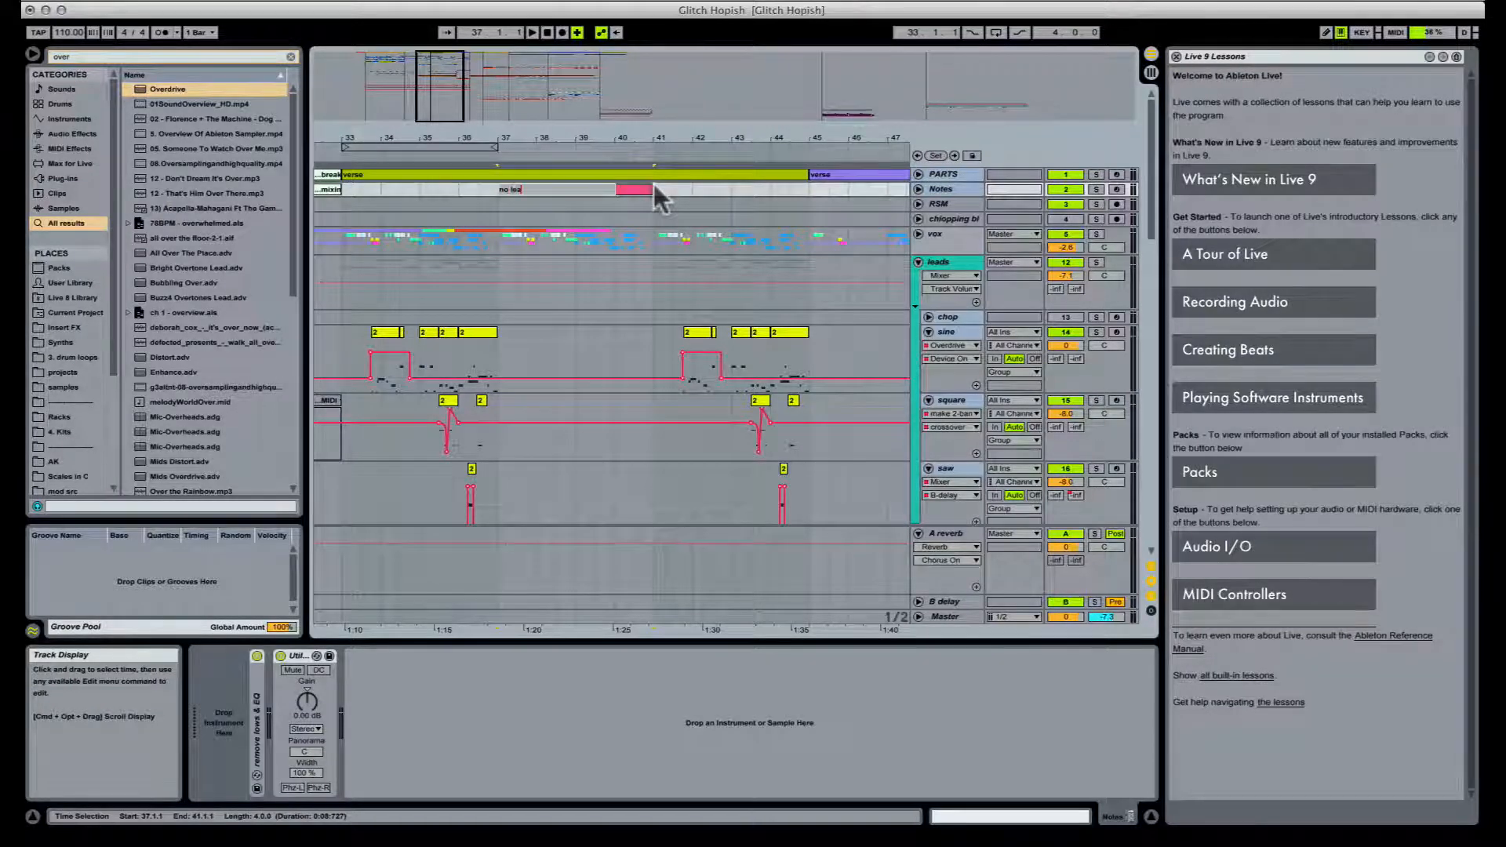
{"action": "key", "text": "Return"}
Step: Fold the basses group and briefly collapse the leads group to view its clip overview
{"action": "scroll", "coordinate": [646, 333], "scroll_direction": "down", "scroll_amount": 3}
{"action": "scroll", "coordinate": [604, 349], "scroll_direction": "up", "scroll_amount": 3}
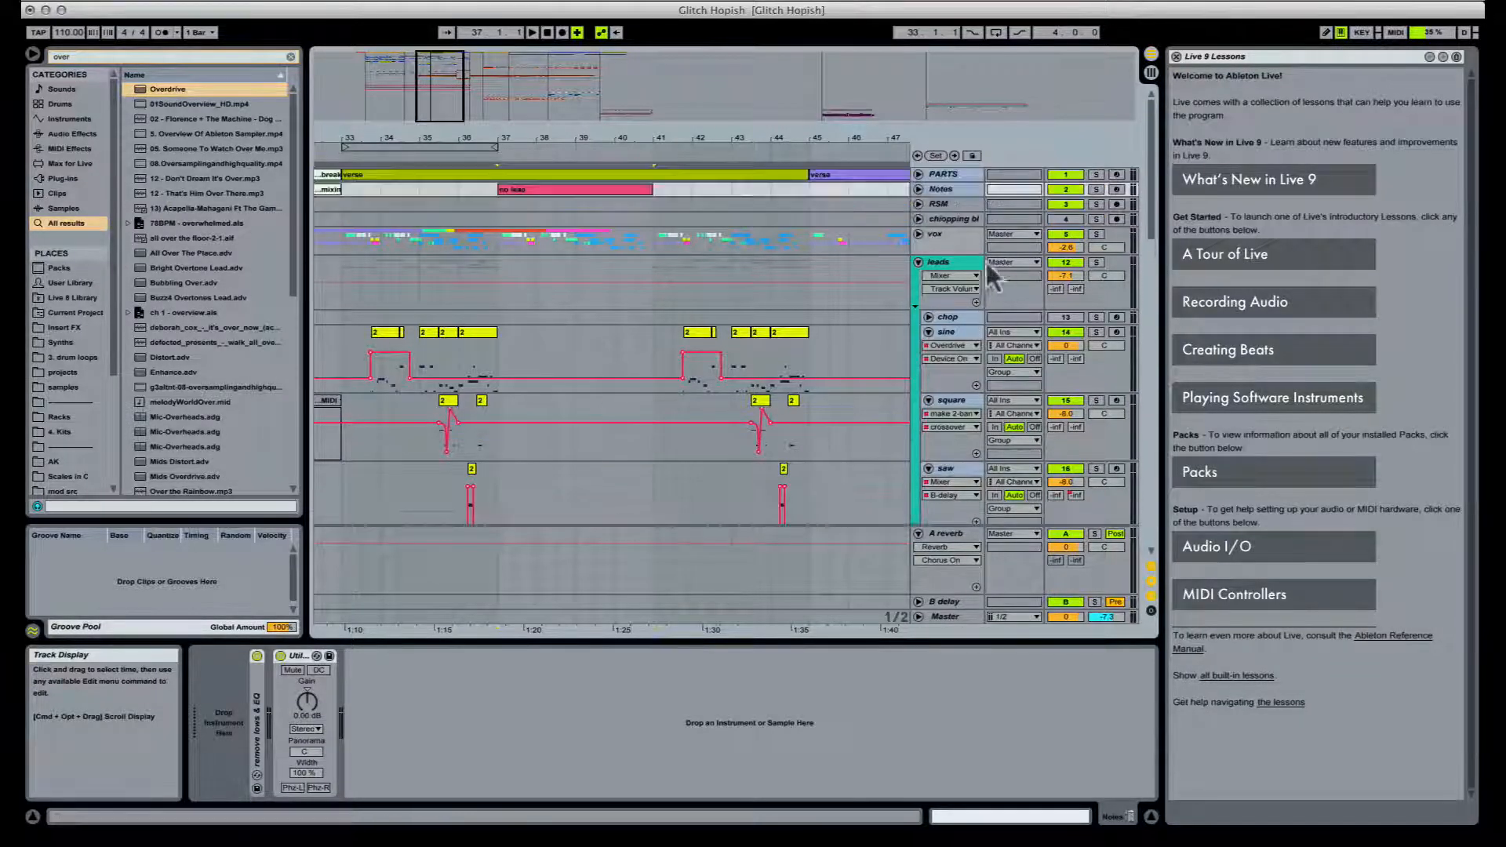
{"action": "left_click", "coordinate": [918, 262]}
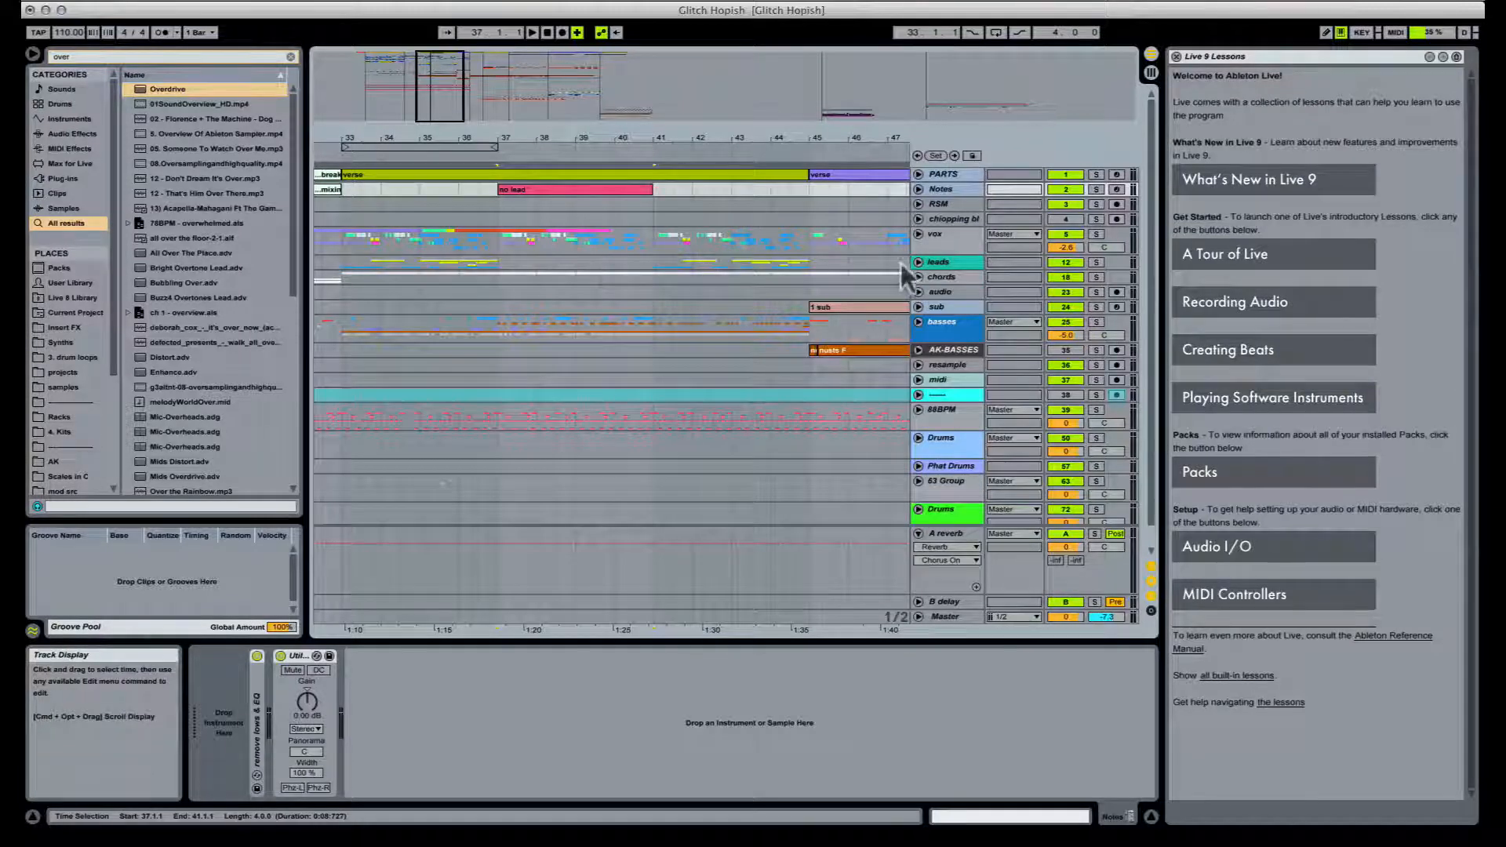
{"action": "left_click", "coordinate": [918, 262]}
Step: Play the verse from bar 33 and set the sine track's Overdrive Dry/Wet to 65%
{"action": "scroll", "coordinate": [548, 285], "scroll_direction": "down", "scroll_amount": 2}
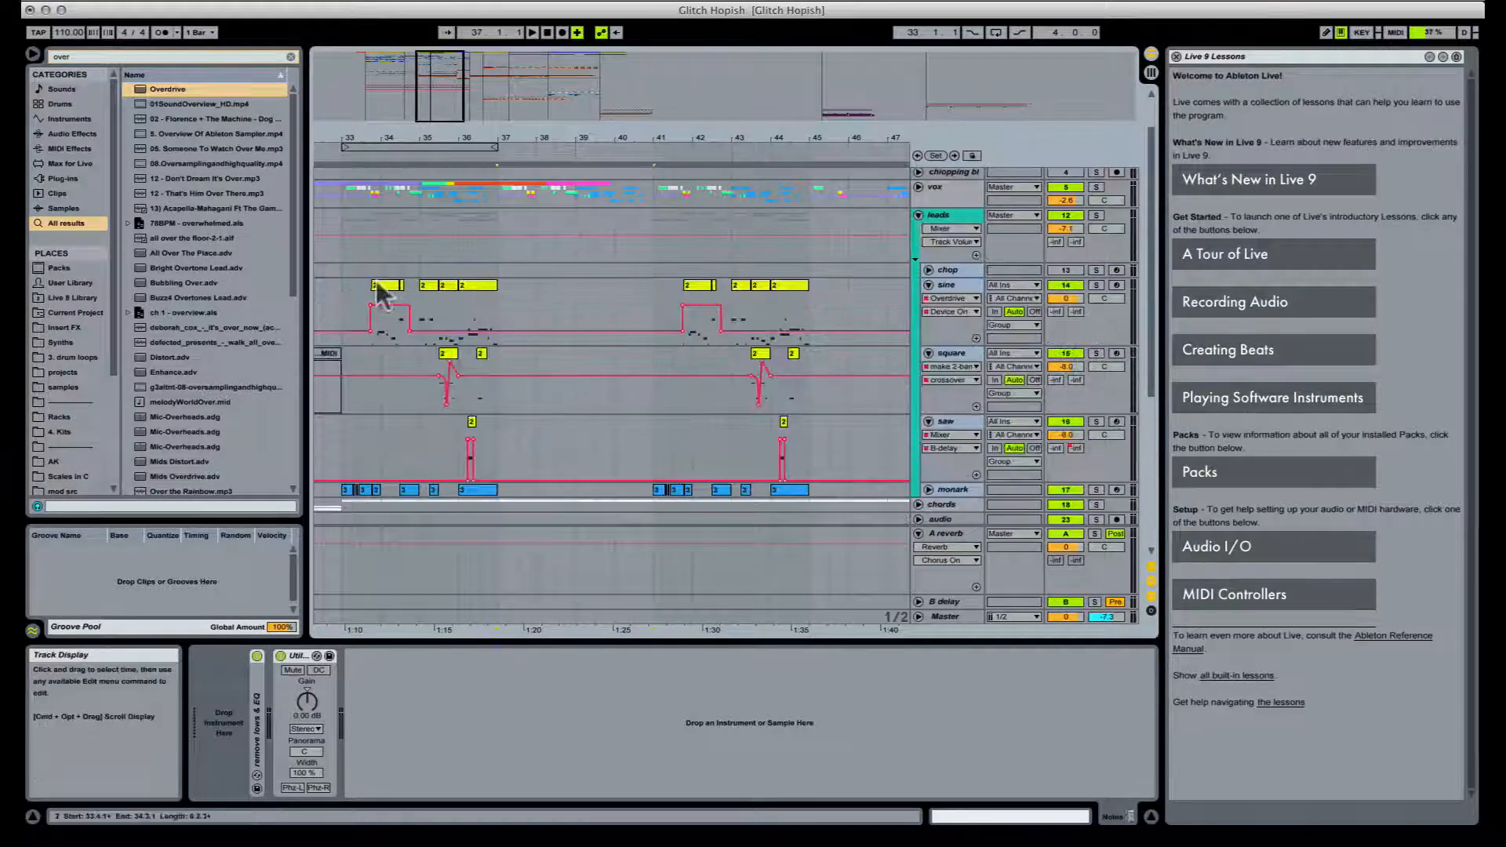
{"action": "left_click", "coordinate": [345, 287]}
{"action": "key", "text": "space"}
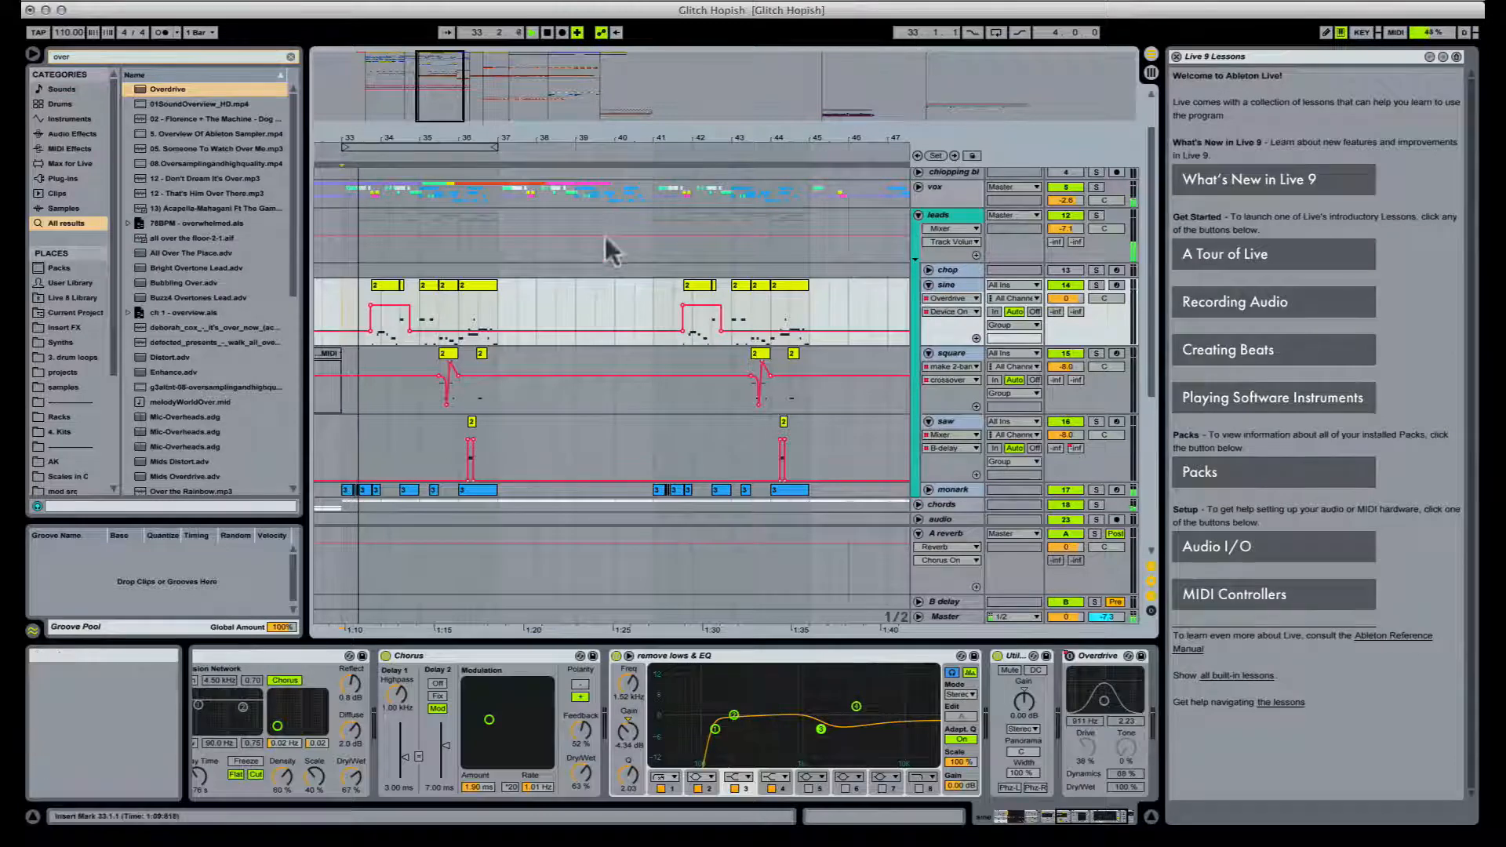
{"action": "scroll", "coordinate": [441, 261], "scroll_direction": "down", "scroll_amount": 5}
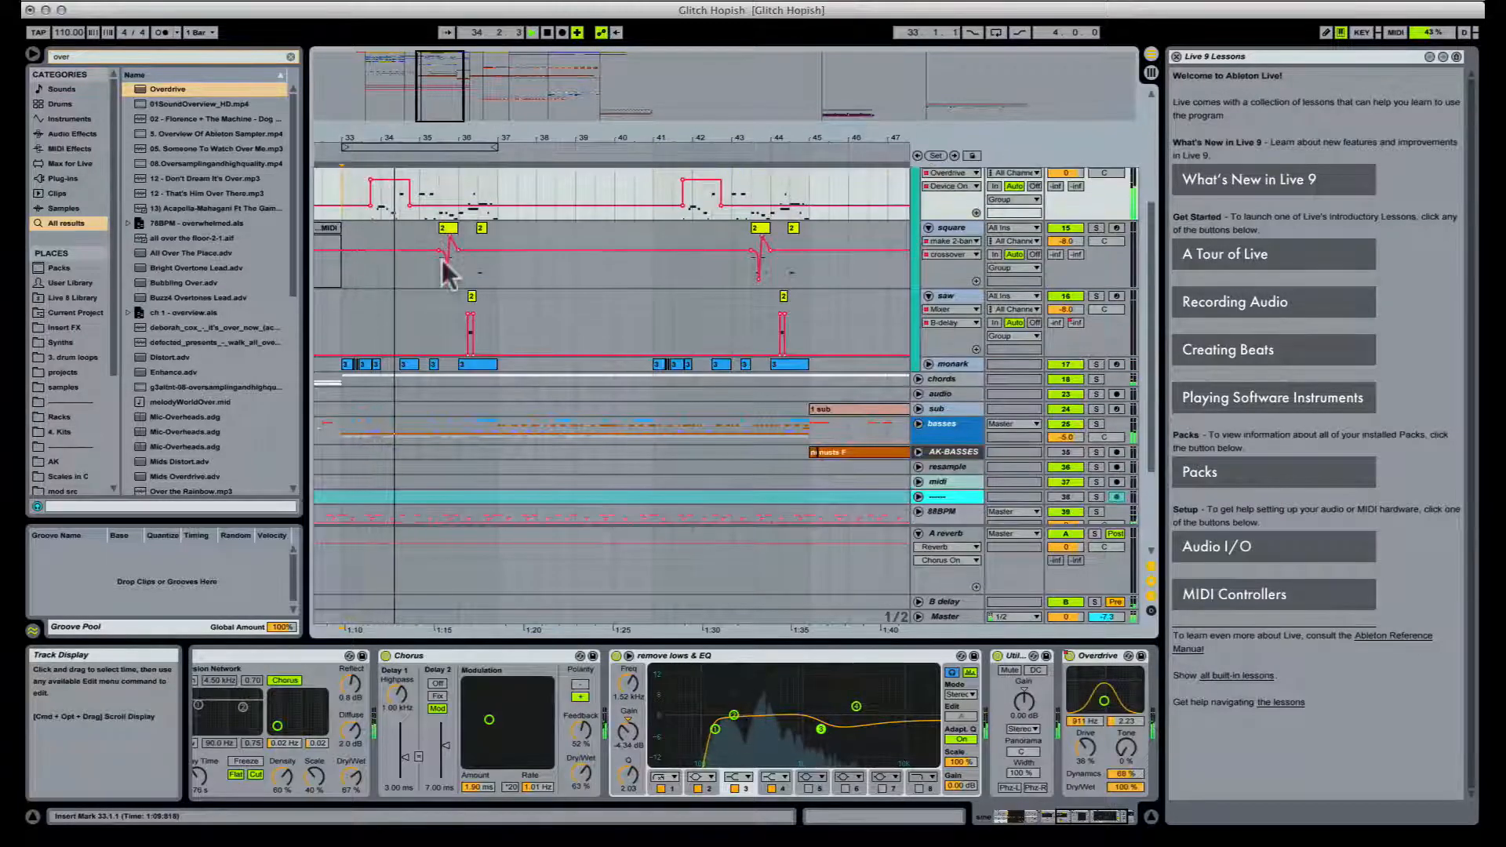
{"action": "scroll", "coordinate": [441, 260], "scroll_direction": "up", "scroll_amount": 5}
{"action": "scroll", "coordinate": [440, 267], "scroll_direction": "down", "scroll_amount": 2}
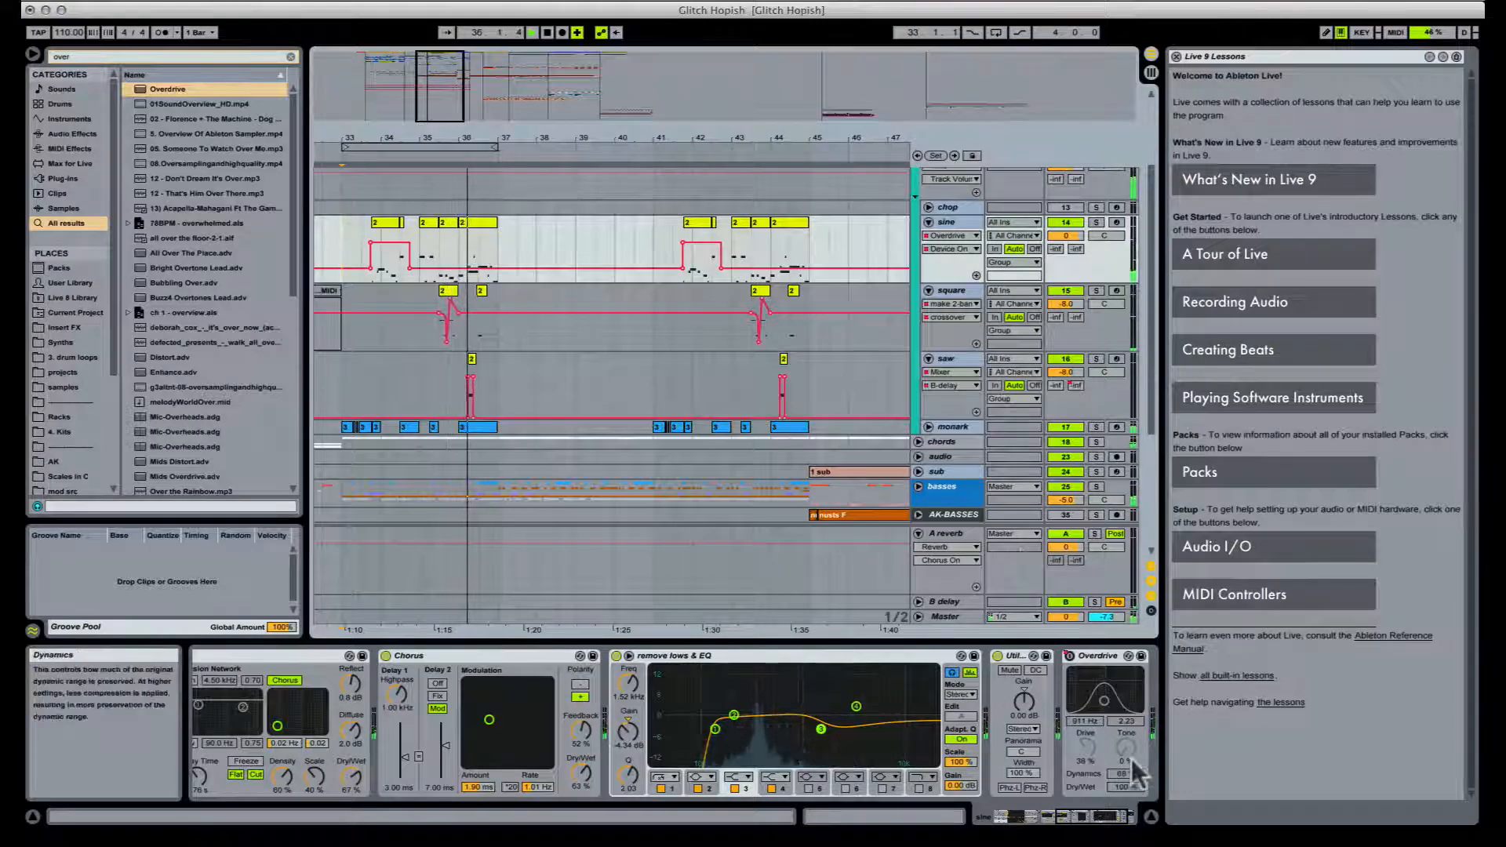
{"action": "left_click_drag", "start_coordinate": [1132, 787], "coordinate": [1132, 816]}
Step: Examine the lead phrase at bars 33 to 37 and the gap after bar 37 against the sub, basses and drum tracks
{"action": "scroll", "coordinate": [677, 382], "scroll_direction": "down", "scroll_amount": 5}
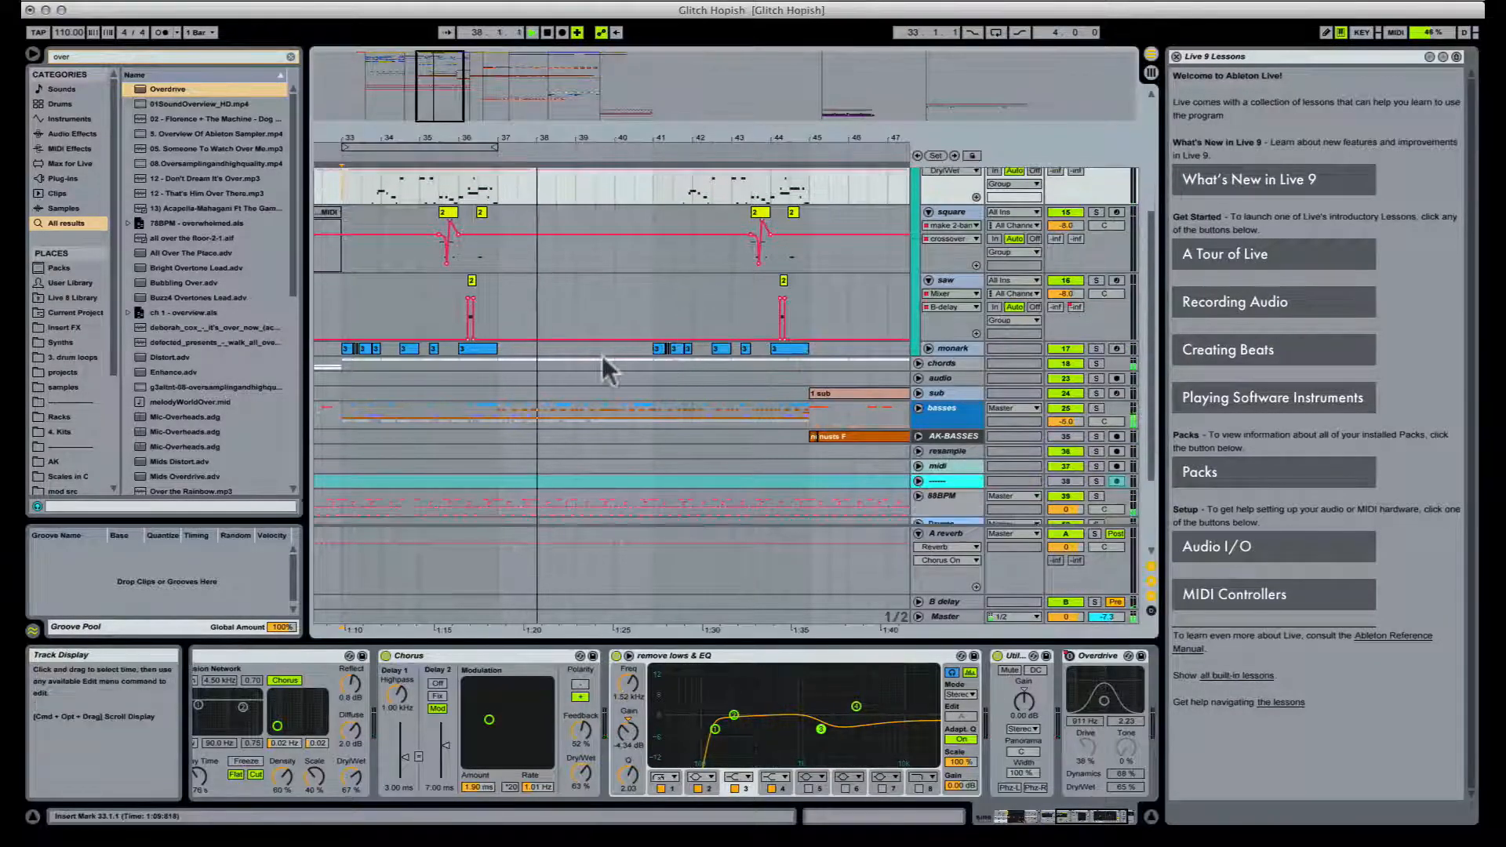
{"action": "scroll", "coordinate": [603, 357], "scroll_direction": "down", "scroll_amount": 5}
{"action": "left_click", "coordinate": [498, 334]}
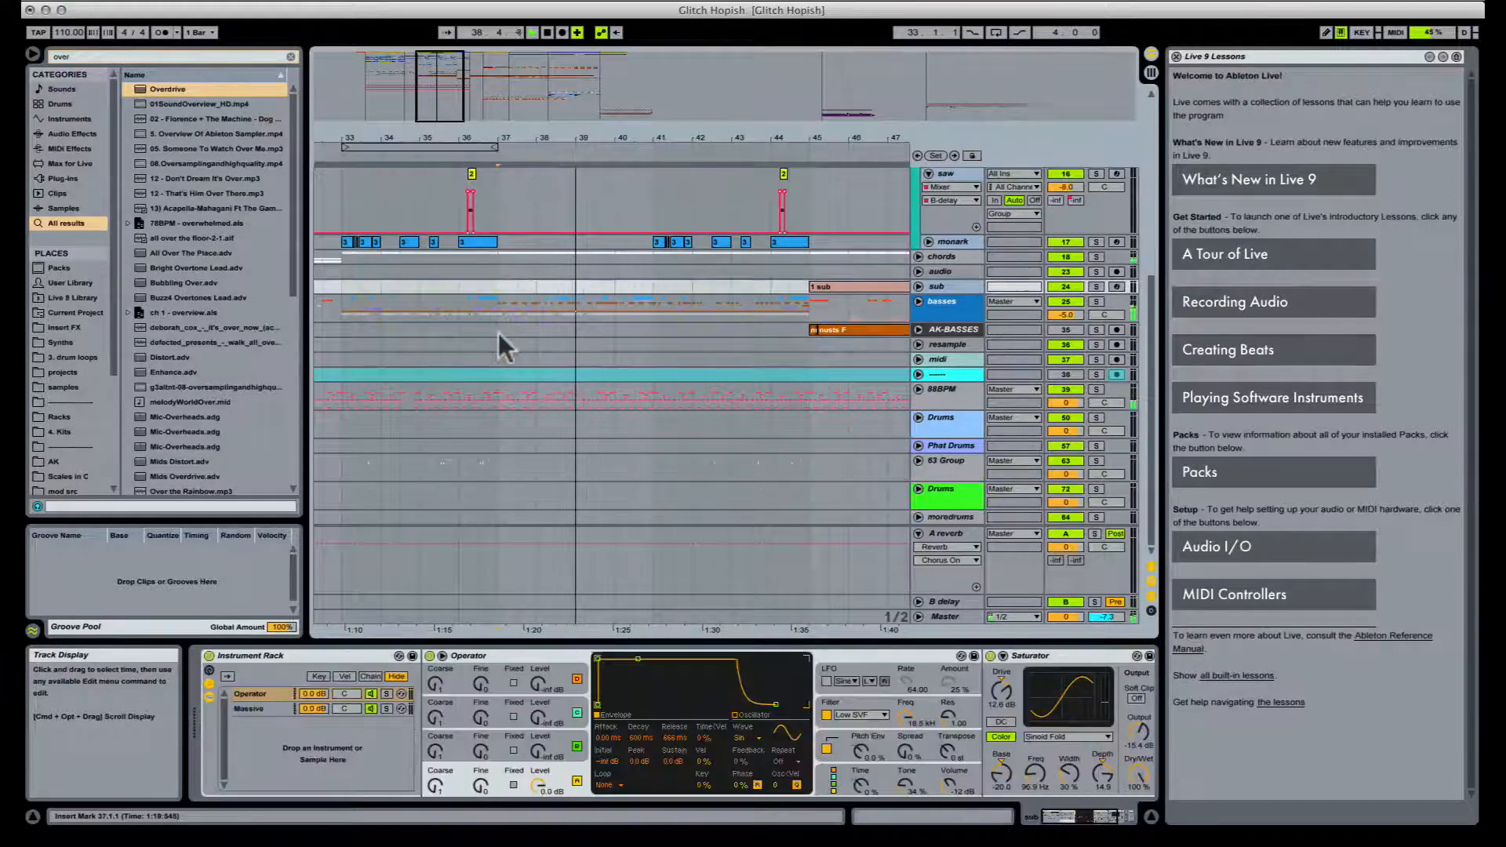
{"action": "scroll", "coordinate": [501, 330], "scroll_direction": "up", "scroll_amount": 8}
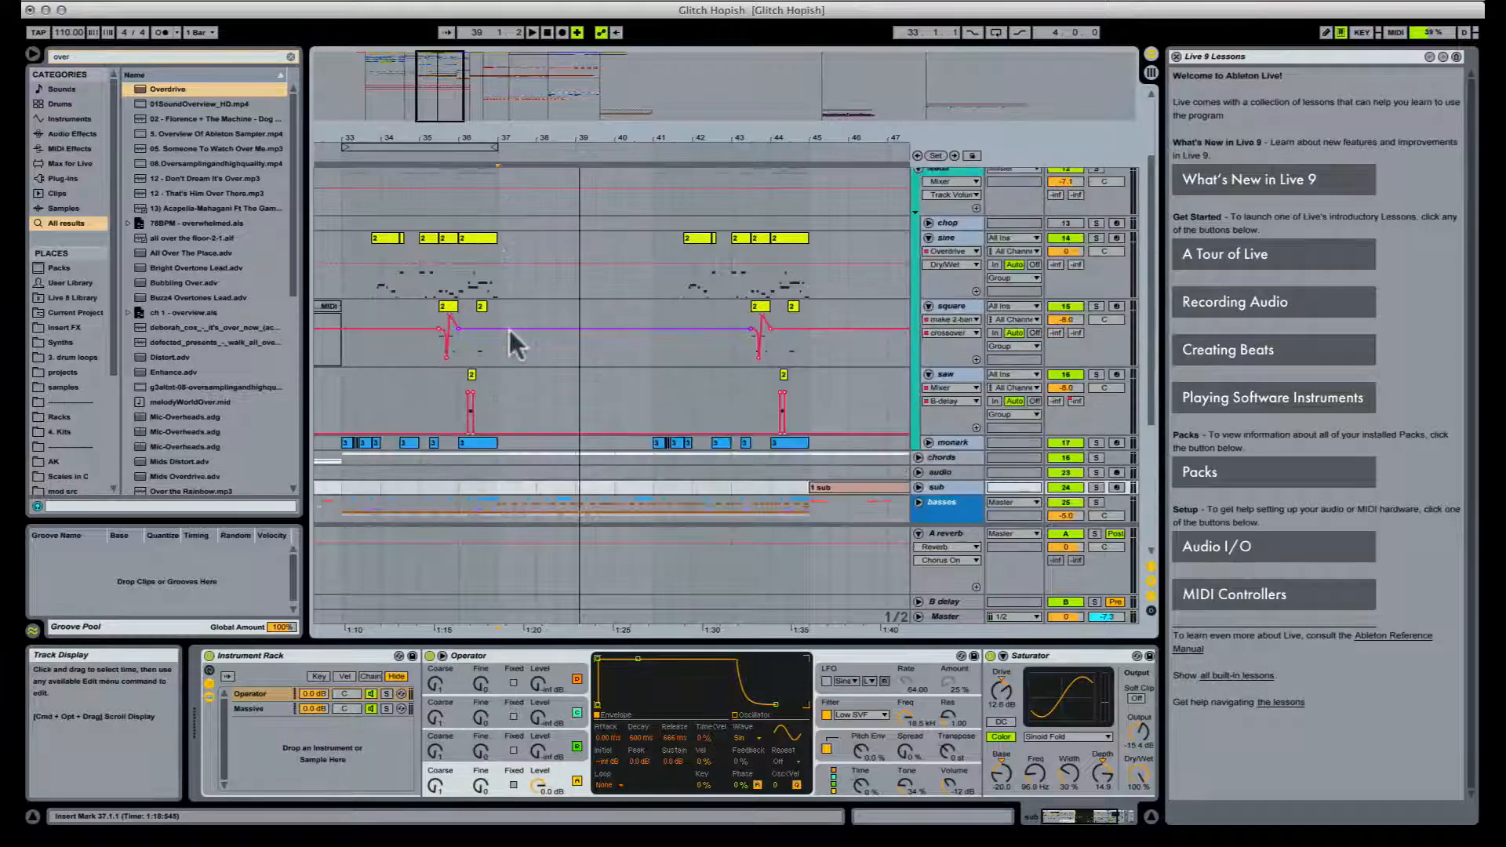
{"action": "scroll", "coordinate": [510, 330], "scroll_direction": "up", "scroll_amount": 4}
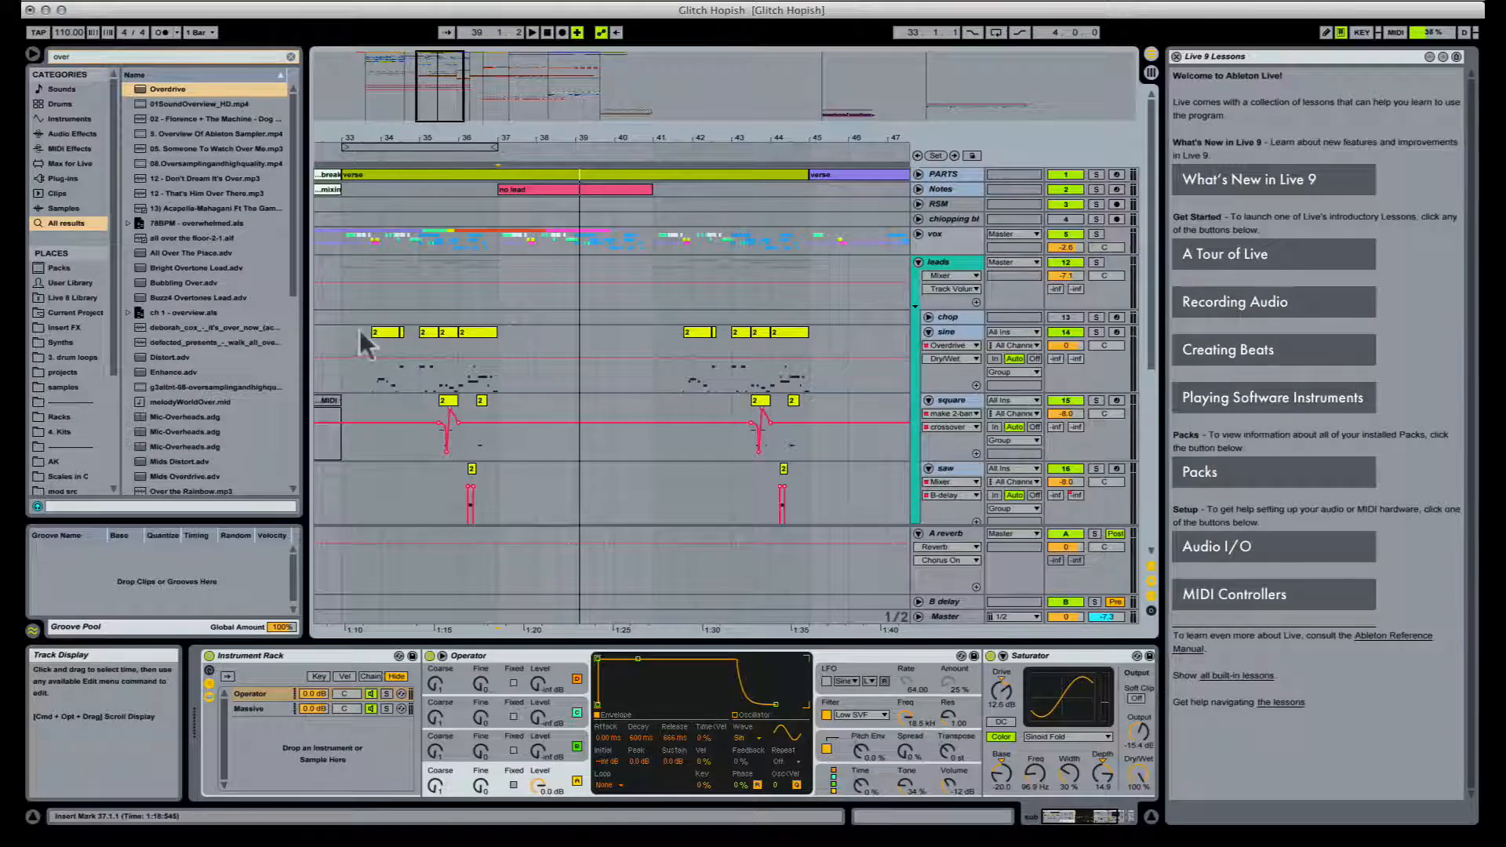
{"action": "left_click_drag", "start_coordinate": [342, 336], "coordinate": [495, 507]}
{"action": "scroll", "coordinate": [521, 342], "scroll_direction": "down", "scroll_amount": 1}
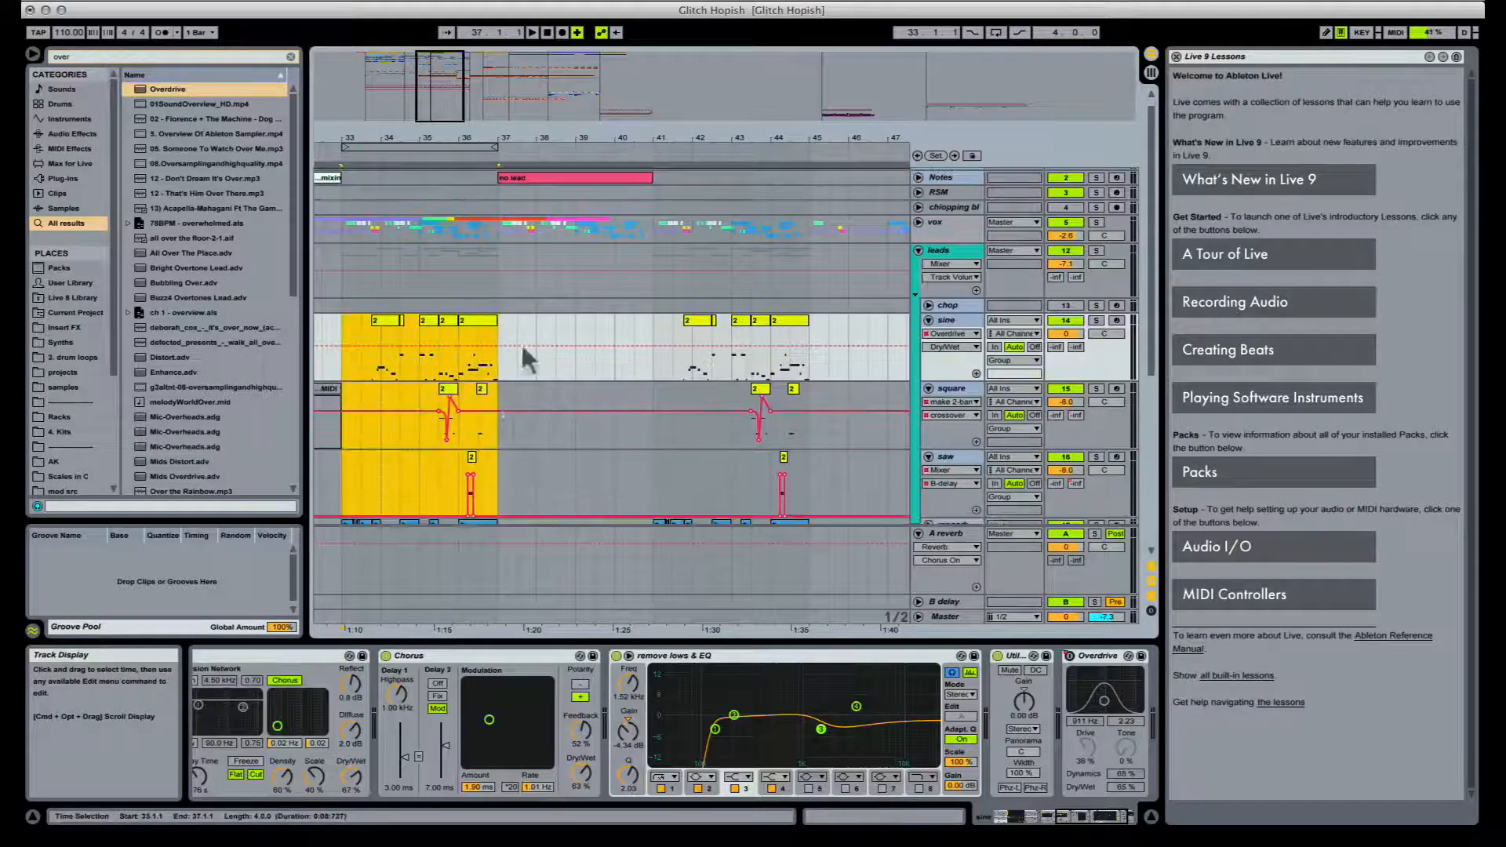
{"action": "left_click", "coordinate": [501, 317]}
Step: Audition the verse from bar 33 on the 88BPM track
{"action": "scroll", "coordinate": [508, 336], "scroll_direction": "down", "scroll_amount": 11}
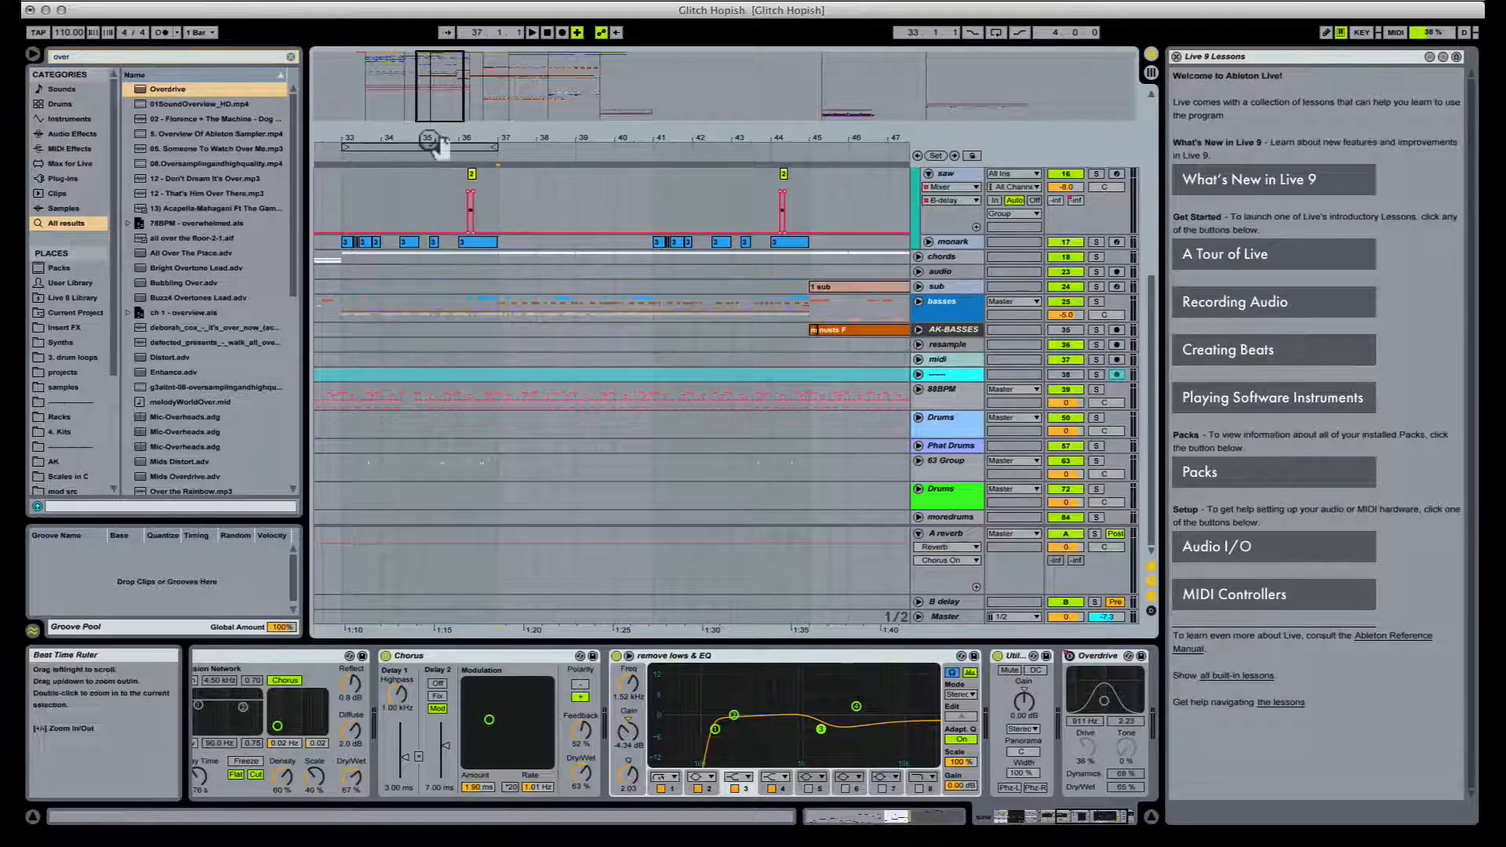
{"action": "left_click_drag", "start_coordinate": [430, 140], "coordinate": [533, 139]}
{"action": "left_click", "coordinate": [445, 400]}
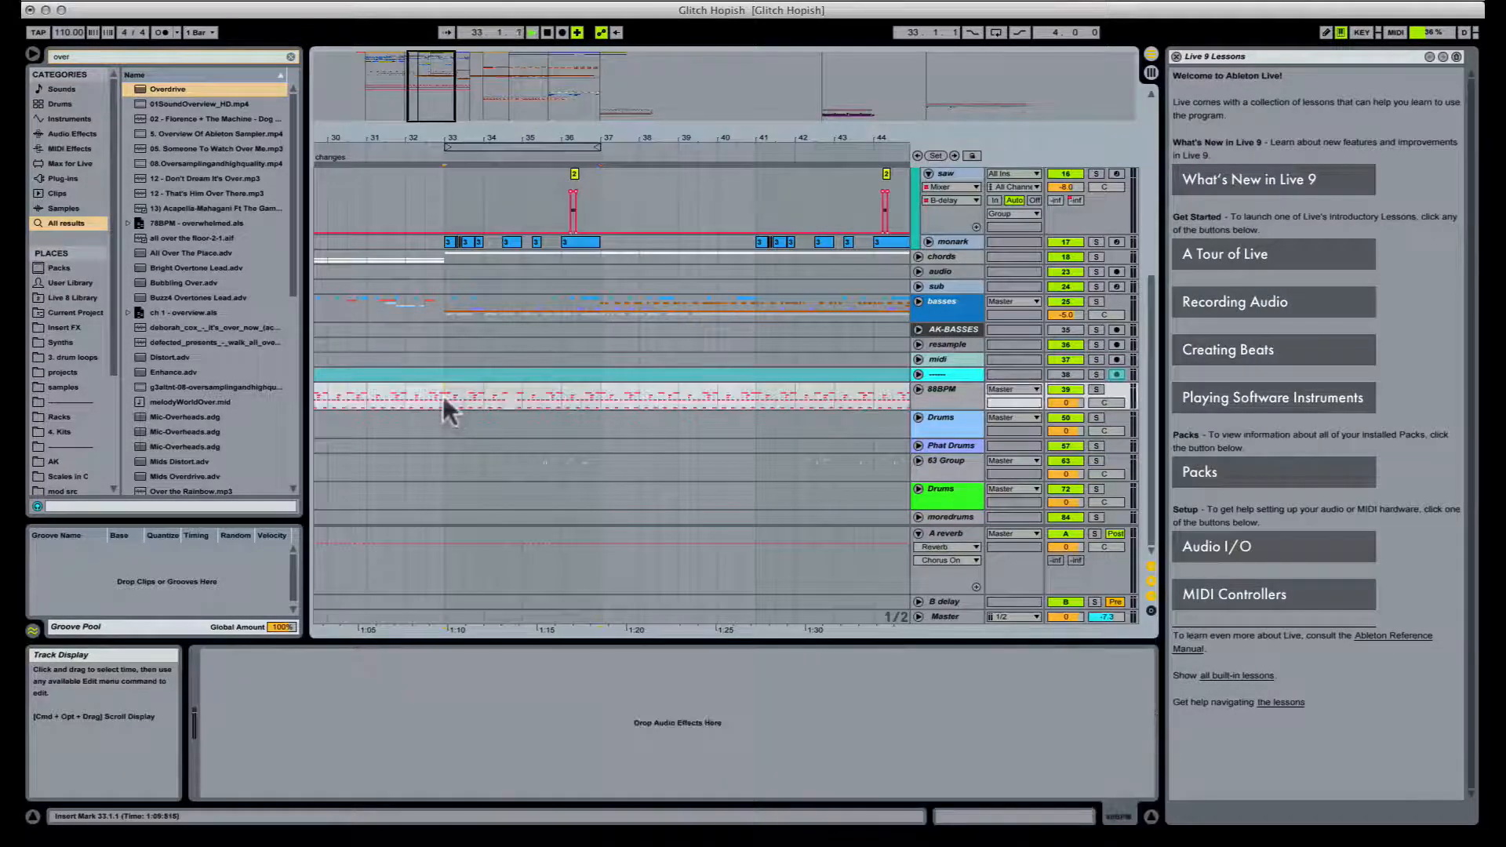
Step: Clear bars 37 to 45 on the 88BPM track and fill them with two copies of the bars 33 to 37 pattern
{"action": "key", "text": "space"}
{"action": "scroll", "coordinate": [463, 400], "scroll_direction": "up", "scroll_amount": 2}
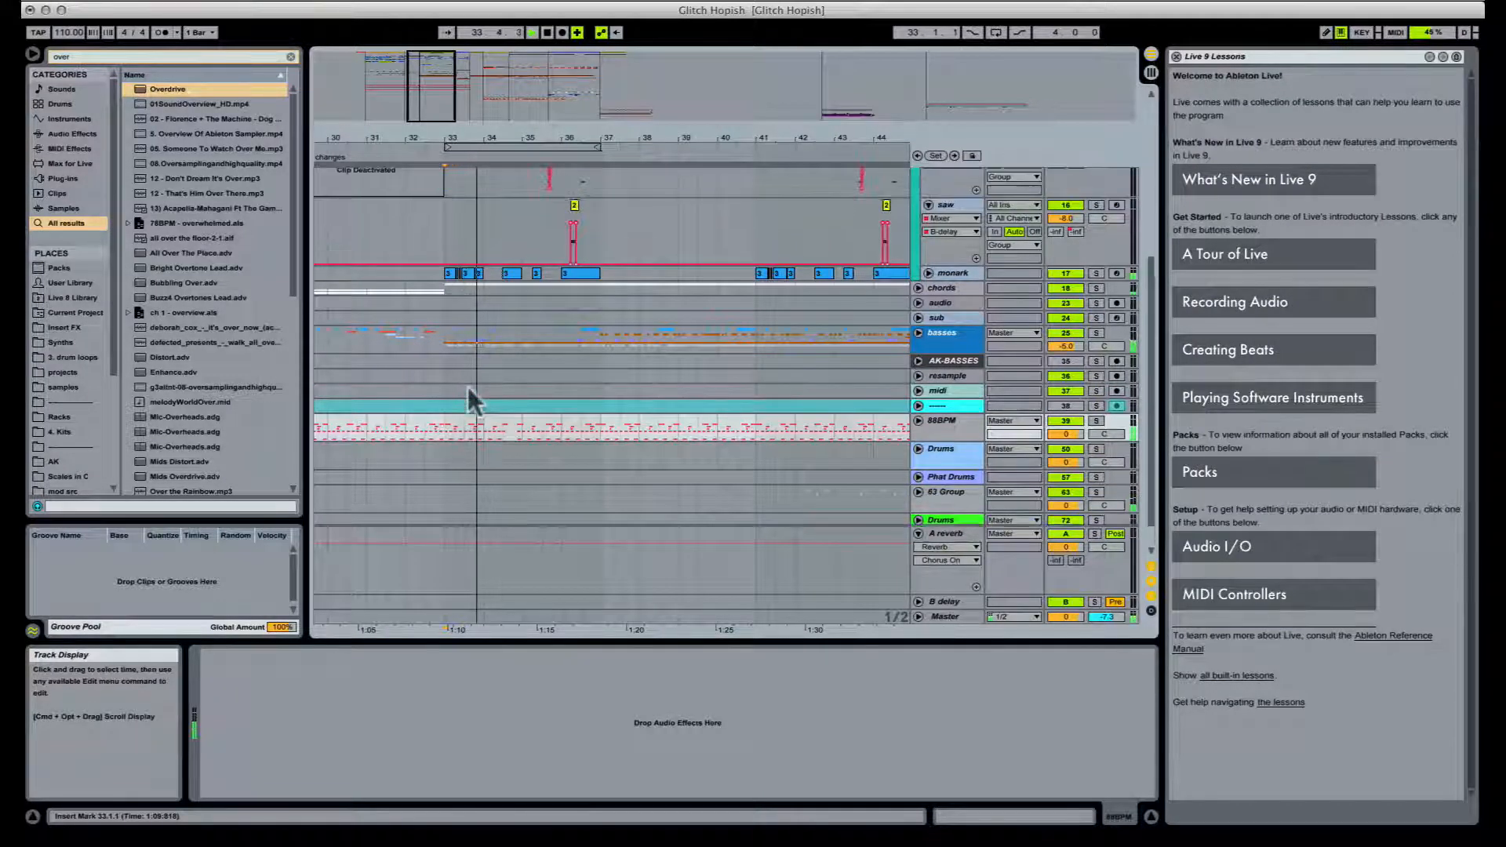
{"action": "key", "text": "space"}
{"action": "left_click_drag", "start_coordinate": [608, 440], "coordinate": [859, 438]}
{"action": "left_click_drag", "start_coordinate": [846, 144], "coordinate": [649, 142]}
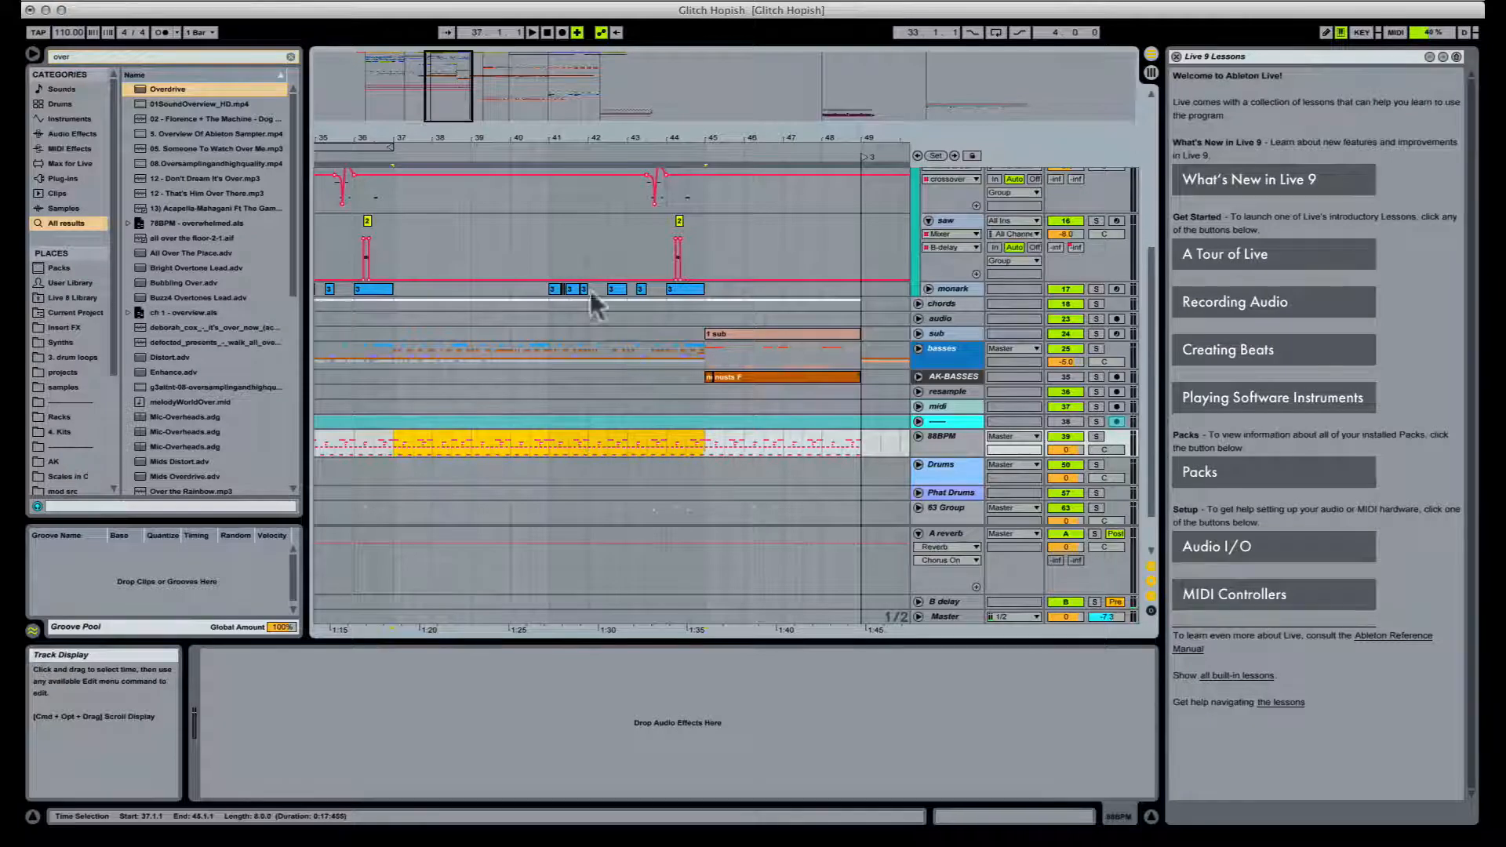
{"action": "left_click_drag", "start_coordinate": [492, 142], "coordinate": [815, 142]}
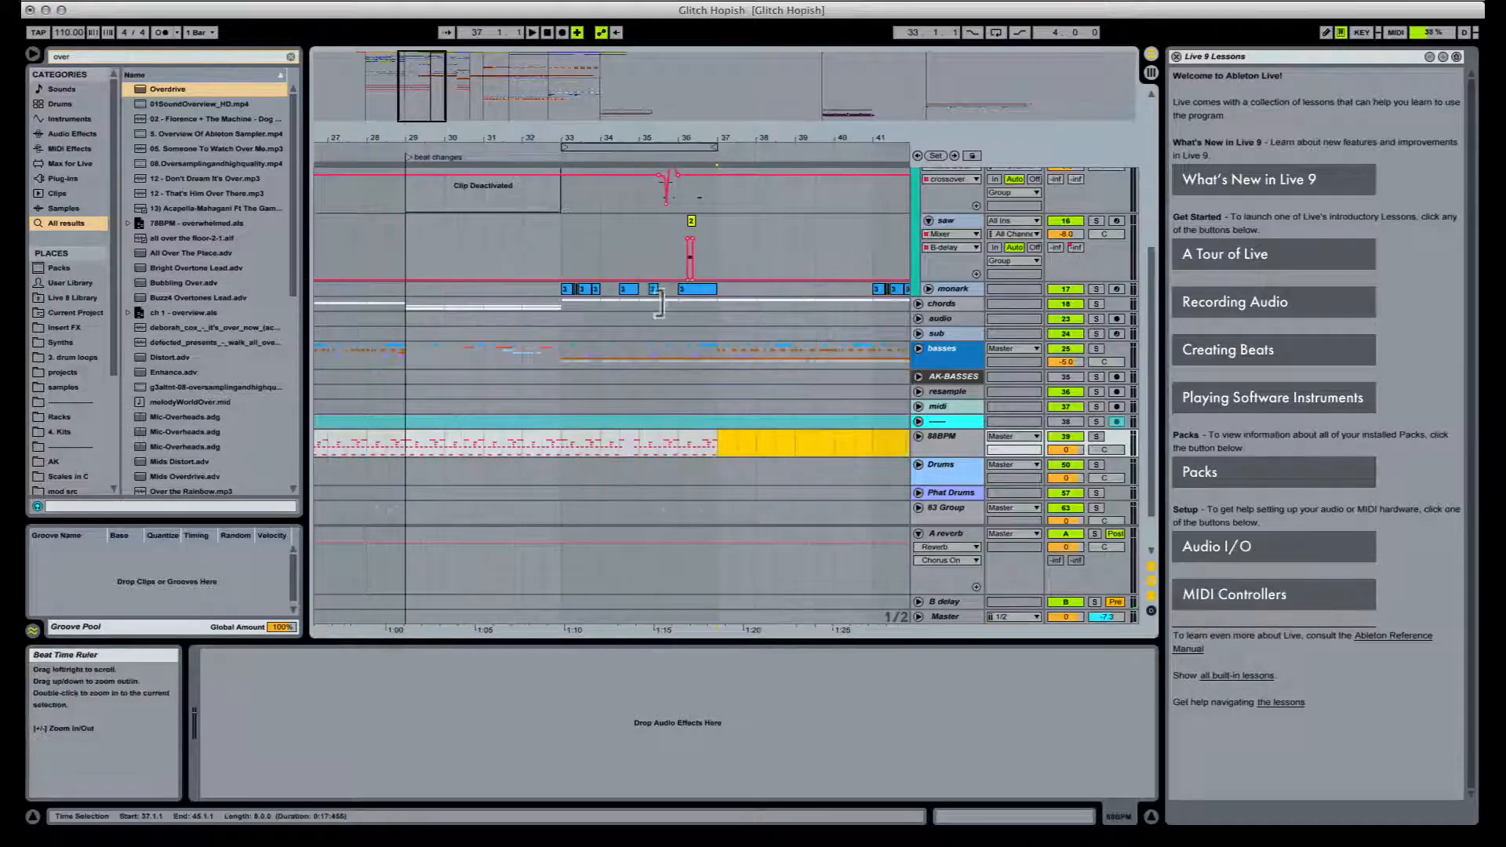
{"action": "left_click", "coordinate": [571, 444]}
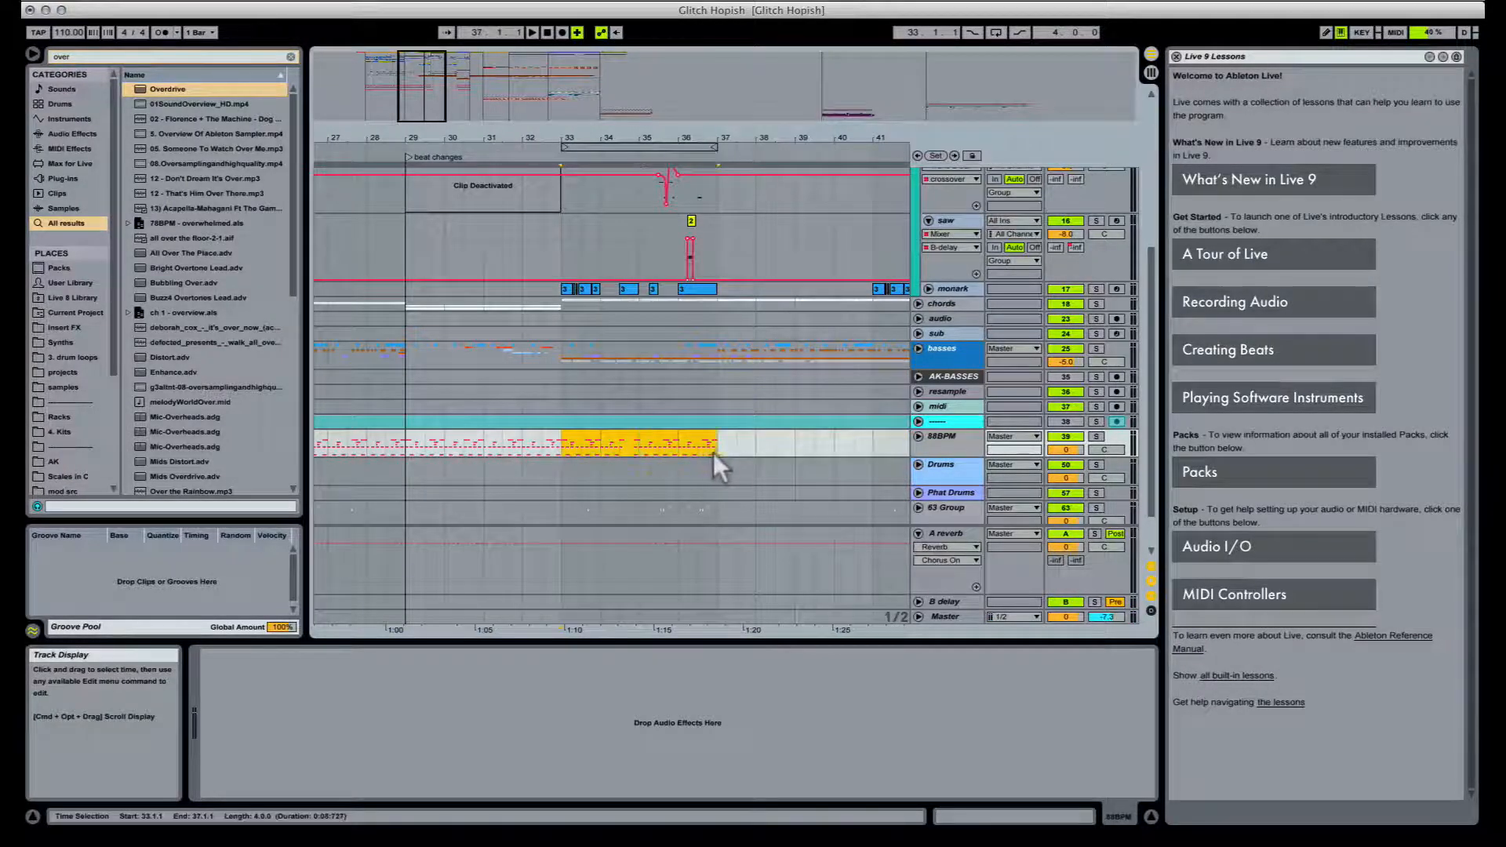
{"action": "key", "text": "super+d"}
{"action": "key", "text": "super+d"}
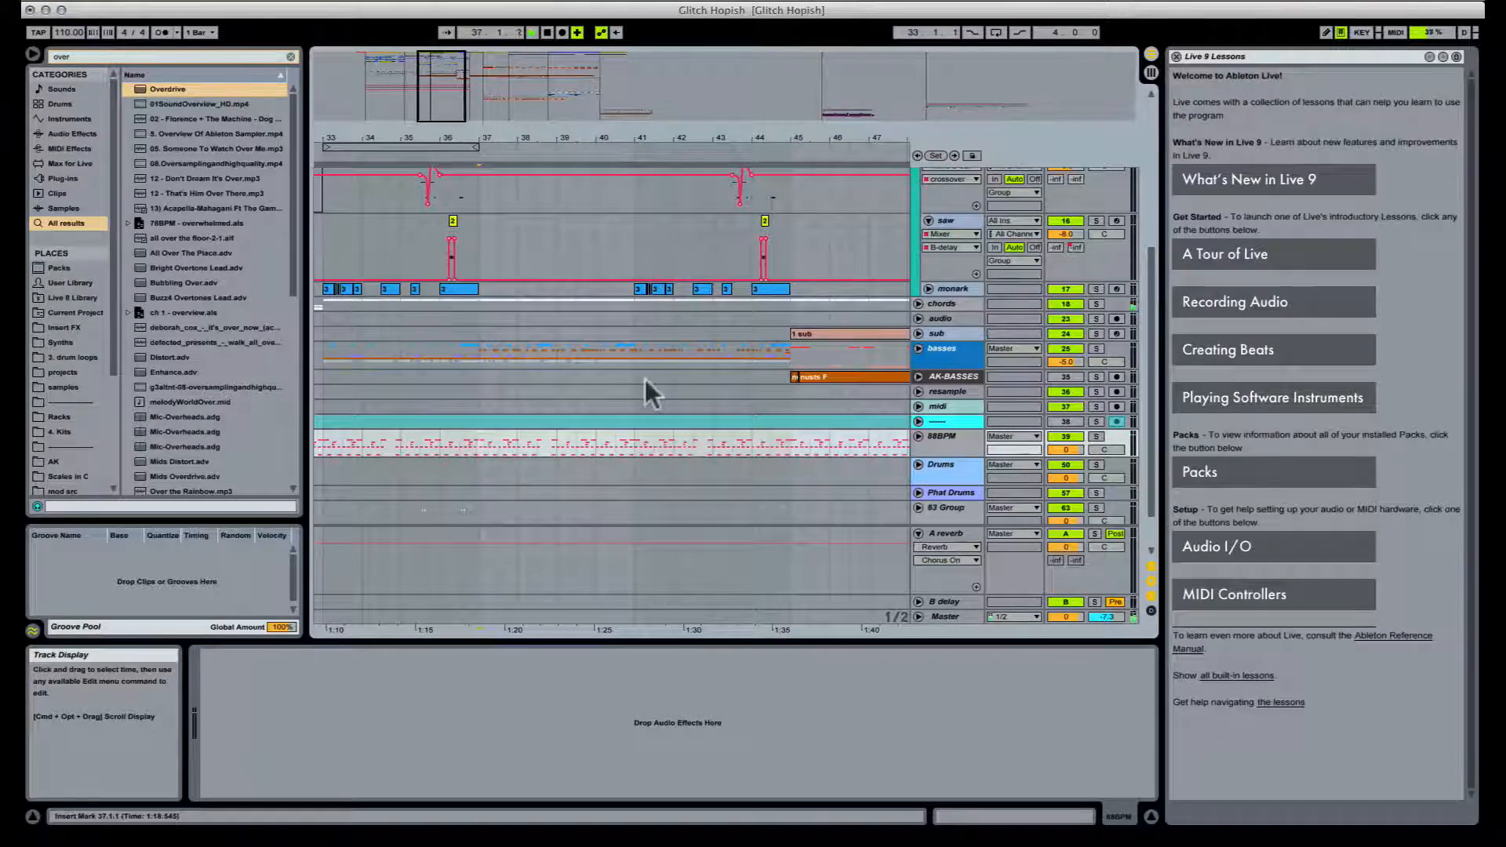
Step: Audition the repeated 88BPM pattern from bar 37 to bar 44 against the leads and basses
{"action": "key", "text": "space"}
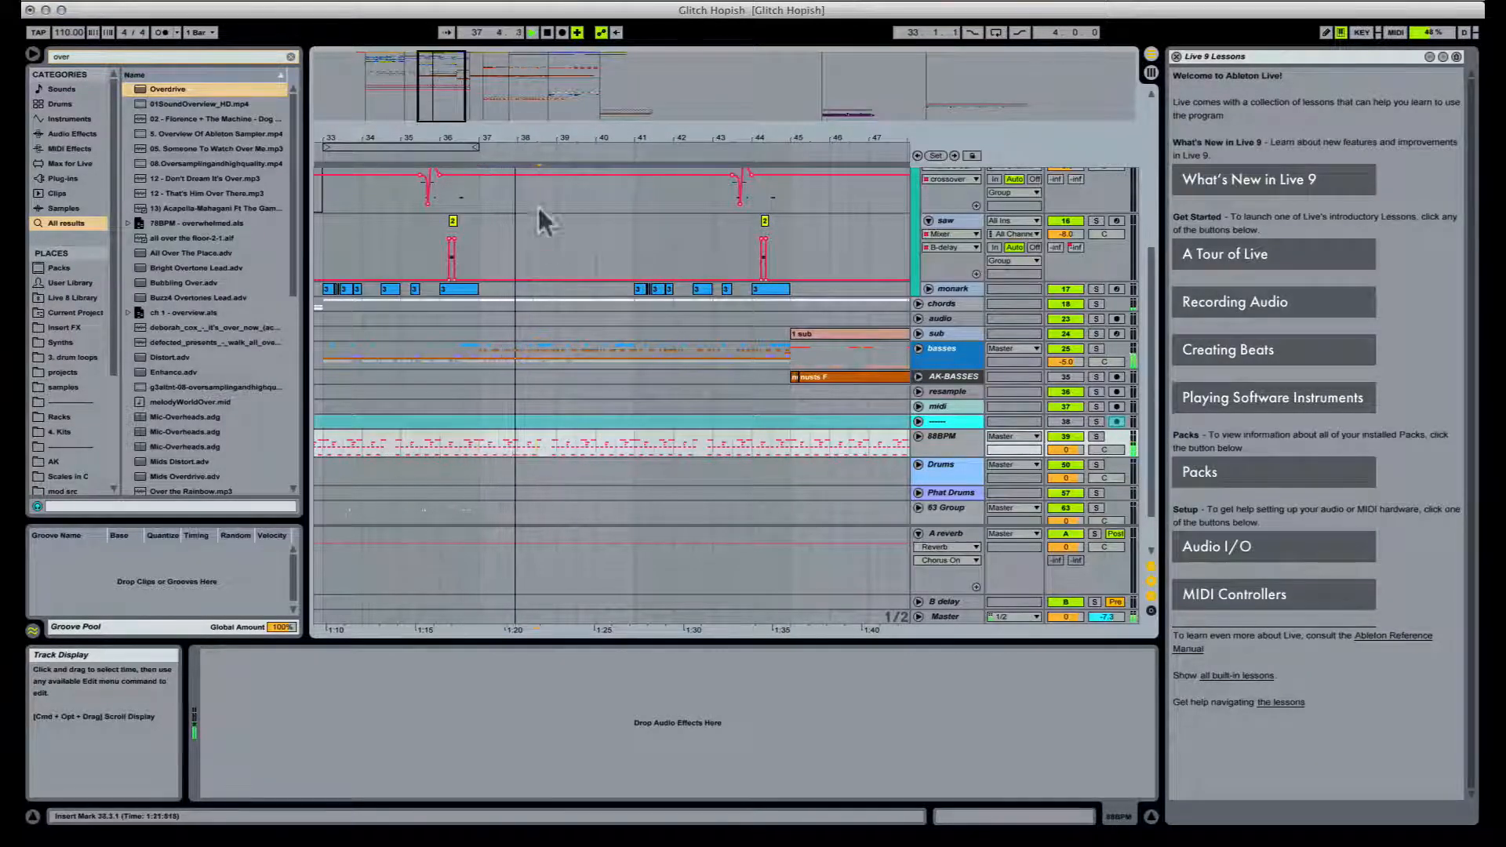
{"action": "left_click_drag", "start_coordinate": [552, 135], "coordinate": [555, 142]}
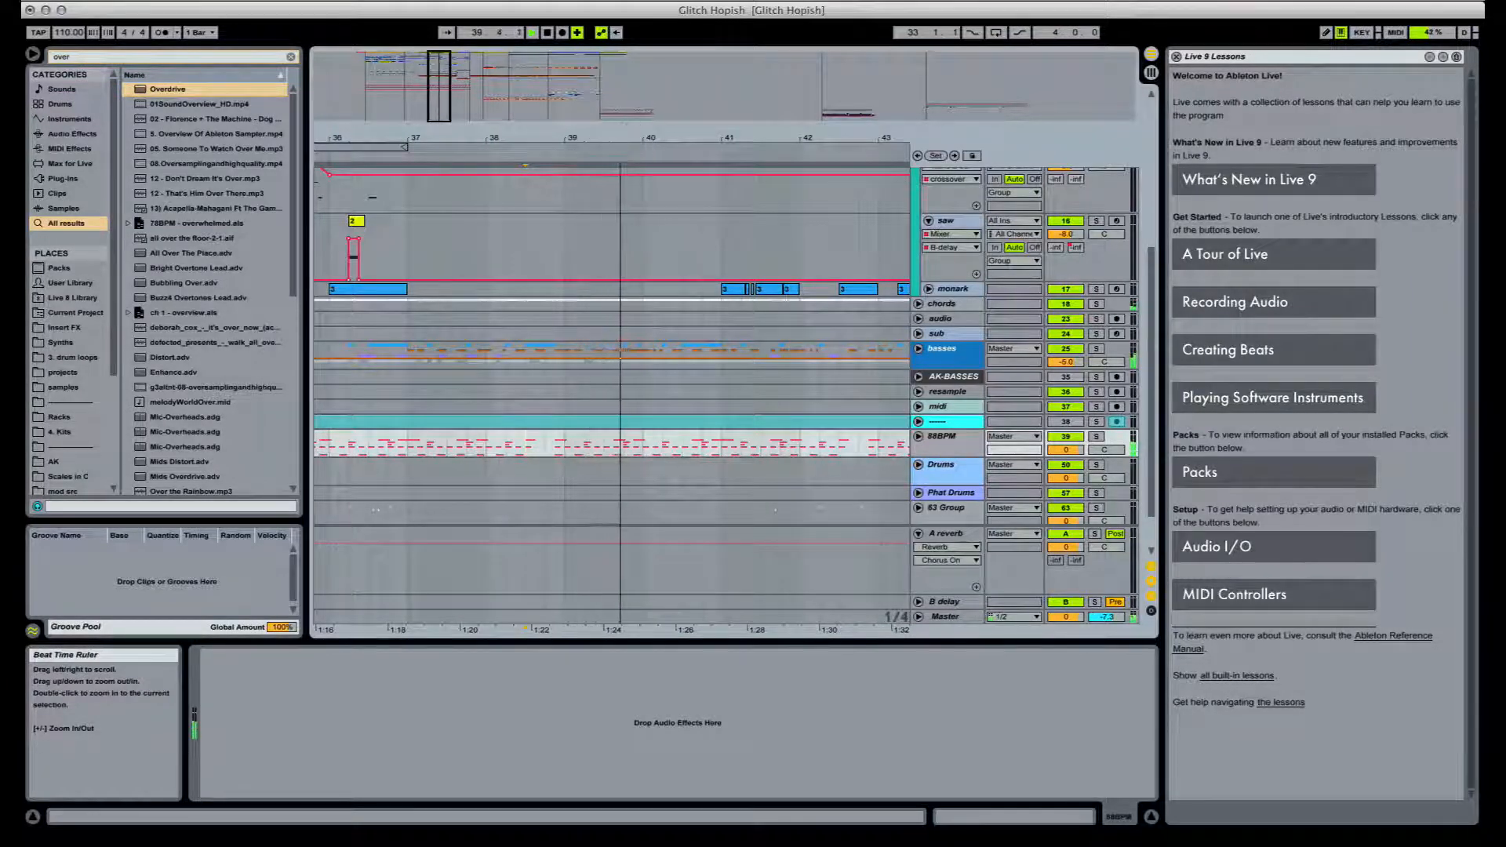
{"action": "scroll", "coordinate": [612, 236], "scroll_direction": "up", "scroll_amount": 2}
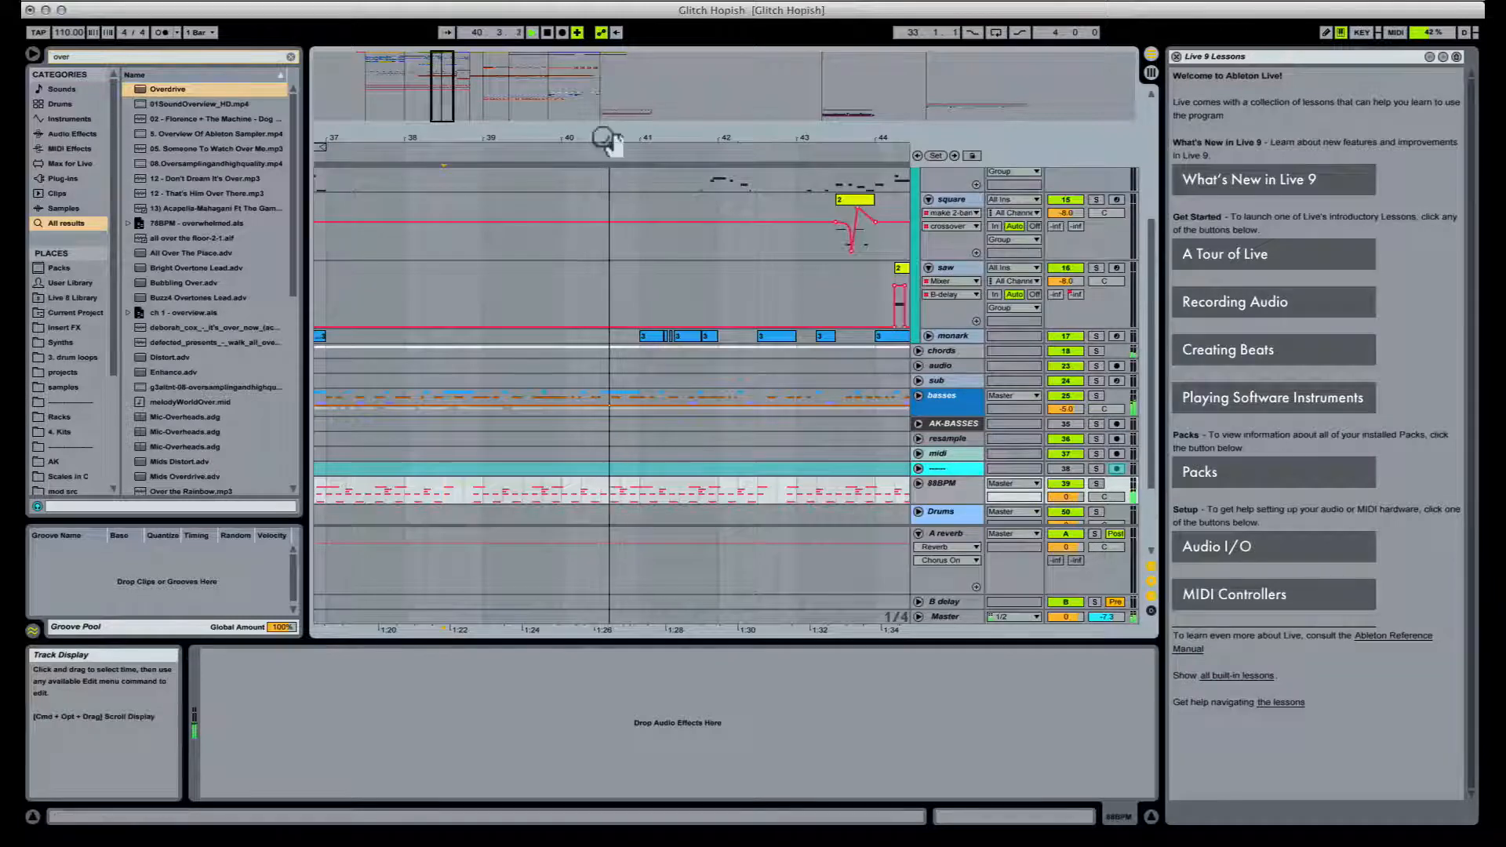
{"action": "left_click_drag", "start_coordinate": [608, 140], "coordinate": [693, 101]}
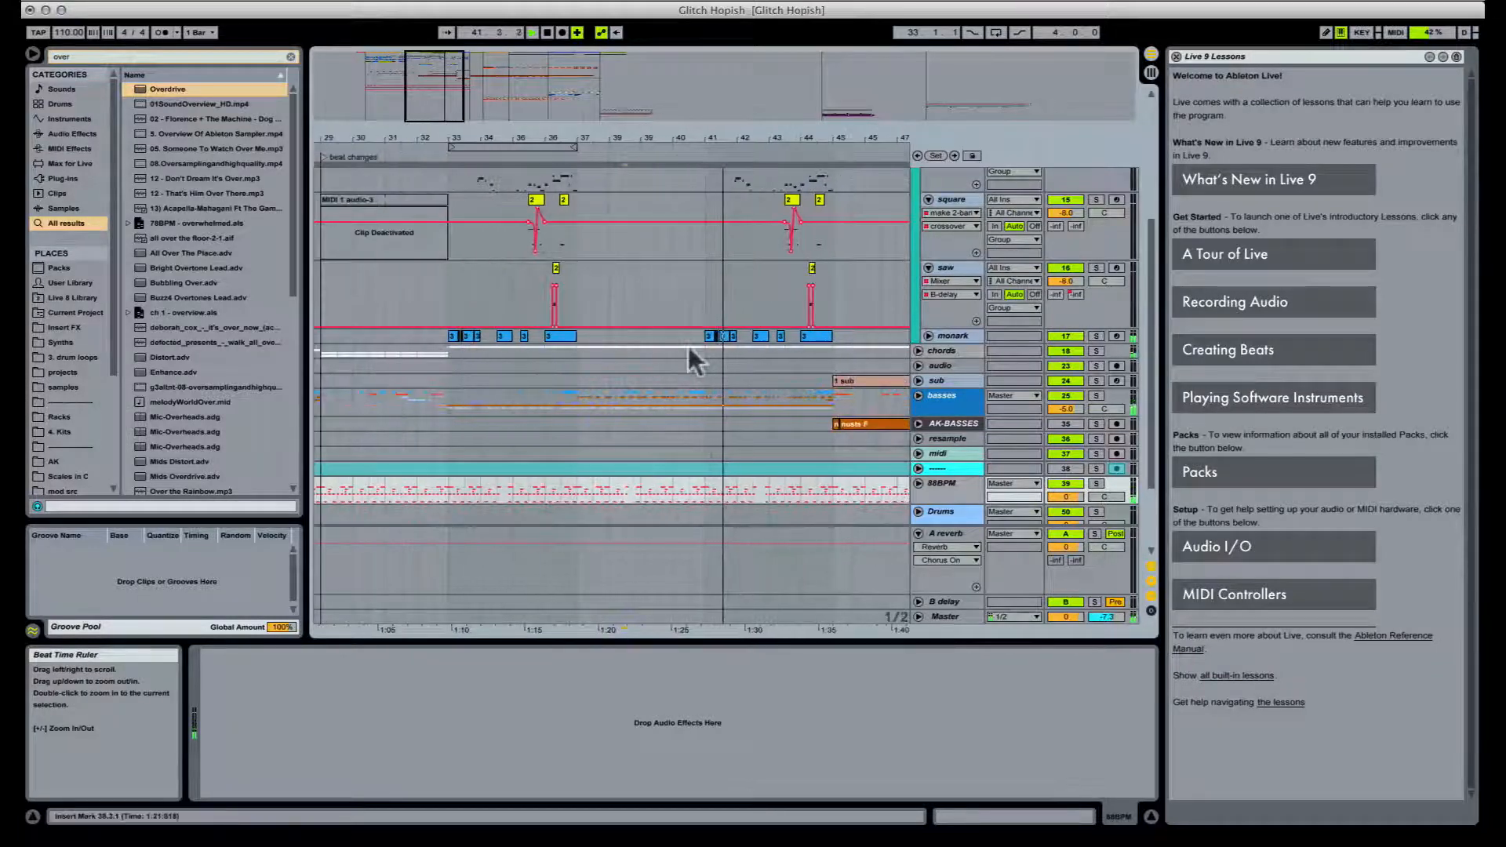
{"action": "scroll", "coordinate": [689, 346], "scroll_direction": "up", "scroll_amount": 4}
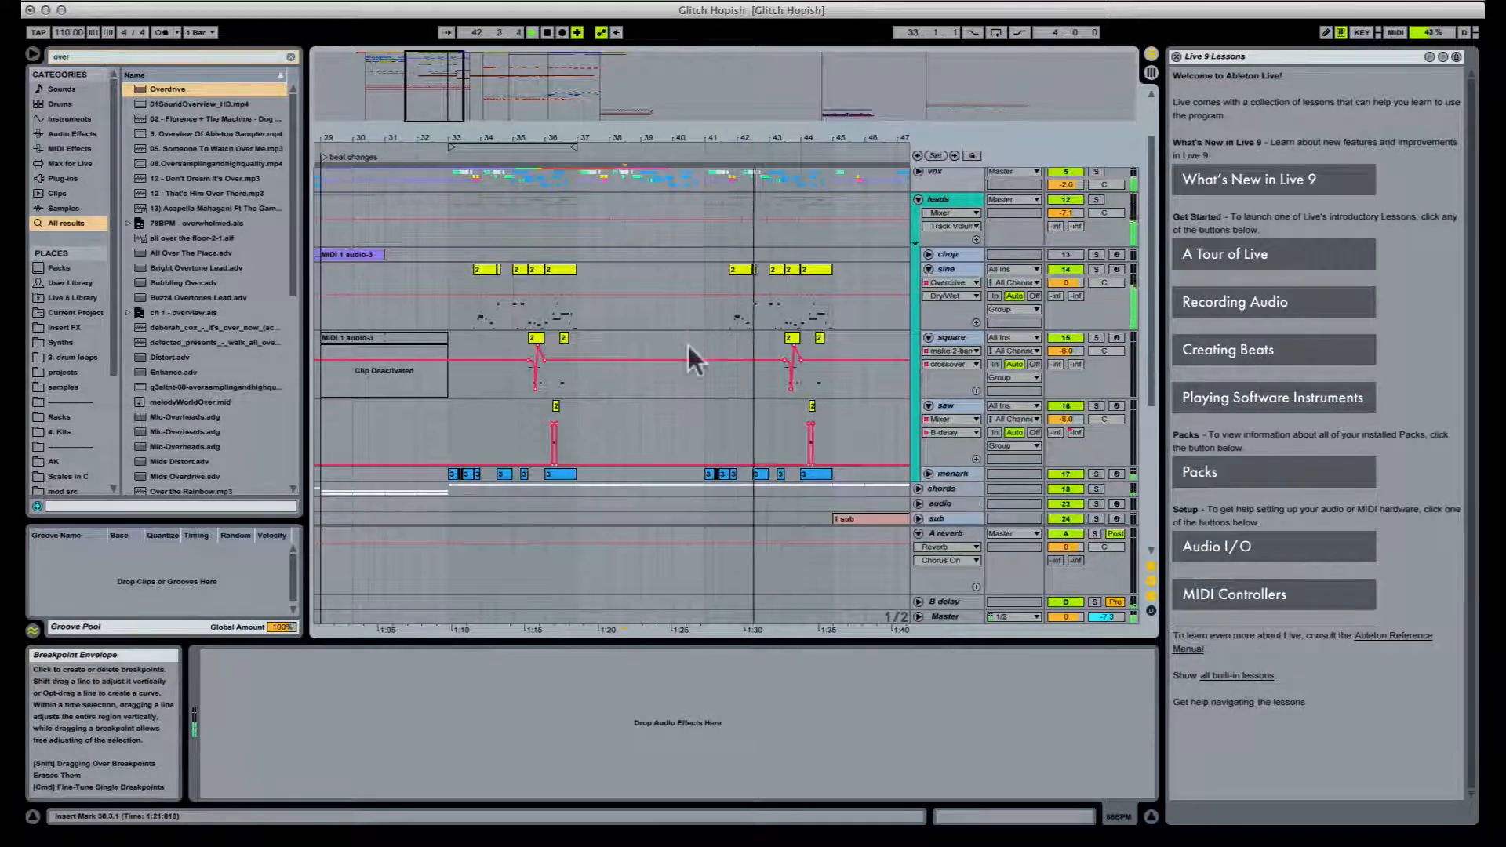
{"action": "scroll", "coordinate": [689, 346], "scroll_direction": "down", "scroll_amount": 5}
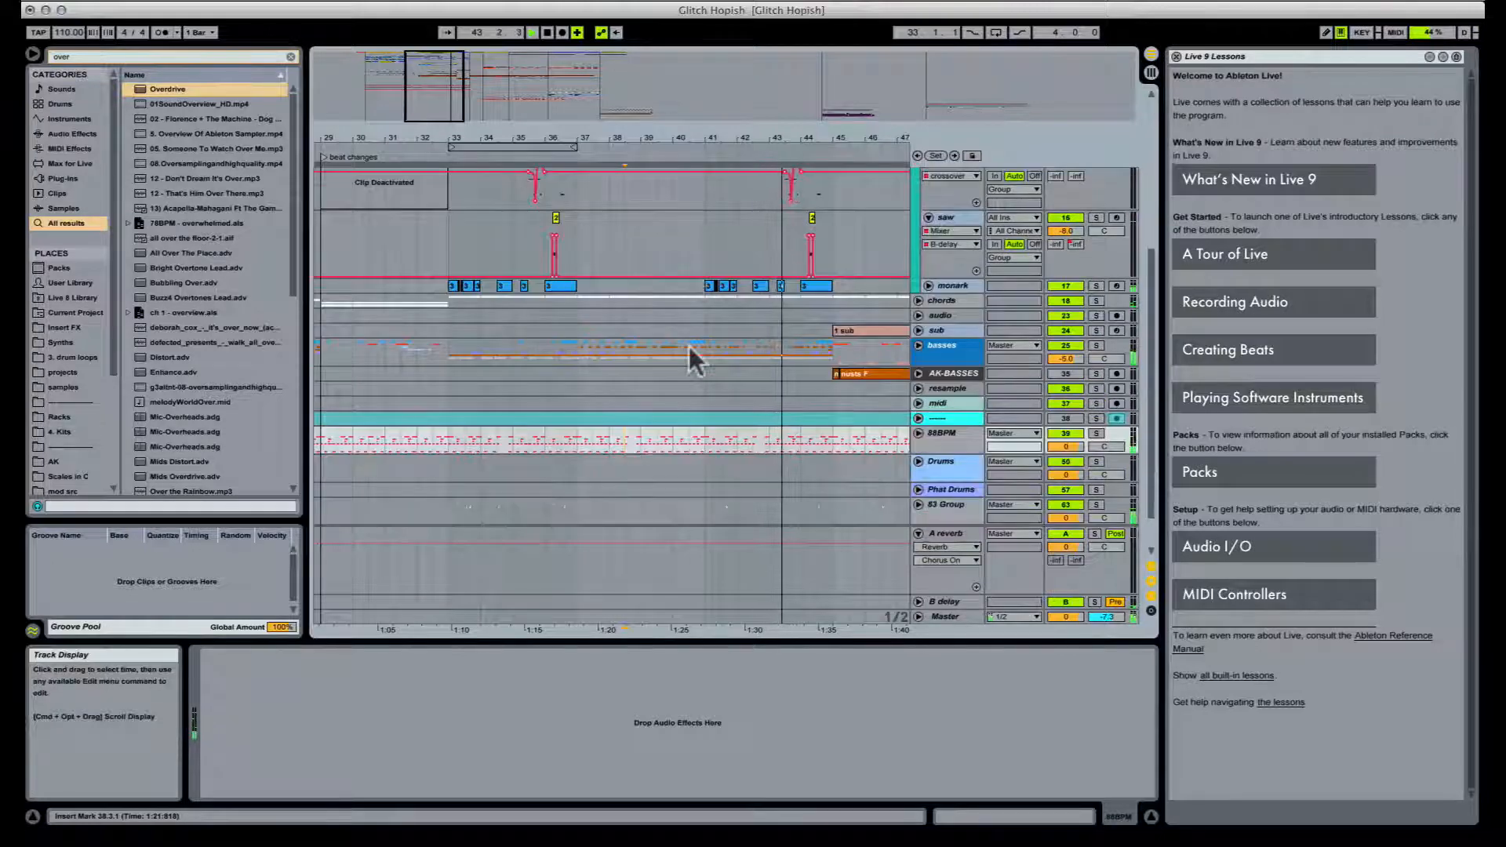
{"action": "key", "text": "space"}
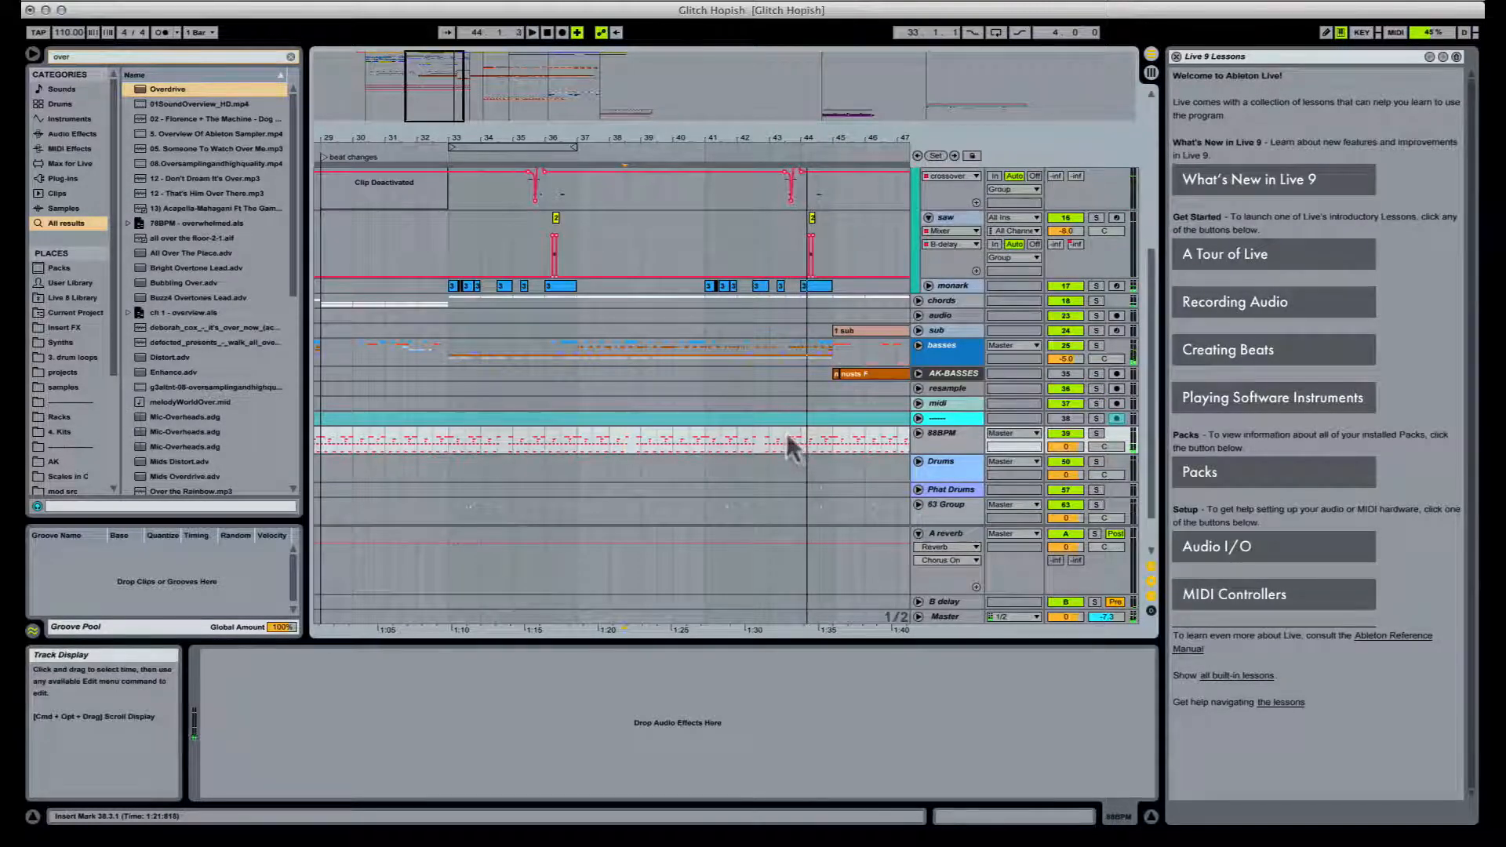
Step: Replay the end of the verse from bar 43.3 into bar 45 and check the lead clips there
{"action": "key", "text": "space"}
{"action": "left_click", "coordinate": [785, 432]}
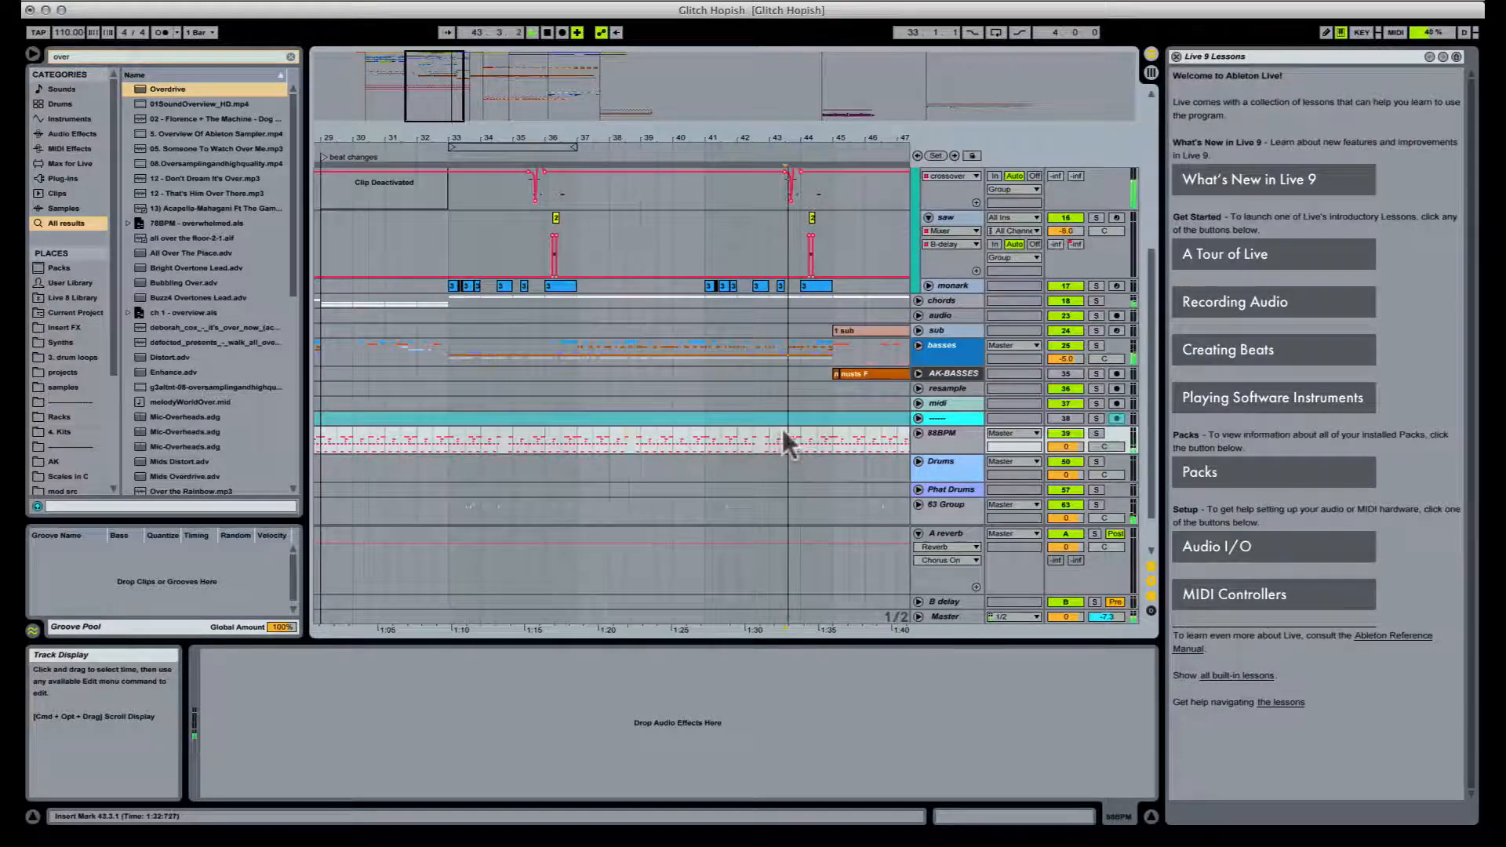
{"action": "key", "text": "space"}
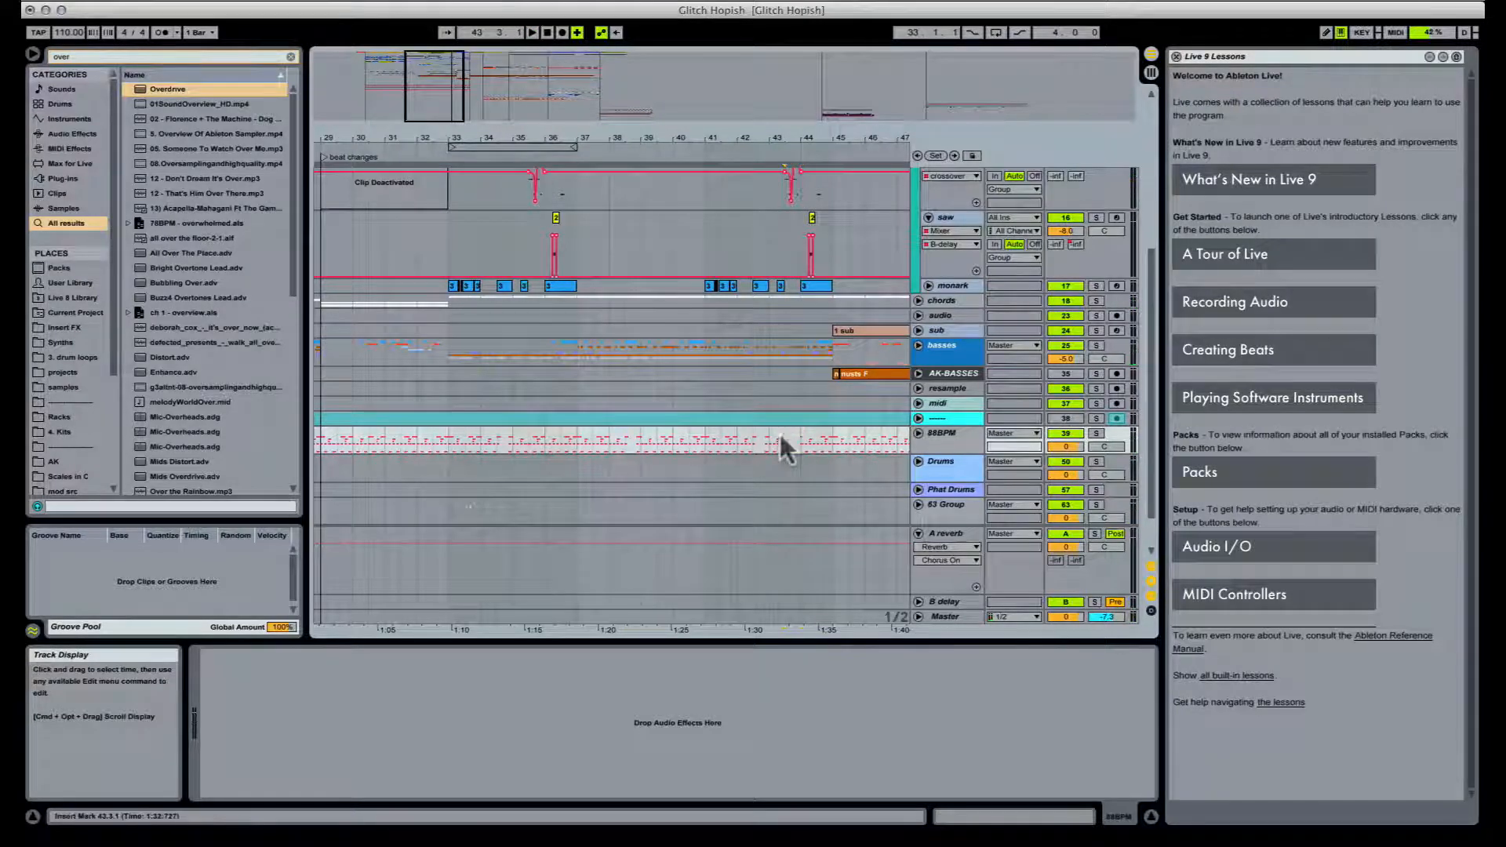
{"action": "key", "text": "space"}
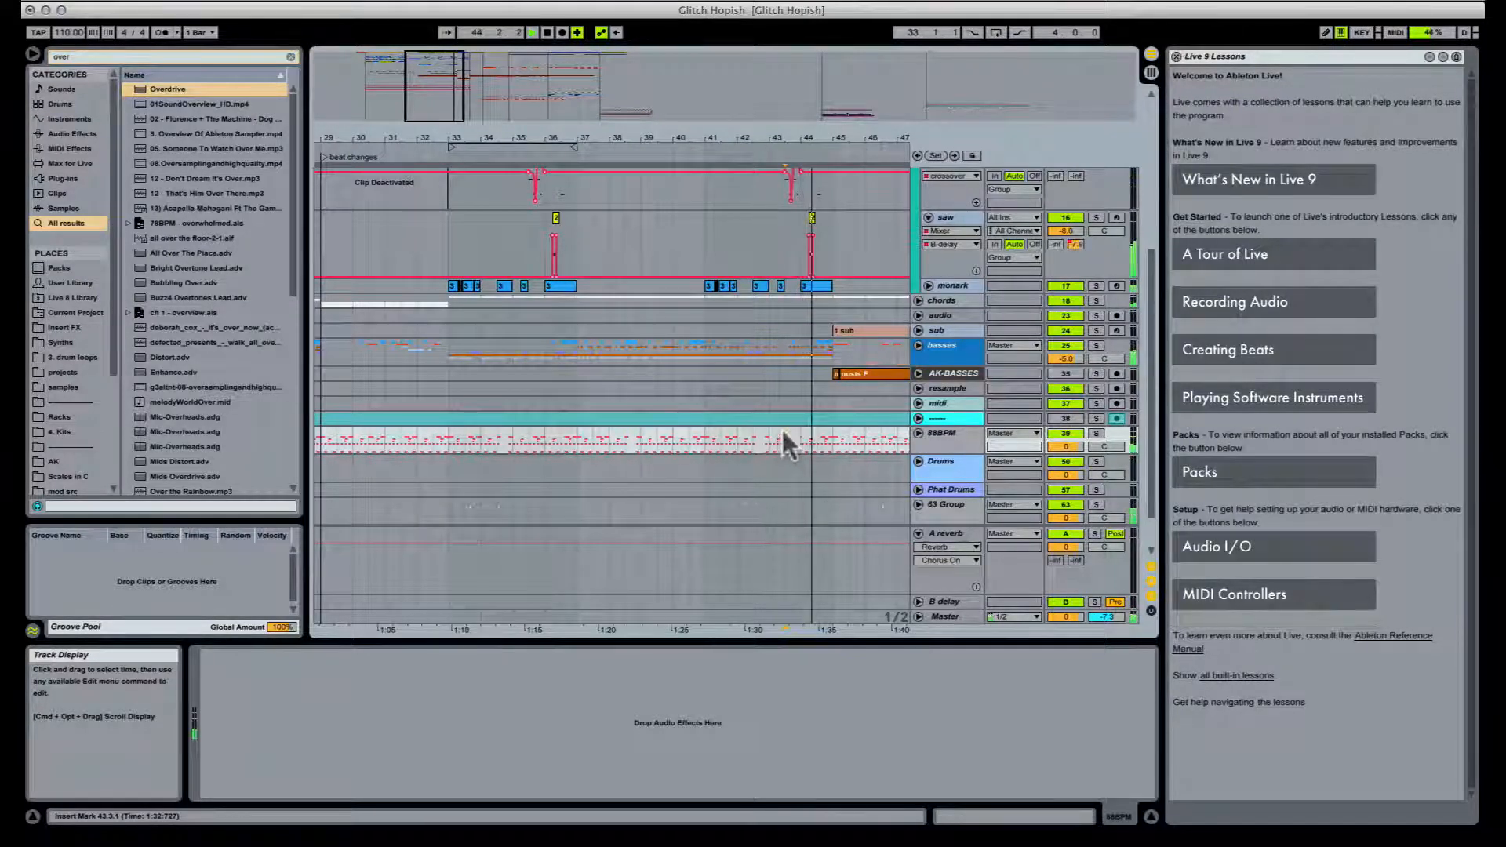
{"action": "scroll", "coordinate": [746, 373], "scroll_direction": "up", "scroll_amount": 5}
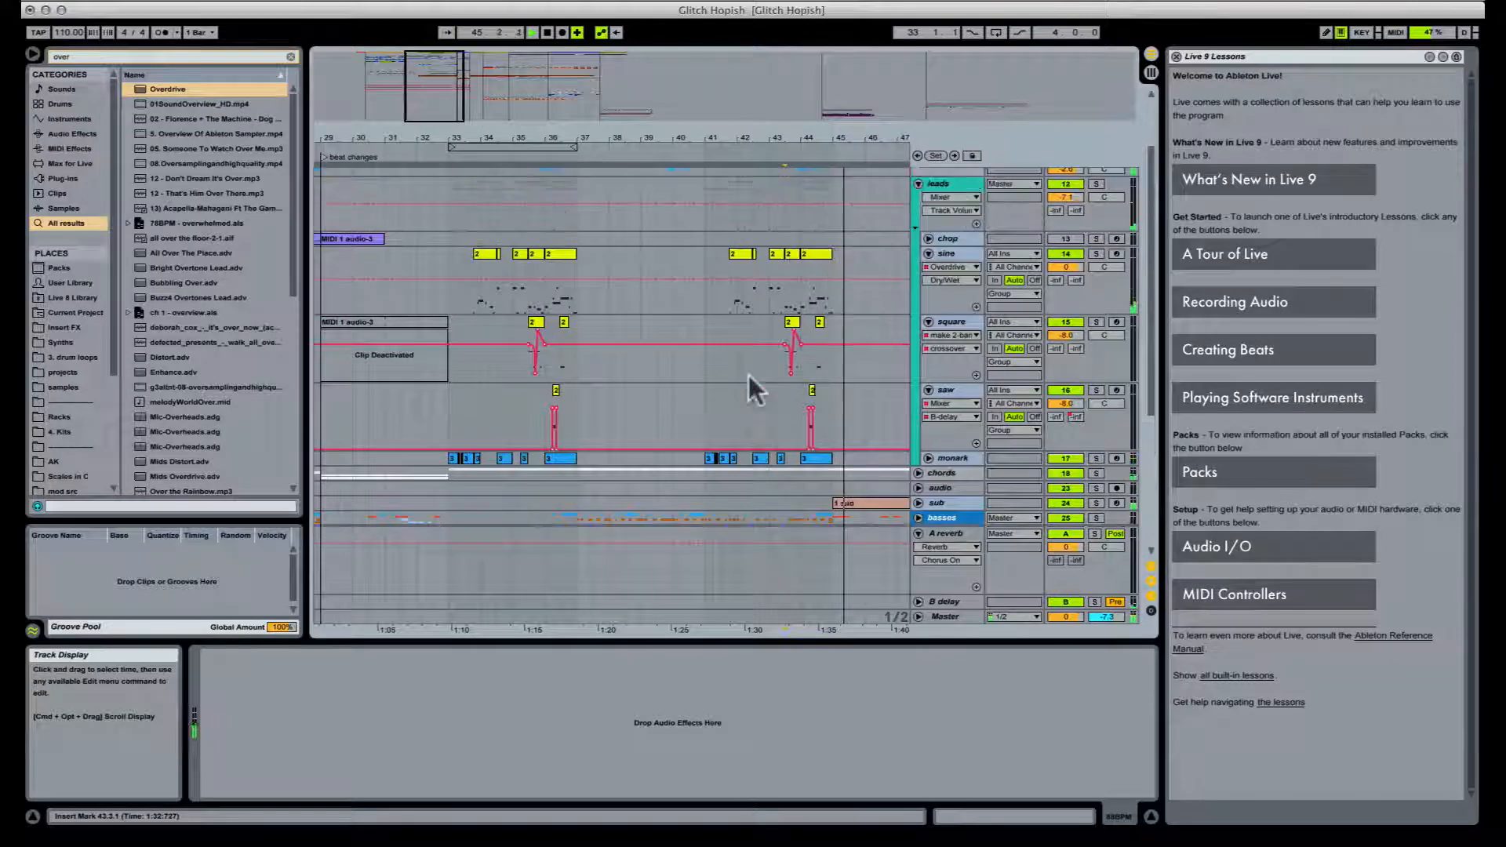
{"action": "scroll", "coordinate": [749, 375], "scroll_direction": "down", "scroll_amount": 2}
{"action": "scroll", "coordinate": [502, 455], "scroll_direction": "up", "scroll_amount": 2}
Step: Play the verse again from bar 33 on the sub track and examine the leads, chords, sub and basses through bar 41
{"action": "left_click", "coordinate": [454, 483]}
{"action": "key", "text": "space"}
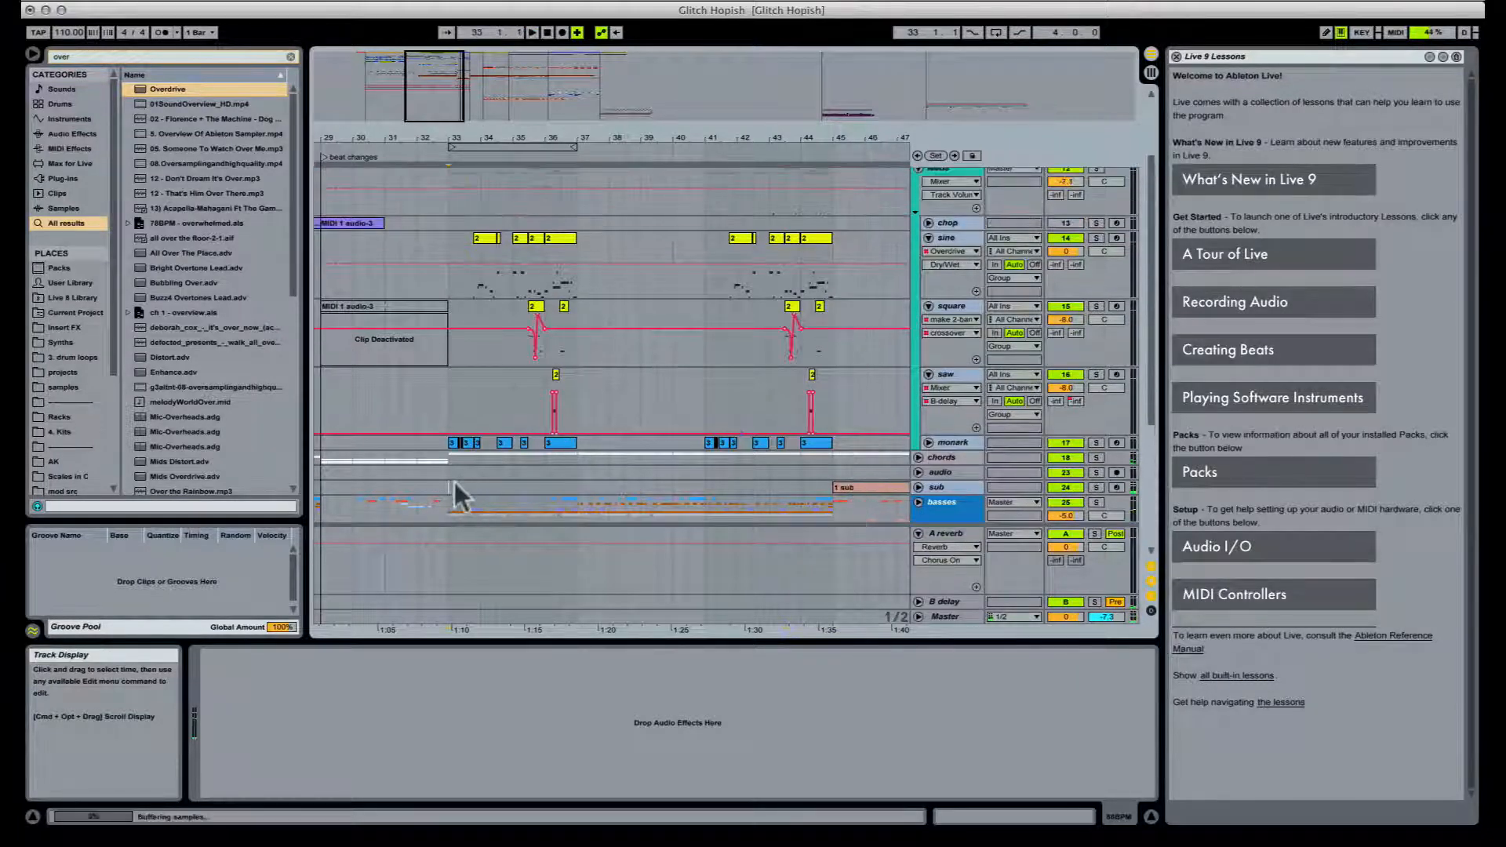
{"action": "key", "text": "space"}
{"action": "scroll", "coordinate": [511, 406], "scroll_direction": "up", "scroll_amount": 2}
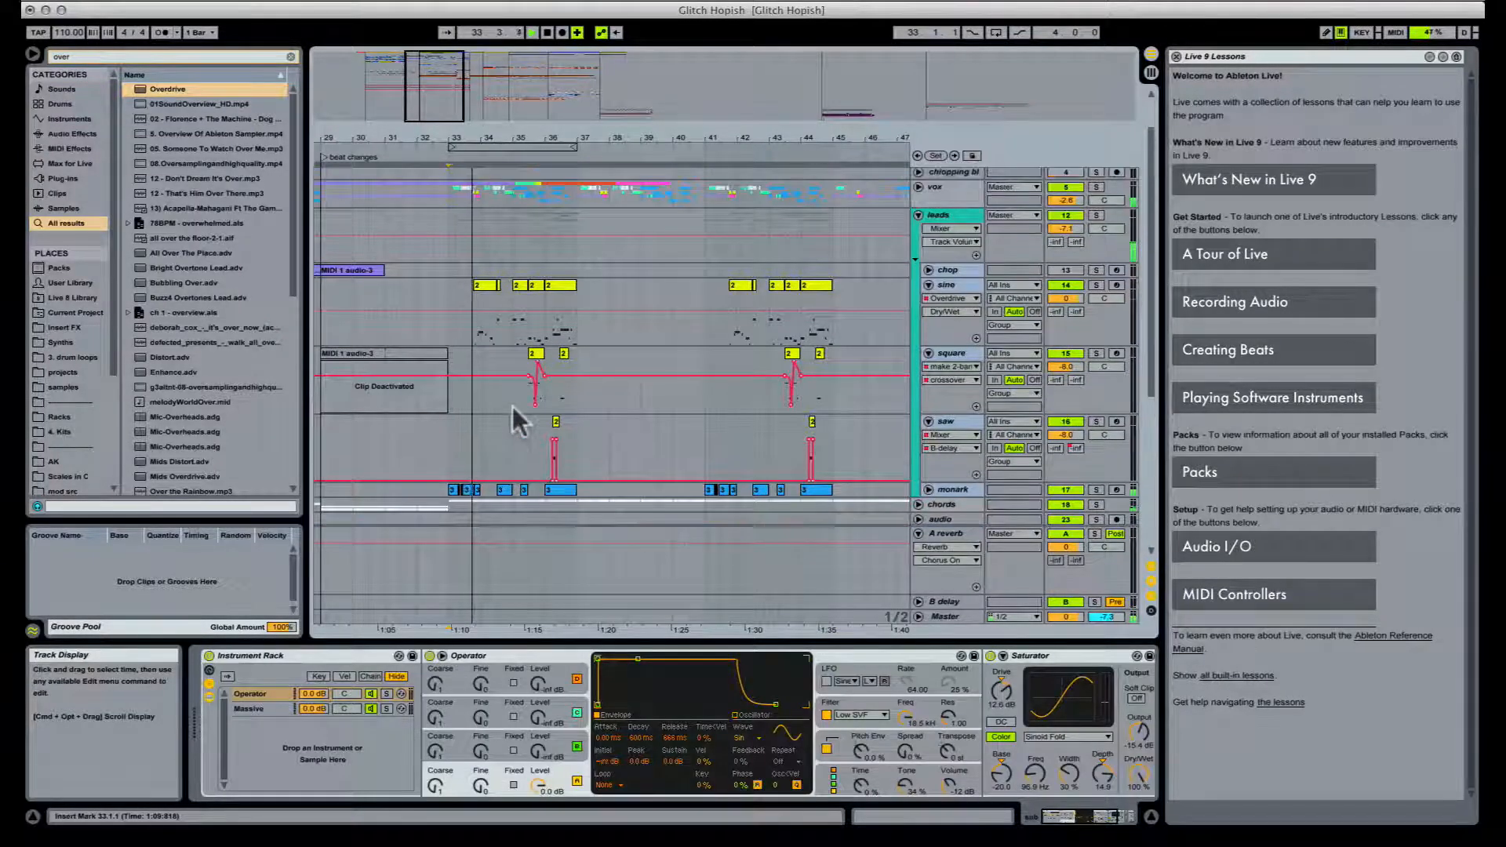
{"action": "scroll", "coordinate": [511, 406], "scroll_direction": "up", "scroll_amount": 2}
{"action": "scroll", "coordinate": [516, 410], "scroll_direction": "down", "scroll_amount": 6}
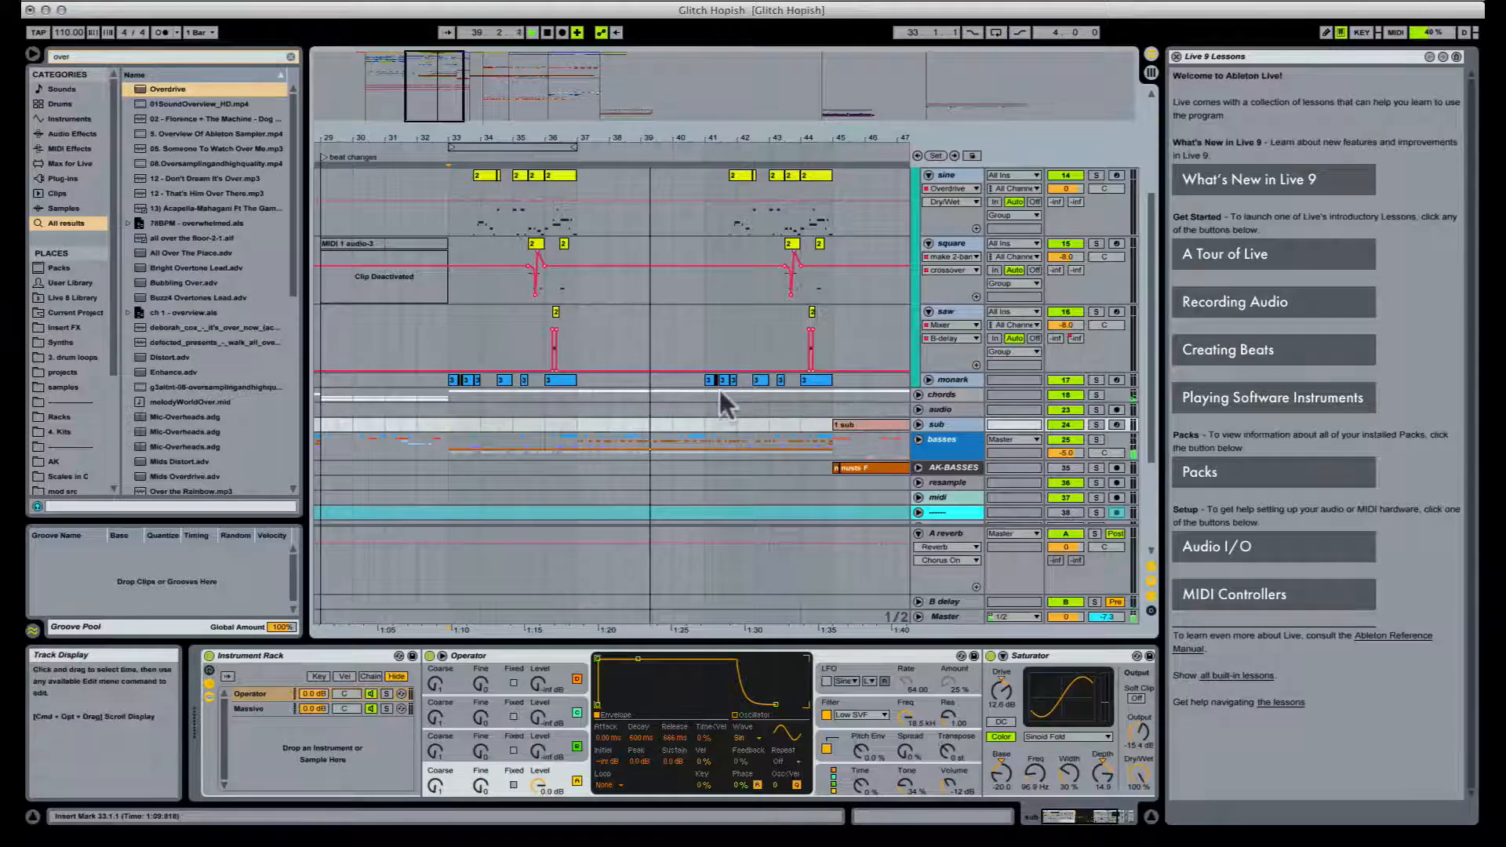
{"action": "scroll", "coordinate": [720, 392], "scroll_direction": "up", "scroll_amount": 2}
{"action": "scroll", "coordinate": [722, 390], "scroll_direction": "up", "scroll_amount": 5}
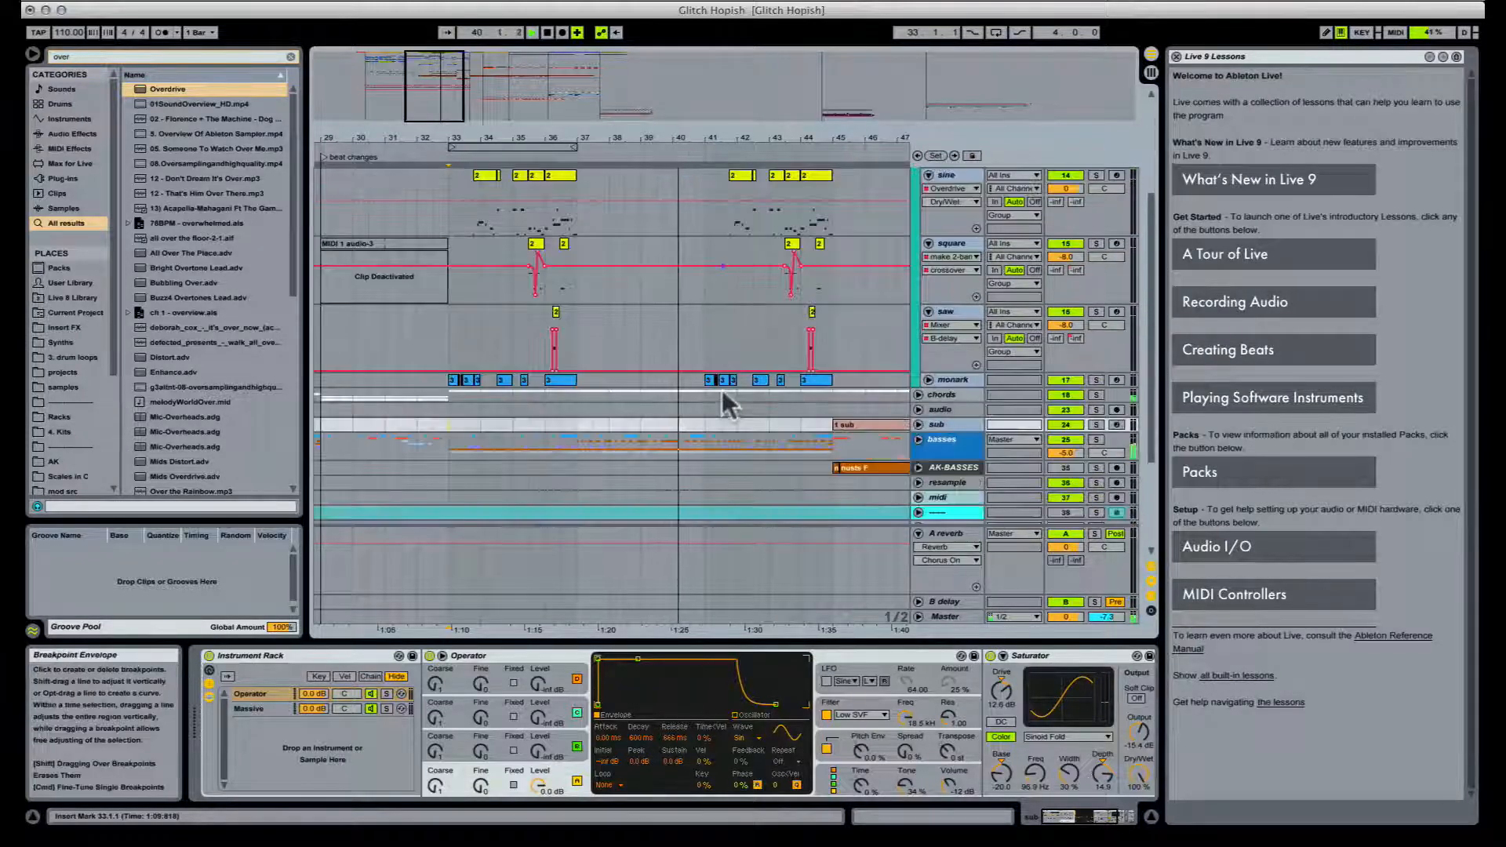
{"action": "scroll", "coordinate": [725, 388], "scroll_direction": "down", "scroll_amount": 8}
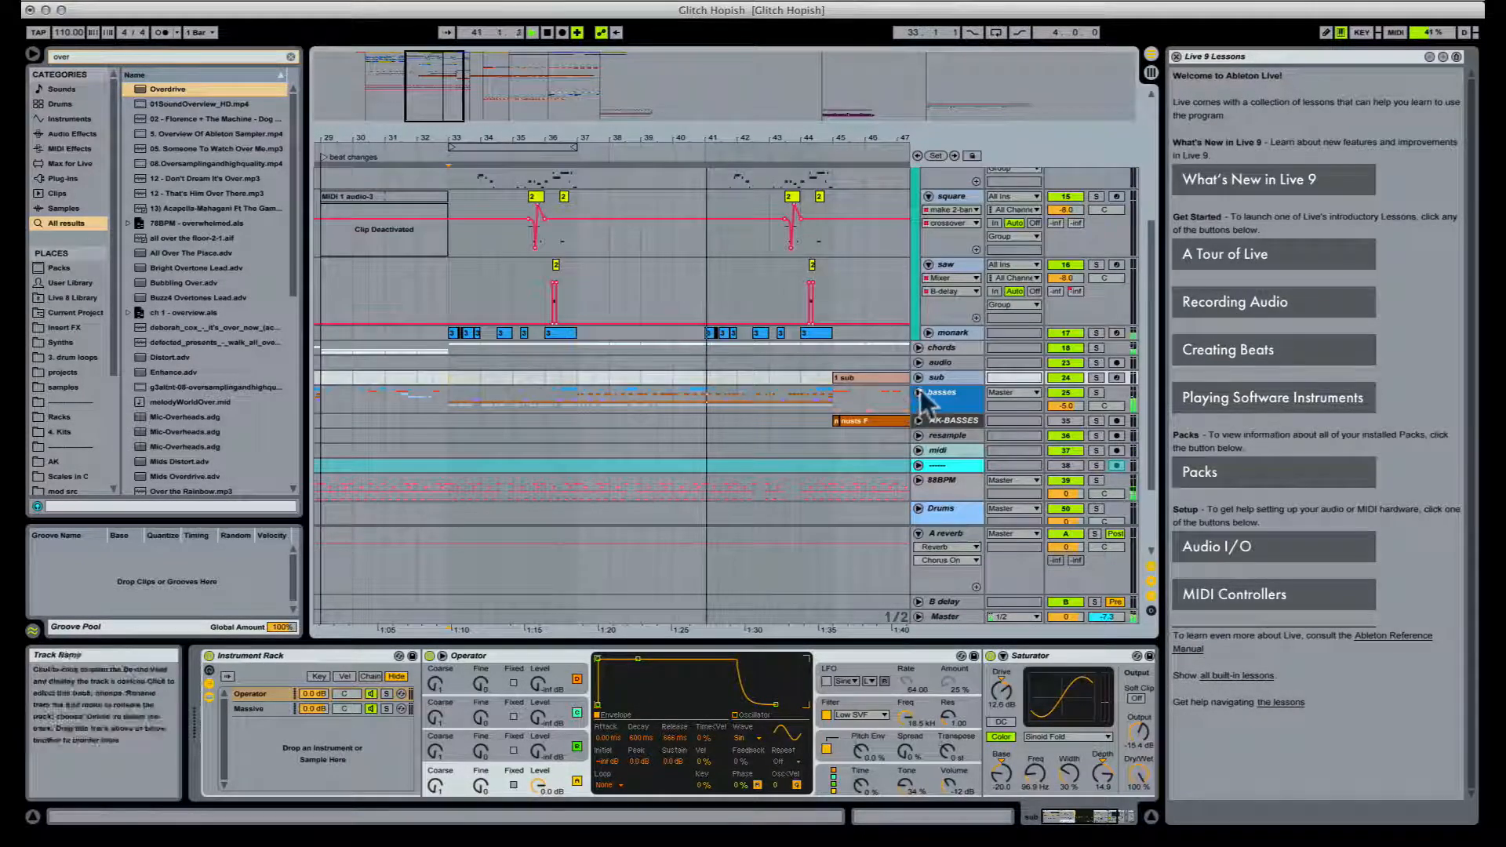
Step: Unfold the basses group, lower its track volume slightly, and set the vox group's volume to -3.2 dB during playback
{"action": "left_click", "coordinate": [933, 396]}
{"action": "key", "text": "space"}
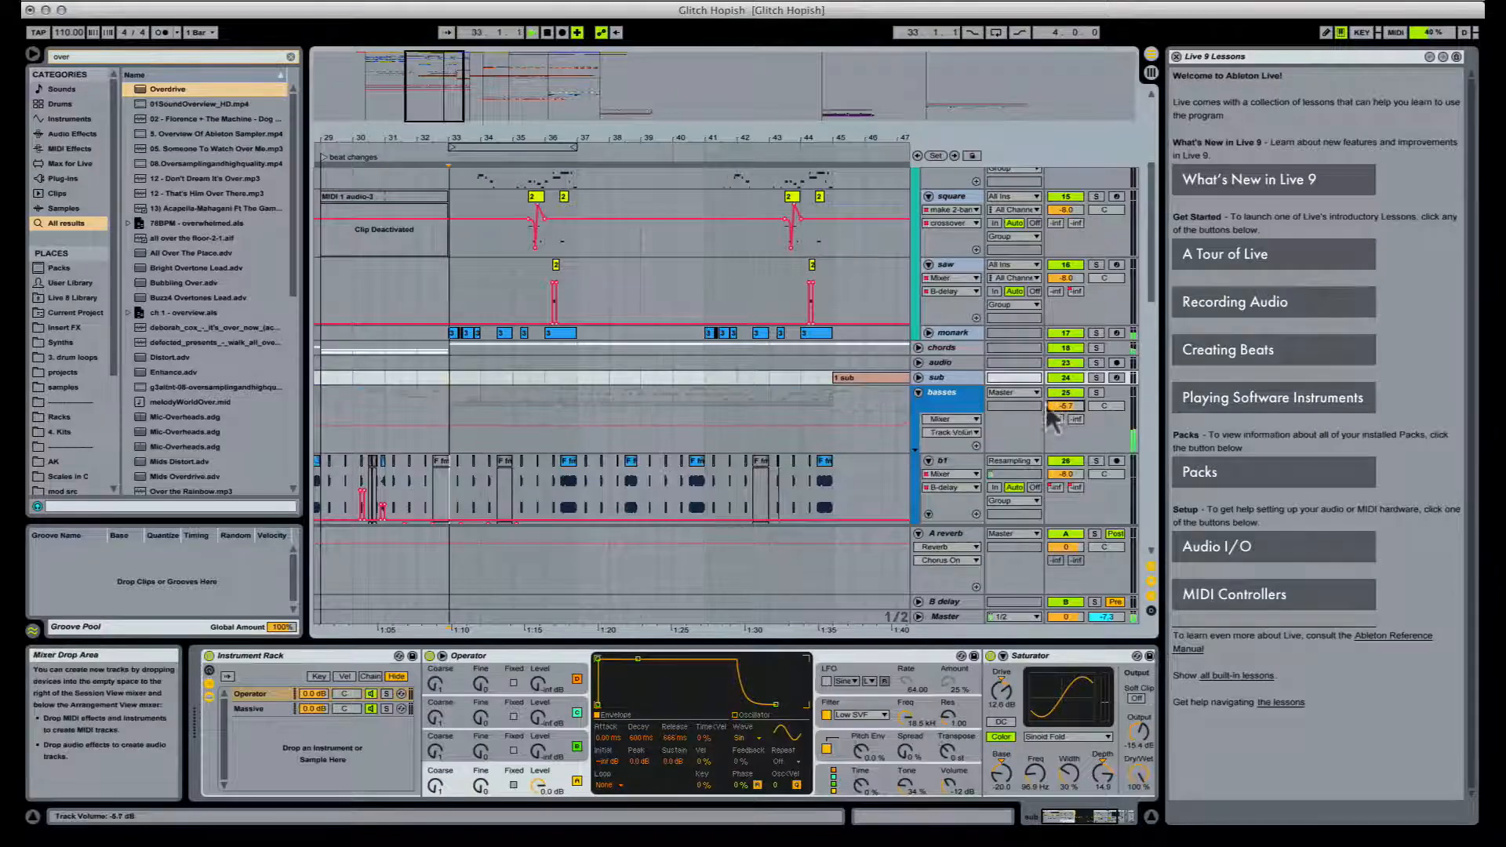
{"action": "scroll", "coordinate": [688, 393], "scroll_direction": "up", "scroll_amount": 8}
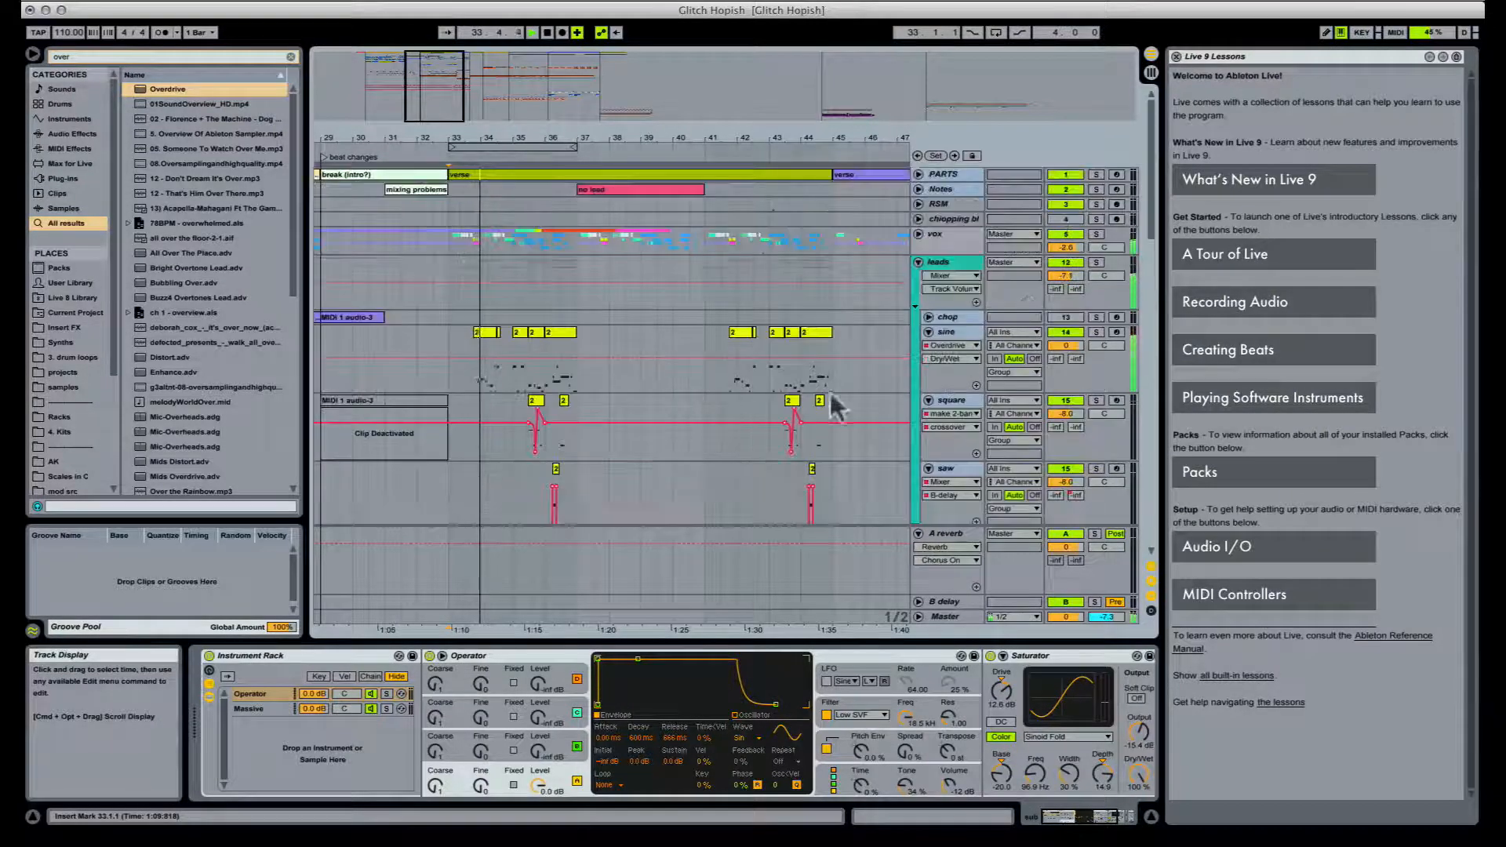
{"action": "left_click_drag", "start_coordinate": [1067, 247], "coordinate": [1067, 256]}
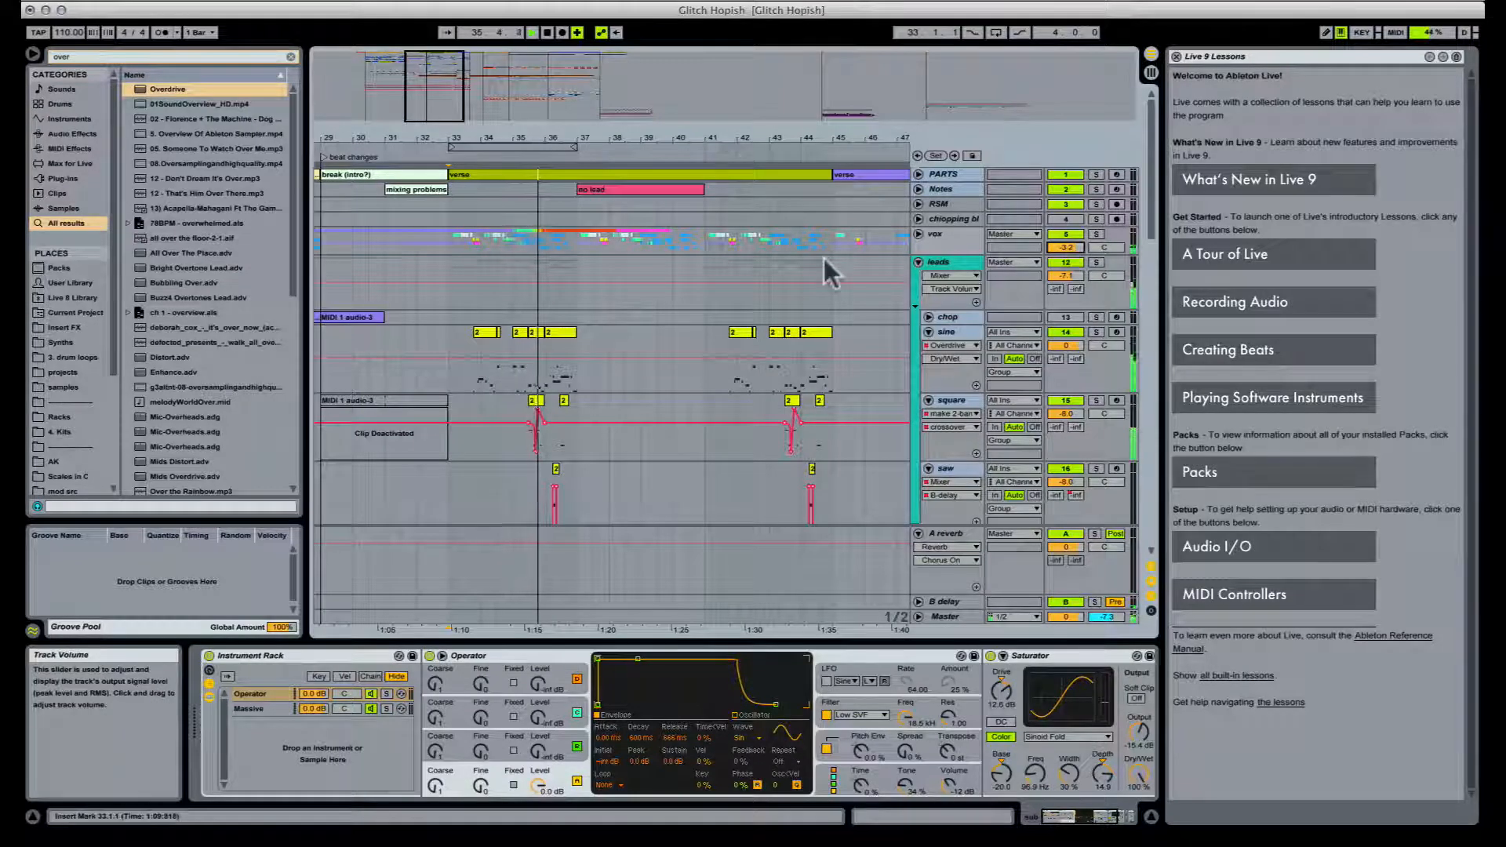
Step: Look over the basses group's tracks during playback and restart playback from bar 37 on the sampler track
{"action": "scroll", "coordinate": [648, 275], "scroll_direction": "down", "scroll_amount": 20}
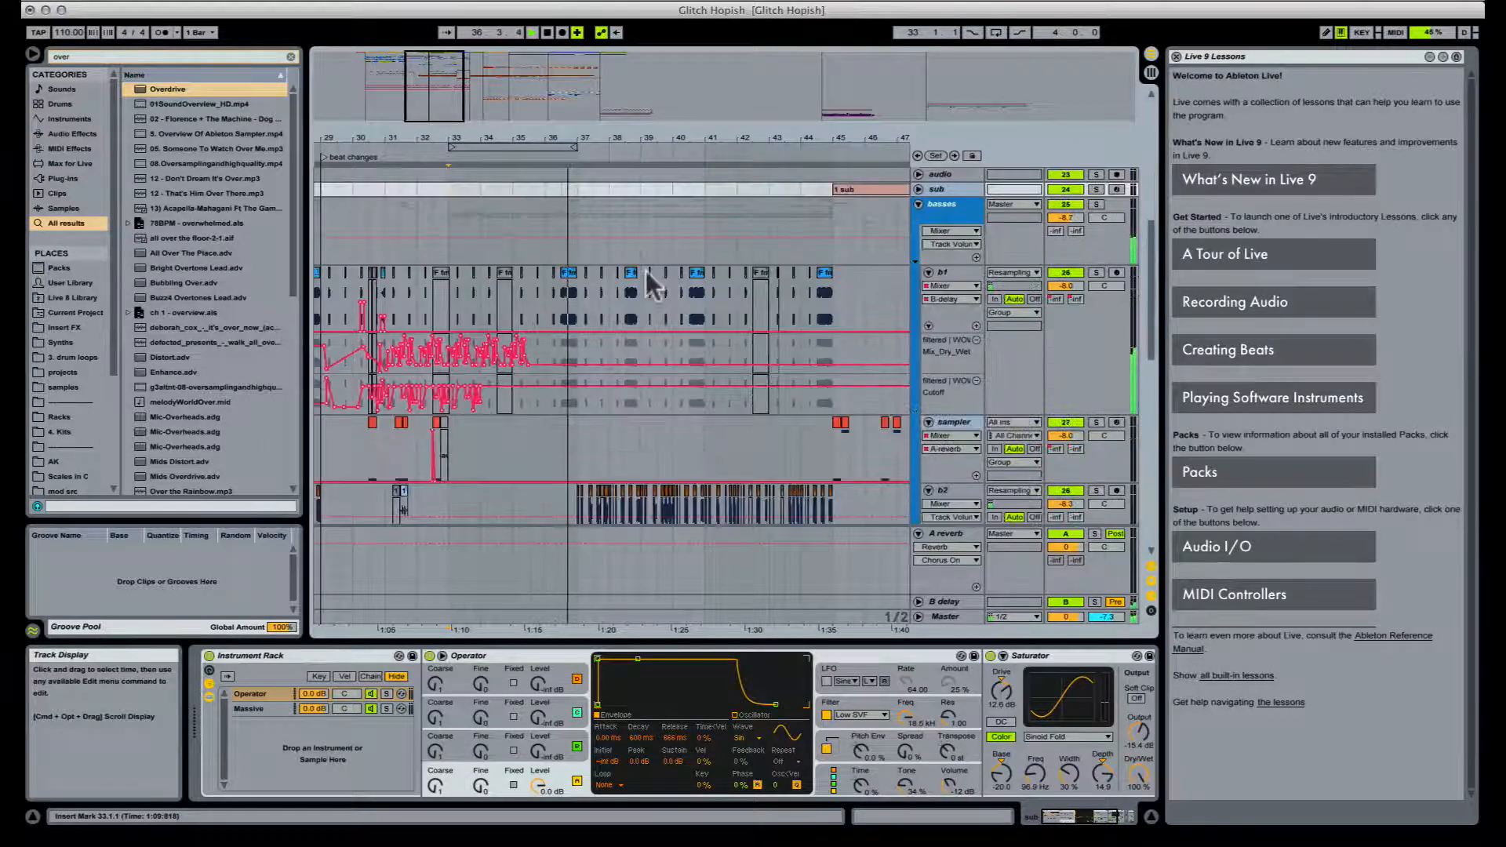
{"action": "scroll", "coordinate": [647, 271], "scroll_direction": "down", "scroll_amount": 5}
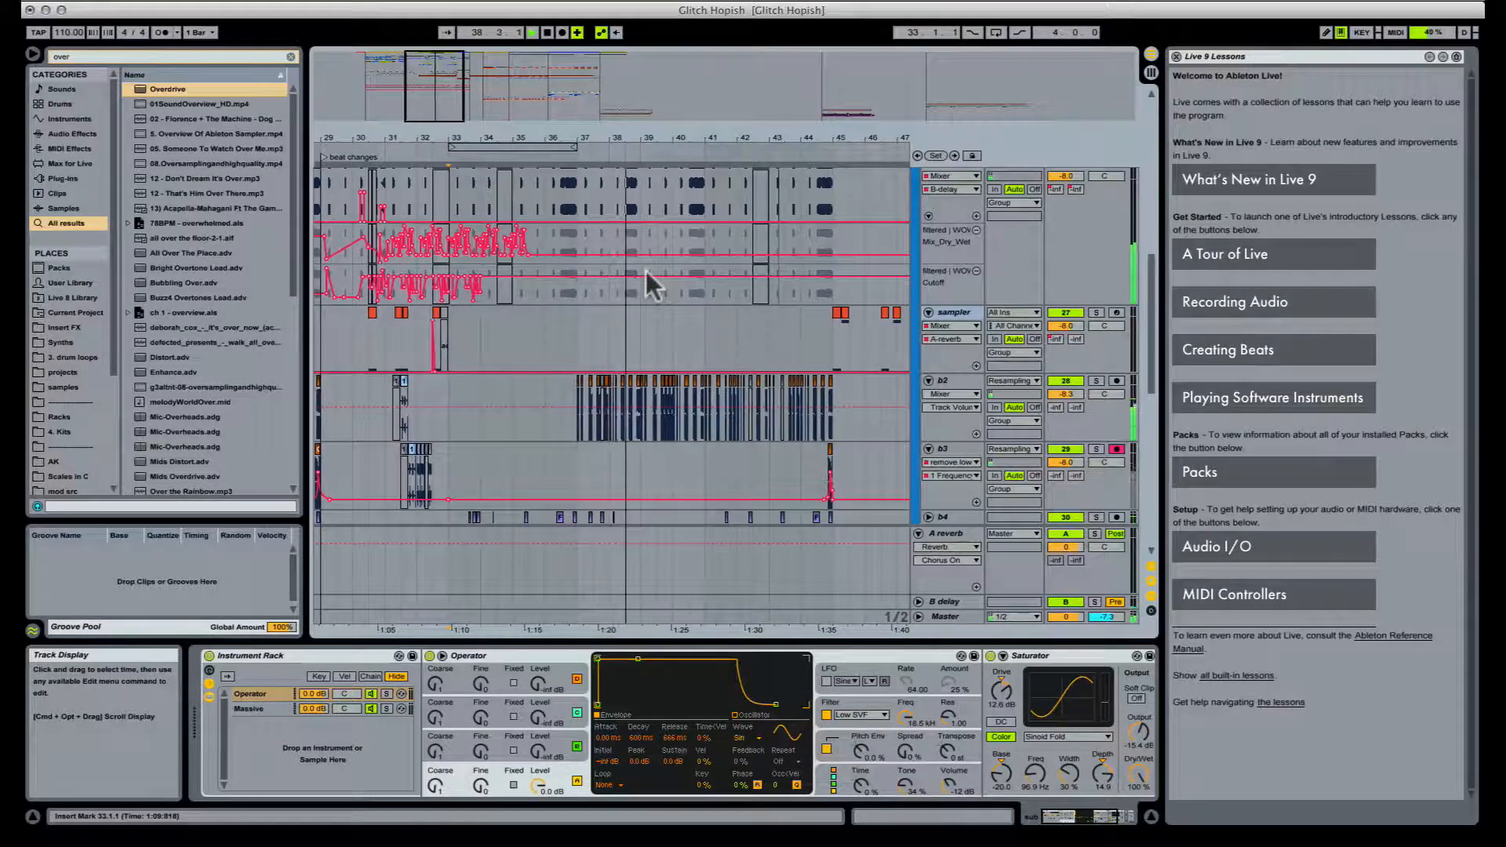
{"action": "left_click", "coordinate": [581, 329]}
{"action": "scroll", "coordinate": [578, 328], "scroll_direction": "up", "scroll_amount": 20}
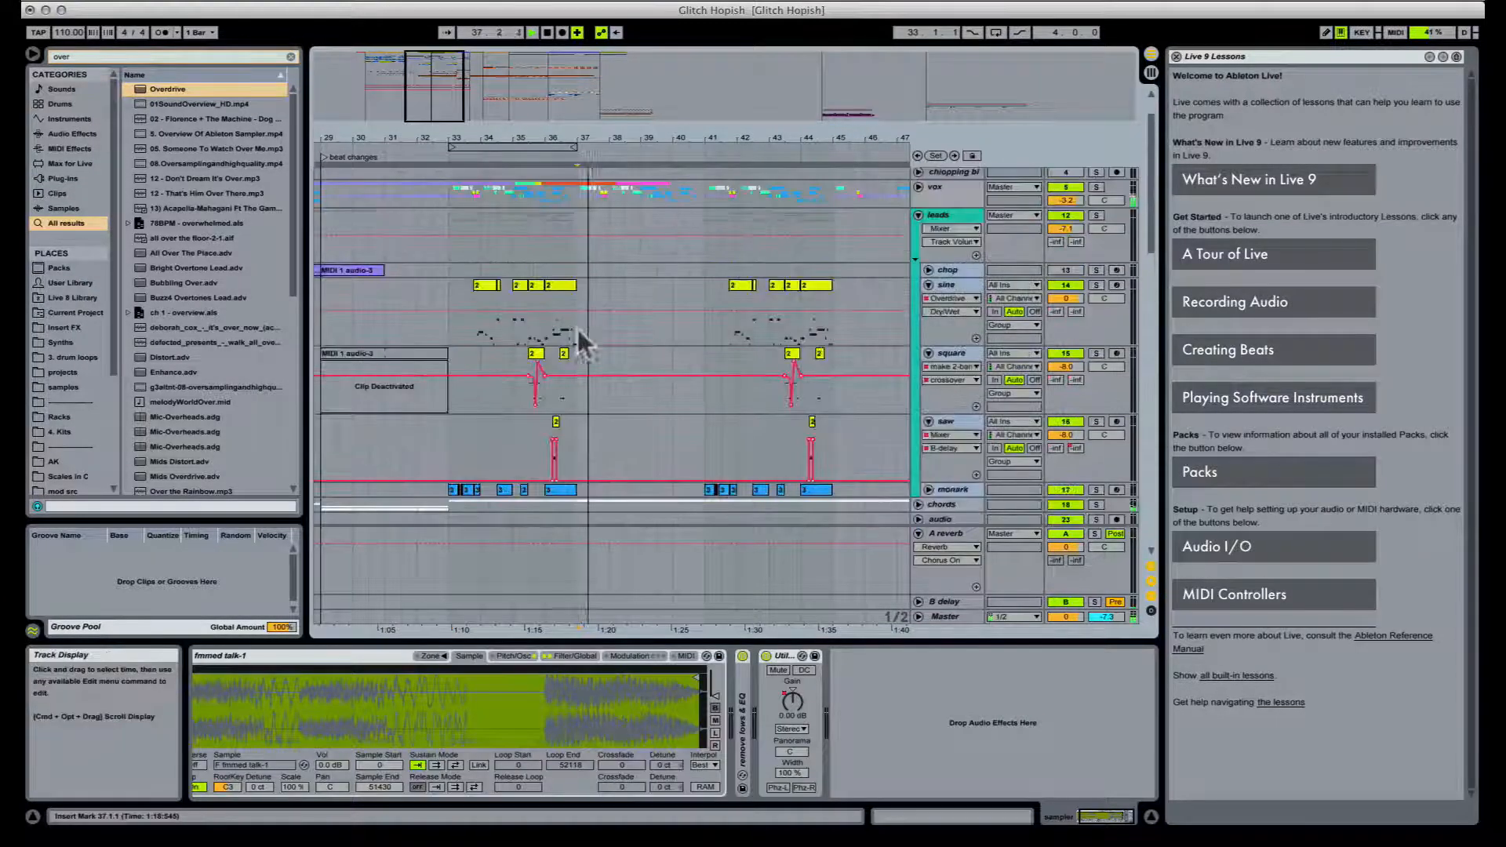
Step: Unfold the vox group and audition its chopped vocal clips between bars 37 and 38
{"action": "left_click", "coordinate": [918, 234]}
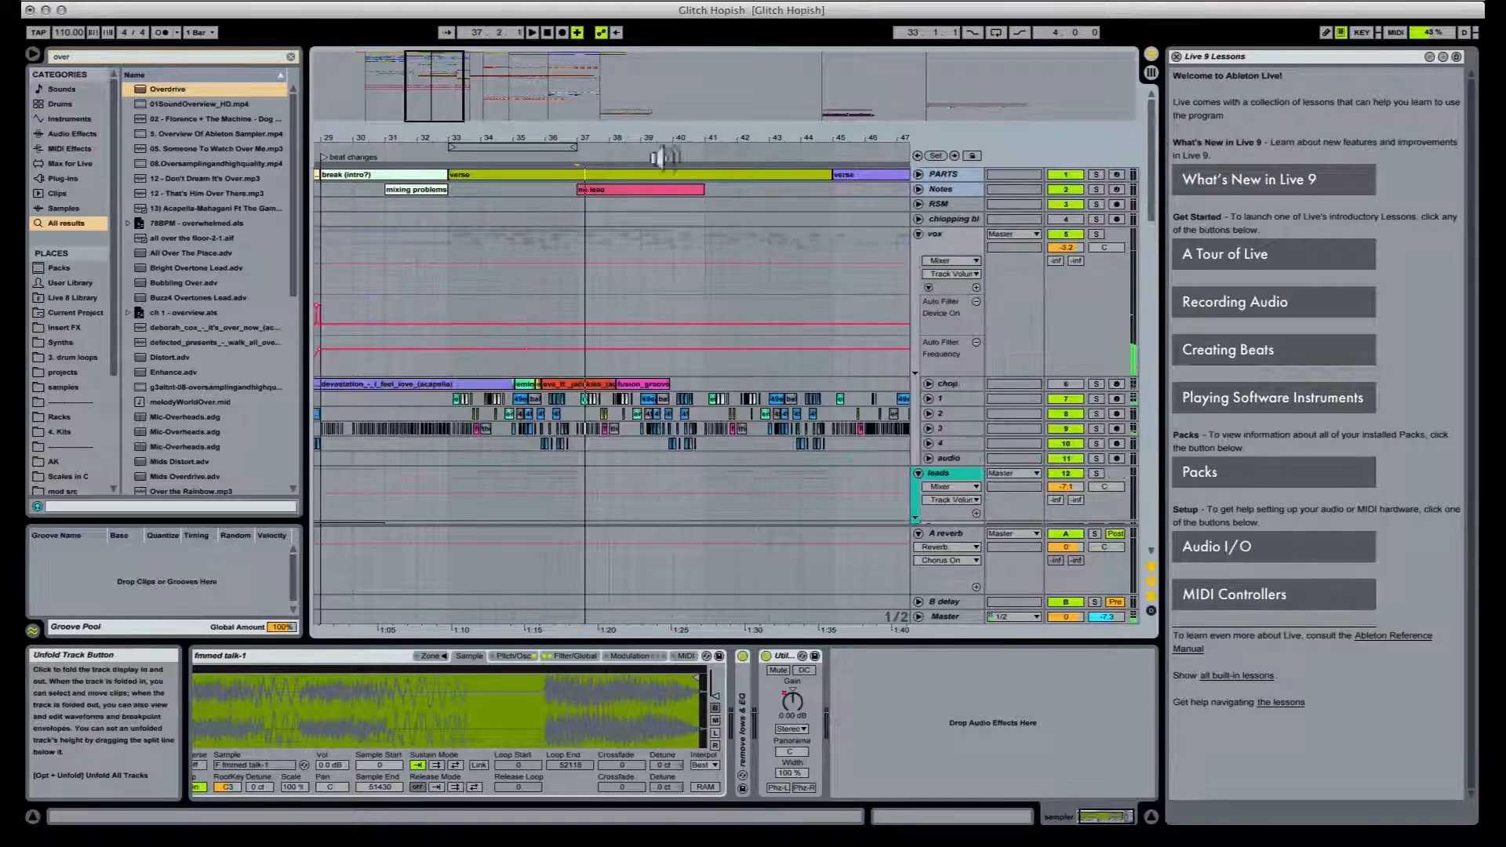
{"action": "left_click_drag", "start_coordinate": [609, 141], "coordinate": [623, 169]}
{"action": "scroll", "coordinate": [695, 201], "scroll_direction": "down", "scroll_amount": 7}
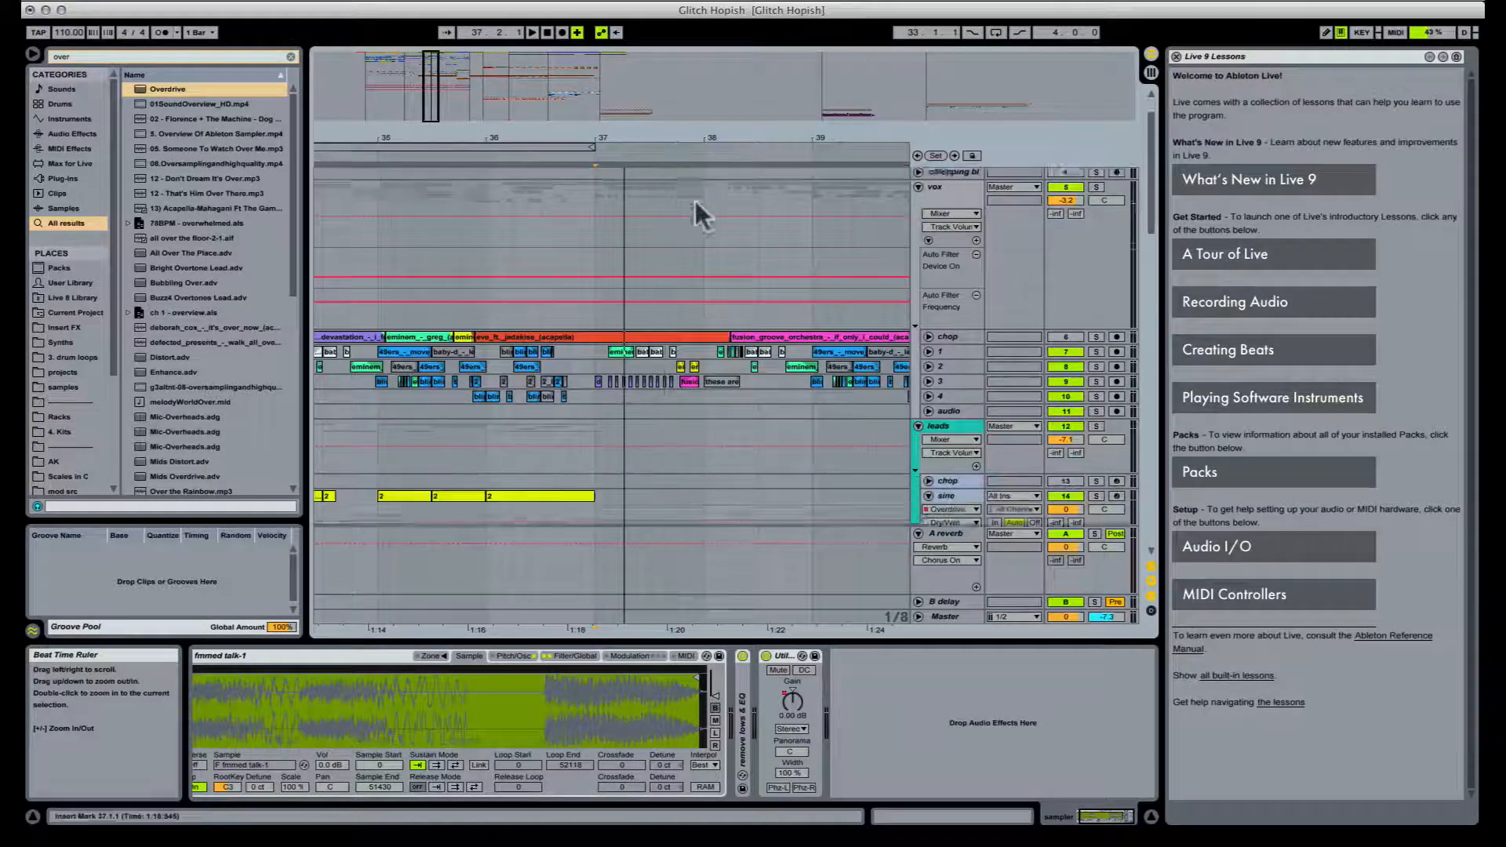
{"action": "key", "text": "space"}
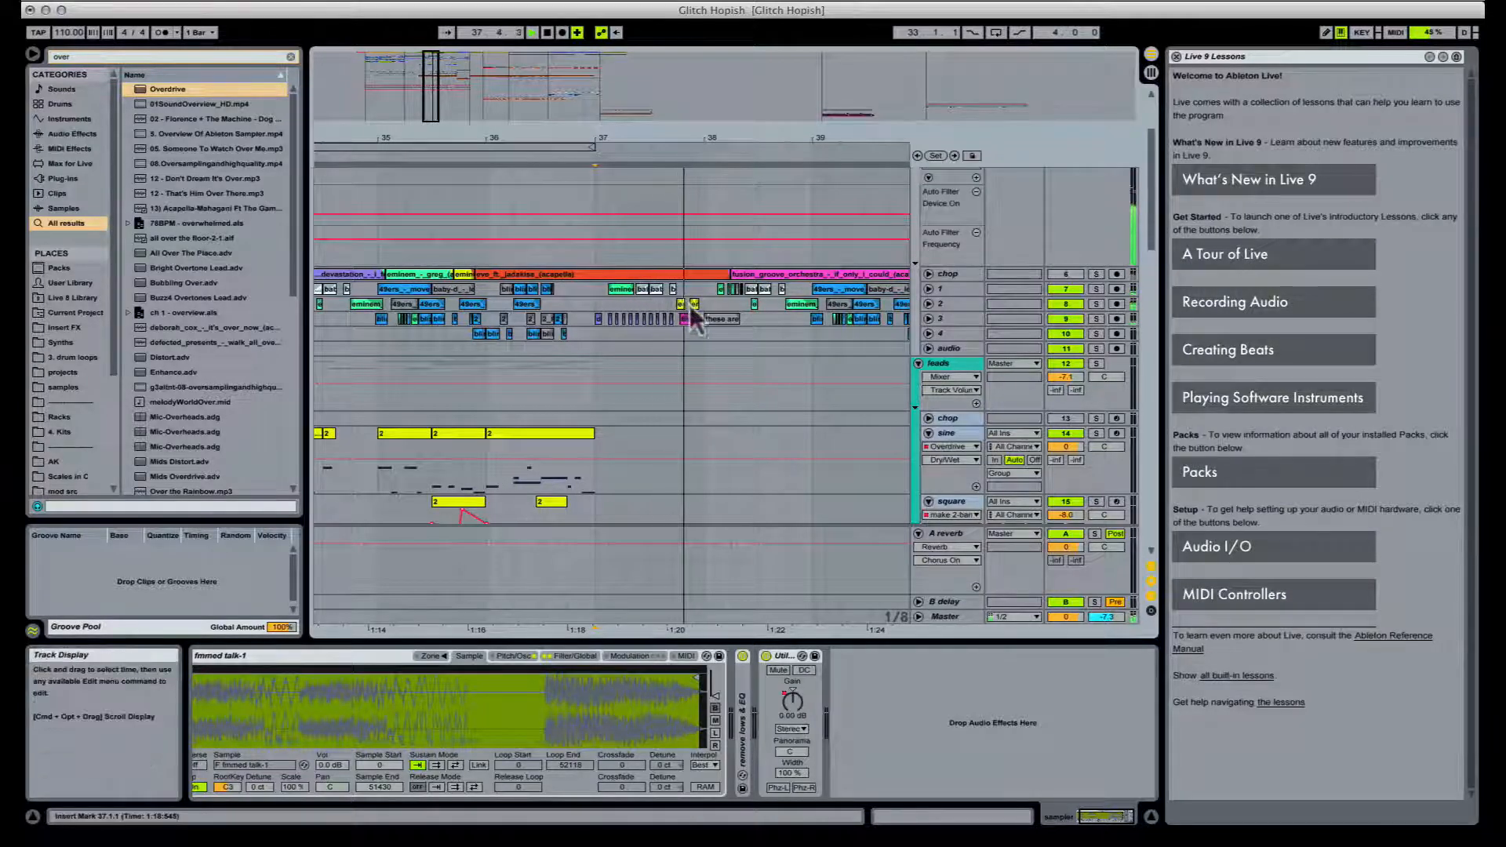
{"action": "key", "text": "space"}
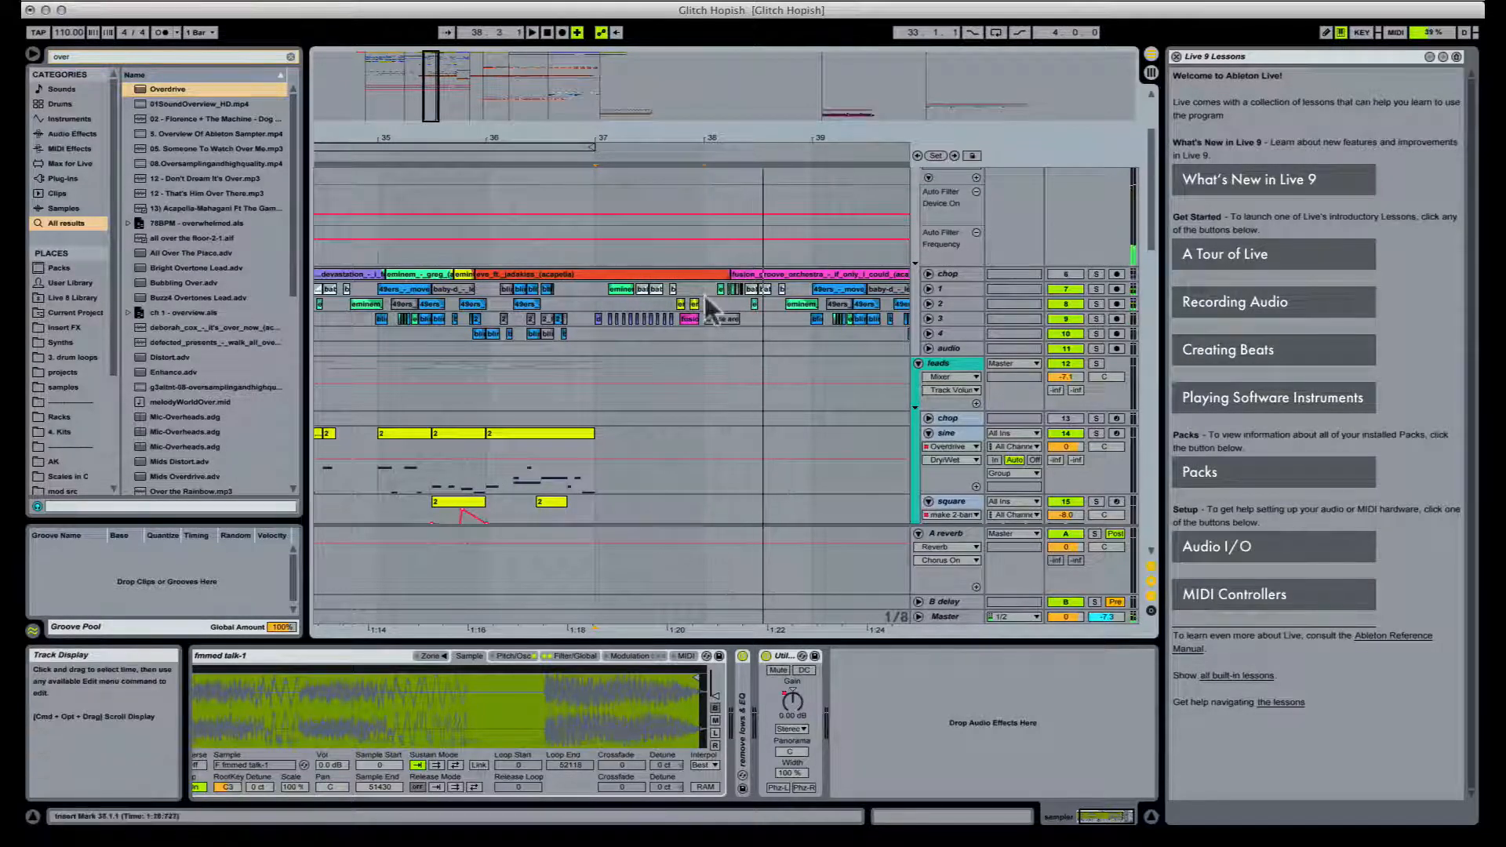
Step: Select Komplete Audio 6 as the Soundflower (2ch) output and play from bar 38 on vox track 2
{"action": "left_click", "coordinate": [707, 304]}
{"action": "left_click", "coordinate": [965, 2]}
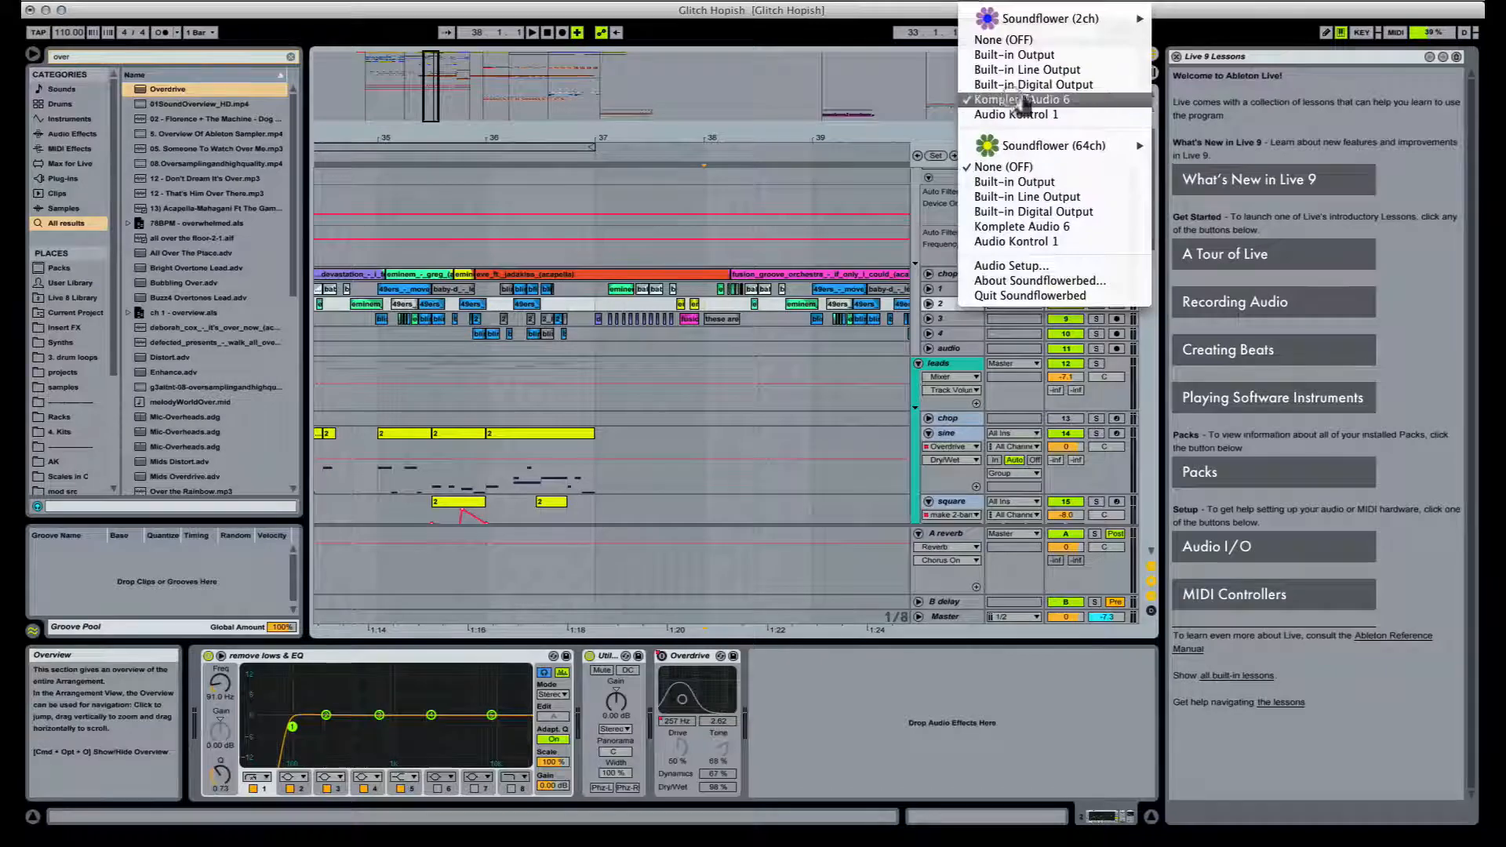
{"action": "left_click", "coordinate": [1012, 99]}
{"action": "key", "text": "space"}
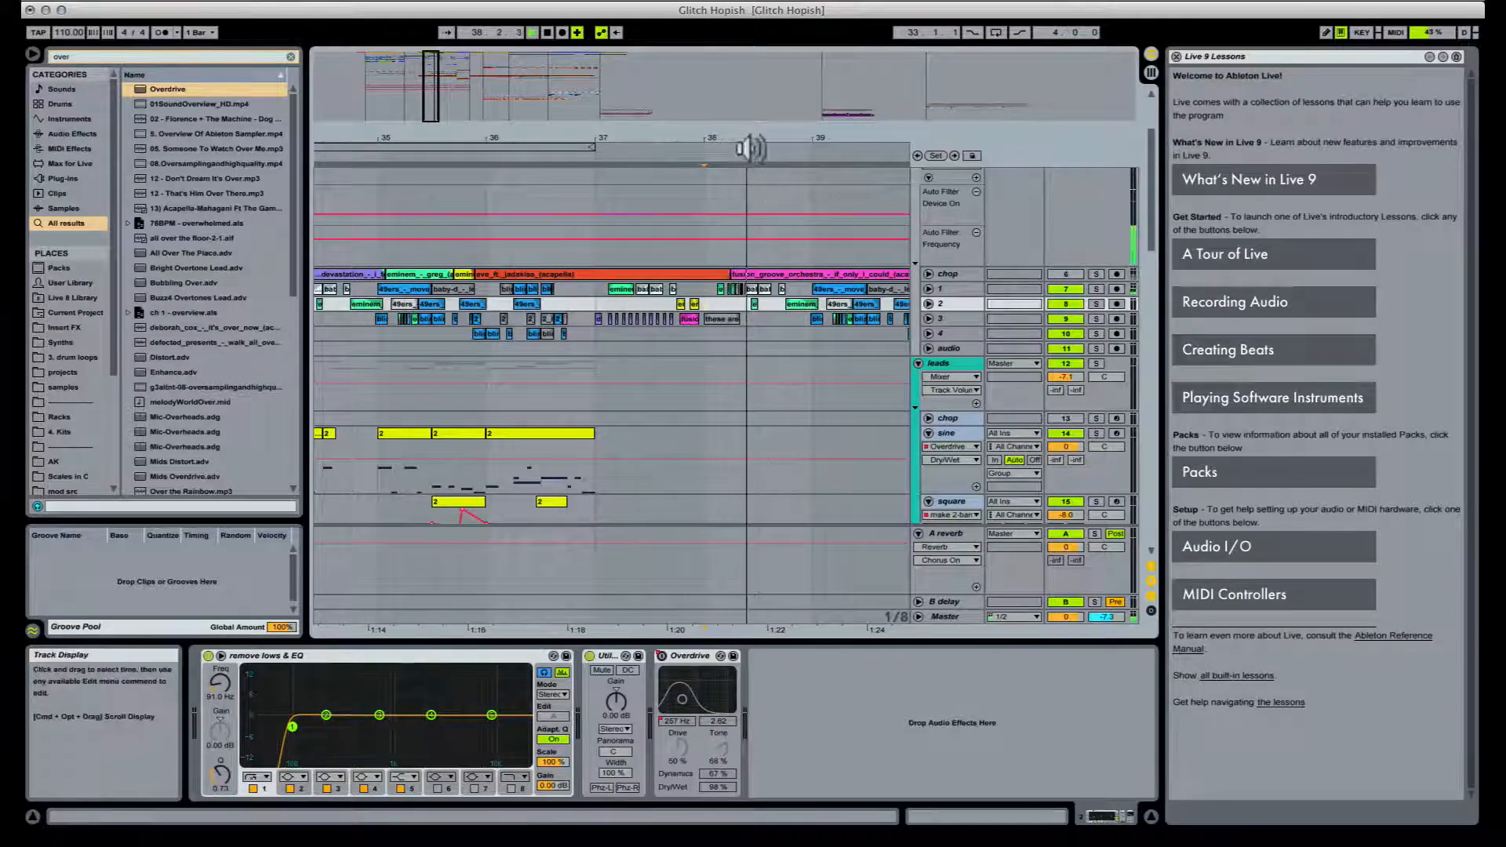
{"action": "key", "text": "space"}
Step: Select the short vocal clip at bar 38.2 on vox track 1 and audition it
{"action": "left_click_drag", "start_coordinate": [749, 139], "coordinate": [749, 192]}
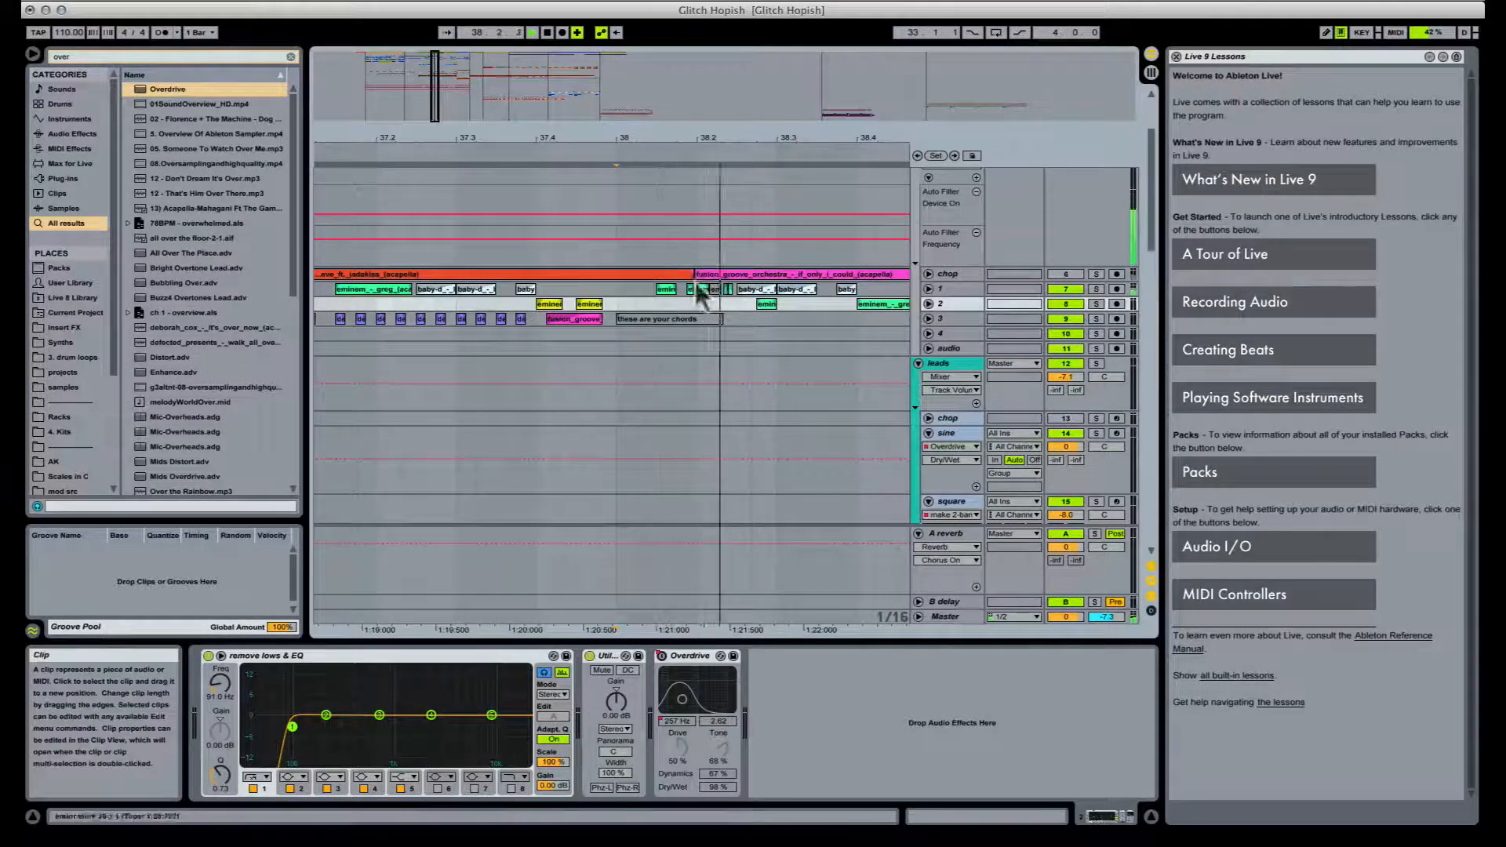
{"action": "left_click", "coordinate": [703, 290]}
{"action": "key", "text": "space"}
{"action": "key", "text": "space"}
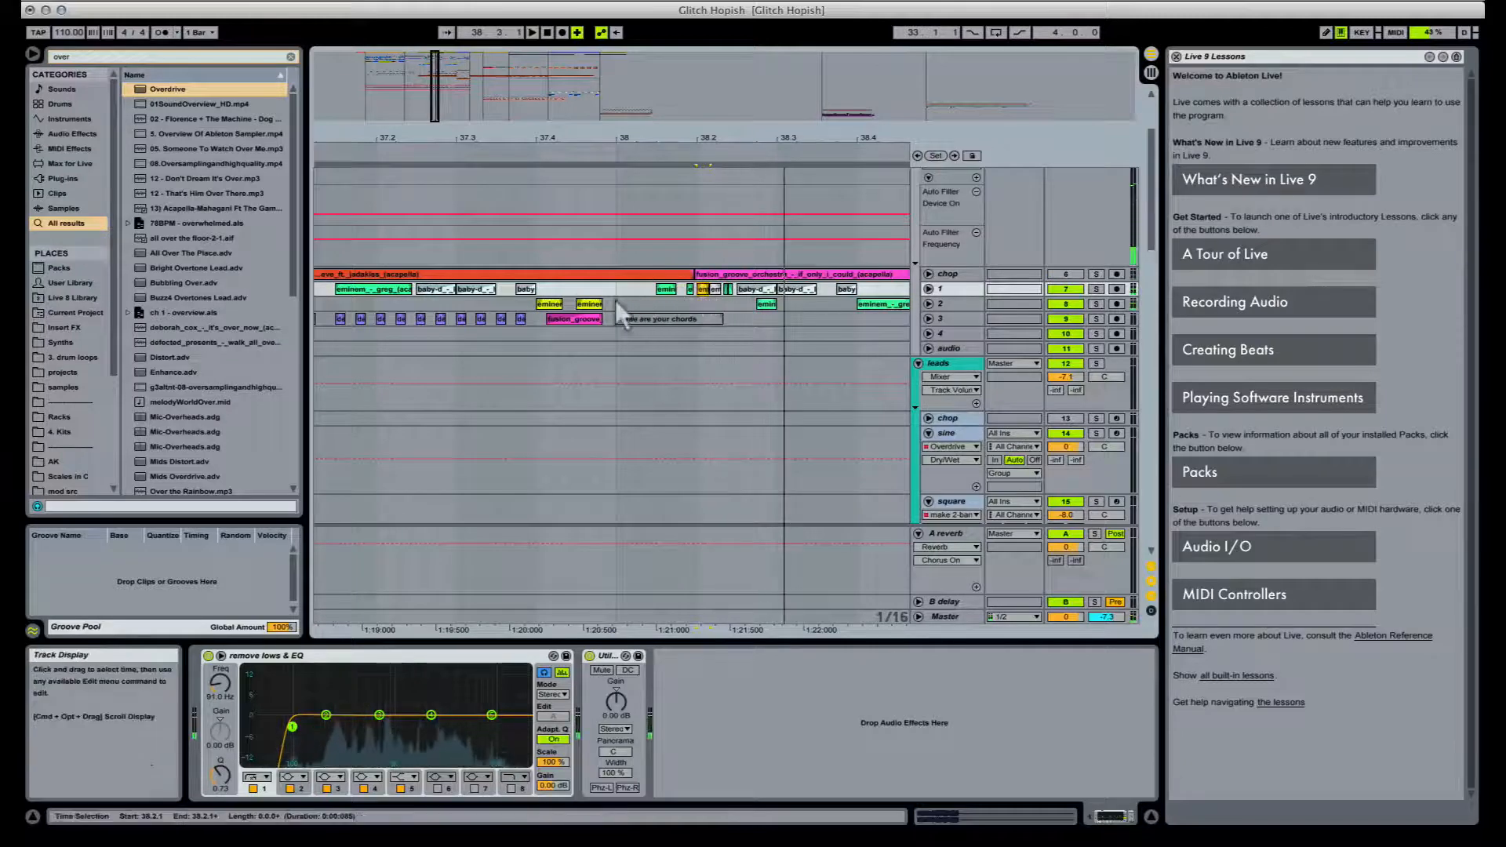
Step: Play from bar 38 on vox track 2 and audition the short vocal clip at 38.2.2 on vox track 1
{"action": "left_click", "coordinate": [616, 302]}
{"action": "key", "text": "space"}
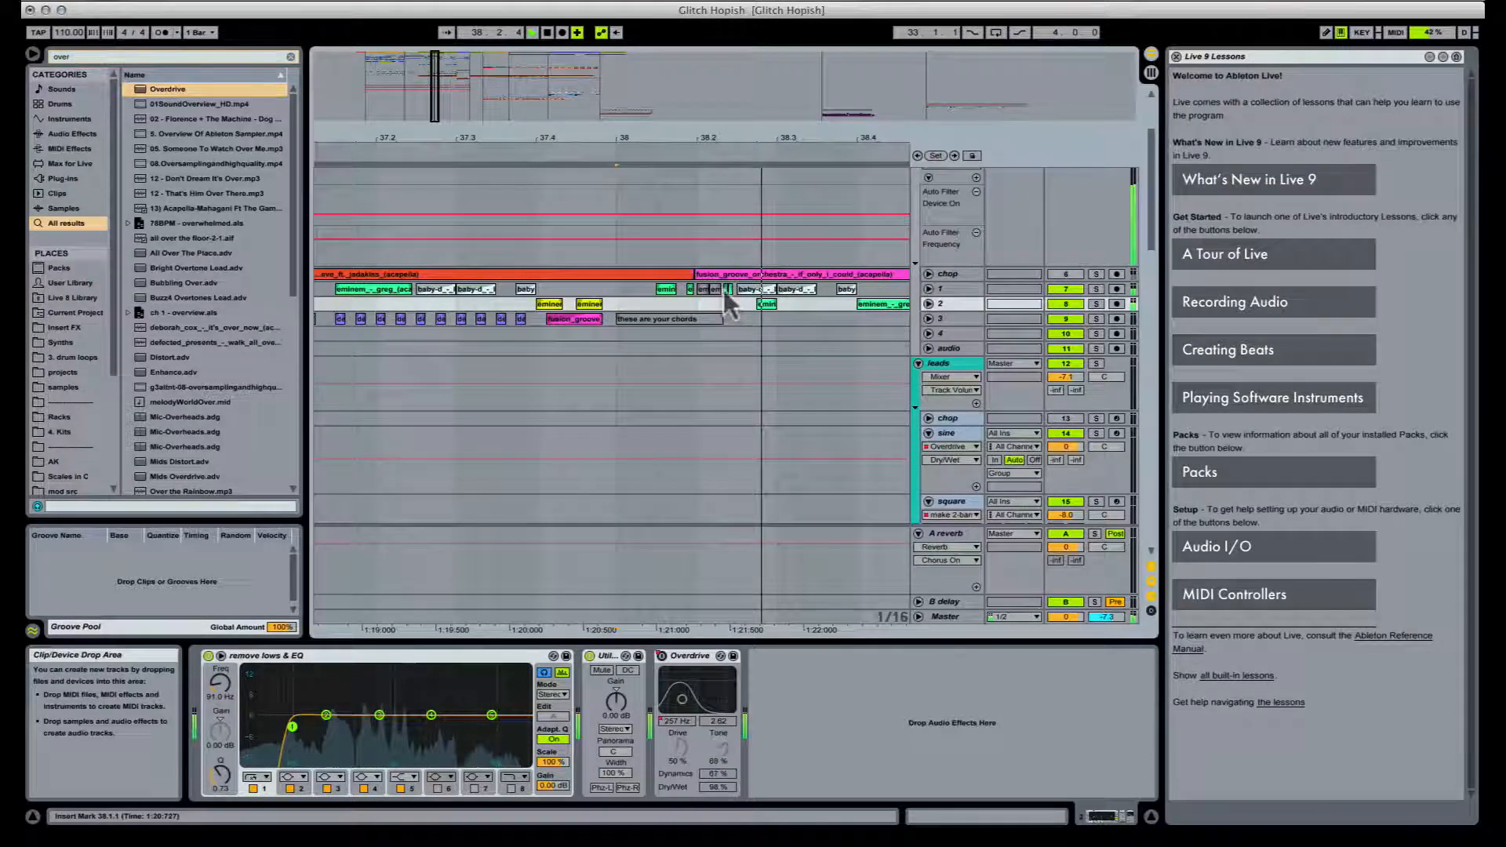
{"action": "key", "text": "space"}
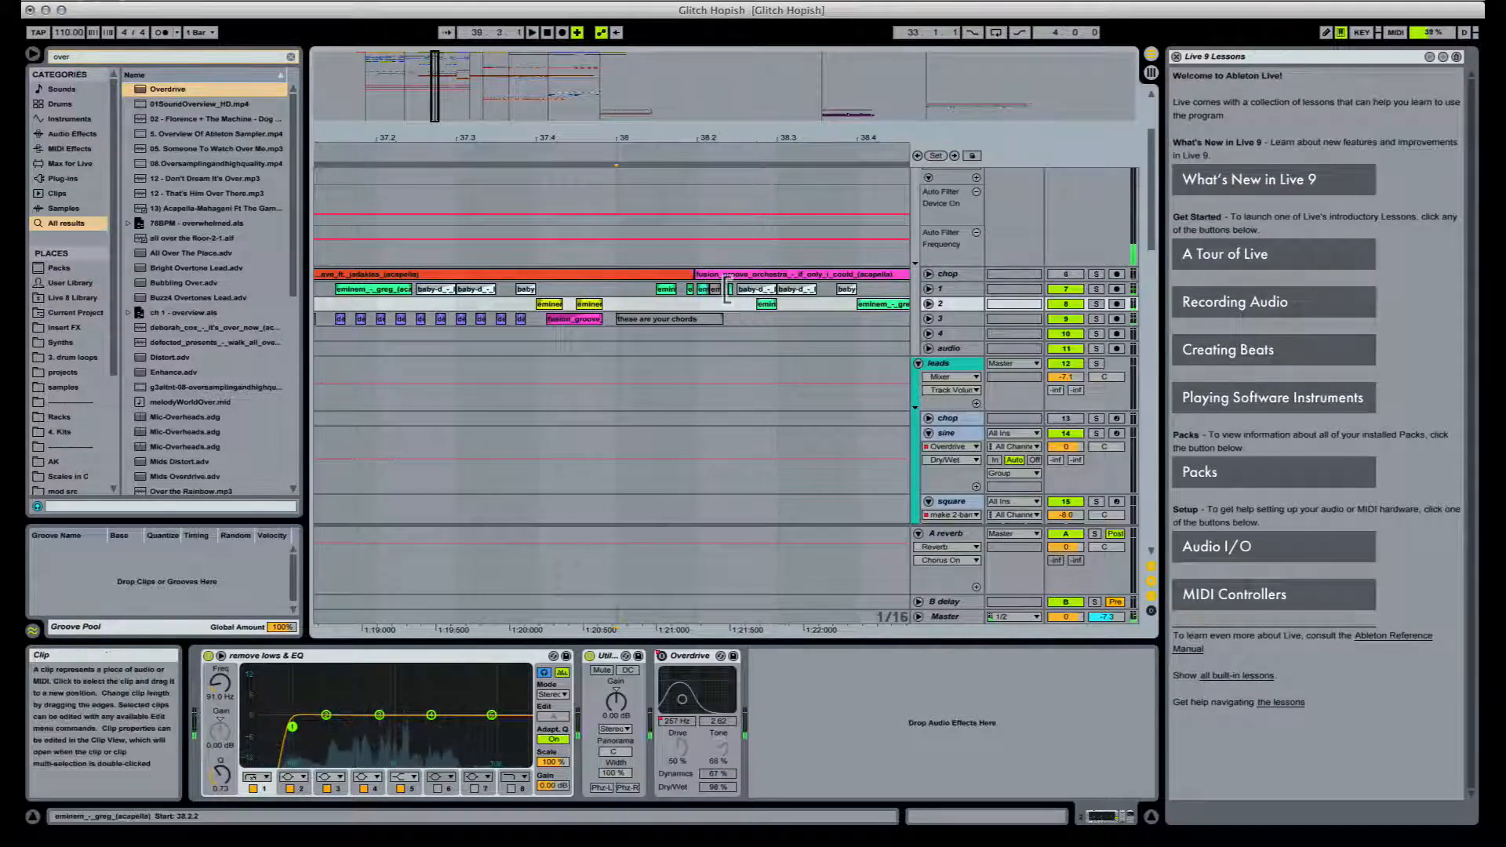
{"action": "key", "text": "space"}
{"action": "left_click", "coordinate": [726, 290]}
{"action": "key", "text": "space"}
Step: Replay the chopped vocals around bar 38, comparing the vox track 2 clips with the short clip at 38.2.1 on vox track 1
{"action": "left_click", "coordinate": [609, 301]}
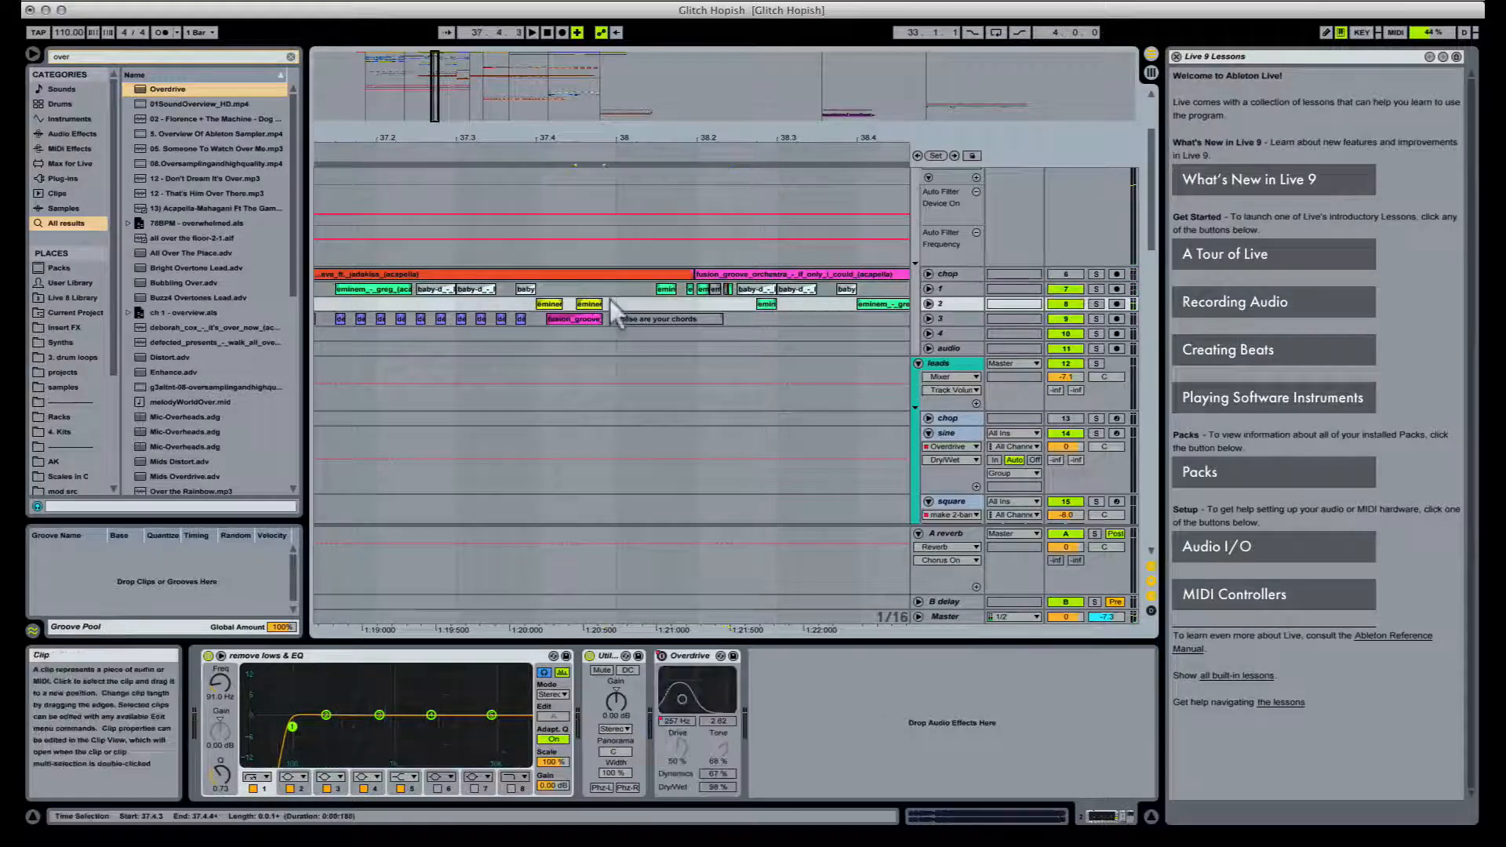
{"action": "key", "text": "space"}
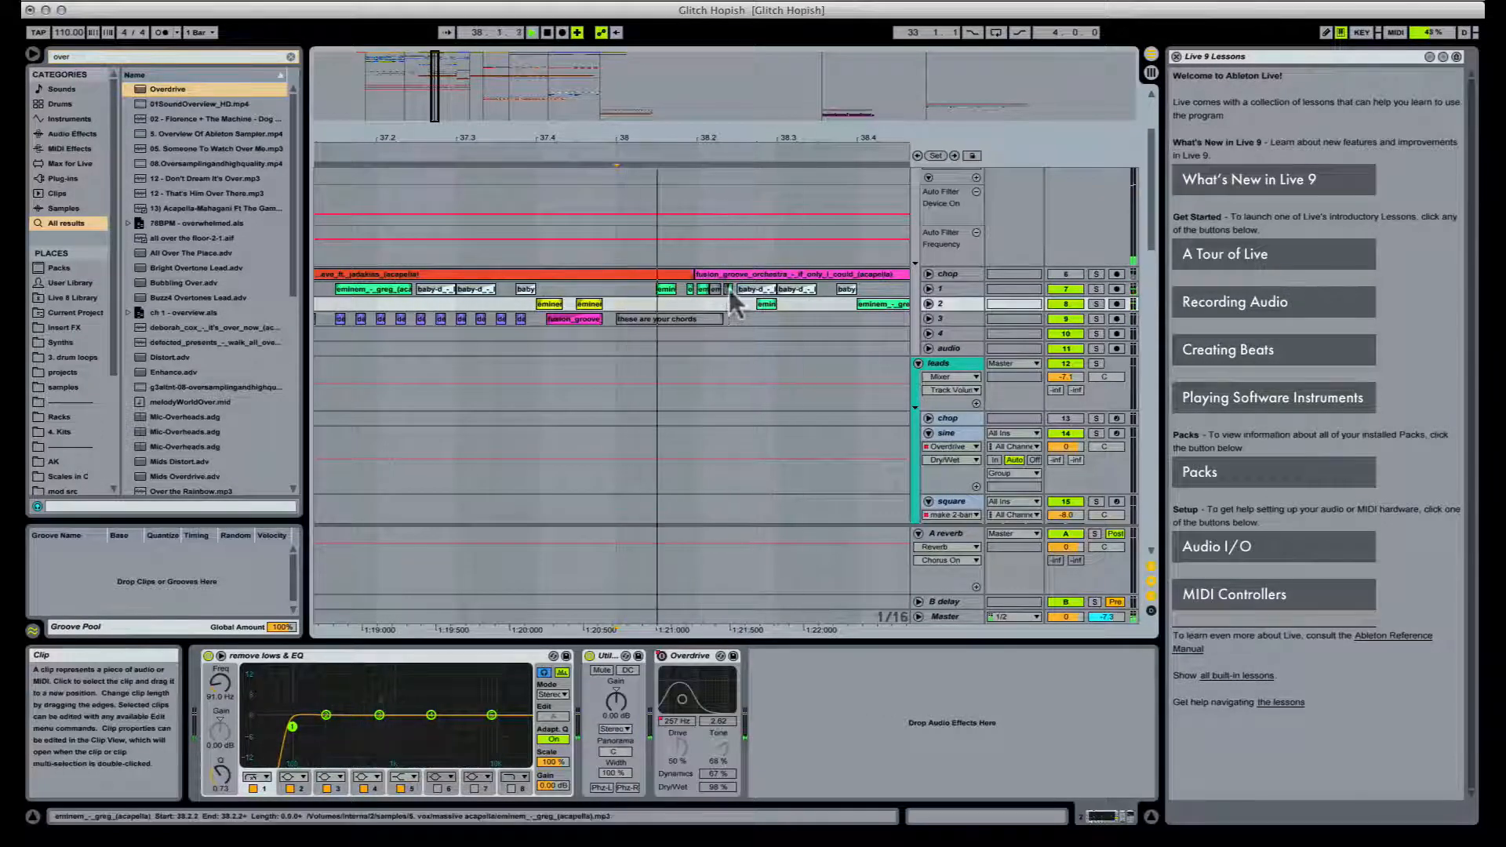
{"action": "key", "text": "space"}
{"action": "left_click", "coordinate": [701, 290]}
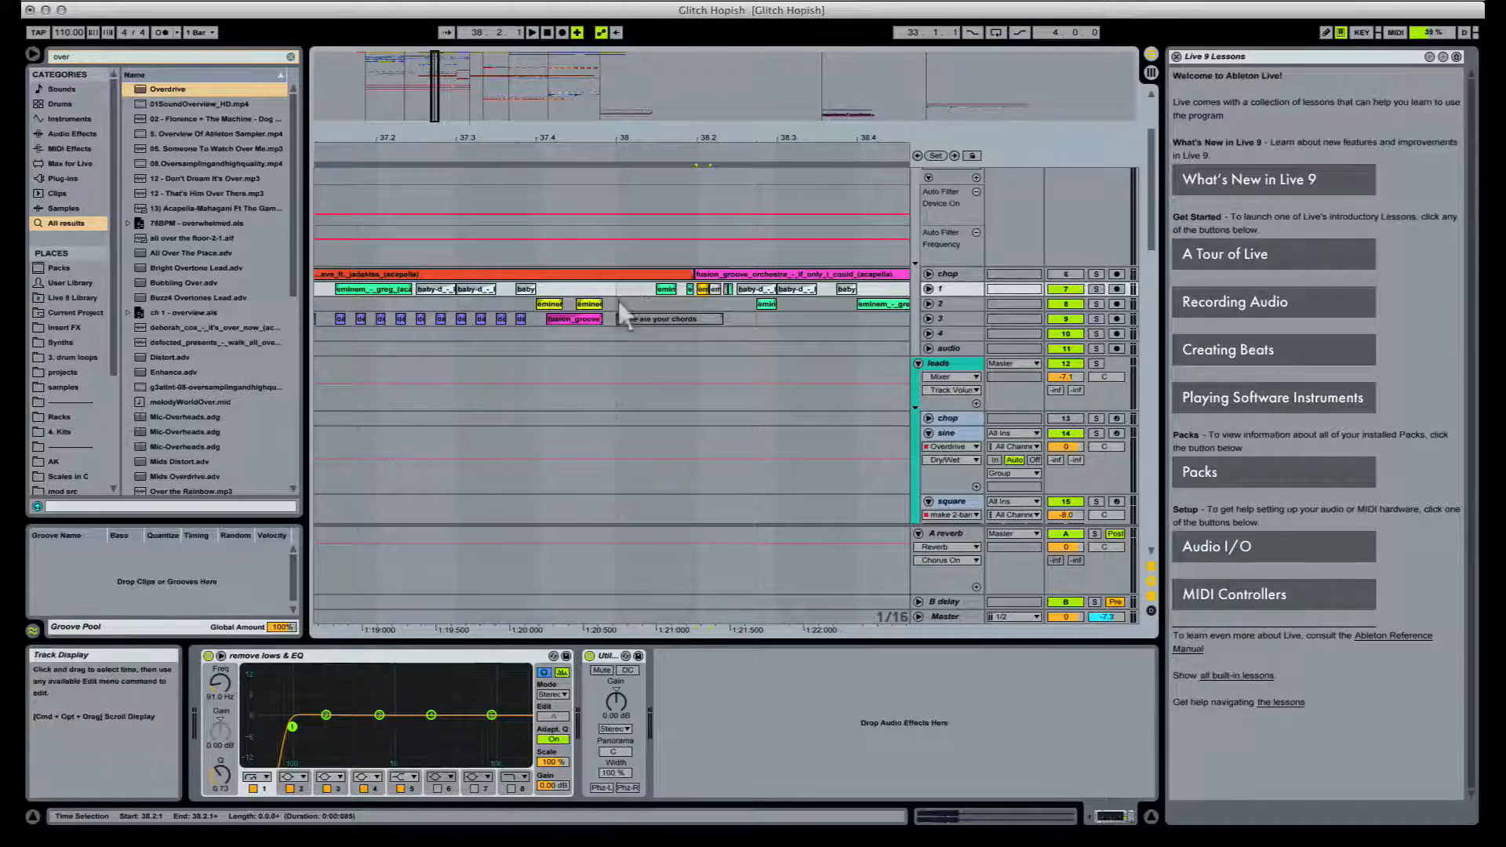
{"action": "left_click", "coordinate": [618, 301]}
{"action": "key", "text": "space"}
{"action": "left_click_drag", "start_coordinate": [706, 143], "coordinate": [707, 83]}
{"action": "key", "text": "space"}
Step: Duplicate the monark track's bar 33 to 37 clips into bars 37 to 41 and play the result
{"action": "scroll", "coordinate": [689, 408], "scroll_direction": "down", "scroll_amount": 5}
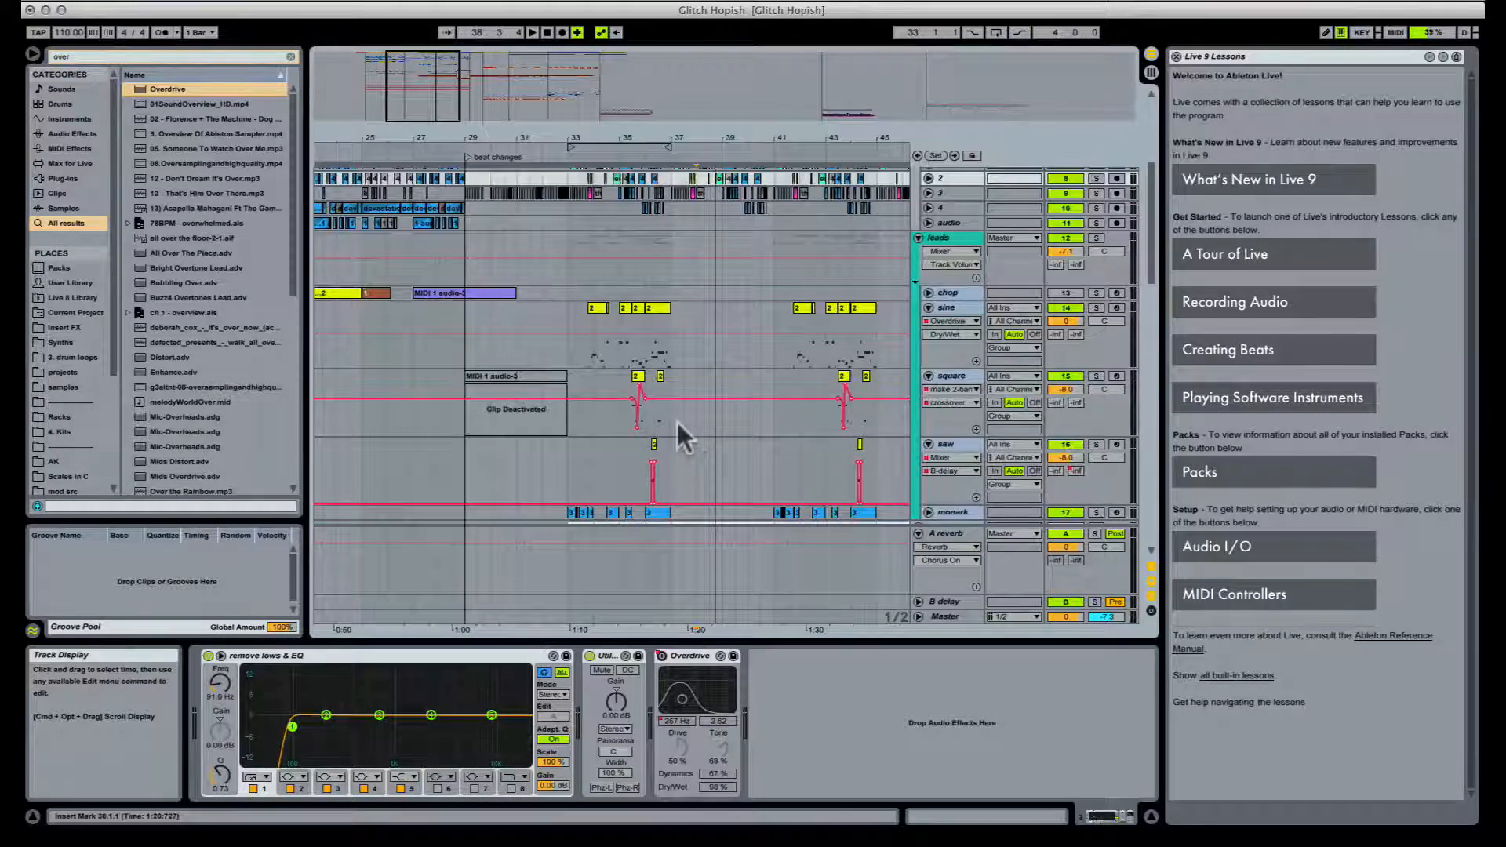
{"action": "scroll", "coordinate": [670, 420], "scroll_direction": "down", "scroll_amount": 2}
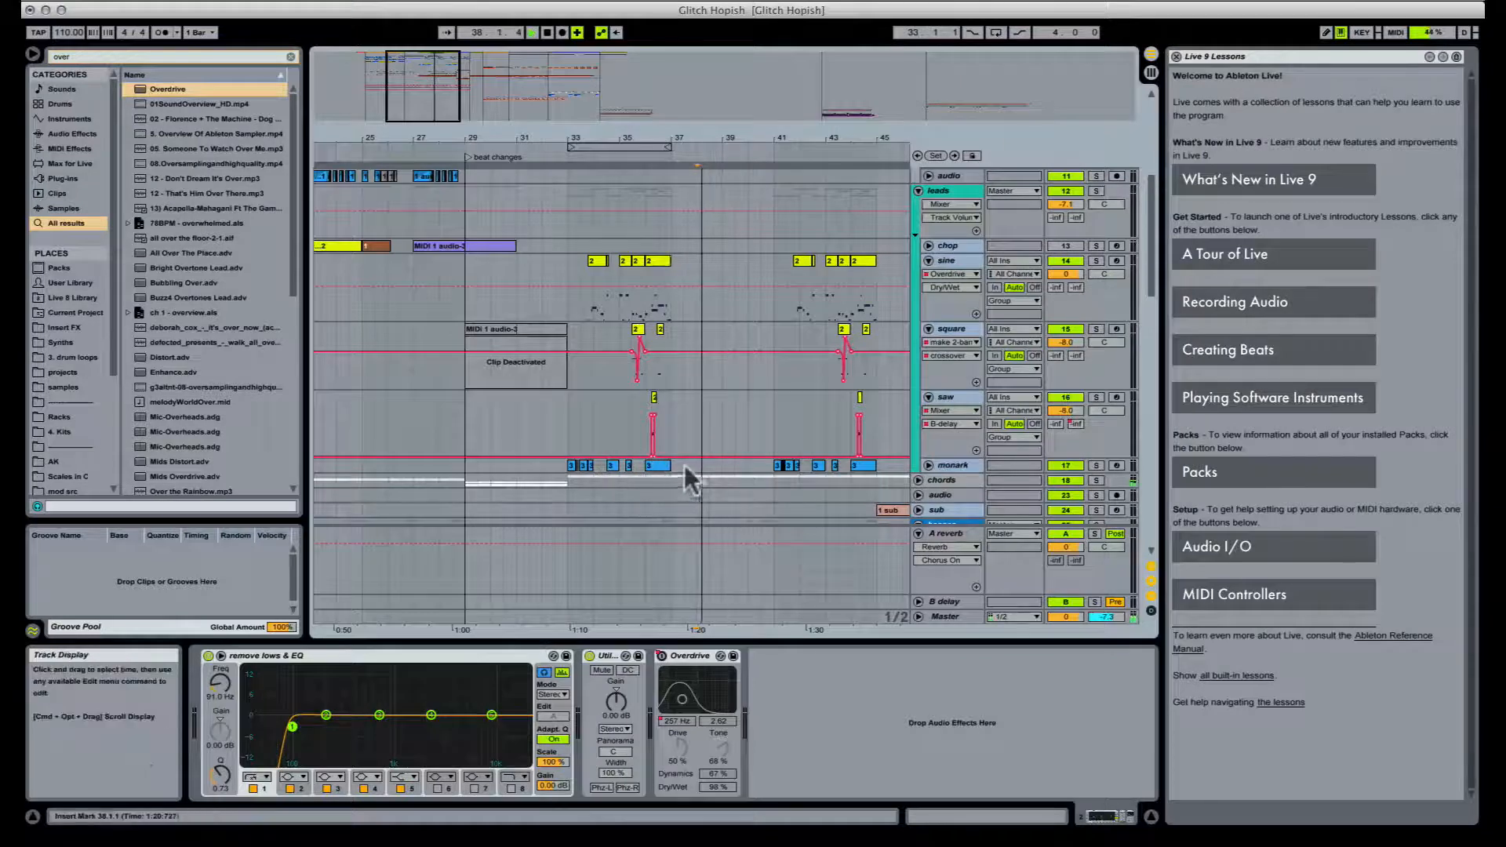
{"action": "left_click", "coordinate": [572, 466]}
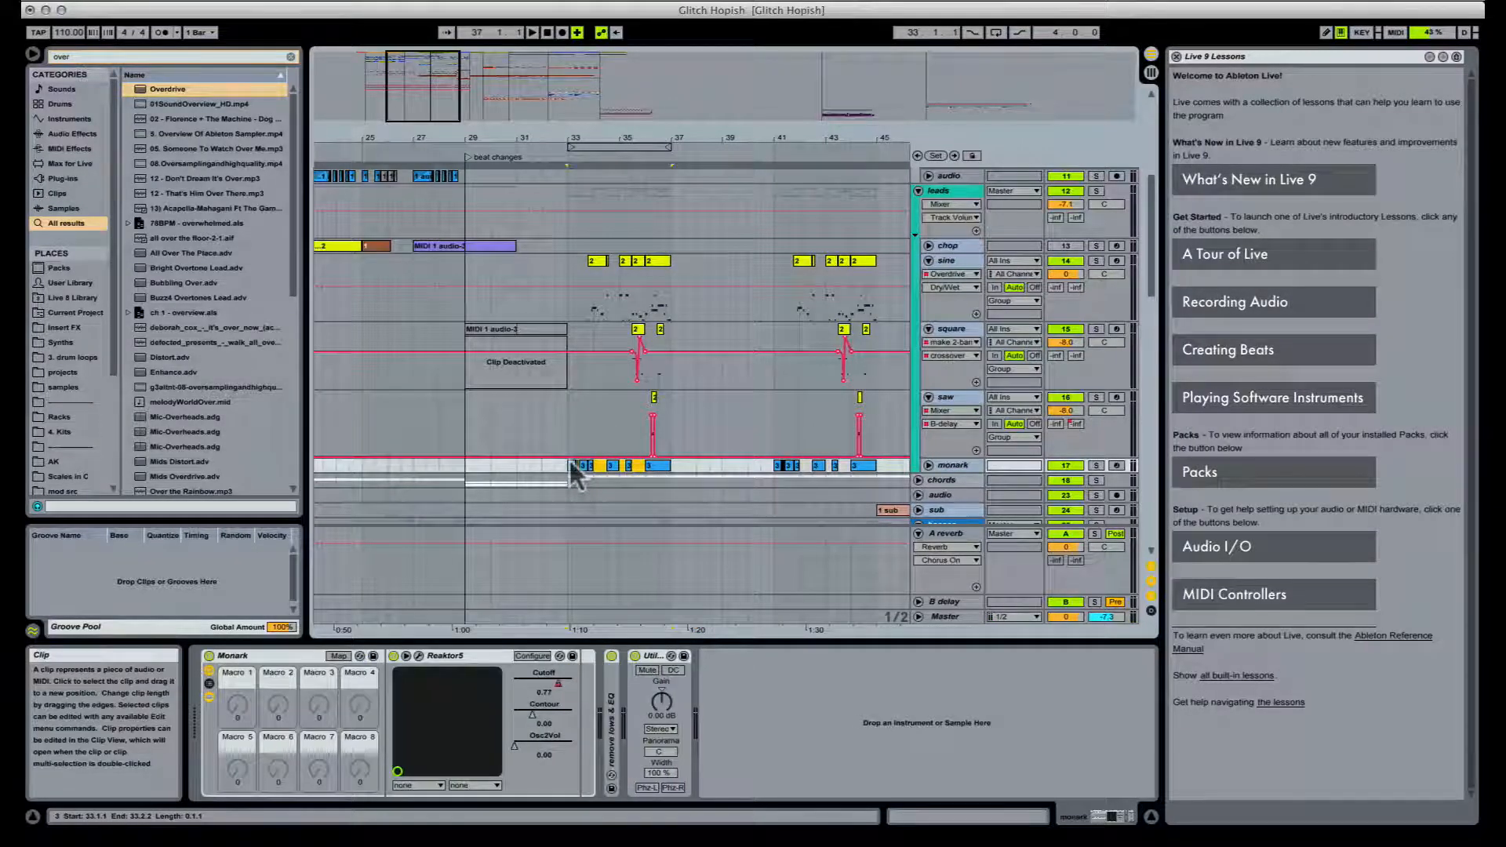
{"action": "key", "text": "space"}
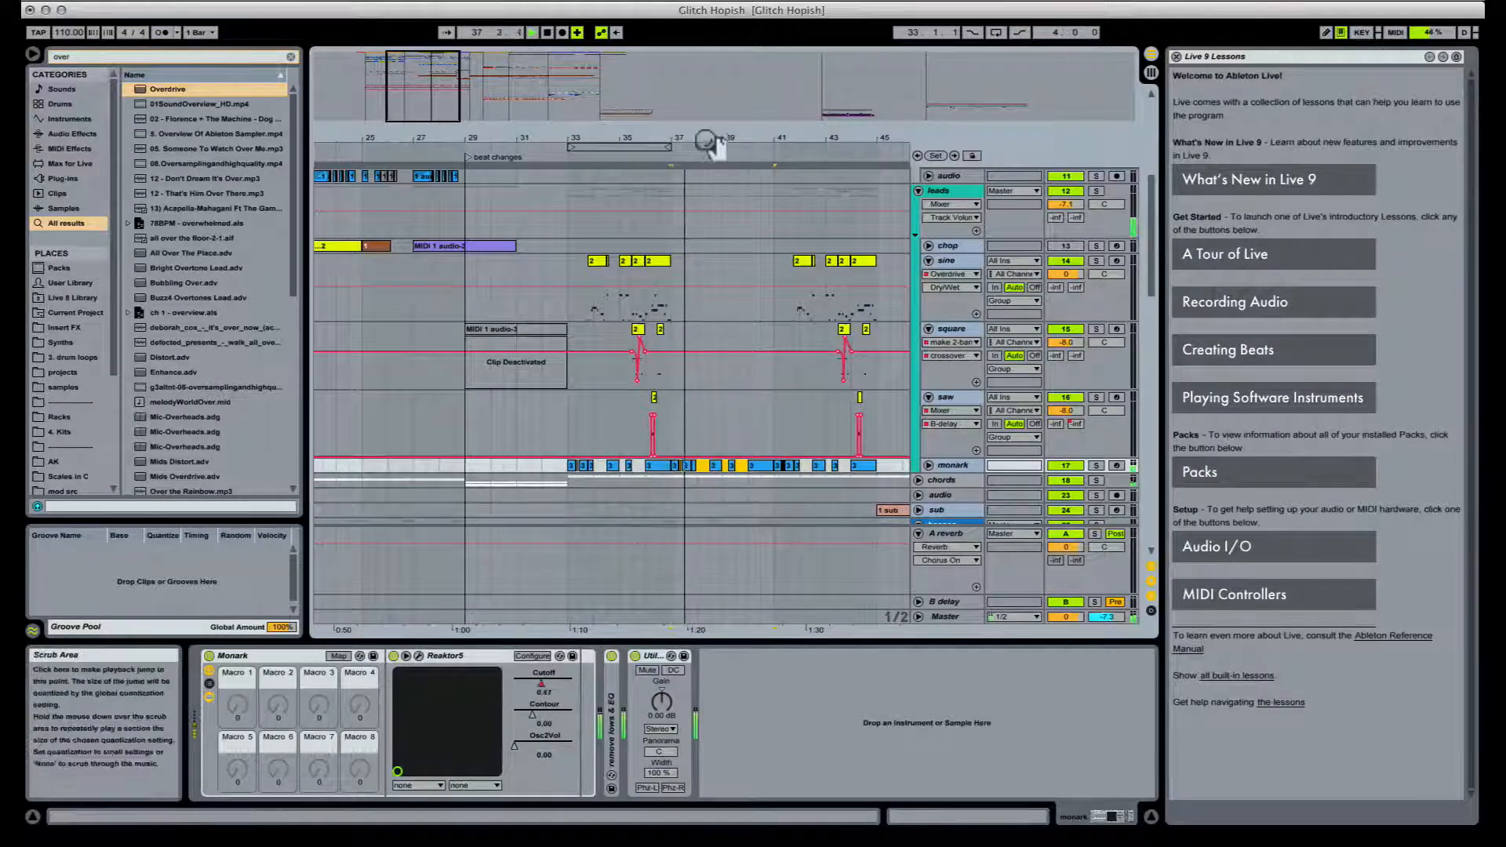
Step: Audition the duplicated monark clips between bars 37 and 41, replaying from the clips at 38.3.1 and 39.2.1
{"action": "left_click_drag", "start_coordinate": [710, 141], "coordinate": [709, 300]}
{"action": "left_click", "coordinate": [608, 468]}
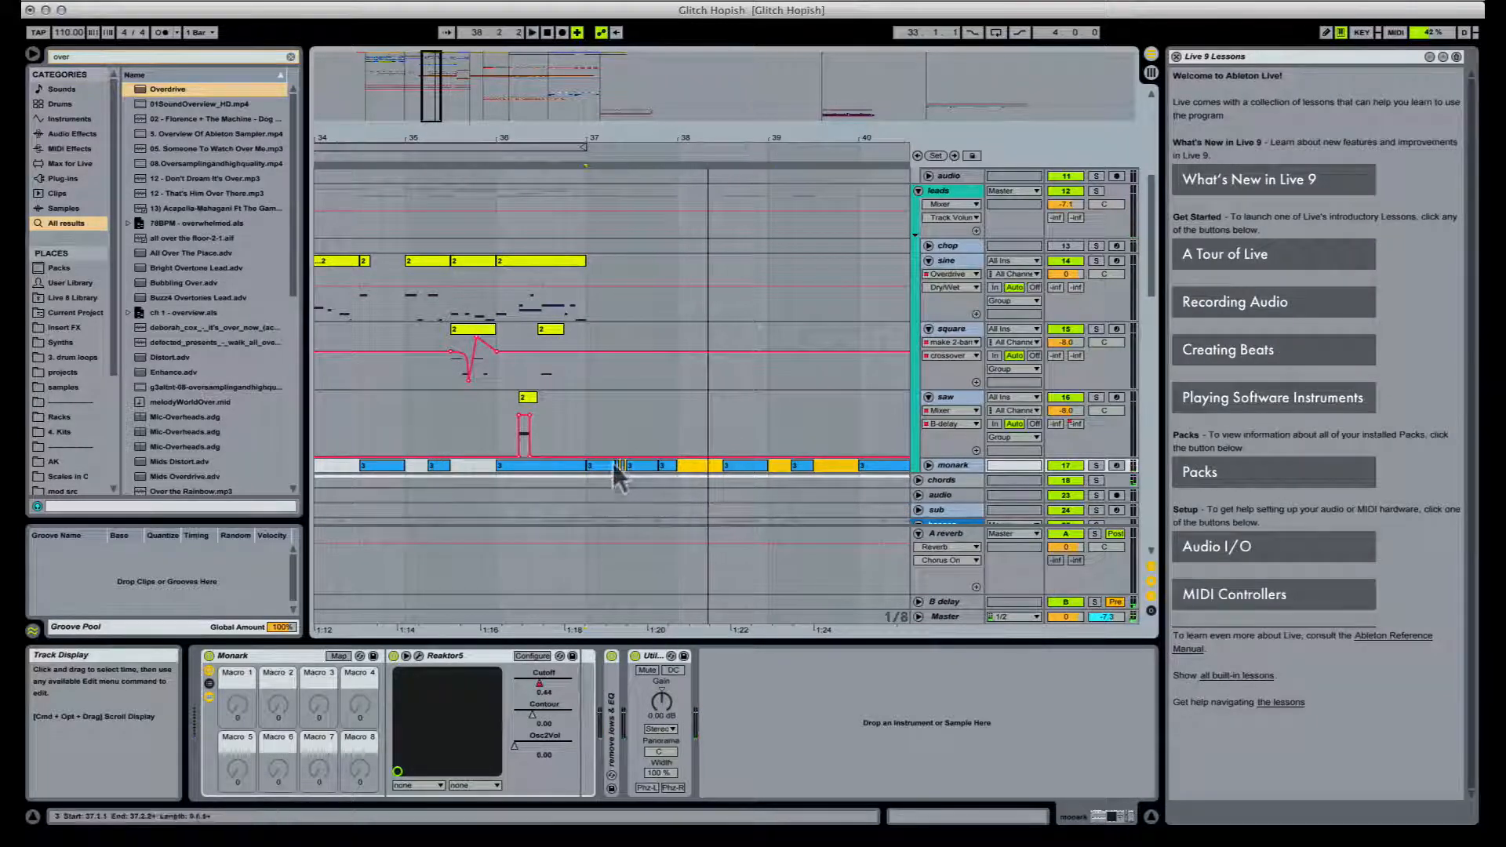
{"action": "left_click", "coordinate": [601, 468]}
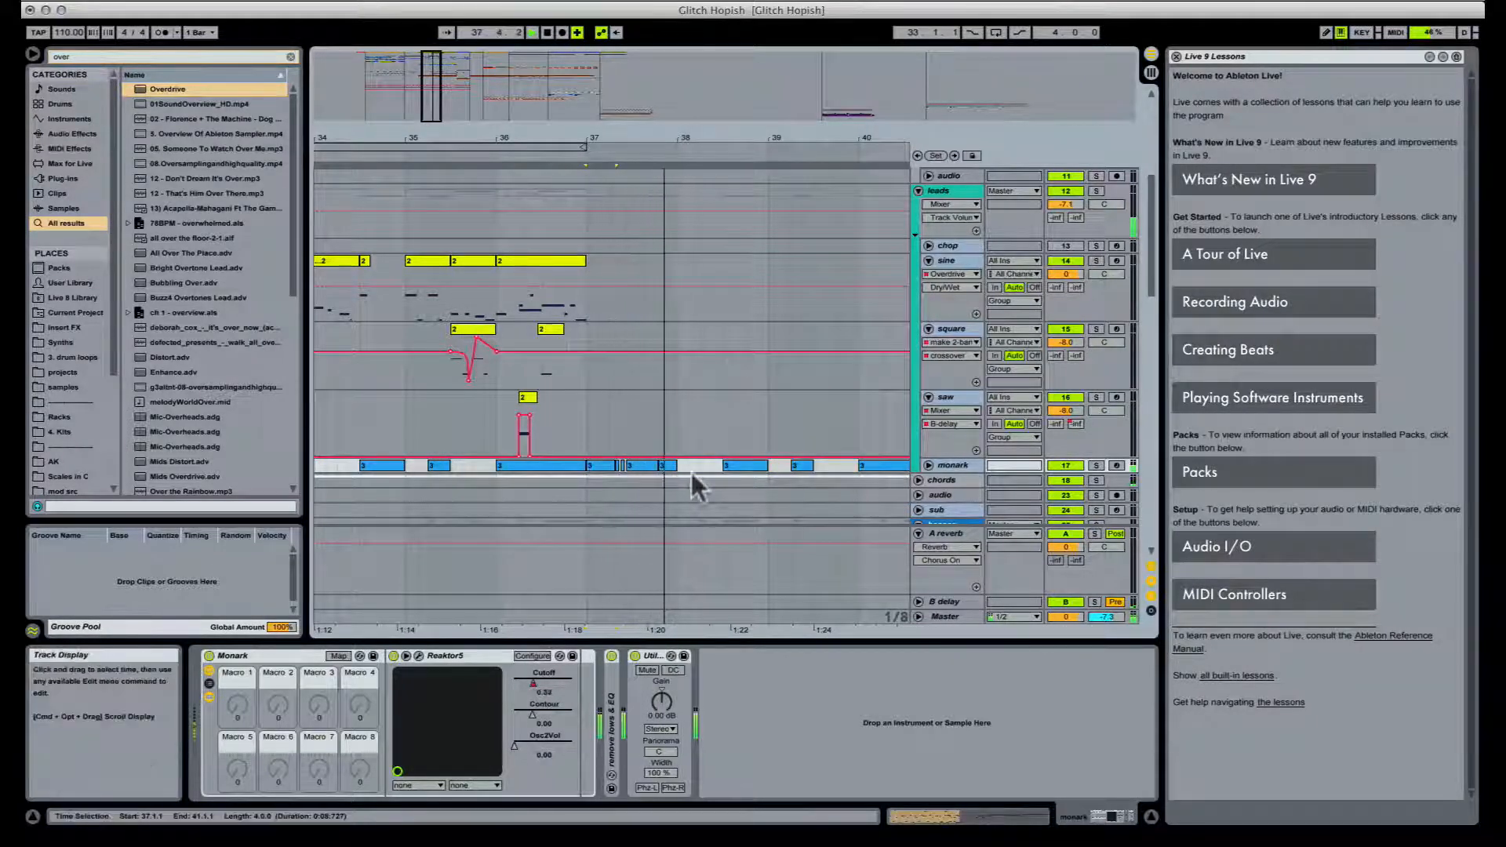
{"action": "left_click", "coordinate": [755, 466]}
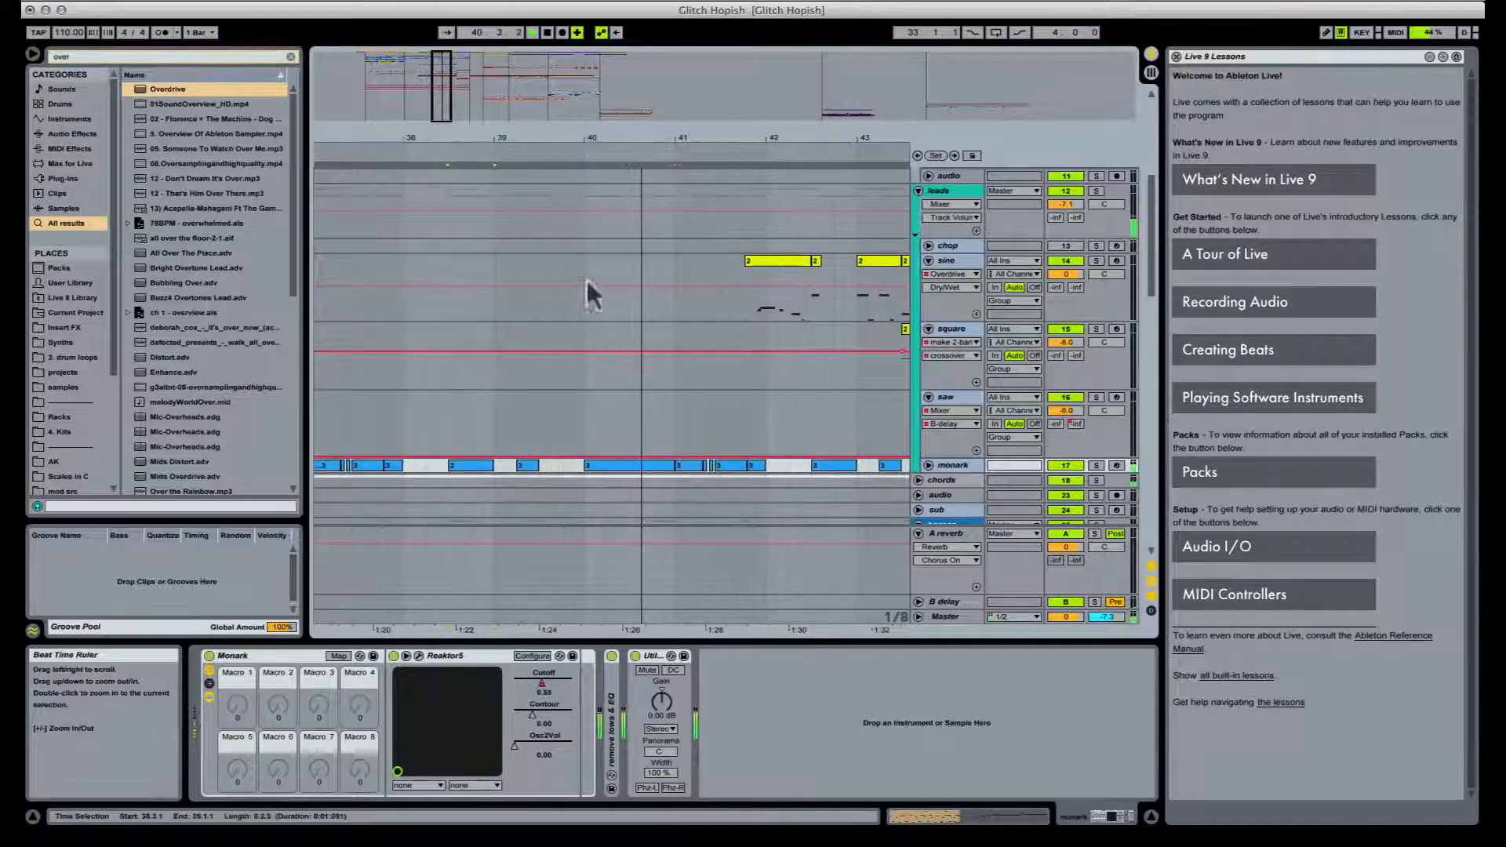
{"action": "left_click", "coordinate": [472, 467]}
{"action": "key", "text": "space"}
{"action": "key", "text": "space"}
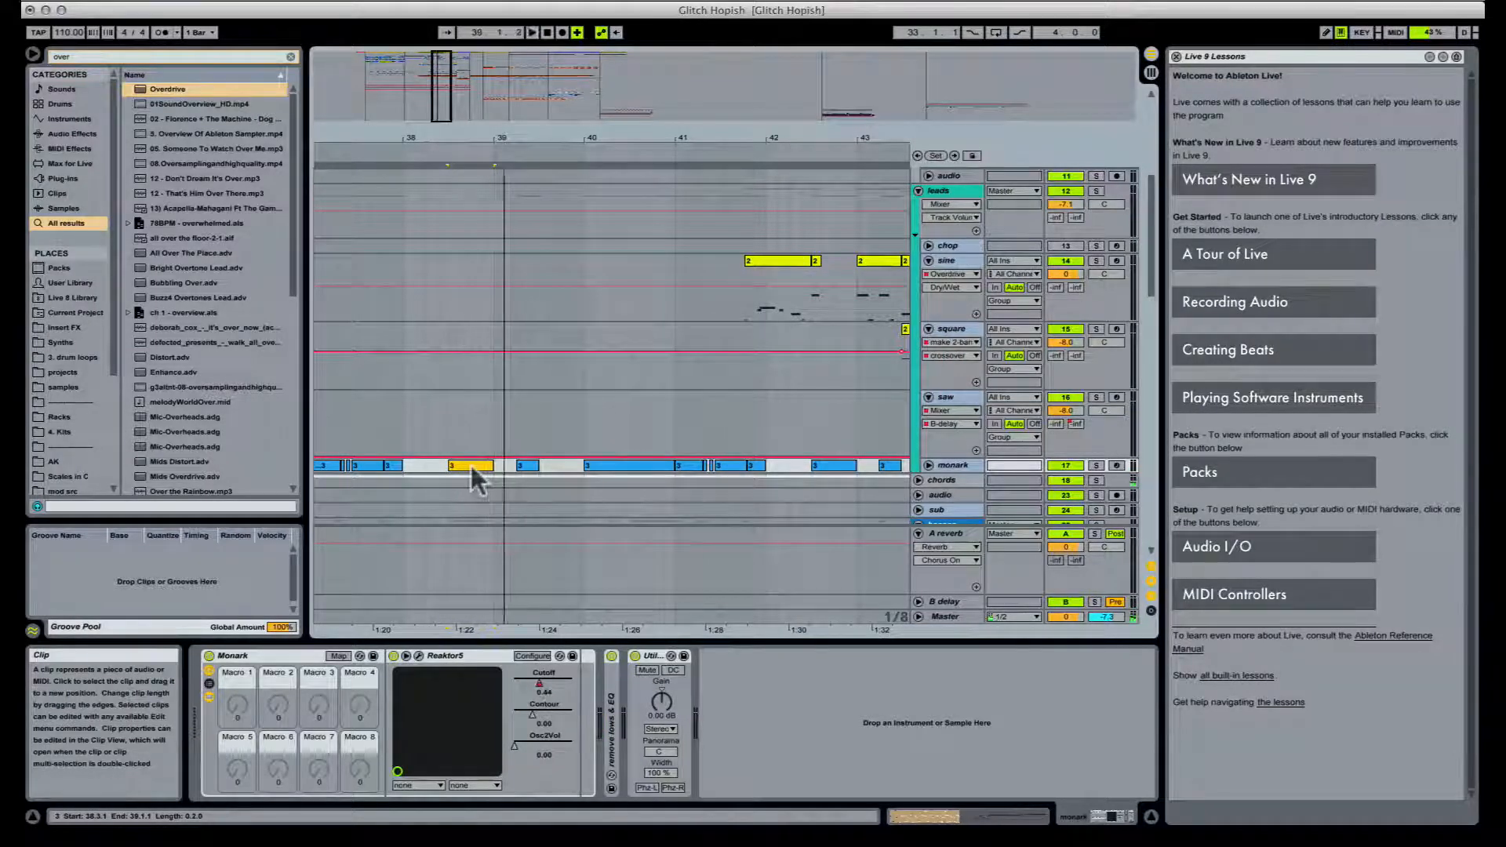
{"action": "left_click", "coordinate": [526, 466]}
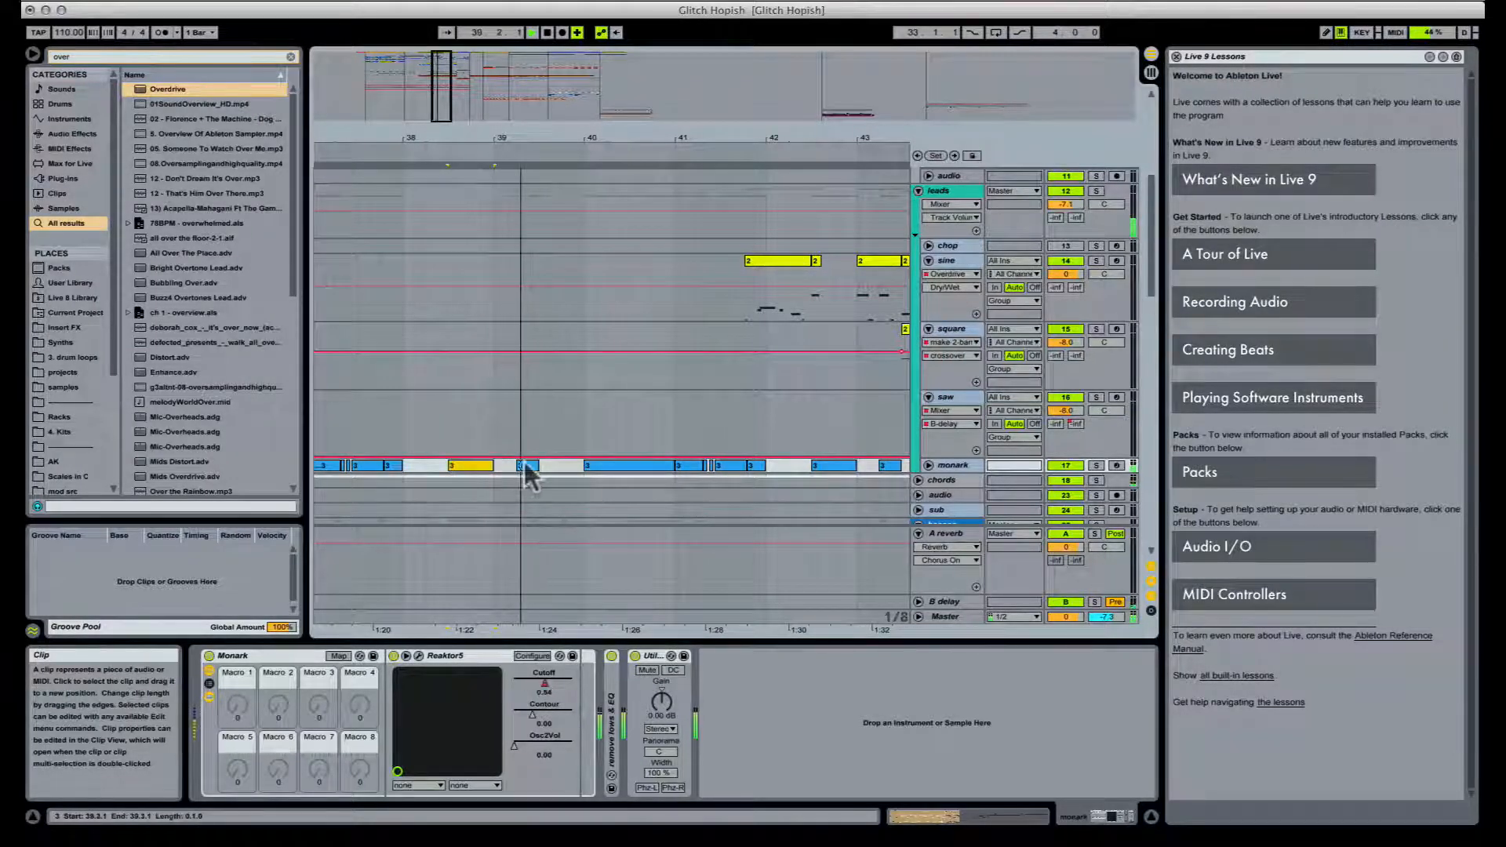
{"action": "key", "text": "space"}
{"action": "key", "text": "space"}
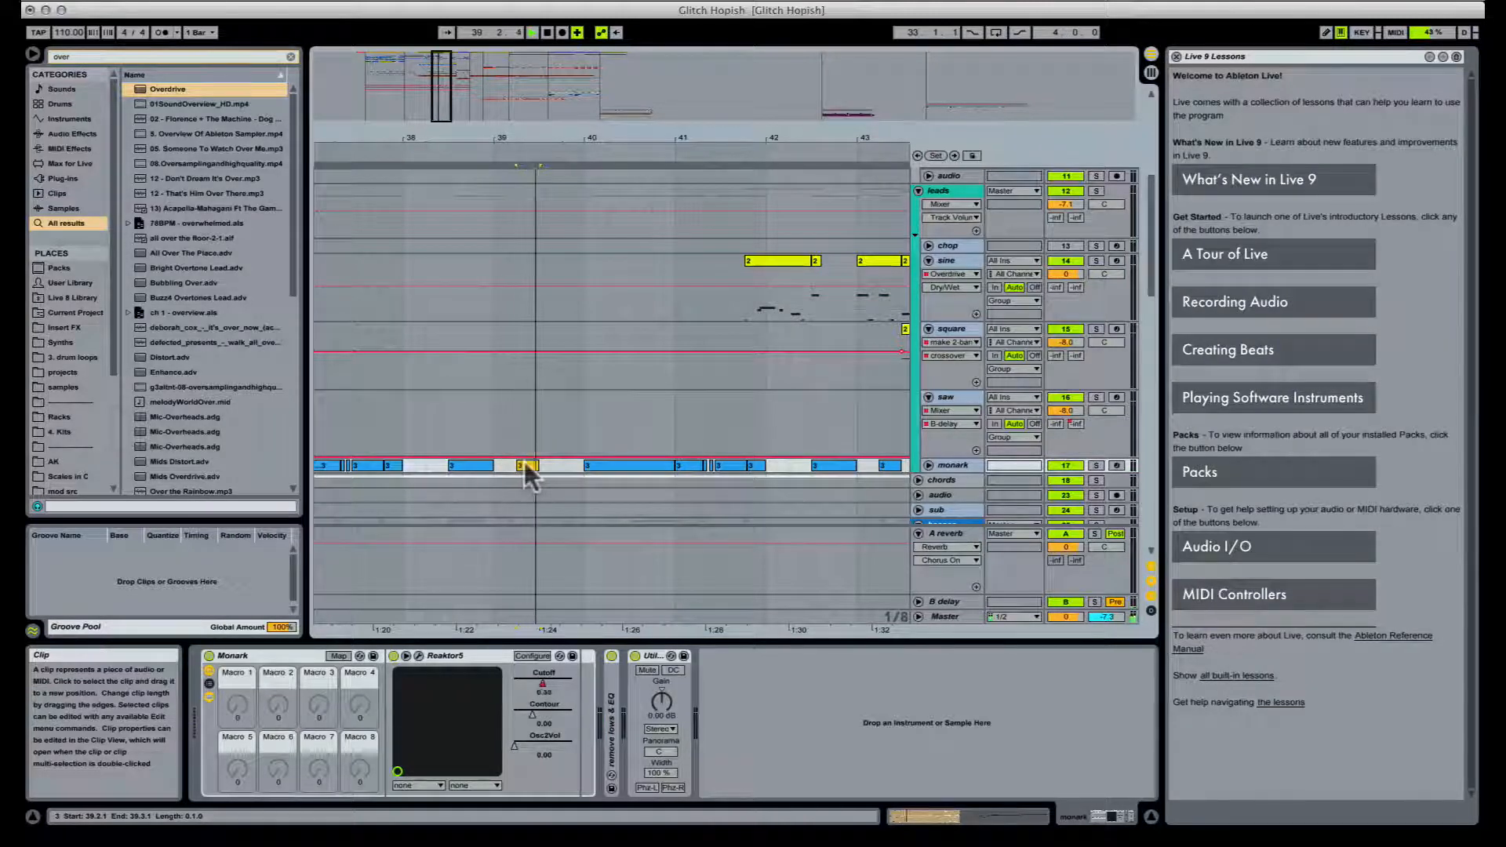
Step: Loop the first verse section, bars 33 to 45, and play it through
{"action": "left_click_drag", "start_coordinate": [527, 133], "coordinate": [525, 86]}
{"action": "scroll", "coordinate": [614, 275], "scroll_direction": "up", "scroll_amount": 8}
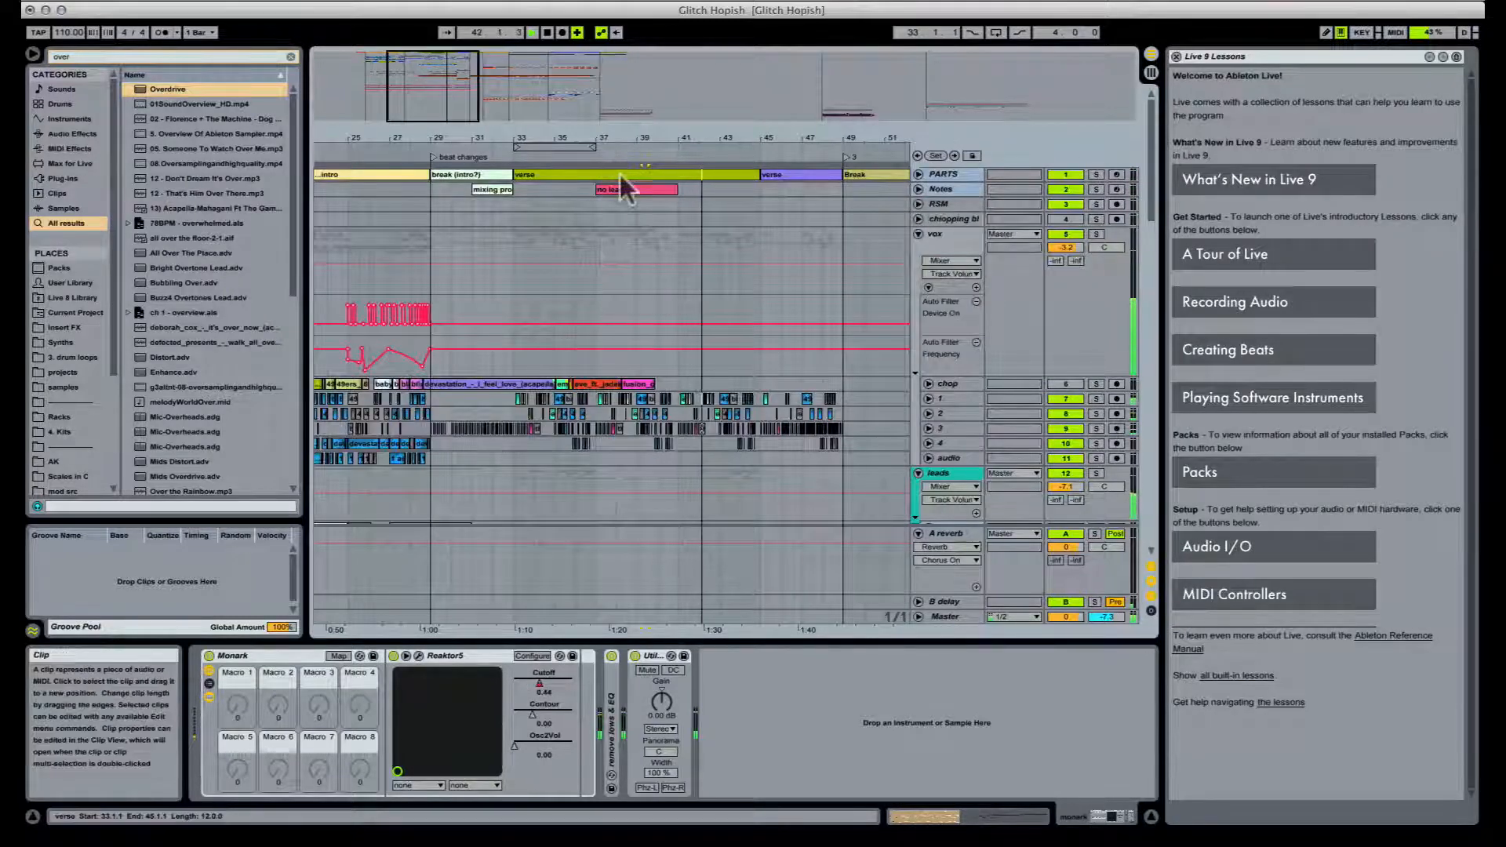
{"action": "left_click", "coordinate": [622, 177]}
{"action": "key", "text": "super+l"}
{"action": "key", "text": "space"}
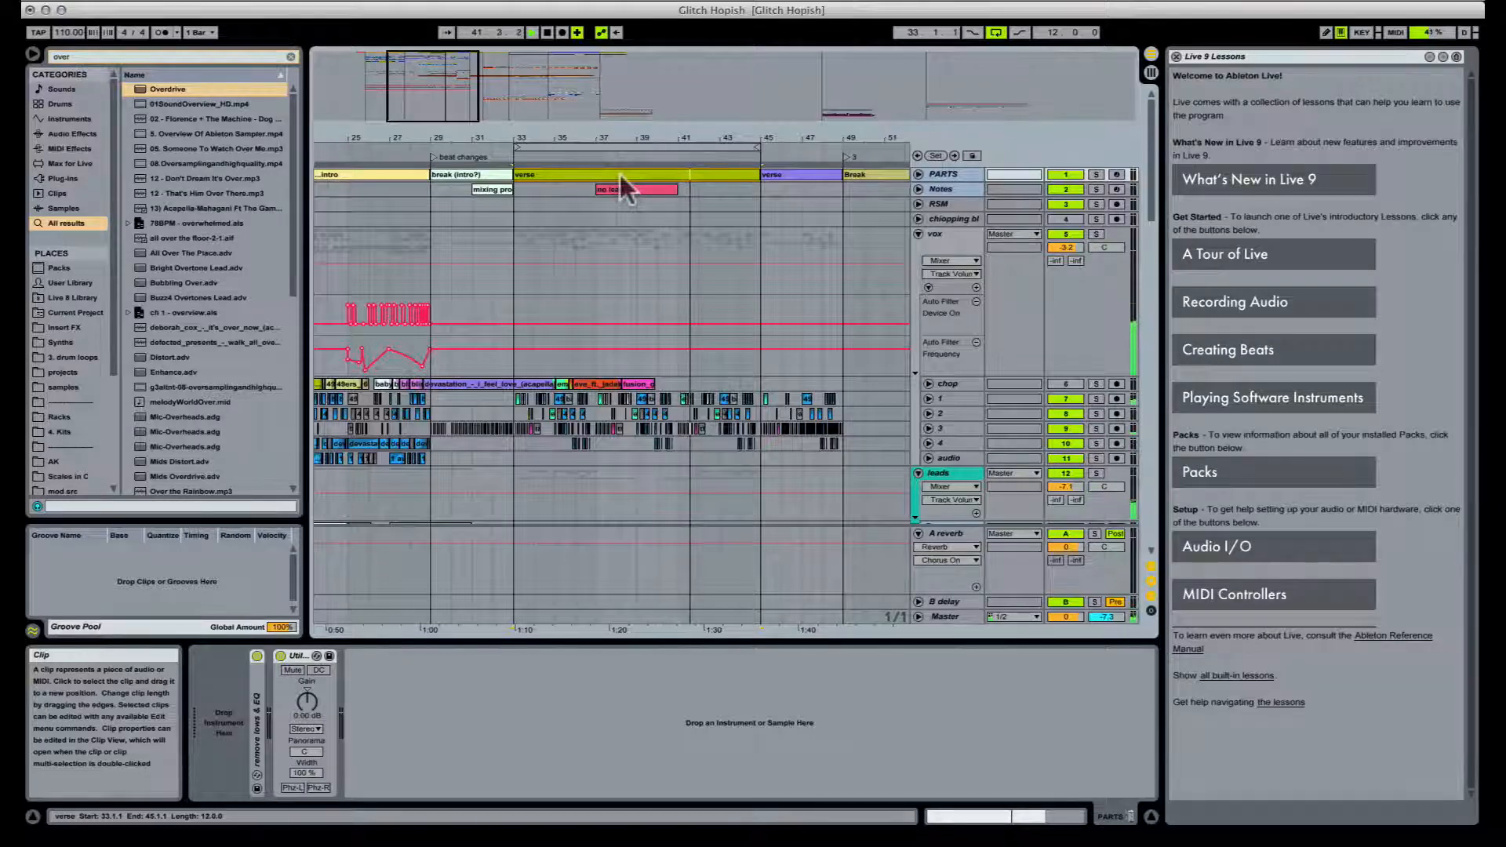
Step: Duplicate the last three sine lead clips, bars 43 to 45, into bars 45 to 47 and play the copy
{"action": "scroll", "coordinate": [673, 229], "scroll_direction": "down", "scroll_amount": 6}
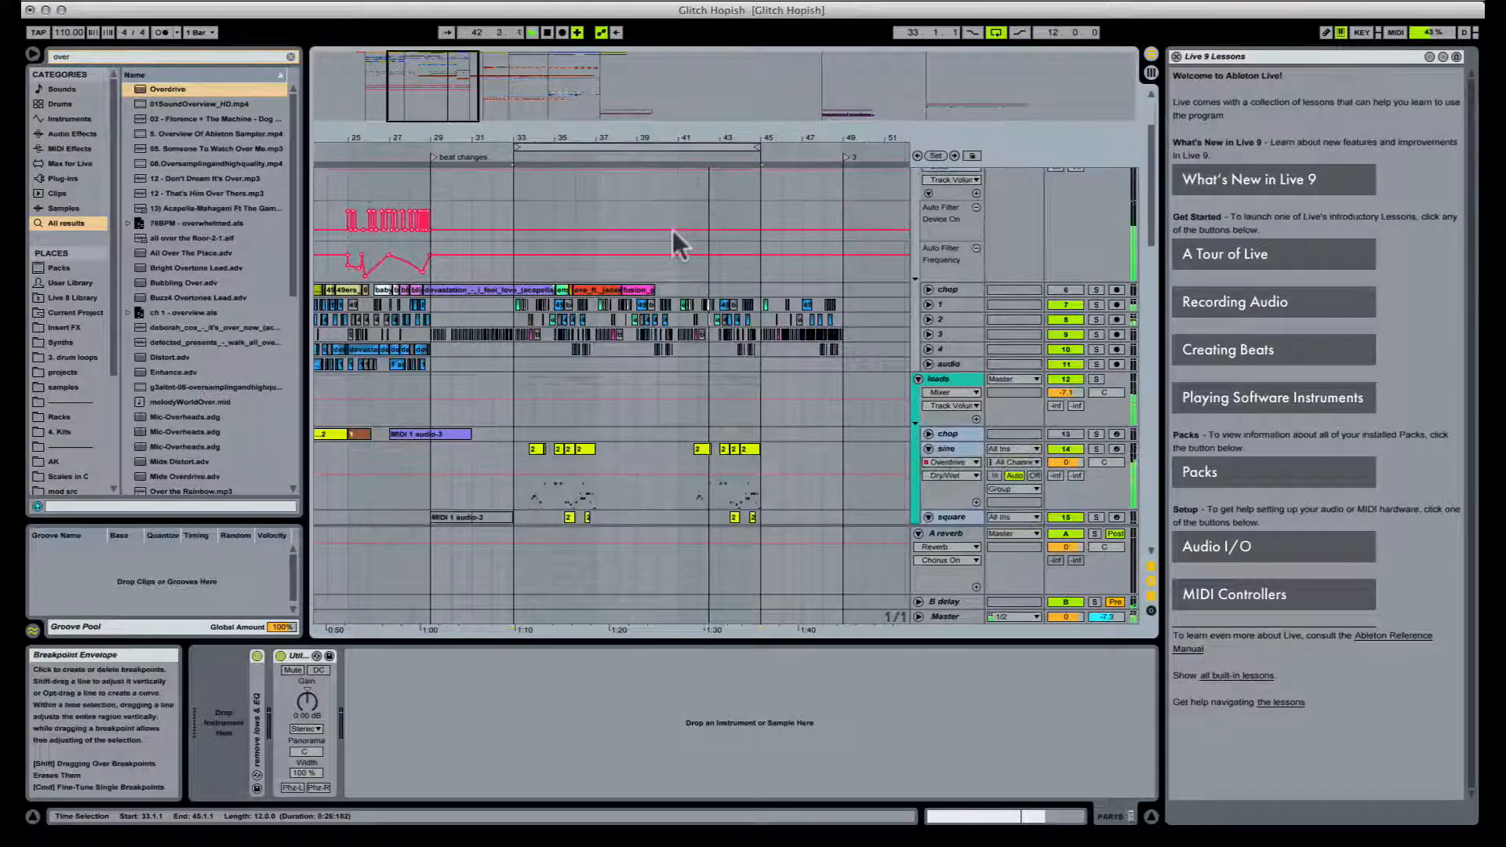
{"action": "scroll", "coordinate": [663, 232], "scroll_direction": "down", "scroll_amount": 4}
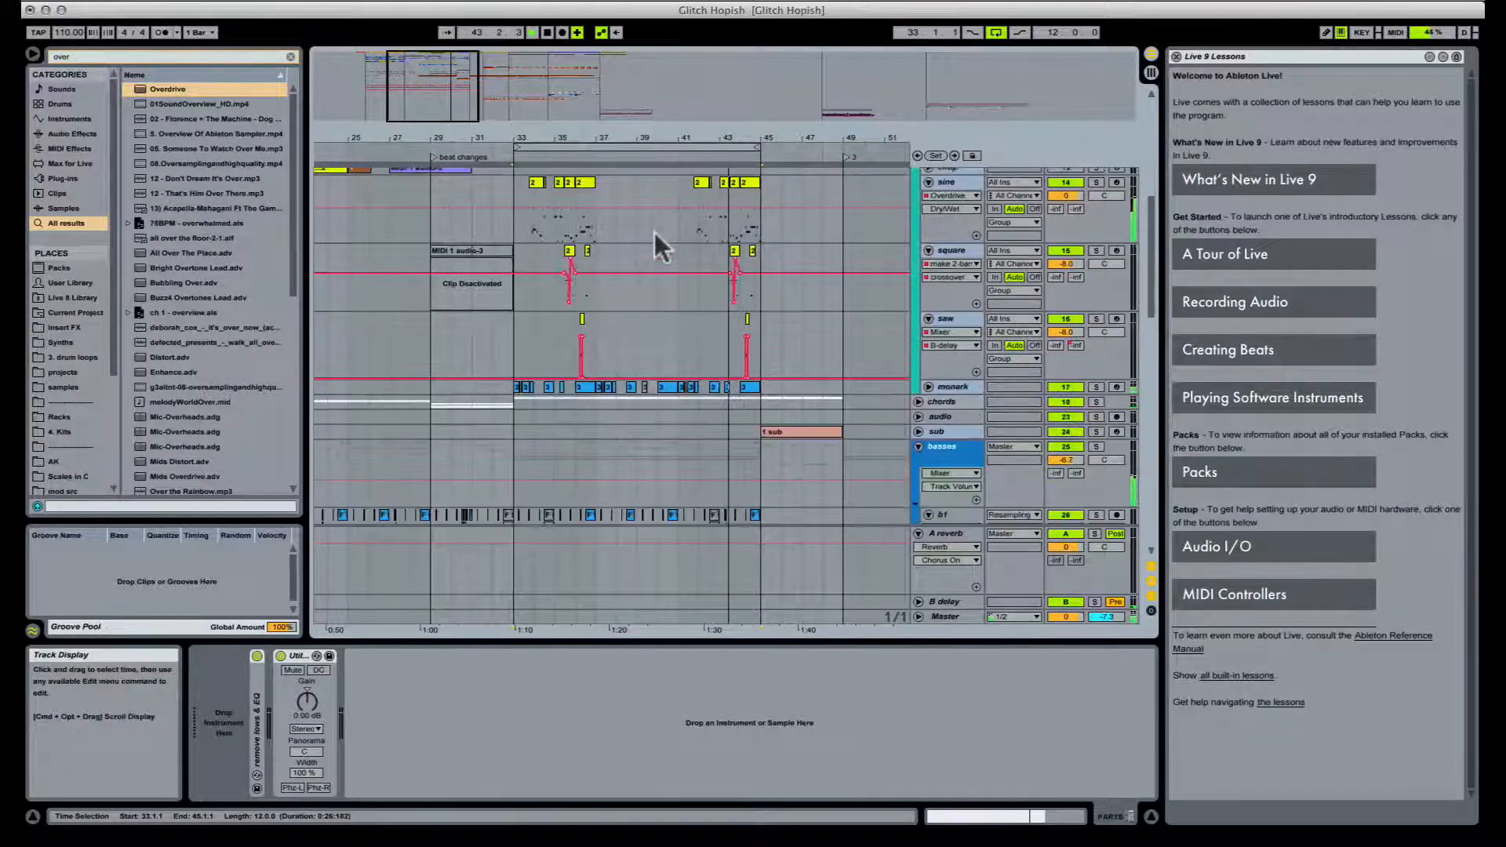
{"action": "scroll", "coordinate": [793, 275], "scroll_direction": "up", "scroll_amount": 2}
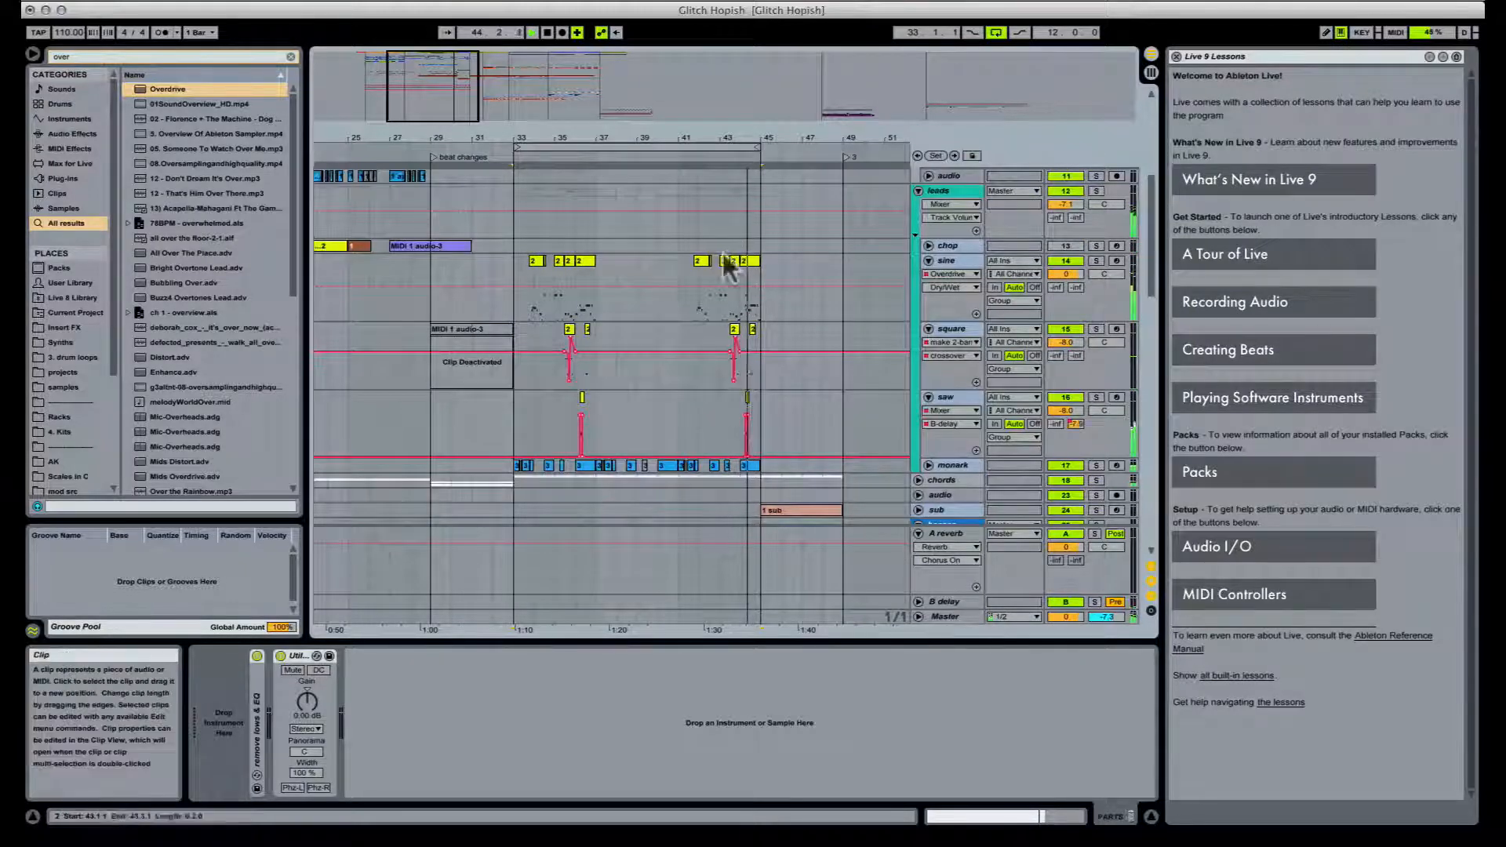
{"action": "left_click", "coordinate": [755, 262]}
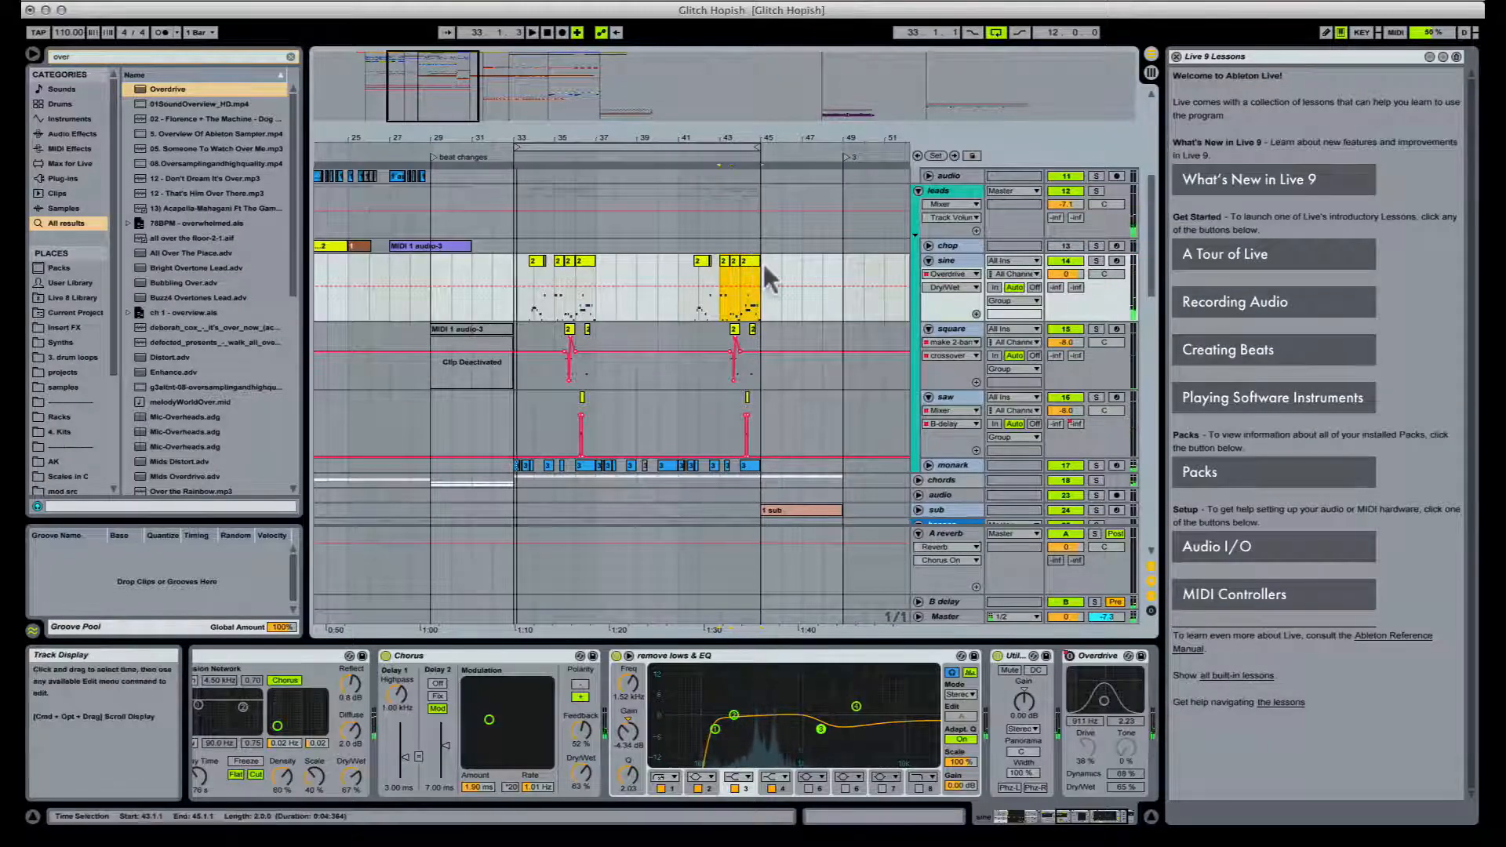
{"action": "left_click", "coordinate": [762, 269]}
{"action": "left_click", "coordinate": [723, 265]}
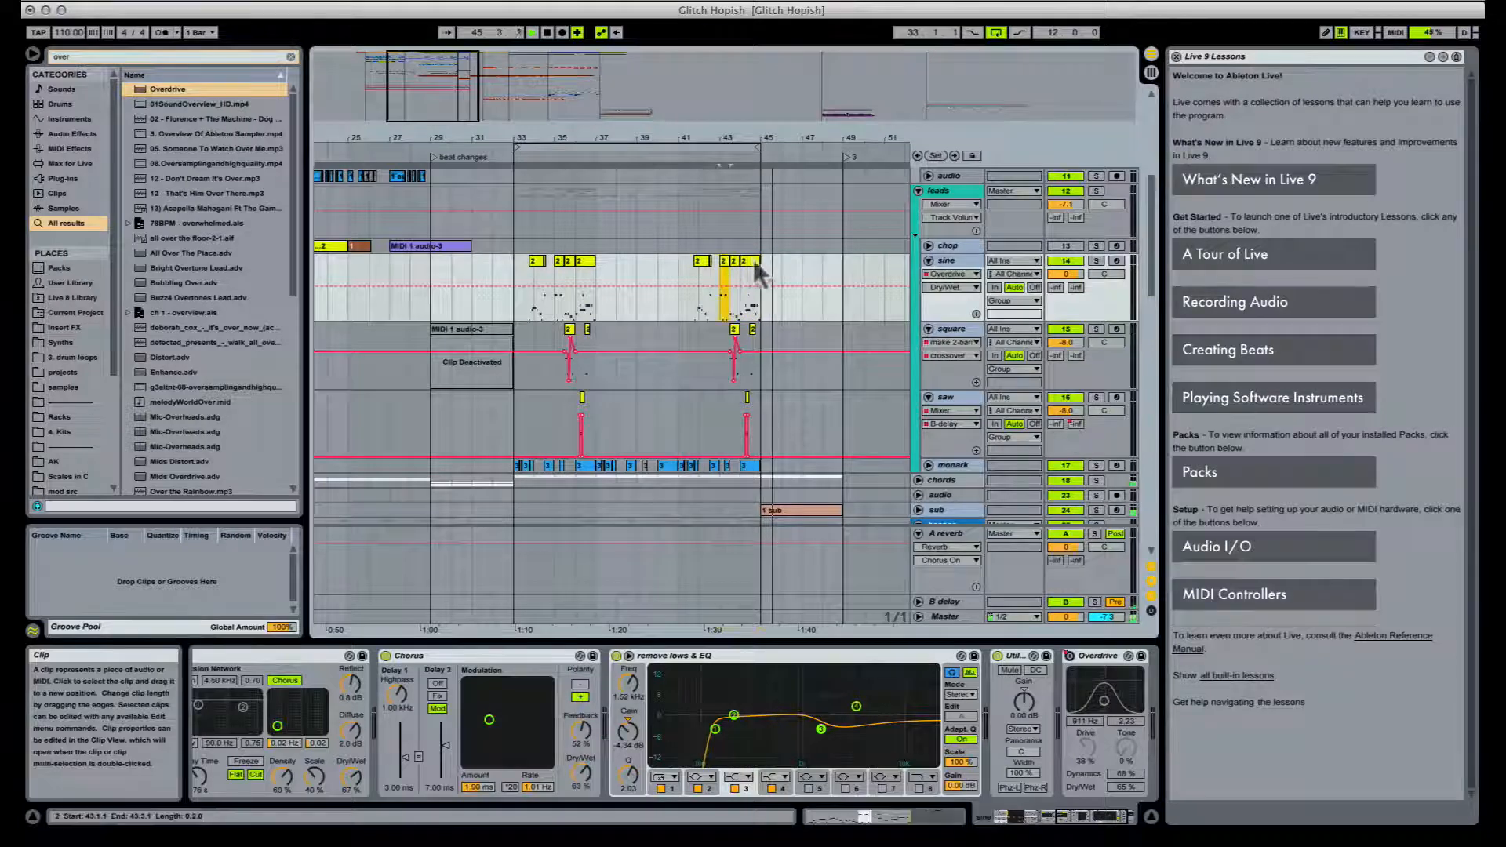
{"action": "key", "text": "space"}
{"action": "left_click", "coordinate": [753, 259], "text": "shift"}
{"action": "key", "text": "super+d"}
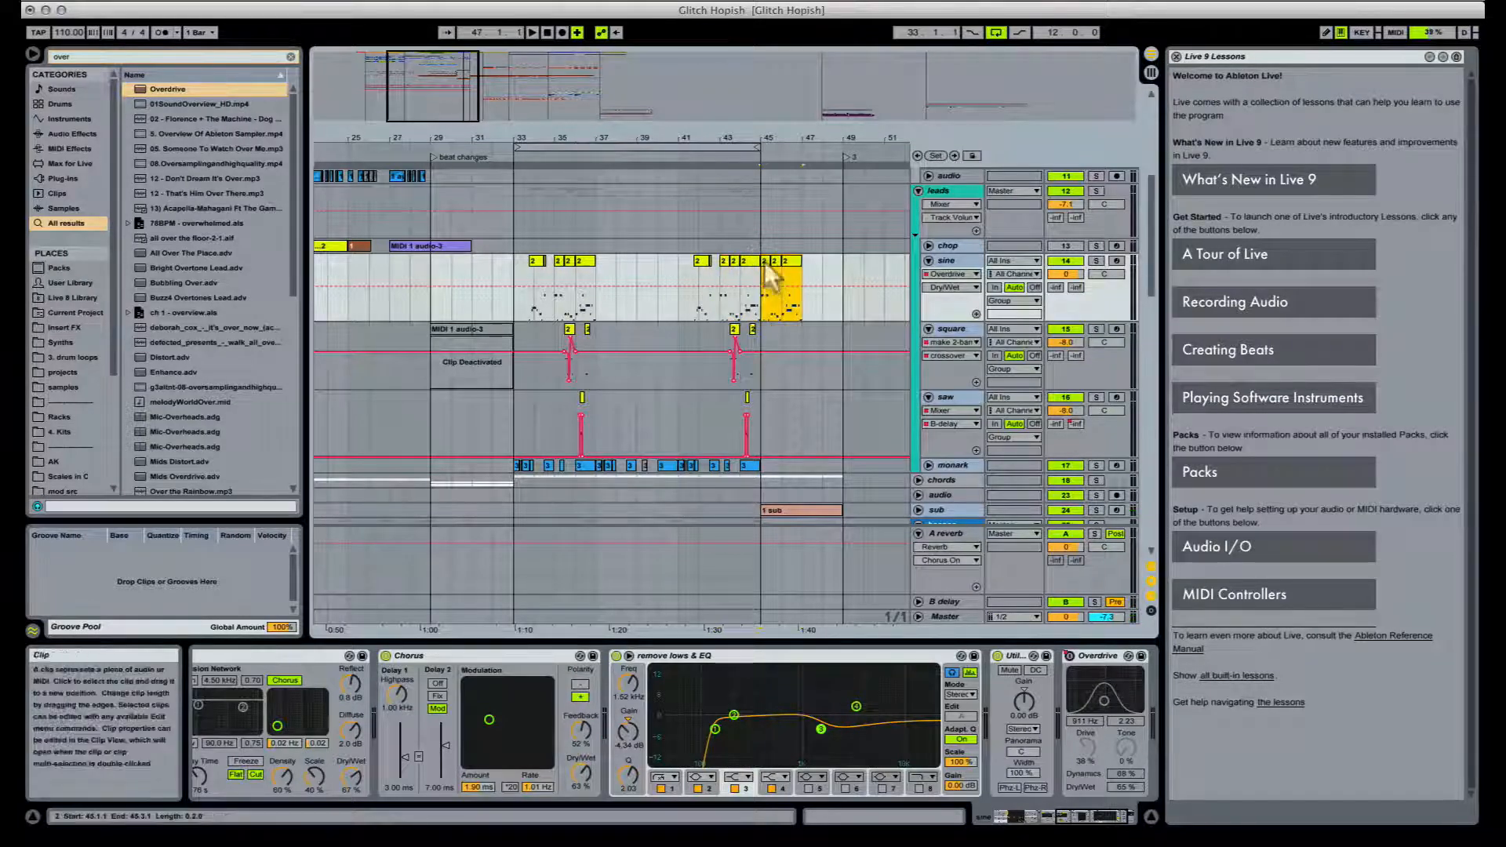
{"action": "key", "text": "space"}
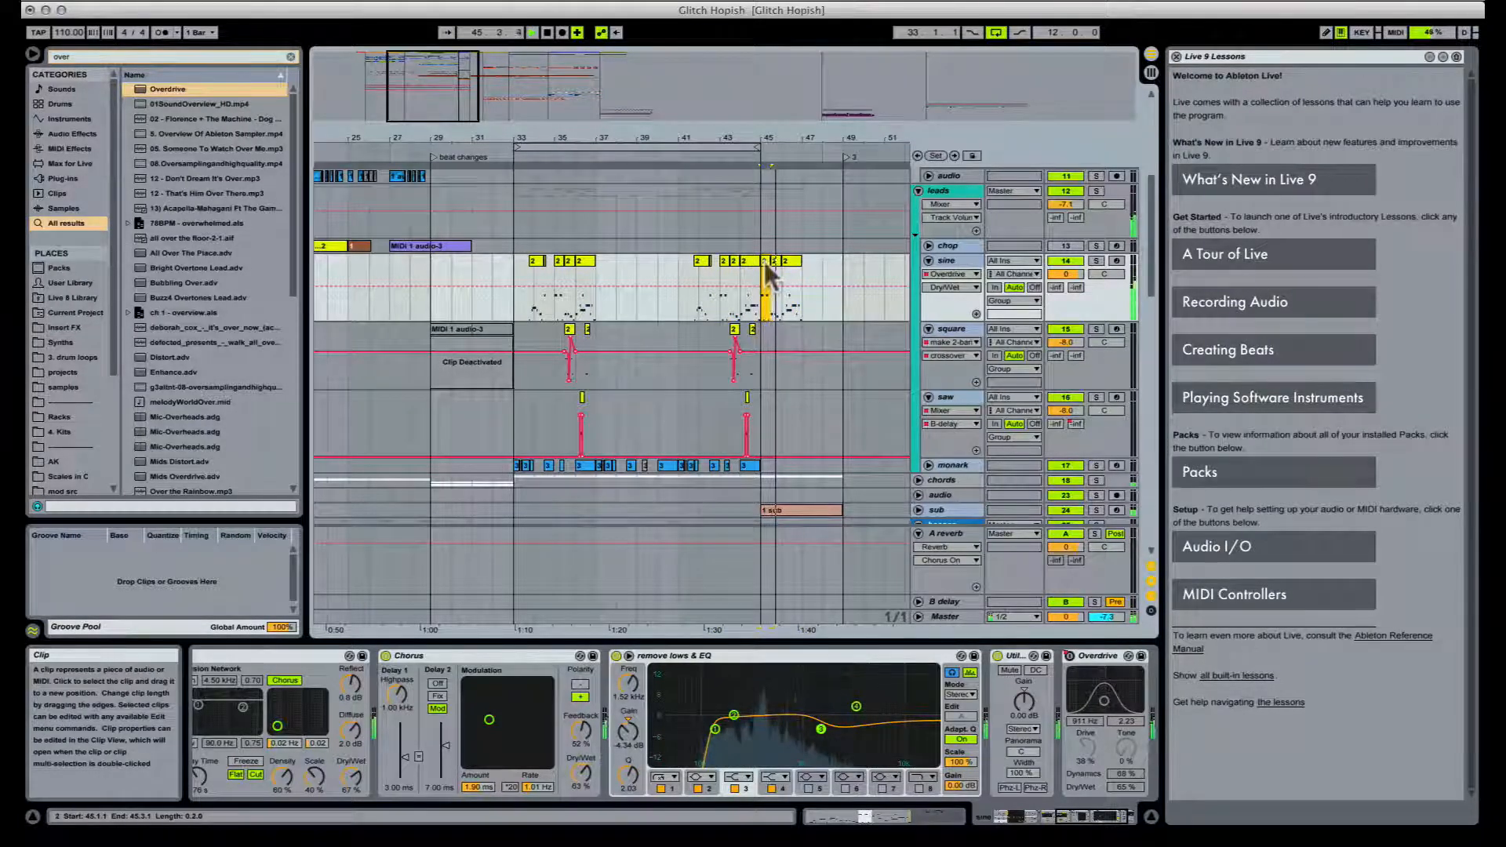
Step: Consolidate the first two copied sine clips, 45.1.1 to 46.1.1, into one clip and play it with its notes open
{"action": "left_click_drag", "start_coordinate": [808, 142], "coordinate": [820, 155]}
{"action": "key", "text": "space"}
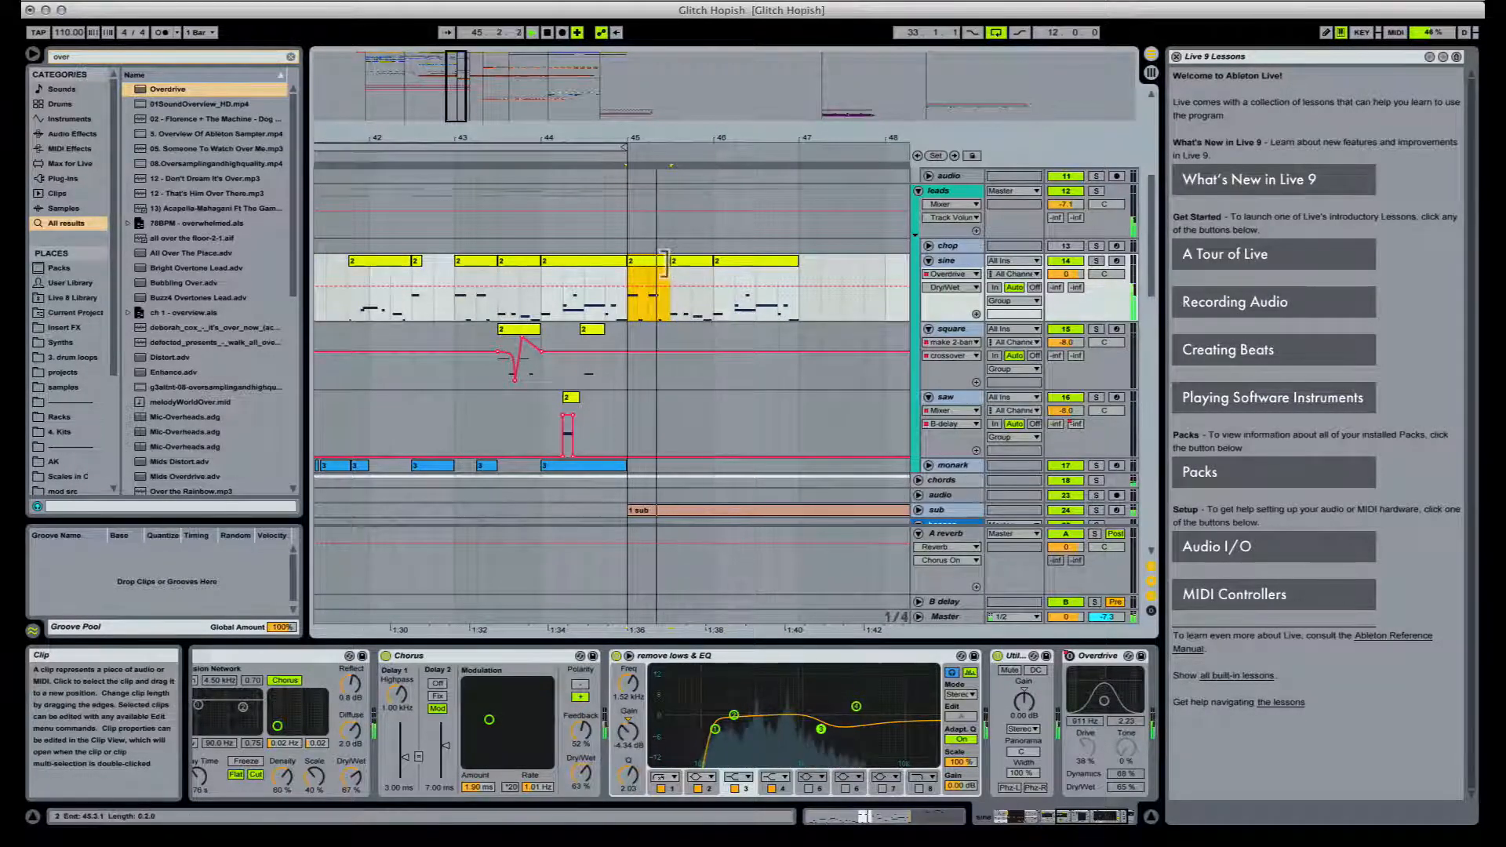
{"action": "left_click", "coordinate": [696, 257], "text": "shift"}
{"action": "key", "text": "space"}
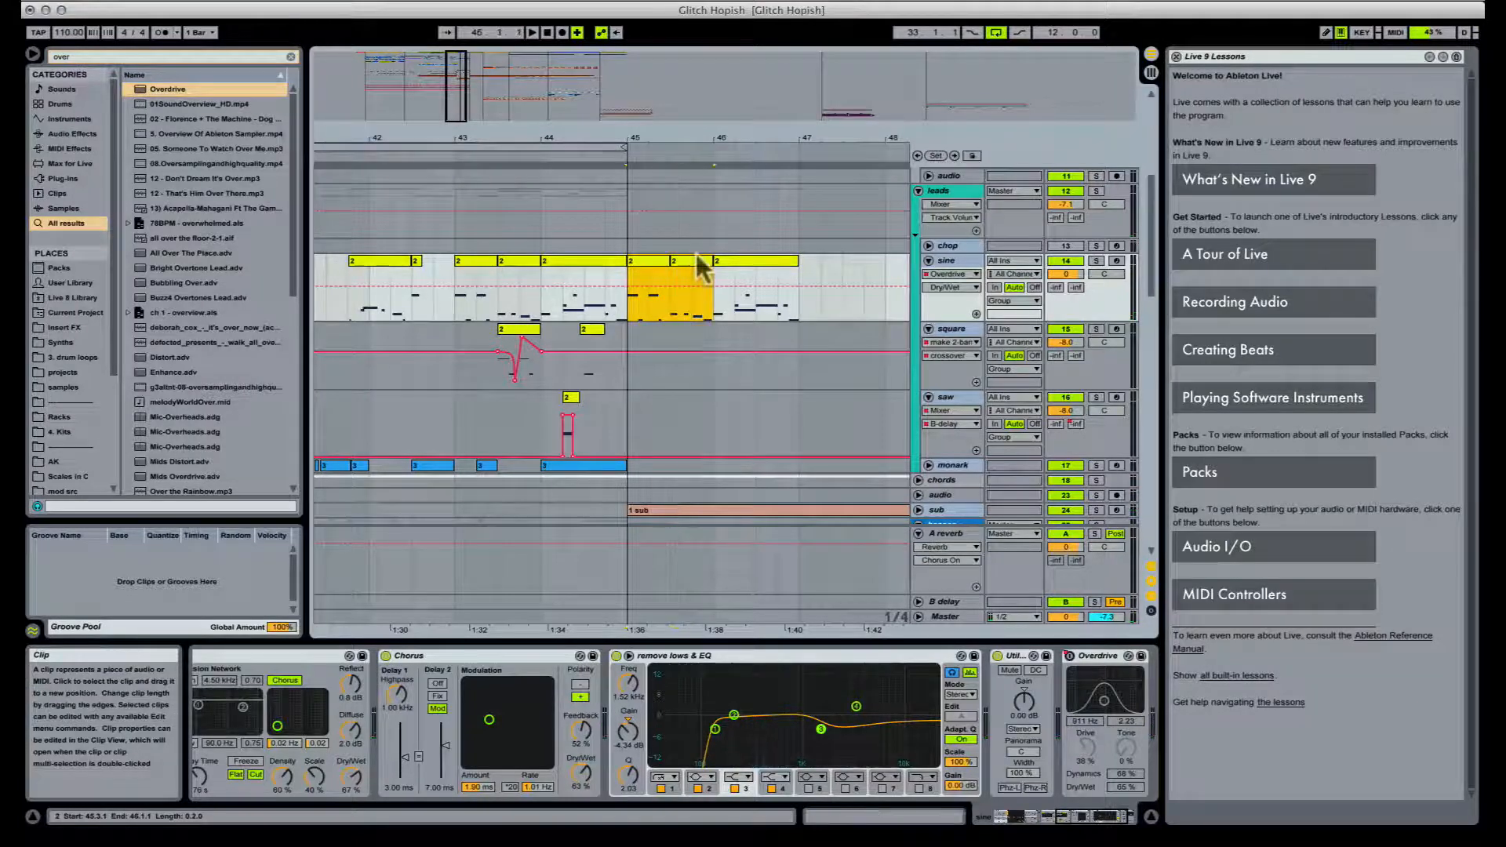
{"action": "left_click", "coordinate": [901, 817]}
{"action": "key", "text": "space"}
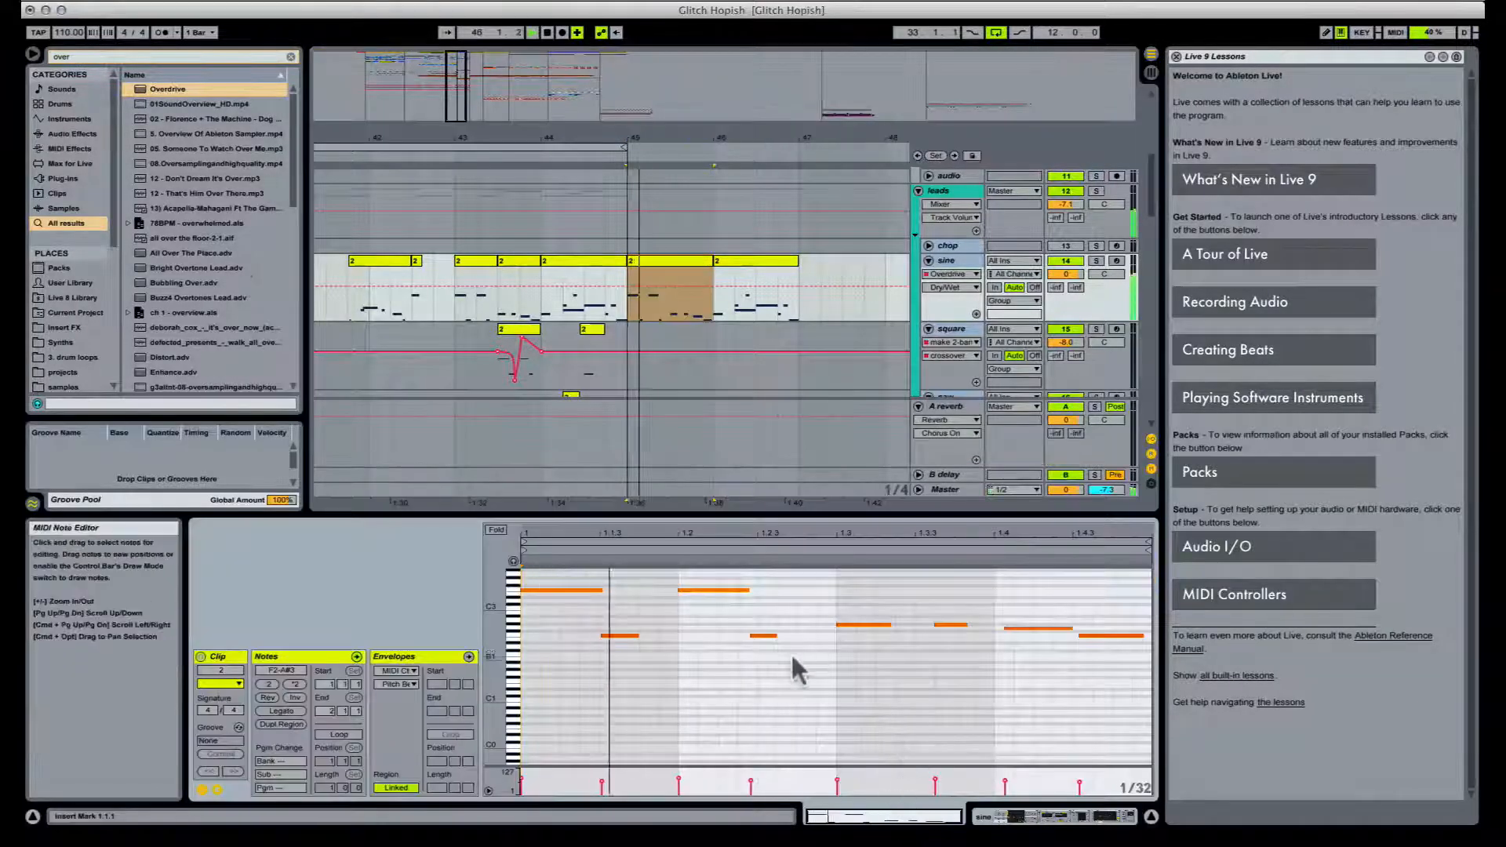
Step: Delete the short low note after 1.2 in the consolidated sine clip and replay it
{"action": "key", "text": "space"}
{"action": "left_click", "coordinate": [759, 632]}
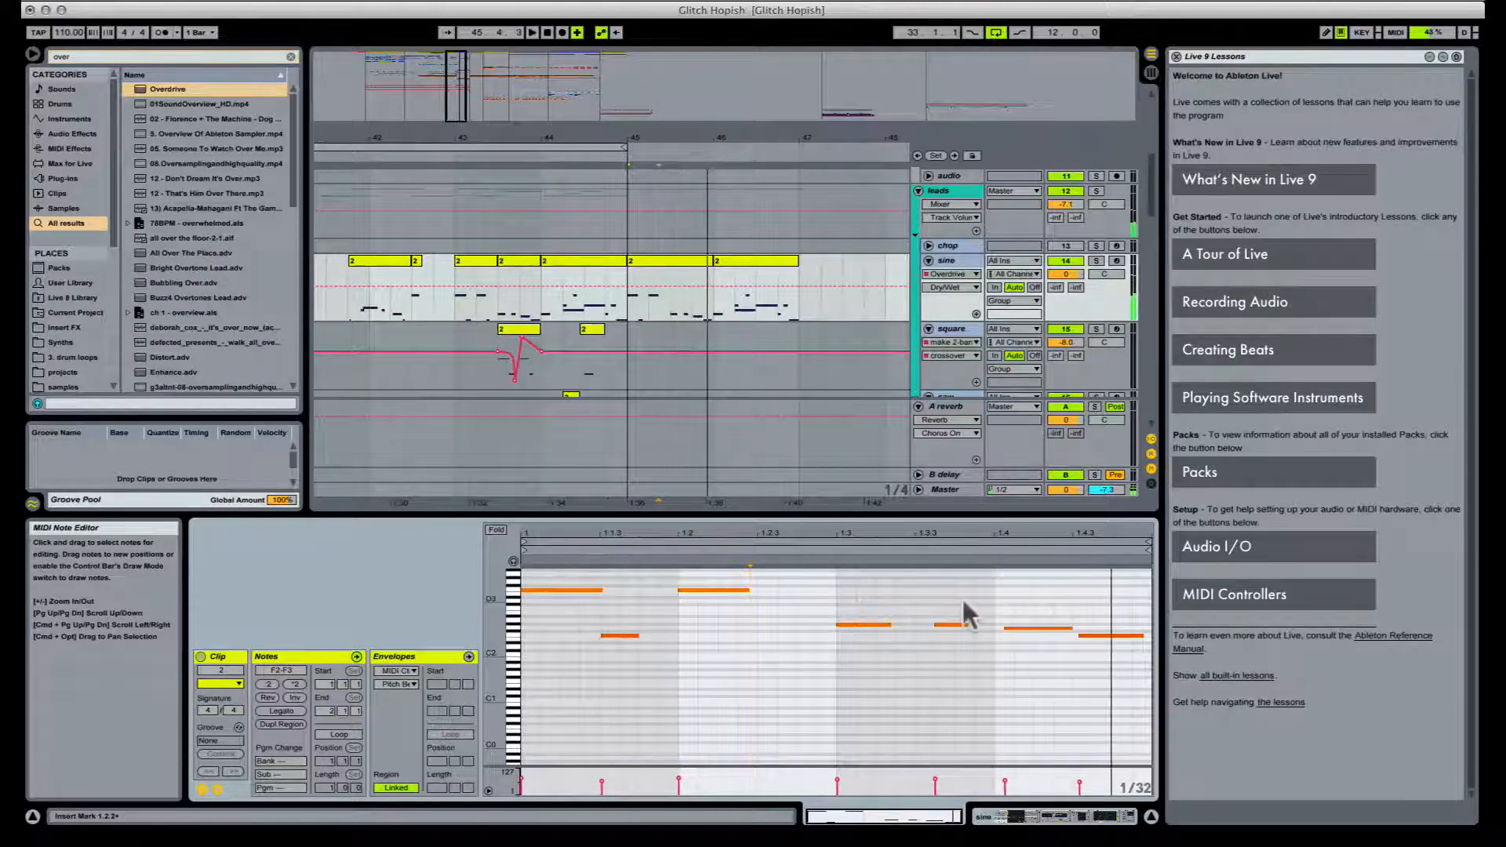
{"action": "key", "text": "space"}
{"action": "key", "text": "space"}
Step: Widen the grid to 1/16, move the short G#2 note earlier to 1.3.3 and the G2 note to 1.4.1, and replay
{"action": "left_click", "coordinate": [959, 626]}
{"action": "key", "text": "super+2"}
{"action": "key", "text": "Left"}
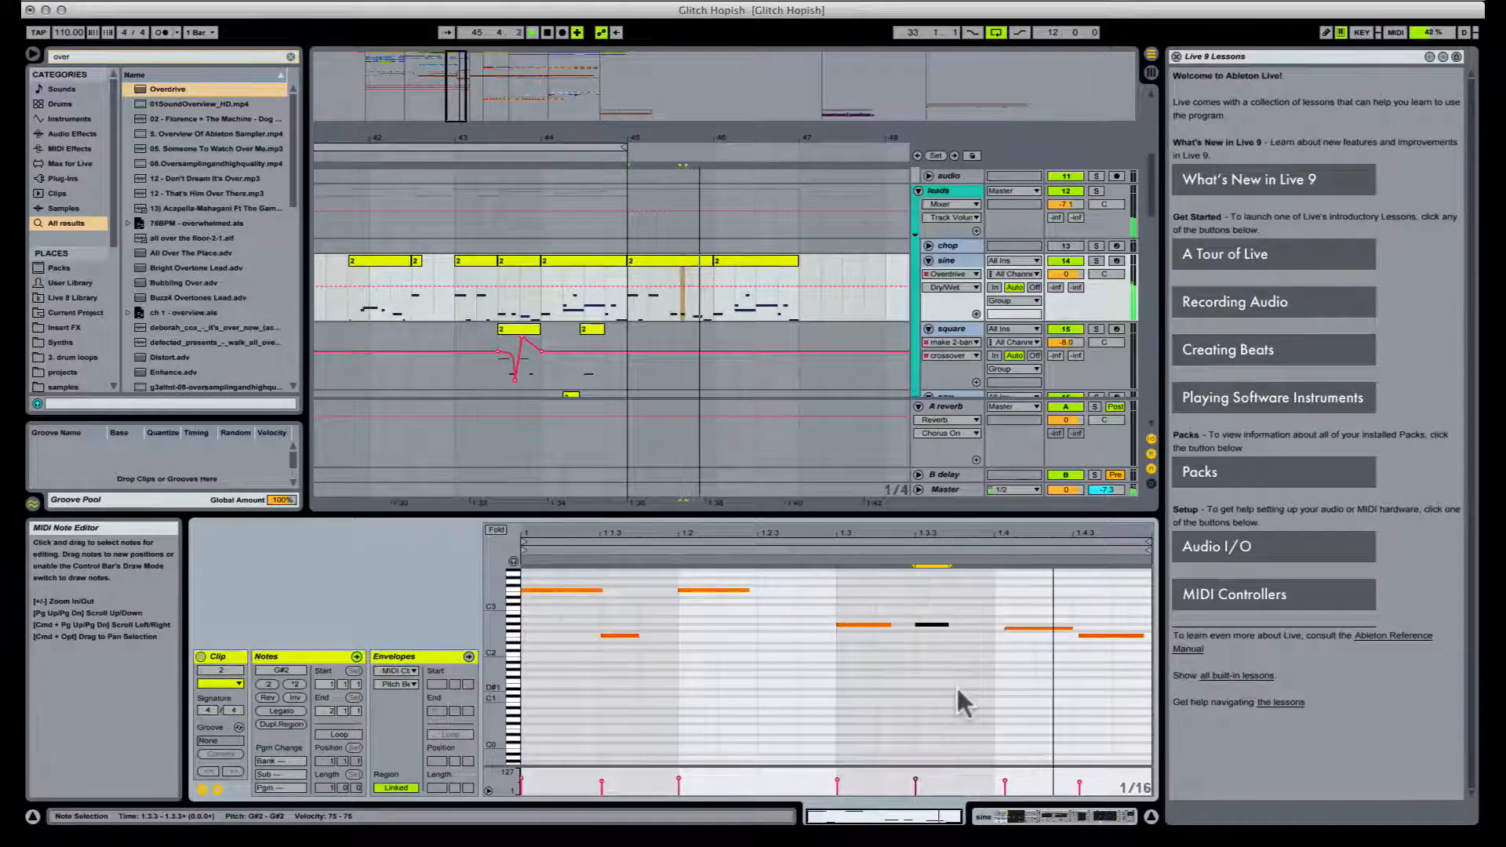
{"action": "left_click", "coordinate": [1031, 628]}
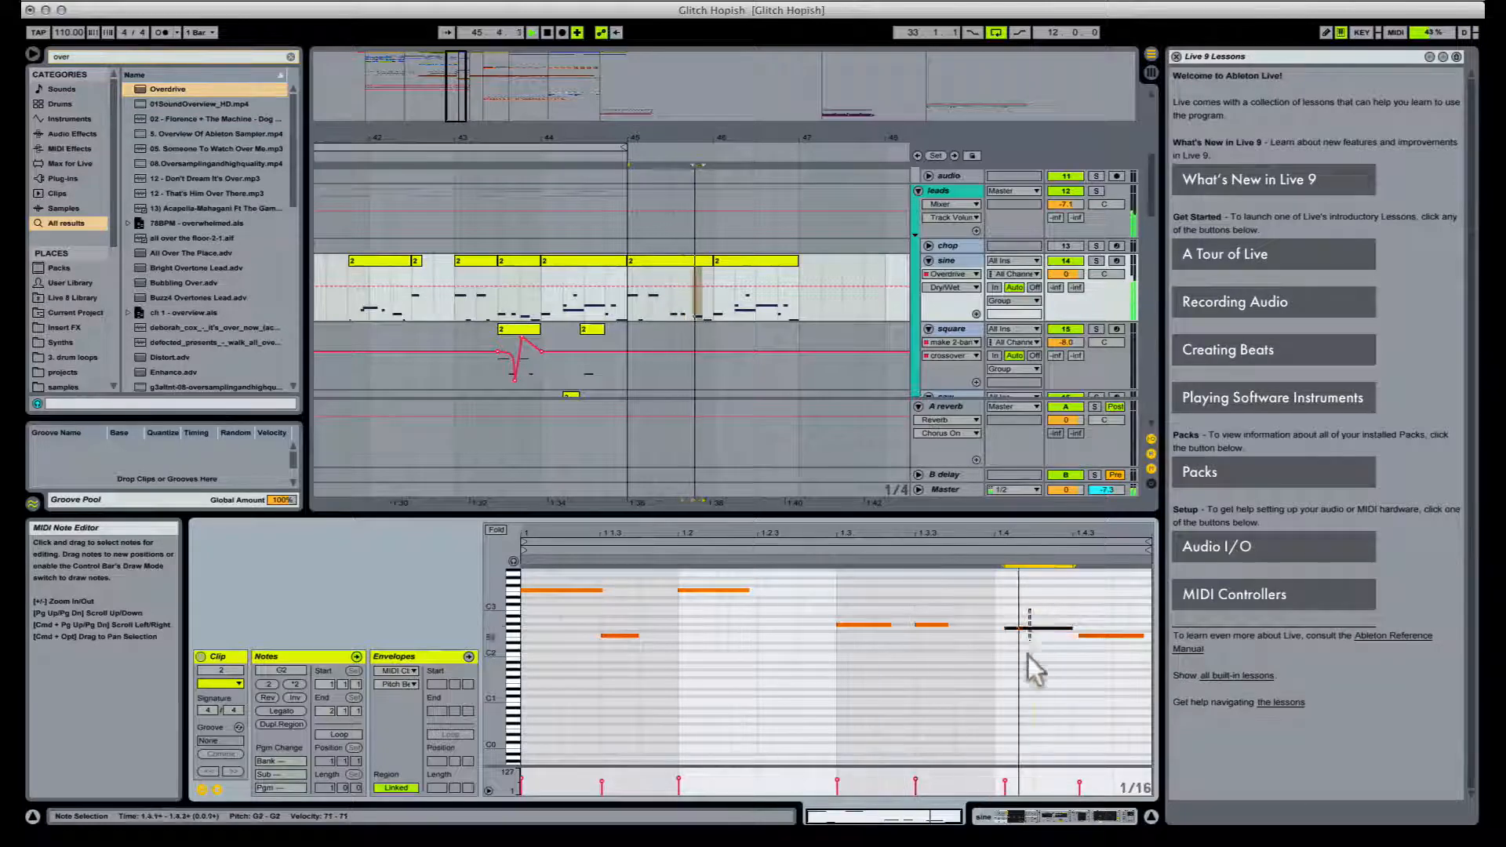
{"action": "key", "text": "Left"}
{"action": "key", "text": "space"}
{"action": "key", "text": "space"}
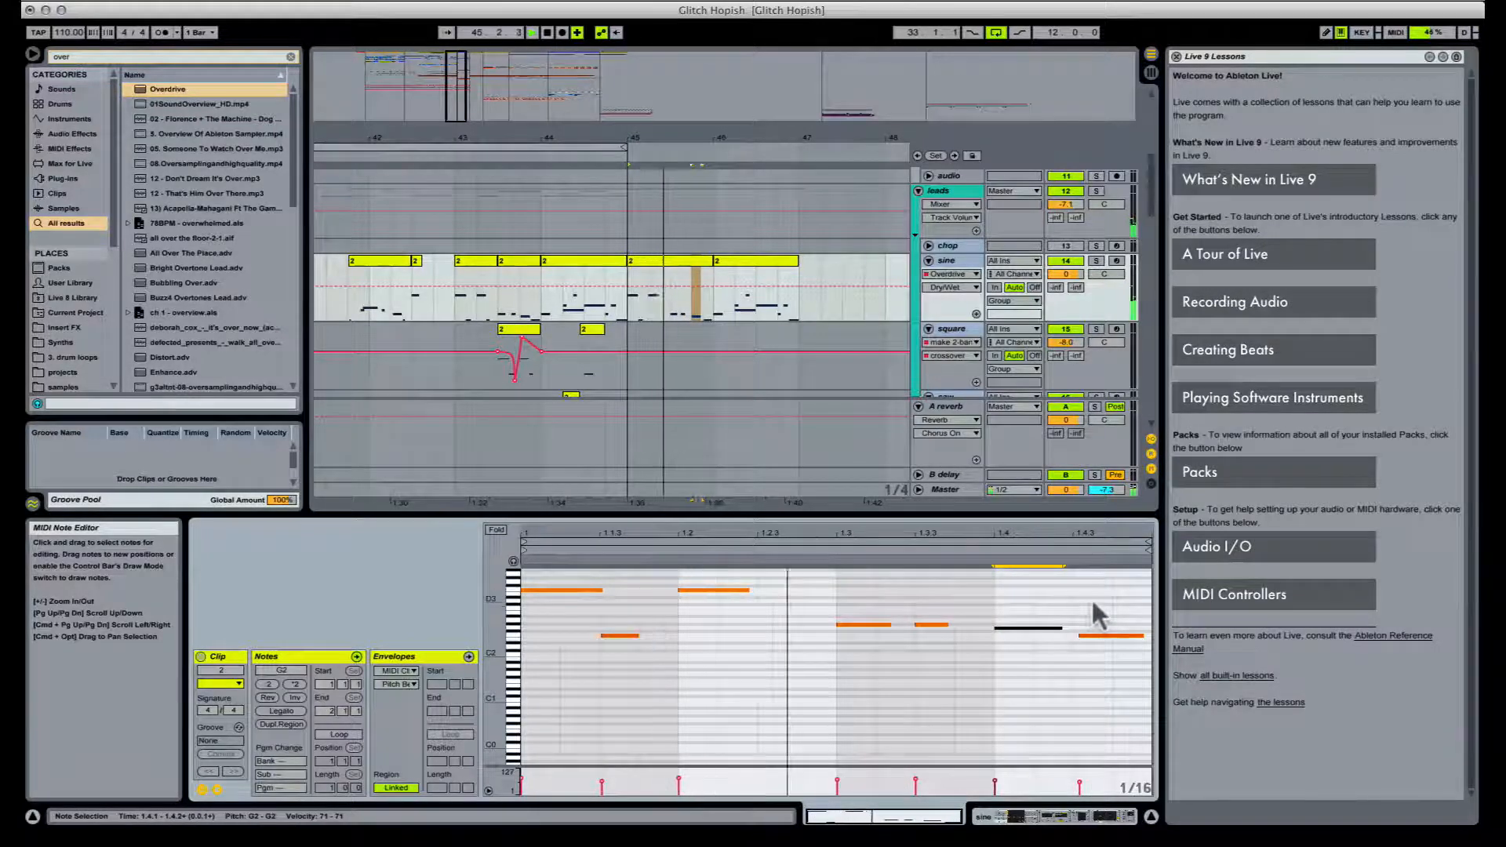
Step: Duplicate the two sine clips in bars 45 to 47 into bars 47 to 49
{"action": "left_click", "coordinate": [690, 279]}
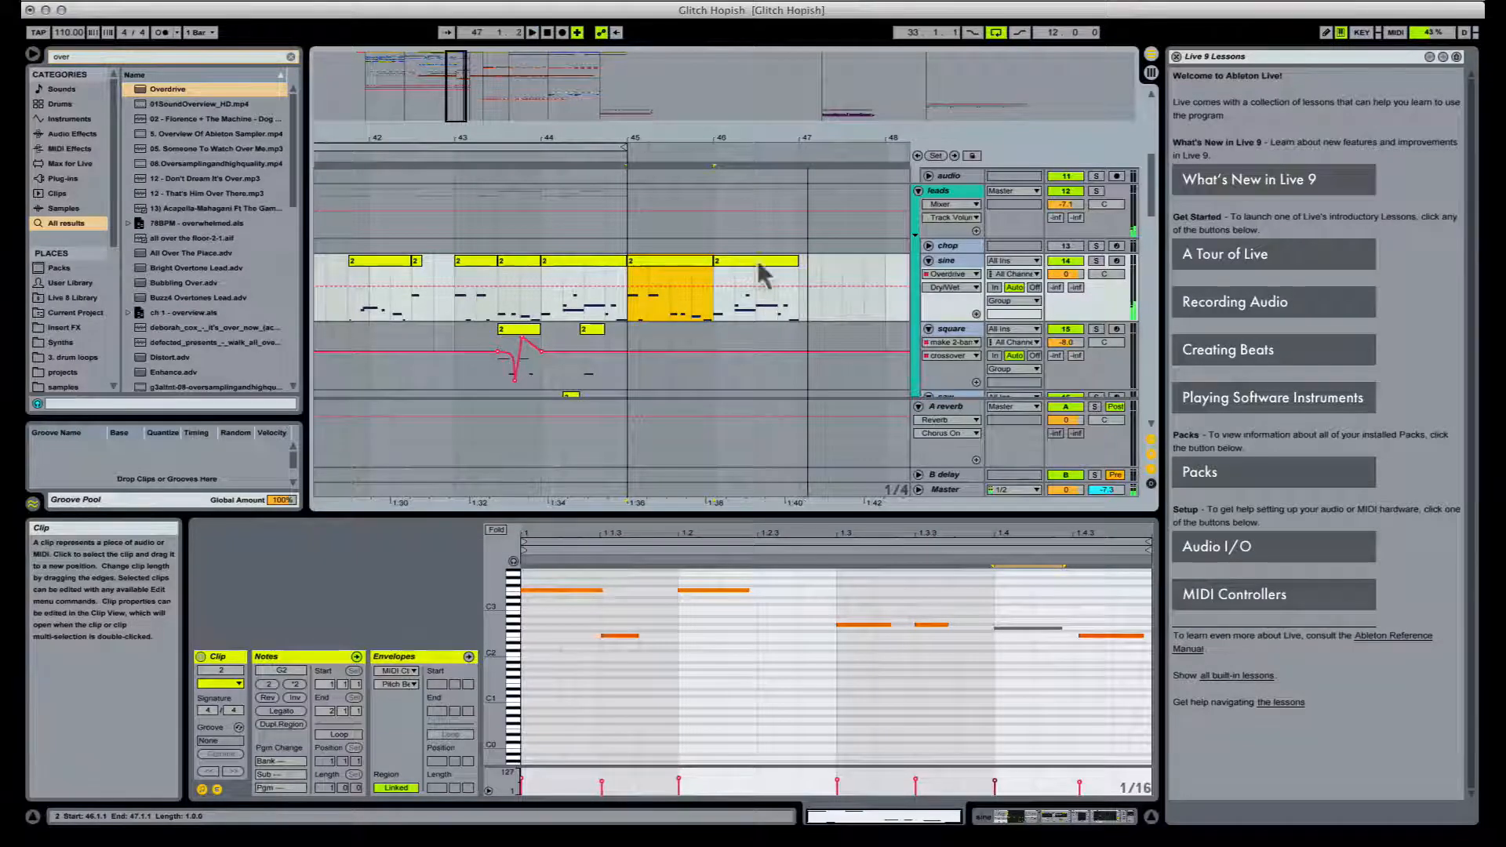
{"action": "left_click", "coordinate": [764, 274]}
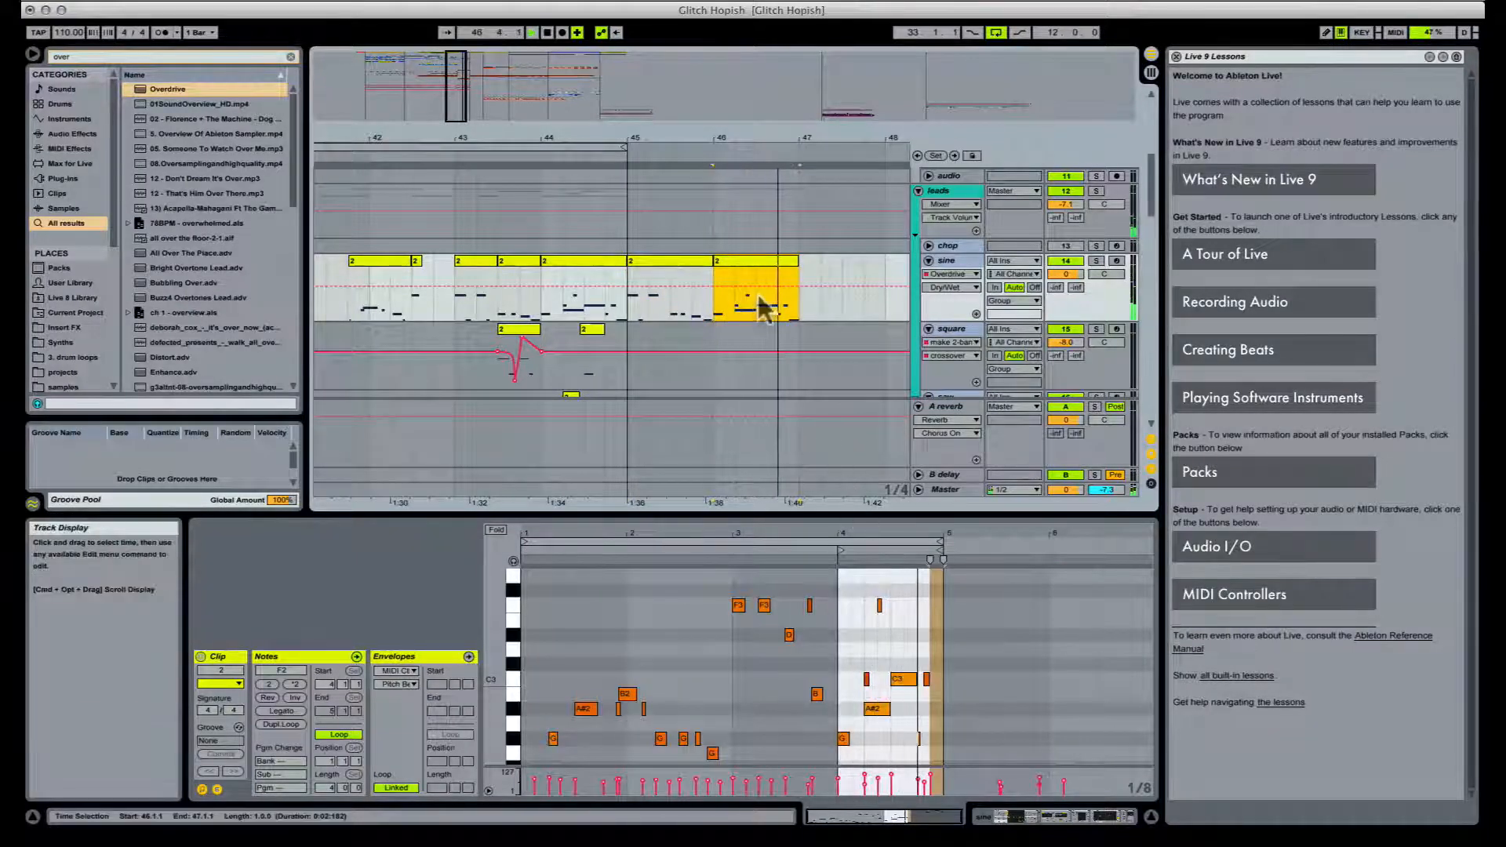
{"action": "left_click", "coordinate": [676, 266]}
{"action": "left_click", "coordinate": [765, 261], "text": "shift"}
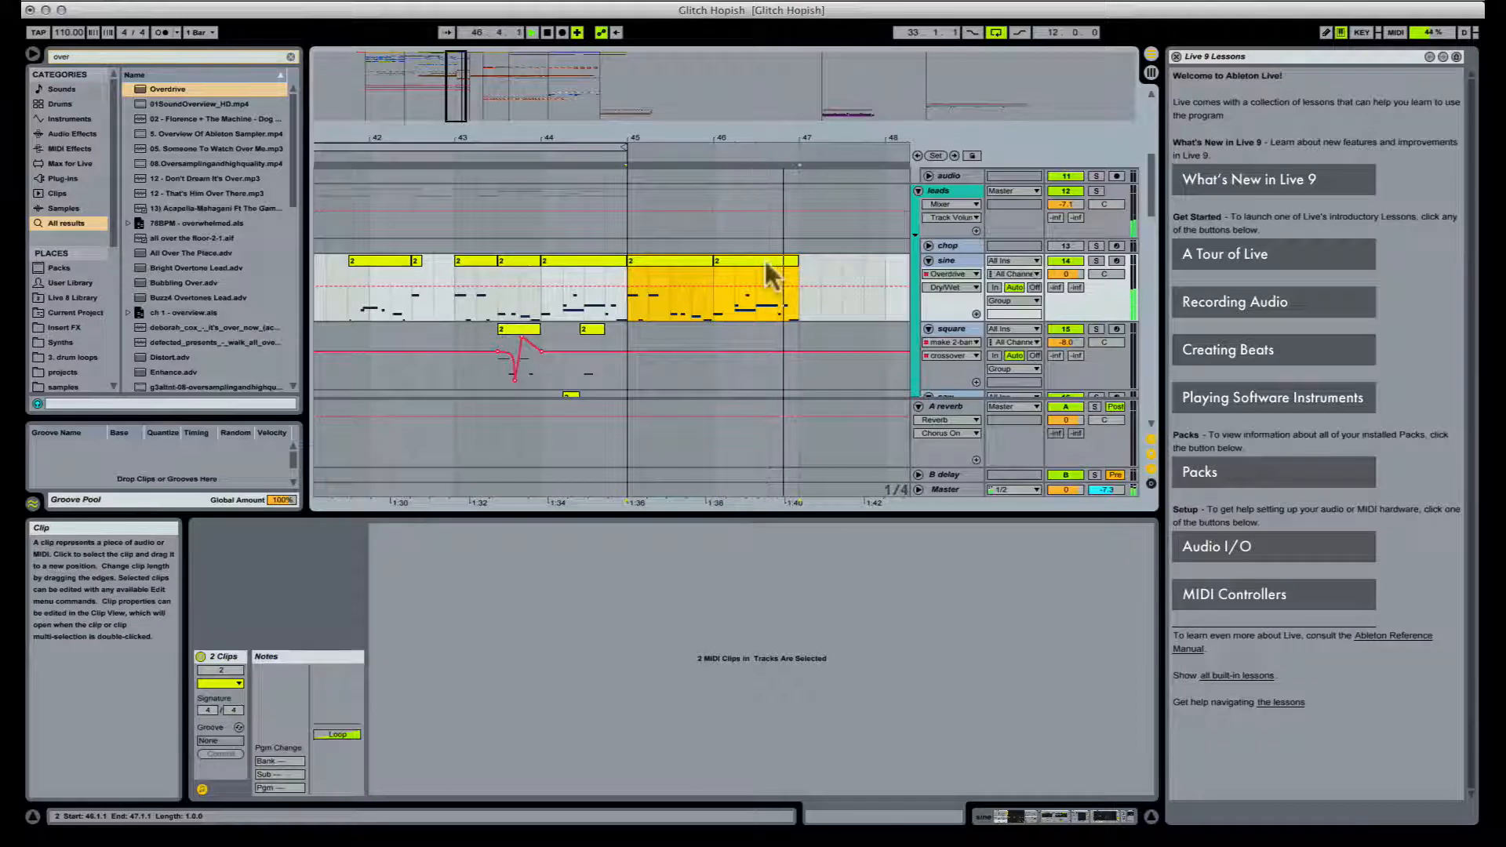
{"action": "key", "text": "ctrl+d"}
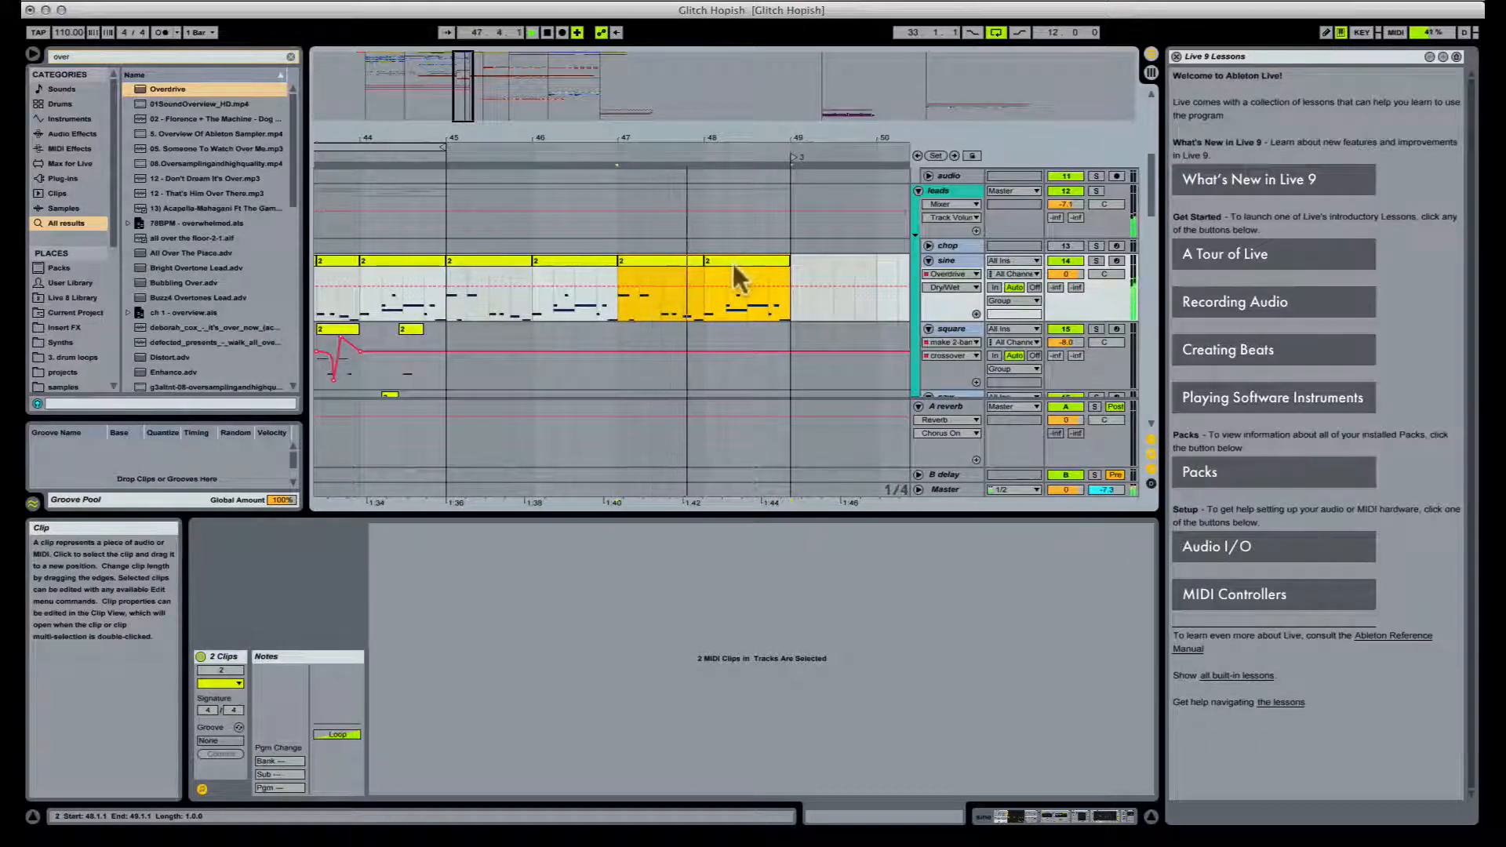
Step: Duplicate the time under the second verse part, from 45.1.1 to 49.1.1, across all tracks
{"action": "left_click", "coordinate": [495, 260]}
{"action": "scroll", "coordinate": [524, 240], "scroll_direction": "up", "scroll_amount": 5}
{"action": "key", "text": "space"}
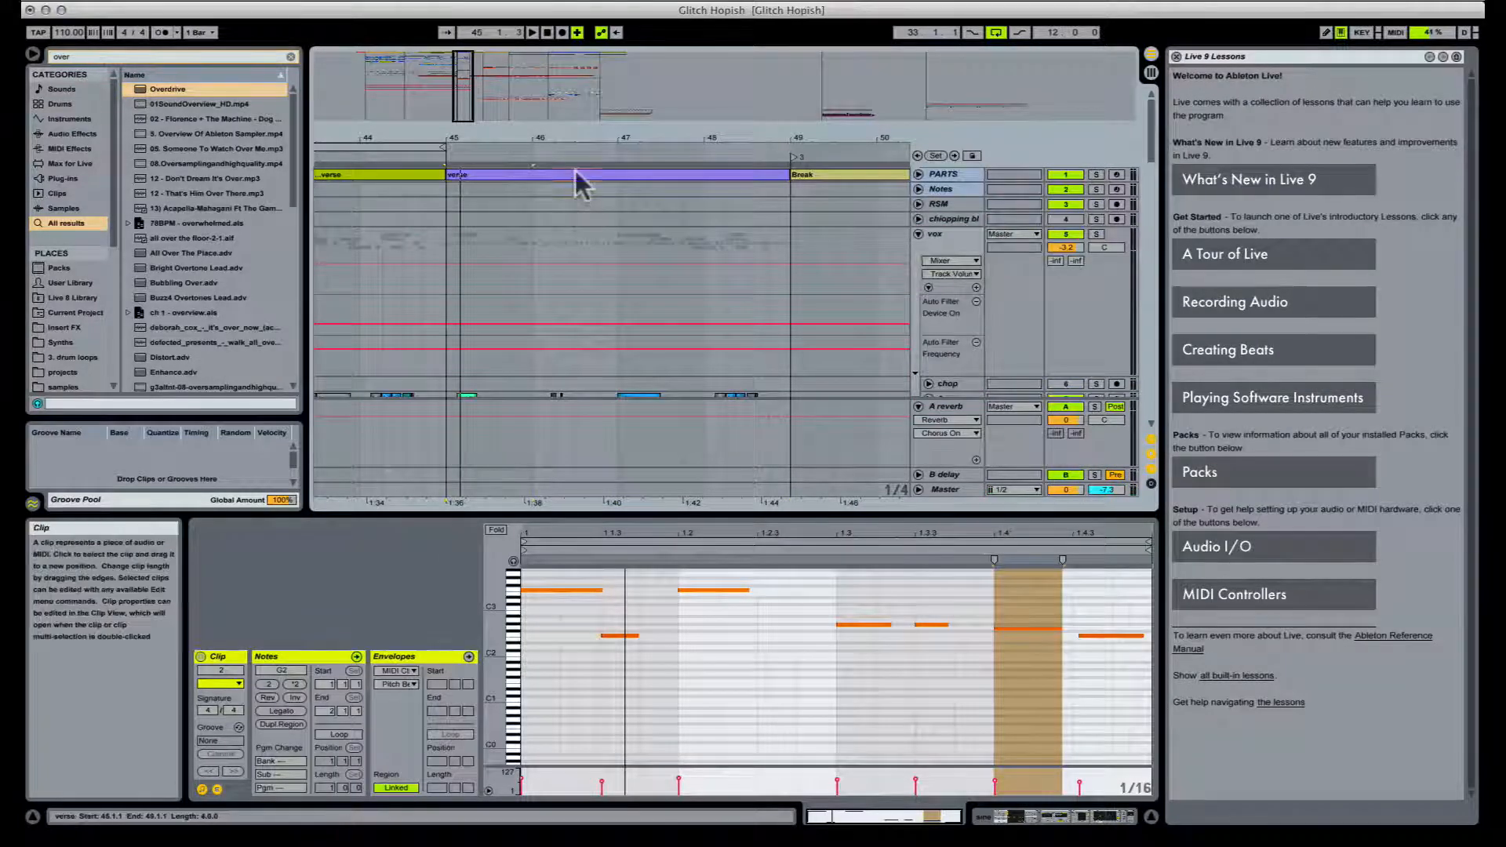
{"action": "left_click", "coordinate": [575, 175]}
{"action": "left_click", "coordinate": [101, 2]}
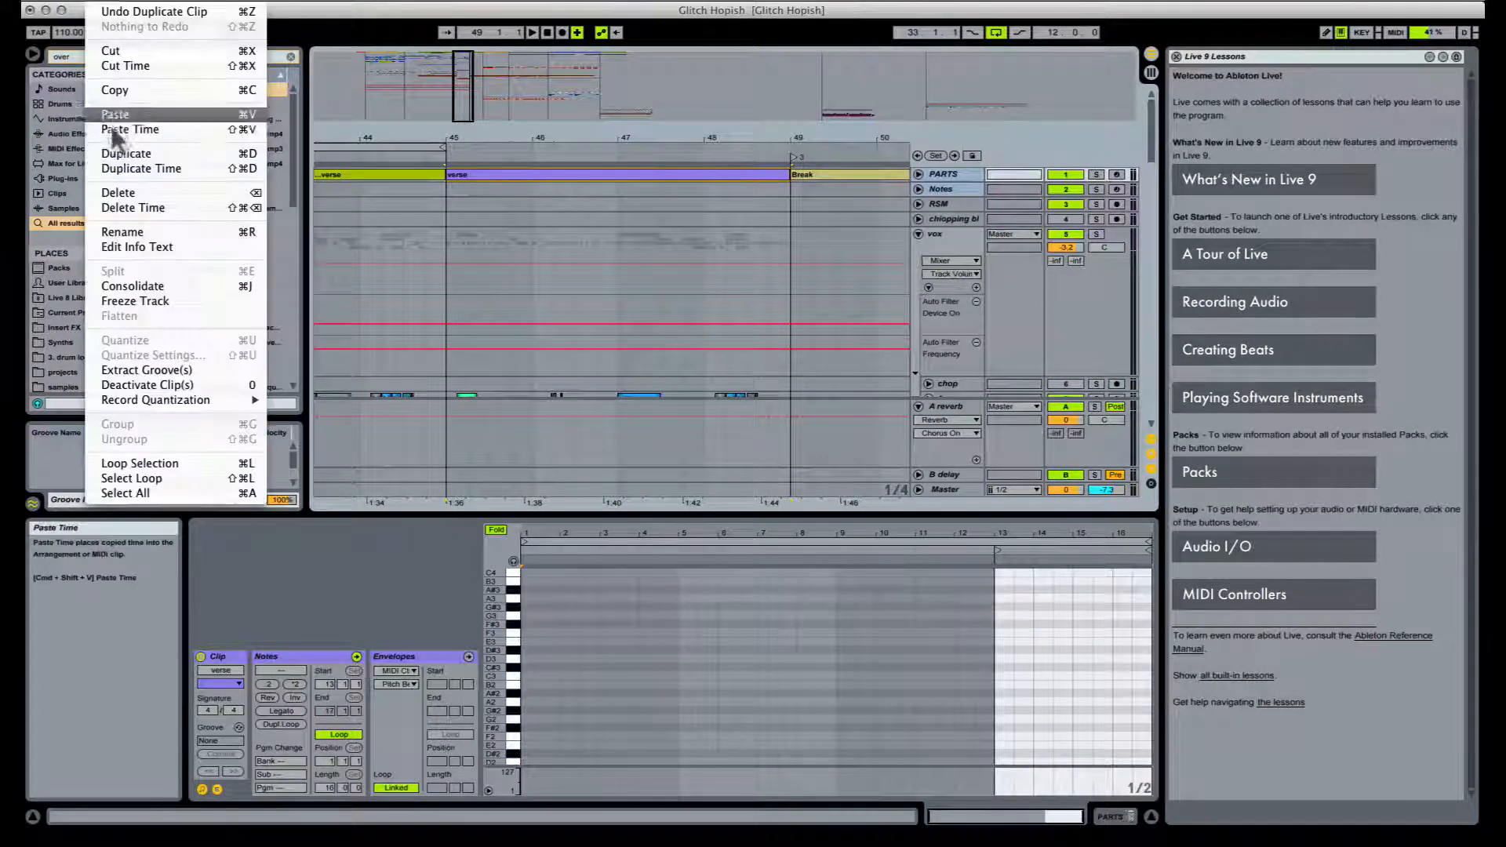
{"action": "left_click", "coordinate": [121, 168]}
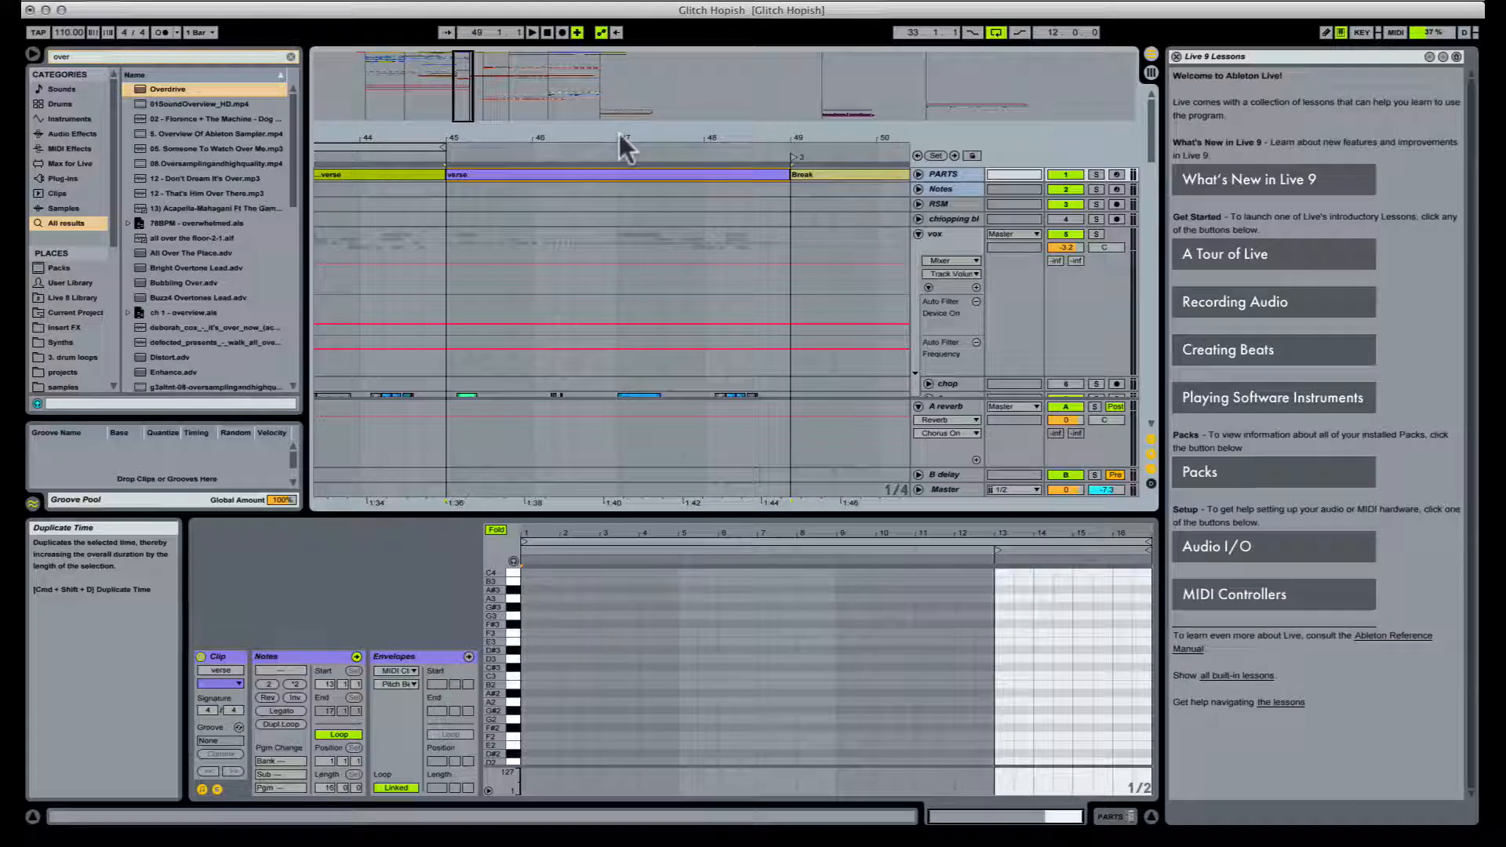
{"action": "key", "text": "super+shift+d"}
Step: Consolidate the two adjoining four-bar verse clips in PARTS, from 45.1.1 to 53.1.1, into one clip
{"action": "left_click_drag", "start_coordinate": [619, 134], "coordinate": [619, 178]}
{"action": "left_click", "coordinate": [556, 178], "text": "shift"}
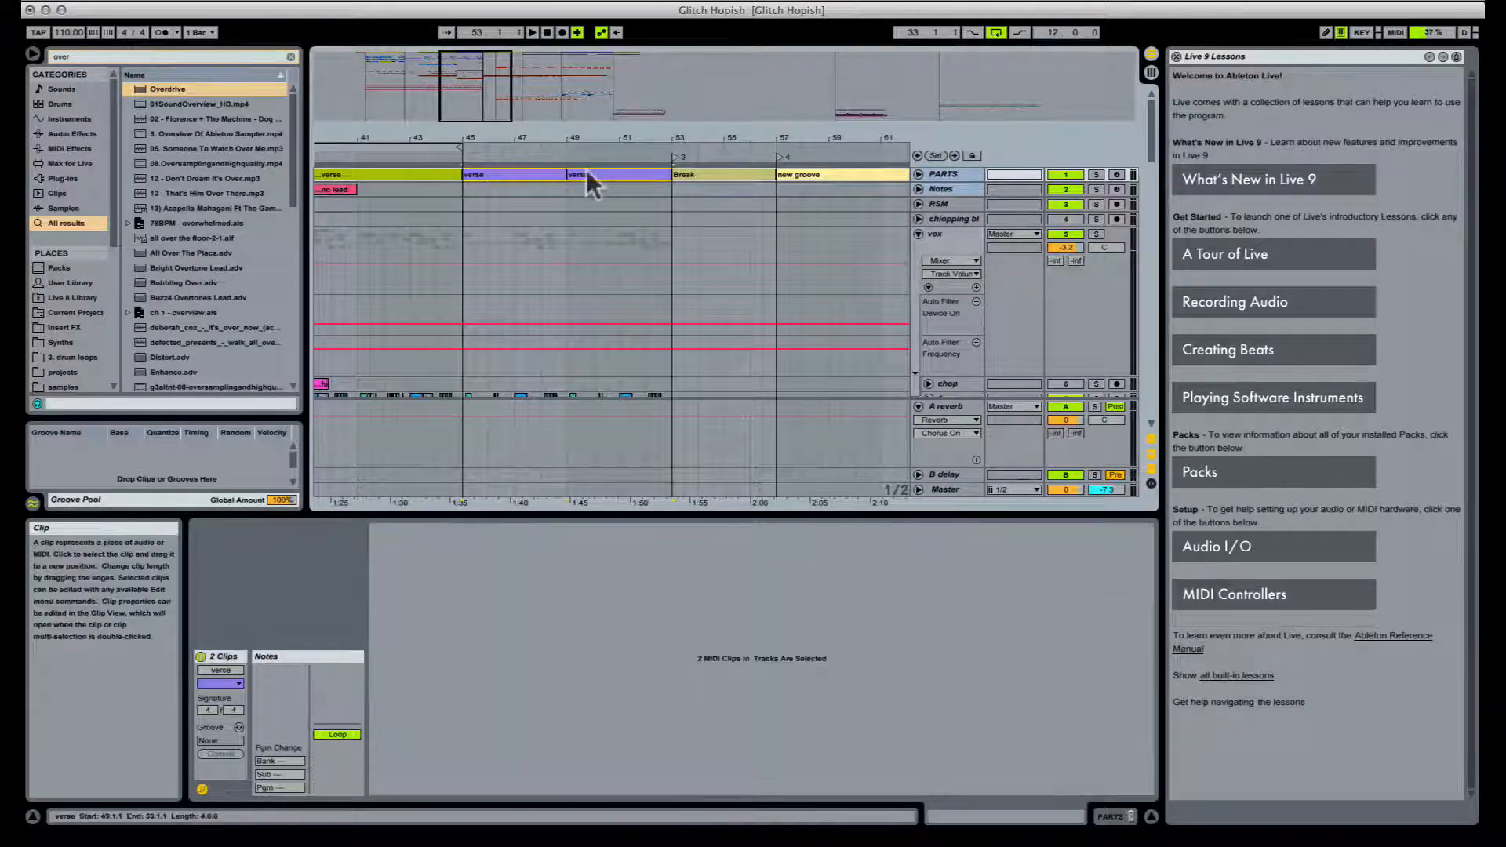
{"action": "key", "text": "super+j"}
Step: Play the extended verse and look over its lead and sub tracks between bars 45 and 53
{"action": "key", "text": "space"}
{"action": "scroll", "coordinate": [567, 299], "scroll_direction": "down", "scroll_amount": 10}
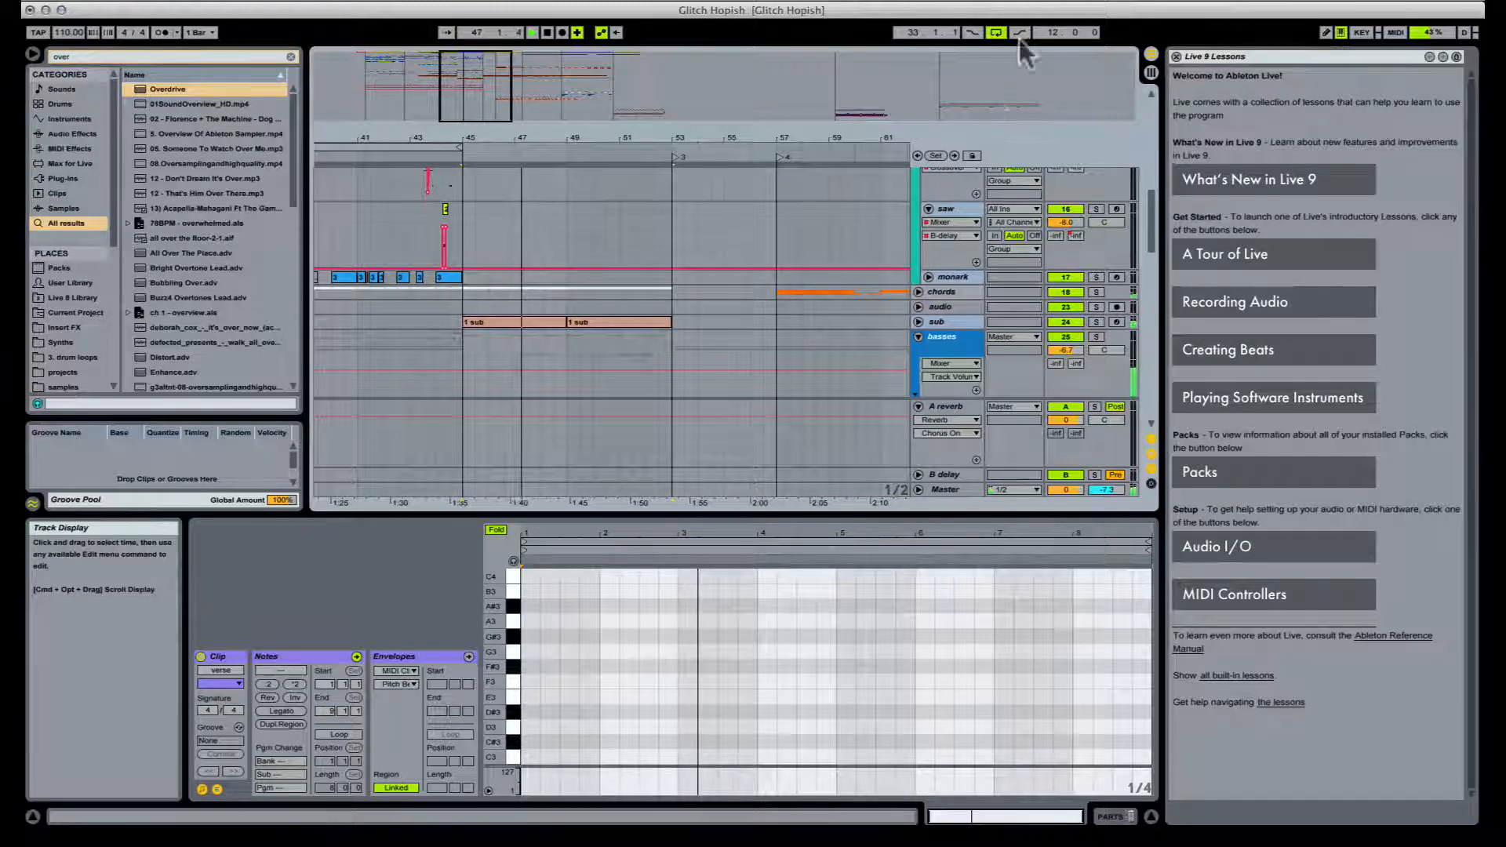
{"action": "left_click", "coordinate": [947, 0]}
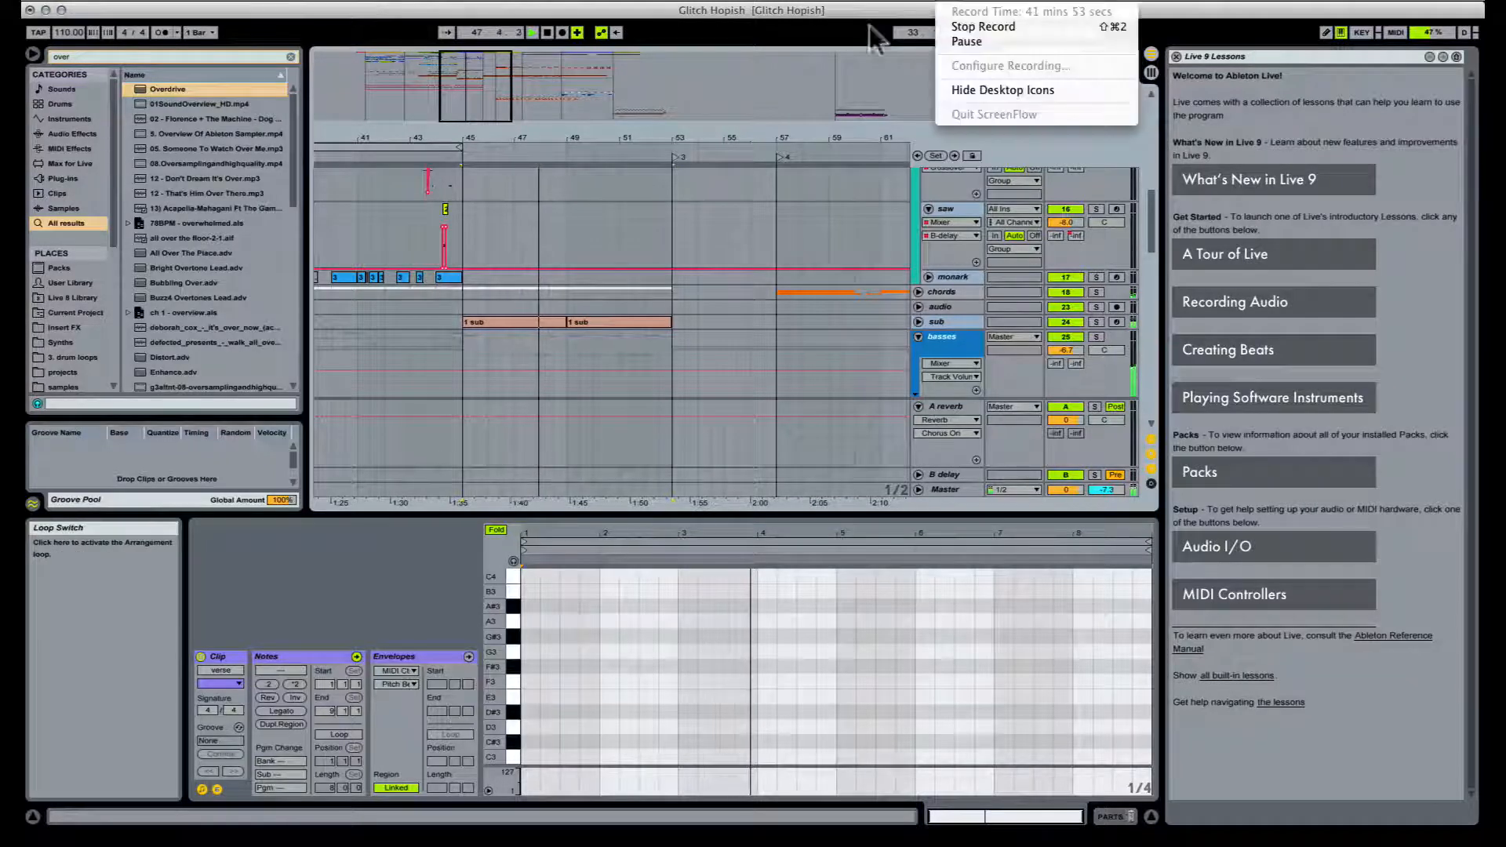
{"action": "left_click", "coordinate": [722, 38]}
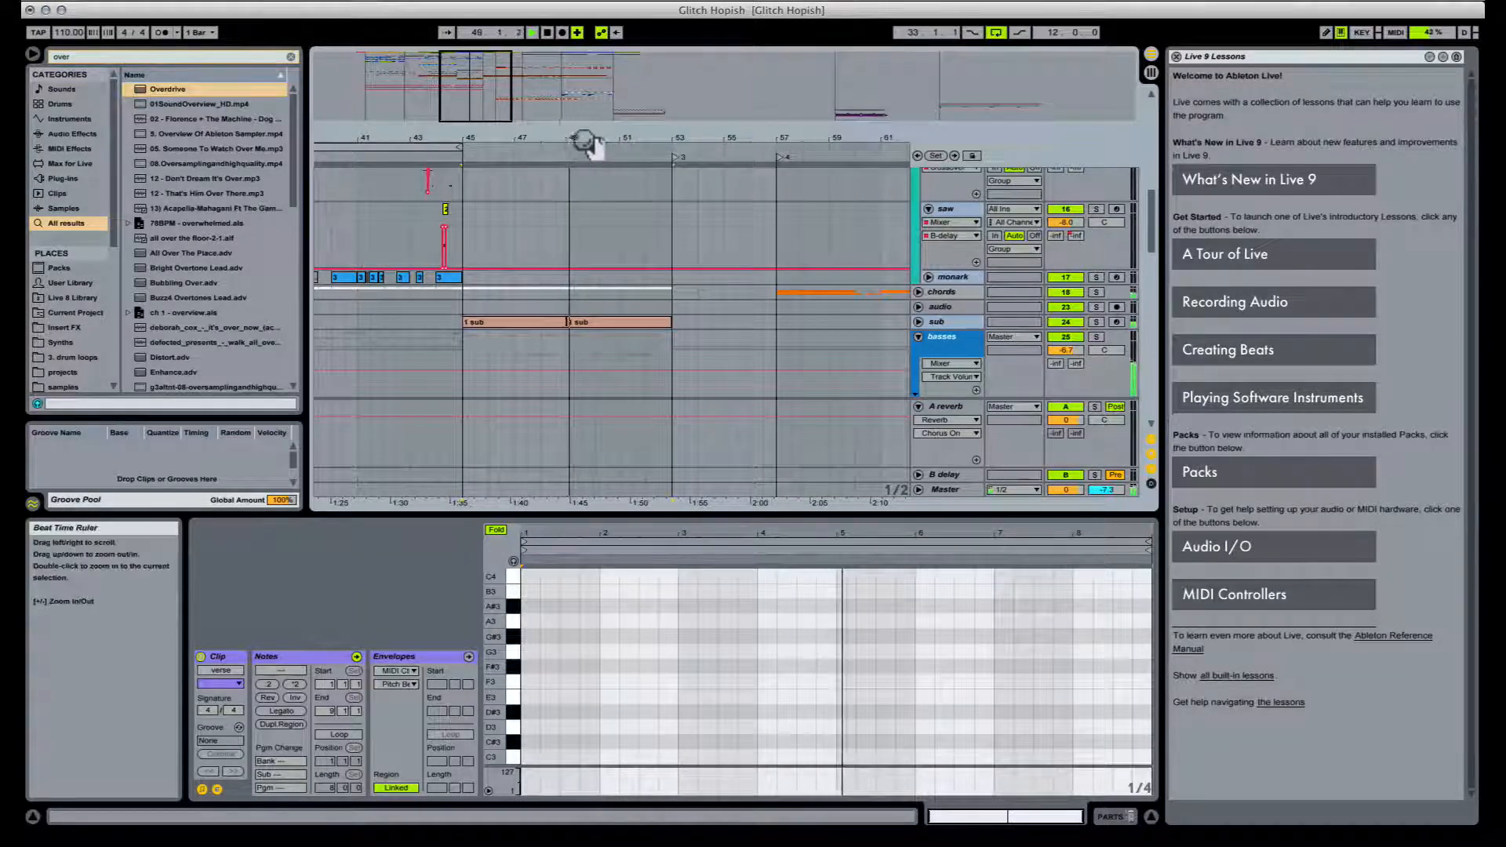
{"action": "left_click_drag", "start_coordinate": [578, 142], "coordinate": [579, 176]}
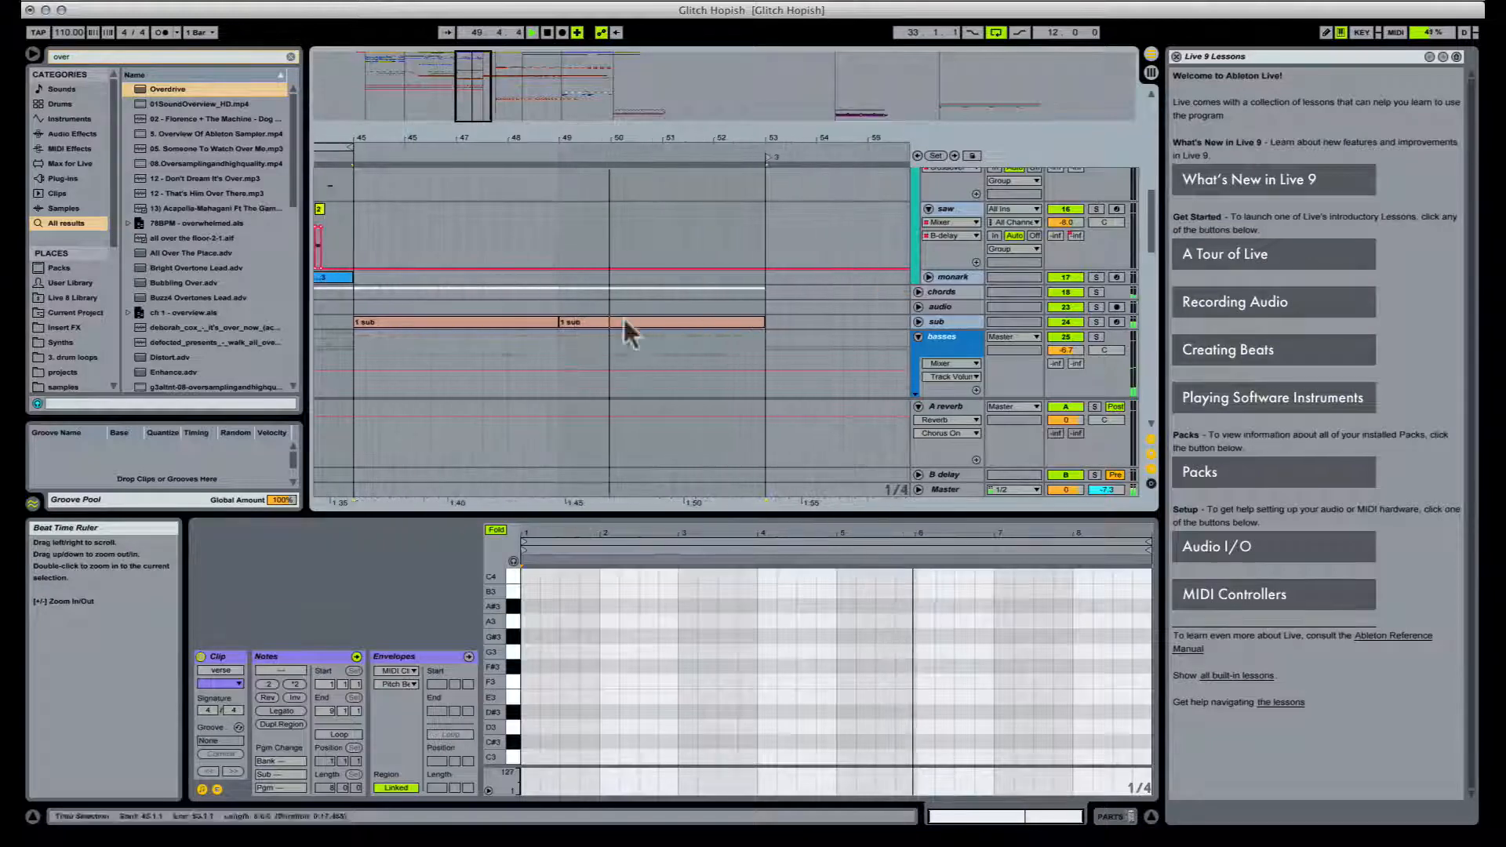
{"action": "scroll", "coordinate": [624, 320], "scroll_direction": "up", "scroll_amount": 15}
{"action": "scroll", "coordinate": [621, 333], "scroll_direction": "down", "scroll_amount": 12}
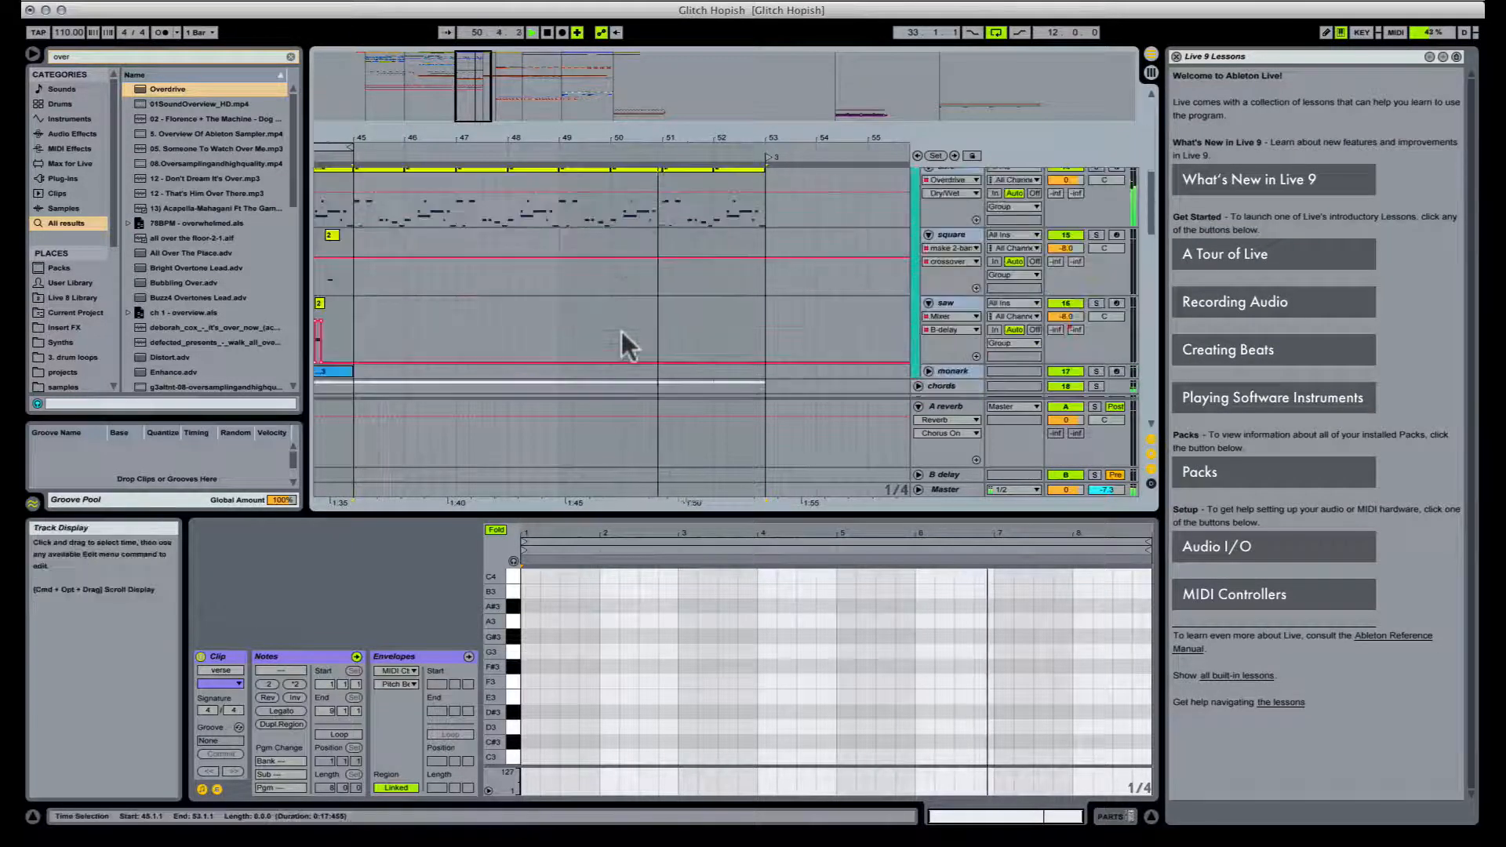
Step: Unfold the sub track, play from 50.4.1, and compare its notes with the bass, drum and vocal tracks
{"action": "left_click", "coordinate": [920, 212]}
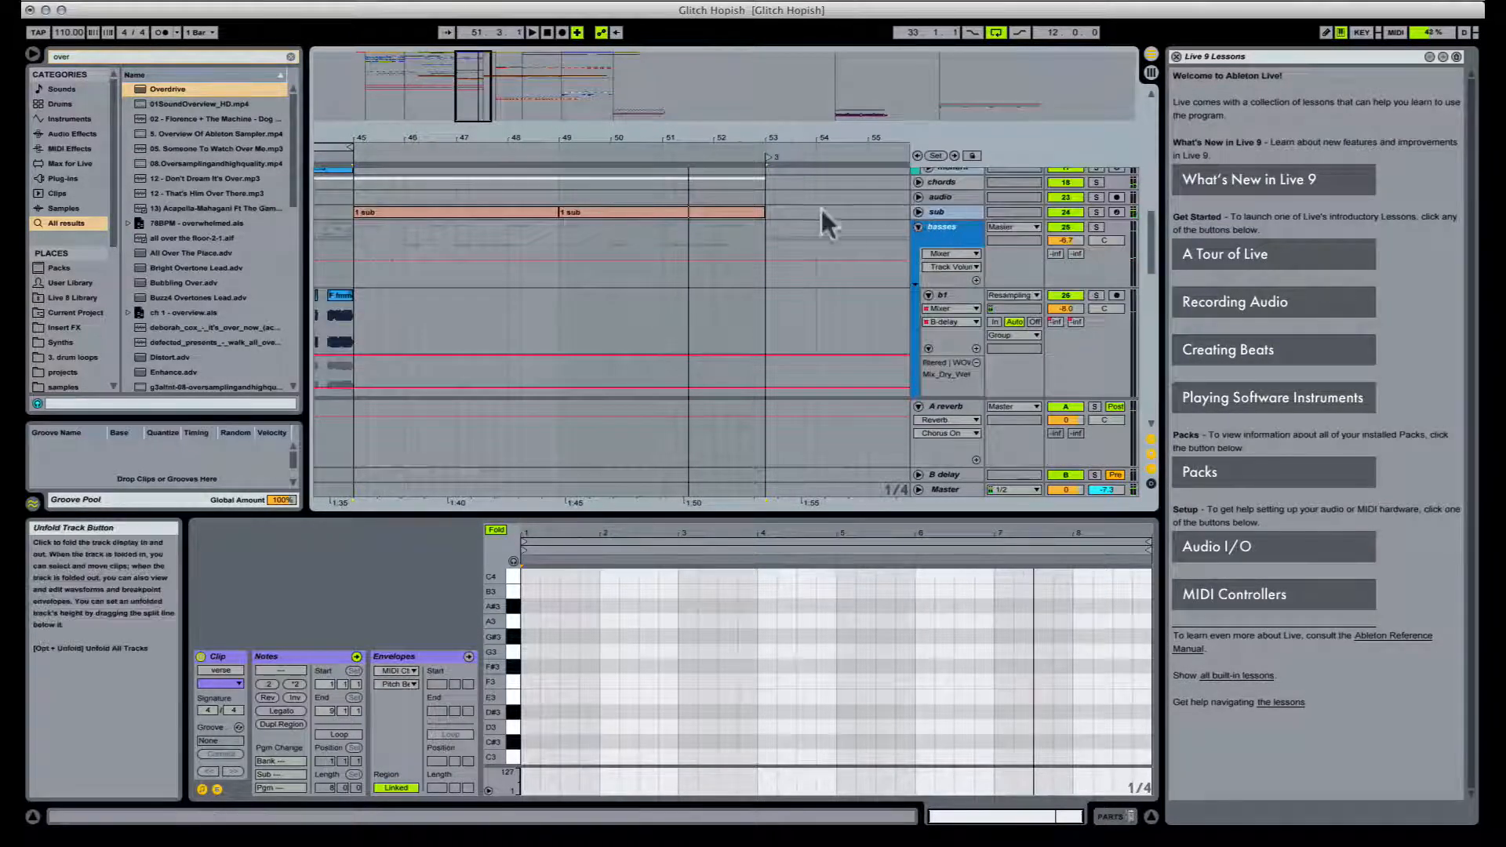
{"action": "left_click", "coordinate": [655, 252]}
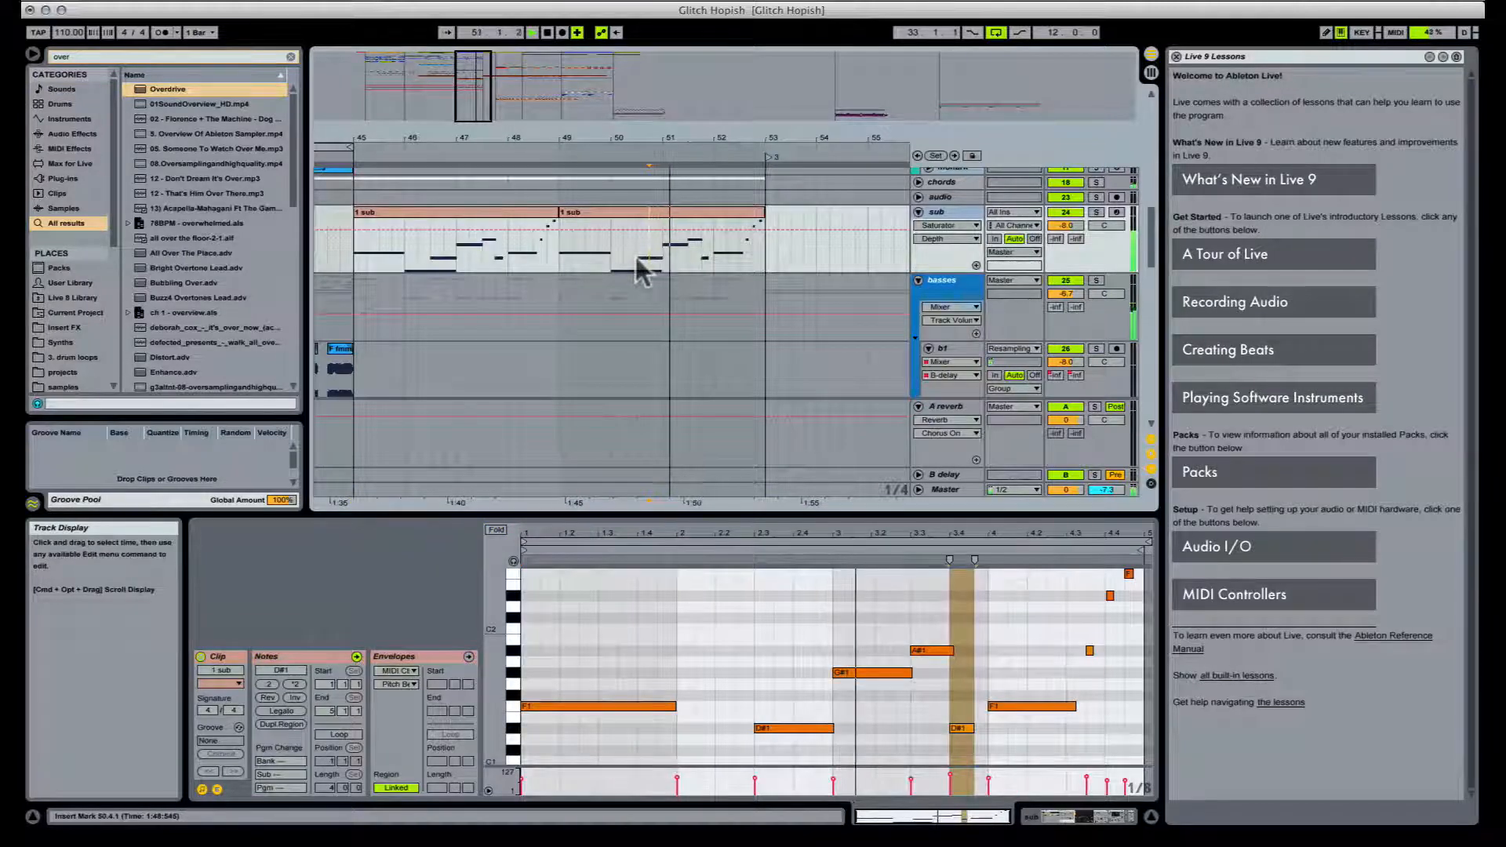
{"action": "scroll", "coordinate": [643, 267], "scroll_direction": "down", "scroll_amount": 8}
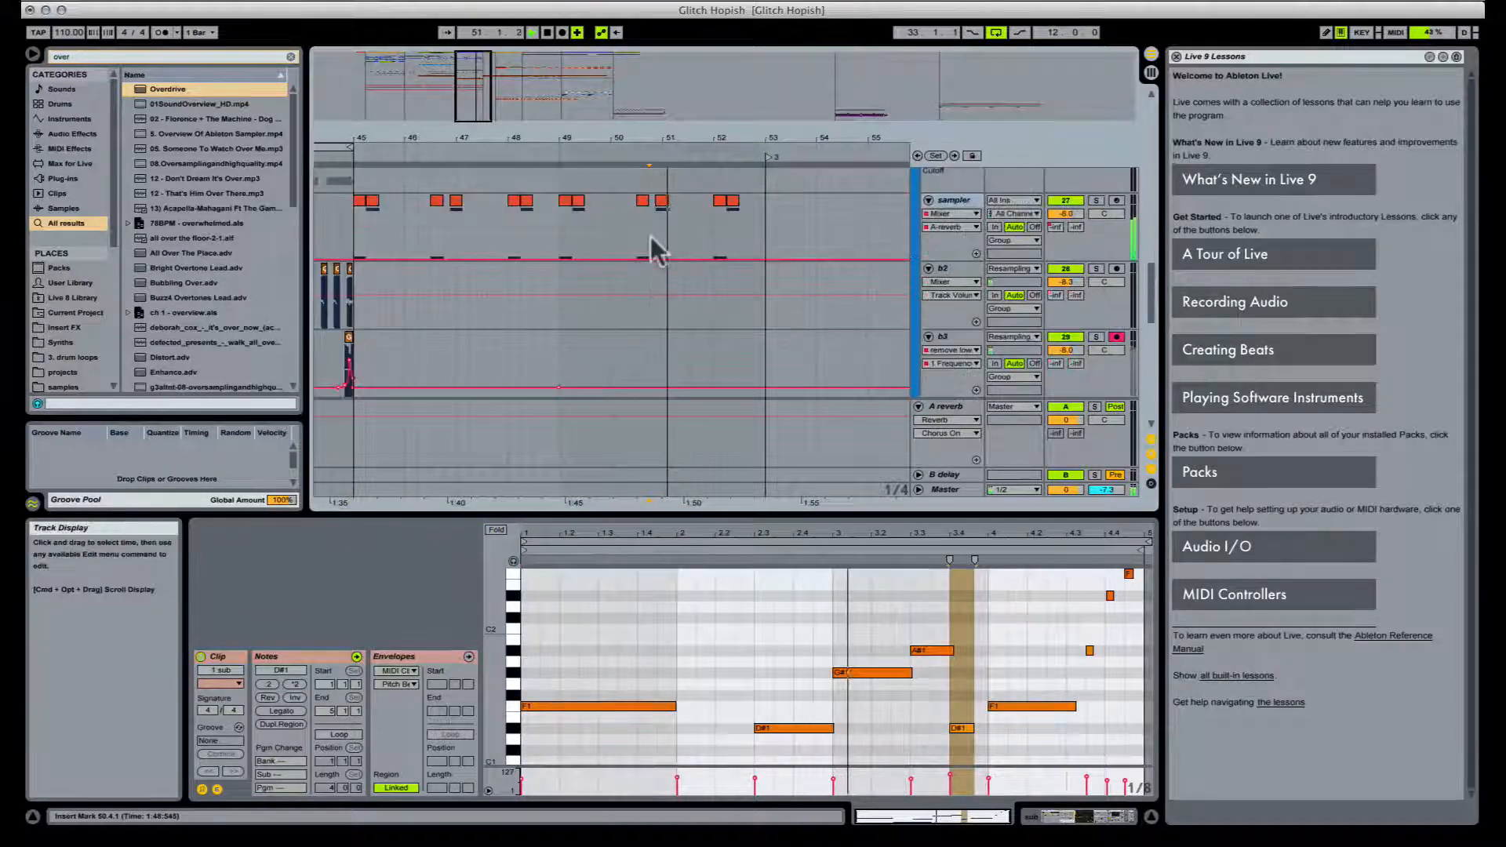
{"action": "scroll", "coordinate": [643, 277], "scroll_direction": "down", "scroll_amount": 10}
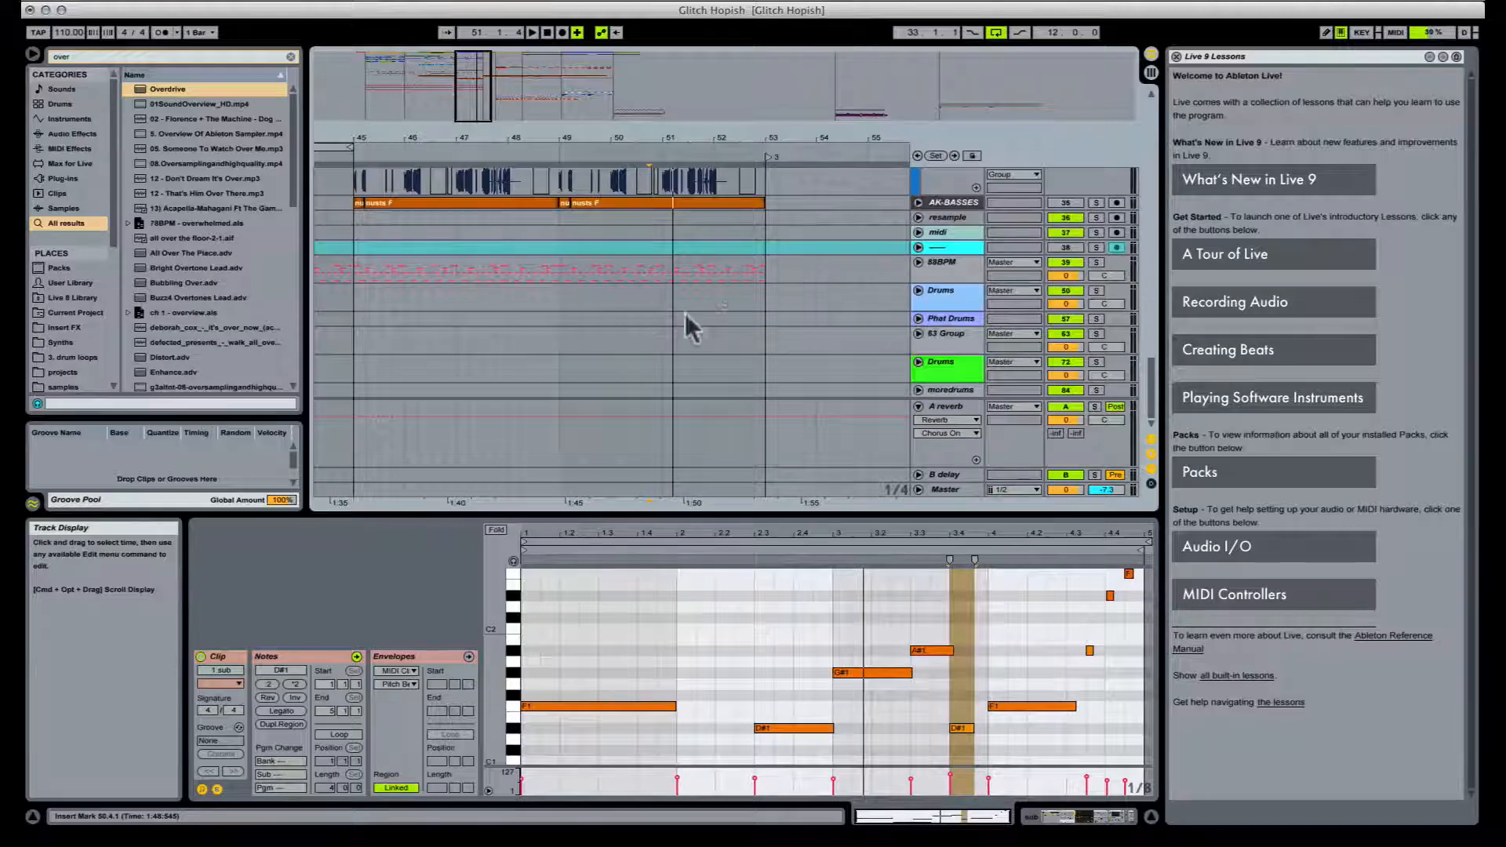
{"action": "scroll", "coordinate": [683, 316], "scroll_direction": "up", "scroll_amount": 10}
{"action": "scroll", "coordinate": [676, 318], "scroll_direction": "up", "scroll_amount": 10}
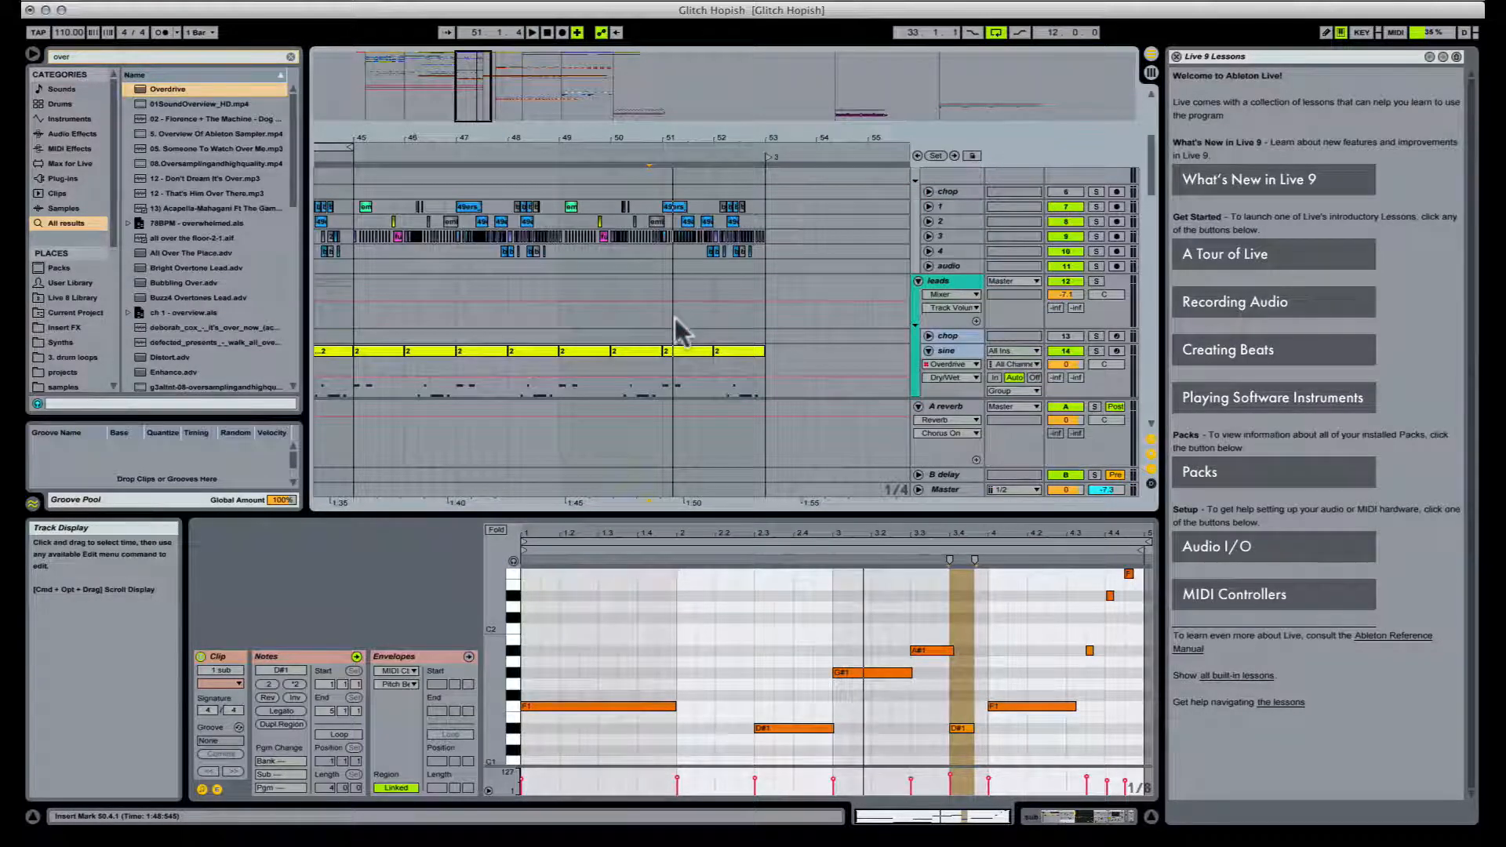
Step: Repeat the sine lead's last beat of bar 50, starting at 50.4.1, through bar 51 up to 52.1.1
{"action": "scroll", "coordinate": [675, 317], "scroll_direction": "down", "scroll_amount": 5}
{"action": "left_click", "coordinate": [647, 245]}
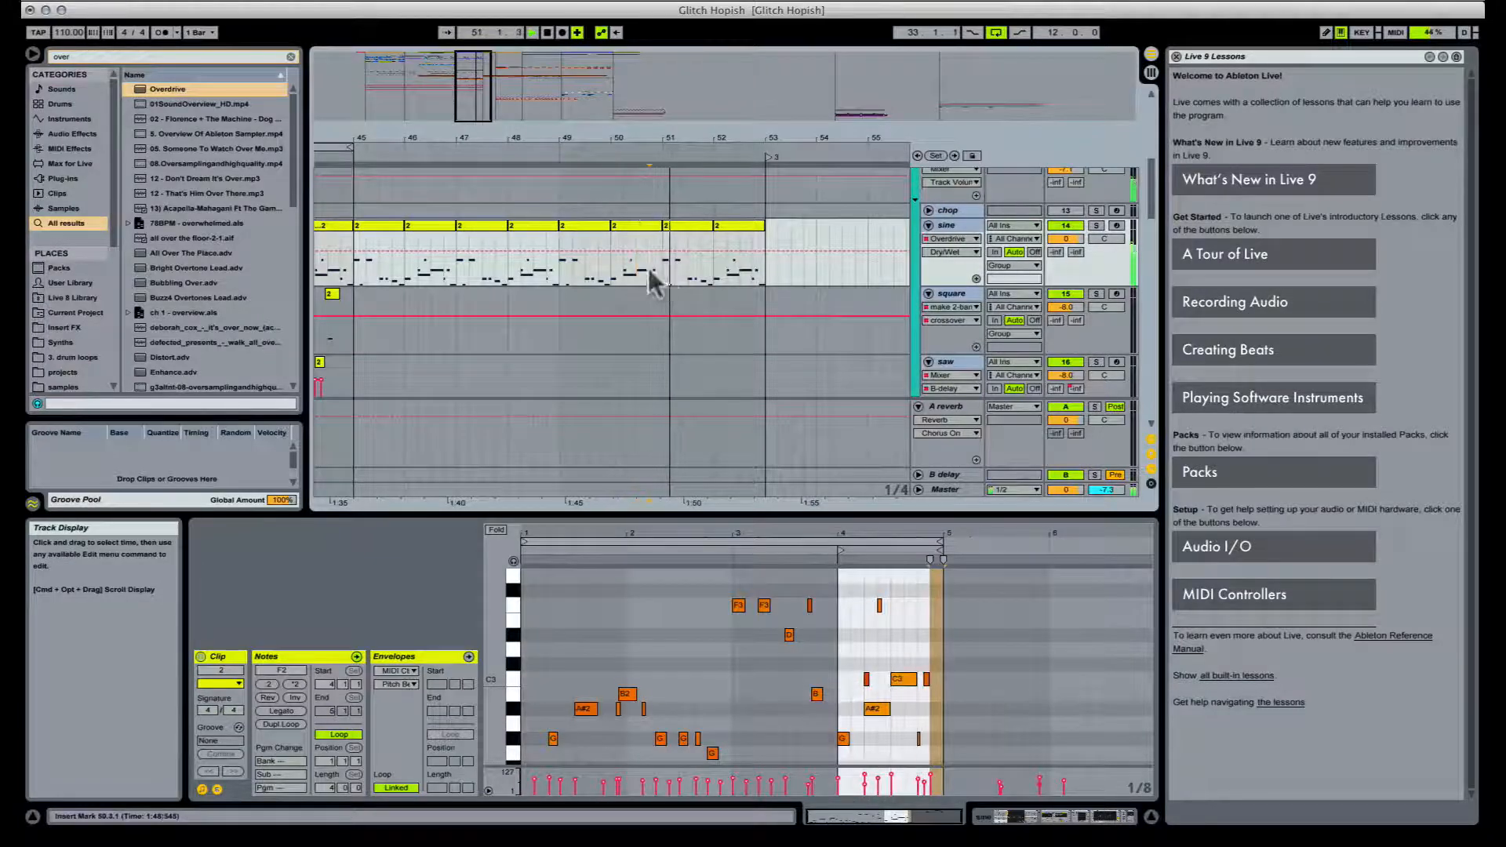
{"action": "left_click_drag", "start_coordinate": [651, 250], "coordinate": [686, 225]}
{"action": "key", "text": "space"}
{"action": "left_click", "coordinate": [670, 225]}
{"action": "key", "text": "space"}
{"action": "left_click", "coordinate": [680, 224], "text": "shift"}
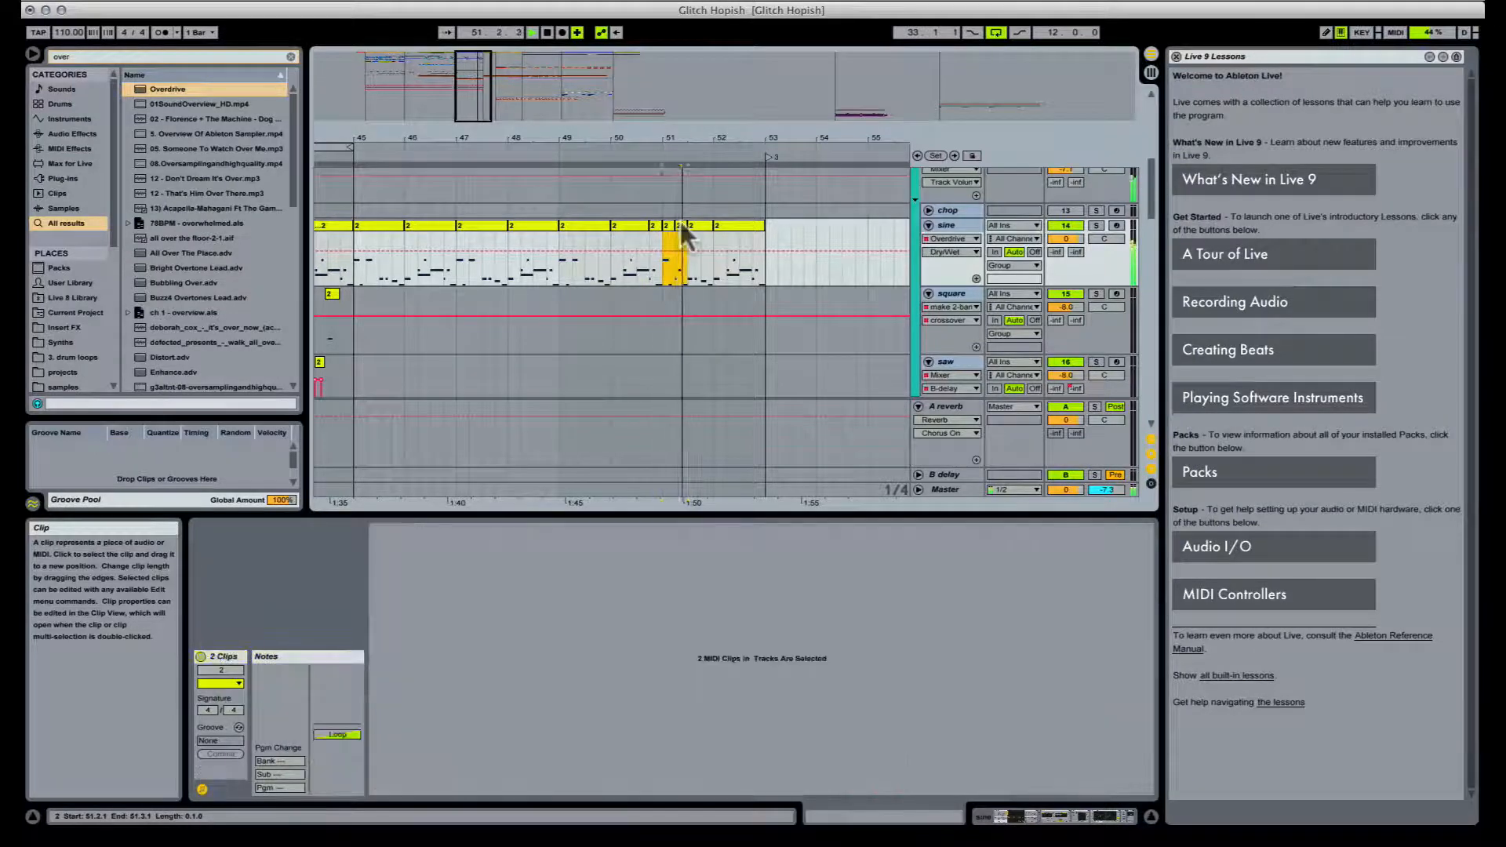
{"action": "key", "text": "super+d"}
{"action": "left_click", "coordinate": [710, 232]}
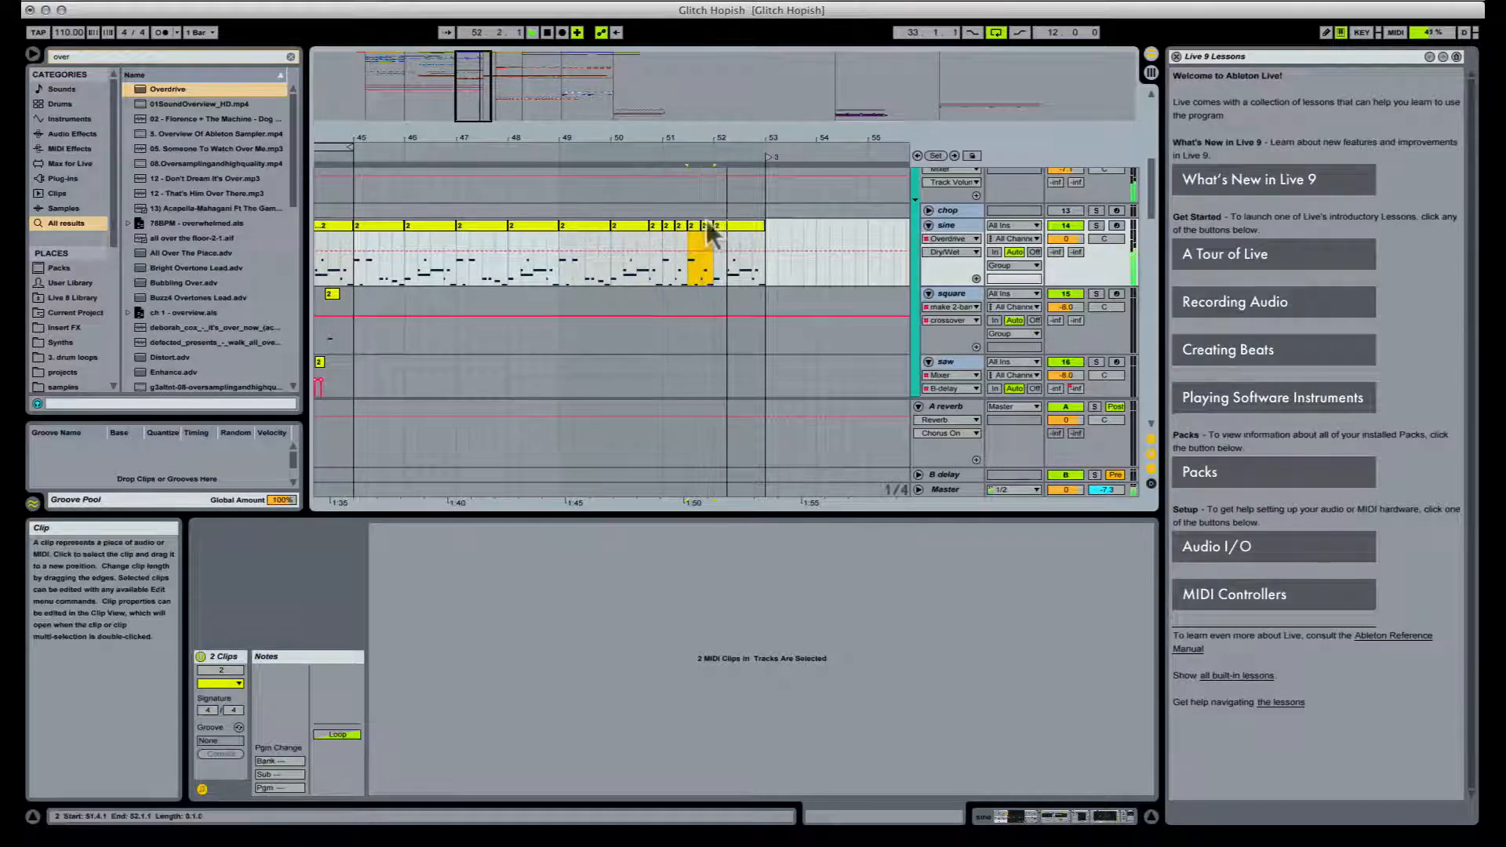
{"action": "key", "text": "super+d"}
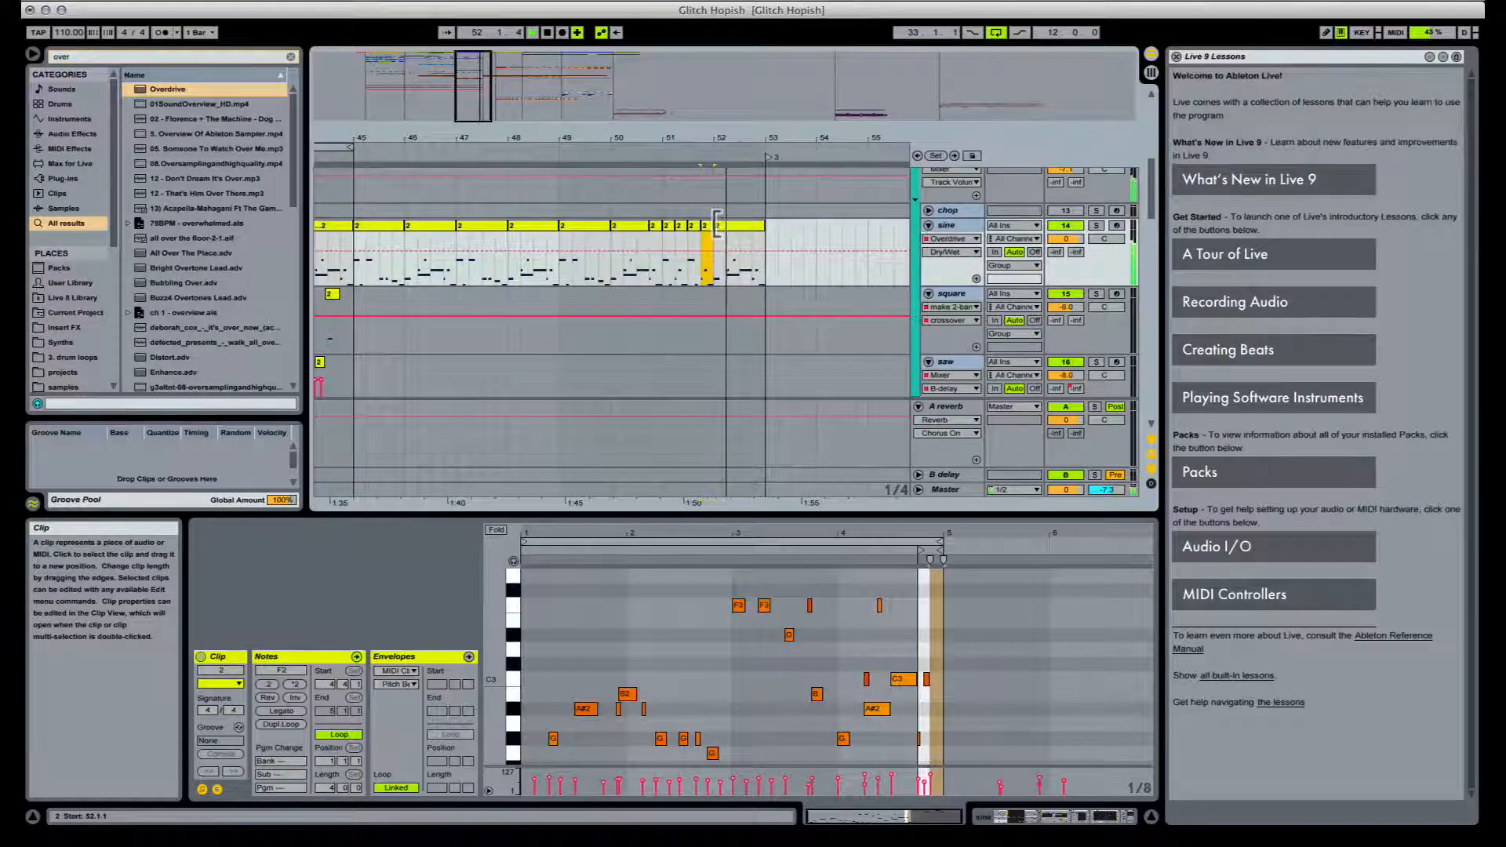
Step: Trim the sine clip in bar 52 to the two beats between 52.2.1 and 52.4.1
{"action": "left_click", "coordinate": [716, 224]}
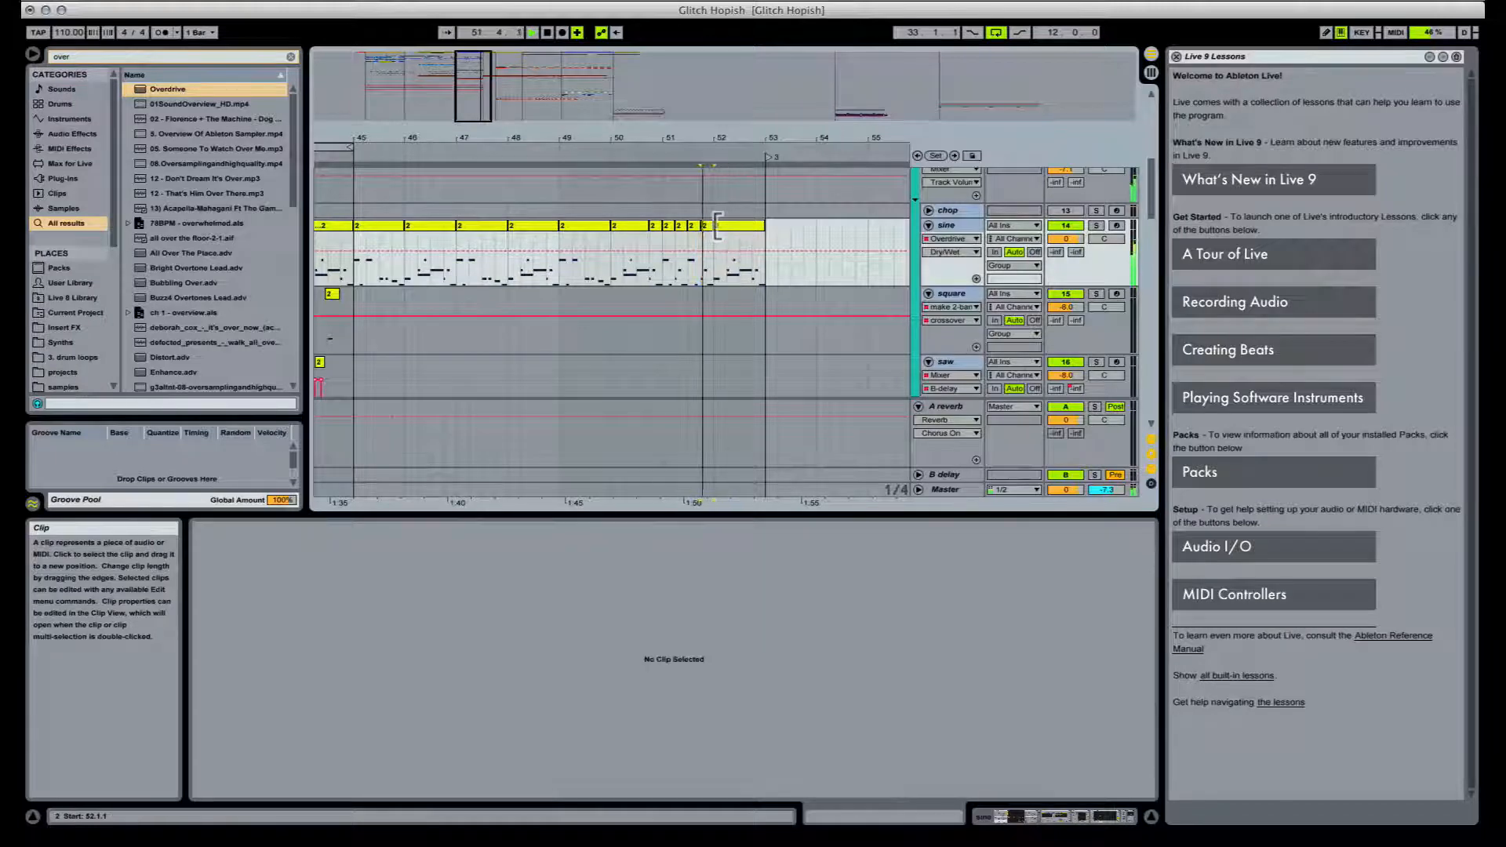
{"action": "left_click_drag", "start_coordinate": [718, 226], "coordinate": [749, 224]}
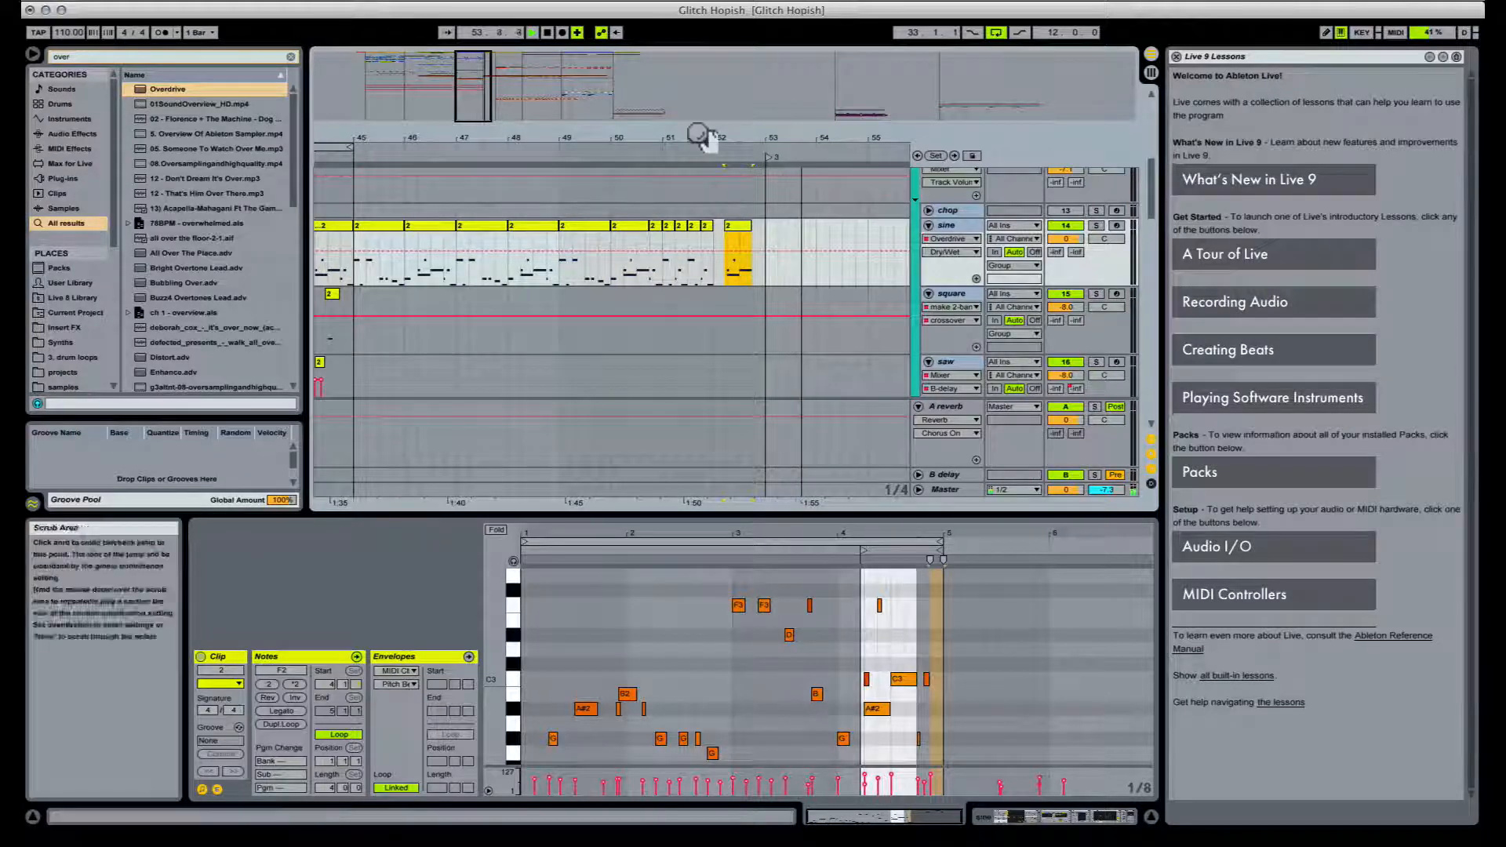
{"action": "left_click_drag", "start_coordinate": [710, 150], "coordinate": [685, 130]}
Step: Select the PARTS clips from 14.1.1 to 53.1.1 and review the arrangement of tracks through the following parts
{"action": "scroll", "coordinate": [671, 187], "scroll_direction": "up", "scroll_amount": 10}
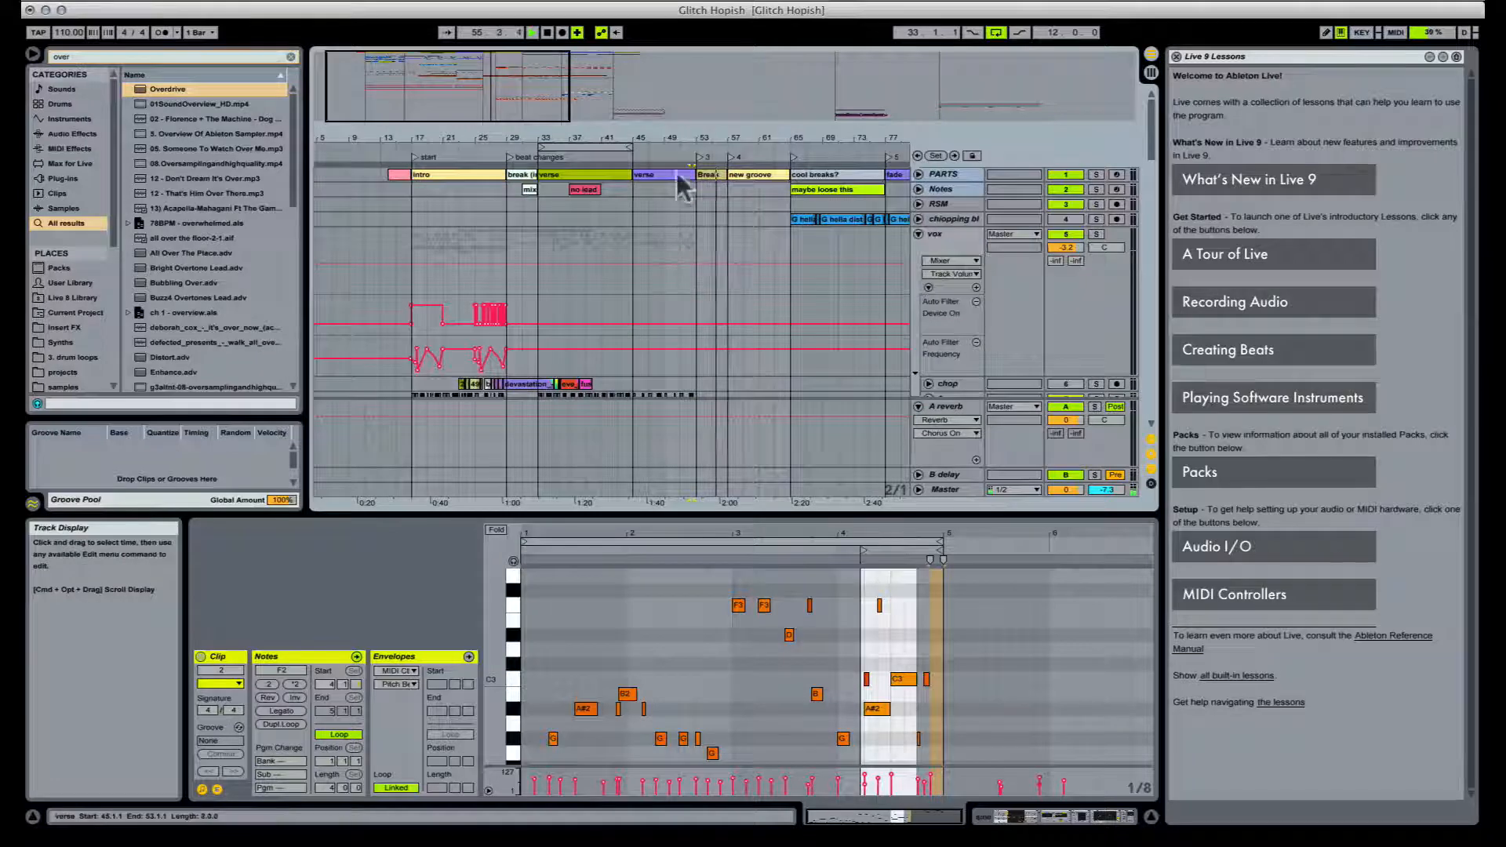
{"action": "left_click", "coordinate": [679, 175]}
{"action": "left_click", "coordinate": [395, 176], "text": "shift"}
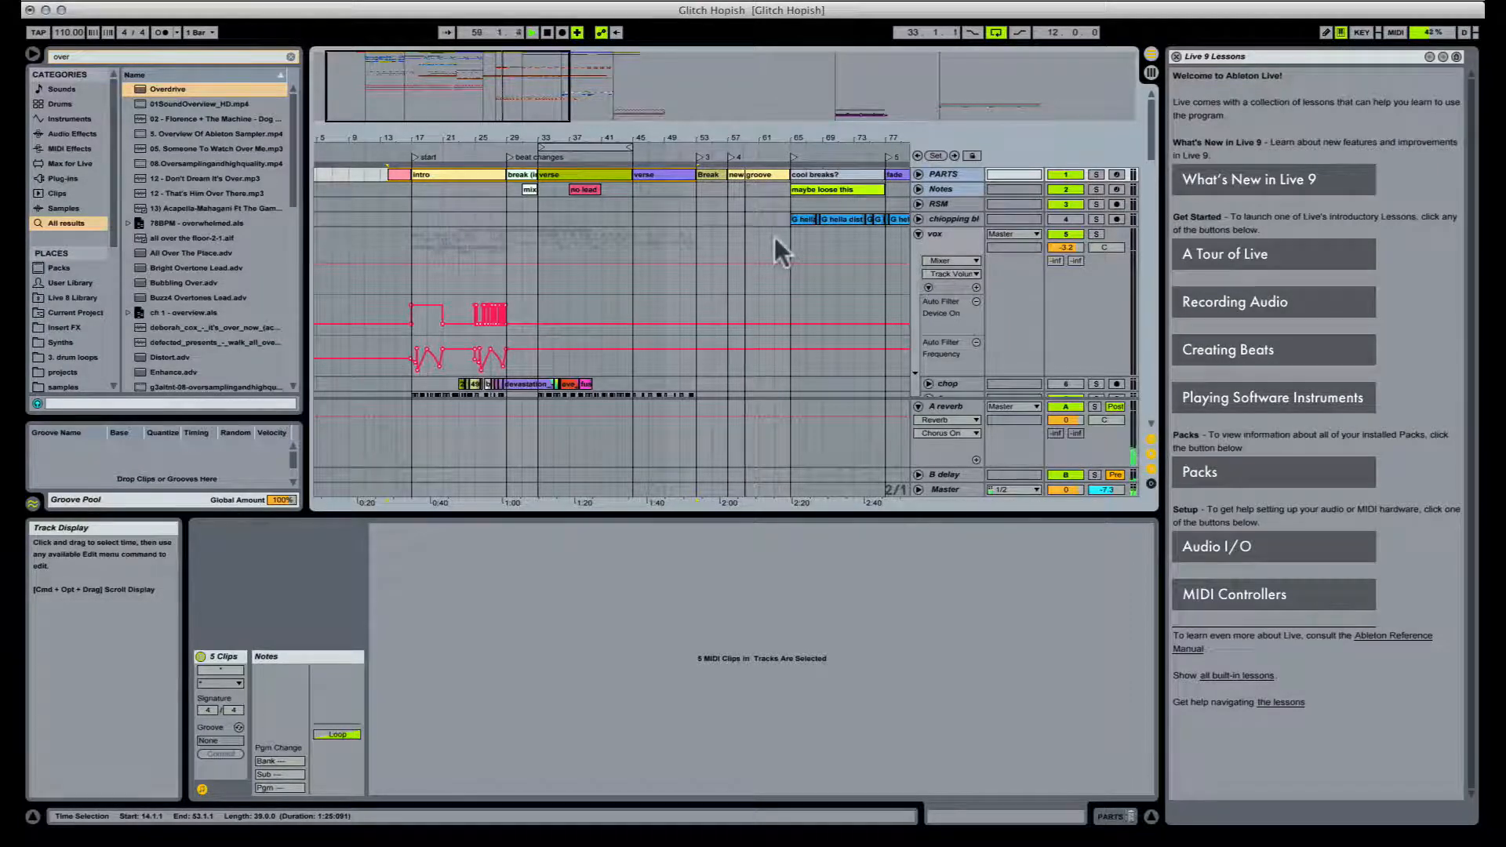
{"action": "scroll", "coordinate": [774, 239], "scroll_direction": "down", "scroll_amount": 10}
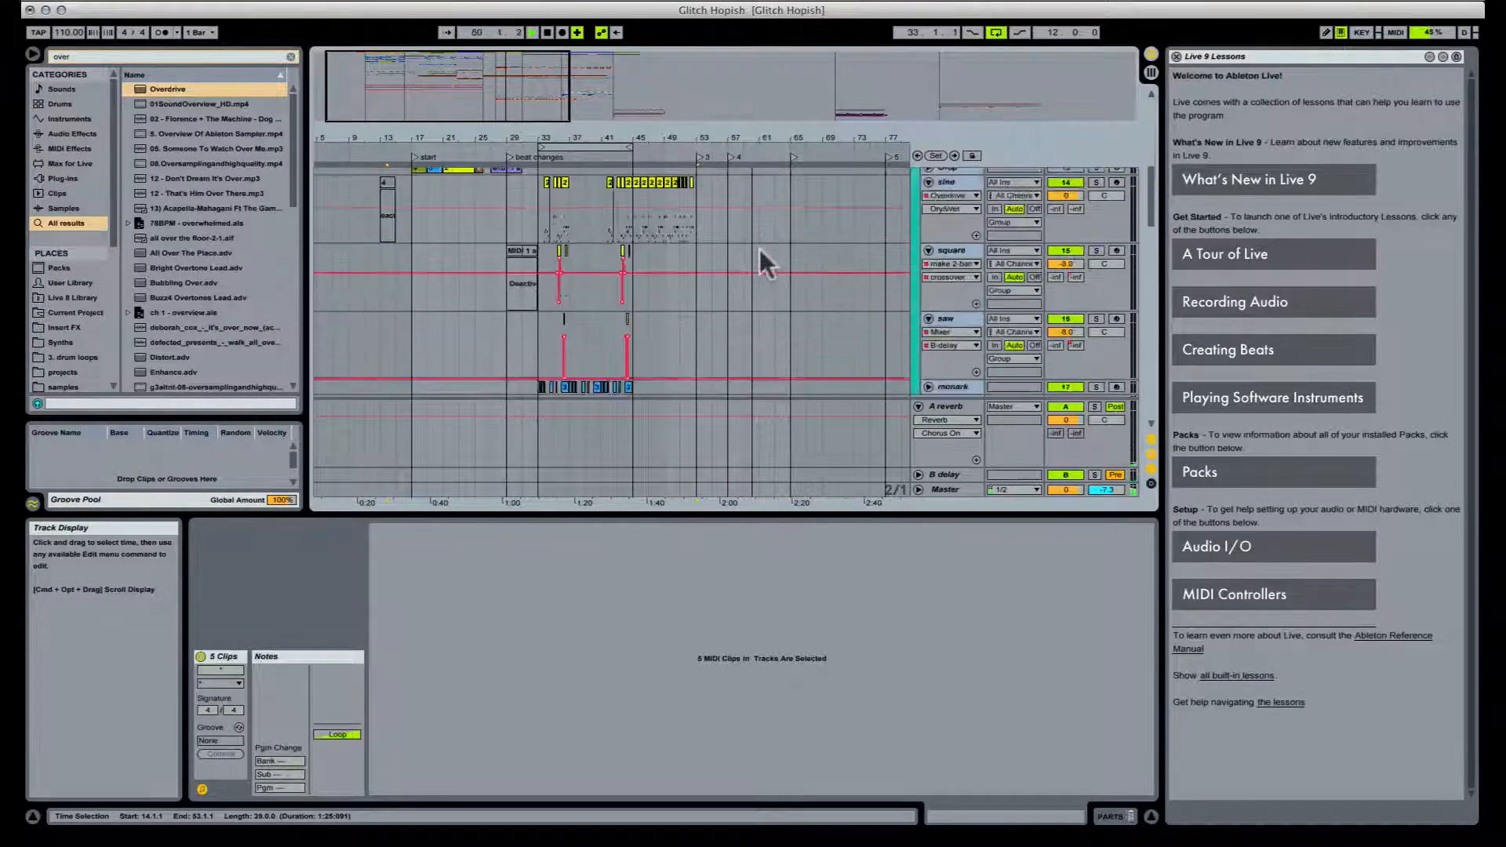
{"action": "scroll", "coordinate": [756, 251], "scroll_direction": "down", "scroll_amount": 8}
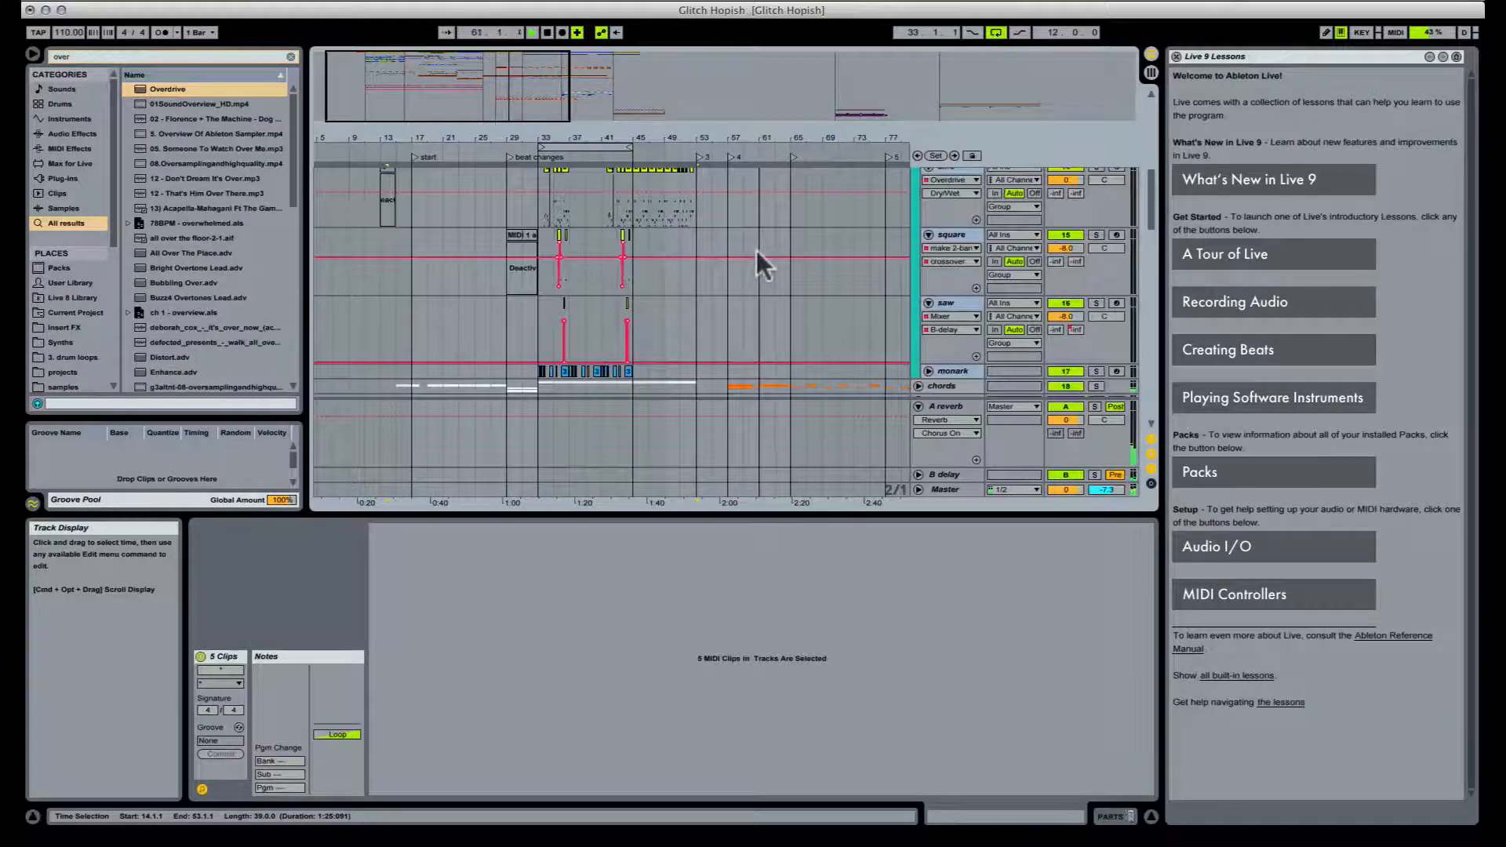
{"action": "scroll", "coordinate": [756, 251], "scroll_direction": "up", "scroll_amount": 15}
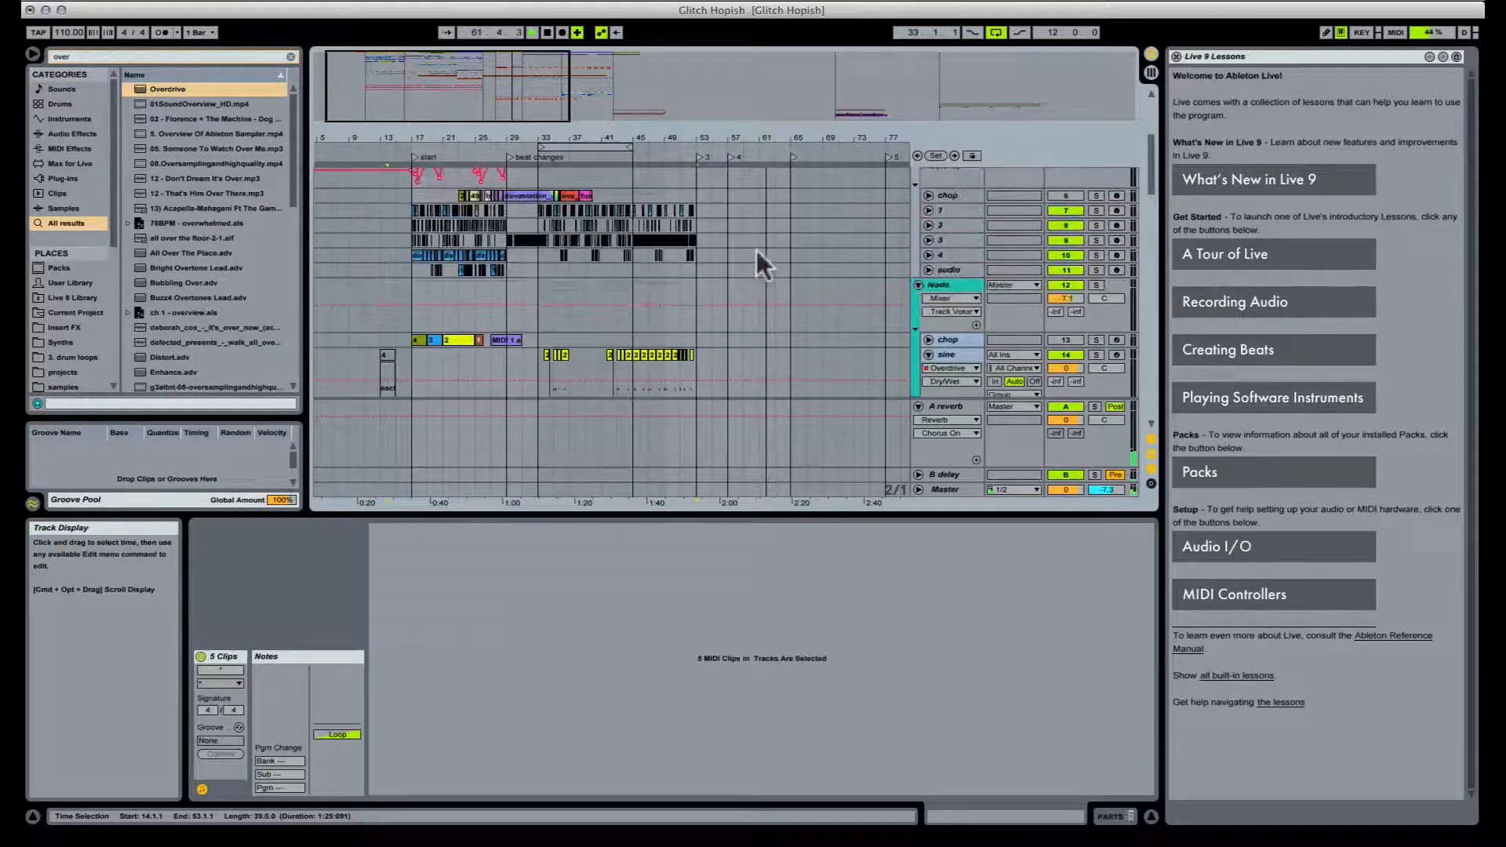
{"action": "scroll", "coordinate": [756, 251], "scroll_direction": "up", "scroll_amount": 3}
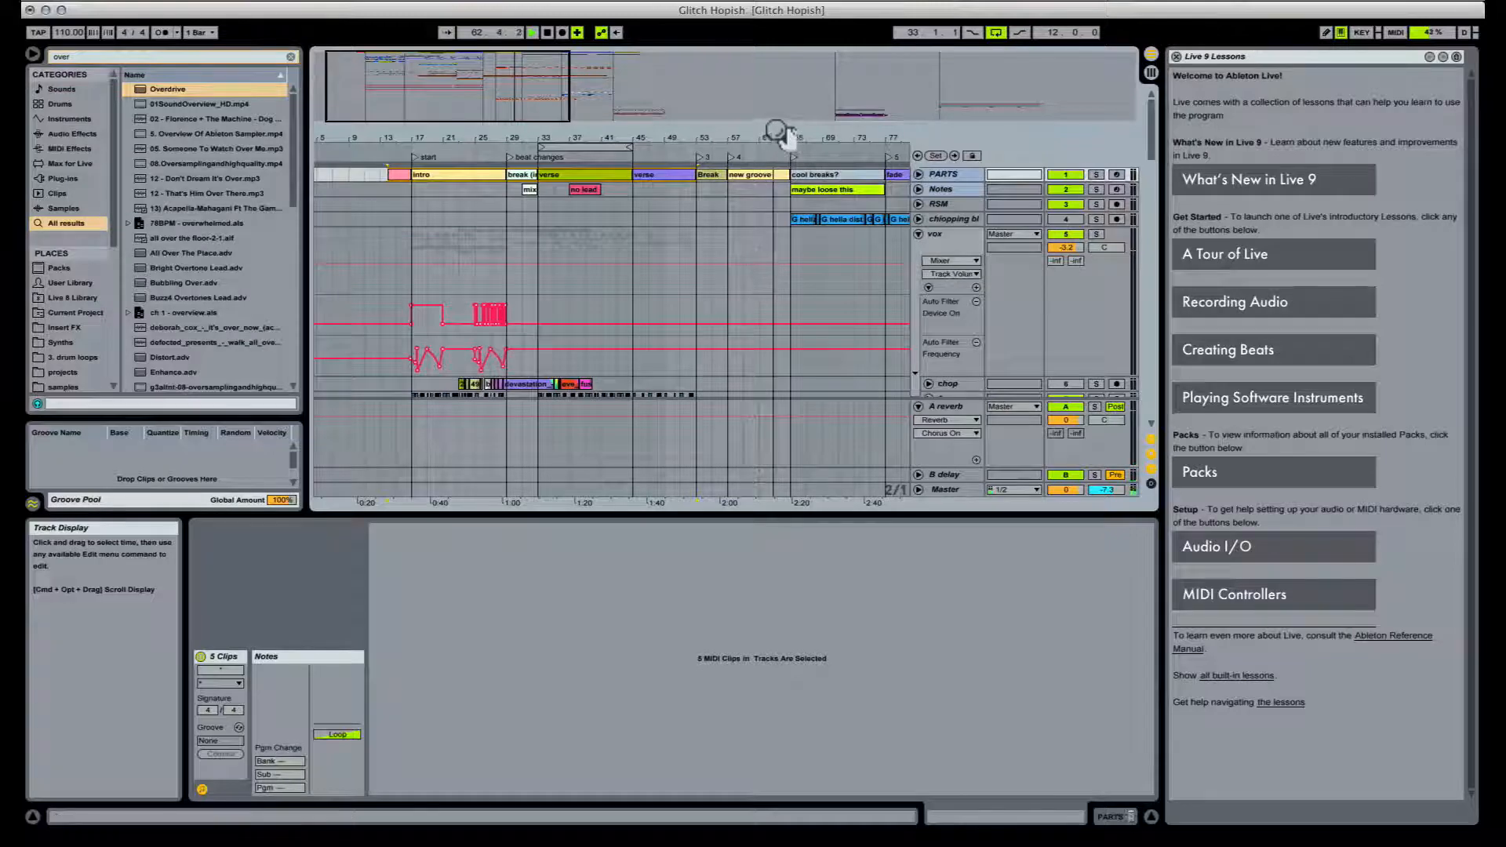
{"action": "left_click_drag", "start_coordinate": [777, 137], "coordinate": [720, 116]}
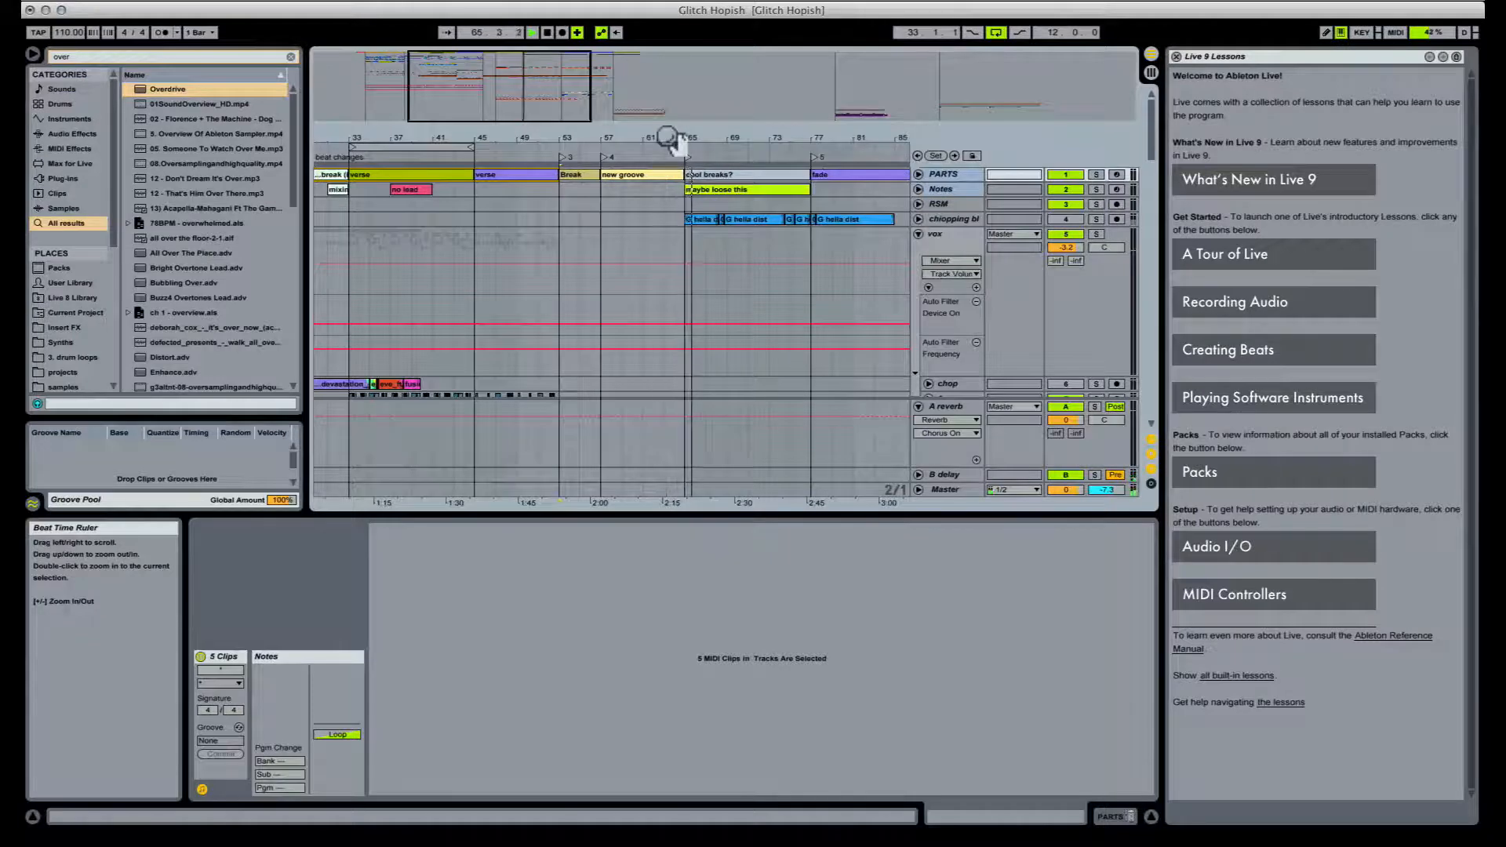
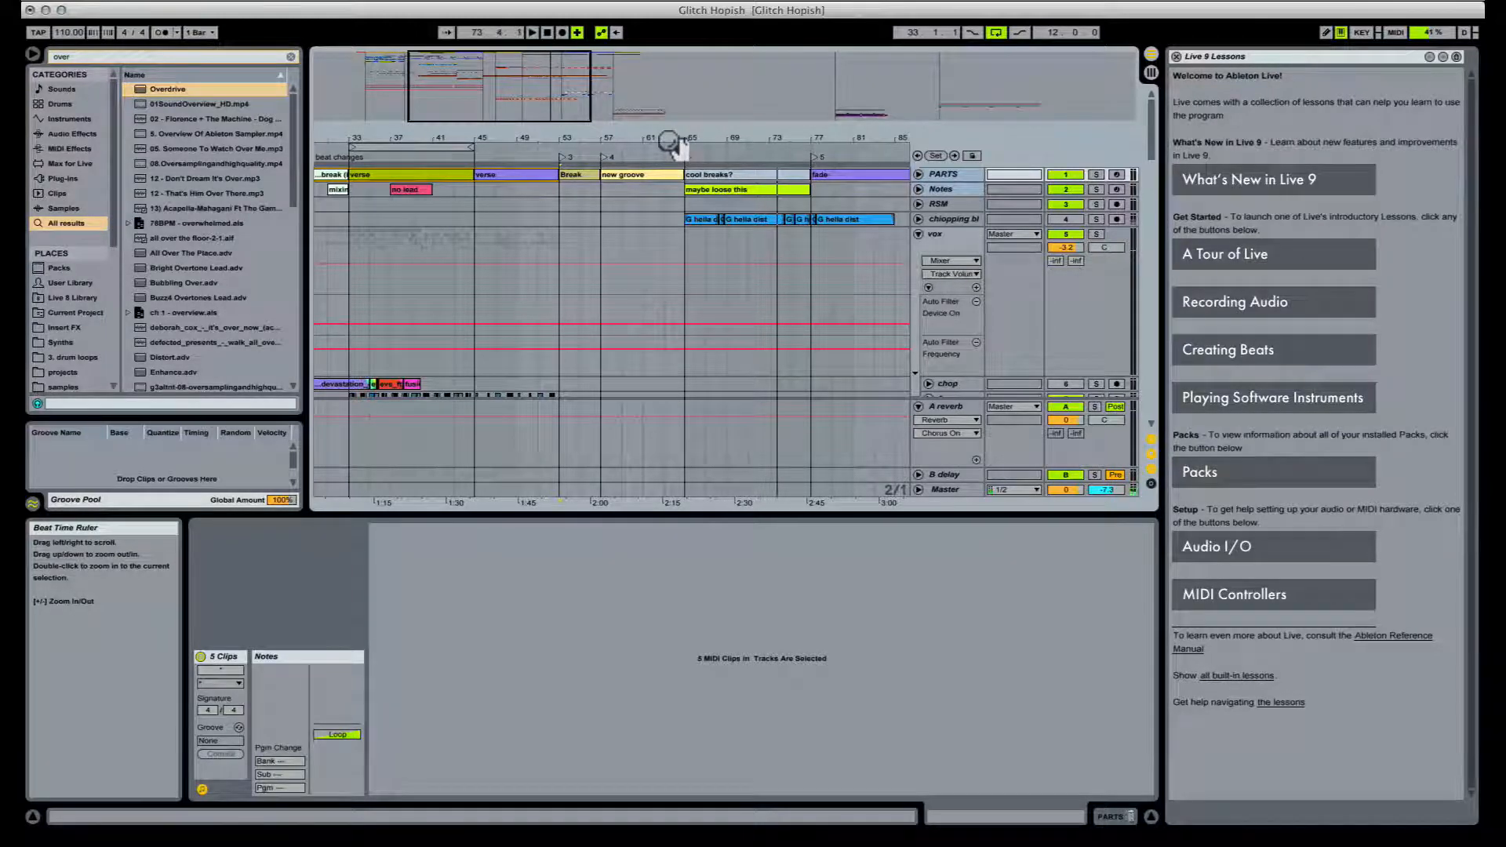
Step: Select the fade part, 77.1.1 to 93.1.1, and examine the tracks beneath it during playback
{"action": "left_click", "coordinate": [826, 169]}
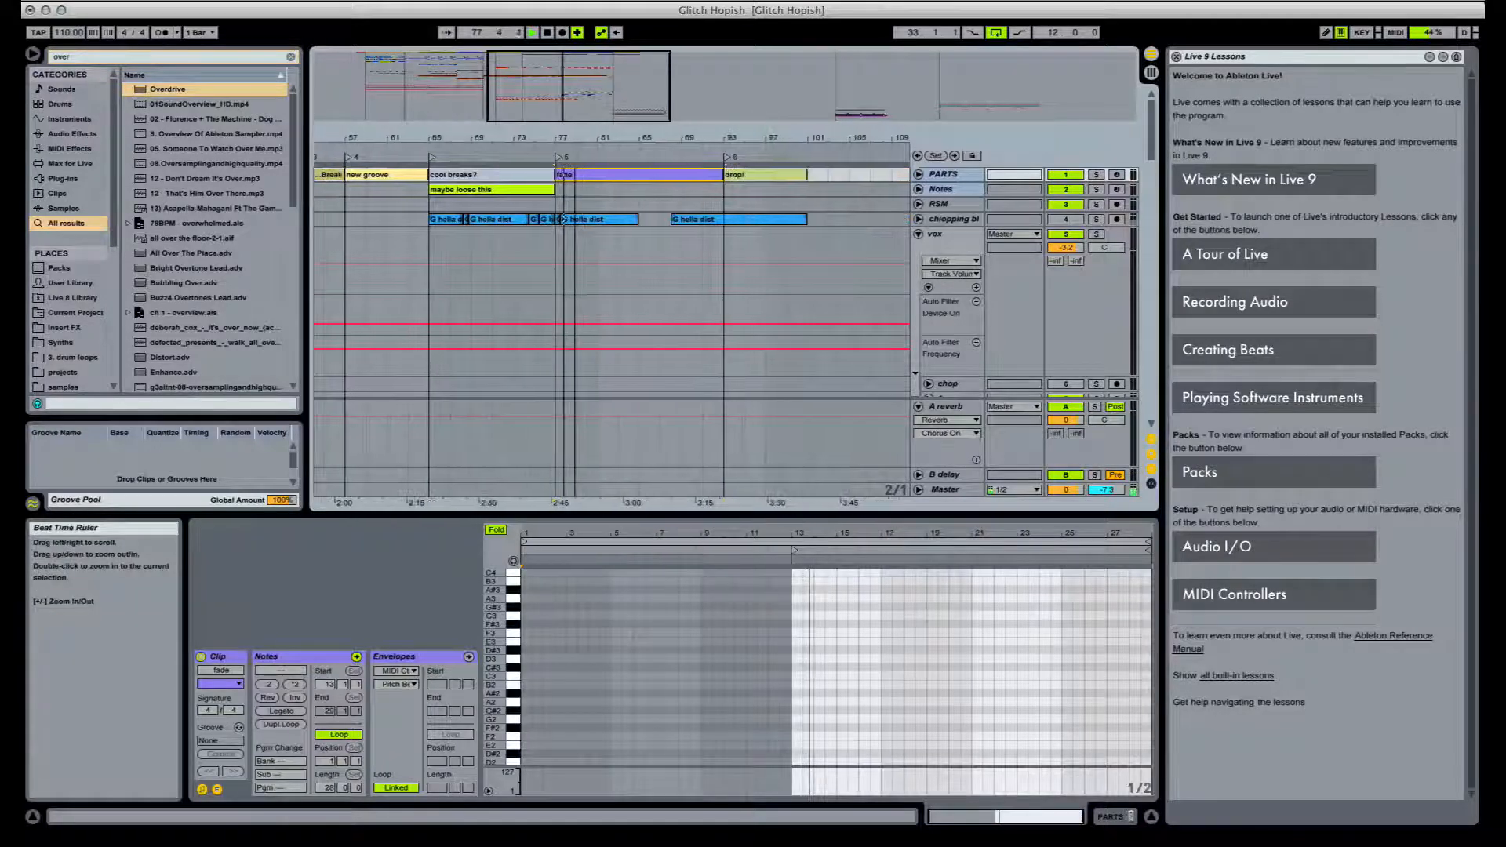
{"action": "scroll", "coordinate": [625, 284], "scroll_direction": "down", "scroll_amount": 5}
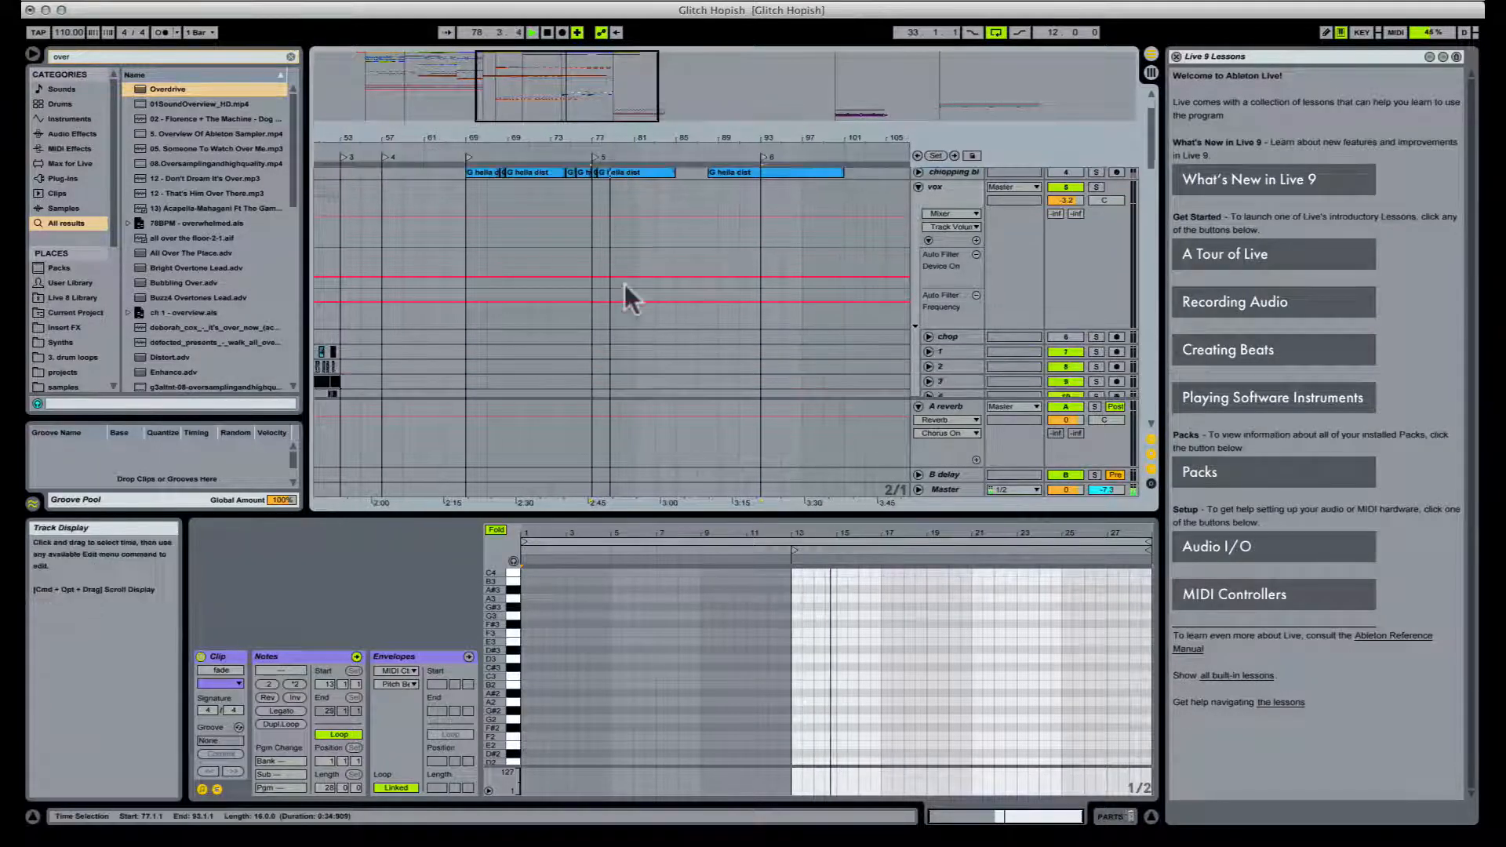
{"action": "scroll", "coordinate": [625, 284], "scroll_direction": "up", "scroll_amount": 5}
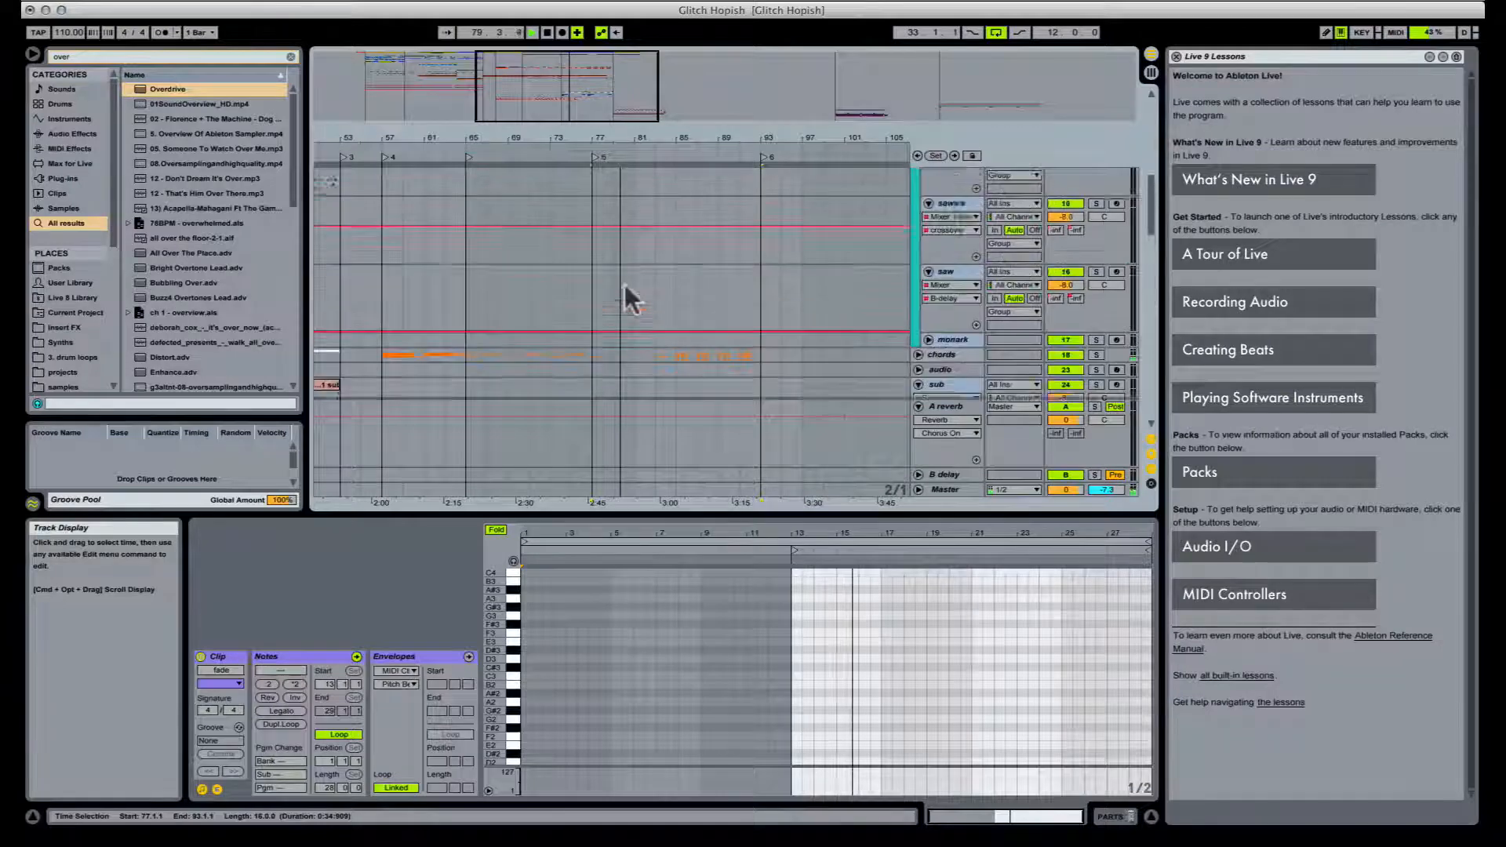
{"action": "scroll", "coordinate": [511, 234], "scroll_direction": "up", "scroll_amount": 5}
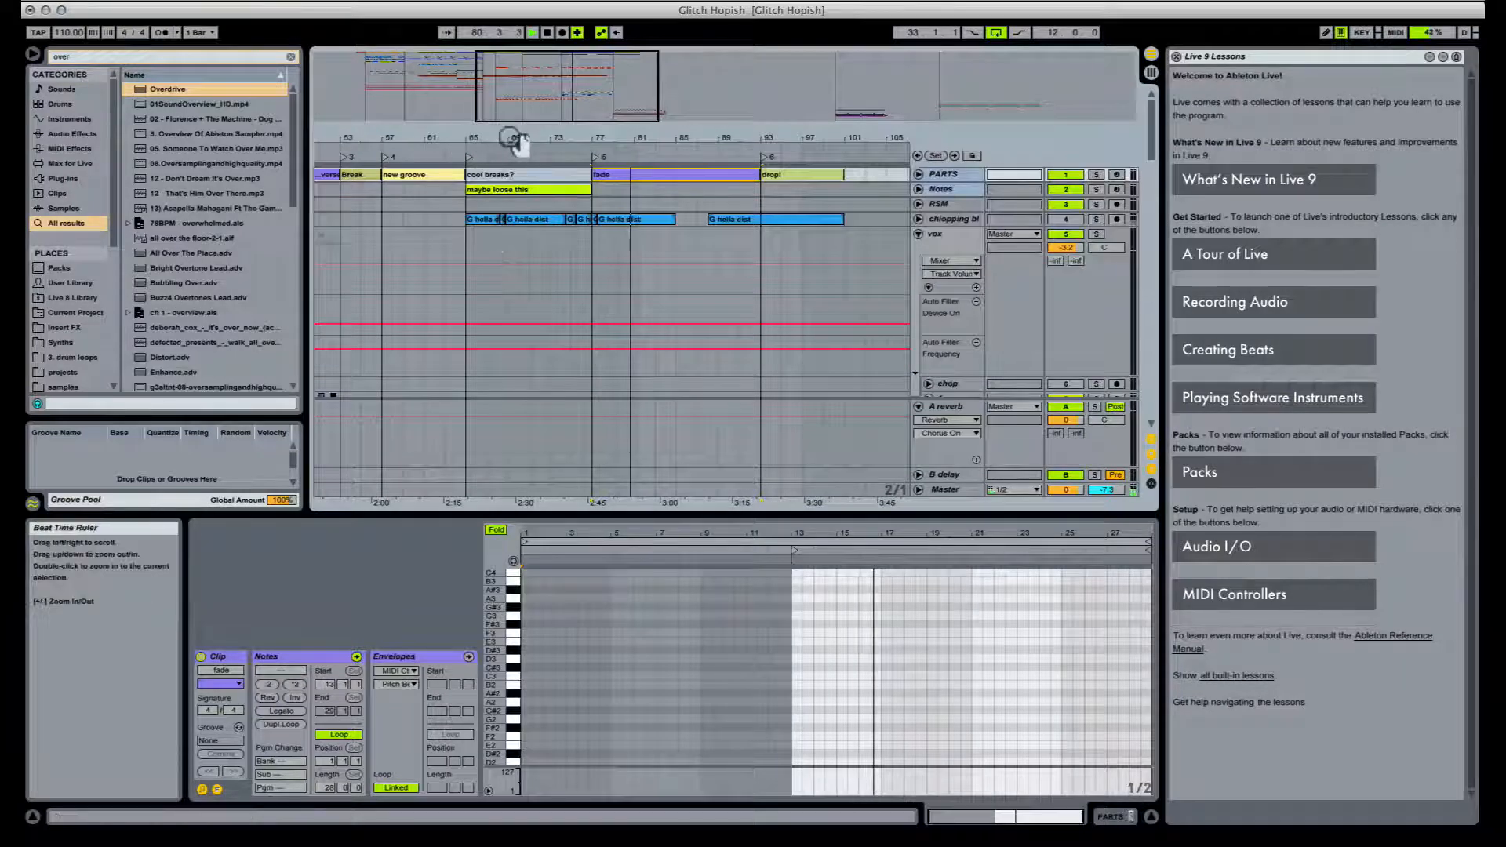
Step: Select the Break part at 53.1.1 and play the arrangement from there
{"action": "left_click_drag", "start_coordinate": [343, 138], "coordinate": [673, 145]}
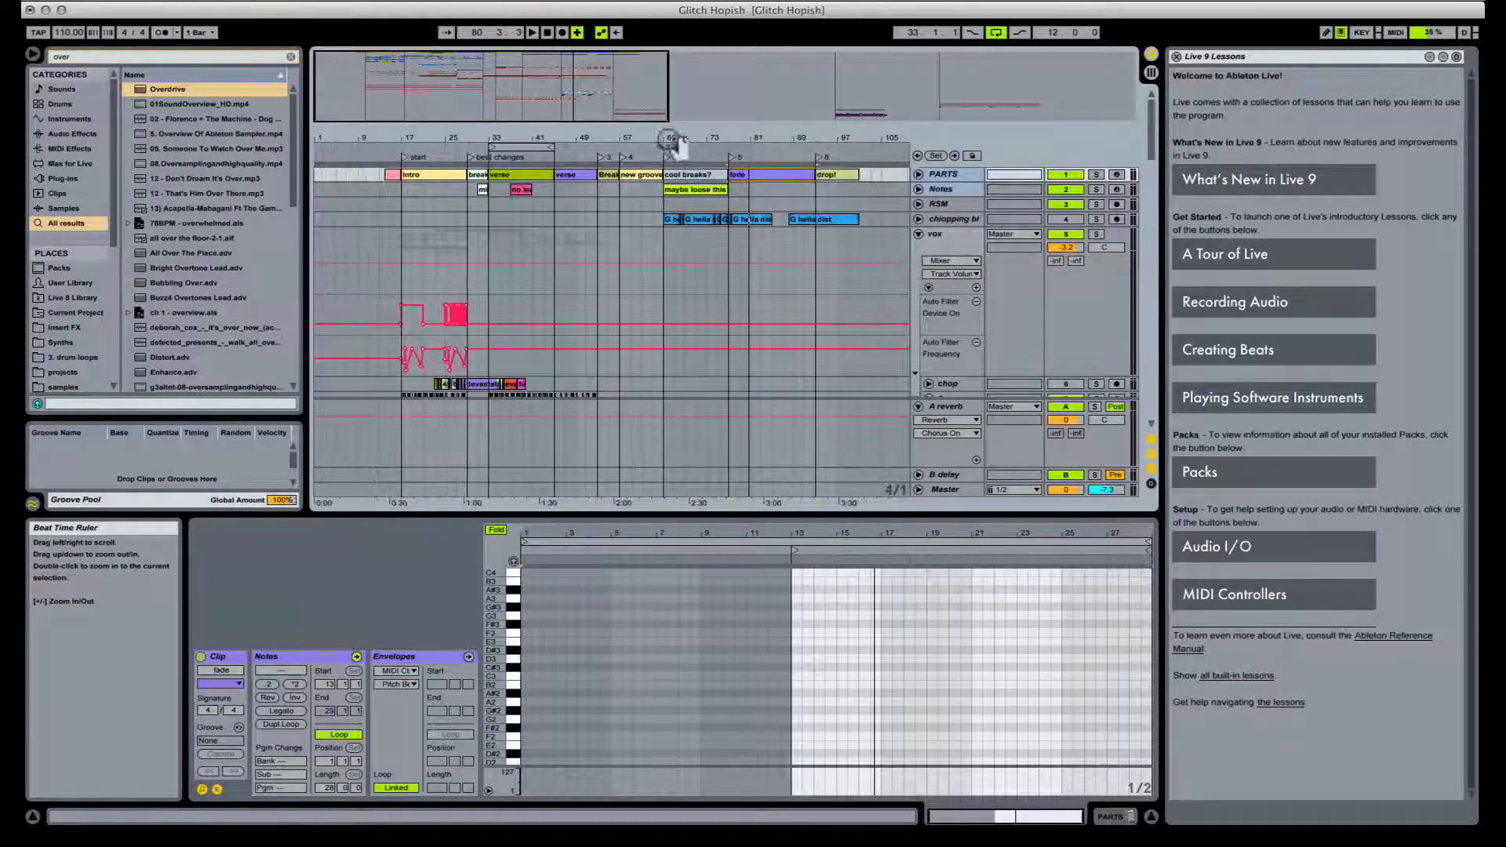
{"action": "left_click_drag", "start_coordinate": [566, 139], "coordinate": [567, 166]}
{"action": "left_click", "coordinate": [629, 175]}
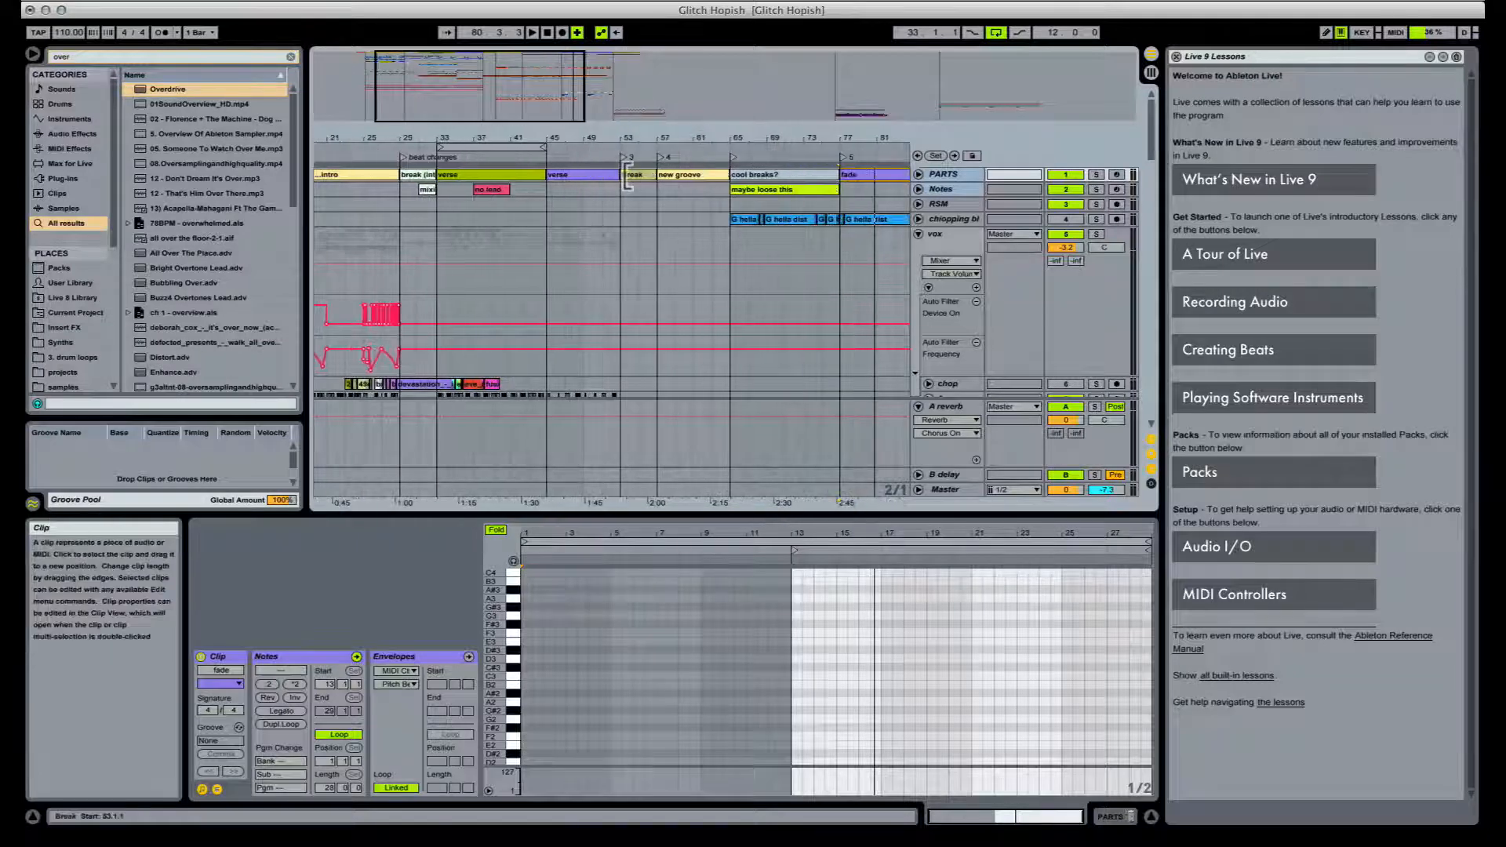
{"action": "key", "text": "space"}
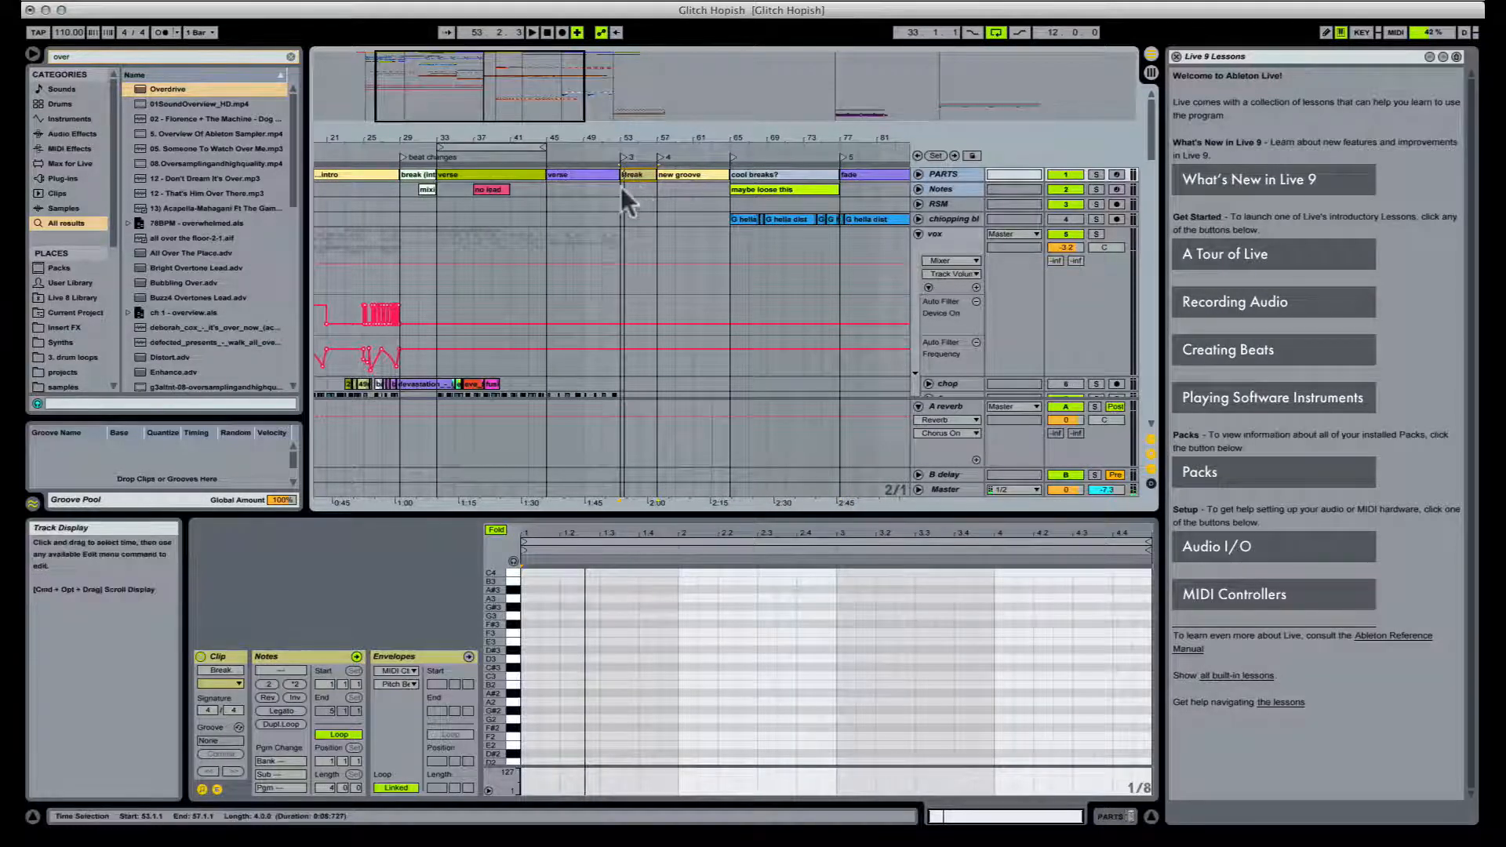
Step: Unfold the PARTS track, place the insert marker at 53.1.1 and play the Break section while examining the tracks beneath it
{"action": "left_click", "coordinate": [620, 186]}
{"action": "left_click", "coordinate": [621, 186]}
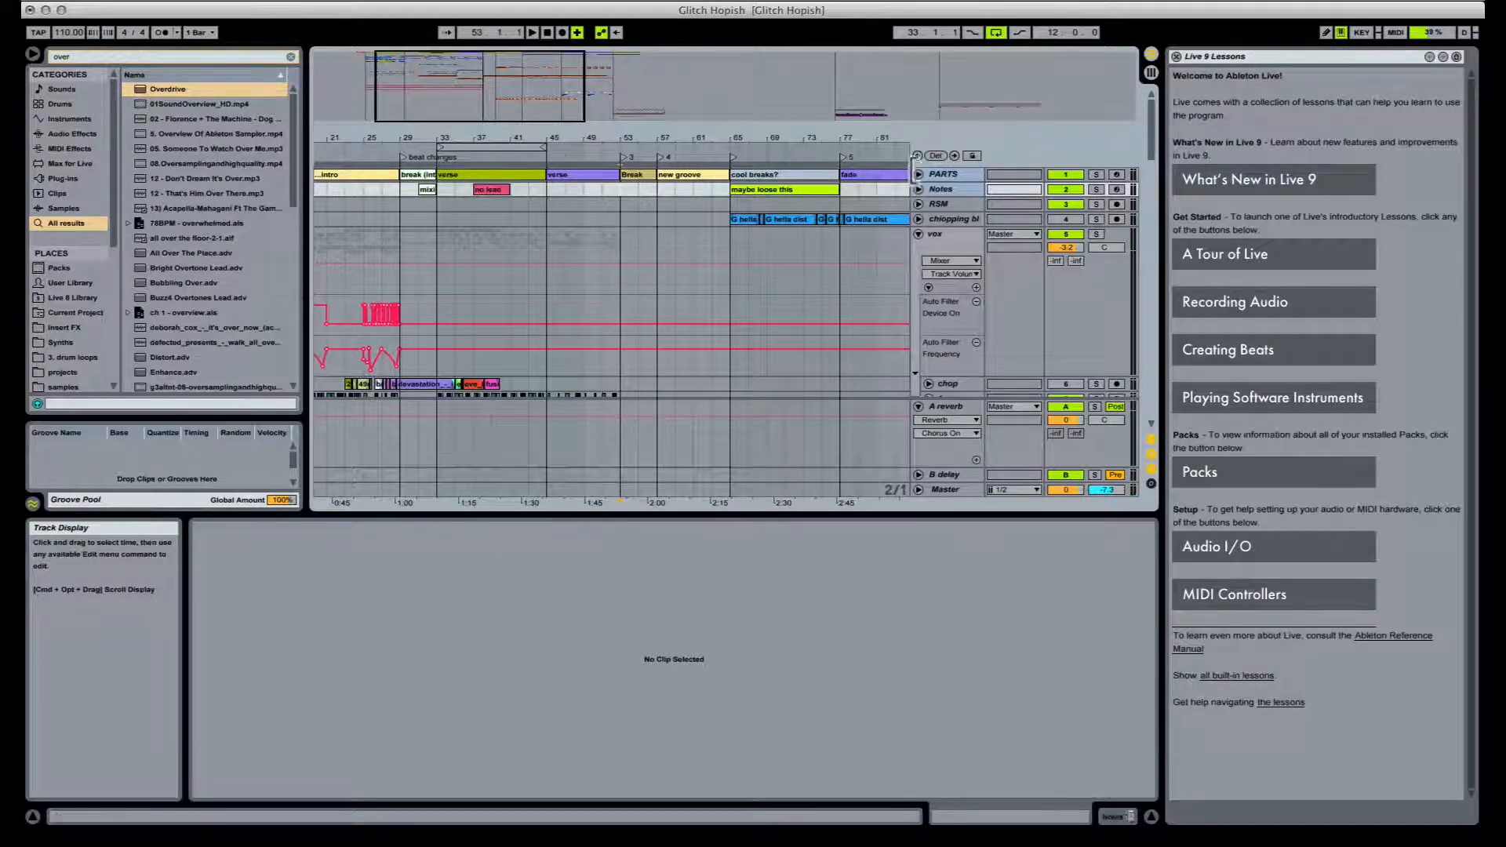
{"action": "left_click", "coordinate": [918, 174]}
{"action": "left_click", "coordinate": [615, 186]}
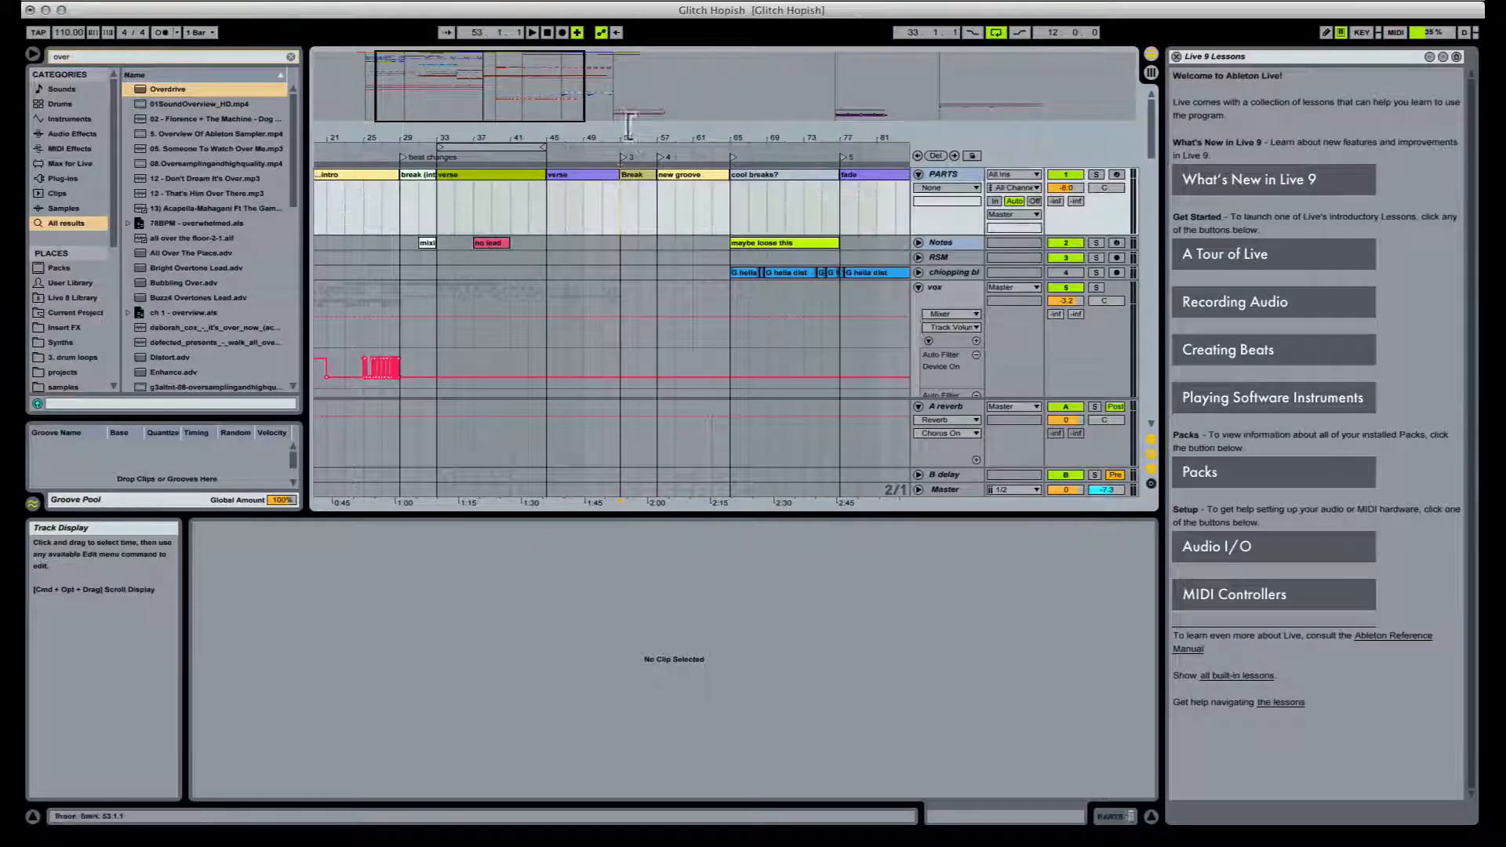
{"action": "left_click_drag", "start_coordinate": [625, 137], "coordinate": [625, 139]}
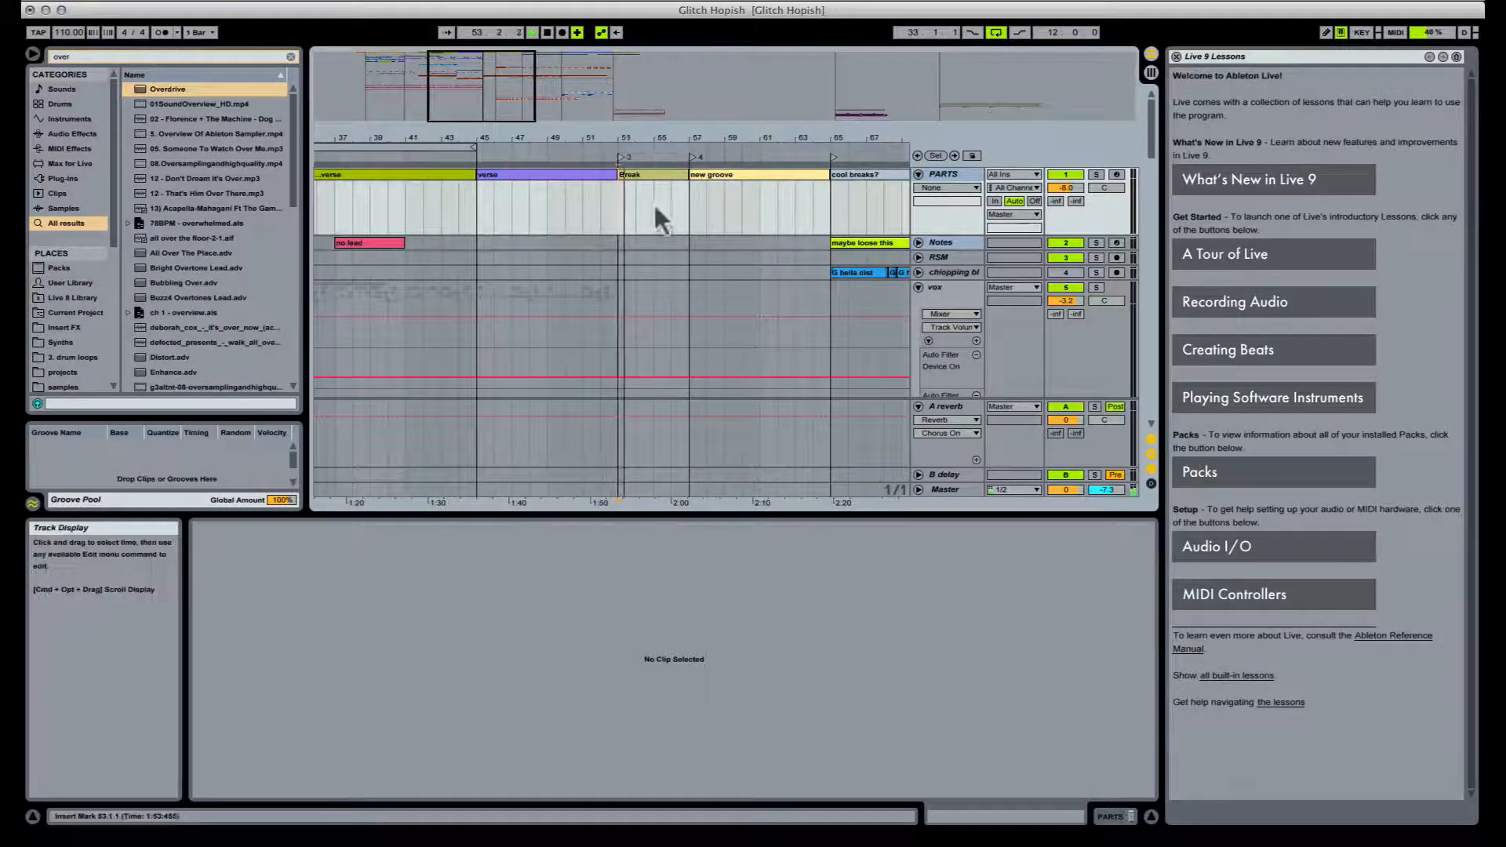
{"action": "scroll", "coordinate": [653, 204], "scroll_direction": "down", "scroll_amount": 10}
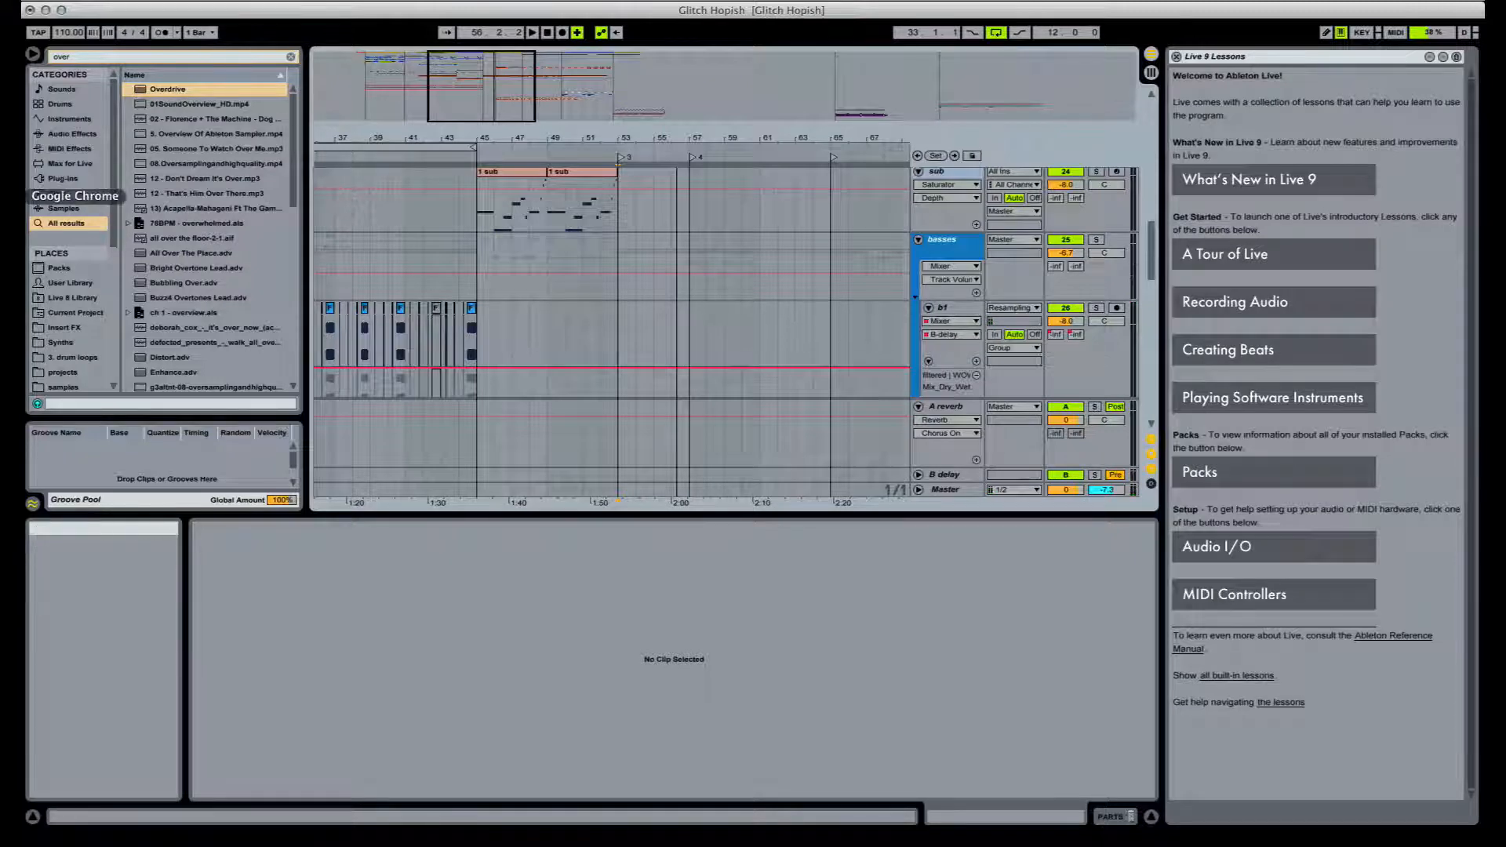
Step: Switch to Google Chrome and search the web for "puzzle dust"
{"action": "left_click", "coordinate": [11, 196]}
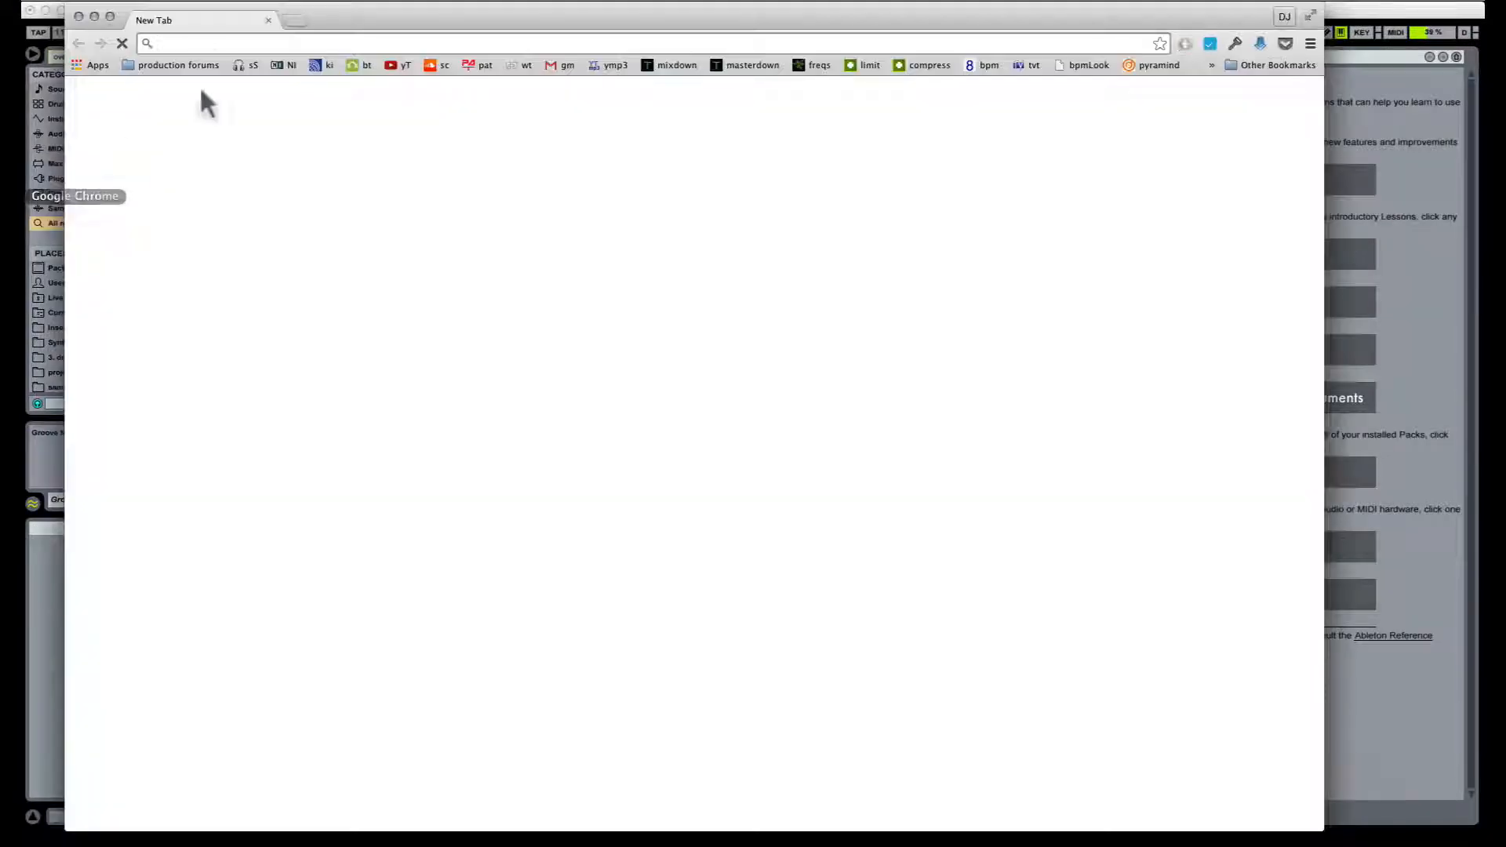
{"action": "left_click", "coordinate": [215, 43]}
{"action": "type", "text": "puzzl"}
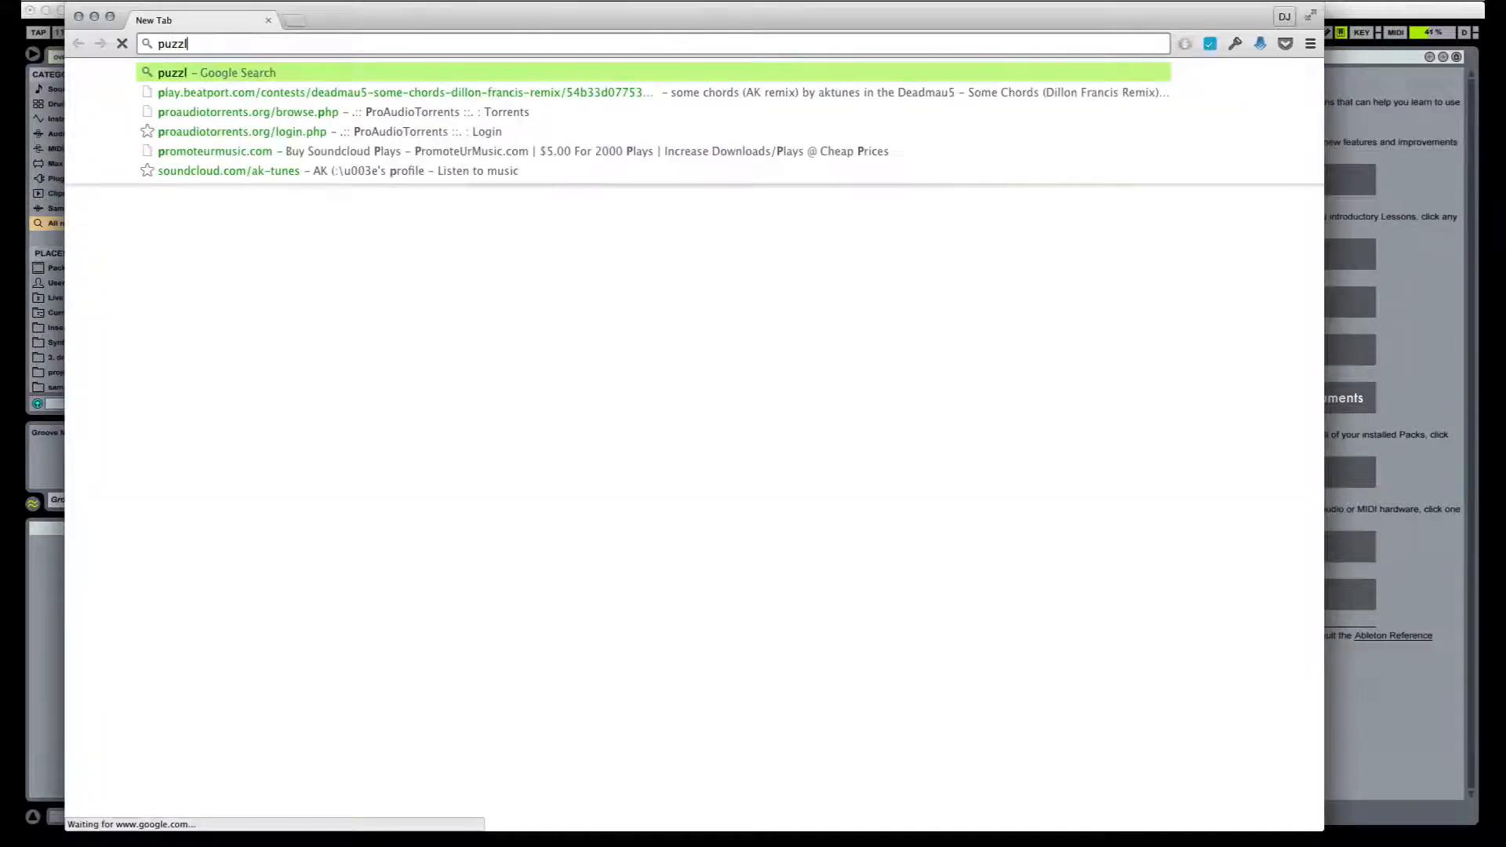
{"action": "type", "text": "e dust"}
{"action": "key", "text": "Return"}
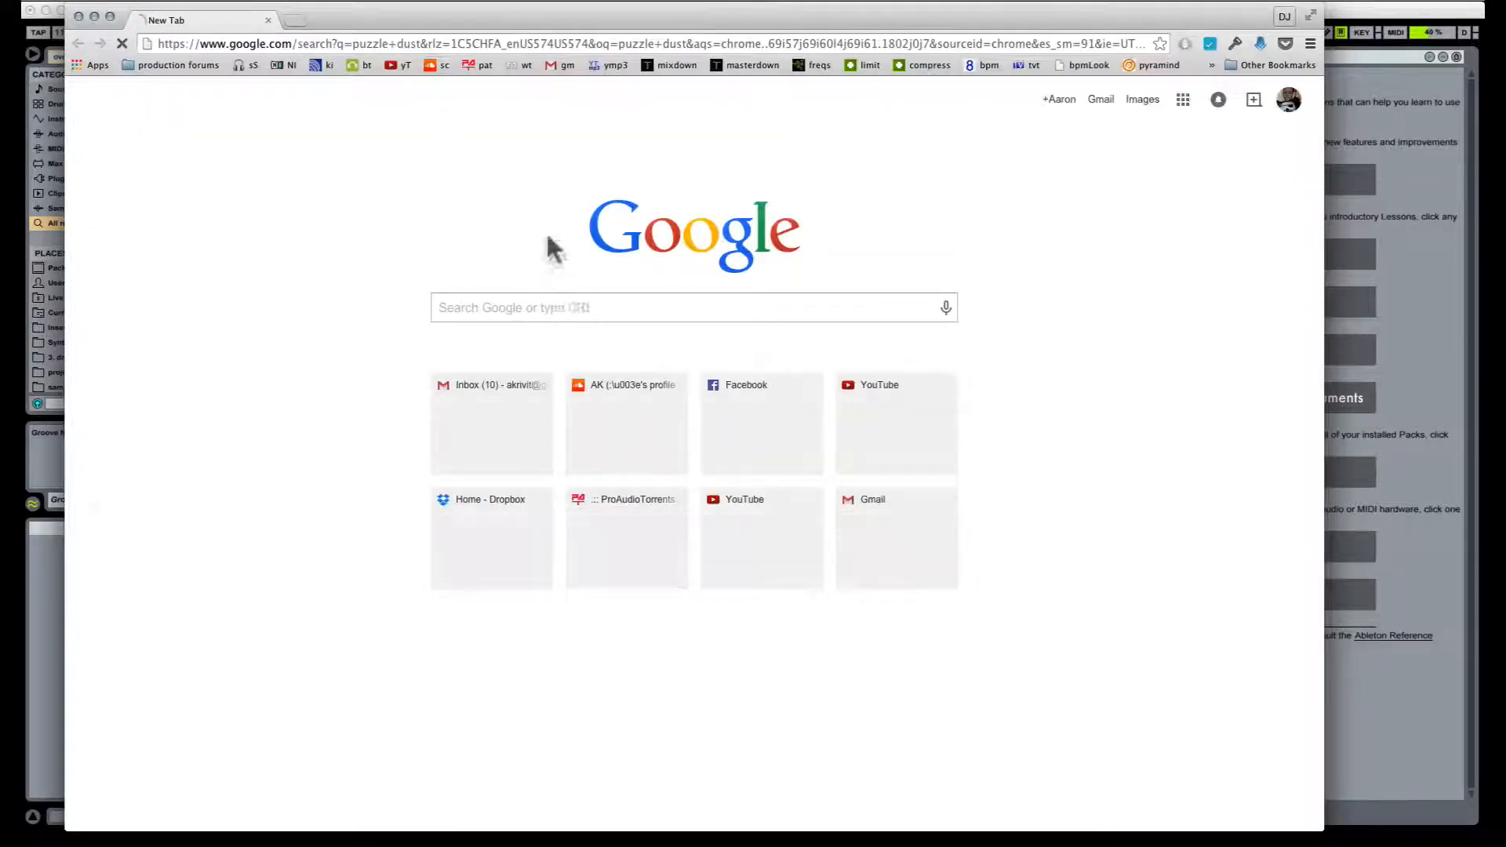
{"action": "left_click", "coordinate": [128, 51]}
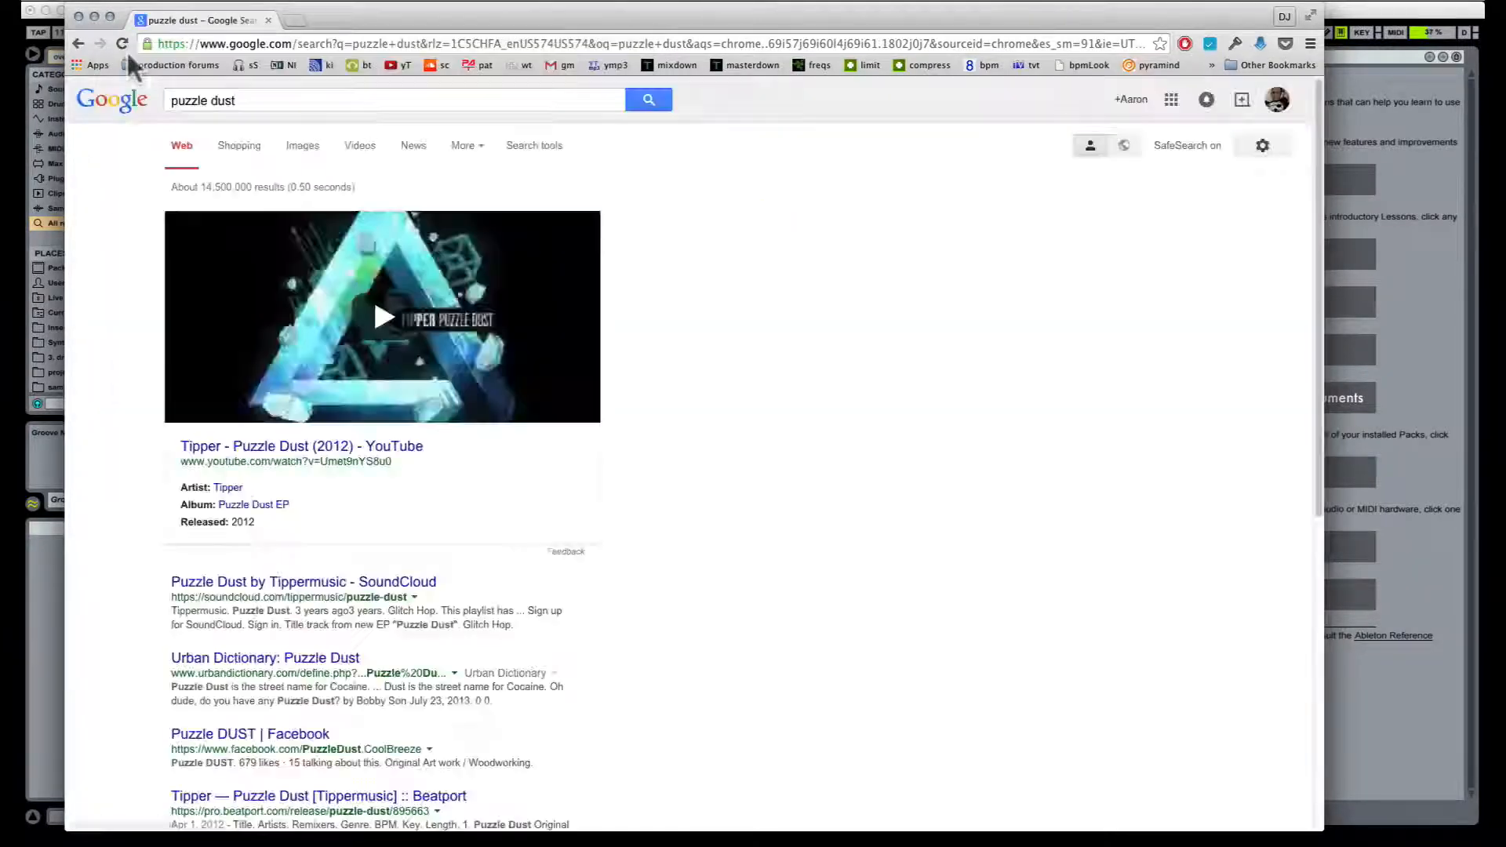
Step: Open the YouTube result "Tipper - Puzzle Dust (2012)", shift the browser window to uncover part of the arrangement, and play the video
{"action": "left_click", "coordinate": [385, 320]}
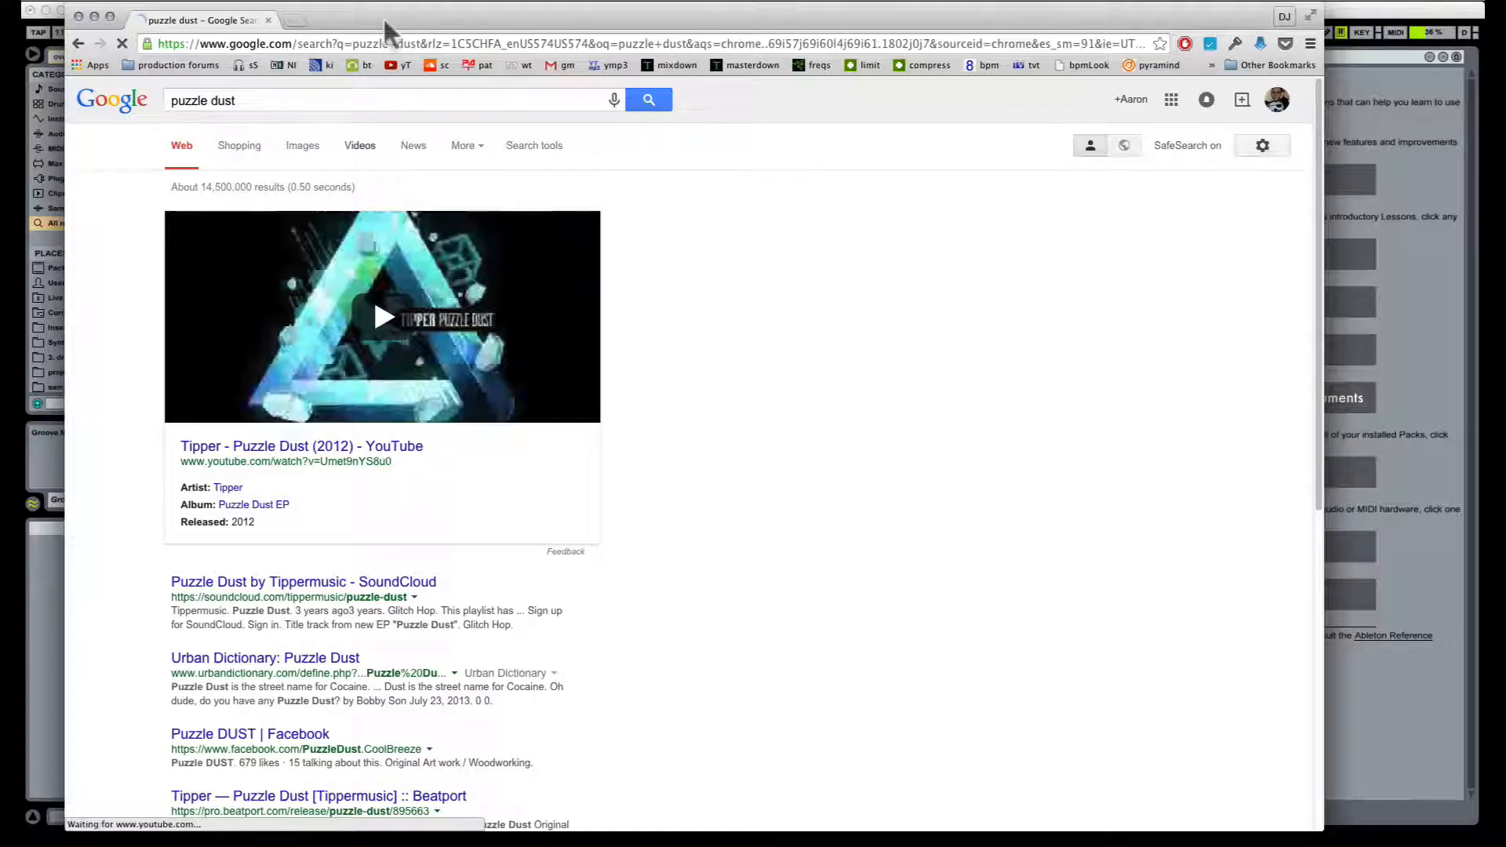
{"action": "left_click_drag", "start_coordinate": [387, 13], "coordinate": [1005, 69]}
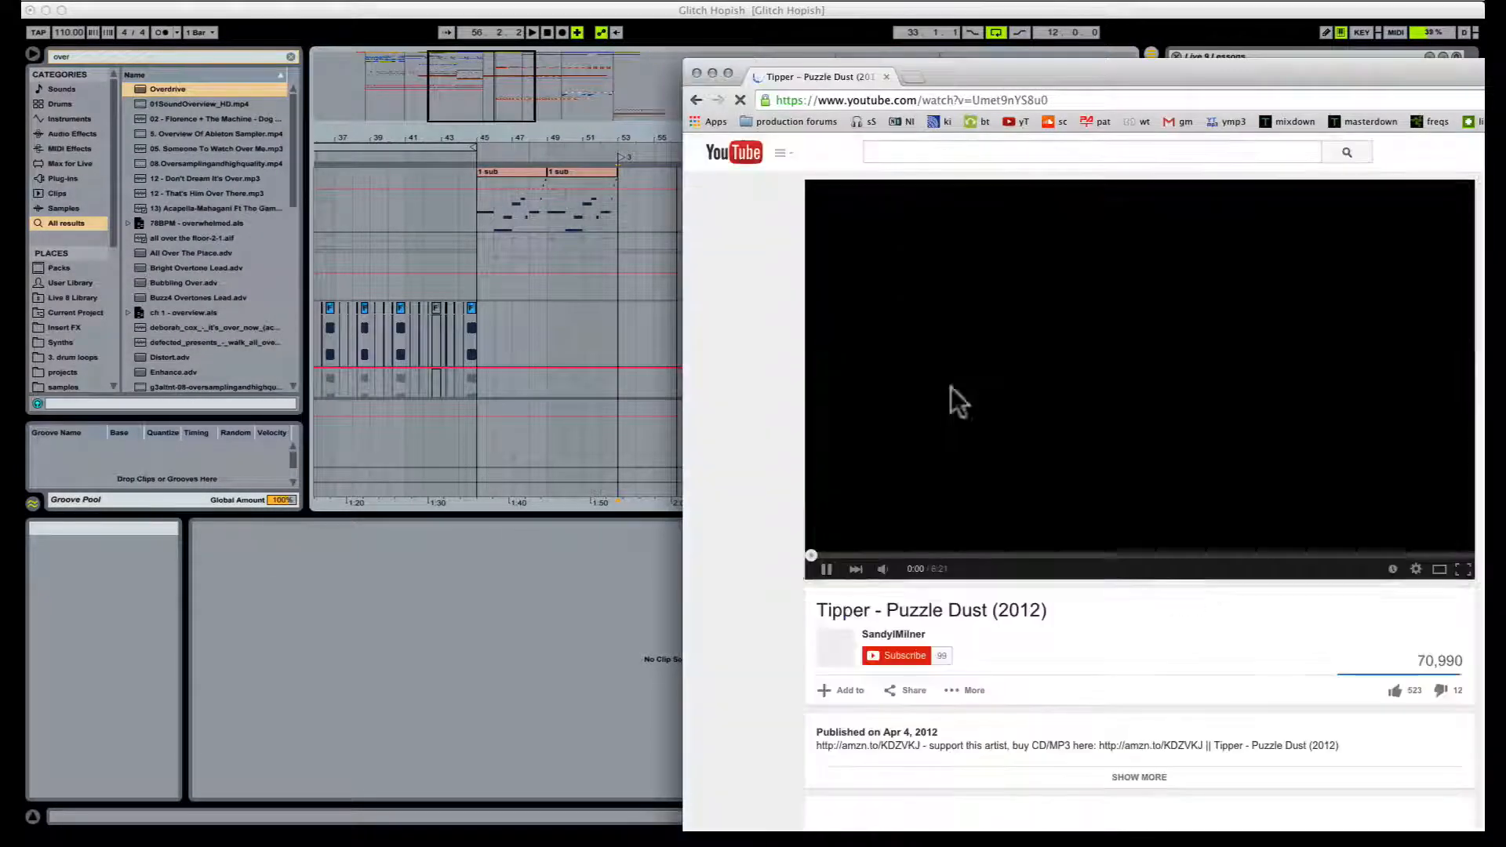
{"action": "left_click", "coordinate": [951, 392]}
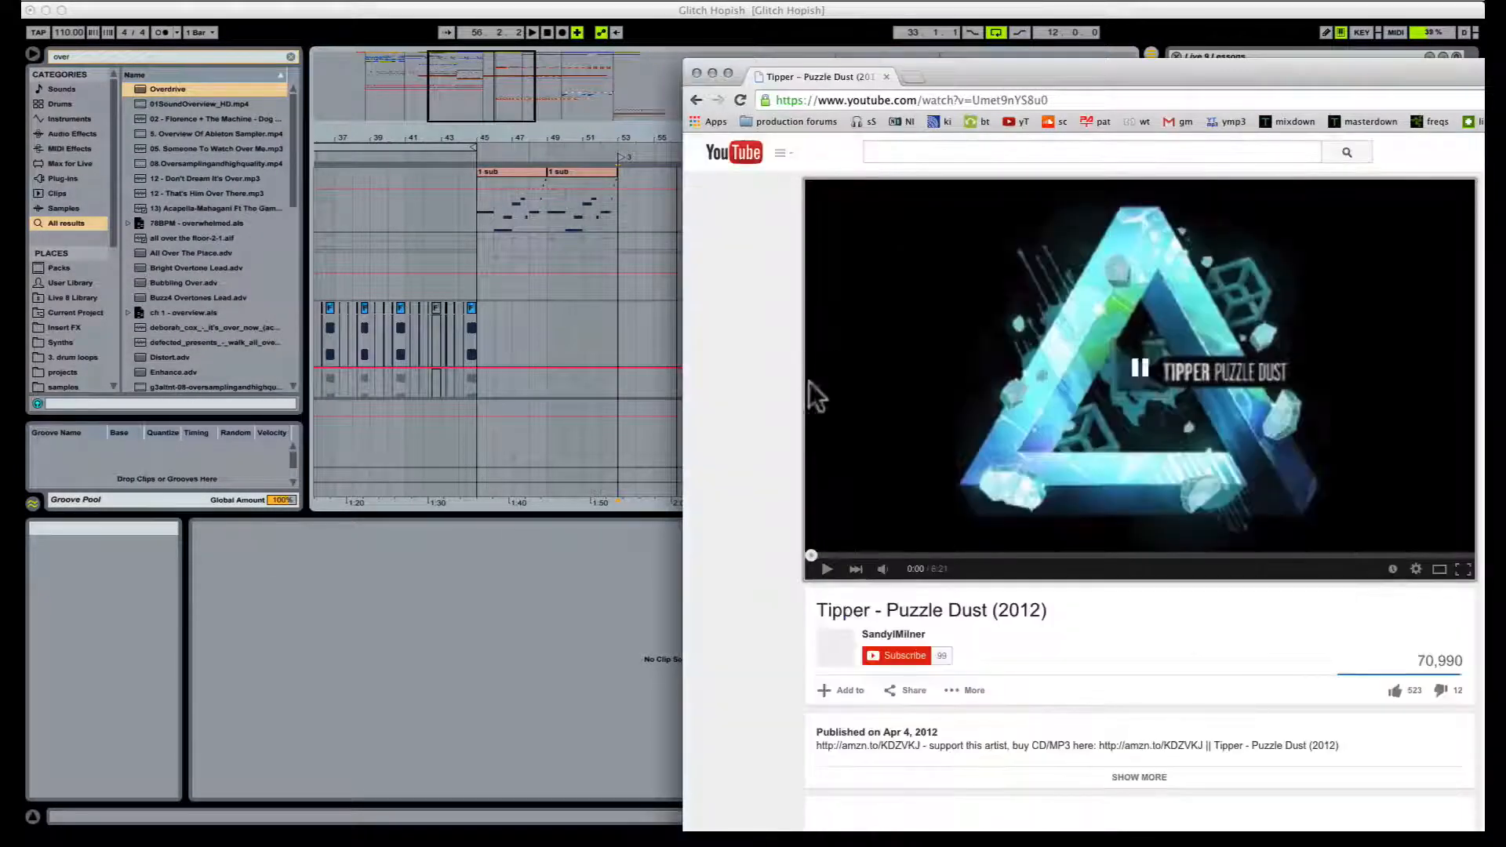
{"action": "left_click", "coordinate": [826, 569]}
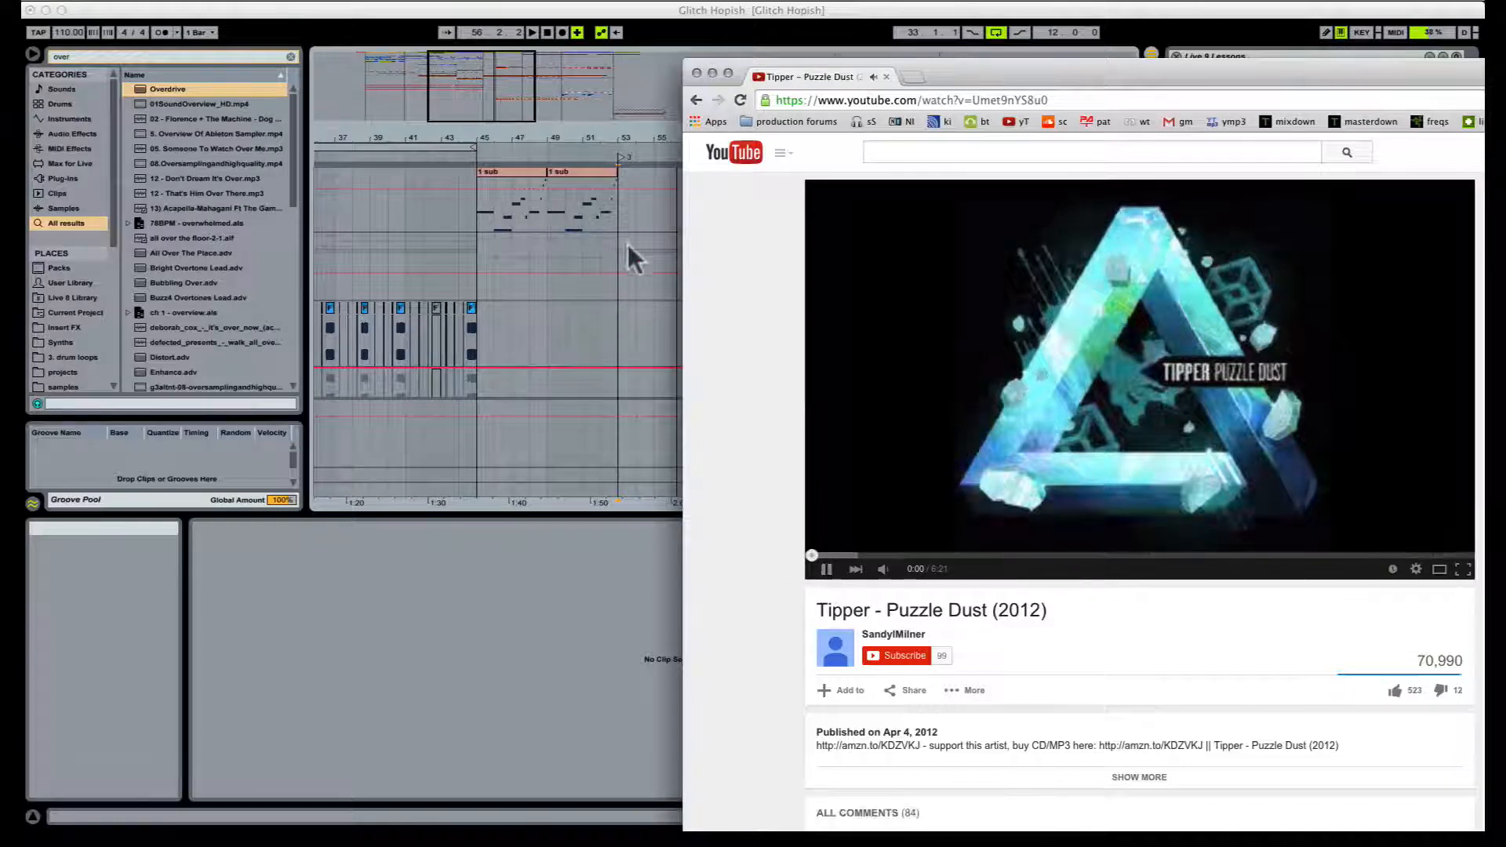
Step: Return to Ableton Live, select the Break part from 53.1.1 to 57.1.1 and play the arrangement from its start
{"action": "left_click", "coordinate": [634, 134]}
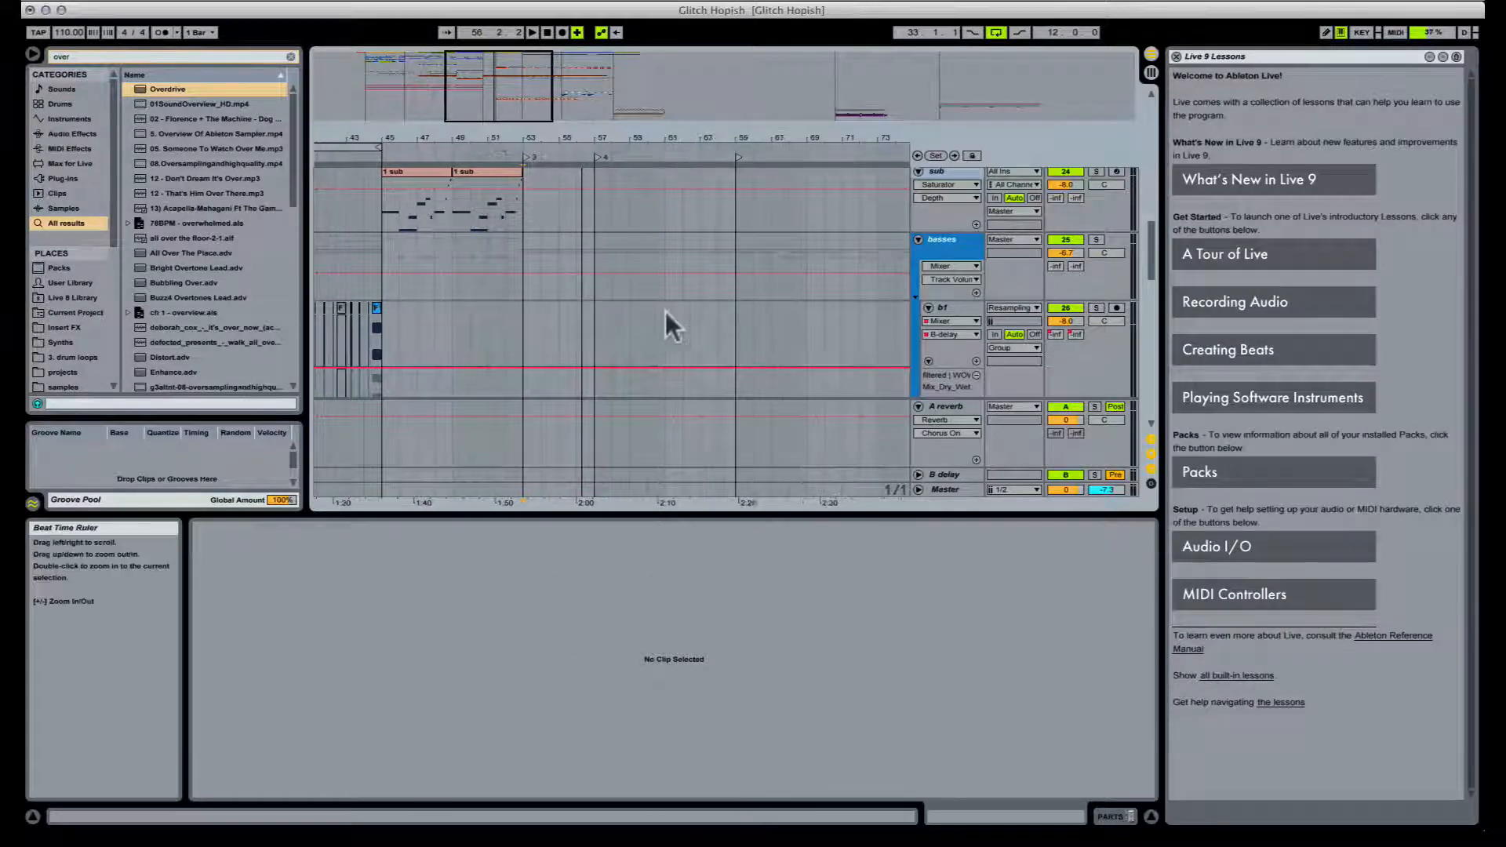
{"action": "scroll", "coordinate": [627, 313], "scroll_direction": "down", "scroll_amount": 3}
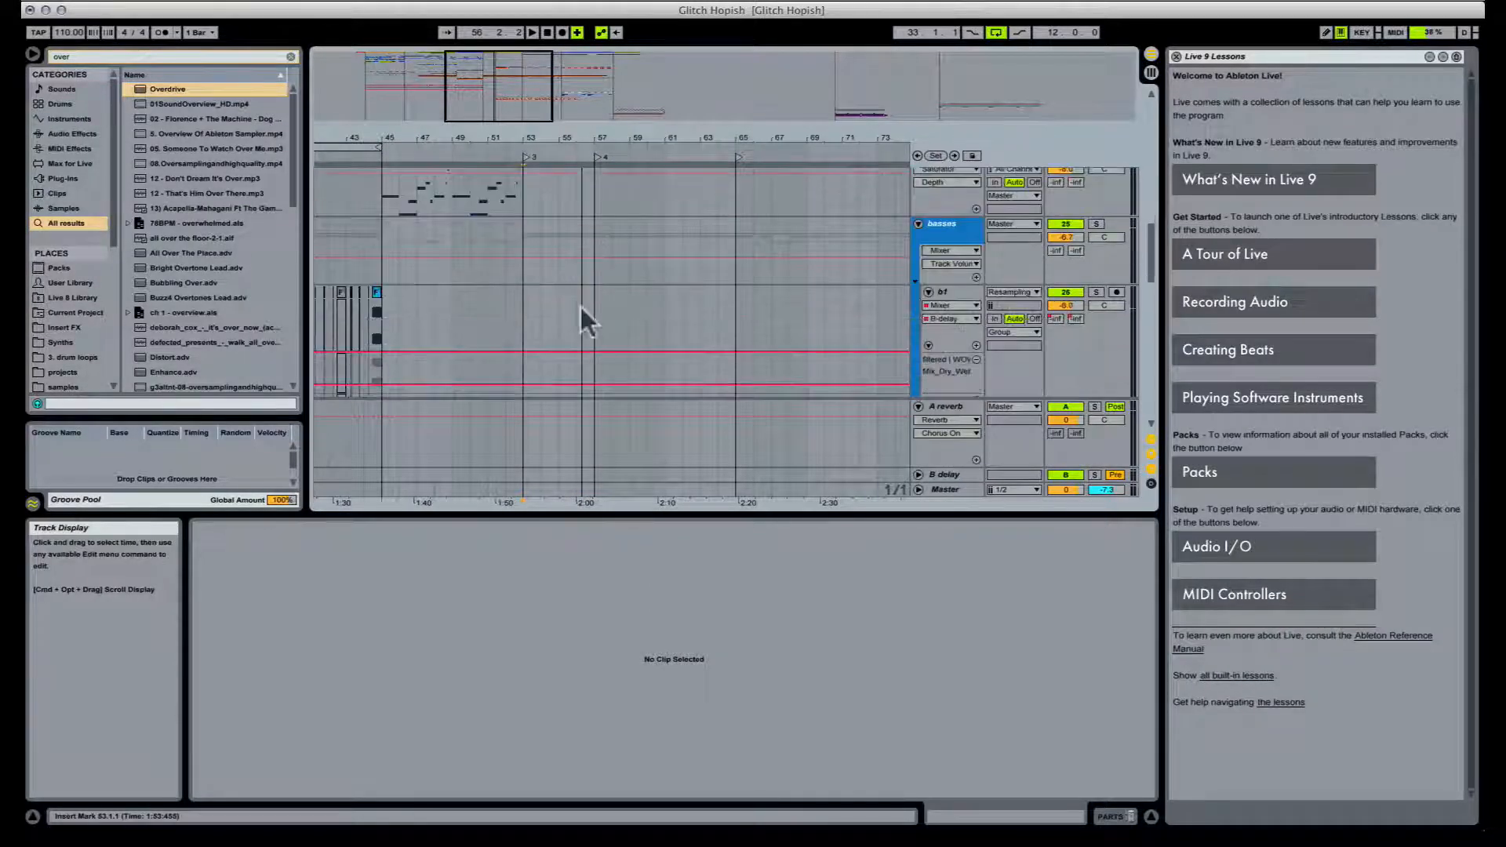
{"action": "scroll", "coordinate": [584, 306], "scroll_direction": "up", "scroll_amount": 10}
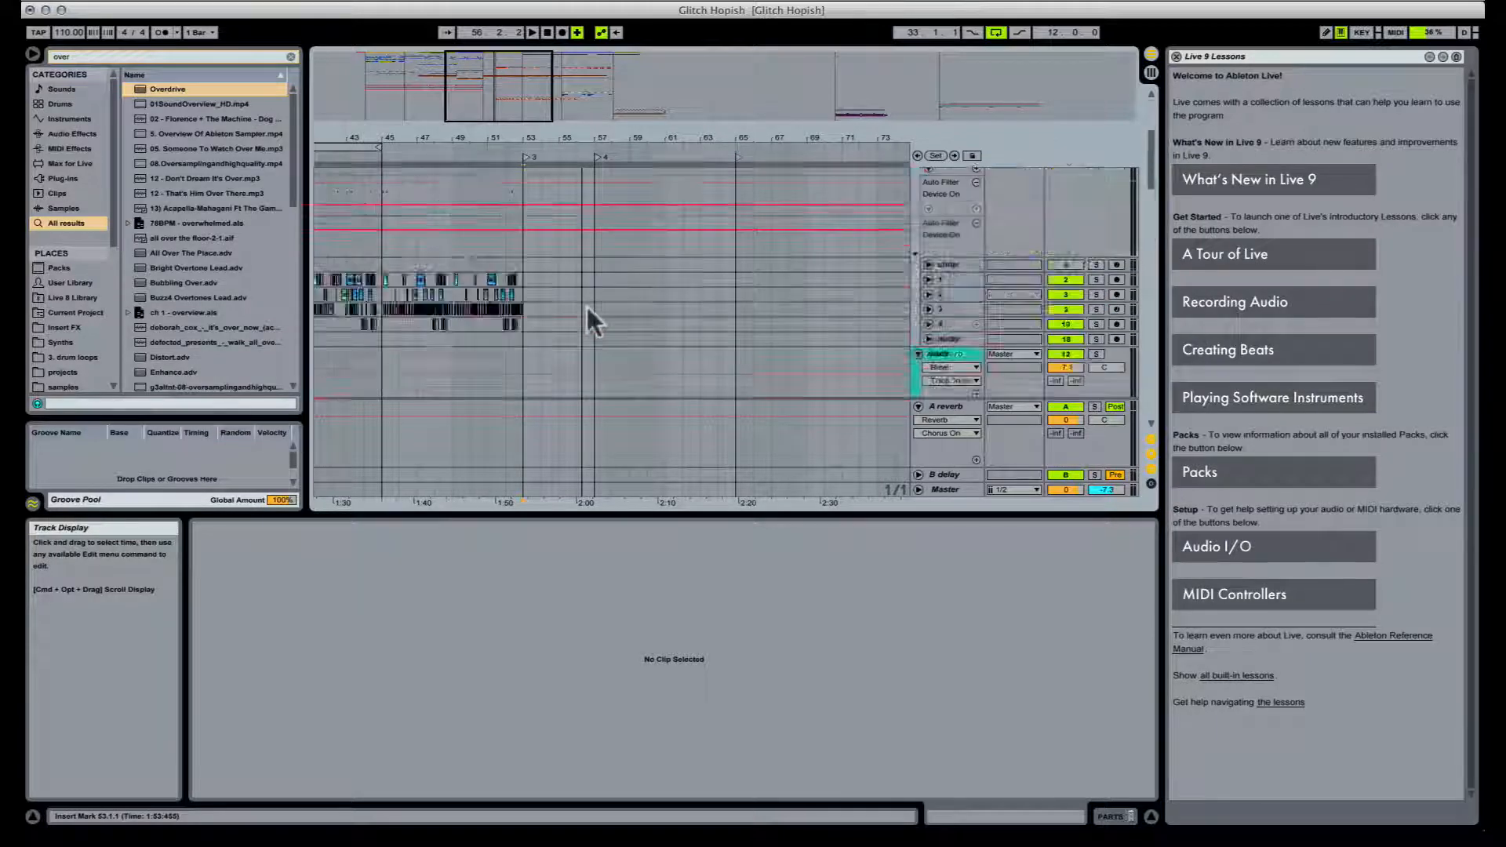
{"action": "scroll", "coordinate": [587, 307], "scroll_direction": "up", "scroll_amount": 5}
{"action": "left_click", "coordinate": [542, 188]}
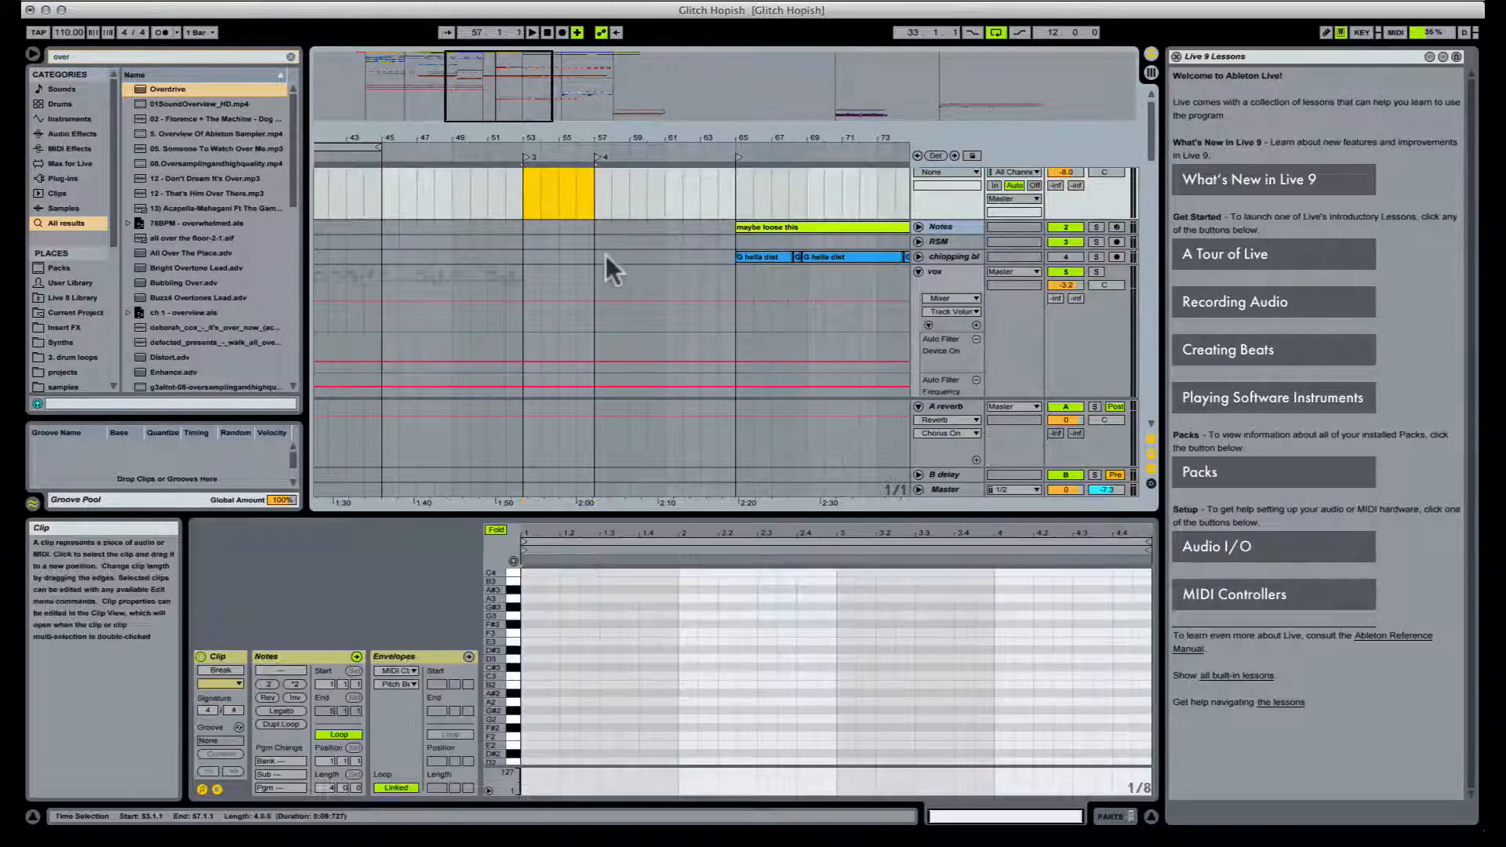
{"action": "scroll", "coordinate": [606, 256], "scroll_direction": "down", "scroll_amount": 10}
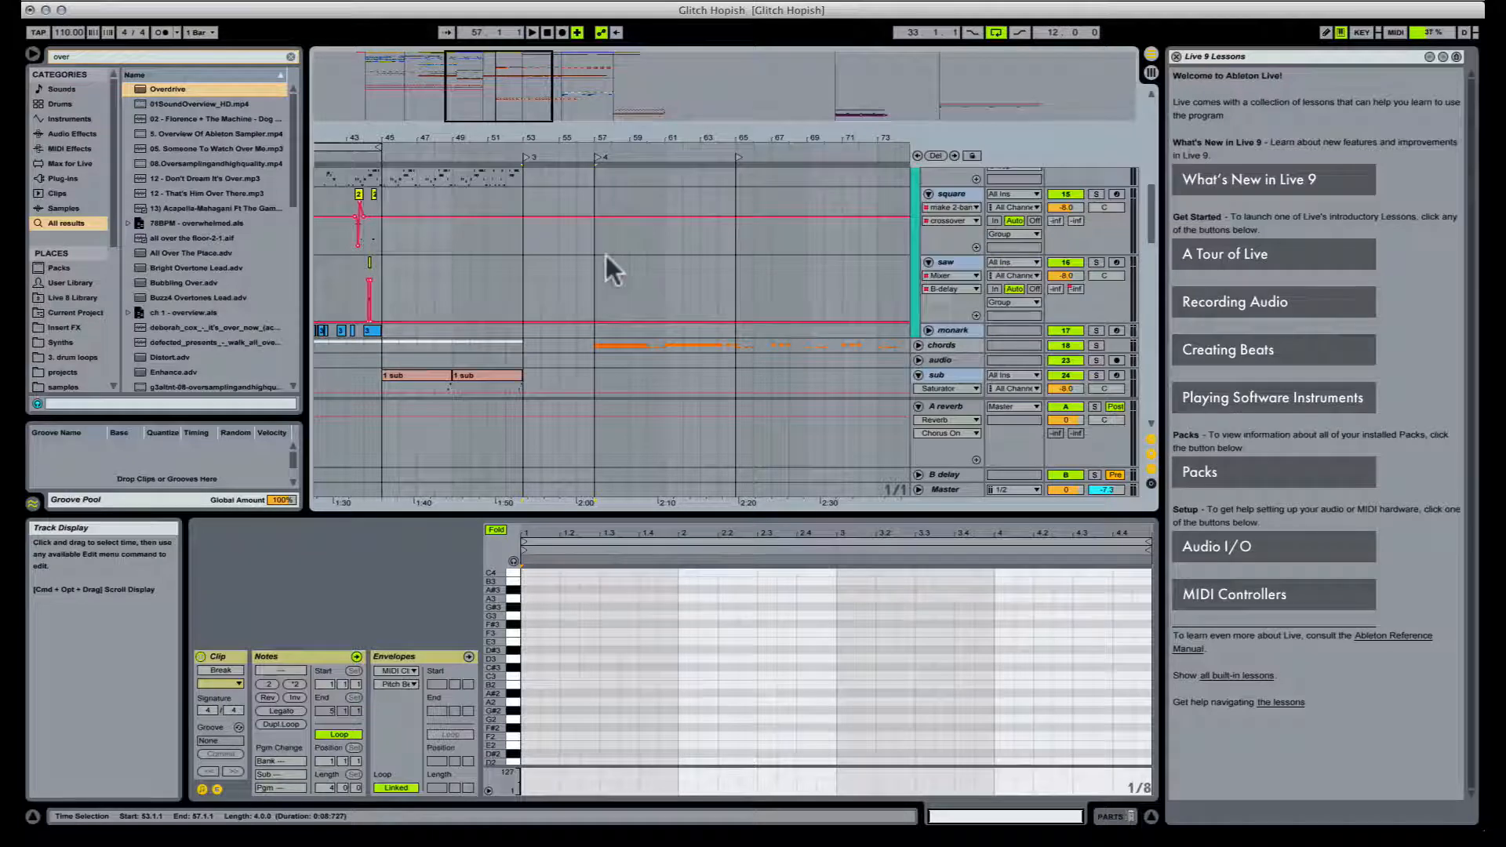
{"action": "key", "text": "space"}
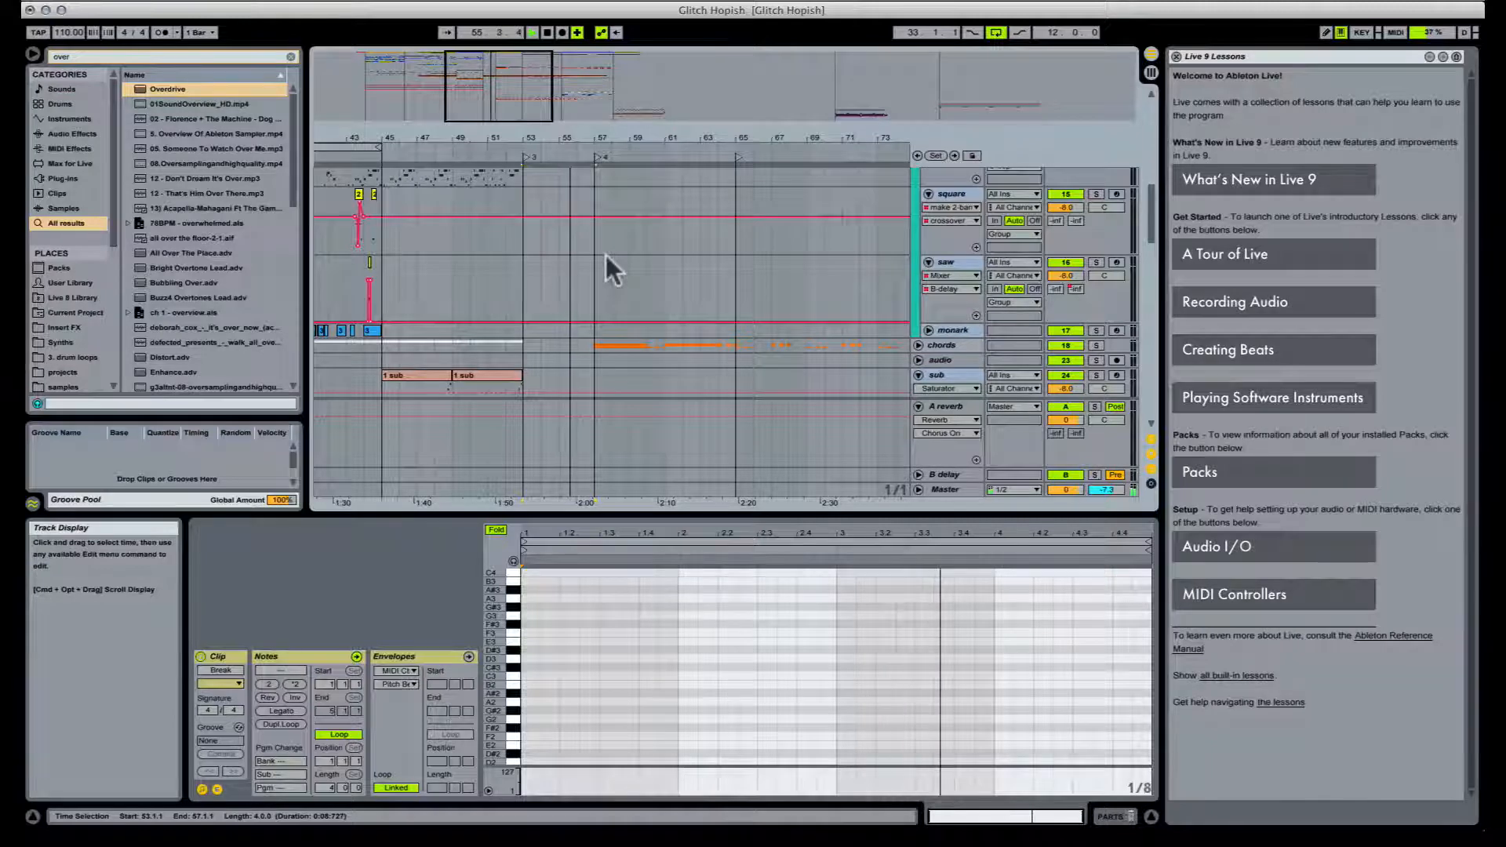
Step: Choose Komplete Audio 6 as the Soundflower (2ch) output, return to the Puzzle Dust video and skip ahead through it while listening
{"action": "left_click", "coordinate": [969, 2]}
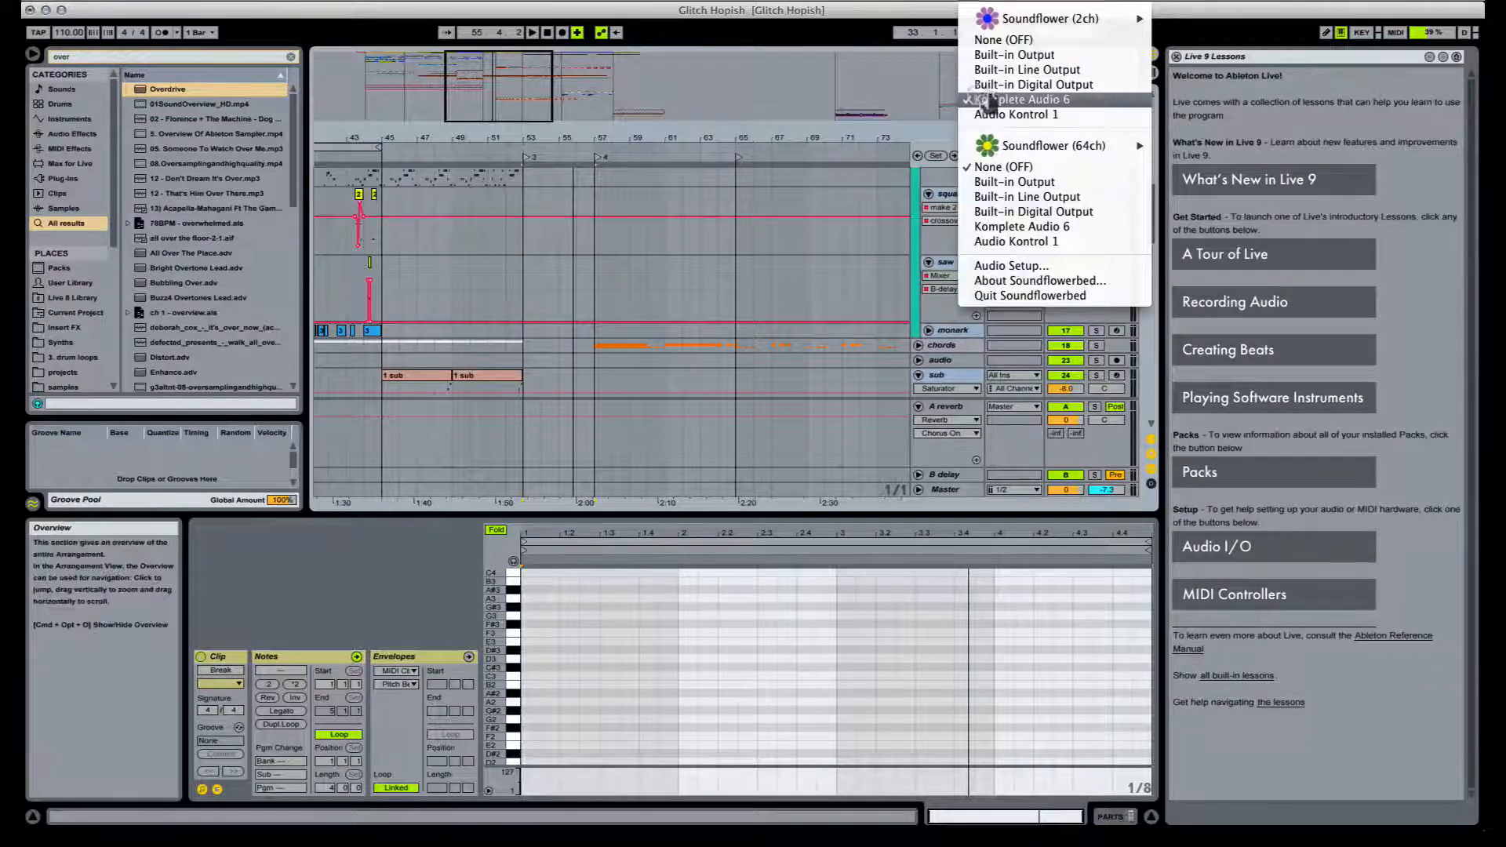
{"action": "left_click", "coordinate": [975, 97]}
{"action": "key", "text": "super+Tab"}
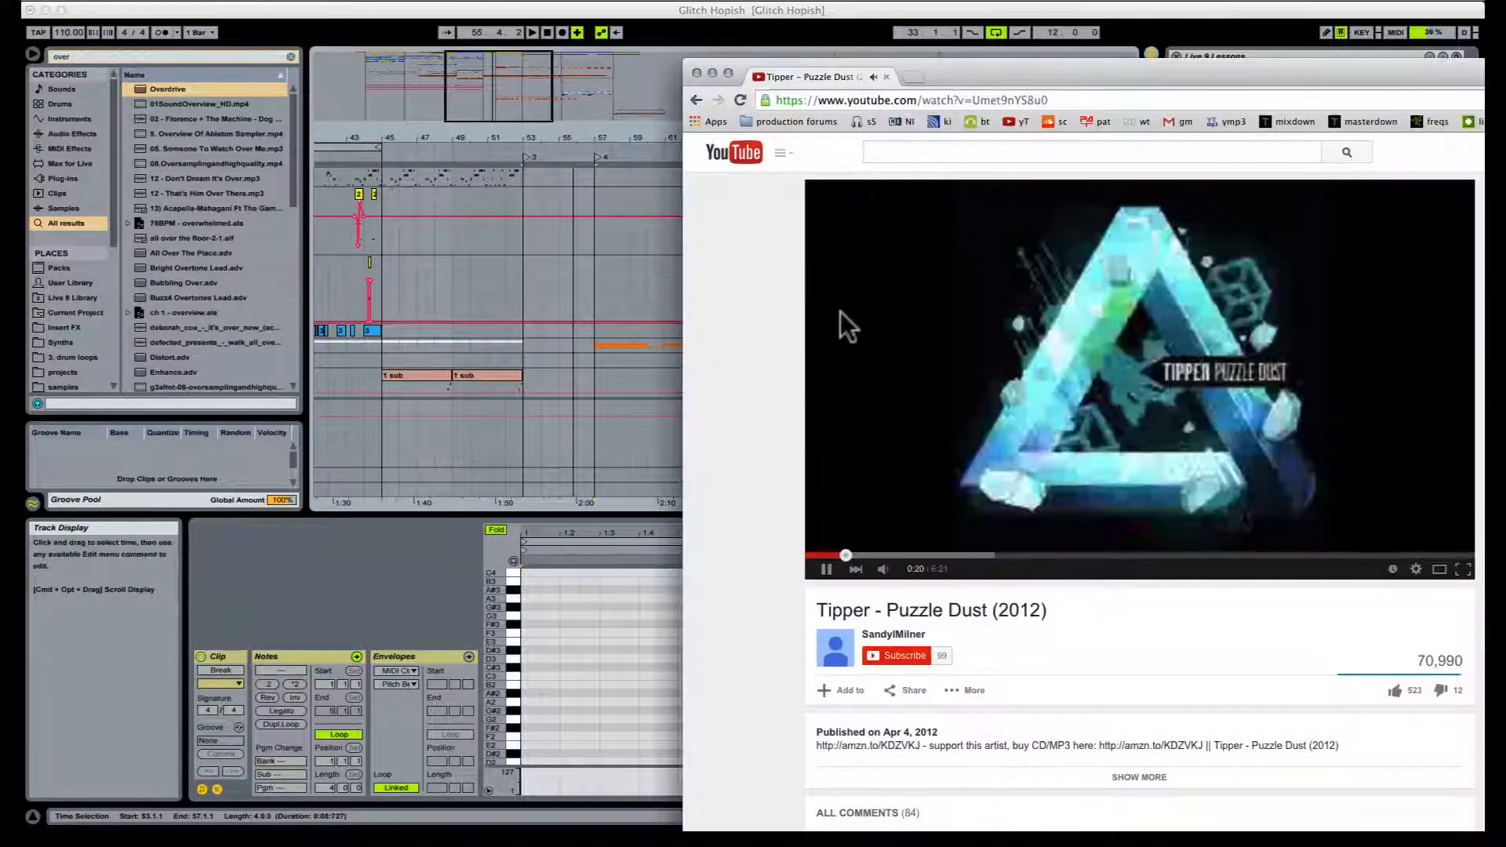
{"action": "left_click", "coordinate": [880, 554]}
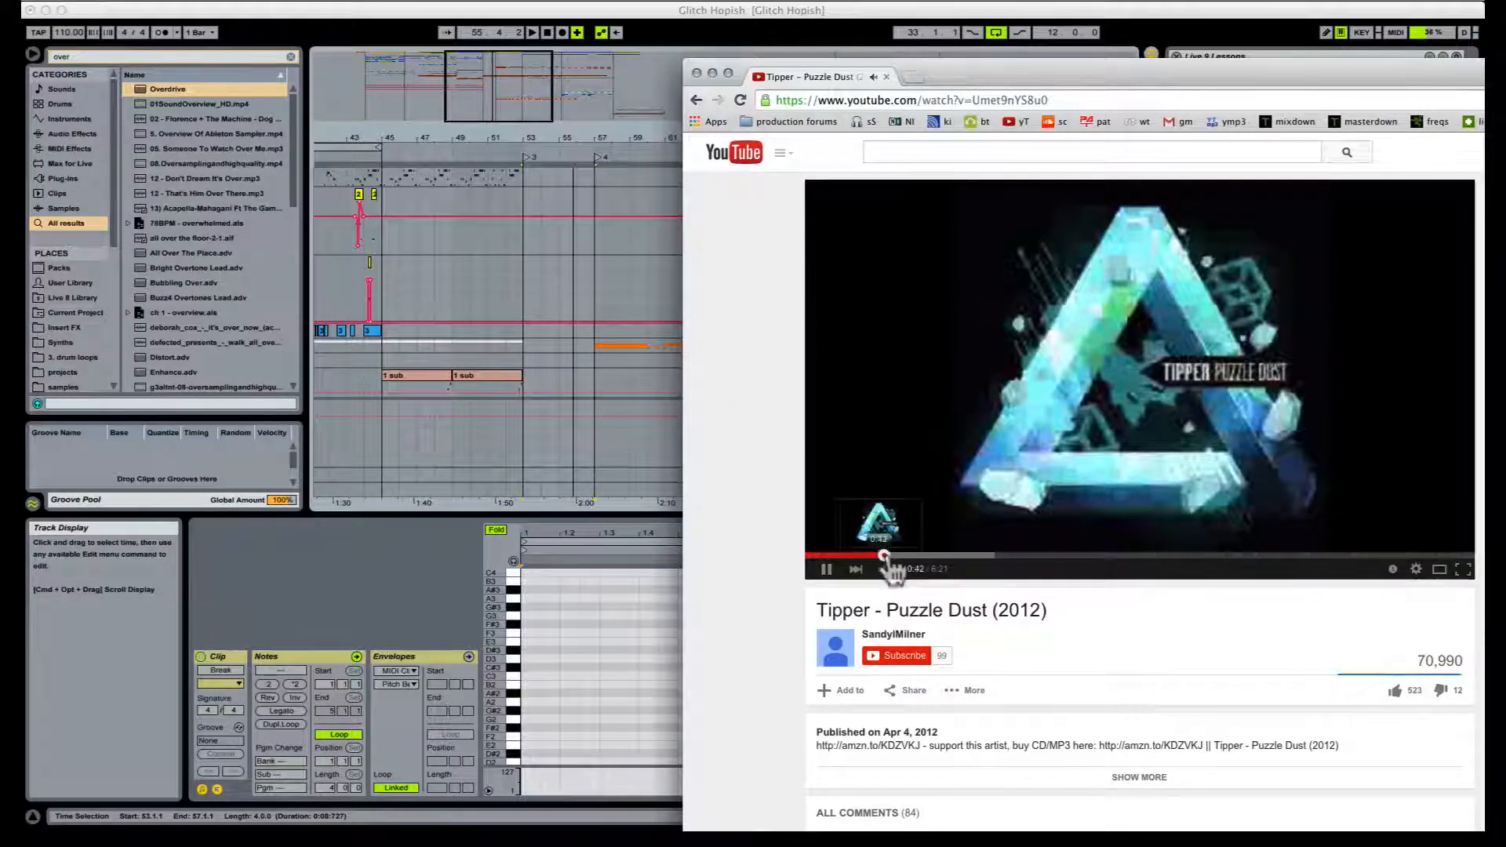
{"action": "left_click", "coordinate": [891, 555]}
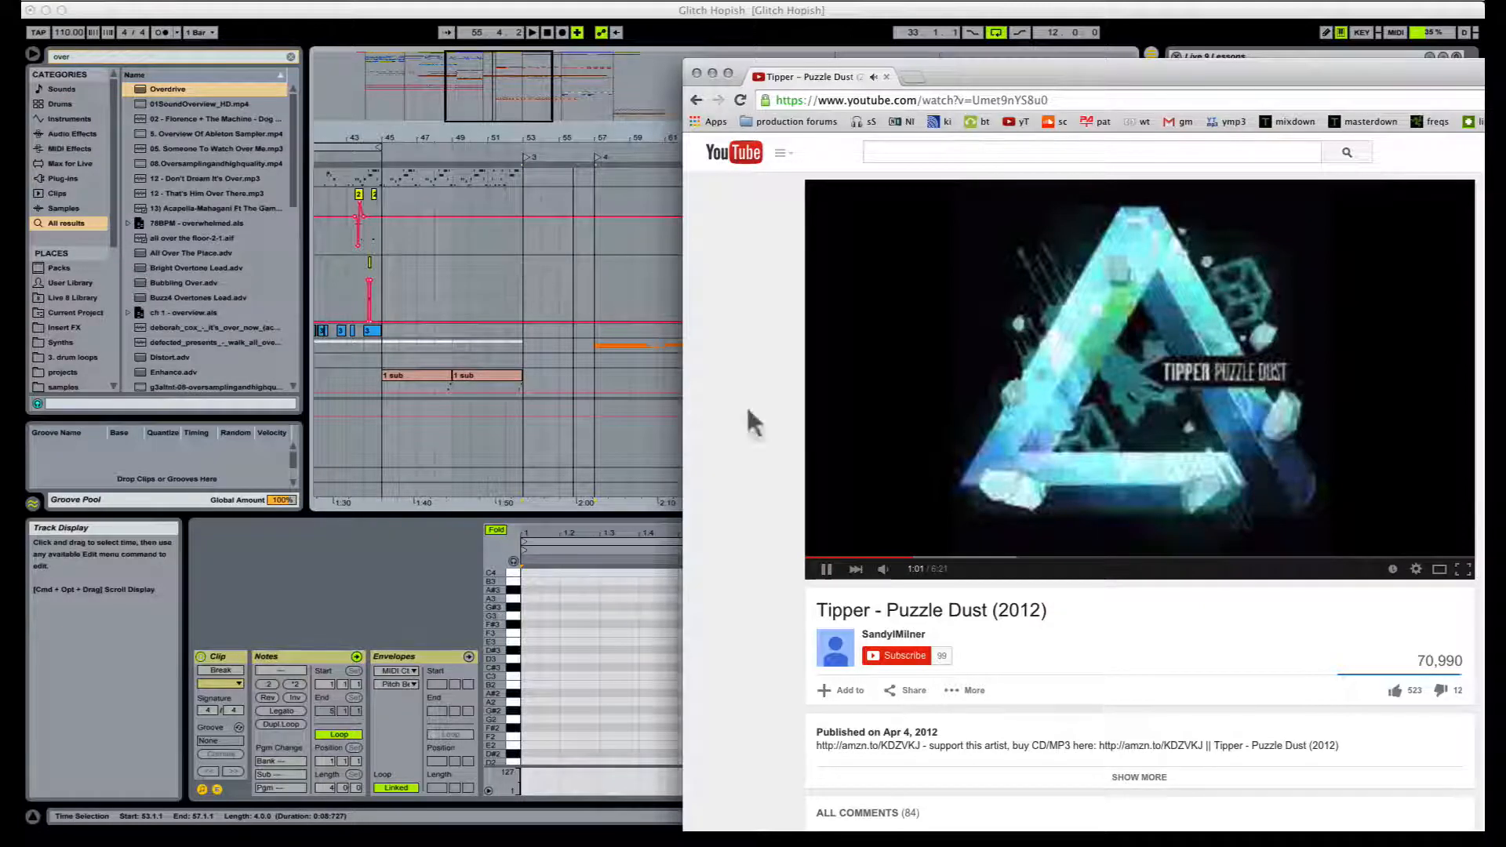
{"action": "left_click_drag", "start_coordinate": [930, 553], "coordinate": [959, 556]}
Step: Compare Puzzle Dust in Chrome with the Ableton Live arrangement from 53.1.1, alternating playback between the two
{"action": "left_click", "coordinate": [524, 297]}
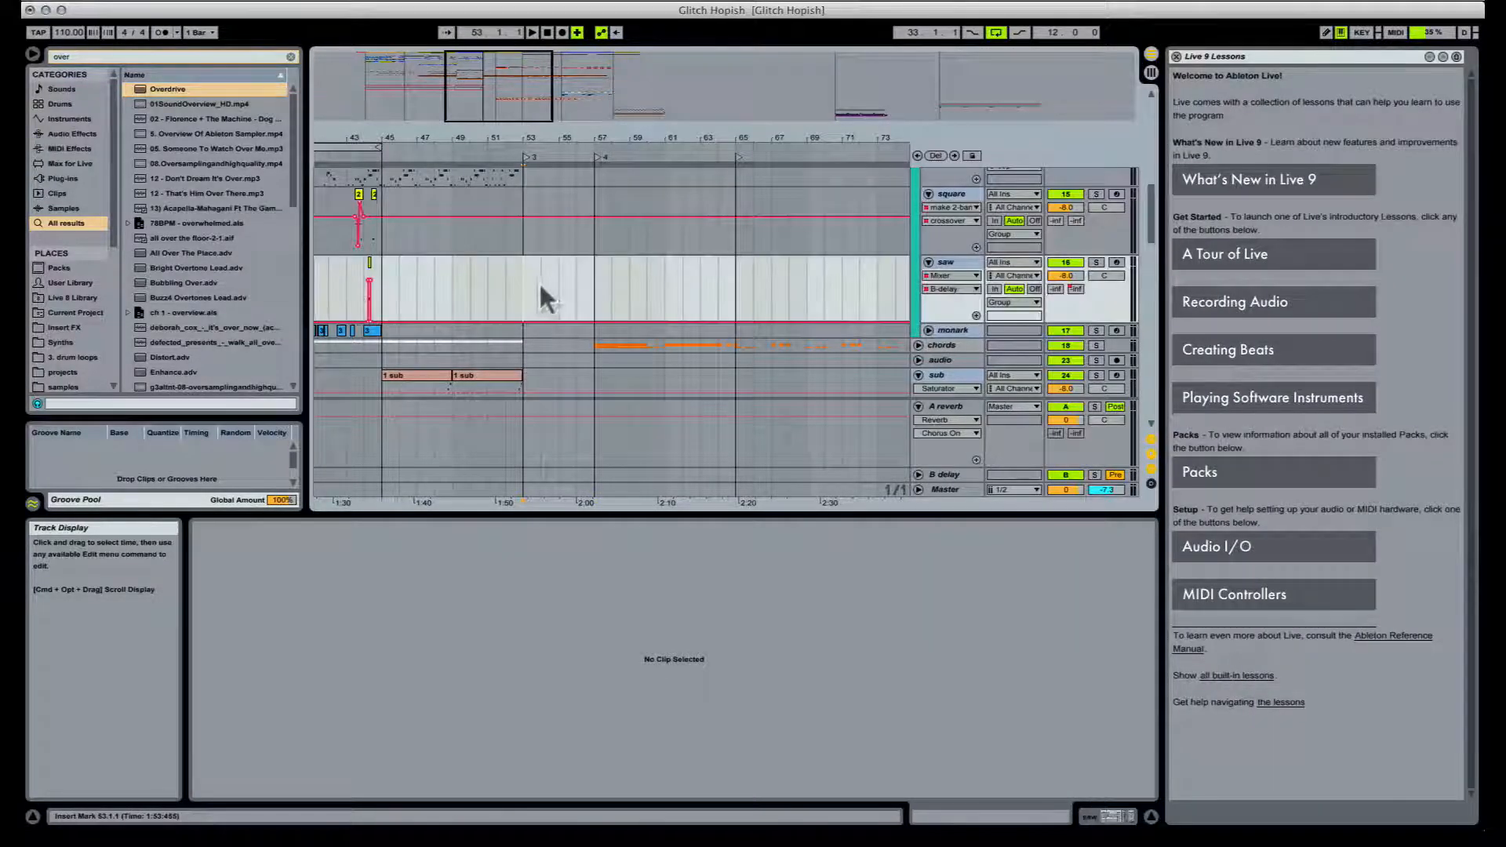
{"action": "key", "text": "super+Tab"}
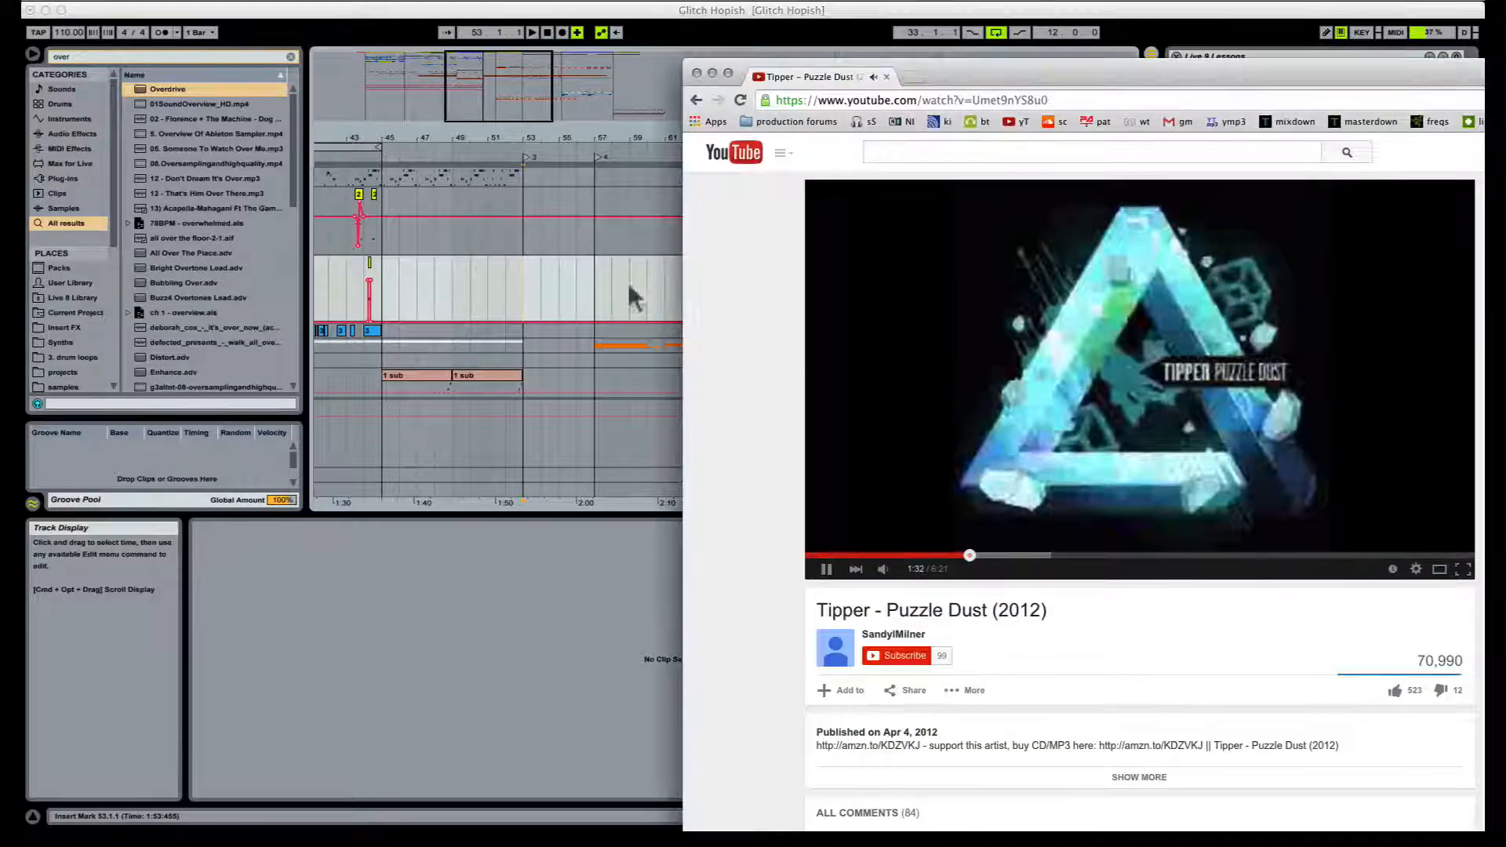
{"action": "left_click", "coordinate": [522, 274]}
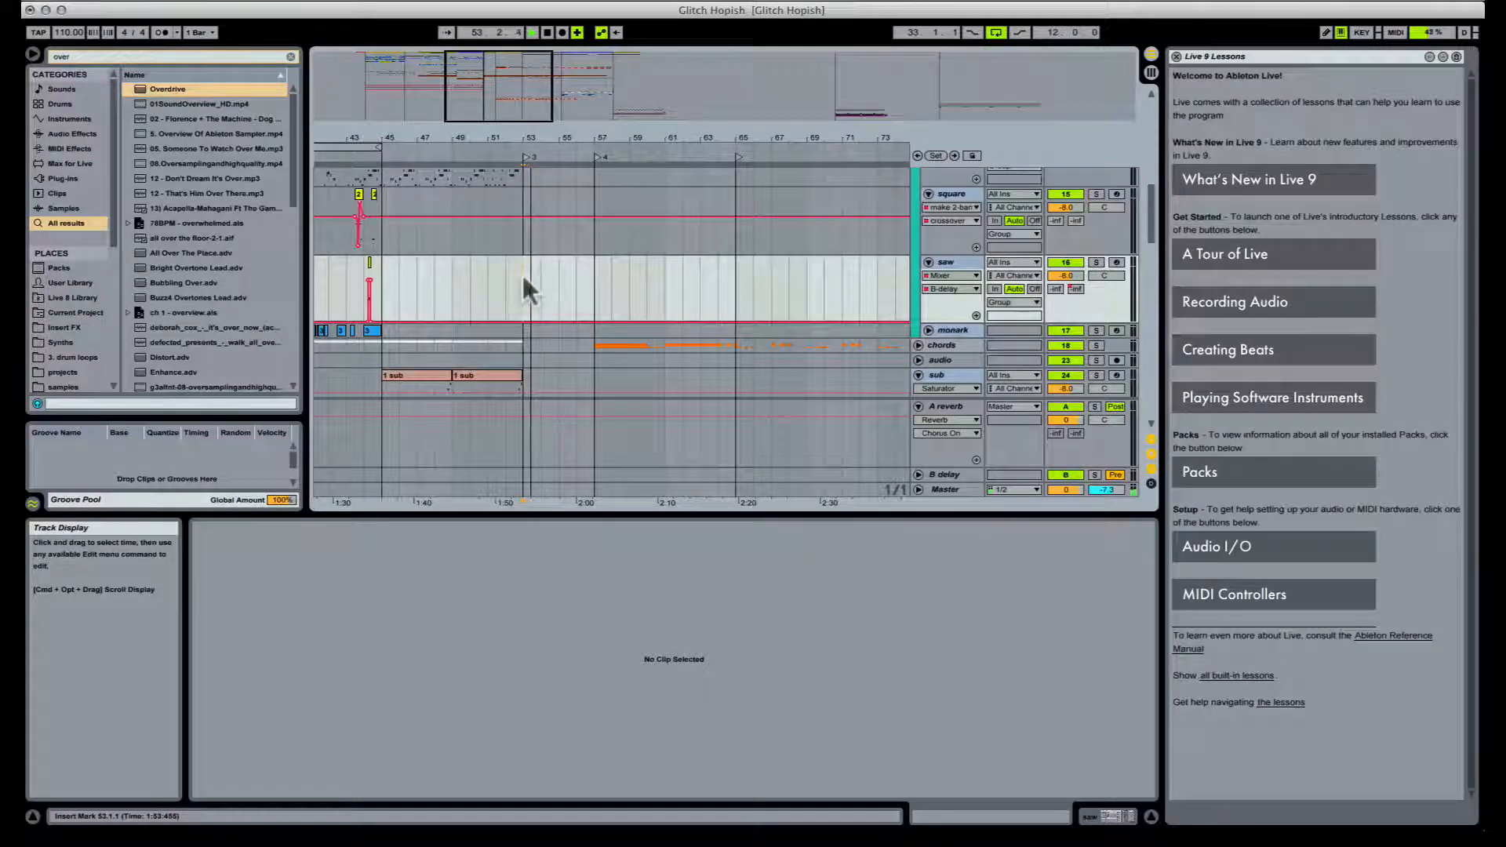
{"action": "key", "text": "super+Tab"}
{"action": "left_click", "coordinate": [827, 570]}
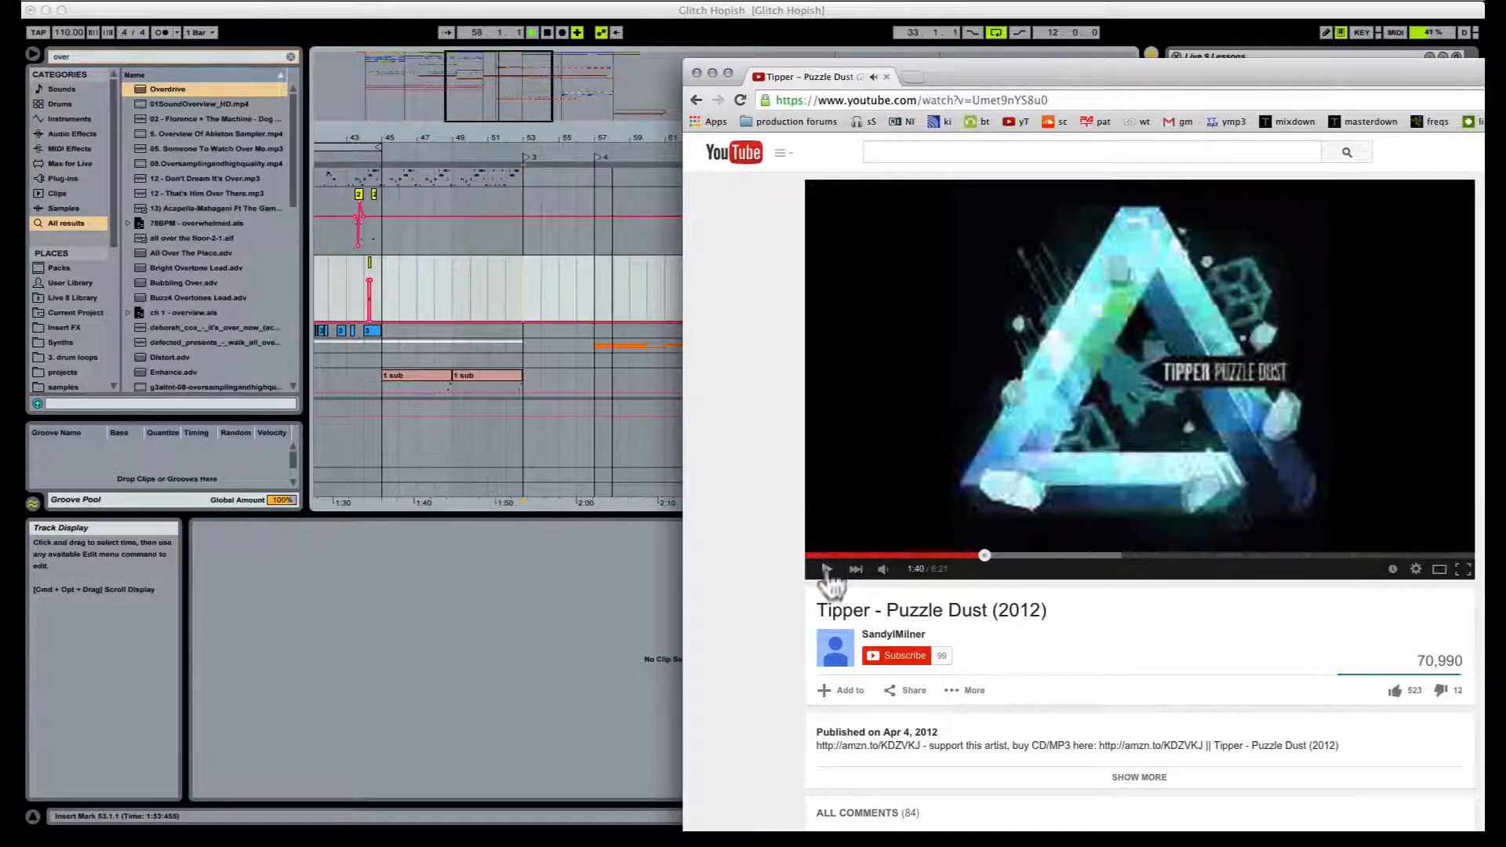
{"action": "left_click", "coordinate": [524, 282]}
{"action": "key", "text": "super+Tab"}
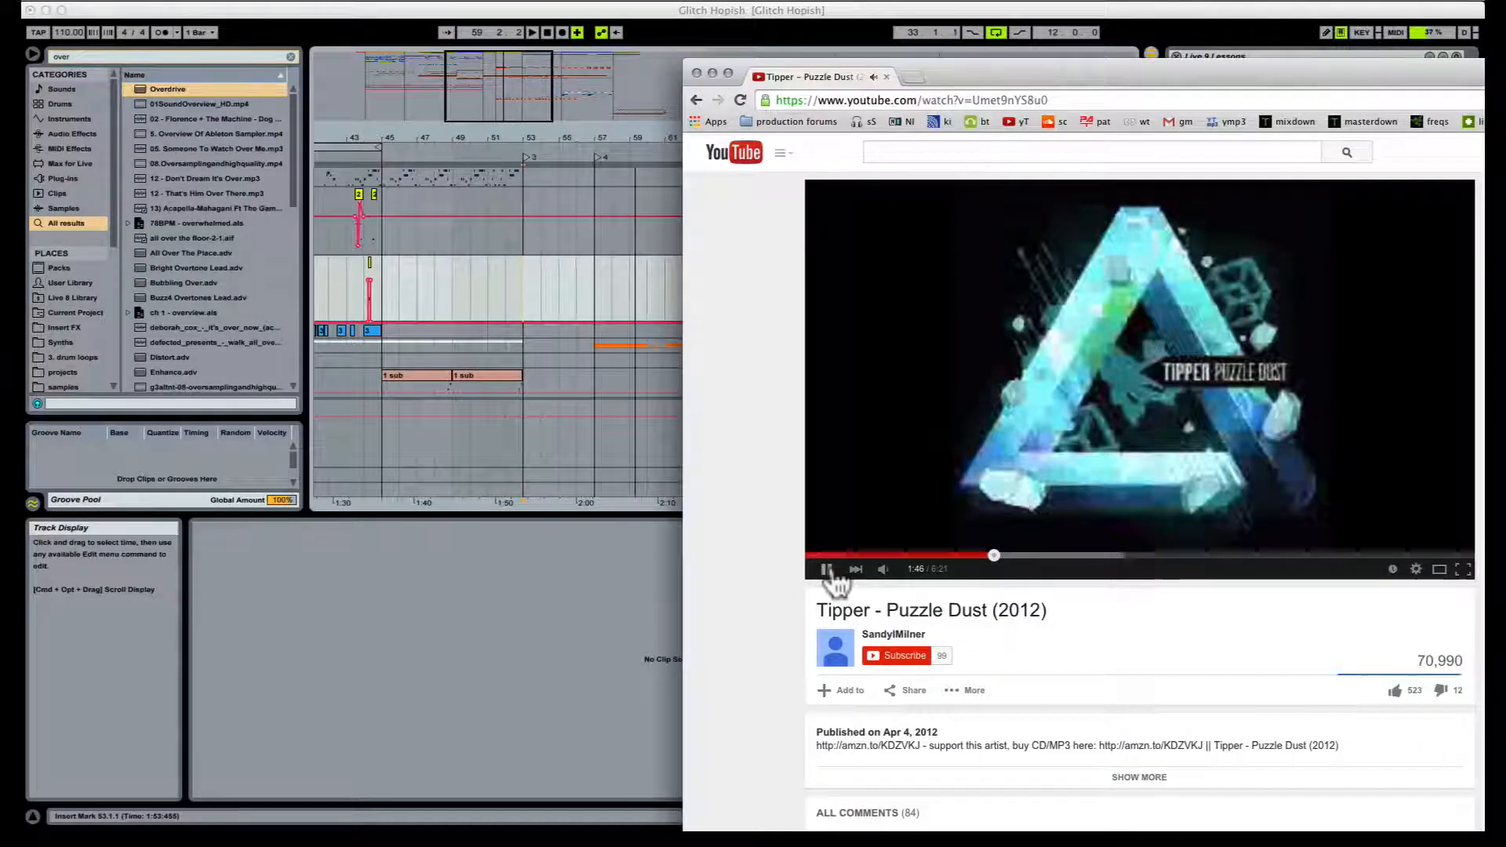
{"action": "left_click", "coordinate": [521, 257]}
Step: Play the arrangement from 51.1.1 through the end of the second verse into the Break, examining the tracks around bar 53
{"action": "scroll", "coordinate": [530, 262], "scroll_direction": "up", "scroll_amount": 4}
{"action": "scroll", "coordinate": [533, 262], "scroll_direction": "up", "scroll_amount": 5}
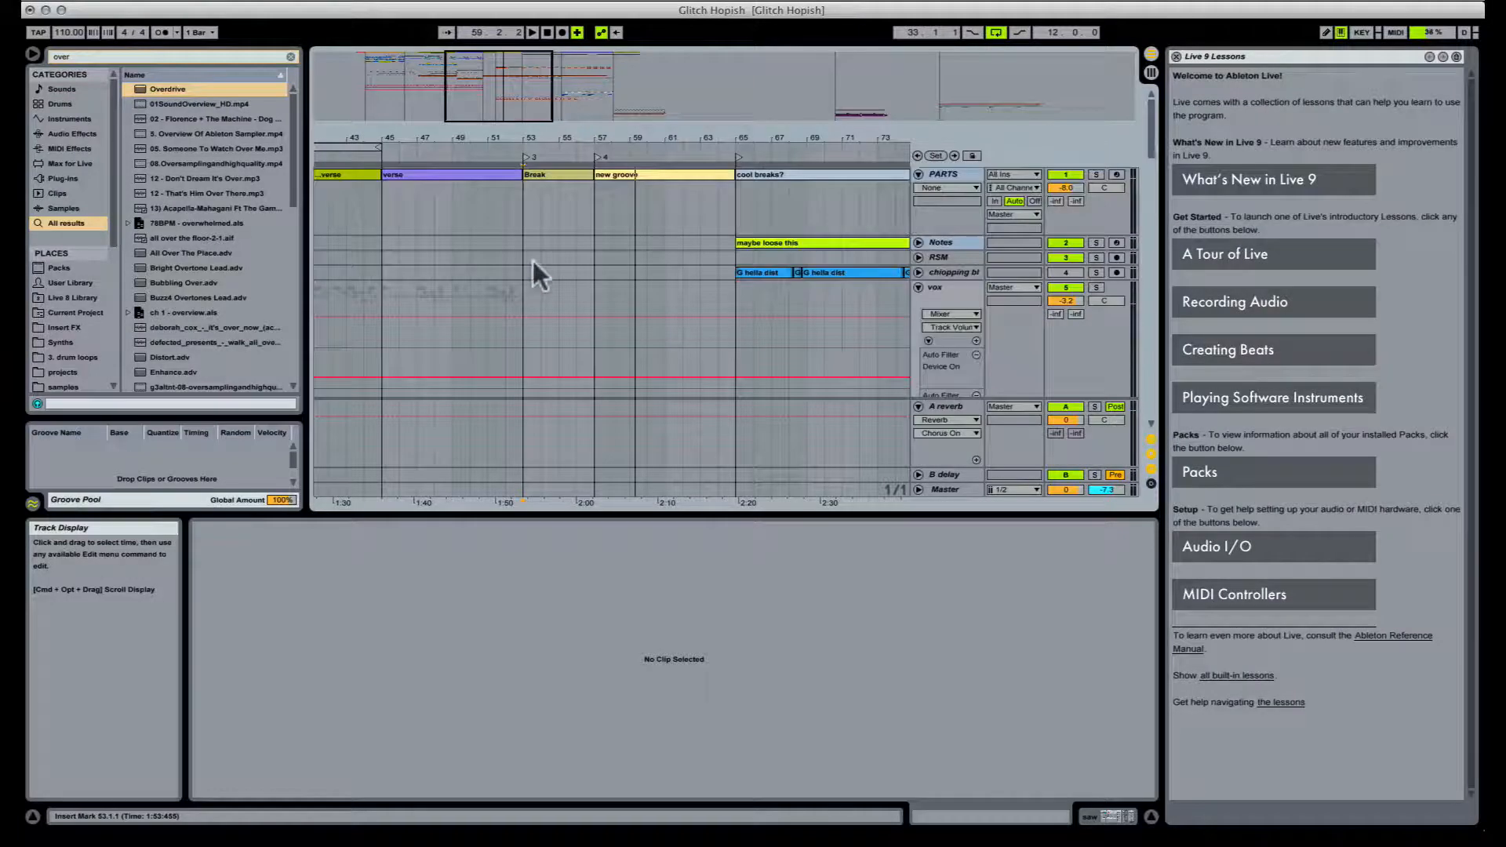
{"action": "left_click", "coordinate": [490, 202]}
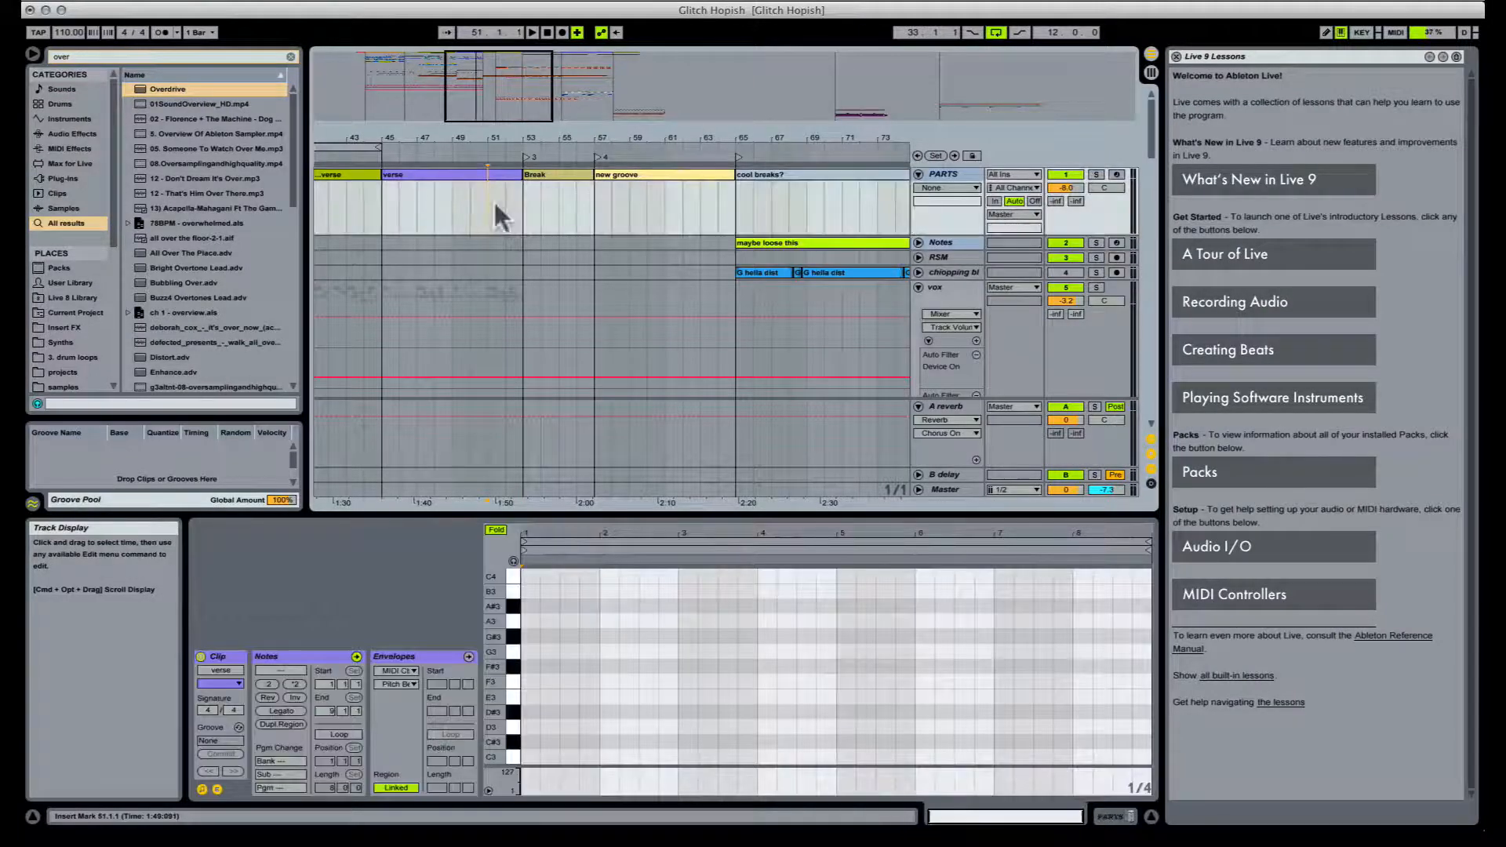
{"action": "key", "text": "space"}
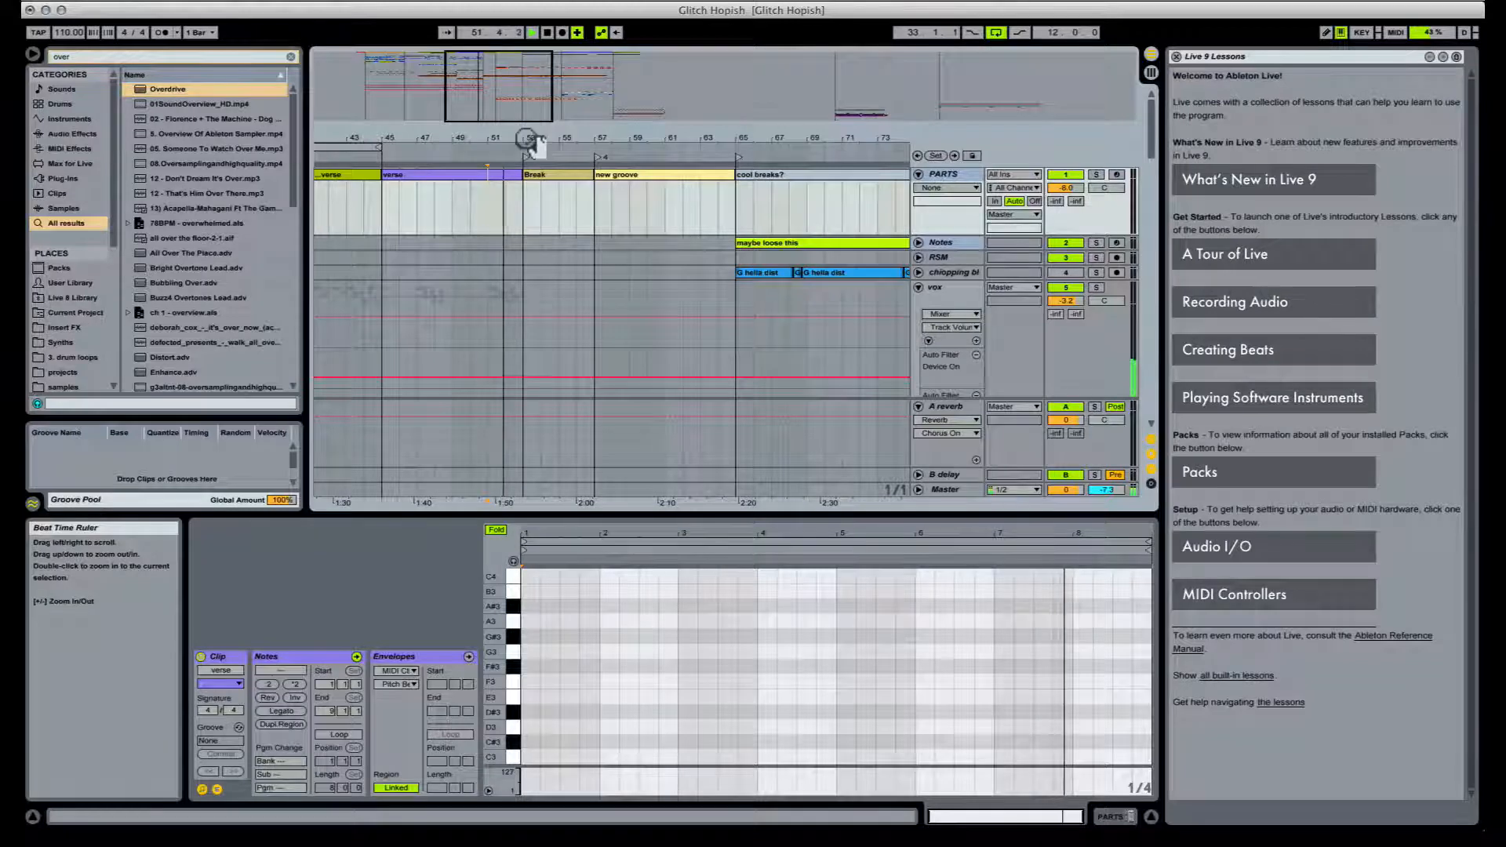
{"action": "left_click_drag", "start_coordinate": [528, 134], "coordinate": [547, 141]}
{"action": "scroll", "coordinate": [635, 188], "scroll_direction": "down", "scroll_amount": 5}
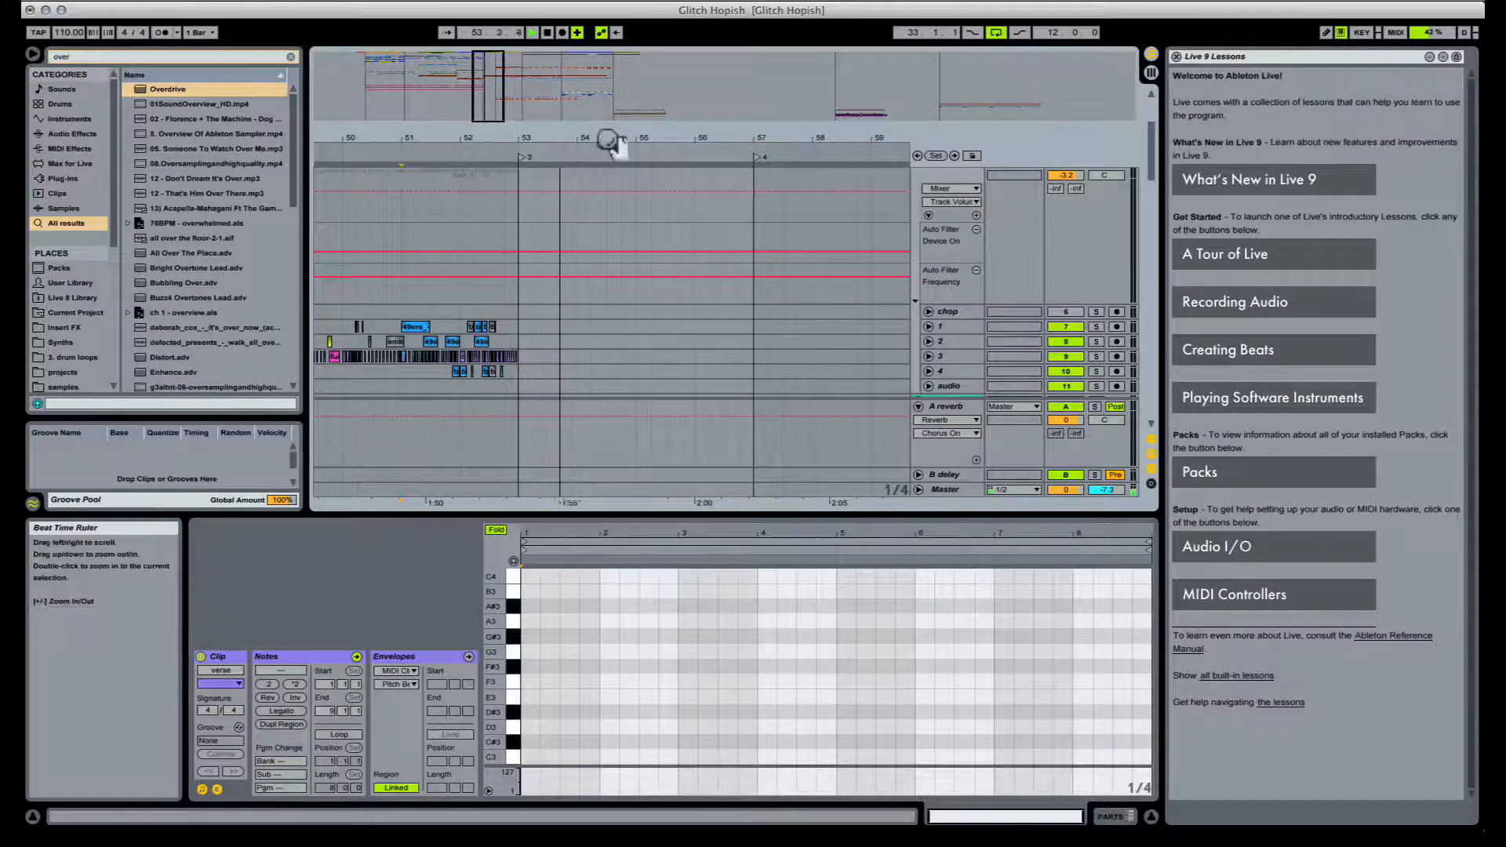
{"action": "left_click_drag", "start_coordinate": [609, 139], "coordinate": [661, 117]}
{"action": "key", "text": "space"}
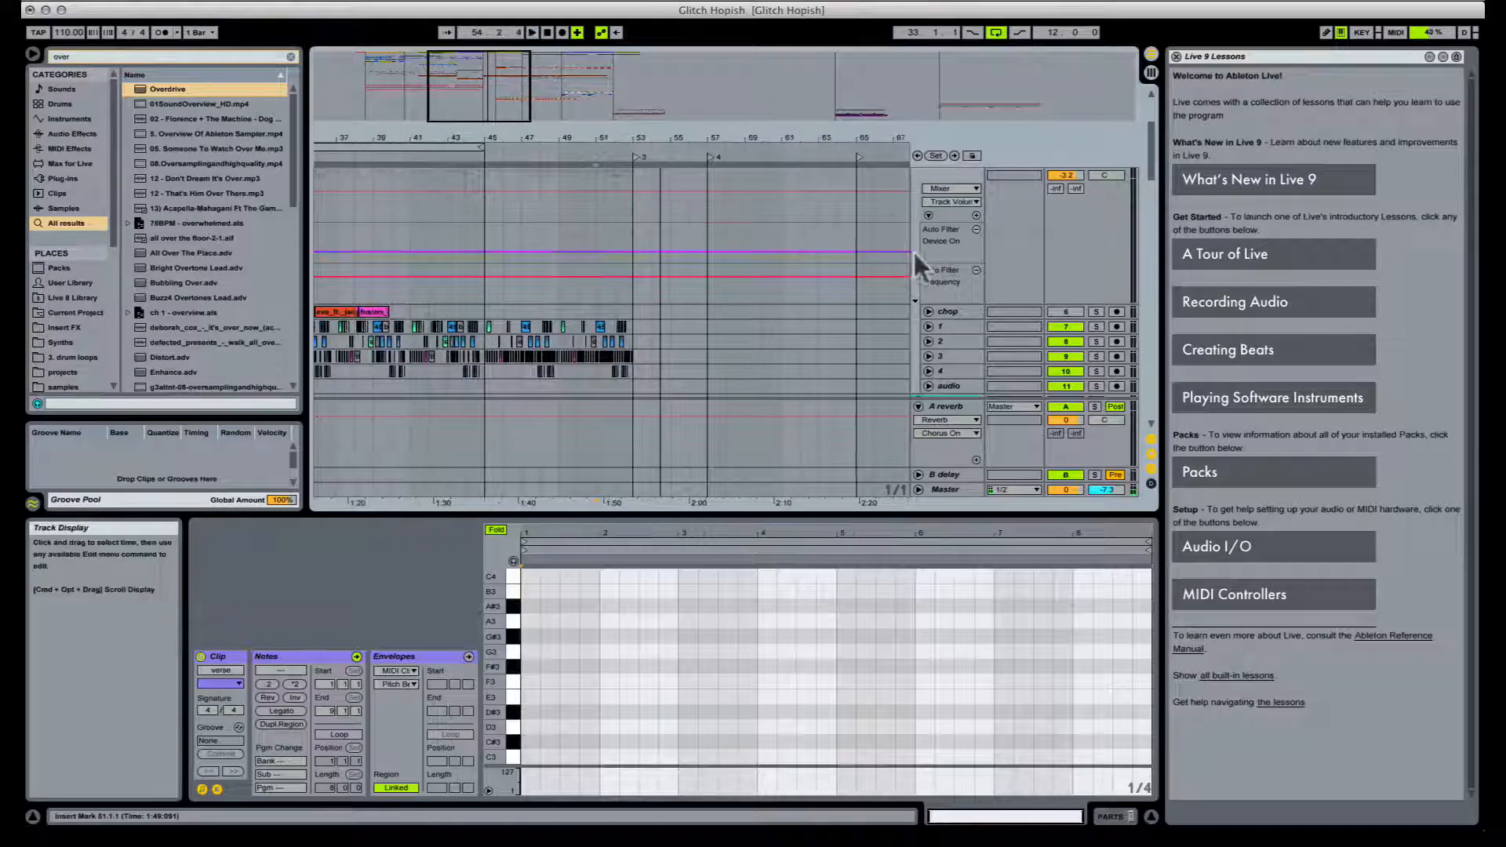
Step: Fold all the arrangement tracks at once and show the song from bar 1 through the fade part
{"action": "scroll", "coordinate": [926, 256], "scroll_direction": "up", "scroll_amount": 3}
{"action": "scroll", "coordinate": [939, 299], "scroll_direction": "down", "scroll_amount": 2}
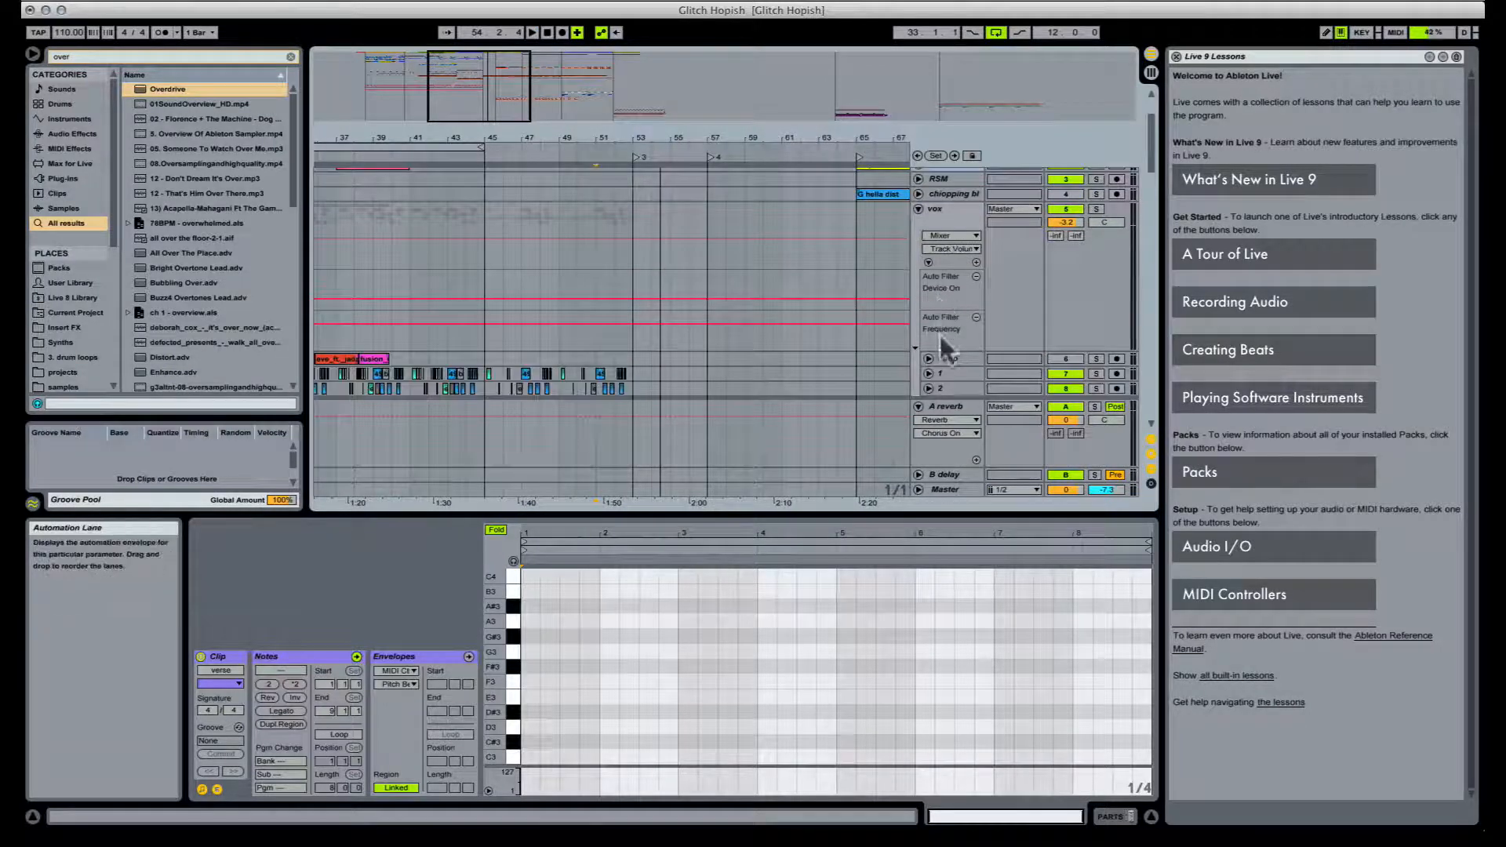
{"action": "scroll", "coordinate": [933, 345], "scroll_direction": "up", "scroll_amount": 5}
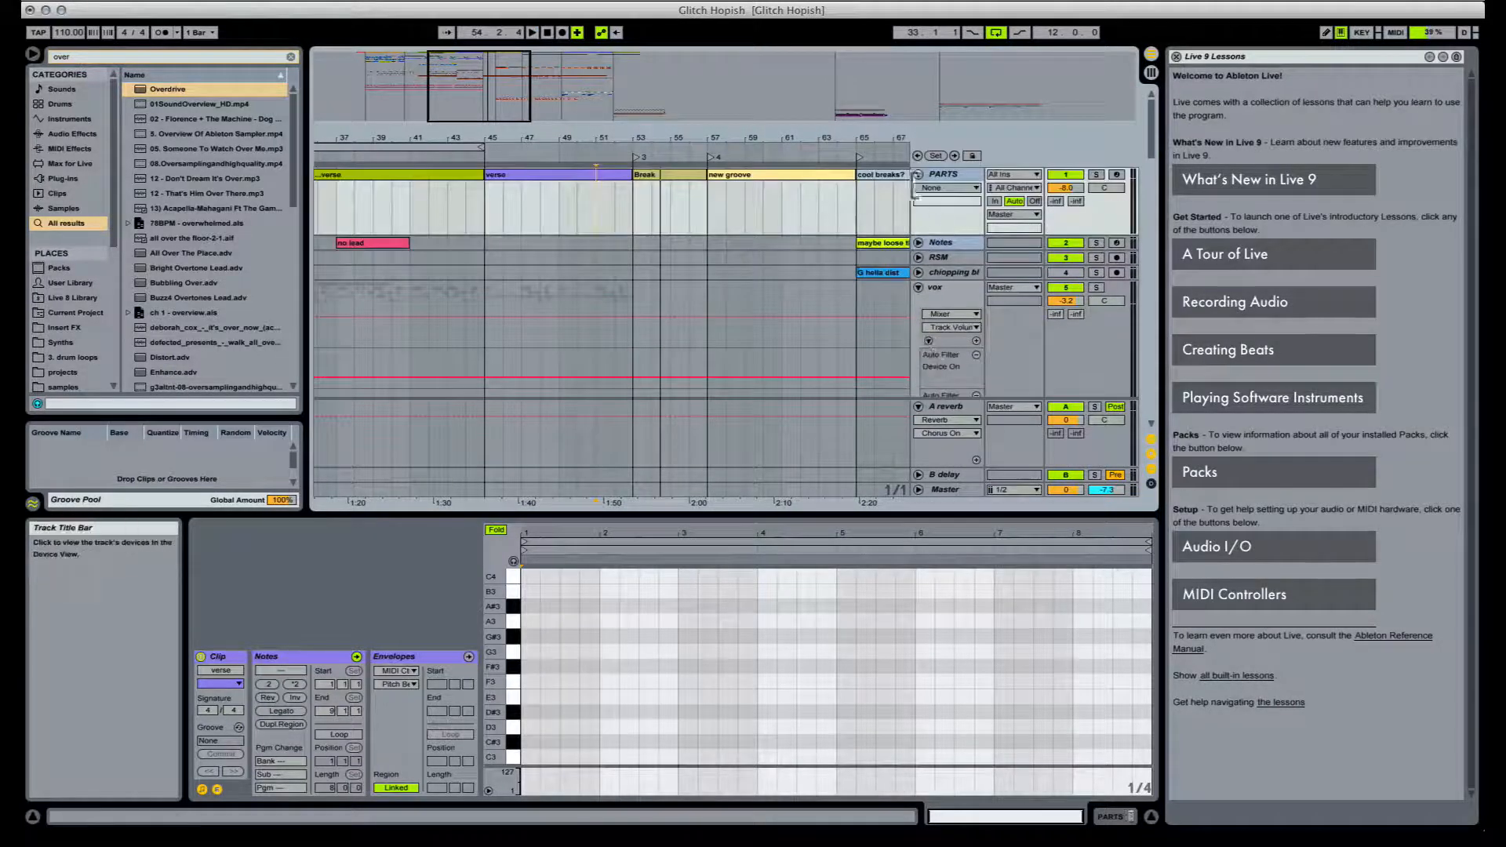
{"action": "left_click", "coordinate": [918, 175], "text": "alt"}
{"action": "left_click_drag", "start_coordinate": [569, 142], "coordinate": [649, 86]}
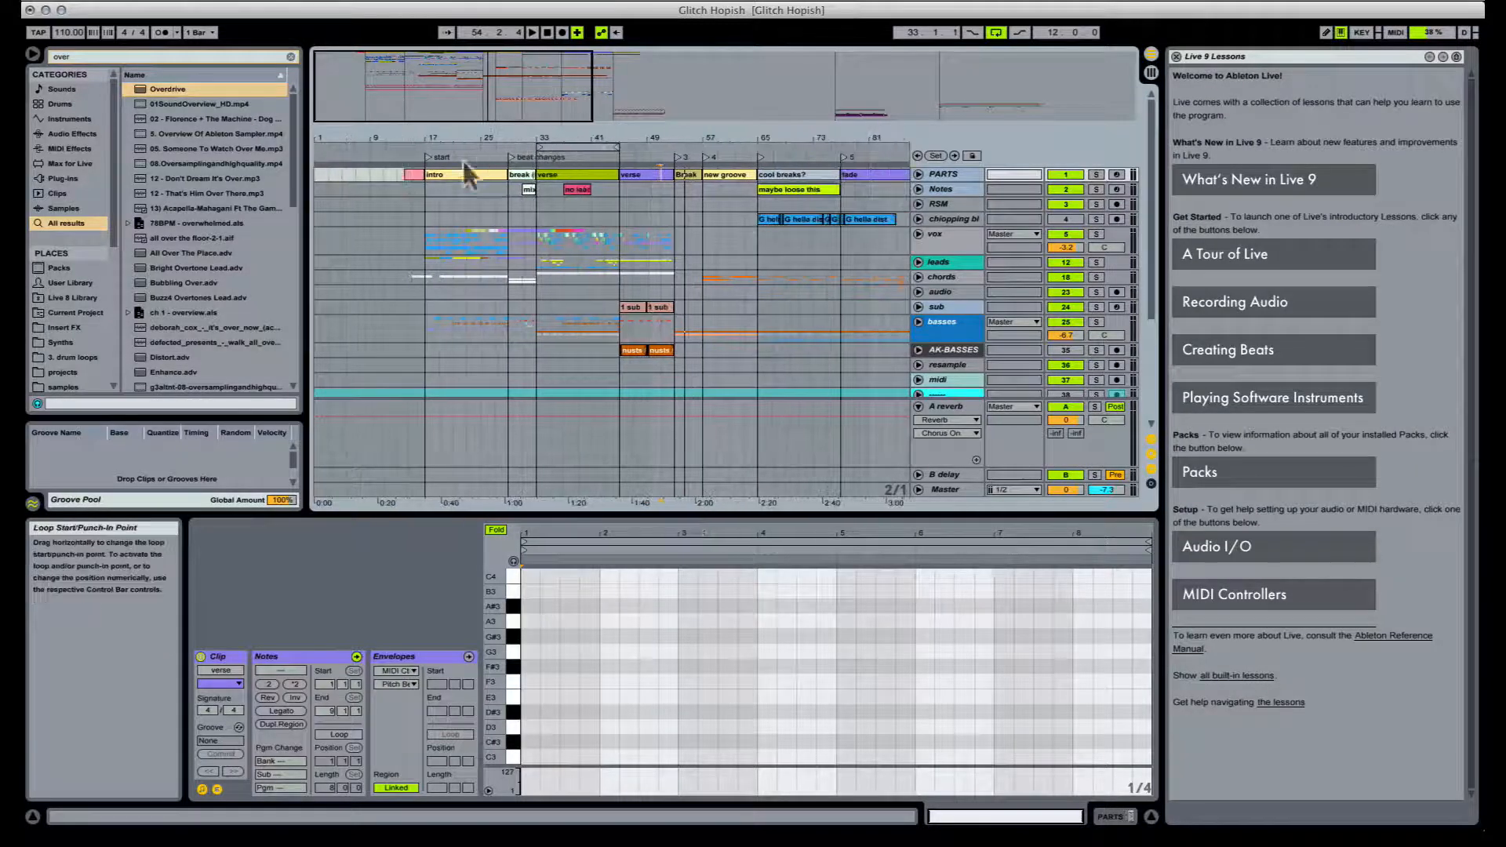
Step: Play the song from the pink clip at 14.1.1 through both verses into the Break, switching arrangement looping off
{"action": "left_click", "coordinate": [419, 173]}
{"action": "key", "text": "space"}
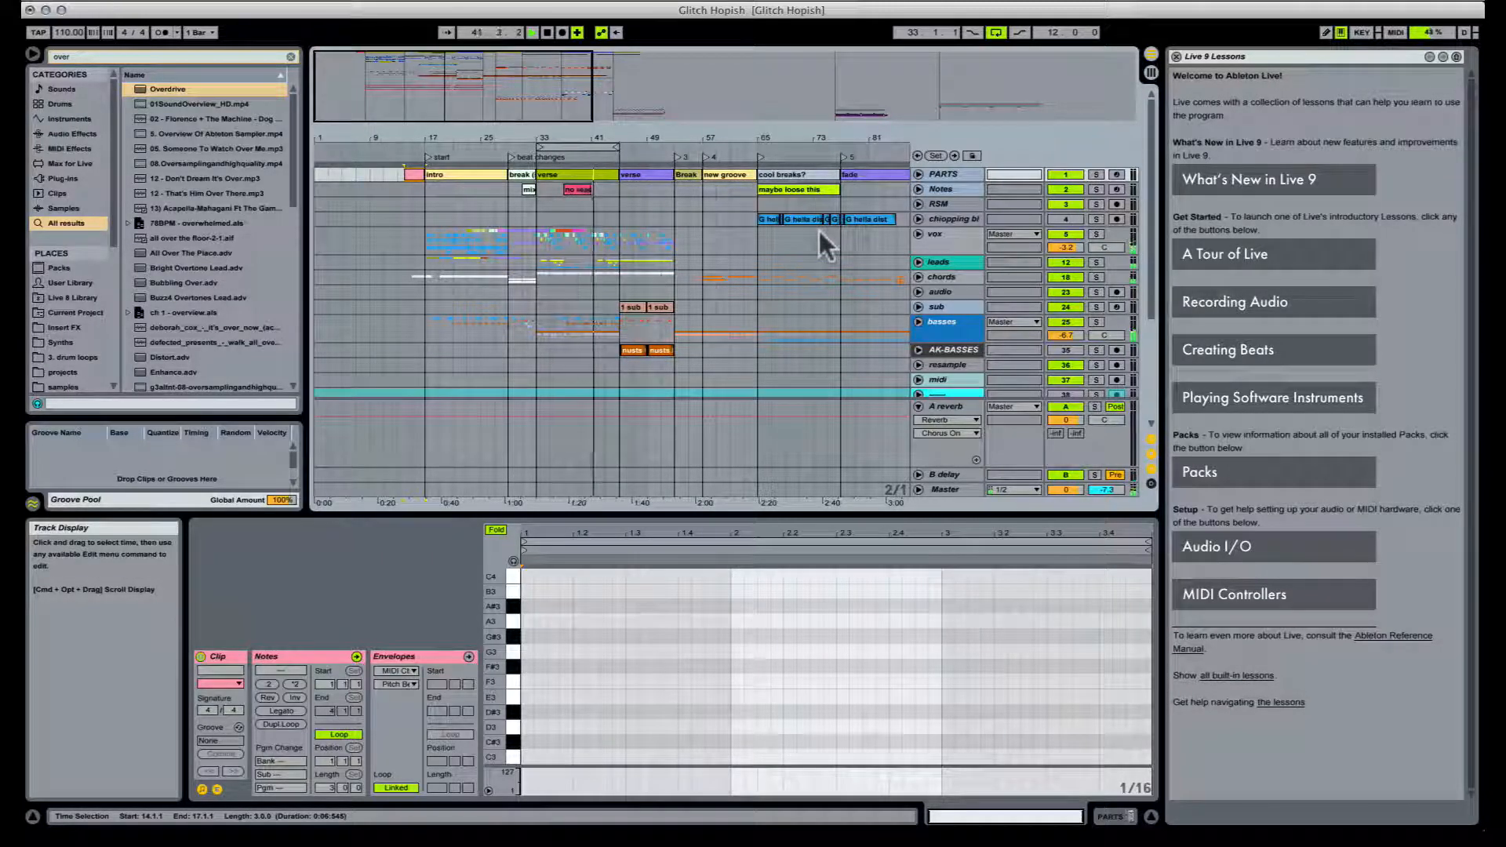
{"action": "left_click", "coordinate": [996, 33]}
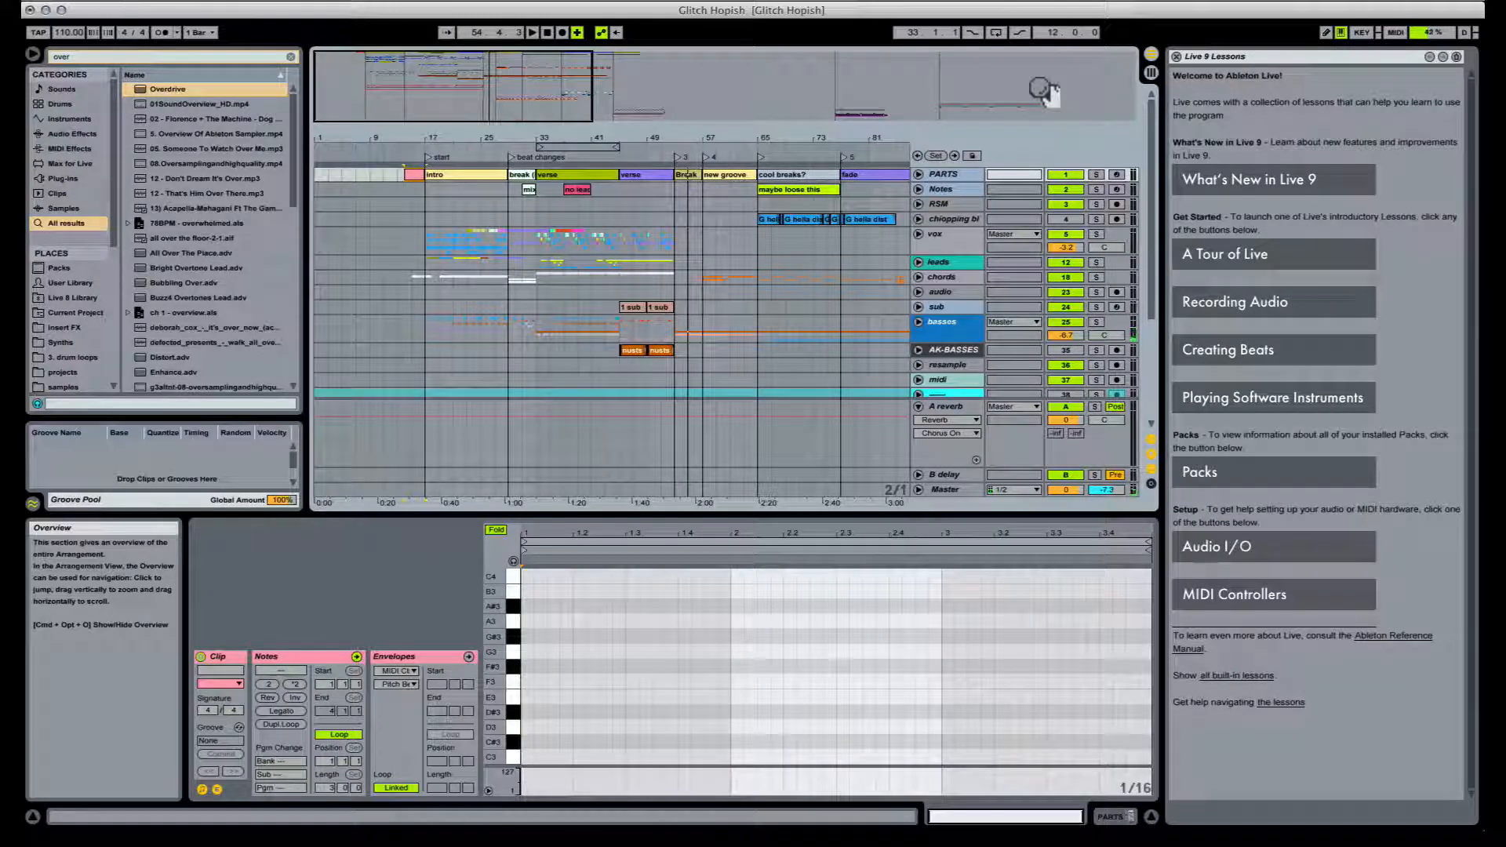
Step: Unfold the PARTS track and insert 128 bars of silence at 53.1.1, in front of the Break part
{"action": "left_click", "coordinate": [919, 173]}
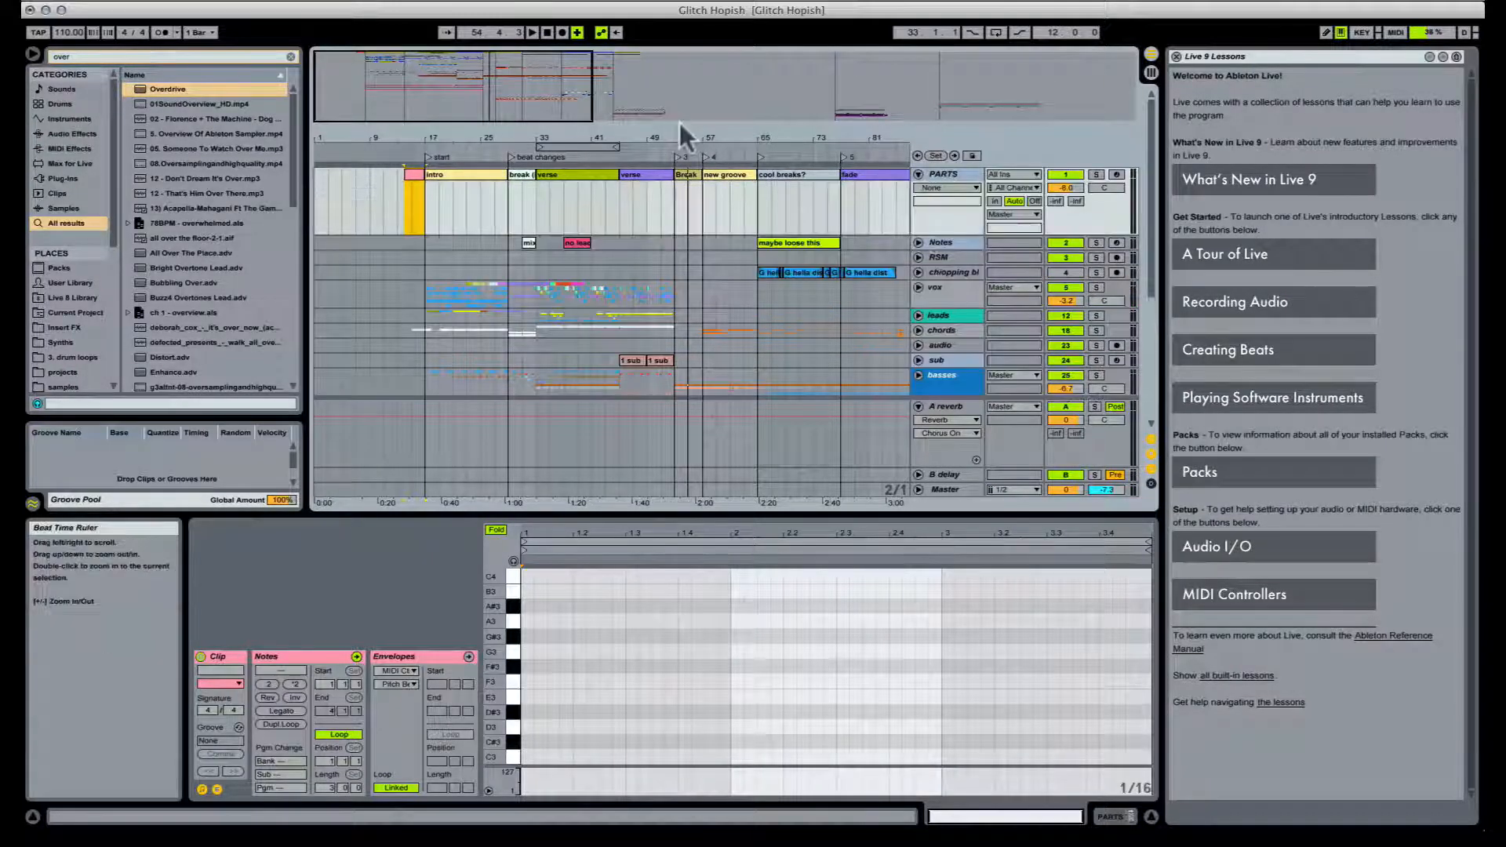
{"action": "left_click_drag", "start_coordinate": [680, 138], "coordinate": [656, 69]}
{"action": "left_click", "coordinate": [656, 195]}
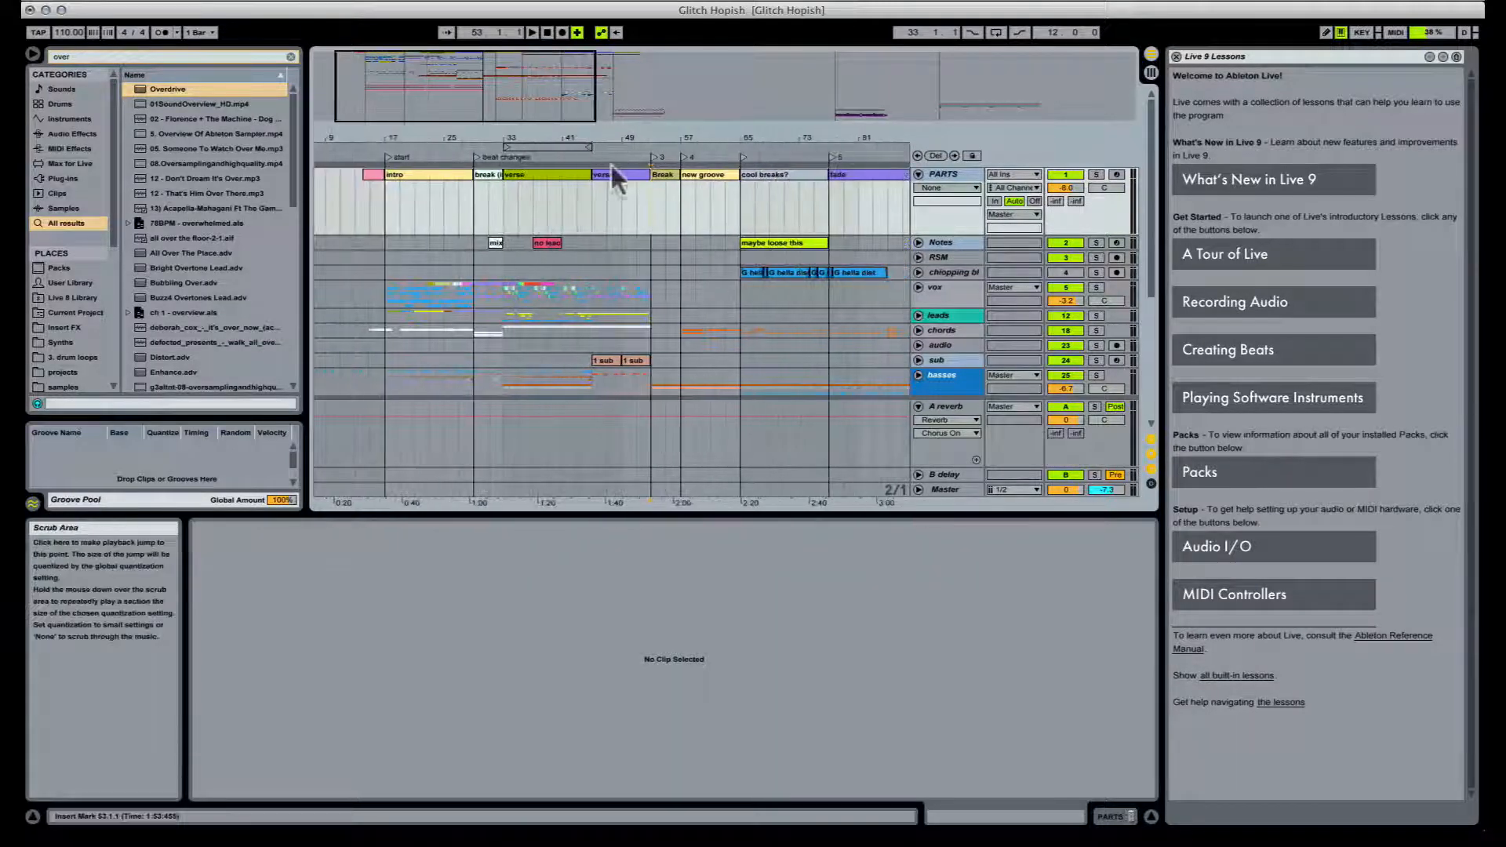
{"action": "left_click", "coordinate": [612, 174]}
{"action": "left_click", "coordinate": [667, 174]}
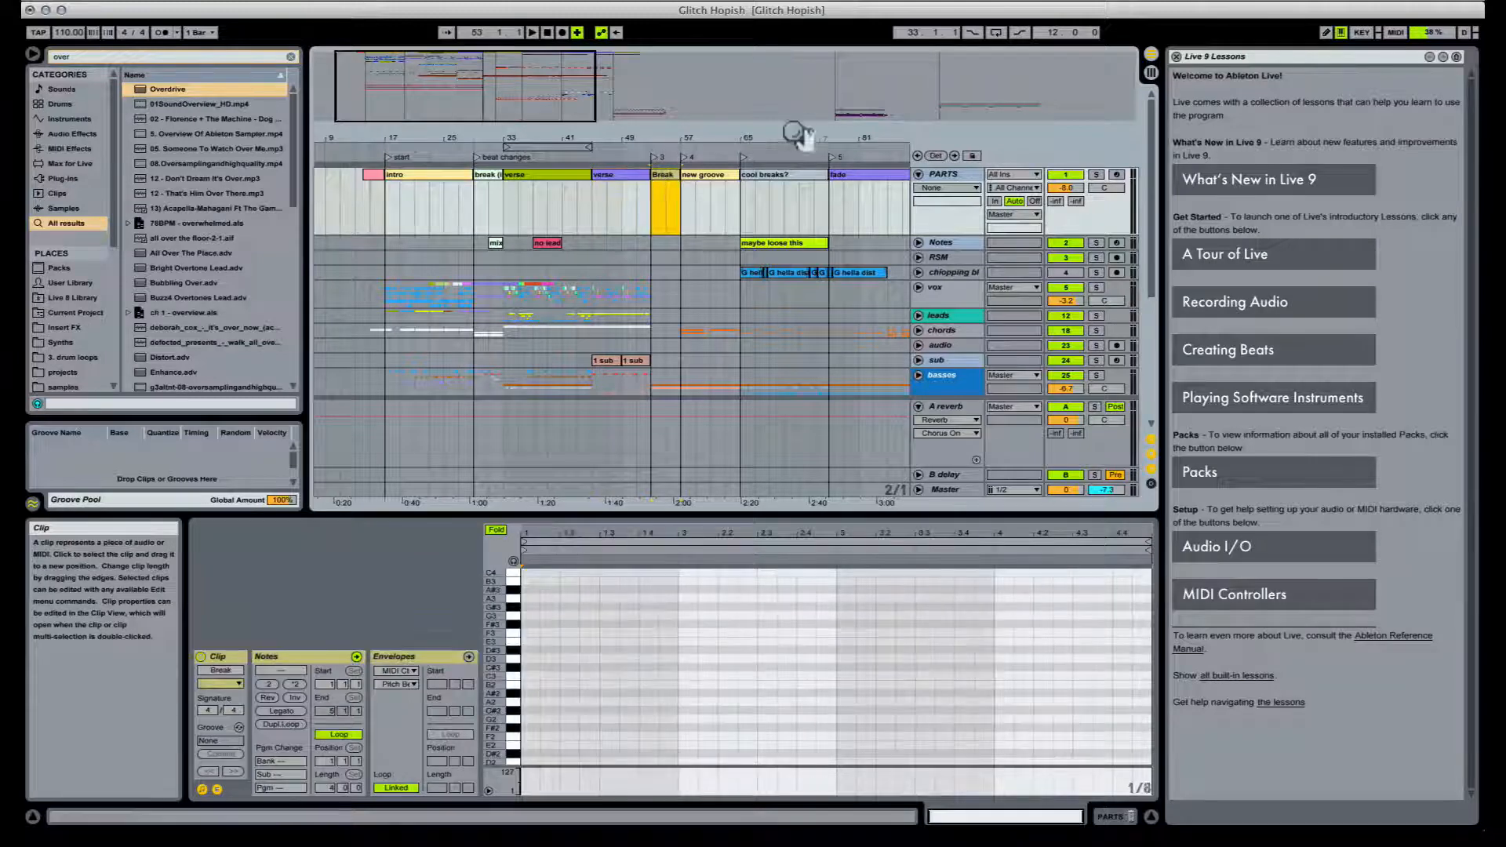
{"action": "left_click_drag", "start_coordinate": [775, 132], "coordinate": [607, 124]}
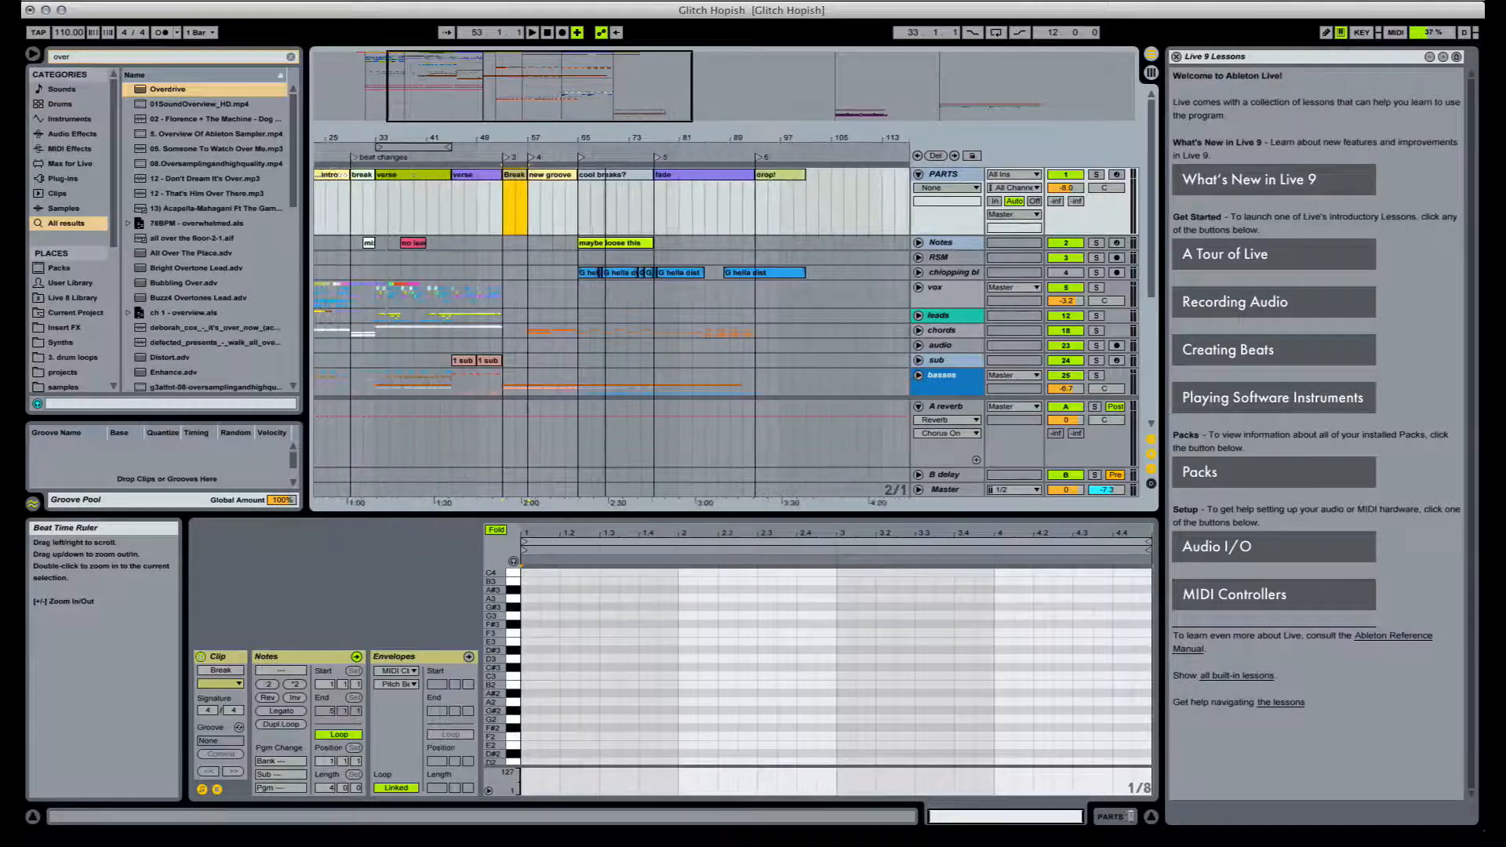
{"action": "left_click", "coordinate": [506, 202]}
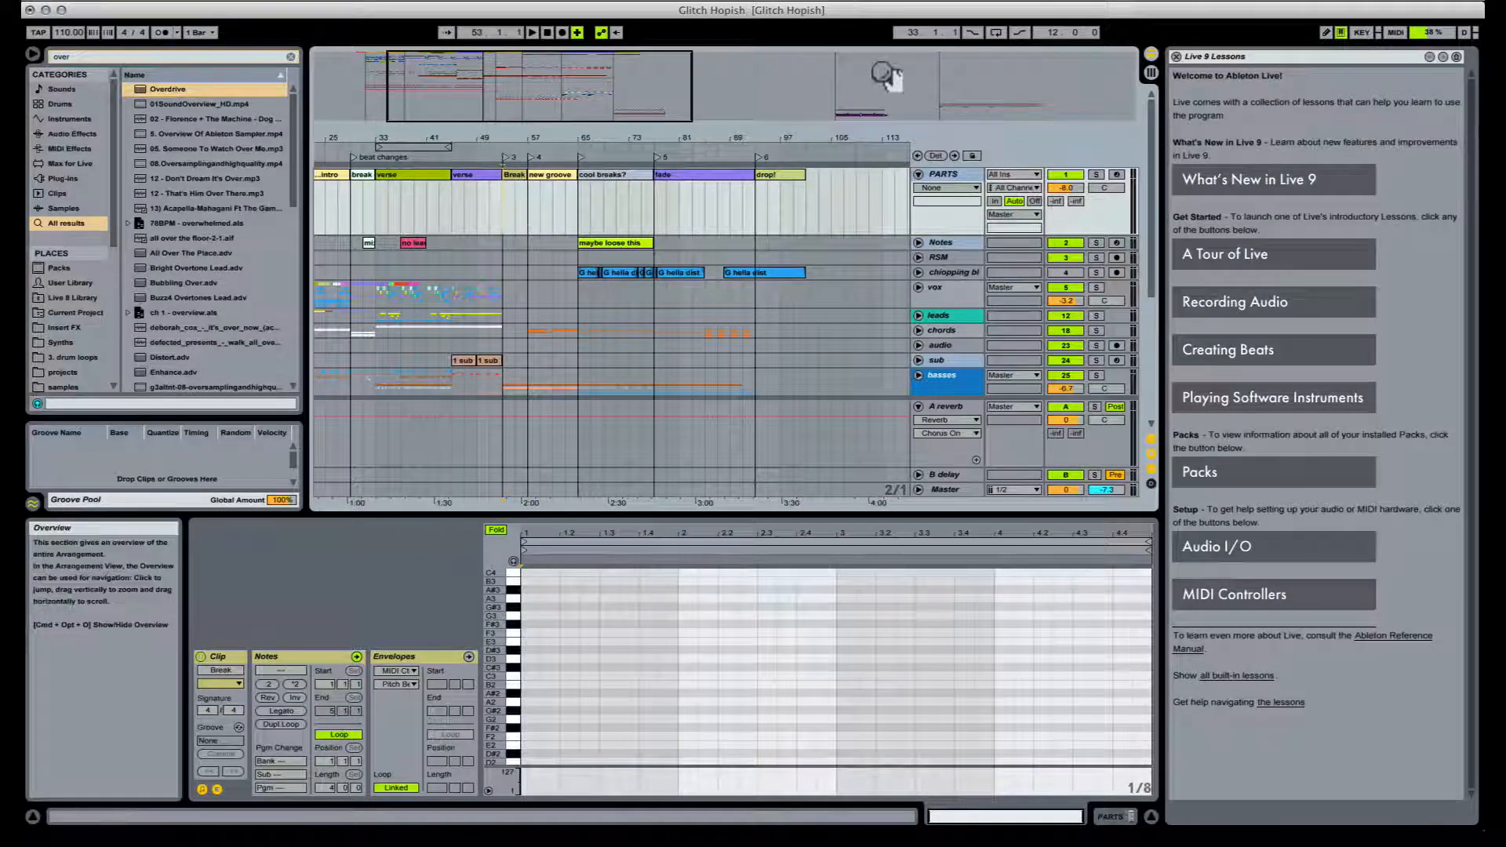
{"action": "key", "text": "super+i"}
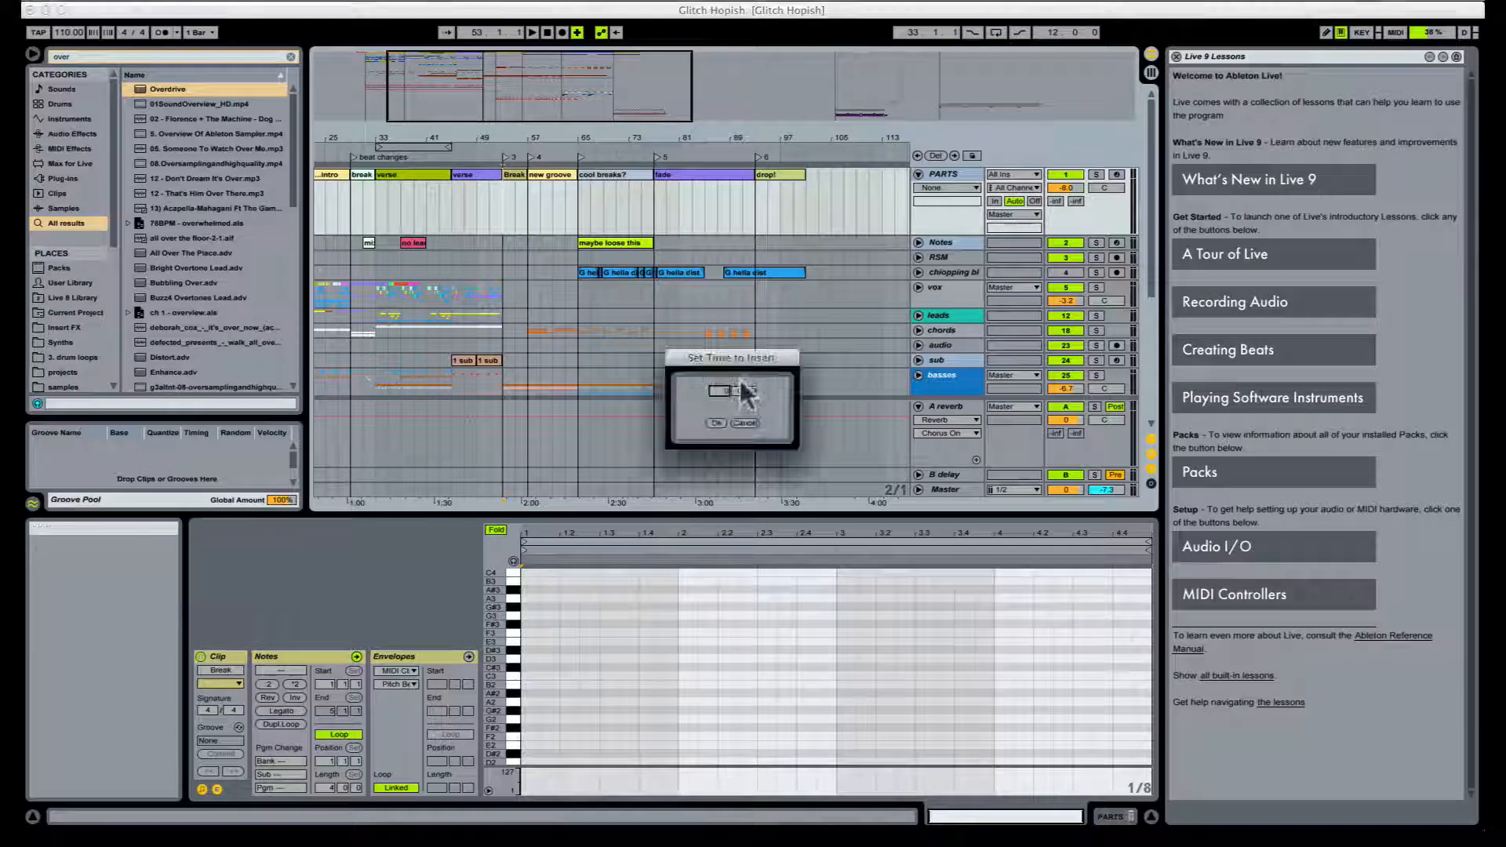
{"action": "type", "text": "5"}
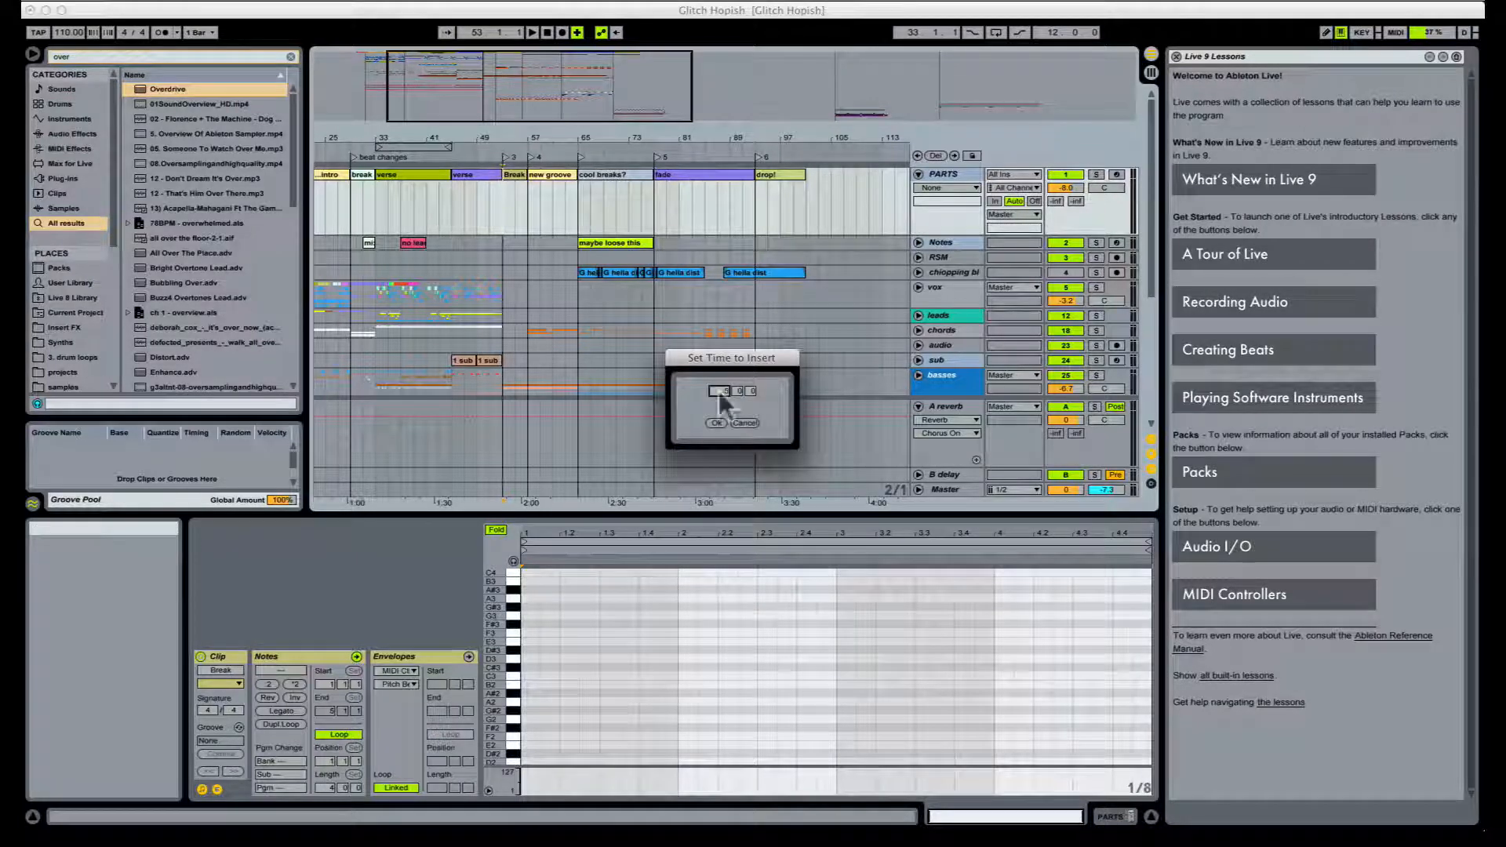
{"action": "type", "text": "128"}
{"action": "key", "text": "Return"}
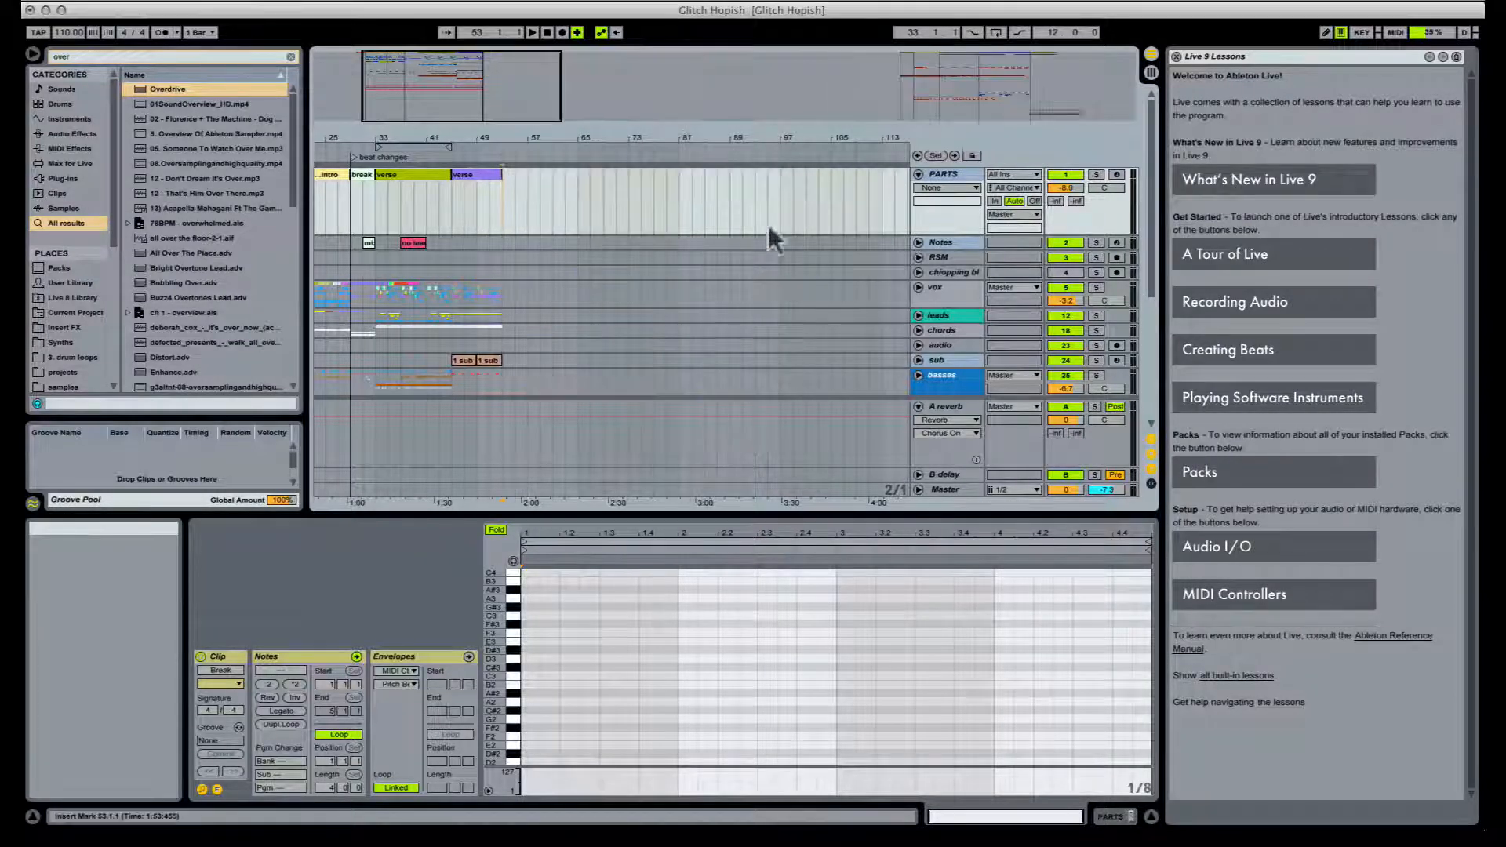
Step: Examine the parts from 14.1.1 to 53.1.1 and the empty stretch between the second verse and the Break
{"action": "left_click_drag", "start_coordinate": [702, 135], "coordinate": [702, 161]}
{"action": "left_click_drag", "start_coordinate": [495, 137], "coordinate": [494, 105]}
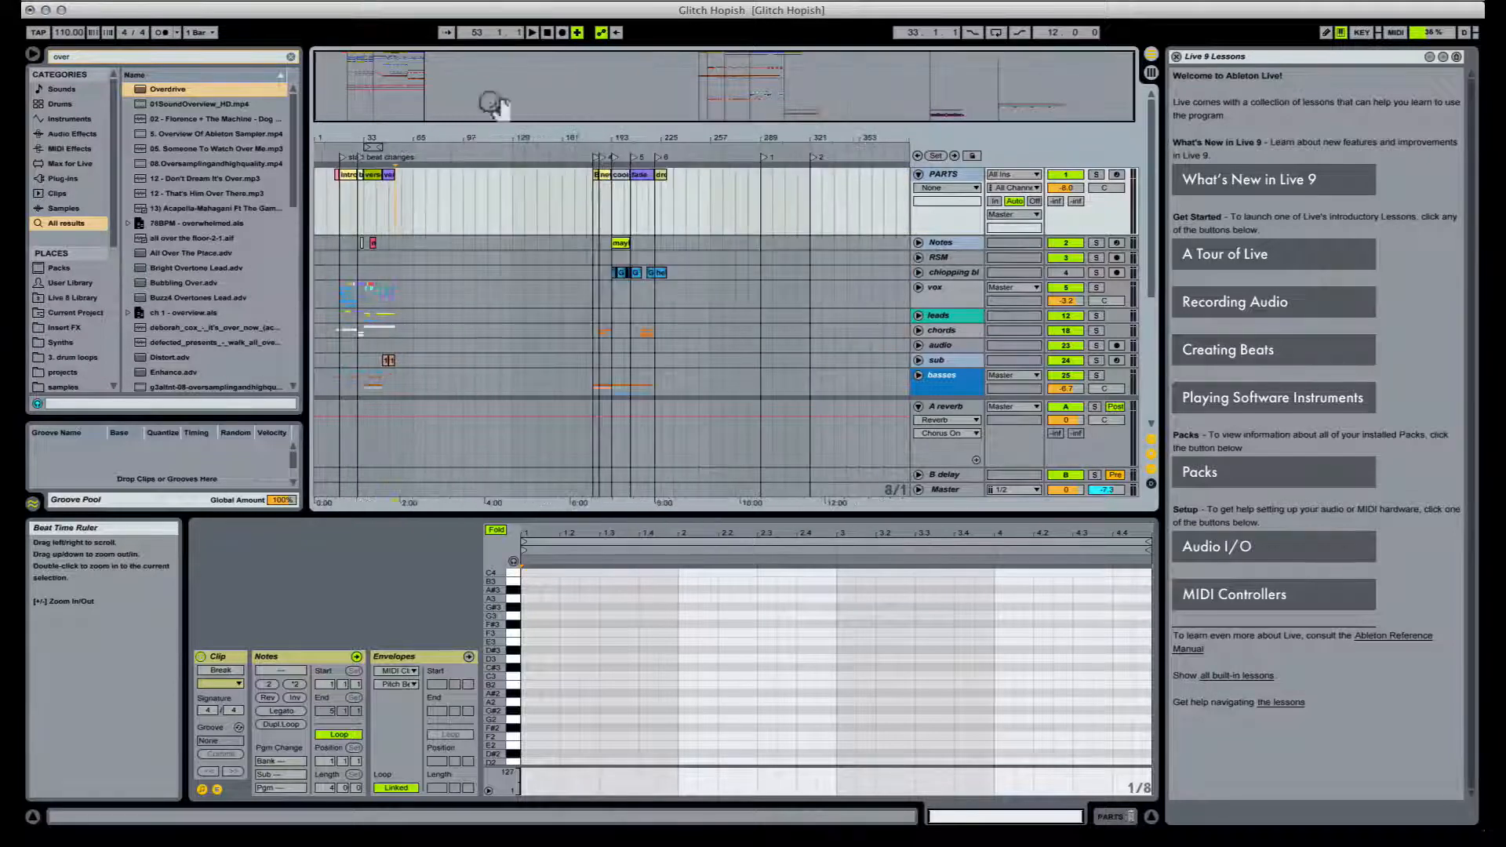
{"action": "left_click", "coordinate": [935, 2]}
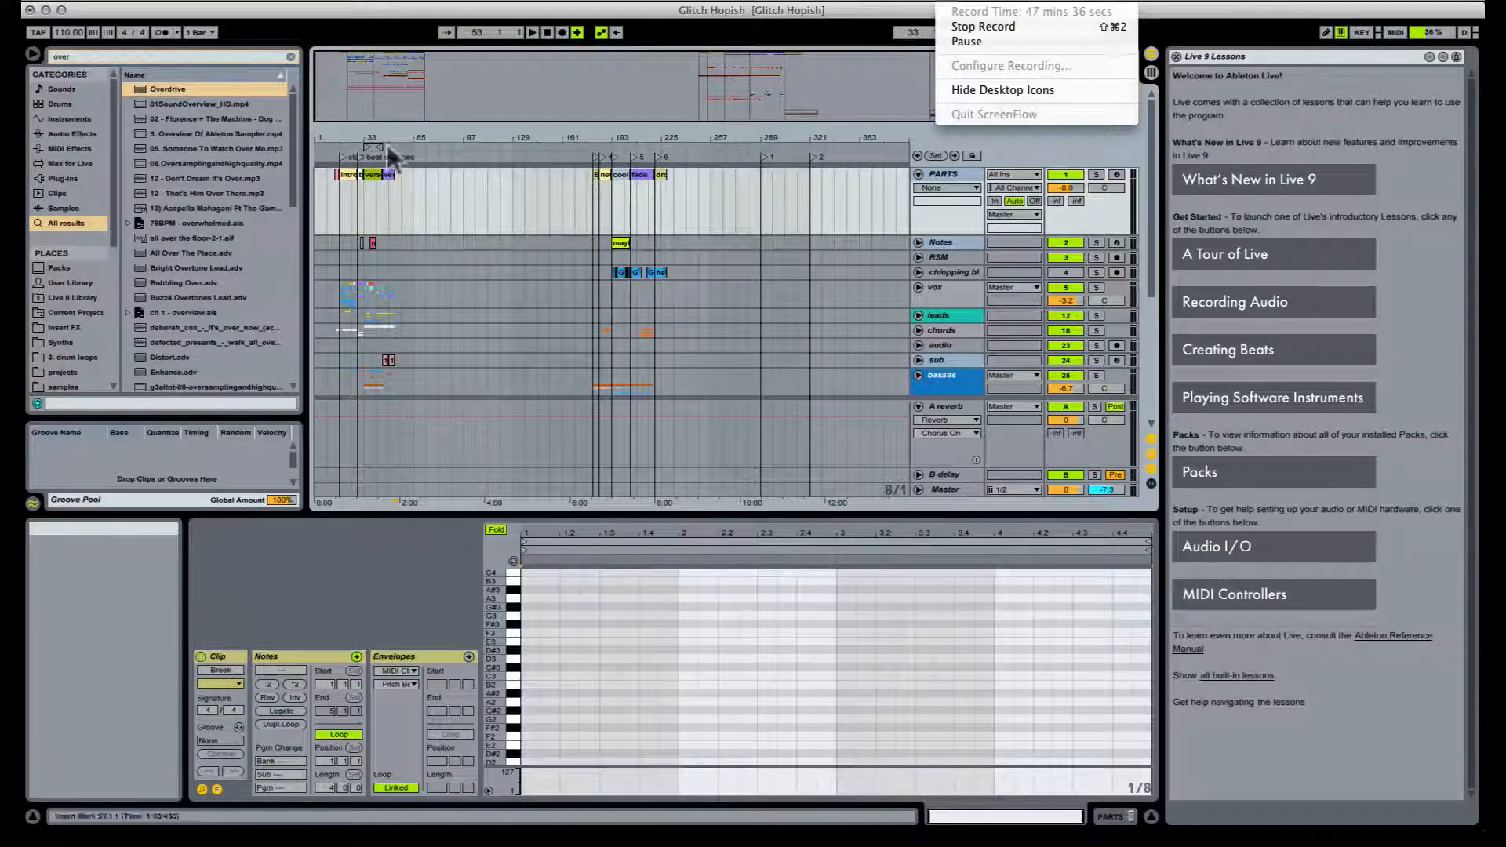
{"action": "left_click", "coordinate": [430, 135]}
{"action": "left_click_drag", "start_coordinate": [435, 140], "coordinate": [357, 177]}
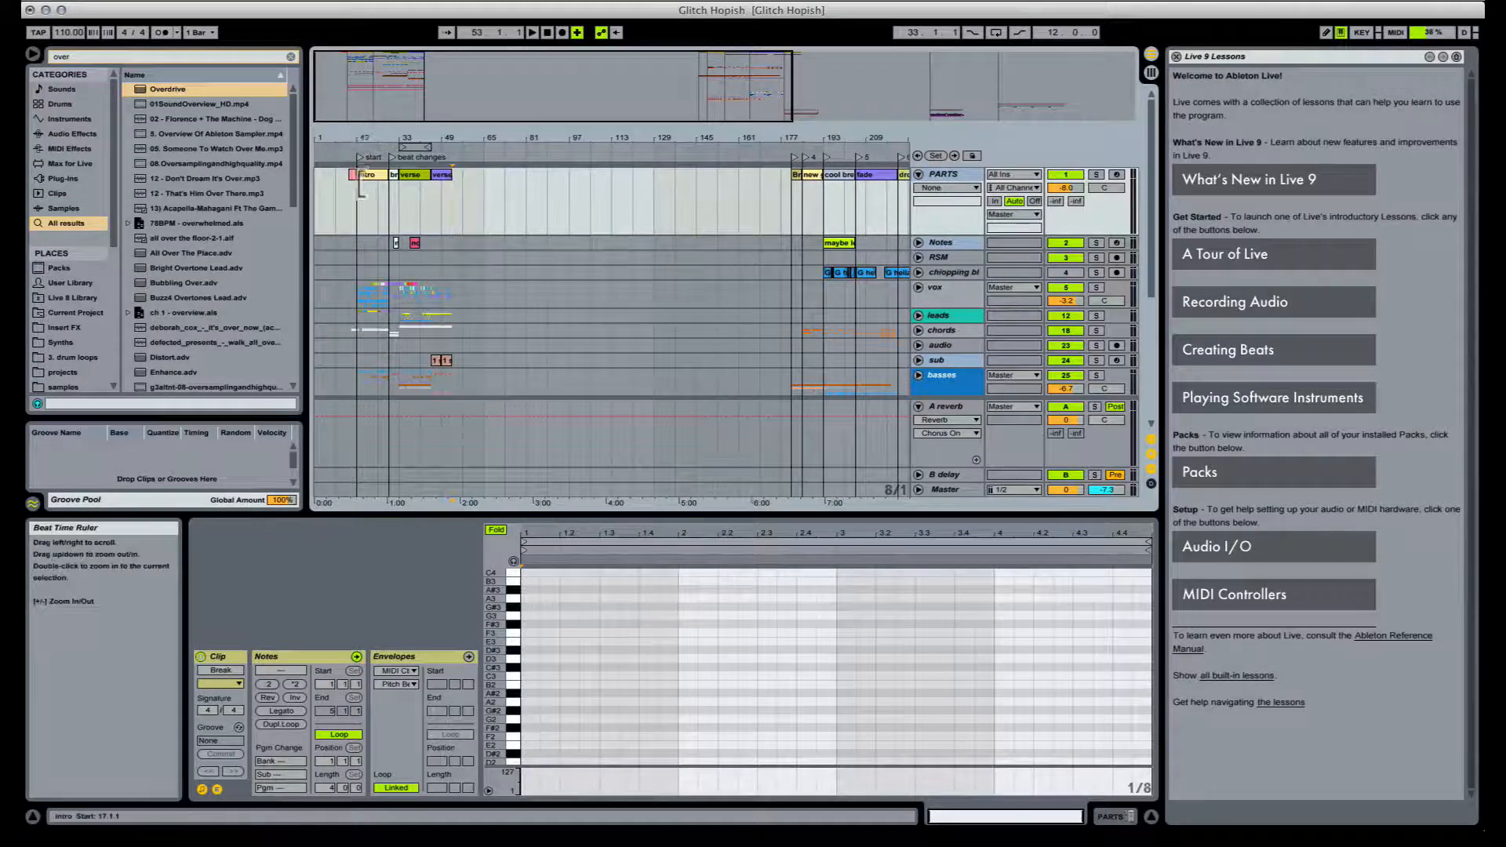
{"action": "left_click", "coordinate": [352, 171]}
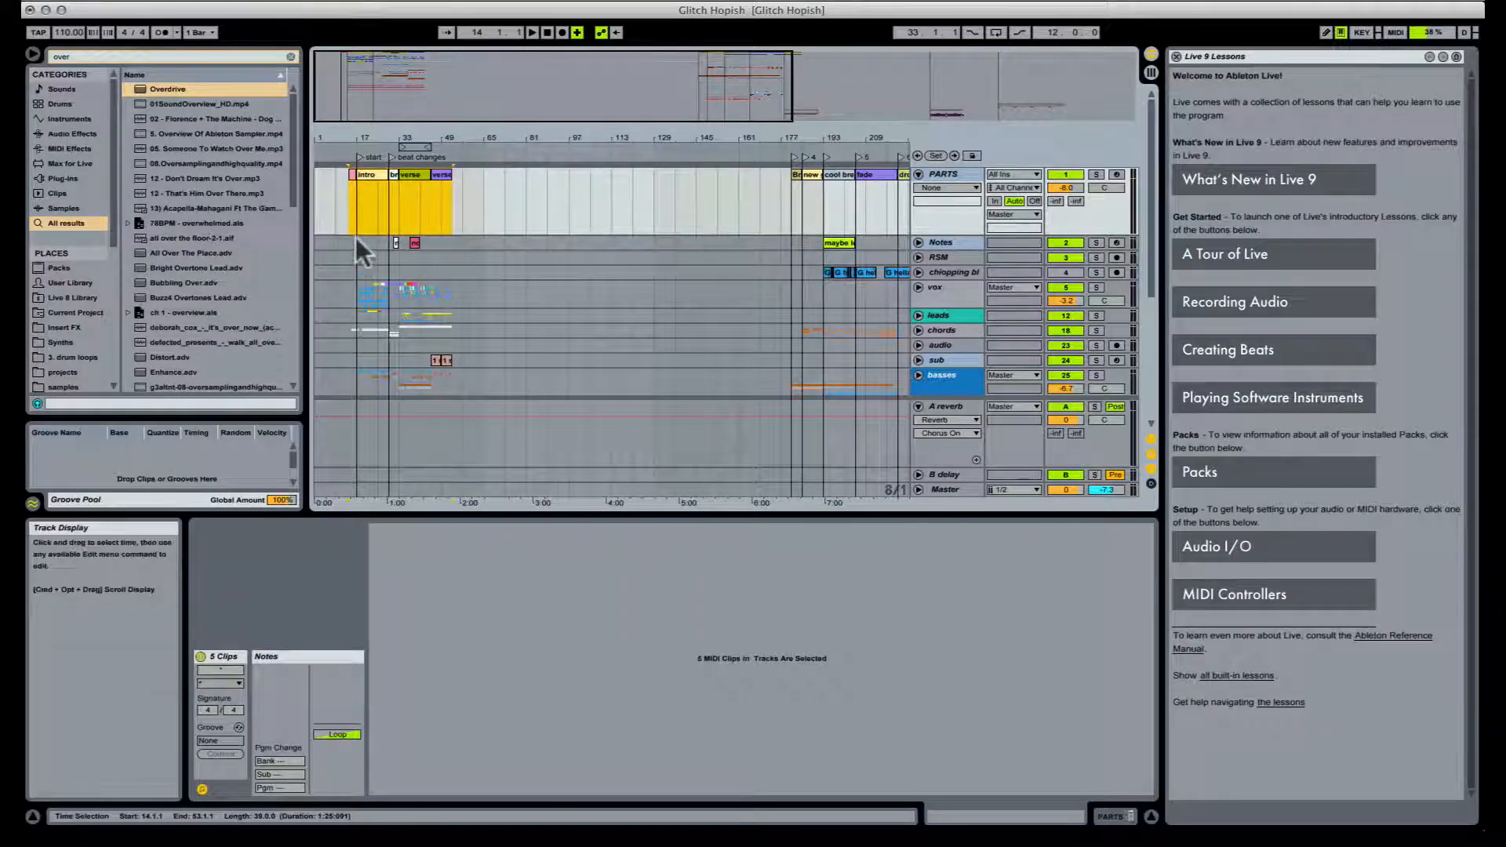
{"action": "left_click", "coordinate": [488, 205]}
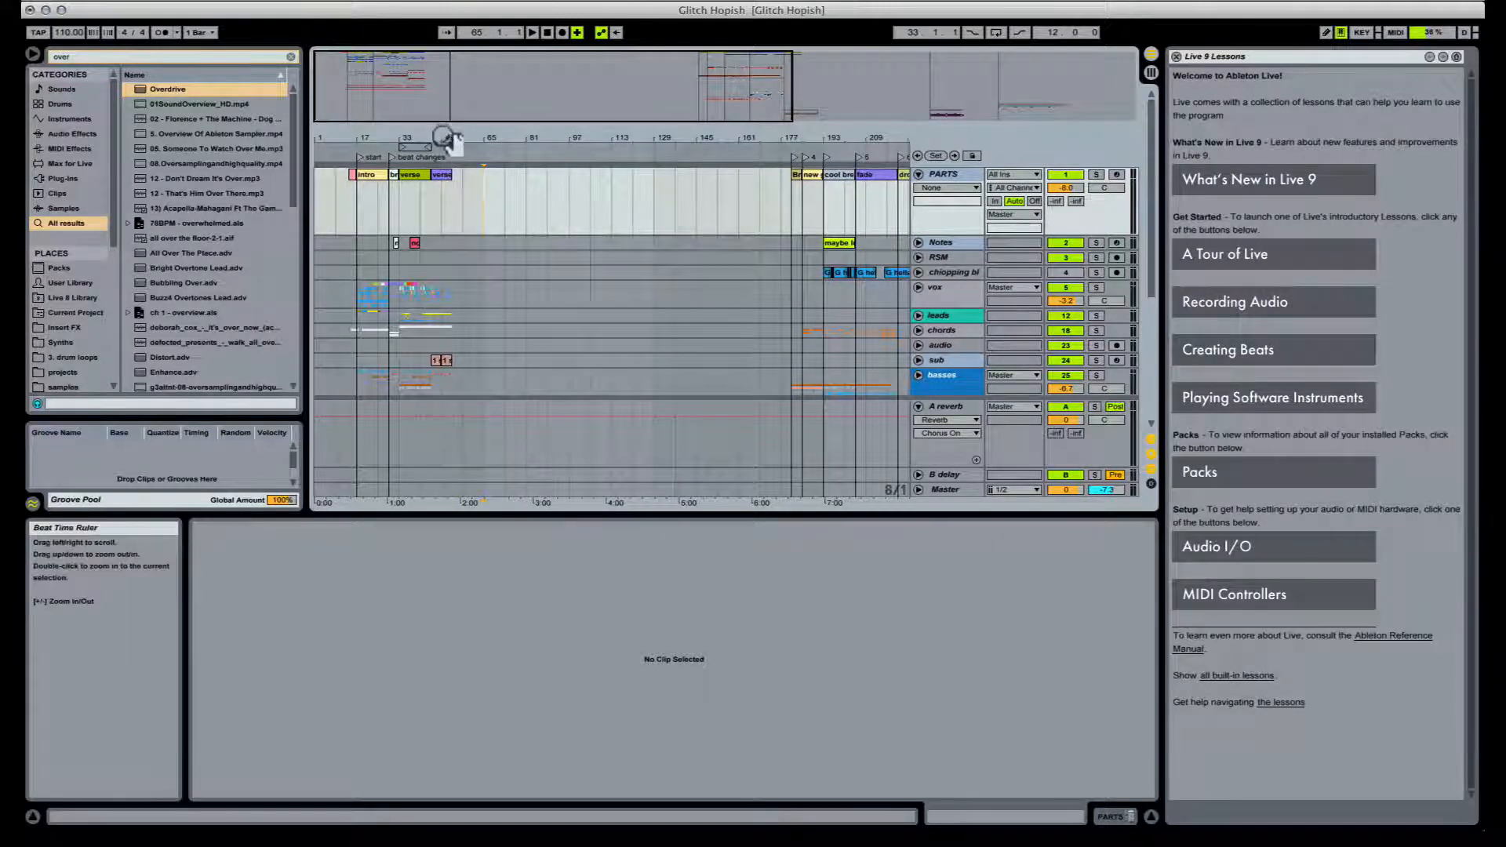
{"action": "left_click_drag", "start_coordinate": [451, 135], "coordinate": [451, 103]}
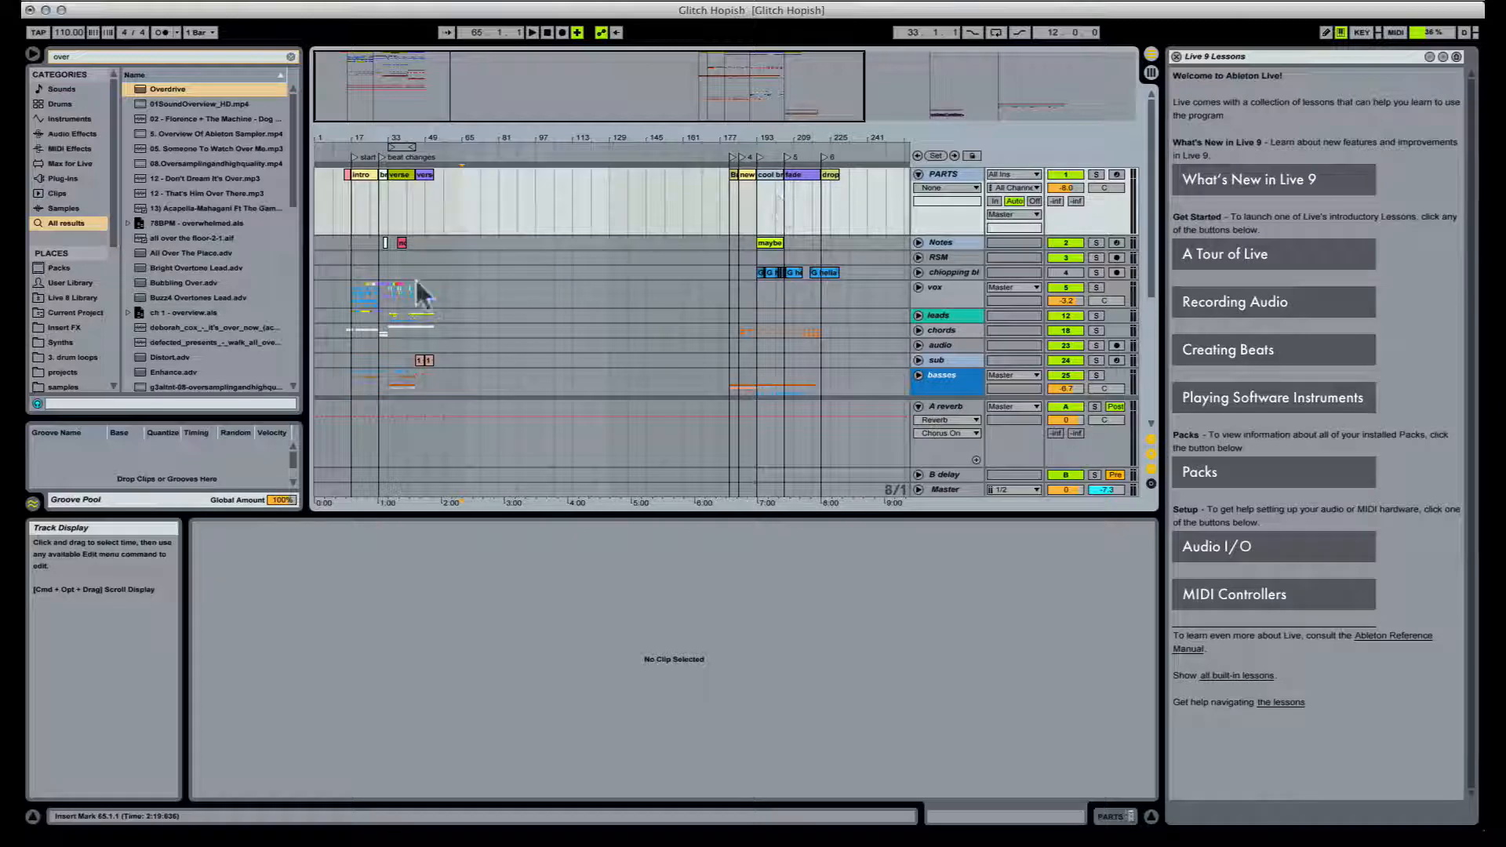
{"action": "left_click_drag", "start_coordinate": [367, 118], "coordinate": [398, 185]}
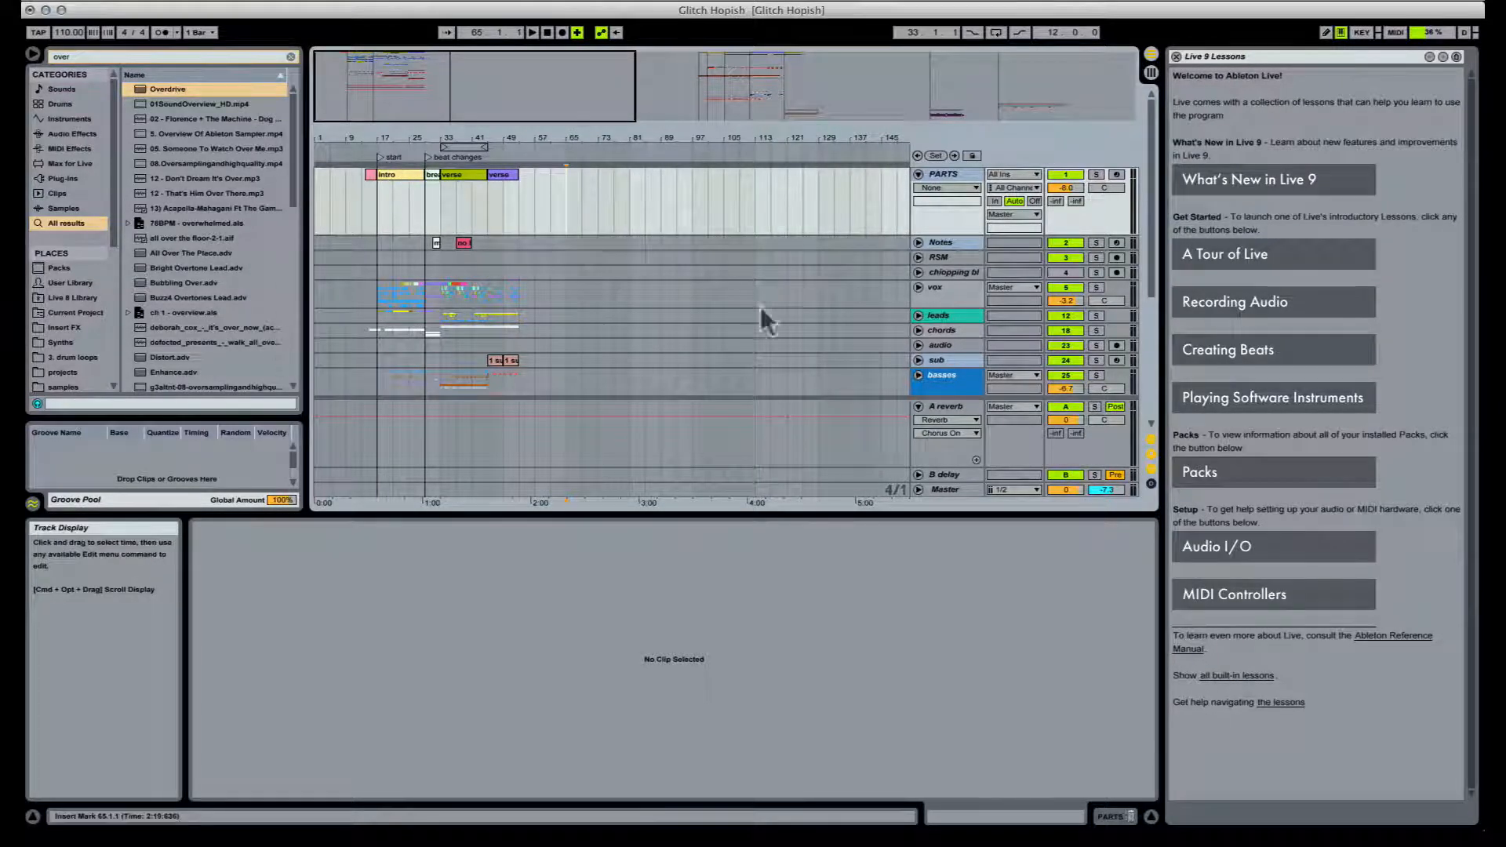
{"action": "left_click_drag", "start_coordinate": [613, 137], "coordinate": [489, 134]}
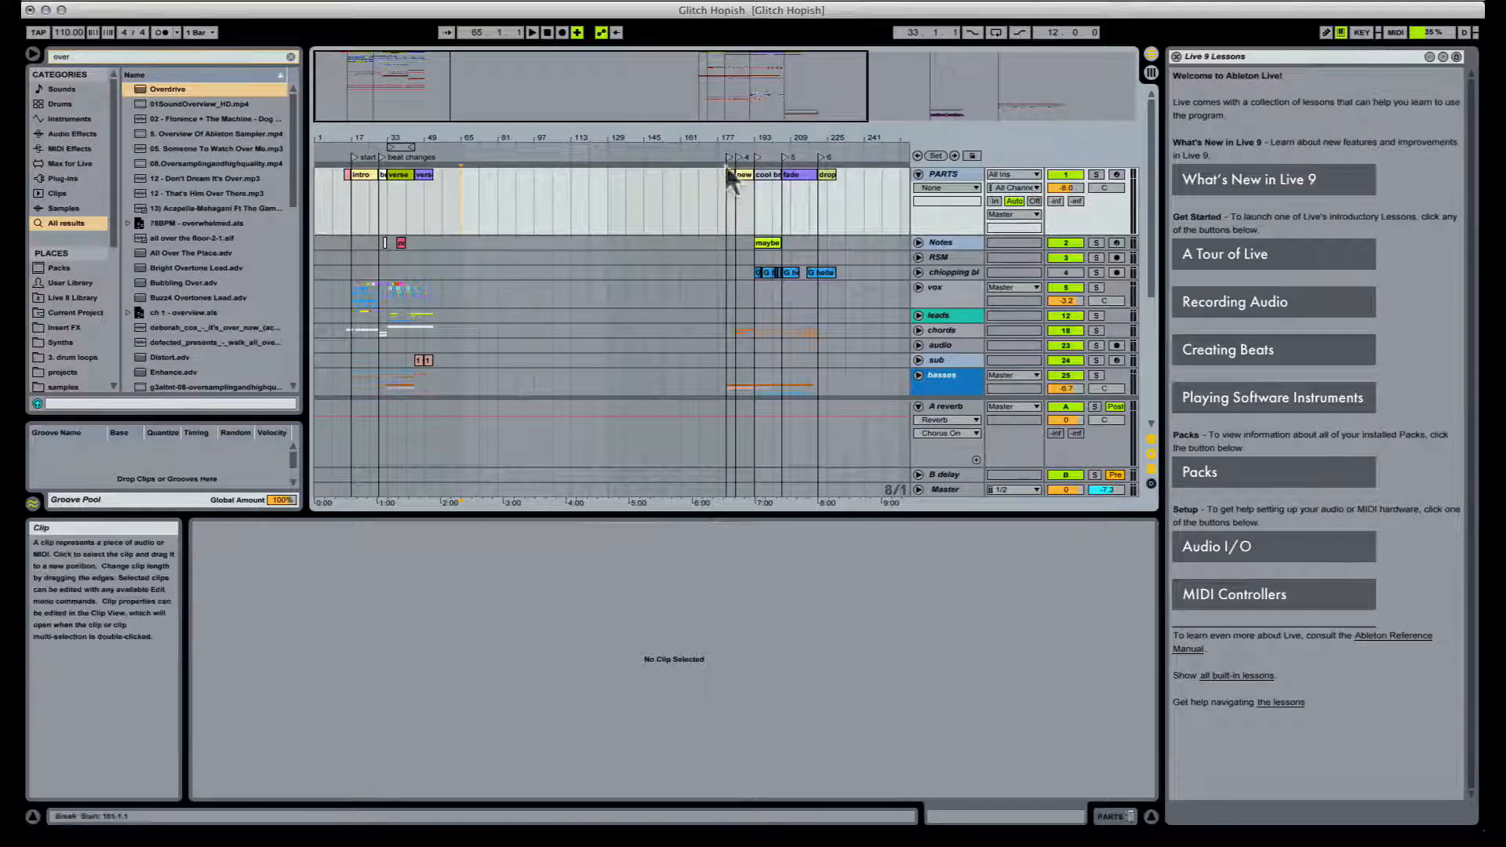
Step: Consolidate the Notes track from 181.1.1 to 233.1.1 into one clip and rename it "another song?"
{"action": "left_click", "coordinate": [718, 240]}
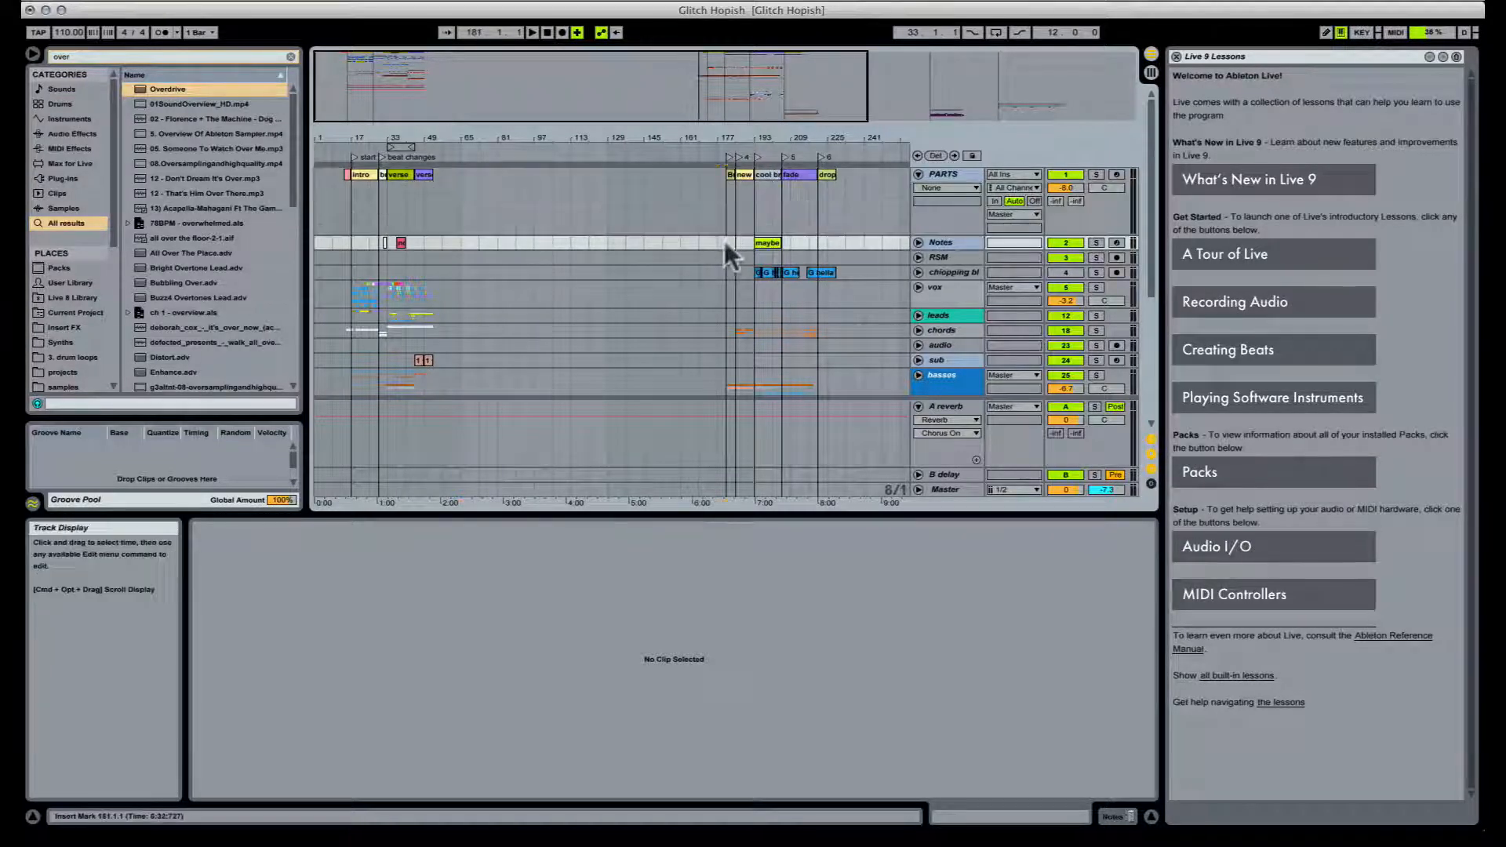
{"action": "left_click_drag", "start_coordinate": [724, 241], "coordinate": [845, 239]}
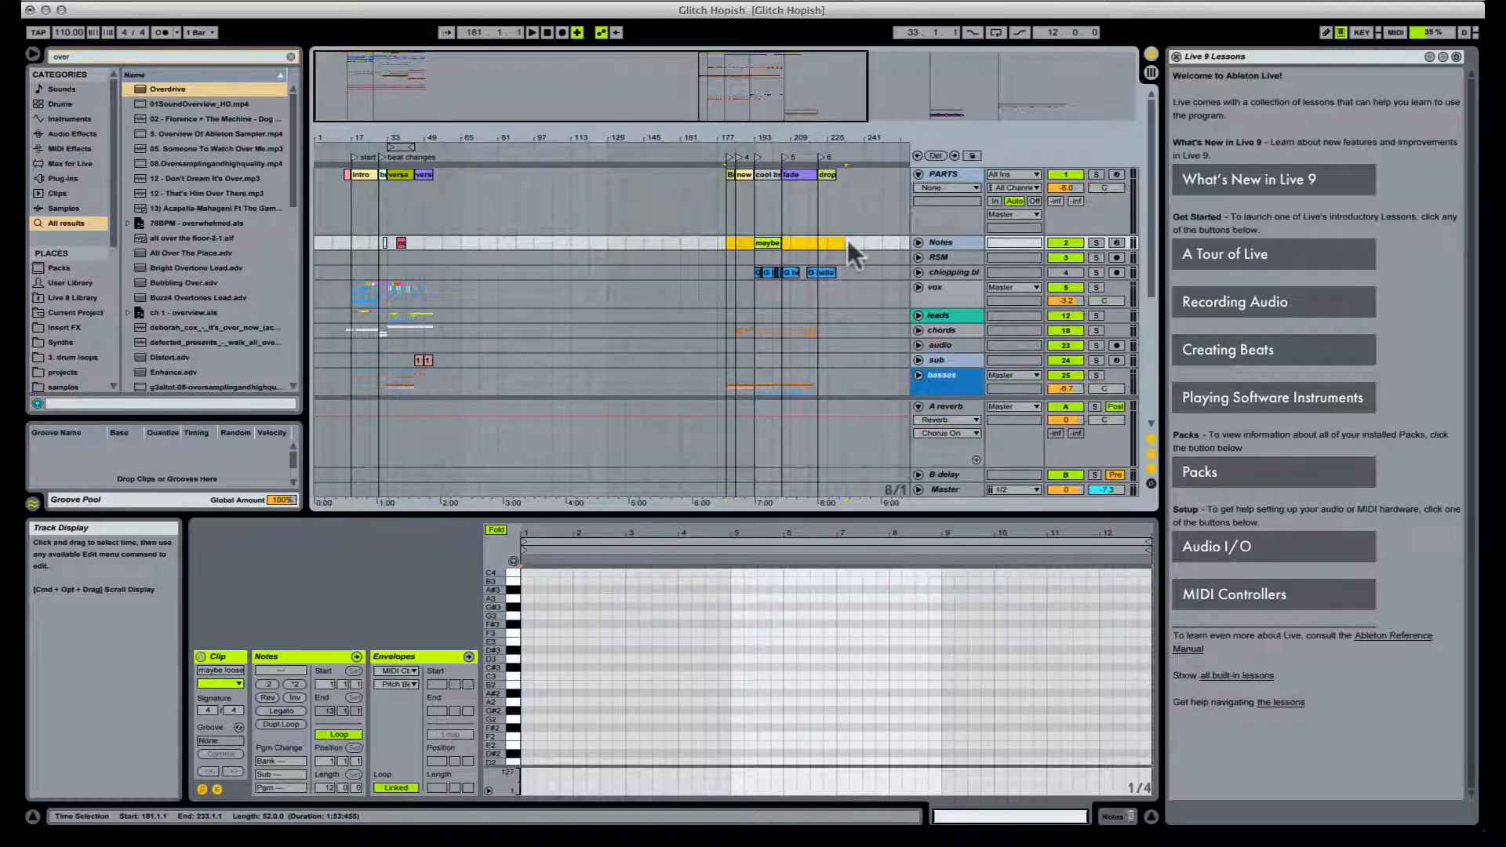
{"action": "key", "text": "super+j"}
{"action": "key", "text": "super+r"}
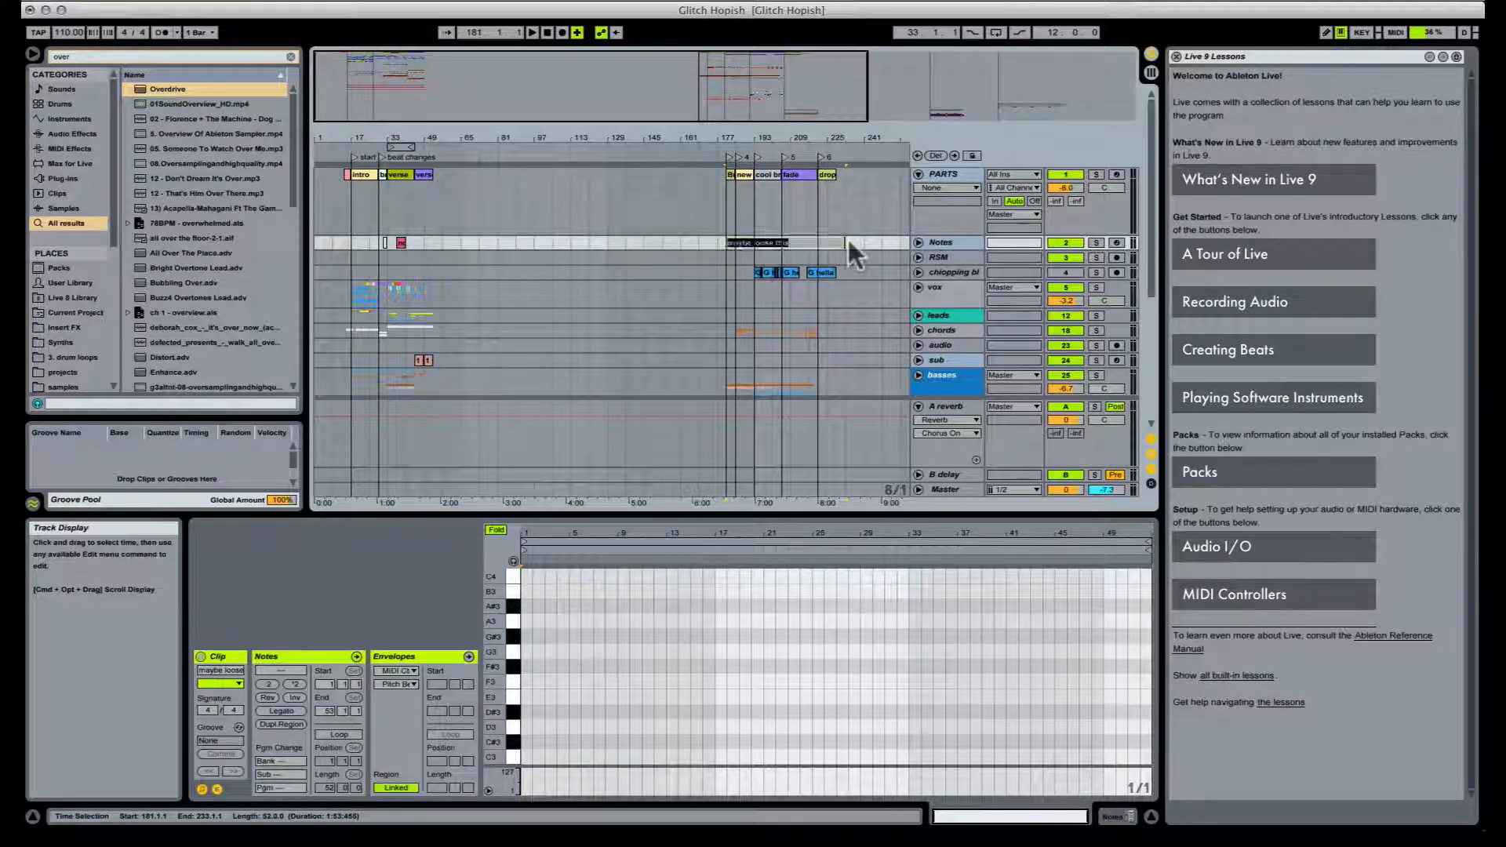
{"action": "type", "text": "another song?"}
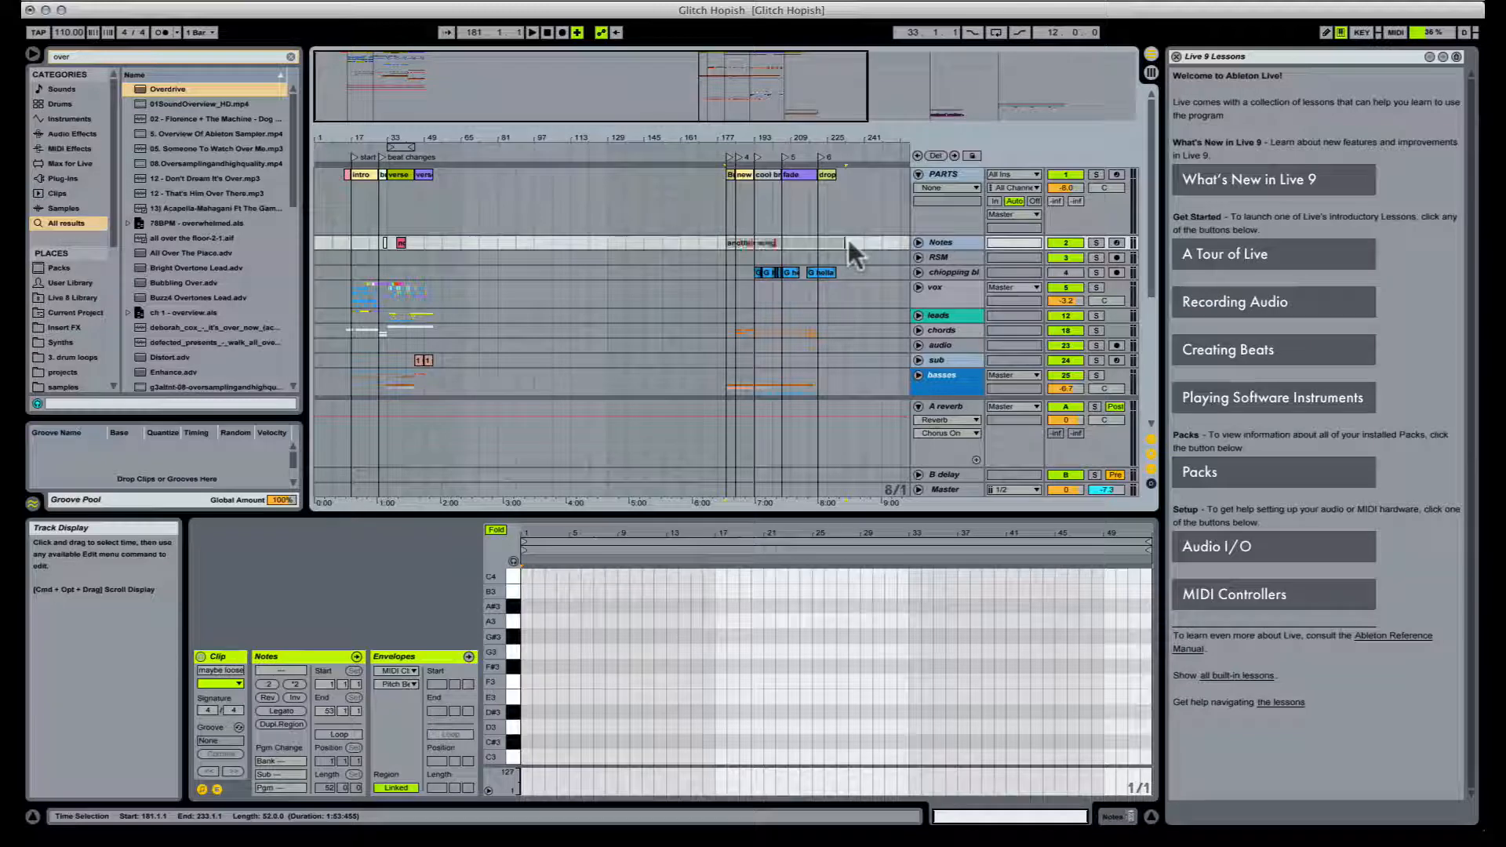
{"action": "key", "text": "Return"}
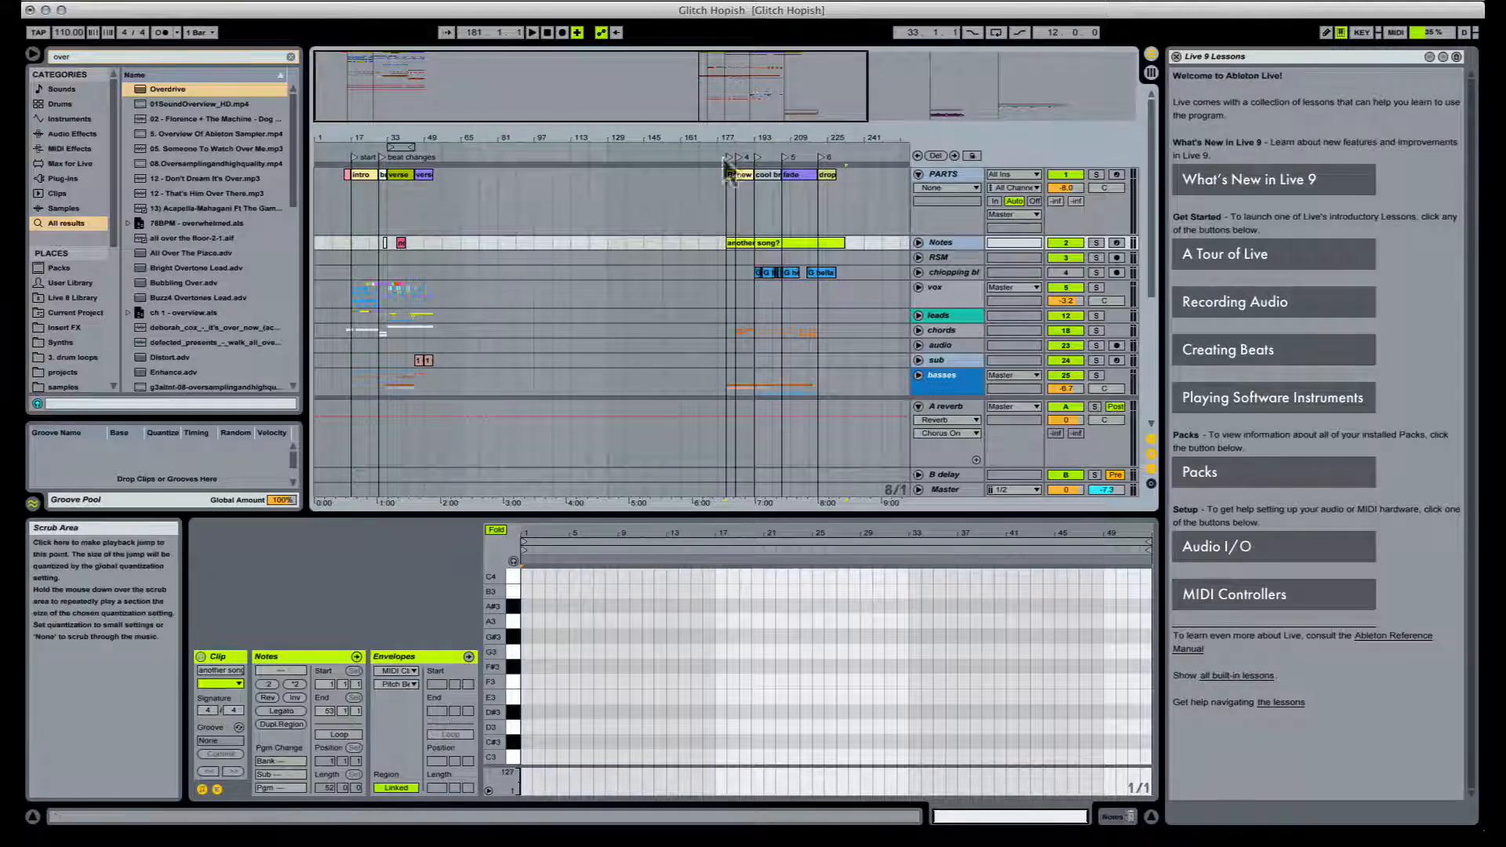
Step: Delete the four bars of time from 177.1.1 to 181.1.1, directly before the Break part
{"action": "left_click_drag", "start_coordinate": [725, 140], "coordinate": [716, 215]}
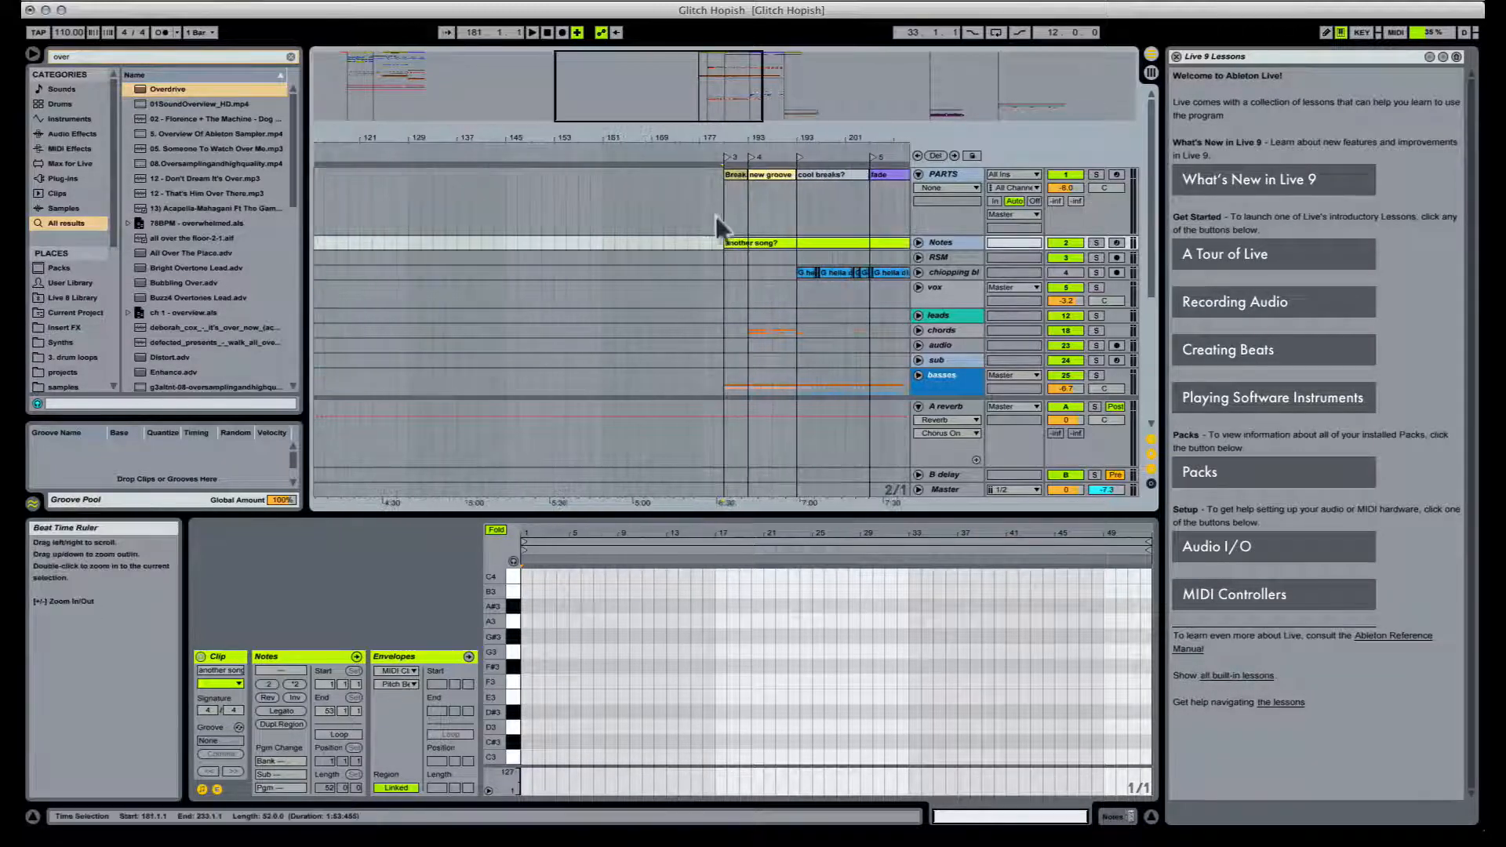
{"action": "left_click", "coordinate": [706, 191]}
{"action": "left_click", "coordinate": [100, 2]}
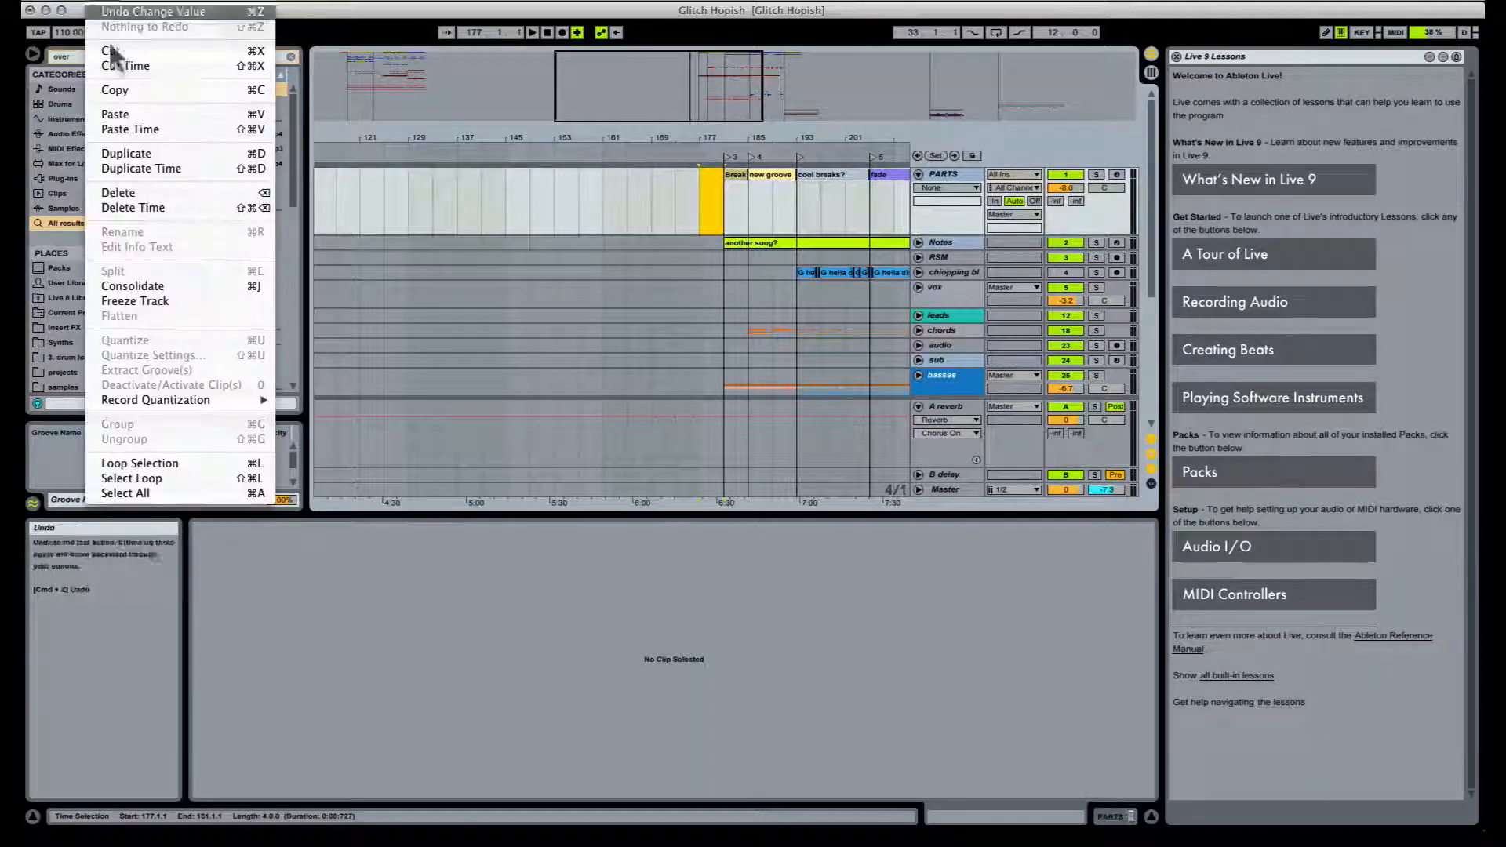
{"action": "left_click", "coordinate": [149, 208]}
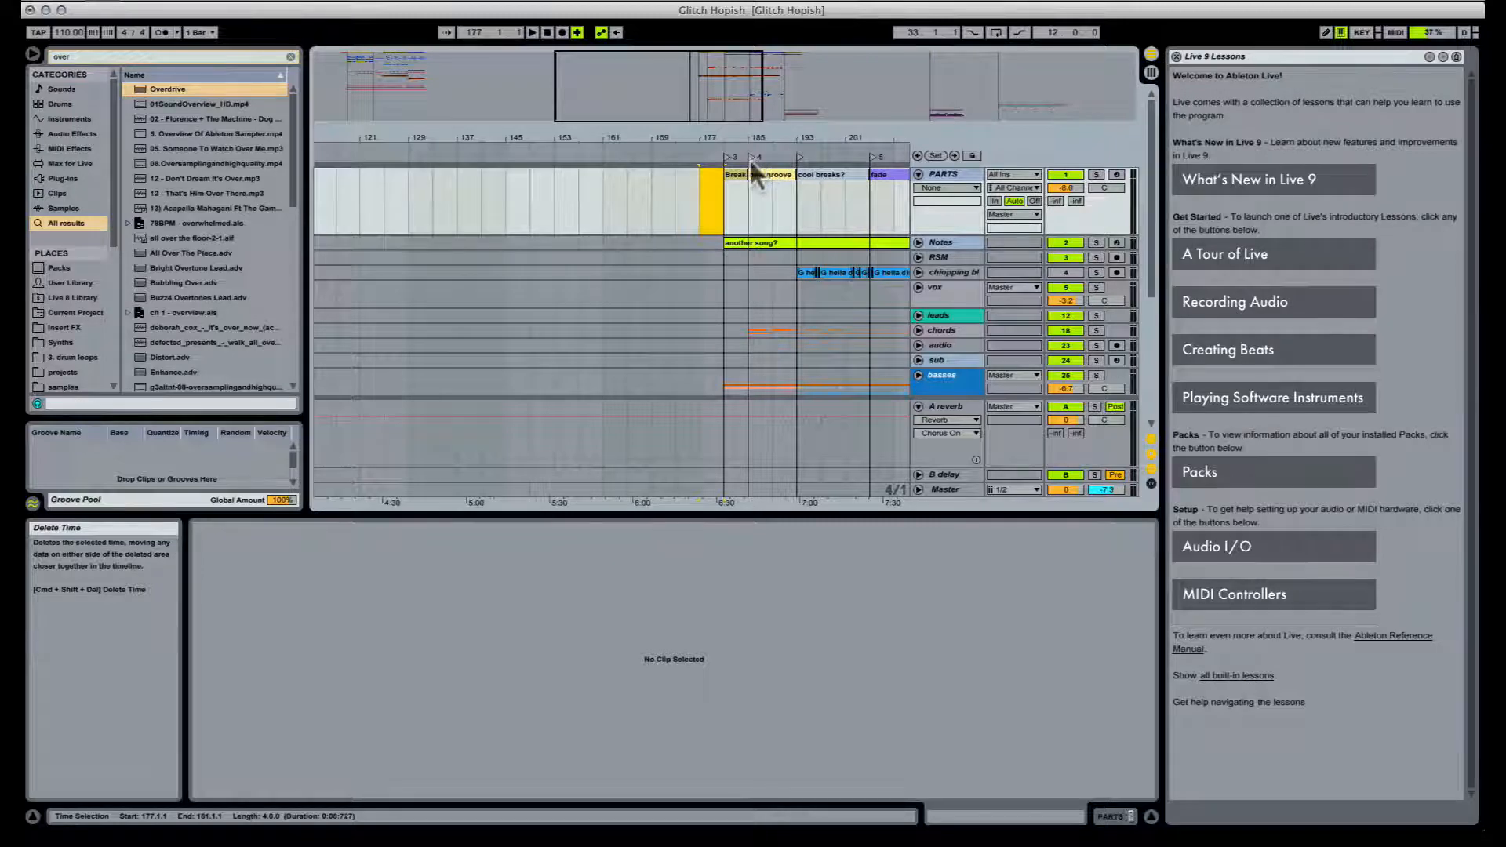
{"action": "key", "text": "super+shift+Delete"}
Step: Check the scenes in Session View and open the name of the locator at the start of the Break
{"action": "key", "text": "Tab"}
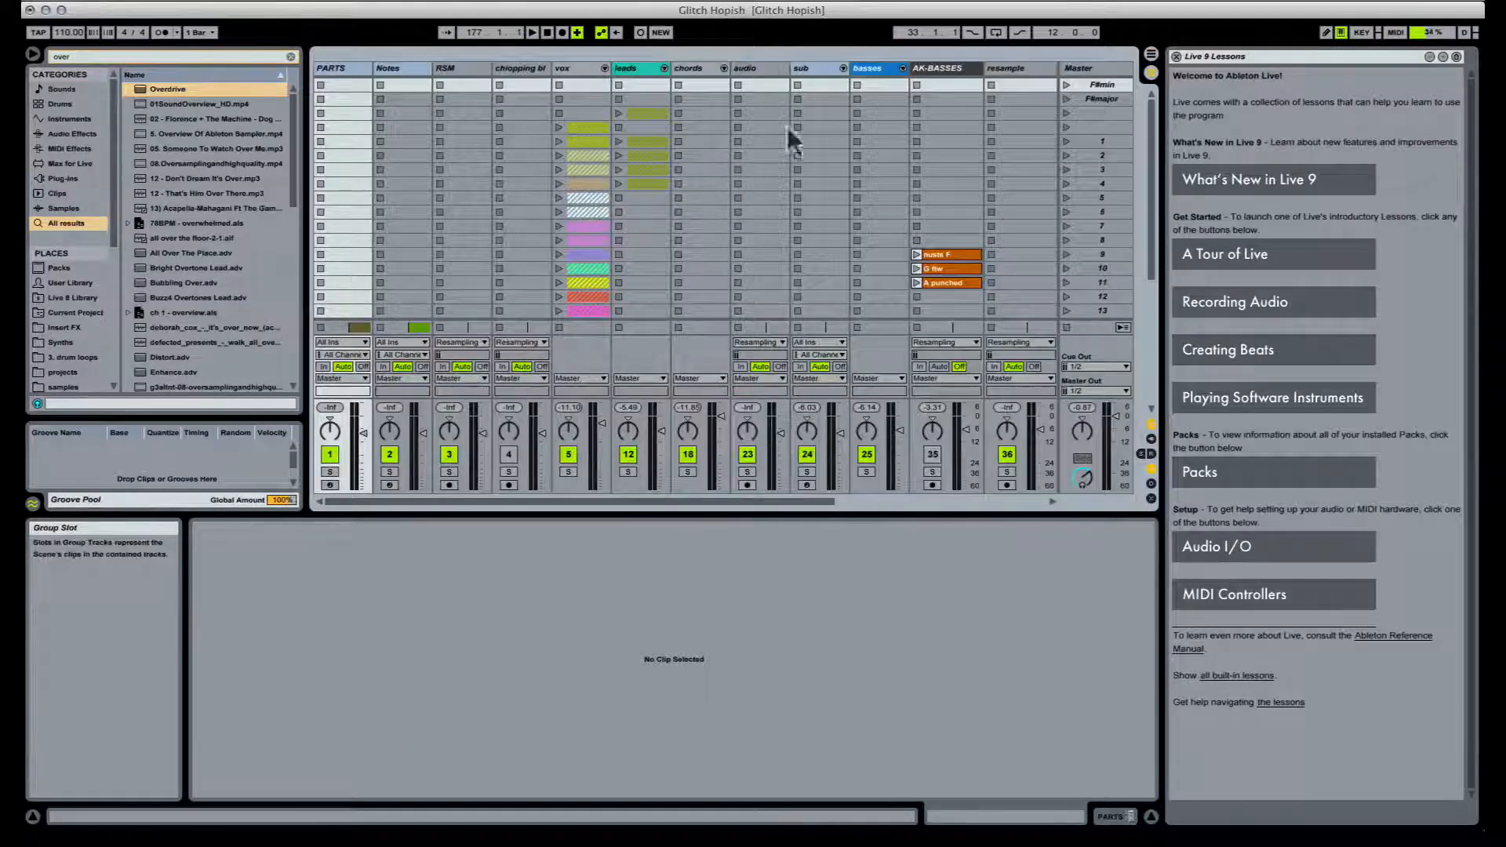
{"action": "key", "text": "Tab"}
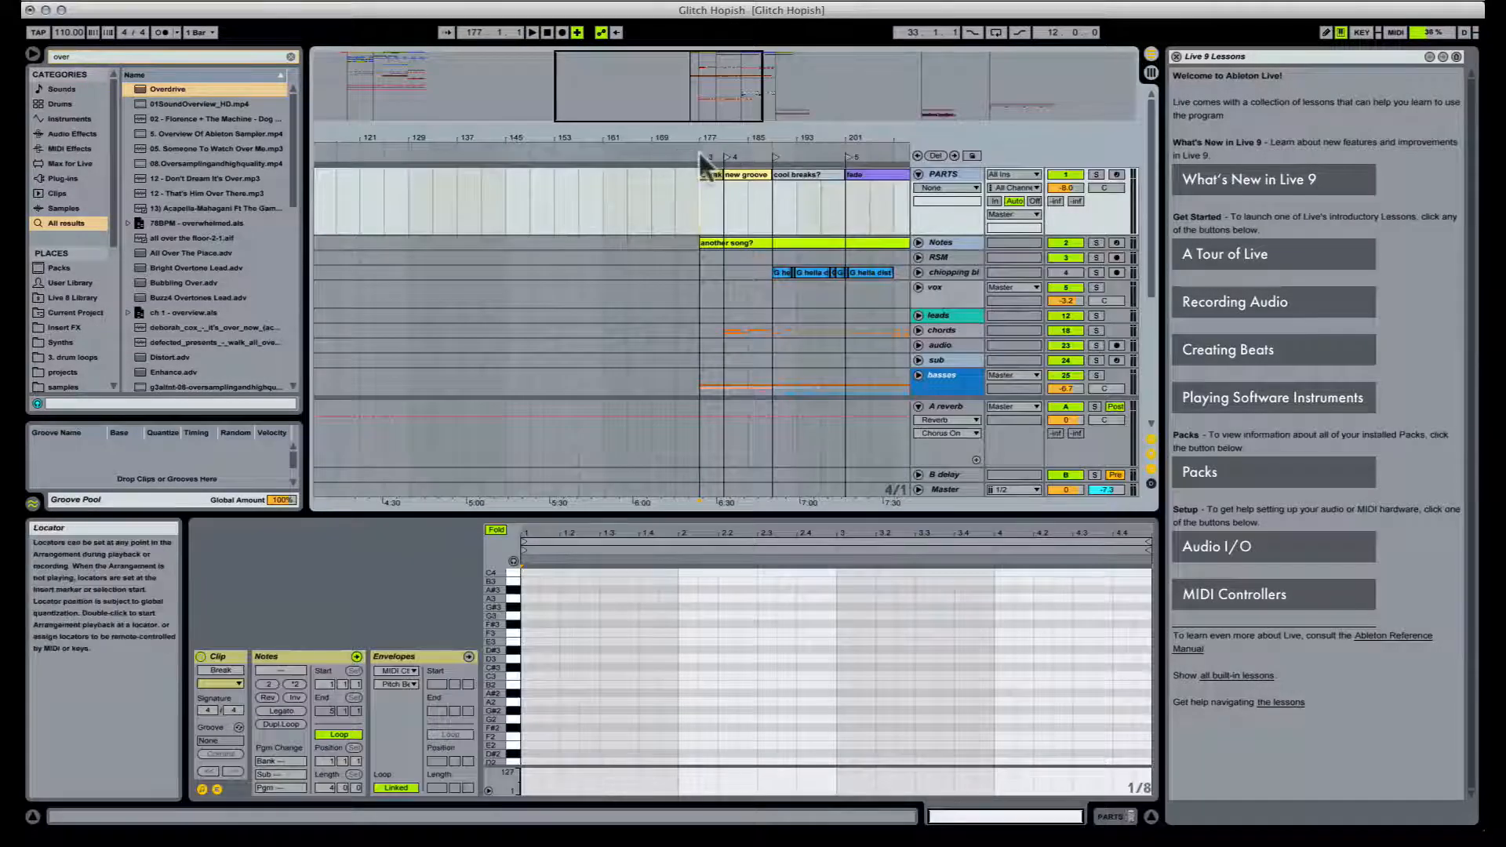
{"action": "left_click", "coordinate": [709, 155]}
{"action": "key", "text": "super+r"}
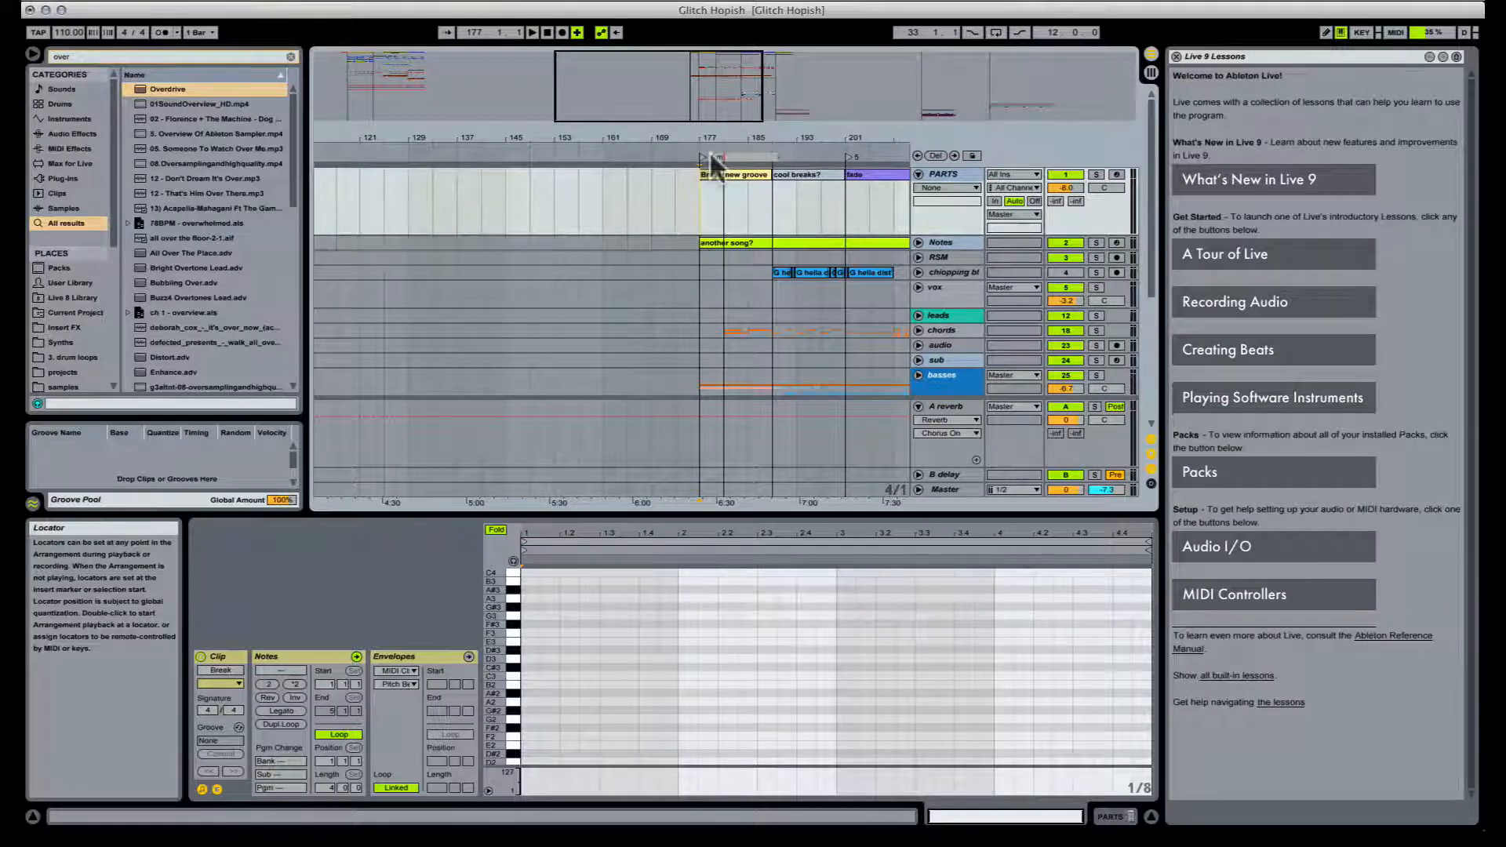
{"action": "key", "text": "Tab"}
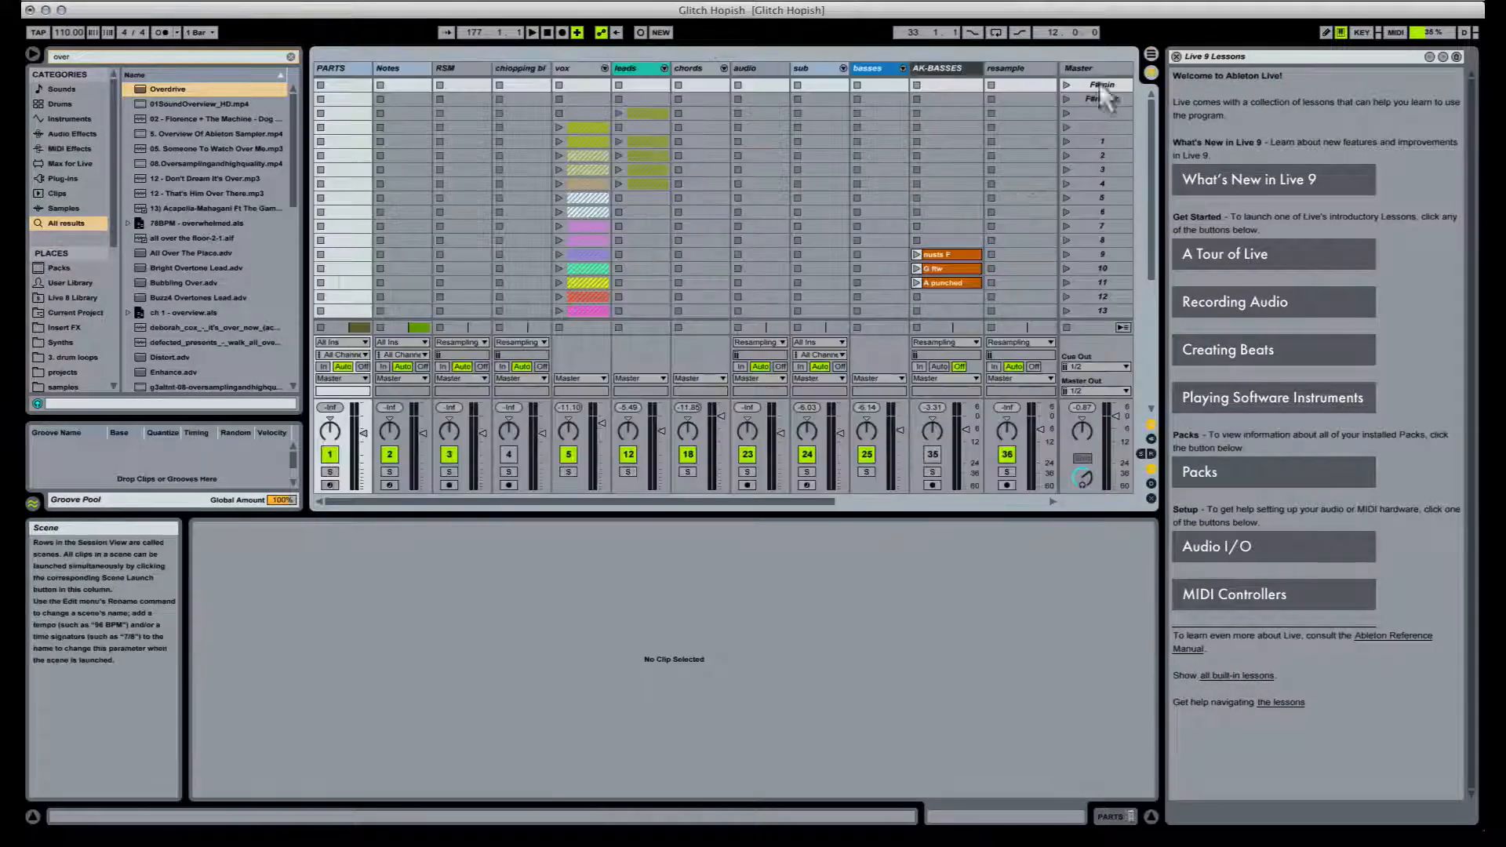
{"action": "key", "text": "Tab"}
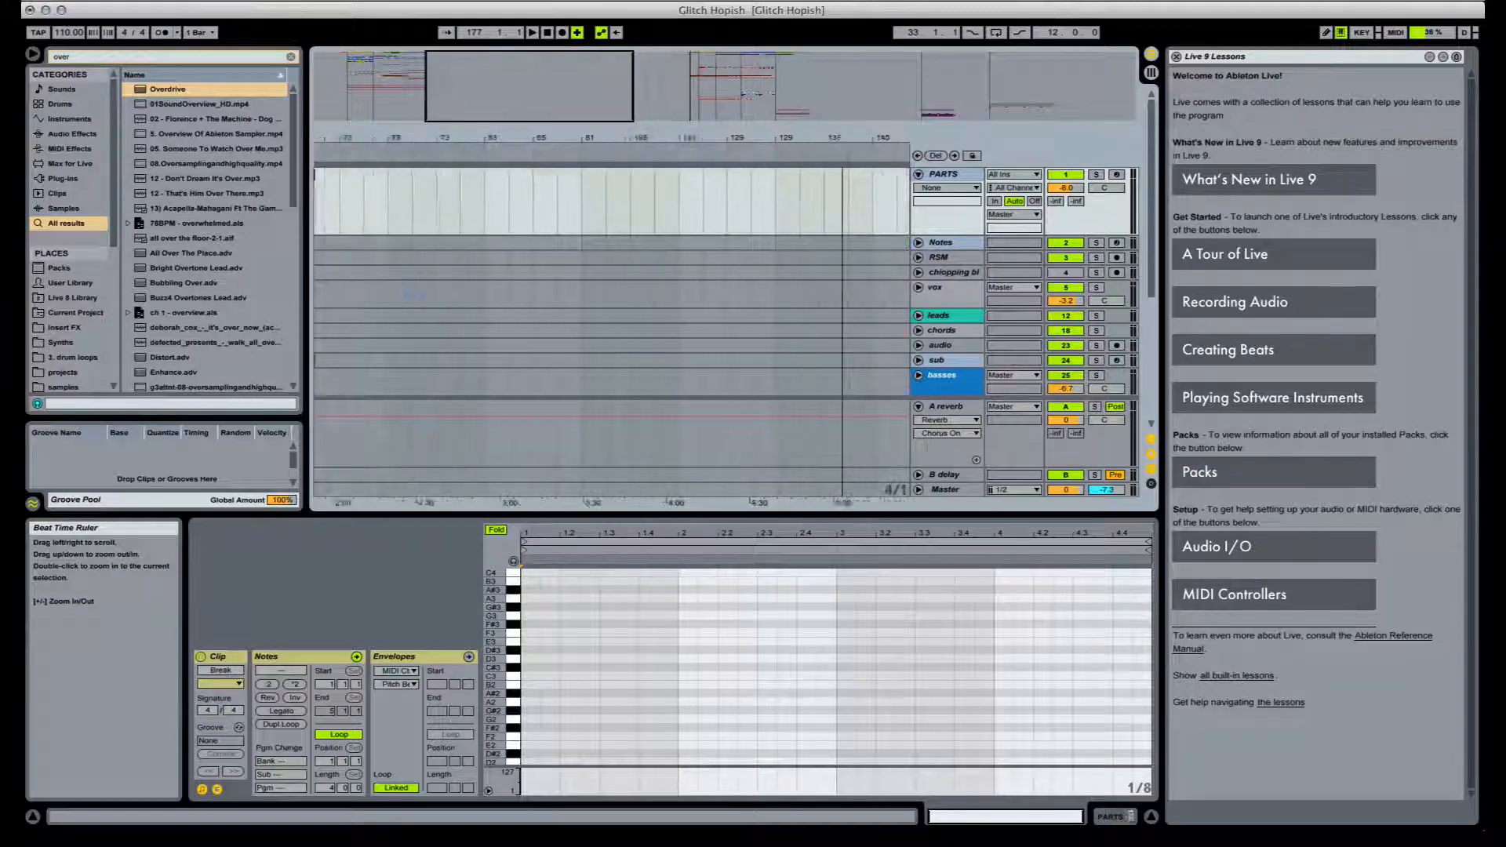
Step: Rename the unnamed pink clip at 14.1.1 on the PARTS track as "swell"
{"action": "left_click_drag", "start_coordinate": [520, 142], "coordinate": [612, 141]}
{"action": "left_click_drag", "start_coordinate": [410, 139], "coordinate": [471, 188]}
{"action": "left_click", "coordinate": [380, 174]}
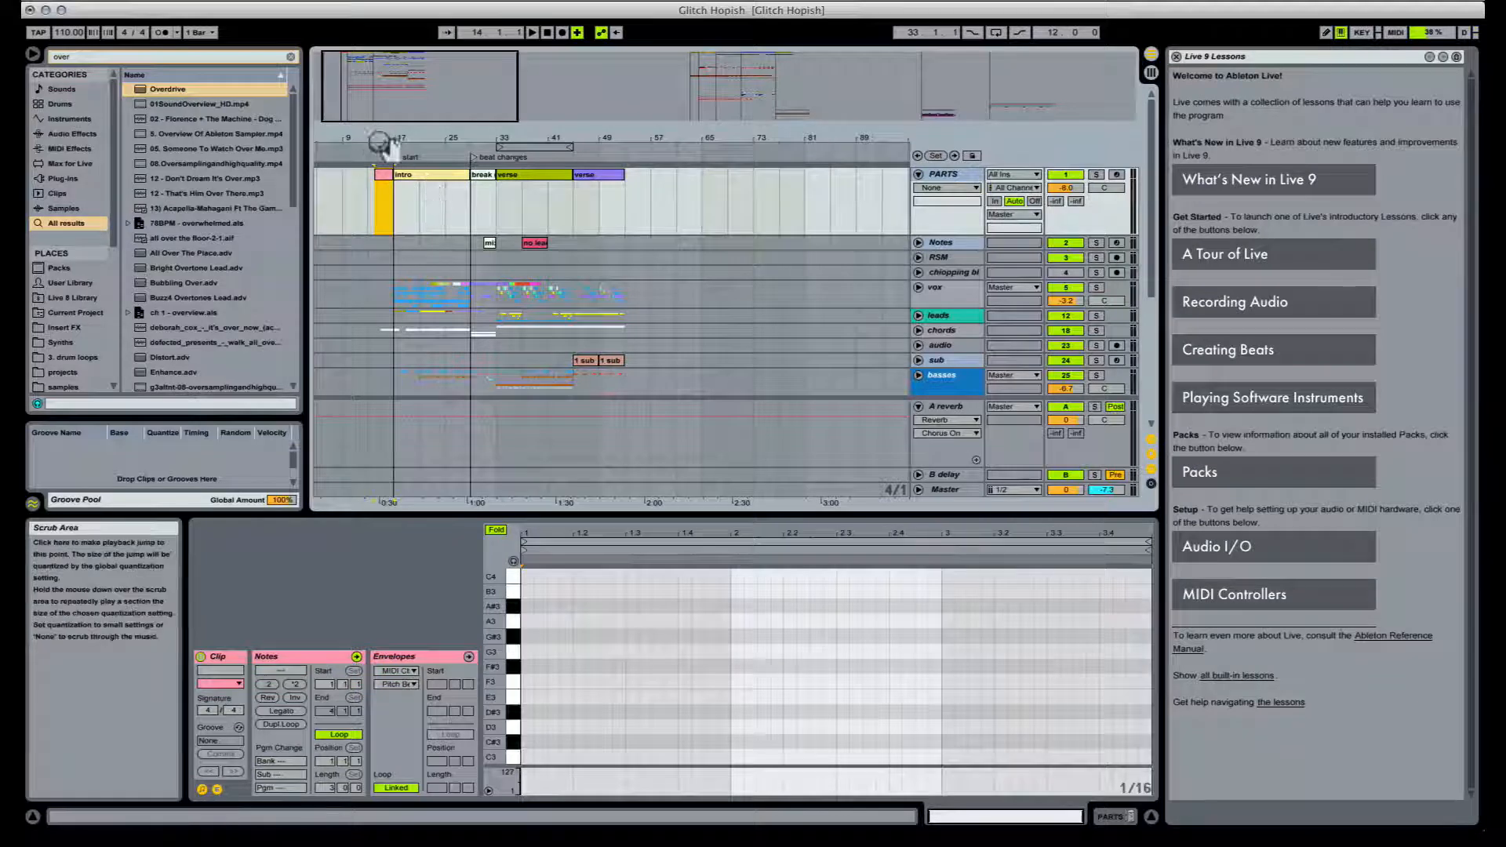
{"action": "left_click_drag", "start_coordinate": [377, 143], "coordinate": [388, 176]}
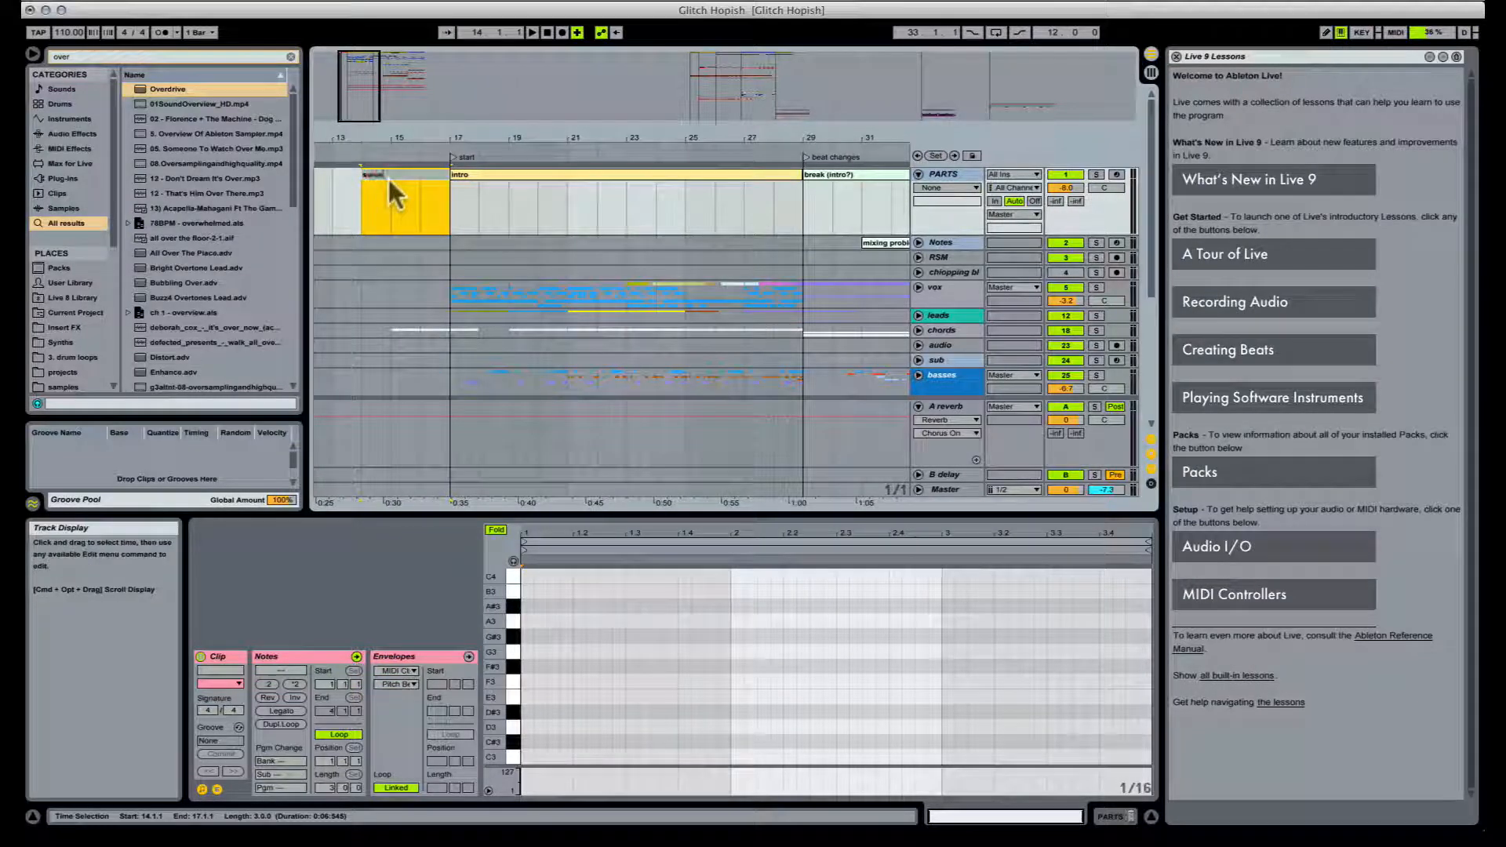
{"action": "key", "text": "super+r"}
{"action": "type", "text": "swel"}
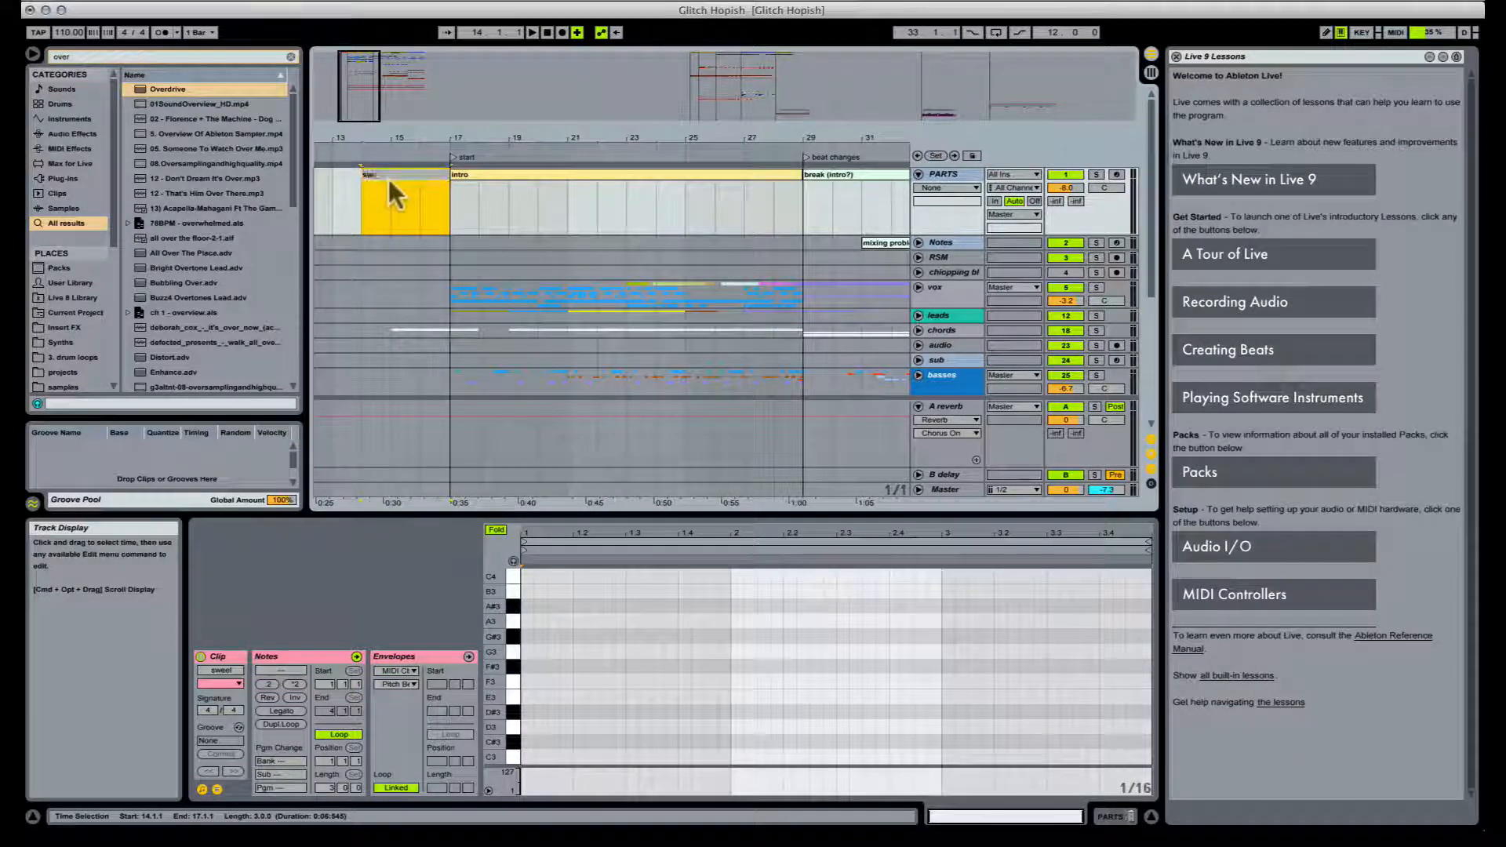
{"action": "type", "text": "l"}
{"action": "key", "text": "Return"}
Step: Show the arrangement from the second verse across the empty stretch to the "another song?" section
{"action": "left_click_drag", "start_coordinate": [466, 139], "coordinate": [466, 94]}
{"action": "left_click_drag", "start_coordinate": [411, 138], "coordinate": [404, 136]}
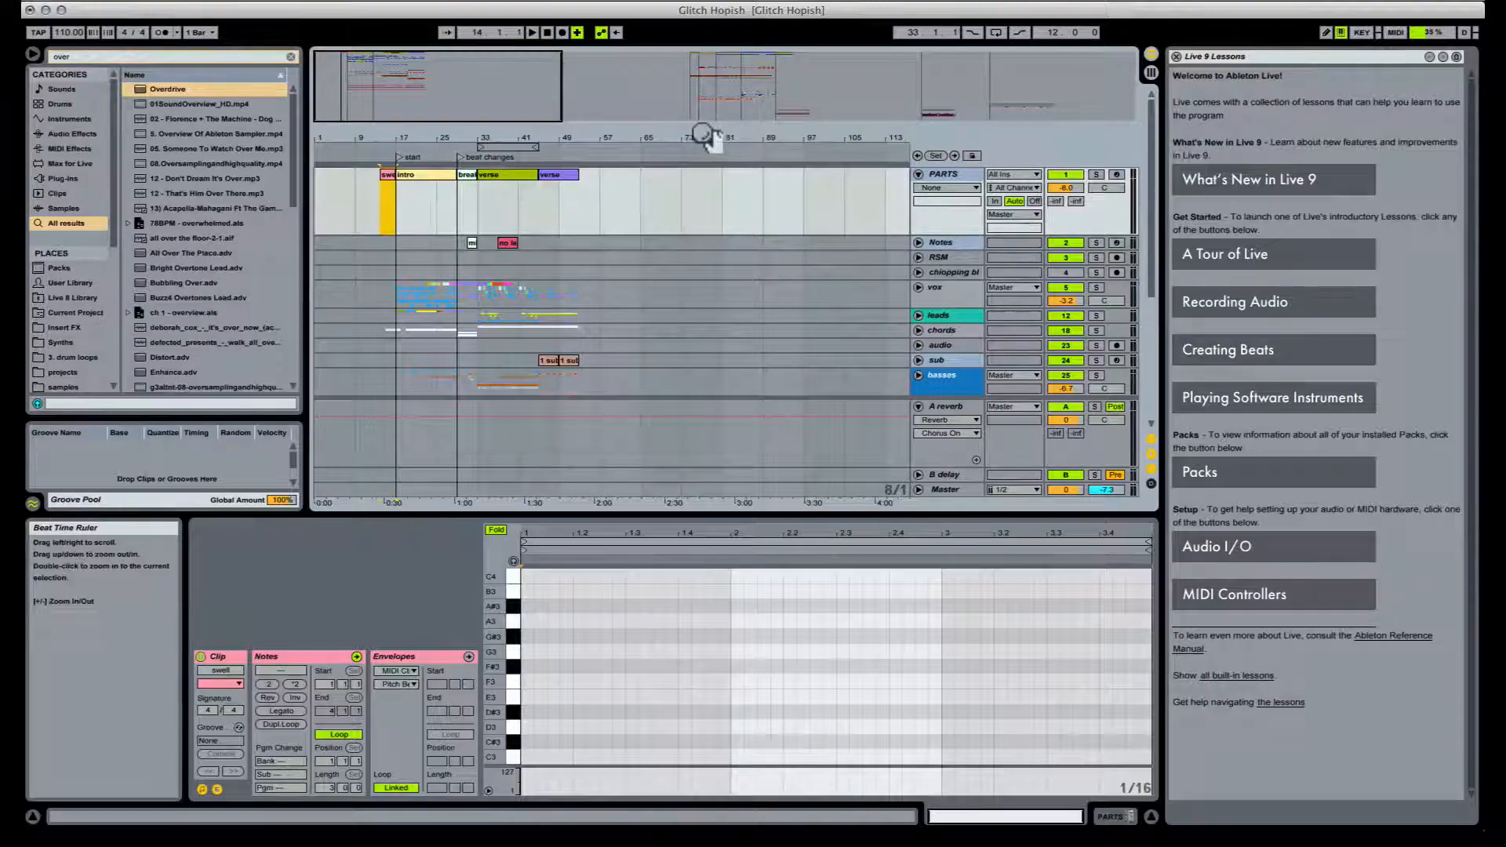
{"action": "left_click_drag", "start_coordinate": [703, 141], "coordinate": [488, 94]}
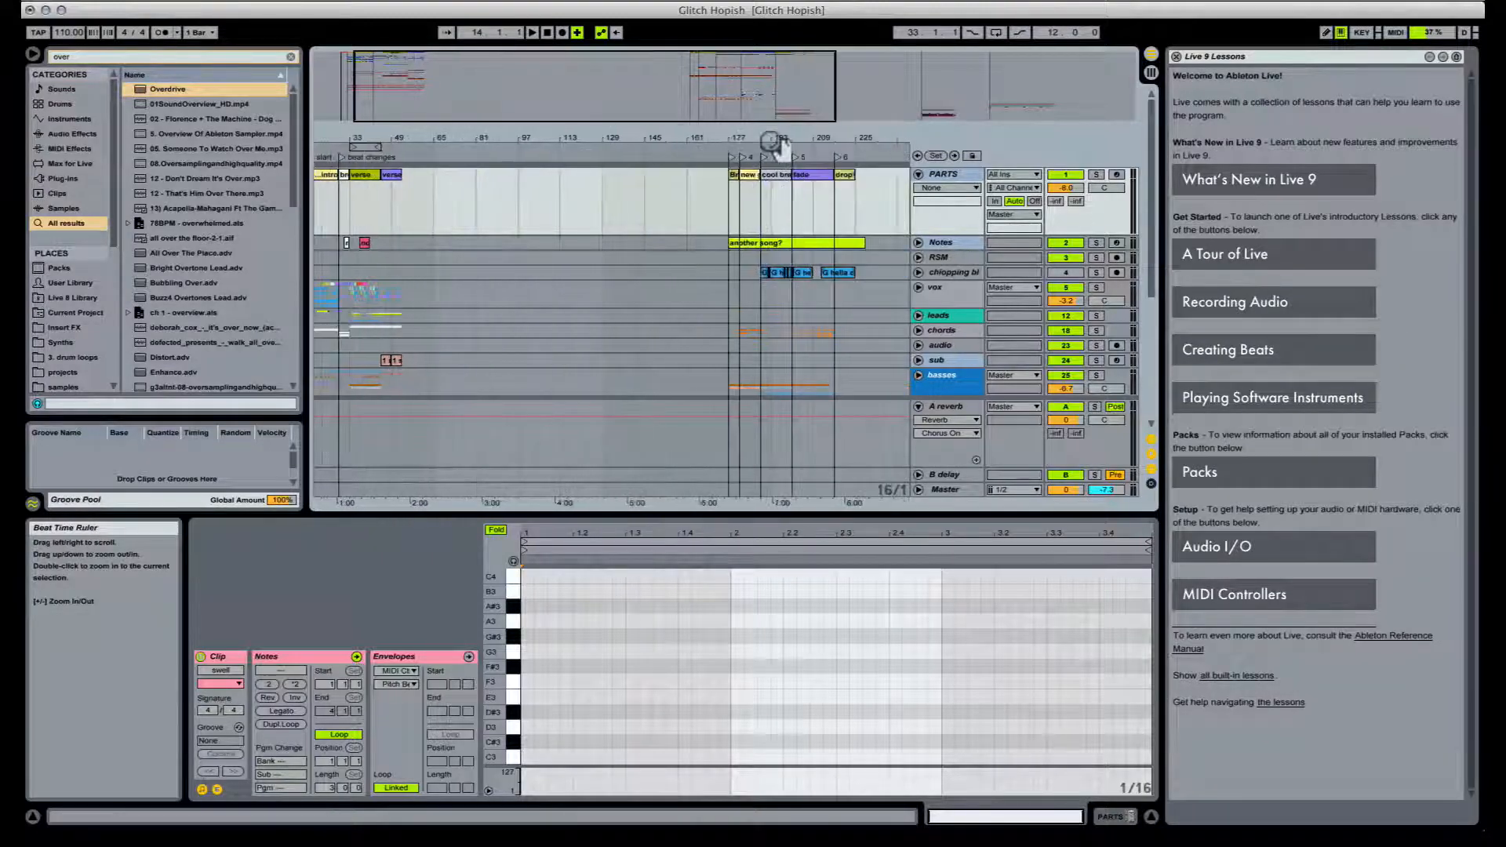